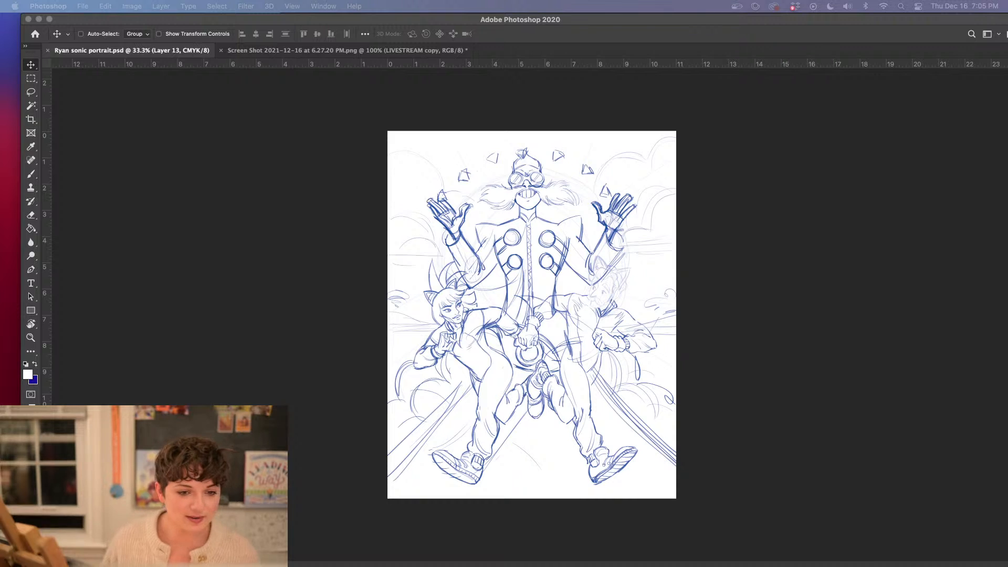
Swap the foreground and background colors, and set the foreground to purple #981ea6
left_click(35, 364)
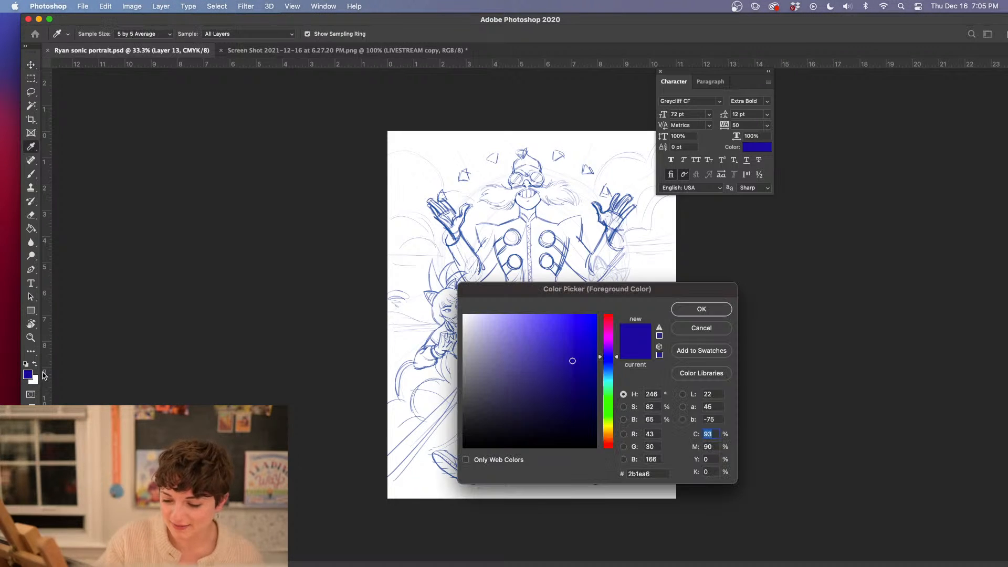
left_click(29, 375)
left_click(608, 338)
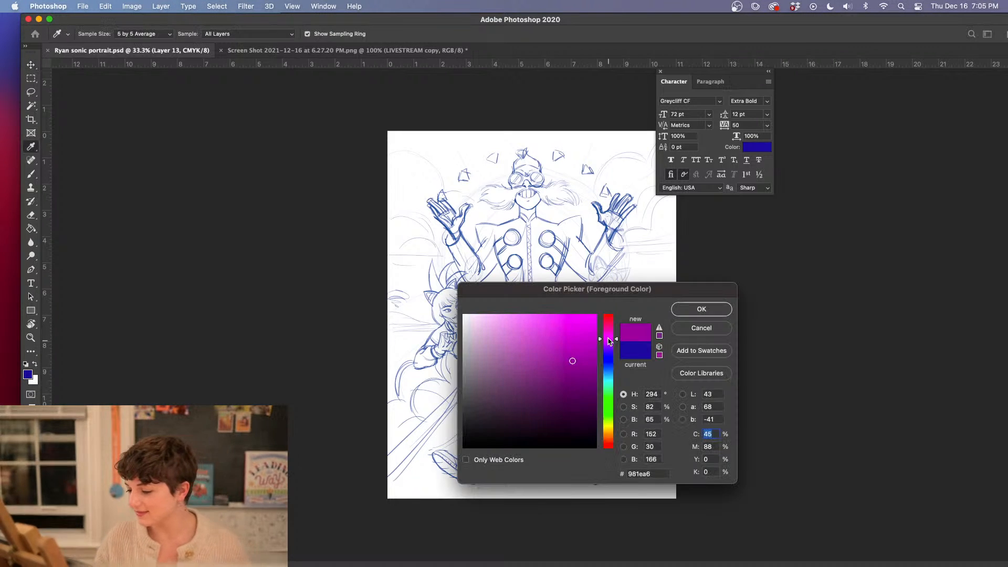
left_click(702, 310)
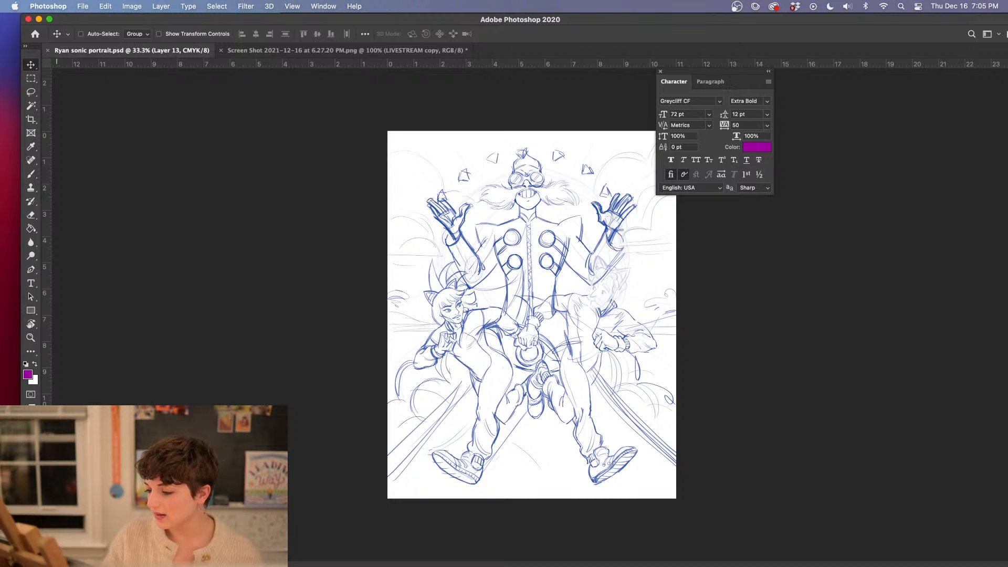
Change the foreground color to a medium blue, #1e58a6
left_click(28, 375)
left_click(609, 362)
left_click_drag(609, 362, 609, 370)
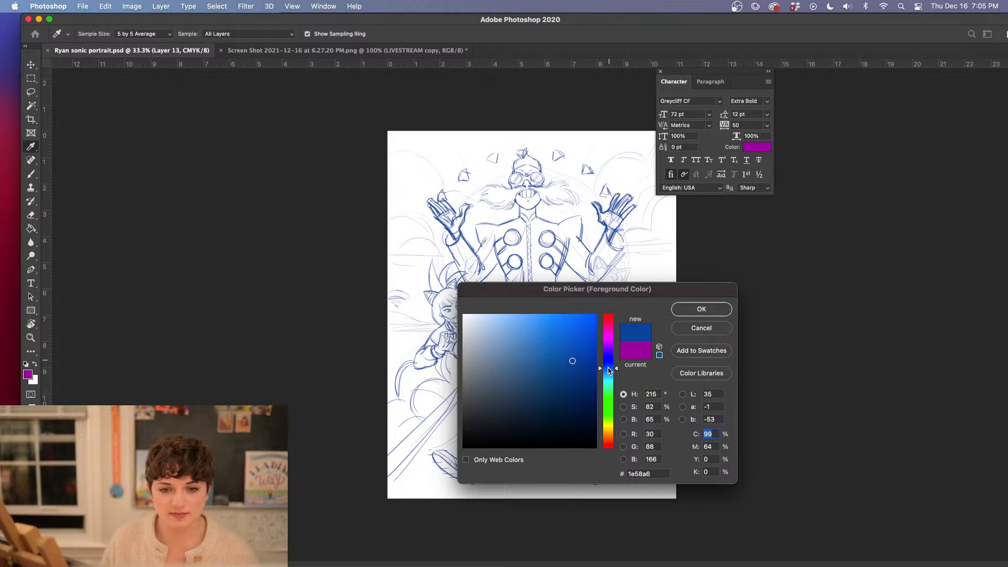
left_click(691, 308)
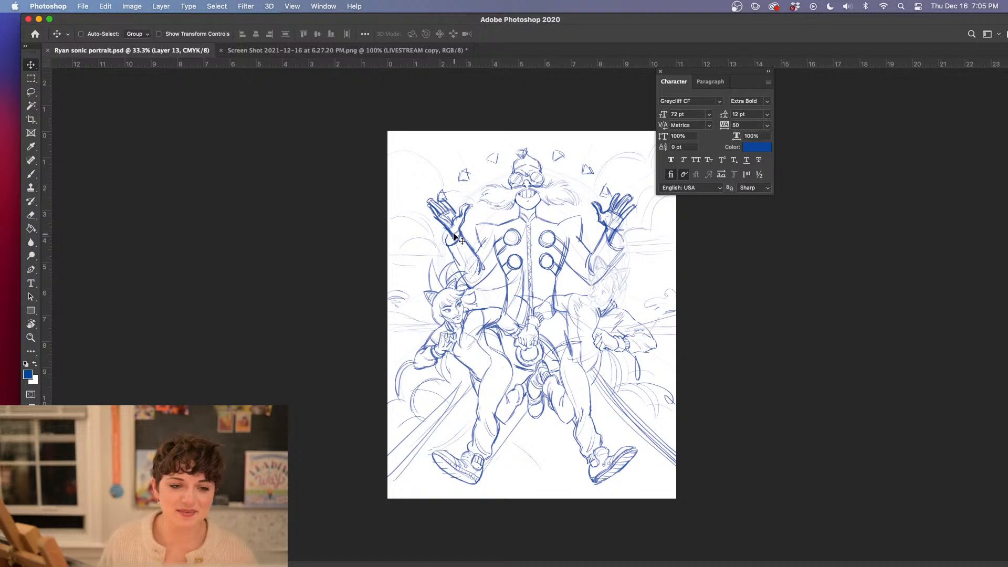
Switch to full-screen view with the menu bar kept, and bring the History and Layers panels into the workspace
key("f")
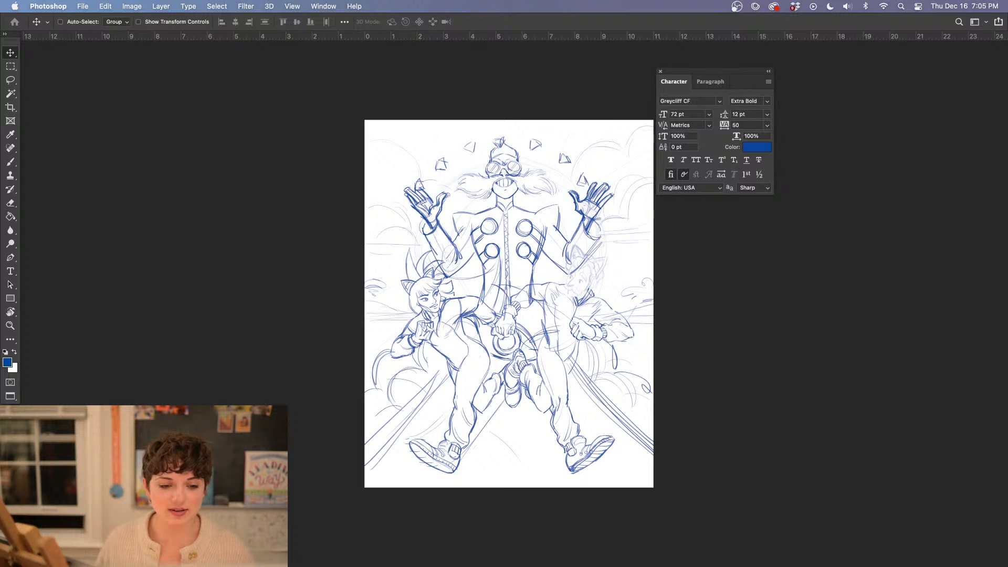
key("Tab")
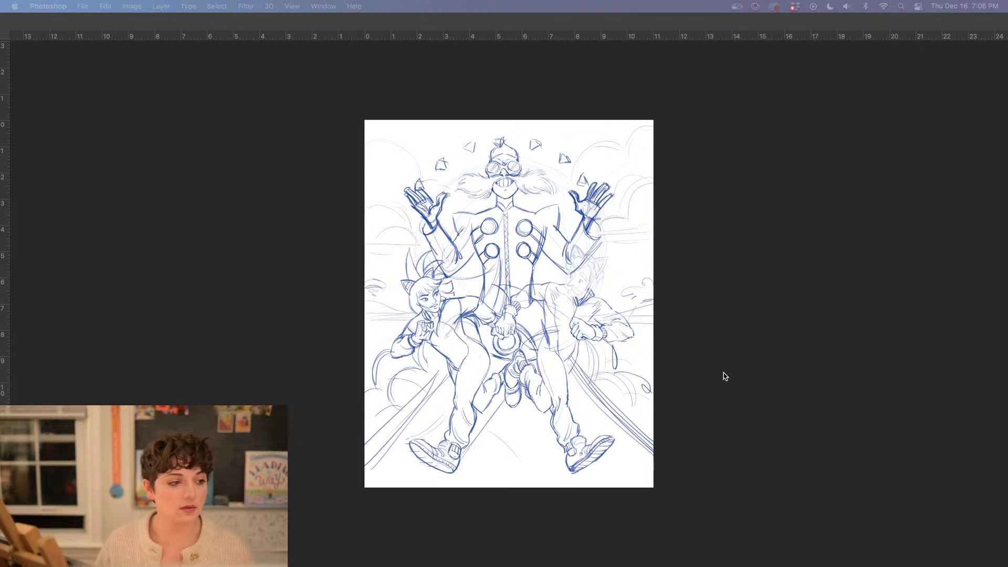
key("Tab")
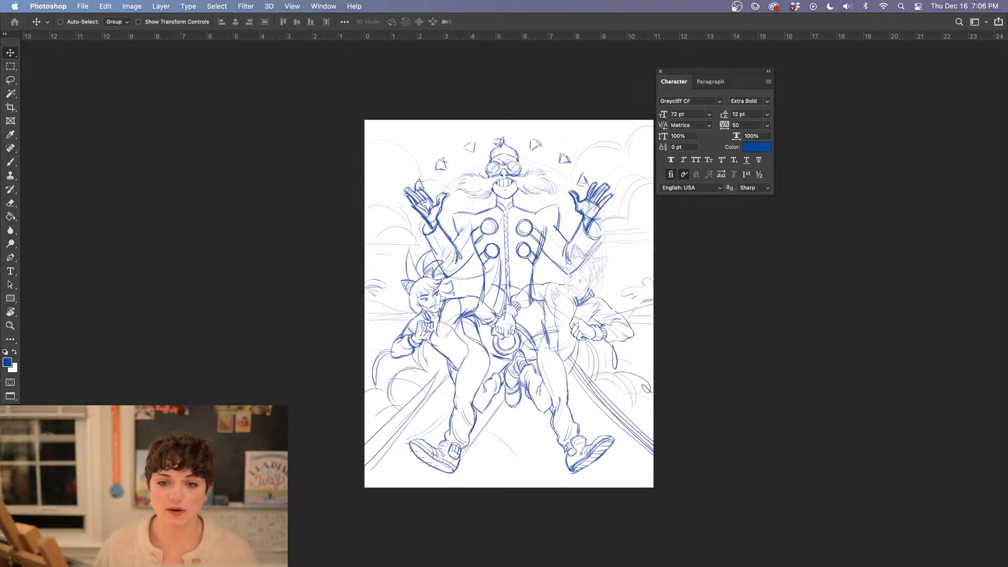
left_click_drag(0, 16, 910, 4)
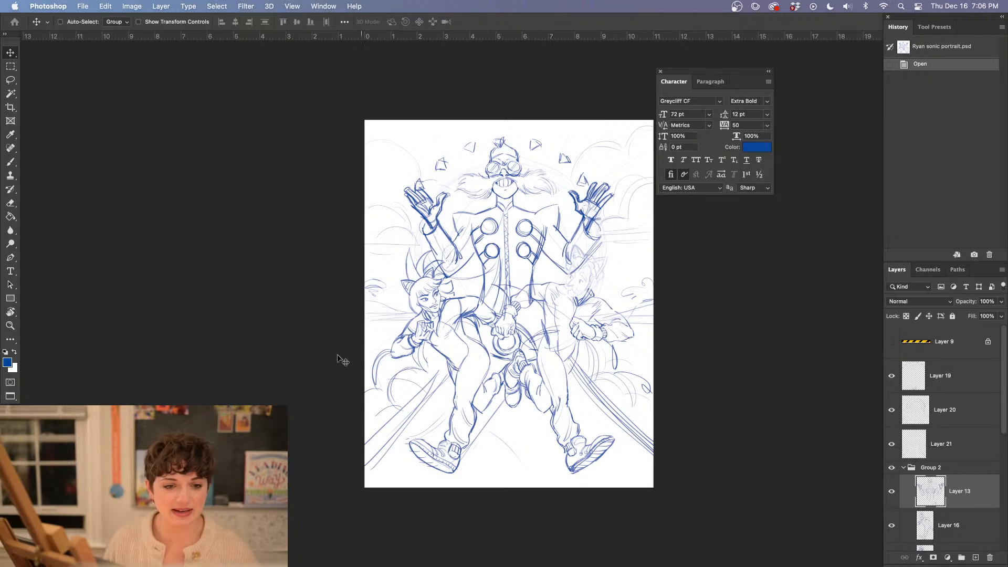
Activate the Brush tool and collapse Group 2 in the layer stack
key("b")
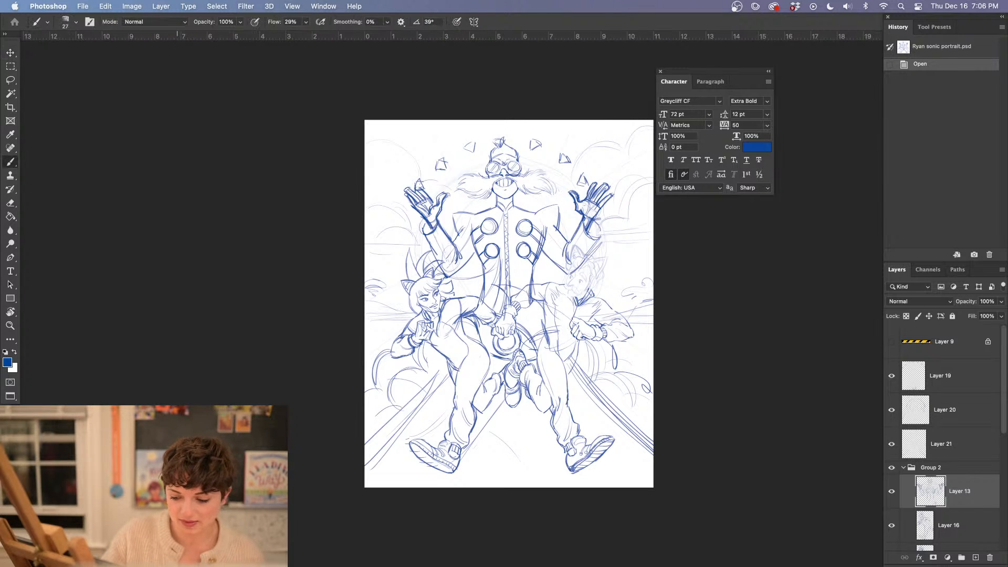
scroll(903, 401, "down", 2)
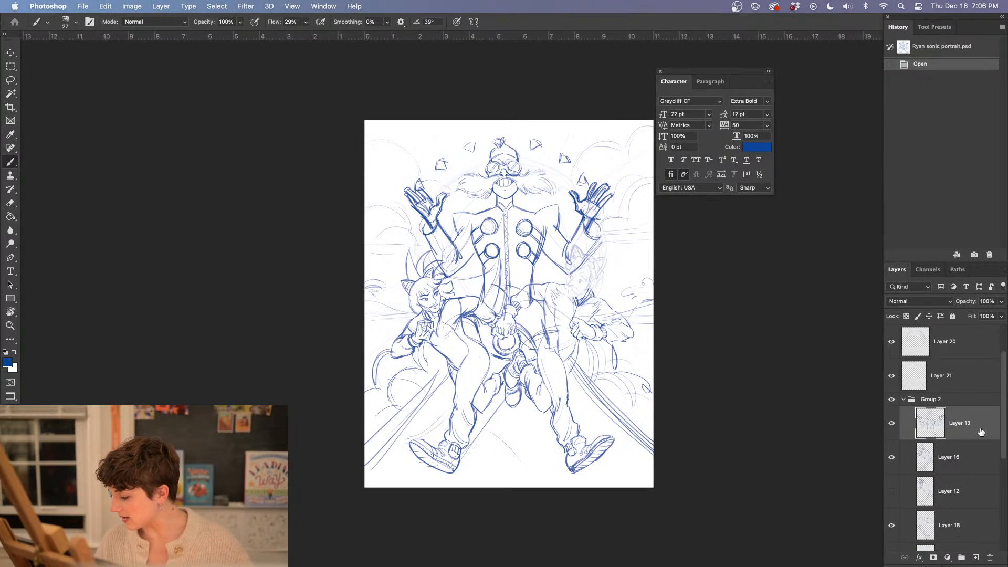
left_click(904, 402)
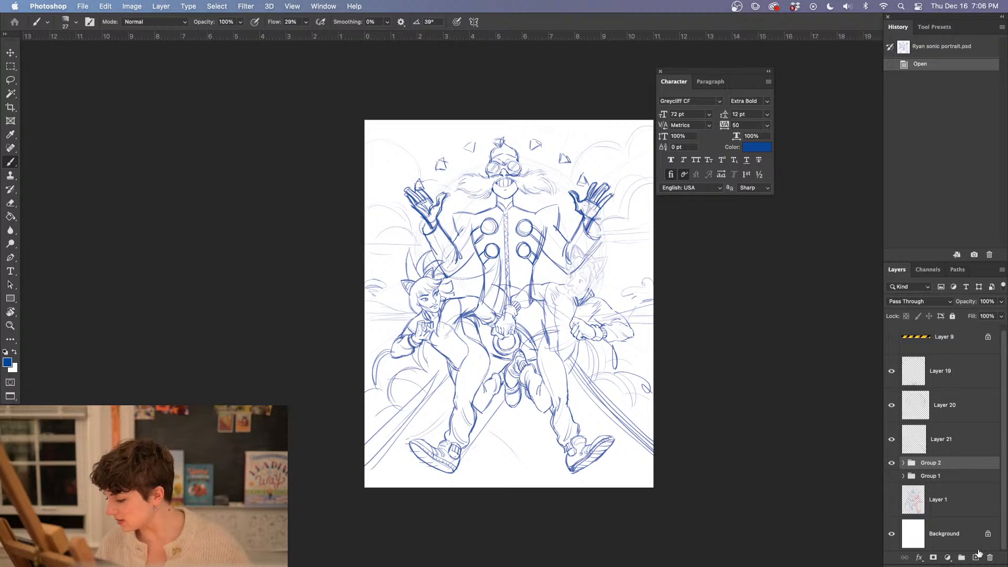
Choose a lighter, brighter blue as the foreground color and fill the Background layer with it using the Paint Bucket
left_click(8, 362)
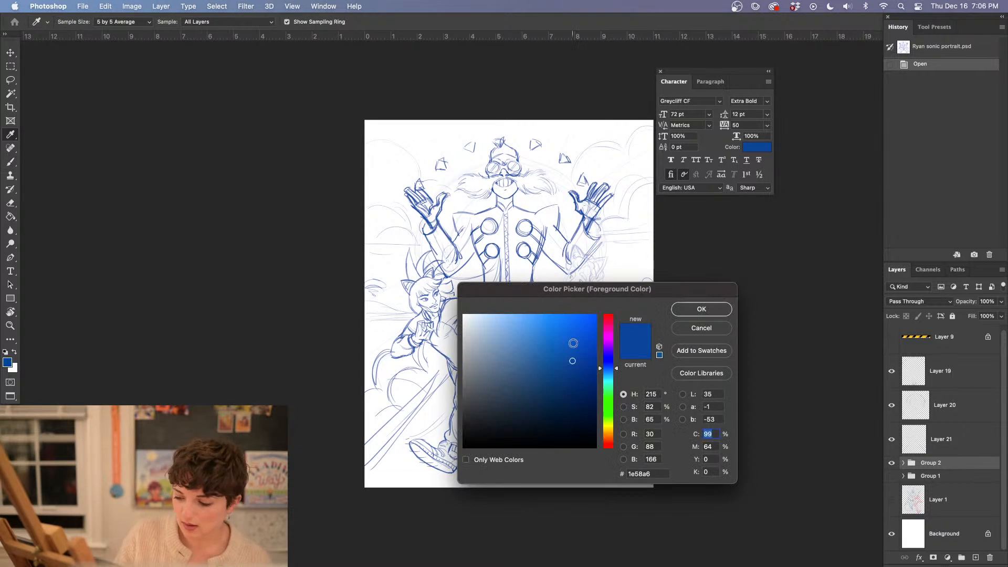
left_click_drag(573, 343, 542, 320)
left_click(701, 309)
key("g")
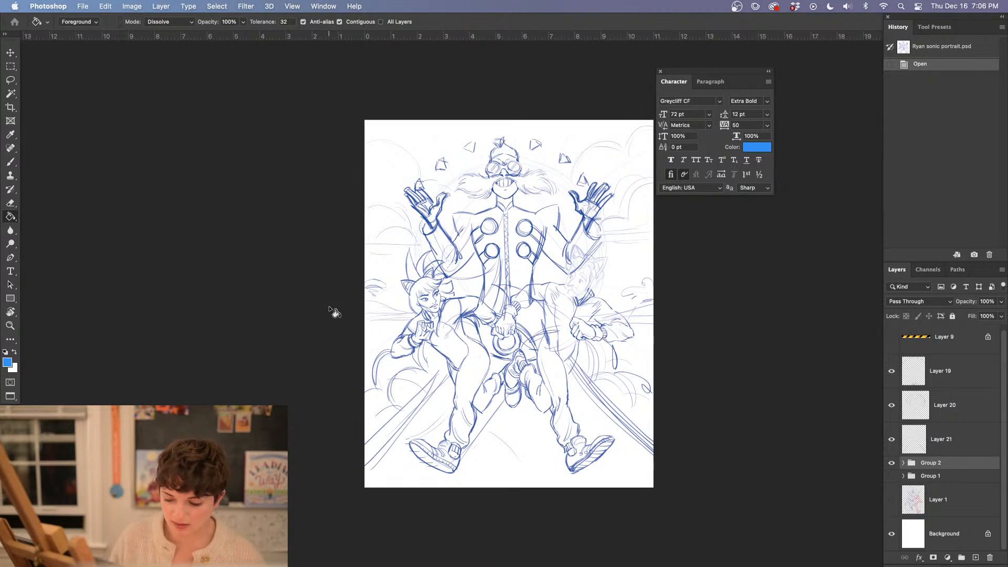
left_click(937, 538)
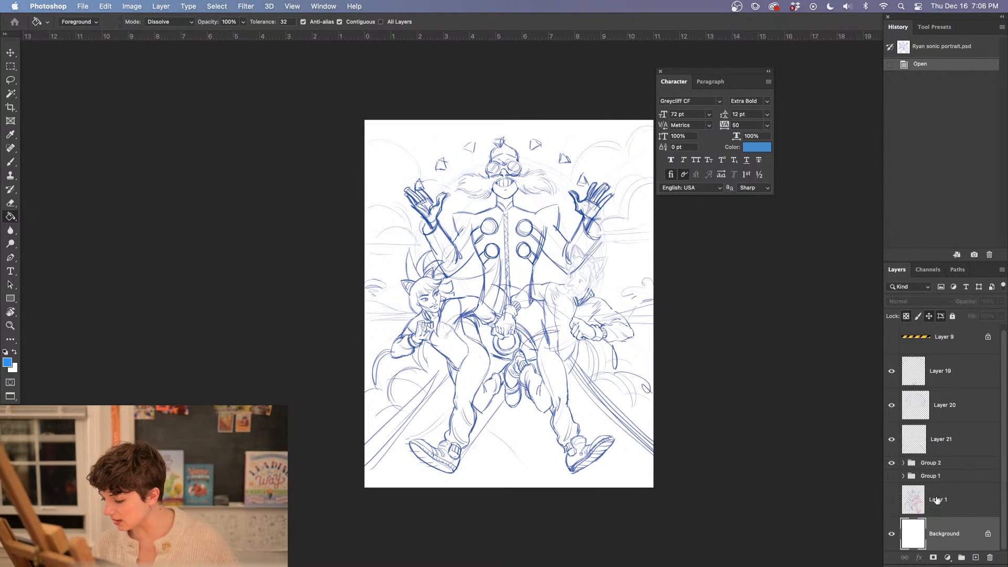
left_click(456, 468)
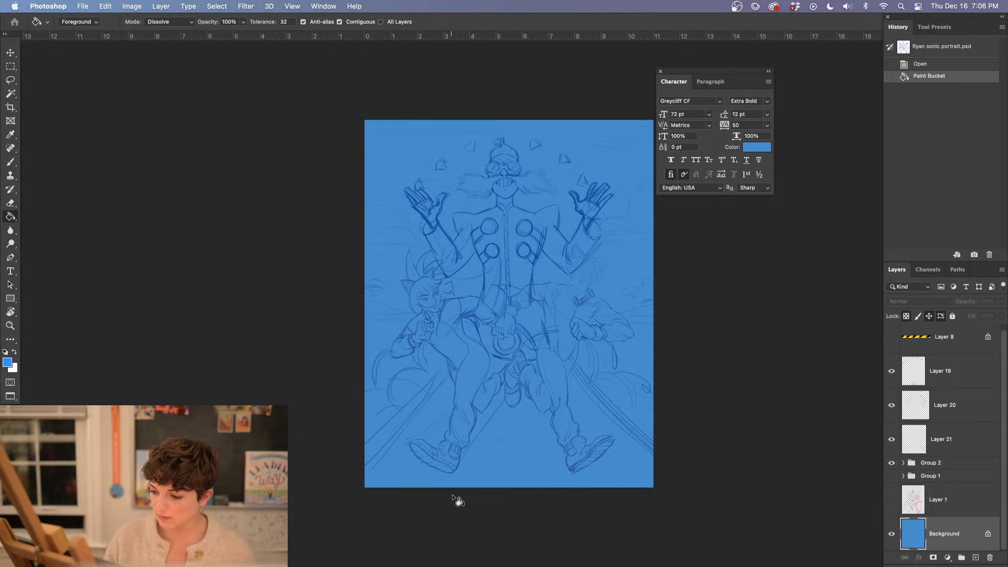
Return to the Brush tool and close the floating Character panel covering the canvas
key("super+equal")
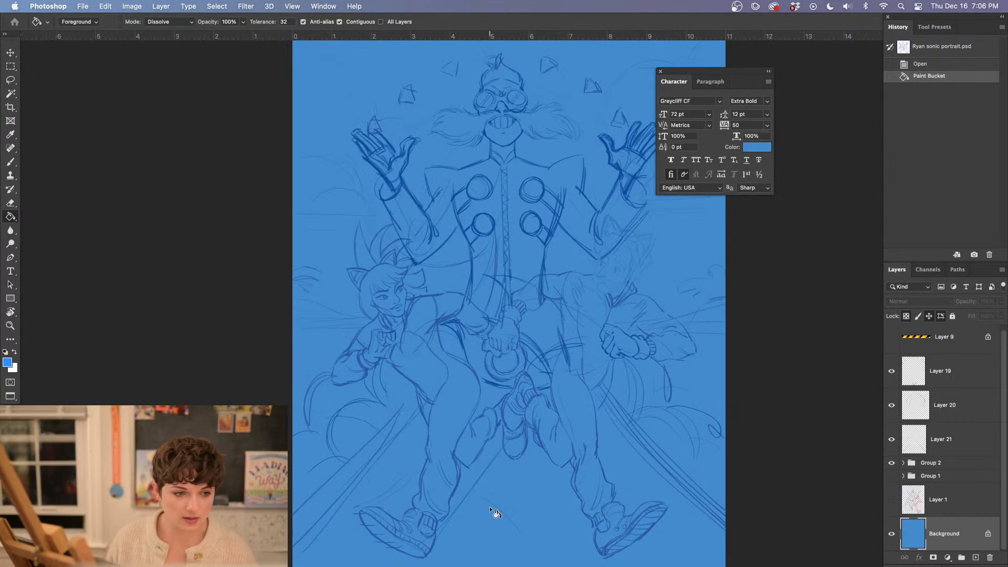
key("b")
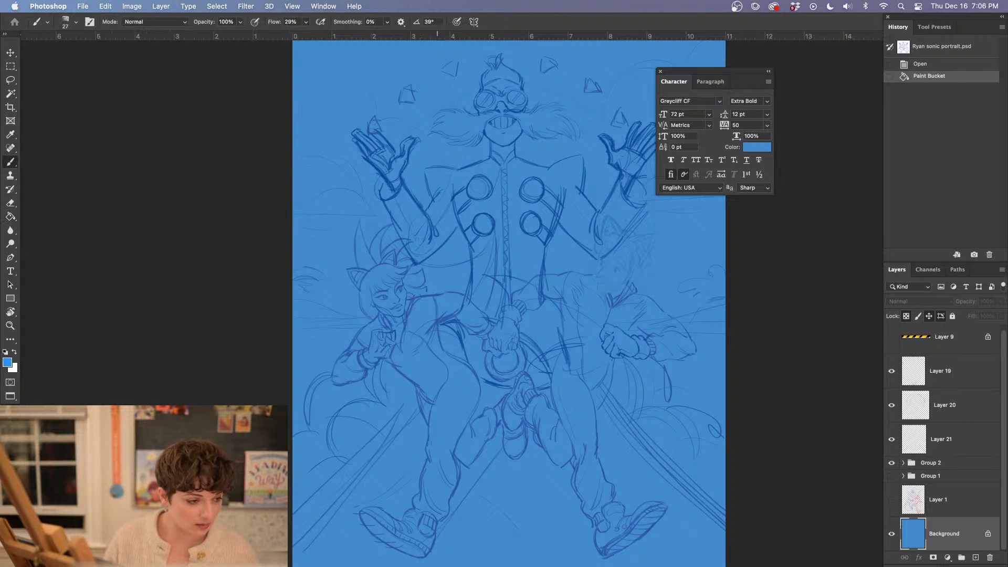
left_click(661, 71)
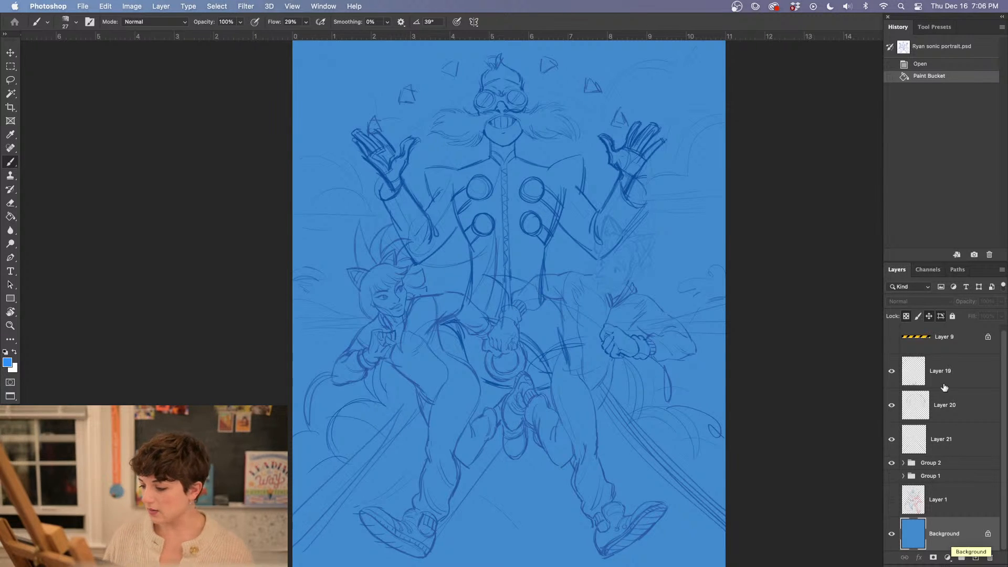
Toggle the visibility of Group 2, Layer 20 and Layer 19 to check which parts of the sketch each one holds
left_click(934, 467)
left_click(892, 463)
left_click(891, 463)
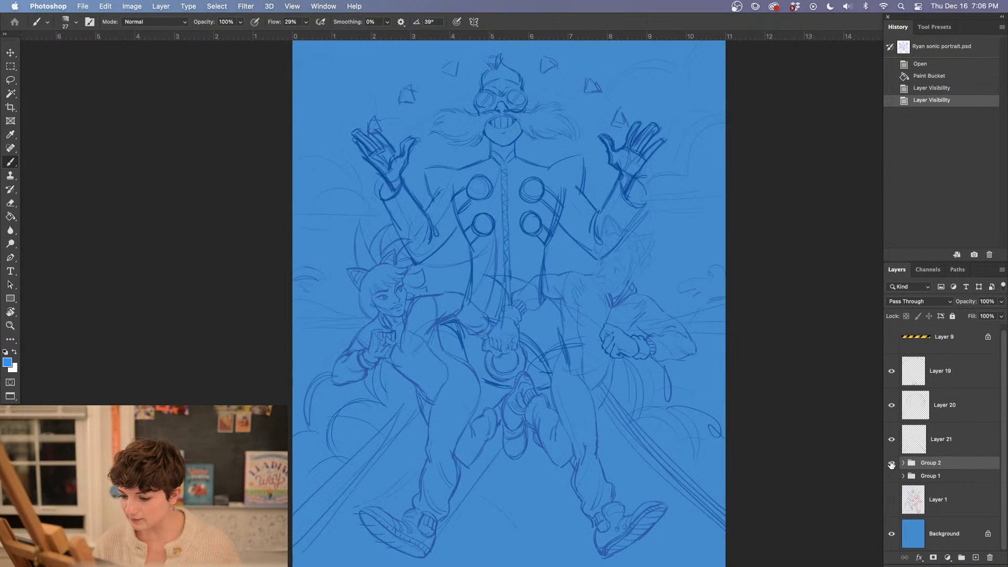
left_click(891, 405)
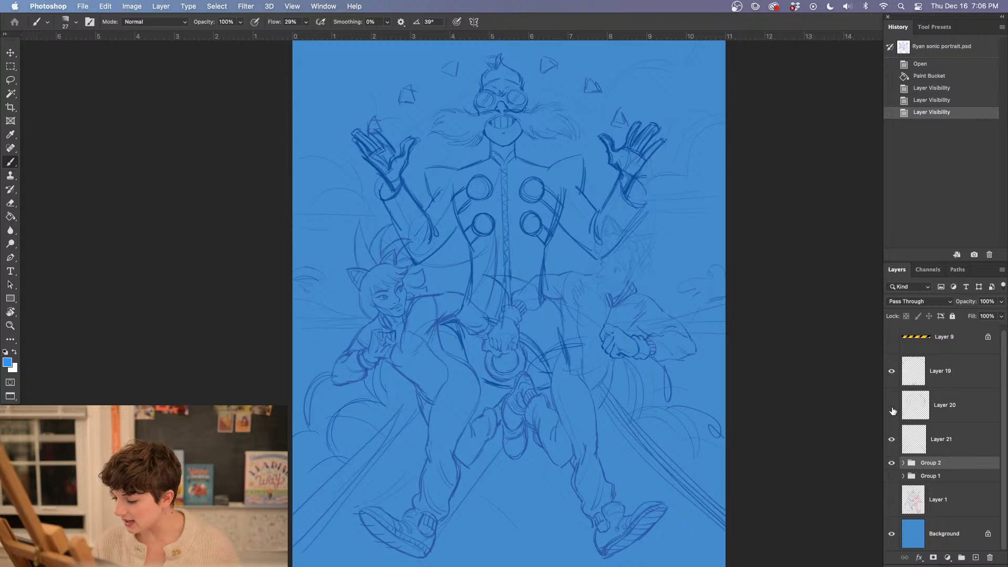
left_click(891, 405)
left_click(891, 463)
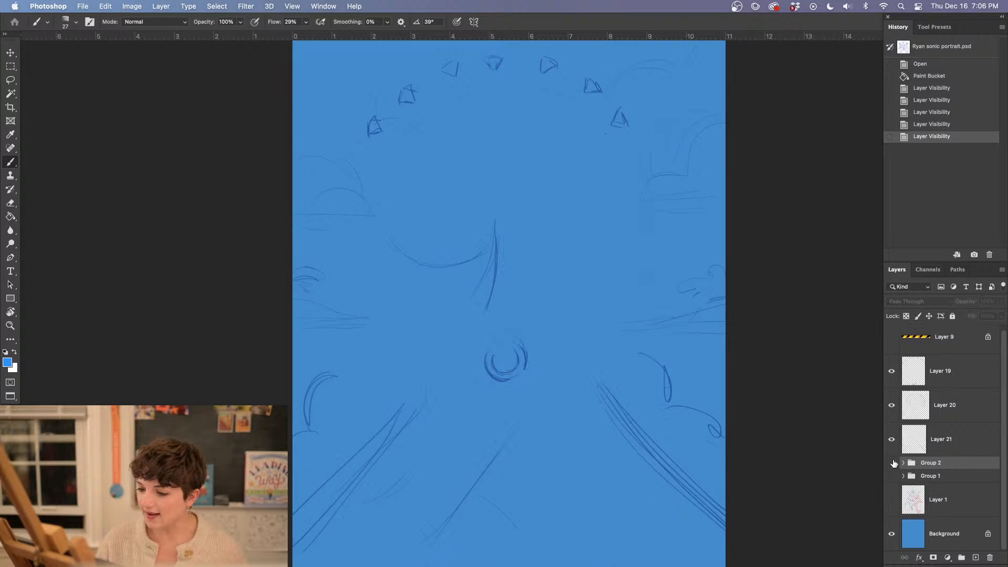
left_click(891, 463)
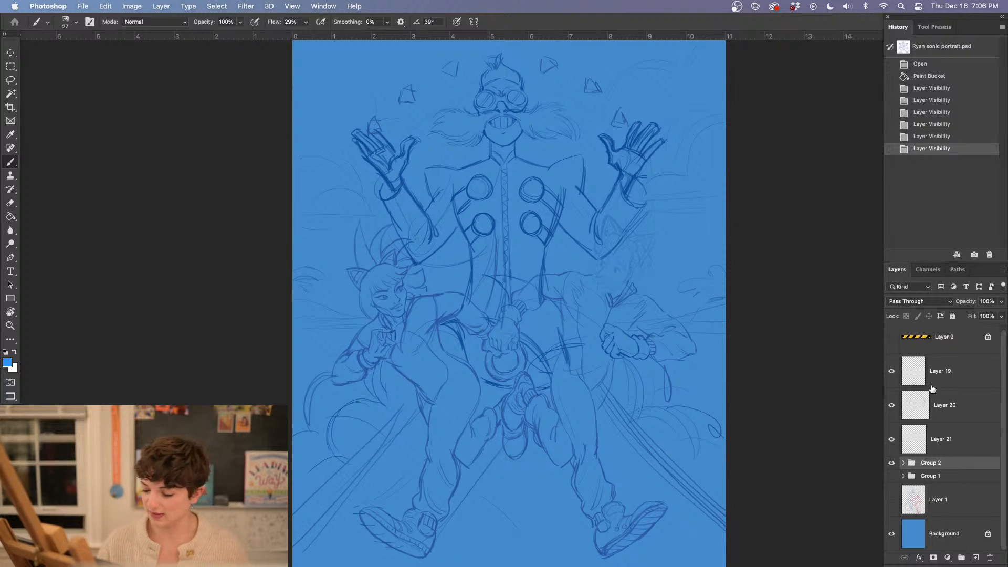
scroll(953, 359, "up", 1)
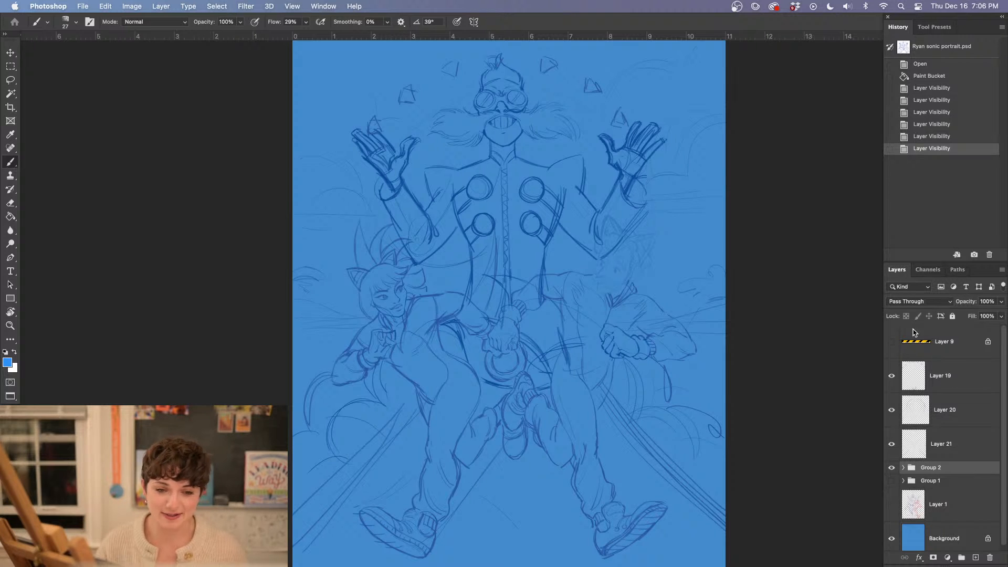
left_click(891, 467)
left_click(891, 467)
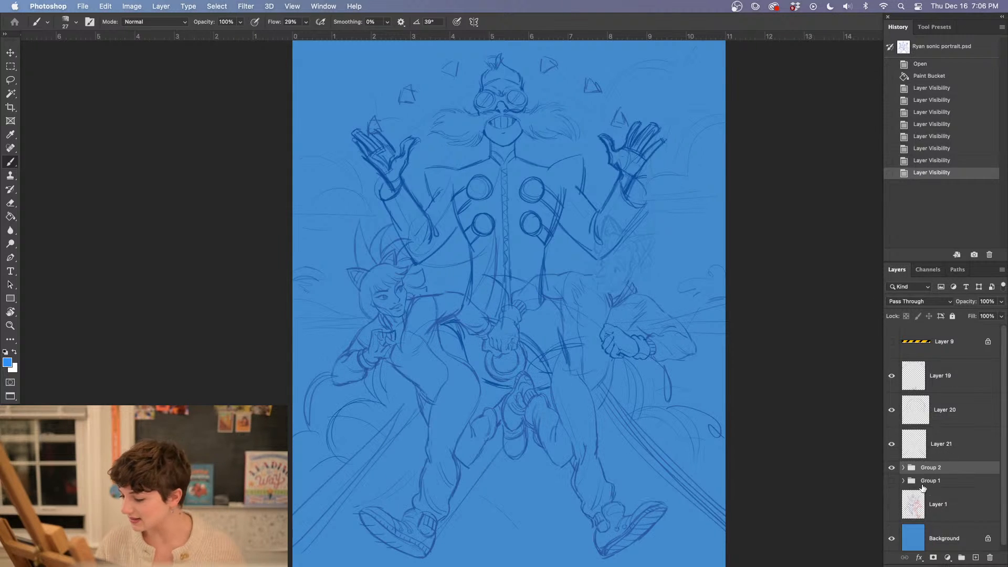
left_click(891, 412)
left_click(891, 411)
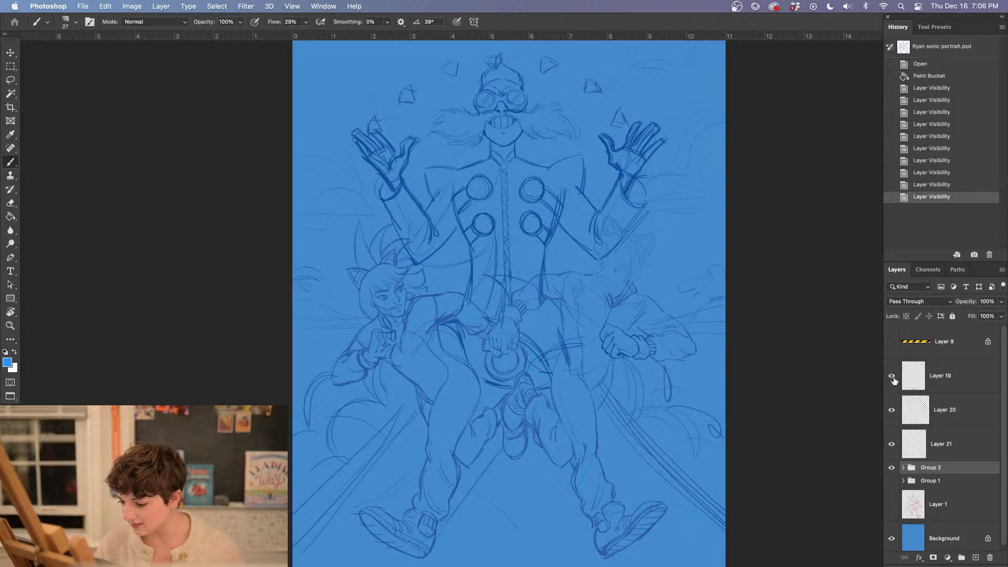
left_click(892, 377)
left_click(892, 377)
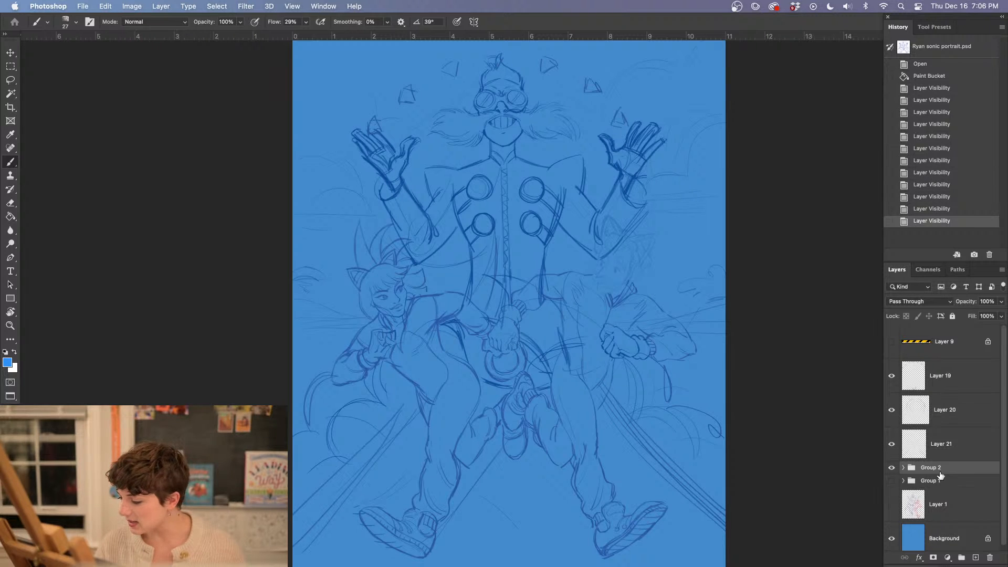
Move Layer 19, Layer 20 and Layer 21 into the top of Group 2 and collapse the group
left_click(903, 467)
left_click_drag(945, 375, 951, 444)
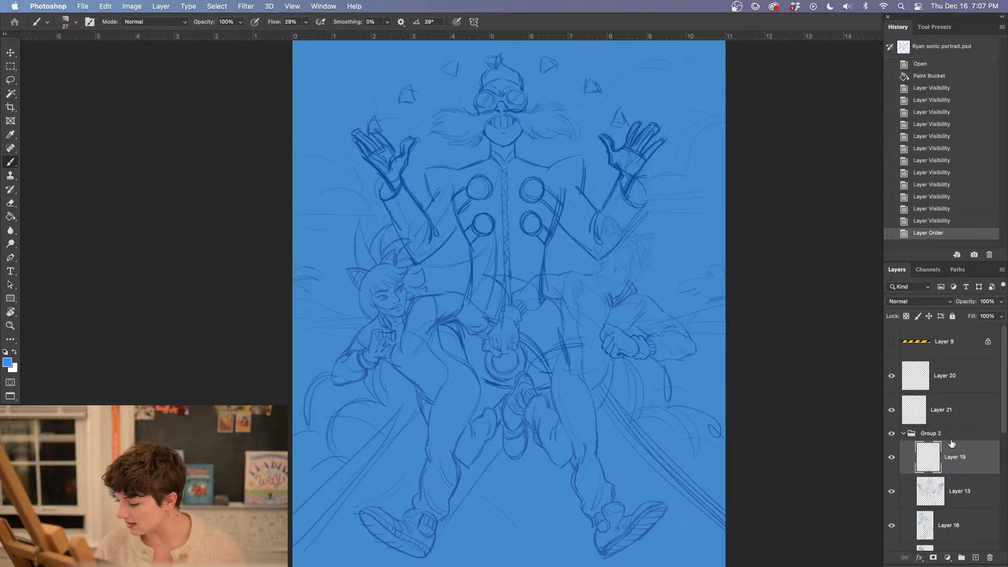
left_click_drag(943, 376, 947, 415)
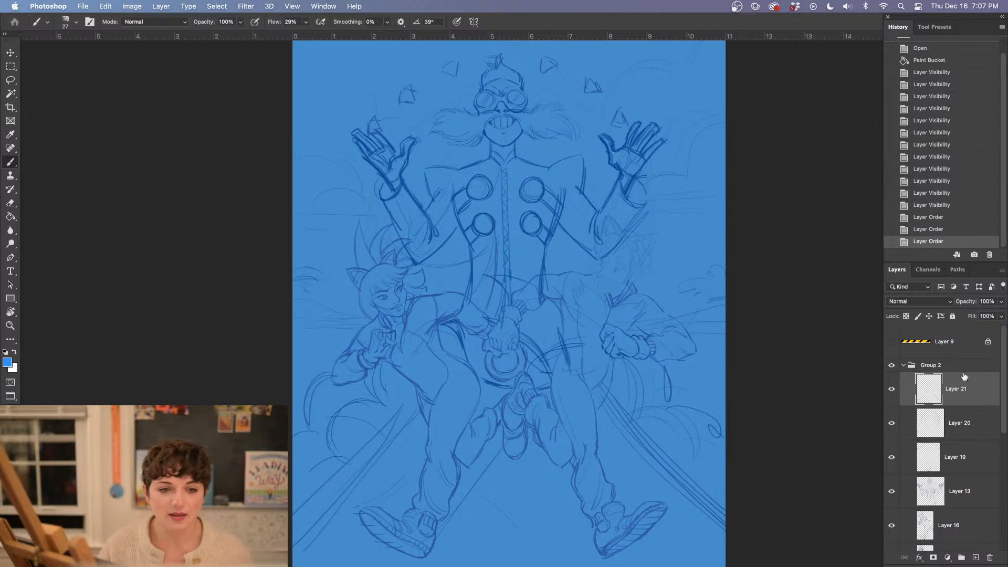
left_click(904, 364)
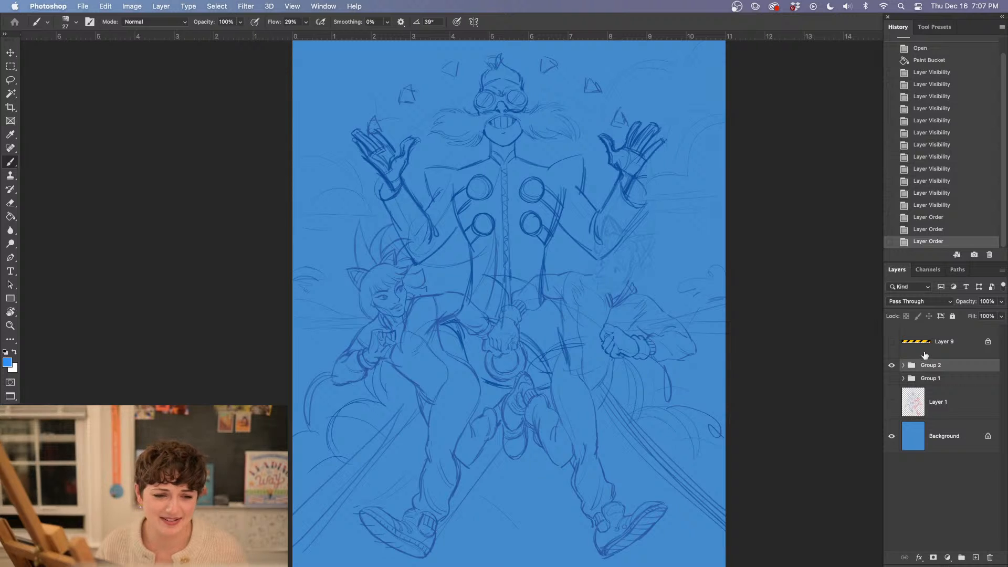
Check the sketch group by hiding and reshowing it, and lower the opacity of Group 2 to 21%
left_click_drag(743, 441, 702, 375)
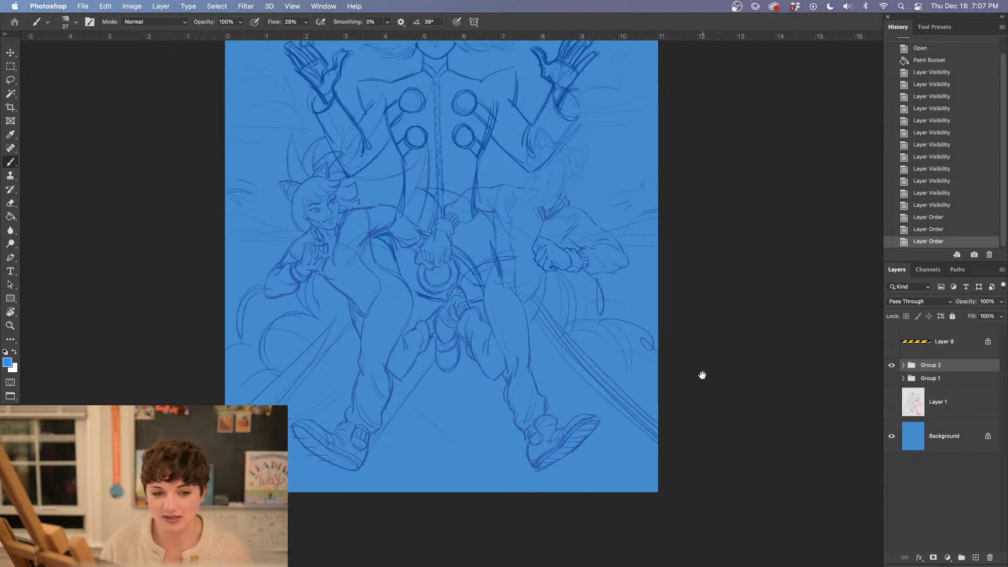
left_click(892, 365)
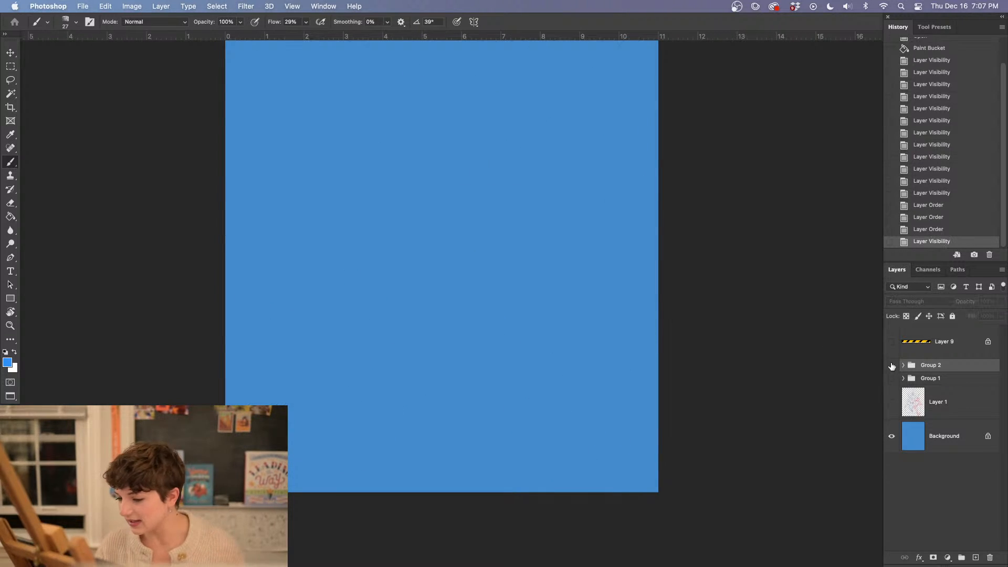
left_click(892, 366)
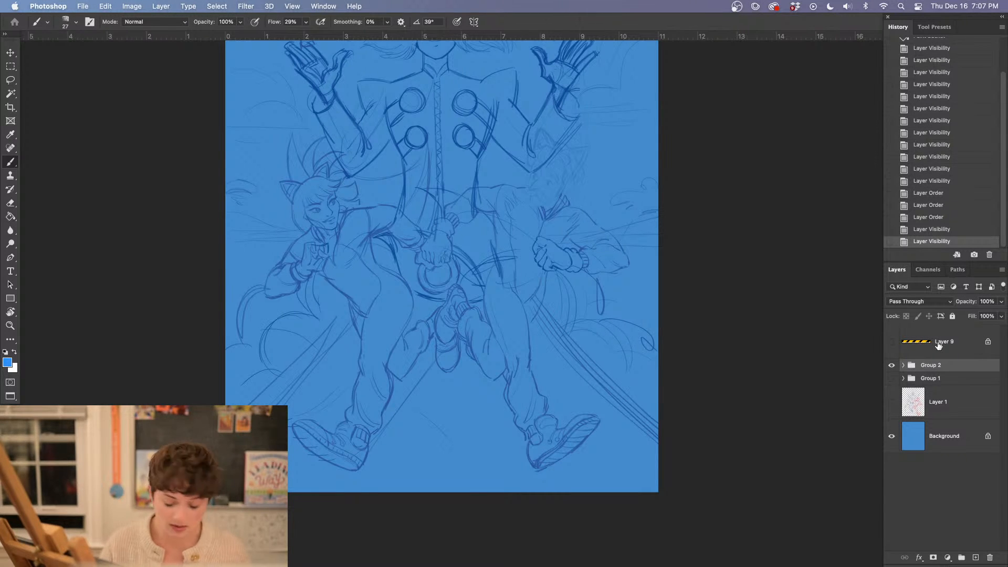
left_click(998, 301)
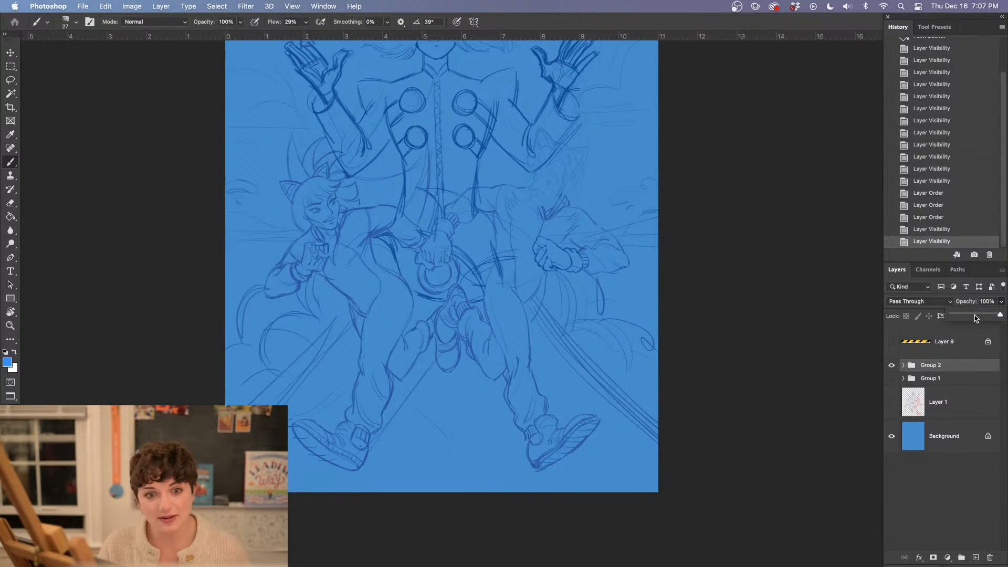
left_click_drag(975, 318, 959, 318)
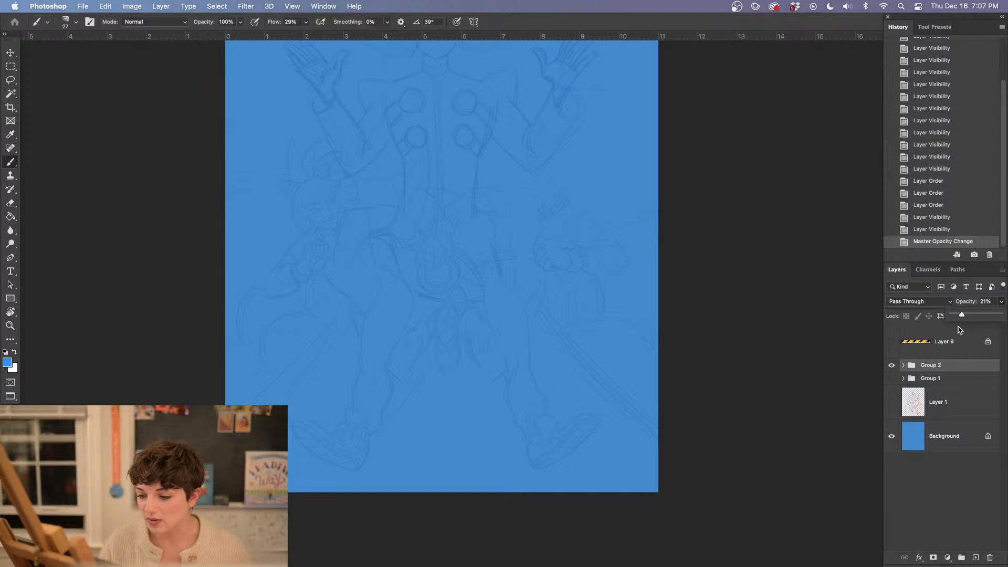
Add a new empty layer between Group 2 and Group 1 for painting under the faded sketch
left_click(970, 338)
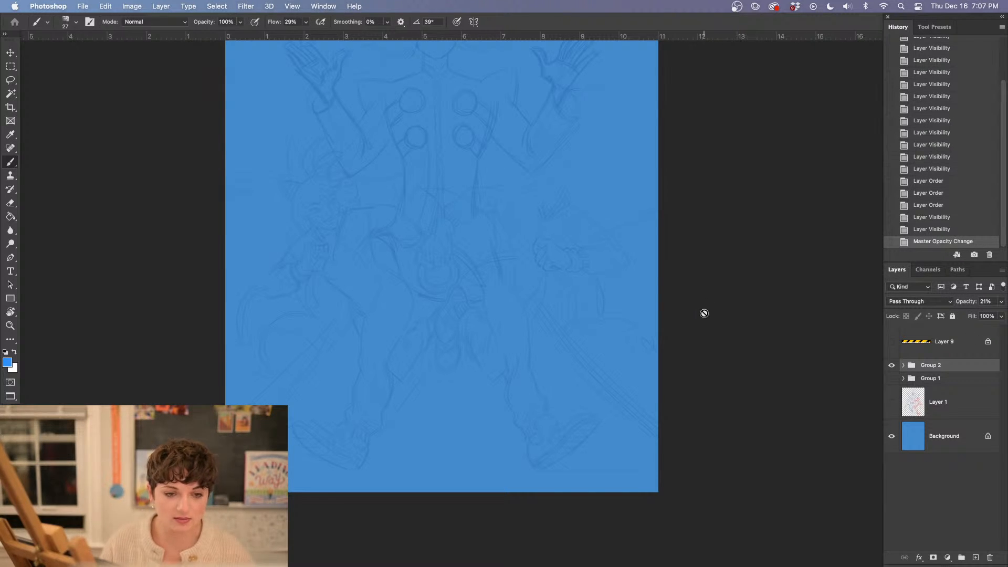
left_click(710, 351)
left_click(521, 232)
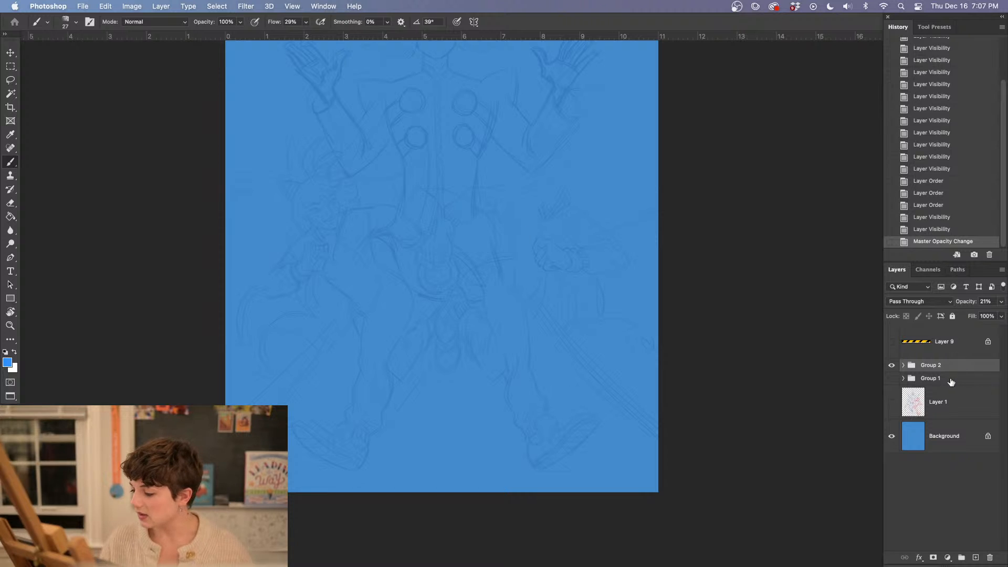
left_click(951, 380)
left_click(976, 556)
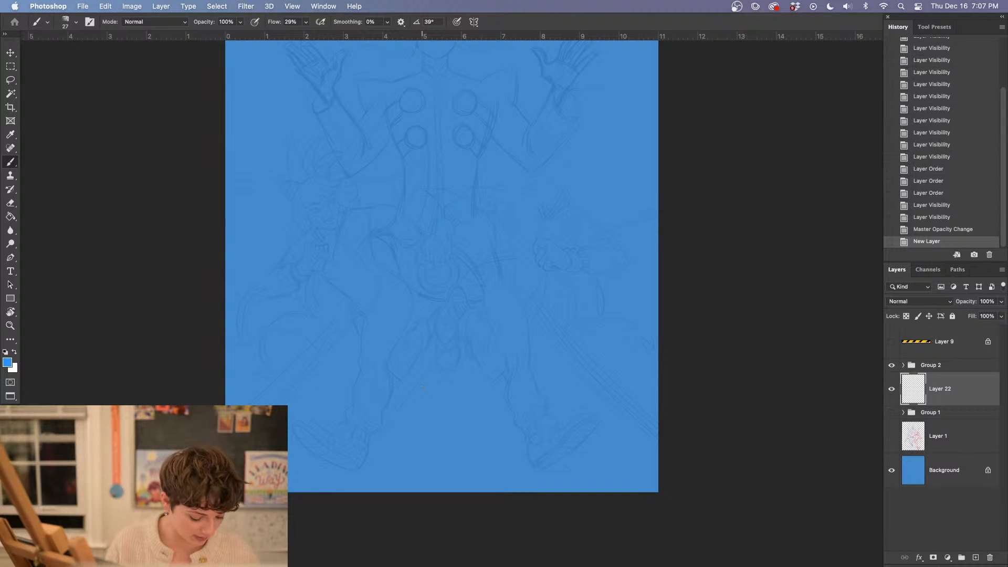
Edit the foreground color and shift its hue from blue to a light orange, #f3b864
key("super+plus")
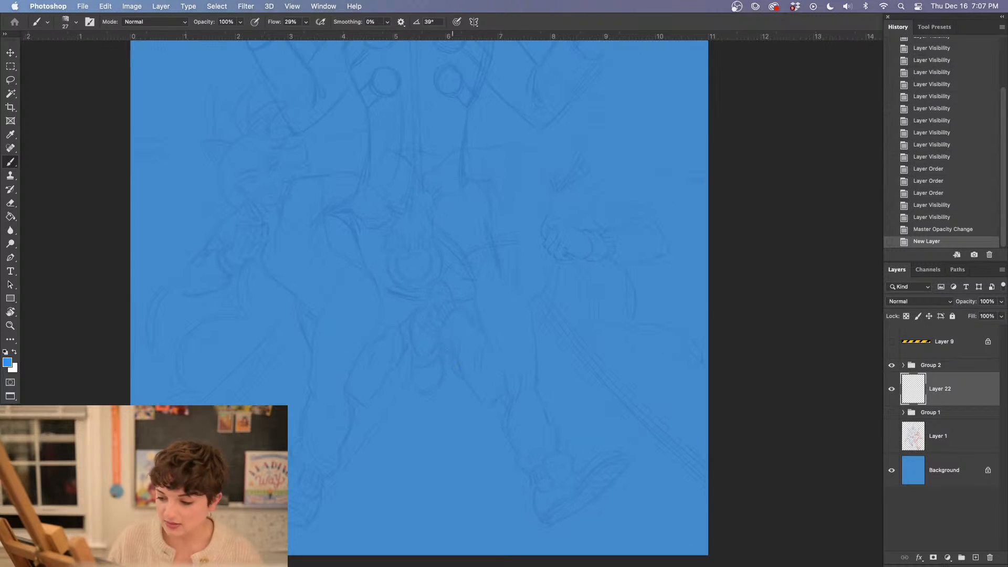
left_click_drag(426, 260, 483, 378)
left_click(9, 363)
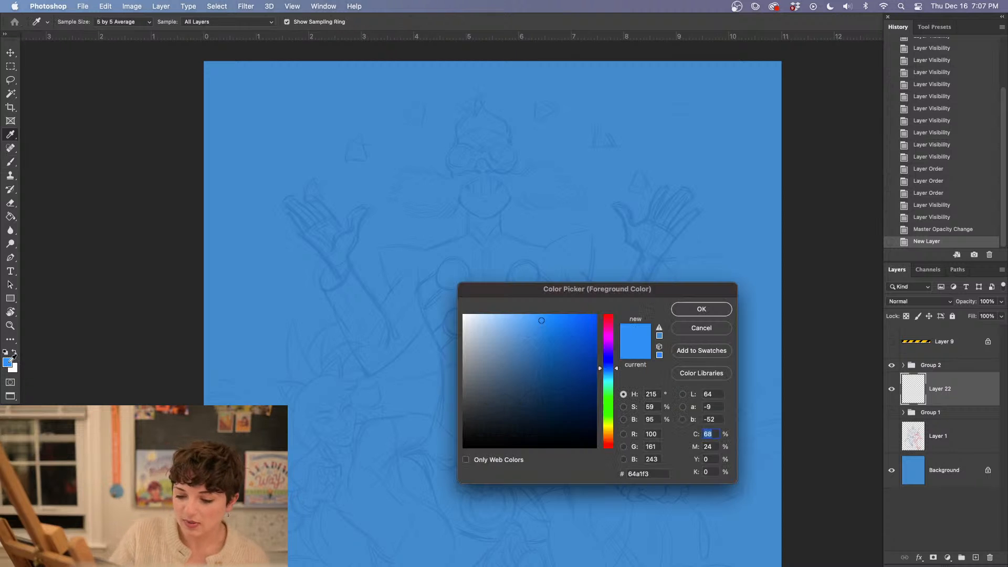
left_click_drag(609, 409, 608, 435)
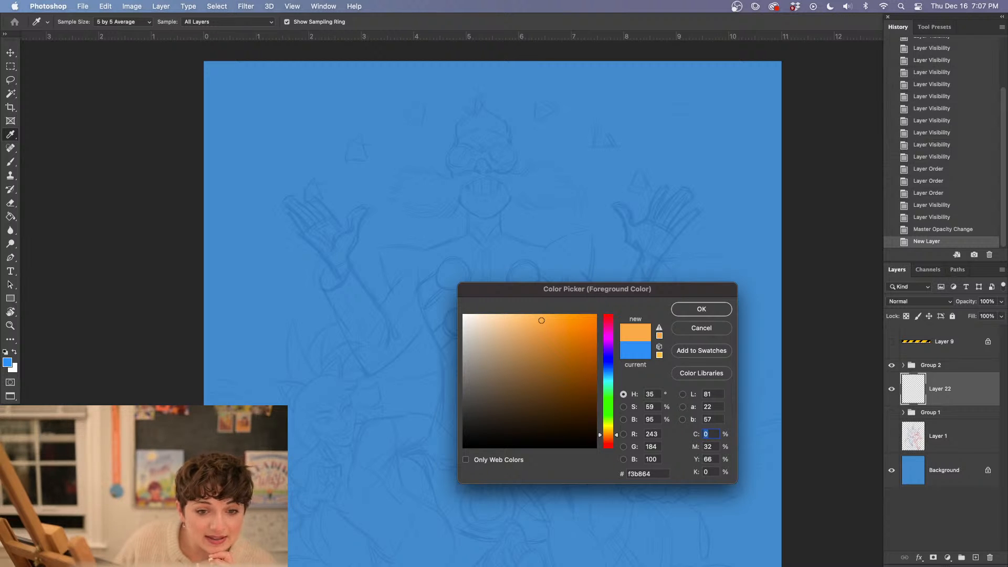
key("super+Tab")
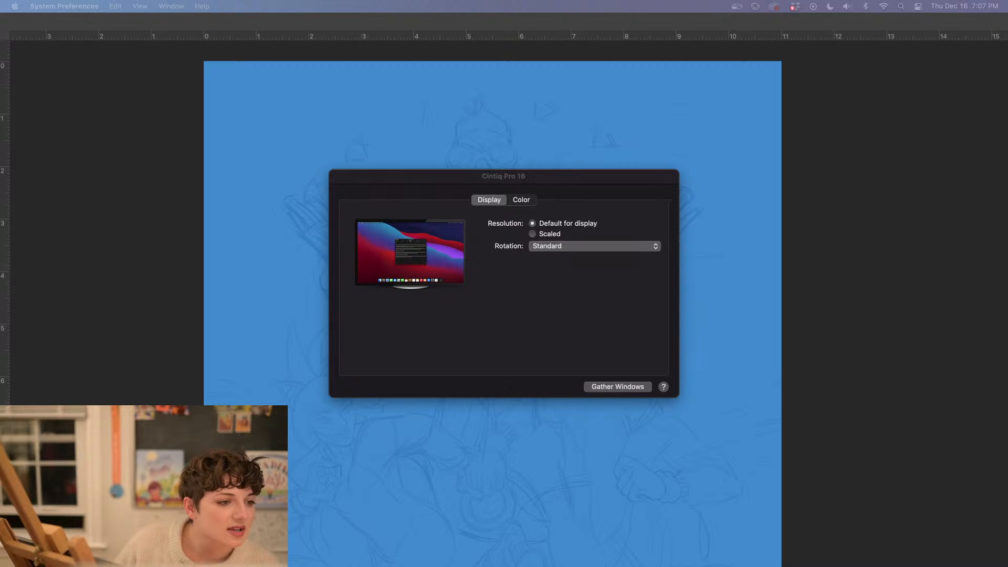
key("super+Tab")
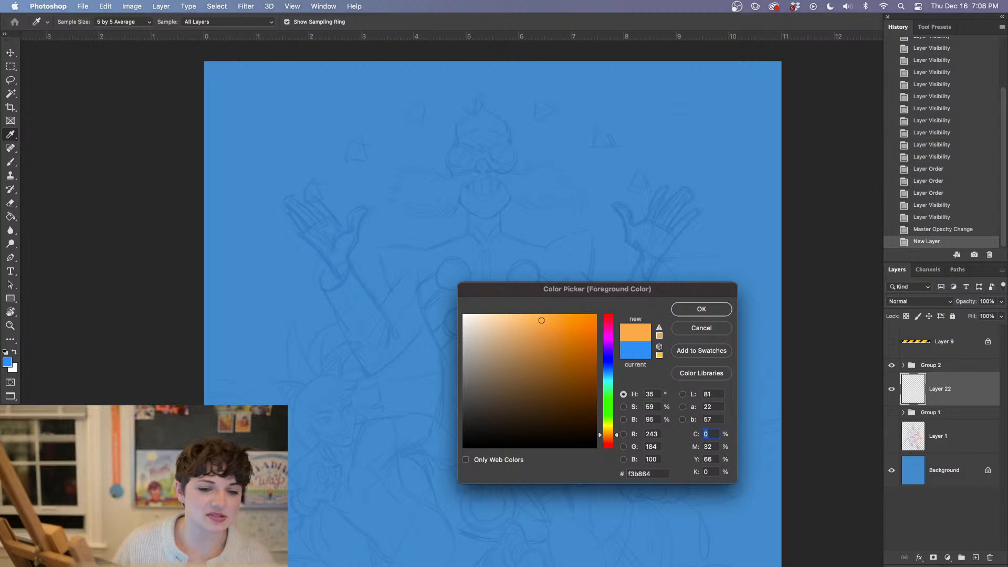
key("super+Tab")
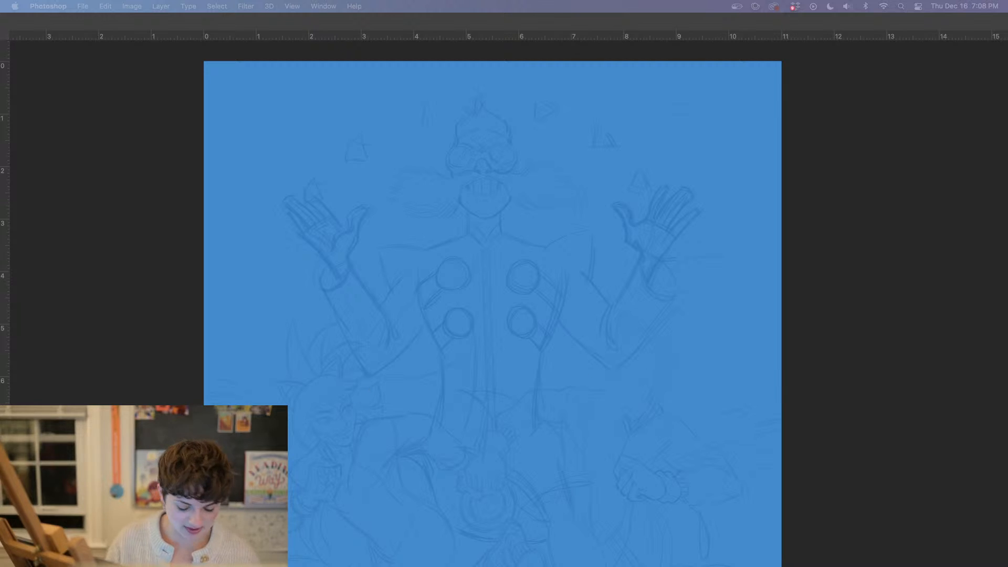
key("super+Tab")
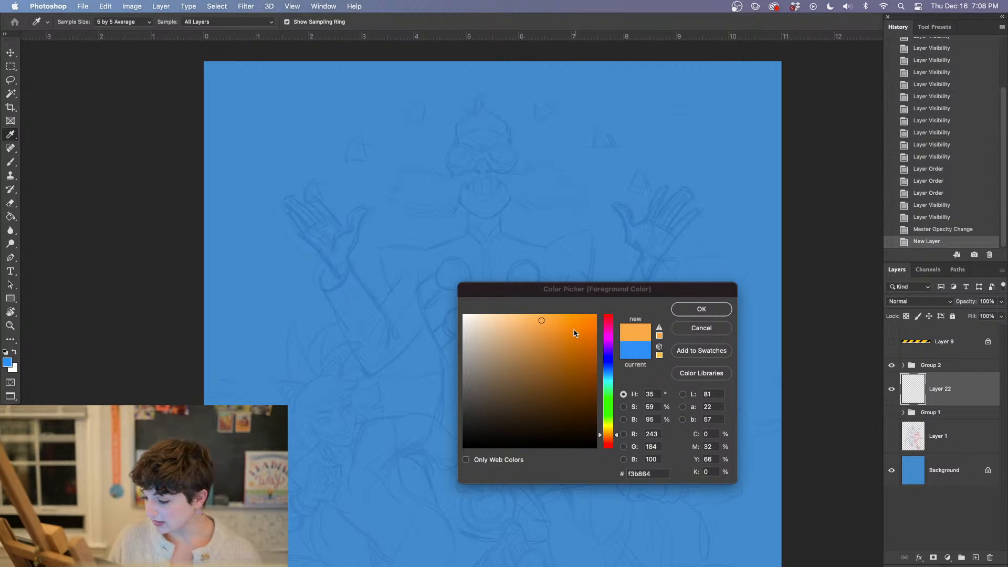
Set the foreground color to a redder orange, hue about 27°, and return to the Brush tool
left_click(607, 439)
left_click(607, 438)
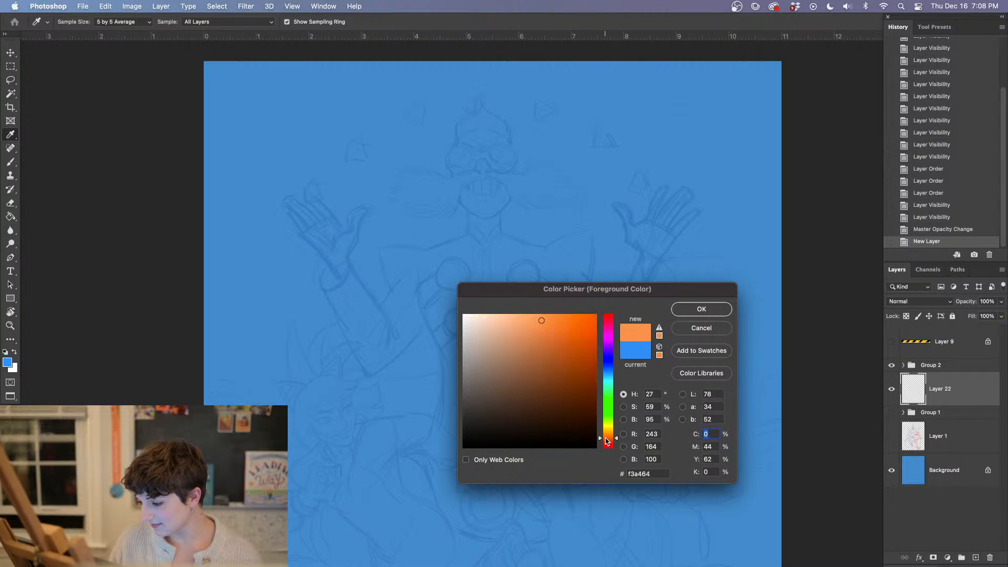
left_click(606, 438)
key("Return")
key("b")
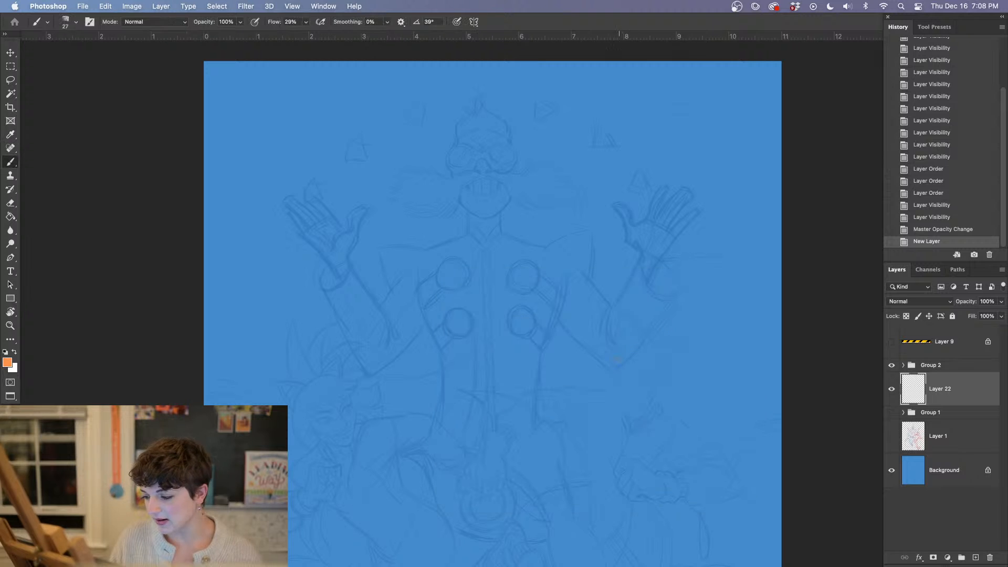
Choose the "kyle hard edge wet wc circl1587" brush for painting the cat-eared character beside the central figure
key("super+plus")
left_click_drag(479, 362, 559, 247)
key("super+plus")
left_click_drag(284, 354, 411, 264)
right_click(323, 259)
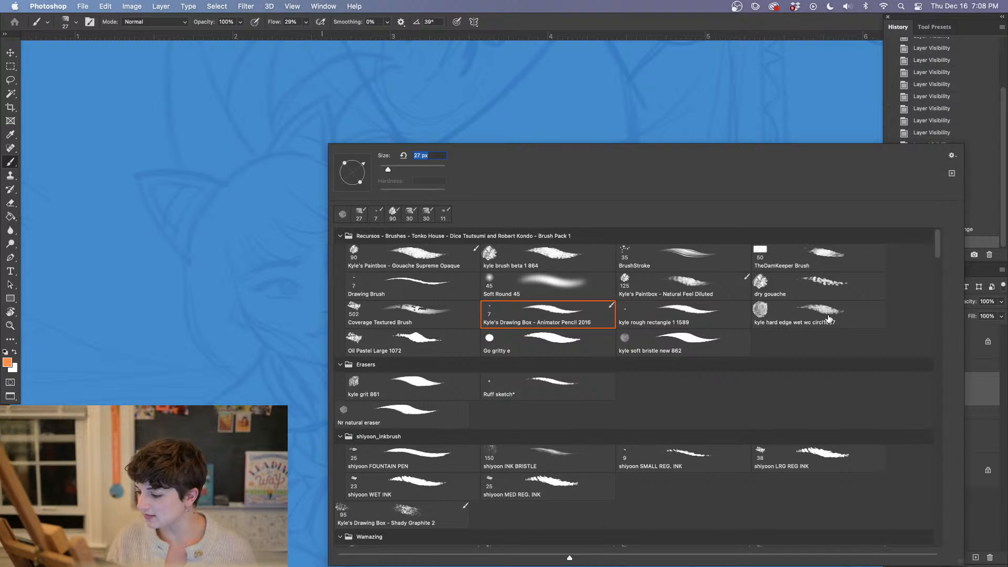
left_click(809, 316)
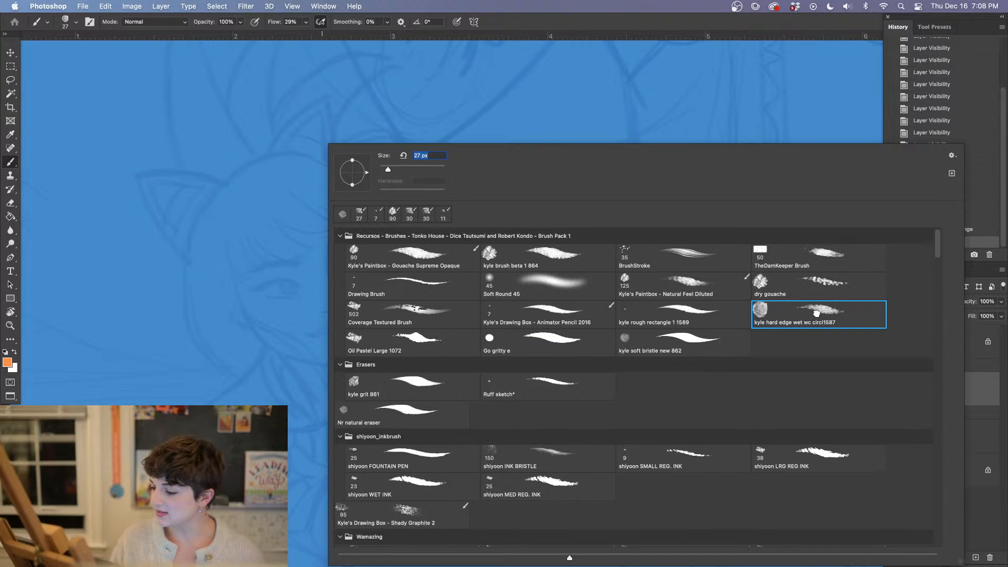
left_click(284, 294)
Try the brush on the character's face, revert the first test stroke, and raise the brush flow to 100%
left_click_drag(279, 303, 306, 318)
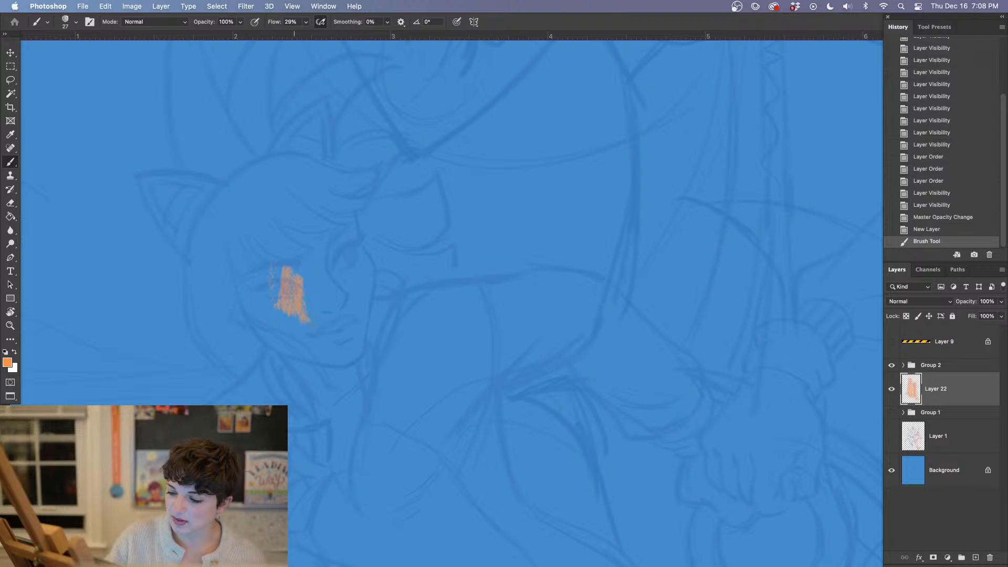
left_click(932, 227)
left_click(305, 22)
left_click_drag(305, 34, 326, 39)
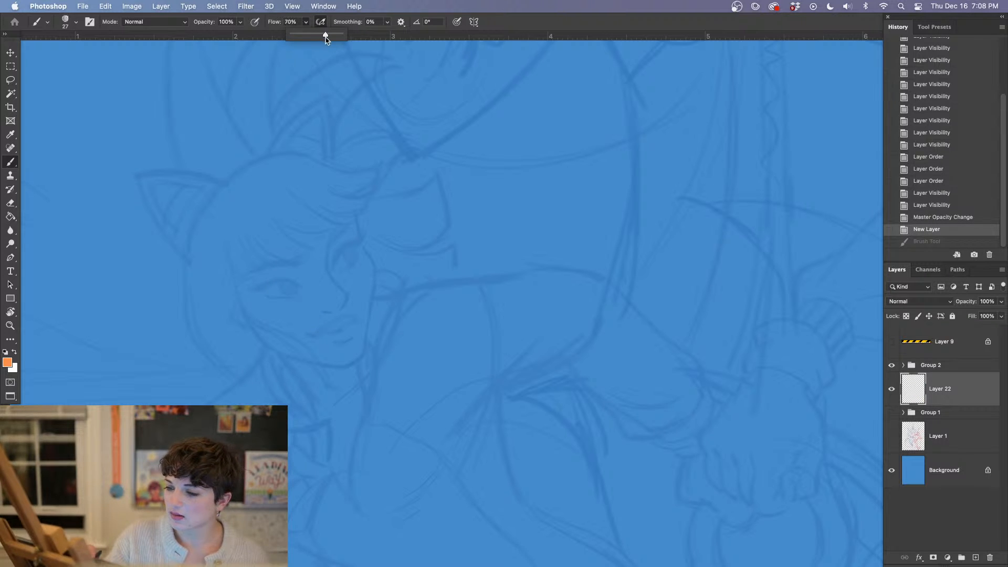
mouse_move(277, 227)
left_mouse_down()
mouse_move(268, 239)
mouse_move(302, 271)
left_mouse_up()
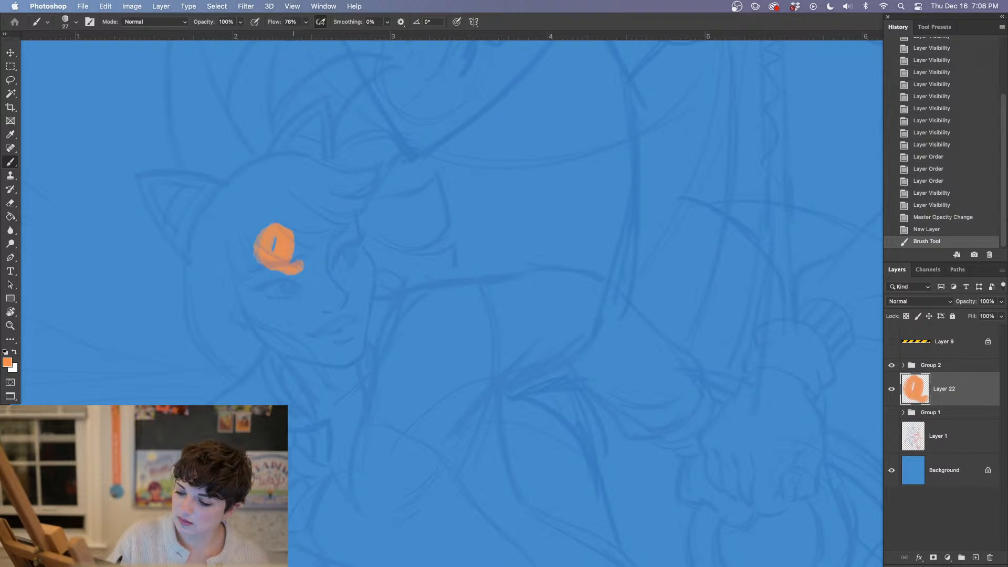
left_click(304, 22)
Enlarge the brush to 94 px and block in the side of the character's head and hair in orange
mouse_move(271, 218)
left_mouse_down()
mouse_move(278, 226)
mouse_move(246, 232)
mouse_move(233, 318)
left_mouse_up()
right_click(265, 218)
left_click(354, 170)
mouse_move(215, 251)
left_mouse_down()
mouse_move(212, 320)
mouse_move(215, 307)
mouse_move(268, 377)
left_mouse_up()
left_click_drag(271, 296, 298, 360)
Paint the character's shoulder and upper arm orange, following the sketched arm down from the hair
key("space")
mouse_move(431, 313)
left_mouse_down()
mouse_move(473, 235)
mouse_move(536, 163)
left_mouse_up()
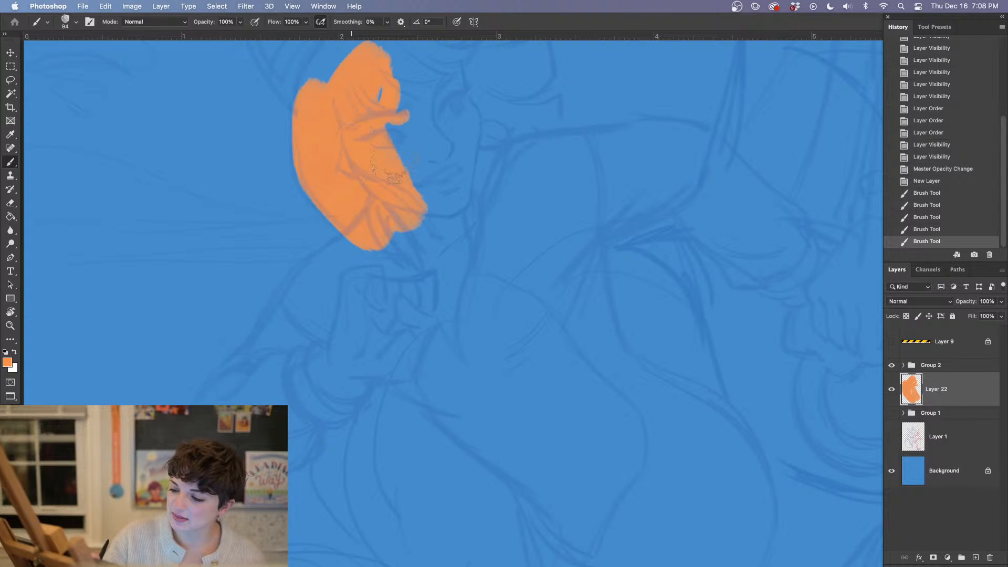
left_click(365, 247)
mouse_move(365, 247)
left_mouse_down()
mouse_move(315, 286)
mouse_move(265, 368)
left_mouse_up()
left_click_drag(321, 289, 374, 244)
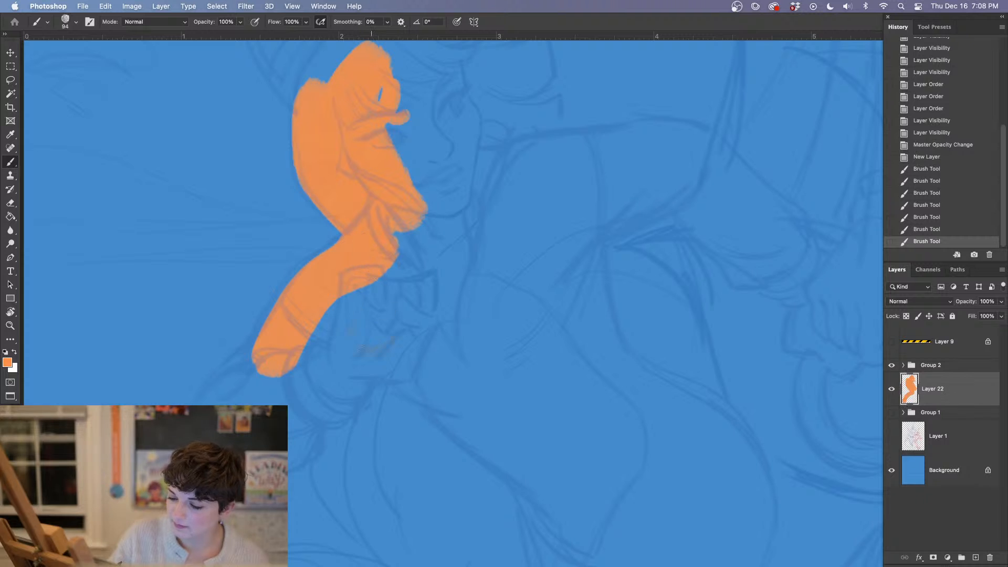
Block in the character's rounded elbow area in orange, outlining its contour, redoing a stroke and filling the interior
key("space")
left_click_drag(386, 383, 494, 272)
left_click_drag(406, 283, 444, 232)
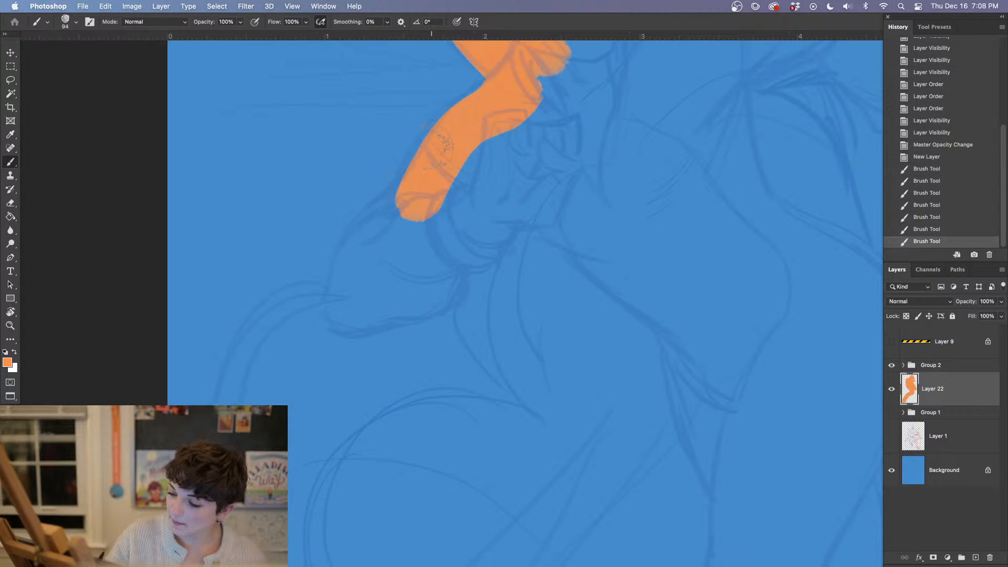
mouse_move(413, 201)
left_mouse_down()
mouse_move(373, 231)
mouse_move(347, 313)
mouse_move(394, 287)
mouse_move(392, 314)
mouse_move(423, 312)
mouse_move(451, 293)
mouse_move(456, 270)
left_mouse_up()
key("space")
left_click_drag(580, 354, 577, 312)
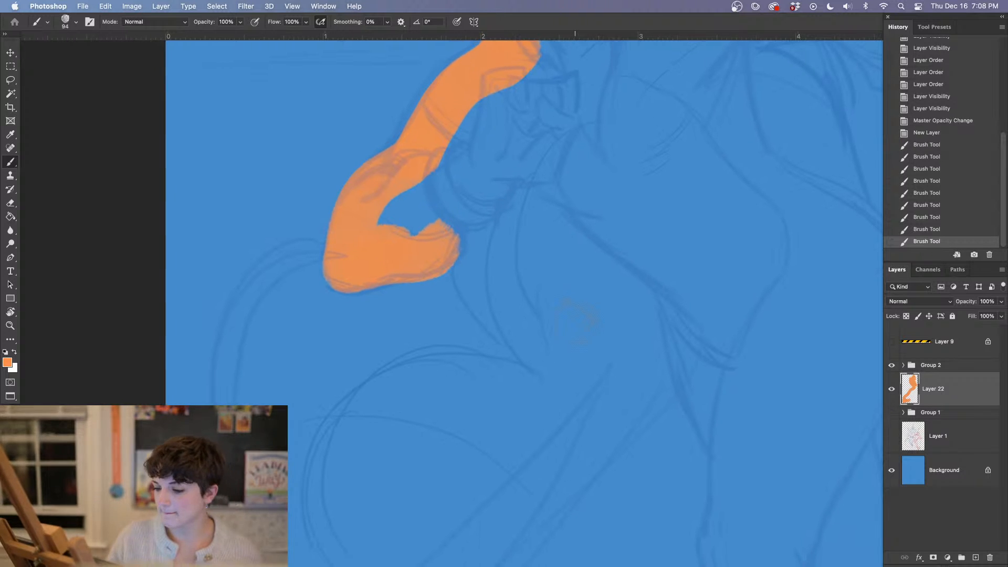
key("super+z")
mouse_move(370, 261)
left_mouse_down()
mouse_move(443, 248)
mouse_move(449, 219)
mouse_move(428, 256)
mouse_move(431, 237)
mouse_move(398, 251)
mouse_move(415, 197)
left_mouse_up()
Fill the character's raised forearm, cuff and fist with orange up to the sketched knuckles
key("space")
left_click_drag(546, 221, 464, 275)
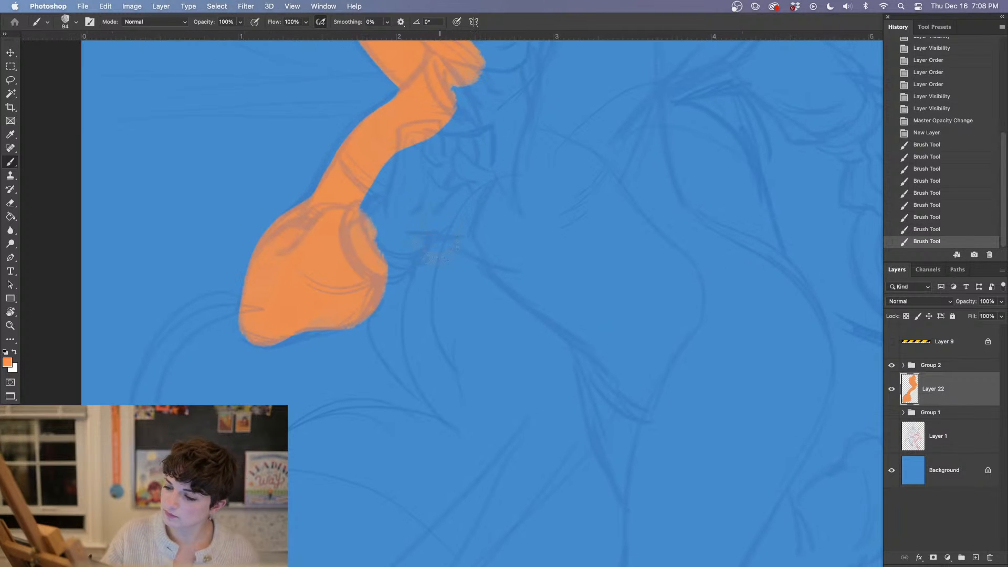
mouse_move(365, 261)
left_mouse_down()
mouse_move(399, 249)
mouse_move(393, 138)
mouse_move(443, 157)
mouse_move(454, 205)
mouse_move(440, 229)
left_mouse_up()
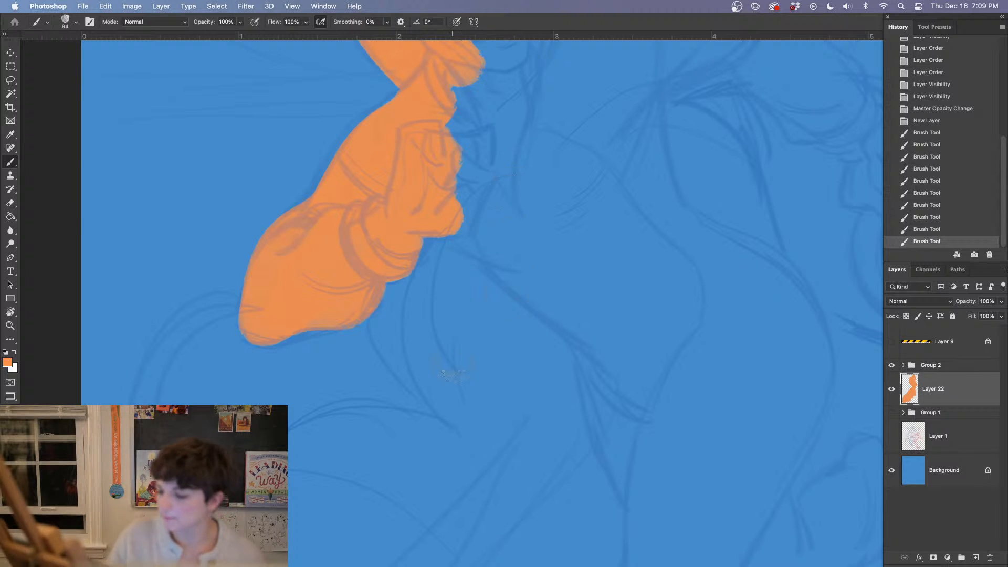
Reduce the brush to 43 px and clean up the orange edges around the cuff, elbow and fist
scroll(581, 371, "down", 2)
right_click(373, 144)
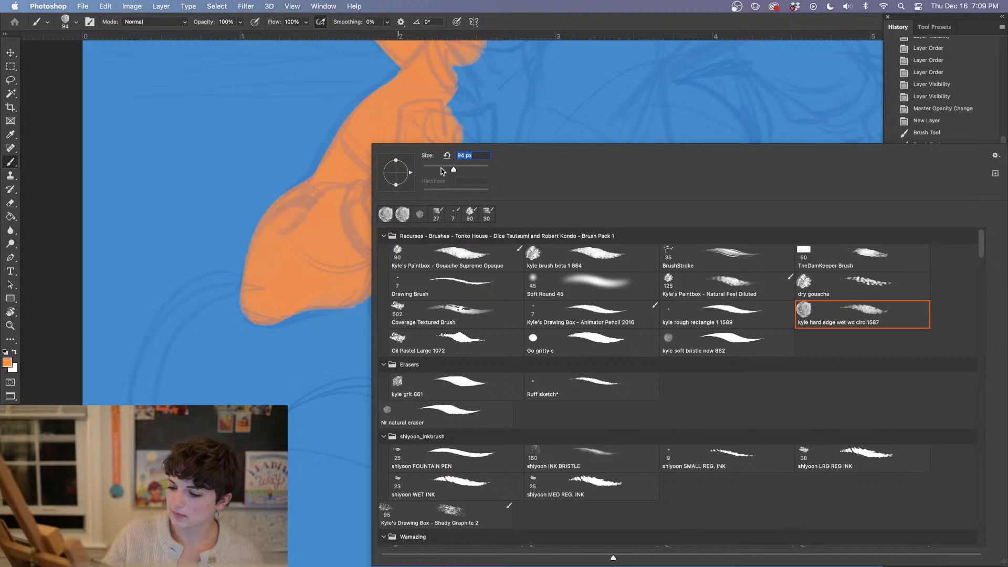
left_click(438, 169)
left_click(421, 131)
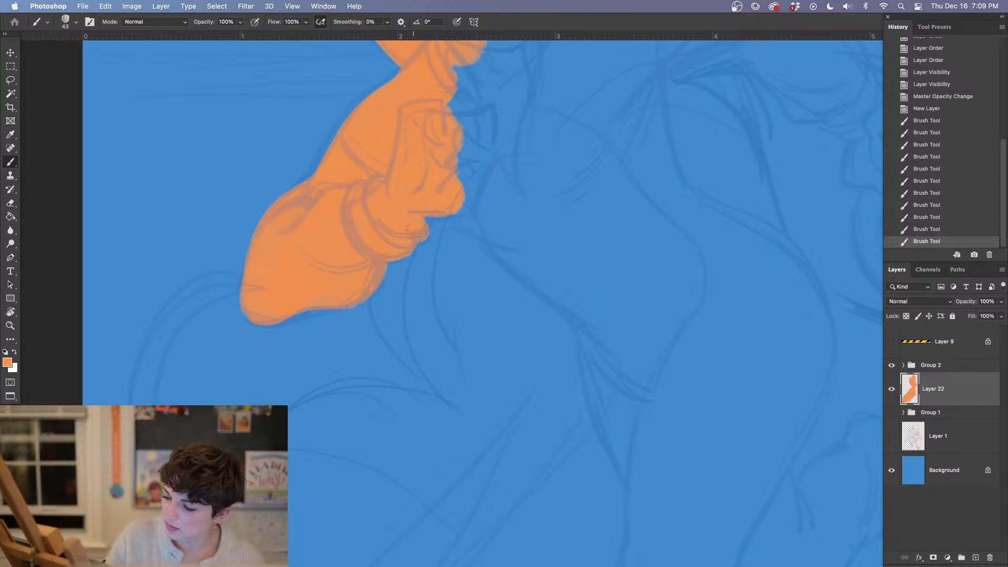
left_click_drag(419, 213, 386, 218)
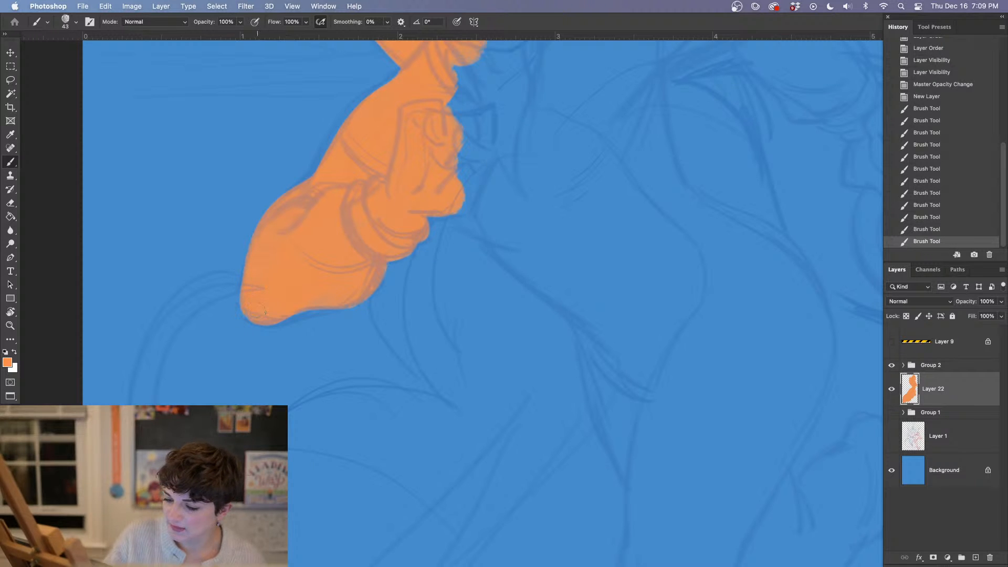
mouse_move(266, 309)
left_mouse_down()
mouse_move(347, 293)
mouse_move(319, 298)
mouse_move(368, 286)
left_mouse_up()
left_click_drag(534, 383, 511, 447)
left_click_drag(399, 287, 409, 242)
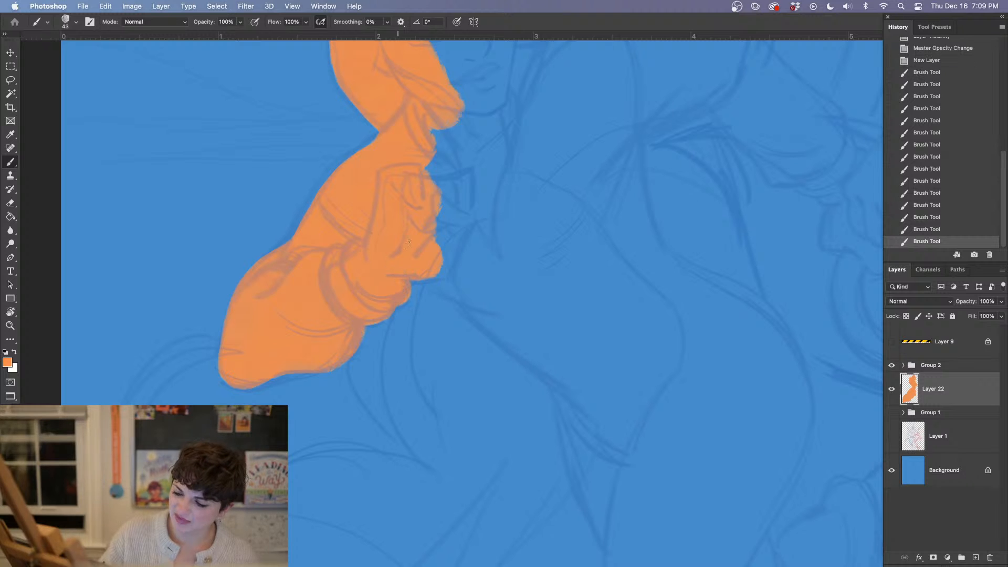
left_click_drag(541, 407, 447, 403)
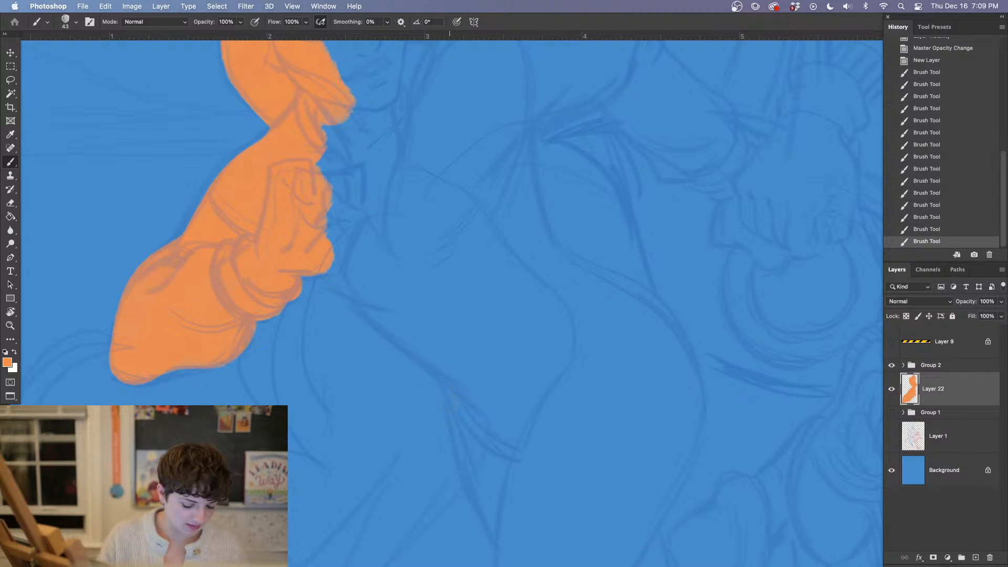
left_click_drag(318, 210, 319, 234)
Paint the diagonal body section running down from the fist in orange, enlarging the brush to 67 px to widen it
mouse_move(318, 231)
left_mouse_down()
mouse_move(308, 279)
mouse_move(373, 282)
mouse_move(388, 325)
mouse_move(491, 412)
left_mouse_up()
right_click(469, 361)
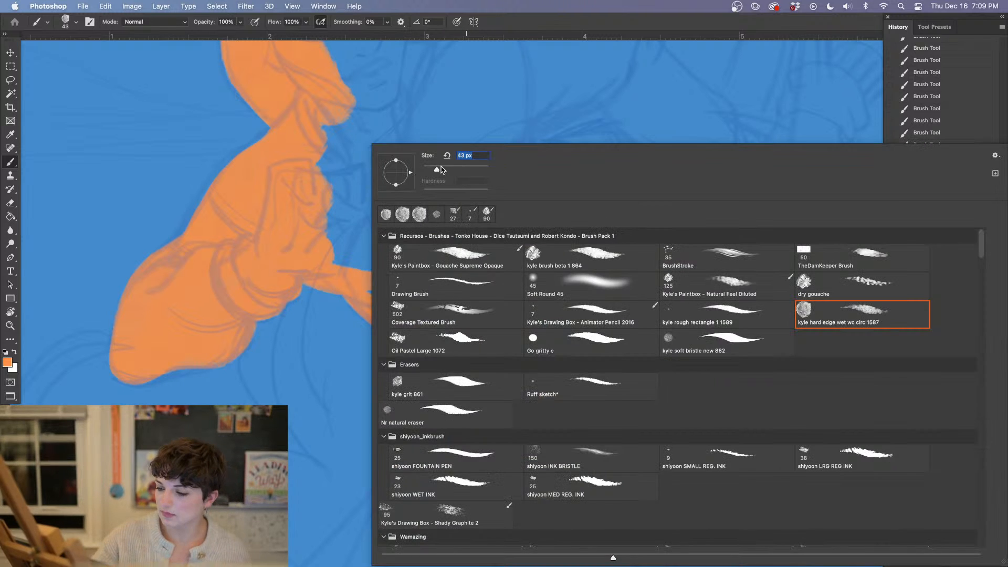
left_click_drag(438, 171, 441, 171)
left_click(333, 246)
left_click_drag(334, 247, 413, 331)
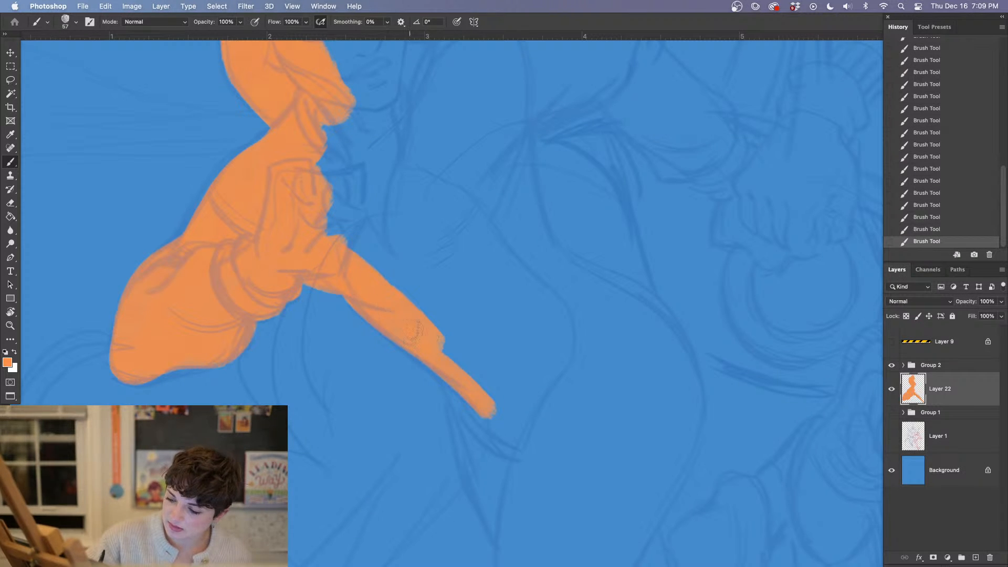
mouse_move(449, 358)
left_mouse_down()
mouse_move(512, 446)
mouse_move(453, 361)
mouse_move(500, 408)
left_mouse_up()
Extend the orange from the end of the diagonal section down to the tapered point of the sketched garment
left_click_drag(617, 480, 587, 289)
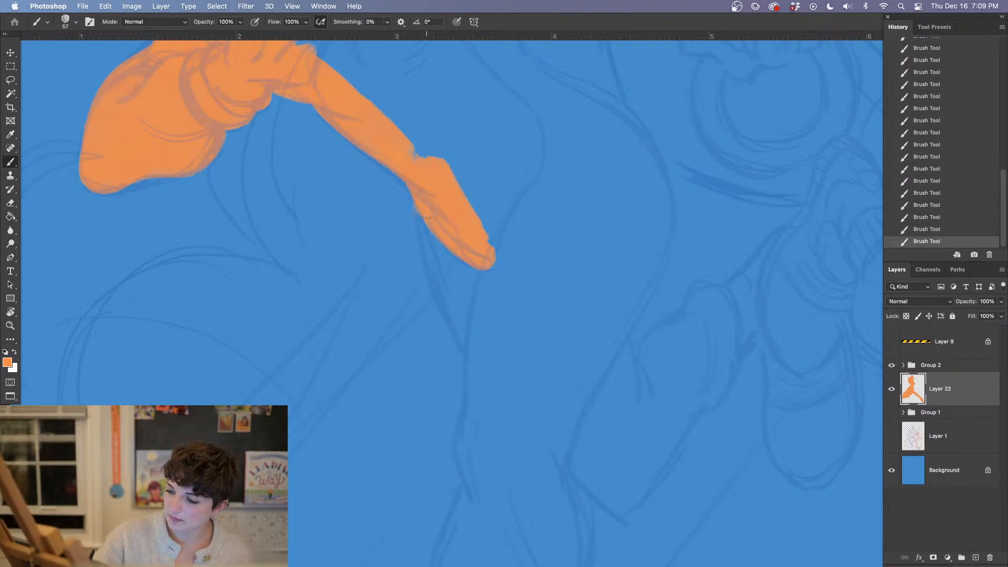
left_click_drag(423, 217, 481, 368)
mouse_move(462, 262)
left_mouse_down()
mouse_move(478, 331)
mouse_move(490, 299)
left_mouse_up()
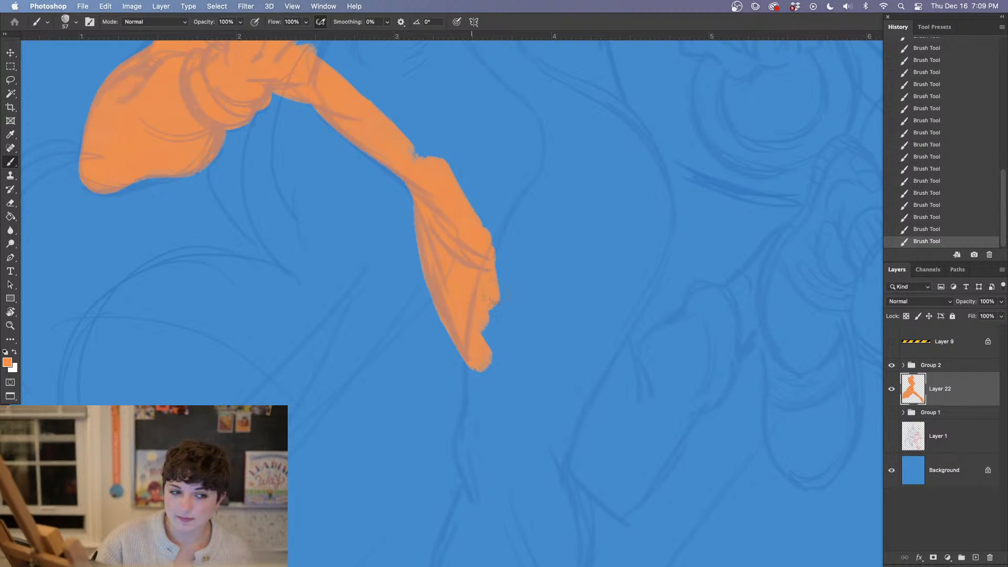
left_click_drag(482, 240, 492, 291)
Paint an orange band along the sketched contour opposite the diagonal body section, curving down past the widest bulge
left_click_drag(499, 326, 433, 348)
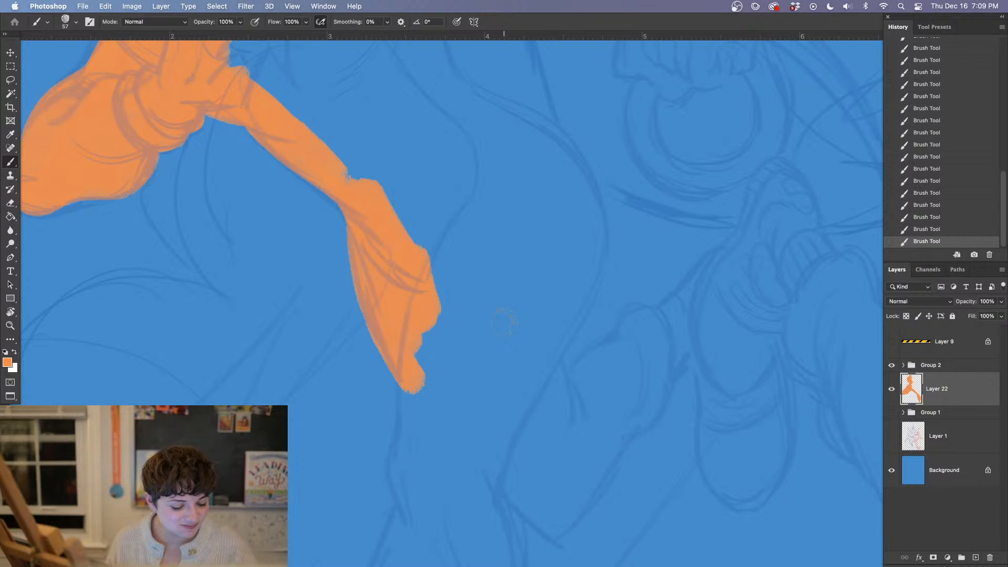
scroll(412, 271, "up", 5)
scroll(412, 270, "right", 2)
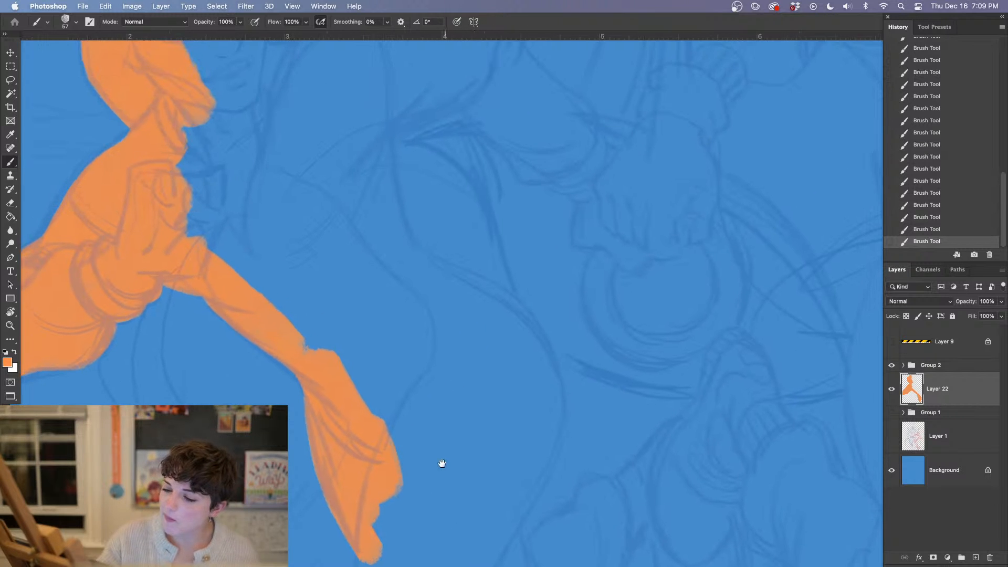
mouse_move(376, 121)
left_mouse_down()
mouse_move(387, 210)
mouse_move(441, 299)
left_mouse_up()
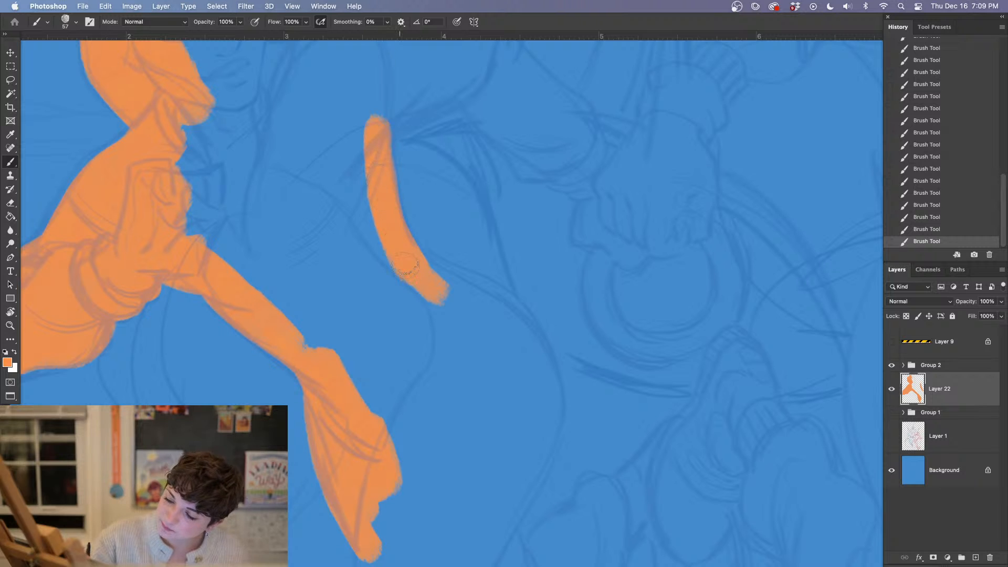
mouse_move(410, 256)
left_mouse_down()
mouse_move(504, 311)
mouse_move(529, 340)
mouse_move(553, 396)
mouse_move(530, 463)
left_mouse_up()
left_click_drag(672, 417, 657, 287)
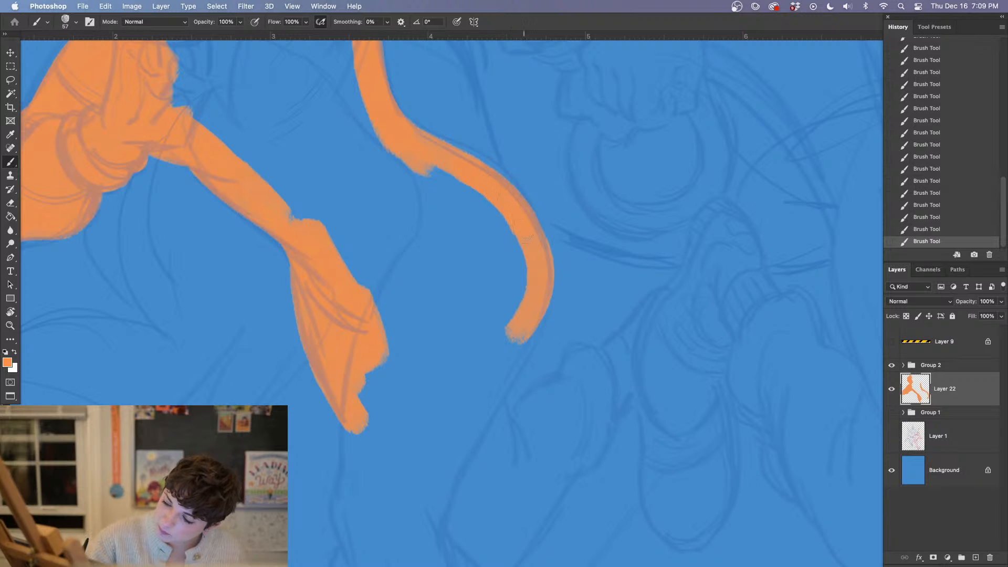
left_click_drag(514, 407, 503, 278)
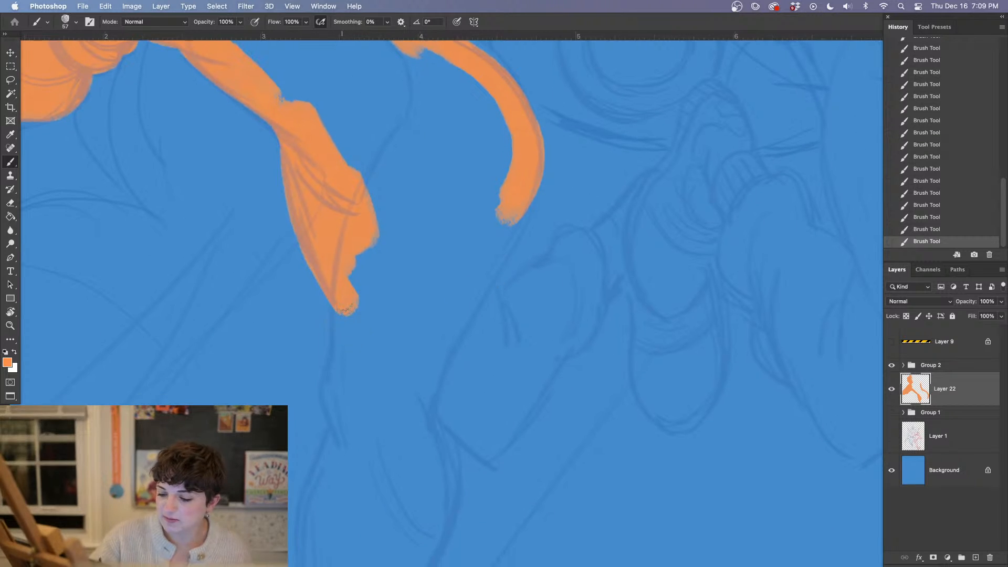
Extend both orange contours down toward the lower leg and start filling the area between them
left_click_drag(342, 306, 345, 349)
mouse_move(347, 301)
left_mouse_down()
mouse_move(346, 375)
mouse_move(345, 362)
mouse_move(337, 383)
mouse_move(354, 455)
left_mouse_up()
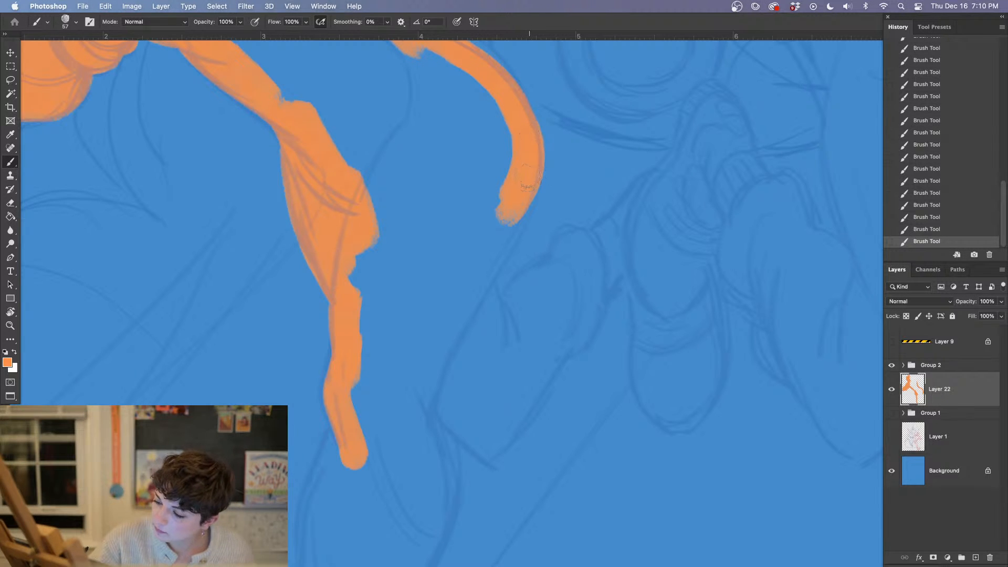
left_click_drag(527, 181, 412, 431)
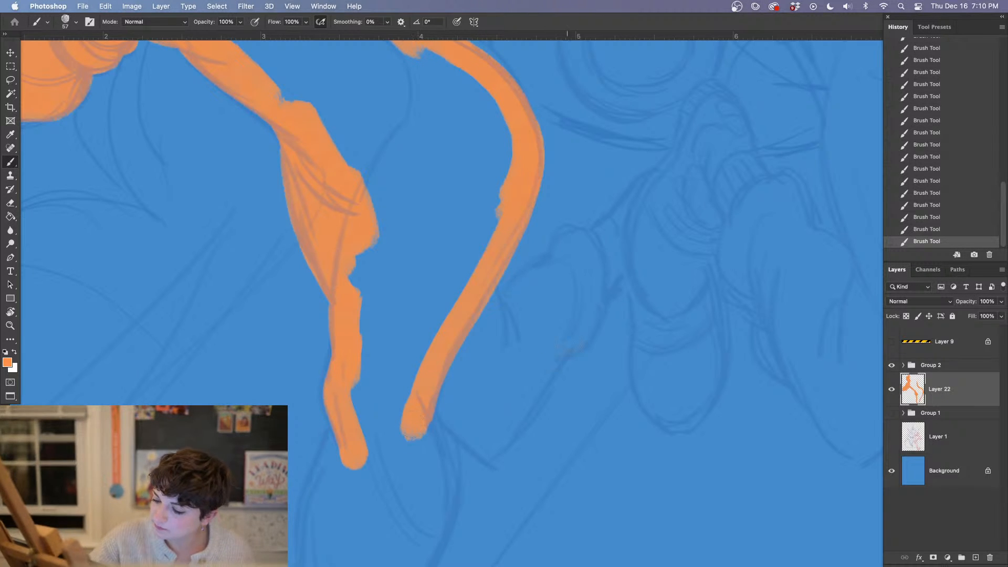
left_click_drag(568, 335, 587, 459)
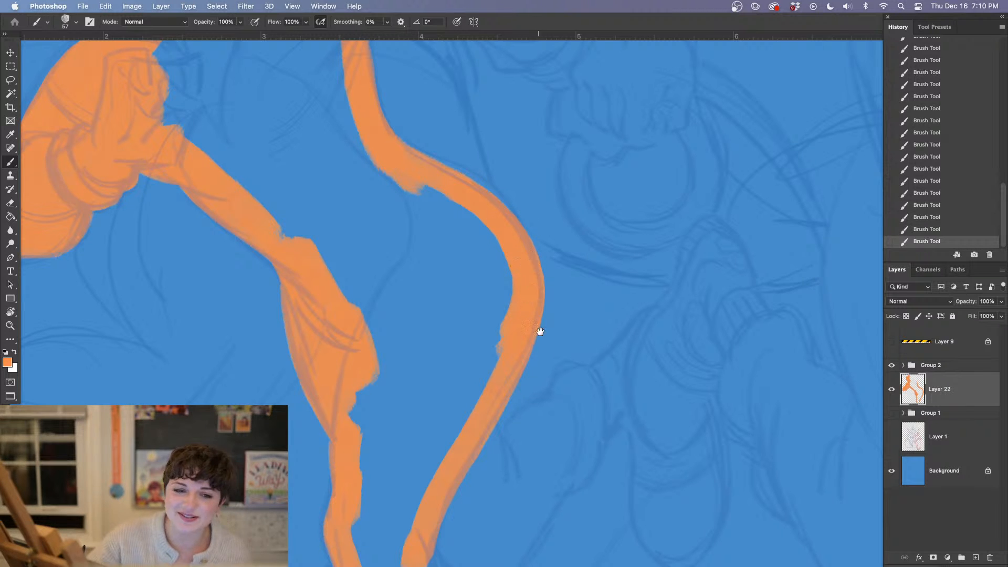
mouse_move(559, 364)
left_mouse_down()
mouse_move(608, 295)
mouse_move(561, 288)
left_mouse_up()
mouse_move(402, 286)
left_mouse_down()
mouse_move(404, 335)
mouse_move(437, 284)
mouse_move(456, 297)
mouse_move(417, 375)
left_mouse_up()
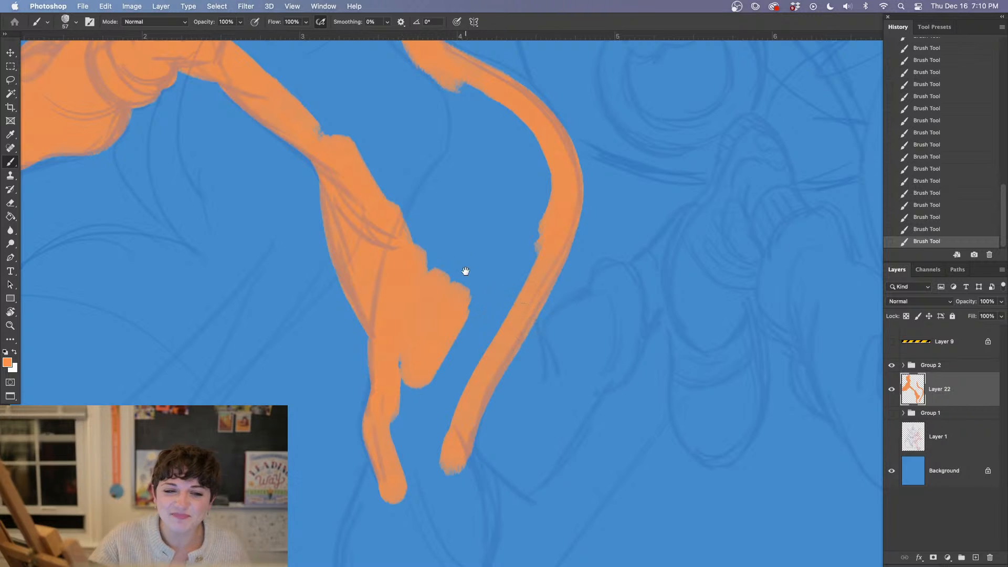
Enlarge the brush to 76 px and widen the orange along the body section and upper leg
right_click(425, 369)
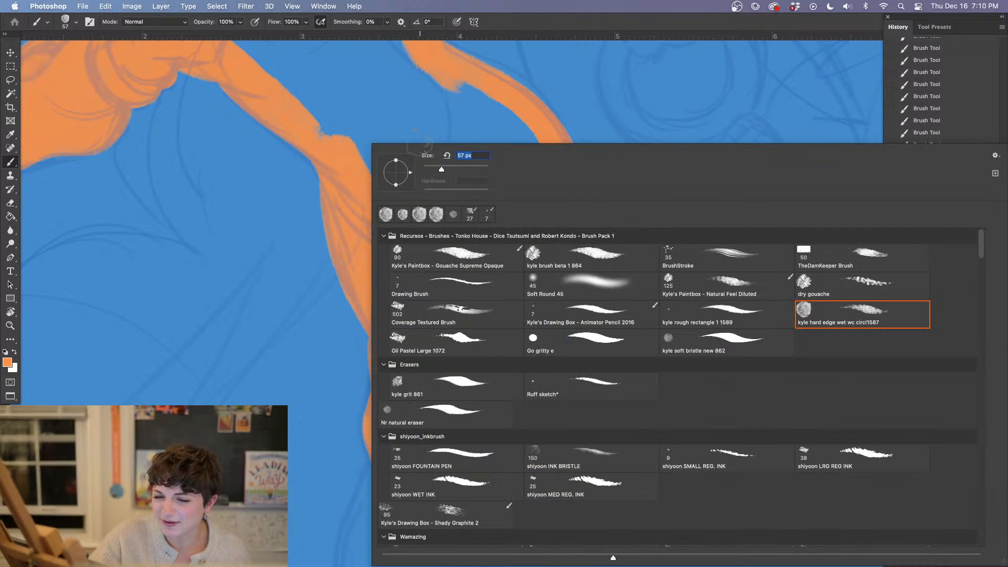
left_click(321, 118)
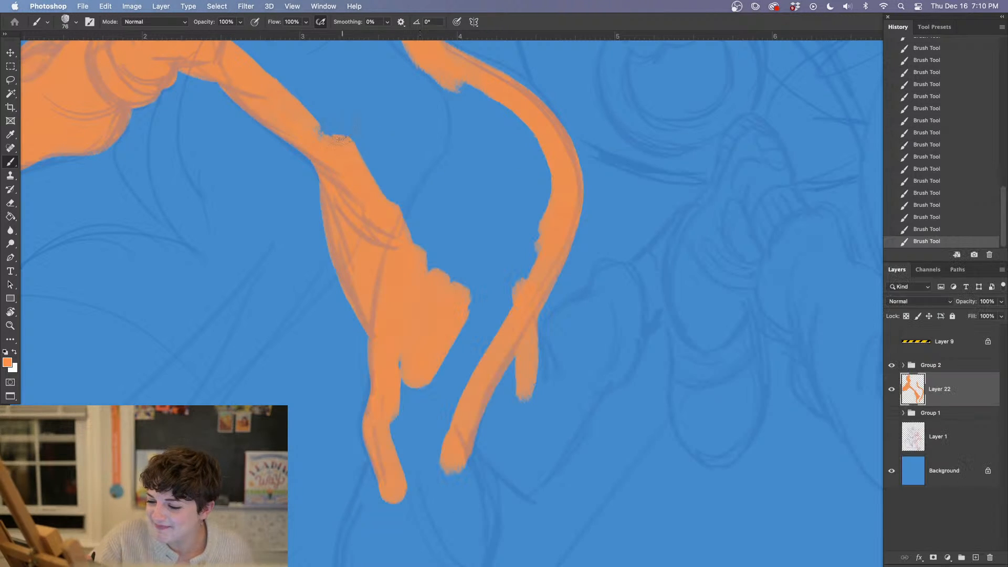
mouse_move(318, 118)
left_mouse_down()
mouse_move(344, 129)
mouse_move(405, 195)
left_mouse_up()
left_click_drag(524, 388, 513, 272)
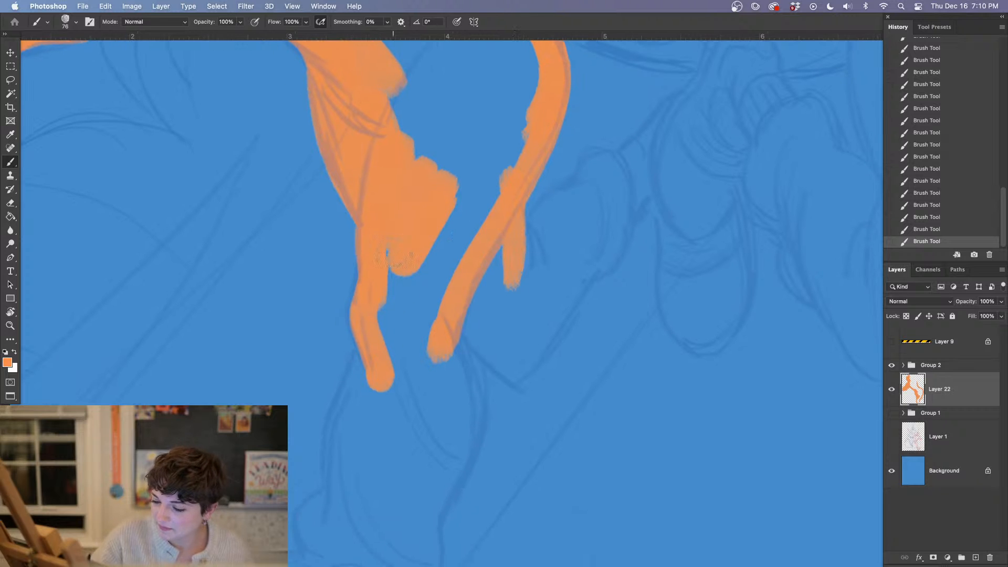
mouse_move(395, 263)
left_mouse_down()
mouse_move(387, 289)
mouse_move(408, 362)
left_mouse_up()
scroll(494, 254, "down", 5)
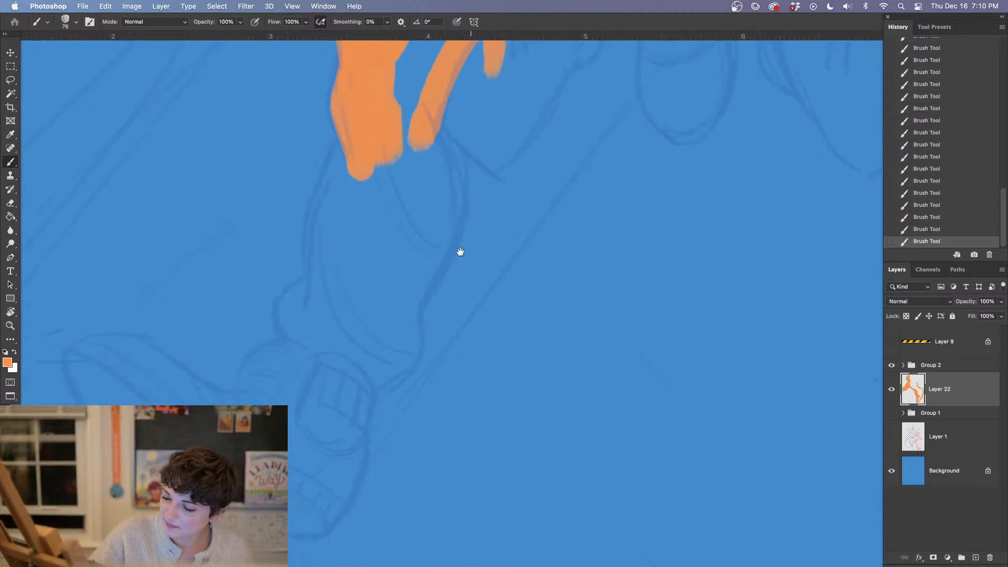
Paint both sides of the lower leg in orange down to the bulging trouser hem above the shoe
mouse_move(365, 151)
left_mouse_down()
mouse_move(342, 215)
mouse_move(339, 318)
left_mouse_up()
mouse_move(441, 134)
left_mouse_down()
mouse_move(454, 207)
mouse_move(447, 255)
mouse_move(416, 315)
mouse_move(420, 347)
mouse_move(405, 370)
mouse_move(375, 368)
left_mouse_up()
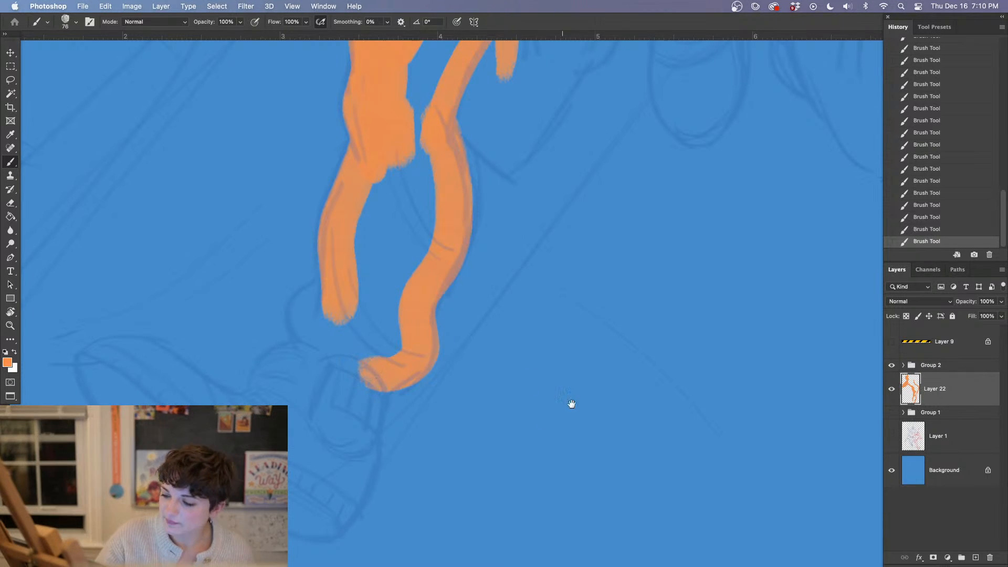
scroll(569, 405, "down", 2)
scroll(569, 405, "left", 2)
mouse_move(405, 195)
left_mouse_down()
mouse_move(380, 220)
mouse_move(377, 253)
mouse_move(418, 247)
left_mouse_up()
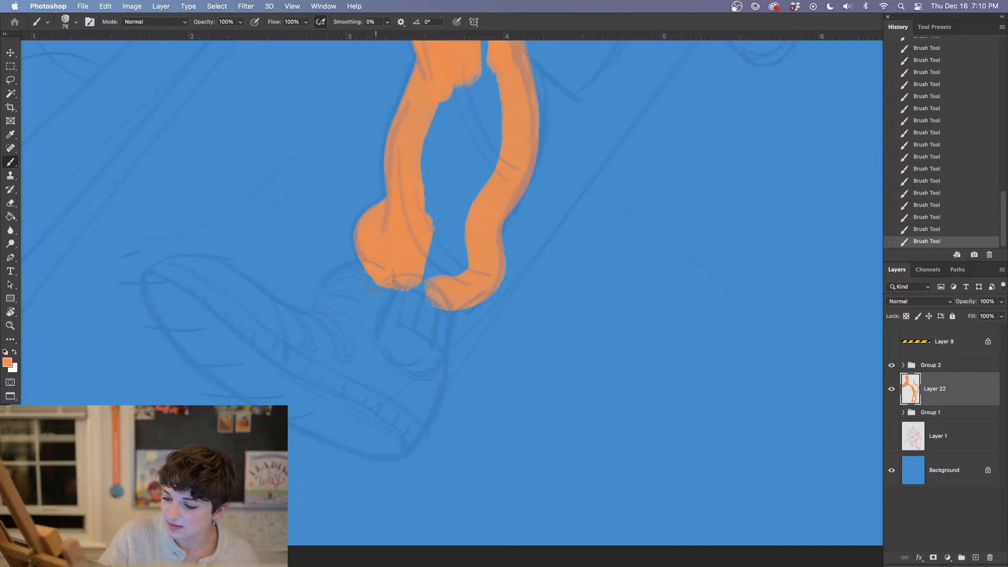
Block in the shoe's tongue, toe and sole in orange along the sketched outline
mouse_move(392, 279)
left_mouse_down()
mouse_move(347, 294)
mouse_move(325, 338)
left_mouse_up()
left_click_drag(454, 276, 487, 186)
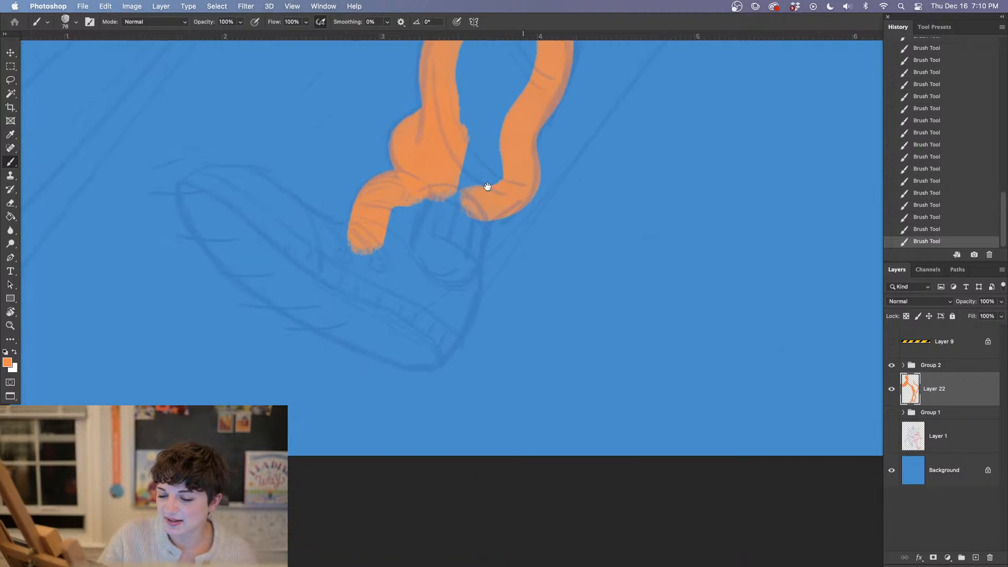
mouse_move(205, 163)
left_mouse_down()
mouse_move(259, 149)
mouse_move(362, 215)
mouse_move(295, 181)
left_mouse_up()
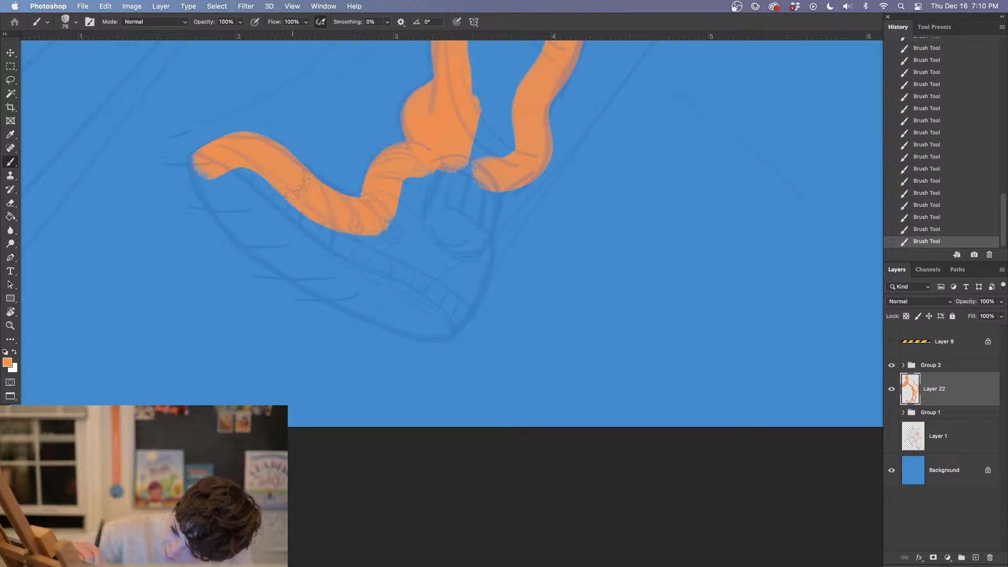
mouse_move(203, 166)
left_mouse_down()
mouse_move(216, 191)
mouse_move(210, 172)
mouse_move(264, 244)
mouse_move(372, 307)
mouse_move(452, 325)
left_mouse_up()
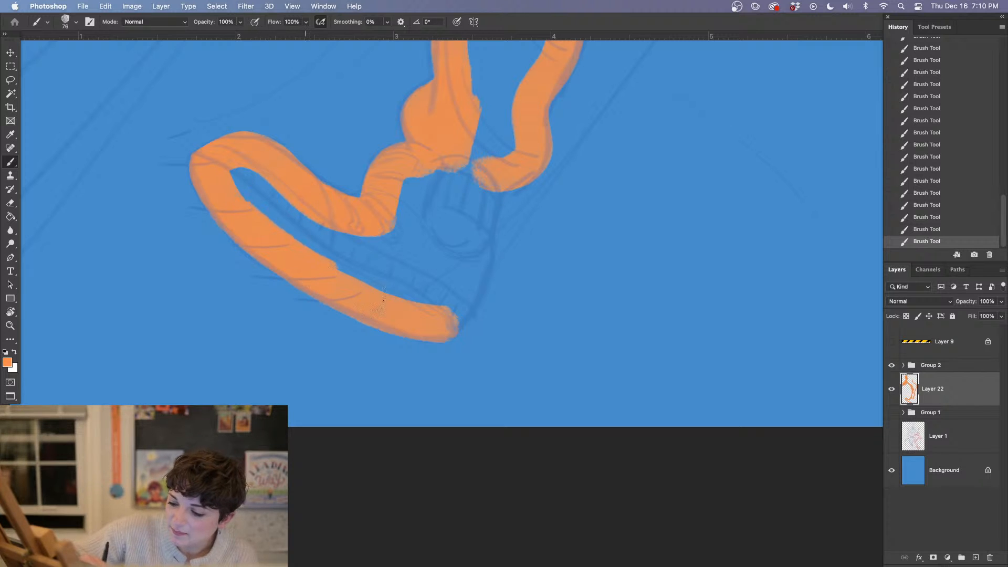
mouse_move(274, 230)
left_mouse_down()
mouse_move(259, 164)
mouse_move(251, 198)
mouse_move(212, 153)
mouse_move(250, 181)
mouse_move(246, 173)
mouse_move(331, 264)
mouse_move(239, 170)
mouse_move(330, 250)
mouse_move(324, 239)
mouse_move(336, 232)
mouse_move(383, 269)
left_mouse_up()
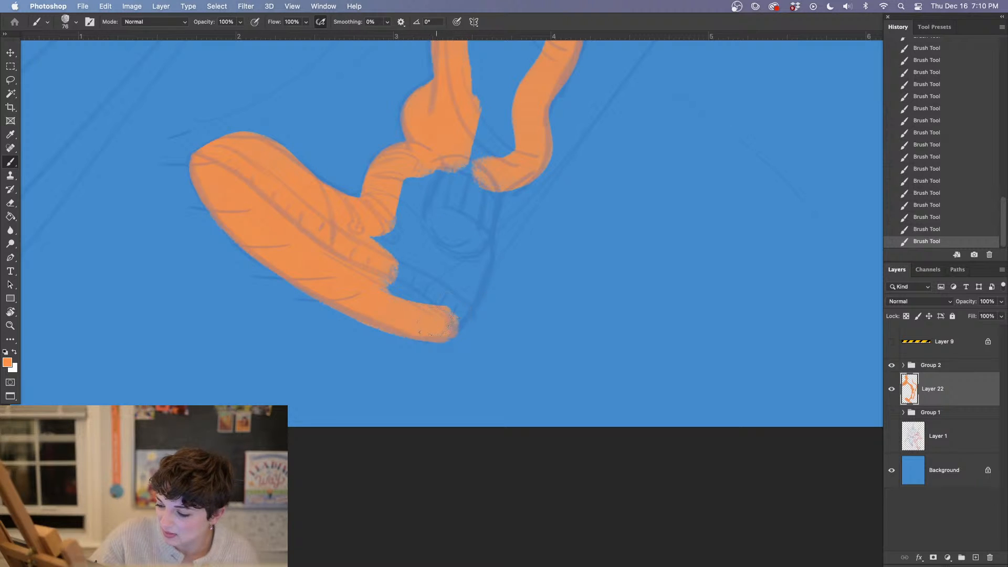
Paint the shoe's heel up to the ankle and fill the remaining blue gaps inside the shoe
mouse_move(450, 320)
left_mouse_down()
mouse_move(467, 219)
mouse_move(454, 296)
left_mouse_up()
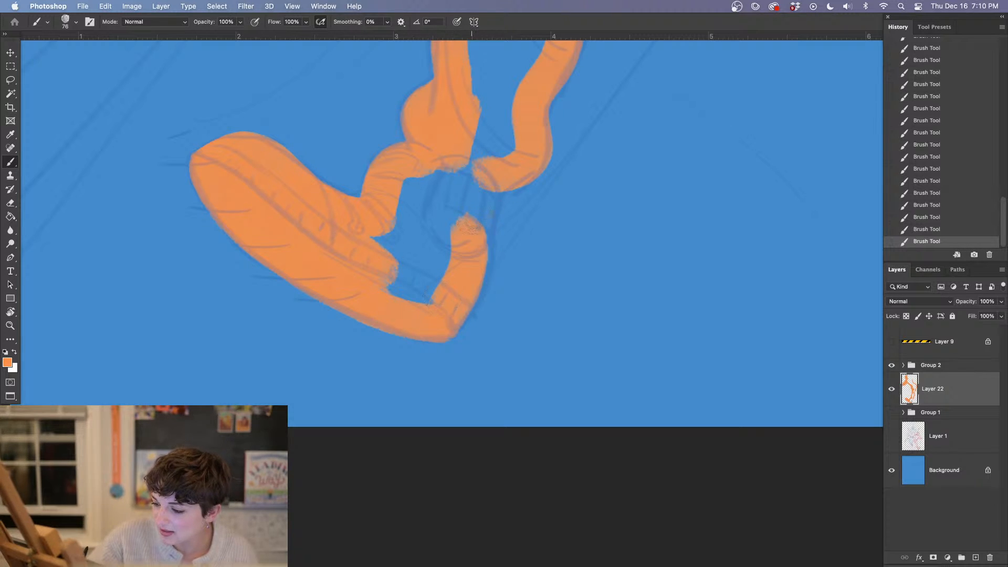
left_click_drag(470, 225, 487, 190)
mouse_move(473, 230)
left_mouse_down()
mouse_move(483, 286)
mouse_move(449, 321)
left_mouse_up()
mouse_move(451, 231)
left_mouse_down()
mouse_move(446, 171)
mouse_move(417, 210)
mouse_move(394, 218)
mouse_move(431, 283)
mouse_move(444, 255)
left_mouse_up()
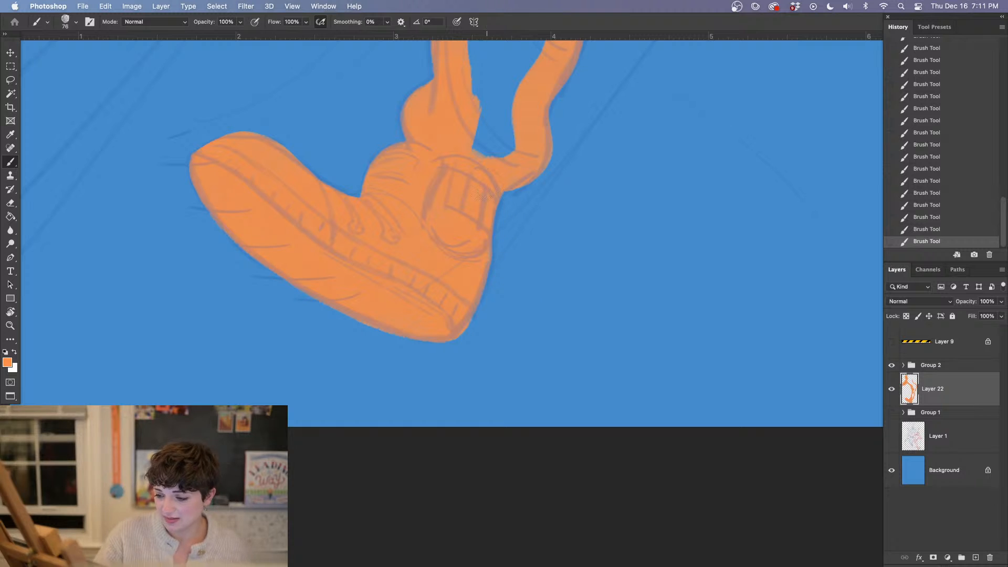
Clean up the back edge of the shoe's heel with the 46 px natural eraser, retouching it with orange
key("e")
right_click(506, 247)
left_click(437, 169)
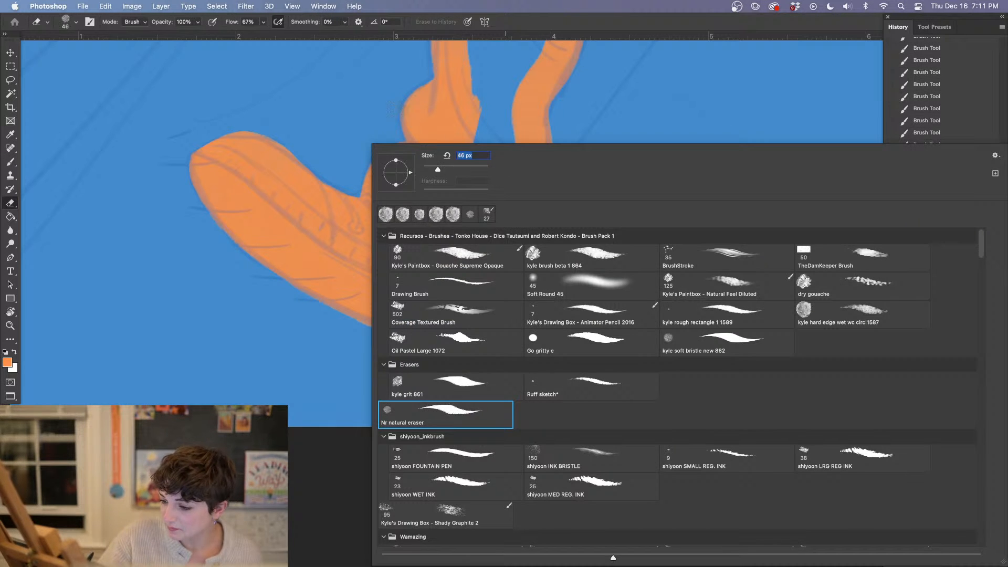
key("Return")
left_click_drag(495, 231, 496, 243)
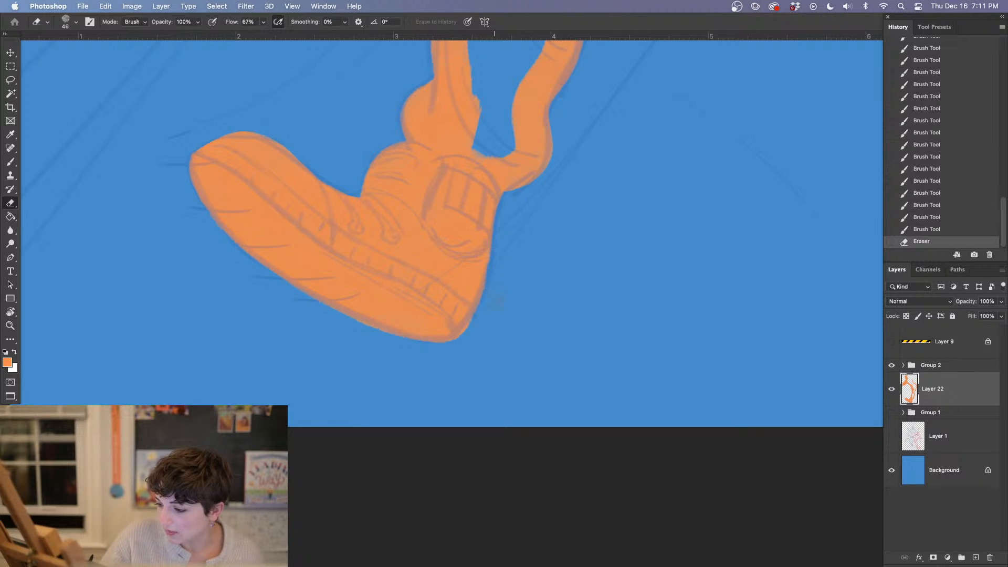
key("b")
mouse_move(497, 278)
left_mouse_down()
mouse_move(457, 209)
mouse_move(466, 273)
mouse_move(470, 261)
mouse_move(458, 298)
left_mouse_up()
key("e")
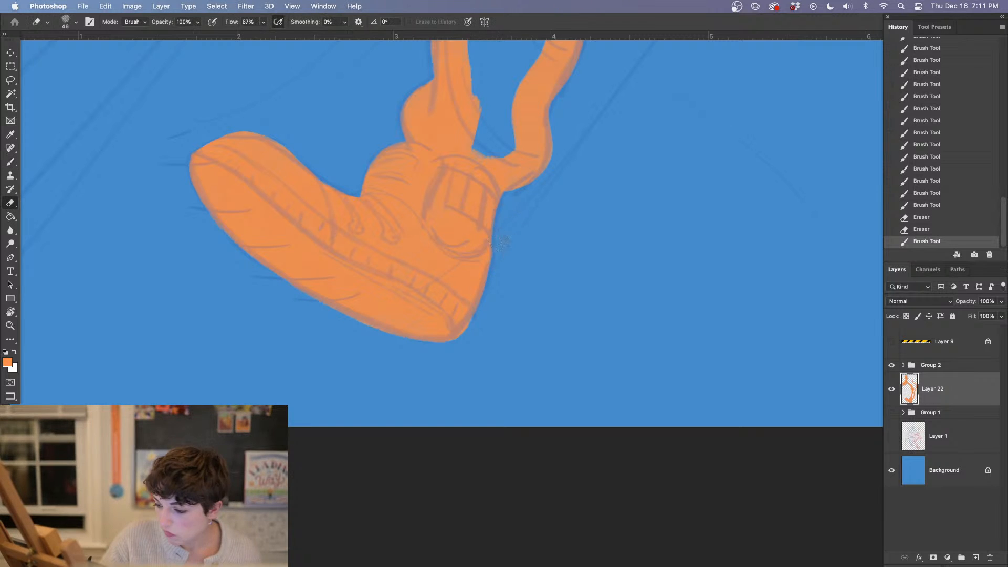
left_click_drag(499, 261, 500, 268)
left_click_drag(527, 315, 510, 443)
key("b")
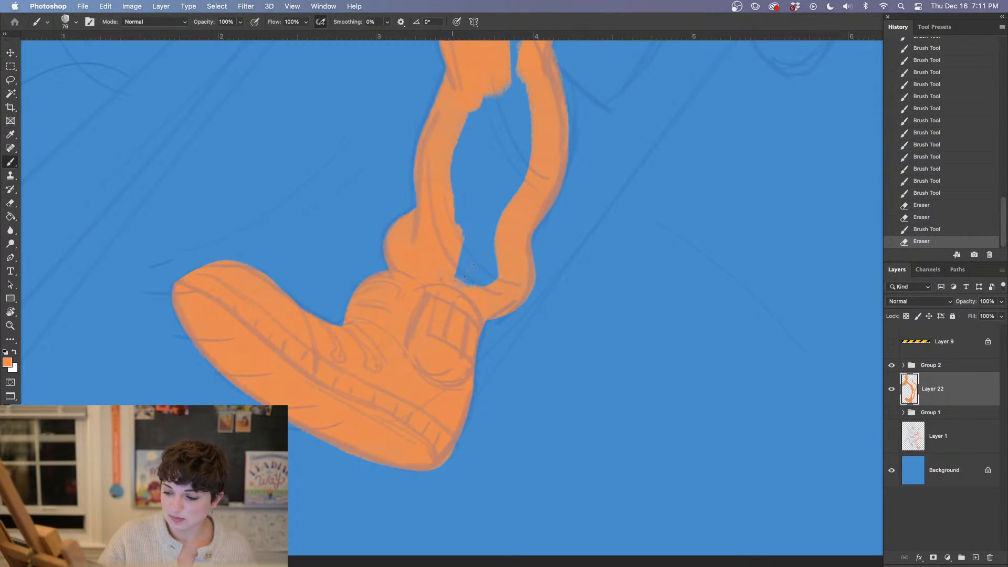
Fill the interior of the lower leg with orange from the trouser hem up to the thigh
mouse_move(454, 269)
left_mouse_down()
mouse_move(487, 290)
mouse_move(493, 258)
left_mouse_up()
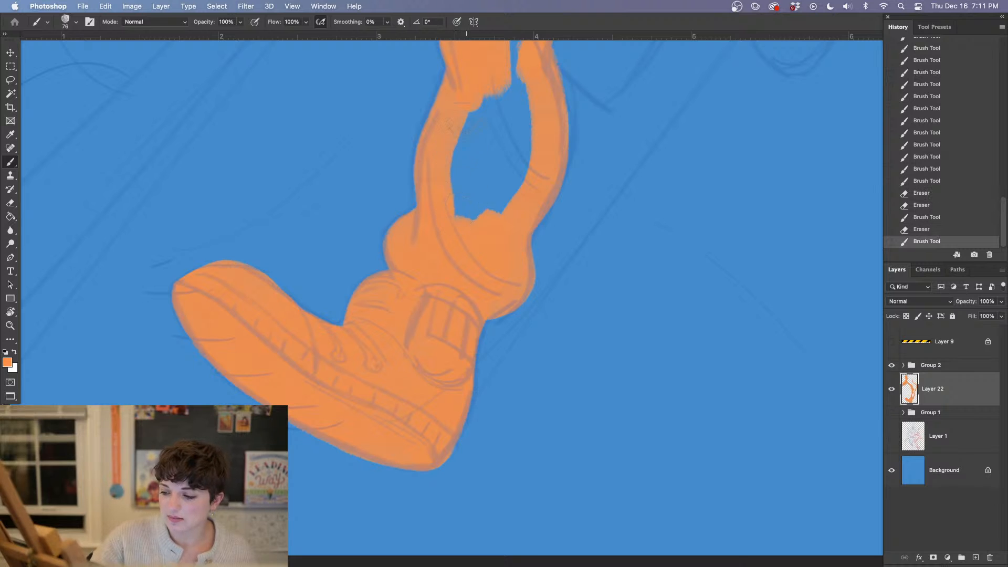
left_click_drag(462, 210, 470, 118)
left_click_drag(504, 203, 481, 238)
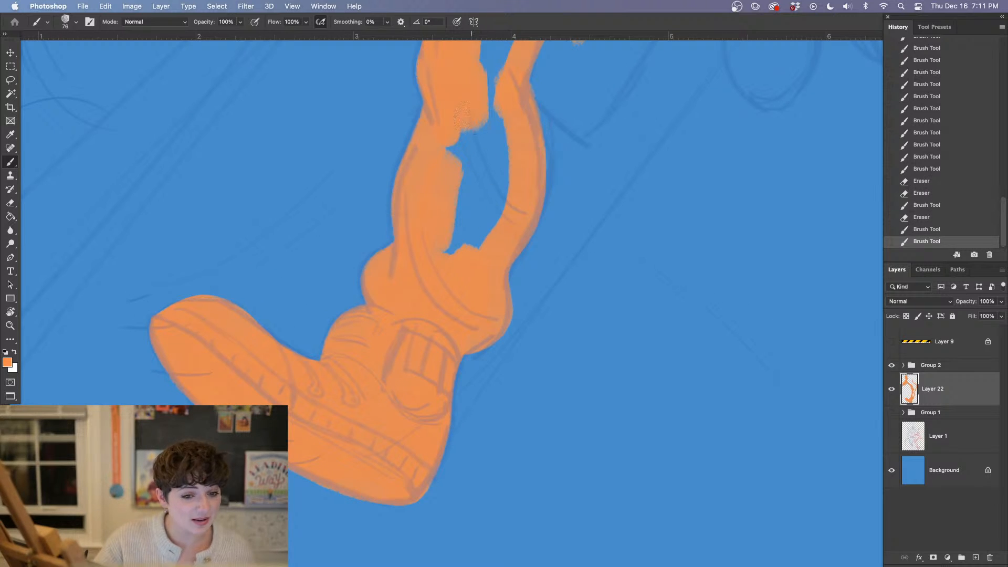
mouse_move(441, 193)
left_mouse_down()
mouse_move(457, 237)
mouse_move(438, 251)
mouse_move(472, 215)
mouse_move(468, 251)
mouse_move(508, 174)
mouse_move(476, 169)
mouse_move(460, 209)
left_mouse_up()
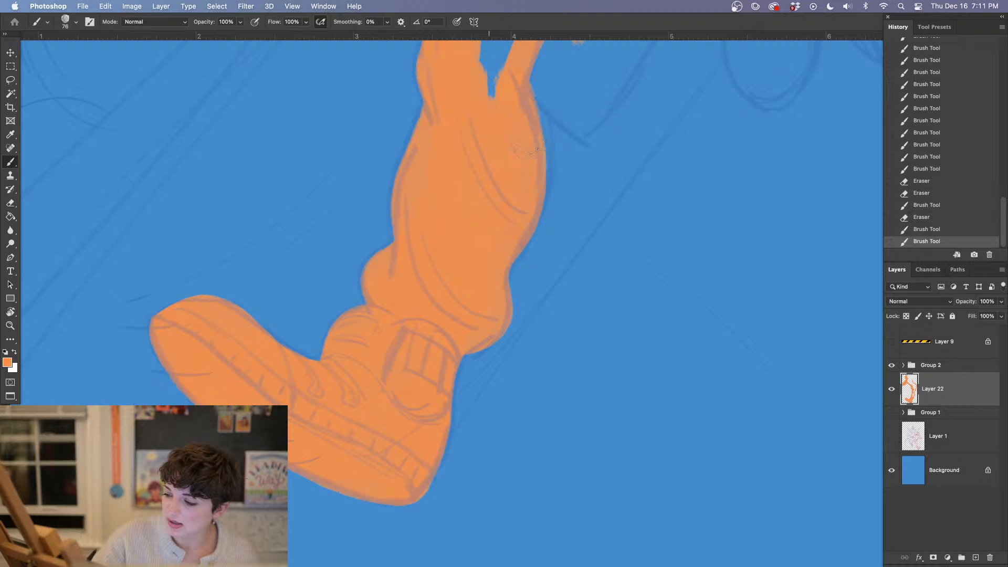
left_click_drag(532, 148, 519, 319)
mouse_move(460, 196)
left_mouse_down()
mouse_move(475, 271)
mouse_move(486, 194)
mouse_move(512, 168)
mouse_move(517, 176)
left_mouse_up()
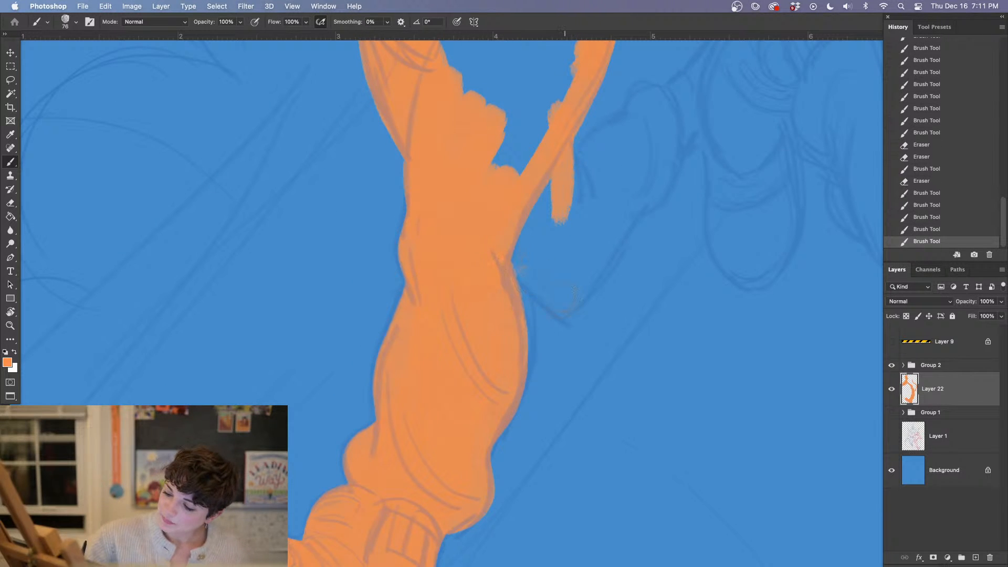
Paint the angular lower outline of the shape branching off the leg in orange and trim its outer edge with the eraser
mouse_move(519, 243)
left_mouse_down()
mouse_move(546, 273)
mouse_move(617, 223)
mouse_move(588, 262)
mouse_move(623, 202)
mouse_move(564, 302)
mouse_move(587, 299)
left_mouse_up()
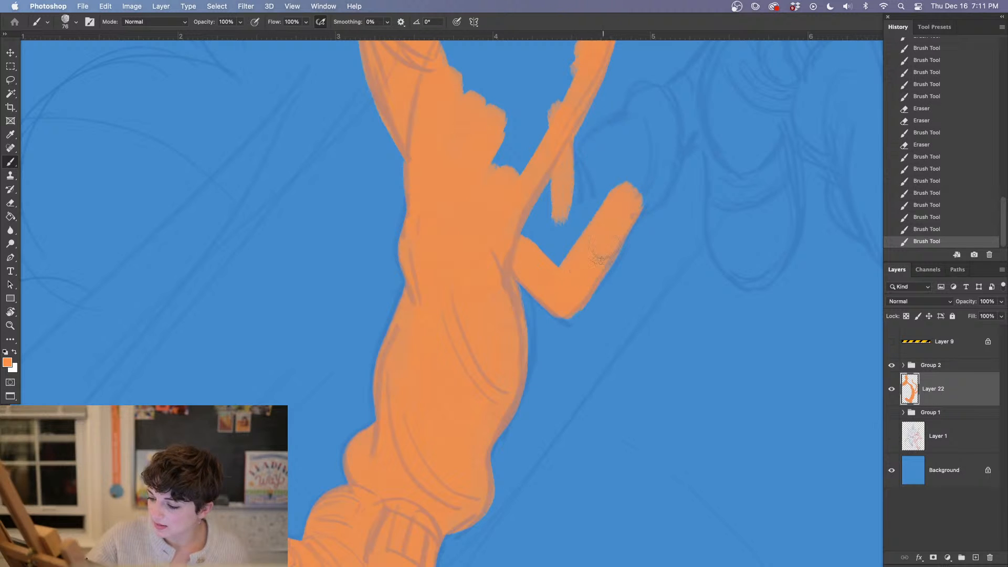
key("e")
mouse_move(604, 260)
left_mouse_down()
mouse_move(619, 279)
mouse_move(622, 267)
mouse_move(580, 318)
left_mouse_up()
left_click_drag(636, 340, 575, 391)
key("b")
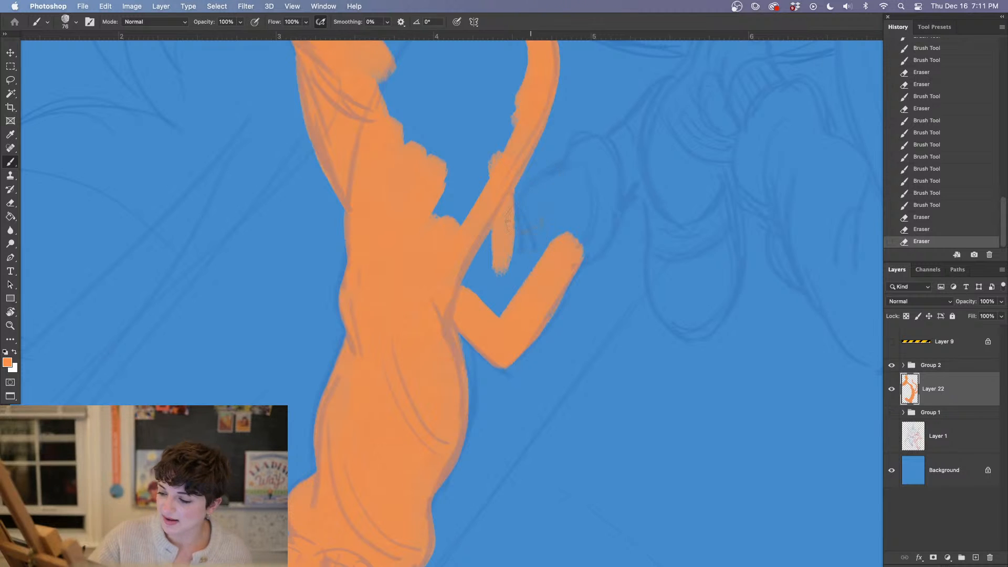
Paint the upper contour and rounded end of the branching shape, and fill its interior with orange
mouse_move(525, 225)
left_mouse_down()
mouse_move(590, 176)
mouse_move(511, 277)
left_mouse_up()
mouse_move(531, 234)
left_mouse_down()
mouse_move(546, 202)
mouse_move(559, 241)
mouse_move(549, 257)
left_mouse_up()
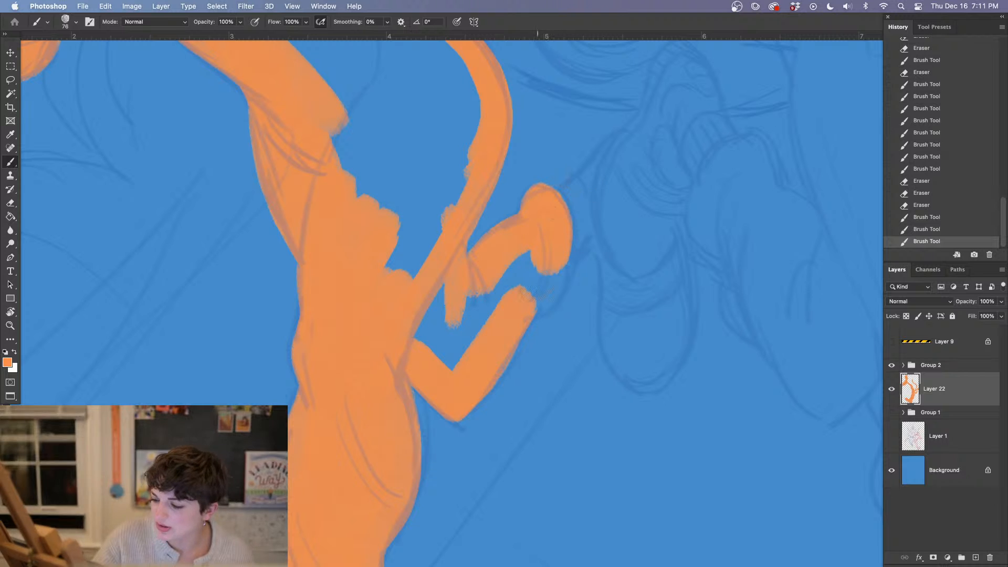
mouse_move(535, 309)
left_mouse_down()
mouse_move(556, 249)
mouse_move(533, 251)
mouse_move(487, 298)
mouse_move(467, 307)
mouse_move(449, 299)
mouse_move(423, 357)
mouse_move(483, 328)
mouse_move(462, 317)
mouse_move(430, 328)
mouse_move(452, 341)
left_mouse_up()
left_click_drag(573, 278, 484, 324)
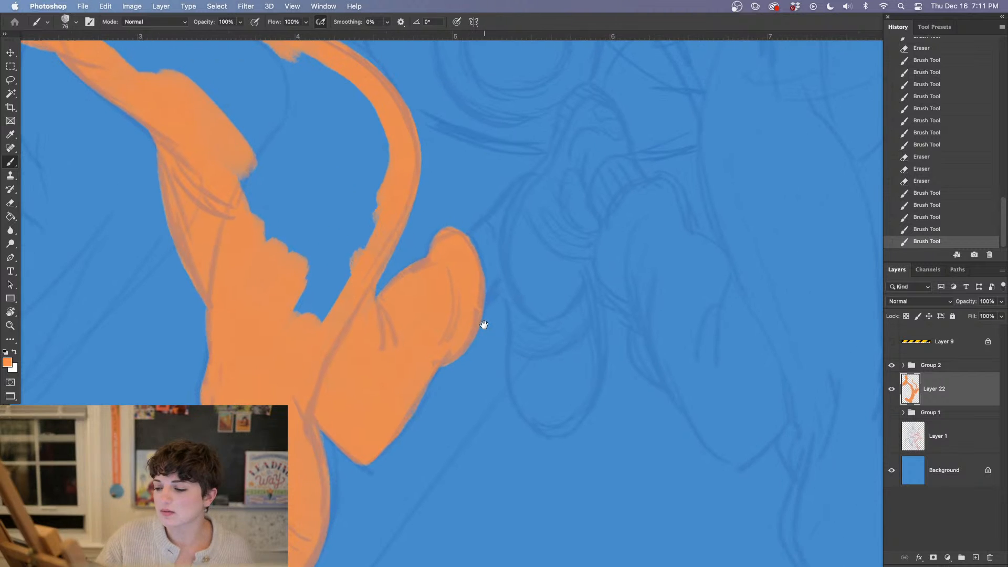
Paint the ankle and the full shoe at the end of the raised back leg in solid orange
left_click_drag(474, 259, 537, 190)
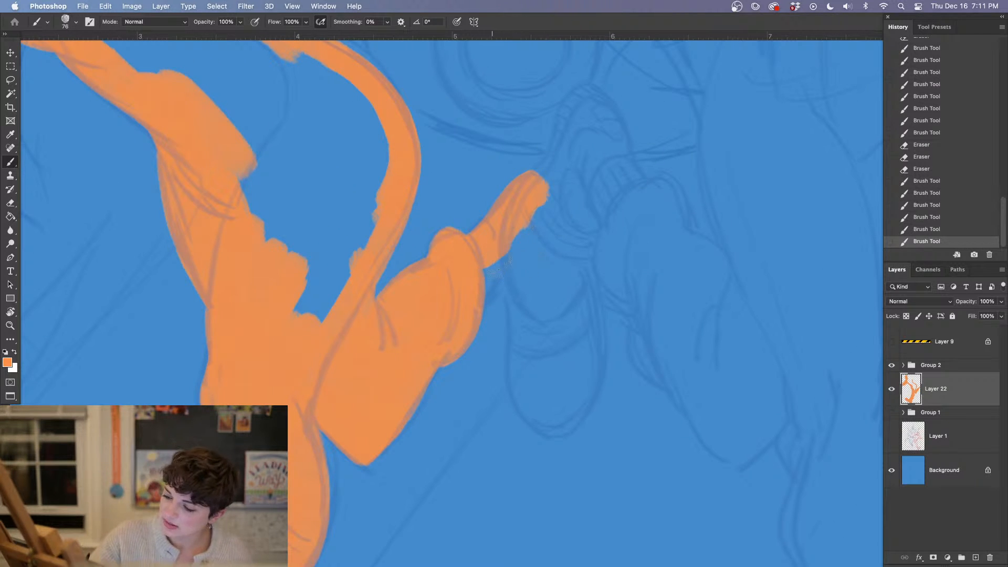
mouse_move(494, 258)
left_mouse_down()
mouse_move(488, 278)
mouse_move(509, 268)
mouse_move(524, 306)
mouse_move(529, 383)
mouse_move(562, 423)
mouse_move(551, 389)
left_mouse_up()
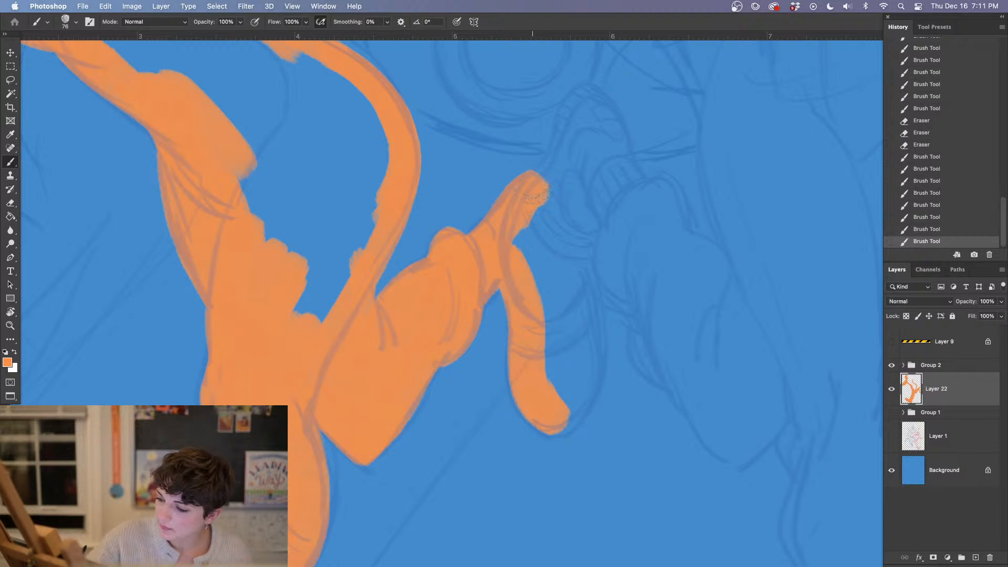
mouse_move(536, 196)
left_mouse_down()
mouse_move(565, 231)
mouse_move(593, 310)
mouse_move(597, 386)
mouse_move(559, 408)
mouse_move(529, 242)
left_mouse_up()
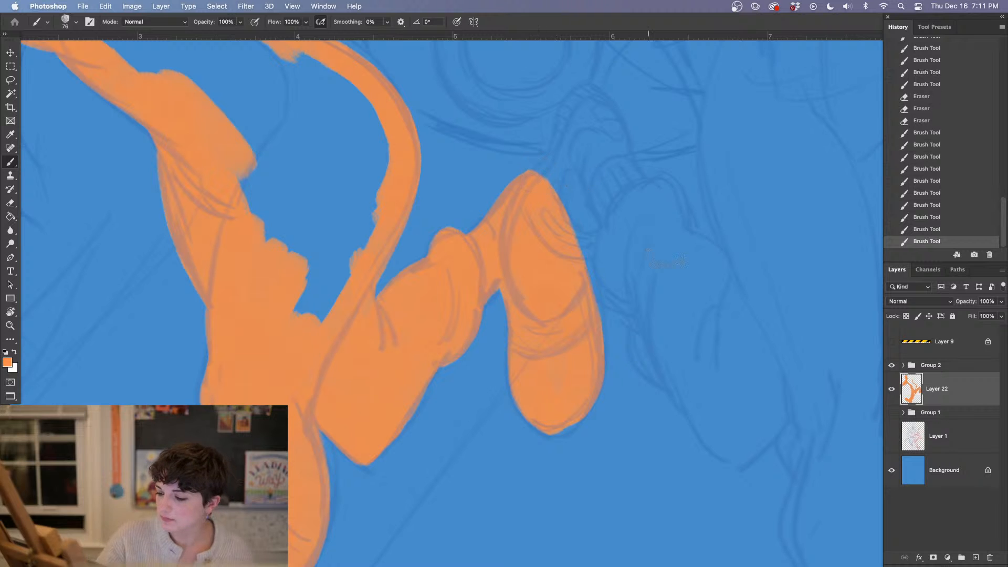
mouse_move(561, 363)
left_mouse_down()
mouse_move(557, 388)
mouse_move(584, 414)
mouse_move(554, 420)
mouse_move(566, 403)
left_mouse_up()
Paint the underside of the outstretched arm from the armpit, and outline both edges of its forearm sleeve in orange
left_click_drag(472, 260, 621, 414)
mouse_move(548, 245)
left_mouse_down()
mouse_move(569, 432)
mouse_move(549, 435)
left_mouse_up()
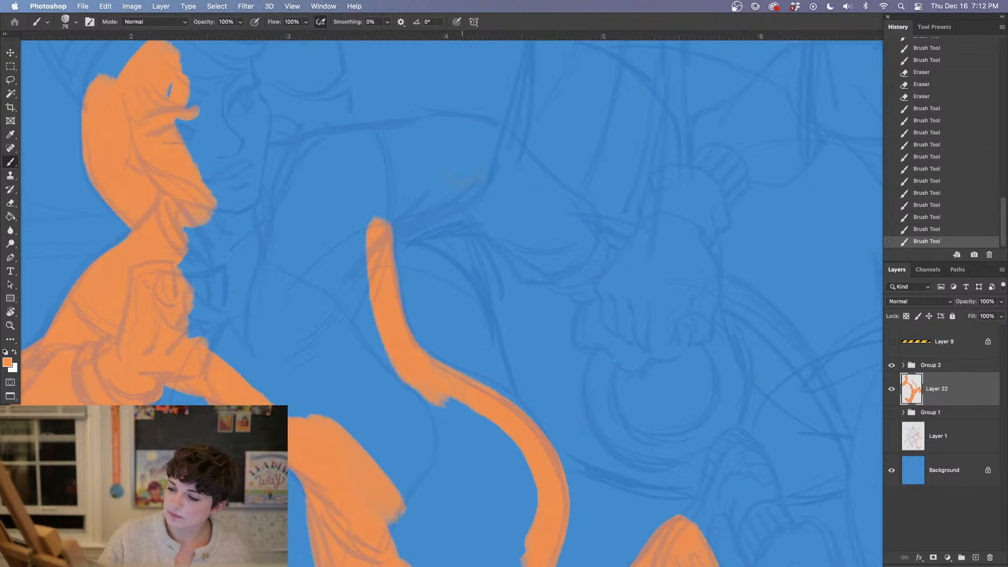
mouse_move(369, 234)
left_mouse_down()
mouse_move(524, 139)
mouse_move(521, 152)
left_mouse_up()
key("cmd+z")
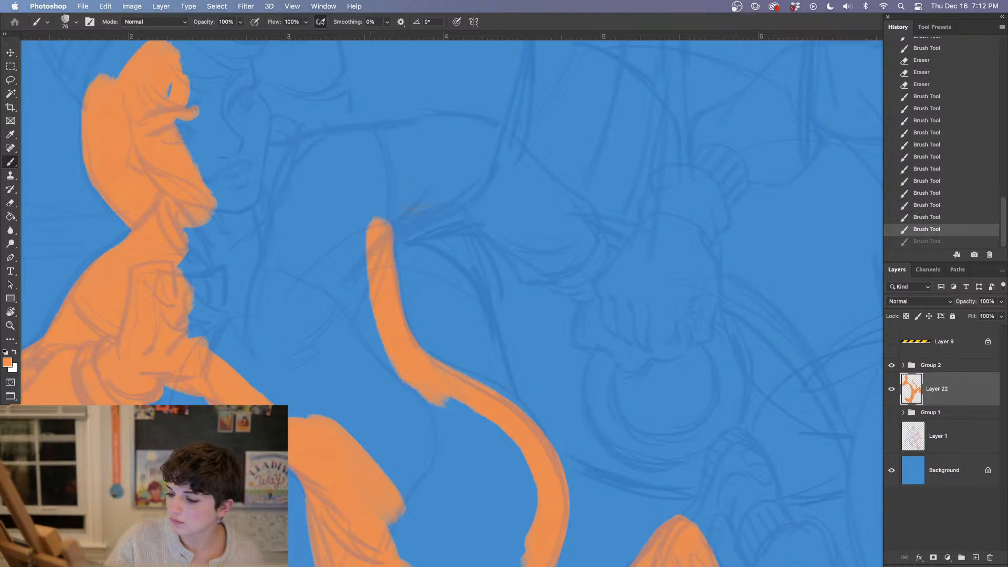
mouse_move(371, 231)
left_mouse_down()
mouse_move(405, 210)
mouse_move(386, 214)
mouse_move(470, 173)
mouse_move(481, 207)
mouse_move(538, 265)
mouse_move(520, 237)
mouse_move(588, 278)
left_mouse_up()
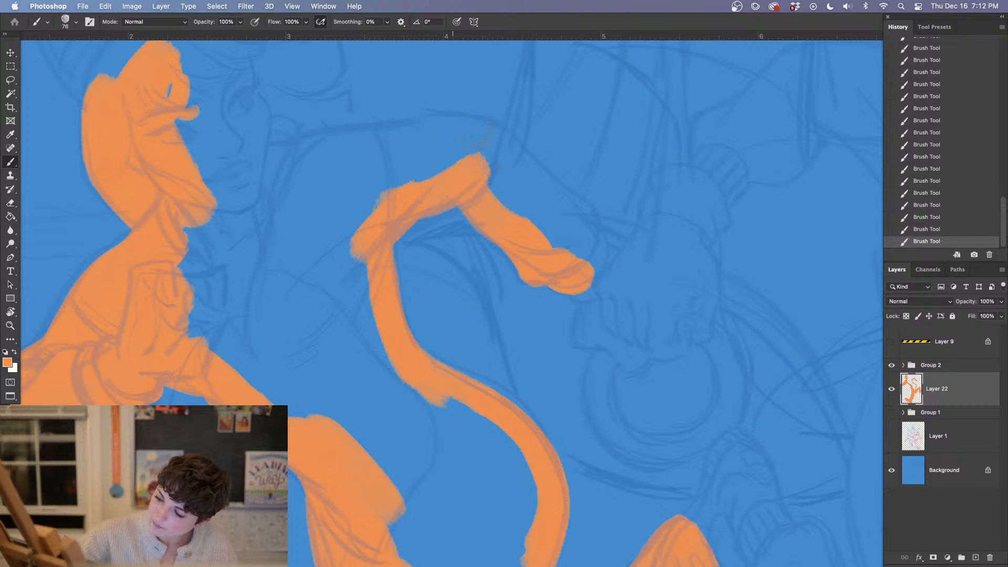
mouse_move(483, 128)
left_mouse_down()
mouse_move(585, 226)
mouse_move(556, 249)
left_mouse_up()
Paint the gathered cuff and the first part of the outstretched hand in orange, trimming the hand's lower edge with the eraser
left_click_drag(664, 395, 549, 427)
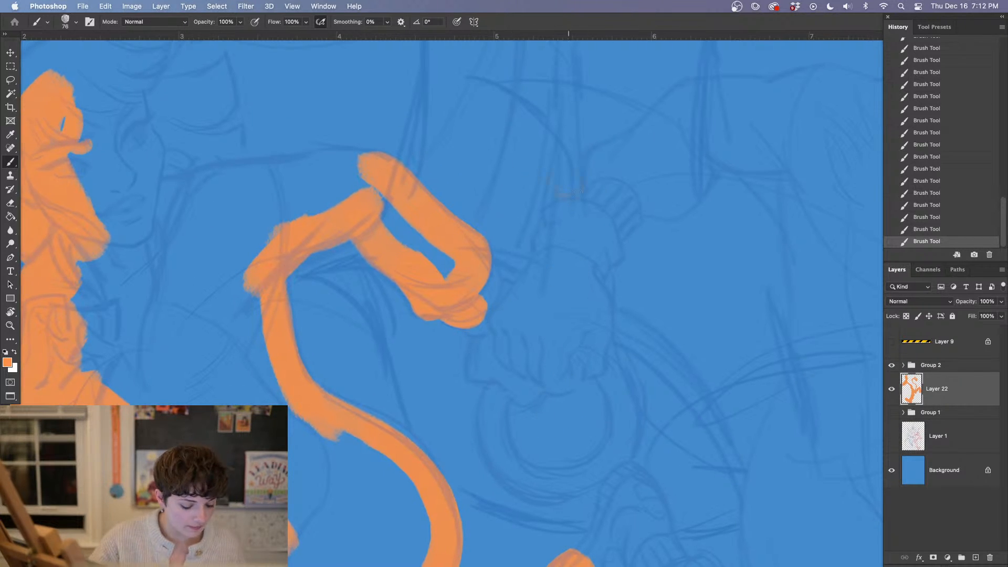
left_click_drag(483, 278, 487, 294)
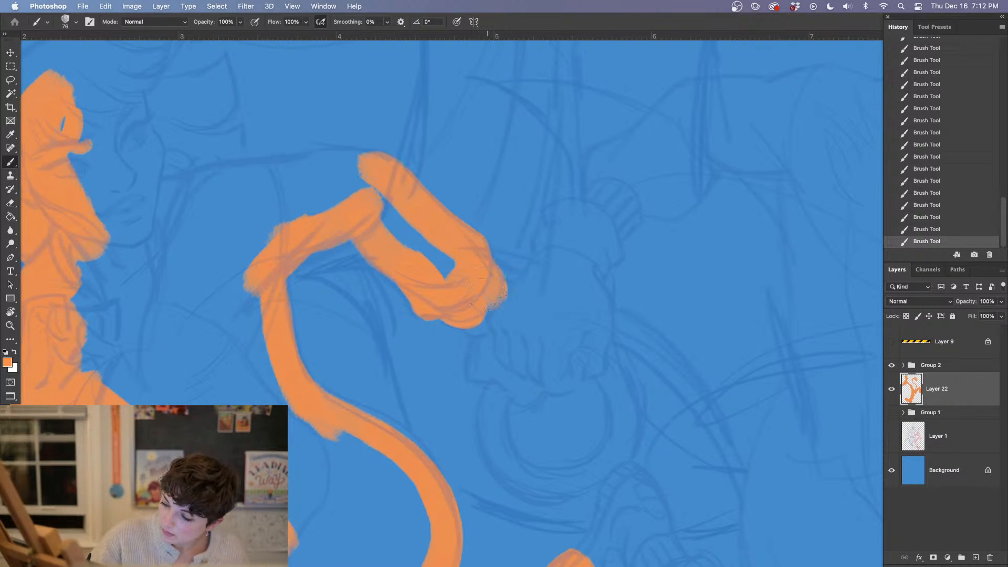
left_click(926, 230)
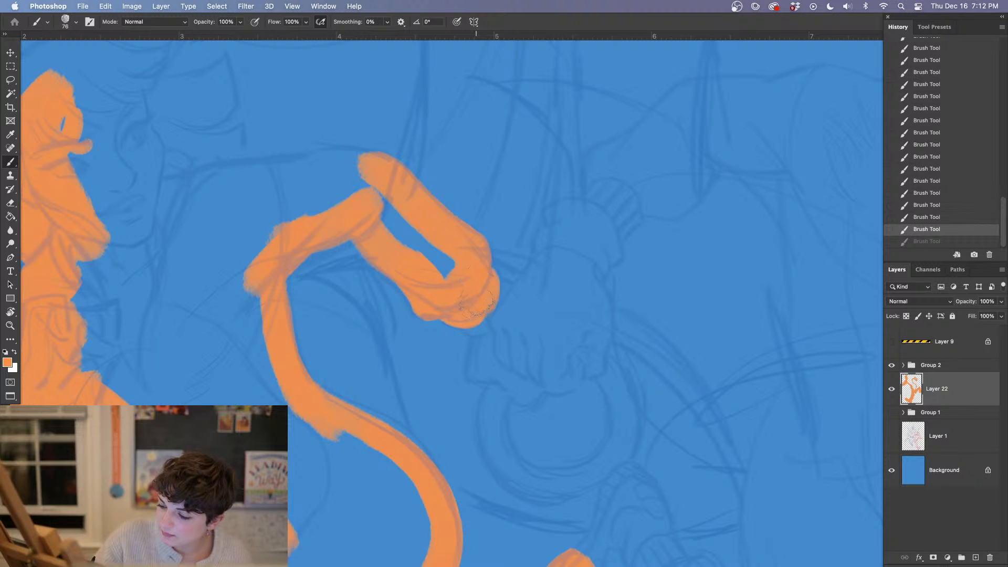
key("super+shift+z")
left_click_drag(565, 363, 561, 349)
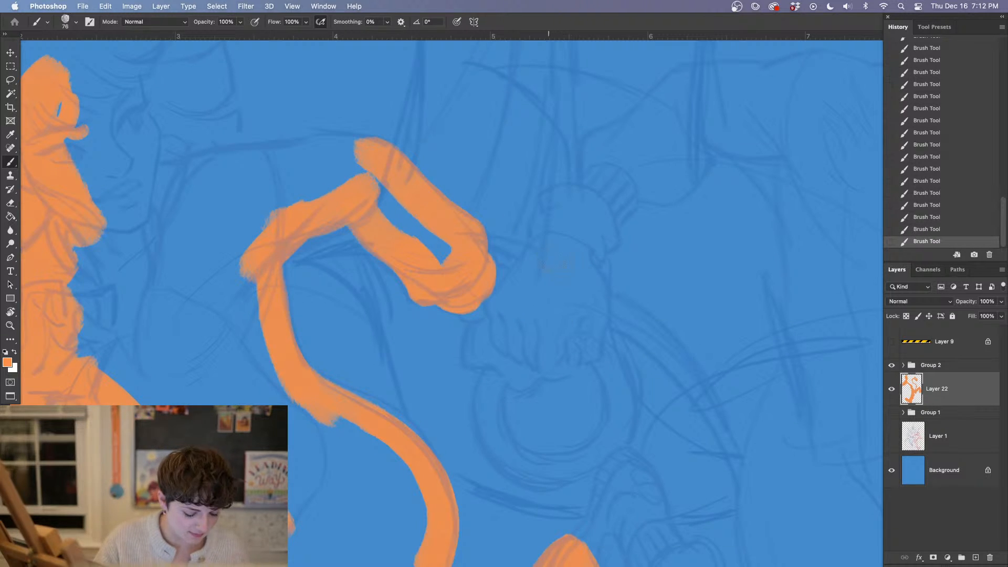
left_click_drag(558, 386, 553, 351)
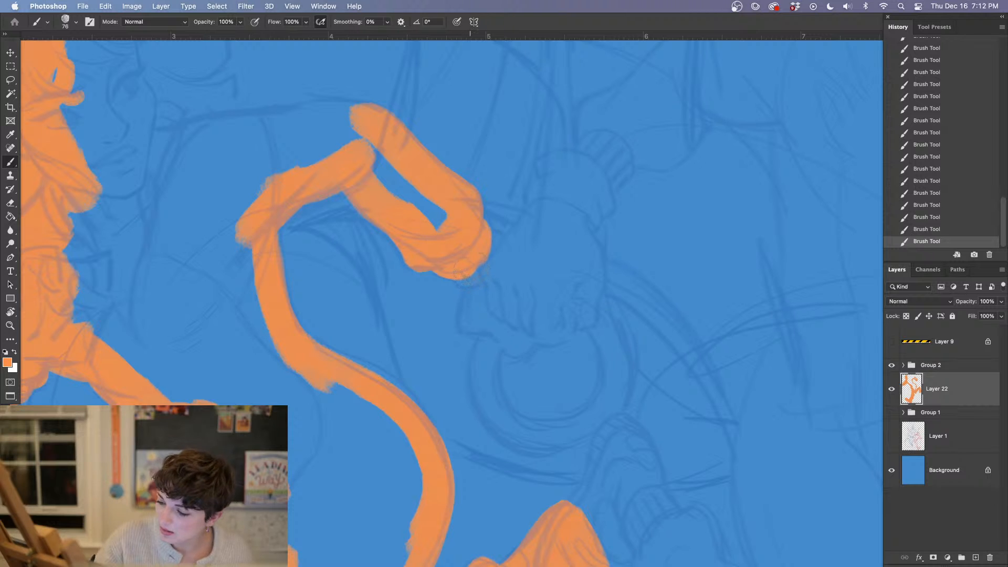
mouse_move(470, 273)
left_mouse_down()
mouse_move(480, 276)
mouse_move(496, 252)
mouse_move(479, 299)
left_mouse_up()
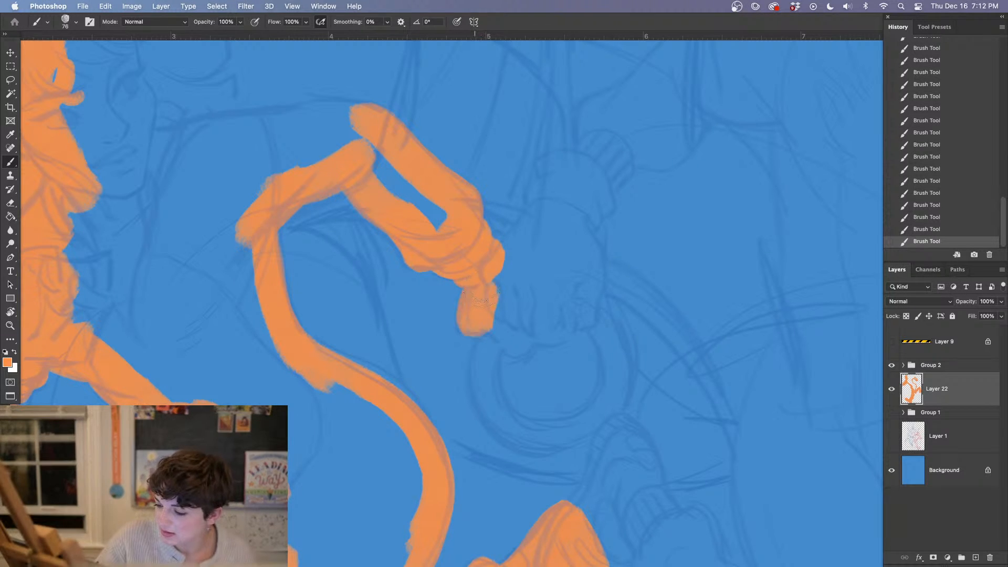
key("e")
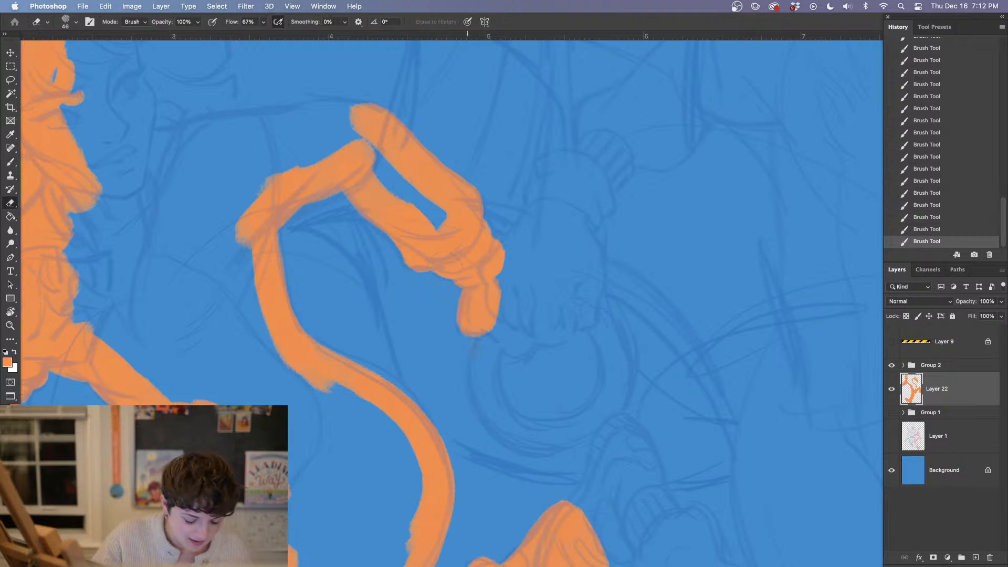
key("b")
With the brush reduced to 44 px, paint the outstretched hand's remaining fingers and fill the interior of the forearm sleeve with orange
right_click(499, 305)
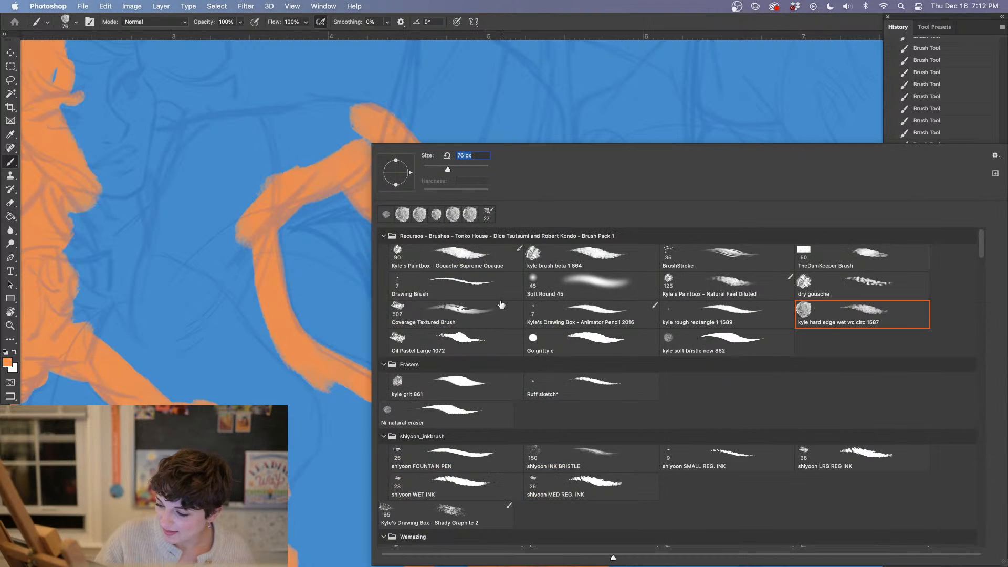
left_click_drag(443, 168, 436, 168)
key("Return")
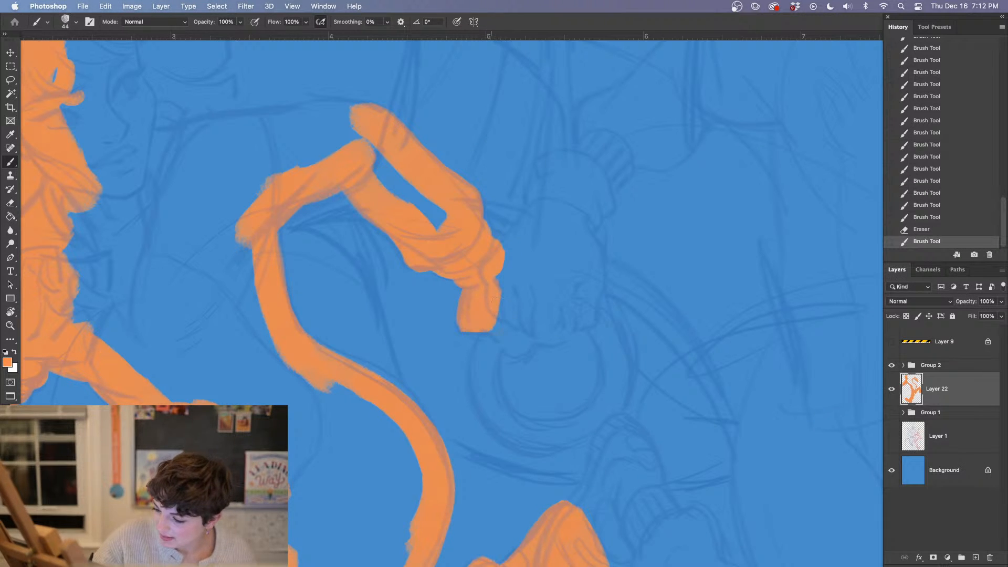
mouse_move(493, 304)
left_mouse_down()
mouse_move(525, 352)
mouse_move(509, 281)
left_mouse_up()
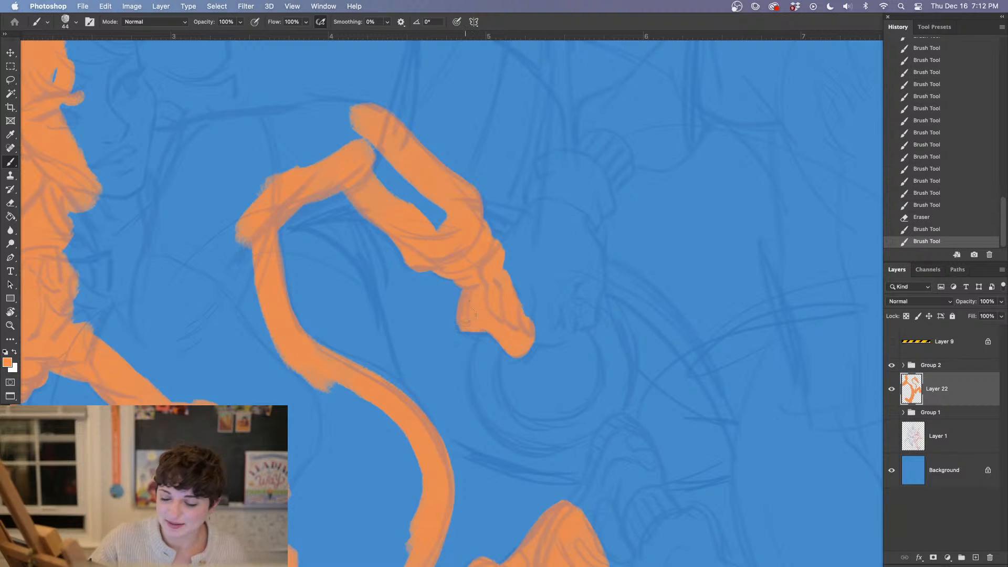
mouse_move(469, 315)
left_mouse_down()
mouse_move(462, 323)
mouse_move(550, 412)
left_mouse_up()
mouse_move(421, 265)
left_mouse_down()
mouse_move(436, 294)
mouse_move(408, 256)
left_mouse_up()
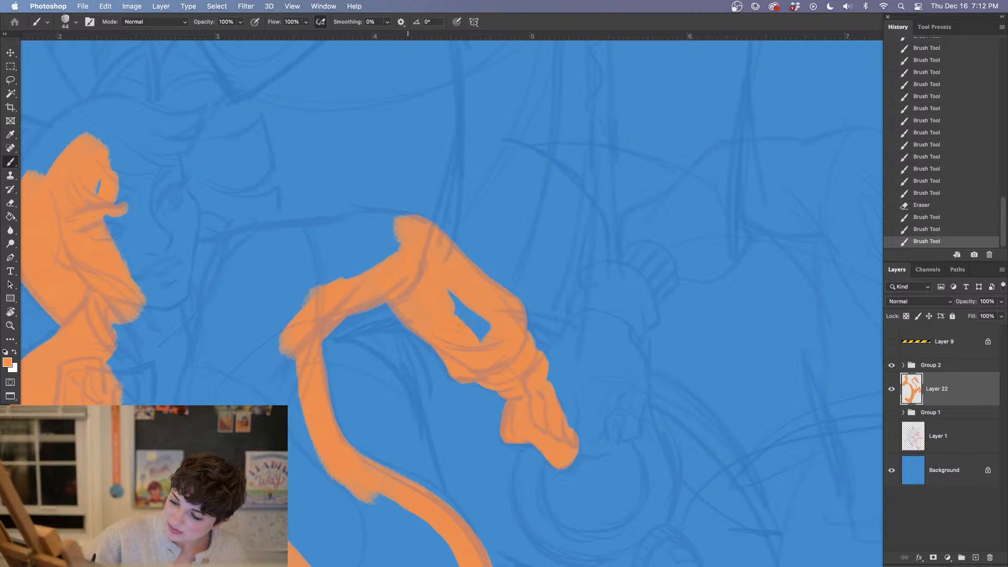
mouse_move(452, 304)
left_mouse_down()
mouse_move(539, 376)
mouse_move(585, 329)
mouse_move(713, 320)
left_mouse_up()
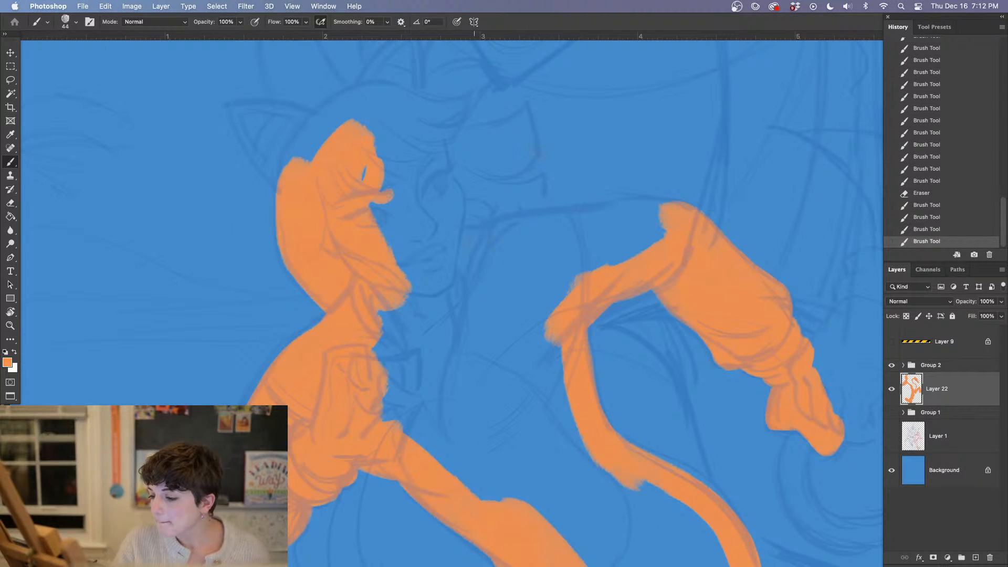
Paint the shoulder line in orange from the jaw across to the bend of the outstretched arm, redoing its outer part
mouse_move(454, 244)
left_mouse_down()
mouse_move(519, 223)
mouse_move(474, 240)
mouse_move(622, 213)
left_mouse_up()
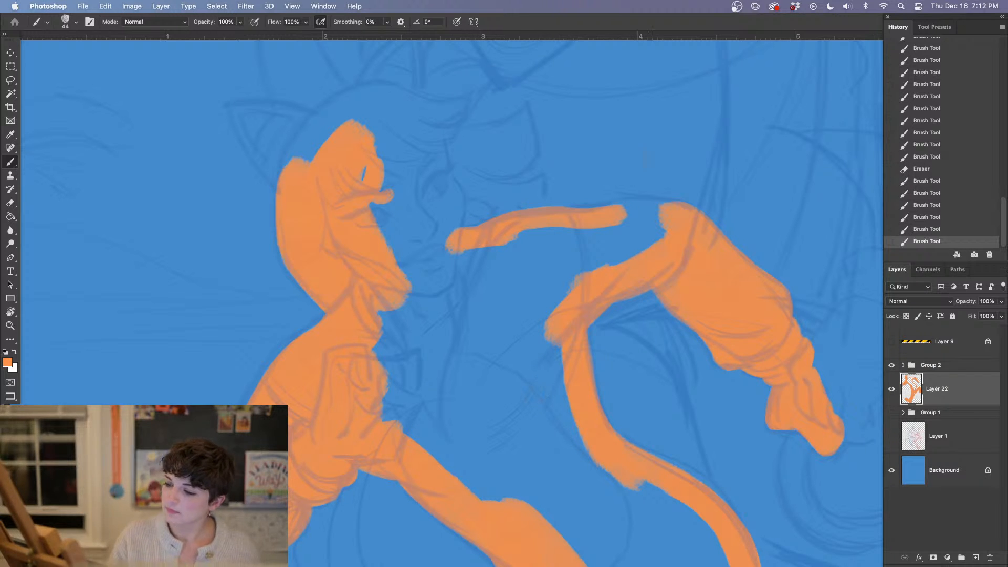
left_click(947, 227)
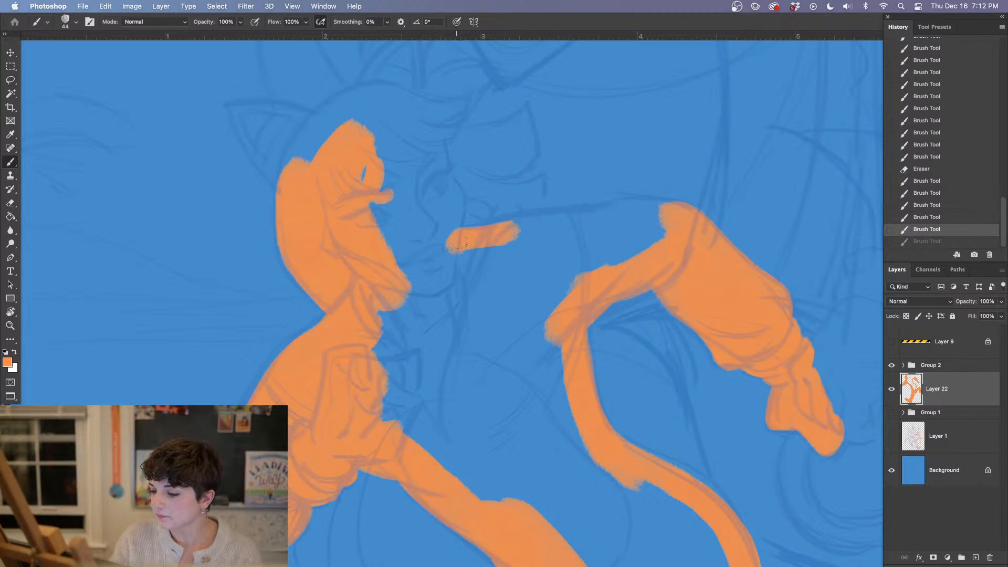
mouse_move(484, 237)
left_mouse_down()
mouse_move(554, 219)
mouse_move(696, 223)
left_mouse_up()
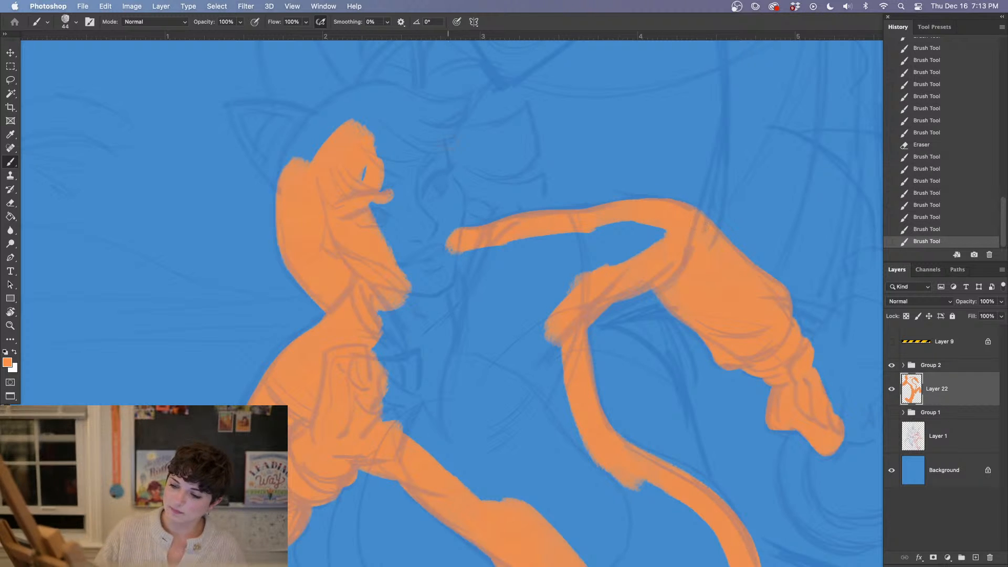
Paint the far contour of the face from the forehead down to the shoulder line and refine the cheek edge with the eraser
mouse_move(428, 140)
left_mouse_down()
mouse_move(451, 217)
mouse_move(445, 178)
mouse_move(466, 223)
left_mouse_up()
key("e")
left_click_drag(469, 210, 466, 223)
mouse_move(470, 208)
left_mouse_down()
mouse_move(466, 223)
mouse_move(463, 203)
left_mouse_up()
key("b")
key("e")
key("b")
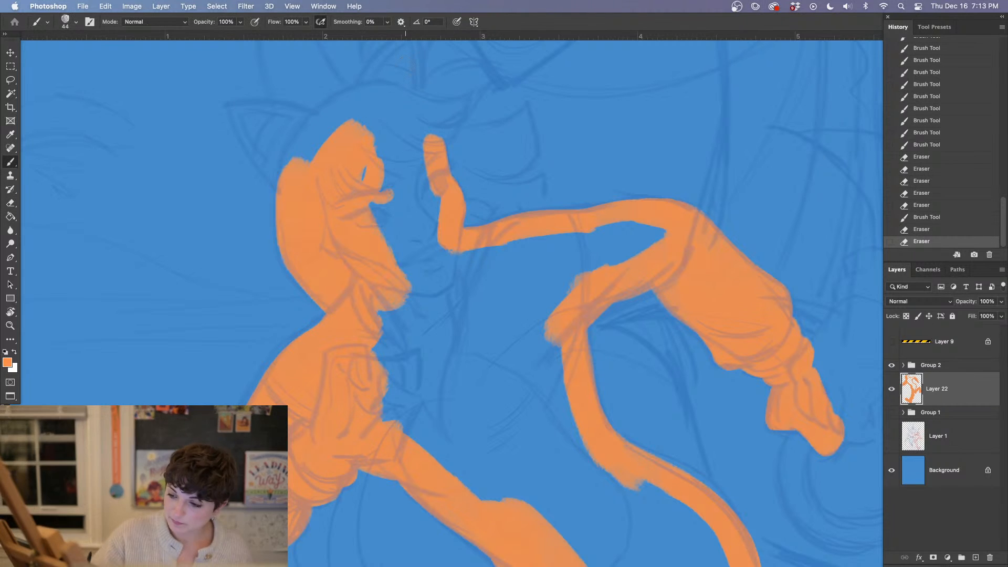
Paint the pointed tip of the fringe above the forehead in orange and sharpen its edges with the eraser
mouse_move(444, 145)
left_mouse_down()
mouse_move(468, 77)
mouse_move(464, 97)
mouse_move(481, 113)
left_mouse_up()
key("e")
left_click_drag(514, 240, 524, 351)
key("b")
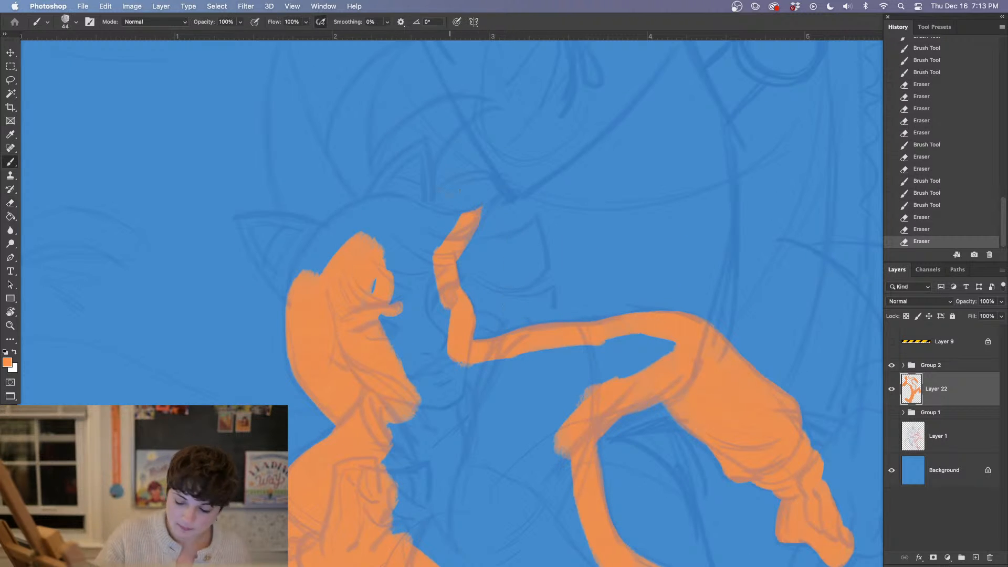
Paint the rounded crown of the hair up to the fringe and fill the hair and face with orange
mouse_move(297, 298)
left_mouse_down()
mouse_move(315, 244)
mouse_move(362, 210)
mouse_move(327, 273)
left_mouse_up()
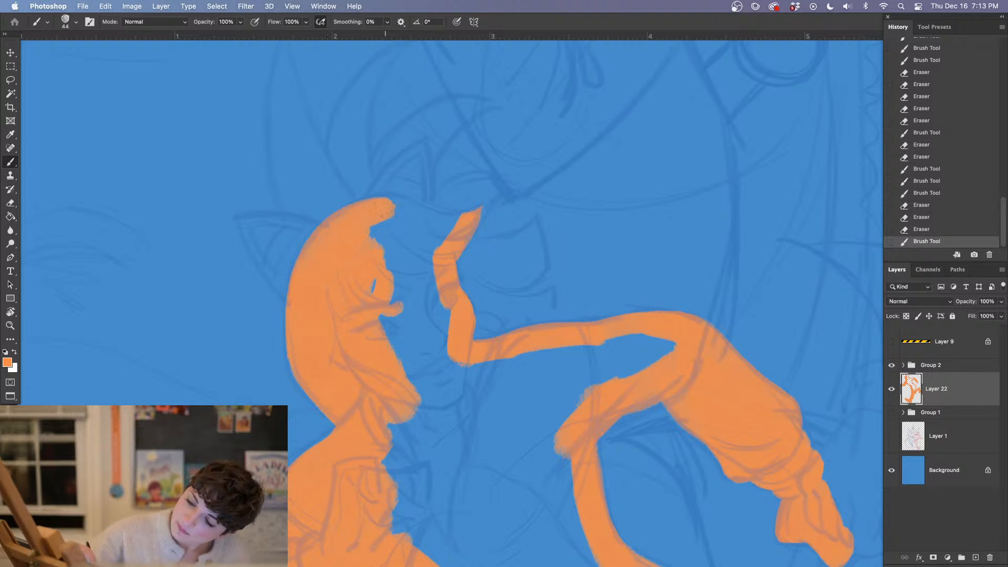
mouse_move(392, 206)
left_mouse_down()
mouse_move(457, 225)
mouse_move(383, 252)
mouse_move(395, 244)
mouse_move(420, 271)
mouse_move(389, 278)
mouse_move(391, 304)
mouse_move(420, 273)
mouse_move(446, 336)
left_mouse_up()
mouse_move(398, 378)
left_mouse_down()
mouse_move(423, 362)
mouse_move(433, 394)
left_mouse_up()
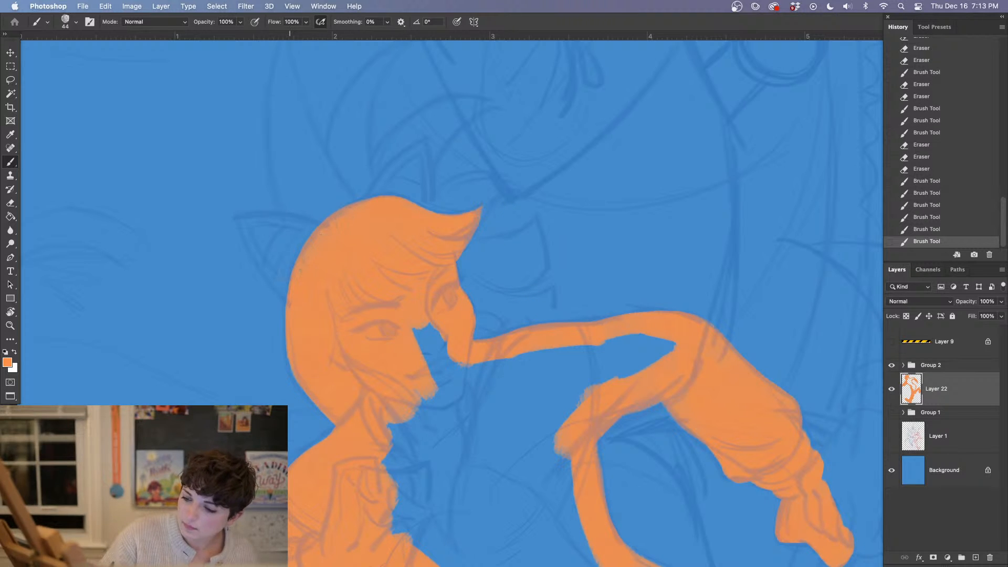
left_click_drag(290, 263, 291, 336)
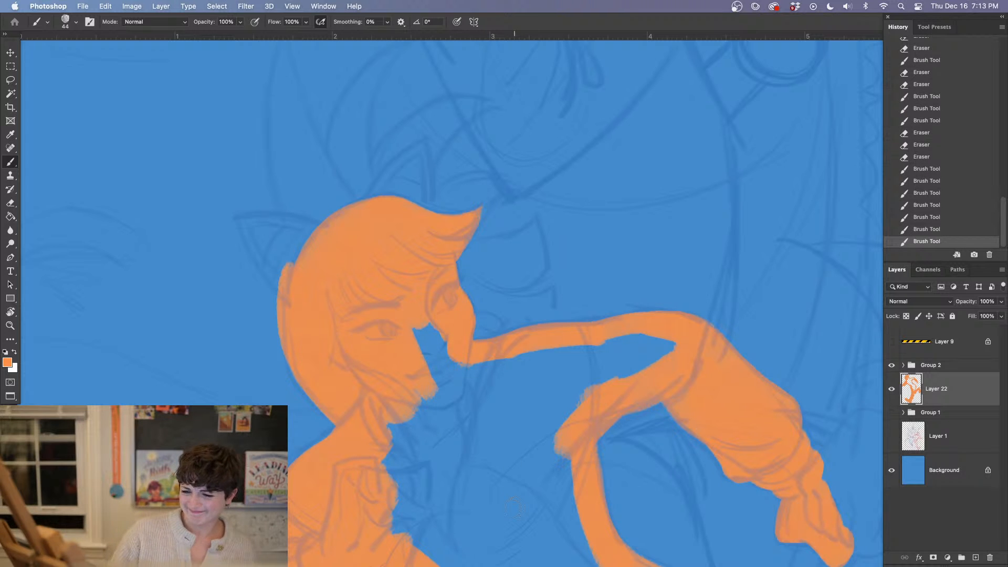
key("super+z")
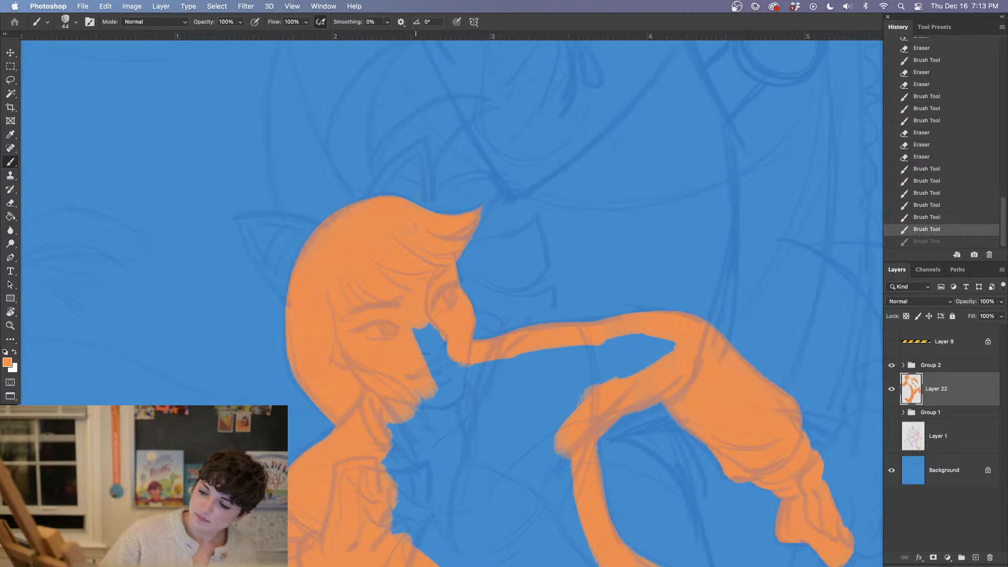
left_click_drag(415, 336, 456, 367)
Fill the enclosed torso and upper arm area with orange using the Paint Bucket
mouse_move(762, 421)
left_mouse_down()
mouse_move(726, 180)
mouse_move(681, 423)
mouse_move(693, 396)
left_mouse_up()
key("g")
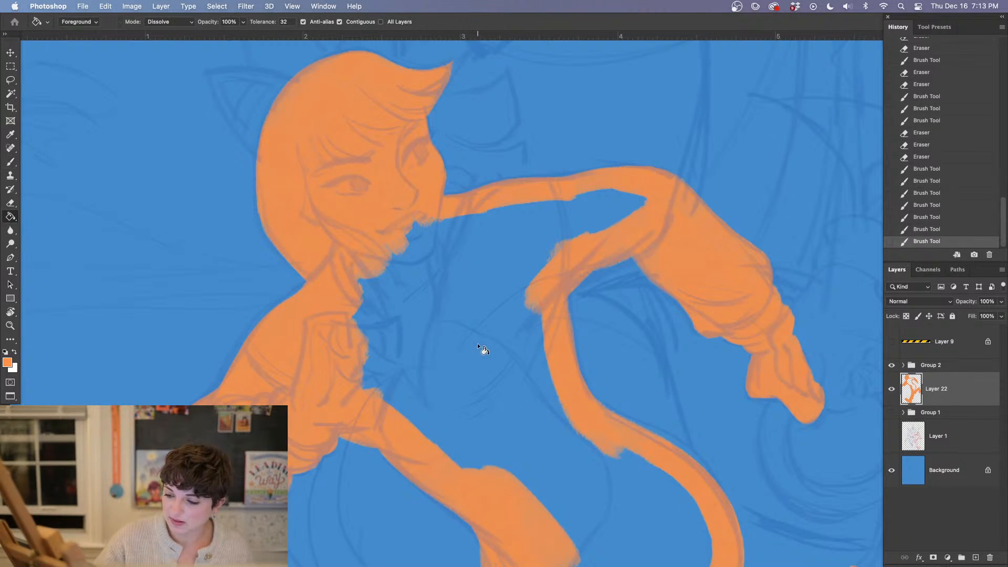
left_click(478, 344)
With the brush enlarged to 99 px, paint over the blue gaps left around the clenched hand, chest and waist
key("b")
right_click(371, 322)
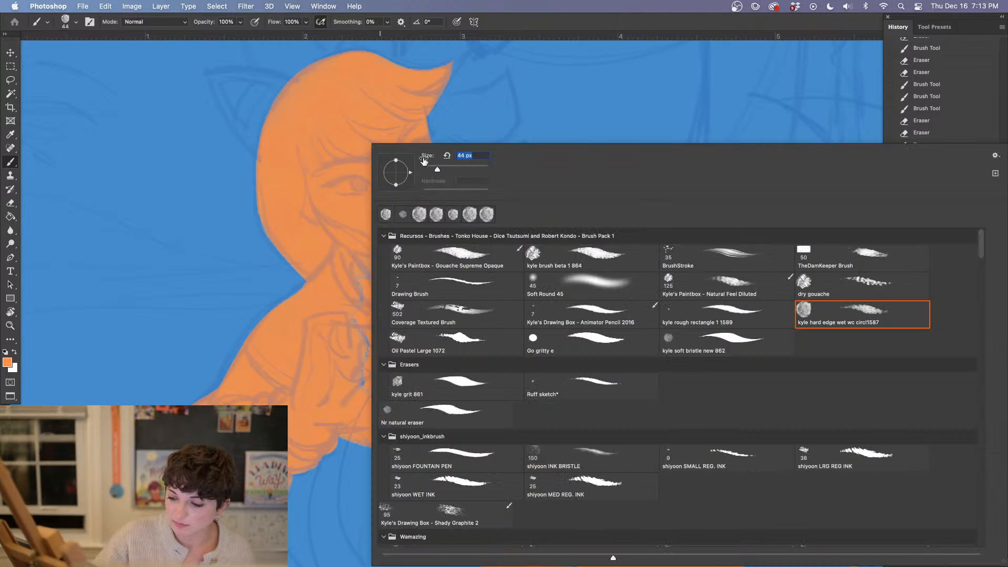
left_click_drag(437, 169, 455, 169)
left_click(359, 315)
mouse_move(362, 315)
left_mouse_down()
mouse_move(372, 380)
mouse_move(398, 404)
mouse_move(387, 399)
mouse_move(394, 257)
mouse_move(428, 233)
left_mouse_up()
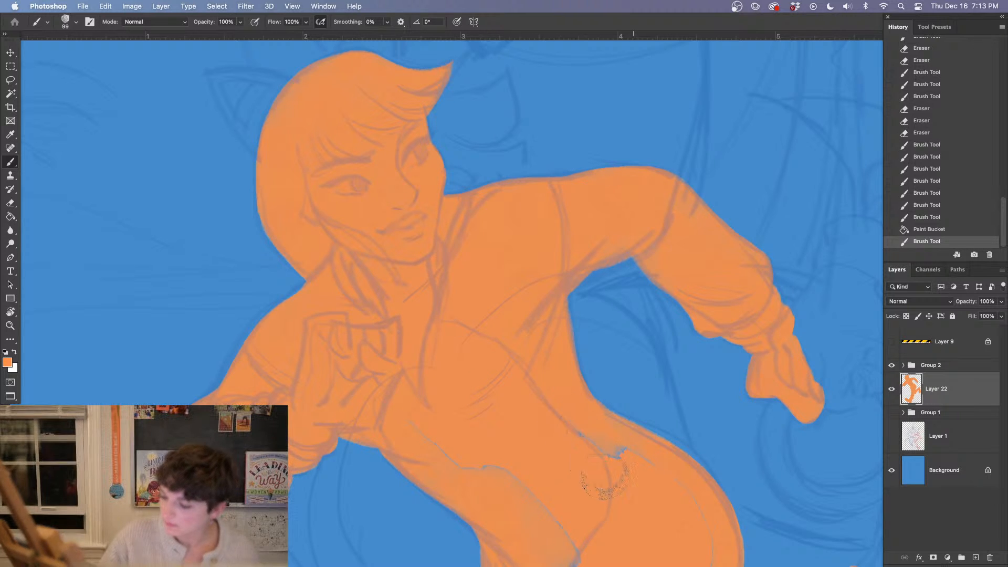
left_click_drag(615, 458, 623, 472)
Cover the remaining thin blue seams inside the hip and thigh with orange
scroll(682, 341, "down", 10)
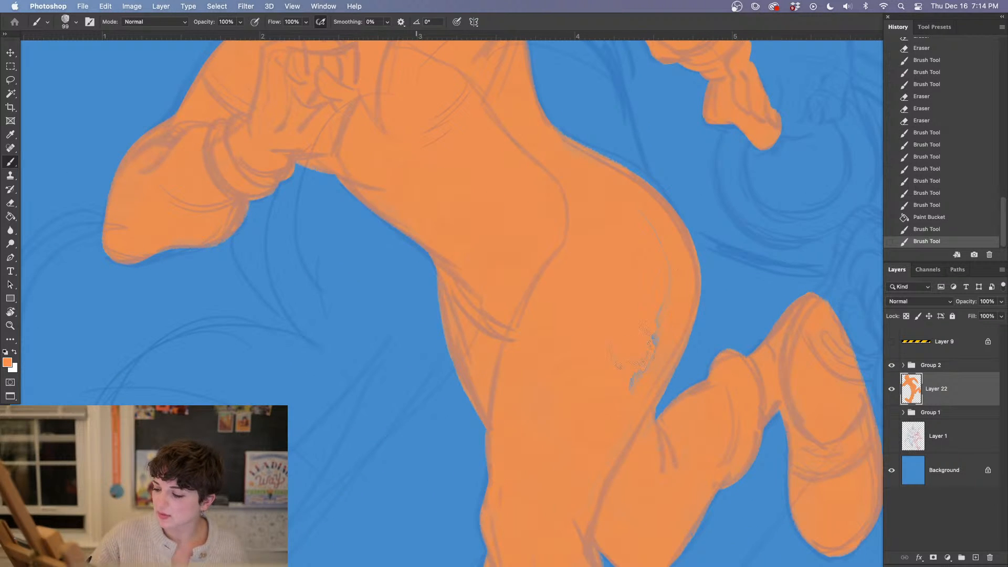
left_click_drag(674, 246, 648, 291)
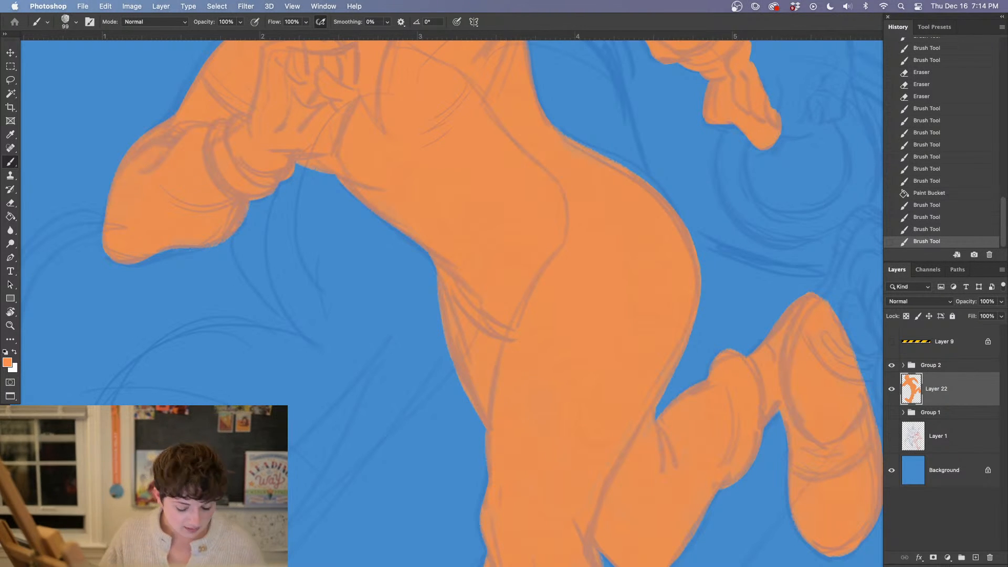
left_click(551, 231)
Create a new layer and place it directly beneath Layer 22
left_click_drag(584, 168, 612, 398)
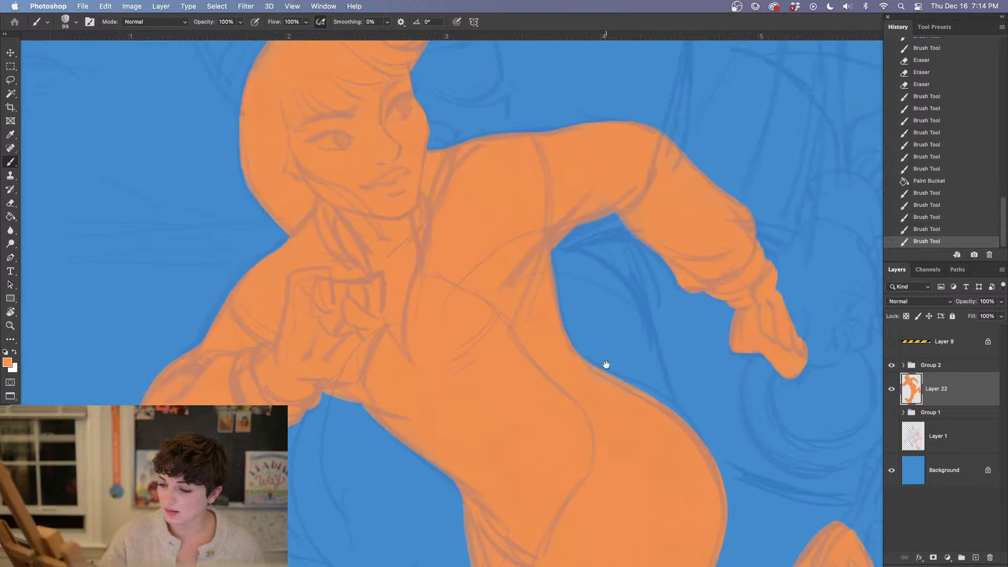
left_click_drag(551, 263, 605, 423)
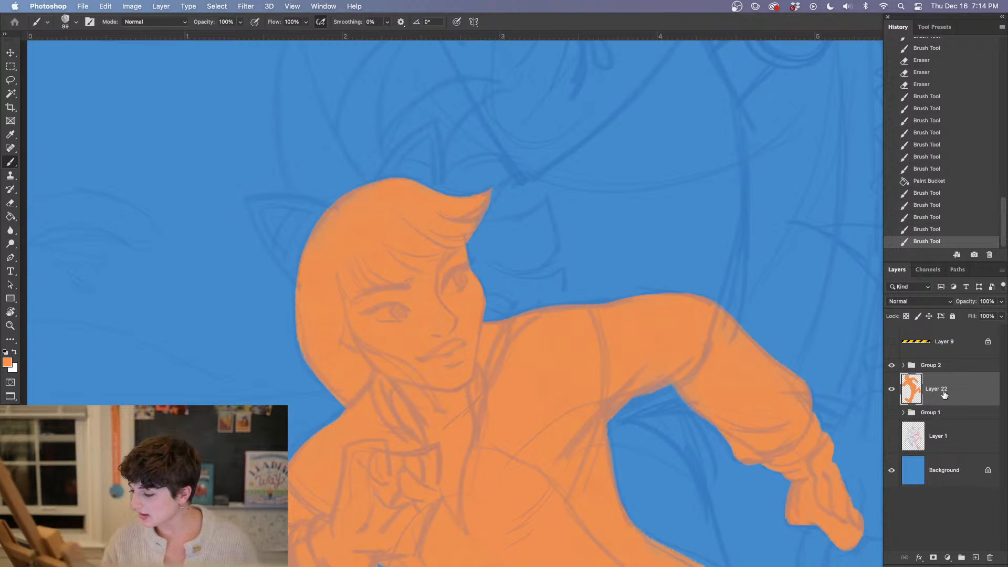
left_click(975, 558)
left_click_drag(947, 388, 939, 418)
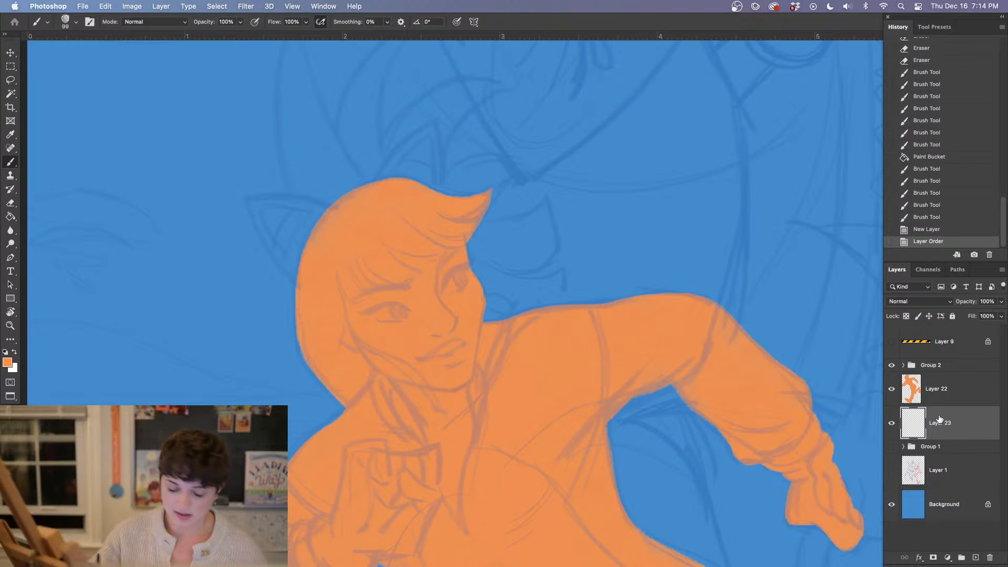
left_click(326, 333, "alt")
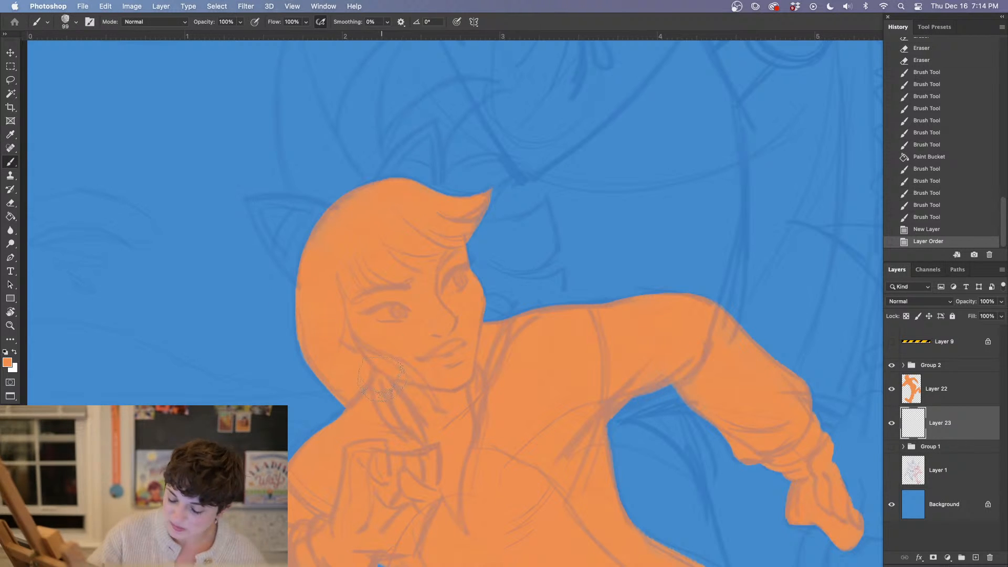
left_click(7, 362)
mouse_move(490, 417)
left_mouse_down()
mouse_move(460, 430)
mouse_move(482, 424)
left_mouse_up()
left_click(710, 309)
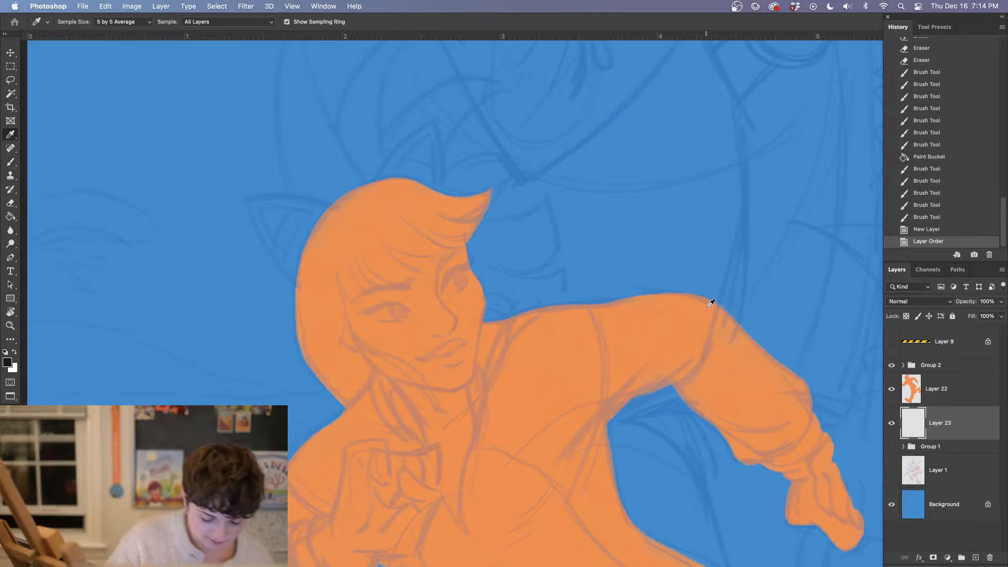
mouse_move(472, 231)
left_mouse_down()
mouse_move(535, 234)
mouse_move(504, 278)
mouse_move(478, 282)
mouse_move(502, 299)
left_mouse_up()
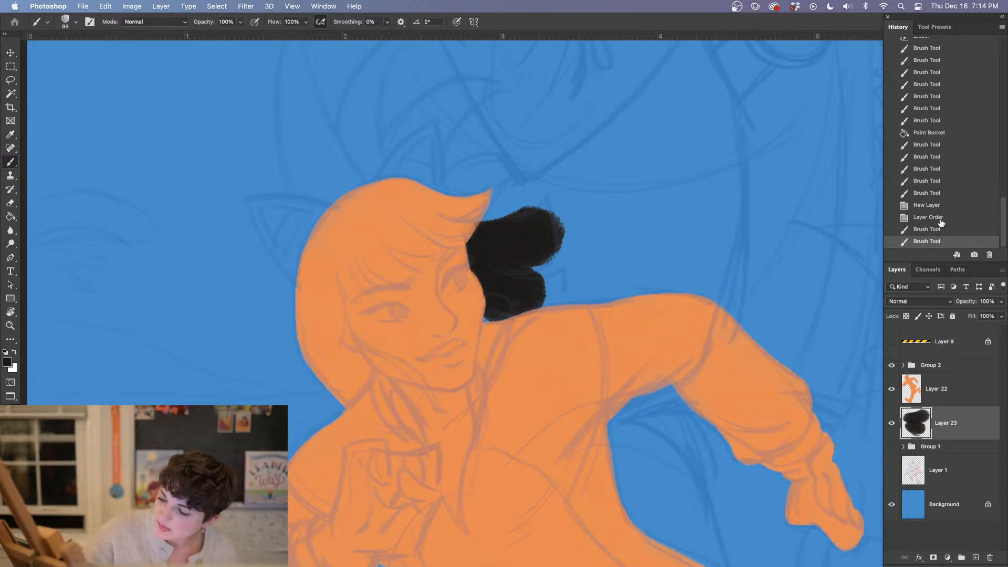
key("super+z")
key("super+z")
Outline the two pointed flaps beside the face in dark plum (#572f44) with a 22 px brush
left_click(8, 361)
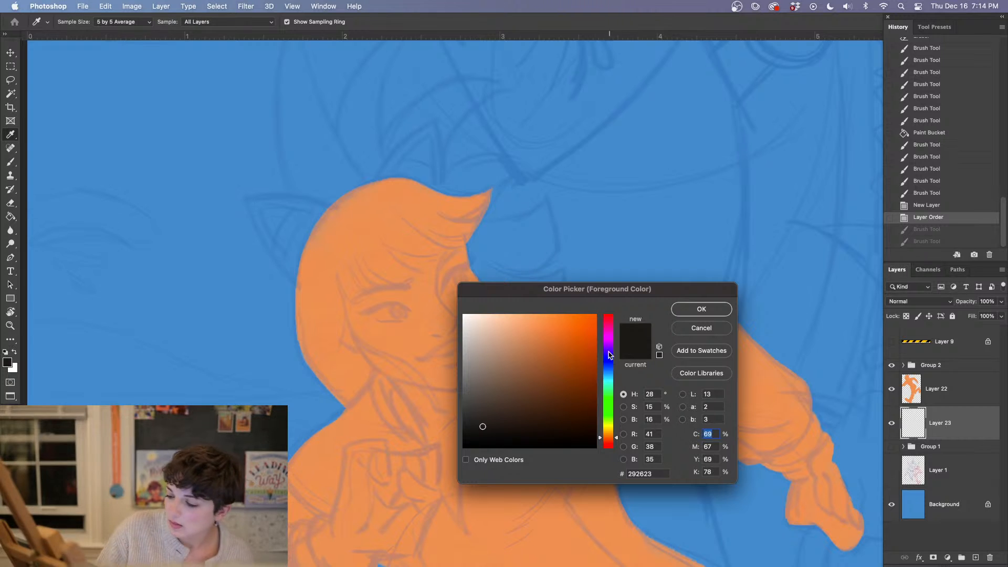
left_click_drag(609, 355, 610, 328)
left_click(523, 407)
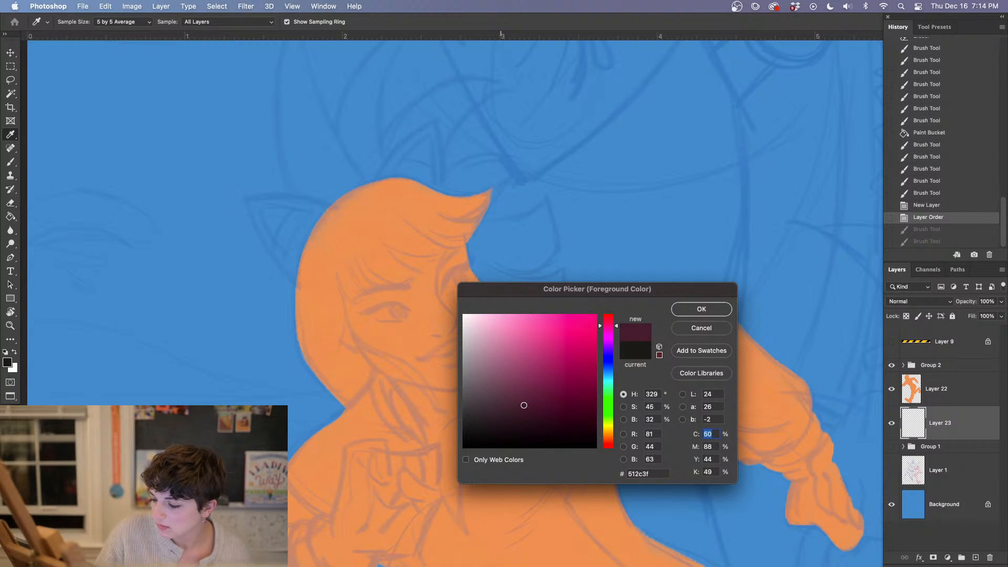
left_click(701, 309)
right_click(516, 288)
left_click(434, 170)
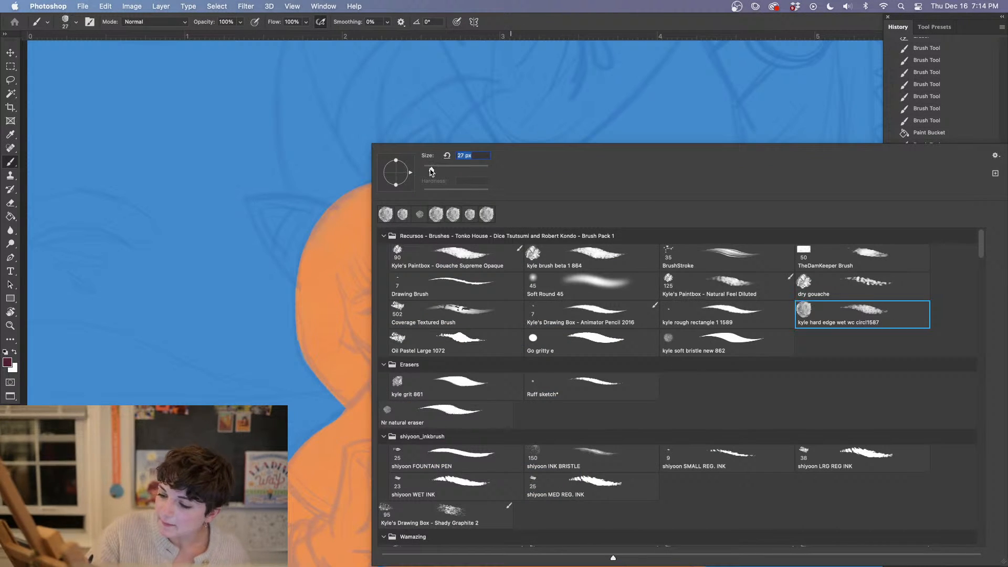
left_click(357, 225)
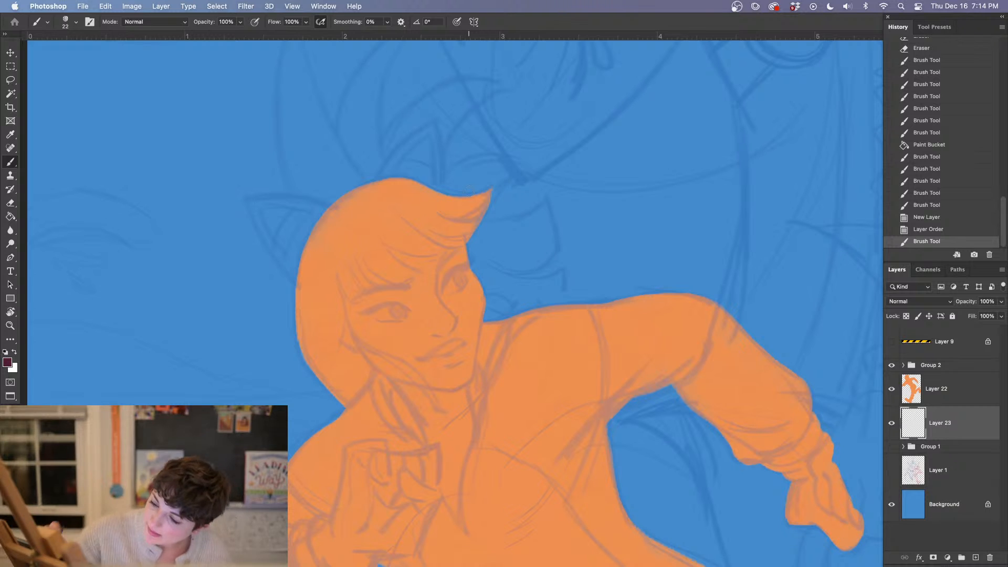
mouse_move(475, 230)
left_mouse_down()
mouse_move(545, 197)
mouse_move(556, 247)
mouse_move(496, 263)
mouse_move(481, 253)
mouse_move(544, 242)
left_mouse_up()
mouse_move(496, 264)
left_mouse_down()
mouse_move(528, 285)
mouse_move(565, 272)
mouse_move(540, 286)
mouse_move(503, 272)
mouse_move(544, 286)
mouse_move(566, 275)
mouse_move(525, 286)
mouse_move(565, 276)
mouse_move(548, 303)
left_mouse_up()
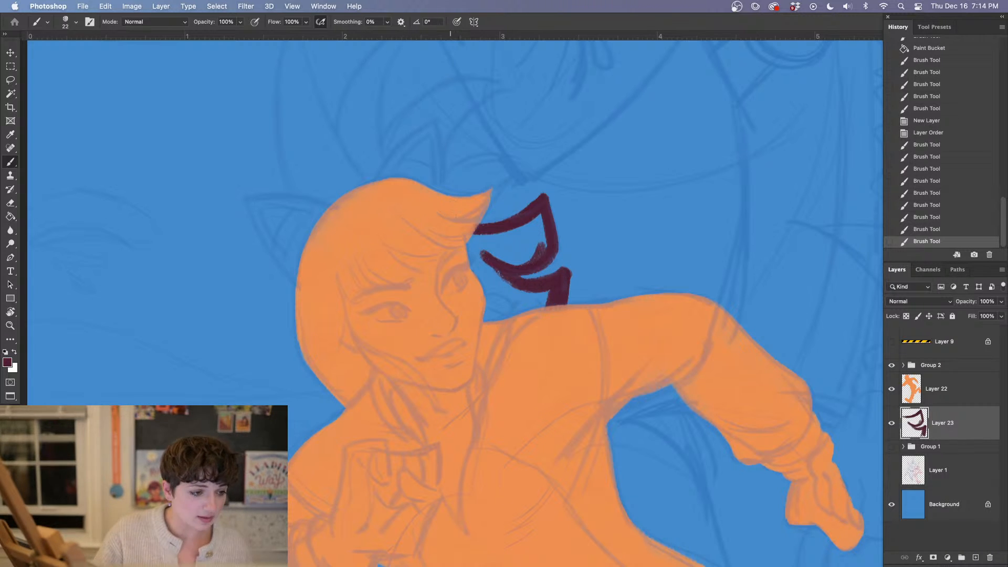
Enlarge the brush to 57 px and fill the inside of the upper flap with the dark plum colour
right_click(493, 305)
left_click_drag(429, 169, 441, 170)
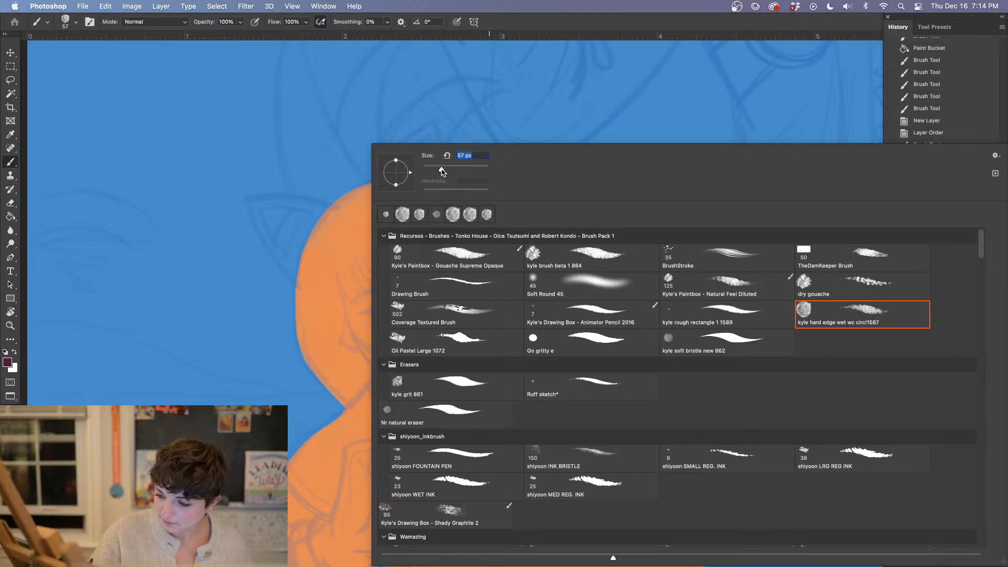
key("Return")
mouse_move(512, 225)
left_mouse_down()
mouse_move(479, 247)
mouse_move(481, 238)
mouse_move(532, 251)
mouse_move(541, 231)
mouse_move(522, 236)
mouse_move(535, 225)
left_mouse_up()
Erase the rough outer edges of both flaps into sharp points and fill the lower flap with dark plum
key("e")
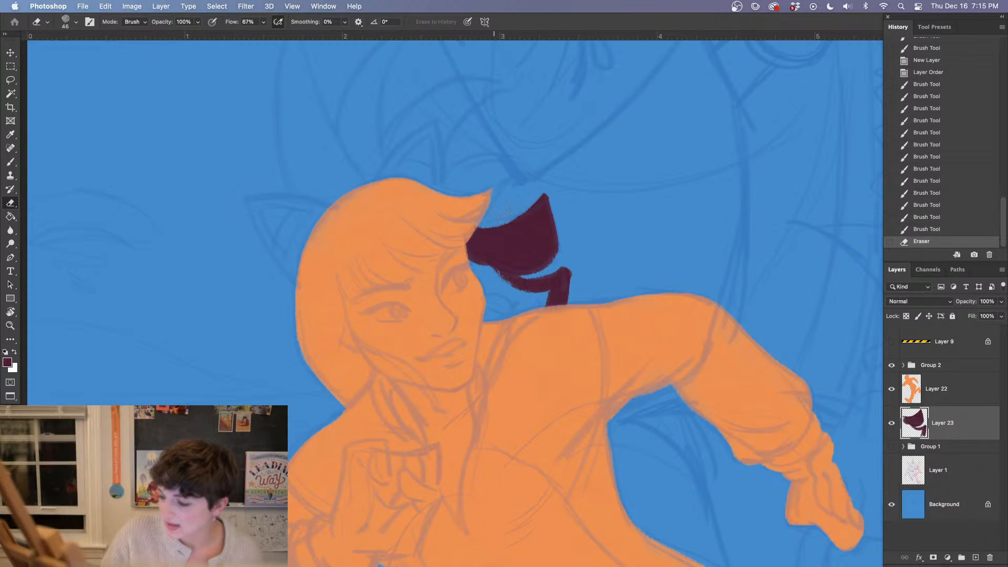
mouse_move(534, 195)
left_mouse_down()
mouse_move(479, 215)
mouse_move(516, 209)
mouse_move(581, 118)
left_mouse_up()
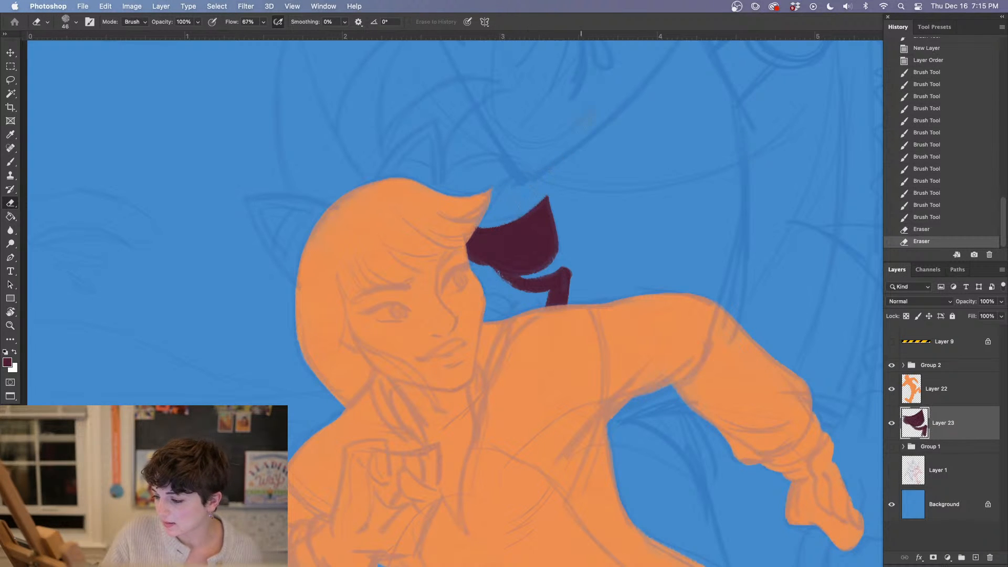
mouse_move(575, 299)
left_mouse_down()
mouse_move(580, 273)
mouse_move(525, 286)
mouse_move(517, 297)
mouse_move(533, 300)
mouse_move(496, 310)
mouse_move(488, 276)
left_mouse_up()
key("b")
left_click_drag(543, 292, 538, 303)
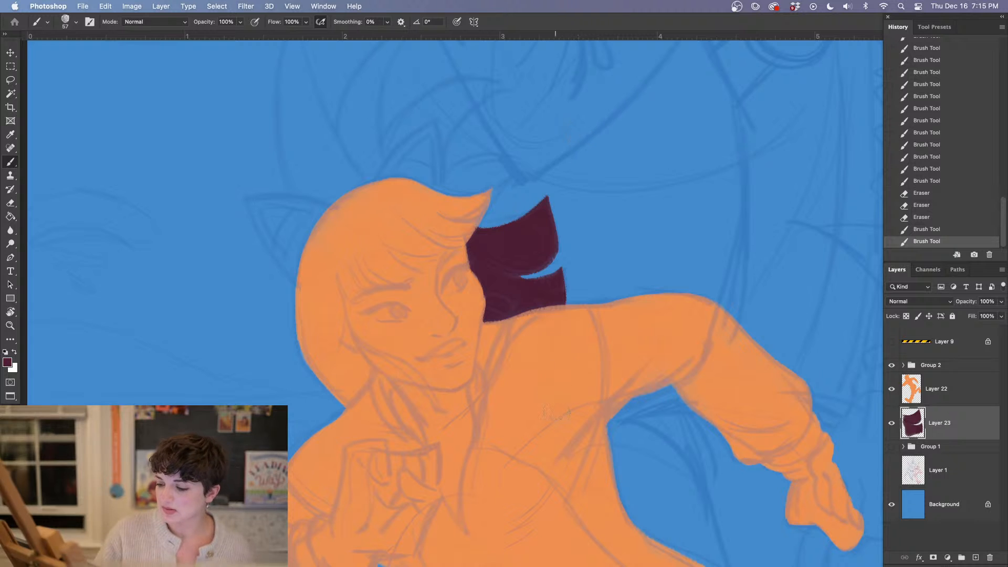
With the brush reduced to 22 px, touch up the thin spots and edges of the plum flaps
right_click(530, 287)
left_click(433, 169)
key("Return")
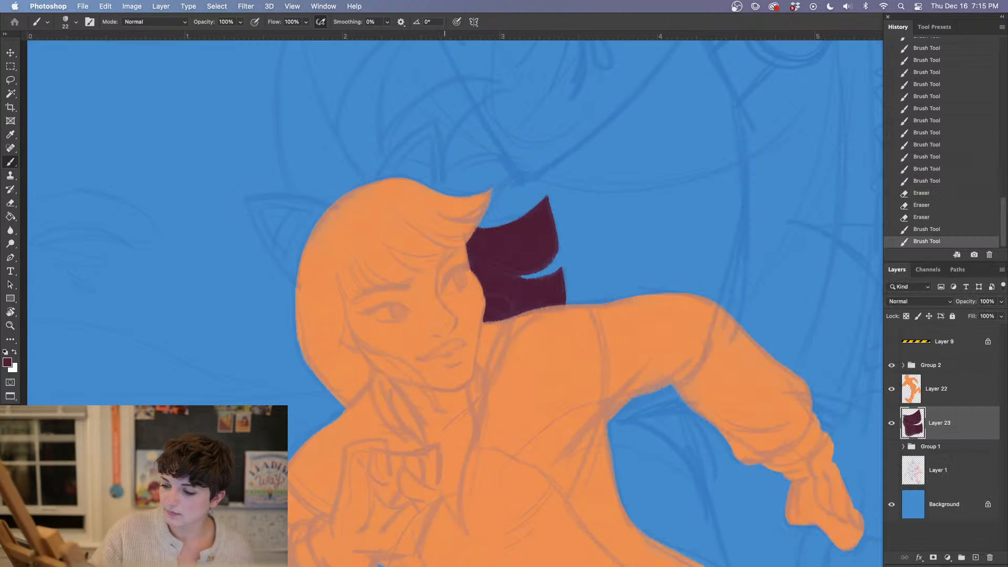
left_click(525, 241)
left_click_drag(537, 284, 540, 263)
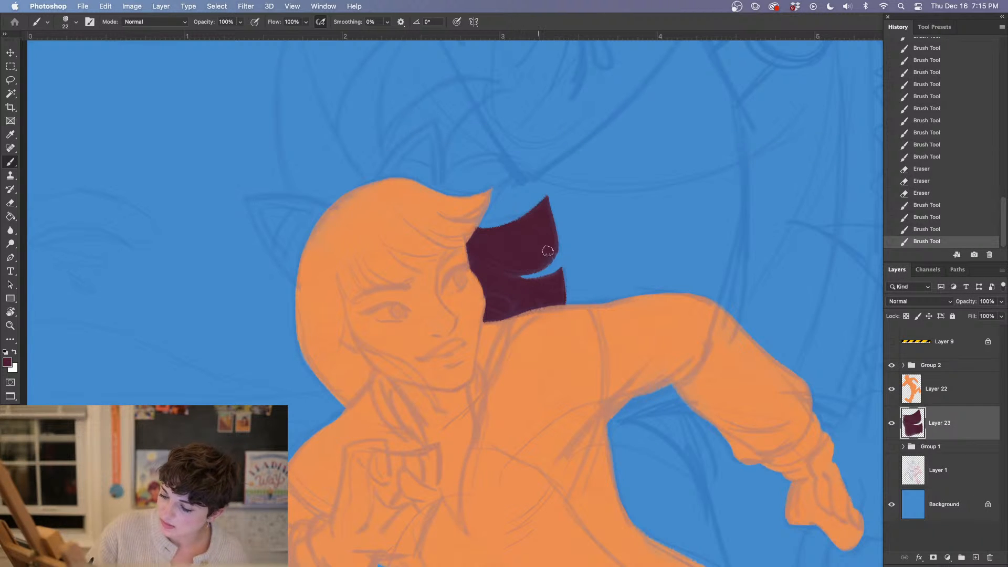
left_click(547, 244)
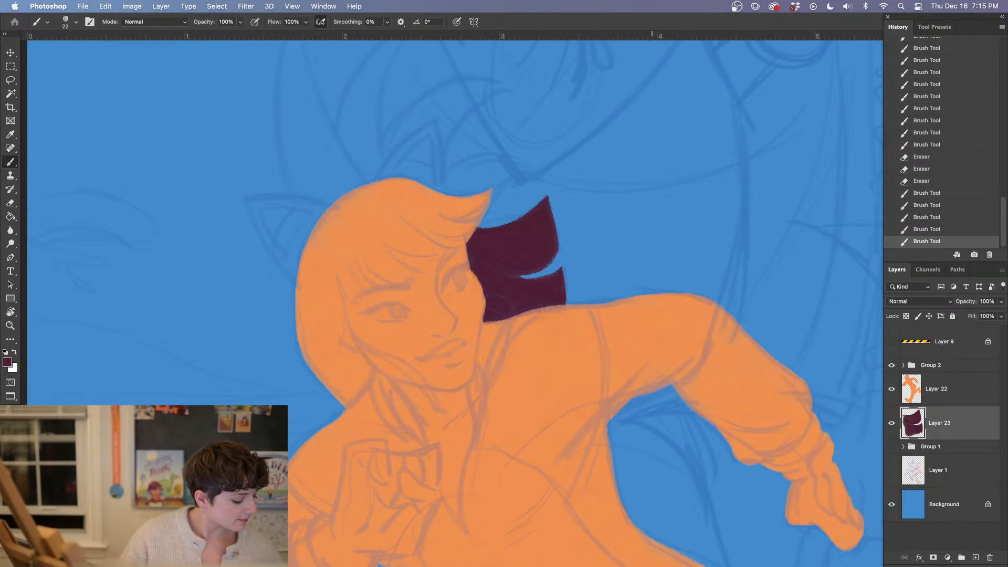
left_click(662, 498)
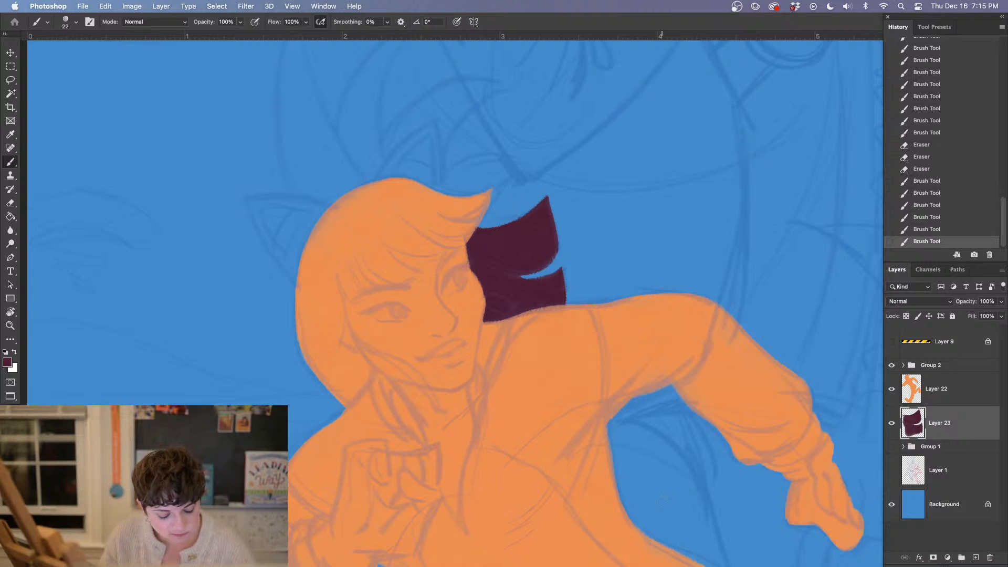
left_click_drag(522, 236, 504, 255)
Create a new layer above the plum flaps and set the foreground colour to a dark navy based on the background blue
mouse_move(645, 367)
left_mouse_down()
mouse_move(656, 292)
mouse_move(701, 350)
left_mouse_up()
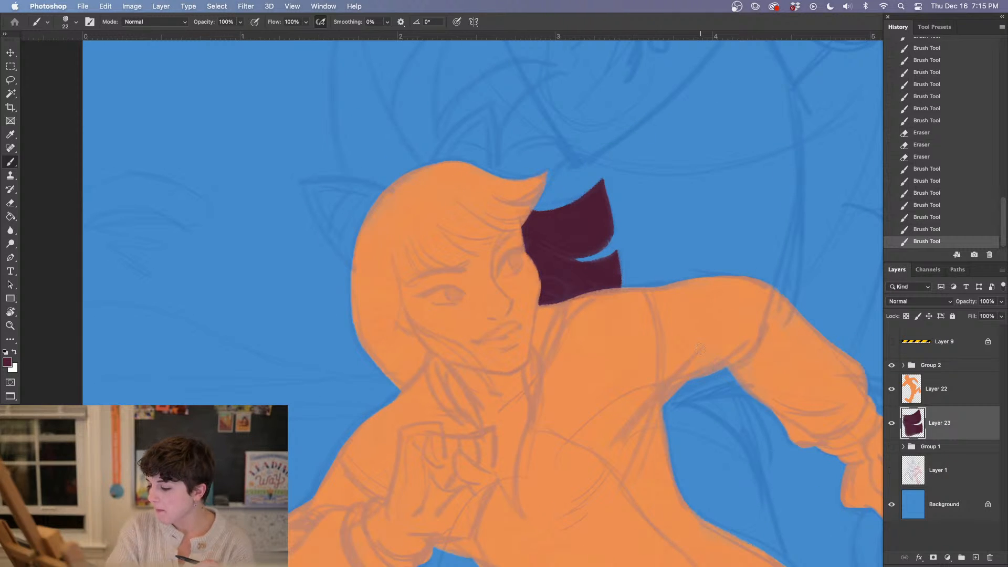
left_click(975, 557)
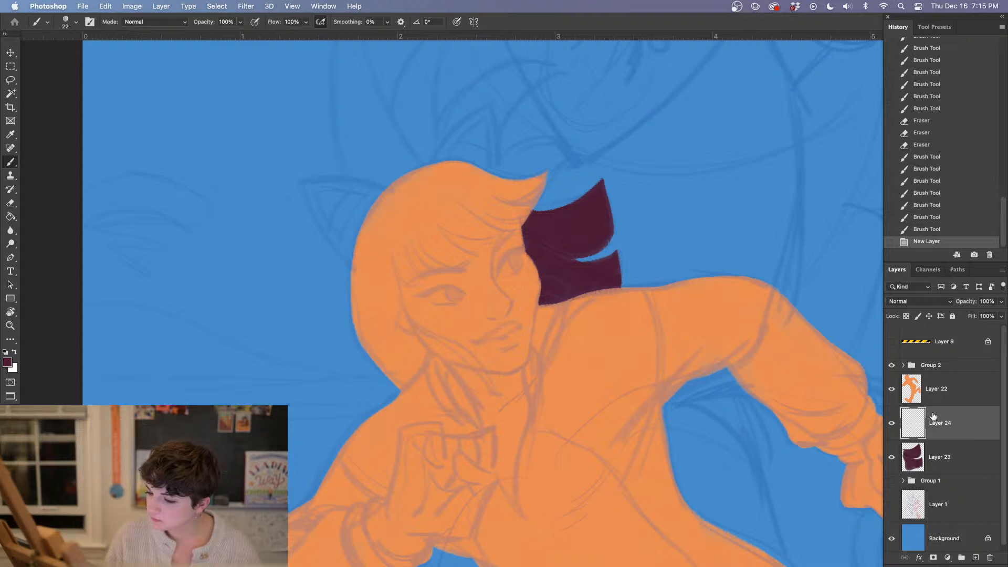
left_click(272, 362, "alt")
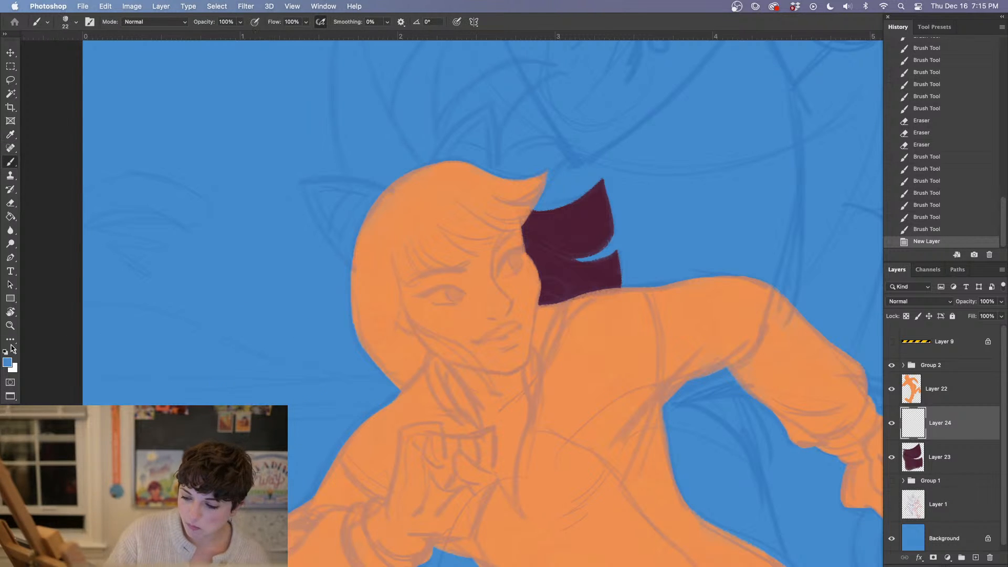
left_click(7, 361)
mouse_move(559, 377)
left_mouse_down()
mouse_move(567, 370)
mouse_move(556, 387)
mouse_move(604, 360)
left_mouse_up()
left_click(701, 308)
key("b")
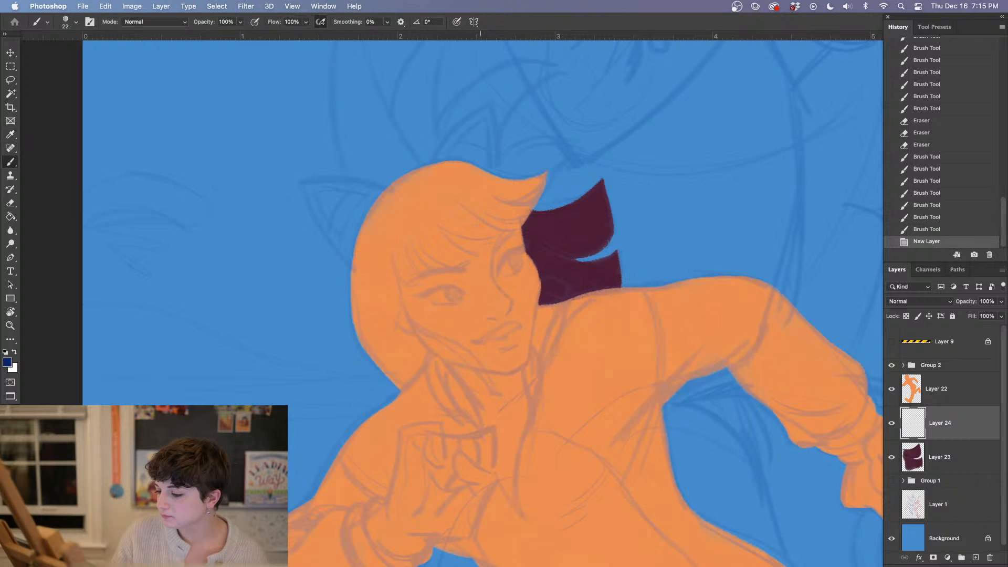
Outline the cat ear at the back of the head in navy and fill it in solidly
left_click_drag(302, 182, 354, 264)
left_click_drag(308, 184, 391, 195)
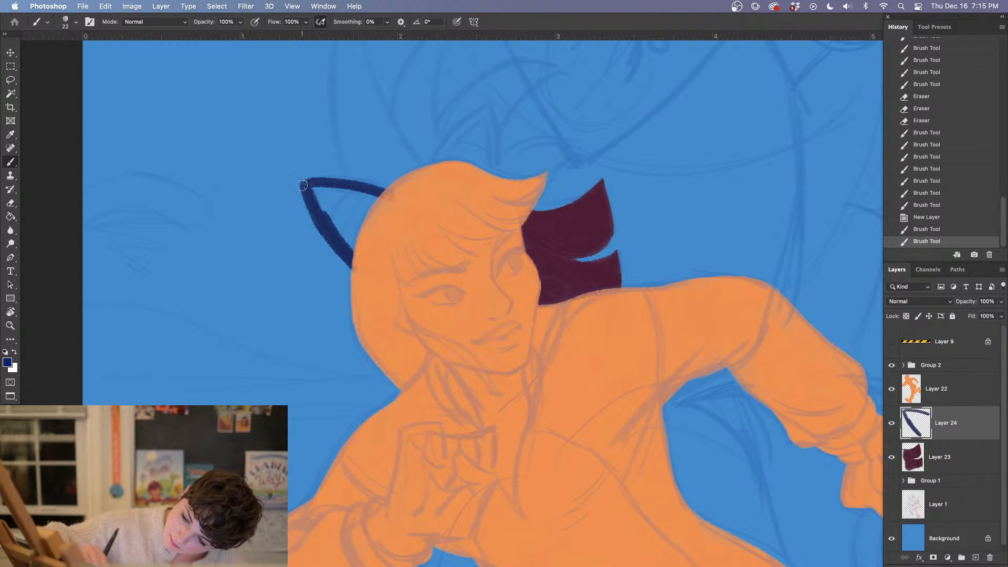
mouse_move(302, 182)
left_mouse_down()
mouse_move(386, 189)
mouse_move(371, 194)
left_mouse_up()
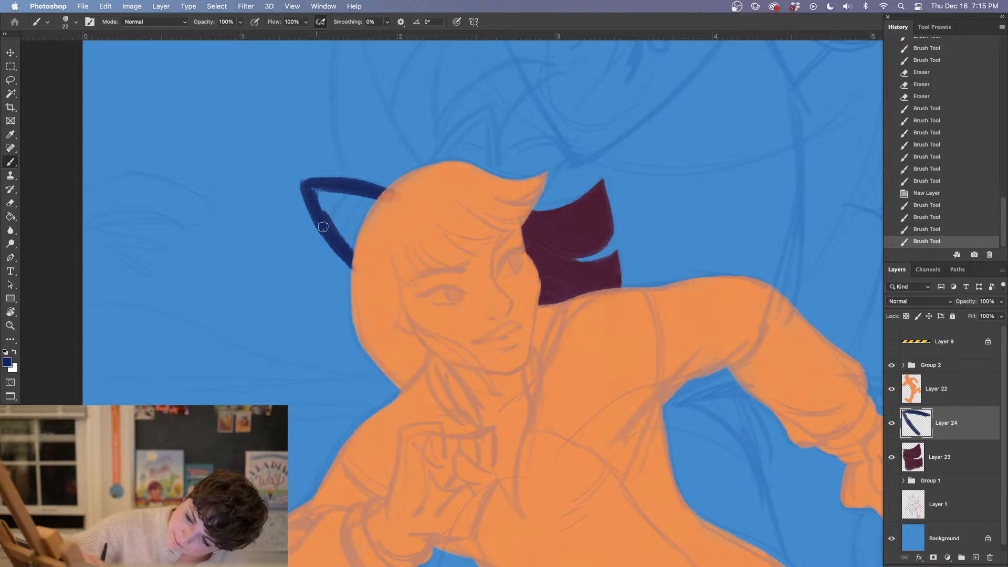
left_click_drag(323, 227, 318, 215)
mouse_move(358, 257)
left_mouse_down()
mouse_move(315, 197)
mouse_move(342, 192)
mouse_move(327, 192)
mouse_move(365, 234)
mouse_move(359, 208)
mouse_move(370, 207)
mouse_move(347, 213)
left_mouse_up()
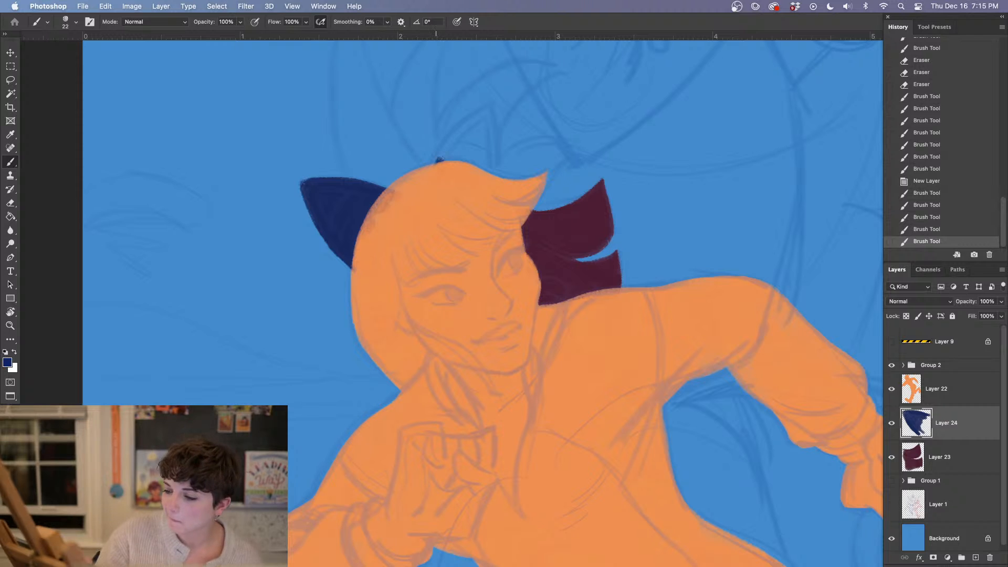
Paint the second cat ear on top of the head in navy and trim its outer edge with the Eraser
mouse_move(438, 159)
left_mouse_down()
mouse_move(488, 109)
mouse_move(438, 160)
mouse_move(488, 110)
mouse_move(492, 161)
mouse_move(489, 108)
mouse_move(476, 176)
mouse_move(475, 134)
mouse_move(449, 163)
mouse_move(475, 141)
left_mouse_up()
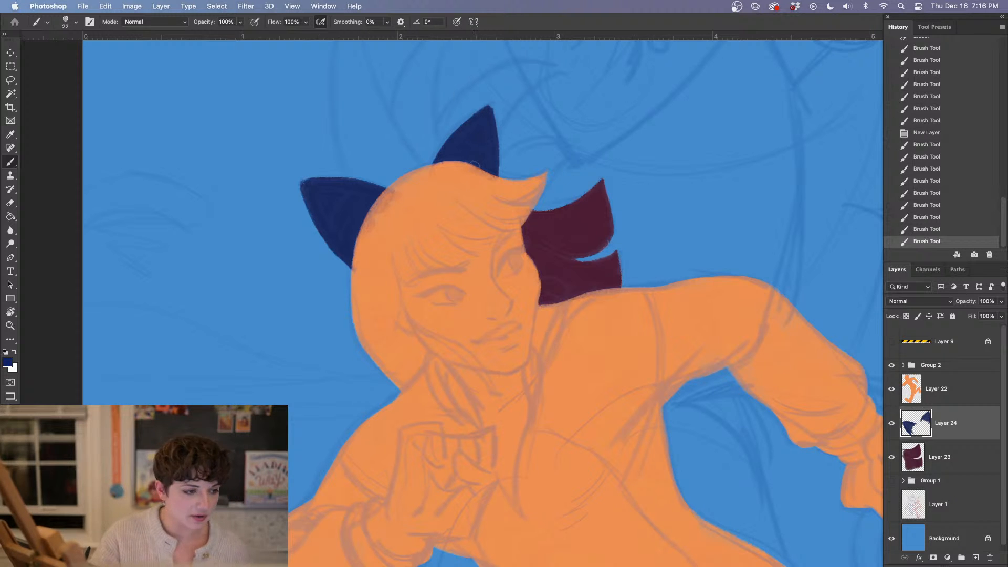
key("e")
left_click_drag(506, 130, 522, 136)
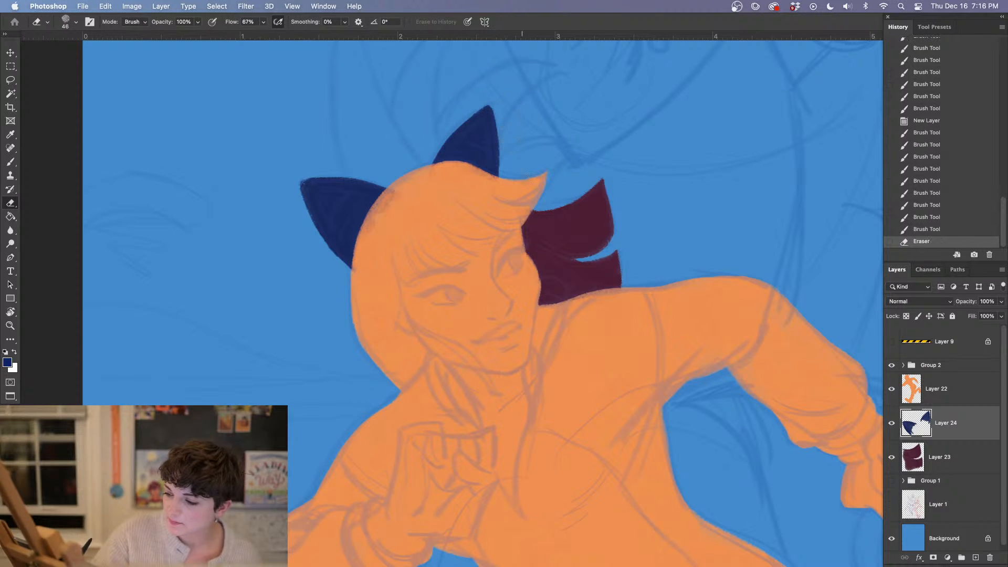
With a 28 px brush, widen and smooth the top ear's edges and touch up the base of the back ear
key("b")
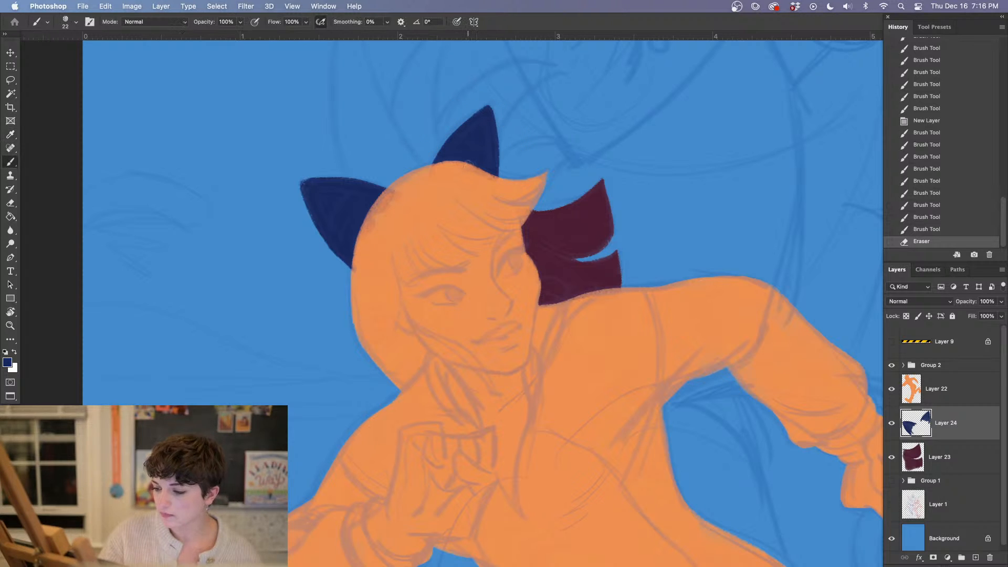
right_click(472, 160)
mouse_move(492, 125)
left_mouse_down()
mouse_move(433, 171)
mouse_move(478, 118)
mouse_move(455, 132)
mouse_move(435, 160)
left_mouse_up()
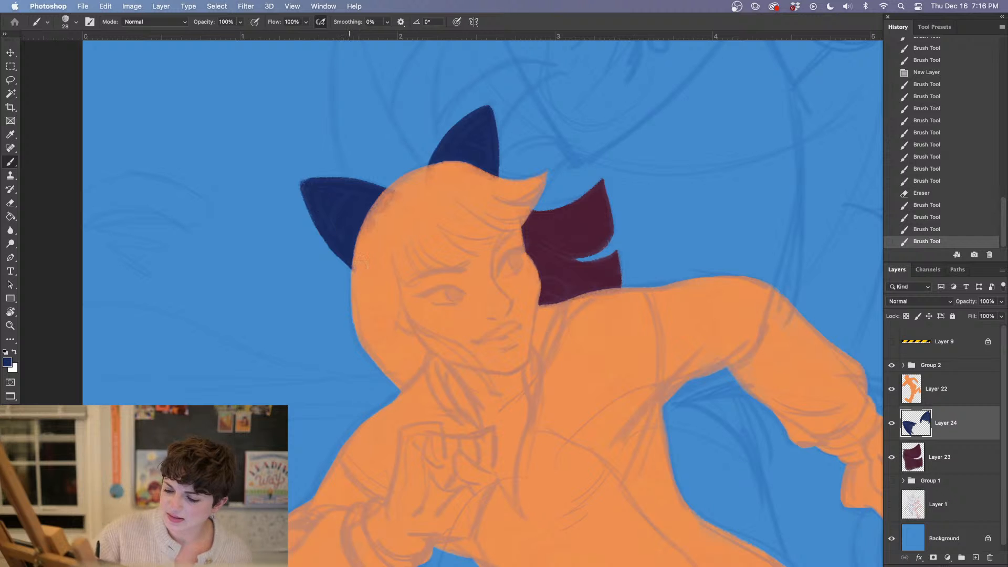
mouse_move(345, 253)
left_mouse_down()
mouse_move(335, 242)
mouse_move(348, 262)
left_mouse_up()
mouse_move(492, 309)
left_mouse_down()
mouse_move(451, 279)
mouse_move(442, 285)
mouse_move(458, 299)
left_mouse_up()
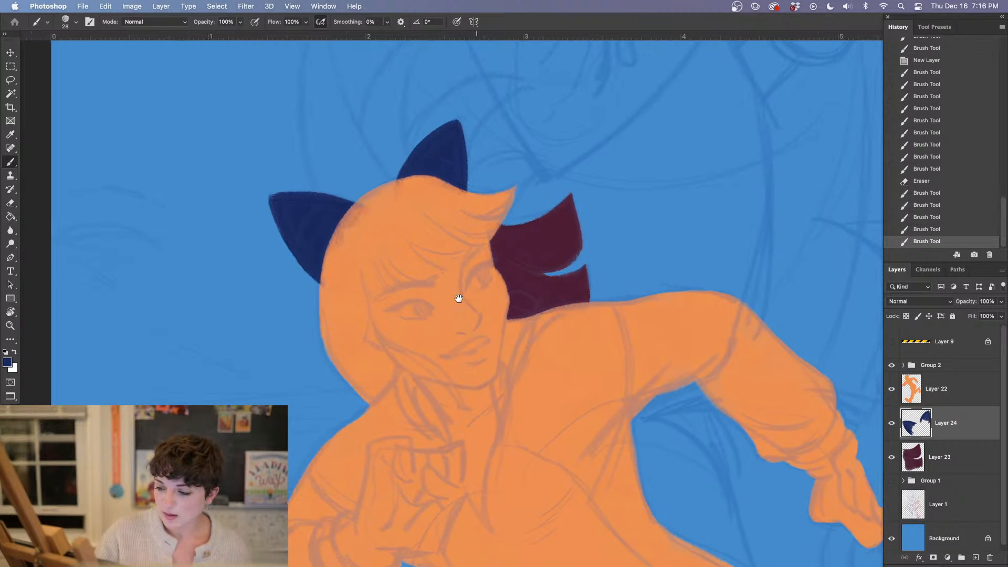
mouse_move(456, 128)
left_mouse_down()
mouse_move(460, 200)
mouse_move(456, 131)
mouse_move(460, 188)
left_mouse_up()
left_click_drag(455, 149, 443, 179)
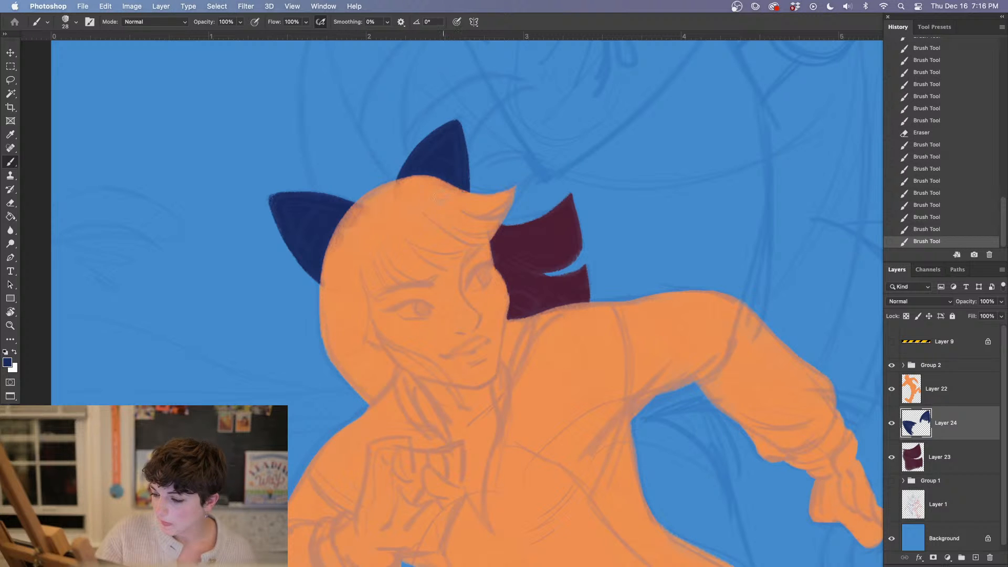
Even out the navy fill inside the ear at the back of the head, up to the hairline
left_click_drag(432, 273, 486, 311)
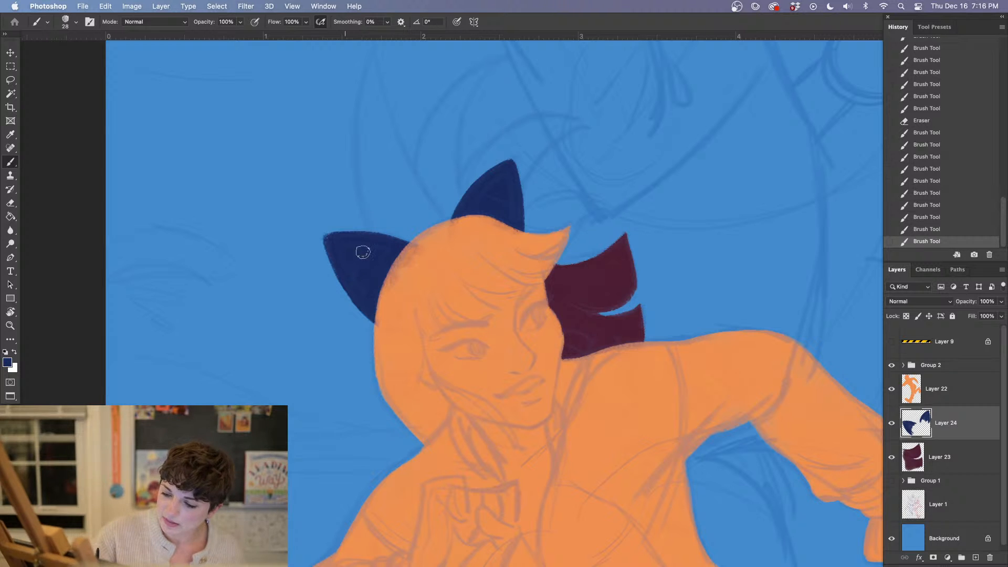
left_click_drag(481, 338, 468, 307)
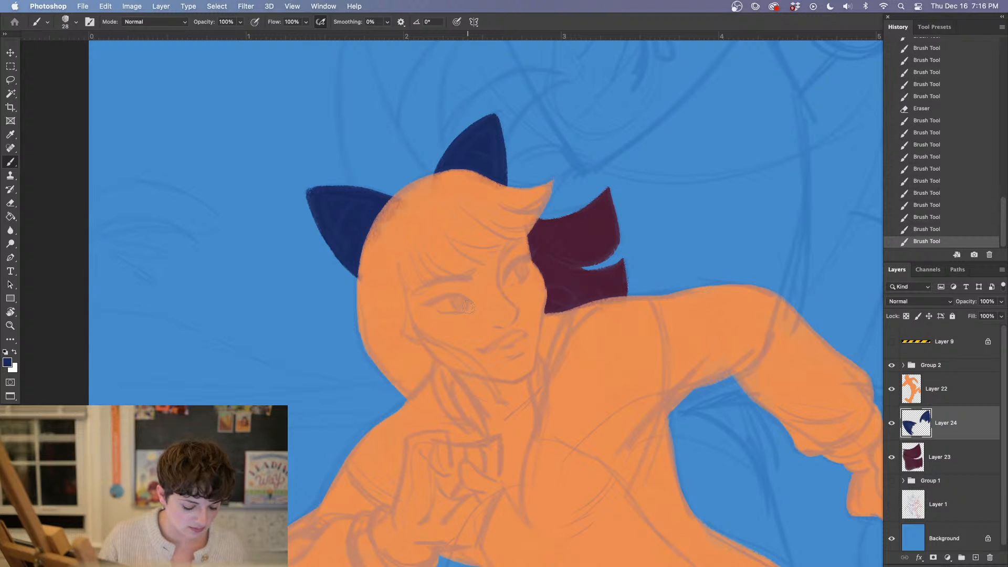
mouse_move(339, 211)
left_mouse_down()
mouse_move(362, 193)
mouse_move(348, 201)
left_mouse_up()
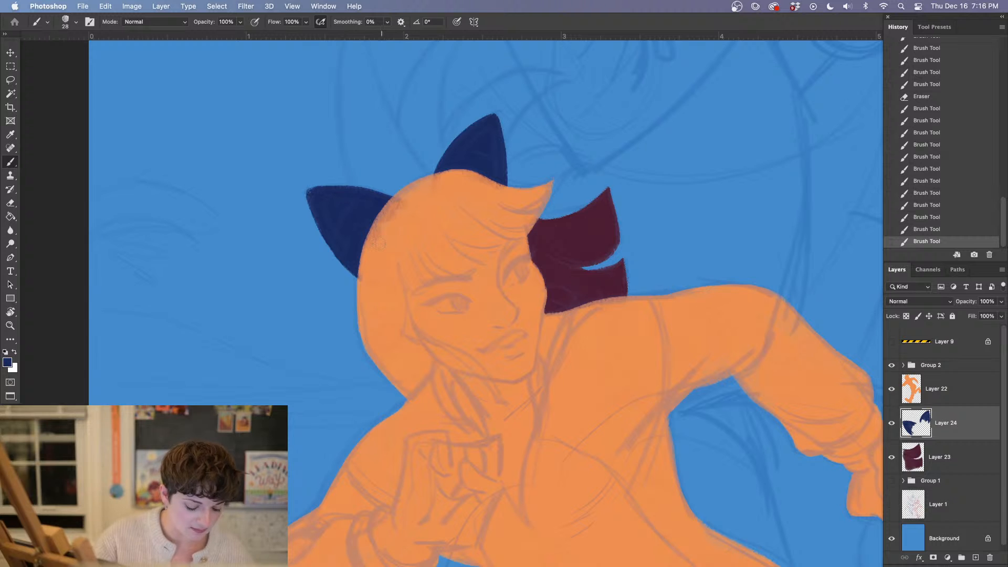
left_click_drag(380, 243, 350, 226)
Create a new layer directly above Layer 23, beneath the navy ears
mouse_move(495, 280)
left_mouse_down()
mouse_move(468, 227)
mouse_move(450, 225)
left_mouse_up()
mouse_move(572, 342)
left_mouse_down()
mouse_move(562, 347)
mouse_move(570, 406)
left_mouse_up()
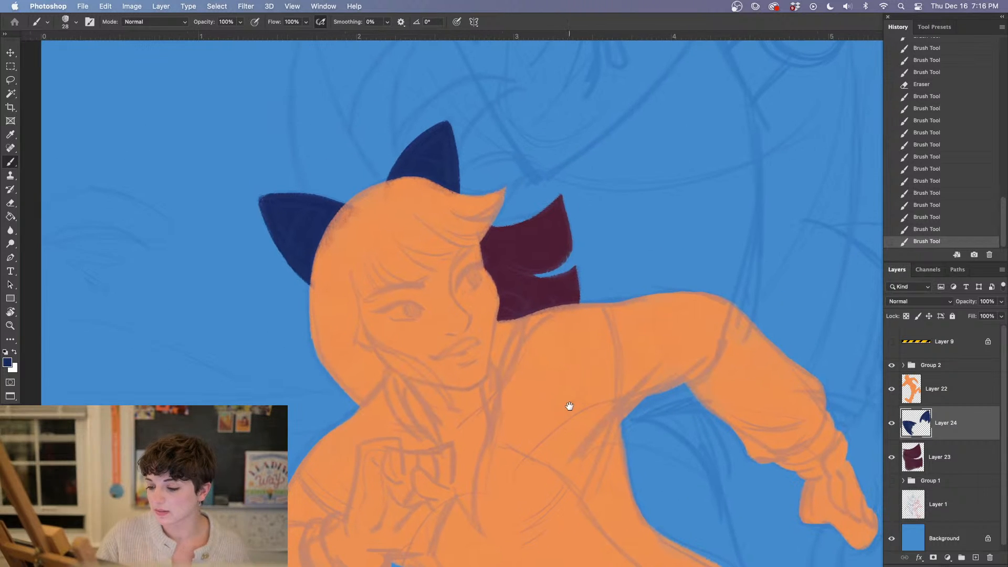
left_click(951, 456)
left_click(976, 556)
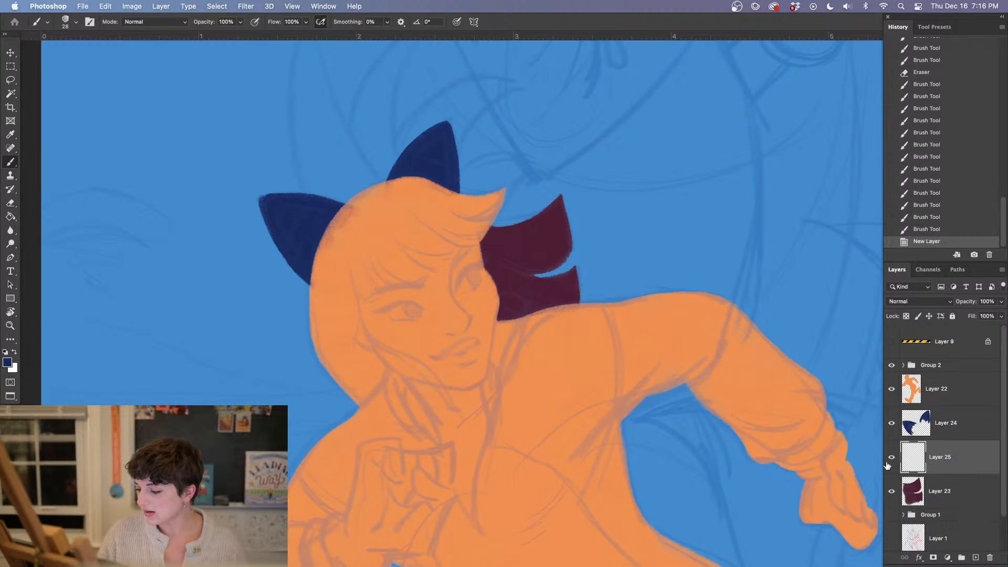
left_click_drag(420, 247, 461, 349)
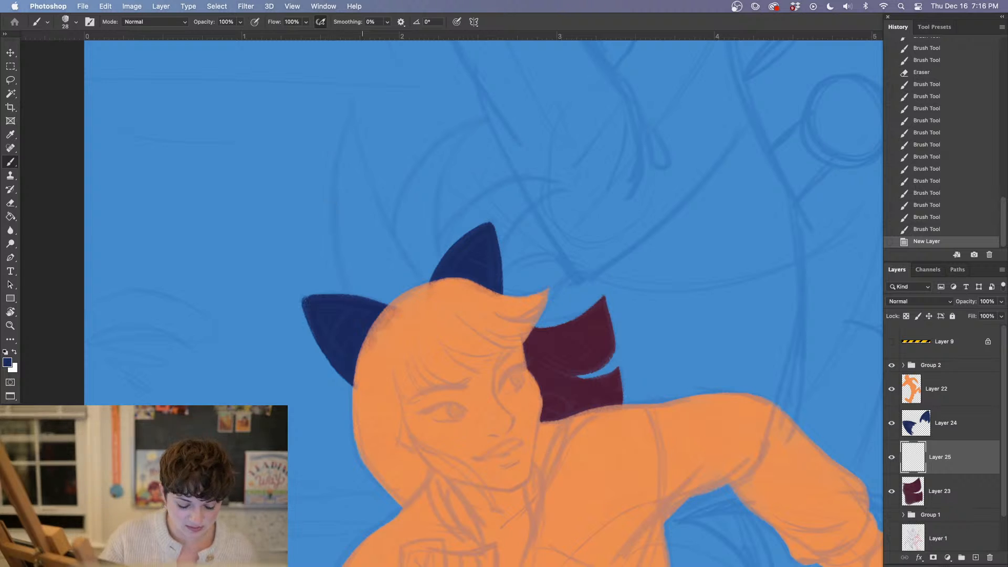
Paint the tall rear hair spike in navy on Layer 25, outlining both sides from the tip to the head and filling it solid
left_click_drag(348, 128, 339, 161)
mouse_move(342, 210)
left_mouse_down()
mouse_move(344, 238)
mouse_move(347, 136)
mouse_move(349, 286)
mouse_move(340, 186)
mouse_move(342, 244)
left_mouse_up()
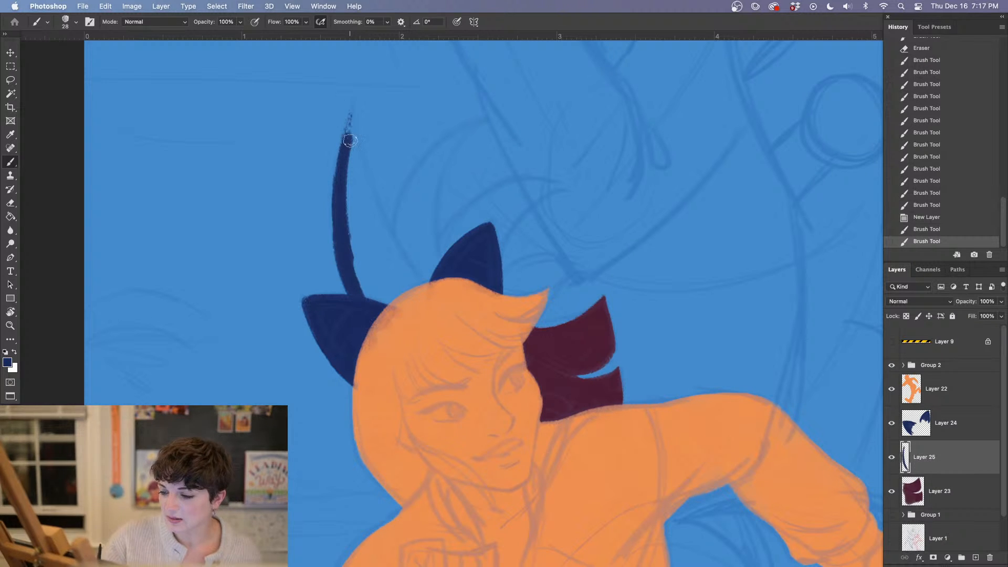
mouse_move(346, 129)
left_mouse_down()
mouse_move(388, 246)
mouse_move(422, 283)
left_mouse_up()
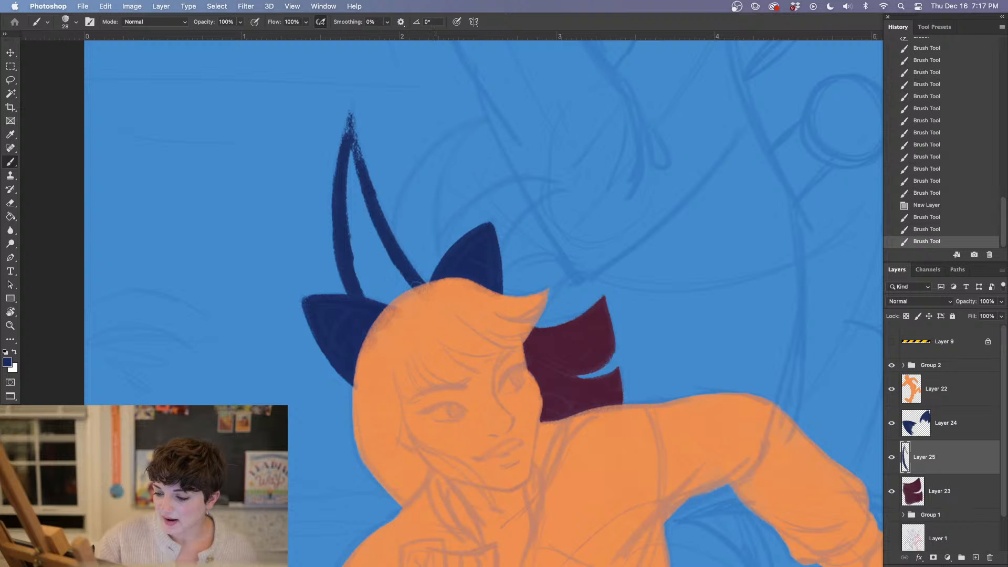
mouse_move(349, 131)
left_mouse_down()
mouse_move(358, 268)
mouse_move(349, 223)
mouse_move(393, 305)
mouse_move(398, 271)
mouse_move(370, 243)
mouse_move(355, 264)
mouse_move(373, 298)
left_mouse_up()
left_click_drag(362, 210, 381, 254)
mouse_move(361, 179)
left_mouse_down()
mouse_move(370, 198)
mouse_move(350, 114)
mouse_move(366, 198)
mouse_move(350, 142)
mouse_move(351, 107)
mouse_move(344, 163)
mouse_move(352, 108)
mouse_move(363, 170)
mouse_move(351, 107)
mouse_move(363, 190)
mouse_move(354, 107)
mouse_move(342, 253)
left_mouse_up()
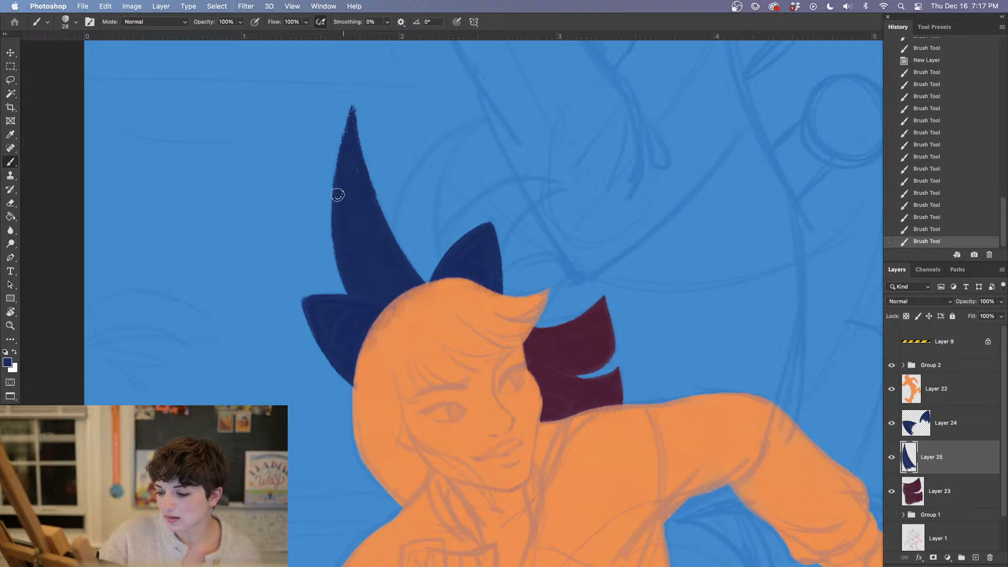
left_click_drag(338, 194, 363, 296)
mouse_move(362, 167)
left_mouse_down()
mouse_move(375, 221)
mouse_move(428, 284)
left_mouse_up()
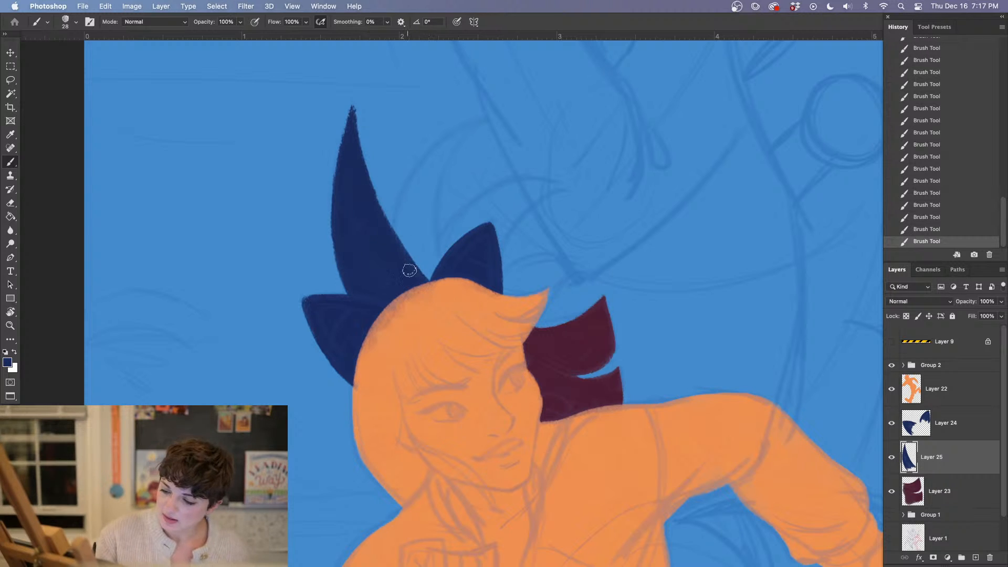
Sharpen the tall rear spike's tip and clean up its outer edges with the Eraser
key("e")
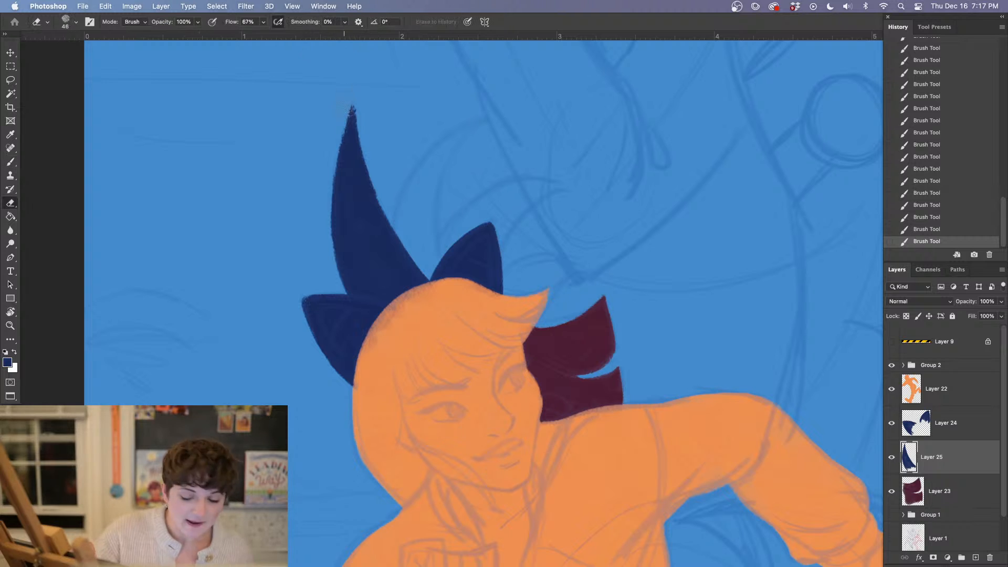
left_click_drag(342, 139, 335, 160)
mouse_move(352, 99)
left_mouse_down()
mouse_move(375, 138)
mouse_move(368, 99)
mouse_move(420, 229)
left_mouse_up()
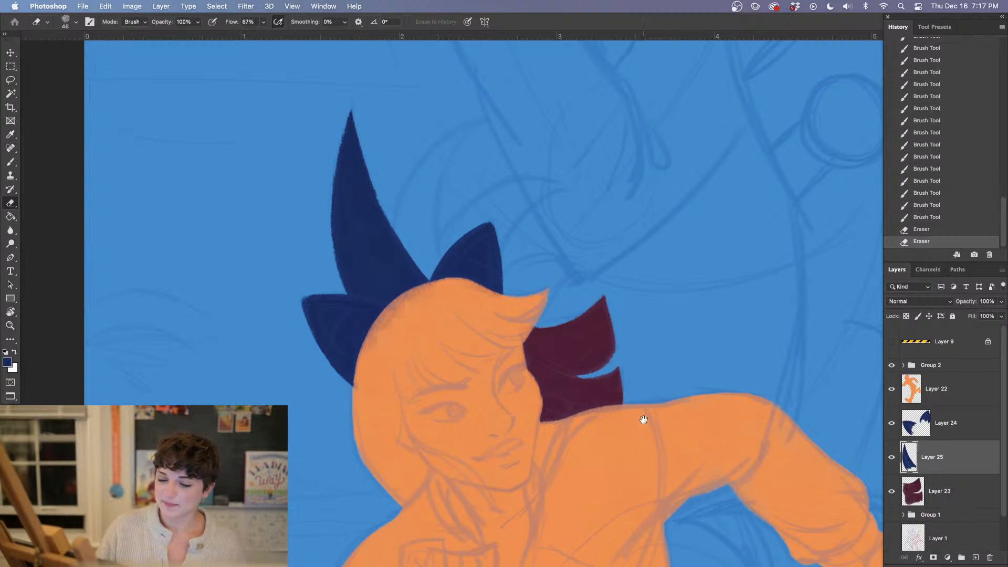
Create a new layer directly above Layer 23 and paint the second, curved navy spike between the tall spike and the top ear
left_click_drag(645, 418, 603, 404)
key("b")
left_click(963, 492)
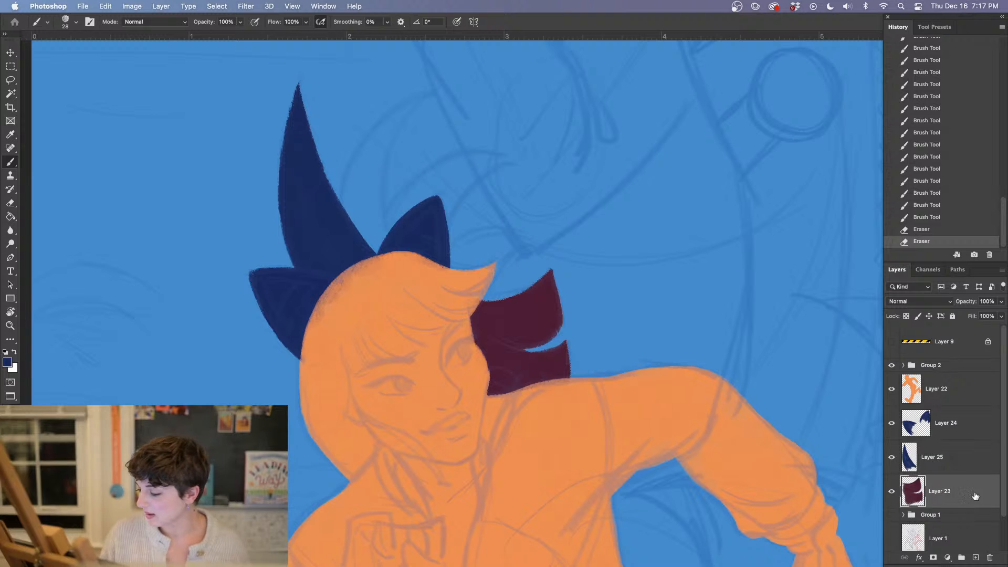
left_click(975, 557)
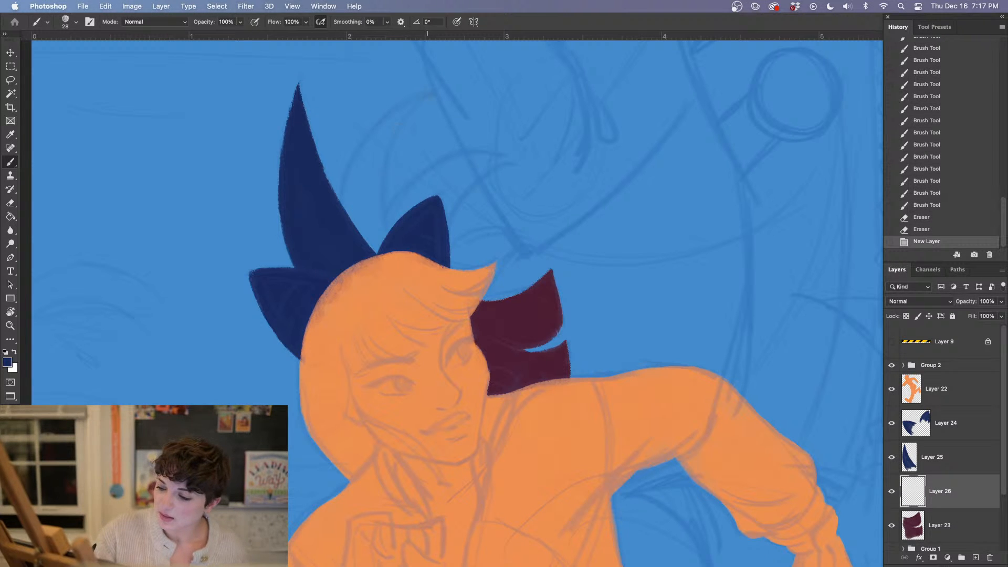
mouse_move(423, 94)
left_mouse_down()
mouse_move(378, 126)
mouse_move(351, 197)
mouse_move(379, 212)
mouse_move(407, 104)
mouse_move(378, 212)
mouse_move(375, 144)
mouse_move(371, 203)
left_mouse_up()
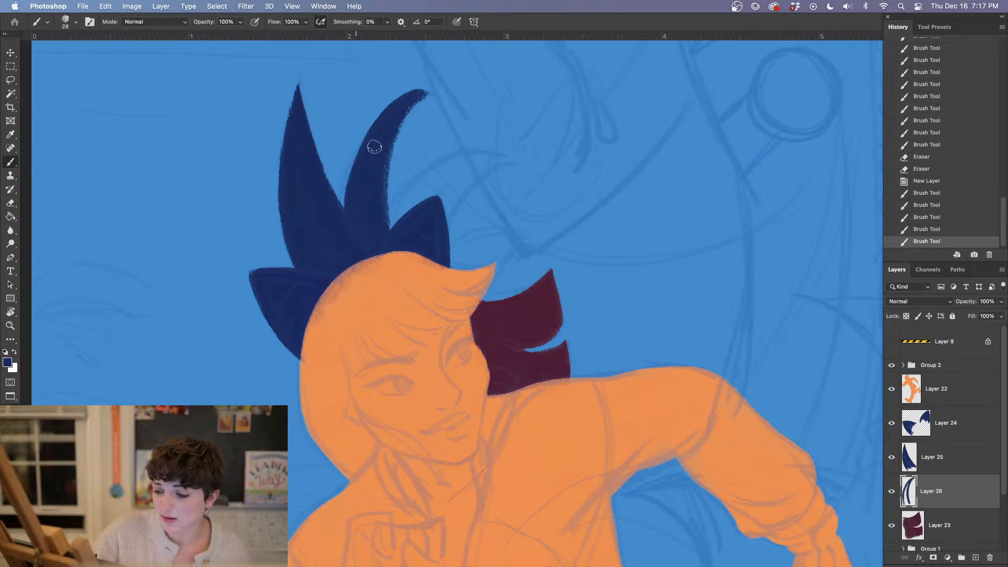
left_click_drag(371, 142, 359, 168)
Trim the second spike's tip and inner curved edge to a clean point with the Eraser
key("e")
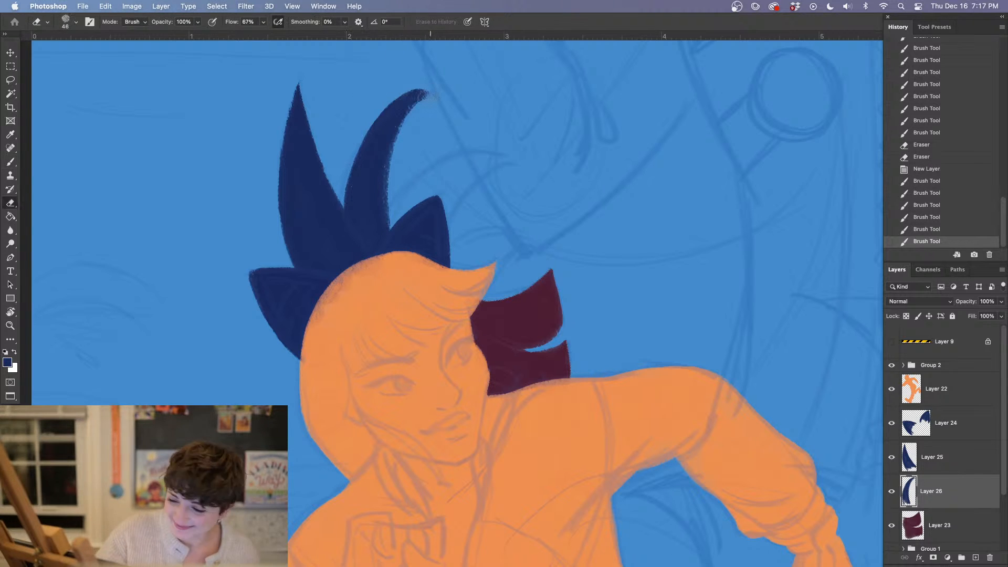
left_click_drag(426, 94, 420, 124)
left_click_drag(401, 185, 401, 210)
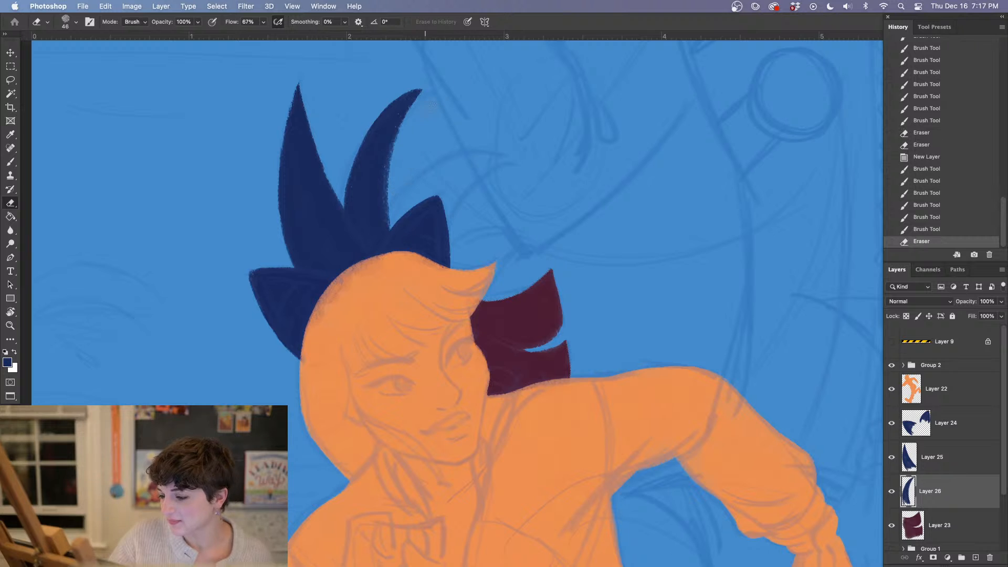
mouse_move(428, 94)
left_mouse_down()
mouse_move(409, 139)
mouse_move(400, 239)
mouse_move(427, 100)
mouse_move(399, 157)
left_mouse_up()
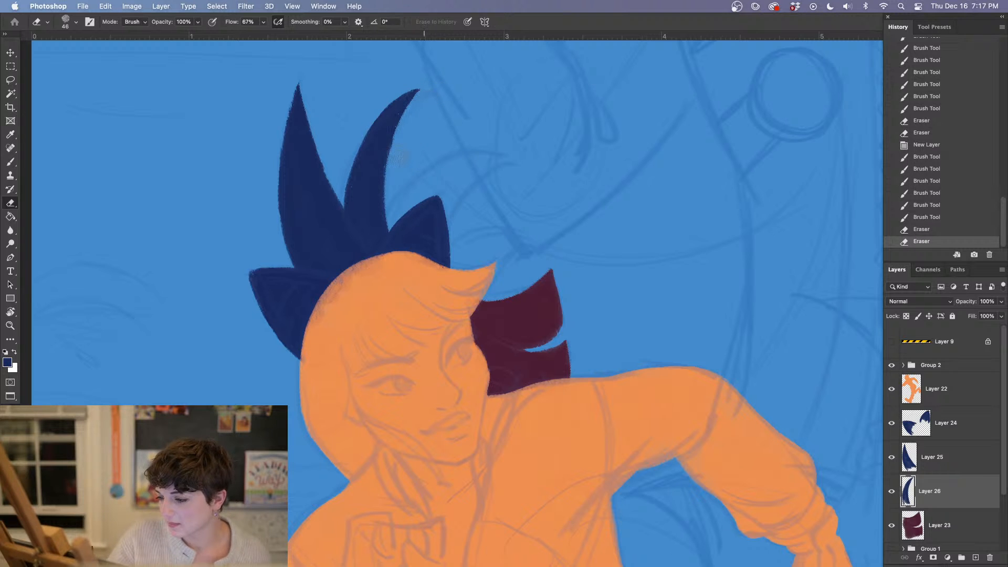
Merge Layer 25 down into Layer 26 and add a new layer beneath the merged spikes, above Layer 23
left_click_drag(523, 321, 482, 297)
key("b")
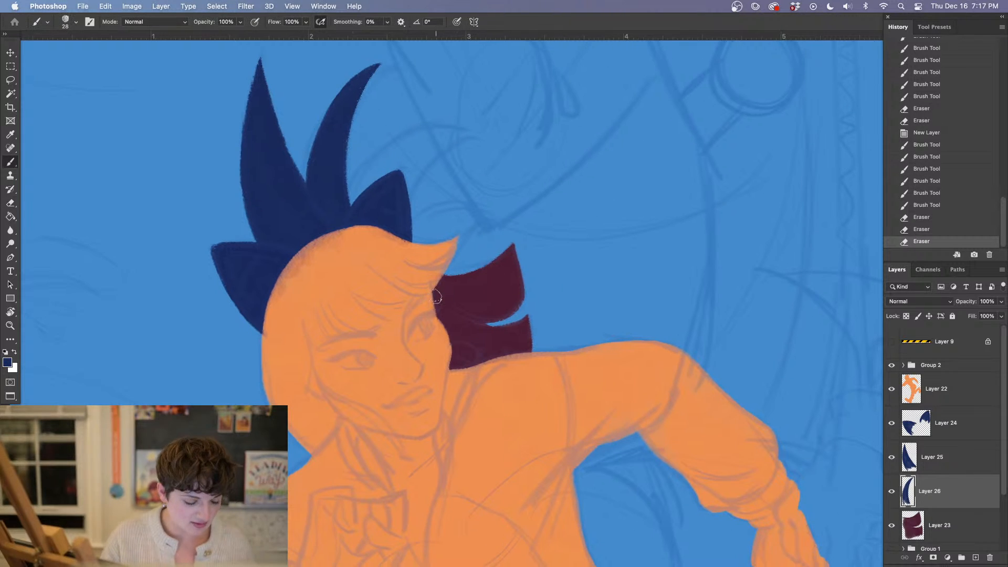
left_click_drag(526, 372, 496, 372)
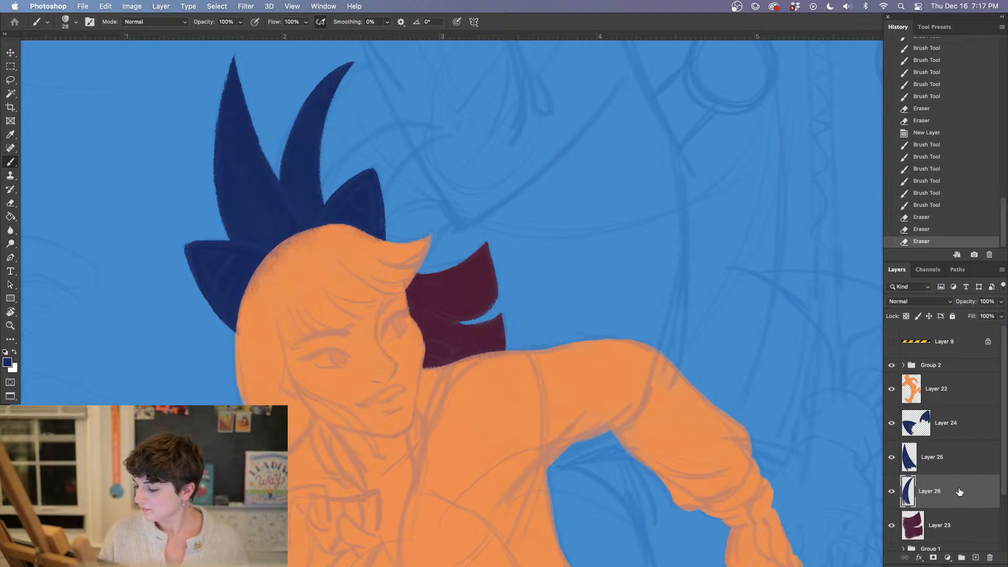
right_click(958, 463)
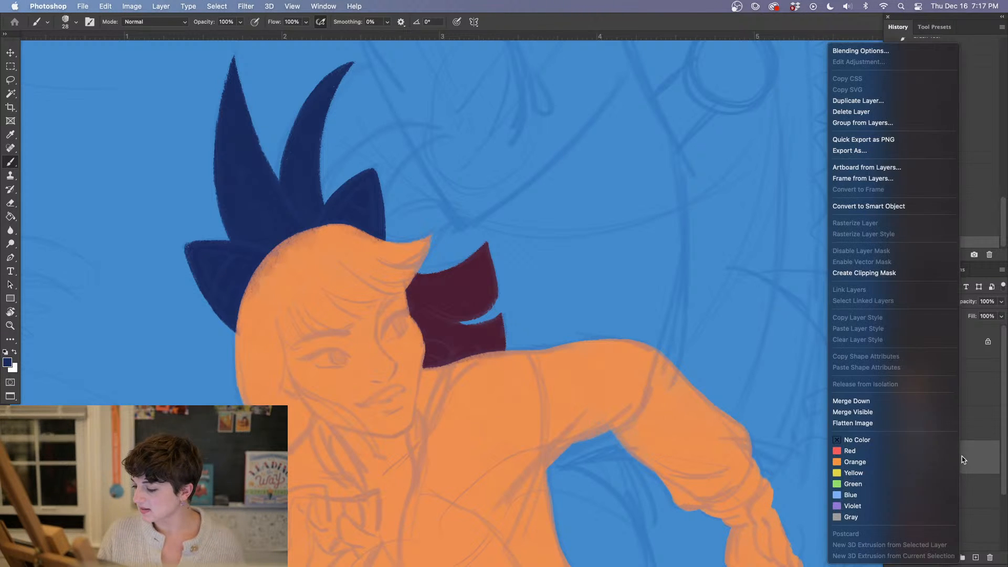
left_click(851, 399)
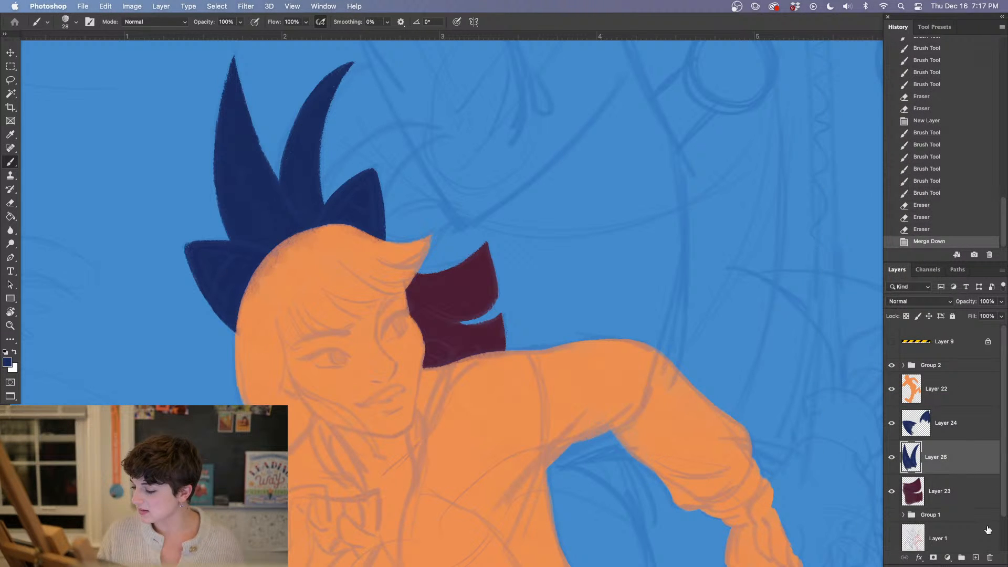
left_click(975, 558)
left_click_drag(953, 459, 964, 485)
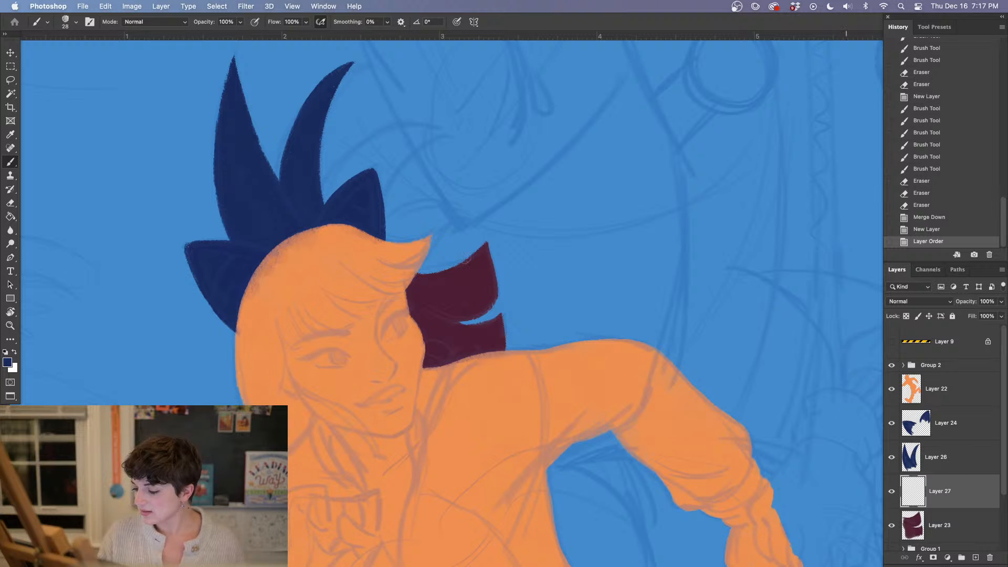
With the brush enlarged to 39 px, paint and fill the third navy spike curving forward behind the top ear
mouse_move(333, 194)
left_mouse_down()
mouse_move(321, 202)
mouse_move(365, 148)
mouse_move(431, 129)
mouse_move(381, 135)
mouse_move(322, 190)
left_mouse_up()
left_click(940, 230)
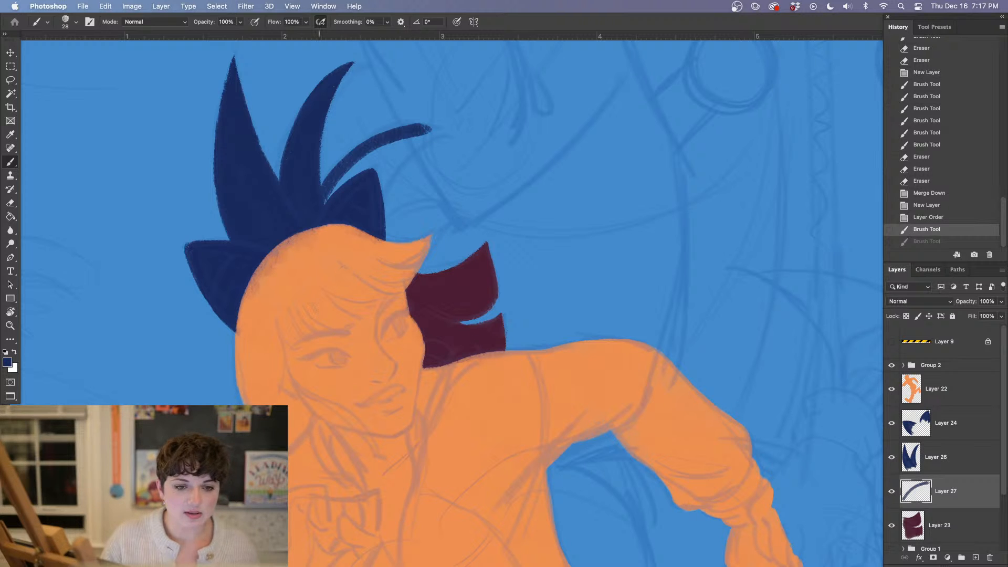
right_click(356, 143)
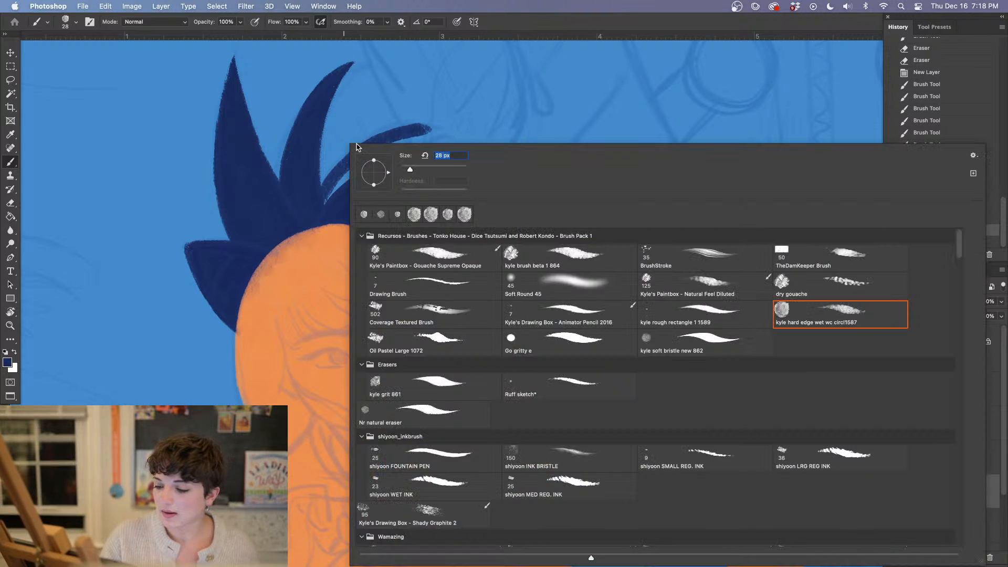
left_click_drag(412, 173, 414, 172)
mouse_move(325, 201)
left_mouse_down()
mouse_move(390, 152)
mouse_move(384, 160)
mouse_move(389, 133)
mouse_move(435, 135)
mouse_move(425, 132)
mouse_move(372, 180)
left_mouse_up()
left_click_drag(417, 133, 356, 202)
left_click_drag(423, 135, 321, 204)
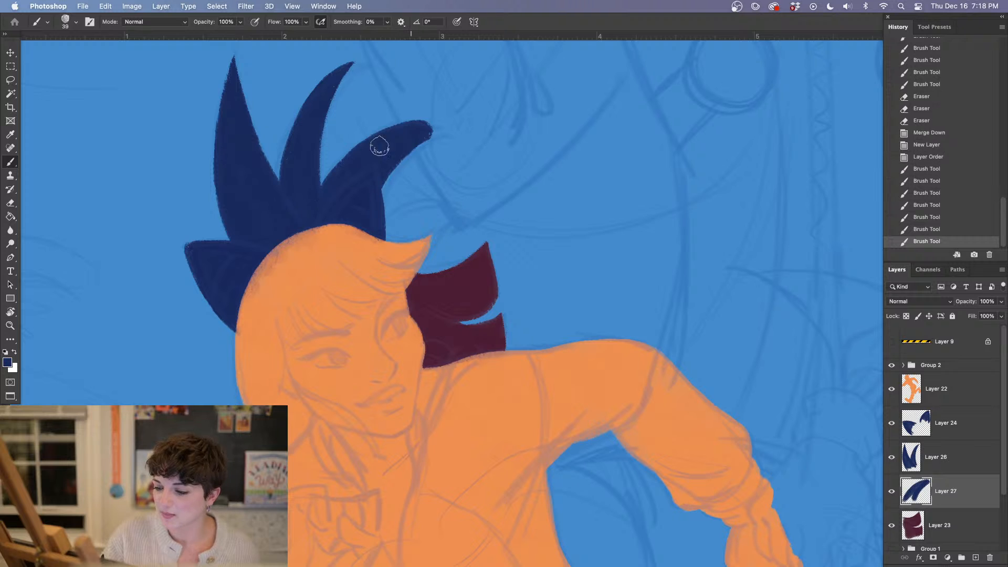
left_click_drag(381, 147, 336, 187)
mouse_move(426, 130)
left_mouse_down()
mouse_move(440, 126)
mouse_move(411, 129)
mouse_move(442, 132)
mouse_move(387, 184)
left_mouse_up()
Trim the third spike's upper edge and refine its forward-curving tip with the Eraser
key("e")
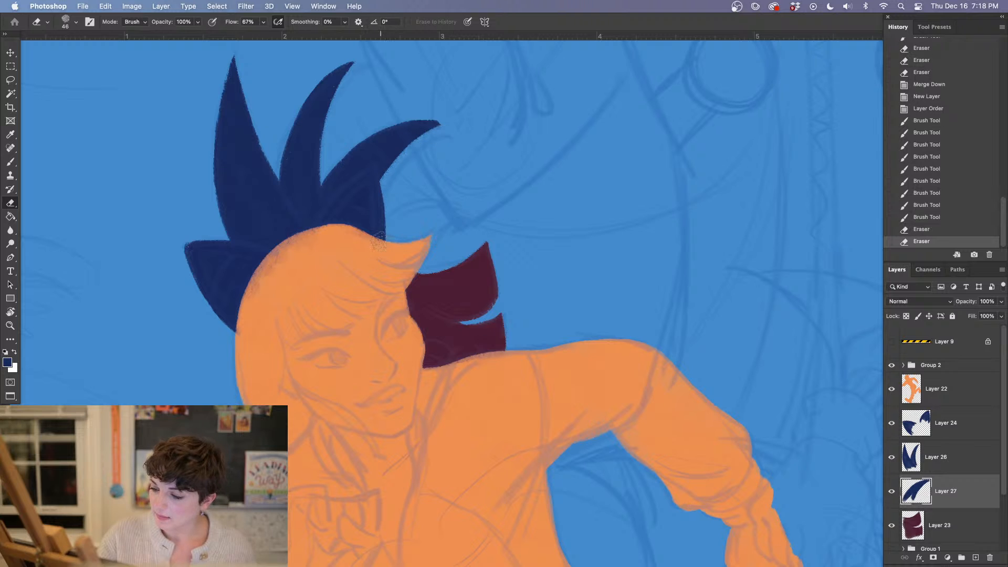
left_click_drag(367, 128, 414, 113)
mouse_move(400, 114)
left_mouse_down()
mouse_move(439, 114)
mouse_move(456, 127)
left_mouse_up()
left_click_drag(414, 113, 450, 124)
left_click_drag(420, 114, 452, 126)
Paint a short fourth navy spike above the orange forelock and trim its tip to a point with the Eraser
mouse_move(511, 305)
left_mouse_down()
mouse_move(475, 273)
mouse_move(477, 286)
left_mouse_up()
key("b")
left_click_drag(484, 344, 502, 173)
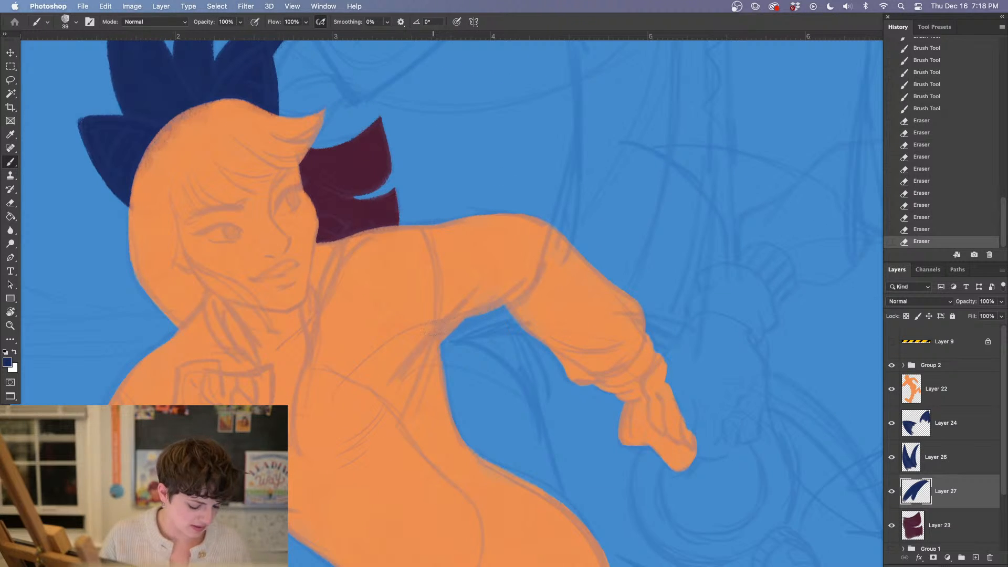
left_click_drag(441, 338, 489, 514)
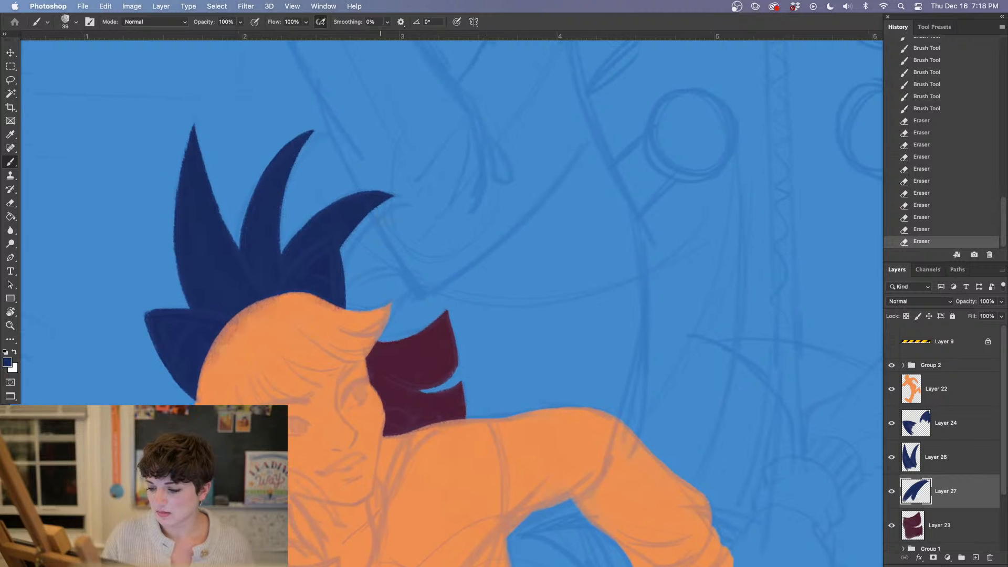
mouse_move(338, 303)
left_mouse_down()
mouse_move(362, 278)
mouse_move(409, 275)
mouse_move(360, 328)
left_mouse_up()
mouse_move(396, 288)
left_mouse_down()
mouse_move(345, 324)
mouse_move(342, 303)
left_mouse_up()
key("e")
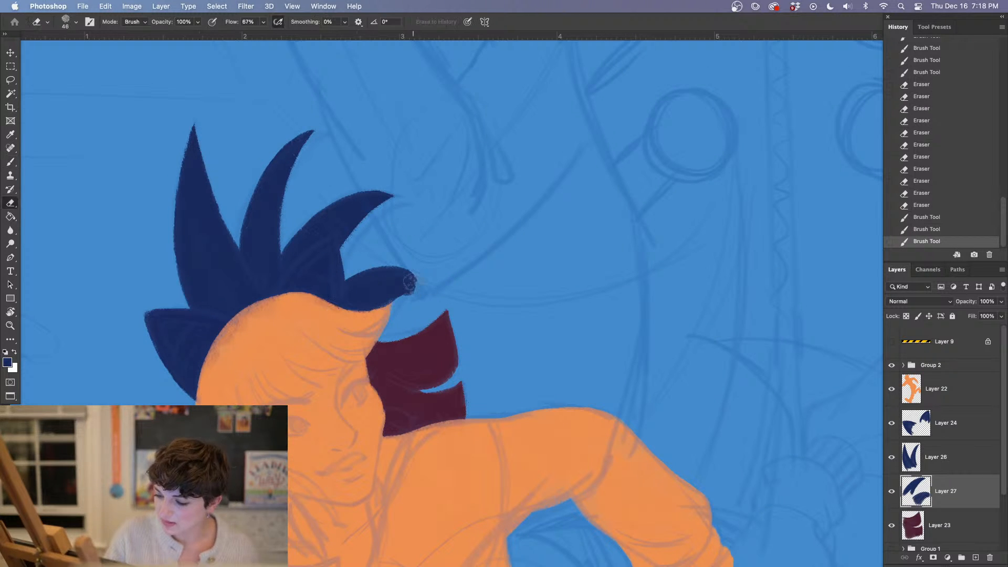
left_click_drag(424, 279, 399, 302)
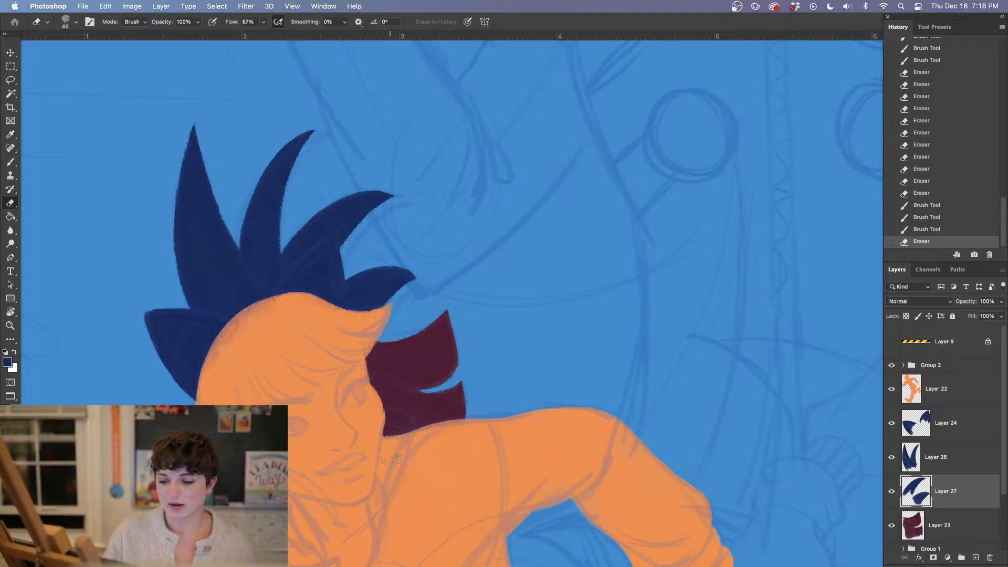
Widen the second spike along both sides with navy strokes on Layer 27 and fill in the base of the tall rear spike
key("b")
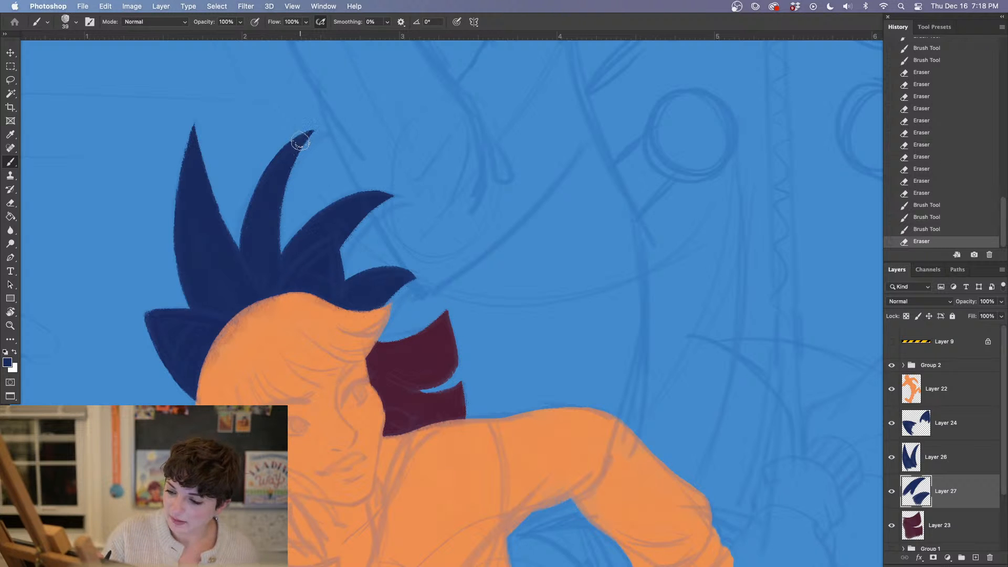
mouse_move(261, 186)
left_mouse_down()
mouse_move(247, 232)
mouse_move(255, 299)
left_mouse_up()
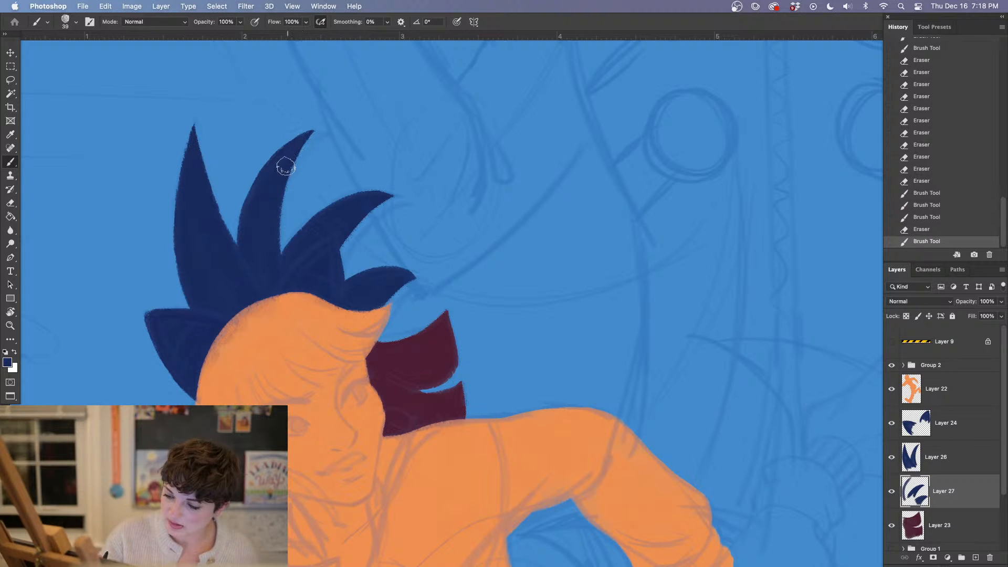
mouse_move(282, 158)
left_mouse_down()
mouse_move(276, 278)
mouse_move(272, 267)
left_mouse_up()
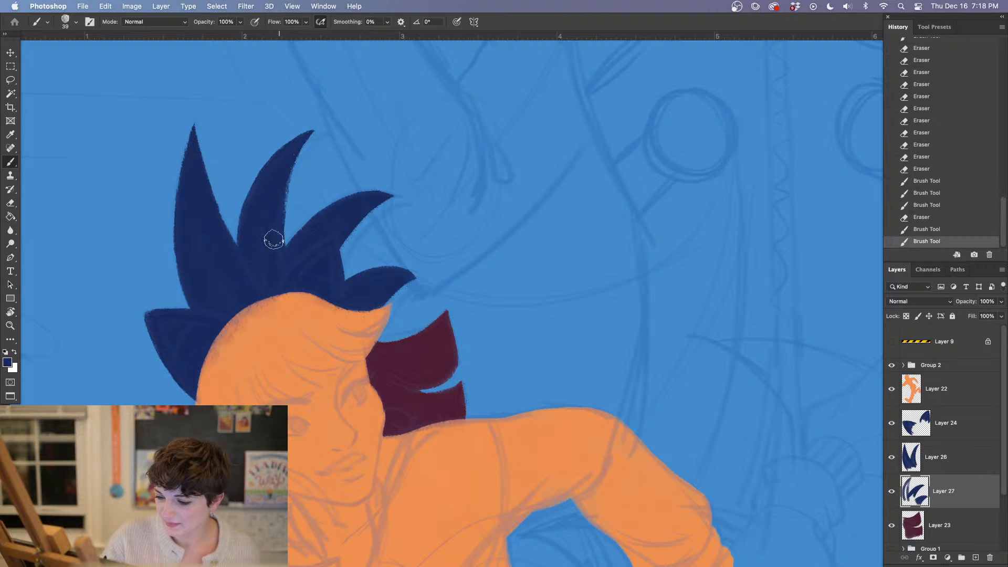
left_click_drag(274, 239, 275, 210)
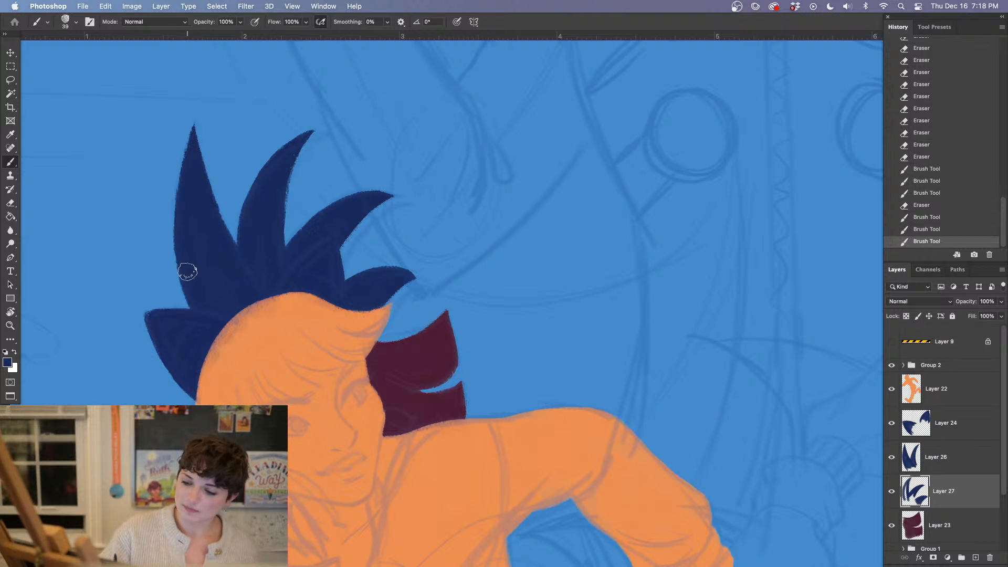
left_click_drag(200, 295, 215, 287)
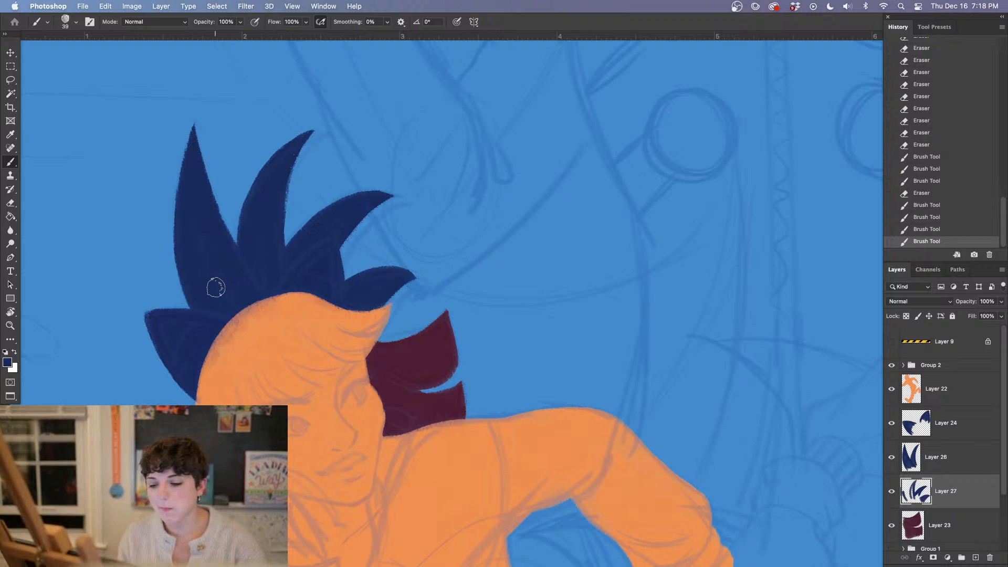
Examine the whole running figure, from the navy spikes down to the feet, against the background sketch
left_click_drag(566, 402, 524, 138)
left_click_drag(568, 421, 556, 383)
left_click_drag(769, 373, 465, 403)
left_click_drag(443, 307, 521, 373)
key("super+minus")
key("super+minus")
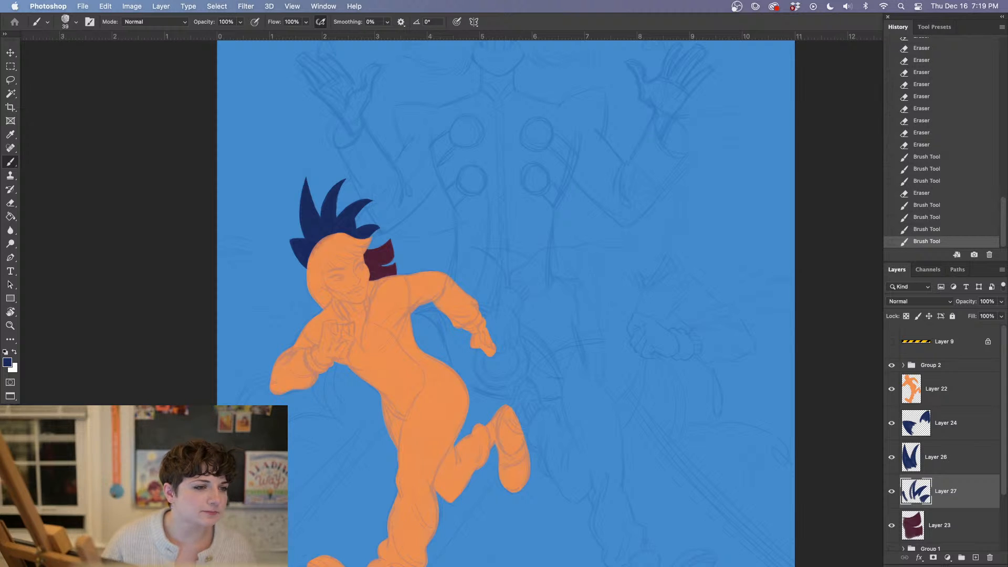
key("Tab")
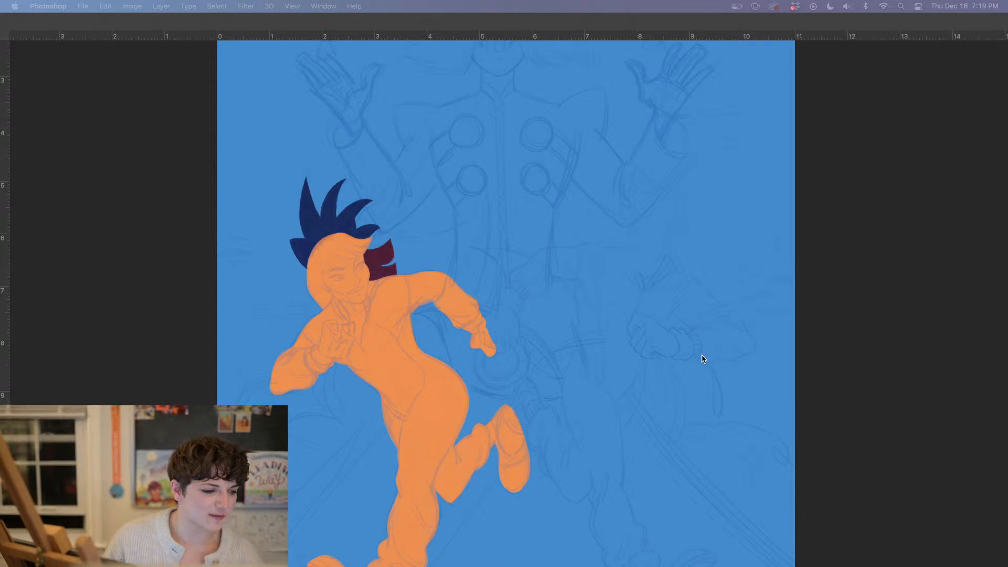
key("Tab")
scroll(727, 336, "down", 10)
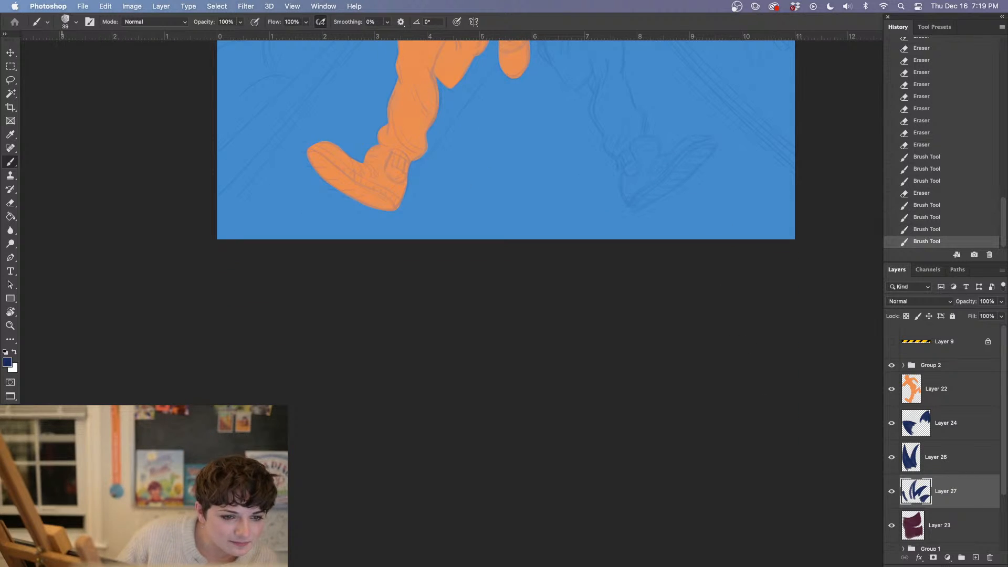
key("Tab")
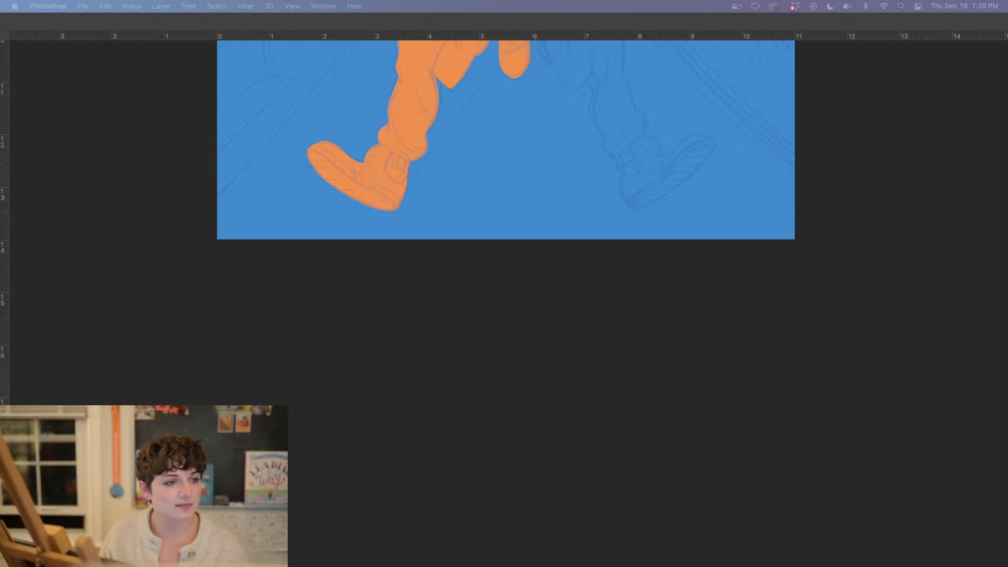
key("Tab")
scroll(487, 353, "up", 10)
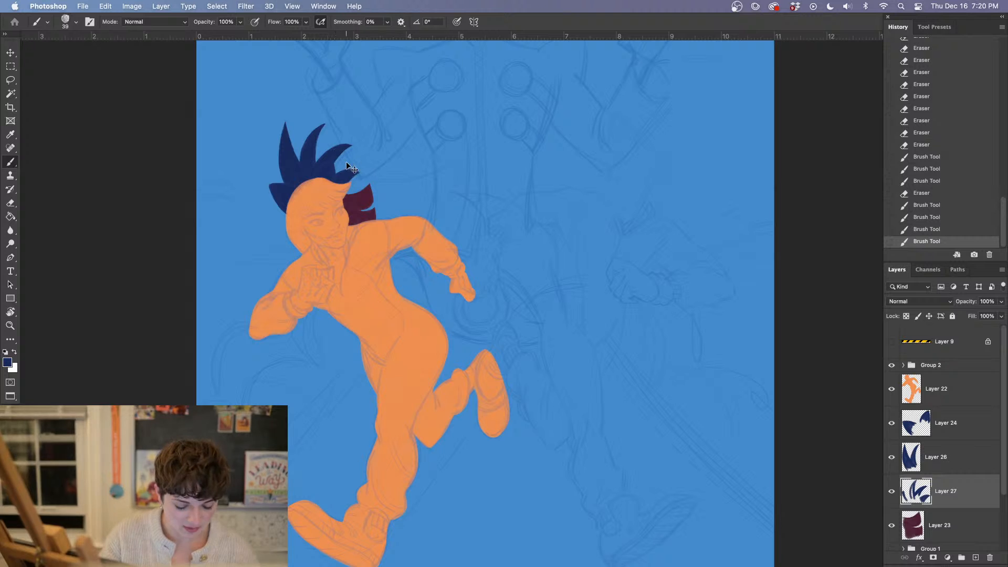
Merge Layer 26 down into the hair spikes of Layer 27 and add a new empty layer above the result
key("super+plus")
left_click_drag(268, 180, 386, 345)
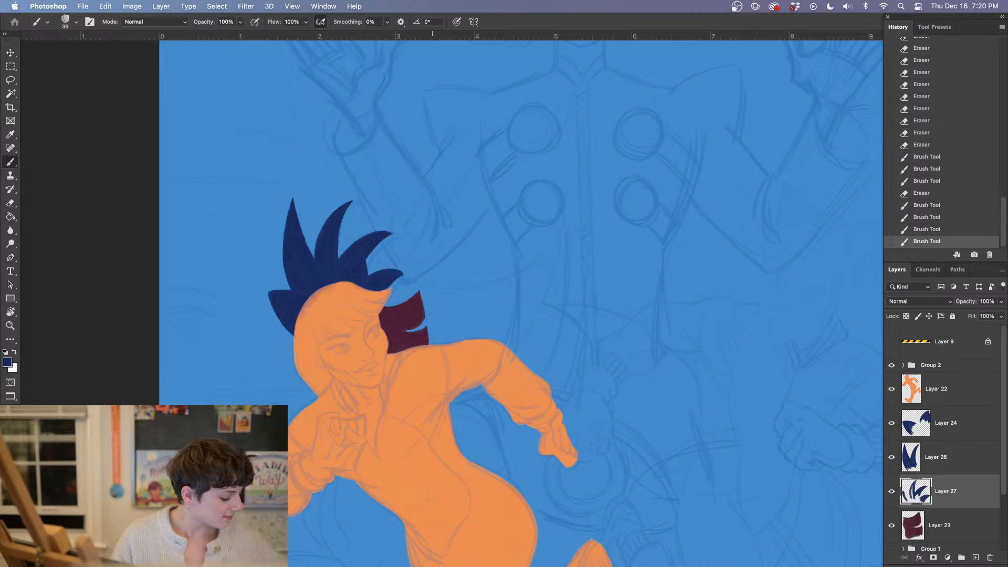
left_click(462, 476)
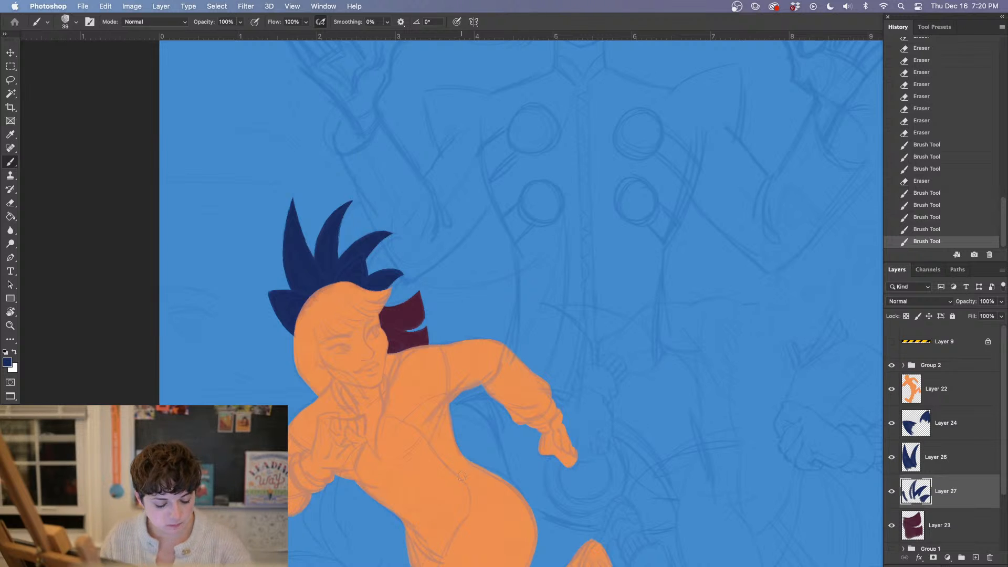
key("super+plus")
left_click_drag(582, 393, 647, 345)
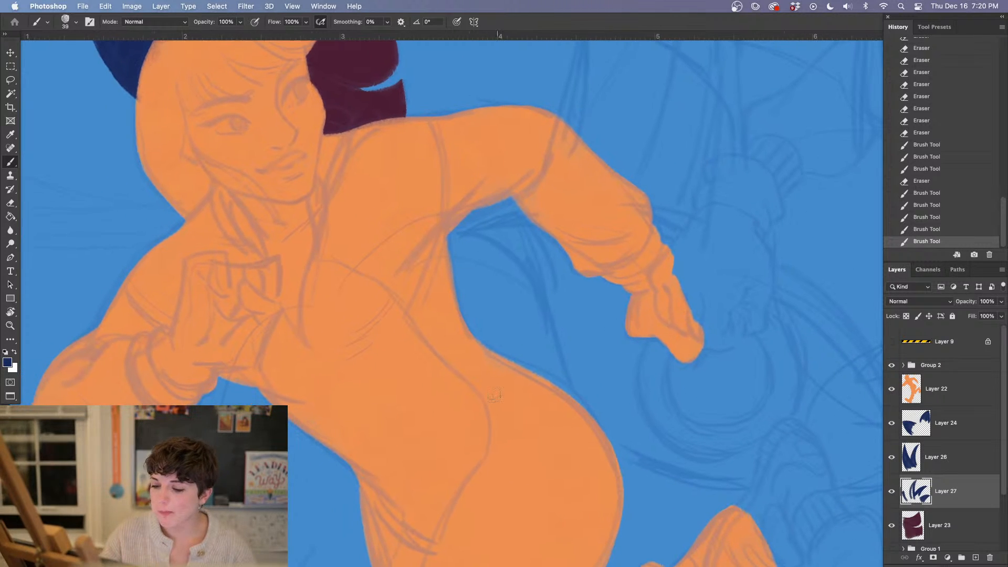
left_click_drag(346, 330, 408, 422)
key("i")
key("b")
scroll(486, 324, "down", 5)
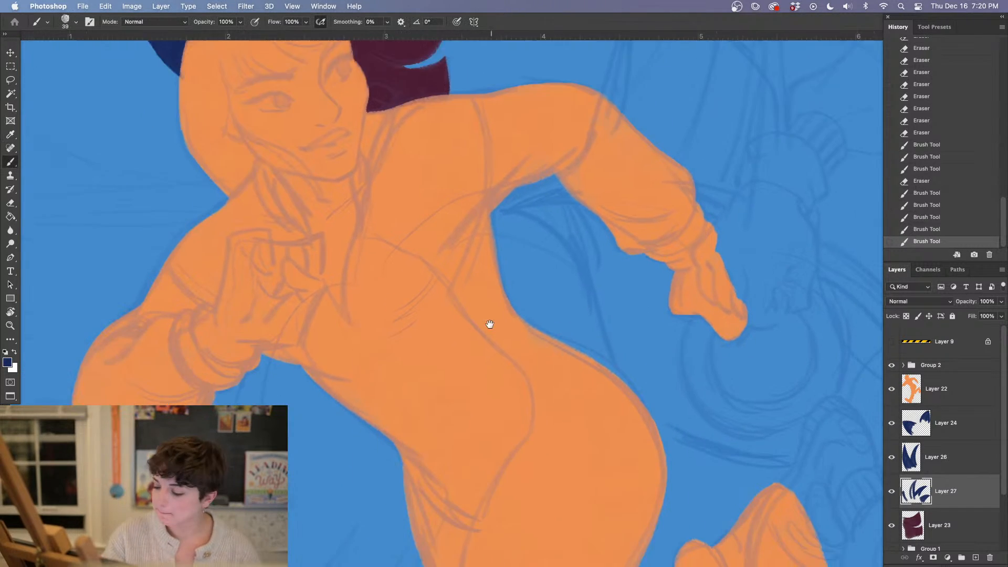
left_click(951, 462)
right_click(954, 463)
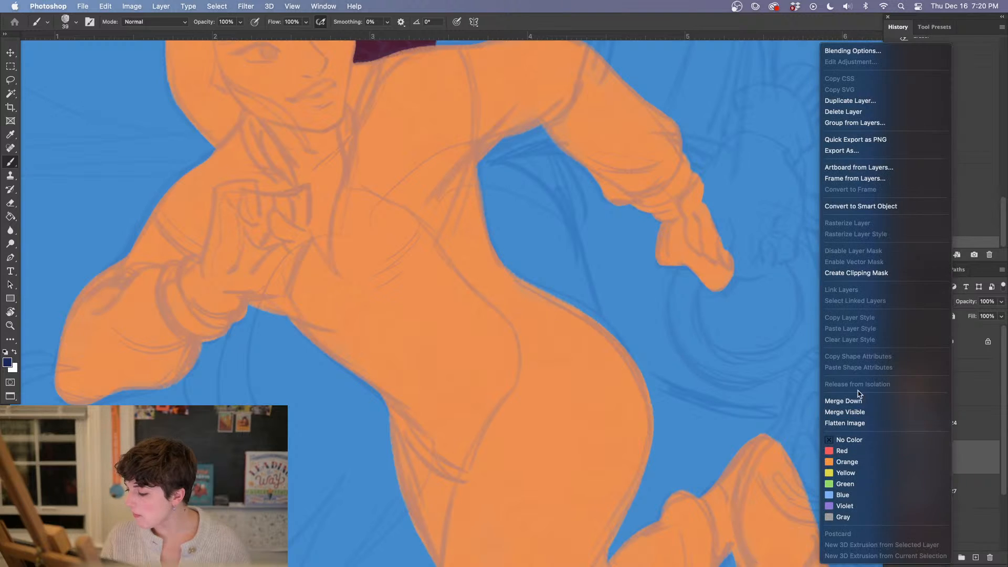
left_click(892, 401)
left_click(976, 558)
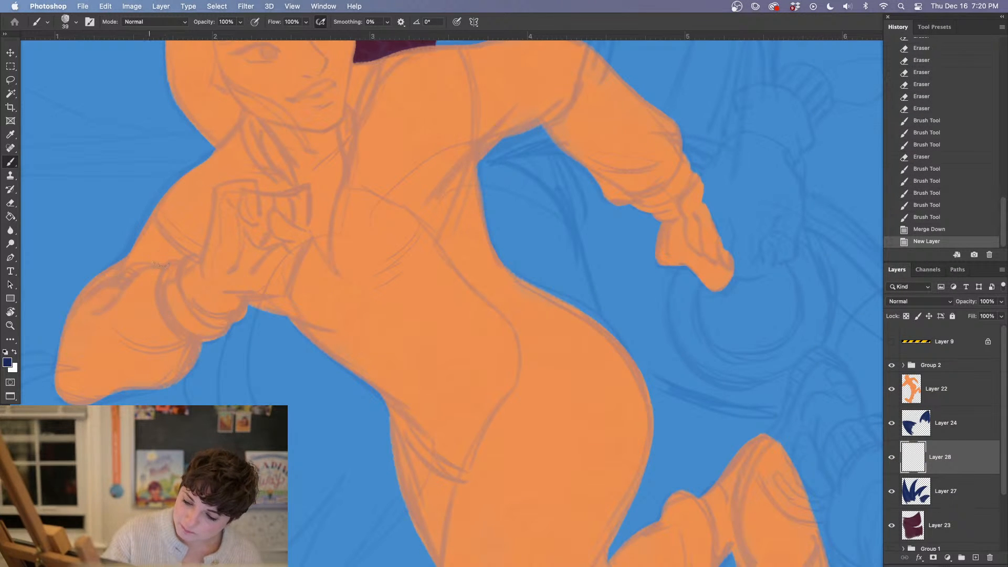
Paint the first navy strokes on the bent arm on Layer 28 and move the layer above the orange figure's Layer 22
left_click_drag(156, 321, 169, 340)
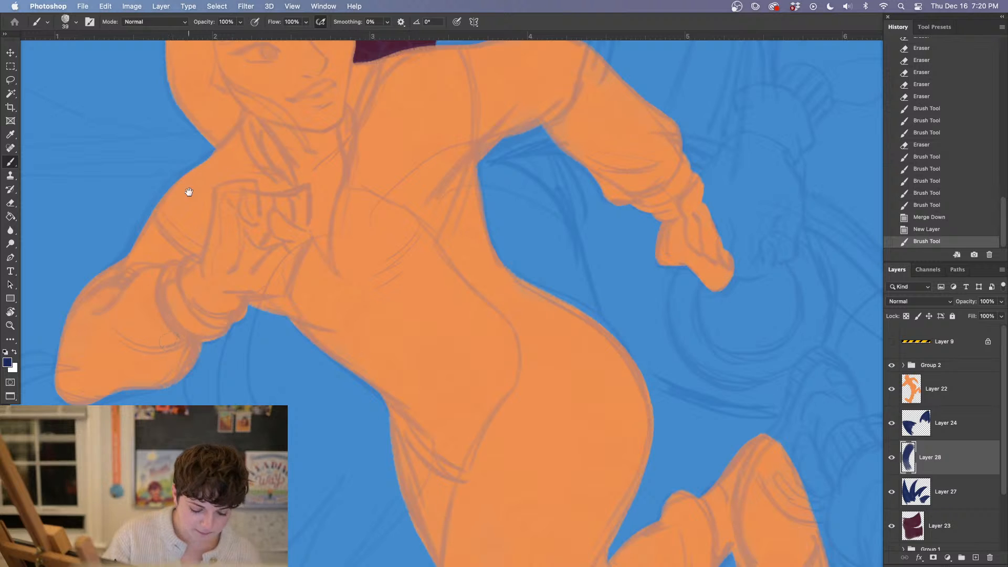
mouse_move(189, 192)
left_mouse_down()
mouse_move(242, 323)
mouse_move(210, 370)
left_mouse_up()
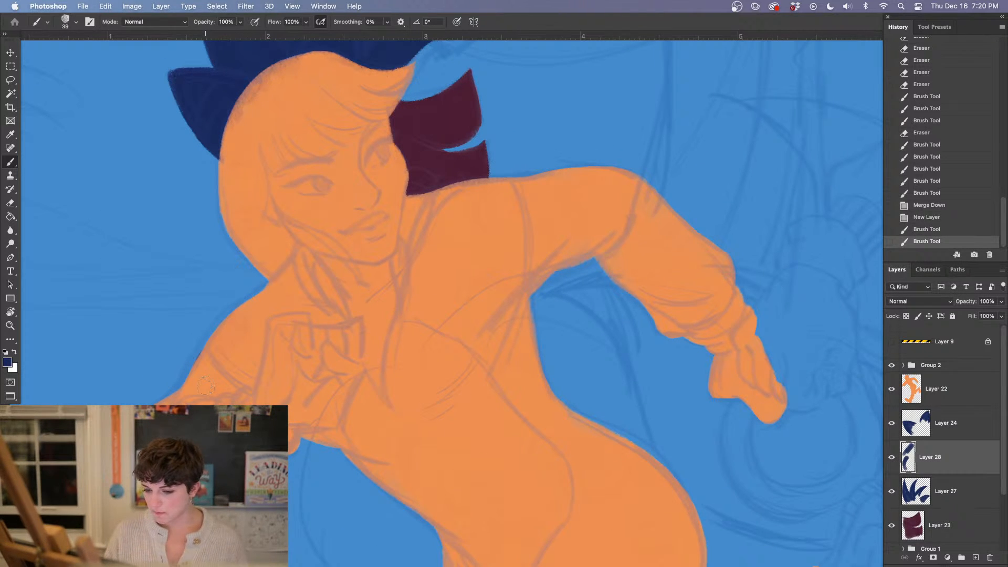
left_click_drag(202, 333, 190, 357)
left_click_drag(945, 452, 938, 374)
left_click_drag(581, 438, 497, 340)
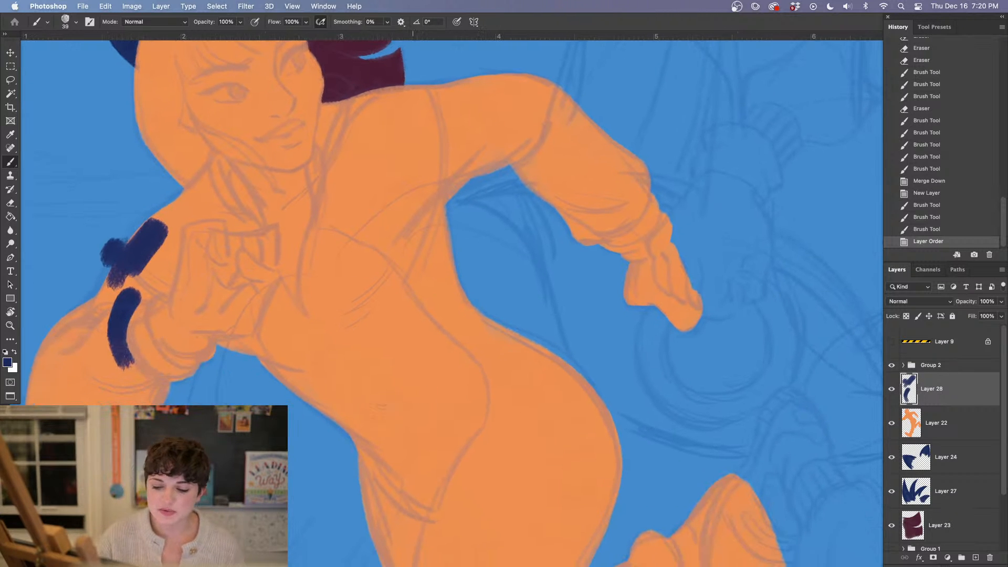
Clip Layer 28 to the orange figure on Layer 22 with a clipping mask
key("super+minus")
key("super+minus")
key("super+minus")
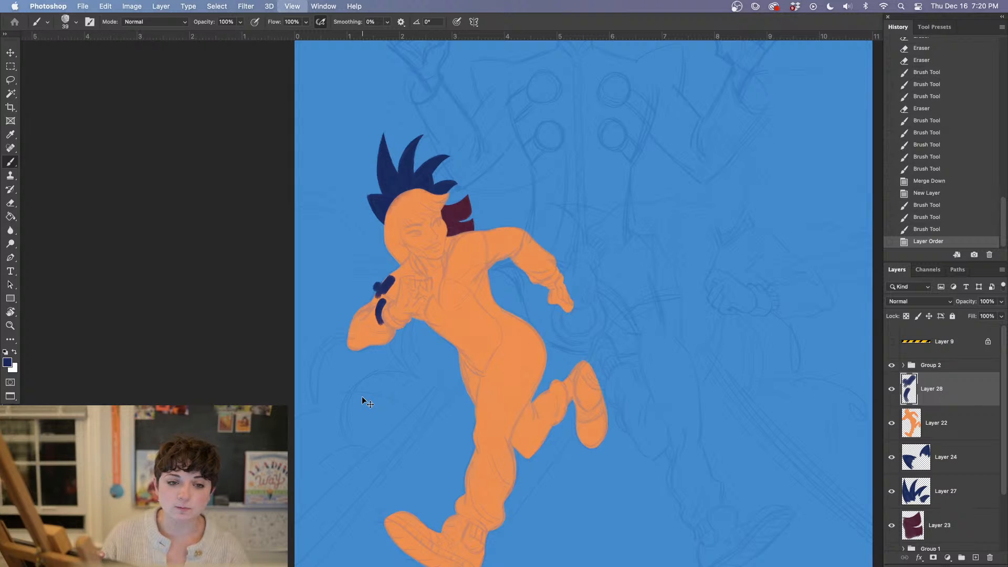
key("super+equal")
left_click_drag(541, 389, 549, 318)
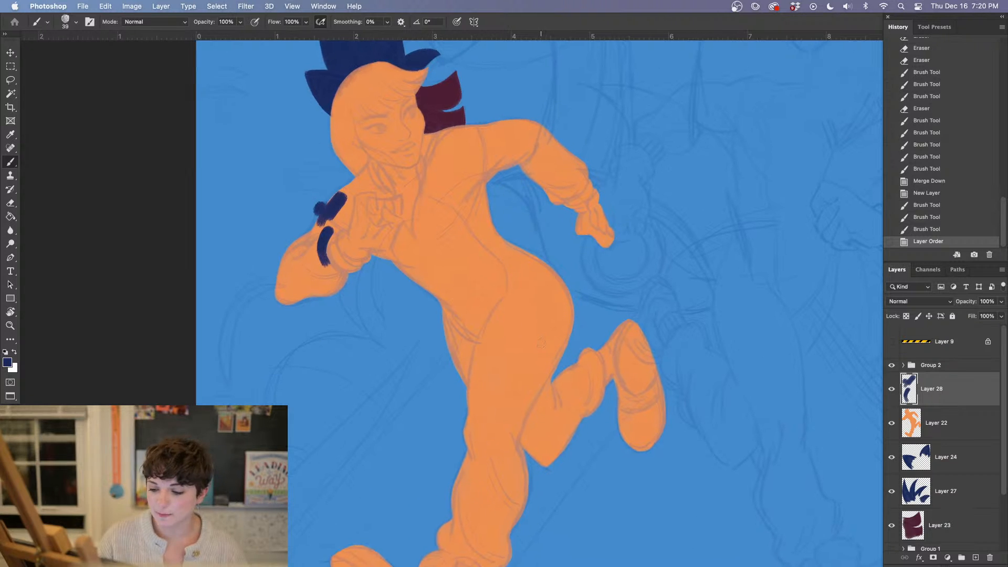
right_click(940, 392)
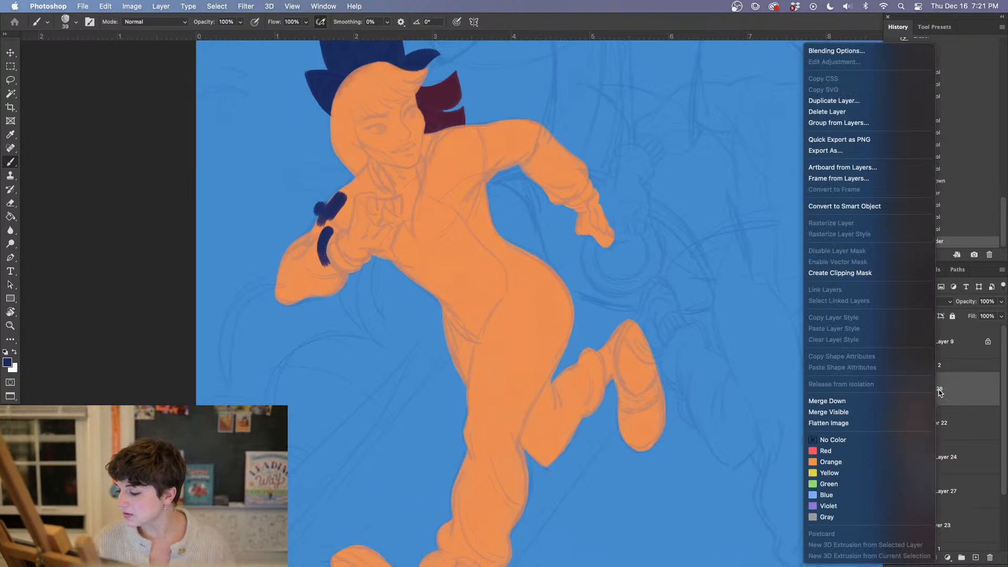
left_click(840, 273)
Set the brush size to 70 px and fill the bent arm's forearm sleeve with navy around the orange cuff
key("super+equal")
key("super+equal")
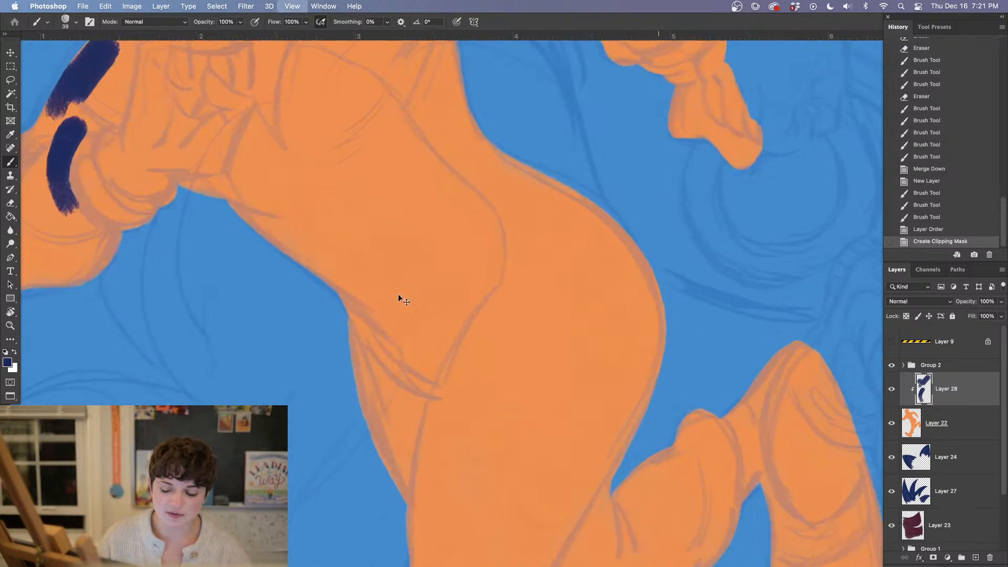
mouse_move(196, 206)
left_mouse_down()
mouse_move(443, 360)
mouse_move(551, 396)
left_mouse_up()
mouse_move(352, 270)
left_mouse_down()
mouse_move(311, 311)
mouse_move(317, 287)
mouse_move(309, 341)
mouse_move(354, 413)
mouse_move(329, 392)
mouse_move(373, 441)
mouse_move(364, 450)
mouse_move(331, 442)
mouse_move(310, 461)
left_mouse_up()
right_click(284, 190)
type("70")
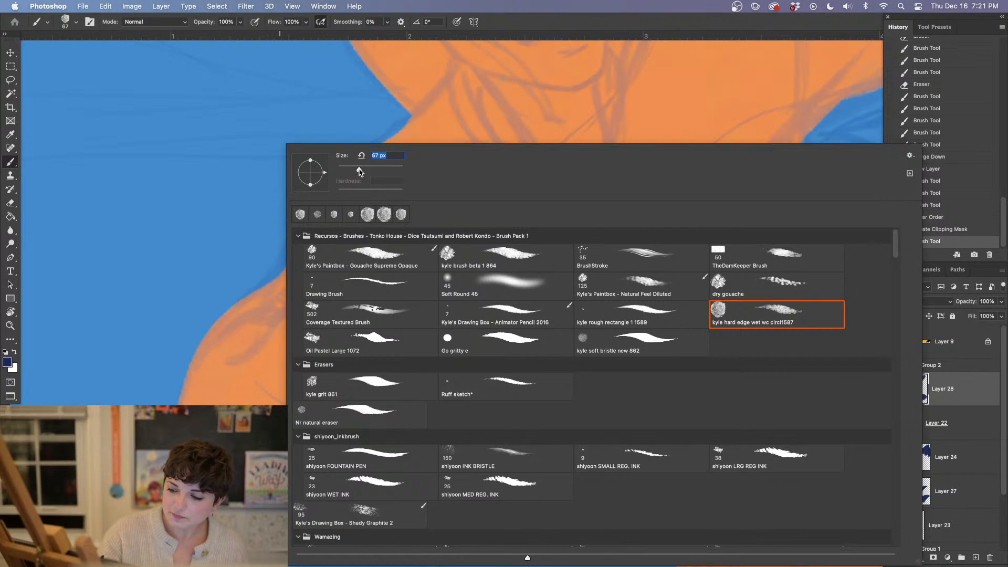
key("Return")
left_click_drag(238, 320, 194, 399)
mouse_move(303, 462)
left_mouse_down()
mouse_move(312, 426)
mouse_move(281, 365)
left_mouse_up()
mouse_move(320, 284)
left_mouse_down()
mouse_move(310, 258)
mouse_move(231, 341)
left_mouse_up()
mouse_move(246, 384)
left_mouse_down()
mouse_move(255, 334)
mouse_move(275, 322)
mouse_move(307, 455)
mouse_move(293, 372)
mouse_move(339, 443)
left_mouse_up()
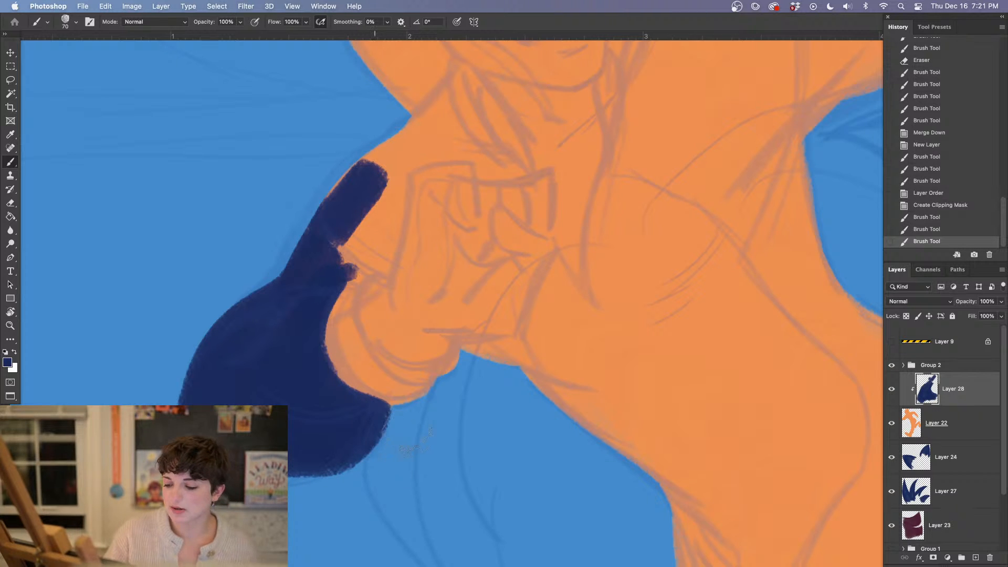
left_click_drag(389, 408, 400, 403)
Clean the navy sleeve's edge around the orange cuff with the Eraser and fill its gaps with a 36 px brush
key("e")
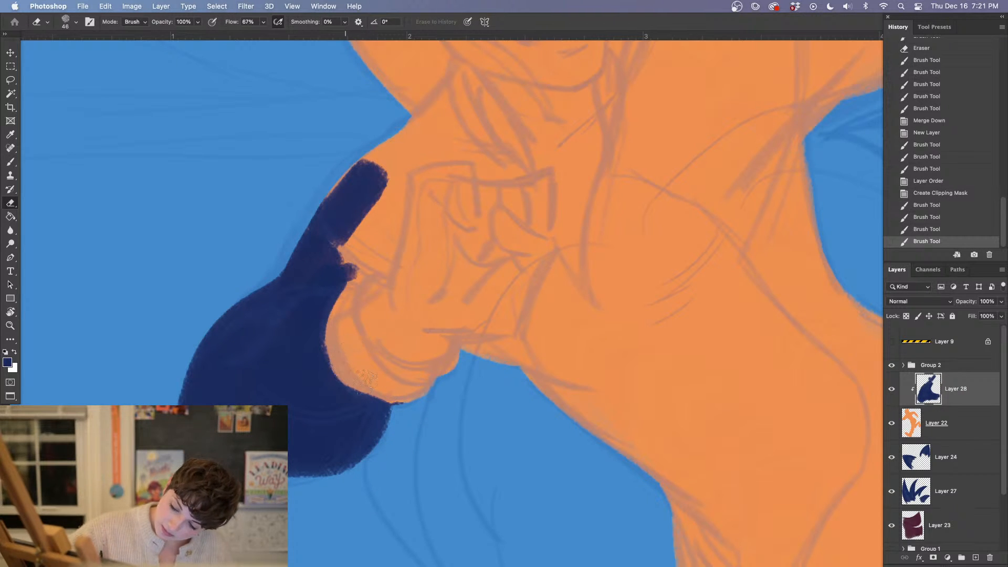
mouse_move(362, 374)
left_mouse_down()
mouse_move(413, 379)
mouse_move(344, 329)
mouse_move(350, 356)
mouse_move(347, 326)
left_mouse_up()
key("b")
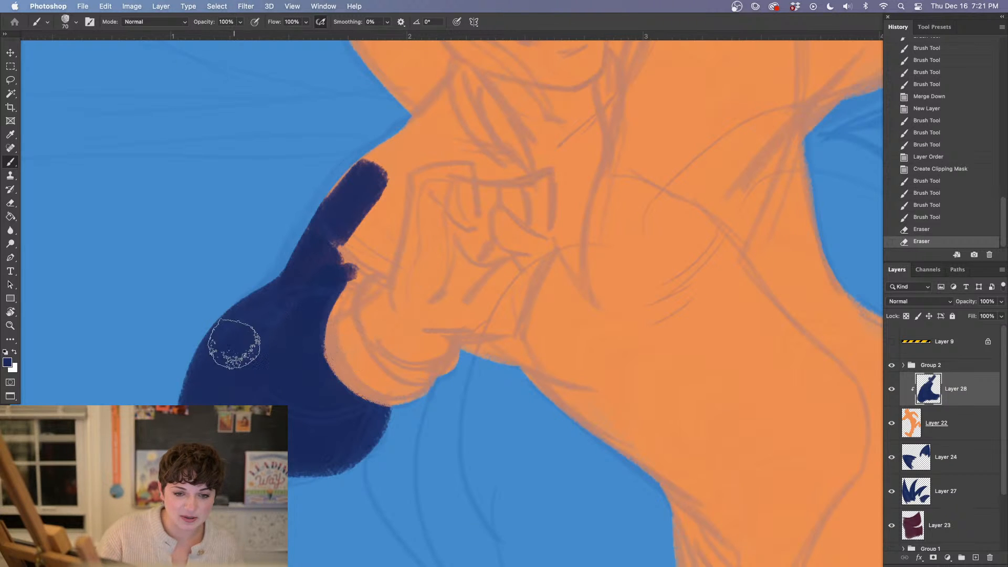
right_click(228, 200)
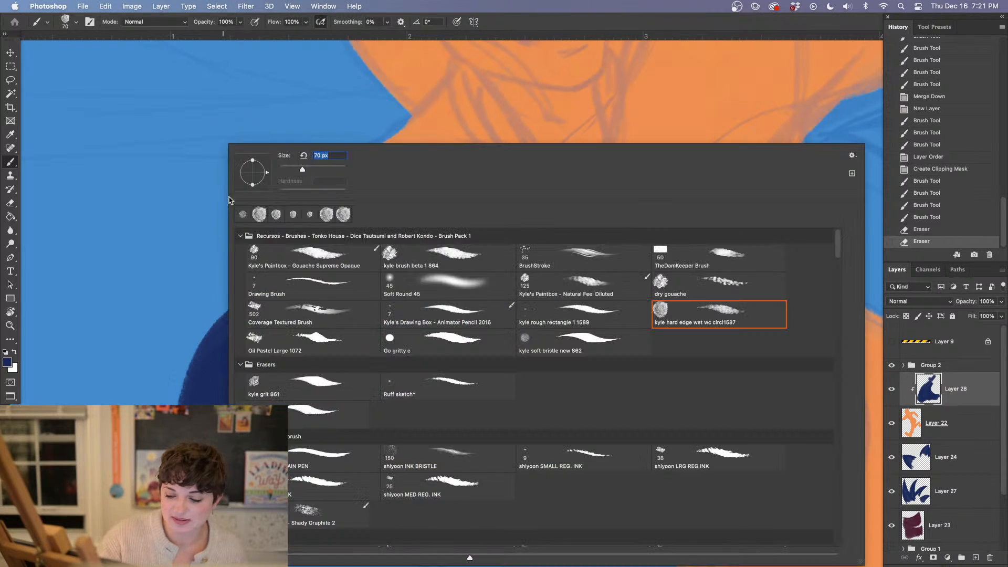
left_click(214, 399)
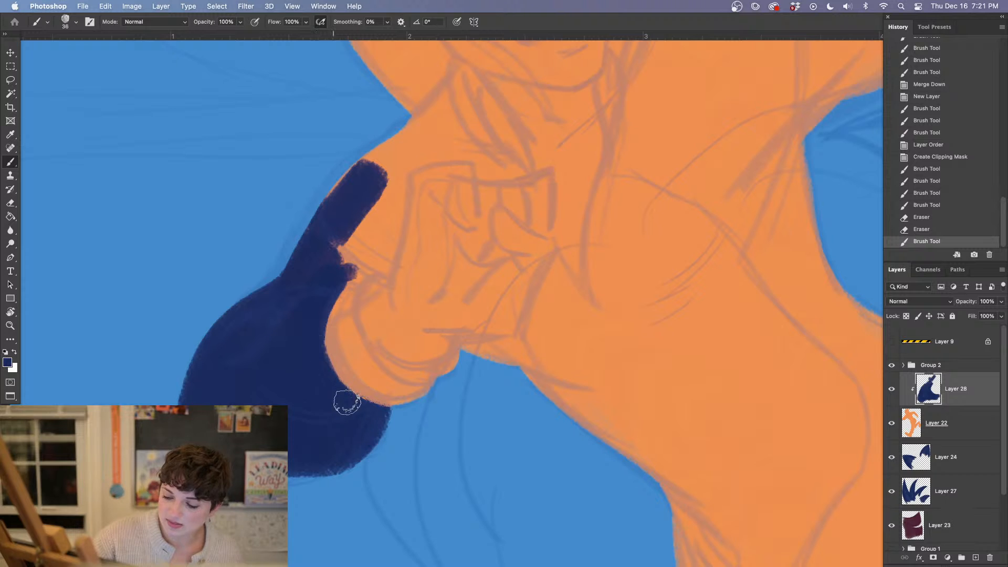
mouse_move(365, 419)
left_mouse_down()
mouse_move(384, 400)
mouse_move(370, 417)
left_mouse_up()
left_click_drag(370, 417, 376, 418)
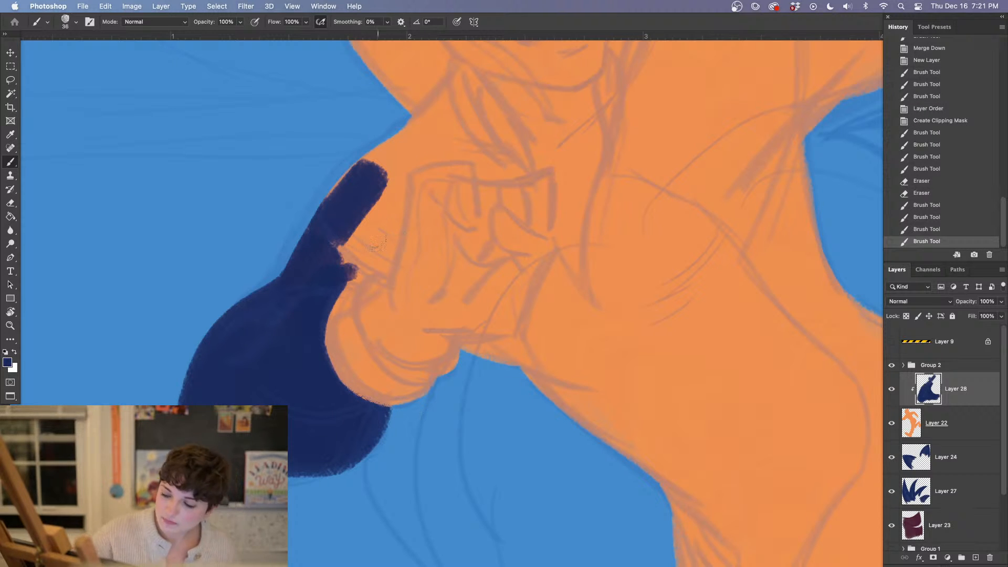
key("e")
left_click_drag(349, 296, 334, 367)
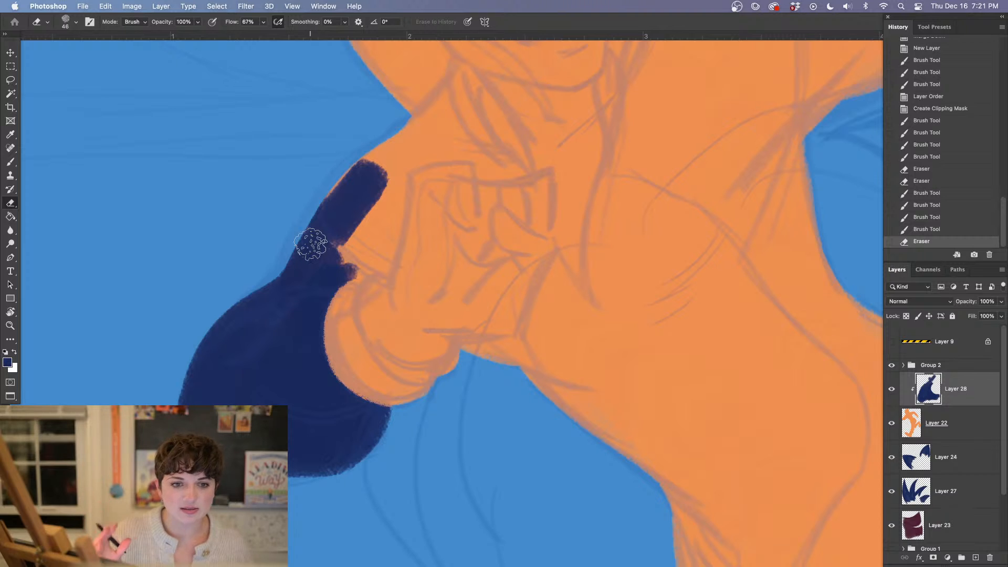
Extend the navy sleeve up the bent arm to the shoulder and neck, following the outline of the raised hand
key("b")
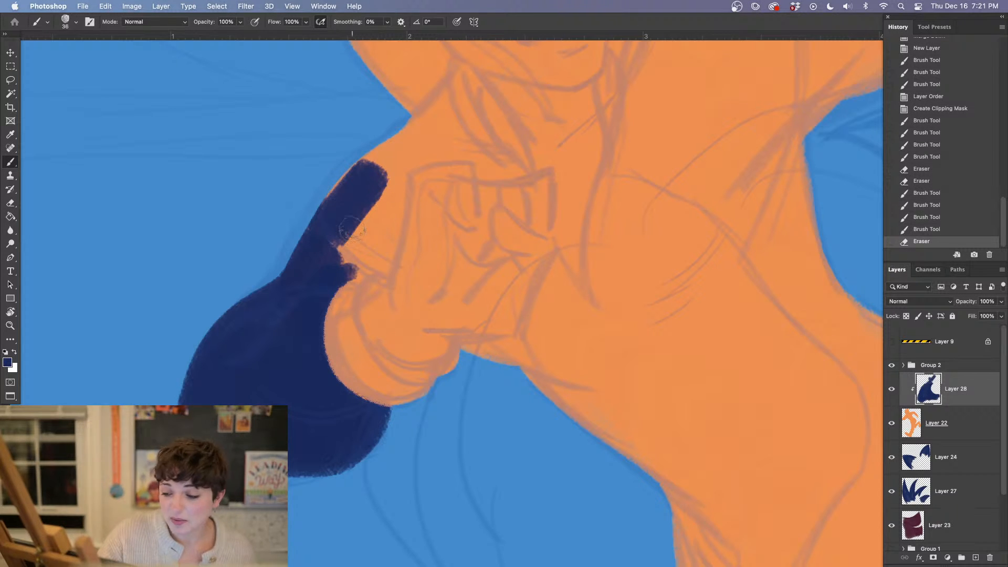
mouse_move(351, 229)
left_mouse_down()
mouse_move(336, 245)
mouse_move(322, 209)
mouse_move(392, 204)
mouse_move(395, 177)
mouse_move(379, 258)
mouse_move(381, 248)
mouse_move(361, 262)
mouse_move(353, 245)
mouse_move(344, 254)
mouse_move(378, 163)
mouse_move(398, 145)
mouse_move(413, 157)
mouse_move(393, 171)
mouse_move(448, 144)
mouse_move(412, 126)
left_mouse_up()
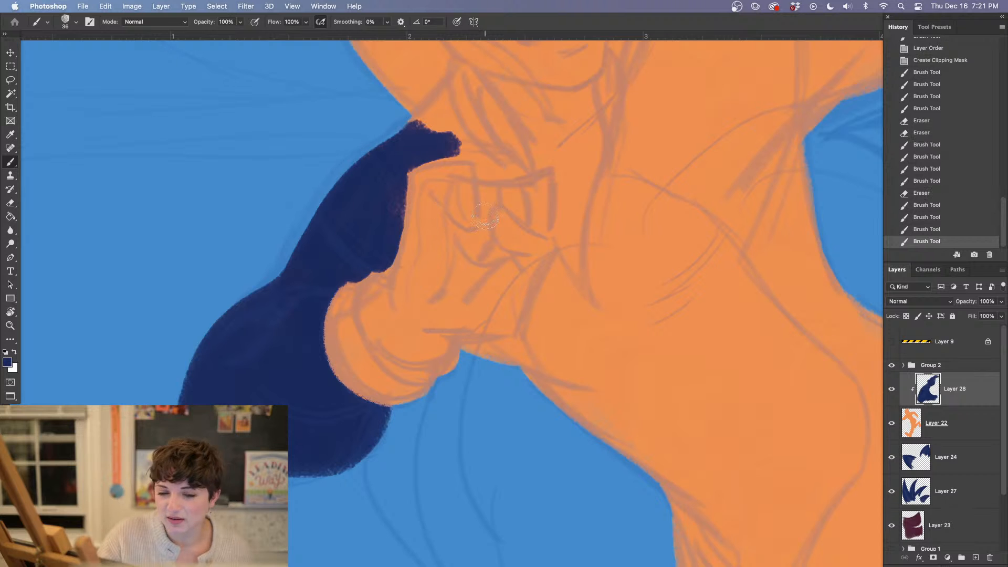
left_click_drag(494, 281, 446, 288)
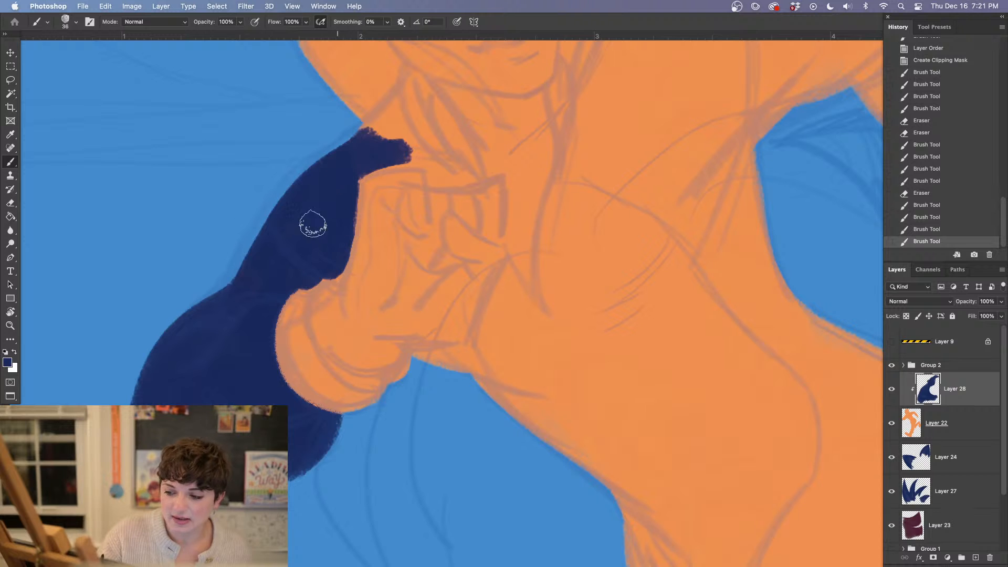
left_click_drag(289, 255, 342, 172)
Paint a navy strip between the raised hand and the chest and trim its upper end to a point with the Eraser
left_click_drag(440, 290, 375, 309)
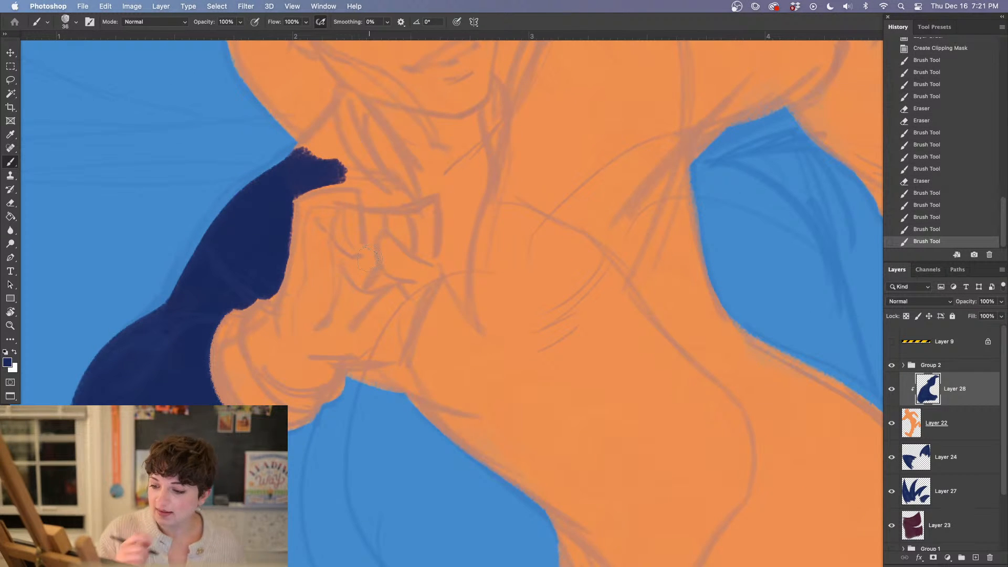
scroll(410, 310, "right", 5)
scroll(410, 310, "down", 2)
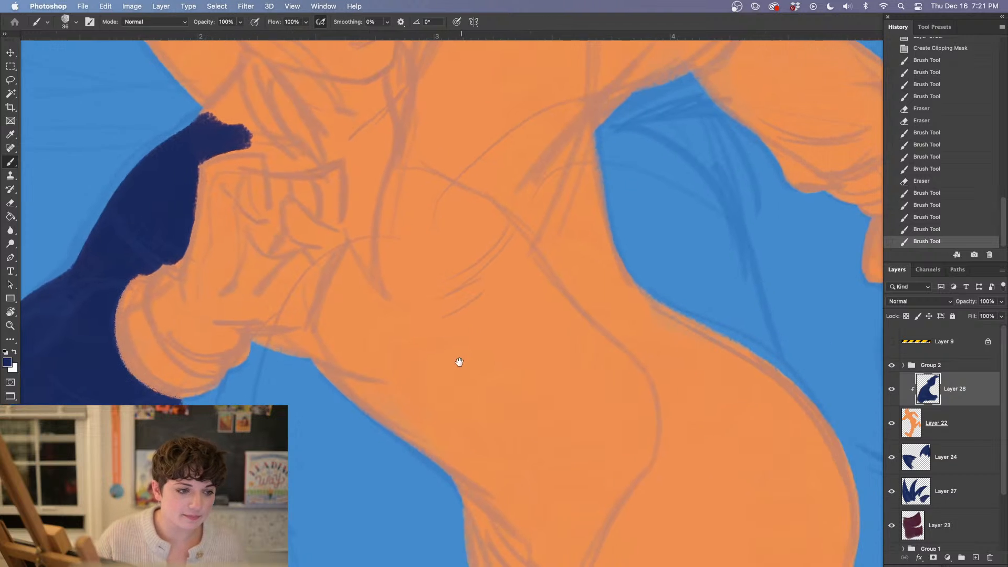
scroll(463, 320, "right", 3)
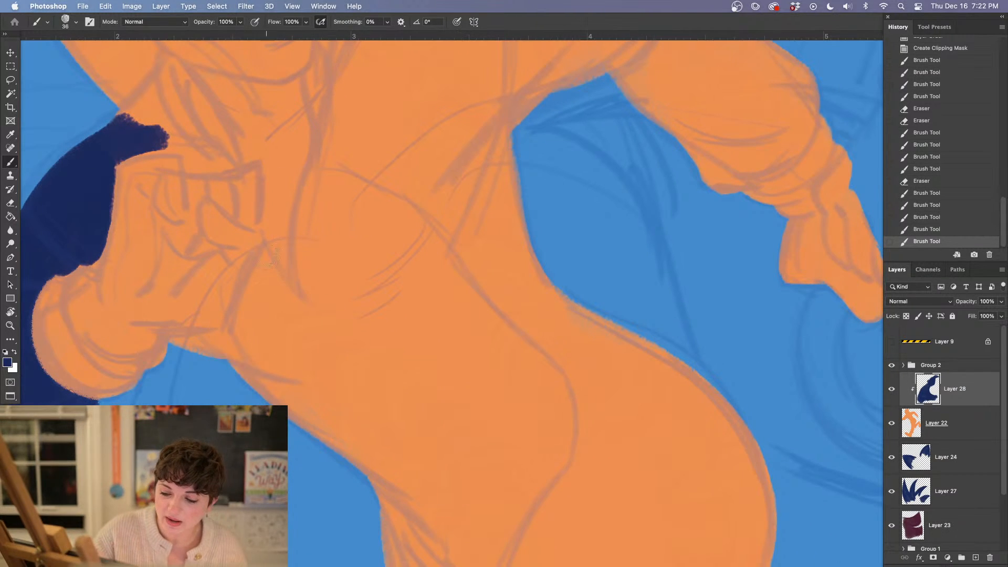
mouse_move(281, 249)
left_mouse_down()
mouse_move(265, 289)
mouse_move(290, 241)
mouse_move(241, 346)
left_mouse_up()
key("e")
left_click_drag(295, 228, 278, 279)
left_click_drag(273, 220, 310, 270)
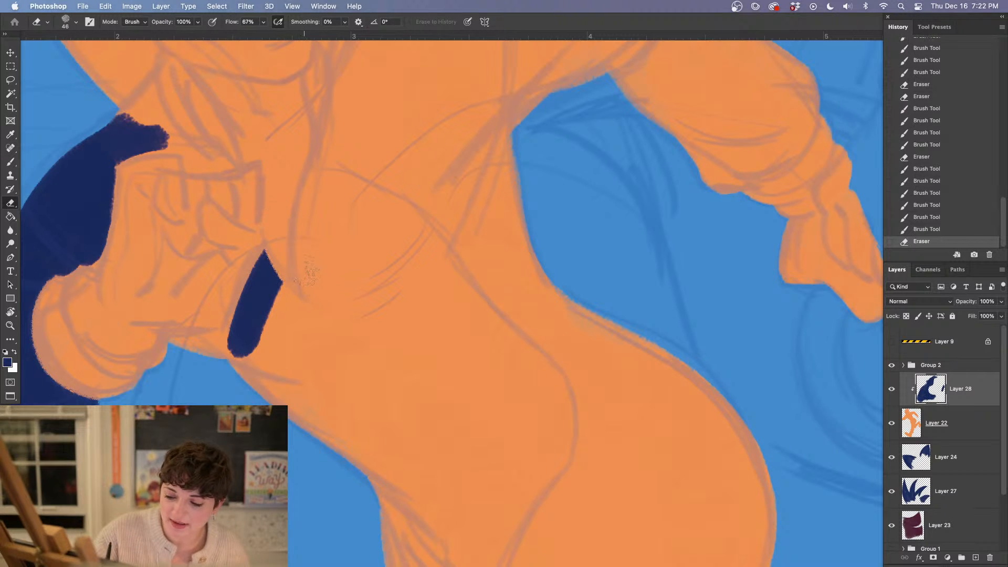
Extend the navy strip beneath the wrist and sharpen its end beside the cuff with a 15 px brush
key("b")
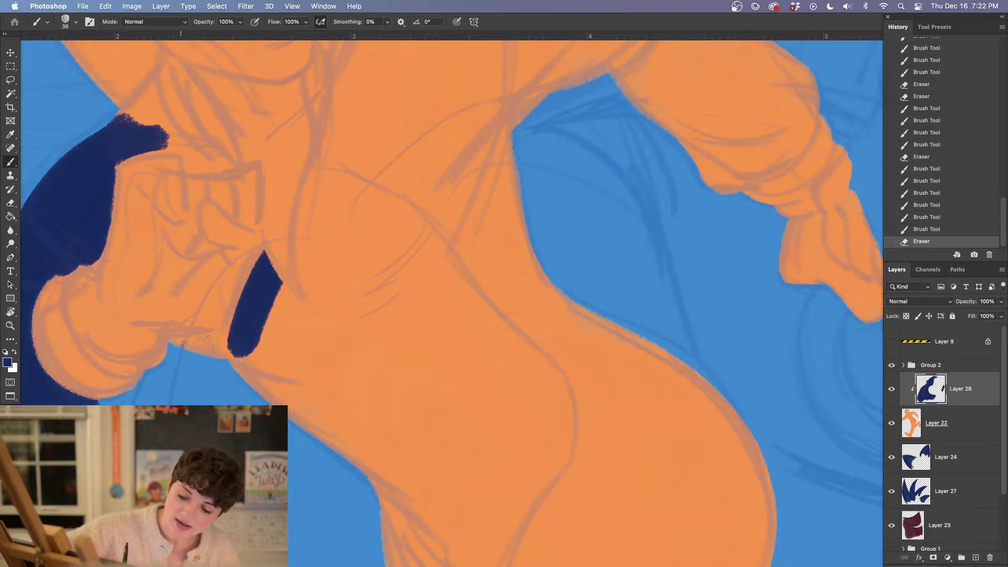
mouse_move(207, 342)
left_mouse_down()
mouse_move(174, 344)
mouse_move(242, 350)
mouse_move(200, 333)
mouse_move(176, 342)
left_mouse_up()
key("e")
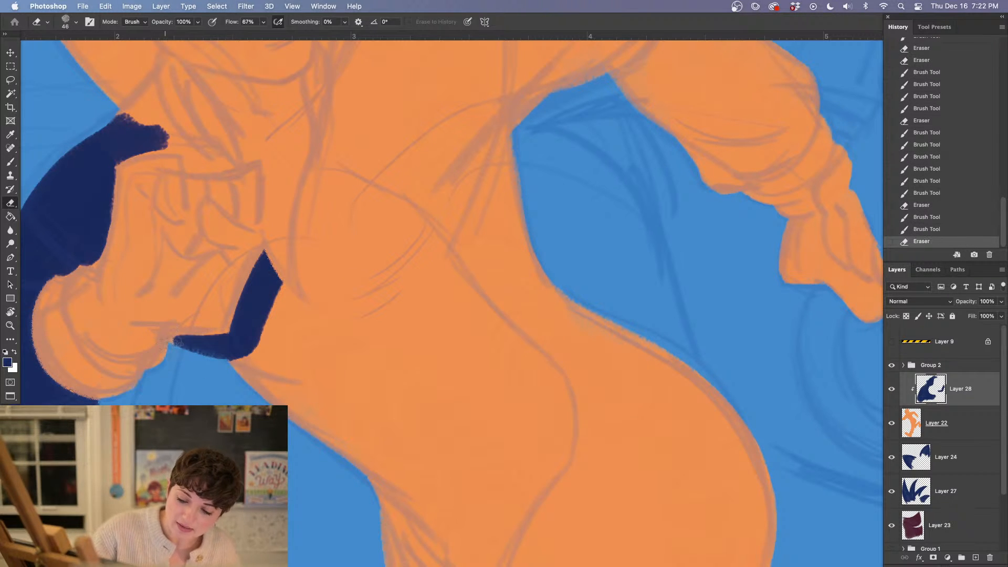
key("b")
right_click(204, 346)
left_click_drag(287, 168, 273, 170)
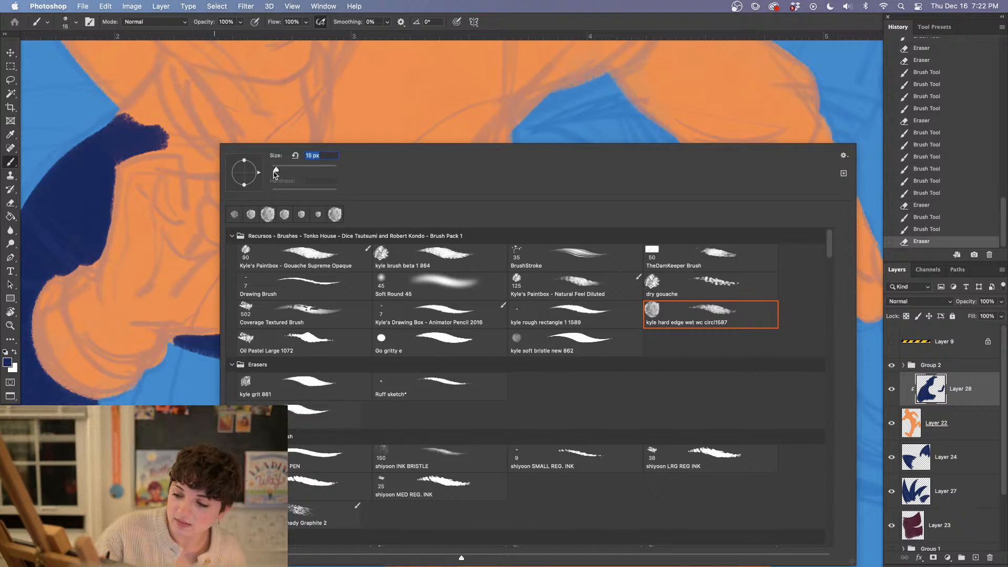
left_click(175, 342)
left_click_drag(171, 340, 192, 351)
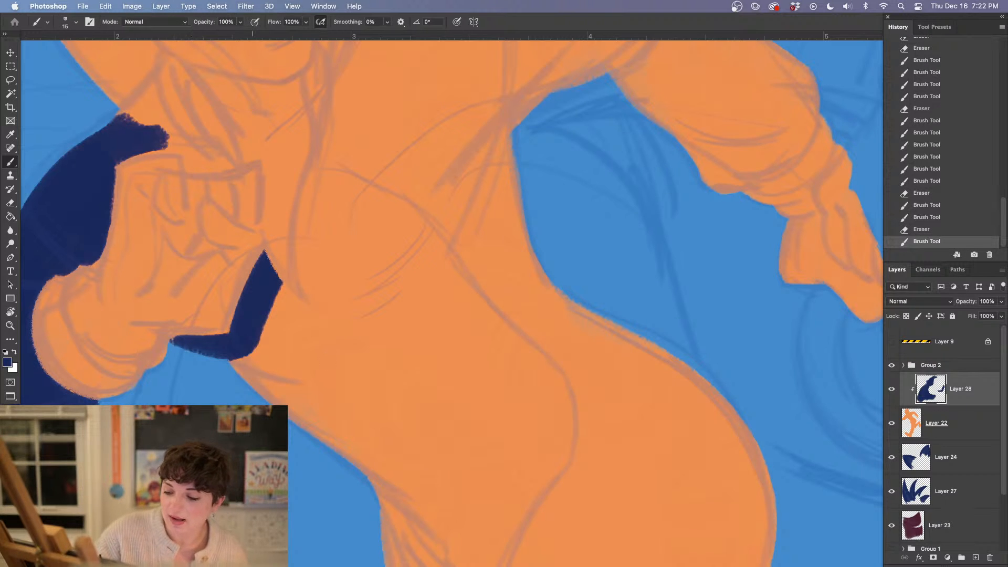
Paint the jacket's inner front edge in navy from the strip up the chest, widening it with a 47 px brush
mouse_move(274, 281)
left_mouse_down()
mouse_move(322, 321)
mouse_move(299, 277)
mouse_move(295, 230)
mouse_move(320, 148)
mouse_move(301, 267)
mouse_move(302, 231)
left_mouse_up()
right_click(305, 238)
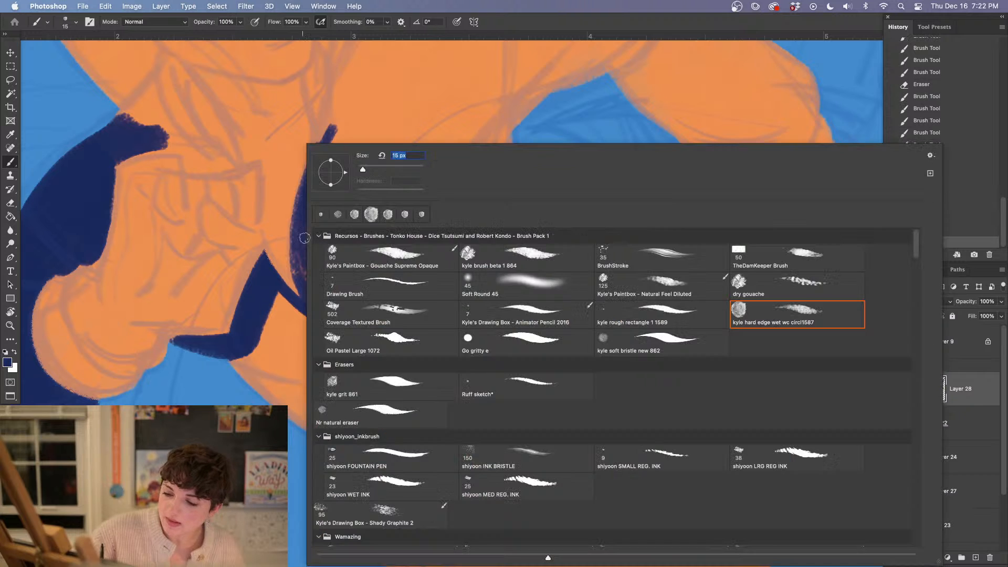
left_click(374, 167)
left_click(372, 108)
mouse_move(343, 135)
left_mouse_down()
mouse_move(308, 241)
mouse_move(322, 293)
mouse_move(308, 227)
mouse_move(320, 284)
left_mouse_up()
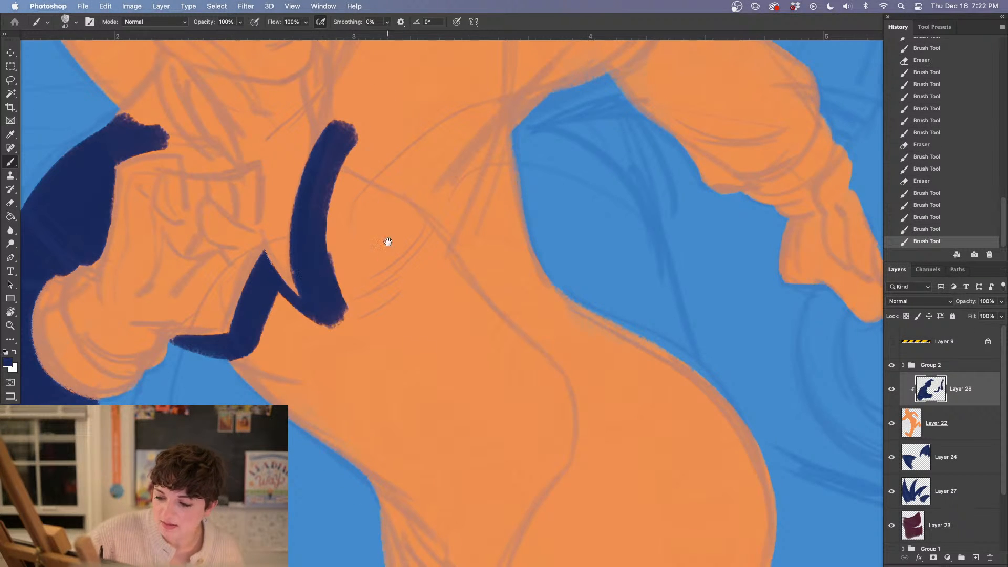
Continue the navy chest band up along the neck to the maroon shape and trim its edges with the Eraser
left_click_drag(387, 243, 371, 353)
mouse_move(306, 202)
left_mouse_down()
mouse_move(314, 239)
mouse_move(321, 305)
left_mouse_up()
mouse_move(315, 147)
left_mouse_down()
mouse_move(326, 97)
mouse_move(322, 146)
mouse_move(281, 116)
mouse_move(282, 176)
left_mouse_up()
key("e")
left_click_drag(402, 308, 394, 405)
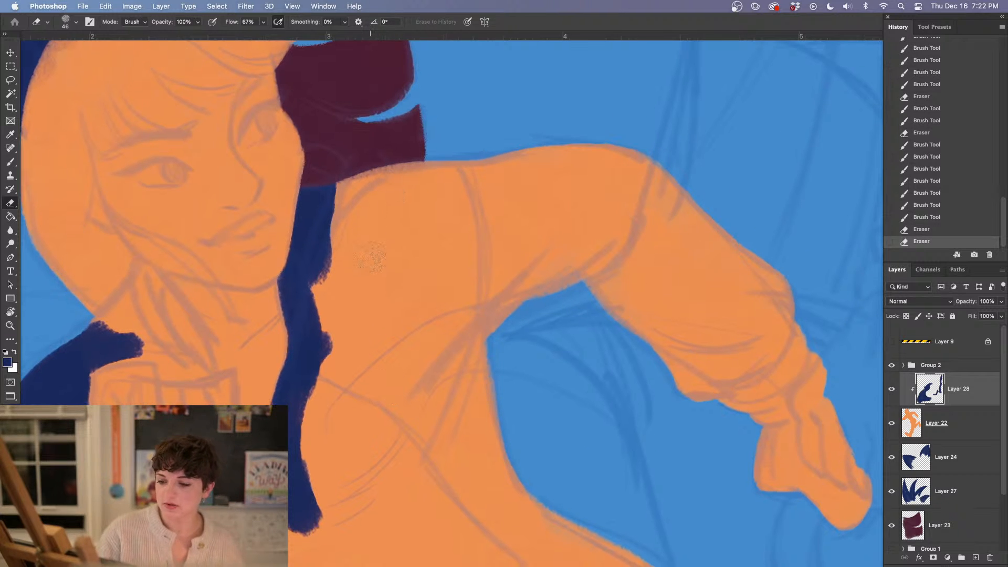
Outline the jacket in navy over the shoulder, around the outstretched sleeve and its cuff, and down the back to the waist
key("b")
mouse_move(336, 179)
left_mouse_down()
mouse_move(340, 202)
mouse_move(392, 161)
mouse_move(386, 193)
mouse_move(481, 168)
mouse_move(631, 160)
mouse_move(661, 188)
mouse_move(540, 157)
mouse_move(639, 175)
mouse_move(695, 207)
mouse_move(768, 276)
mouse_move(769, 312)
left_mouse_up()
left_click_drag(714, 357, 571, 307)
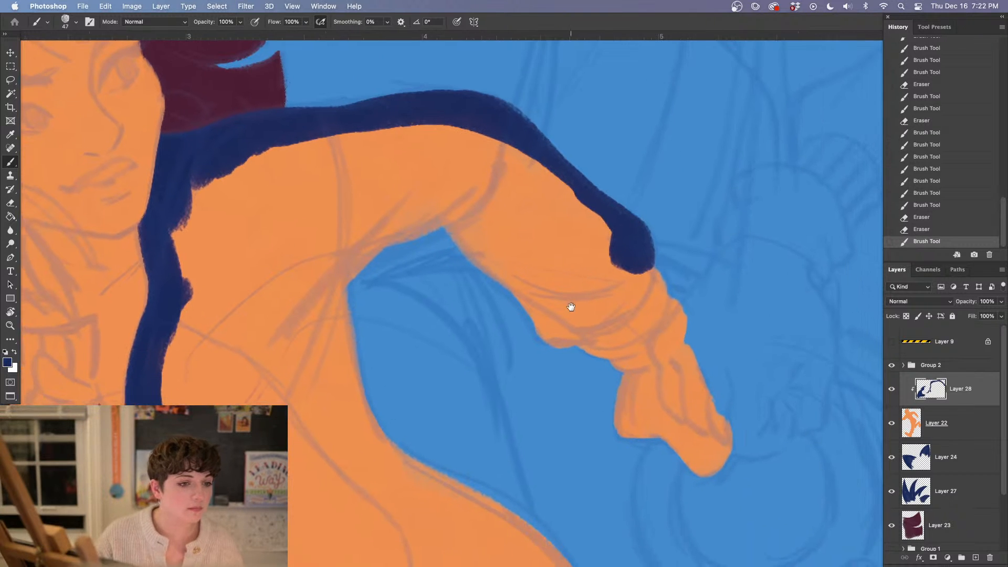
left_click_drag(699, 389, 590, 344)
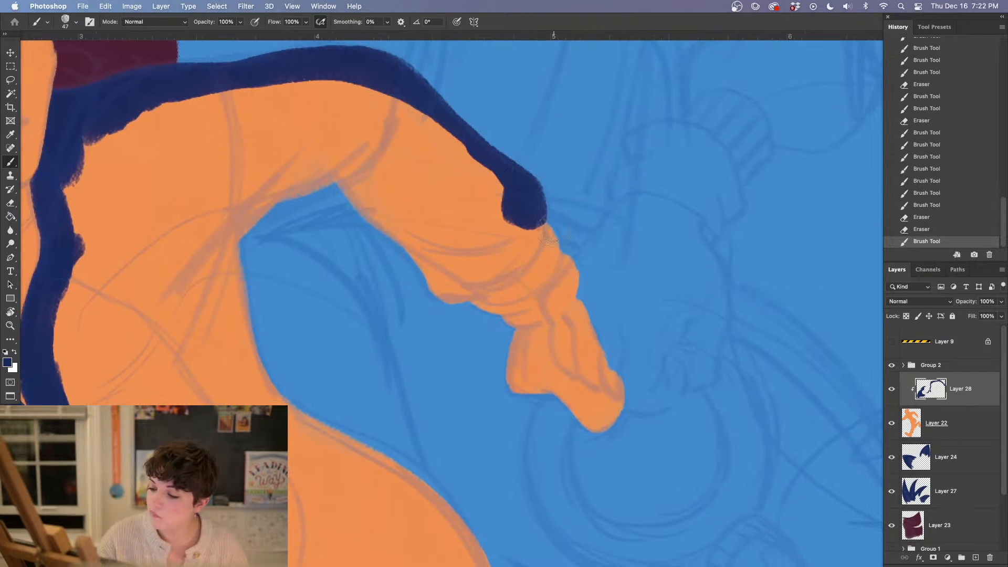
mouse_move(442, 288)
left_mouse_down()
mouse_move(507, 260)
mouse_move(527, 231)
left_mouse_up()
mouse_move(462, 260)
left_mouse_down()
mouse_move(414, 260)
mouse_move(354, 194)
mouse_move(315, 181)
mouse_move(241, 225)
mouse_move(239, 273)
mouse_move(265, 383)
mouse_move(400, 477)
left_mouse_up()
Continue the navy outline around the hip and down the front of the torso to the thigh
key("super+minus")
key("super+minus")
key("super+minus")
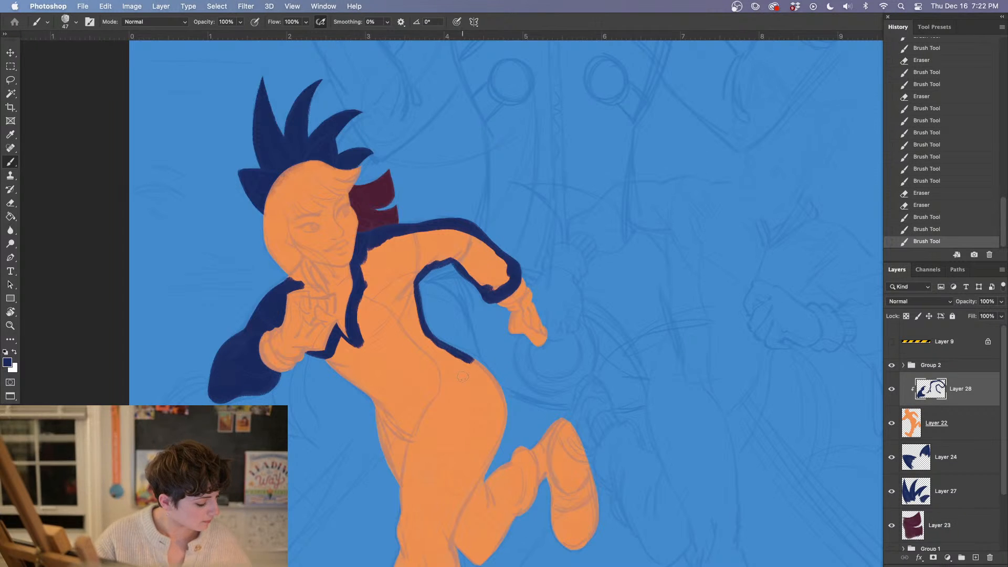
mouse_move(469, 361)
left_mouse_down()
mouse_move(499, 395)
mouse_move(502, 420)
mouse_move(496, 379)
left_mouse_up()
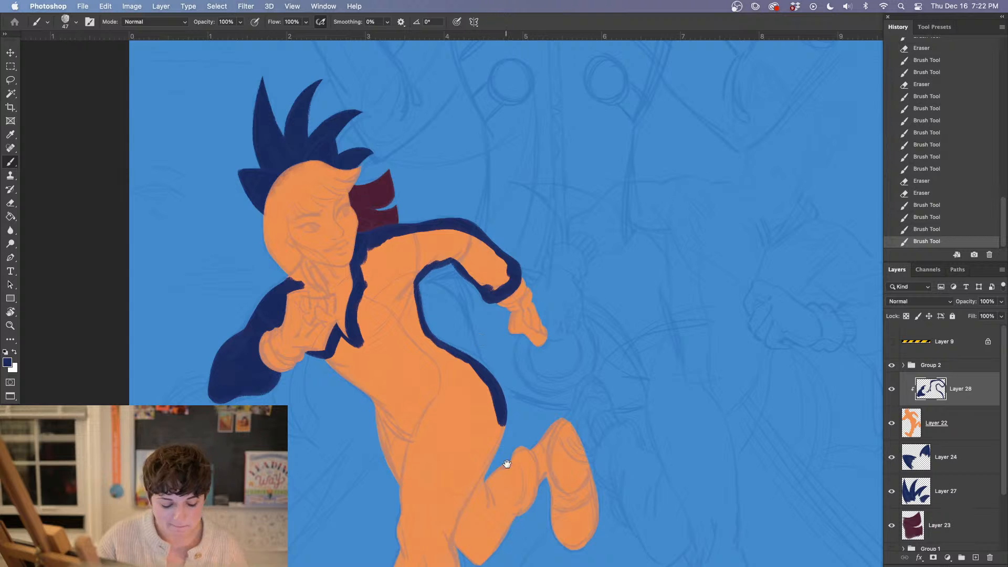
mouse_move(507, 463)
left_mouse_down()
mouse_move(461, 329)
mouse_move(465, 293)
left_mouse_up()
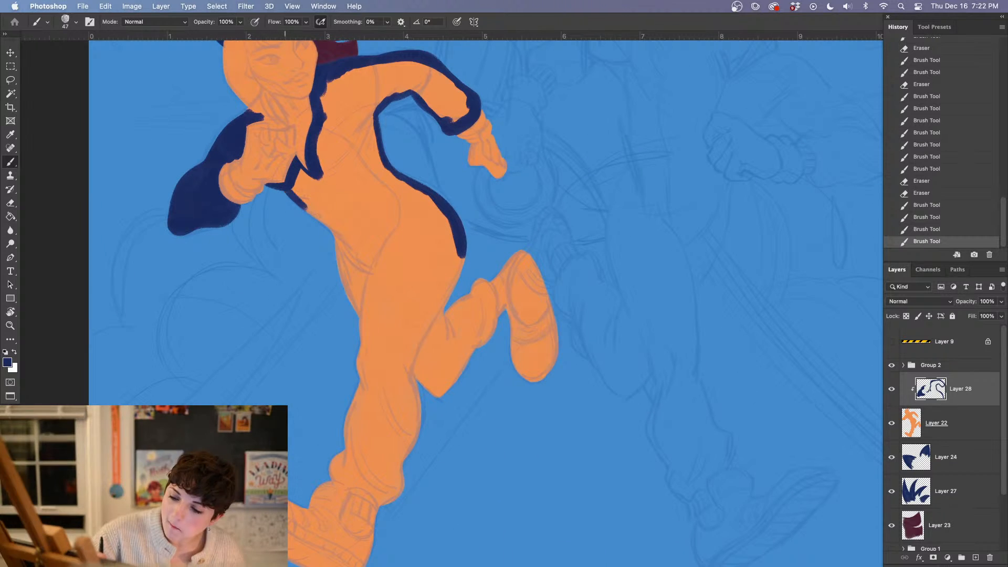
left_click_drag(330, 226, 362, 320)
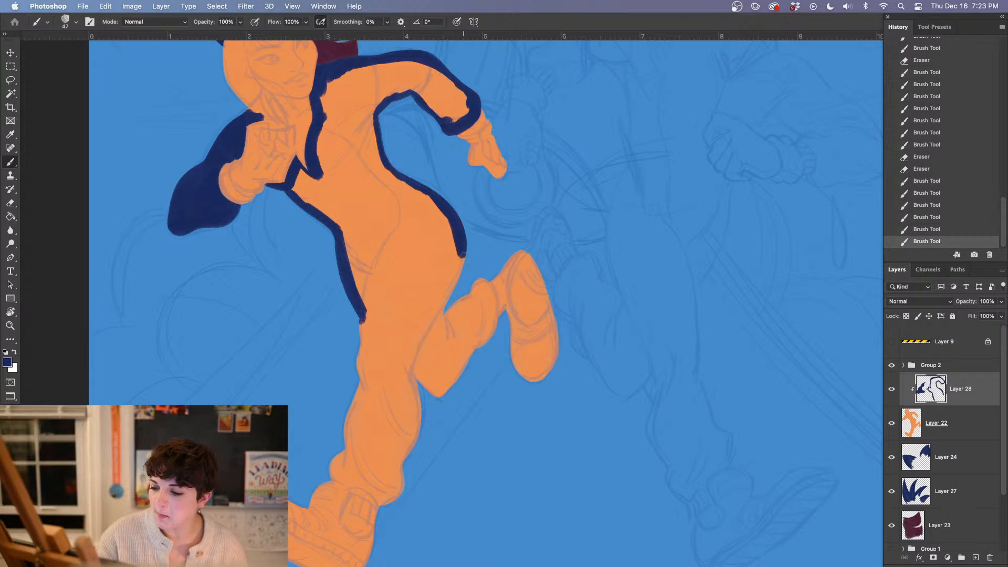
Outline the back of the thigh and the raised lower leg in navy, around the trouser hem to the knee
left_click_drag(528, 318, 532, 353)
mouse_move(462, 257)
left_mouse_down()
mouse_move(441, 309)
mouse_move(452, 317)
mouse_move(479, 285)
mouse_move(487, 331)
left_mouse_up()
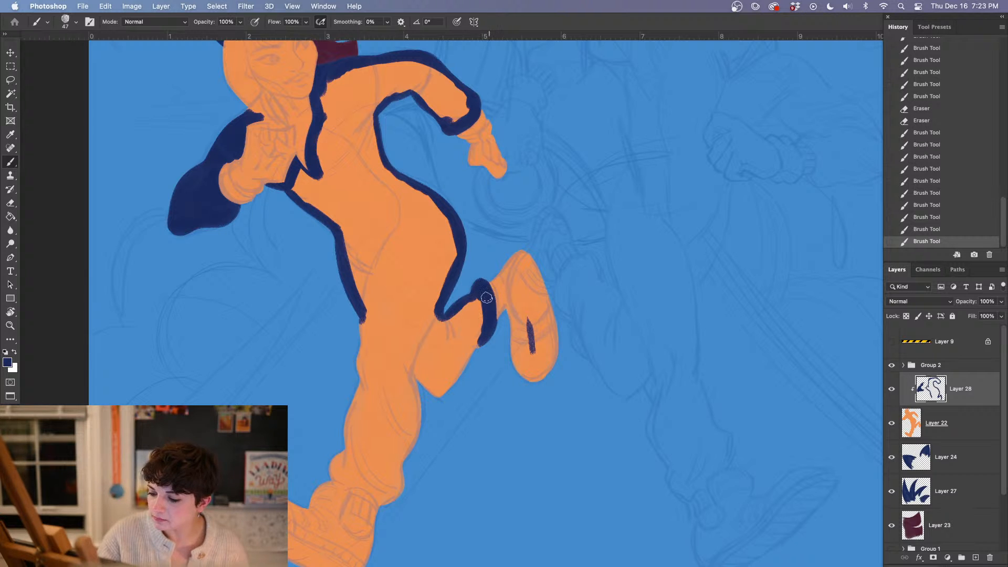
left_click_drag(486, 298, 489, 307)
left_click_drag(468, 352, 438, 394)
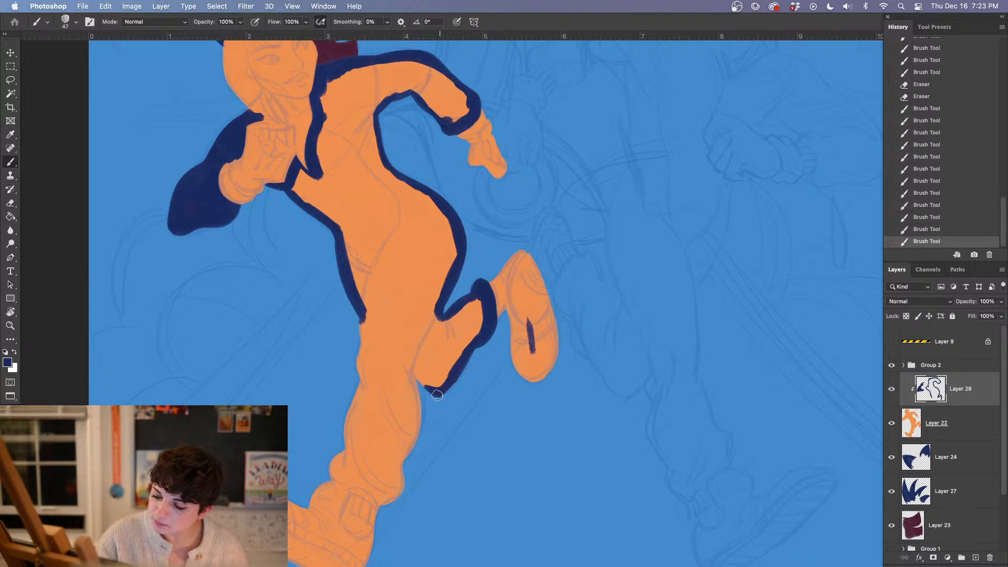
Lasso the stray navy mark on the raised shoe's sole, clear it and deselect
scroll(411, 372, "down", 5)
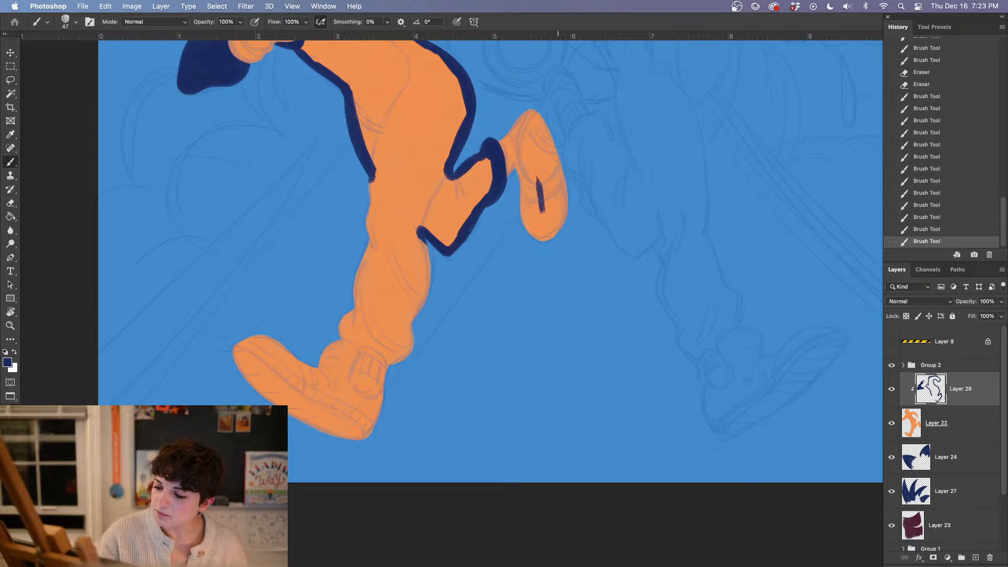
key("l")
left_click_drag(553, 156, 558, 164)
key("BackSpace")
key("super+d")
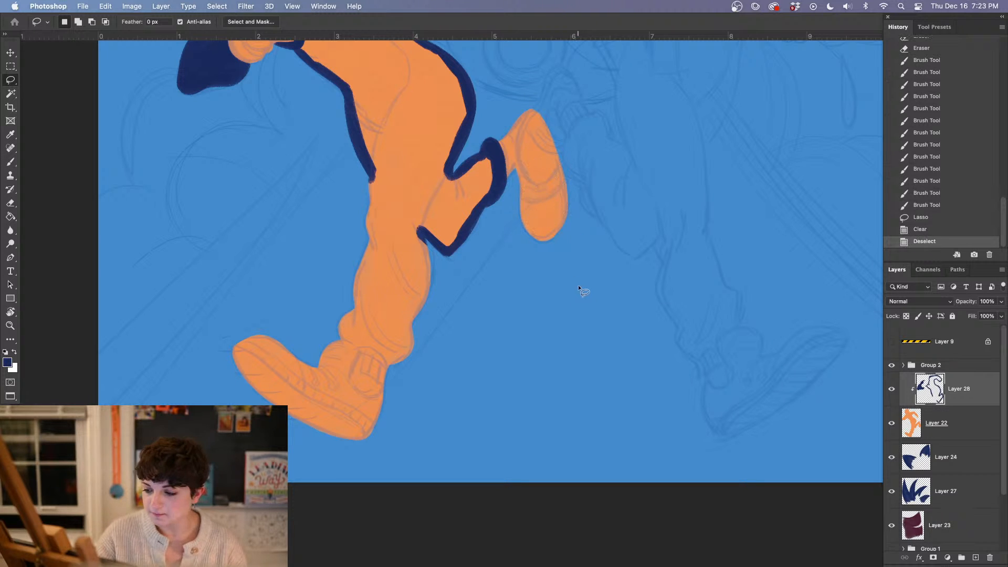
Paint the front leg's trouser hem in navy above the shoe and trim its lower edge with the Eraser
key("b")
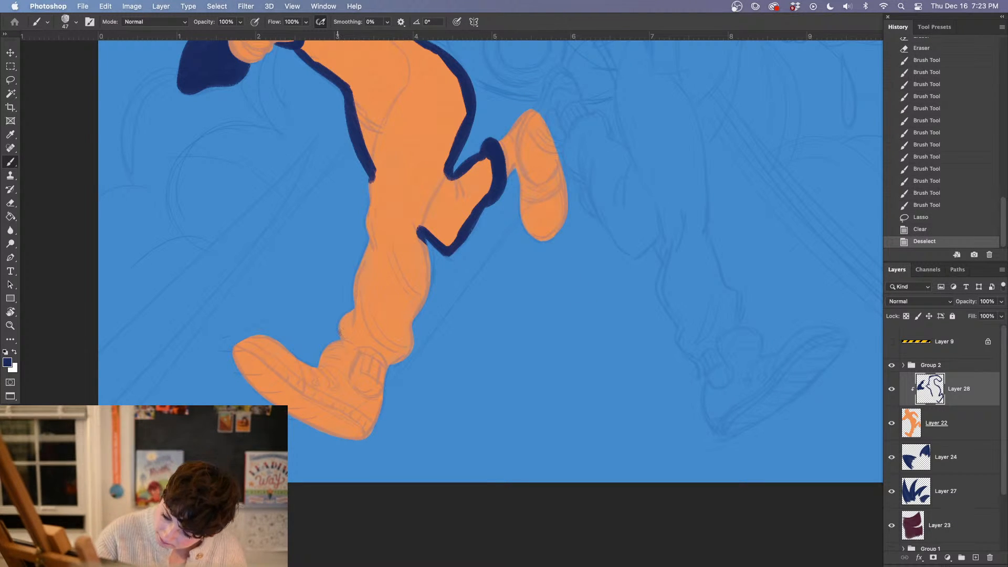
mouse_move(339, 330)
left_mouse_down()
mouse_move(373, 341)
mouse_move(407, 336)
mouse_move(629, 197)
left_mouse_up()
key("super+=")
key("super+=")
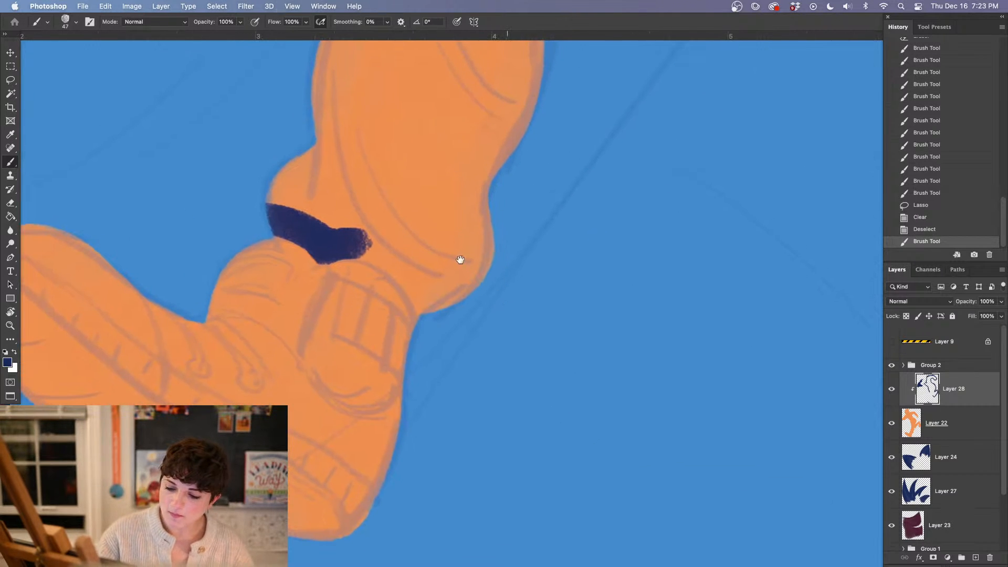
left_click(282, 222)
key("e")
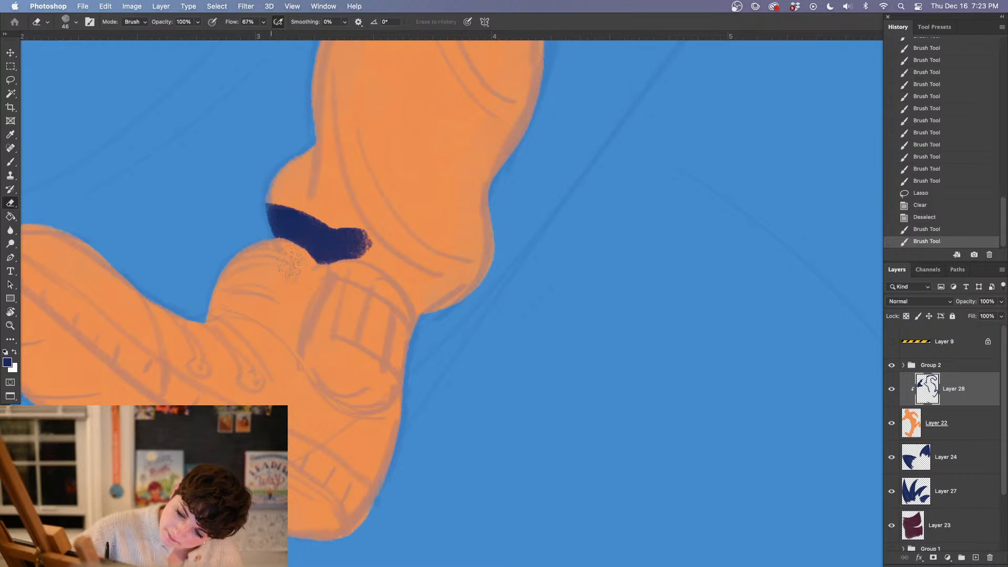
left_click_drag(299, 267, 304, 274)
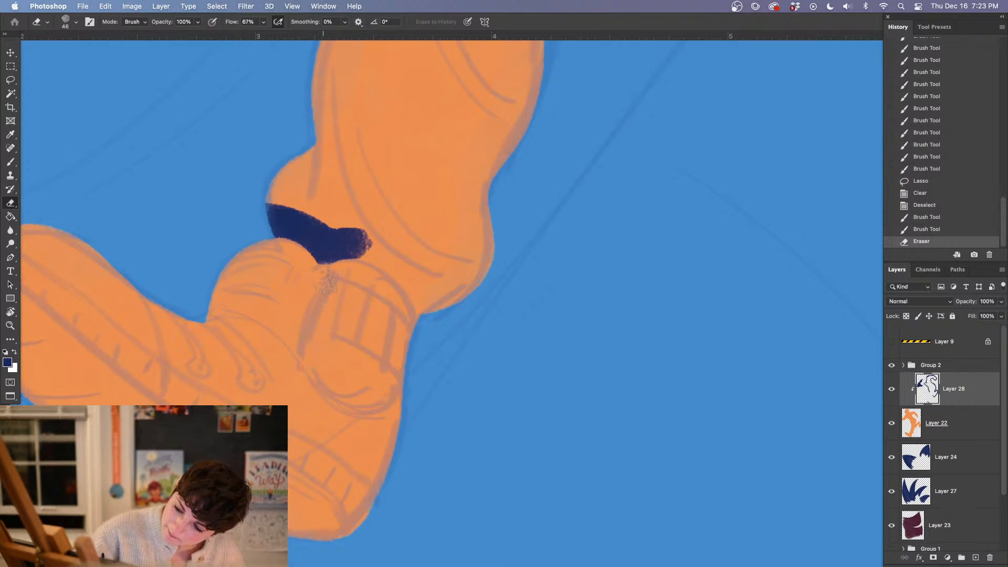
mouse_move(368, 239)
left_mouse_down()
mouse_move(356, 247)
mouse_move(342, 236)
mouse_move(402, 265)
left_mouse_up()
Extend the navy down the ankle to the shoe opening and trim it along the shoe's upper edge with the Eraser
key("b")
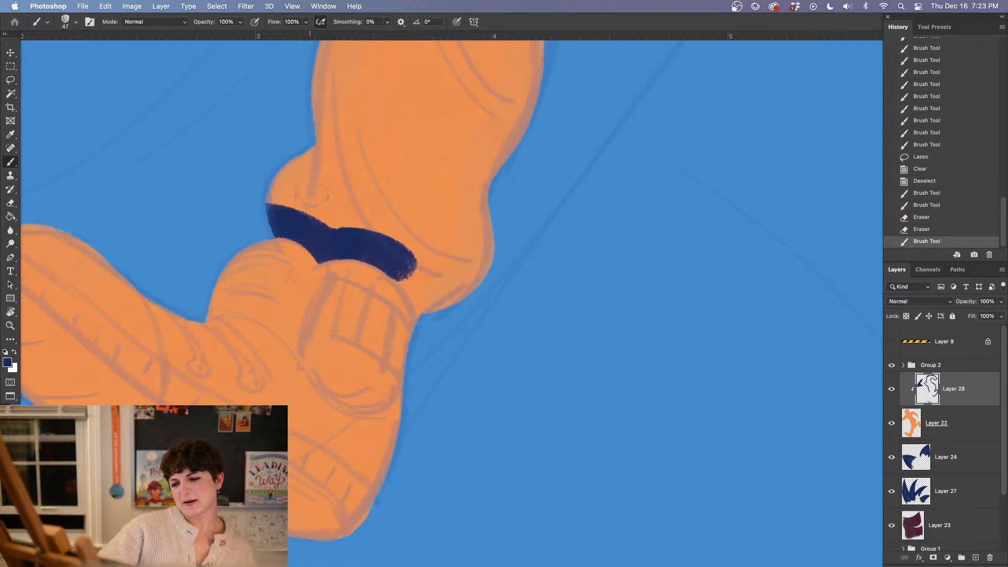
mouse_move(328, 243)
left_mouse_down()
mouse_move(349, 269)
mouse_move(331, 315)
left_mouse_up()
mouse_move(335, 307)
left_mouse_down()
mouse_move(367, 330)
mouse_move(348, 324)
mouse_move(390, 343)
mouse_move(402, 380)
left_mouse_up()
key("e")
left_click_drag(323, 346, 404, 382)
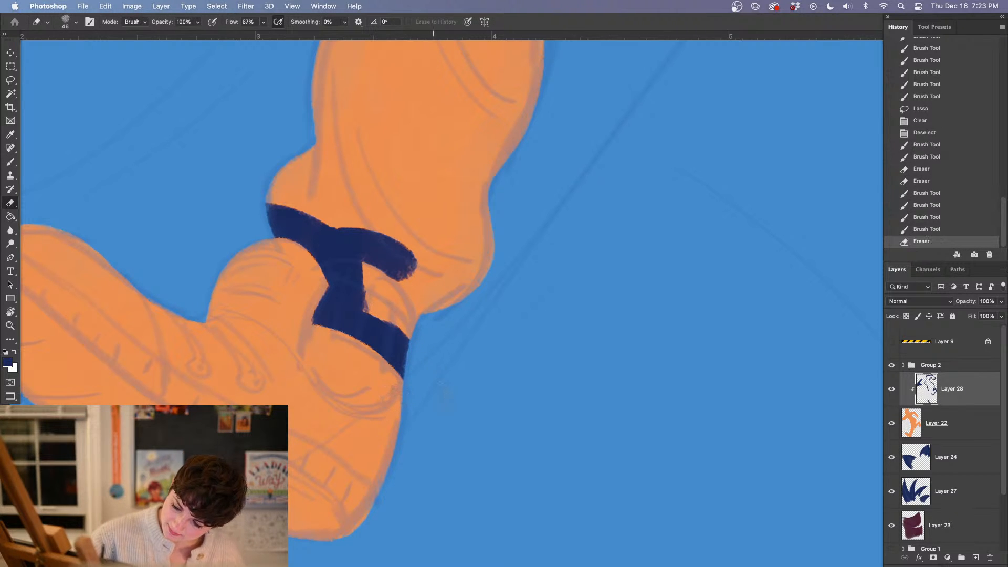
Fill the orange gap at the ankle with navy and outline both sides of the puffed trouser hem
key("b")
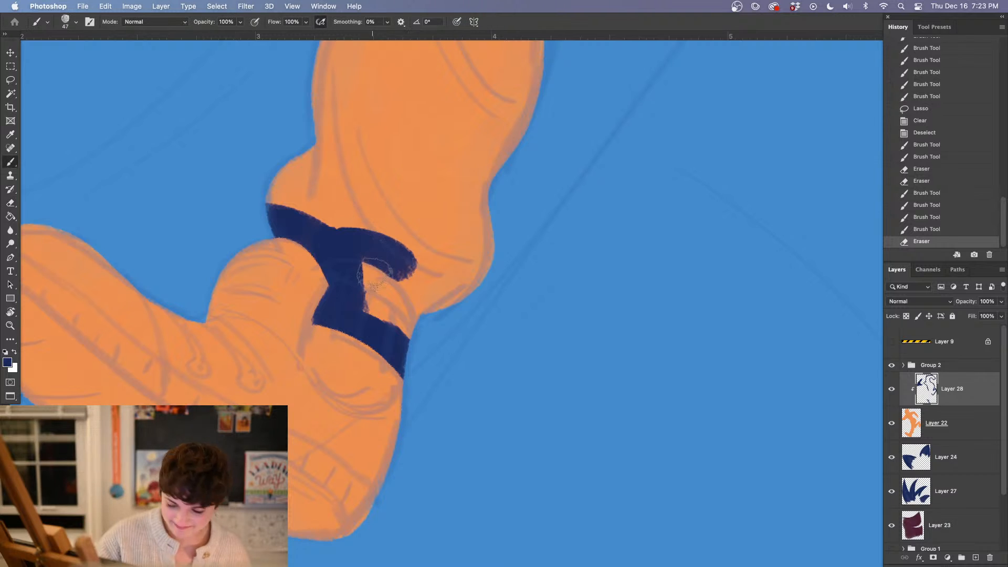
mouse_move(372, 273)
left_mouse_down()
mouse_move(386, 304)
mouse_move(442, 281)
mouse_move(432, 302)
mouse_move(383, 317)
mouse_move(361, 305)
mouse_move(481, 258)
mouse_move(474, 274)
mouse_move(478, 222)
left_mouse_up()
left_click_drag(470, 268, 422, 432)
mouse_move(229, 370)
left_mouse_down()
mouse_move(257, 323)
mouse_move(269, 258)
left_mouse_up()
Choose the kyle hard edge wet wc brush at 140 px and close the navy outline along both sides of the front leg
key("super+minus")
right_click(385, 247)
double_click(430, 257)
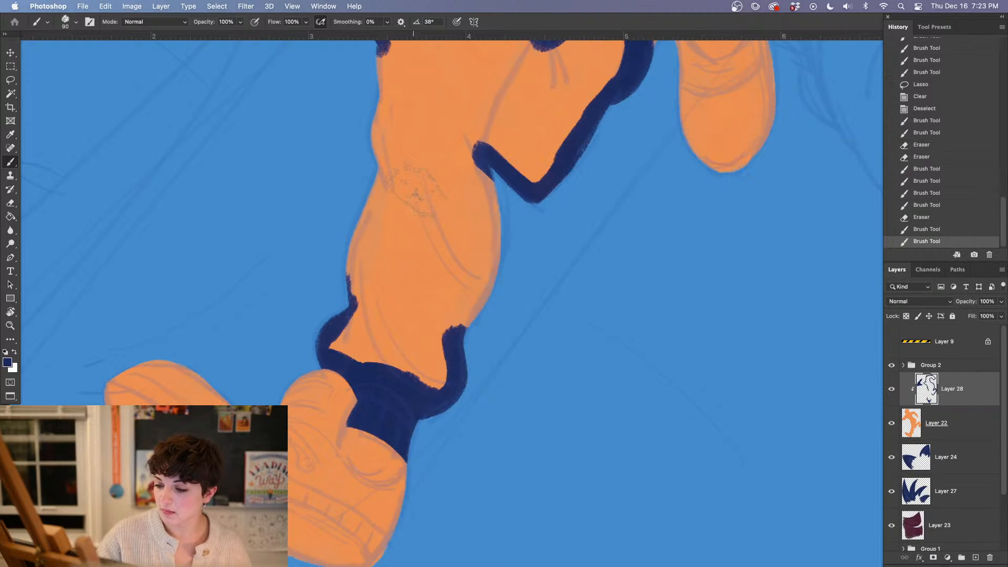
right_click(405, 205)
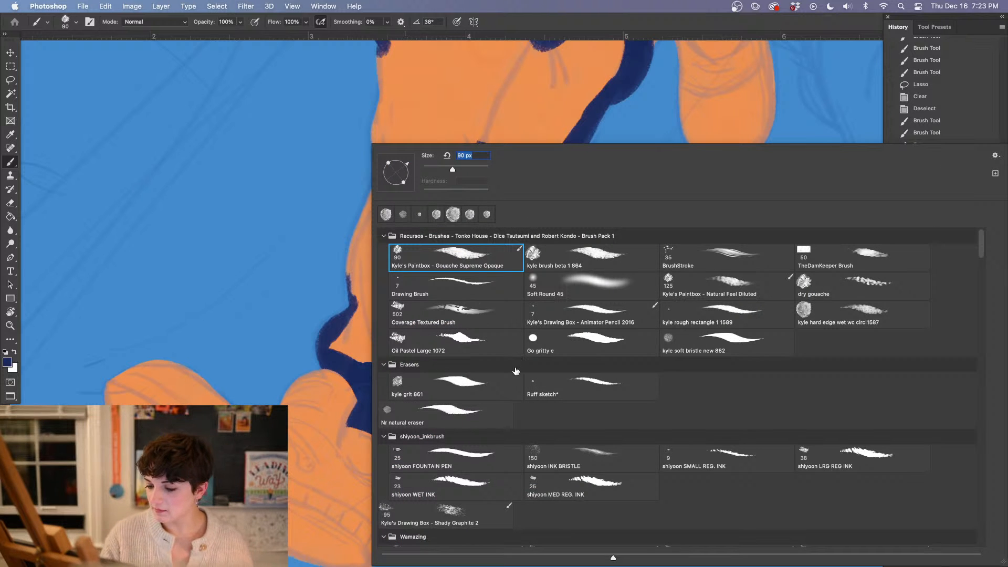
left_click(847, 322)
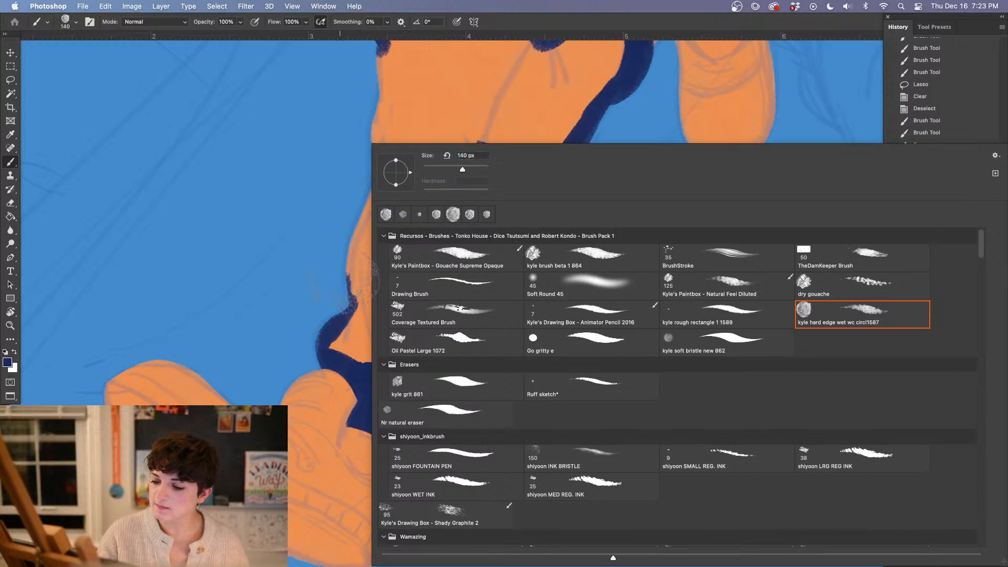
key("Return")
left_click_drag(368, 252, 402, 34)
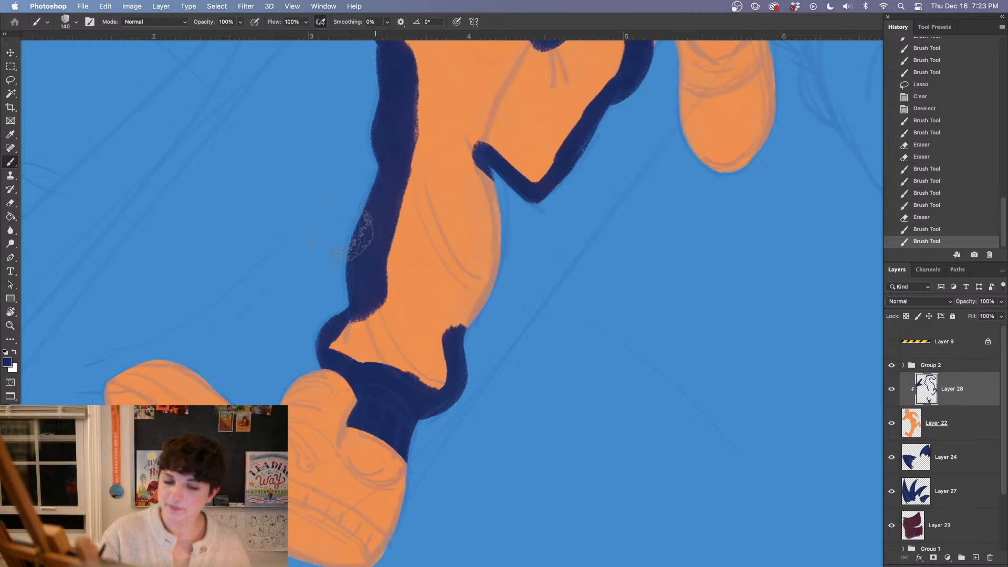
left_click_drag(539, 296, 412, 342)
mouse_move(336, 409)
left_mouse_down()
mouse_move(362, 315)
mouse_move(351, 236)
mouse_move(412, 242)
left_mouse_up()
Fill the inside of the outlined suit with navy using the Paint Bucket
left_click_drag(463, 220, 500, 446)
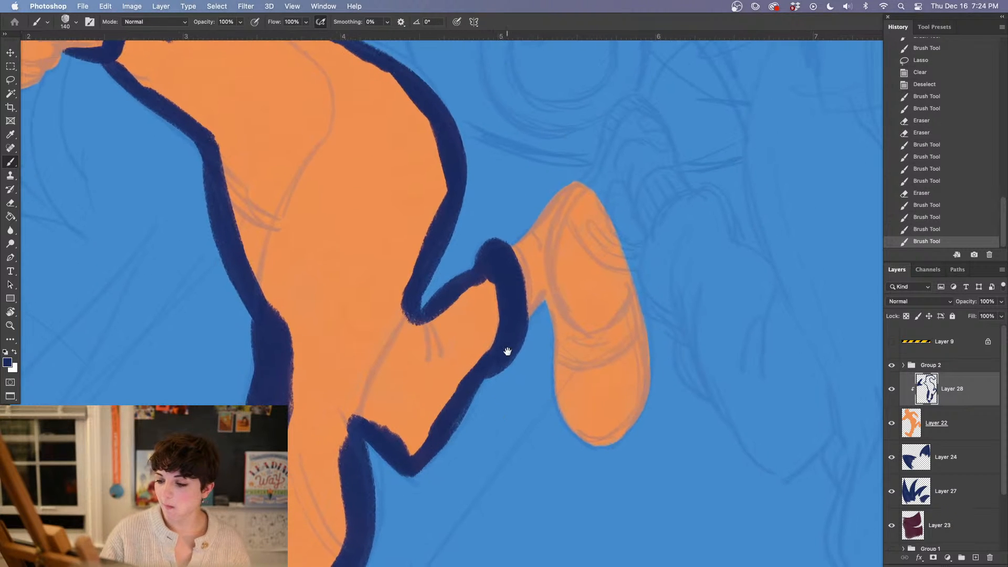
left_click_drag(476, 295, 500, 245)
mouse_move(499, 155)
left_mouse_down()
mouse_move(580, 407)
mouse_move(580, 365)
left_mouse_up()
key("g")
left_click(454, 452)
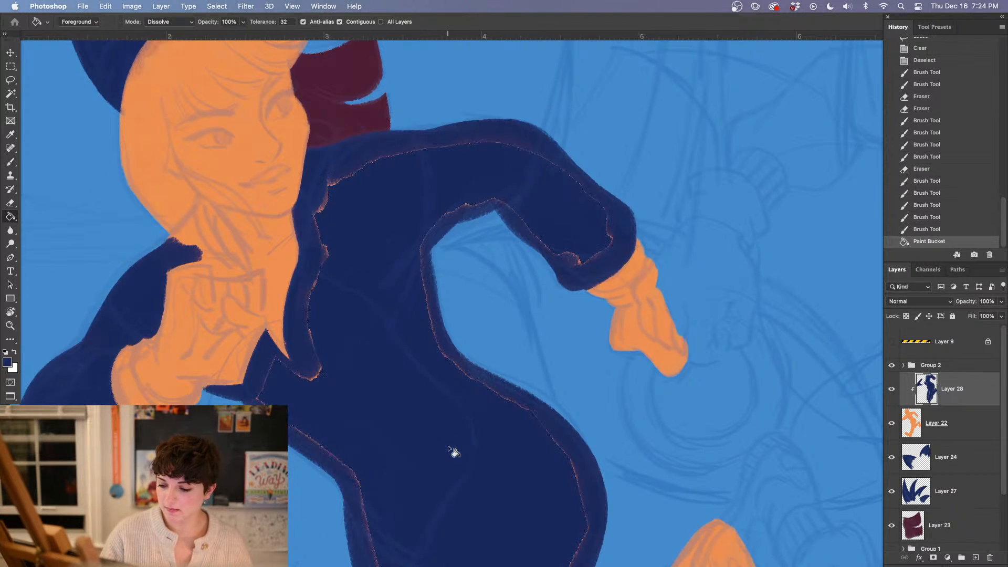
Paint over the orange seams left along the chest, shoulder and sleeve in navy, reducing the brush to 63 px
key("b")
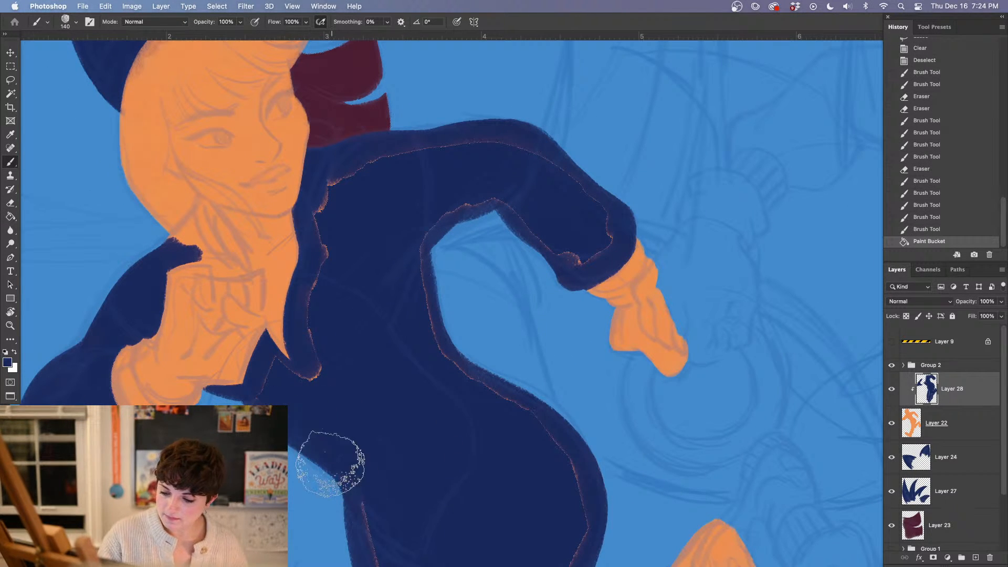
mouse_move(429, 340)
left_mouse_down()
mouse_move(429, 242)
mouse_move(518, 195)
mouse_move(390, 231)
mouse_move(354, 181)
mouse_move(336, 225)
mouse_move(341, 293)
mouse_move(322, 347)
mouse_move(336, 363)
mouse_move(304, 374)
left_mouse_up()
right_click(361, 192)
left_click(387, 169)
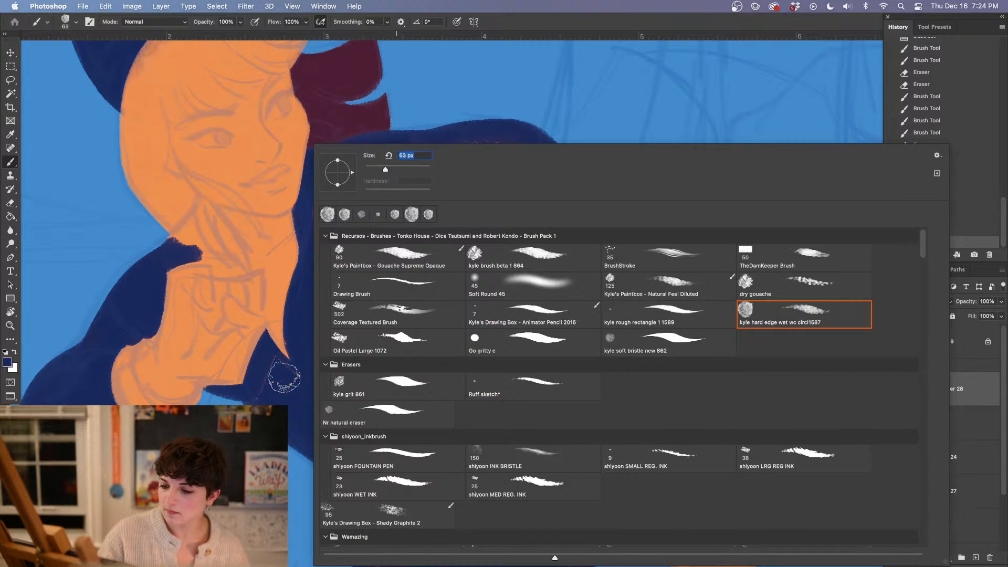
left_click(281, 379)
mouse_move(326, 236)
left_mouse_down()
mouse_move(318, 212)
mouse_move(334, 183)
mouse_move(422, 146)
mouse_move(488, 142)
mouse_move(446, 150)
mouse_move(529, 151)
mouse_move(580, 173)
left_mouse_up()
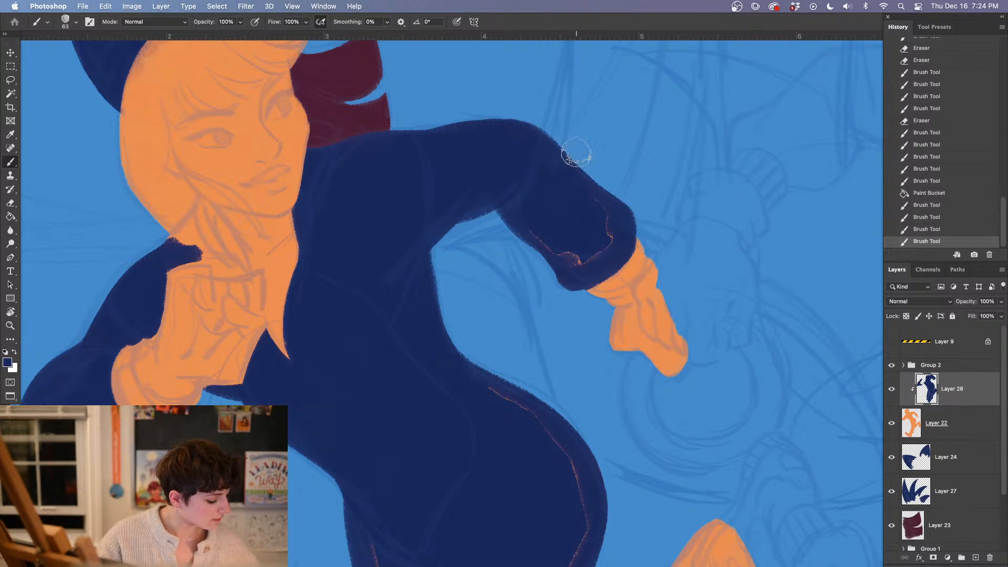
mouse_move(529, 228)
left_mouse_down()
mouse_move(546, 251)
mouse_move(578, 256)
mouse_move(605, 211)
left_mouse_up()
left_click_drag(546, 257, 558, 274)
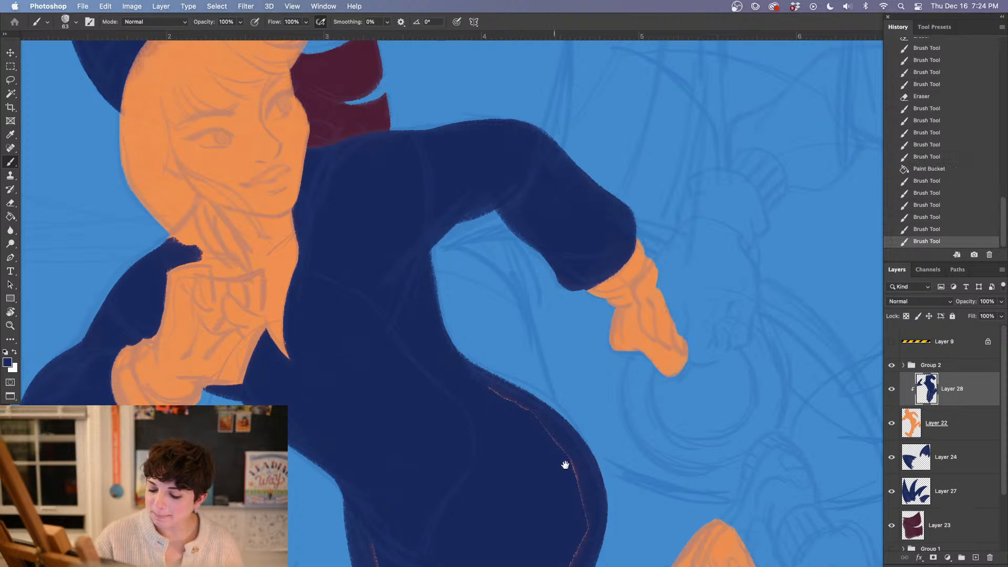
Cover the remaining orange seams along the hip, thighs, raised leg and front trouser leg in navy
left_click_drag(581, 485, 513, 352)
mouse_move(430, 248)
left_mouse_down()
mouse_move(516, 358)
mouse_move(472, 499)
mouse_move(489, 522)
mouse_move(509, 520)
left_mouse_up()
mouse_move(320, 416)
left_mouse_down()
mouse_move(339, 500)
mouse_move(359, 528)
left_mouse_up()
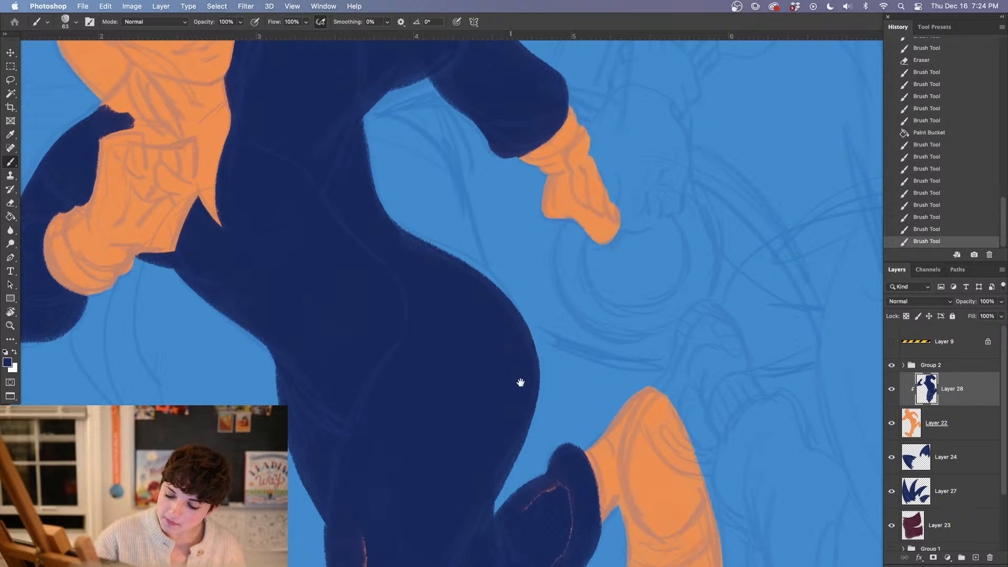
left_click_drag(519, 383, 496, 199)
mouse_move(524, 300)
left_mouse_down()
mouse_move(506, 317)
mouse_move(545, 362)
mouse_move(523, 405)
mouse_move(470, 465)
mouse_move(411, 431)
mouse_move(374, 508)
left_mouse_up()
mouse_move(337, 350)
left_mouse_down()
mouse_move(346, 407)
mouse_move(321, 514)
left_mouse_up()
mouse_move(412, 378)
left_mouse_down()
mouse_move(418, 280)
mouse_move(416, 310)
left_mouse_up()
mouse_move(278, 253)
left_mouse_down()
mouse_move(324, 206)
mouse_move(319, 169)
mouse_move(316, 261)
mouse_move(381, 281)
mouse_move(408, 162)
mouse_move(405, 212)
mouse_move(376, 274)
left_mouse_up()
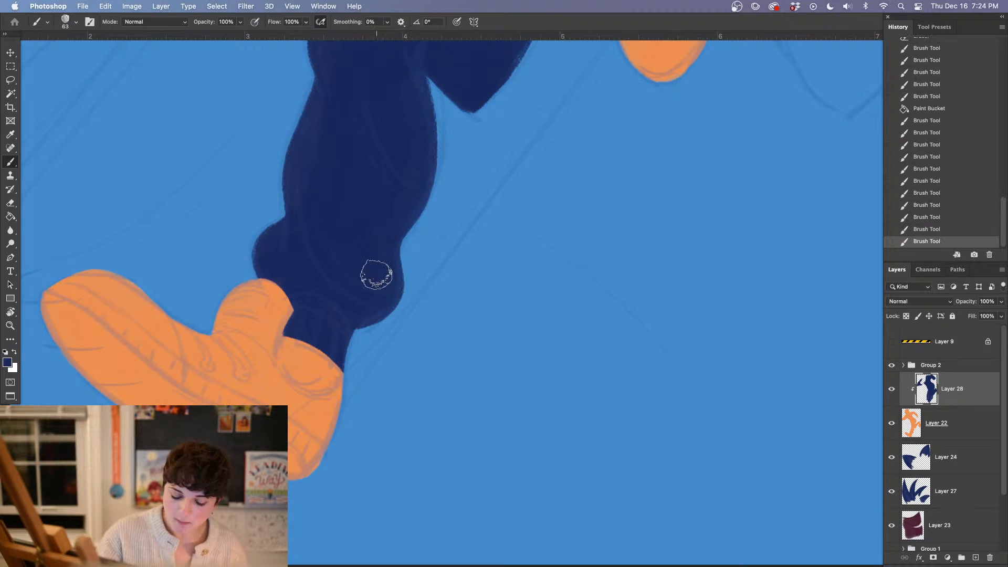
key("super+minus")
key("super+minus")
left_click_drag(572, 285, 497, 481)
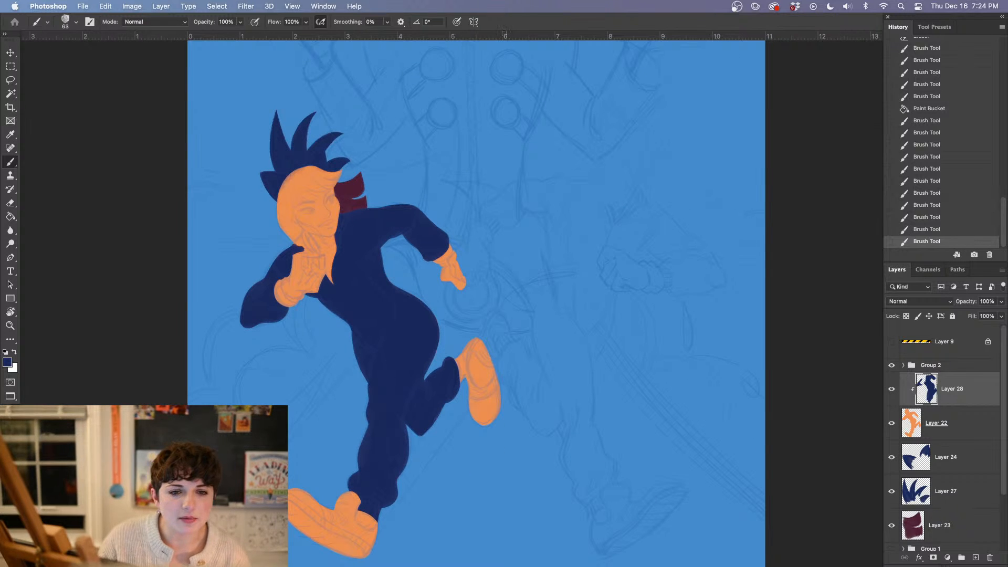
key("super+minus")
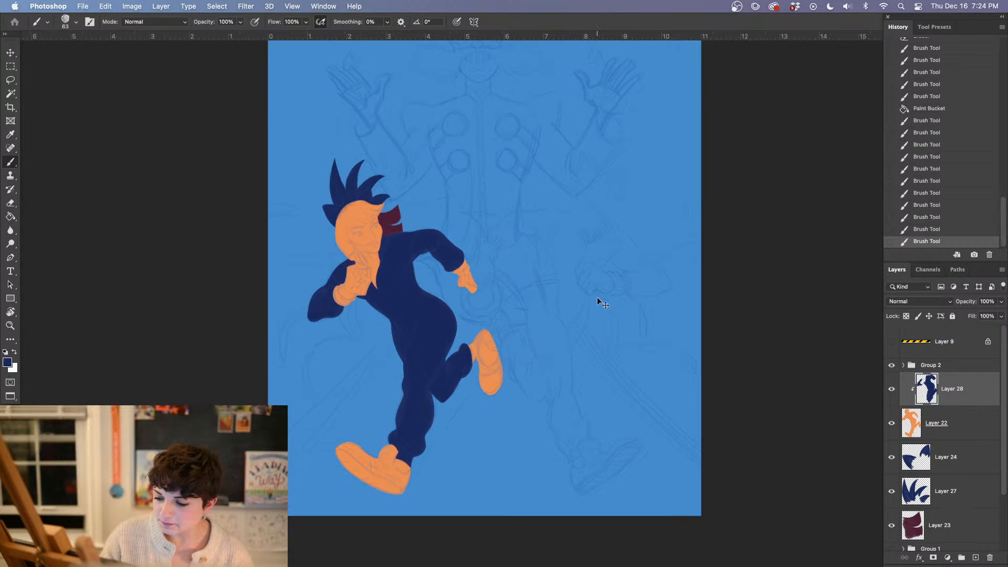
key("super+plus")
left_click_drag(566, 361, 496, 462)
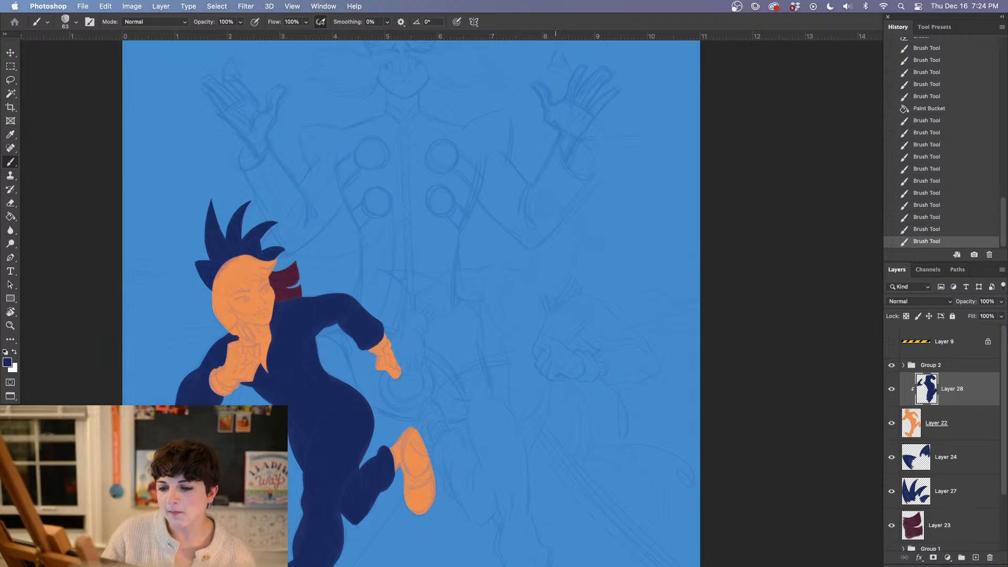
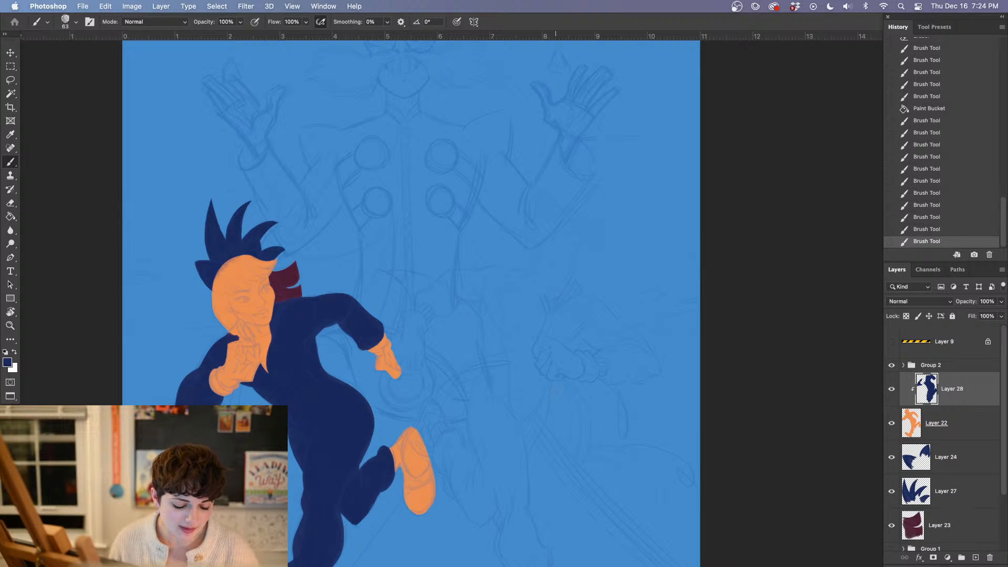
left_click(319, 10)
mouse_move(334, 24)
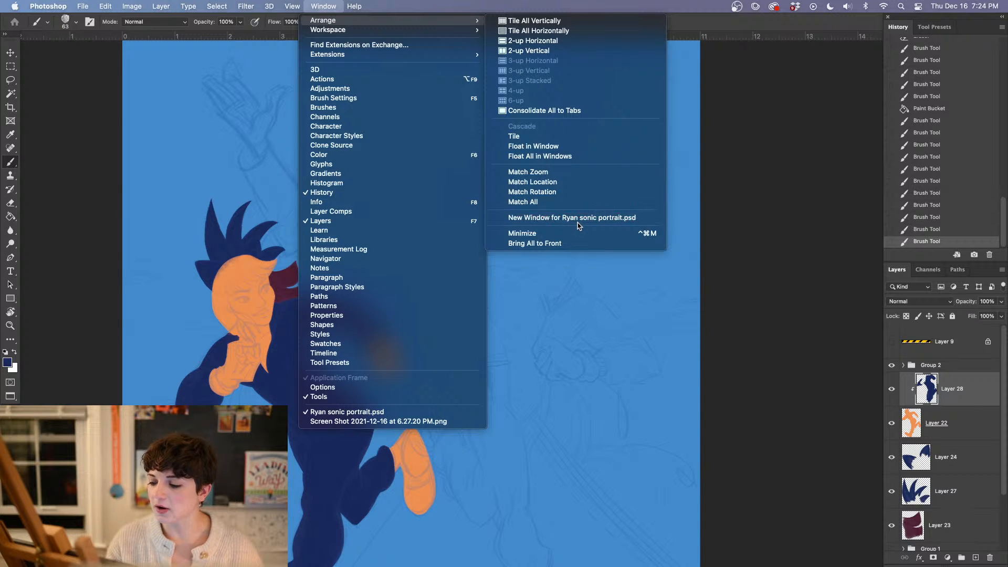
left_click(808, 297)
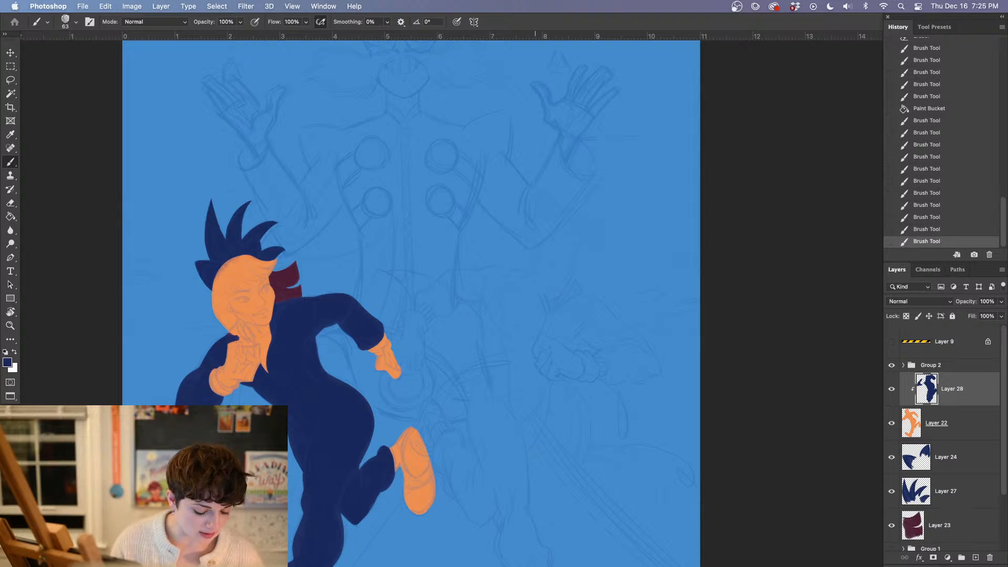
Look over the sketch lines of the central figure's hands, legs and sword beside the running figure
key("super+equal")
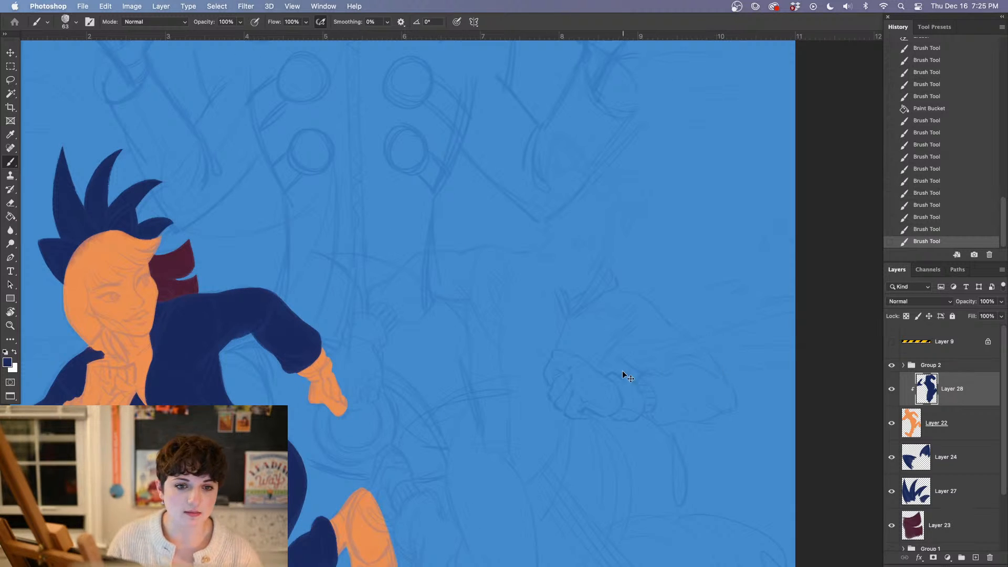
scroll(389, 394, "down", 5)
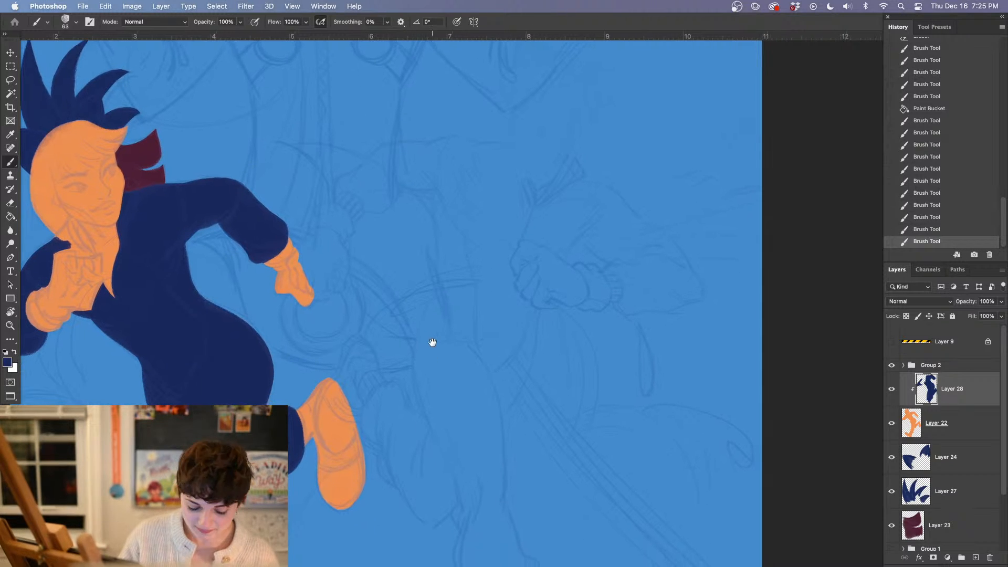
scroll(414, 420, "down", 3)
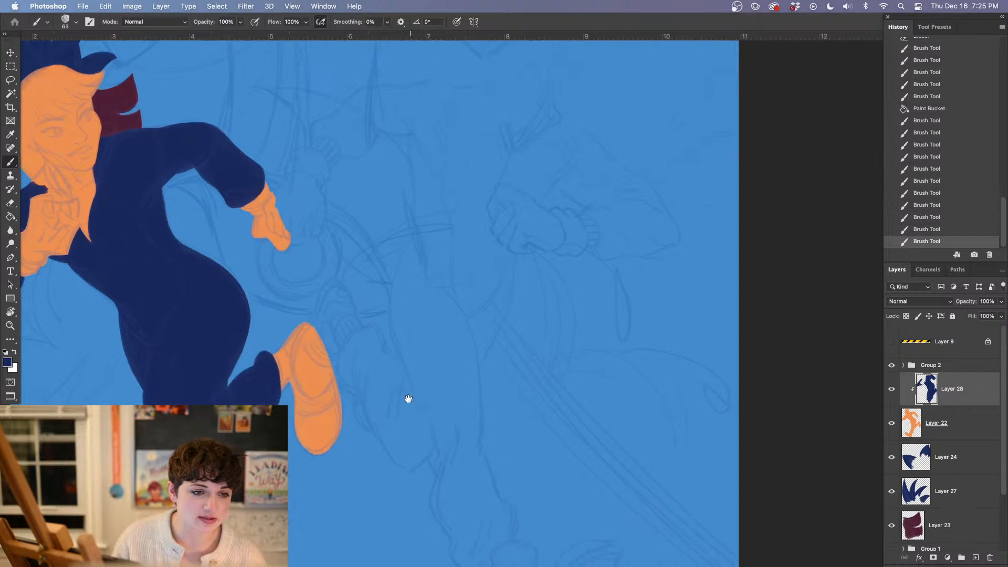
key("super+equal")
left_click_drag(360, 393, 445, 427)
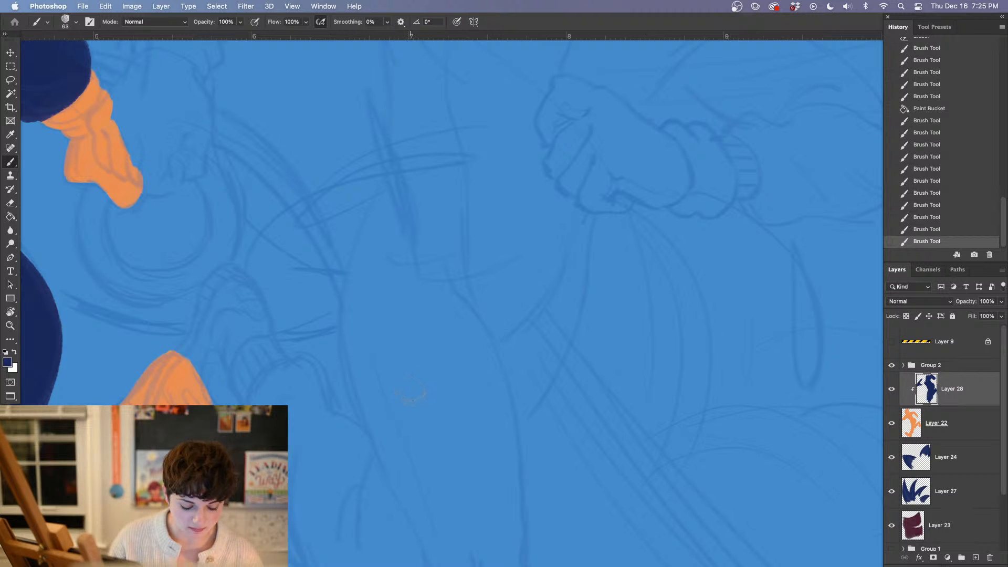
left_click_drag(223, 321, 436, 489)
left_click_drag(398, 388, 410, 443)
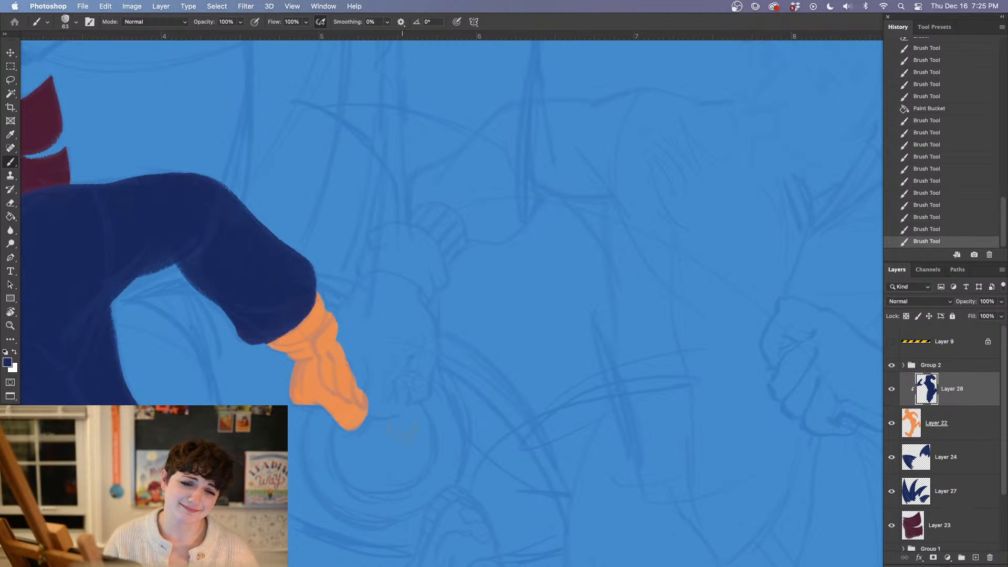
key("super+minus")
key("super+minus")
left_click_drag(492, 415, 353, 387)
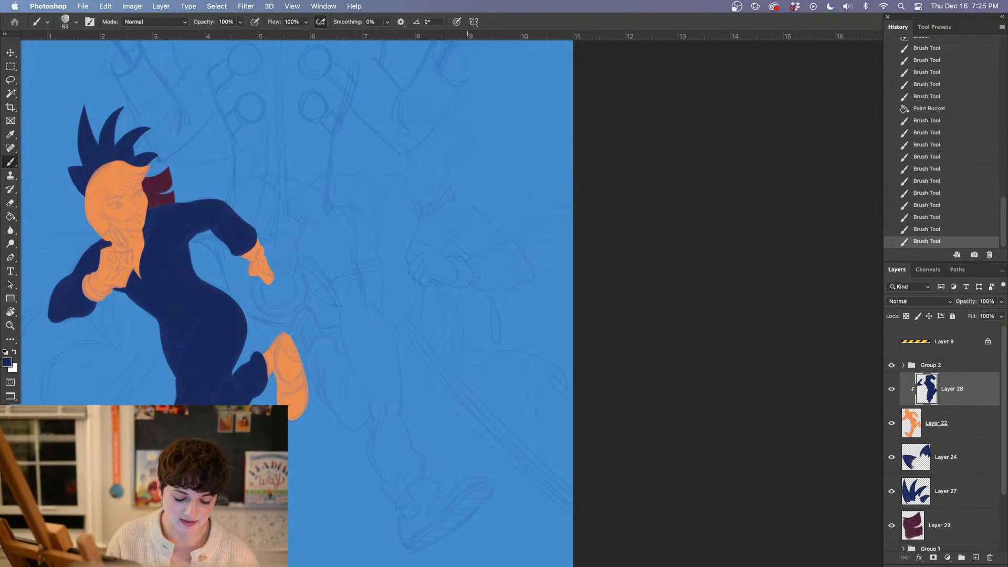
Choose the Oil Pastel Large 1072 brush at 20 px, extend navy along the raised glove's upper edge, and set the flow to 43%
key("super+plus")
key("super+plus")
left_click_drag(270, 320, 427, 378)
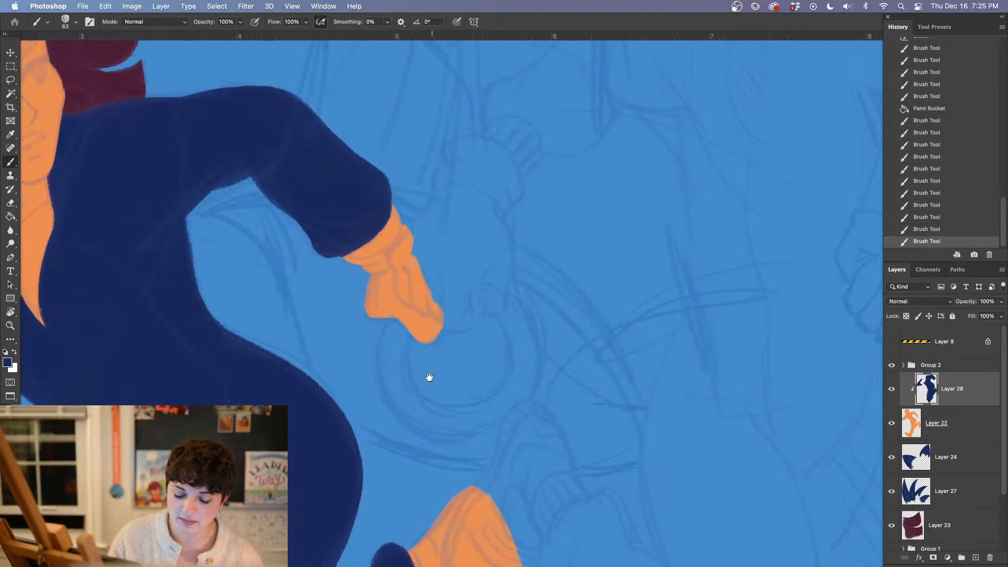
key("super+plus")
left_click_drag(220, 354, 609, 426)
left_click_drag(136, 341, 401, 373)
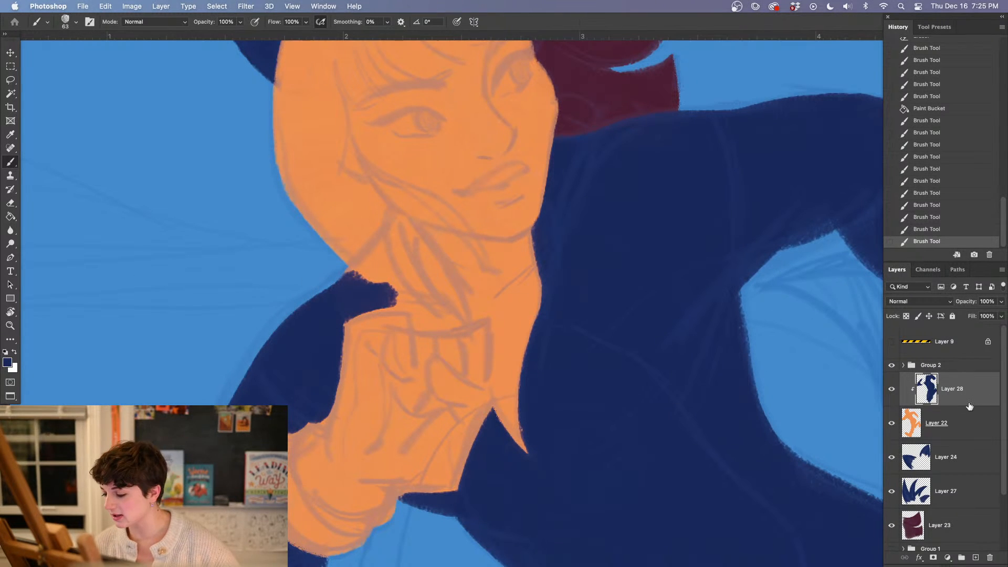
right_click(346, 298)
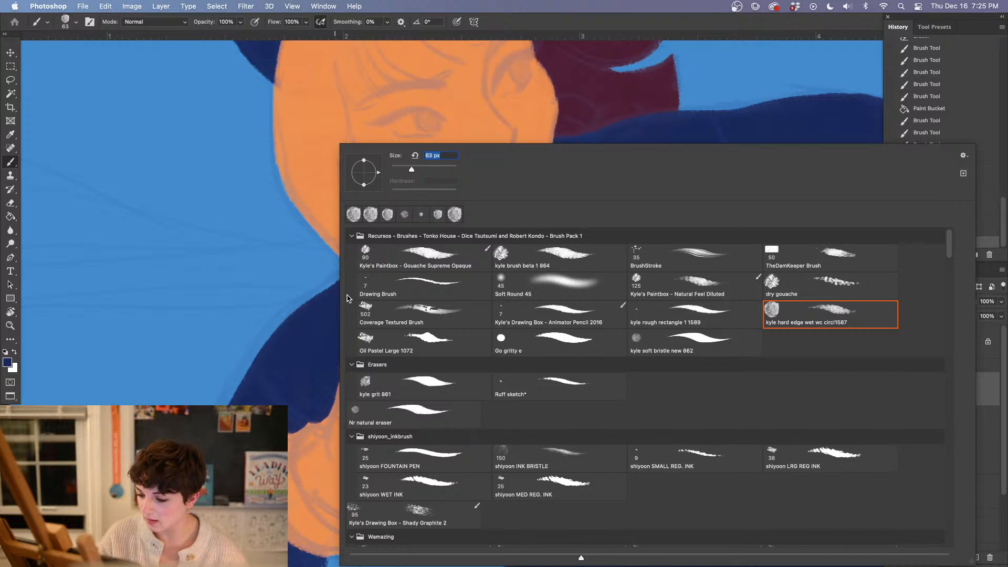
left_click(476, 347)
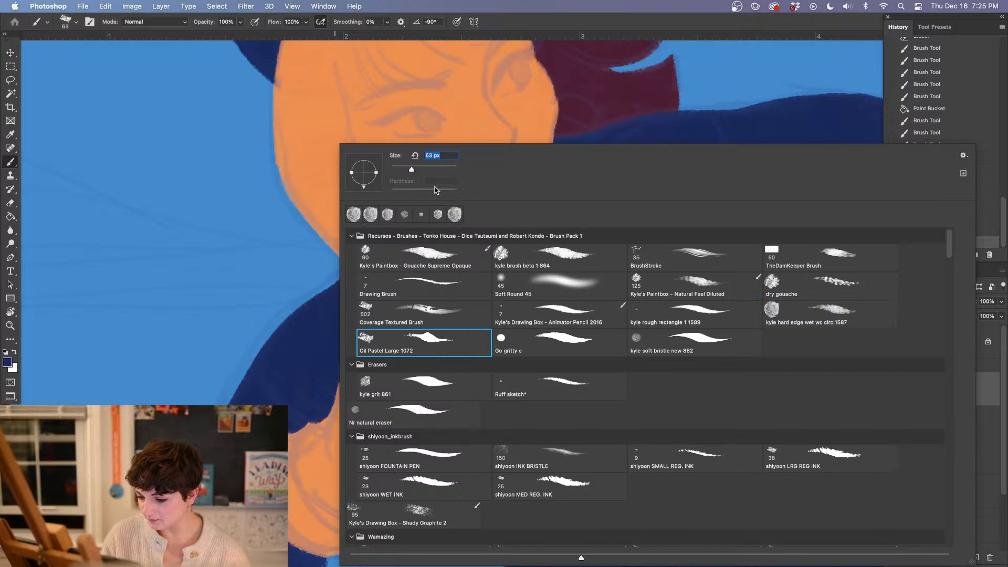
key("Return")
mouse_move(383, 305)
left_mouse_down()
mouse_move(410, 316)
mouse_move(362, 309)
mouse_move(414, 311)
left_mouse_up()
left_click(305, 23)
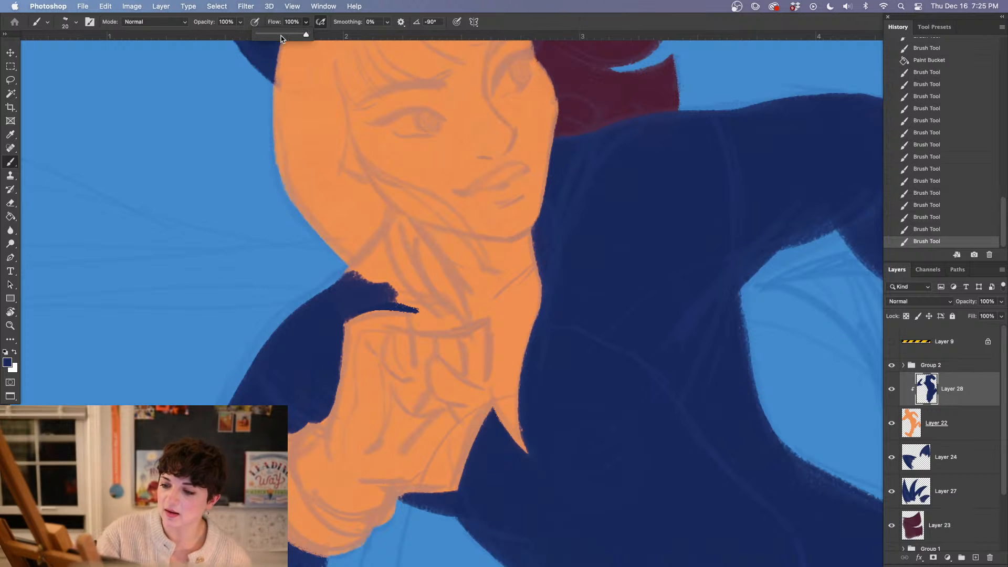
left_click_drag(306, 34, 279, 35)
Paint the collar's short lower end above the glove in navy and clean up the shoulder edge under the jaw with brush and Eraser
left_click(414, 313)
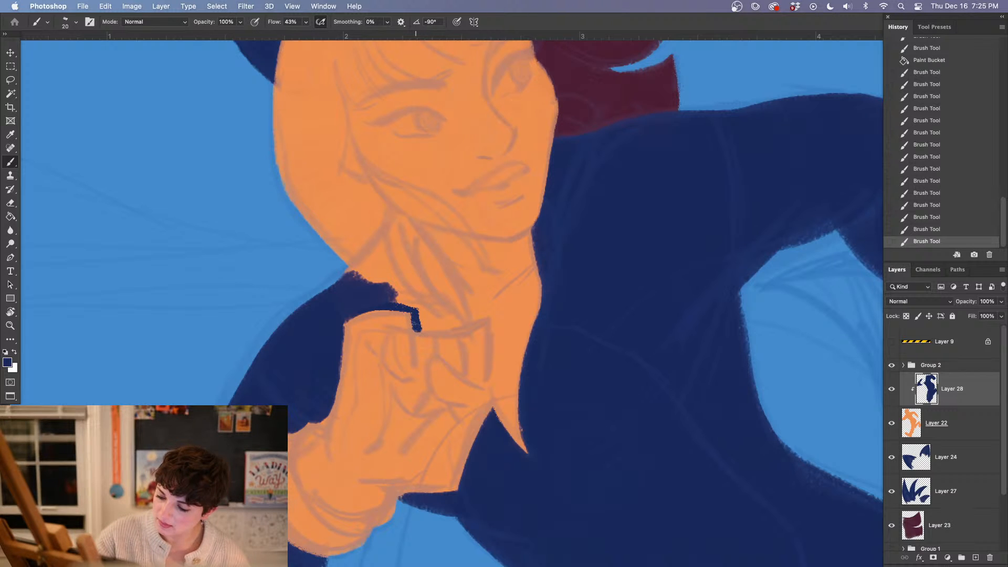
left_click(413, 314)
right_click(375, 272)
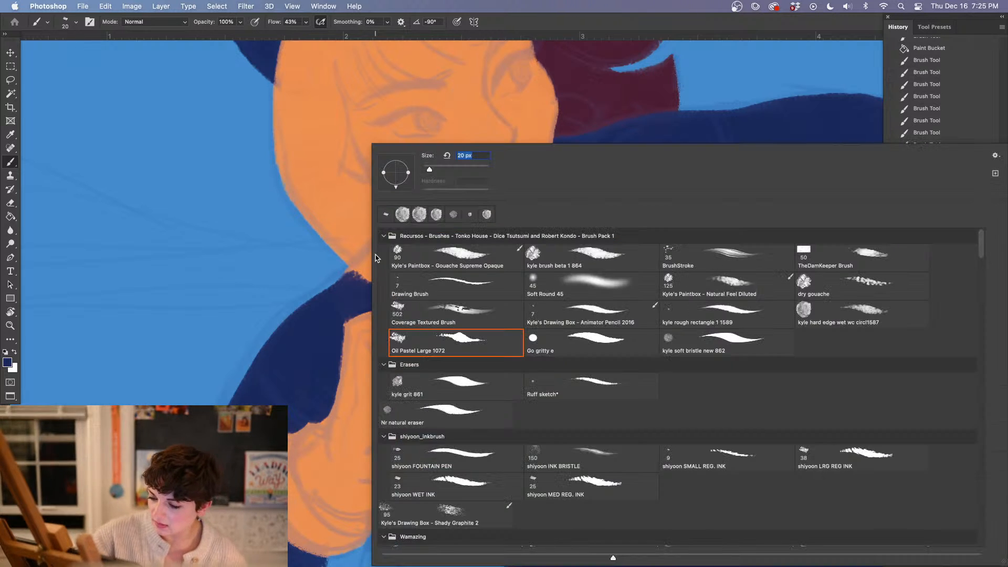
left_click(348, 303)
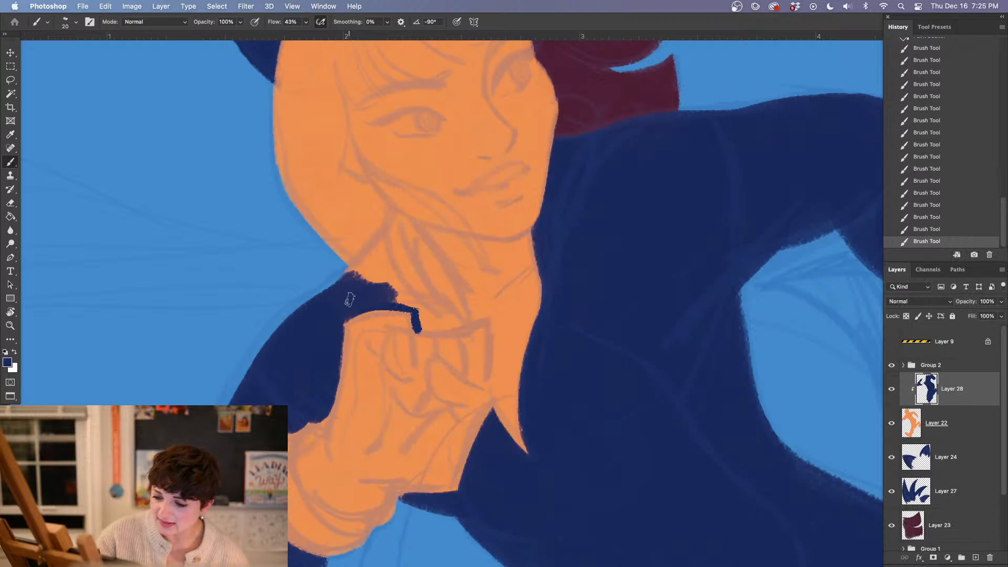
left_click_drag(331, 260, 409, 292)
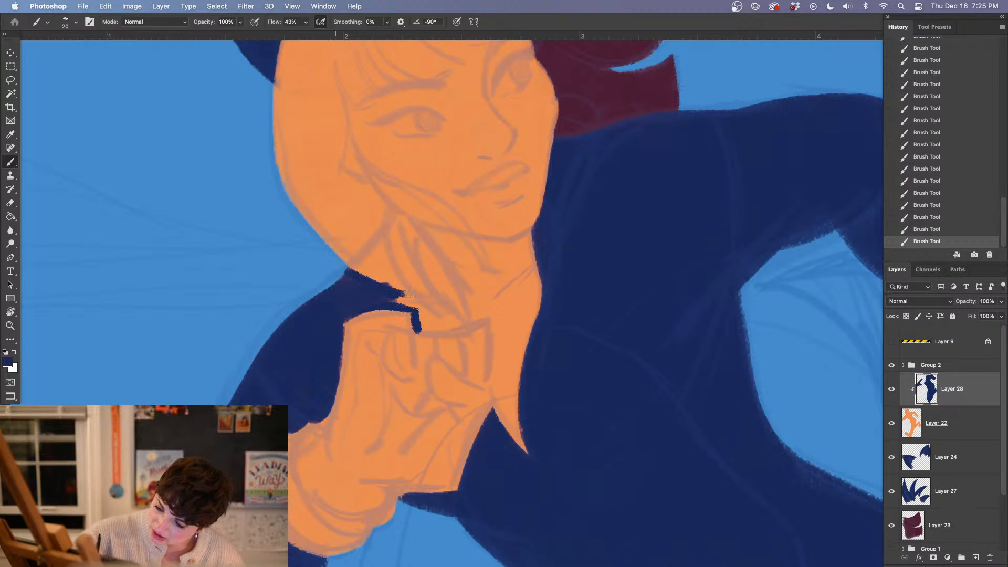
key("e")
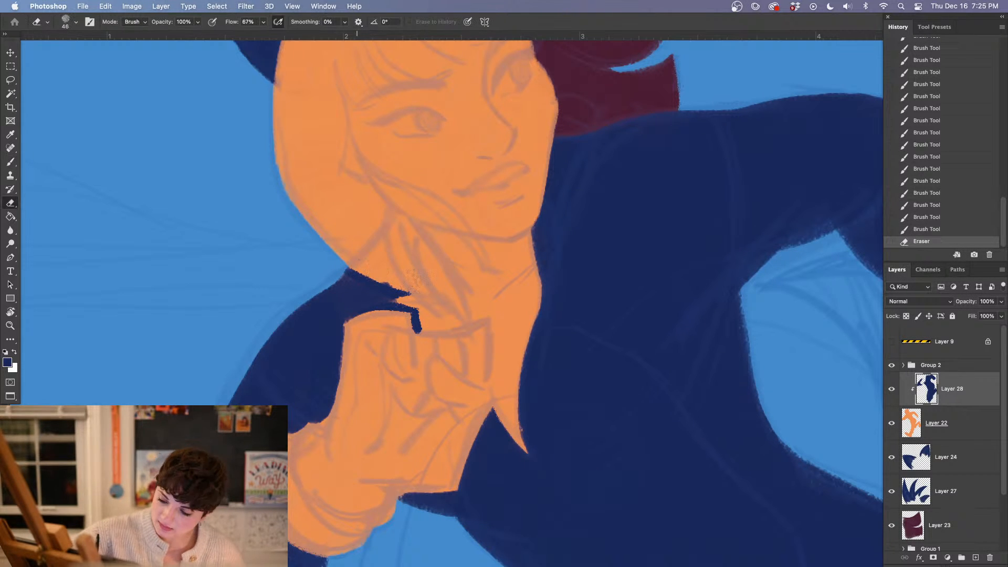
key("b")
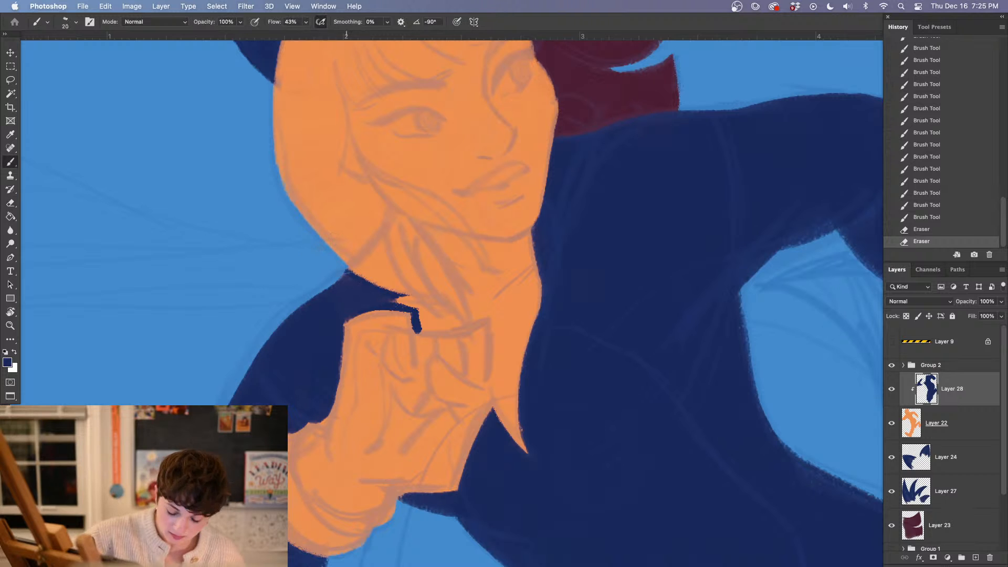
mouse_move(368, 286)
left_mouse_down()
mouse_move(385, 295)
mouse_move(346, 275)
mouse_move(404, 291)
left_mouse_up()
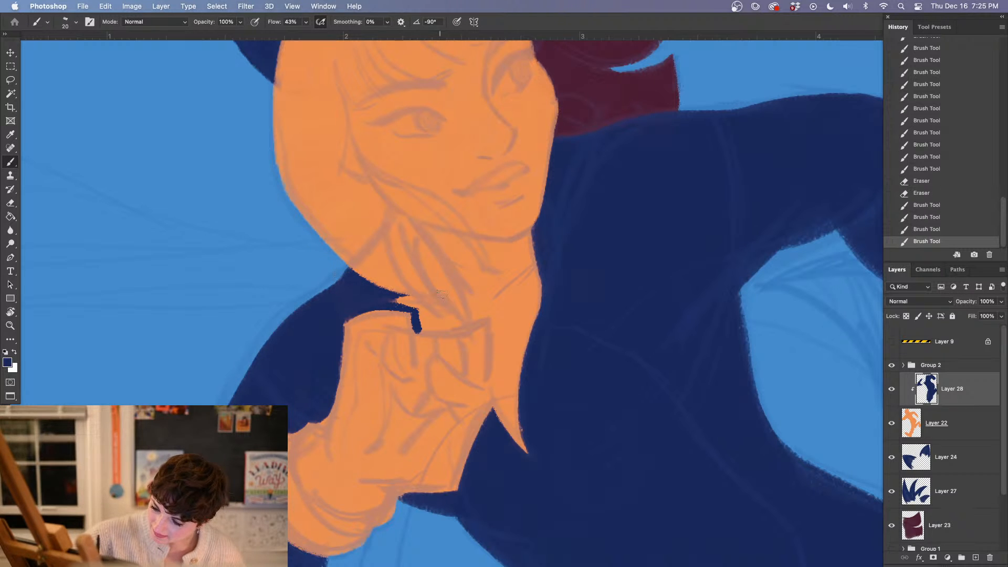
Paint the collar's raised point in navy from the shoulder up to the jaw and tidy its edge with the Eraser
left_click_drag(646, 416, 654, 482)
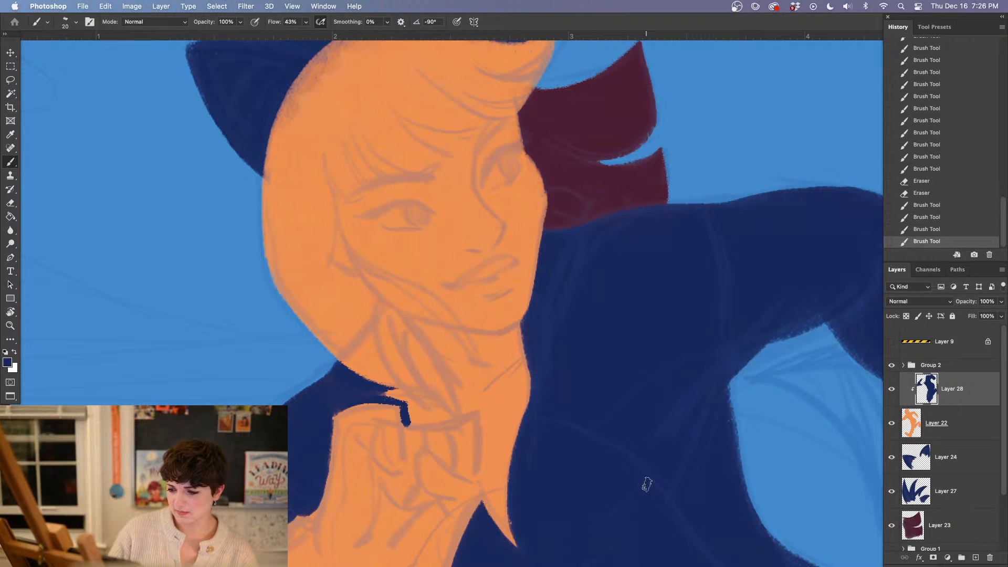
left_click_drag(501, 373, 478, 295)
mouse_move(363, 285)
left_mouse_down()
mouse_move(355, 223)
mouse_move(362, 290)
left_mouse_up()
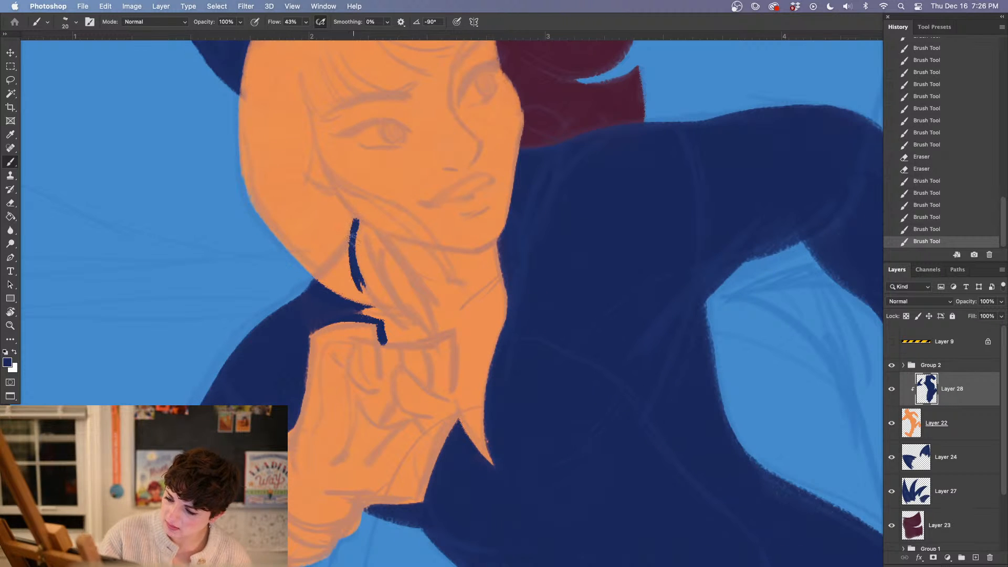
mouse_move(352, 234)
left_mouse_down()
mouse_move(308, 296)
mouse_move(336, 259)
mouse_move(316, 290)
mouse_move(358, 268)
mouse_move(340, 309)
left_mouse_up()
key("e")
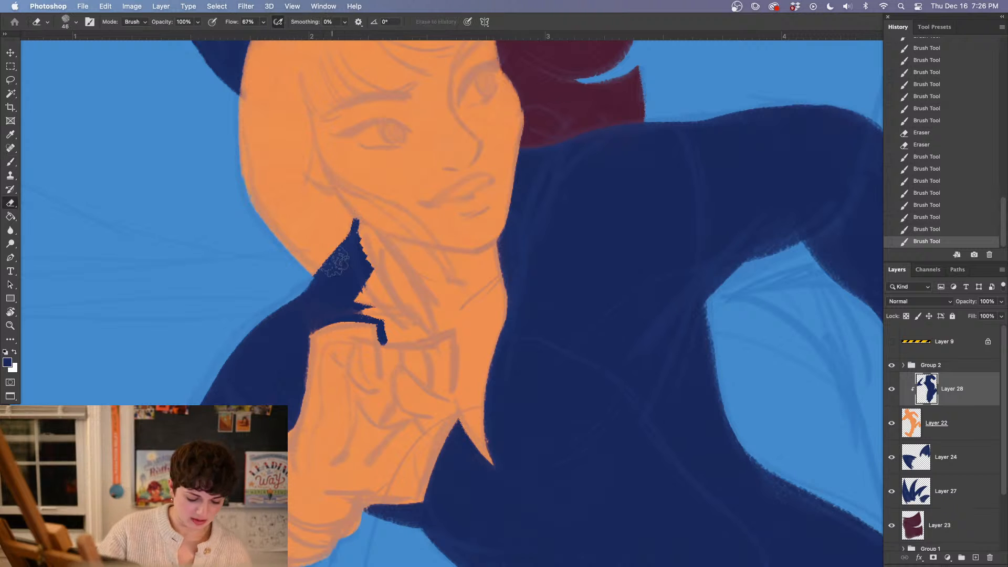
left_click_drag(323, 256, 336, 246)
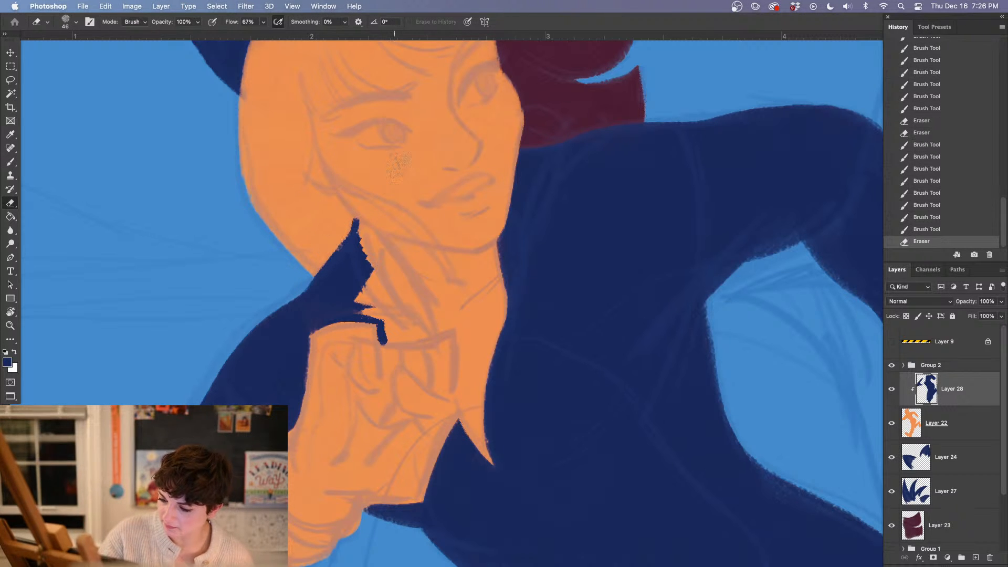
Outline the collar's inner edge down the neck to the glove in navy and fill the enclosed area
left_click_drag(493, 412, 485, 418)
key("b")
mouse_move(344, 244)
left_mouse_down()
mouse_move(425, 341)
mouse_move(413, 340)
mouse_move(426, 342)
mouse_move(382, 305)
mouse_move(405, 346)
mouse_move(388, 342)
mouse_move(417, 327)
left_mouse_up()
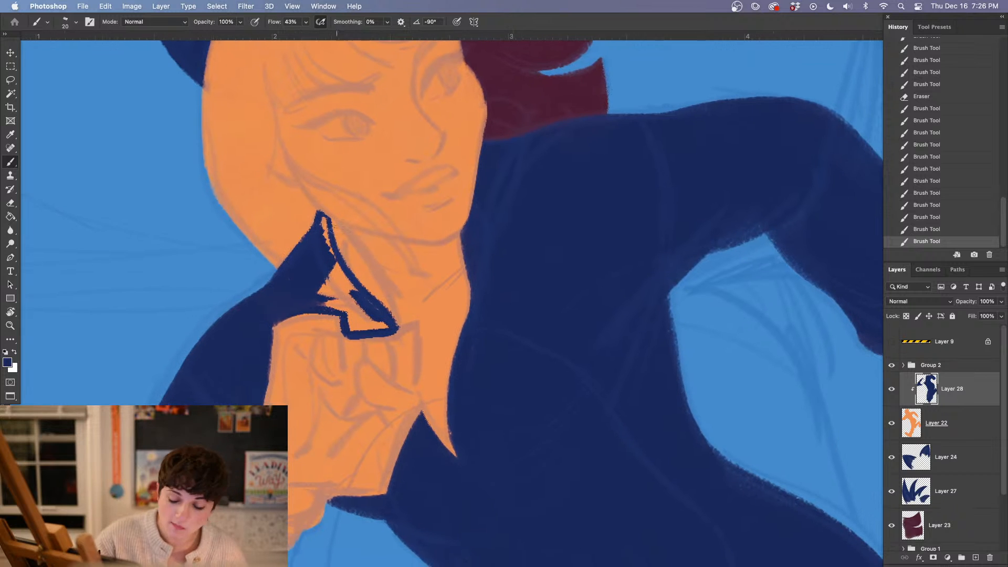
mouse_move(320, 223)
left_mouse_down()
mouse_move(349, 289)
mouse_move(314, 300)
mouse_move(346, 307)
mouse_move(336, 273)
mouse_move(347, 282)
left_mouse_up()
left_click_drag(351, 320, 391, 327)
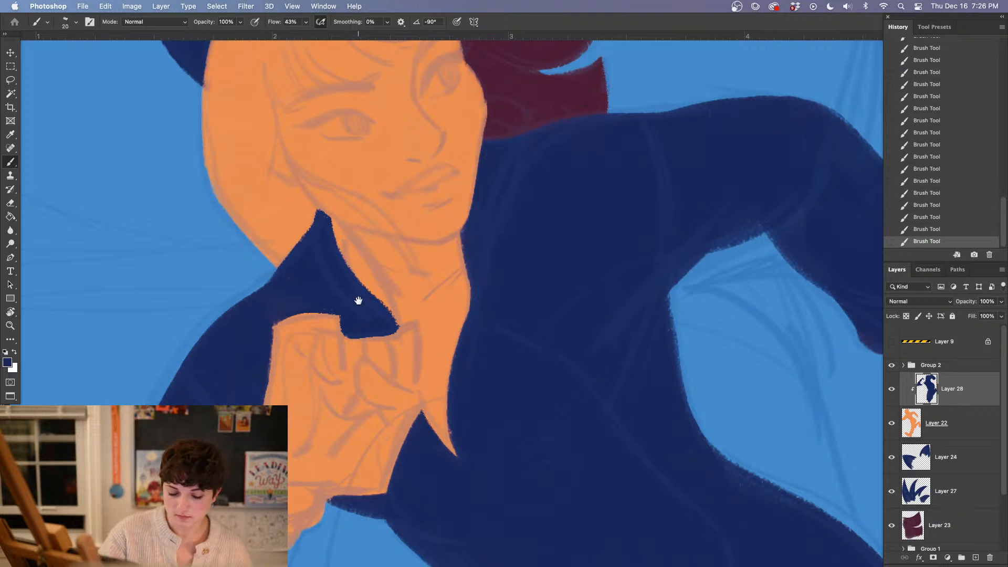
Trim the collar's edge along the neck with the Eraser, undoing the first pass and reducing the size to 15 px
left_click_drag(602, 416, 557, 258)
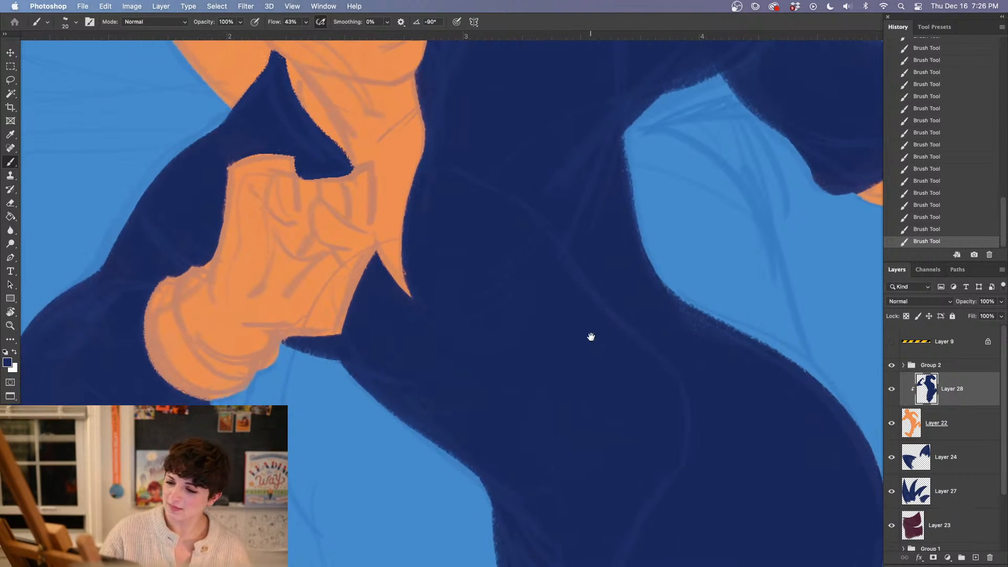
left_click_drag(590, 338, 595, 409)
key("e")
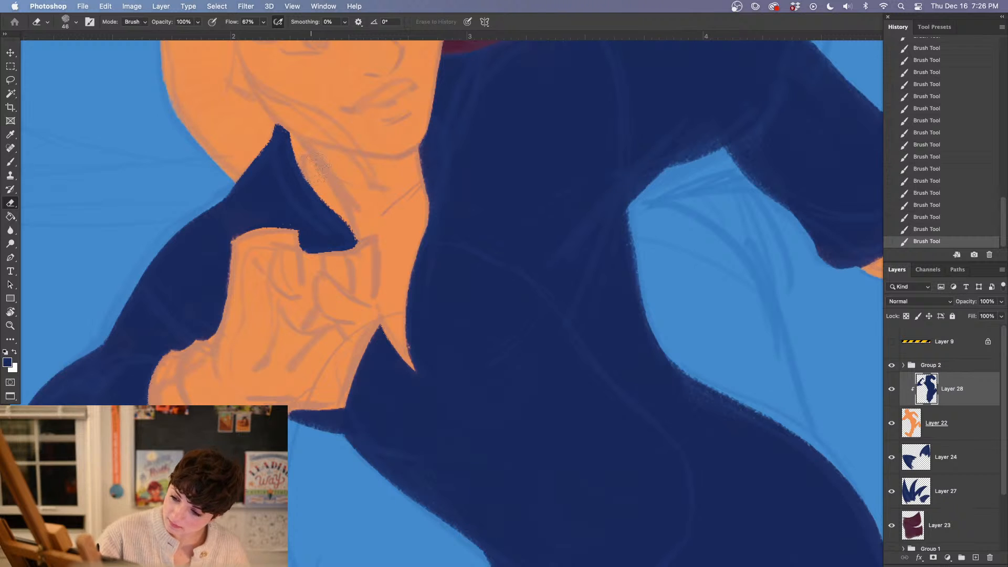
left_click_drag(318, 167, 355, 247)
left_click(917, 229)
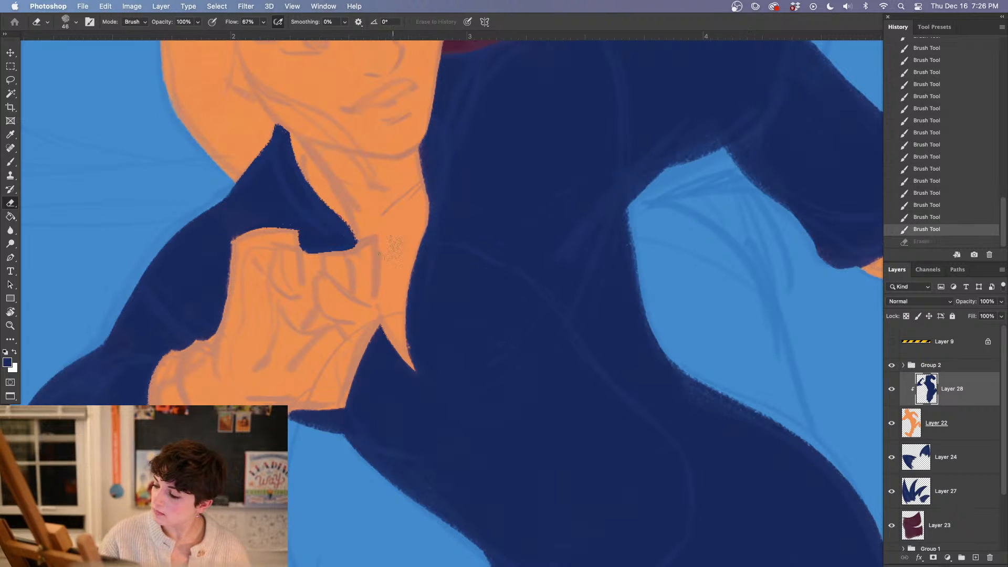
right_click(403, 128)
left_click(429, 170)
left_click(296, 149)
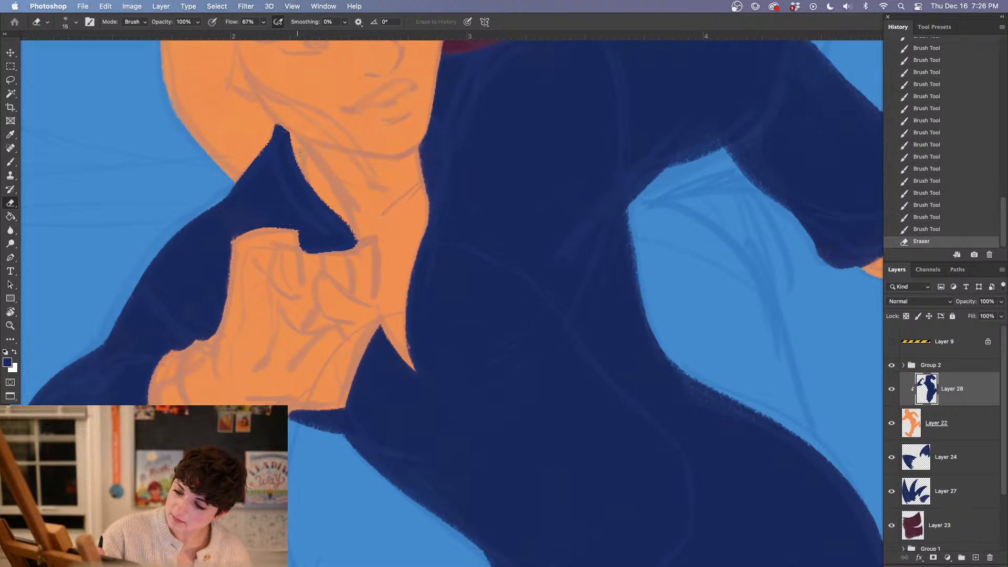
left_click_drag(345, 220, 355, 246)
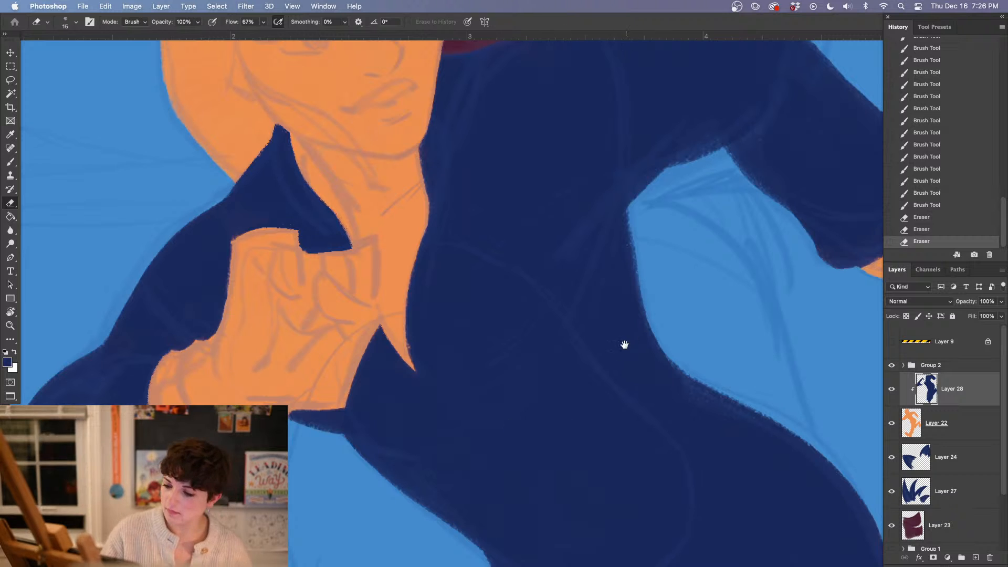
Refine the navy suit edge along the far side of the neck with the brush
scroll(623, 342, "up", 3)
key("b")
left_click_drag(404, 250, 399, 329)
mouse_move(402, 239)
left_mouse_down()
mouse_move(401, 325)
mouse_move(407, 272)
left_mouse_up()
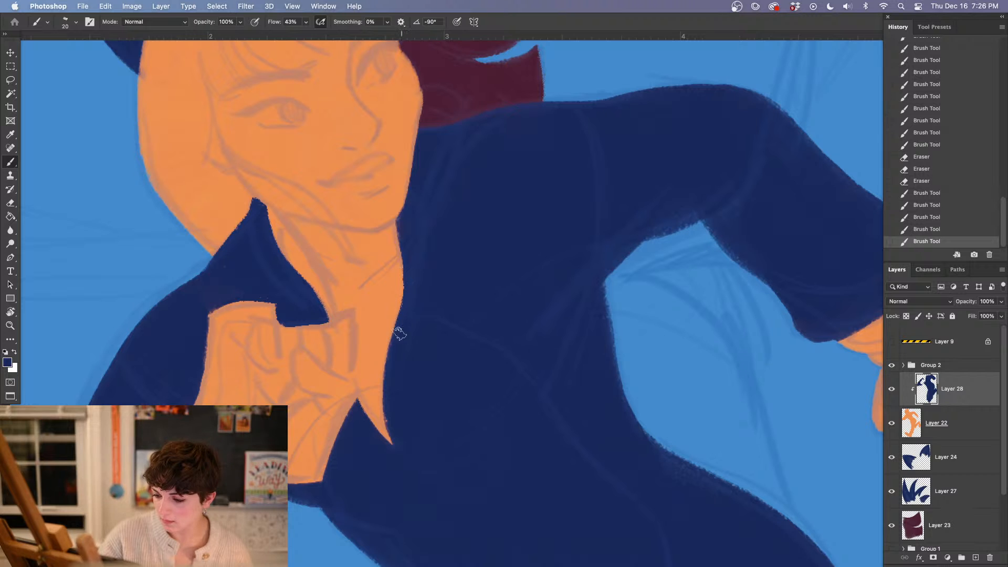
left_click_drag(400, 334, 404, 318)
Sample the maroon from the shape behind the head and hide the navy suit's clipped layer, Layer 28
key("space")
left_click_drag(592, 417, 507, 395)
left_click_drag(567, 462, 546, 548)
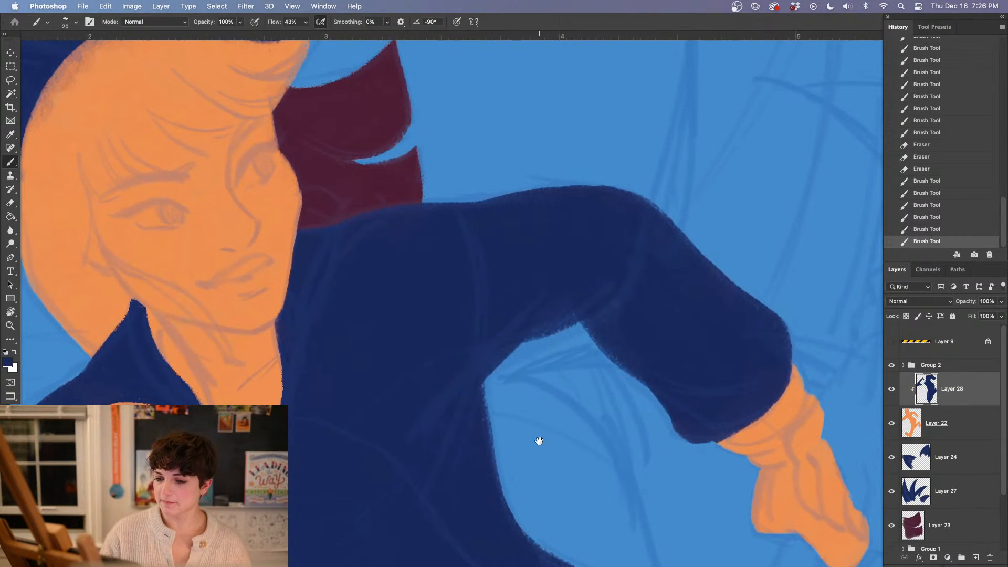
left_click(344, 152, "alt")
key("space")
left_click_drag(520, 331, 733, 345)
mouse_move(527, 361)
left_mouse_down()
mouse_move(537, 390)
mouse_move(545, 364)
left_mouse_up()
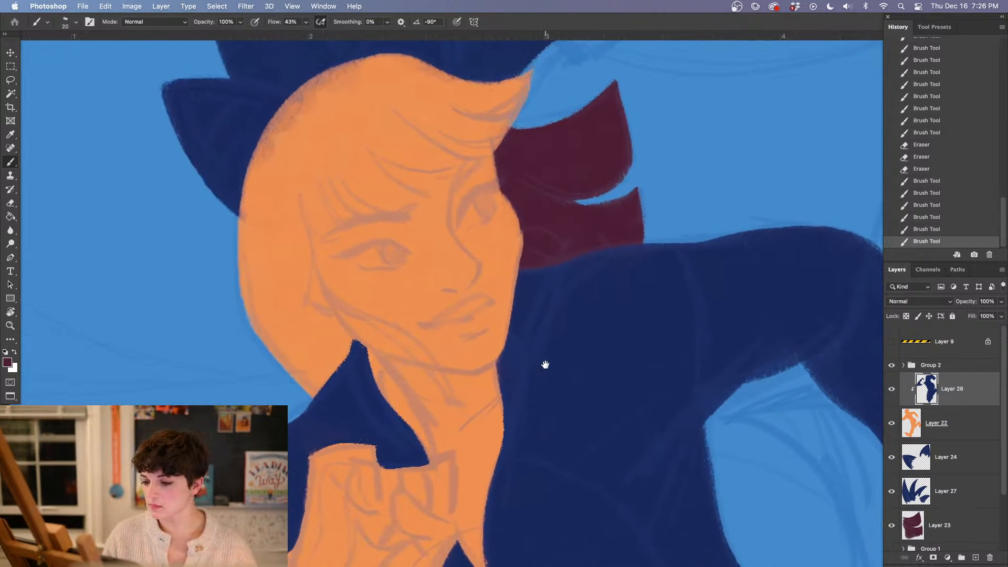
left_click(963, 429)
left_click(891, 389)
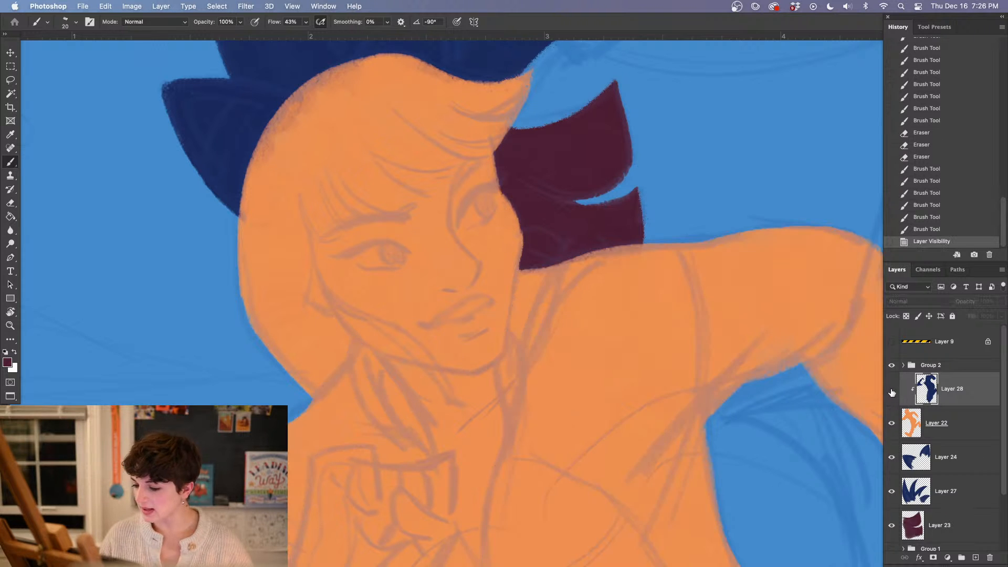
Show the navy suit's clipped layer, Layer 28, again and compare the figure with and without it
left_click(891, 389)
key("super+minus")
key("super+minus")
key("super+minus")
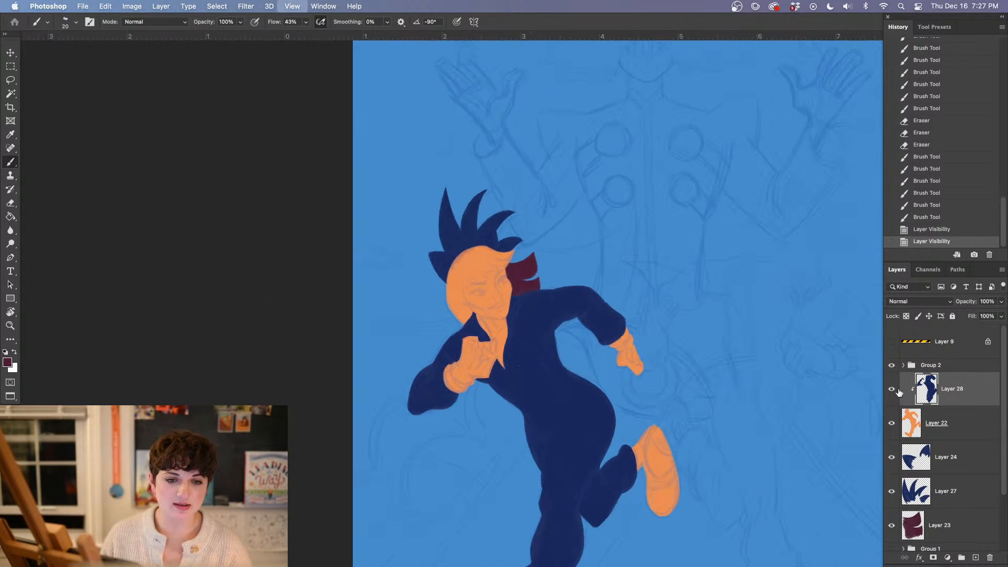
left_click(892, 392)
left_click(893, 394)
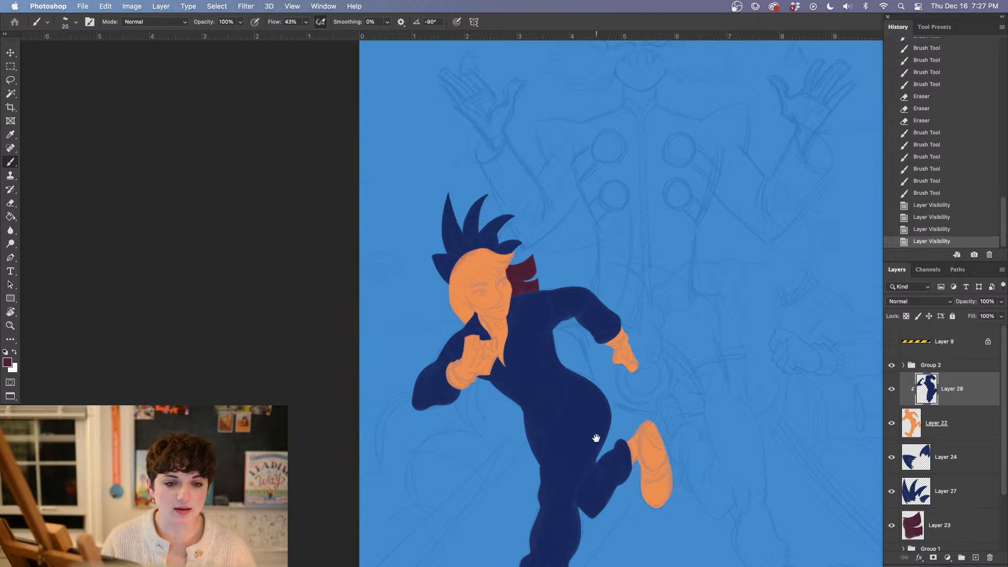
Add a new layer above the navy suit, clip it to the figure, and sample the maroon from the hair shape behind the head
left_click_drag(626, 433, 557, 407)
key("super+plus")
key("super+plus")
key("super+plus")
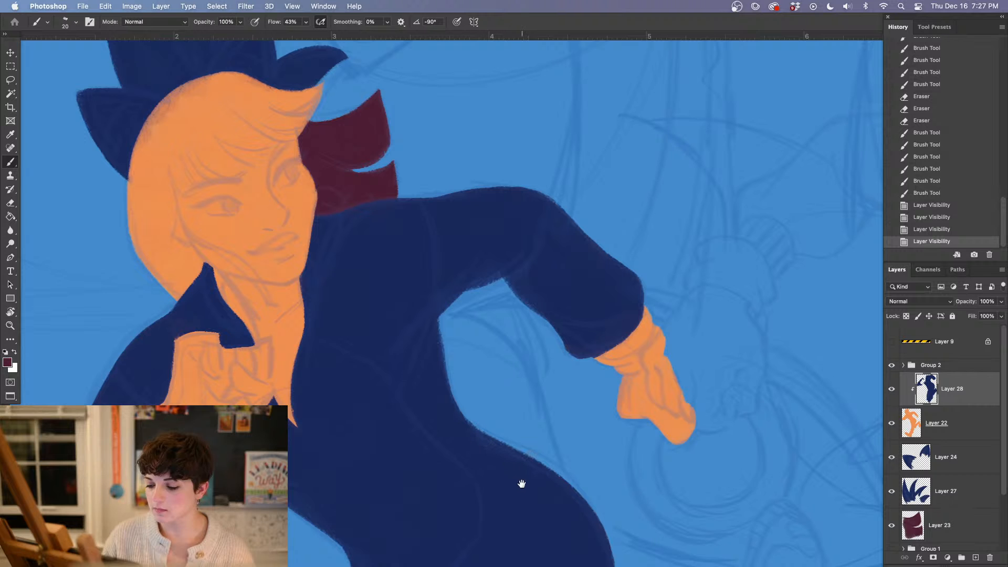
left_click_drag(527, 490, 508, 410)
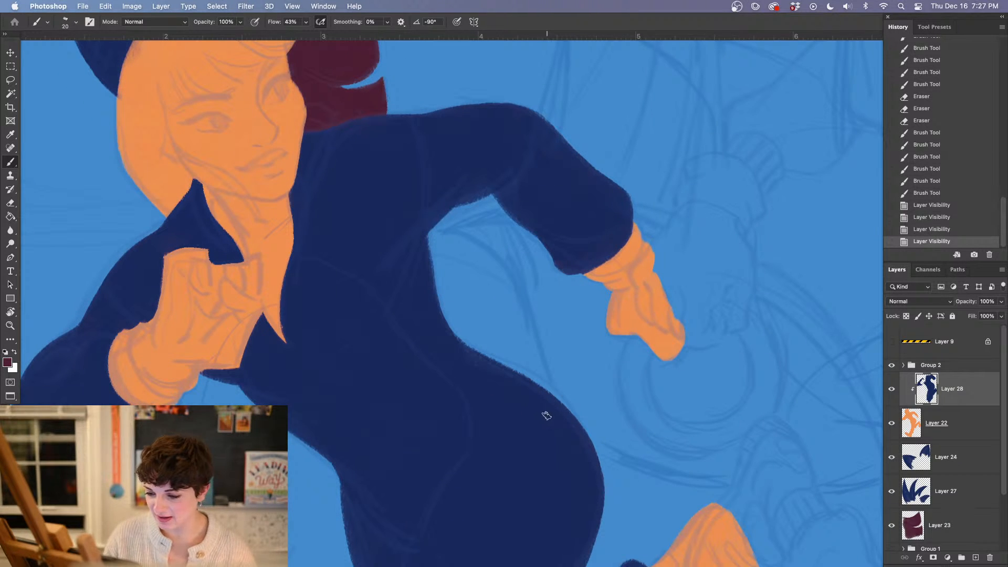
left_click_drag(545, 418, 605, 471)
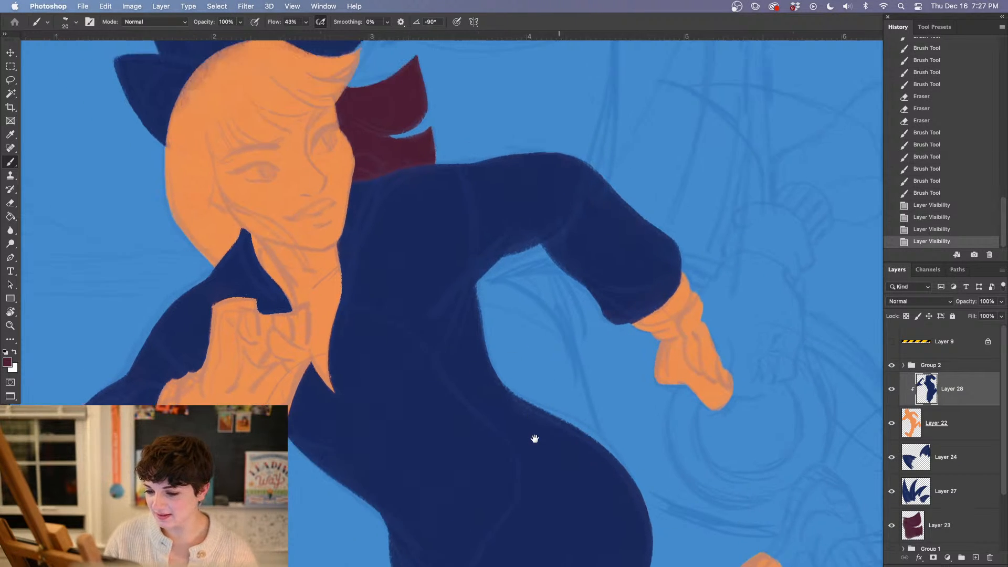
left_click(975, 558)
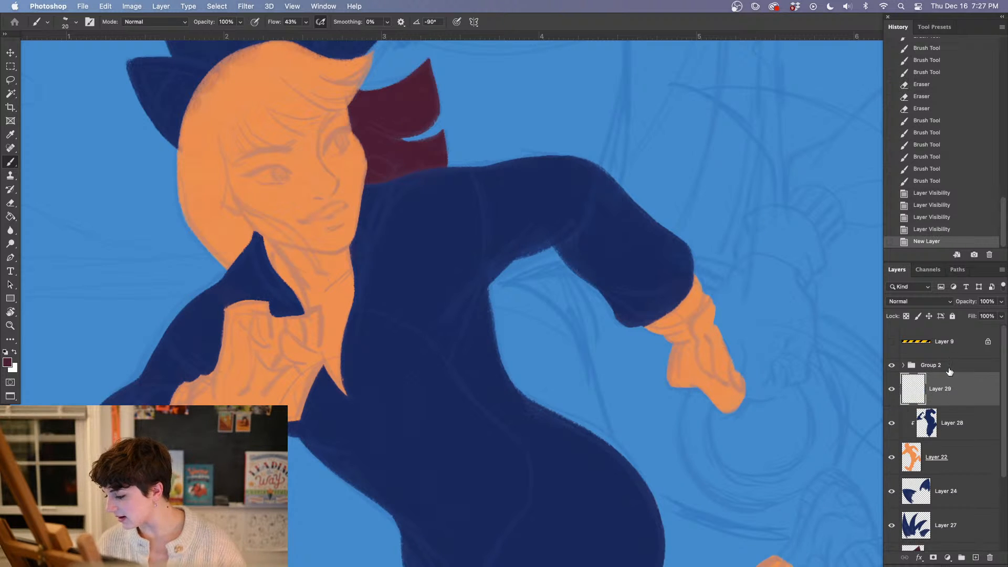
right_click(951, 393)
left_click(870, 274)
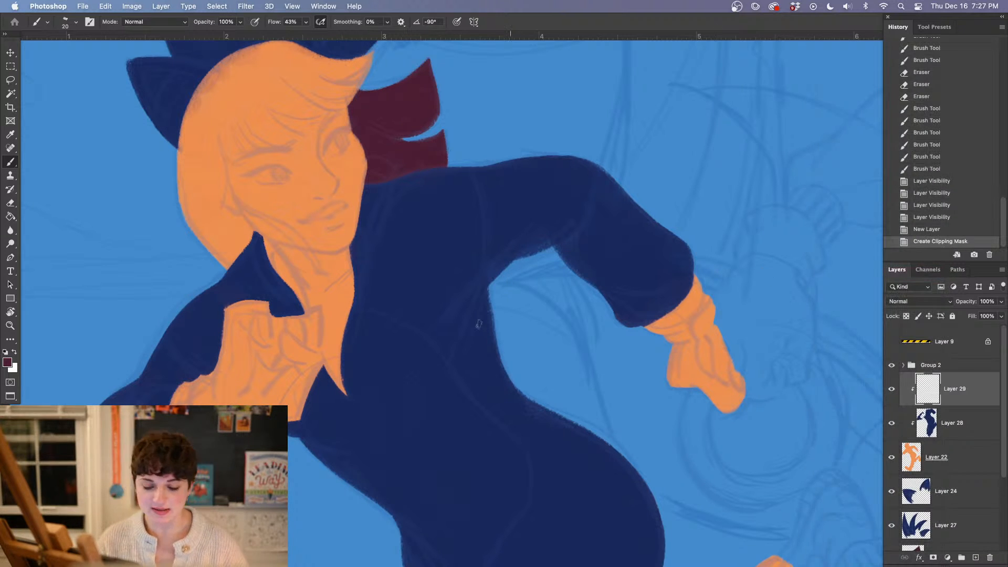
key("i")
left_click(413, 101)
key("b")
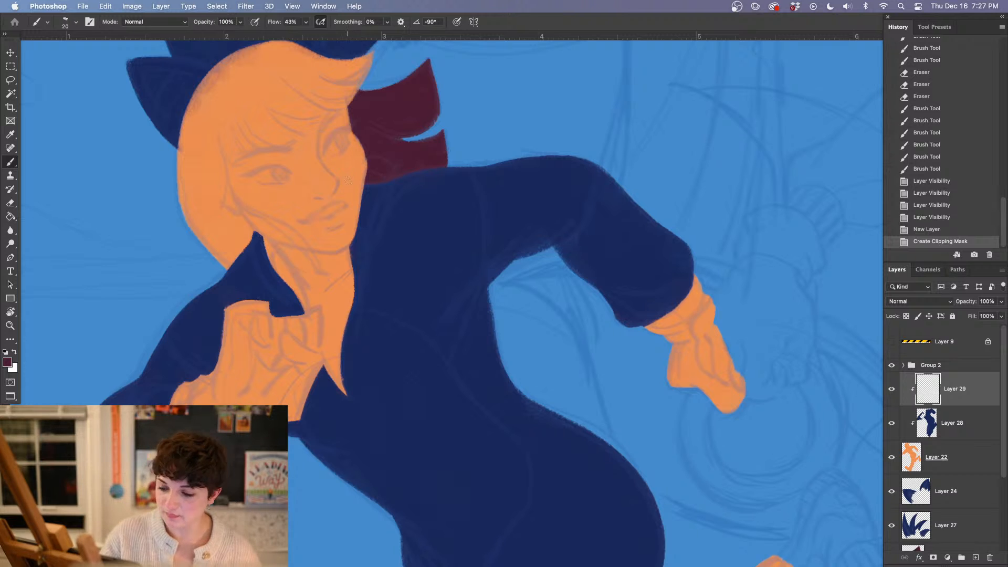
Lower the brush flow to 33% and paint the first maroon fringe strands above the near eye
scroll(347, 179, "right", 4)
scroll(367, 337, "up", 3)
left_click(306, 21)
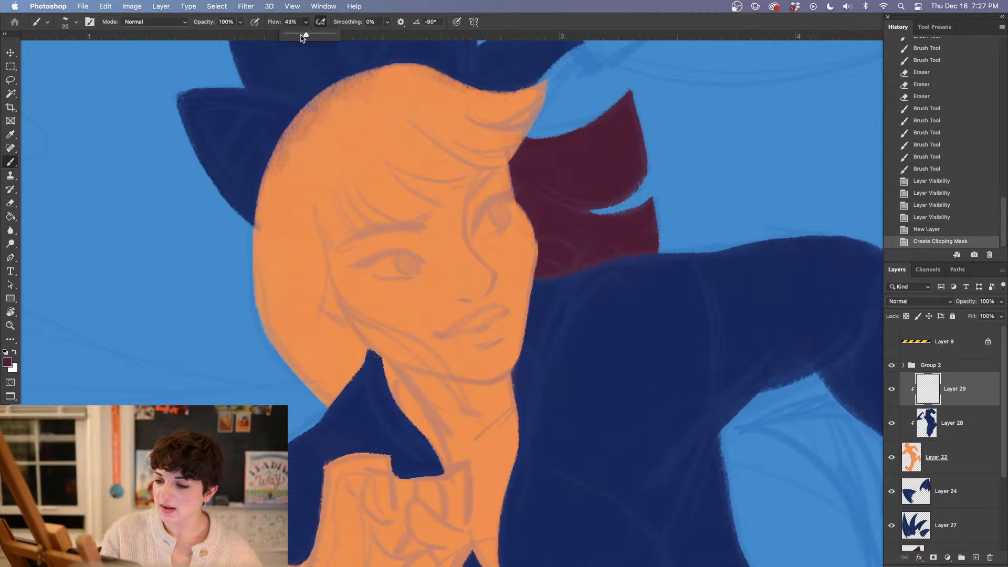
left_click(315, 175)
left_click_drag(316, 192, 347, 257)
mouse_move(331, 183)
left_mouse_down()
mouse_move(363, 244)
mouse_move(328, 233)
mouse_move(319, 190)
mouse_move(349, 241)
mouse_move(326, 196)
left_mouse_up()
left_click_drag(340, 242, 347, 251)
mouse_move(331, 178)
left_mouse_down()
mouse_move(373, 237)
mouse_move(358, 213)
mouse_move(387, 237)
left_mouse_up()
left_click_drag(336, 169, 418, 222)
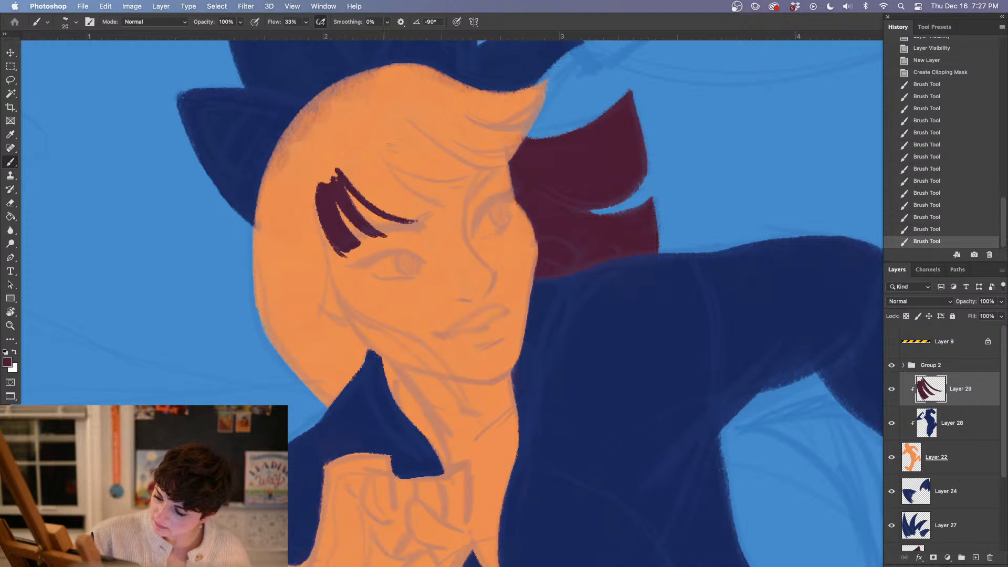
Outline the remaining fringe strands across the forehead to the swept hair tip, and the hairline down past the ear in maroon
left_click_drag(375, 150, 445, 206)
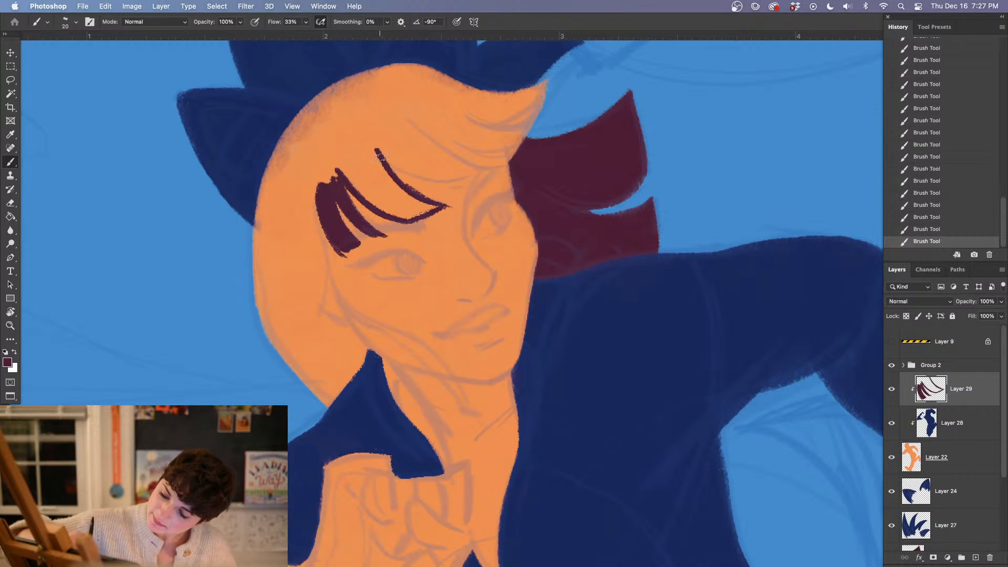
left_click_drag(380, 159, 469, 177)
left_click_drag(399, 176, 488, 170)
left_click_drag(562, 314, 371, 424)
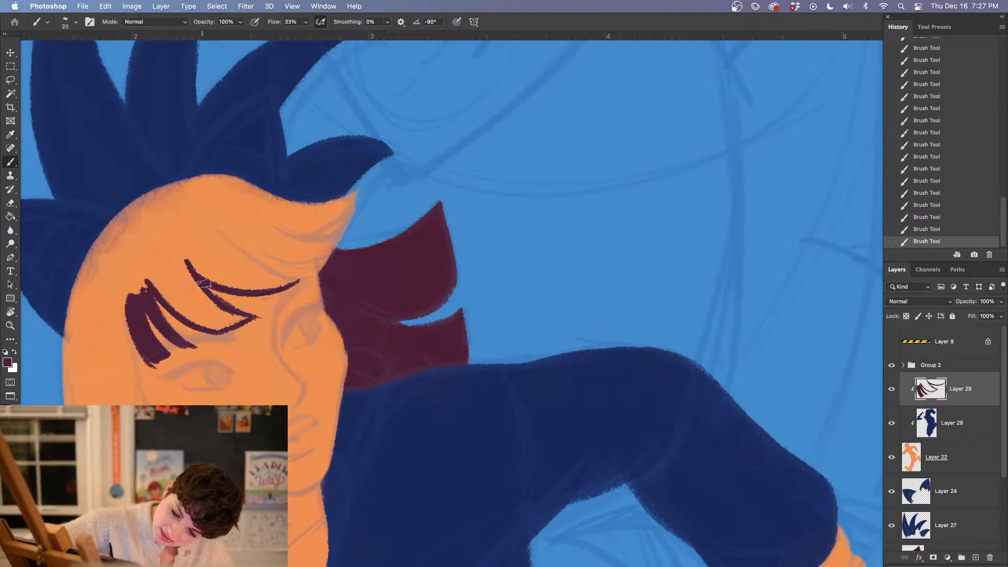
mouse_move(220, 230)
left_mouse_down()
mouse_move(264, 269)
mouse_move(305, 280)
mouse_move(332, 255)
left_mouse_up()
mouse_move(234, 248)
left_mouse_down()
mouse_move(342, 248)
mouse_move(321, 259)
mouse_move(338, 215)
mouse_move(317, 231)
mouse_move(323, 200)
mouse_move(349, 202)
left_mouse_up()
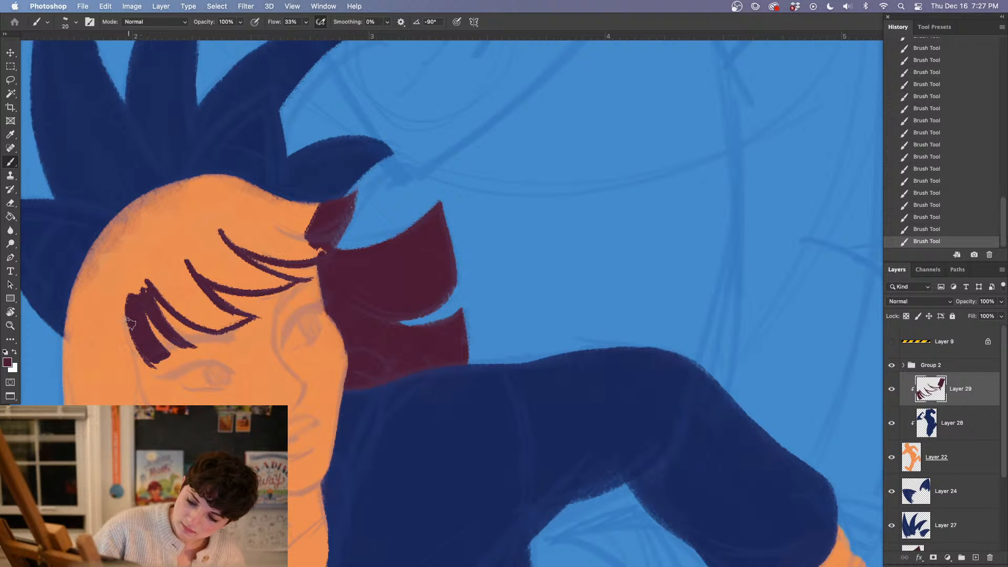
left_click_drag(130, 323, 132, 404)
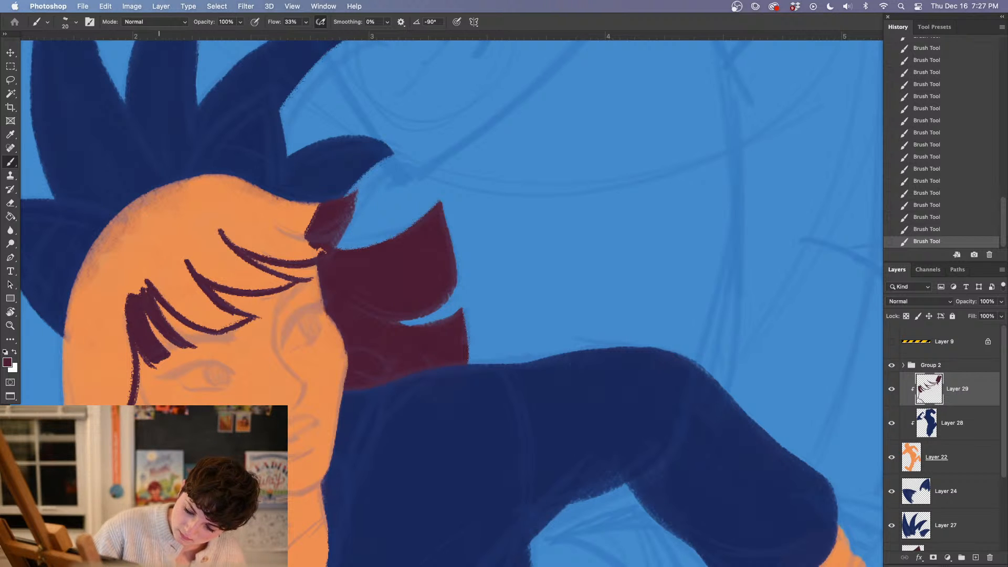
left_click_drag(459, 426, 549, 292)
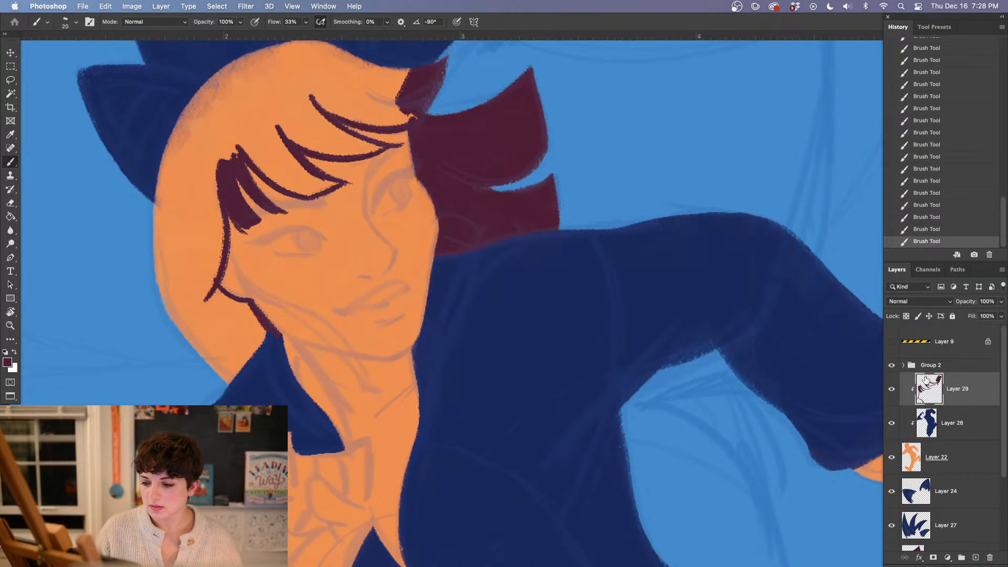
Move Layer 29 below the navy suit layer and paint the hair behind the collar maroon
left_click_drag(969, 402, 969, 437)
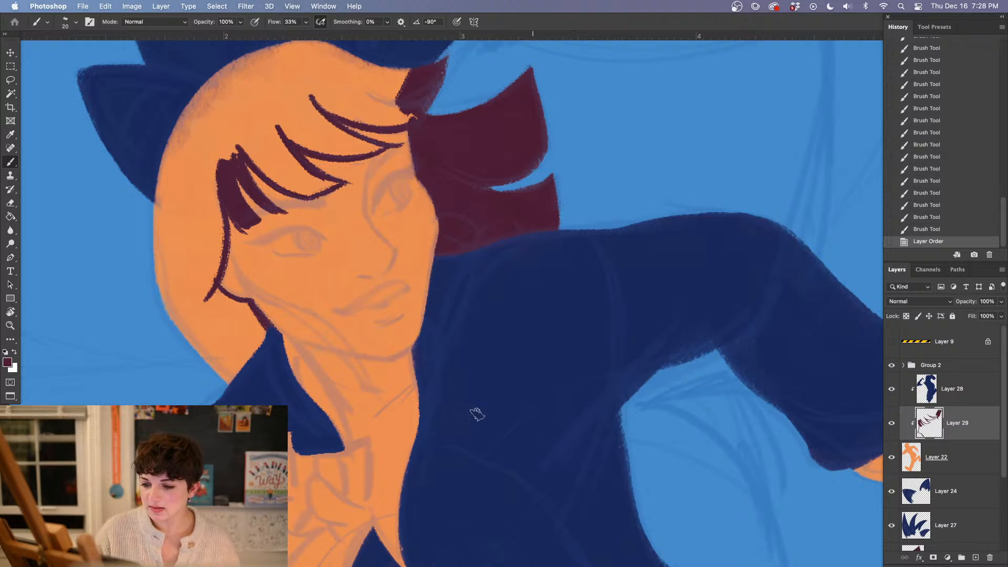
left_click_drag(476, 414, 537, 350)
mouse_move(321, 278)
left_mouse_down()
mouse_move(281, 321)
mouse_move(297, 291)
mouse_move(267, 295)
mouse_move(330, 281)
left_mouse_up()
left_click_drag(349, 246, 366, 302)
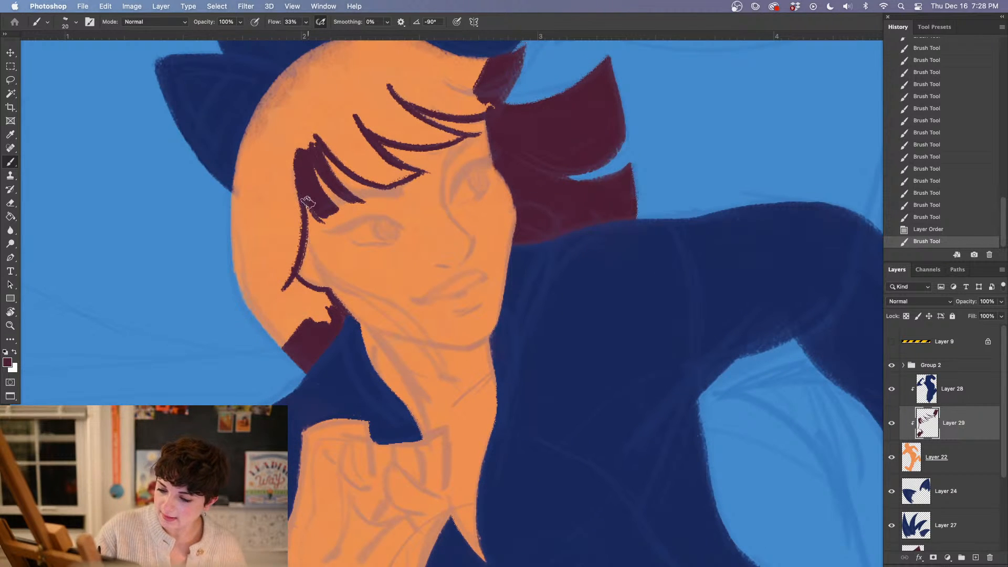
Paint a loose maroon strand from in front of the ear across the cheek and undo its last stroke
left_click_drag(307, 202, 297, 270)
mouse_move(305, 223)
left_mouse_down()
mouse_move(344, 289)
mouse_move(407, 322)
left_mouse_up()
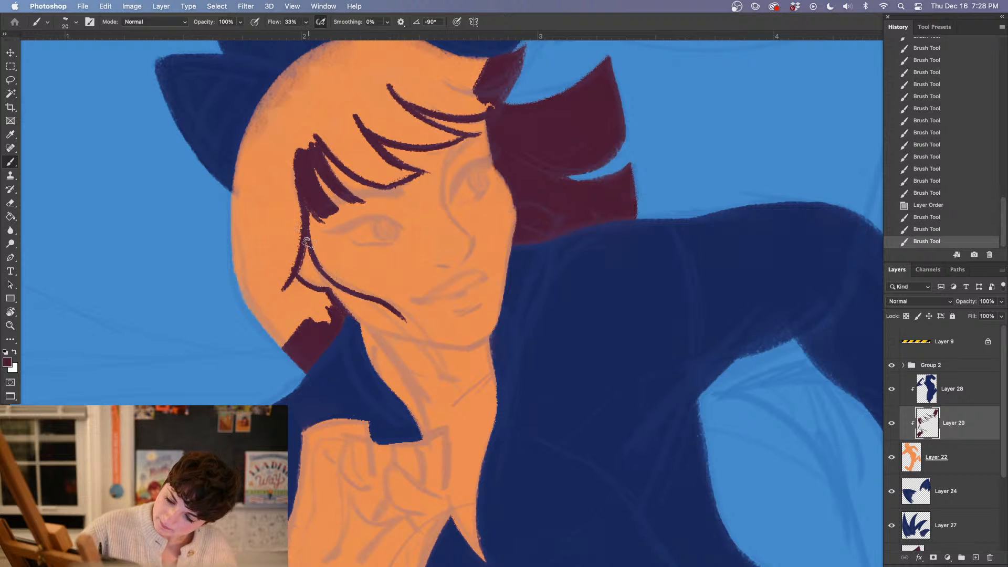
mouse_move(307, 241)
left_mouse_down()
mouse_move(320, 266)
mouse_move(372, 297)
mouse_move(410, 329)
left_mouse_up()
left_click_drag(315, 258, 403, 342)
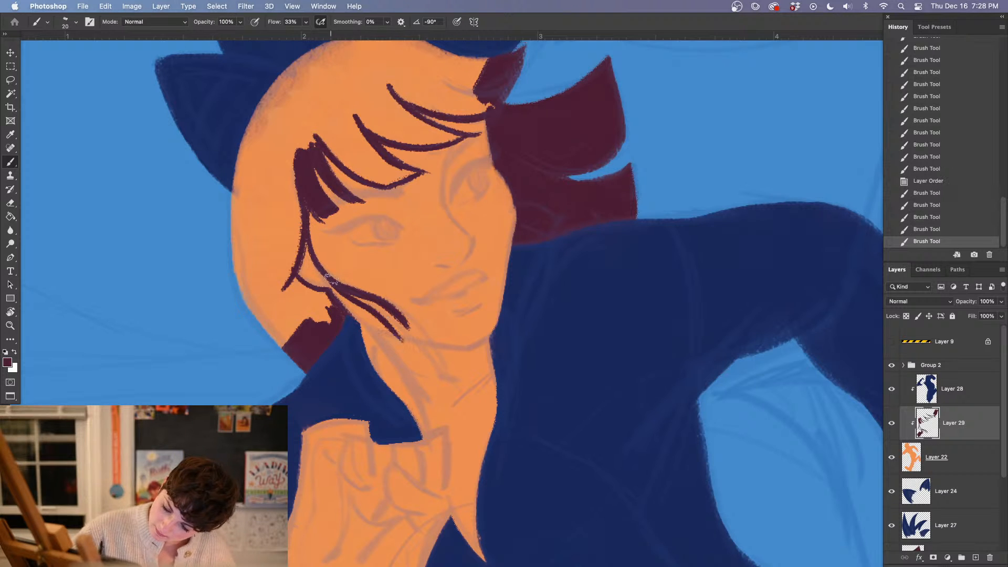
left_click(937, 229)
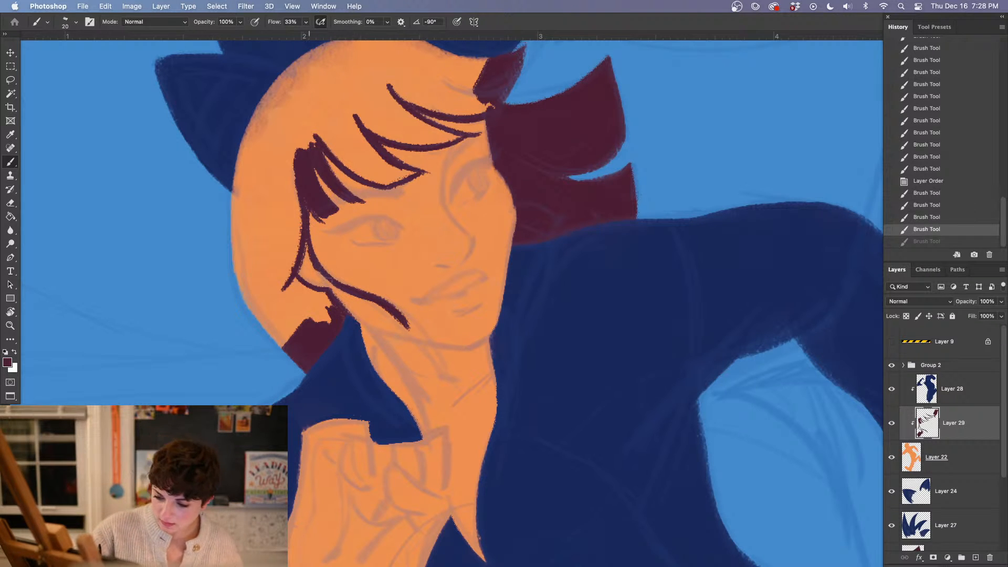
Thicken the loose cheek strand, extend it to a tapered point past the jaw, and trim its tip with the Eraser
left_click_drag(315, 270, 408, 330)
mouse_move(357, 297)
left_mouse_down()
mouse_move(424, 355)
mouse_move(407, 329)
mouse_move(369, 306)
left_mouse_up()
mouse_move(360, 299)
left_mouse_down()
mouse_move(408, 331)
mouse_move(427, 368)
left_mouse_up()
mouse_move(387, 310)
left_mouse_down()
mouse_move(426, 381)
mouse_move(417, 341)
mouse_move(424, 383)
mouse_move(428, 357)
left_mouse_up()
key("e")
left_click(425, 381)
mouse_move(537, 412)
left_mouse_down()
mouse_move(534, 457)
mouse_move(486, 399)
left_mouse_up()
Join the maroon outline around the earlobe to the hair painted behind the collar
key("b")
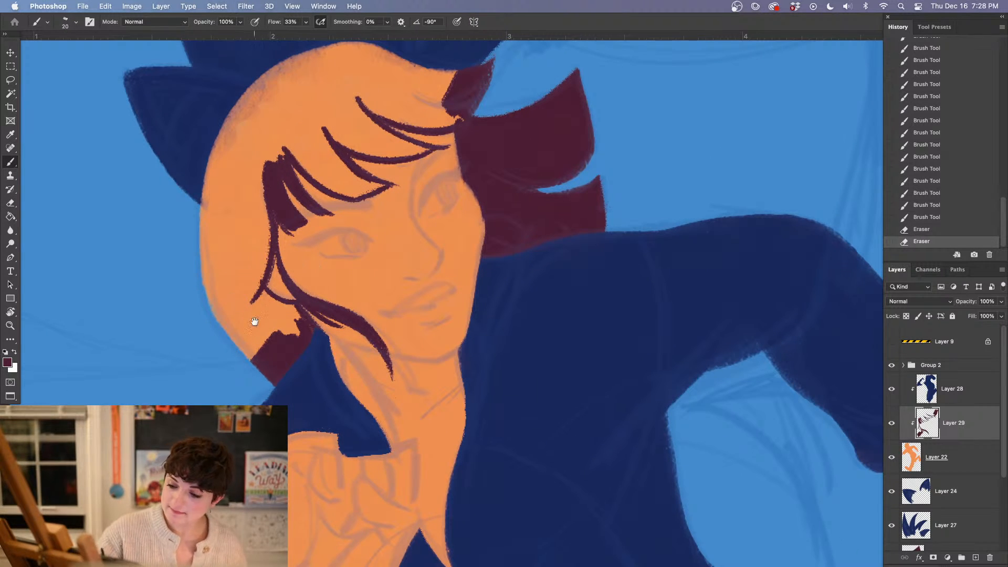
mouse_move(262, 290)
left_mouse_down()
mouse_move(294, 313)
mouse_move(283, 339)
mouse_move(284, 303)
left_mouse_up()
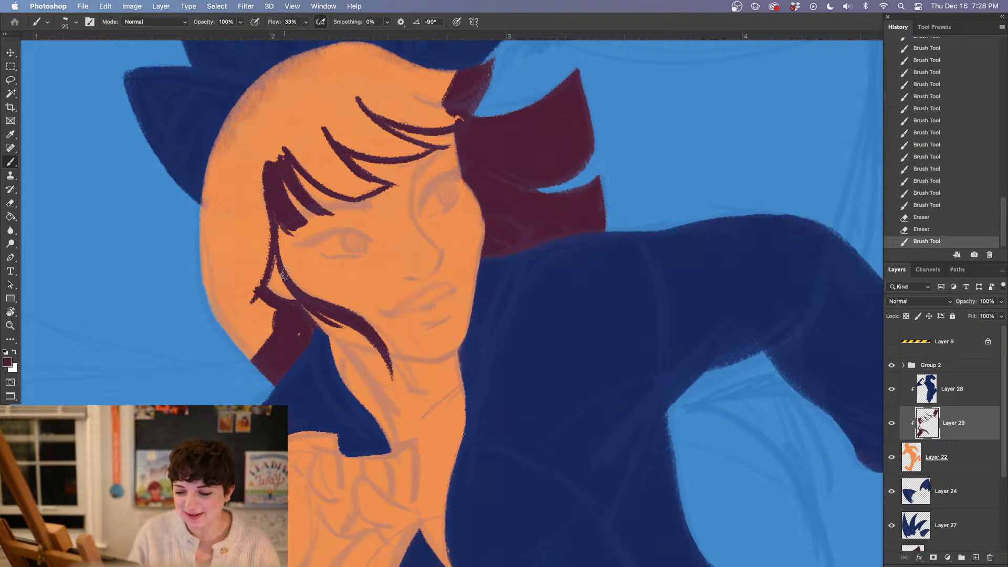
mouse_move(288, 342)
left_mouse_down()
mouse_move(307, 317)
mouse_move(314, 335)
left_mouse_up()
left_click_drag(298, 312, 295, 323)
Enlarge the brush to 65 px and paint a maroon band along the outer edge of the hair, from the nape to the fringe tip
right_click(228, 189)
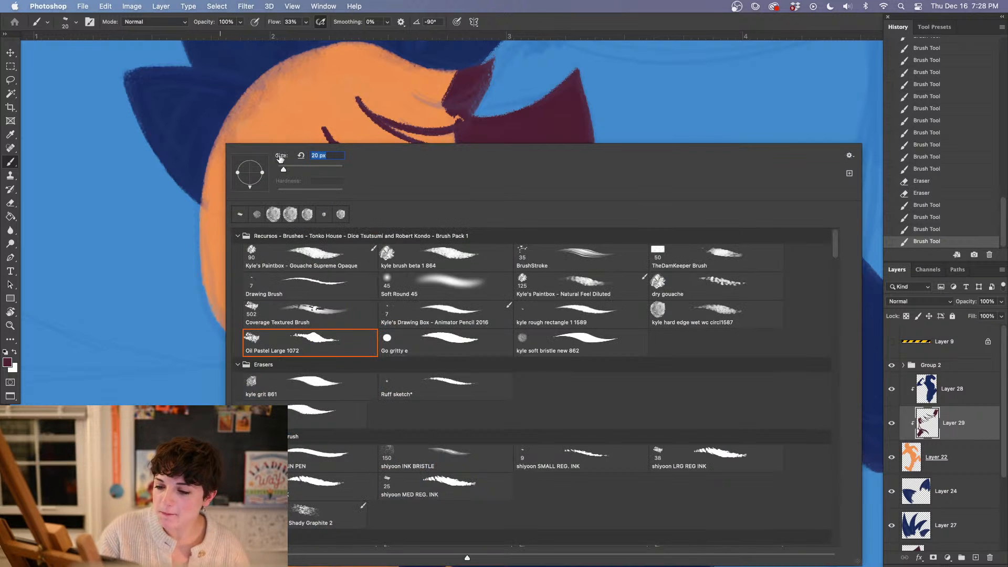
left_click_drag(279, 158, 288, 157)
mouse_move(277, 69)
left_mouse_down()
mouse_move(242, 101)
mouse_move(205, 243)
mouse_move(231, 323)
left_mouse_up()
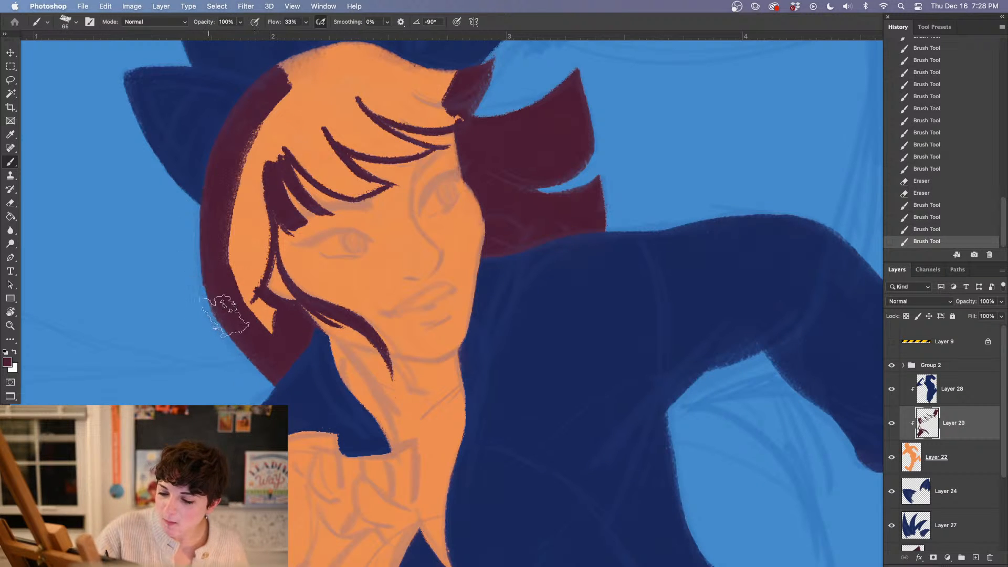
mouse_move(281, 73)
left_mouse_down()
mouse_move(386, 55)
mouse_move(451, 77)
mouse_move(462, 92)
left_mouse_up()
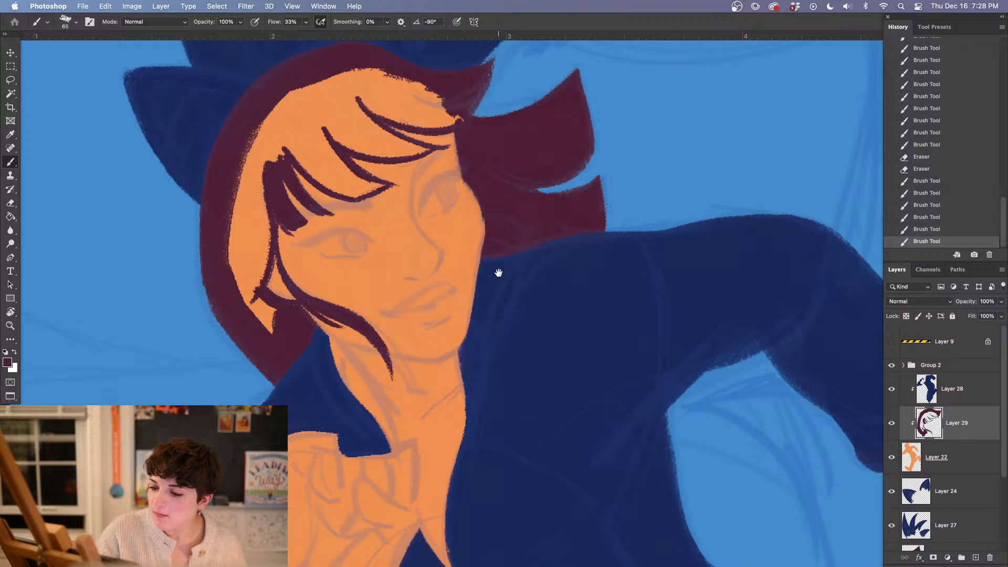
Fill the enclosed hair area with maroon using the Paint Bucket
left_click_drag(499, 272, 526, 323)
key("g")
left_click(278, 273)
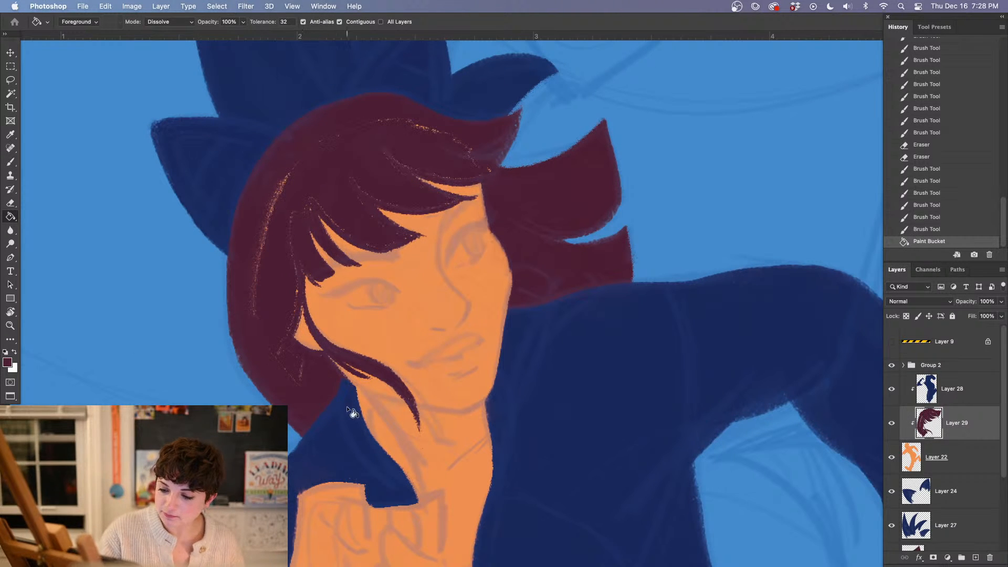
Paint over the orange specks left inside the hair, increasing the brush size from 17 to 57 px
key("b")
right_click(282, 267)
left_click_drag(362, 169, 351, 169)
mouse_move(289, 196)
left_mouse_down()
mouse_move(261, 216)
mouse_move(276, 211)
left_mouse_up()
right_click(269, 236)
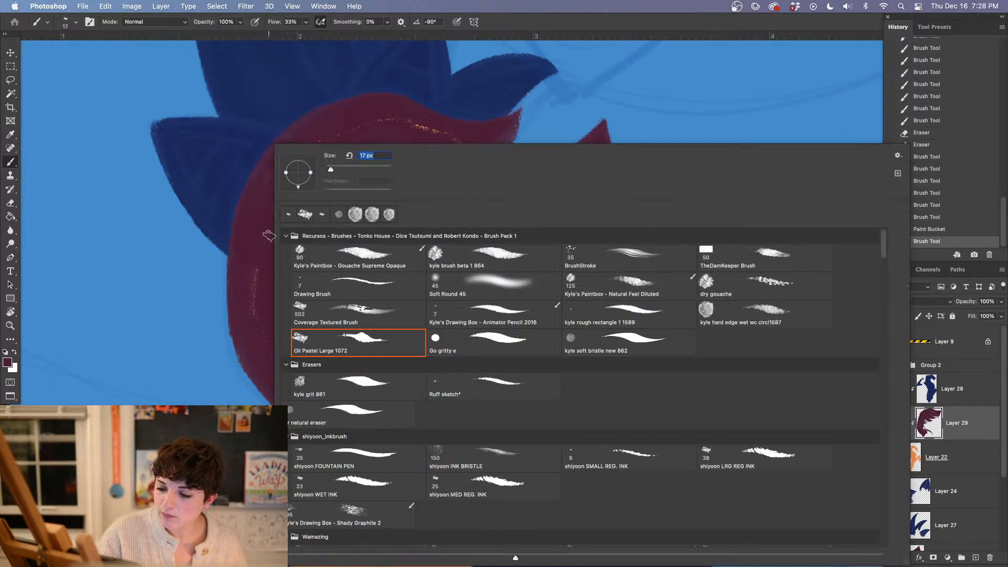
left_click(343, 171)
mouse_move(263, 257)
left_mouse_down()
mouse_move(255, 274)
mouse_move(304, 382)
left_mouse_up()
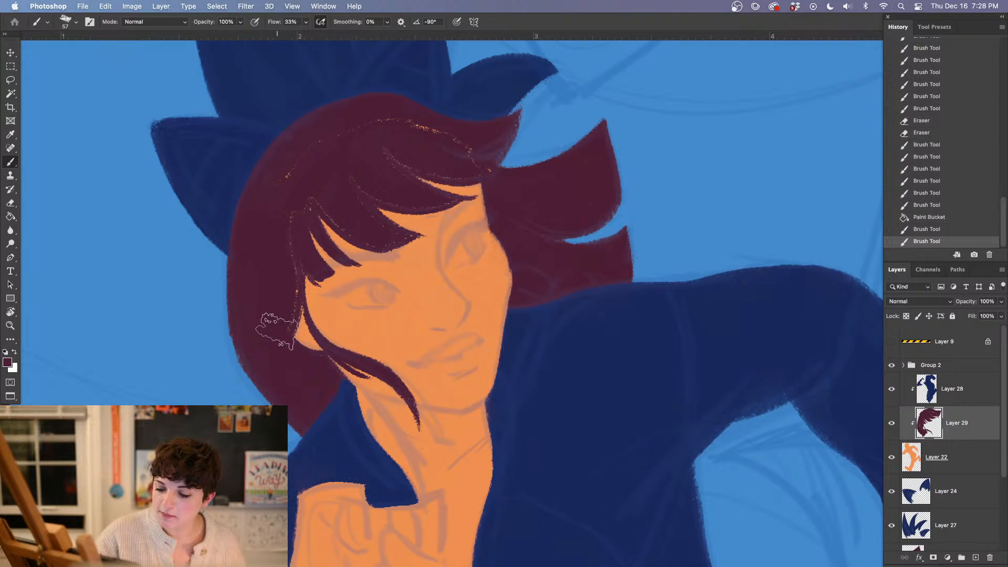
mouse_move(276, 330)
left_mouse_down()
mouse_move(282, 226)
mouse_move(293, 224)
mouse_move(306, 178)
mouse_move(306, 214)
mouse_move(332, 149)
mouse_move(382, 125)
mouse_move(470, 144)
mouse_move(446, 147)
mouse_move(478, 160)
mouse_move(400, 152)
mouse_move(438, 163)
mouse_move(467, 155)
mouse_move(386, 135)
mouse_move(418, 161)
mouse_move(408, 101)
mouse_move(358, 138)
mouse_move(347, 173)
mouse_move(397, 189)
mouse_move(299, 153)
left_mouse_up()
mouse_move(396, 159)
left_mouse_down()
mouse_move(421, 195)
mouse_move(415, 180)
left_mouse_up()
Reduce the brush size to 23 px and clean up the lower edges of the fringe strands across the forehead
right_click(409, 89)
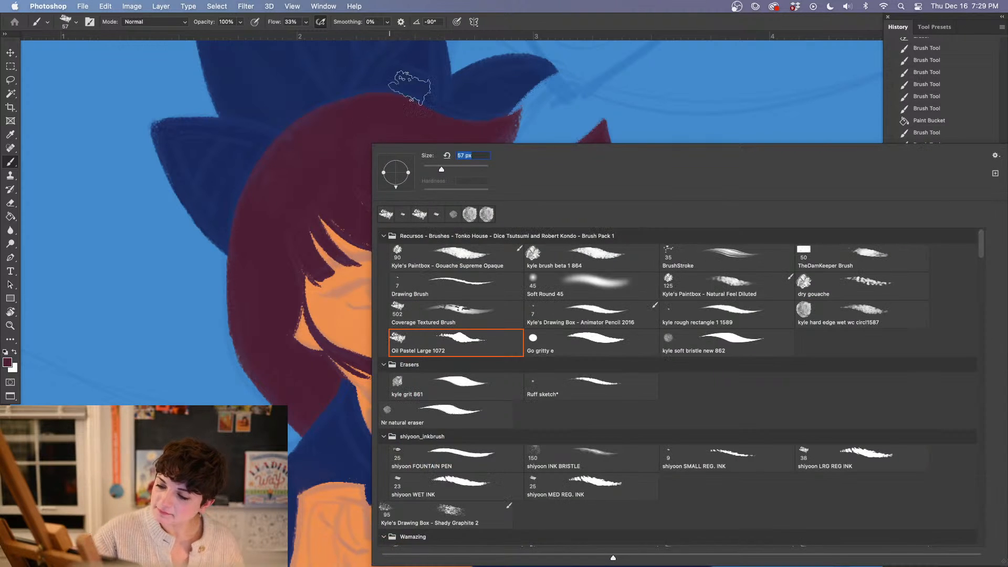
type("23")
key("Return")
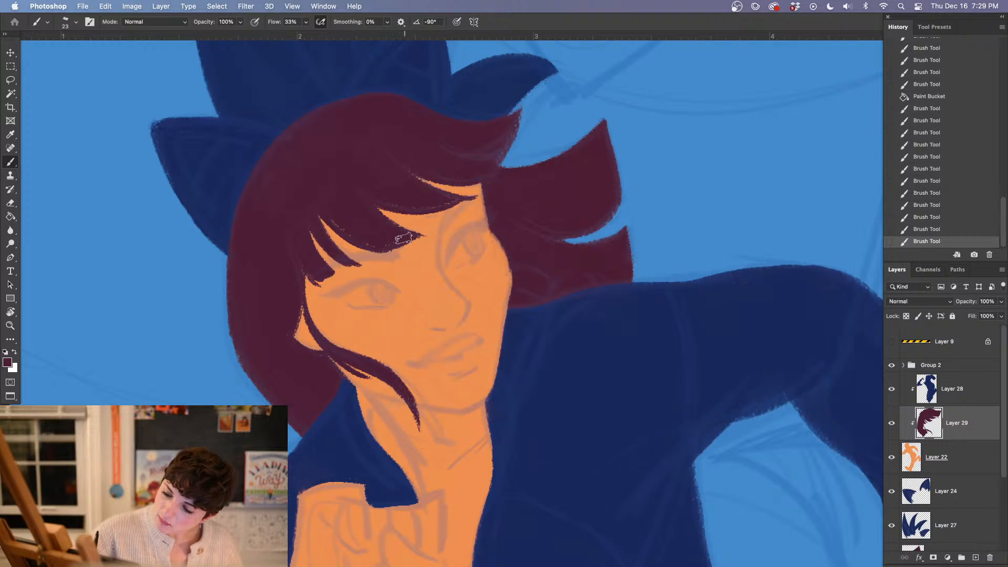
left_click_drag(403, 239, 376, 245)
left_click_drag(369, 196, 467, 198)
left_click_drag(404, 167, 447, 181)
left_click_drag(397, 235, 409, 234)
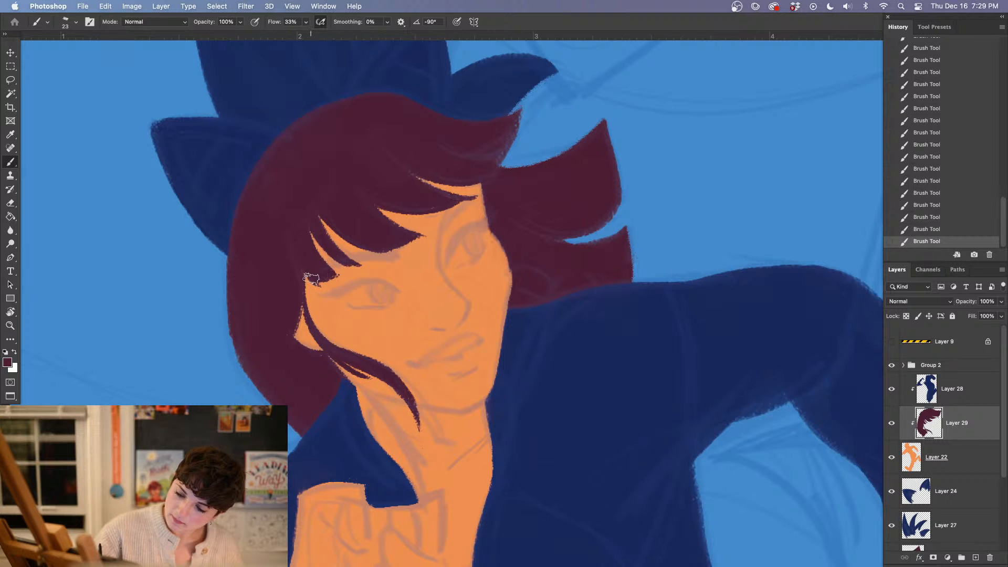
Trim the fringe above the near eye with the Eraser, add a thin maroon strand there, and touch up the surrounding hair
key("e")
left_click_drag(299, 272, 303, 274)
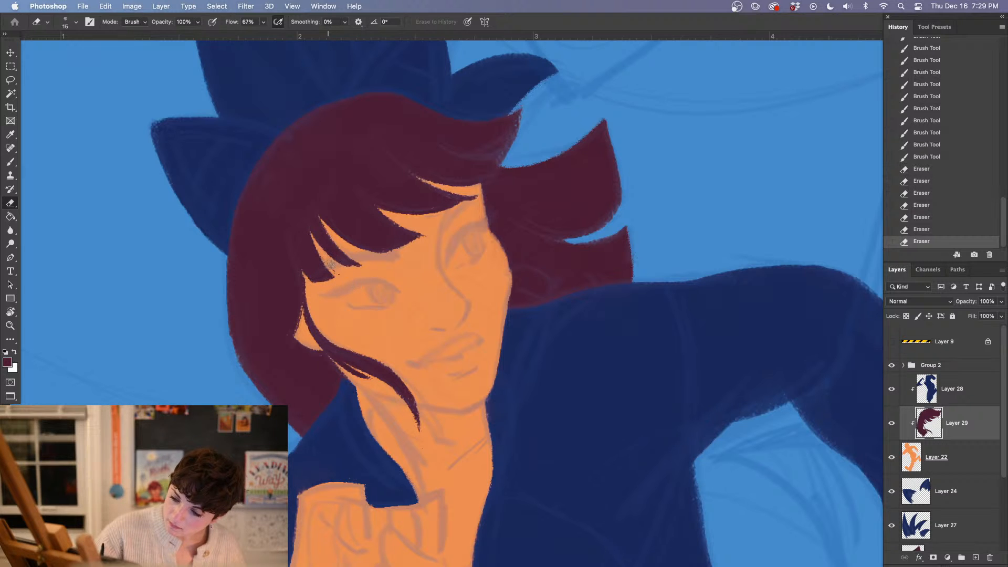
key("b")
left_click_drag(307, 225, 348, 274)
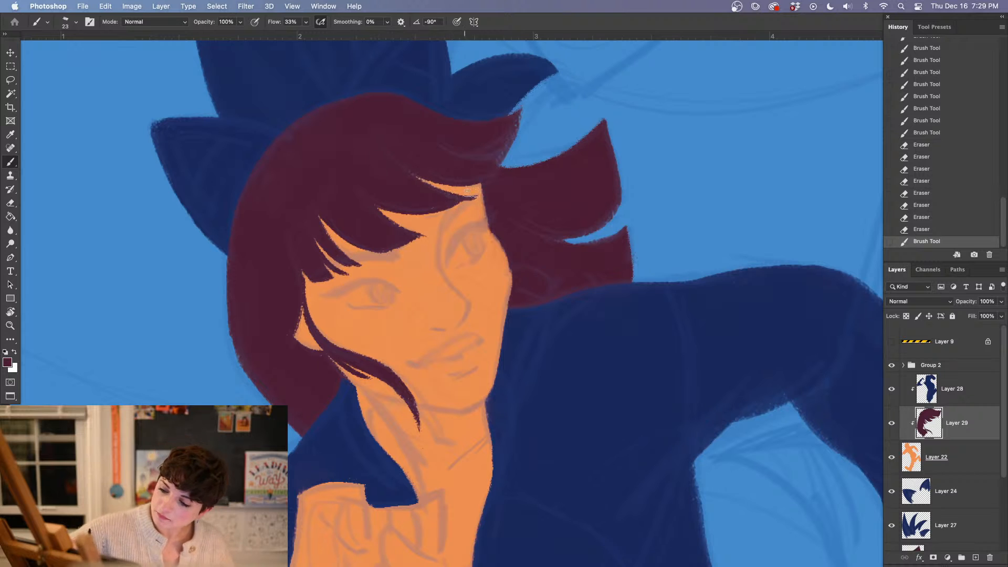
left_click_drag(438, 157, 451, 163)
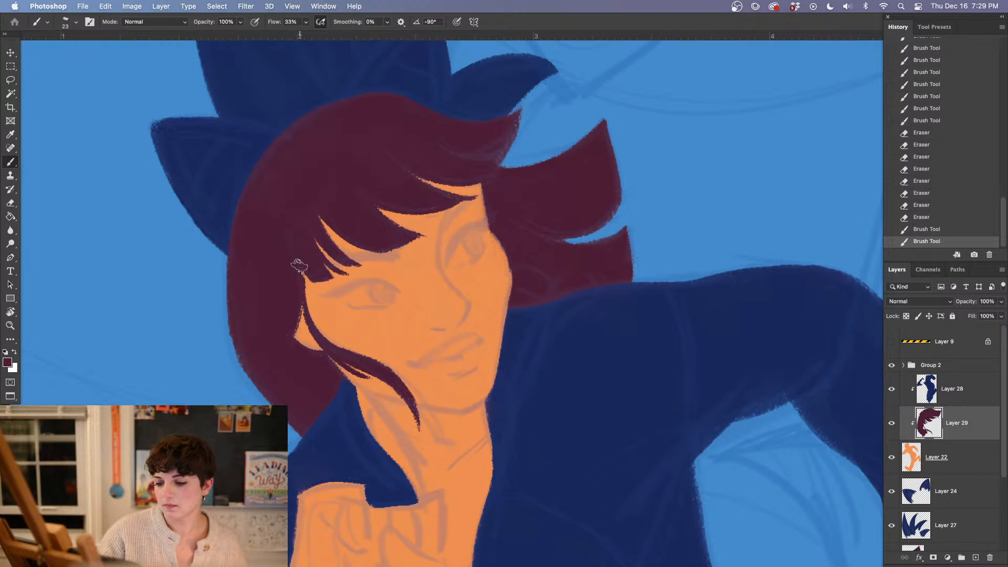
mouse_move(299, 267)
left_mouse_down()
mouse_move(298, 291)
mouse_move(301, 257)
left_mouse_up()
left_click_drag(590, 445, 532, 403)
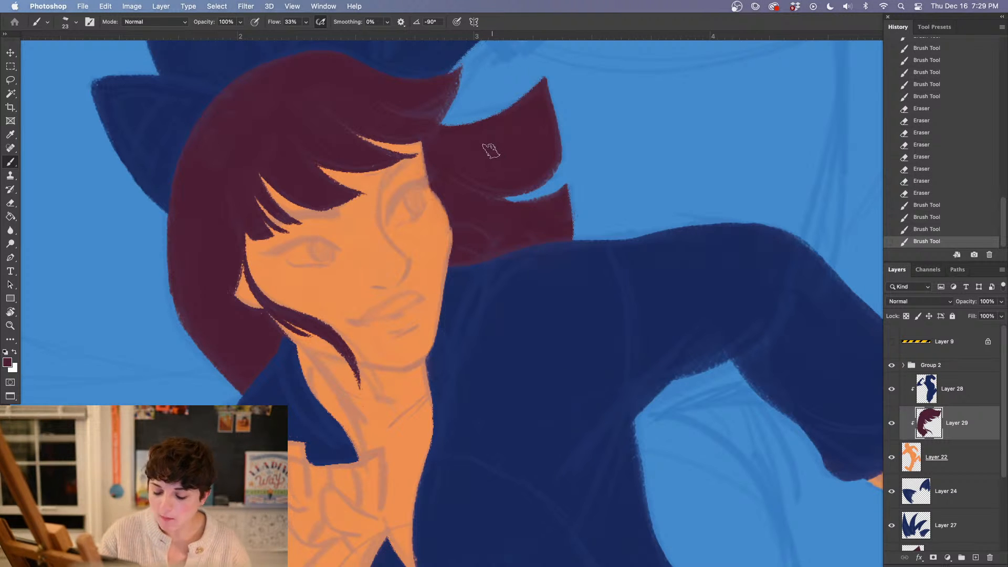
Set the foreground colour to white and add a new clipped layer directly beneath the maroon hair layer
scroll(515, 344, "down", 2)
scroll(515, 344, "left", 2)
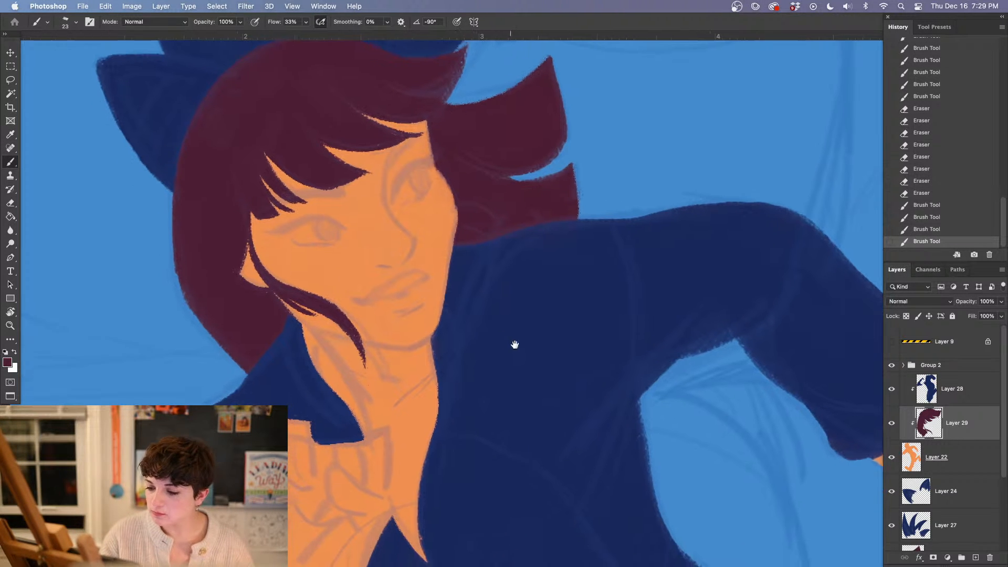
mouse_move(551, 377)
left_mouse_down()
mouse_move(590, 405)
mouse_move(609, 441)
mouse_move(606, 432)
left_mouse_up()
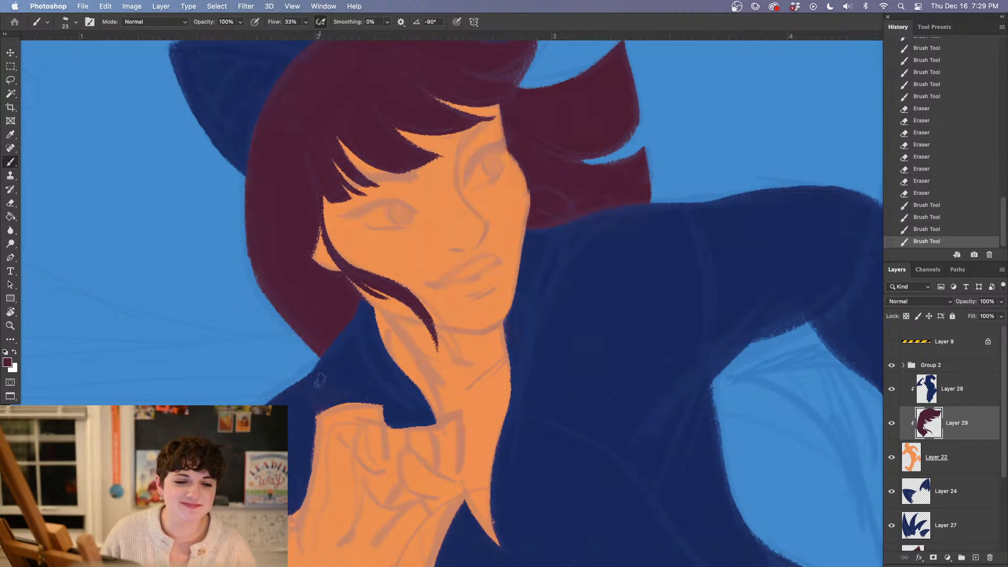
key("super+minus")
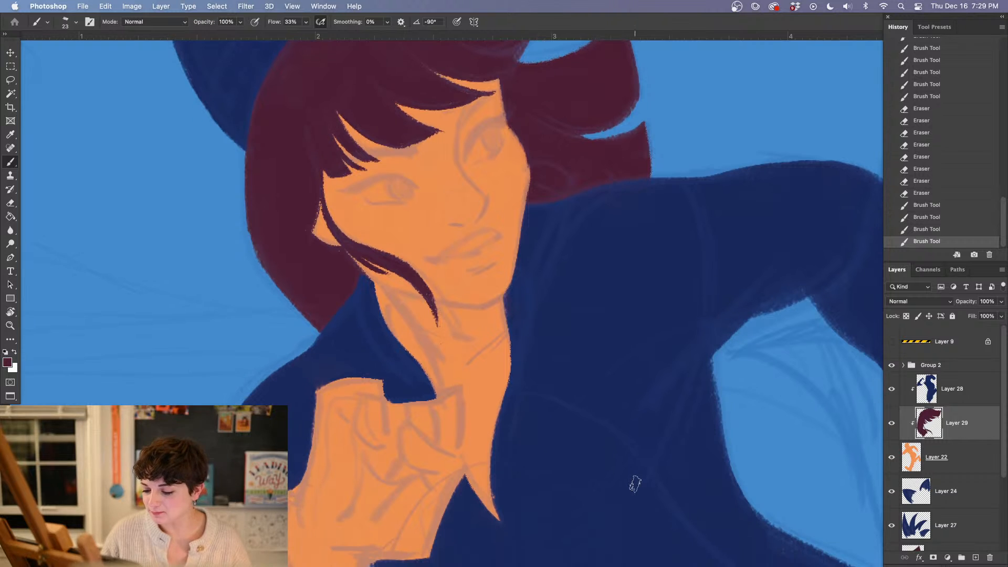
left_click(8, 361)
left_click(464, 315)
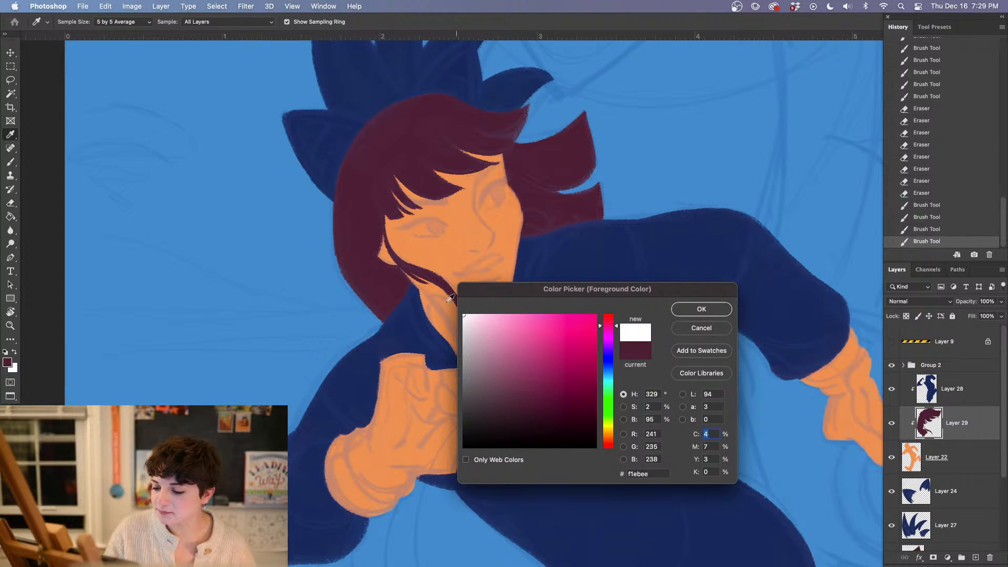
left_click(701, 309)
key("b")
left_click_drag(539, 448, 516, 435)
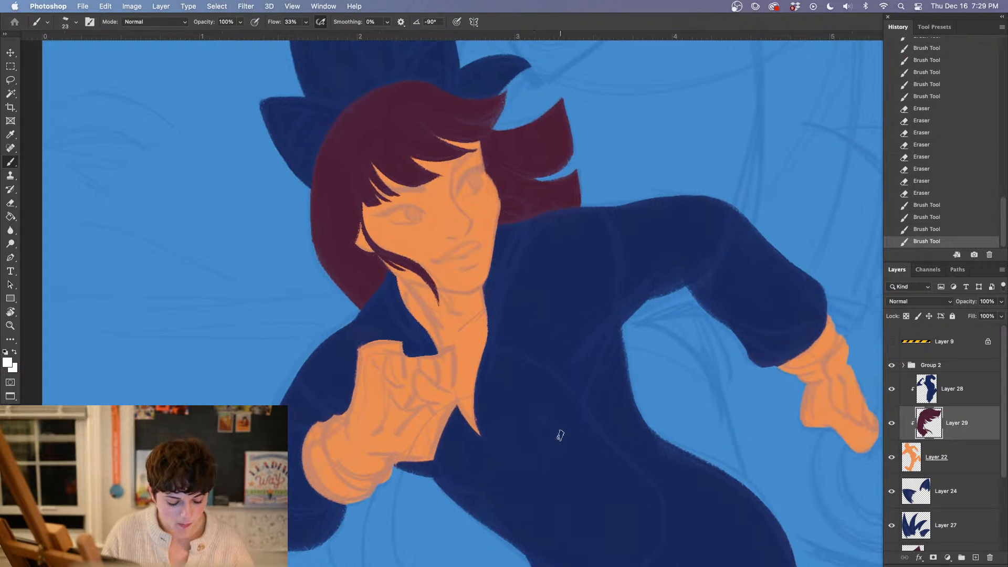
left_click(977, 466)
left_click(975, 556)
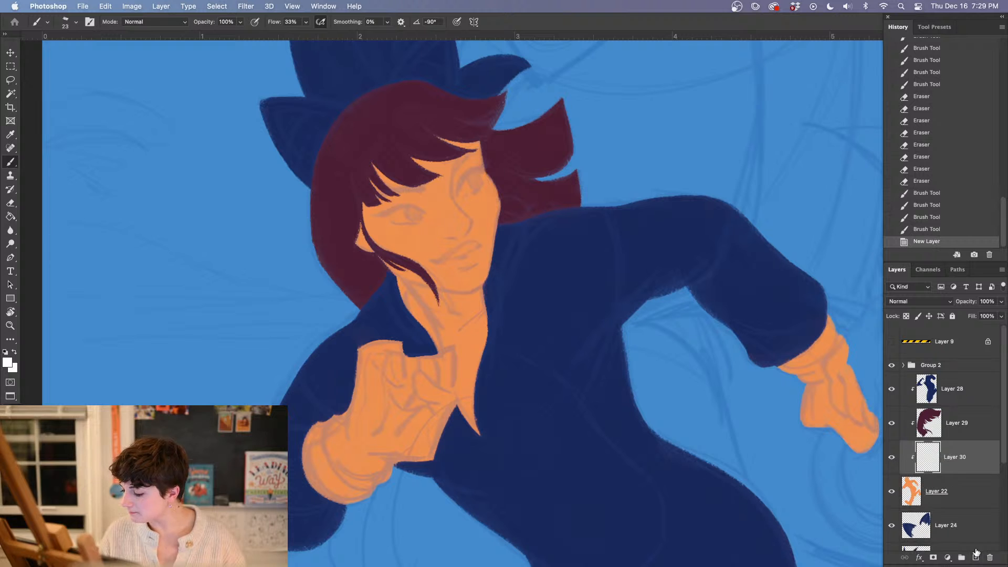
Enlarge the brush to 62 px and fill the running figure's raised hand and cuff with white as a glove
right_click(380, 418)
left_click_drag(434, 172, 443, 172)
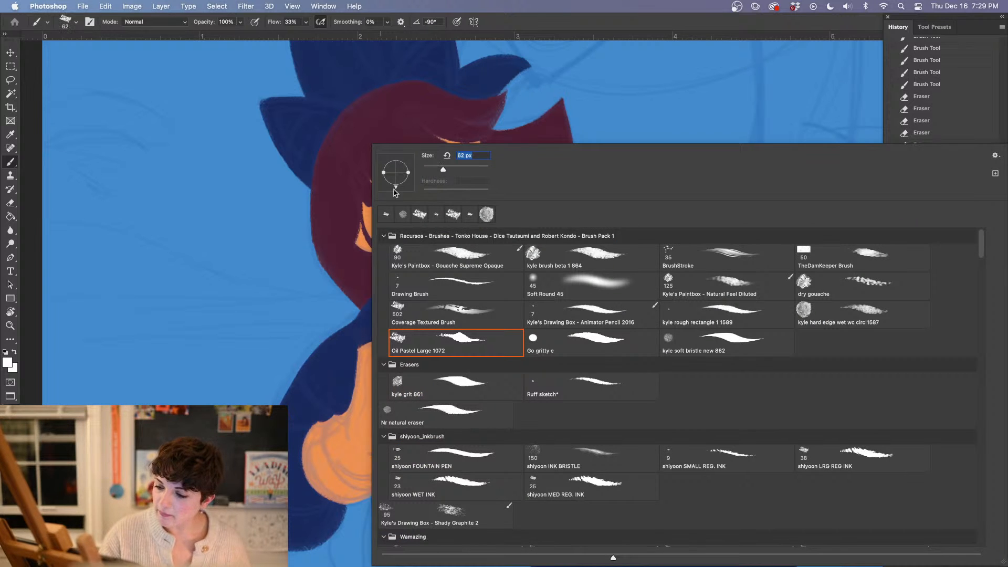
mouse_move(318, 417)
left_mouse_down()
mouse_move(317, 430)
mouse_move(336, 443)
mouse_move(367, 431)
mouse_move(399, 378)
mouse_move(441, 417)
mouse_move(443, 385)
left_mouse_up()
mouse_move(432, 451)
left_mouse_down()
mouse_move(315, 485)
mouse_move(331, 523)
left_mouse_up()
key("super+plus")
left_click_drag(476, 427, 525, 311)
right_click(525, 310)
key("Escape")
Reduce the brush to 19 px and extend the raised glove in white where it overlaps the orange chest
right_click(392, 334)
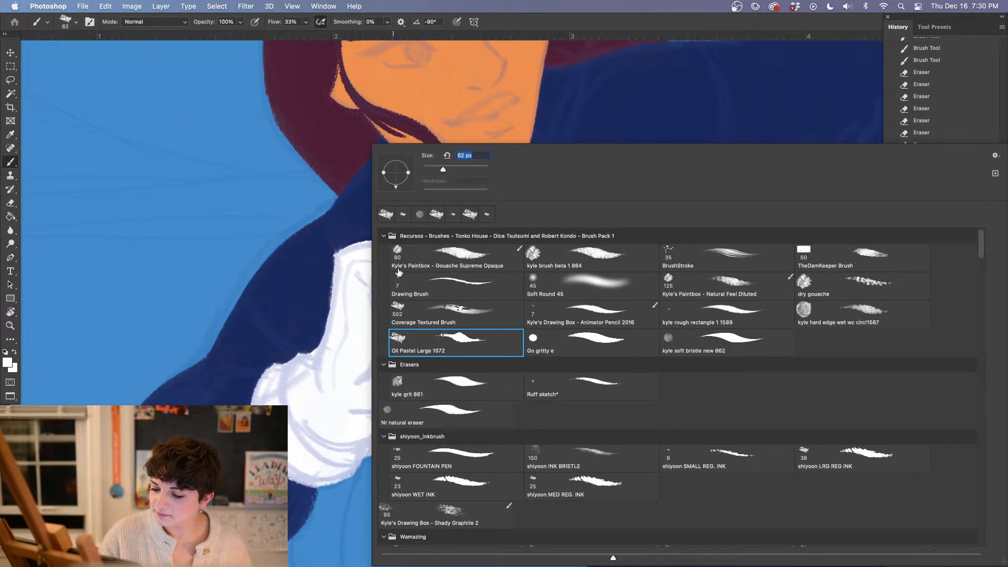
left_click(430, 170)
left_click(330, 359)
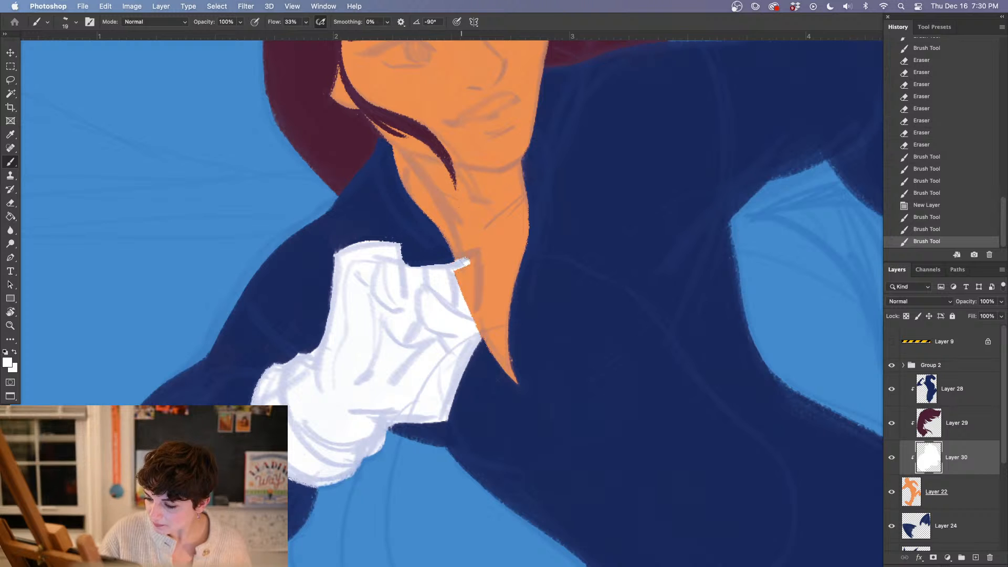
mouse_move(459, 265)
left_mouse_down()
mouse_move(470, 258)
mouse_move(473, 288)
mouse_move(475, 256)
mouse_move(474, 317)
mouse_move(461, 330)
mouse_move(467, 287)
left_mouse_up()
mouse_move(462, 273)
left_mouse_down()
mouse_move(465, 286)
mouse_move(453, 269)
mouse_move(470, 297)
left_mouse_up()
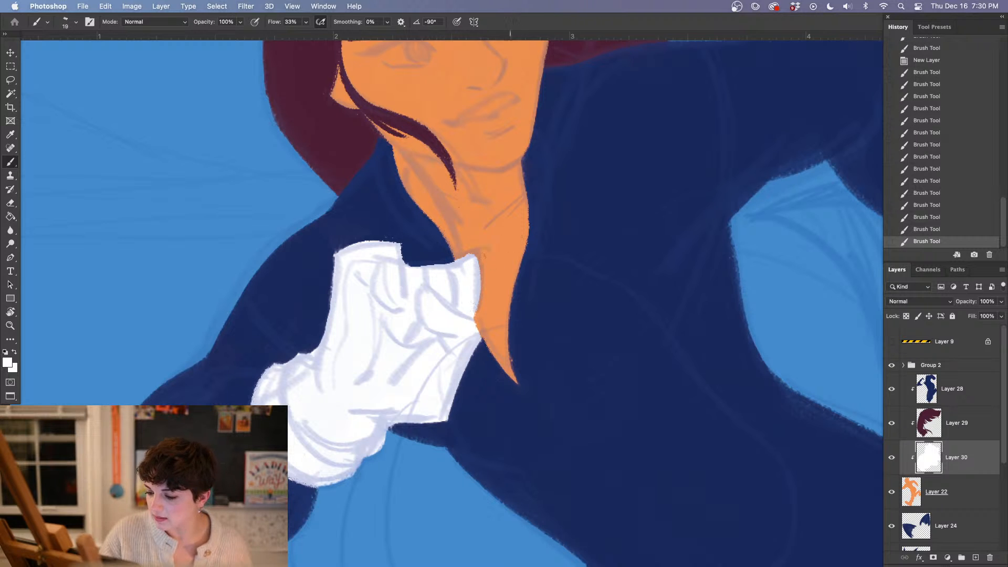
left_click_drag(470, 258, 475, 233)
Trim the glove's edge beside the chest with the Eraser and repaint its notched contour in white
key("e")
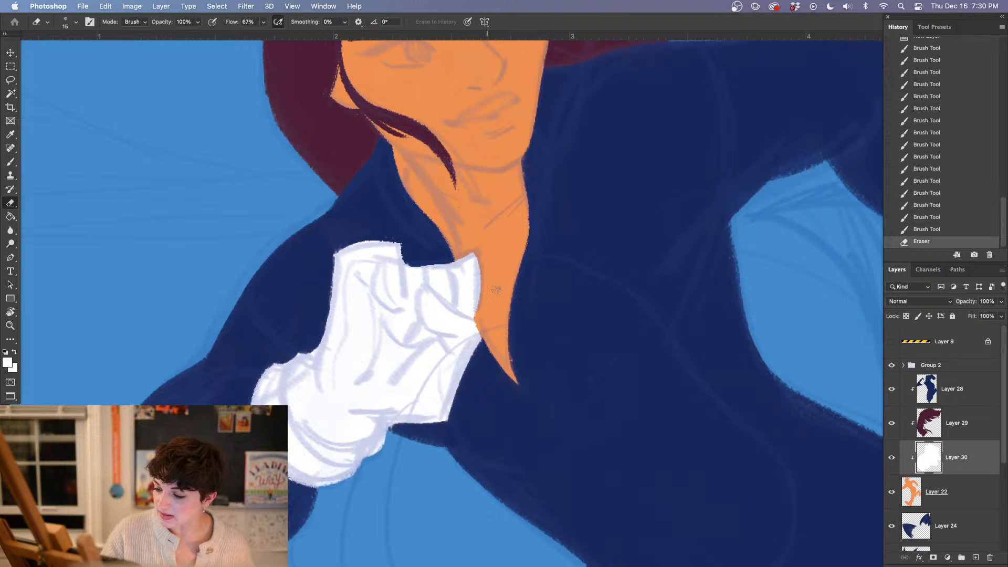
left_click_drag(499, 313, 471, 318)
key("b")
left_click_drag(472, 318, 474, 324)
left_click_drag(472, 309, 469, 294)
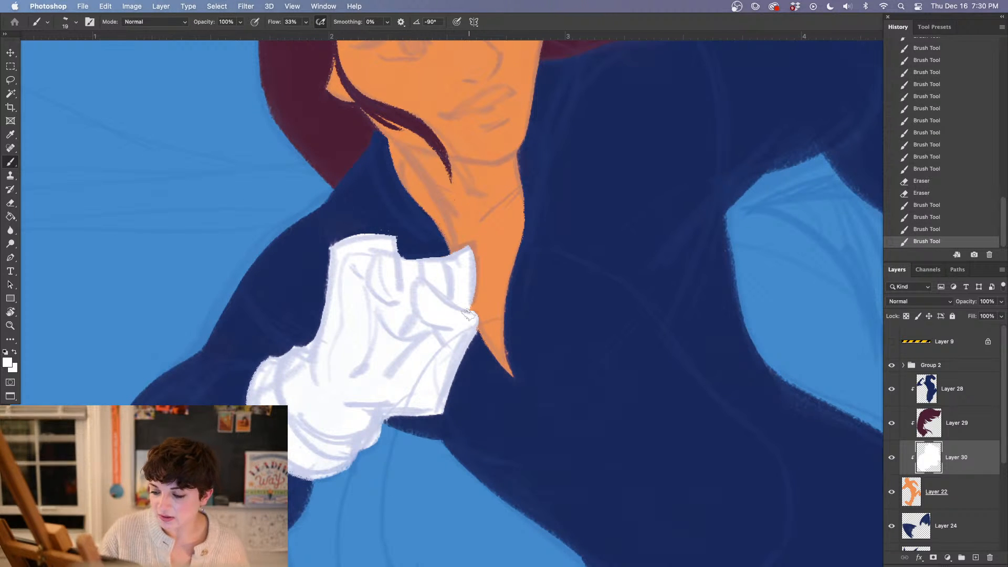
Enlarge the brush to 78 px and paint the figure's outstretched hand and cuff white
left_click_drag(508, 419, 462, 376)
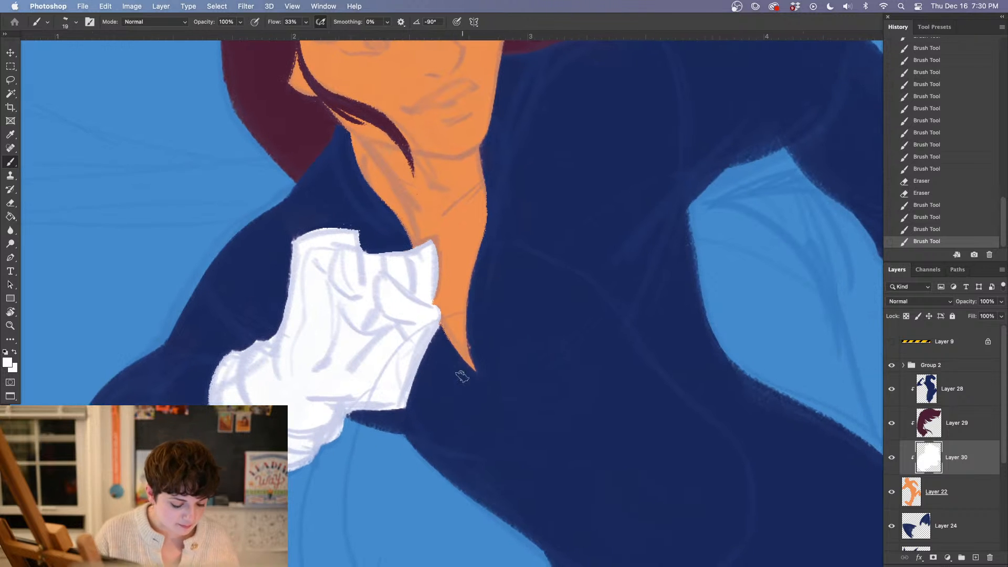
left_click_drag(395, 374, 444, 408)
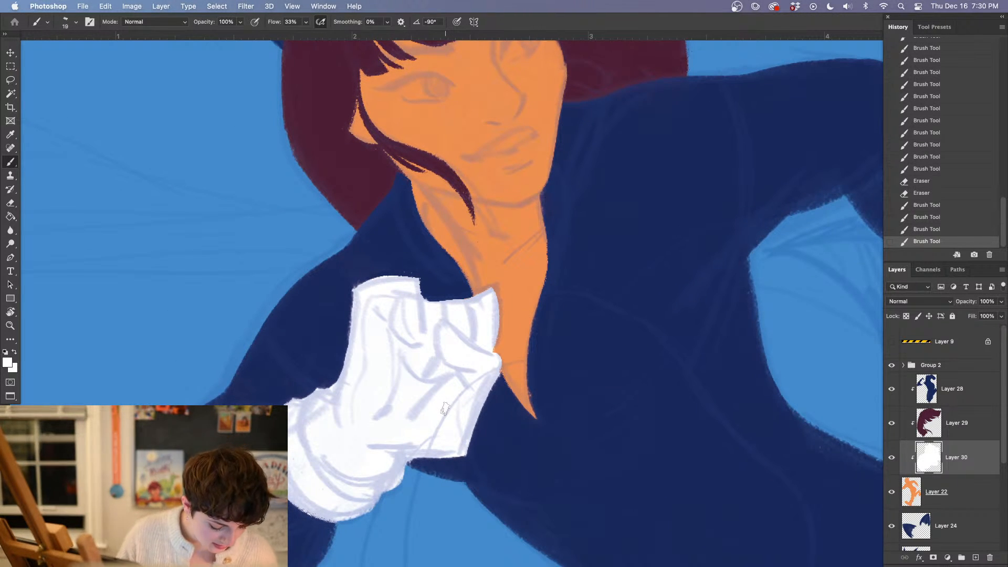
left_click_drag(545, 485, 566, 441)
left_click_drag(835, 352, 300, 352)
left_click_drag(504, 196, 500, 193)
right_click(477, 146)
left_click(449, 174)
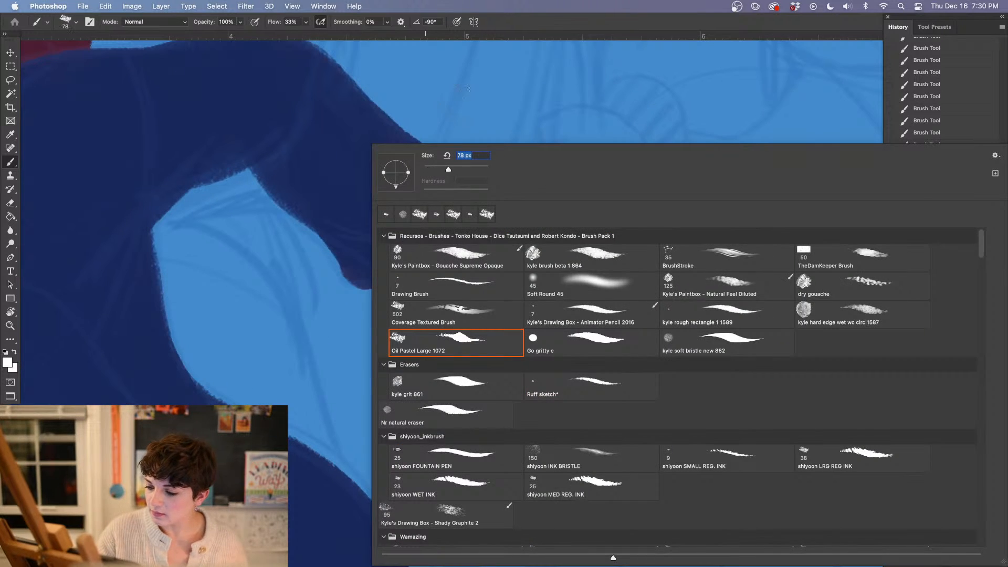
left_click(445, 136)
mouse_move(449, 221)
left_mouse_down()
mouse_move(415, 279)
mouse_move(469, 252)
mouse_move(433, 360)
mouse_move(449, 345)
mouse_move(500, 389)
mouse_move(534, 366)
left_mouse_up()
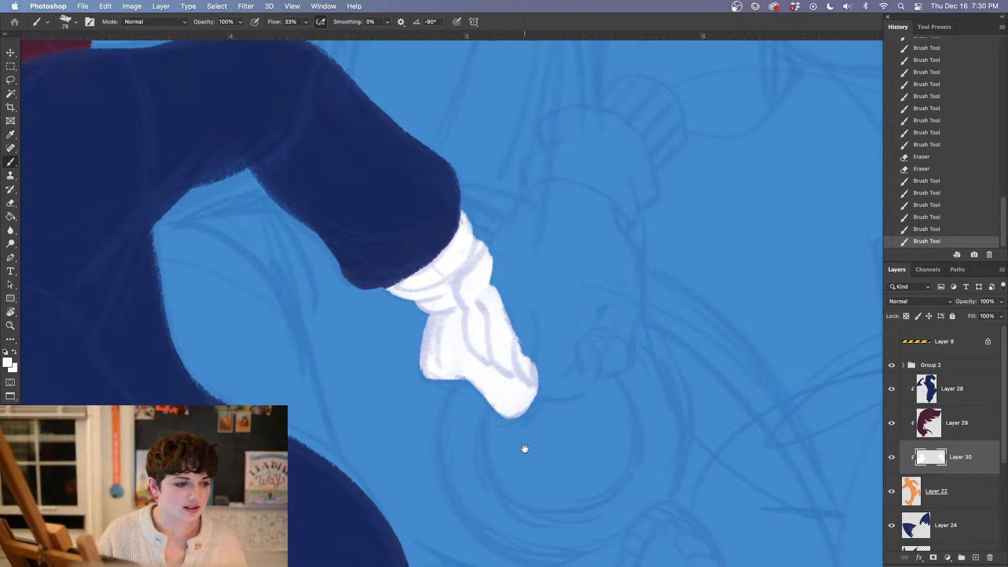
Erase the navy suit on Layer 28 along the raised glove's cuff to refine where the cuff meets the sleeve
left_click_drag(257, 463, 510, 371)
left_click_drag(371, 173, 504, 407)
left_click_drag(472, 508, 458, 352)
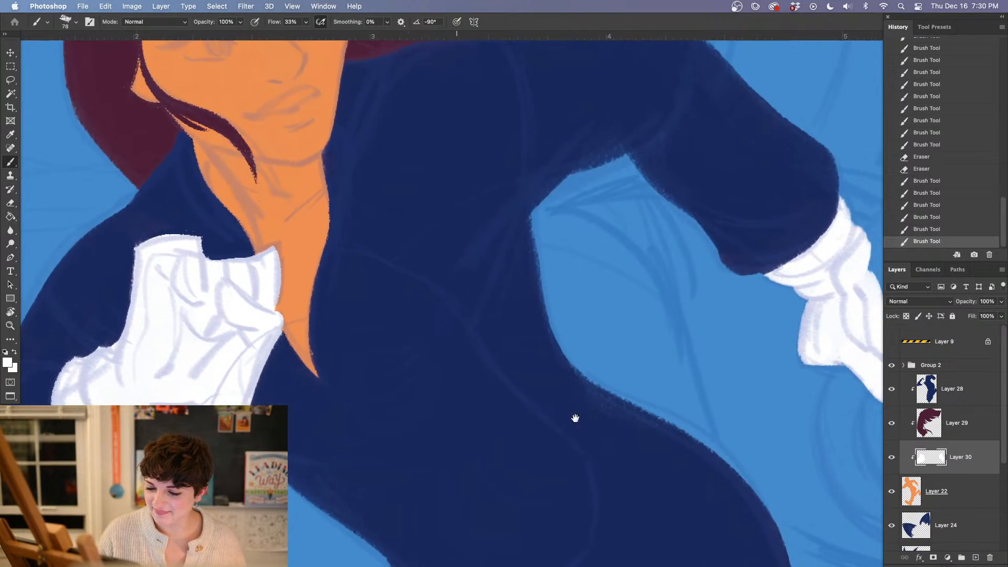
mouse_move(575, 419)
left_mouse_down()
mouse_move(509, 378)
mouse_move(591, 398)
left_mouse_up()
left_click_drag(397, 343, 548, 379)
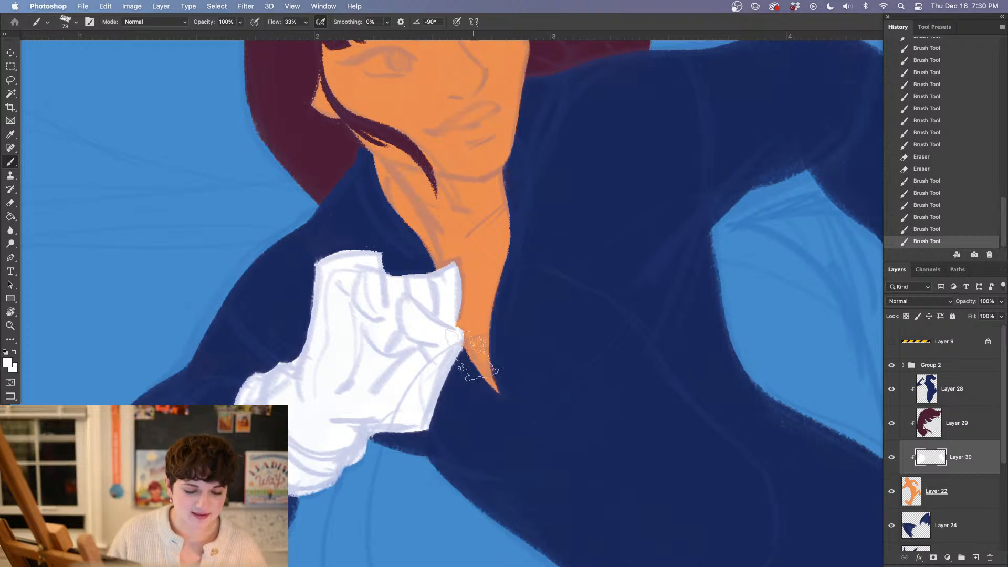
left_click_drag(472, 354, 496, 289)
key("i")
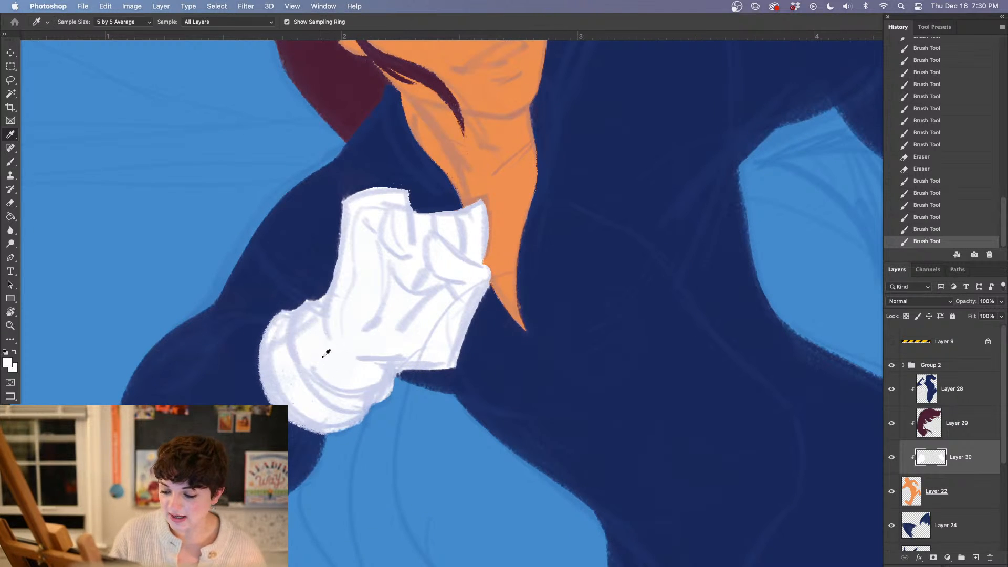
key("b")
left_click(967, 392)
key("e")
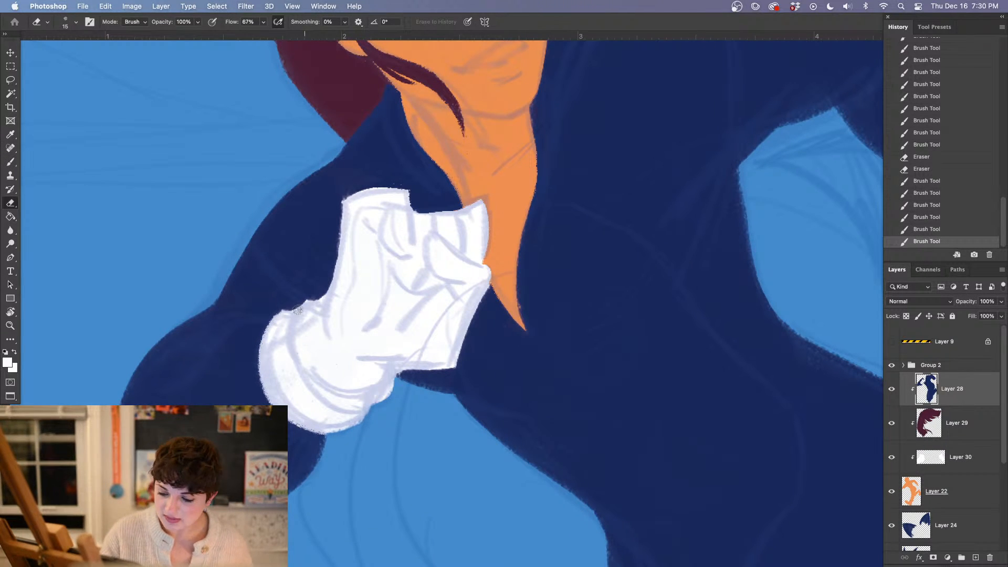
mouse_move(279, 320)
left_mouse_down()
mouse_move(309, 304)
mouse_move(328, 313)
mouse_move(286, 324)
mouse_move(294, 315)
mouse_move(271, 335)
mouse_move(282, 358)
left_mouse_up()
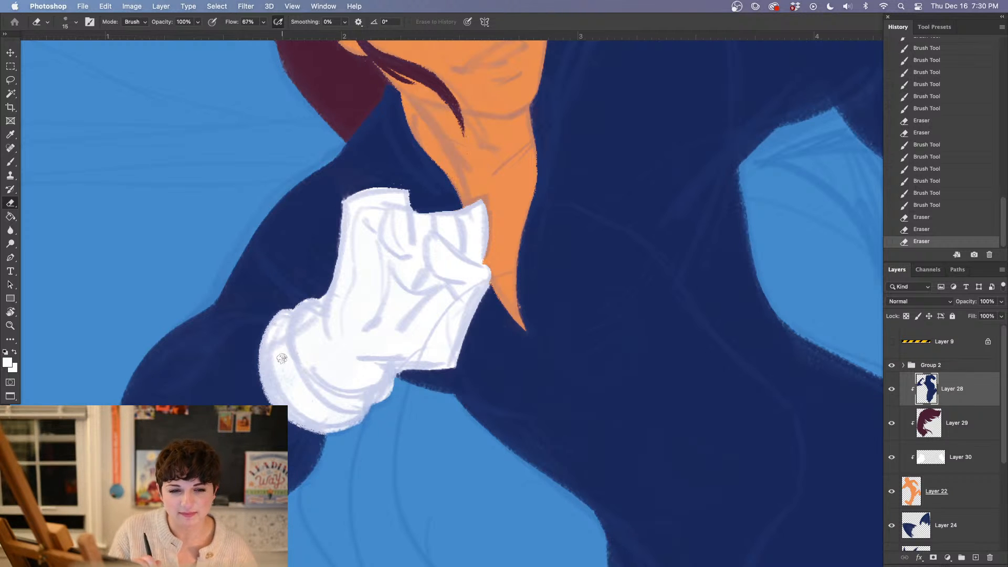
Examine the white gloves, face, hair and suit of the running figure
key("i")
left_click(333, 349)
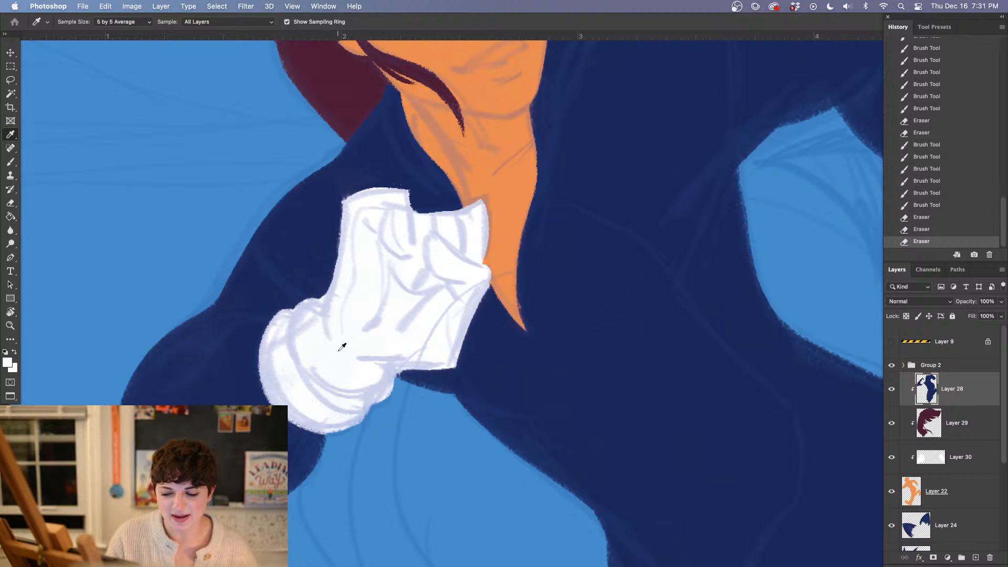
left_click_drag(483, 362, 428, 400)
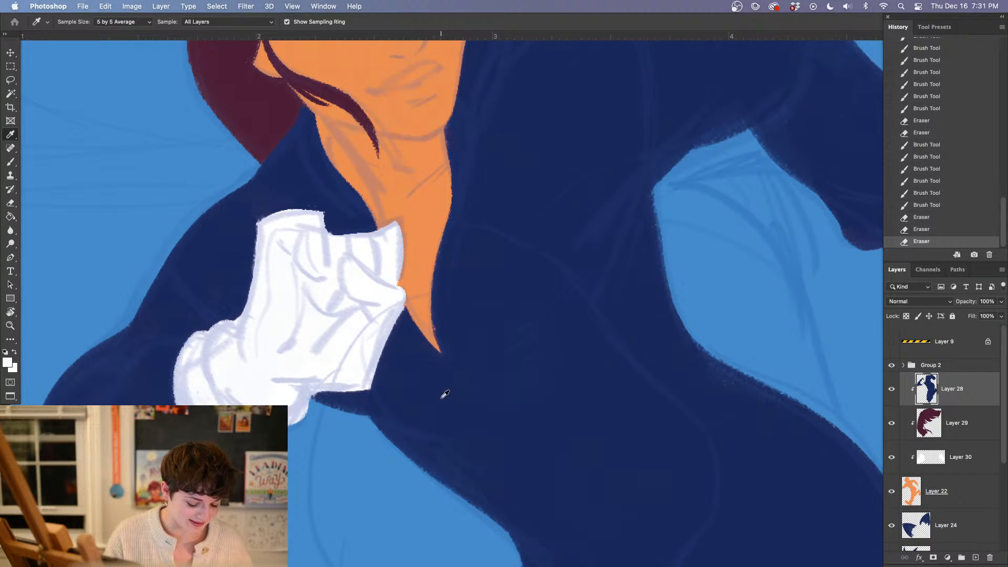
key("super+minus")
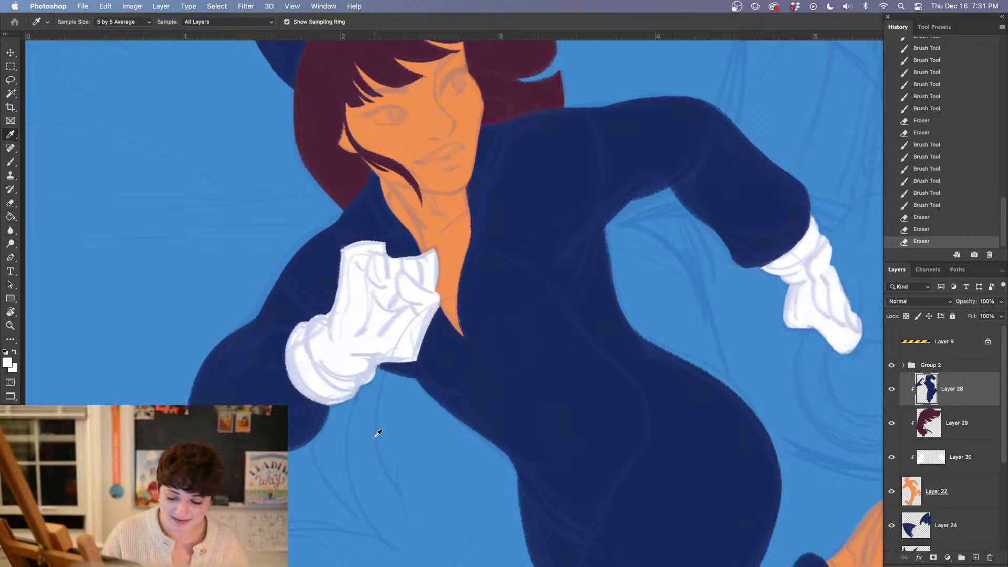
left_click_drag(693, 383, 586, 381)
left_click_drag(551, 342, 588, 509)
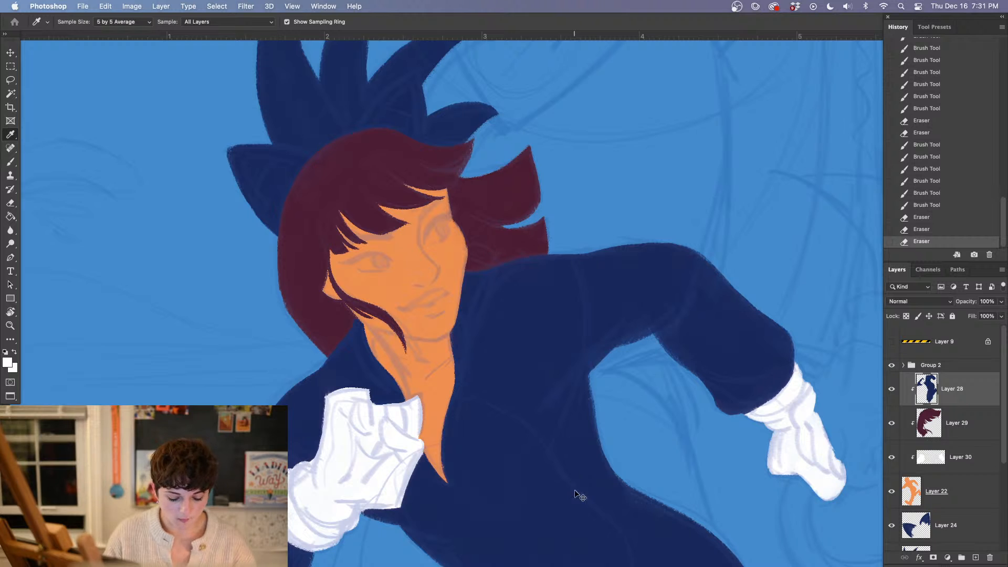
key("super+plus")
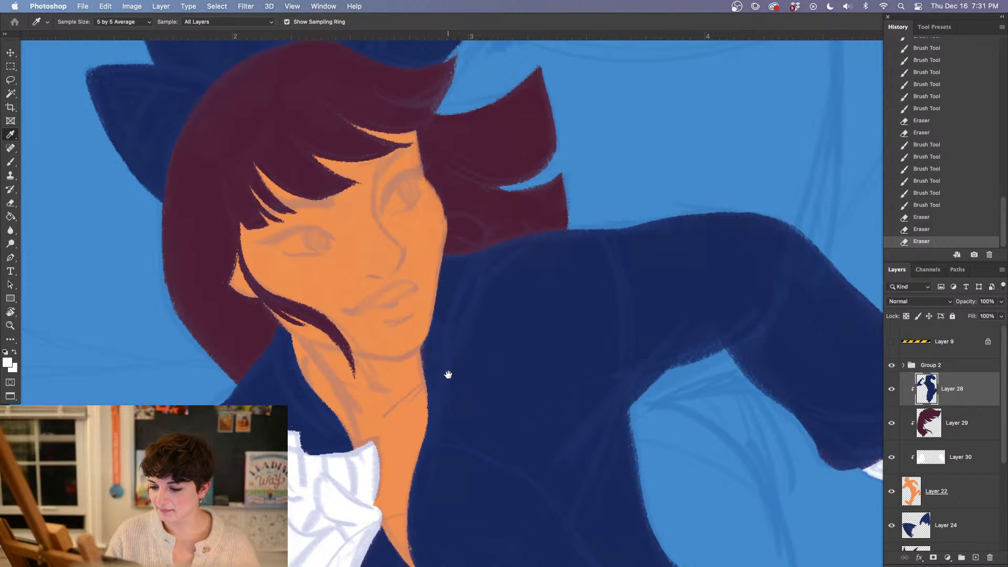
left_click_drag(479, 452, 459, 380)
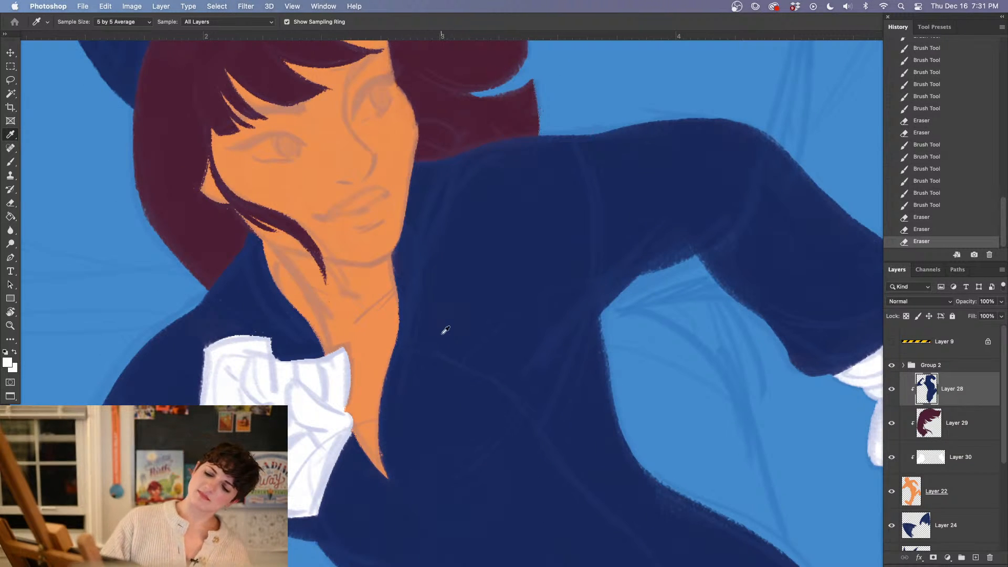
Sample the suit's navy, reduce the brush to 19 px, and try to extend the near collar edge over the neck
left_click(248, 298)
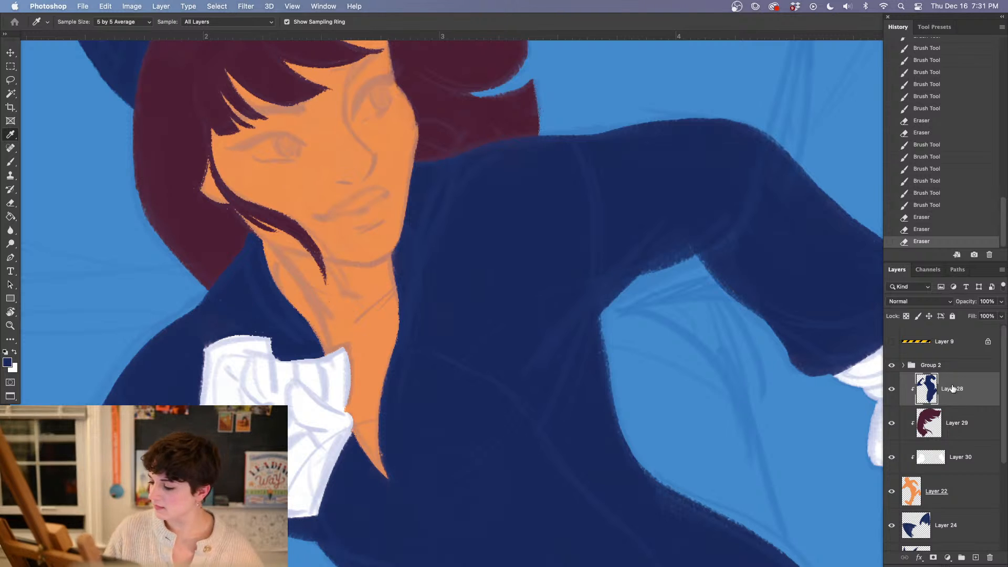
key("b")
right_click(251, 247)
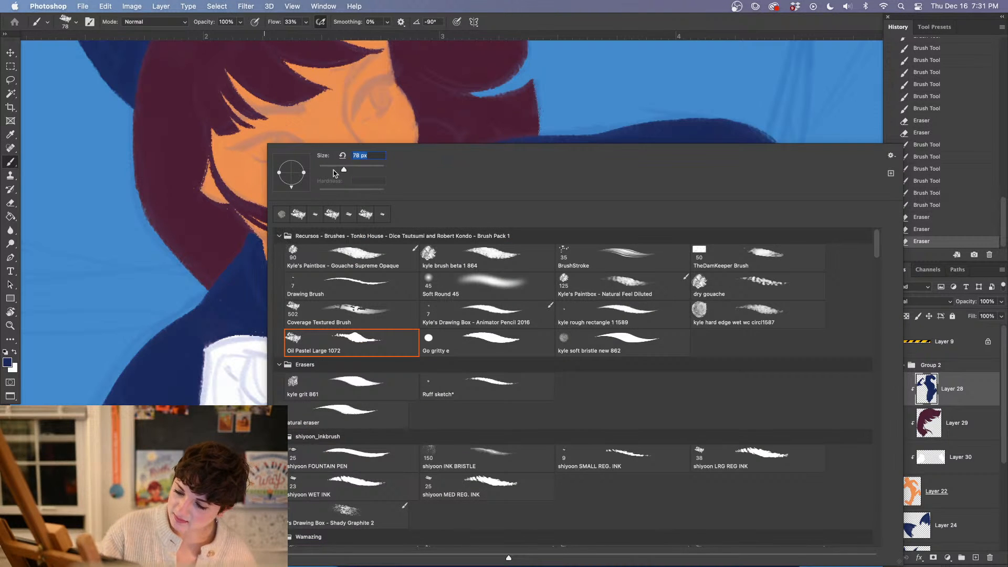
left_click(325, 169)
left_click(245, 291)
mouse_move(253, 234)
left_mouse_down()
mouse_move(297, 277)
mouse_move(318, 324)
mouse_move(318, 355)
mouse_move(282, 260)
mouse_move(309, 326)
mouse_move(259, 255)
mouse_move(313, 336)
mouse_move(265, 253)
mouse_move(308, 326)
left_mouse_up()
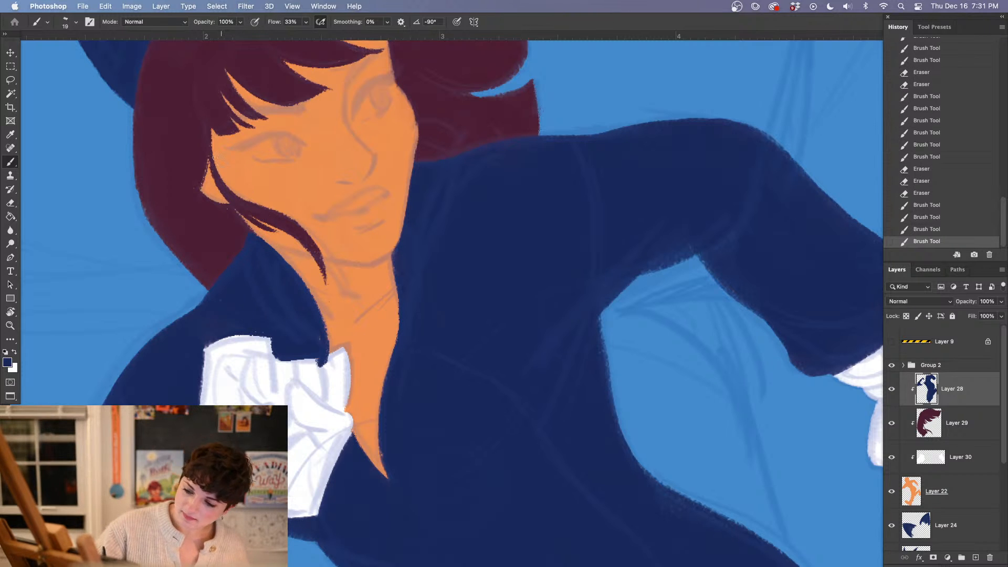
Try to smooth the collar's new edge with the Eraser and touch up its lower corner above the glove in navy
key("e")
left_click_drag(254, 228, 314, 299)
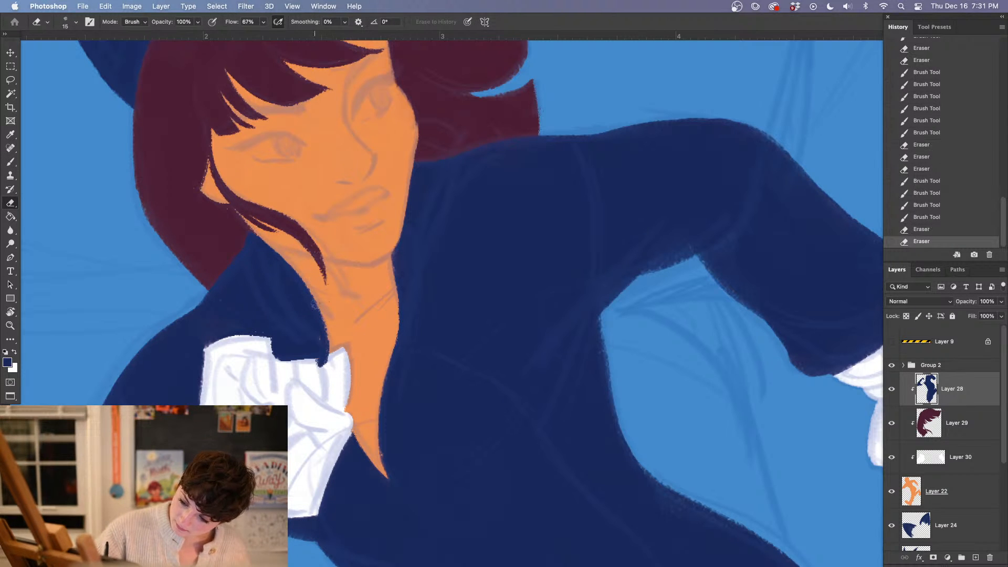
mouse_move(320, 363)
left_mouse_down()
mouse_move(327, 361)
mouse_move(312, 355)
left_mouse_up()
key("b")
mouse_move(325, 352)
left_mouse_down()
mouse_move(315, 352)
mouse_move(318, 335)
mouse_move(317, 353)
left_mouse_up()
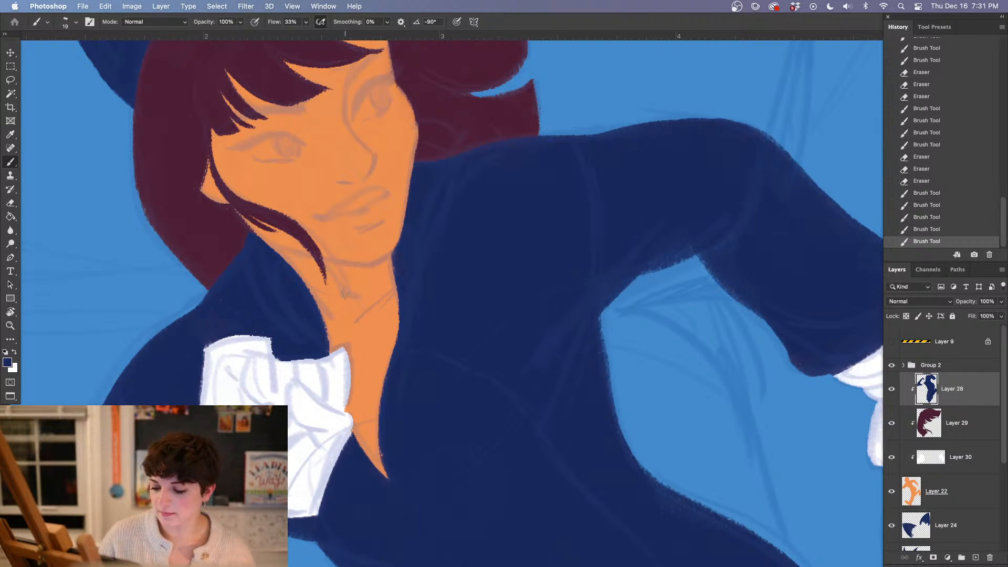
Check the whole figure, then revert the drawing to the history state before the collar was repainted
key("super+minus")
key("super+minus")
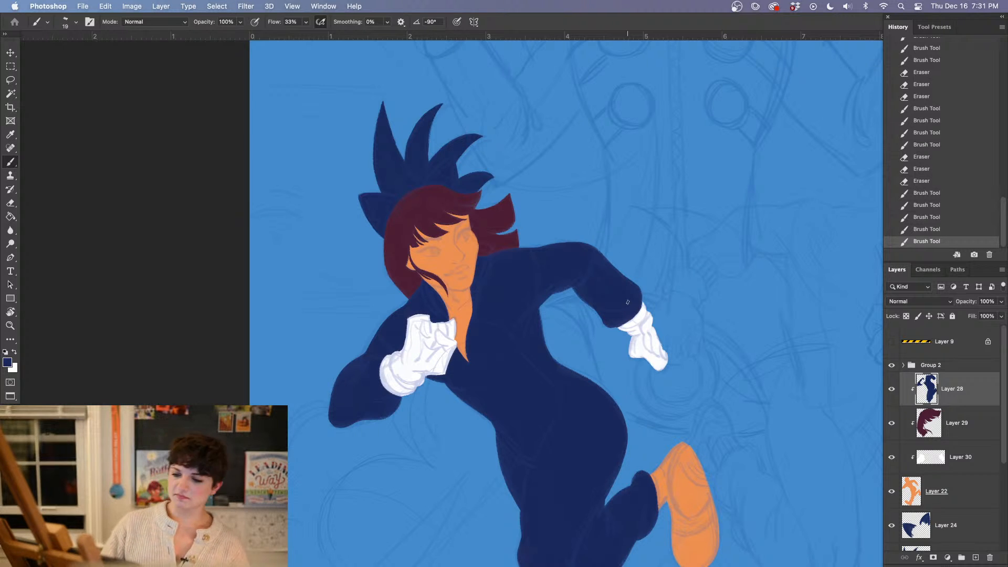
key("super+plus")
key("super+plus")
key("super+plus")
left_click(911, 183)
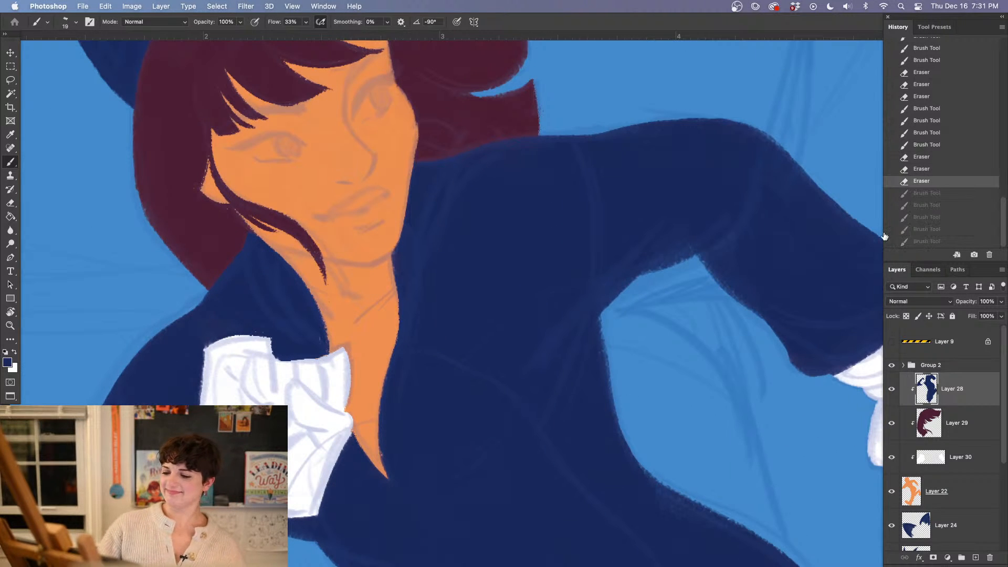
left_click(924, 98)
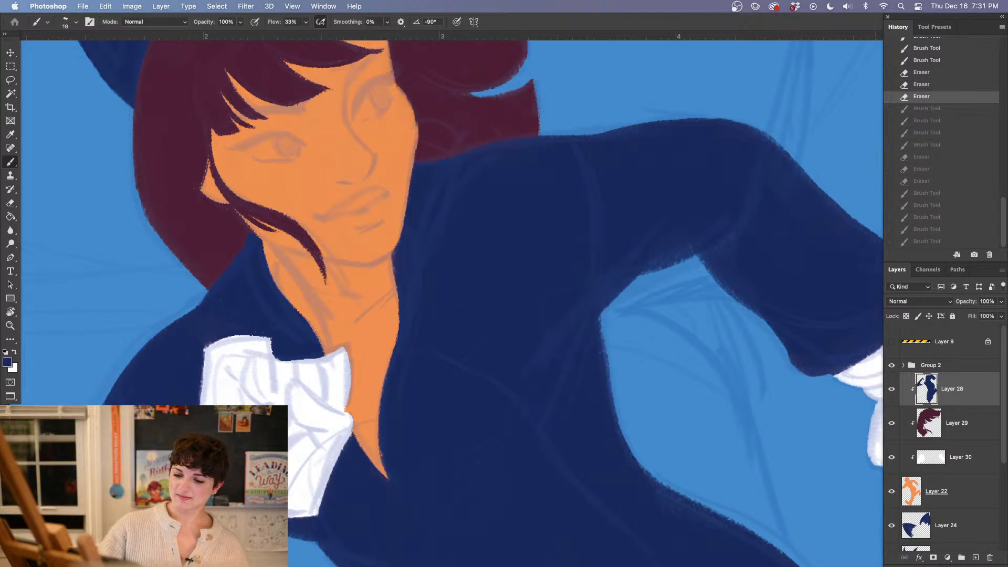
Check the running figure as a whole, then touch up the chest of the suit in navy
key("super+minus")
key("super+minus")
key("super+minus")
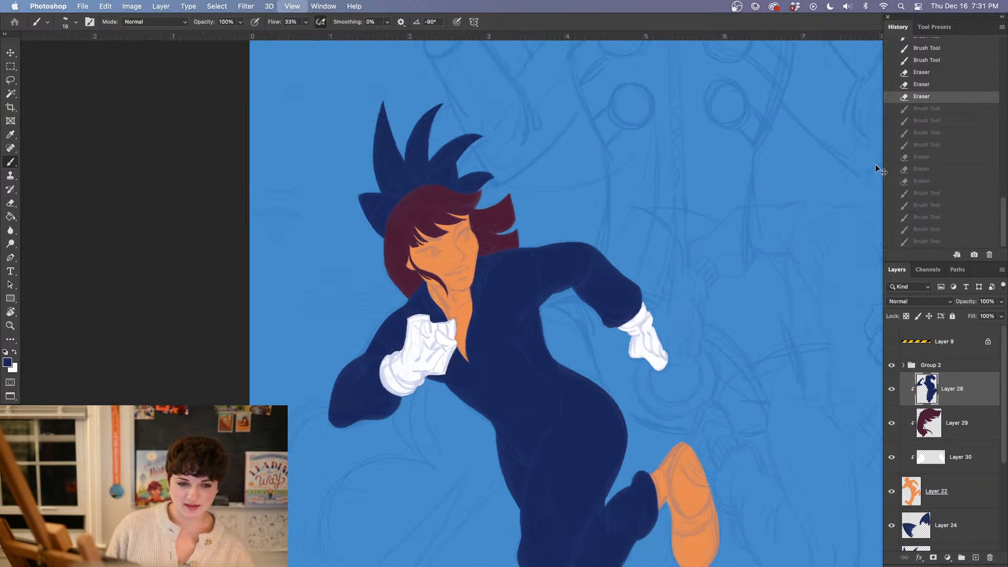
key("super+plus")
key("super+plus")
key("super+plus")
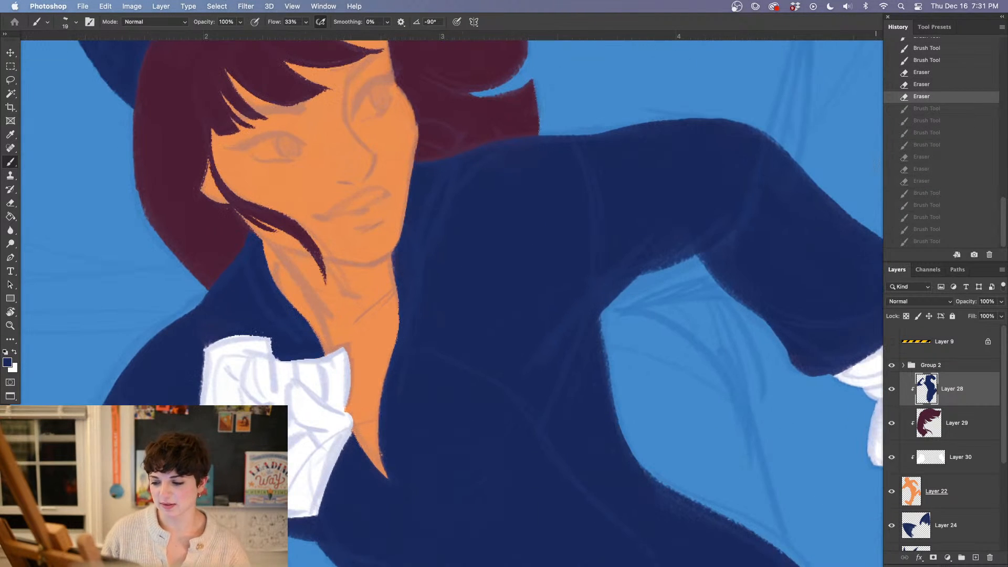
left_click_drag(504, 259, 507, 278)
Add a new clipped layer directly above the orange silhouette on Layer 22 for the running figure's shoes
key("space")
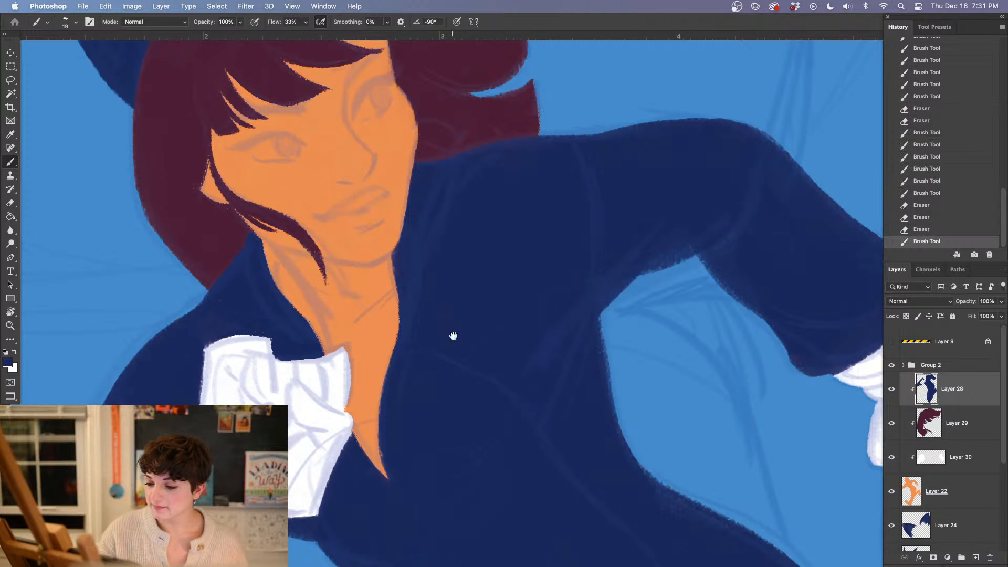
left_click_drag(453, 336, 504, 434)
mouse_move(479, 394)
left_mouse_down()
mouse_move(499, 401)
mouse_move(512, 431)
mouse_move(468, 191)
left_mouse_up()
left_click_drag(556, 472, 475, 63)
left_click_drag(543, 448, 591, 329)
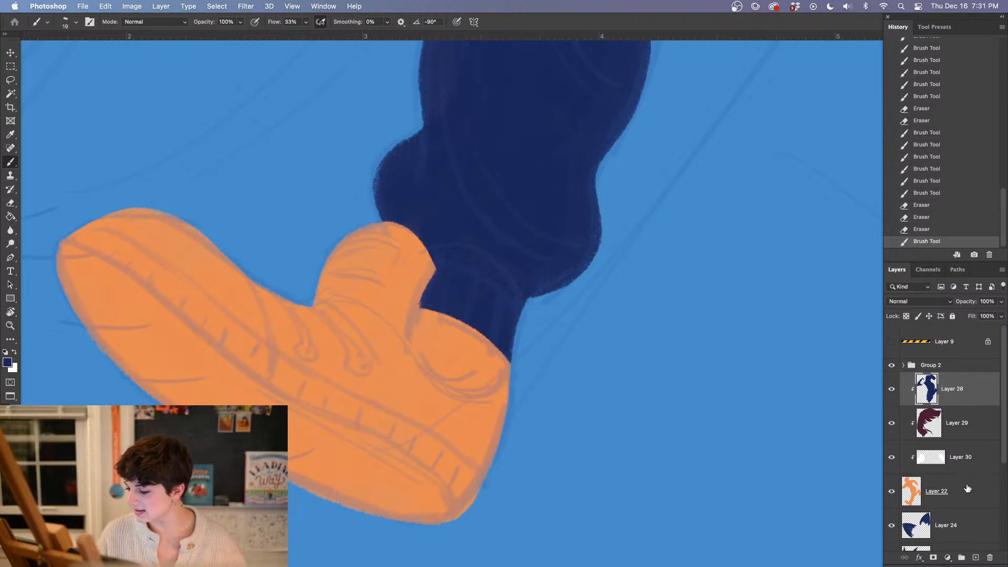
left_click(968, 493)
left_click(974, 558)
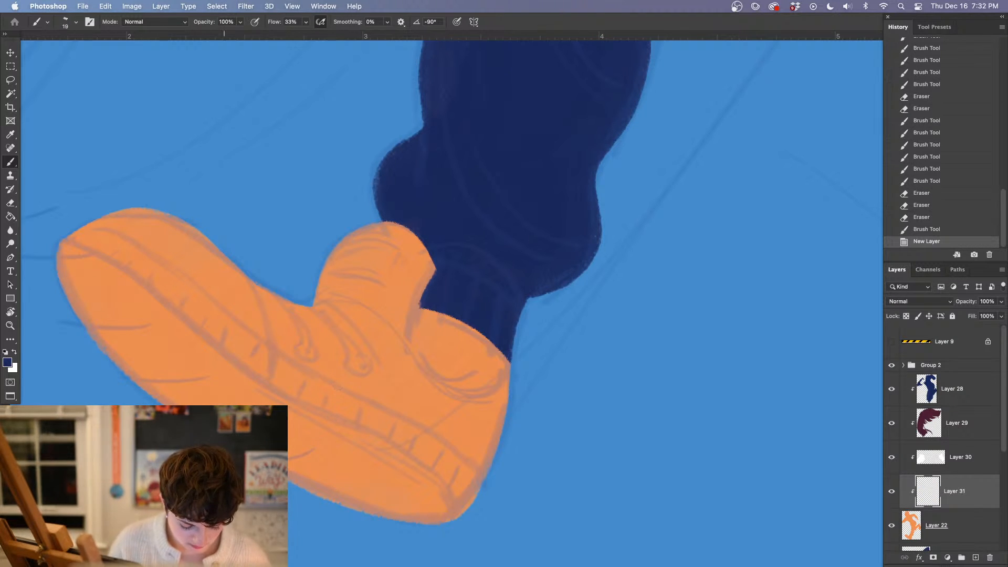
Set the foreground colour to white for painting with the Brush
left_click(8, 361)
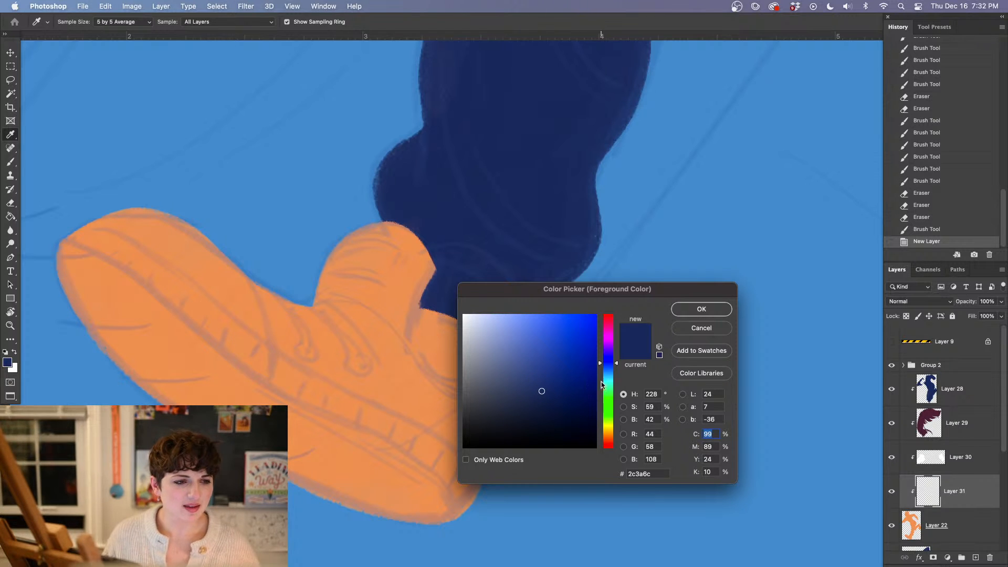
key("Return")
key("Tab")
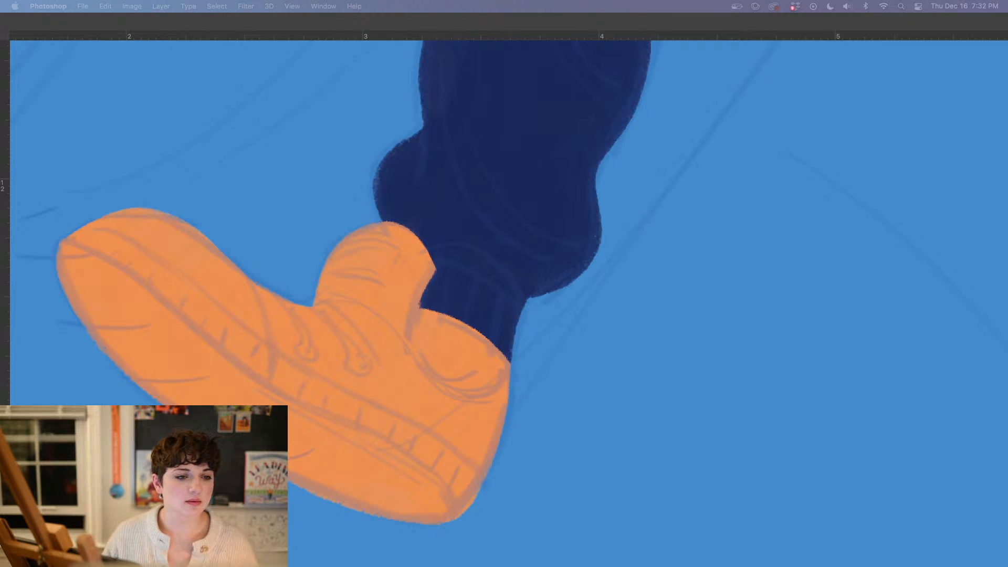
left_click(604, 445)
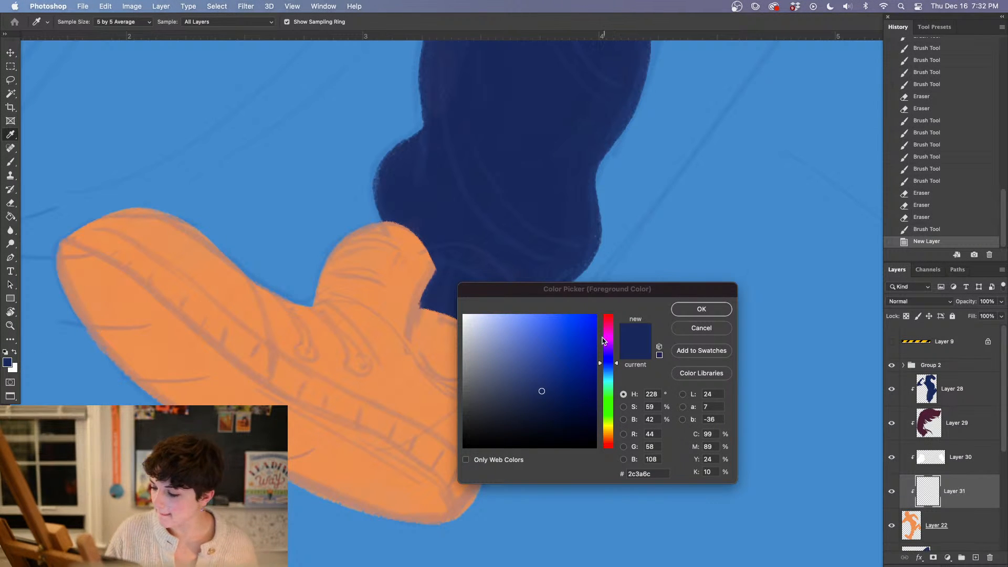
left_click_drag(502, 343, 457, 300)
left_click(704, 310)
key("b")
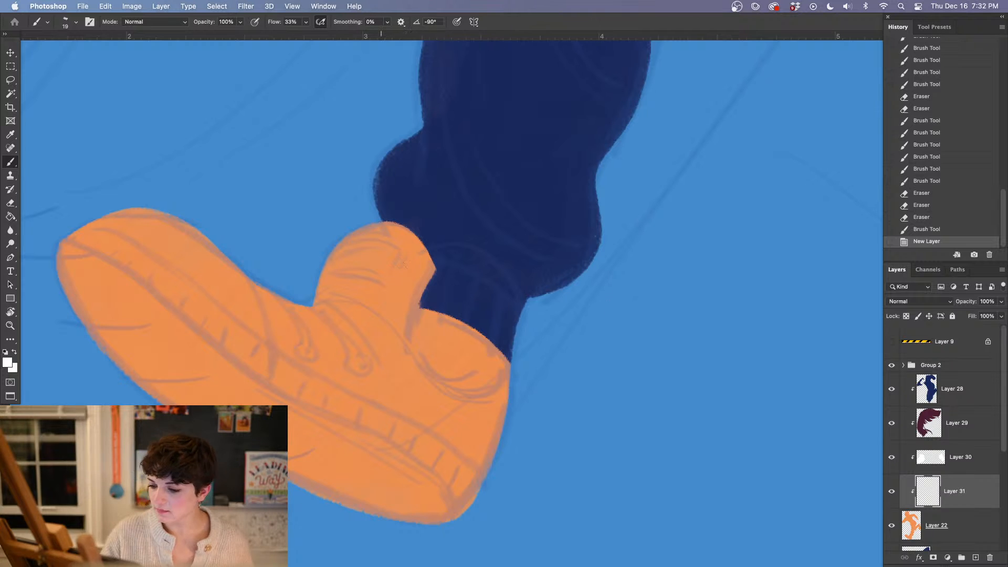
Enlarge the brush to 60 px and paint the front shoe completely white, including the sole and ankle opening
right_click(393, 273)
left_click_drag(436, 172, 443, 172)
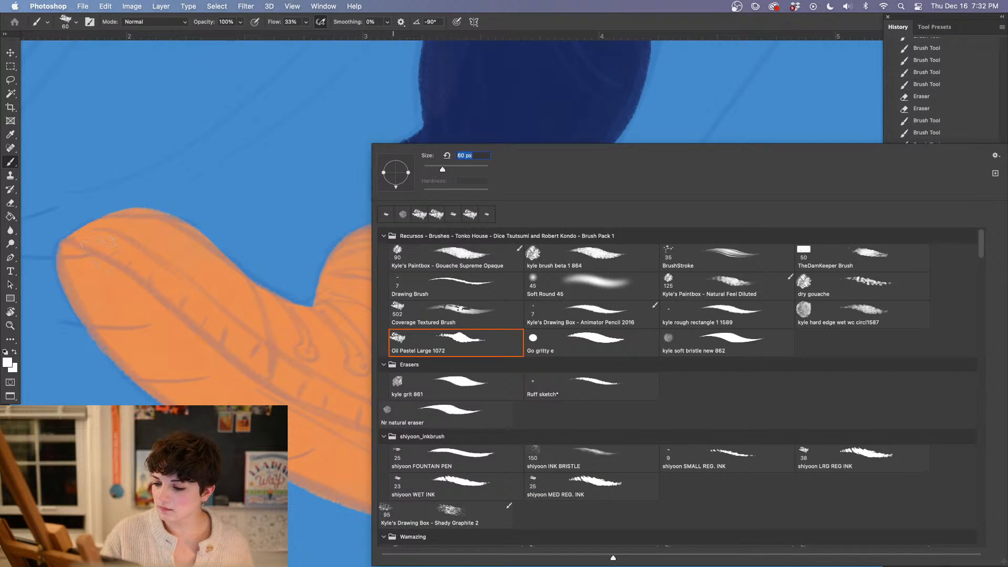
mouse_move(152, 218)
left_mouse_down()
mouse_move(76, 281)
mouse_move(105, 225)
mouse_move(157, 309)
mouse_move(210, 315)
mouse_move(255, 339)
mouse_move(315, 328)
mouse_move(399, 246)
mouse_move(420, 283)
mouse_move(425, 414)
left_mouse_up()
mouse_move(340, 270)
left_mouse_down()
mouse_move(445, 391)
mouse_move(482, 414)
mouse_move(469, 370)
mouse_move(479, 409)
mouse_move(487, 371)
mouse_move(476, 409)
mouse_move(434, 394)
mouse_move(504, 394)
mouse_move(435, 404)
mouse_move(503, 391)
mouse_move(415, 422)
left_mouse_up()
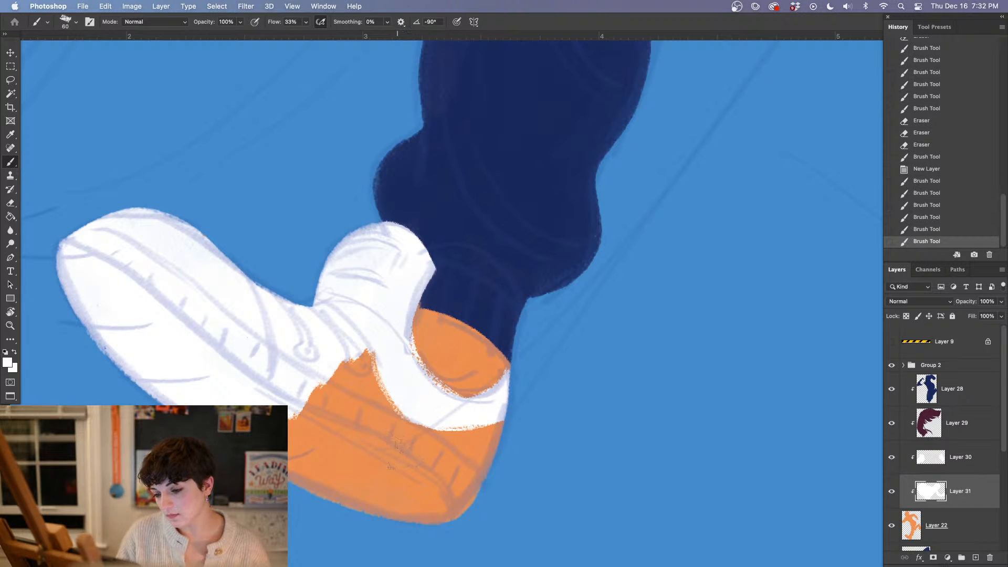
mouse_move(347, 336)
left_mouse_down()
mouse_move(313, 434)
mouse_move(325, 495)
mouse_move(361, 447)
mouse_move(364, 482)
mouse_move(413, 409)
mouse_move(424, 504)
mouse_move(498, 404)
mouse_move(372, 510)
mouse_move(397, 515)
left_mouse_up()
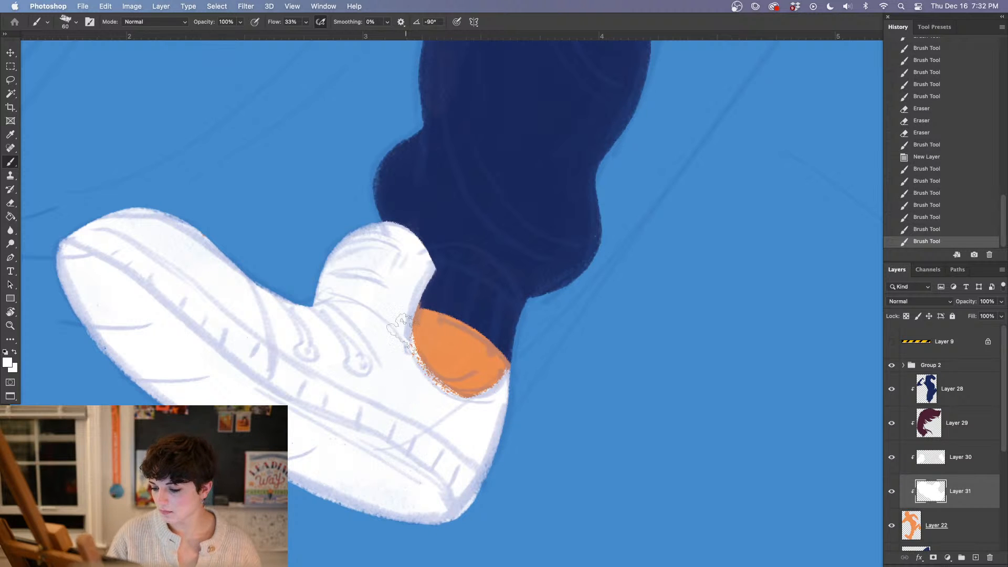
mouse_move(418, 314)
left_mouse_down()
mouse_move(407, 333)
mouse_move(428, 317)
mouse_move(483, 420)
left_mouse_up()
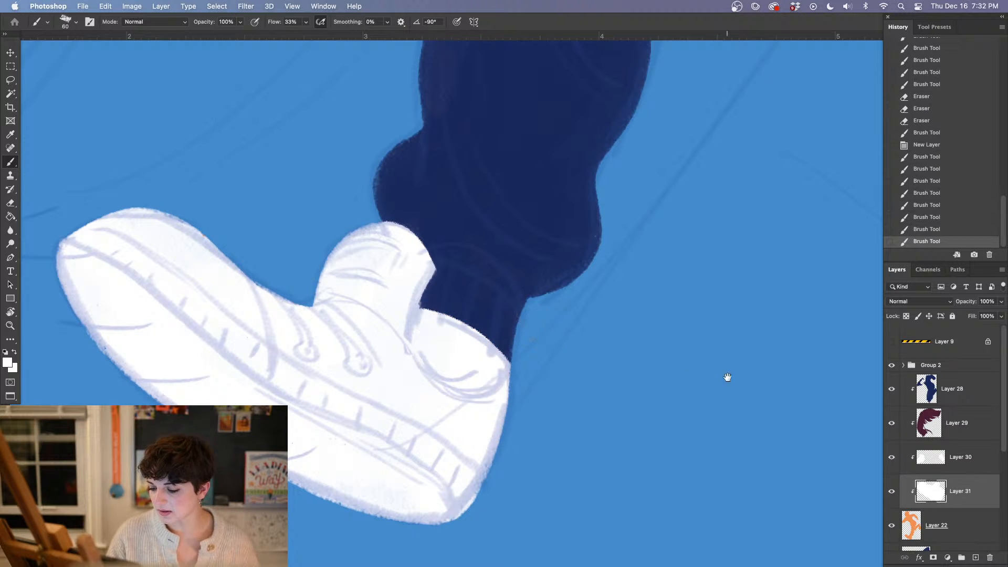
Paint the raised back shoe and its ankle white, then check both shoes against the whole figure
mouse_move(727, 376)
left_mouse_down()
mouse_move(298, 451)
mouse_move(454, 399)
mouse_move(556, 387)
mouse_move(577, 458)
left_mouse_up()
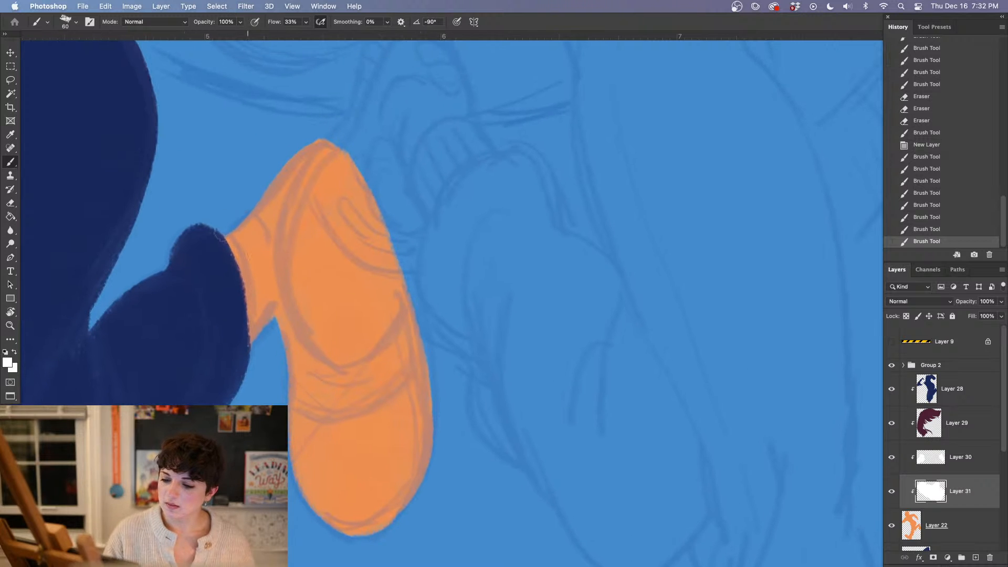
mouse_move(242, 355)
left_mouse_down()
mouse_move(326, 210)
mouse_move(378, 252)
mouse_move(399, 341)
mouse_move(388, 431)
mouse_move(403, 504)
left_mouse_up()
left_click_drag(427, 330, 436, 336)
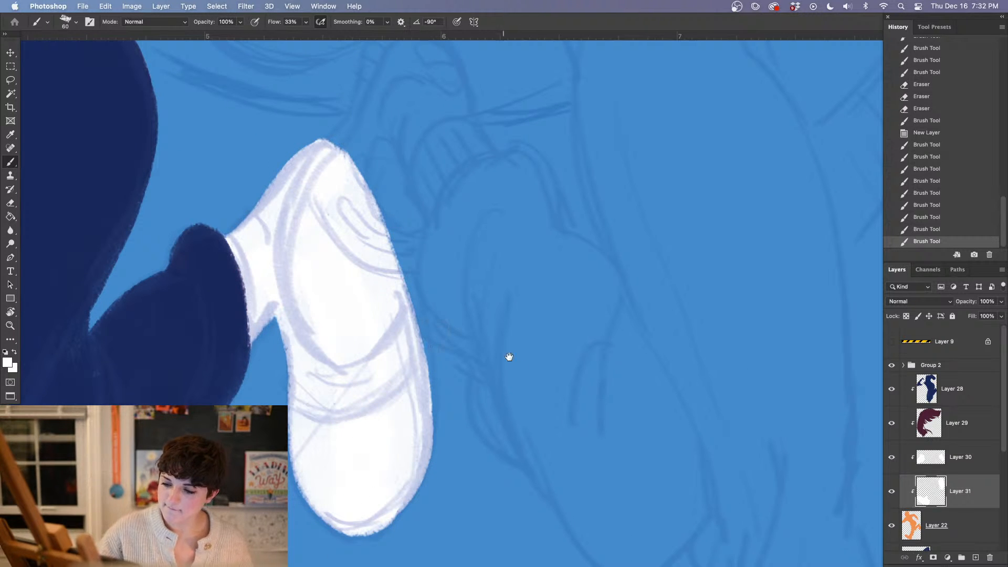
key("super+minus")
key("super+minus")
key("super+minus")
key("super+equal")
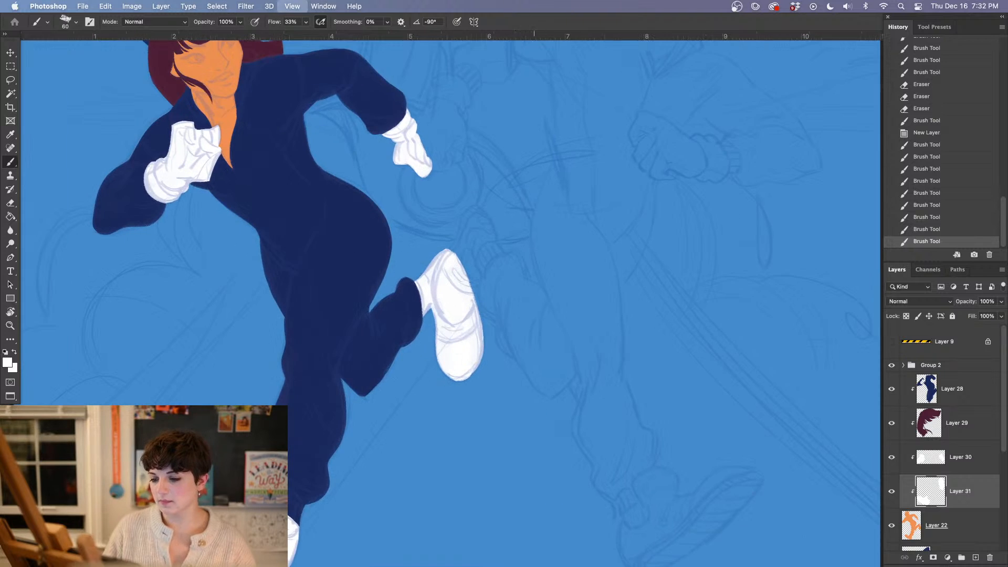
Add another clipped layer above the white shoe layer and set the foreground colour to a deep crimson red
left_click_drag(444, 437, 569, 237)
left_click(975, 558)
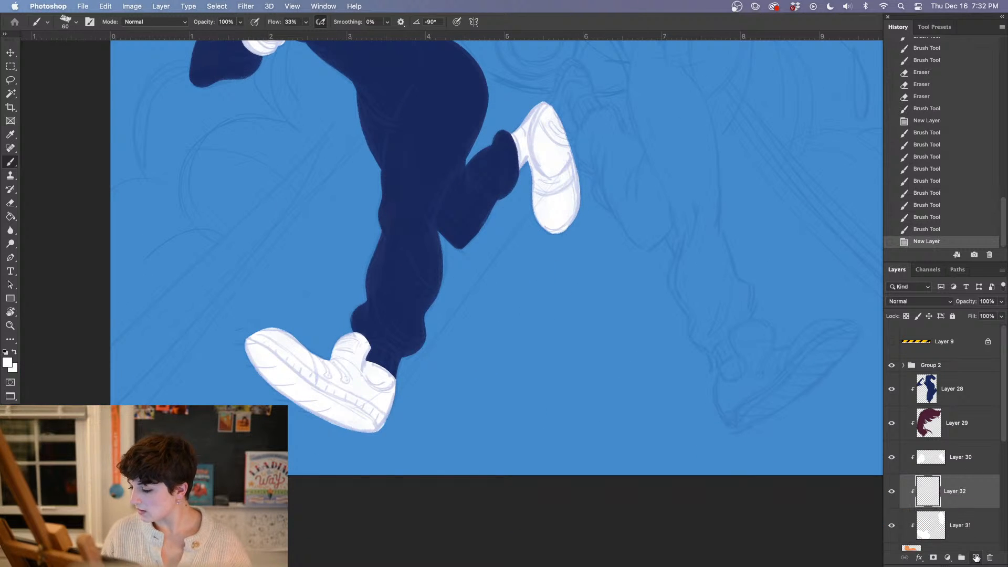
left_click(8, 361)
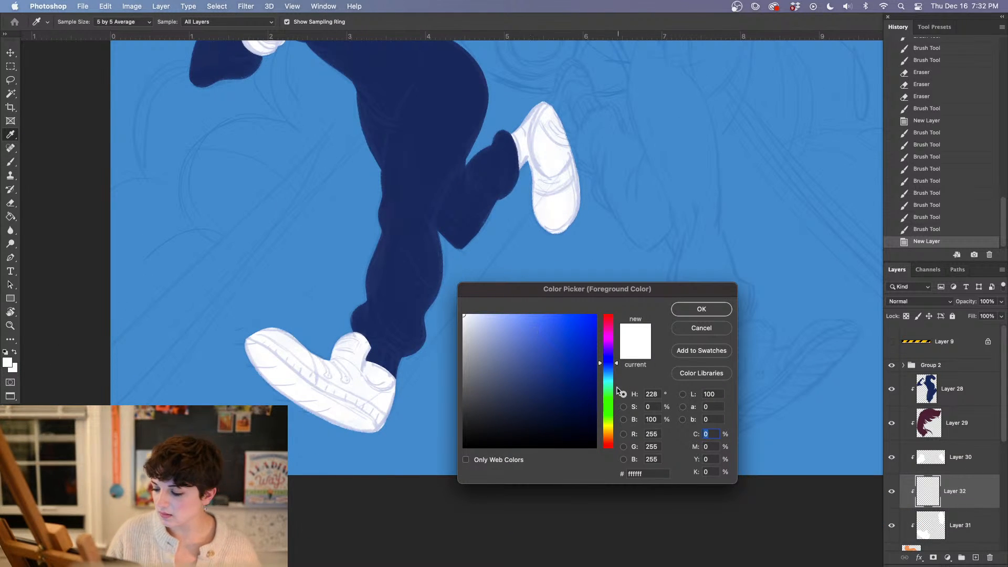
left_click(609, 445)
left_click_drag(564, 329, 569, 355)
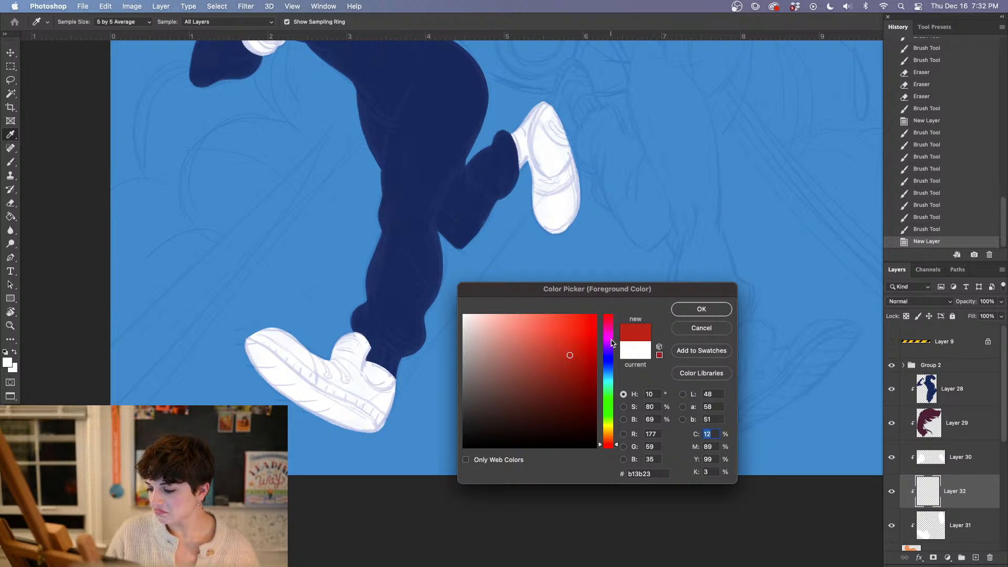
left_click(608, 317)
left_click(705, 309)
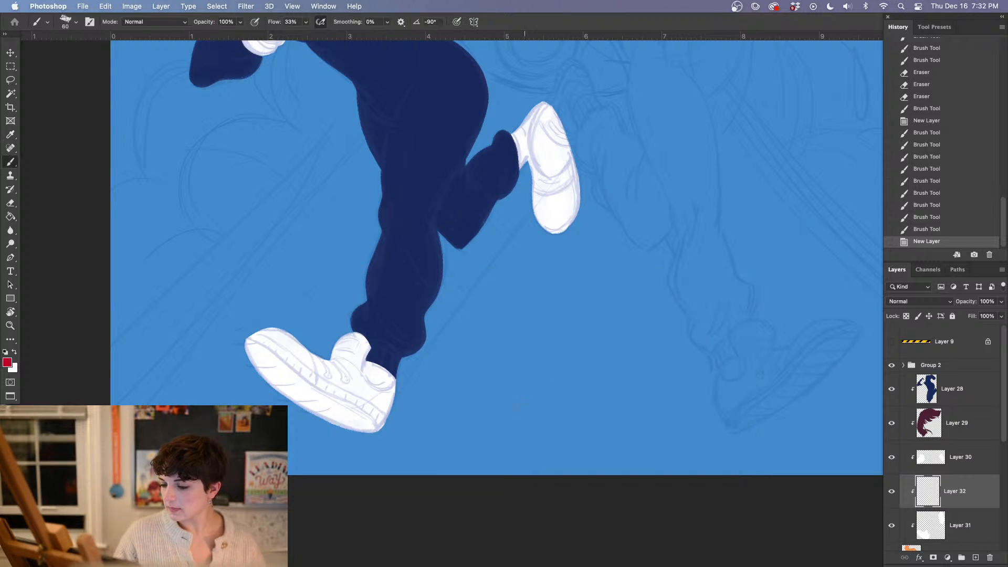
Reduce the brush to 19 px and outline the front shoe's red panel behind the toe and along the sole
scroll(344, 439, "up", 5)
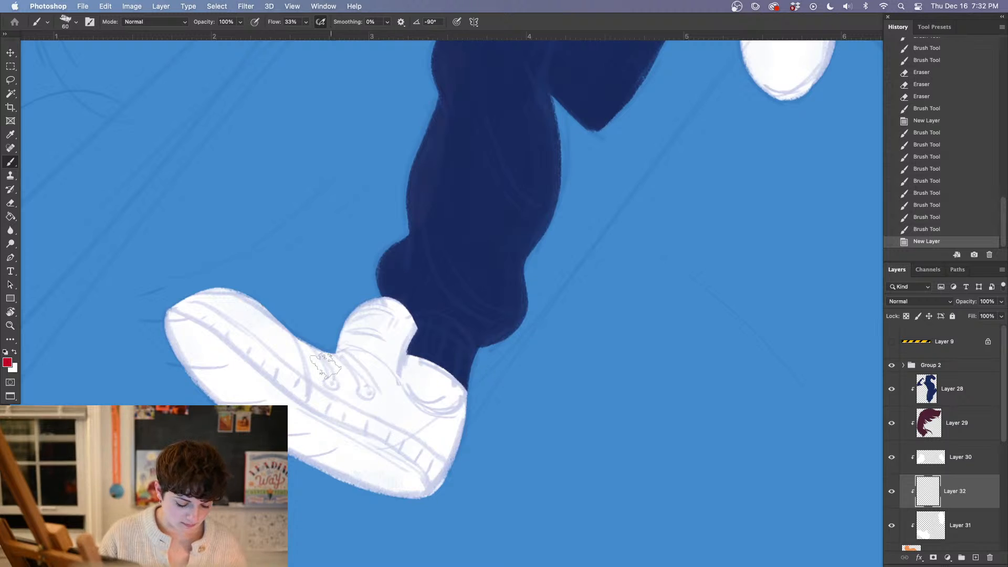
right_click(325, 292)
left_click(374, 169)
left_click(307, 346)
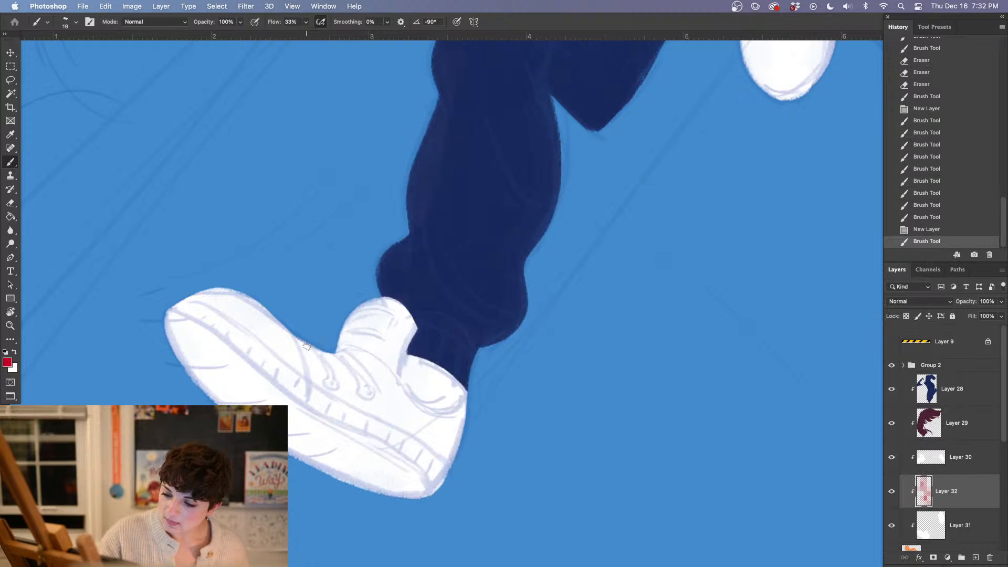
left_click_drag(299, 339, 308, 381)
mouse_move(302, 352)
left_mouse_down()
mouse_move(316, 384)
mouse_move(412, 435)
mouse_move(450, 467)
left_mouse_up()
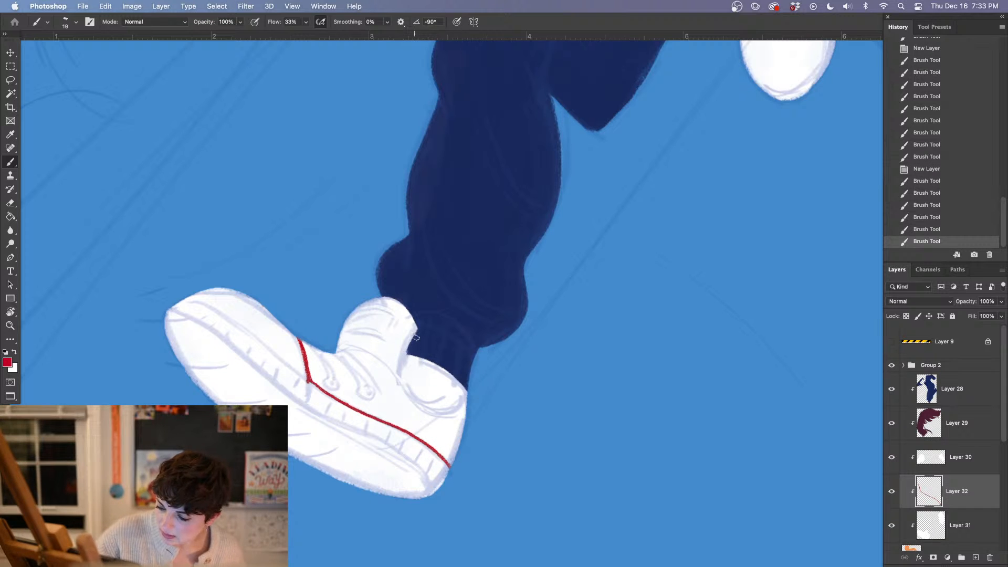
Outline the front shoe's ankle opening and tongue edge in red, and trim the stray lacing strokes with the Eraser
left_click_drag(406, 351, 413, 399)
mouse_move(405, 347)
left_mouse_down()
mouse_move(435, 420)
mouse_move(460, 411)
mouse_move(466, 402)
mouse_move(436, 416)
mouse_move(398, 372)
mouse_move(410, 334)
mouse_move(381, 370)
left_mouse_up()
mouse_move(311, 346)
left_mouse_down()
mouse_move(321, 394)
mouse_move(340, 399)
left_mouse_up()
key("e")
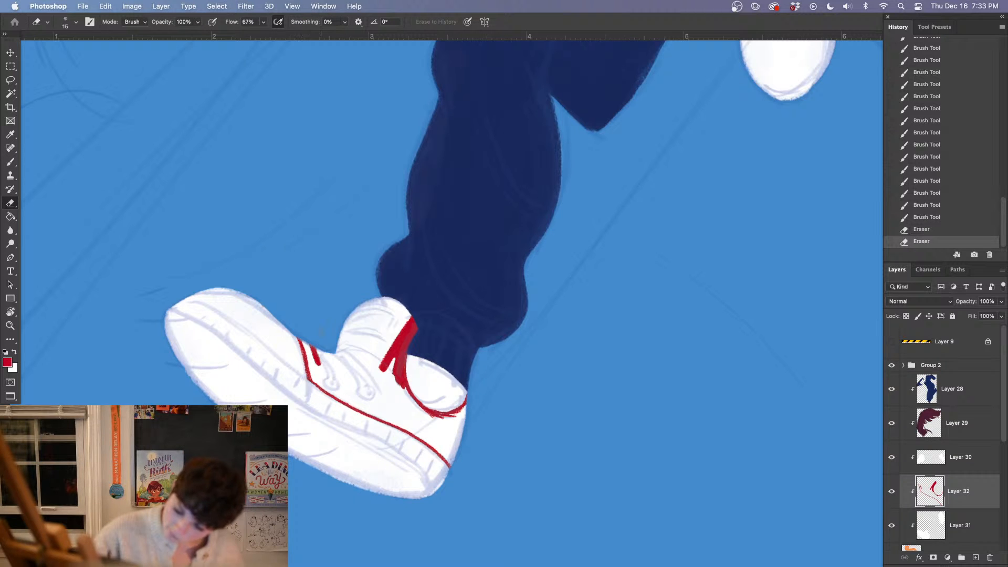
Paint the front shoe's tongue and heel red with a 67 px brush, and fill the enclosed panel using the Paint Bucket
key("b")
right_click(362, 323)
left_click(442, 170)
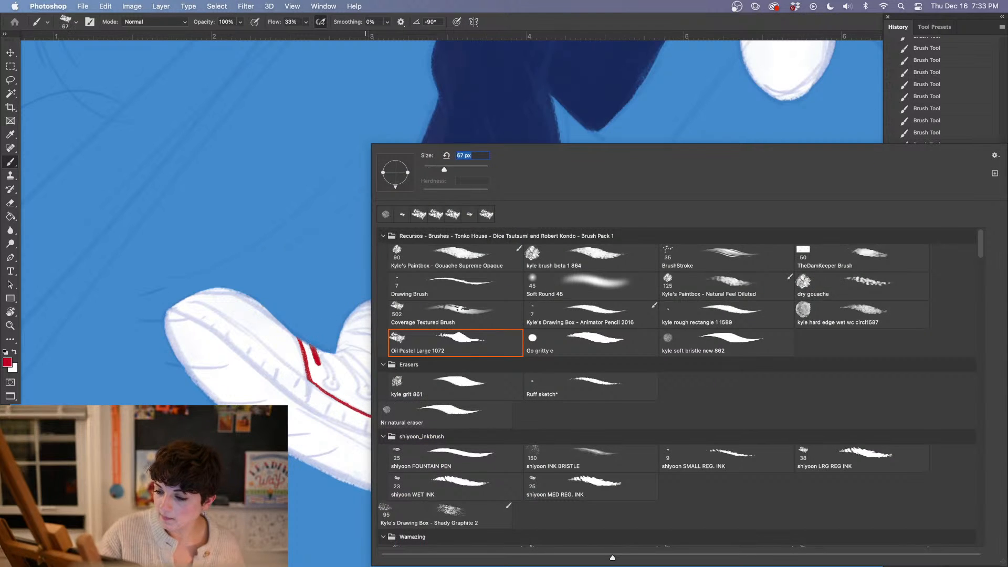
mouse_move(305, 348)
left_mouse_down()
mouse_move(312, 356)
mouse_move(399, 310)
mouse_move(386, 341)
left_mouse_up()
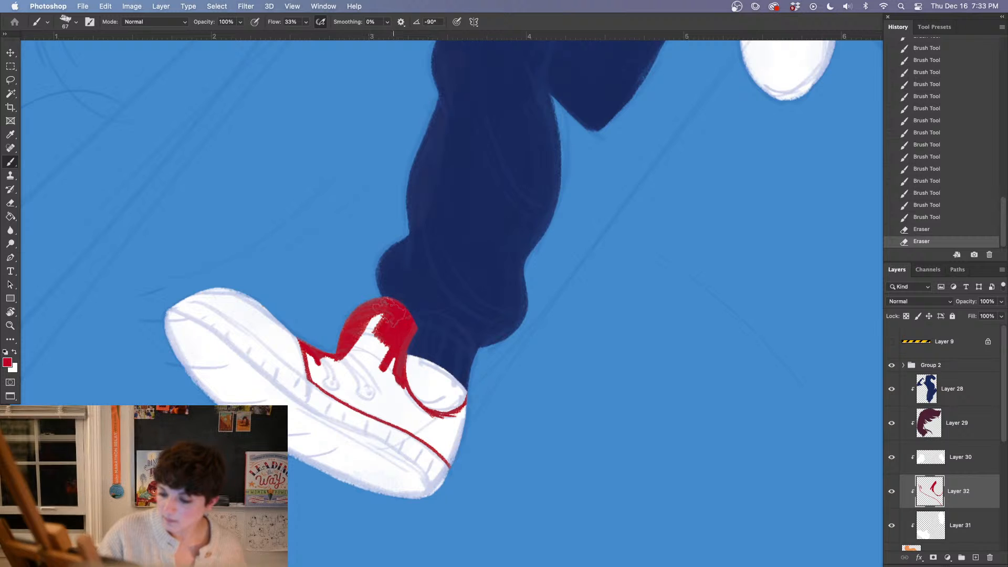
mouse_move(453, 430)
left_mouse_down()
mouse_move(450, 463)
mouse_move(461, 413)
left_mouse_up()
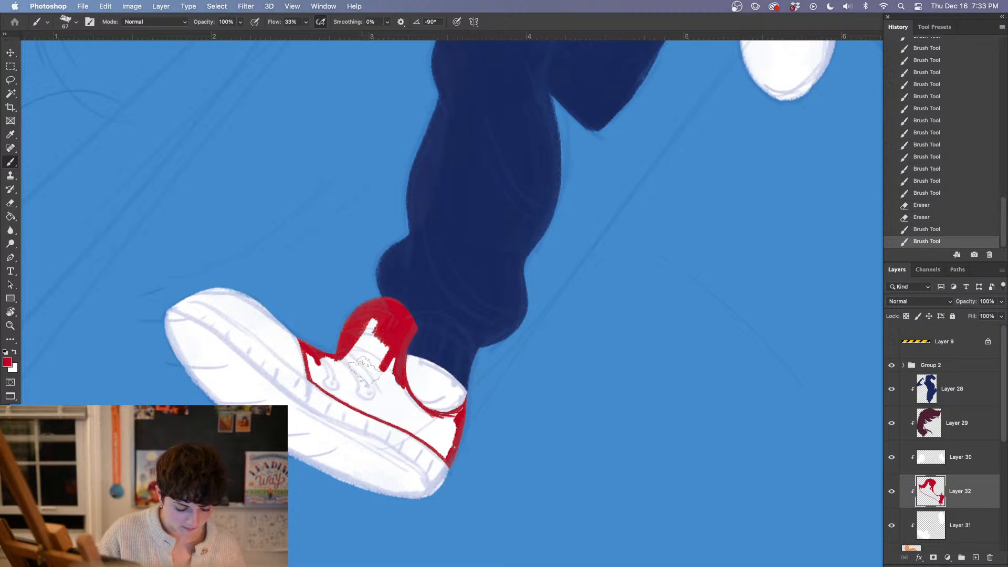
key("g")
left_click(402, 411)
key("b")
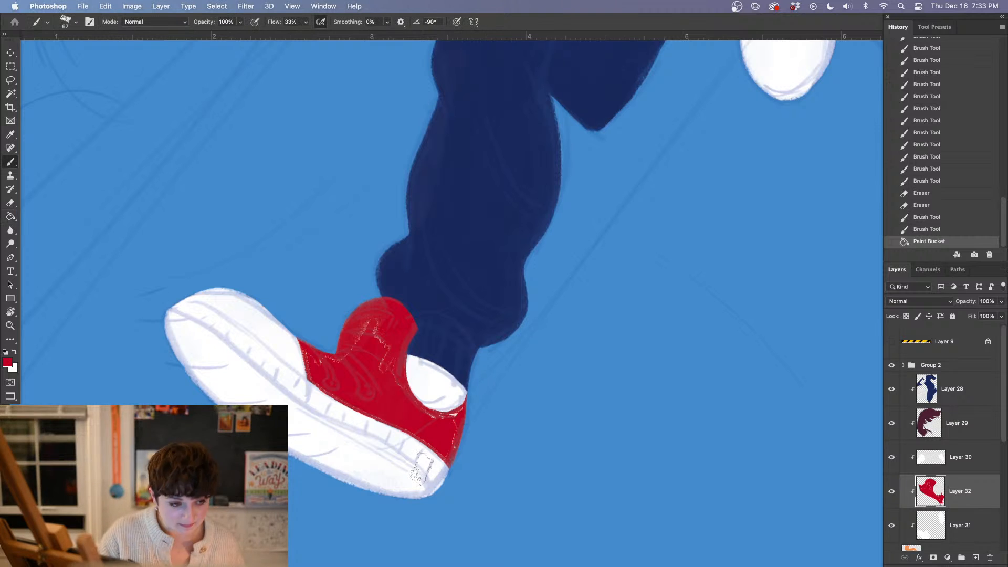
Reduce the brush to 19 px and cover the unpainted gaps in the front shoe's red panel, heel and opening edge
right_click(421, 468)
left_click_drag(432, 169, 417, 167)
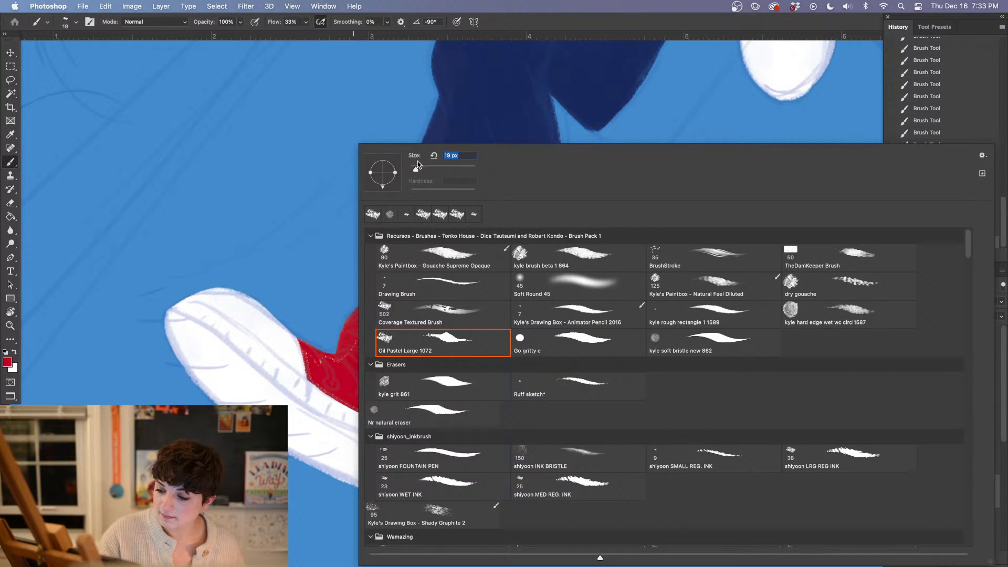
left_click(309, 349)
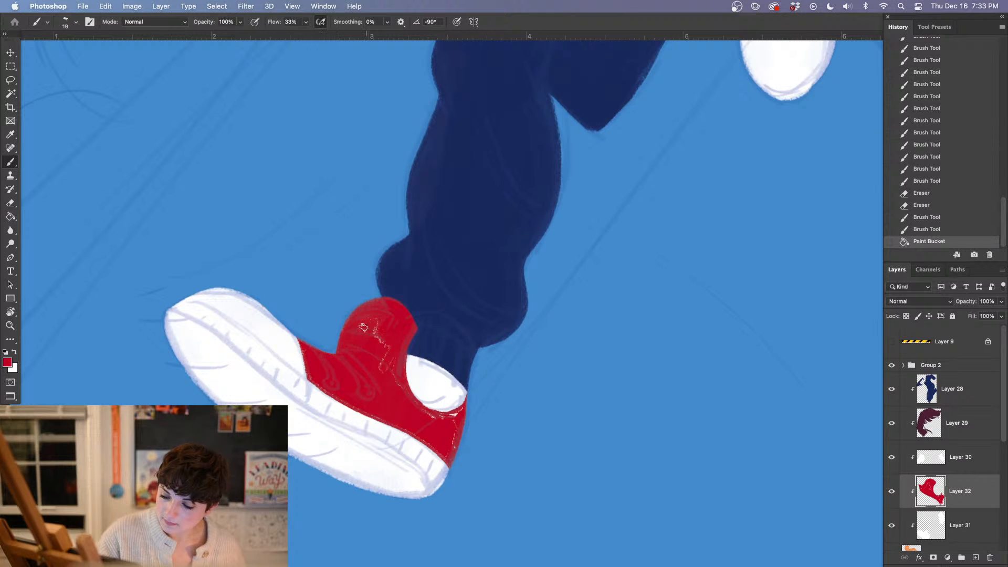
left_click(417, 411)
mouse_move(383, 416)
left_mouse_down()
mouse_move(430, 441)
mouse_move(451, 438)
left_mouse_up()
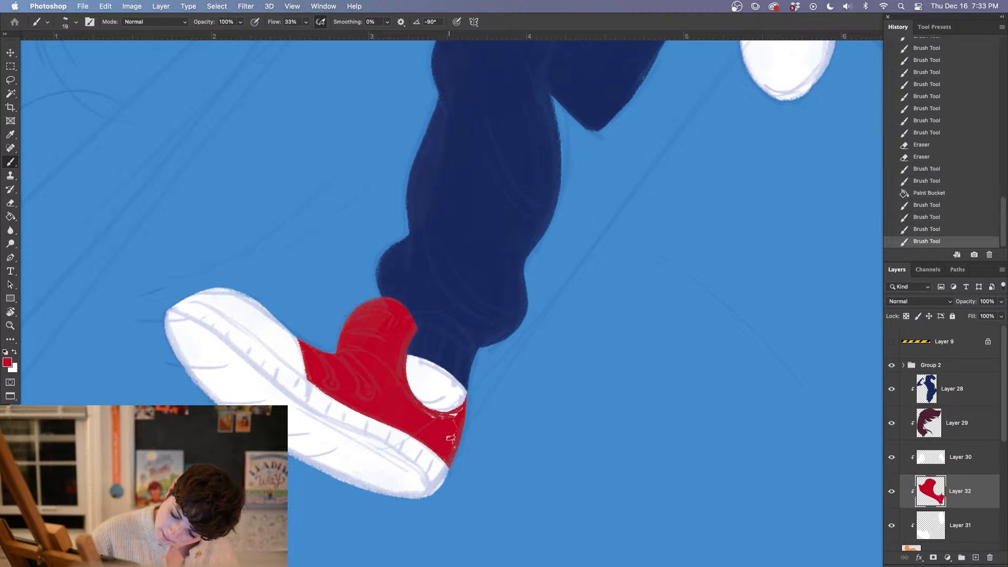
left_click_drag(441, 414, 466, 400)
left_click_drag(449, 413, 470, 399)
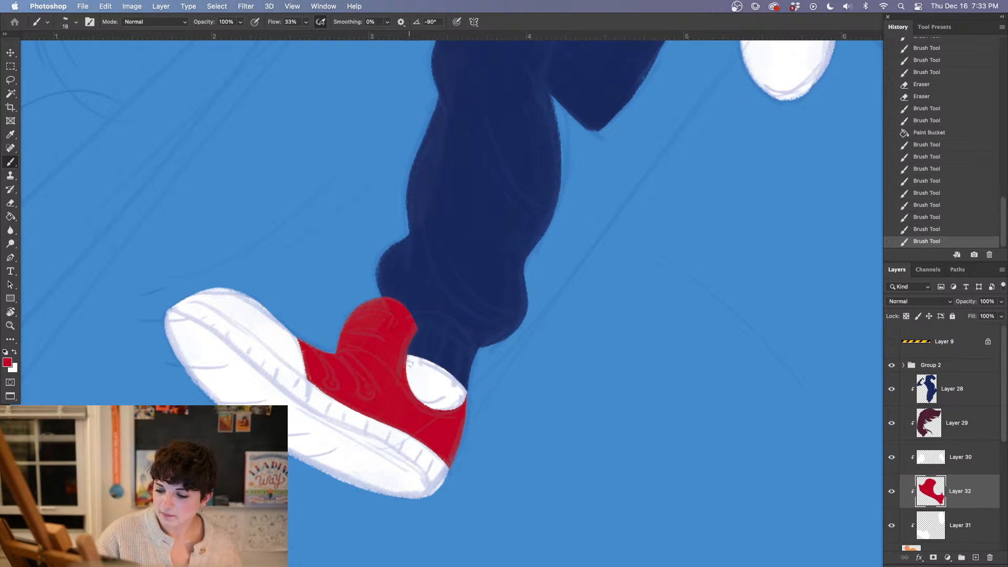
Clean up the red edge around the front shoe's ankle opening with the Eraser
key("e")
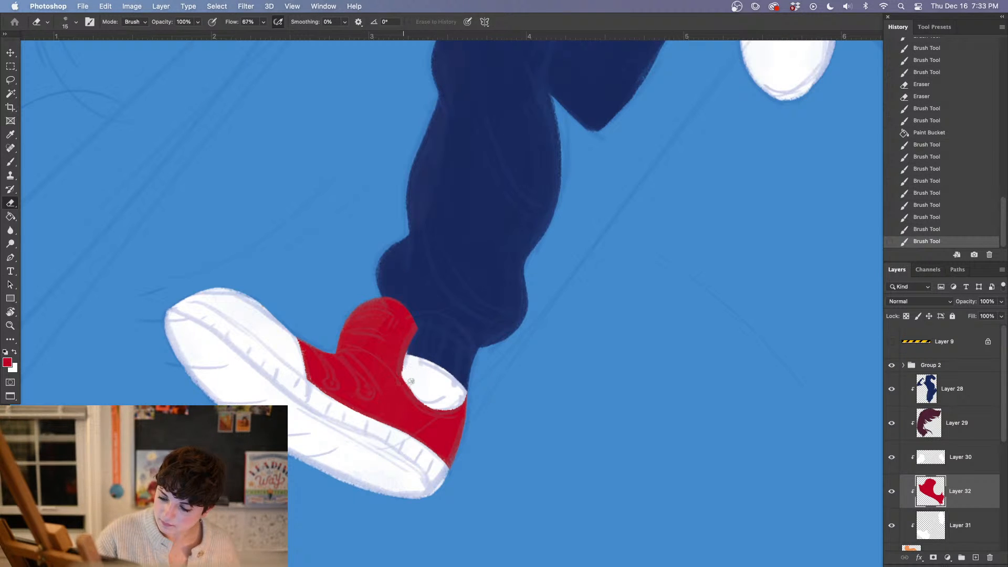
left_click_drag(411, 382, 406, 373)
mouse_move(418, 337)
left_mouse_down()
mouse_move(396, 369)
mouse_move(432, 415)
mouse_move(394, 369)
mouse_move(448, 419)
mouse_move(423, 403)
left_mouse_up()
key("b")
Outline the back shoe's toe seam in red, and paint the instep corner and heel cap with the 19 px brush
scroll(623, 338, "right", 8)
scroll(623, 337, "up", 5)
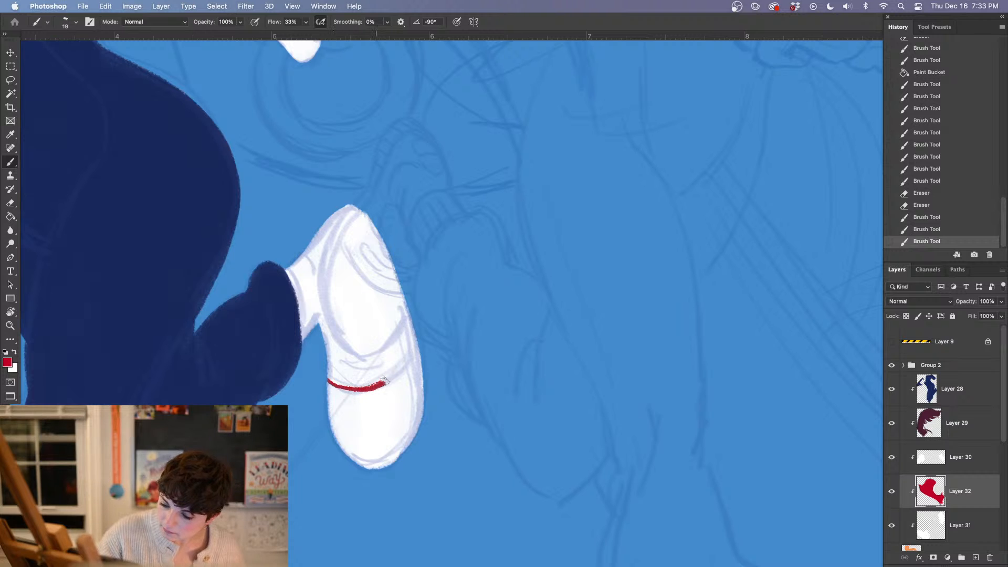
left_click_drag(385, 382, 418, 345)
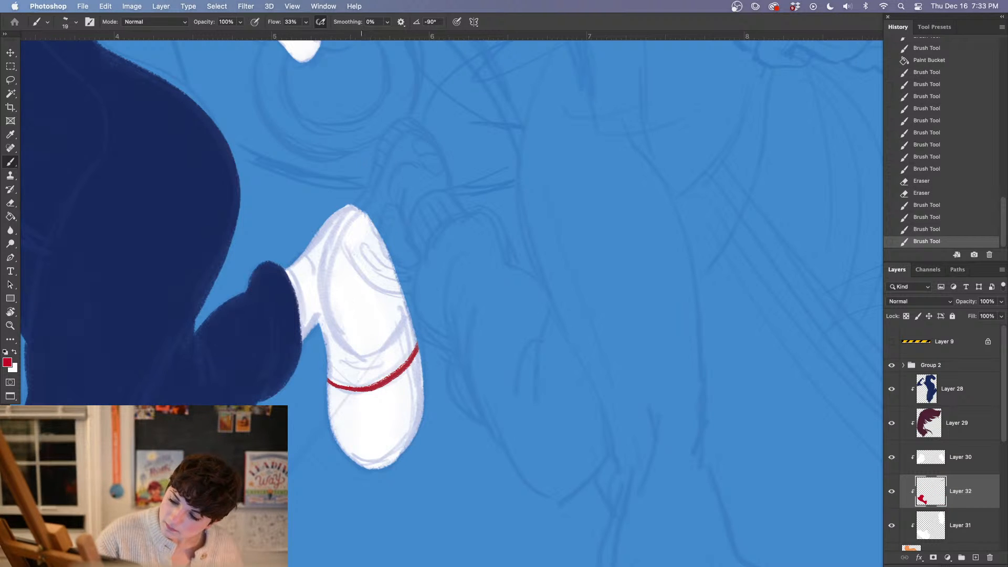
left_click_drag(338, 321, 340, 321)
mouse_move(320, 318)
left_mouse_down()
mouse_move(342, 319)
mouse_move(324, 327)
mouse_move(334, 322)
mouse_move(340, 349)
left_mouse_up()
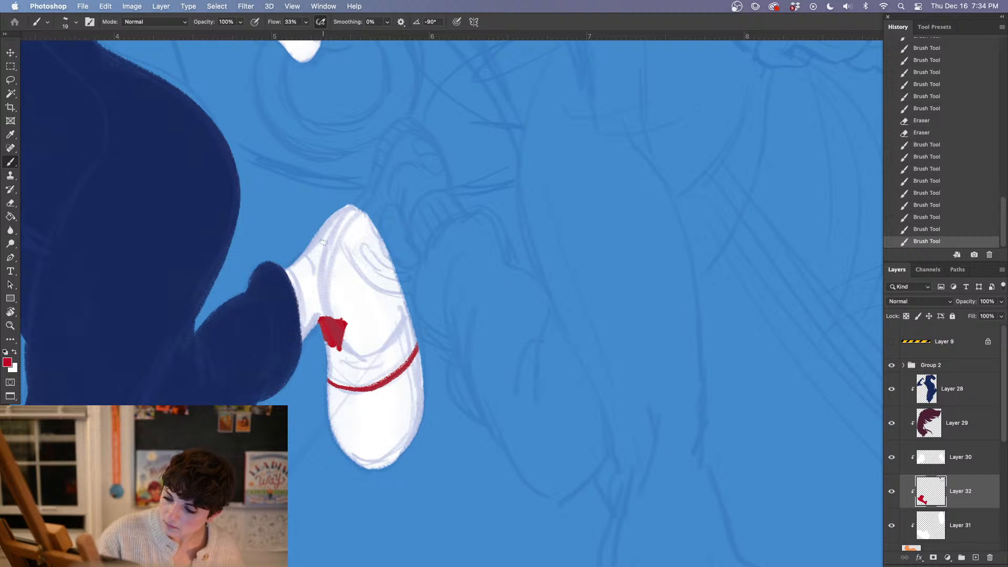
mouse_move(314, 240)
left_mouse_down()
mouse_move(352, 211)
mouse_move(334, 235)
left_mouse_up()
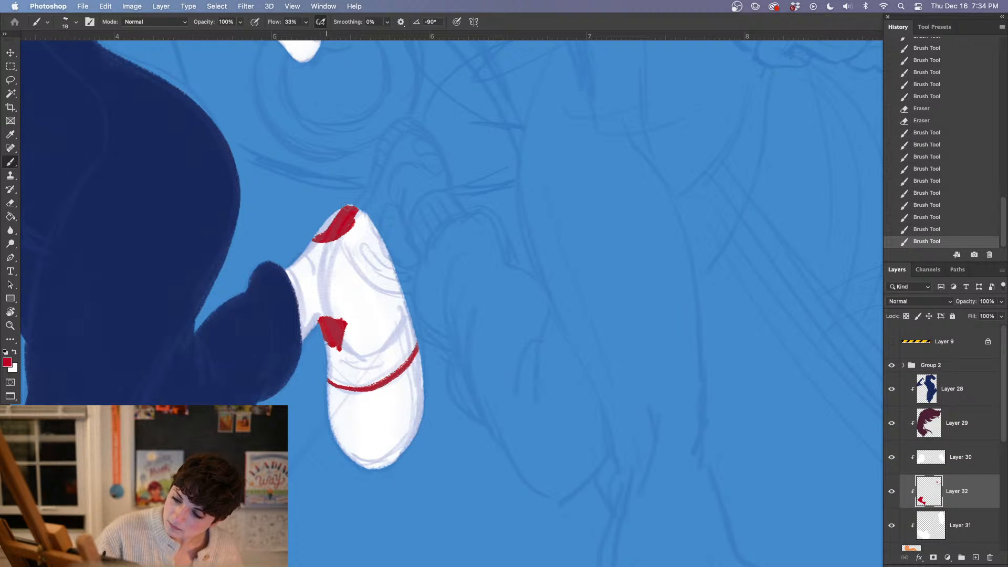
Enlarge the brush to 39 px and fill the back shoe's red midsection, extending the red along the heel edge
right_click(382, 256)
left_click_drag(361, 216, 375, 245)
mouse_move(331, 350)
left_mouse_down()
mouse_move(346, 345)
mouse_move(337, 375)
mouse_move(372, 381)
mouse_move(415, 336)
mouse_move(378, 365)
mouse_move(409, 323)
left_mouse_up()
mouse_move(376, 359)
left_mouse_down()
mouse_move(348, 357)
mouse_move(364, 317)
mouse_move(394, 331)
mouse_move(367, 314)
mouse_move(372, 278)
left_mouse_up()
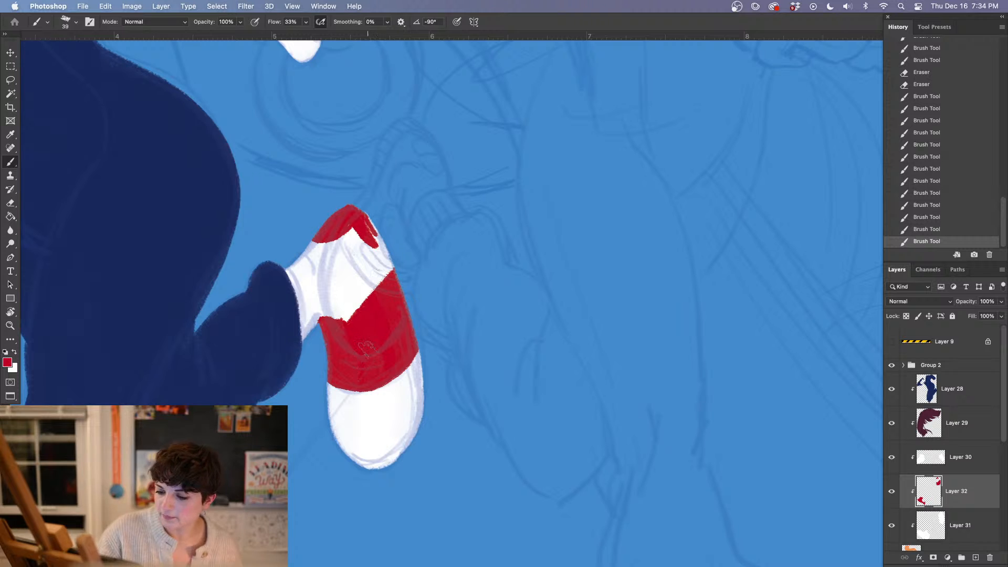
left_click_drag(317, 341, 331, 357)
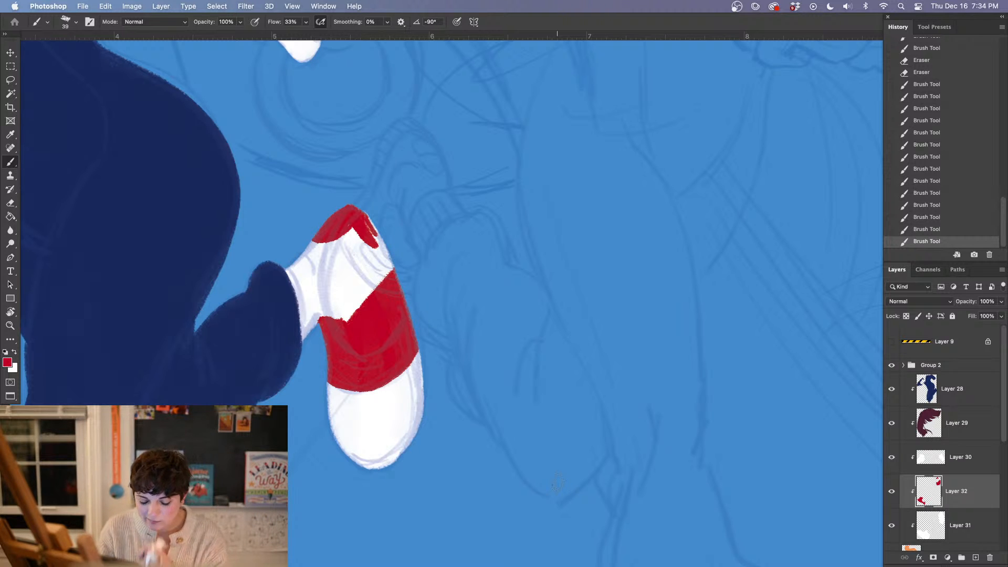
left_click_drag(375, 342, 382, 343)
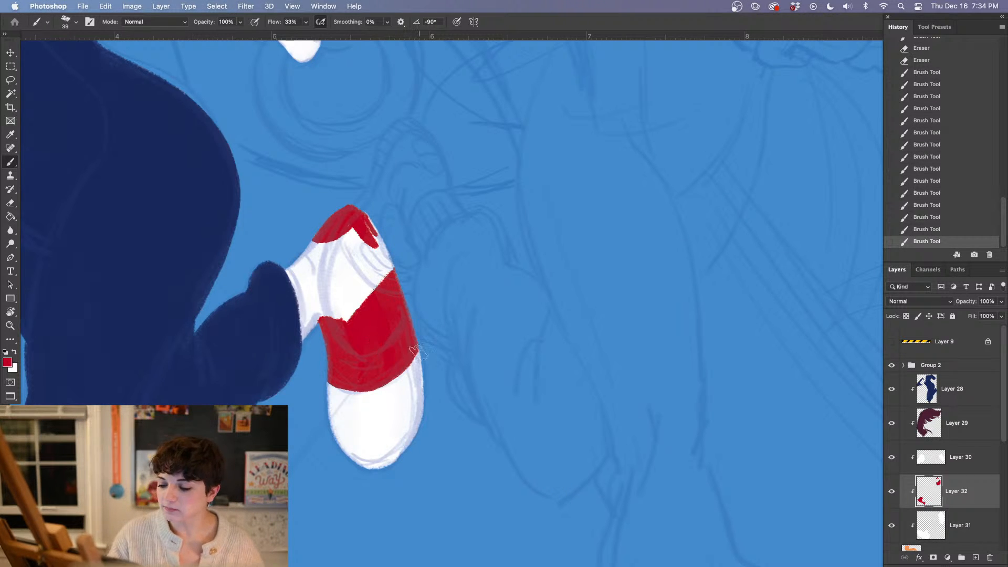
Add a new layer above the navy suit layer and sample the glove's white as the painting colour
key("super+minus")
key("super+minus")
key("super+minus")
key("super+minus")
left_click_drag(604, 454, 578, 420)
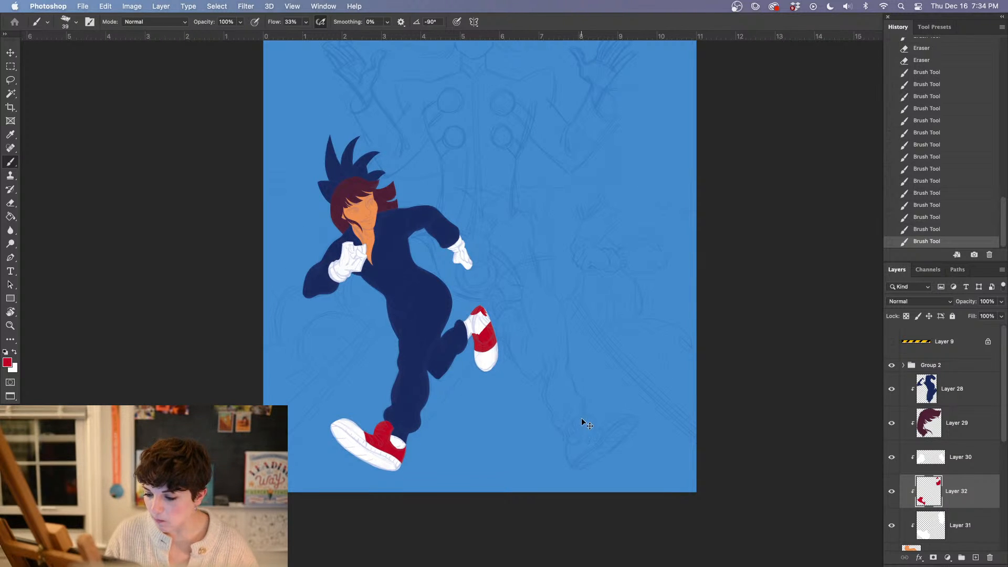
key("super+plus")
key("super+plus")
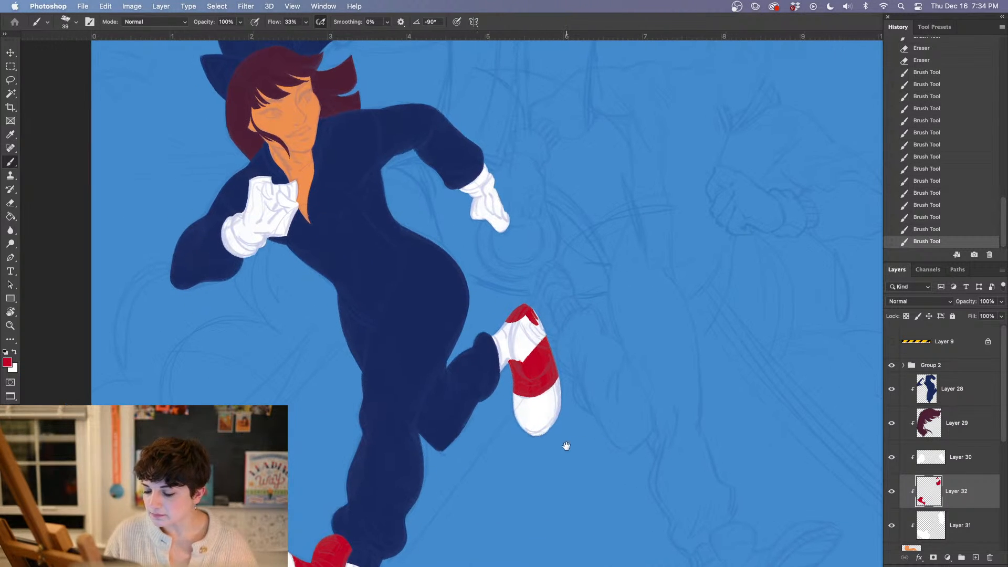
key("alt+bracketright")
key("super+shift+alt+n")
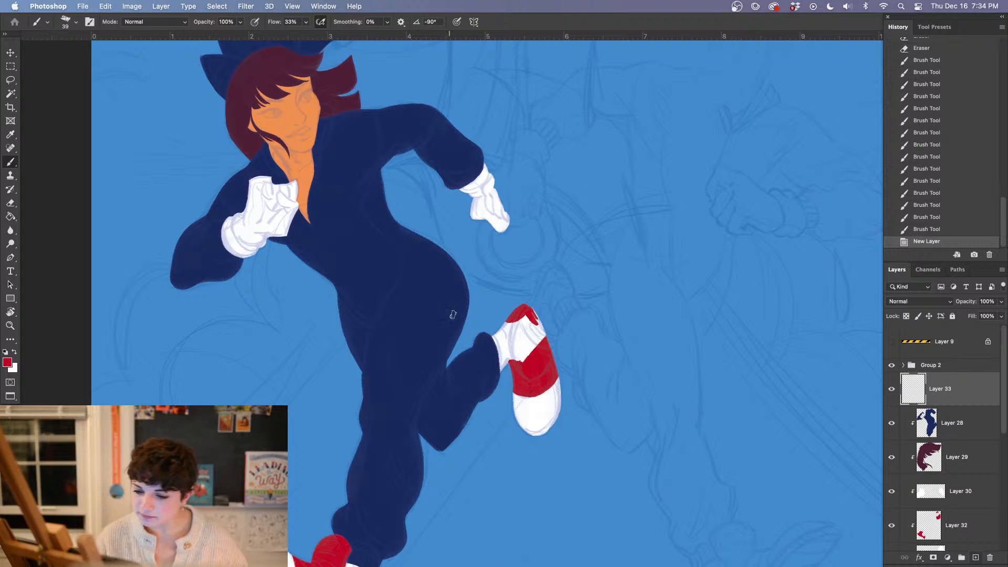
key("super+plus")
mouse_move(419, 379)
left_mouse_down()
mouse_move(436, 439)
mouse_move(455, 447)
left_mouse_up()
key("i")
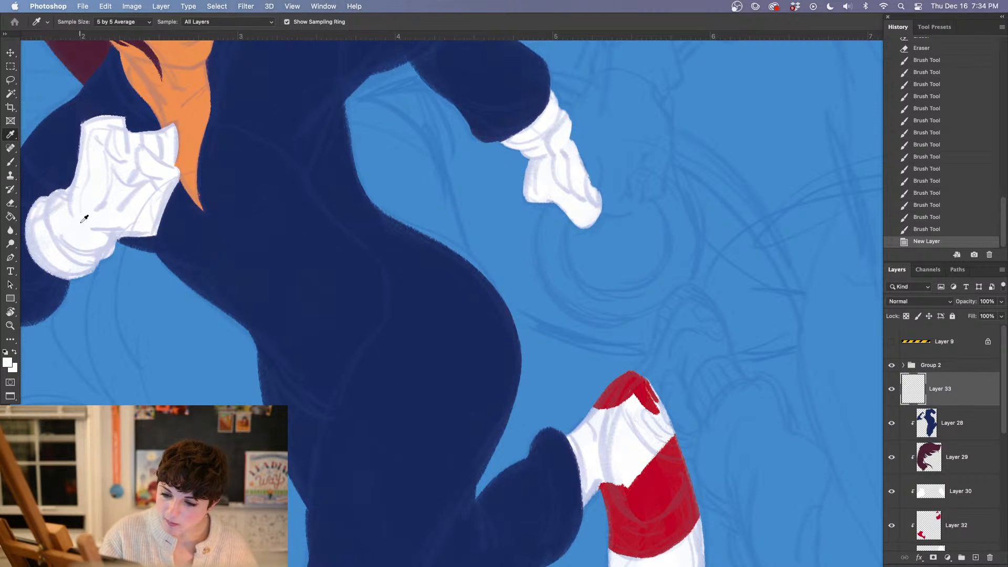
Outline a white shirt panel on the suit's torso with the 39 px brush, from chest to a point at the hip
key("b")
left_click_drag(161, 213, 208, 267)
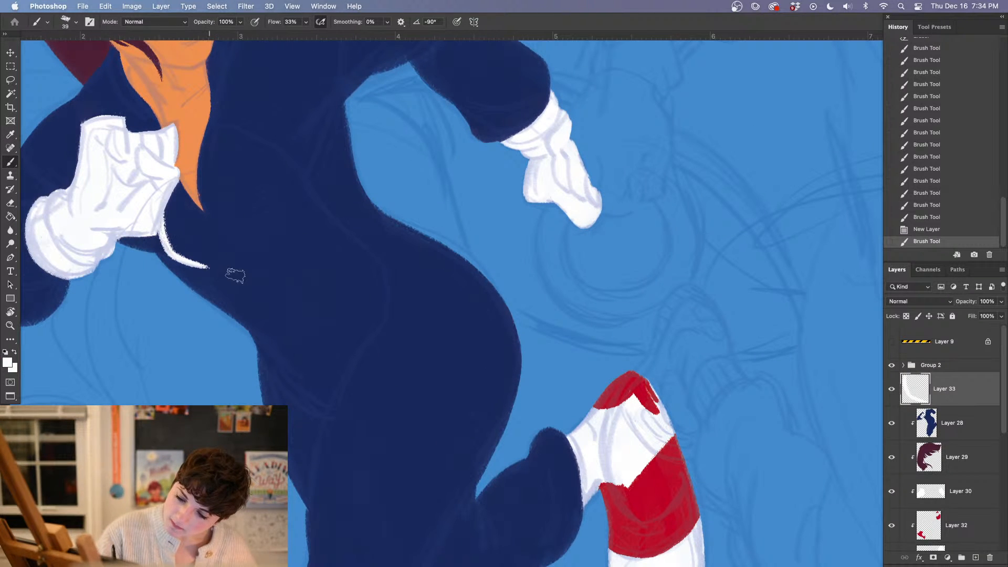
mouse_move(207, 125)
left_mouse_down()
mouse_move(296, 165)
mouse_move(310, 200)
mouse_move(372, 263)
mouse_move(371, 328)
left_mouse_up()
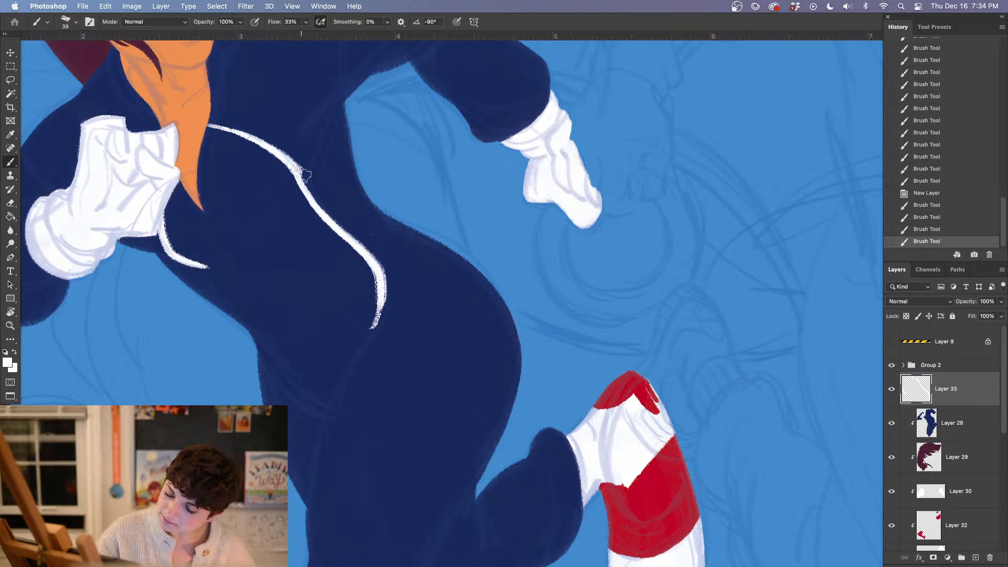
mouse_move(301, 170)
left_mouse_down()
mouse_move(322, 214)
mouse_move(316, 204)
left_mouse_up()
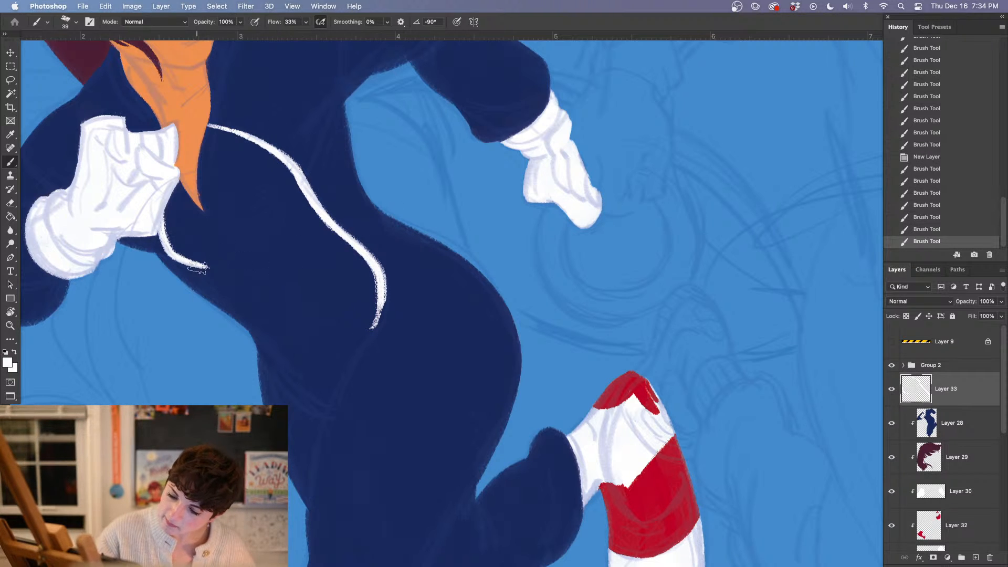
left_click_drag(190, 259, 276, 349)
mouse_move(244, 319)
left_mouse_down()
mouse_move(269, 361)
mouse_move(324, 412)
mouse_move(343, 355)
mouse_move(383, 315)
mouse_move(373, 321)
mouse_move(386, 281)
left_mouse_up()
left_click_drag(374, 323, 383, 278)
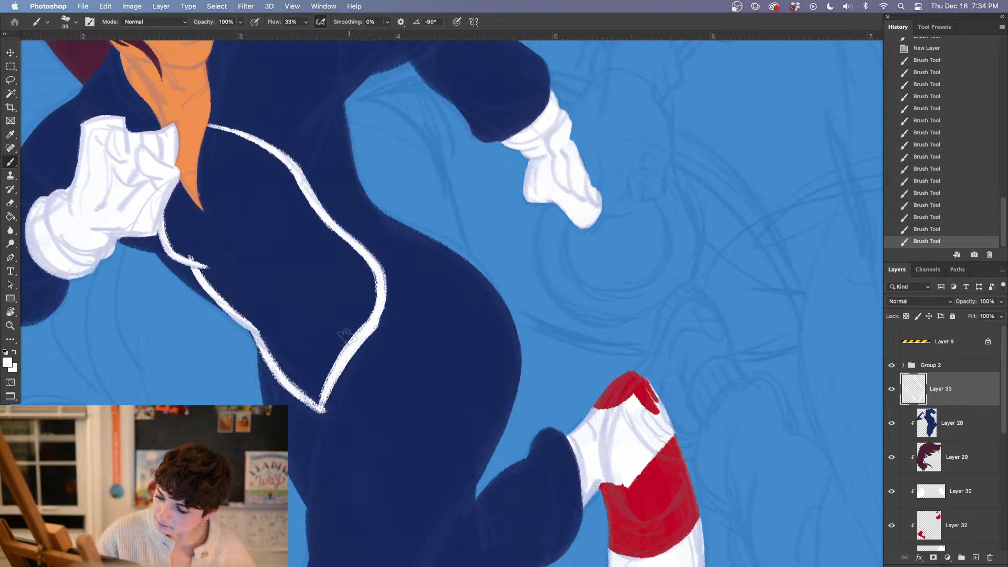
key("g")
left_click(323, 327)
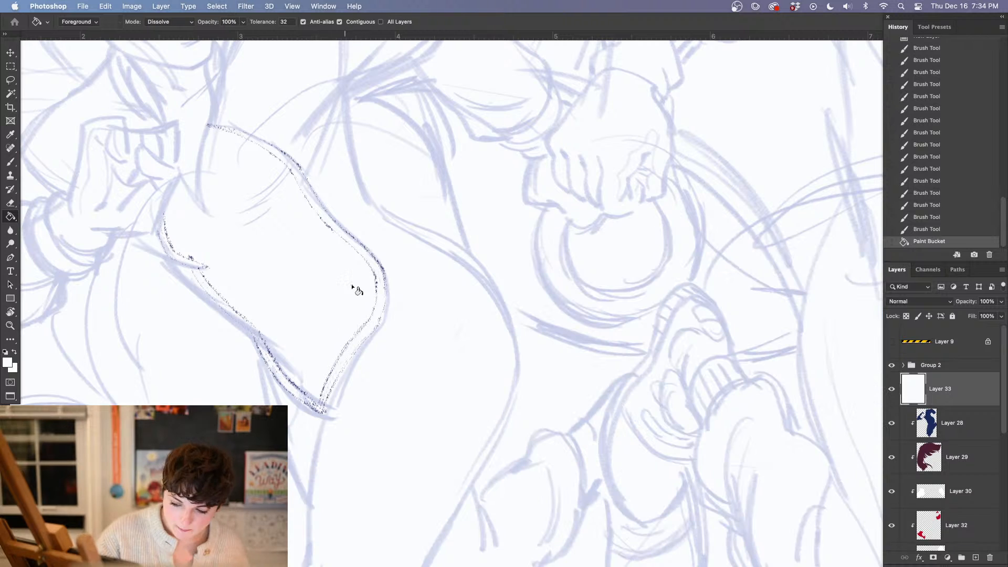
key("super+z")
key("b")
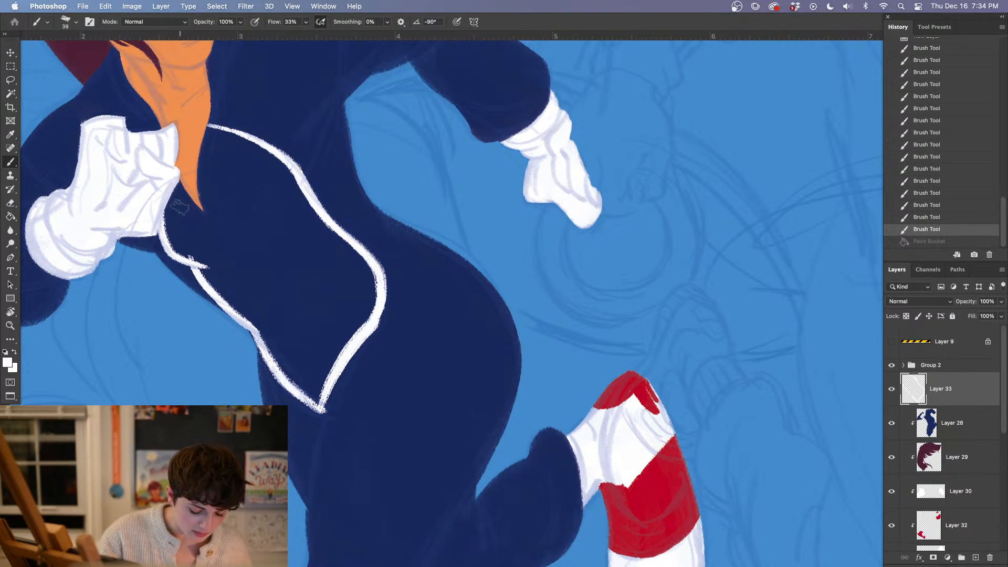
Outline both sides of the neckline opening in white, stepping back one stroke in the history to redo an edge
mouse_move(174, 199)
left_mouse_down()
mouse_move(189, 178)
mouse_move(205, 219)
mouse_move(171, 173)
mouse_move(209, 224)
mouse_move(172, 174)
mouse_move(195, 217)
left_mouse_up()
left_click(926, 218)
mouse_move(212, 127)
left_mouse_down()
mouse_move(204, 172)
mouse_move(224, 230)
left_mouse_up()
Switch to the kyle hard edge wet wc circl1587 brush at 25 px and touch up the neckline's white edge
right_click(222, 187)
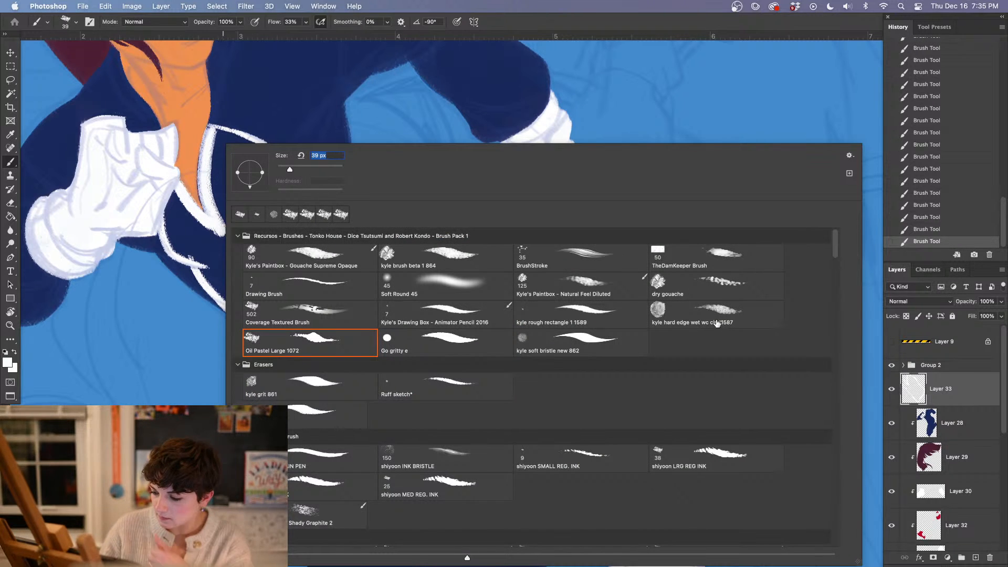
left_click(704, 312)
type("25")
key("Return")
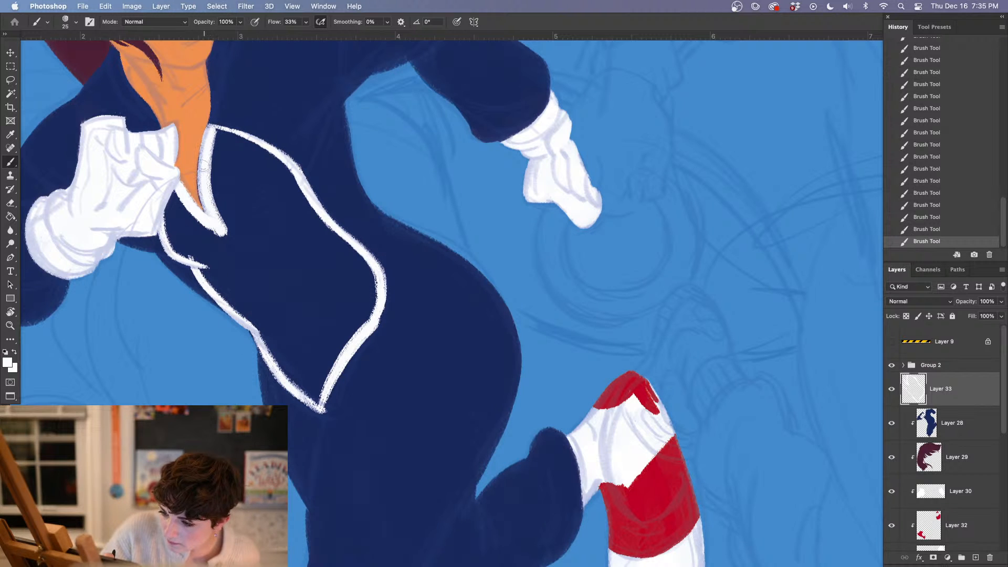
left_click_drag(204, 165, 206, 159)
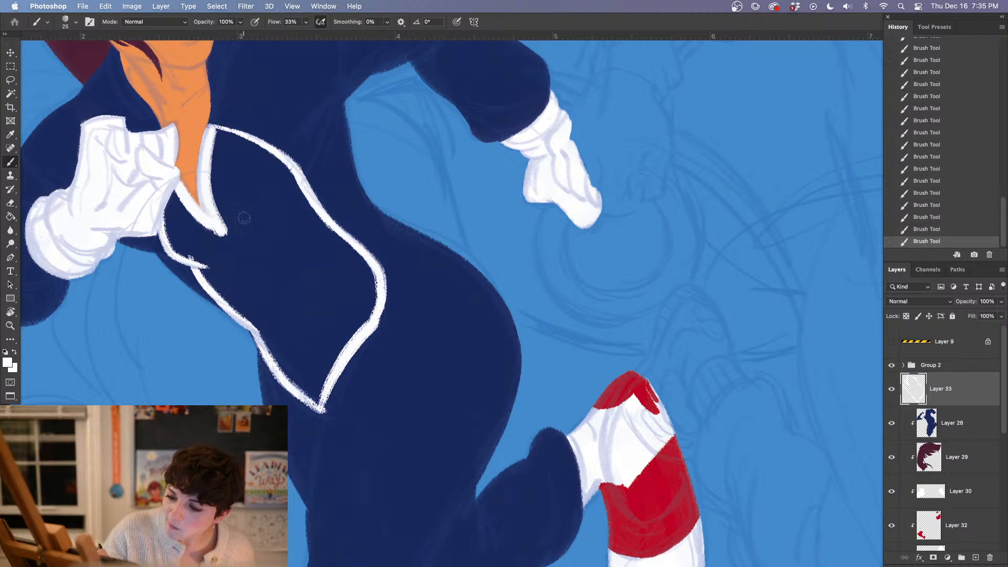
Return to the Oil Pastel Large 1072 brush at 25 px and thicken the white around the neckline and beside the glove
right_click(281, 277)
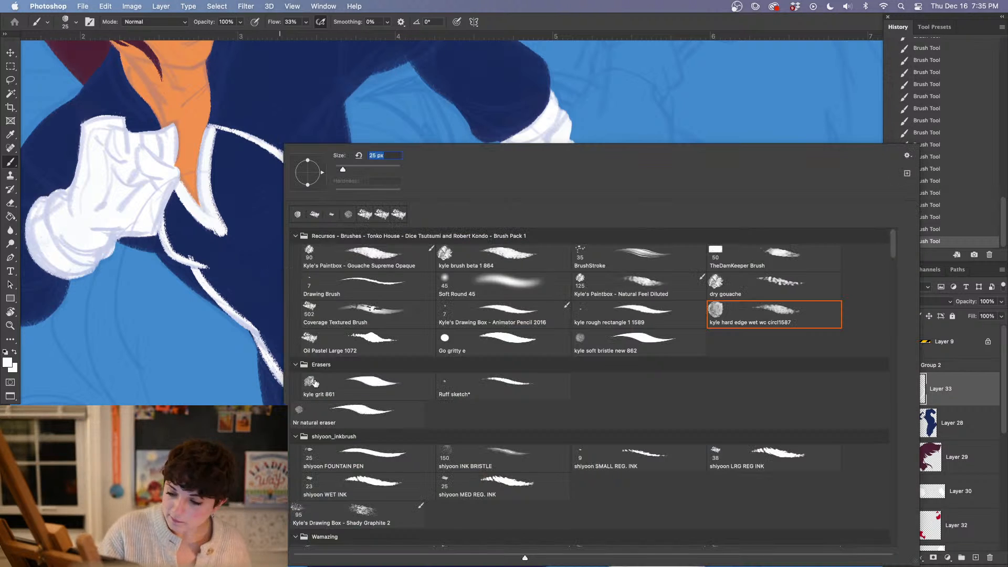
left_click(375, 347)
mouse_move(176, 202)
left_mouse_down()
mouse_move(189, 211)
mouse_move(171, 223)
mouse_move(176, 240)
mouse_move(196, 230)
left_mouse_up()
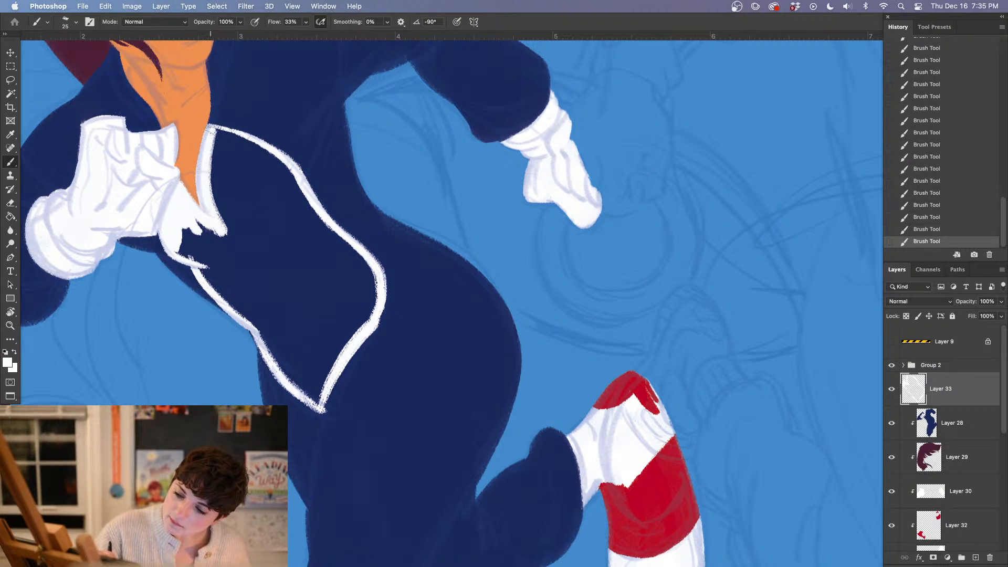
left_click_drag(211, 131, 209, 180)
left_click_drag(215, 146, 236, 244)
left_click_drag(167, 168, 199, 209)
Enlarge the brush to 55 px and paint white inside the torso panel along its glove-side edge down to the waist
right_click(319, 110)
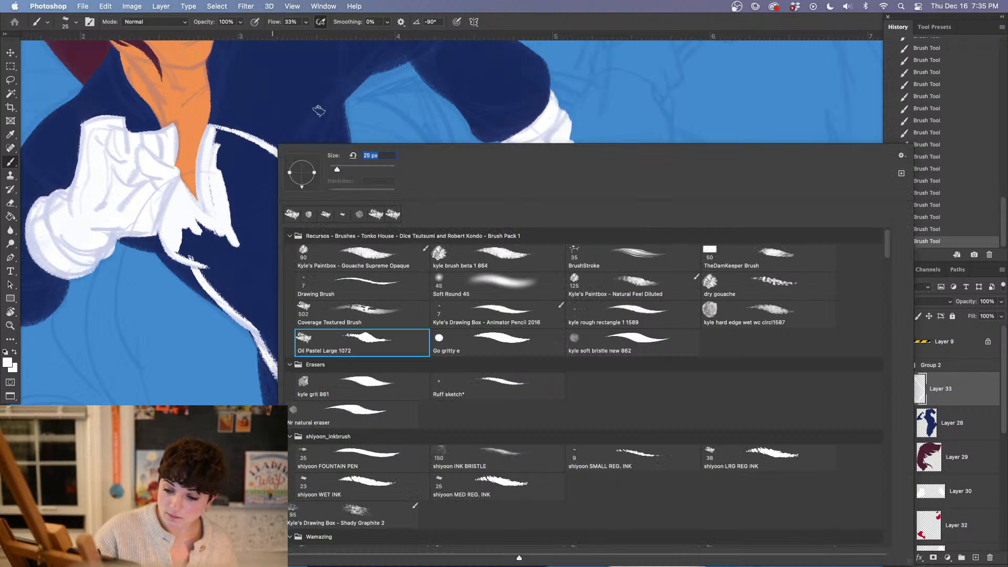
left_click(345, 168)
mouse_move(184, 233)
left_mouse_down()
mouse_move(197, 254)
mouse_move(181, 249)
mouse_move(199, 228)
mouse_move(217, 264)
mouse_move(207, 257)
mouse_move(262, 317)
left_mouse_up()
left_click_drag(217, 276, 286, 352)
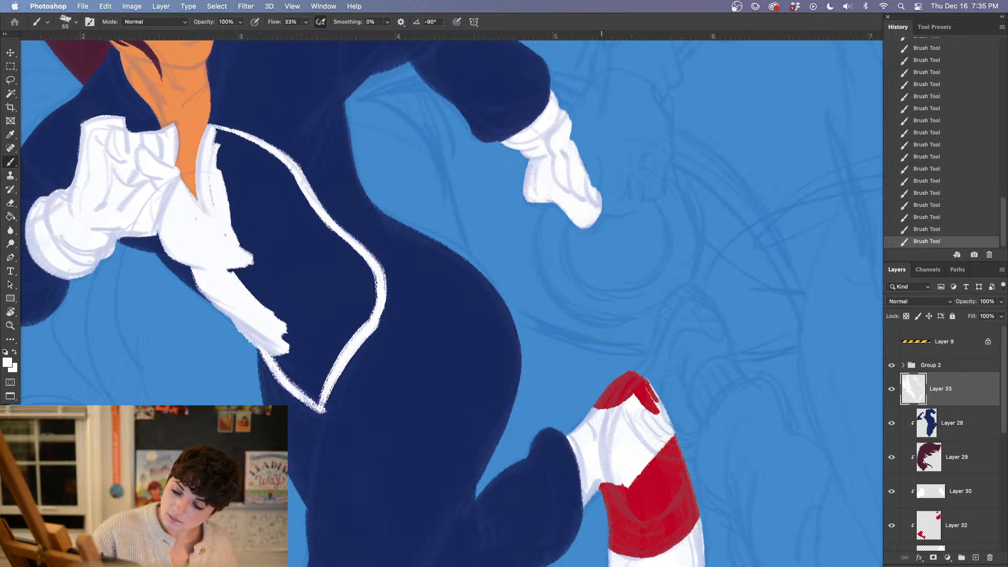
Make Layer 33 a clipping mask and paint the rest of the torso panel's interior solid white
right_click(934, 399)
left_click(856, 274)
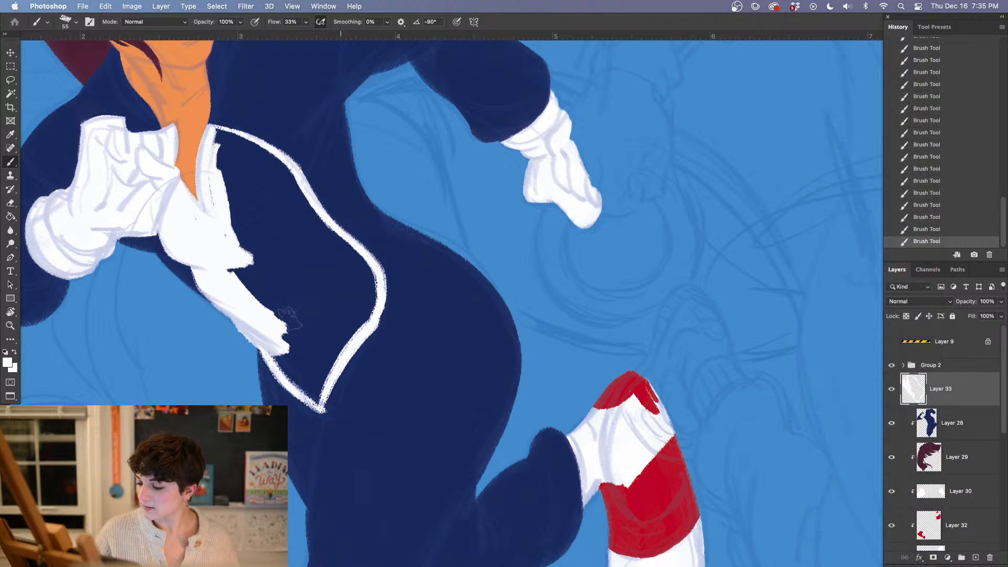
mouse_move(252, 313)
left_mouse_down()
mouse_move(286, 365)
mouse_move(356, 314)
left_mouse_up()
mouse_move(307, 389)
left_mouse_down()
mouse_move(315, 400)
mouse_move(371, 284)
left_mouse_up()
mouse_move(213, 129)
left_mouse_down()
mouse_move(280, 176)
mouse_move(360, 270)
mouse_move(370, 307)
left_mouse_up()
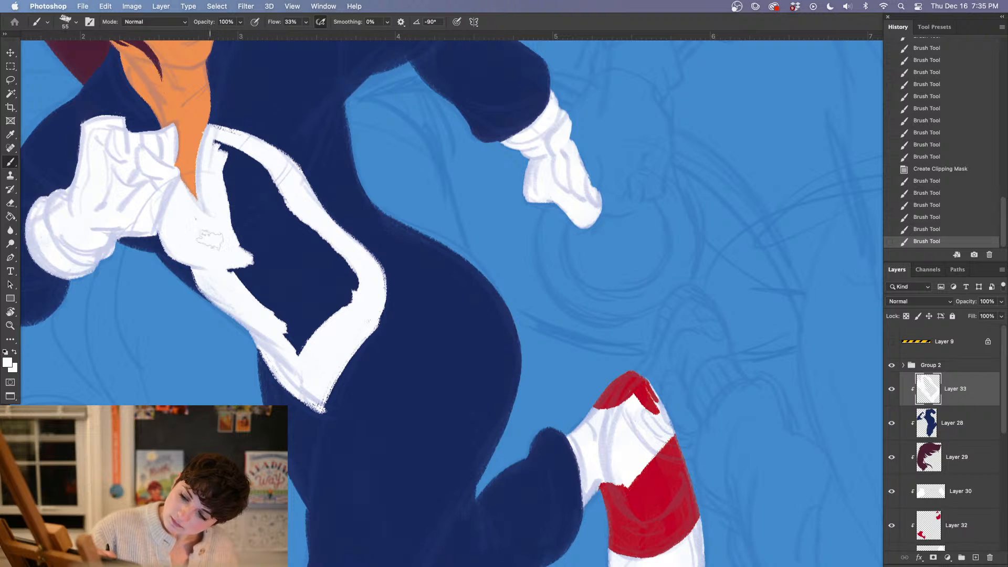
mouse_move(223, 168)
left_mouse_down()
mouse_move(218, 144)
mouse_move(262, 170)
mouse_move(236, 207)
mouse_move(228, 197)
mouse_move(241, 295)
mouse_move(262, 302)
mouse_move(299, 250)
mouse_move(318, 335)
mouse_move(346, 261)
mouse_move(268, 202)
mouse_move(283, 235)
mouse_move(328, 245)
left_mouse_up()
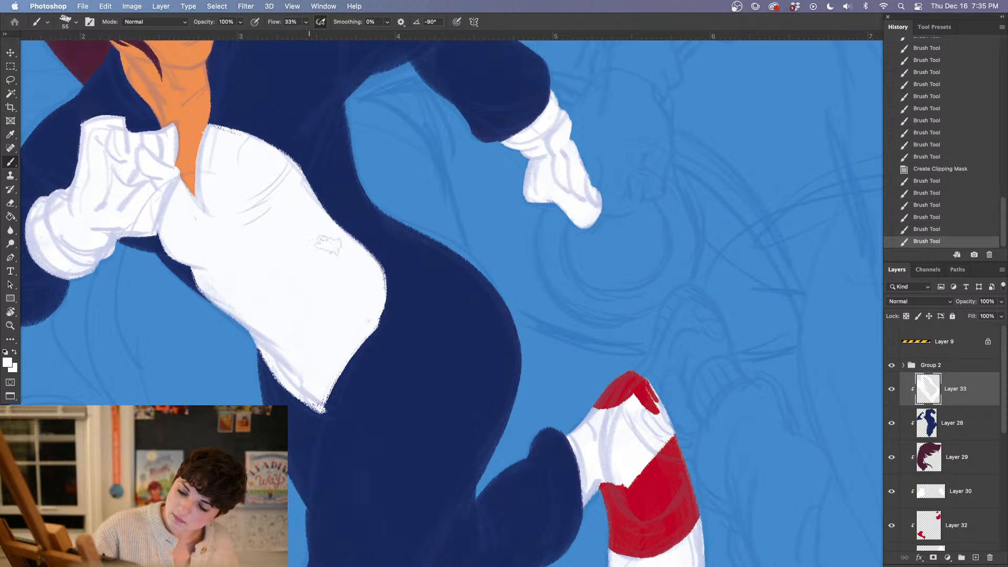
left_click_drag(203, 223, 235, 254)
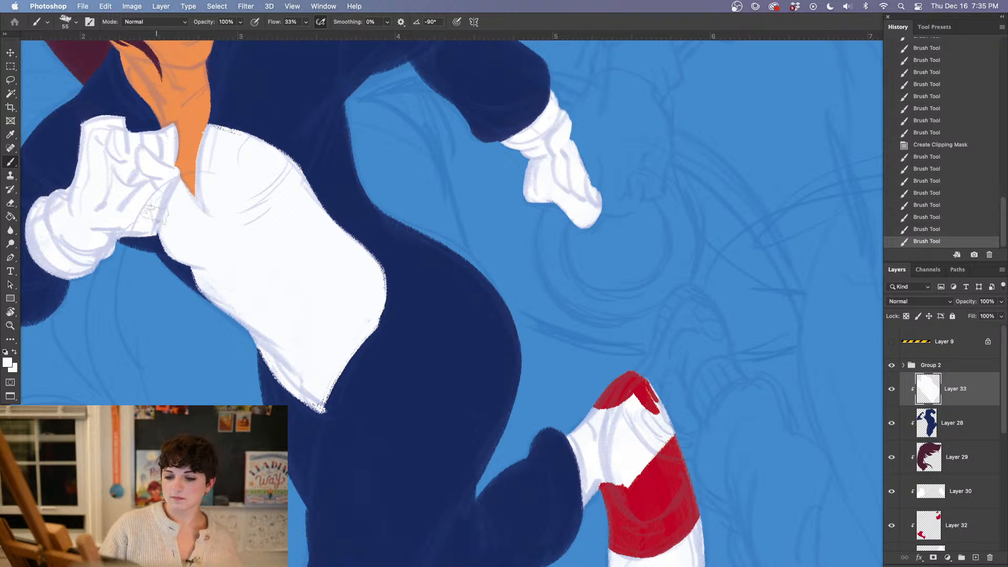
Extend the white panel over the navy strip below the raised glove, and trim the excess beside the cuff with the Eraser
left_click_drag(311, 293, 387, 358)
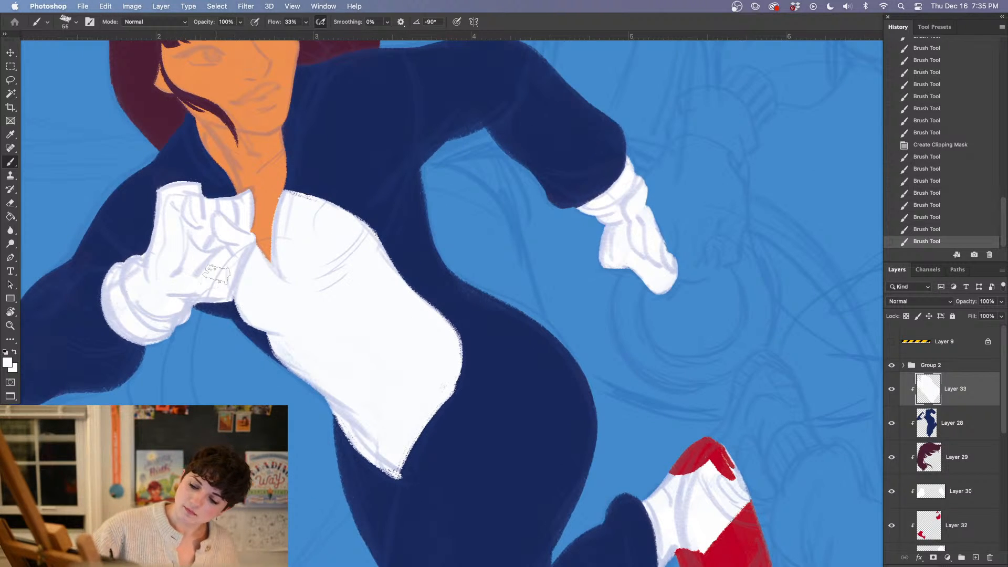
mouse_move(216, 307)
left_mouse_down()
mouse_move(258, 325)
mouse_move(274, 318)
mouse_move(259, 318)
mouse_move(320, 379)
left_mouse_up()
left_click_drag(217, 308, 257, 331)
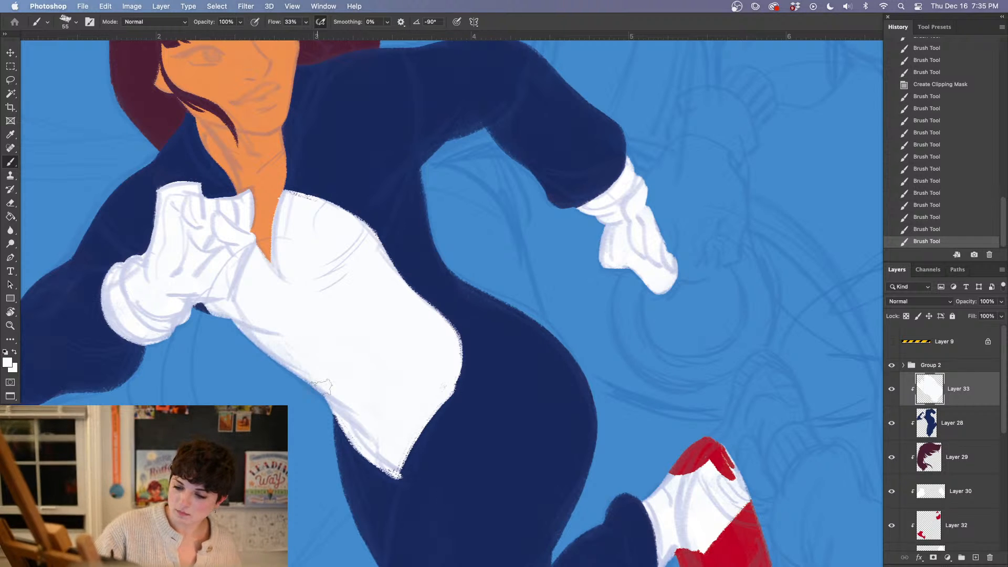
key("e")
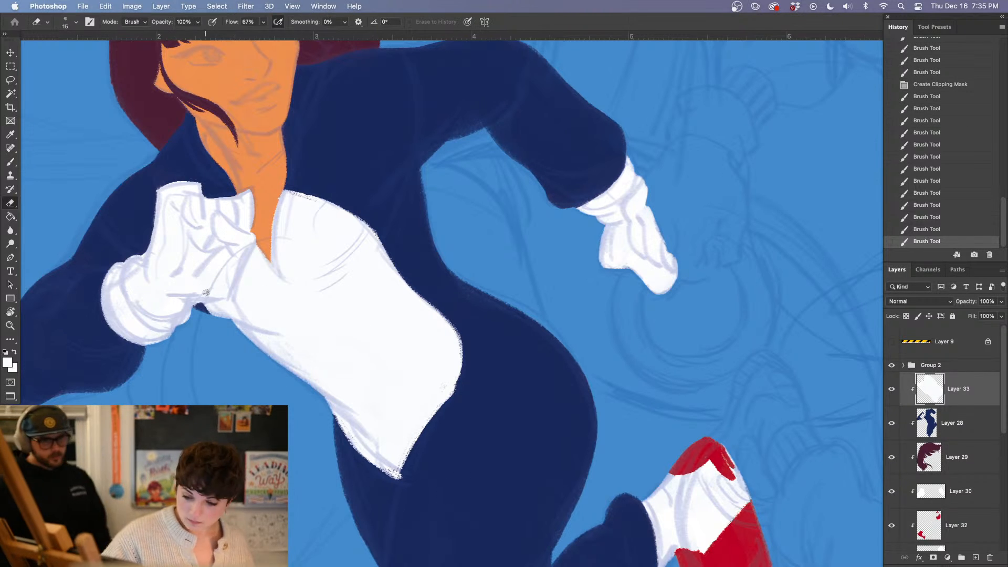
left_click_drag(210, 312, 221, 315)
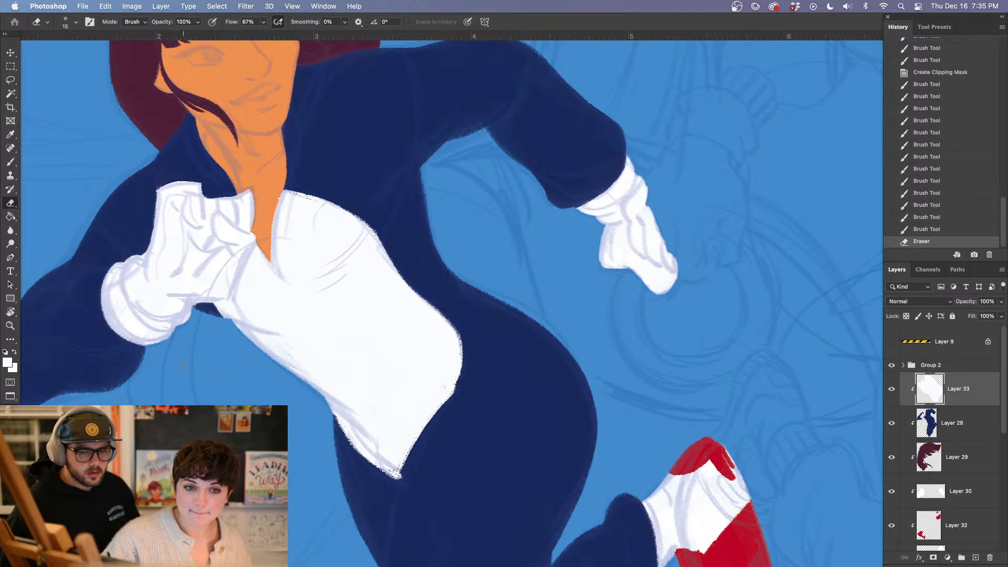
key("Tab")
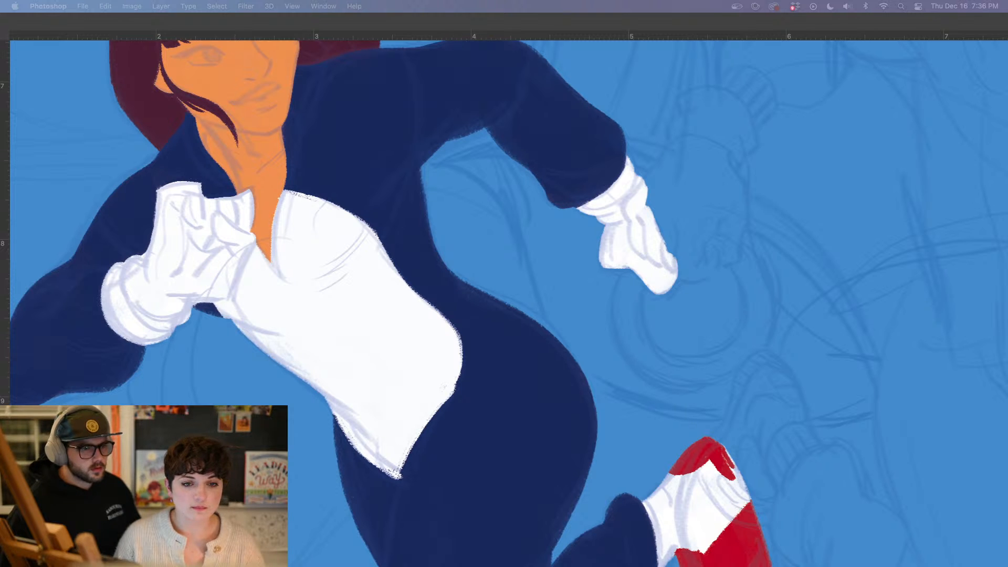
key("ctrl+Up")
key("ctrl+Up")
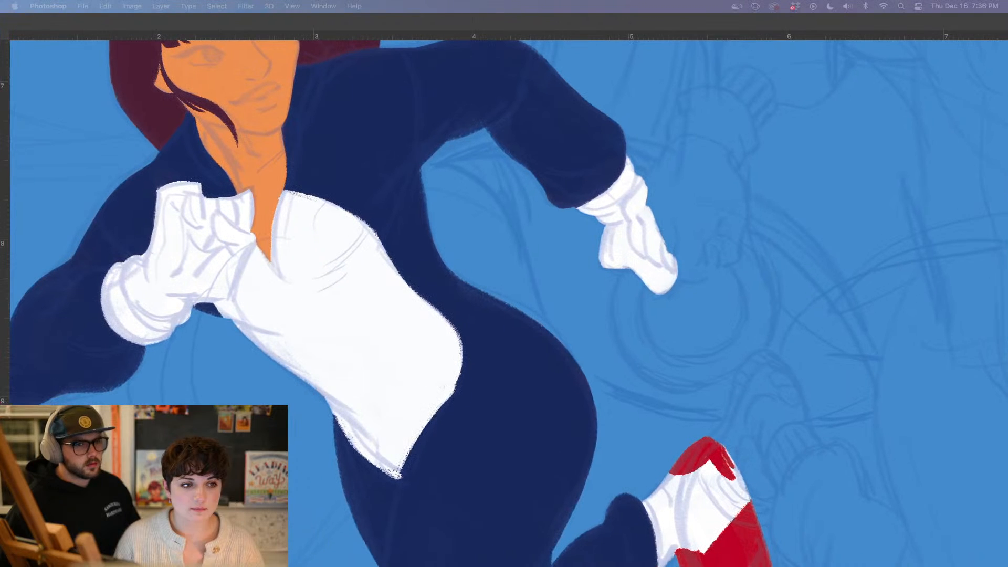
left_click(389, 331)
mouse_move(453, 435)
left_mouse_down()
mouse_move(405, 388)
mouse_move(372, 382)
left_mouse_up()
key("b")
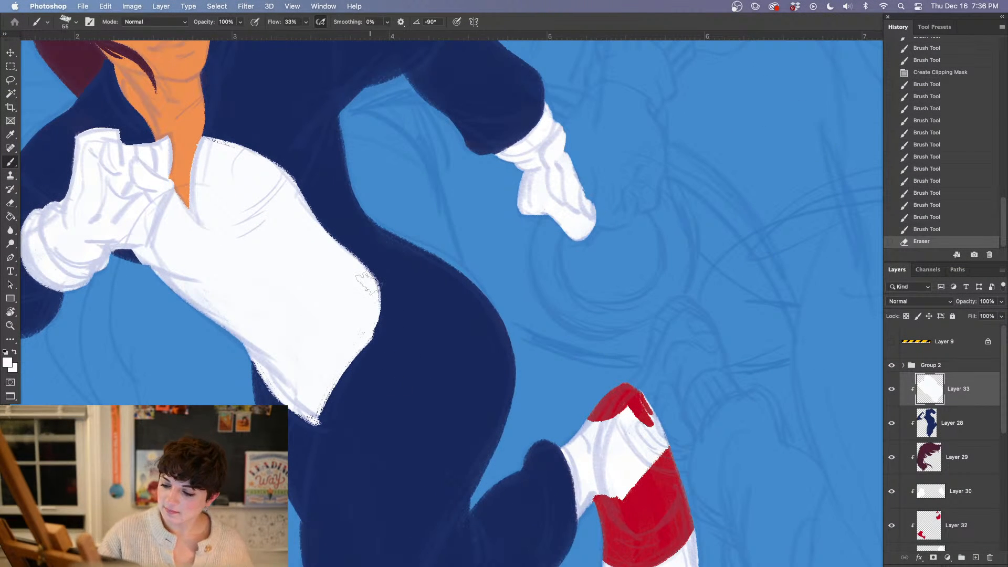
Paint the white torso panel's outer edge smooth along the hip and trim its bottom tip with the Eraser
mouse_move(379, 281)
left_mouse_down()
mouse_move(363, 330)
mouse_move(369, 284)
mouse_move(365, 330)
mouse_move(370, 315)
mouse_move(357, 337)
mouse_move(374, 292)
mouse_move(373, 306)
mouse_move(369, 284)
mouse_move(362, 348)
left_mouse_up()
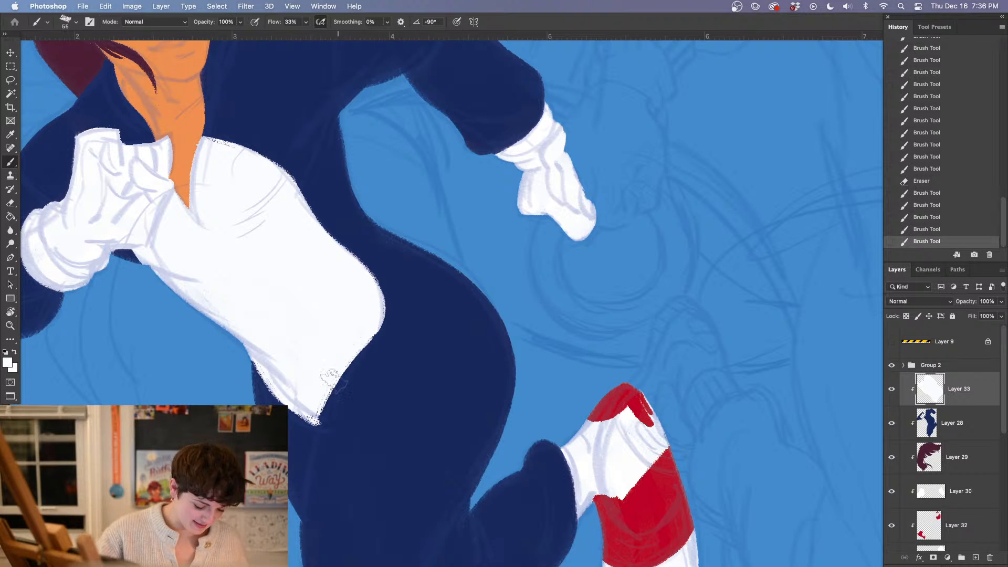
key("e")
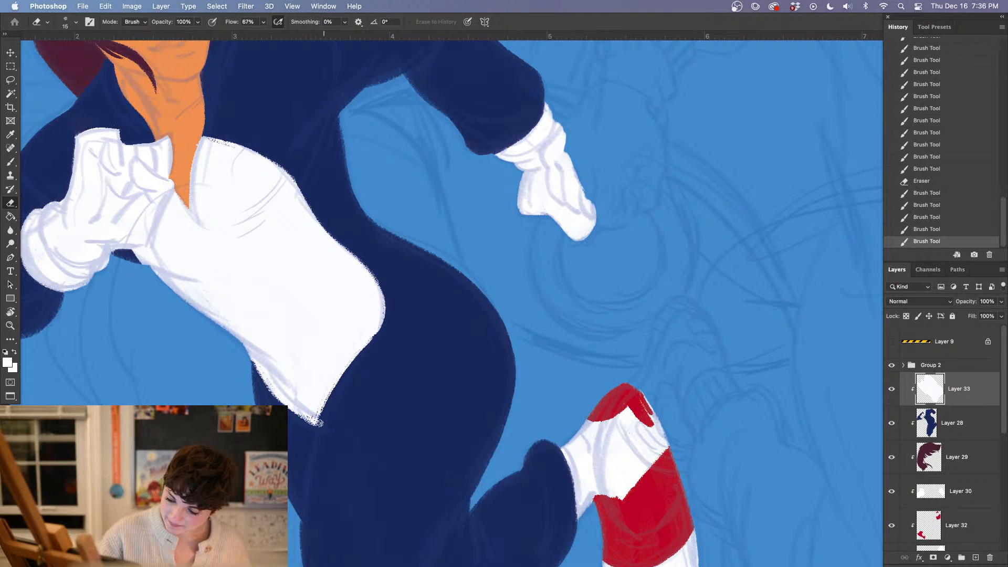
left_click_drag(319, 423, 315, 419)
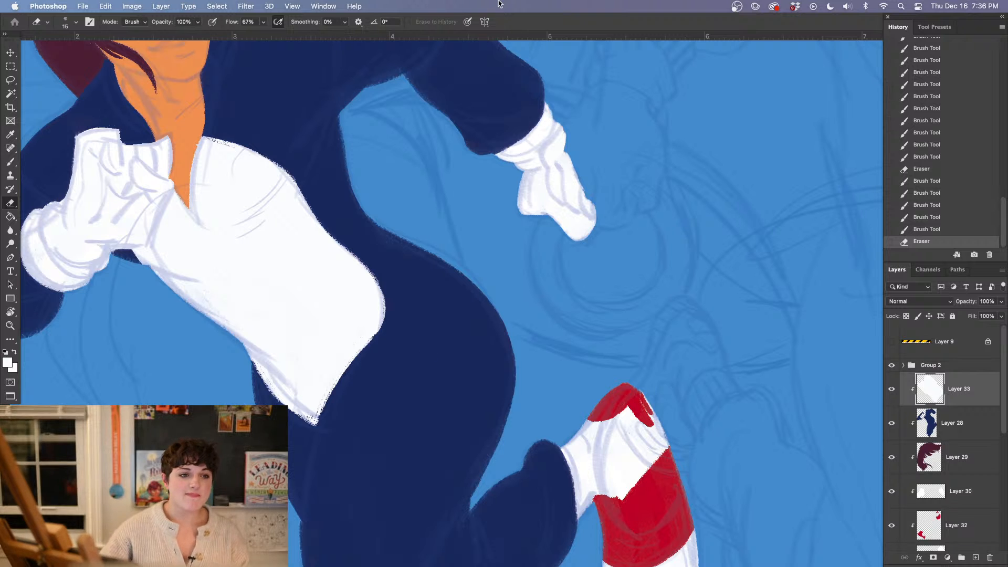
key("Tab")
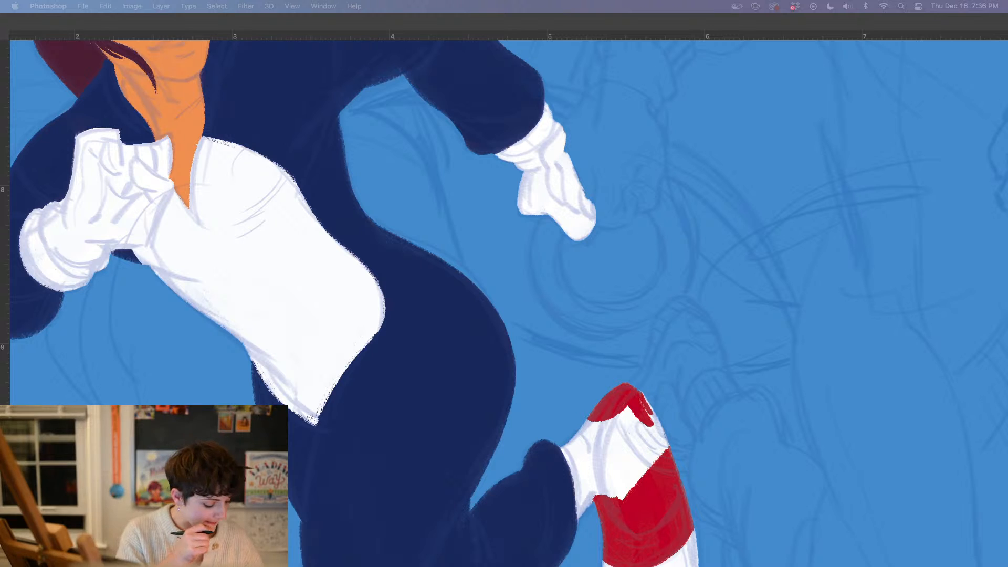
key("Tab")
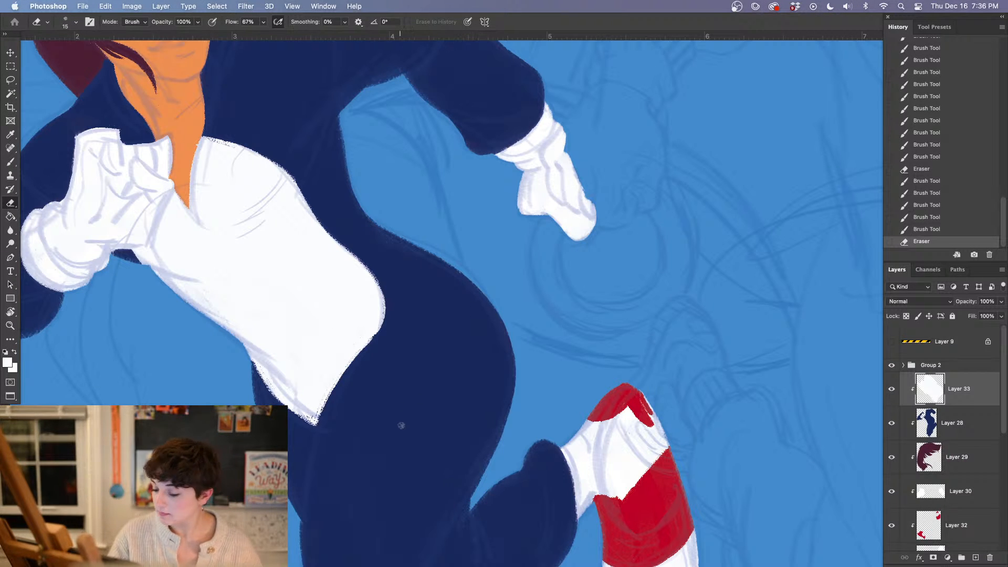
left_click(311, 329)
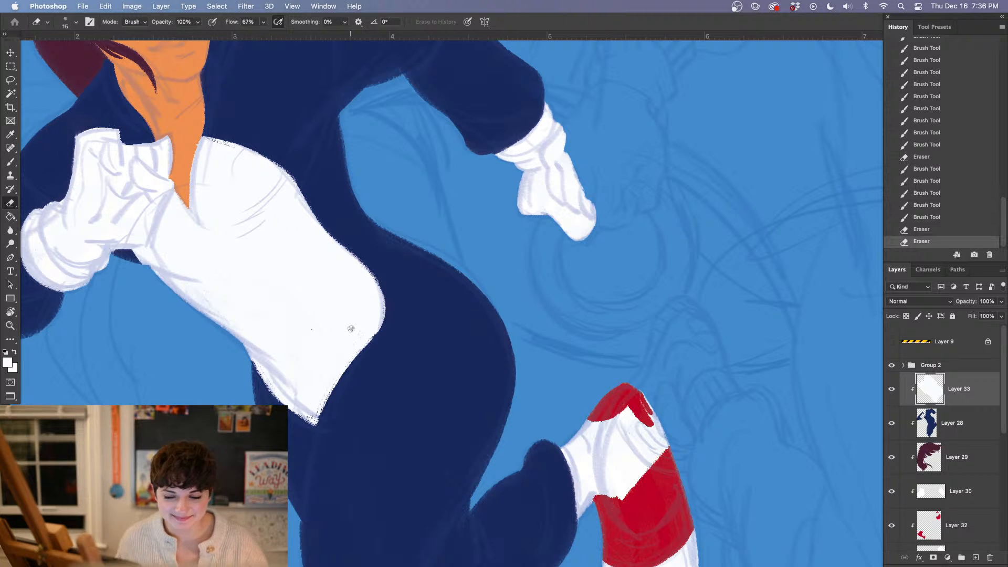
left_click(226, 175)
key("b")
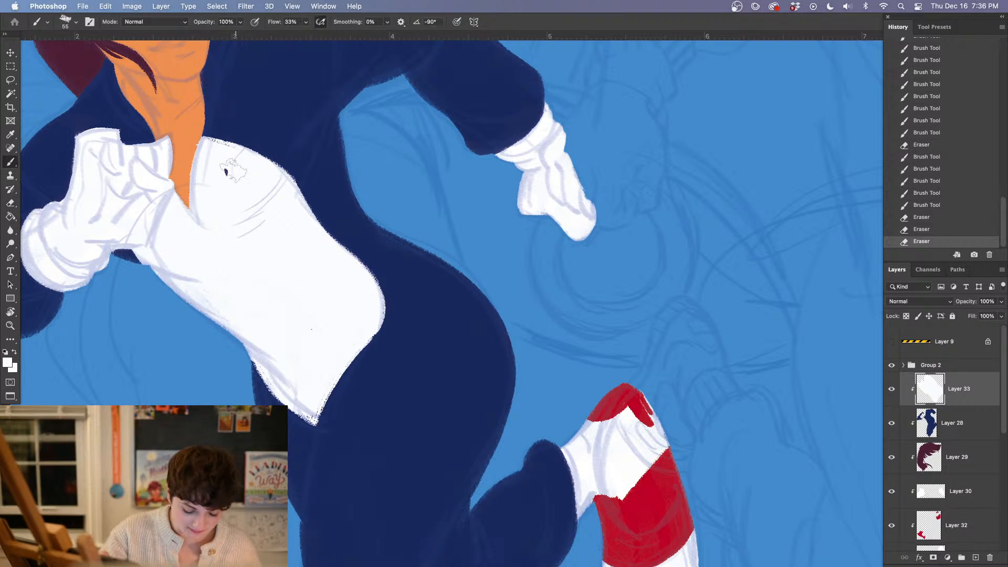
left_click_drag(231, 181, 239, 192)
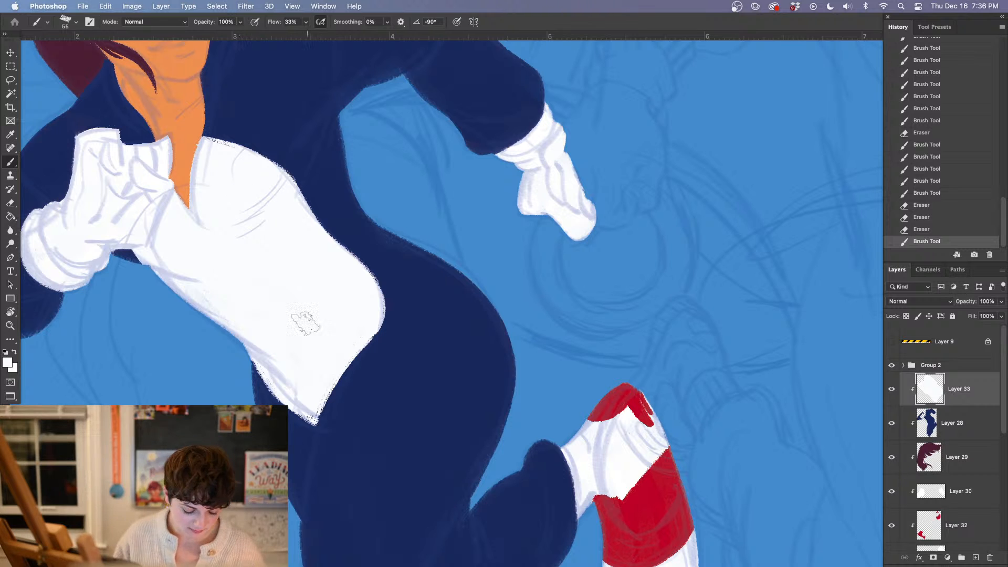
left_click_drag(307, 330, 326, 320)
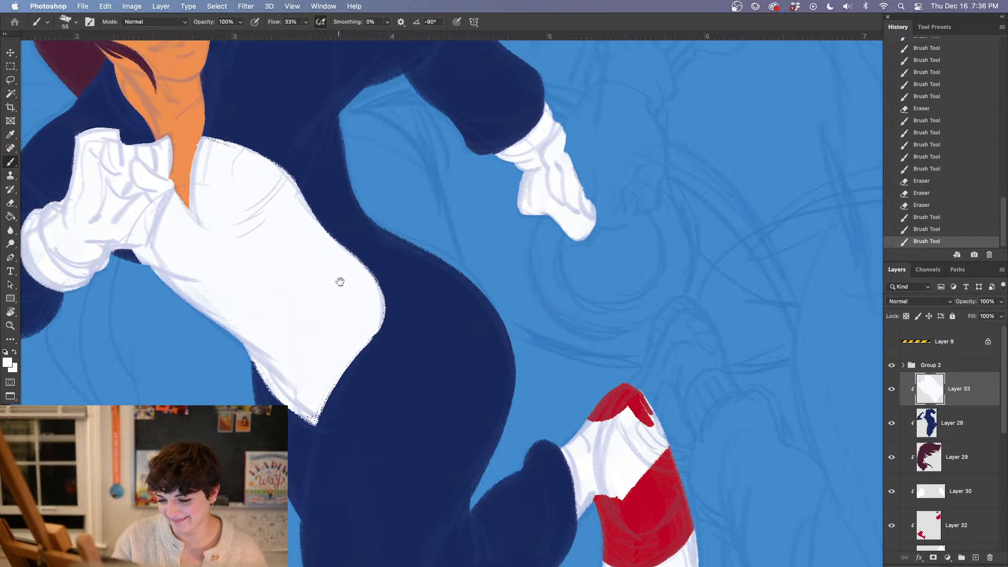
Touch up the white paint in the middle of the torso panel
scroll(339, 283, "up", 5)
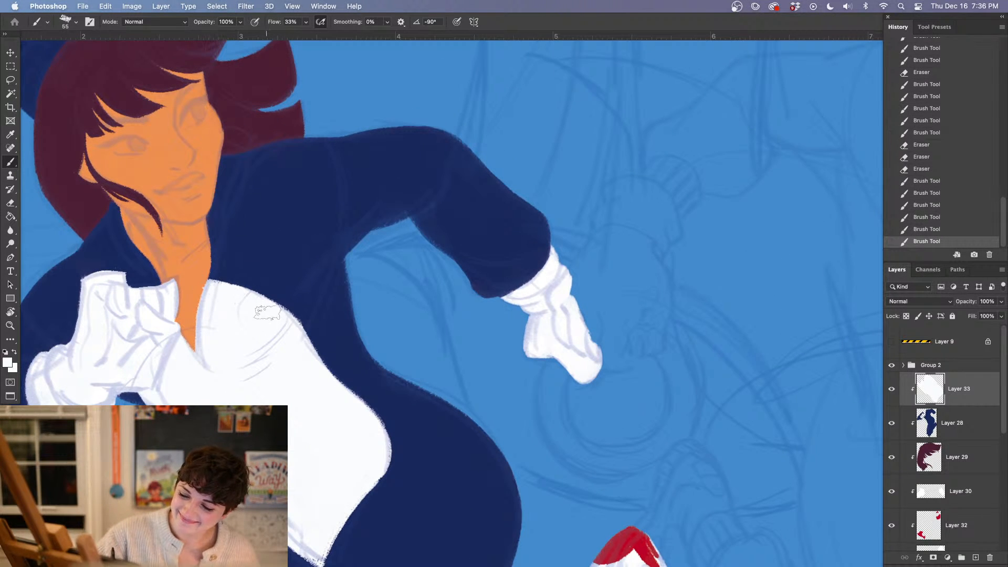
scroll(347, 457, "right", 5)
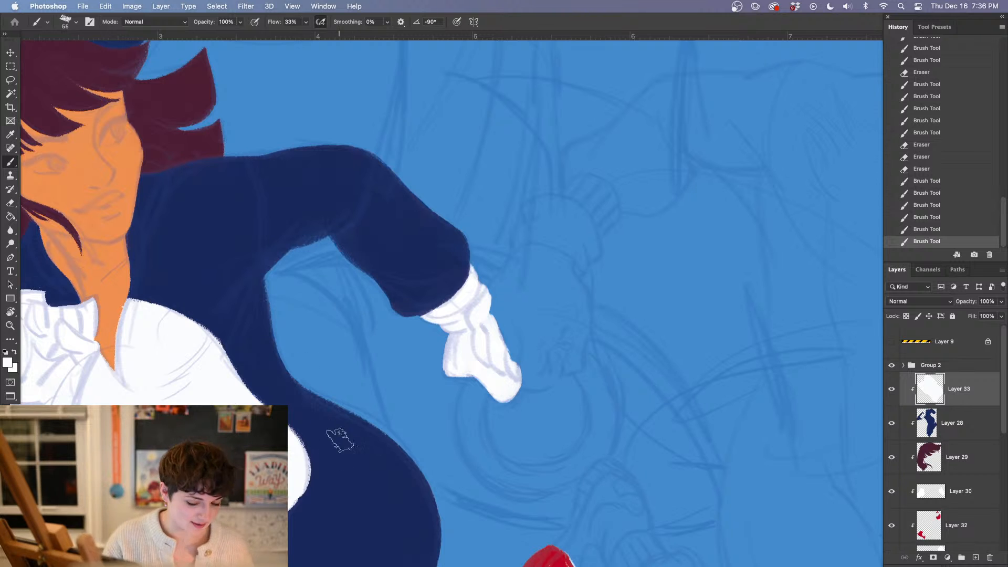
left_click_drag(433, 467, 408, 435)
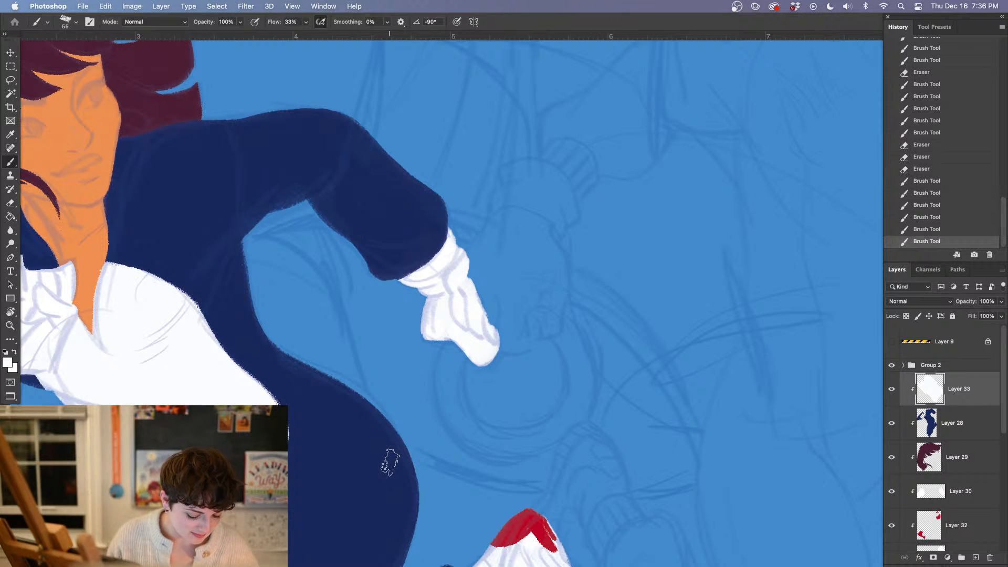
left_click_drag(170, 384, 209, 386)
key("space")
left_click_drag(304, 475, 418, 386)
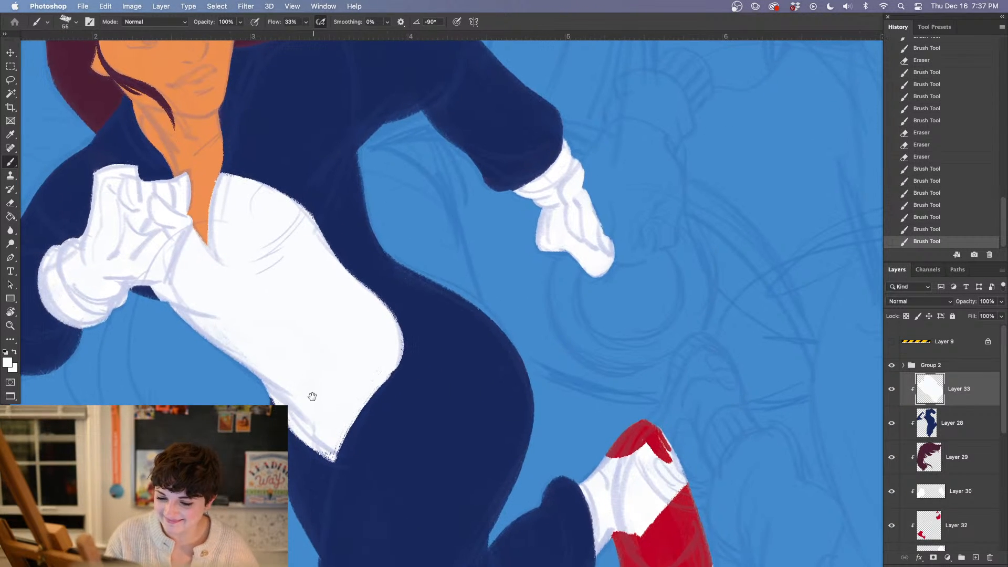
mouse_move(311, 396)
left_mouse_down()
mouse_move(371, 434)
mouse_move(395, 472)
left_mouse_up()
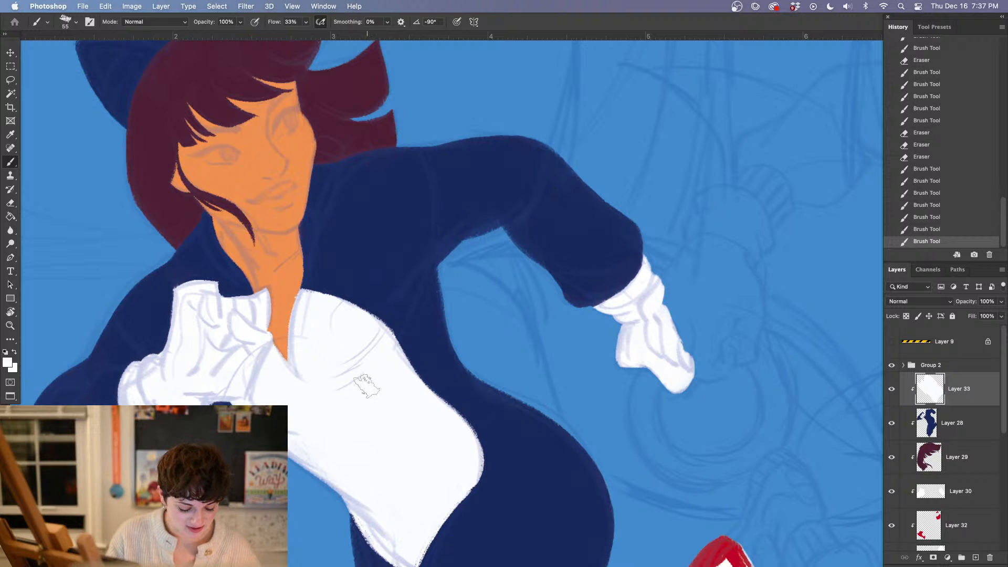
Group all the running figure's layers, from Layer 33 down to Layer 23, and name the group girl
key("super+minus")
key("super+minus")
key("super+minus")
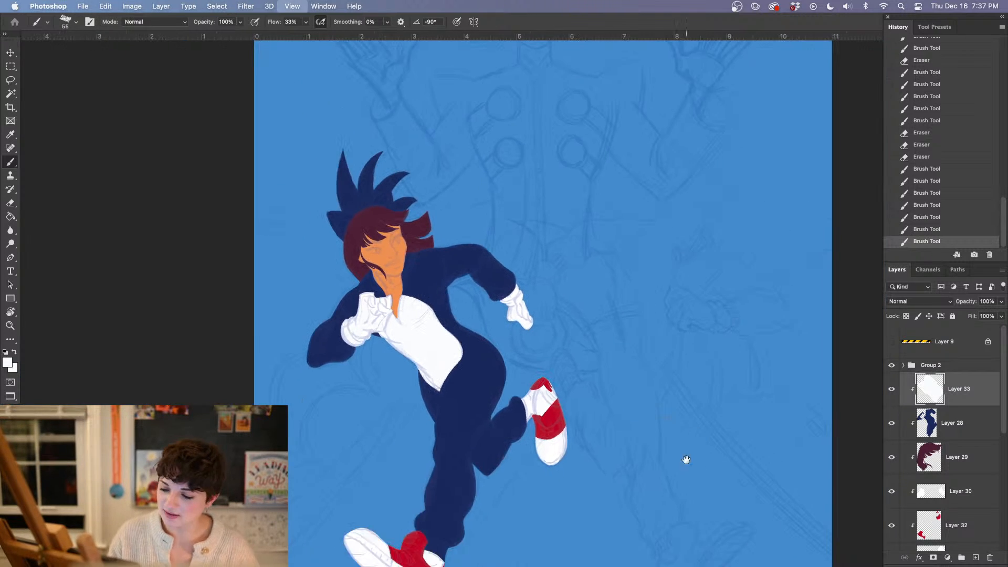
left_click_drag(687, 459, 473, 456)
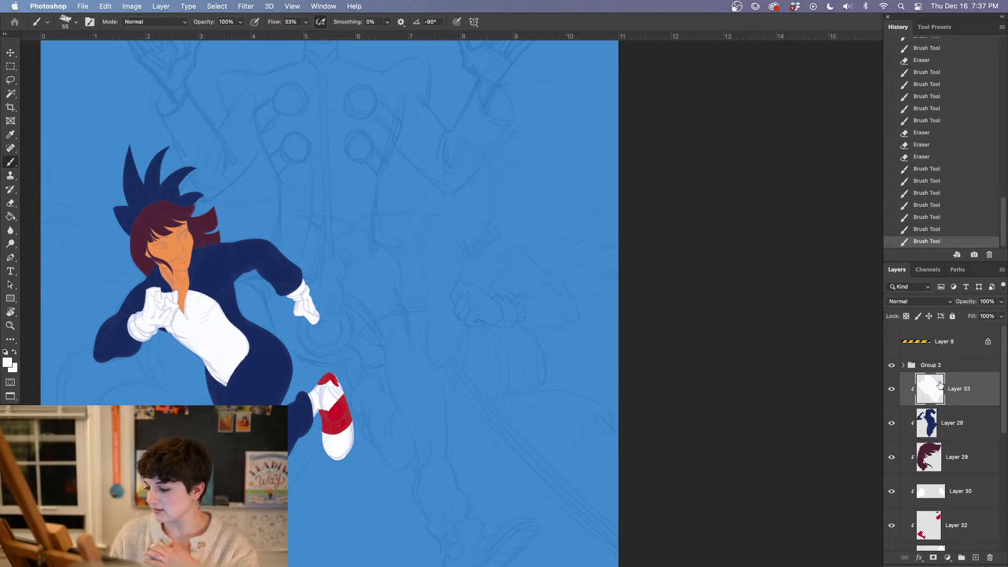
scroll(1003, 428, "down", 2)
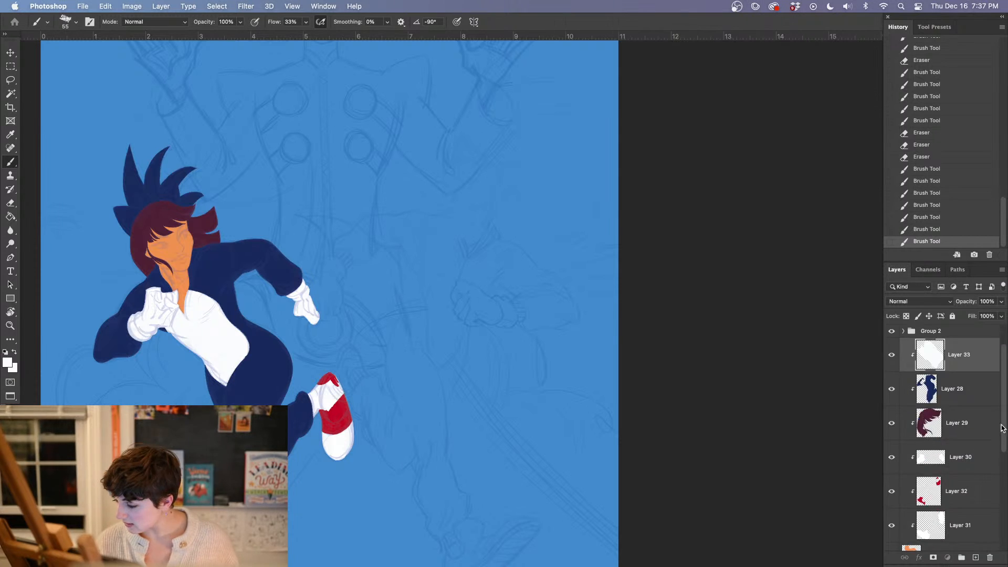
scroll(1003, 428, "down", 6)
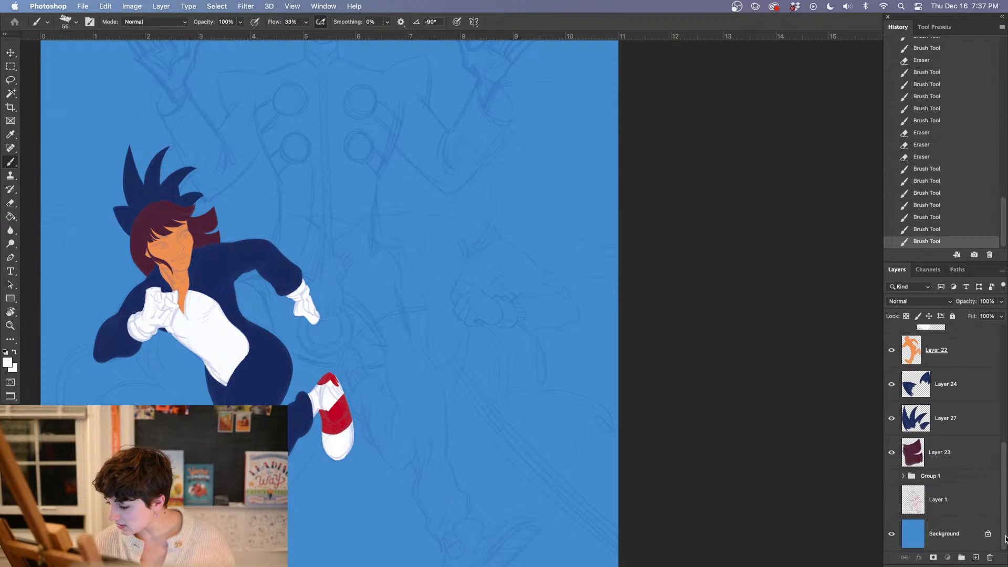
left_click(939, 452, "shift")
key("super+g")
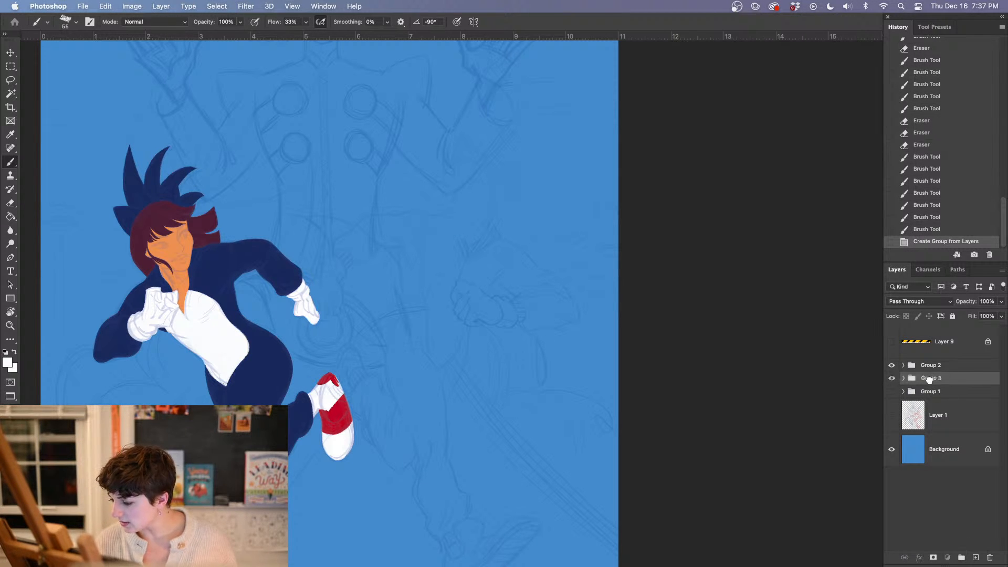
double_click(929, 378)
type("g")
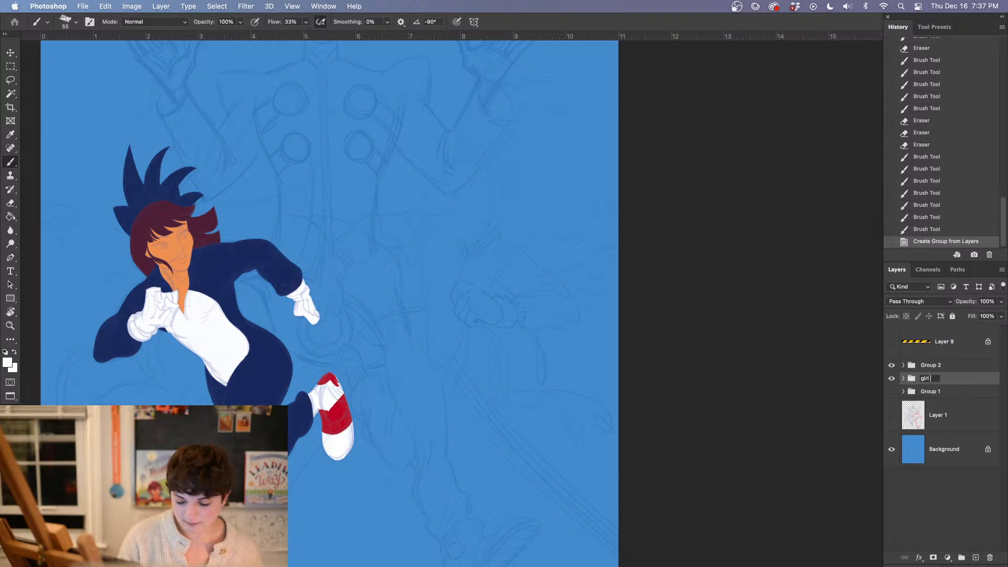
type("irl")
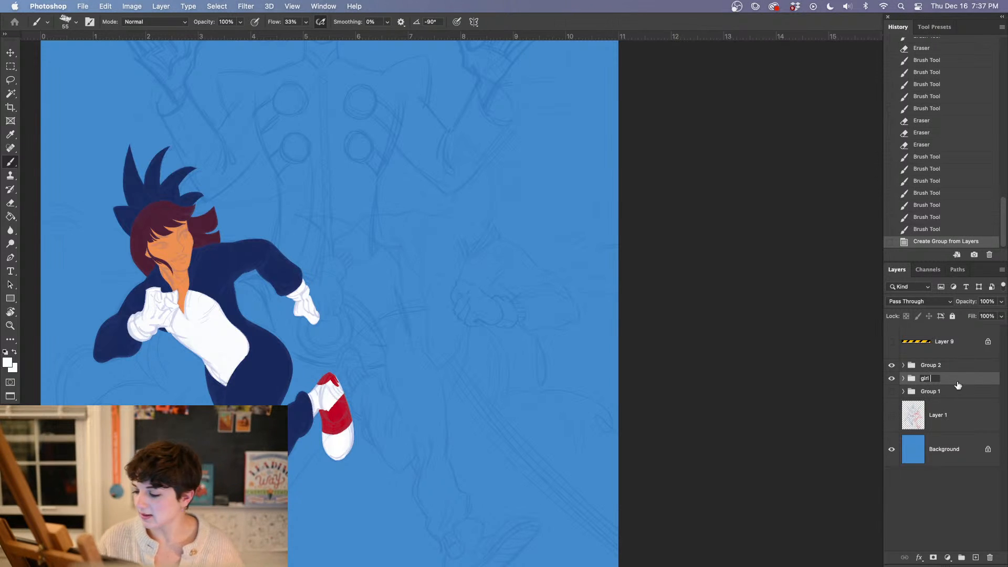
key("Return")
Create a new layer above the girl group and sample the orange skin colour from her face for the next figure
left_click(976, 557)
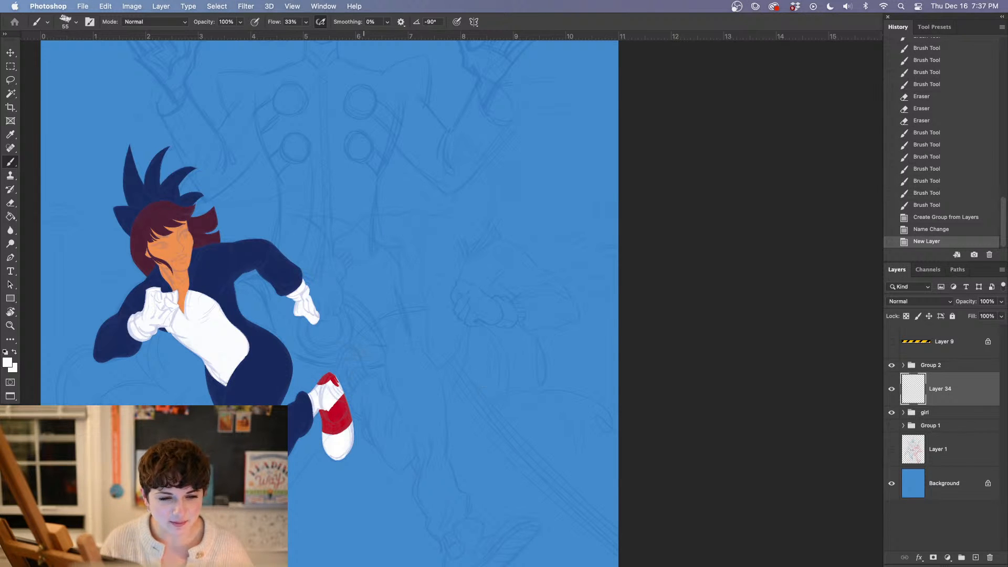
left_click_drag(645, 387, 574, 448)
left_click(103, 297, "alt")
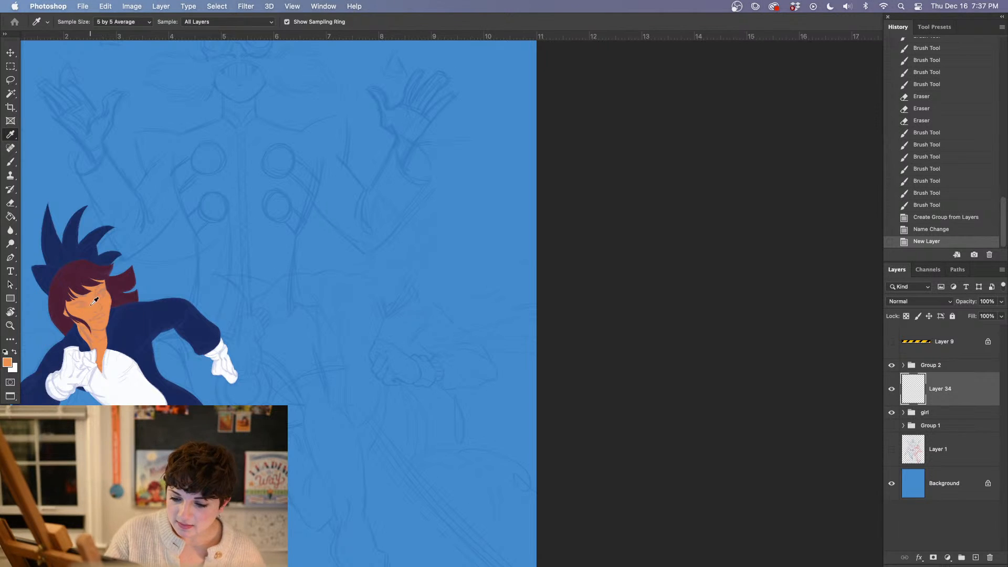
key("super+plus")
key("super+plus")
left_click_drag(304, 367, 461, 391)
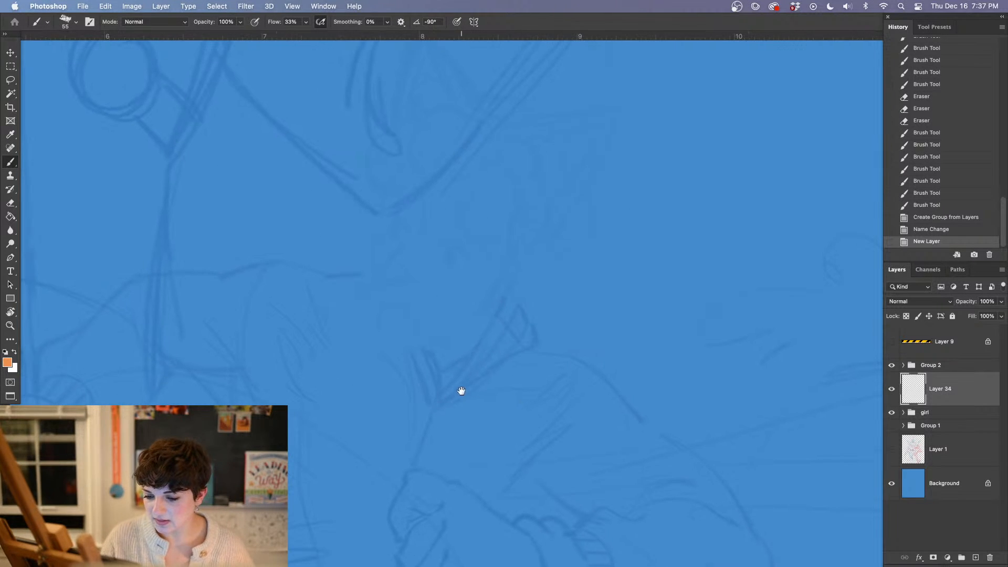
Raise the opacity of the Group 2 sketch to 52% and make Layer 34 active again
left_click(940, 366)
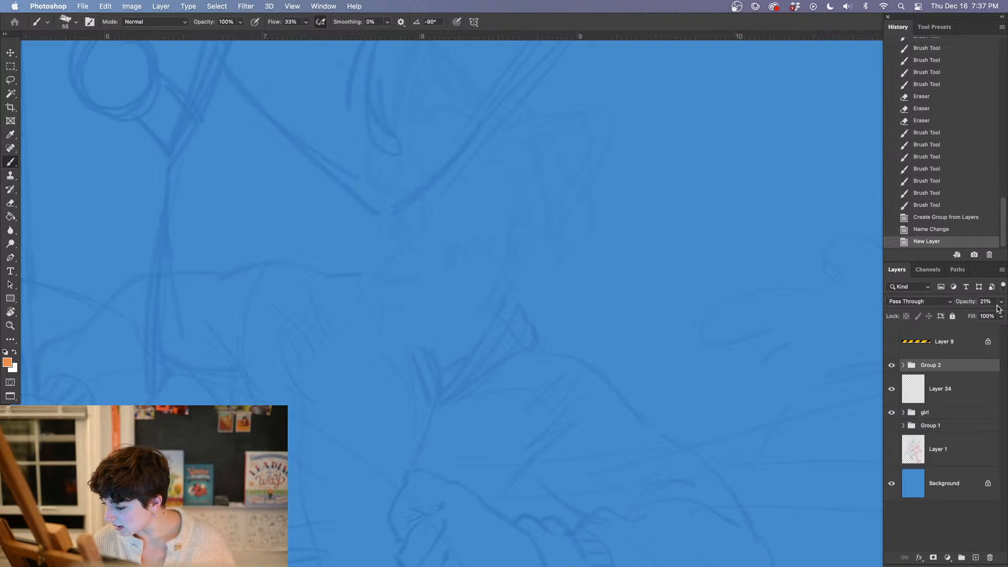
mouse_move(1000, 302)
left_mouse_down()
mouse_move(967, 317)
mouse_move(975, 315)
left_mouse_up()
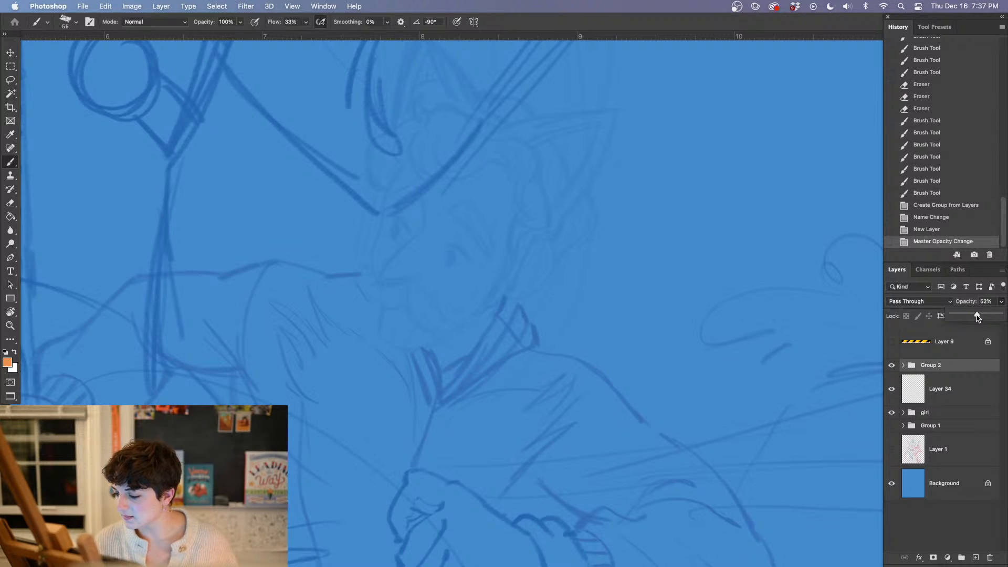
left_click(963, 397)
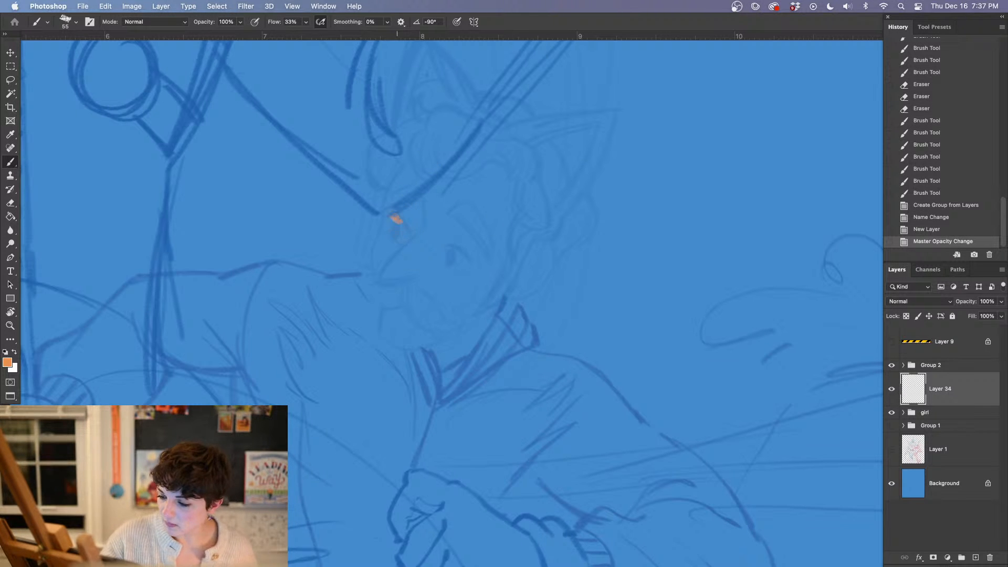
Reduce the Oil Pastel Large 1072 brush to 19 px and paint the next figure's face profile orange, from the hairline to the chin
left_click_drag(396, 218, 379, 251)
right_click(374, 247)
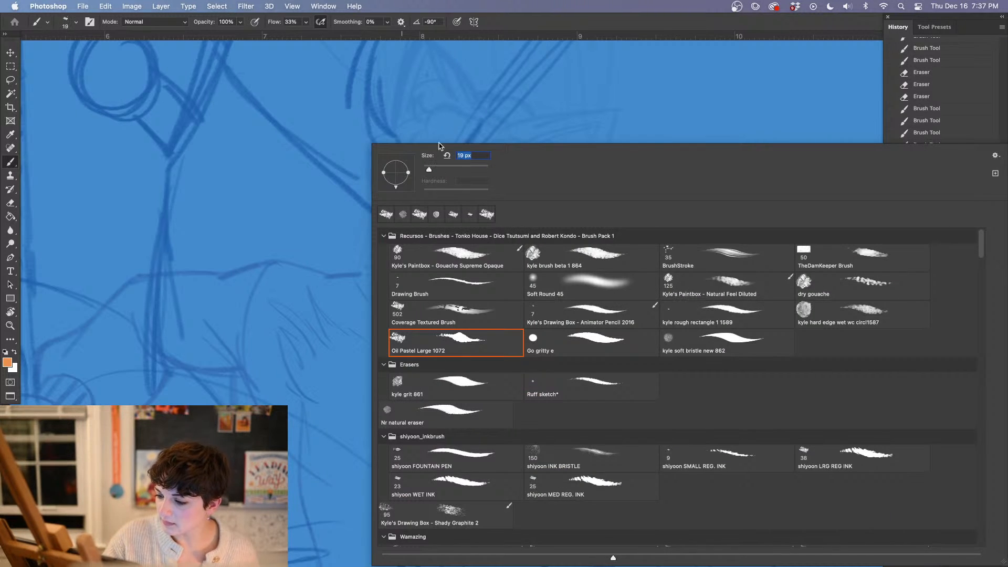
left_click(444, 122)
mouse_move(407, 168)
left_mouse_down()
mouse_move(374, 246)
mouse_move(383, 334)
left_mouse_up()
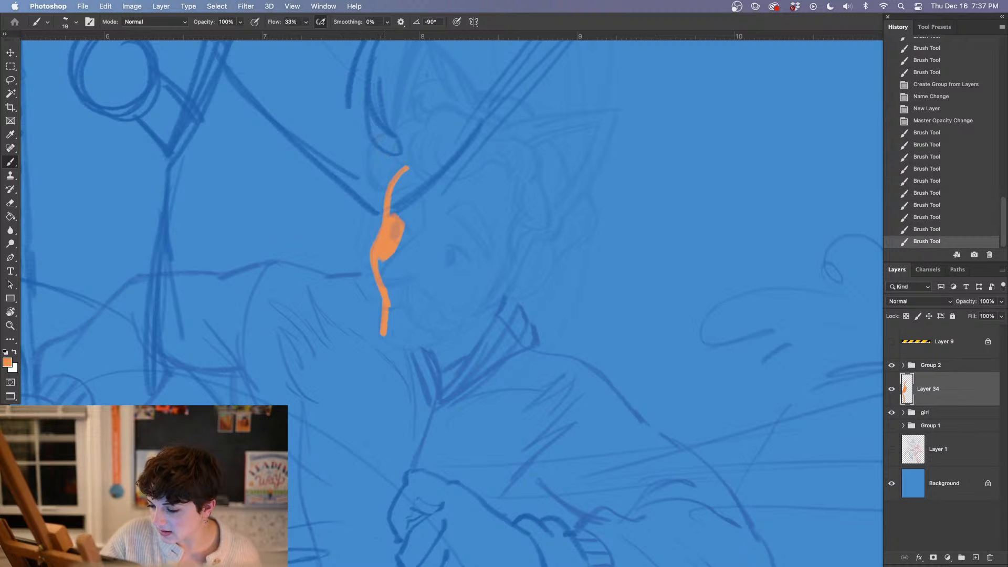
mouse_move(374, 143)
left_mouse_down()
mouse_move(401, 190)
mouse_move(389, 205)
left_mouse_up()
Switch to the kyle hard edge wet wc circl1687 brush at 30 px and 100% flow, and paint orange over the curls above the forehead
right_click(413, 210)
left_click(856, 315)
right_click(415, 157)
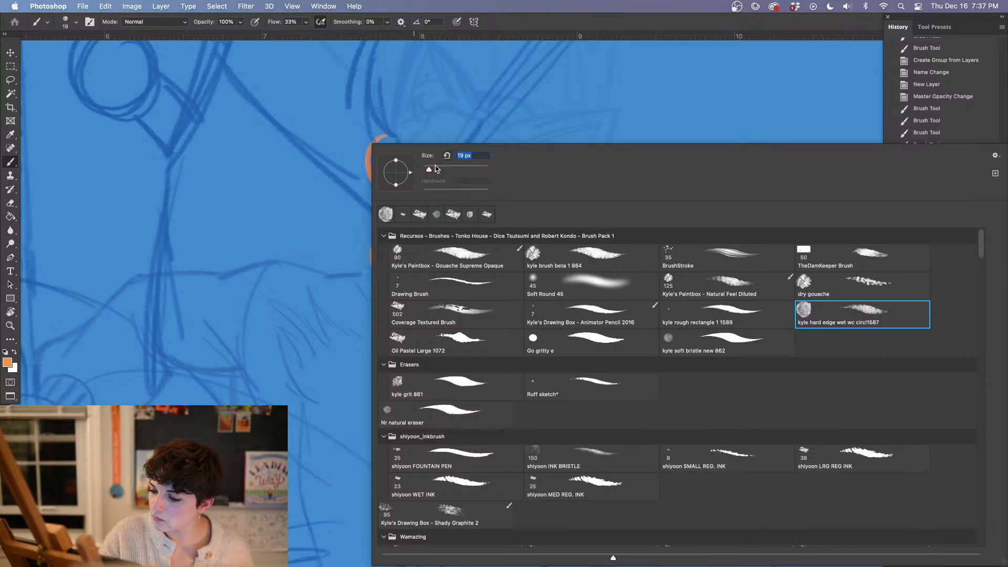
left_click_drag(429, 169, 433, 169)
left_click(402, 131)
mouse_move(391, 142)
left_mouse_down()
mouse_move(420, 123)
mouse_move(369, 166)
mouse_move(386, 185)
mouse_move(381, 146)
mouse_move(391, 170)
left_mouse_up()
left_click(306, 22)
left_click_drag(336, 36, 351, 35)
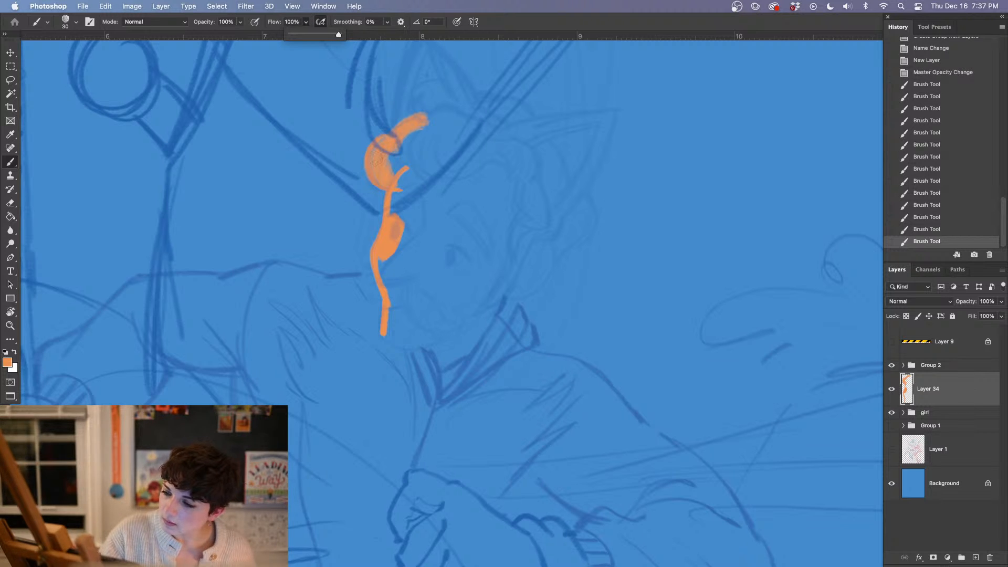
Fill the forehead curl and brow solid orange and outline the top of the head with rounded curls
mouse_move(377, 158)
left_mouse_down()
mouse_move(406, 169)
mouse_move(394, 216)
mouse_move(420, 184)
left_mouse_up()
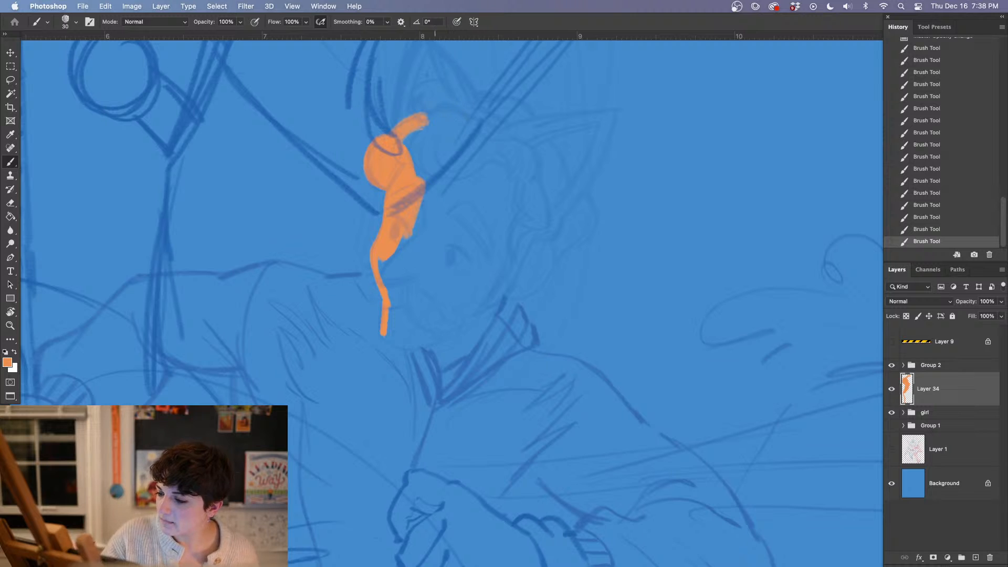
mouse_move(440, 90)
left_mouse_down()
mouse_move(453, 108)
mouse_move(434, 100)
mouse_move(442, 113)
mouse_move(409, 145)
left_mouse_up()
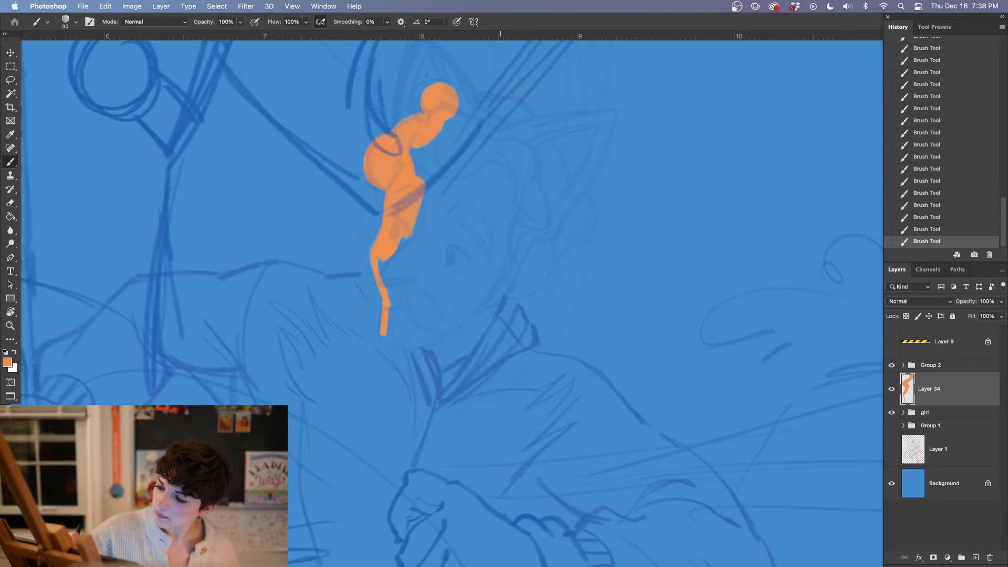
left_click_drag(457, 112, 499, 136)
mouse_move(461, 107)
left_mouse_down()
mouse_move(530, 152)
mouse_move(526, 181)
mouse_move(519, 151)
left_mouse_up()
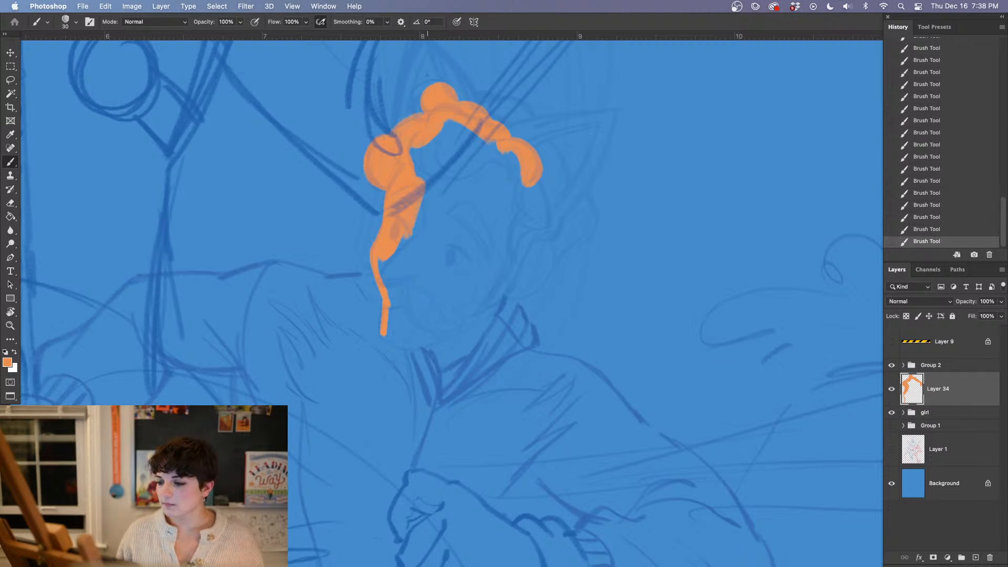
Continue the orange outline down the back of the head, along the jaw and down the back of the neck
mouse_move(531, 174)
left_mouse_down()
mouse_move(545, 258)
mouse_move(501, 289)
left_mouse_up()
mouse_move(543, 254)
left_mouse_down()
mouse_move(508, 275)
mouse_move(472, 341)
left_mouse_up()
left_click_drag(505, 298, 525, 359)
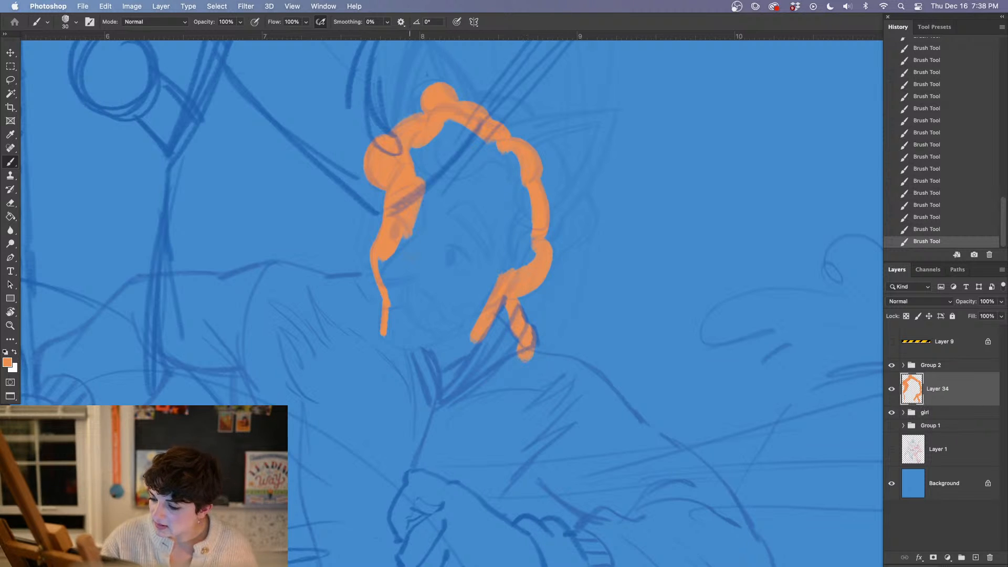
Paint an orange outline from the chin outward along the top of the outstretched arm's shoulder
mouse_move(391, 272)
left_mouse_down()
mouse_move(352, 287)
mouse_move(323, 282)
mouse_move(394, 276)
left_mouse_up()
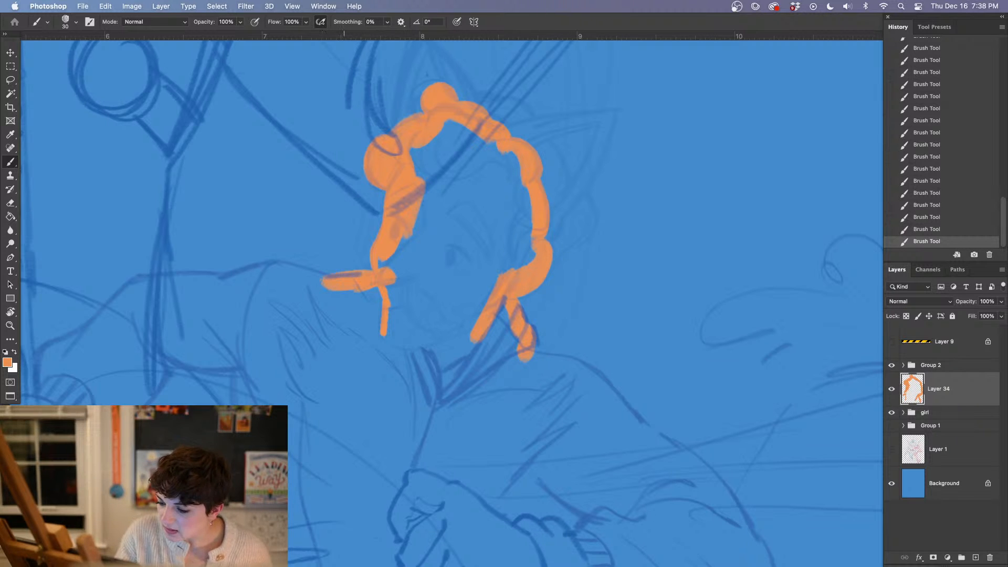
left_click(923, 231)
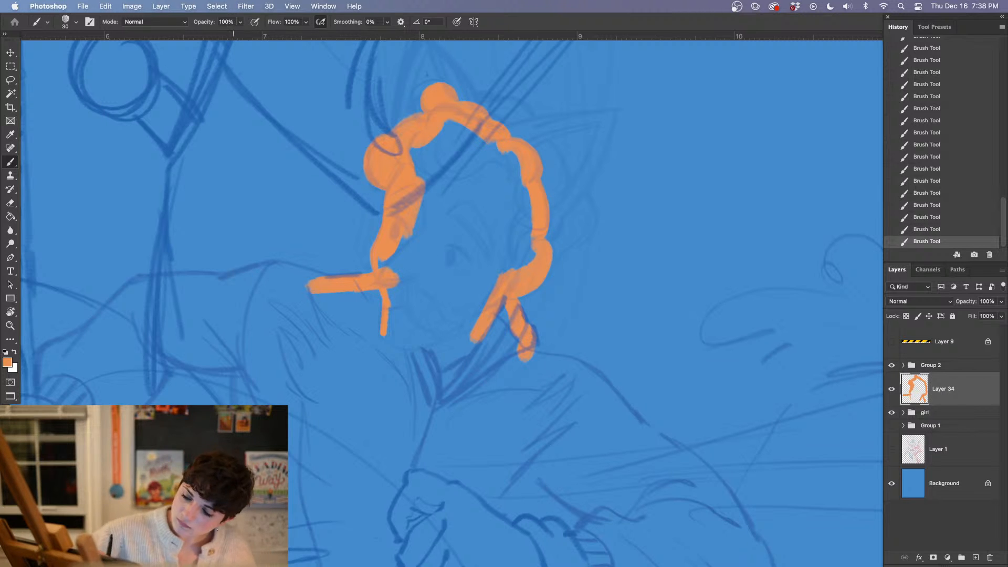
mouse_move(221, 283)
left_mouse_down()
mouse_move(293, 270)
mouse_move(343, 293)
left_mouse_up()
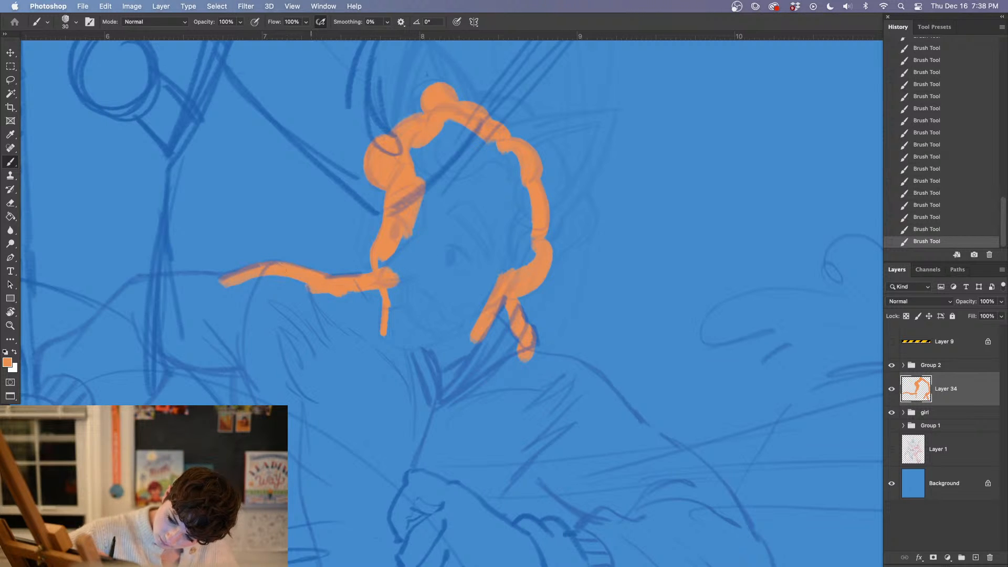
Continue the orange outline along the upper edge of the outstretched sleeve, past the elbow and down to the ribbed cuff
left_click_drag(388, 416, 600, 306)
left_click_drag(419, 275, 499, 225)
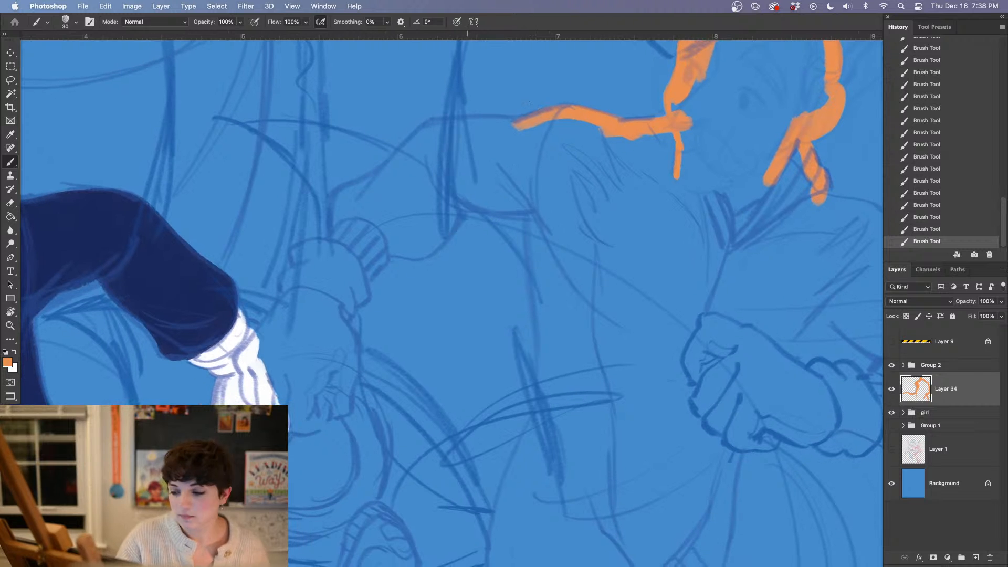
left_click_drag(344, 194, 336, 238)
mouse_move(341, 195)
left_mouse_down()
mouse_move(437, 120)
mouse_move(533, 125)
mouse_move(442, 127)
mouse_move(525, 130)
left_mouse_up()
Outline the sleeve's lower edge in orange from the cuff to the underarm, and fill the ribbed cuff and adjoining forearm
mouse_move(380, 266)
left_mouse_down()
mouse_move(357, 283)
mouse_move(448, 218)
mouse_move(430, 231)
left_mouse_up()
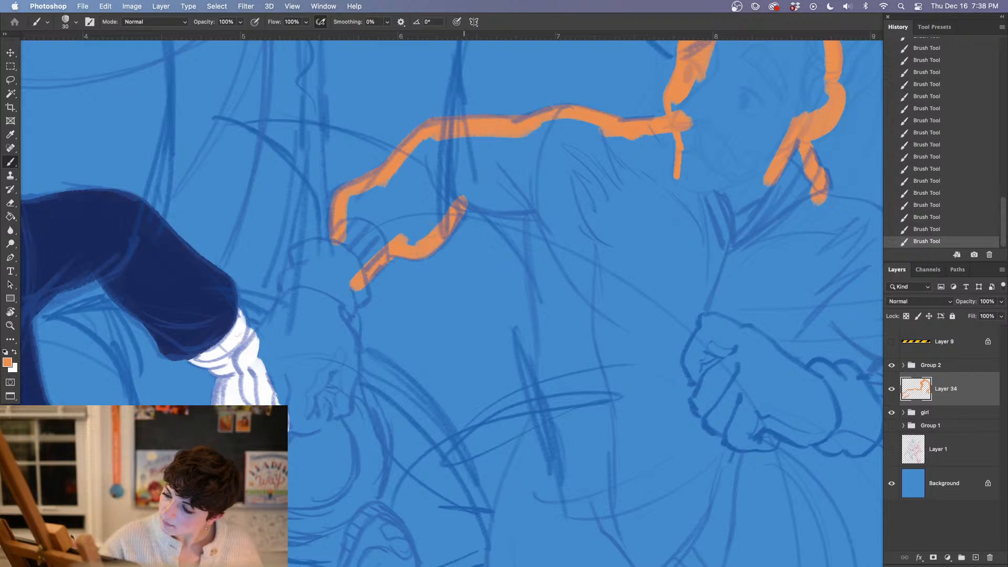
left_click_drag(460, 197, 544, 204)
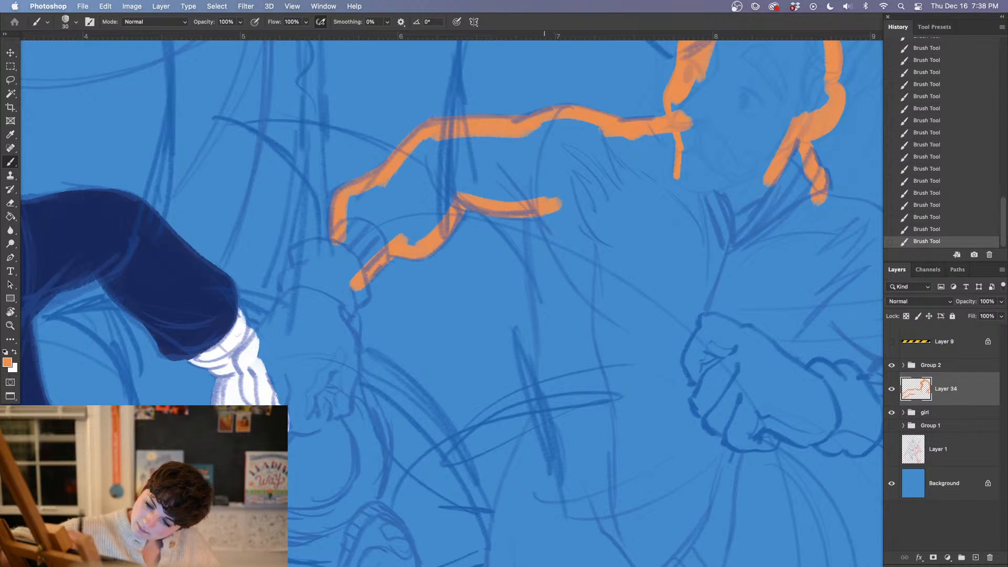
mouse_move(384, 235)
left_mouse_down()
mouse_move(354, 270)
mouse_move(357, 226)
left_mouse_up()
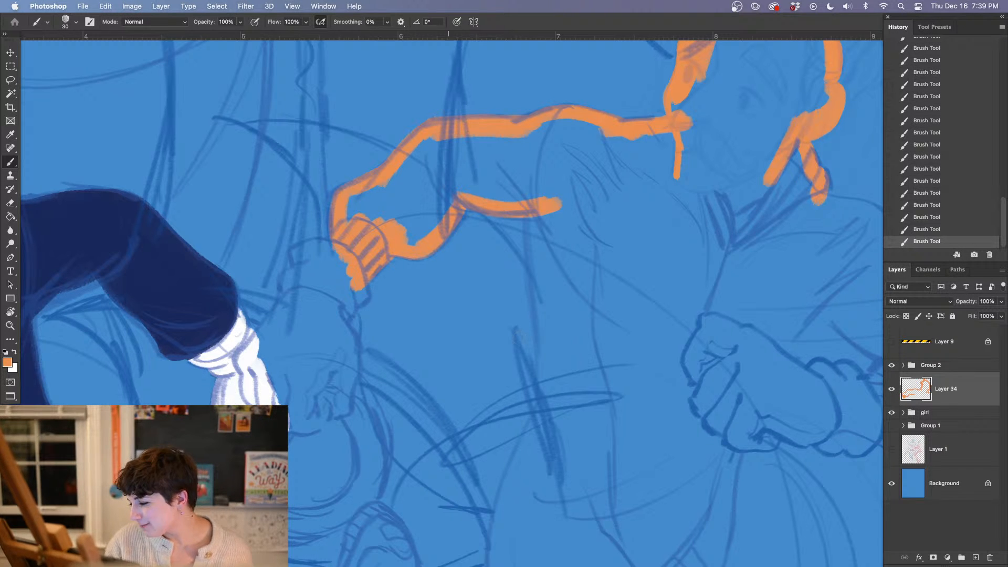
mouse_move(407, 225)
left_mouse_down()
mouse_move(427, 233)
mouse_move(448, 206)
left_mouse_up()
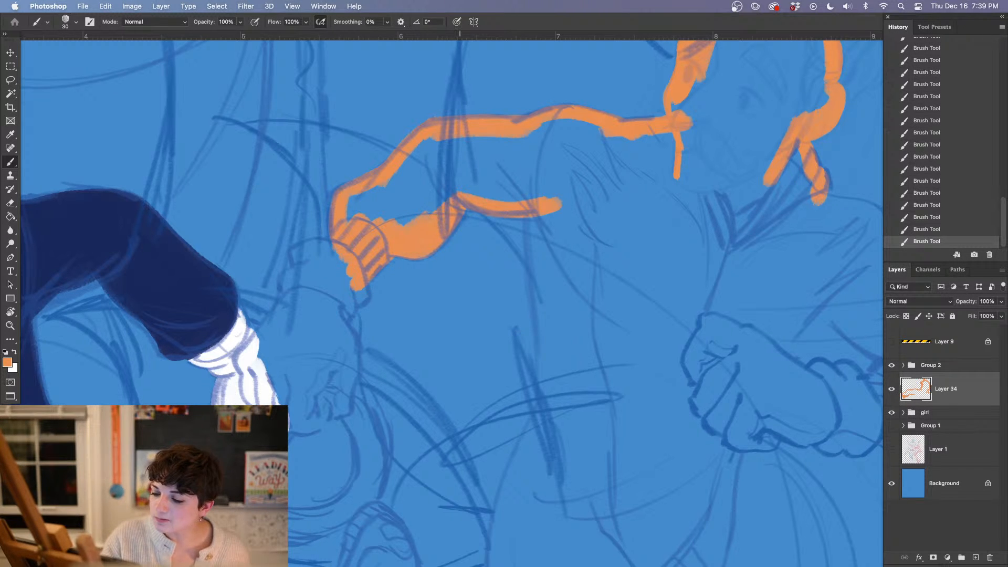
Paint the torso's side orange from the underarm to the waist, and continue over the hip and thigh with the brush enlarged to 59 px
left_click_drag(645, 401, 440, 348)
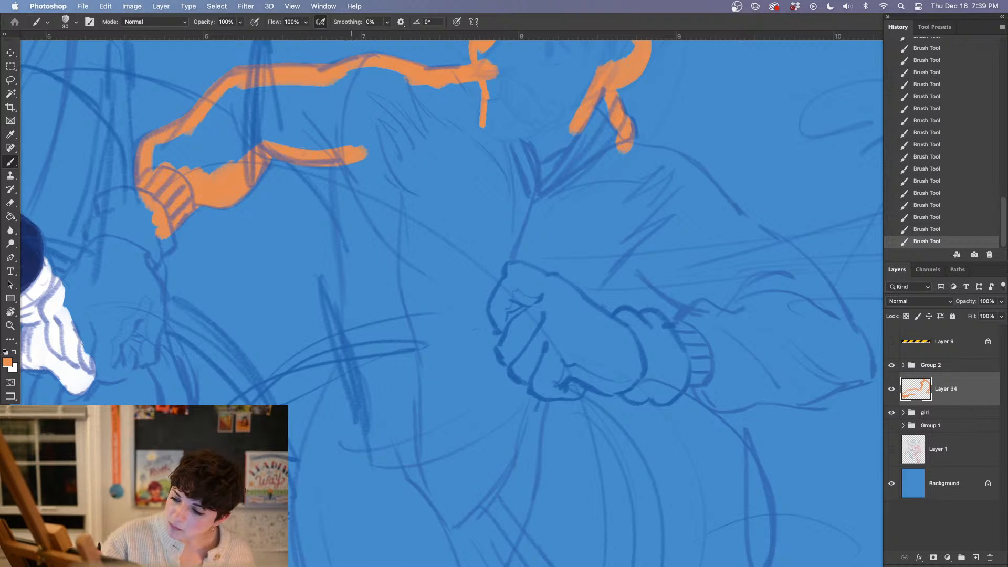
left_click_drag(330, 167, 356, 347)
left_click_drag(427, 344, 454, 221)
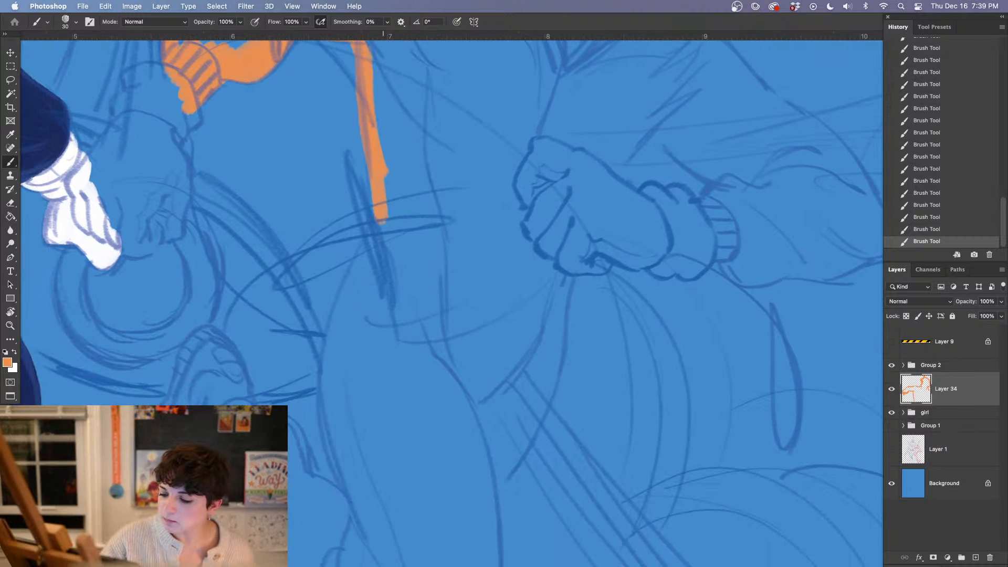
right_click(433, 168)
mouse_move(434, 169)
left_mouse_down()
mouse_move(386, 233)
mouse_move(390, 214)
mouse_move(336, 435)
mouse_move(396, 241)
left_mouse_up()
left_click(379, 91)
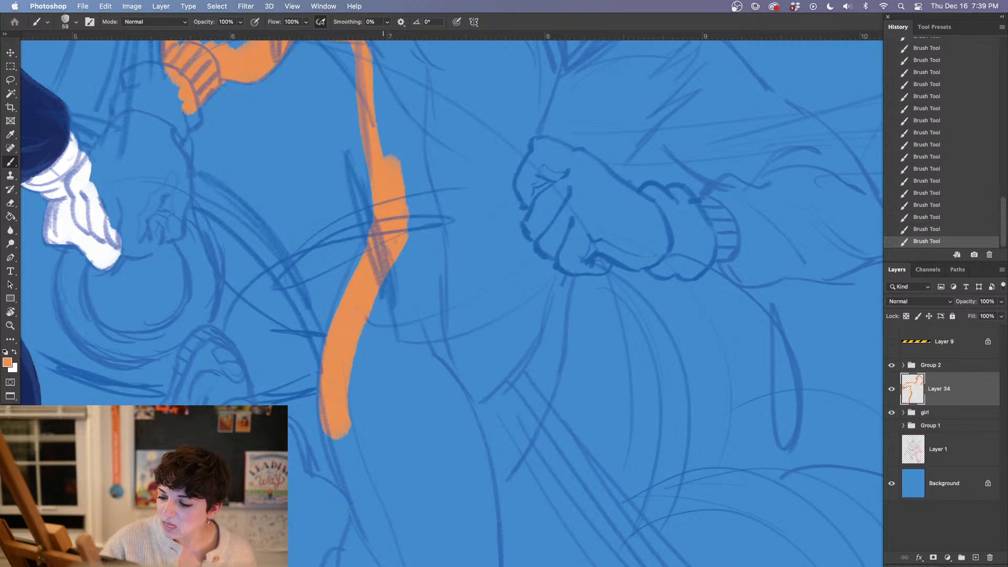
mouse_move(339, 362)
left_mouse_down()
mouse_move(395, 241)
mouse_move(388, 215)
left_mouse_up()
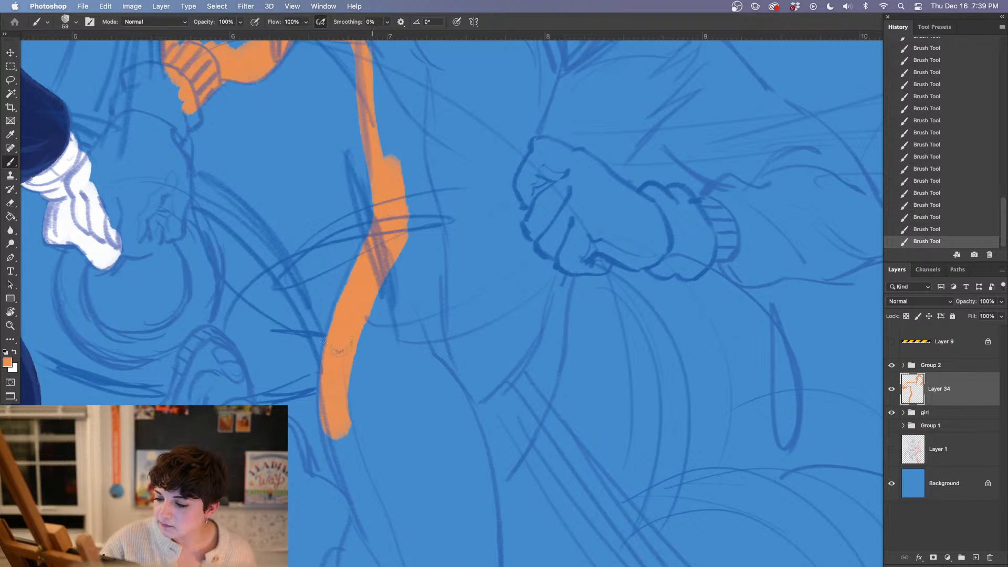
left_click_drag(367, 281, 354, 391)
Paint the raised leg's upper edge orange from the shoe heel over the sock and trouser cuff along the calf, erasing stray paint
mouse_move(472, 402)
left_mouse_down()
mouse_move(440, 353)
mouse_move(479, 340)
mouse_move(522, 358)
mouse_move(440, 250)
left_mouse_up()
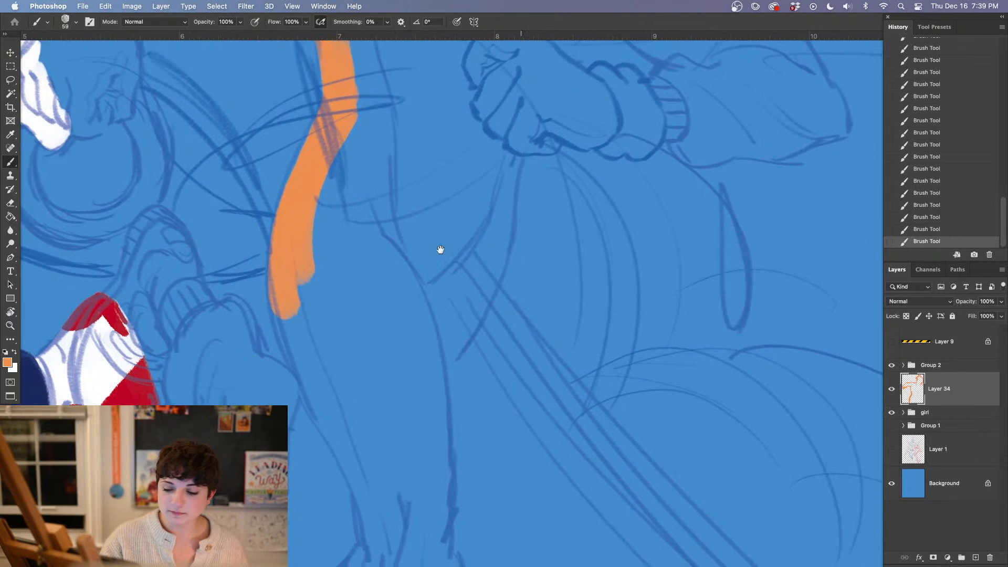
mouse_move(216, 309)
left_mouse_down()
mouse_move(240, 347)
mouse_move(230, 306)
mouse_move(236, 362)
left_mouse_up()
left_click_drag(189, 270, 208, 315)
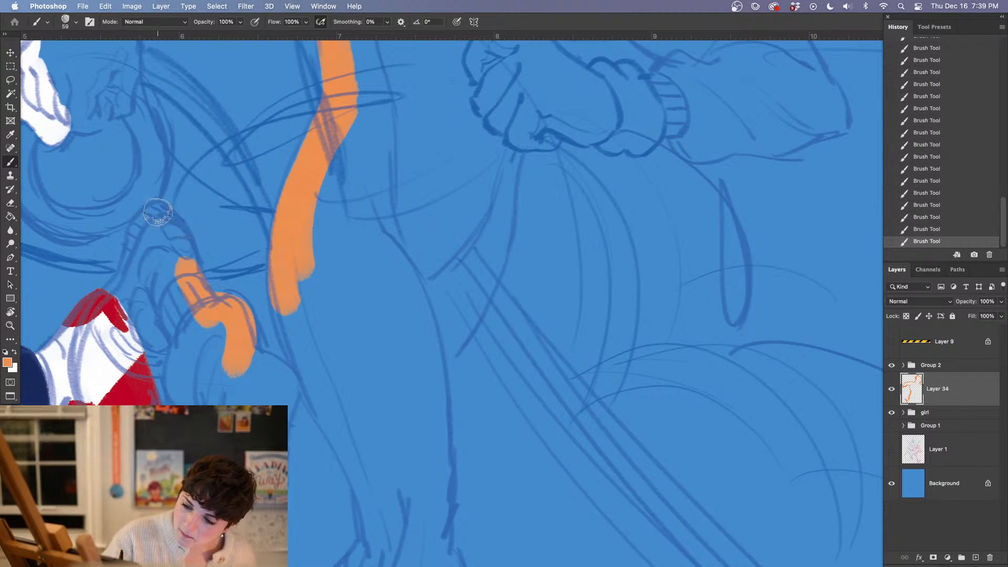
mouse_move(160, 214)
left_mouse_down()
mouse_move(185, 289)
mouse_move(220, 286)
mouse_move(210, 284)
mouse_move(234, 272)
left_mouse_up()
key("e")
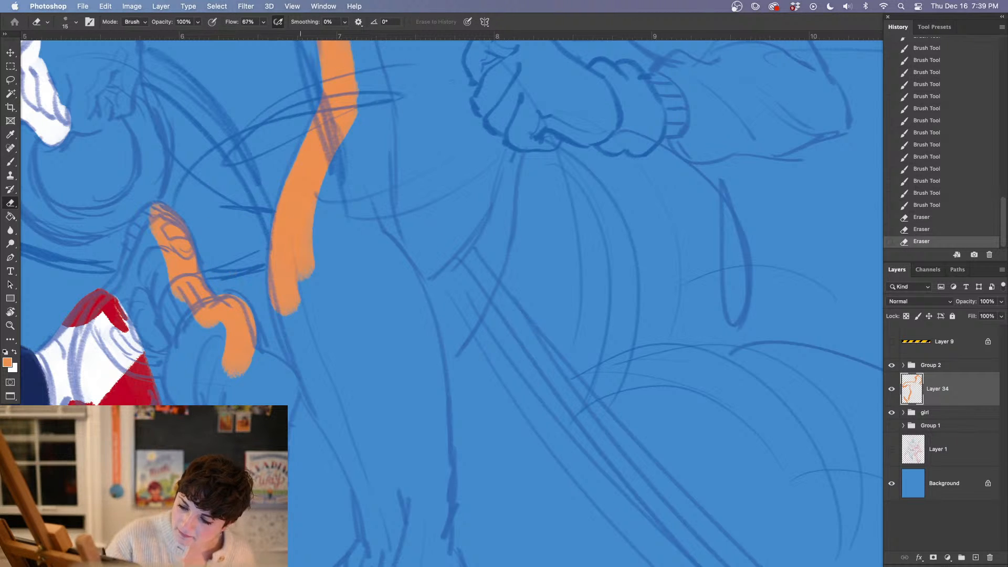
key("b")
mouse_move(251, 362)
left_mouse_down()
mouse_move(298, 404)
mouse_move(309, 431)
left_mouse_up()
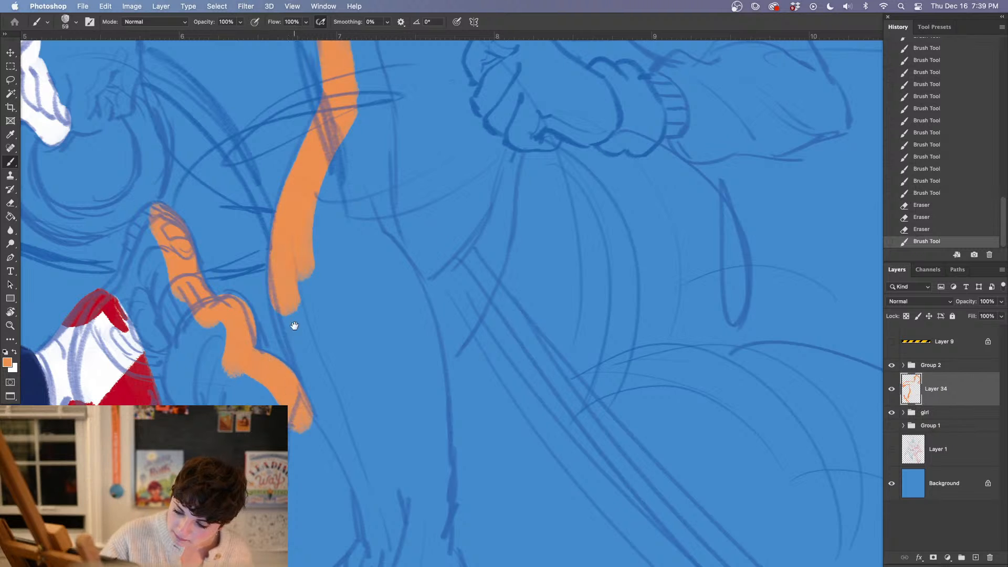
Outline the raised shoe in orange around its heel and sides, and fill it in down to the toe
left_click_drag(211, 298, 303, 255)
mouse_move(243, 181)
left_mouse_down()
mouse_move(223, 216)
mouse_move(202, 333)
left_mouse_up()
mouse_move(231, 179)
left_mouse_down()
mouse_move(245, 167)
mouse_move(241, 206)
left_mouse_up()
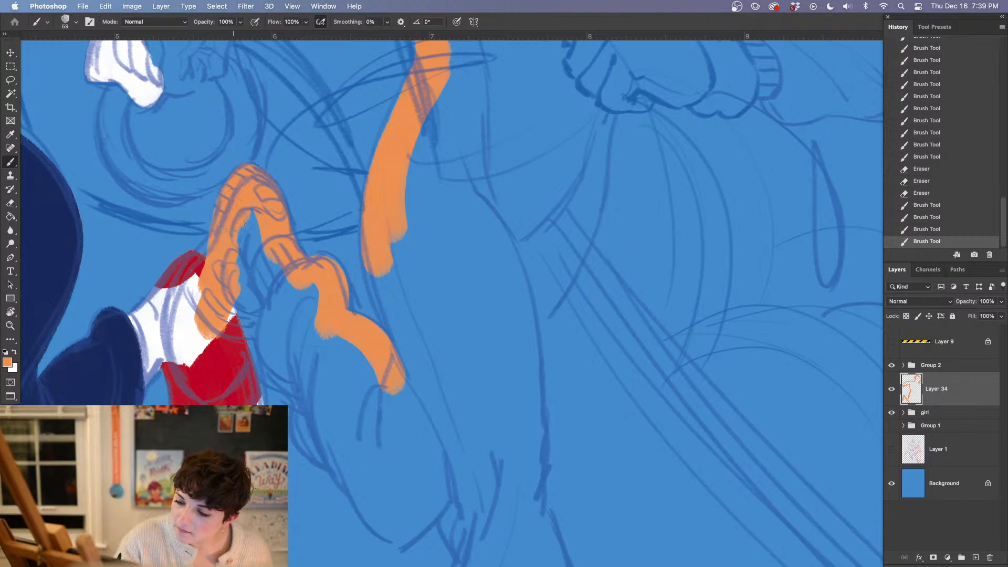
mouse_move(221, 257)
left_mouse_down()
mouse_move(164, 341)
mouse_move(206, 394)
mouse_move(212, 282)
mouse_move(231, 375)
mouse_move(220, 391)
mouse_move(243, 321)
mouse_move(205, 359)
left_mouse_up()
left_click_drag(214, 405, 195, 403)
Erase the orange overspill around the raised shoe's toe and sides, and cover the dark spot inside the toe
key("e")
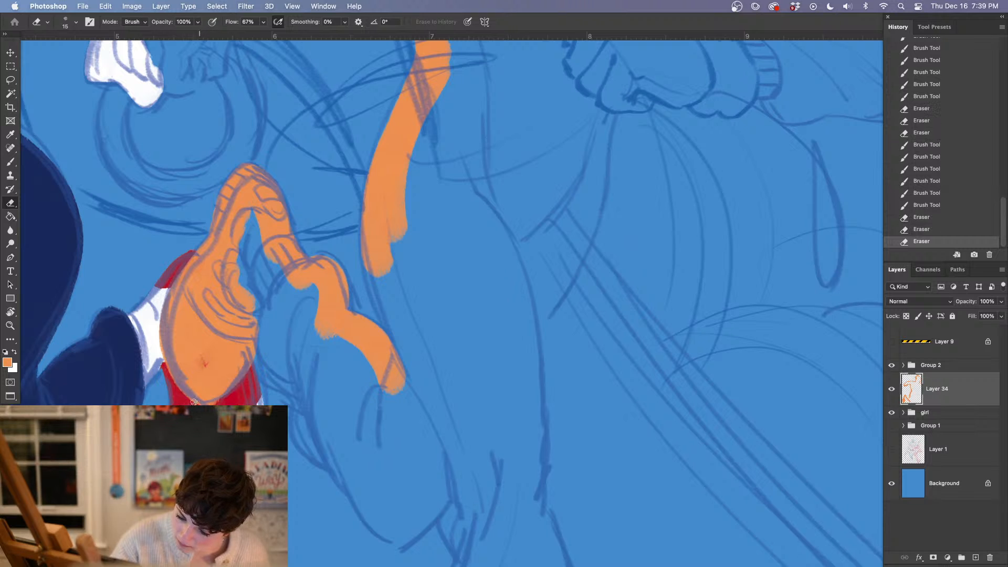
left_click(226, 404)
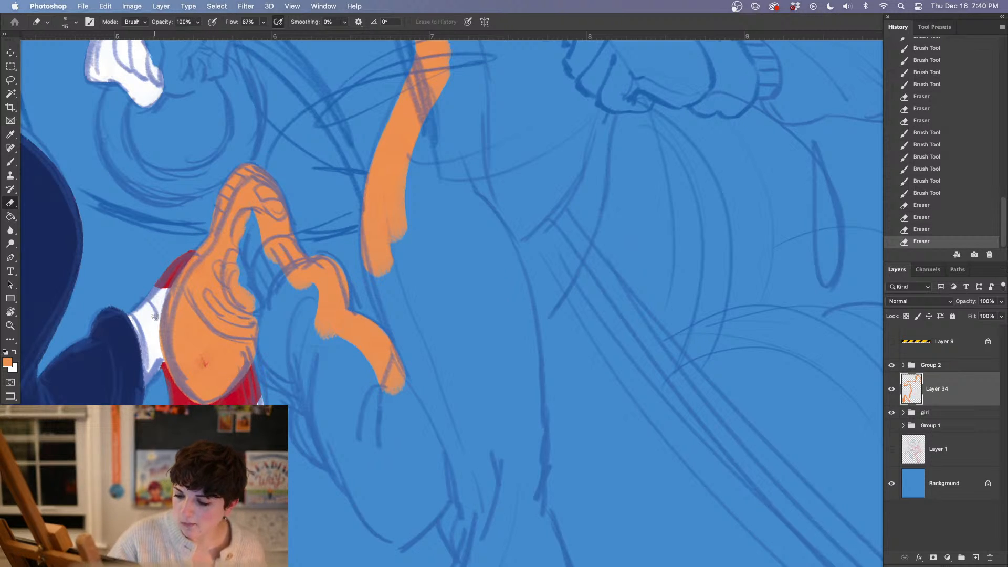
left_click_drag(159, 320, 177, 392)
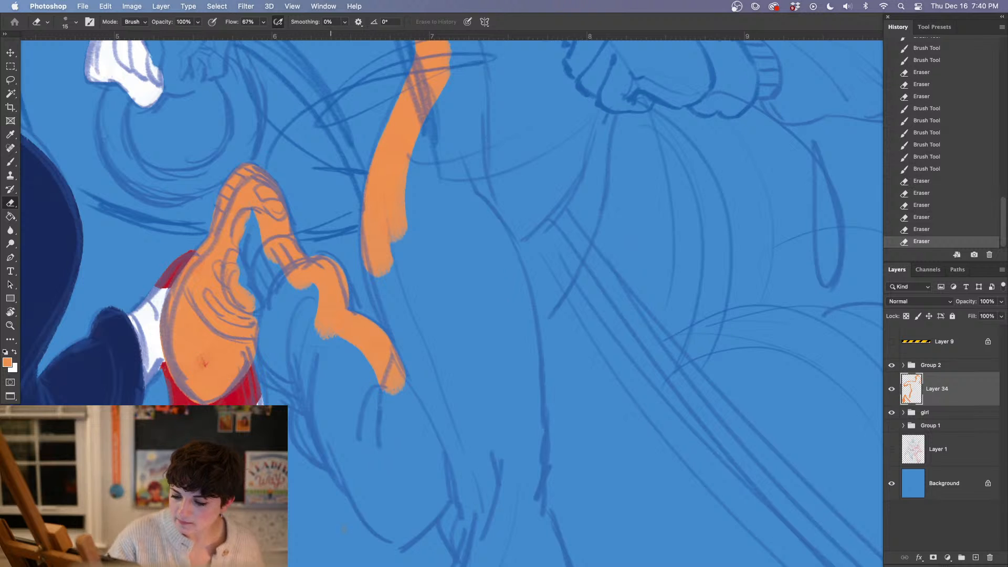
key("b")
left_click_drag(207, 352, 208, 358)
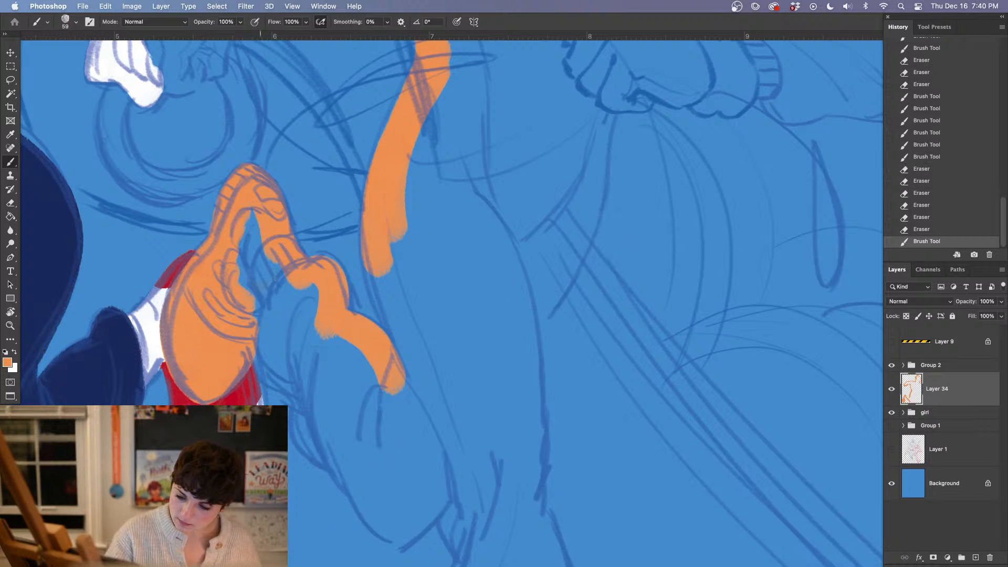
Outline the raised leg's underside in orange from the ankle to the knee and up to the other leg, trimming its edge with the eraser
left_click_drag(430, 436, 370, 332)
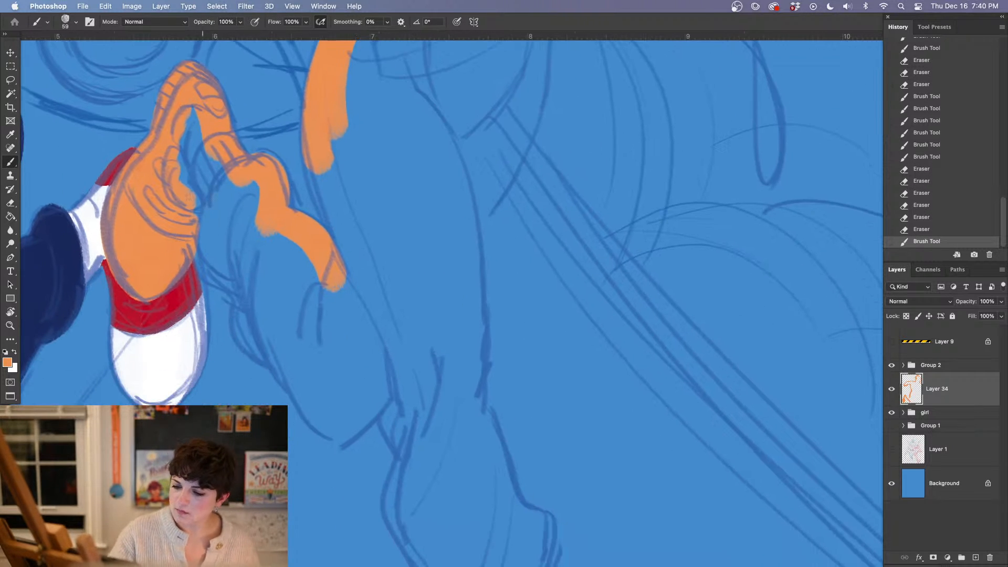
mouse_move(209, 220)
left_mouse_down()
mouse_move(251, 292)
mouse_move(262, 349)
mouse_move(284, 357)
mouse_move(282, 346)
mouse_move(321, 420)
mouse_move(316, 375)
mouse_move(336, 404)
mouse_move(410, 349)
left_mouse_up()
key("e")
left_click_drag(346, 447, 395, 403)
Paint the standing leg's outer edge orange from the raised knee down over the trouser folds and ankle to the shoe's heel
mouse_move(573, 475)
left_mouse_down()
mouse_move(531, 335)
mouse_move(517, 346)
left_mouse_up()
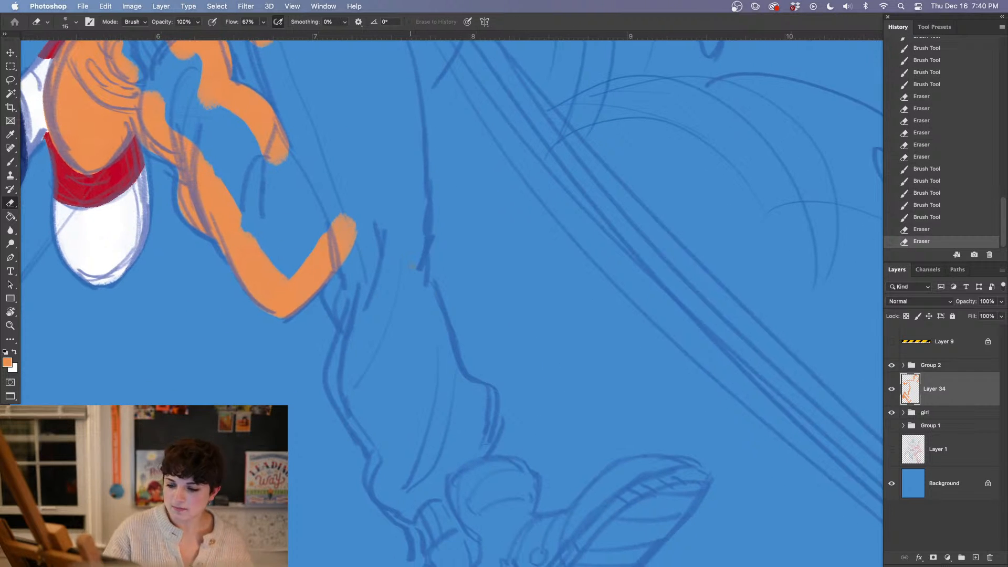
key("b")
left_click_drag(349, 247, 362, 275)
mouse_move(353, 276)
left_mouse_down()
mouse_move(347, 300)
mouse_move(362, 315)
mouse_move(343, 382)
mouse_move(382, 441)
left_mouse_up()
left_click_drag(362, 404, 385, 456)
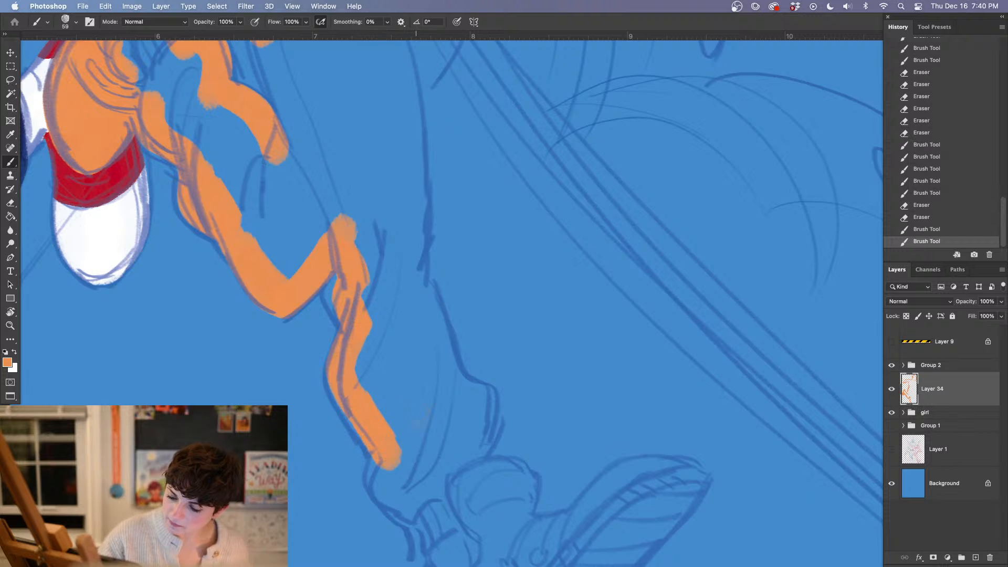
left_click_drag(453, 447, 414, 303)
mouse_move(344, 315)
left_mouse_down()
mouse_move(391, 370)
mouse_move(387, 420)
mouse_move(400, 451)
left_mouse_up()
mouse_move(376, 423)
left_mouse_down()
mouse_move(400, 487)
mouse_move(426, 508)
left_mouse_up()
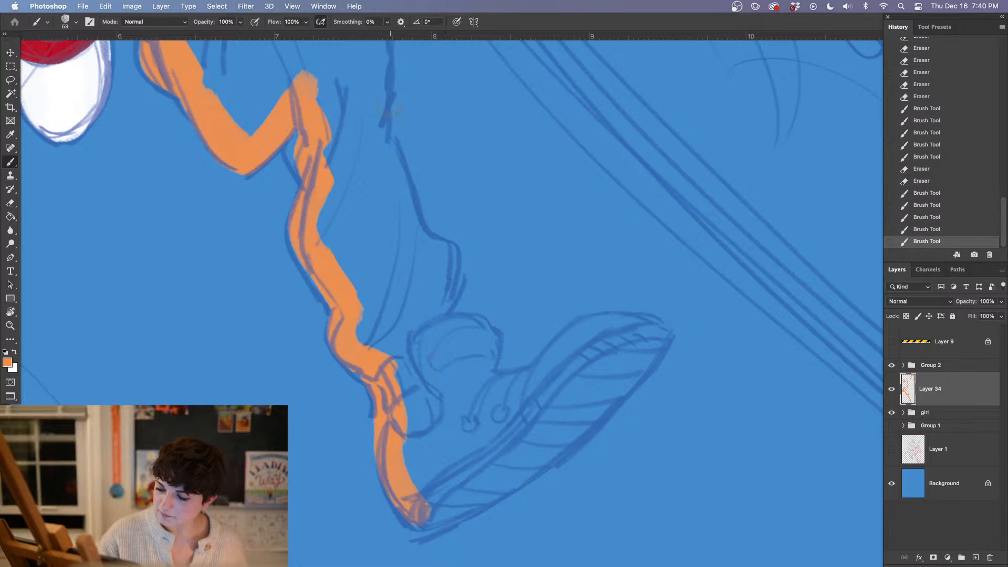
Outline the opposite edge of the standing leg in orange from the shin down over the trouser cuff to the shoe tongue
mouse_move(378, 79)
left_mouse_down()
mouse_move(374, 138)
mouse_move(386, 141)
mouse_move(376, 121)
mouse_move(424, 256)
mouse_move(397, 186)
mouse_move(439, 257)
mouse_move(430, 249)
mouse_move(439, 257)
mouse_move(428, 318)
mouse_move(436, 257)
mouse_move(444, 328)
mouse_move(479, 336)
mouse_move(451, 333)
mouse_move(485, 362)
left_mouse_up()
left_click_drag(491, 352, 475, 388)
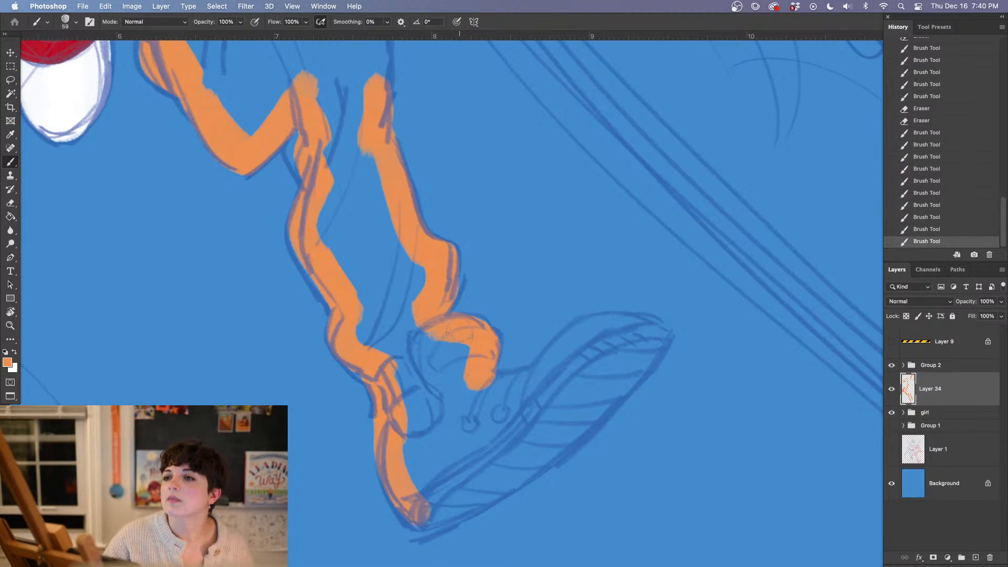
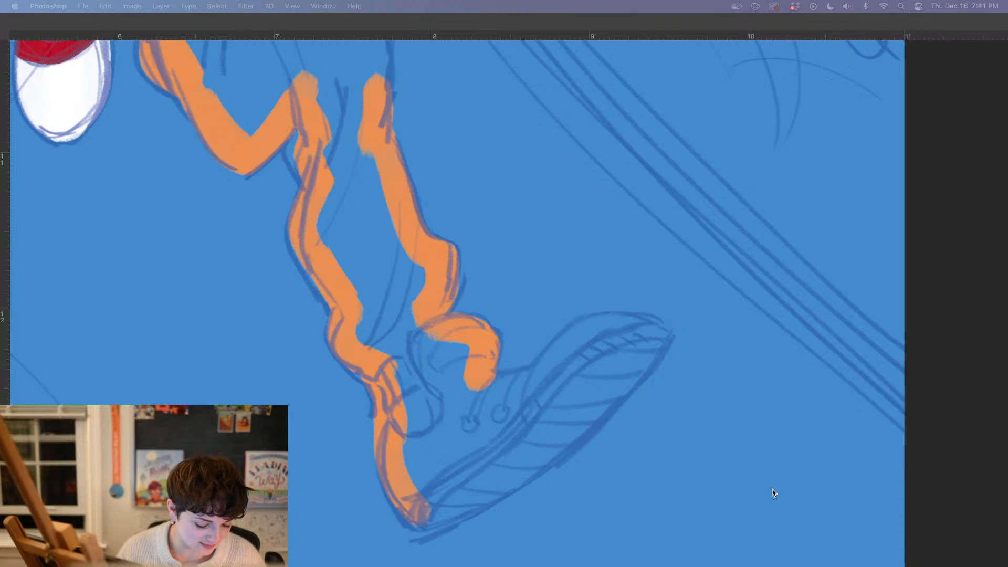
Paint the upper edge of the standing leg's shoe orange from the tongue towards the toe, trimming its contour with the eraser
key("Tab")
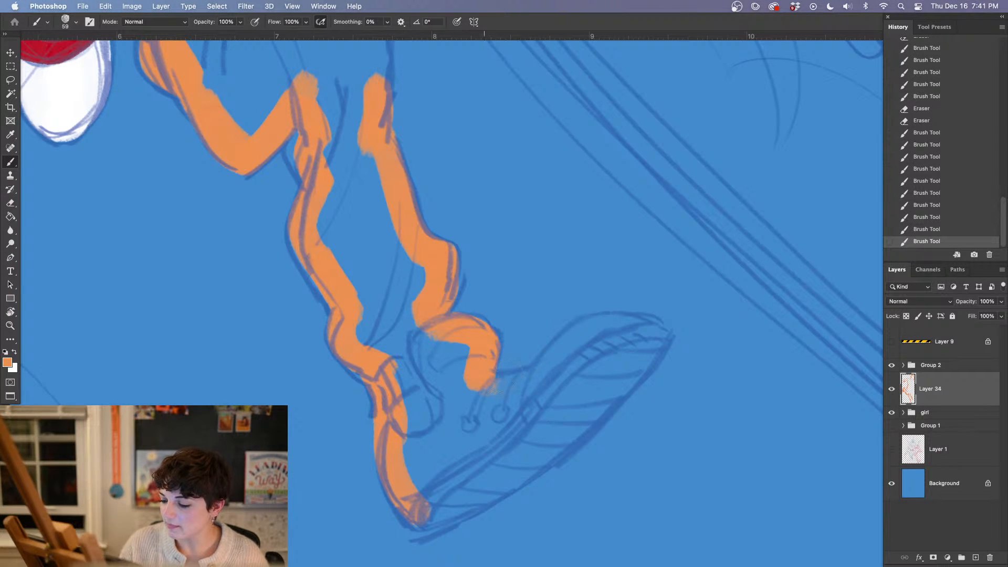
mouse_move(490, 388)
left_mouse_down()
mouse_move(557, 362)
mouse_move(564, 346)
mouse_move(609, 326)
mouse_move(551, 388)
left_mouse_up()
left_click_drag(578, 438, 513, 395)
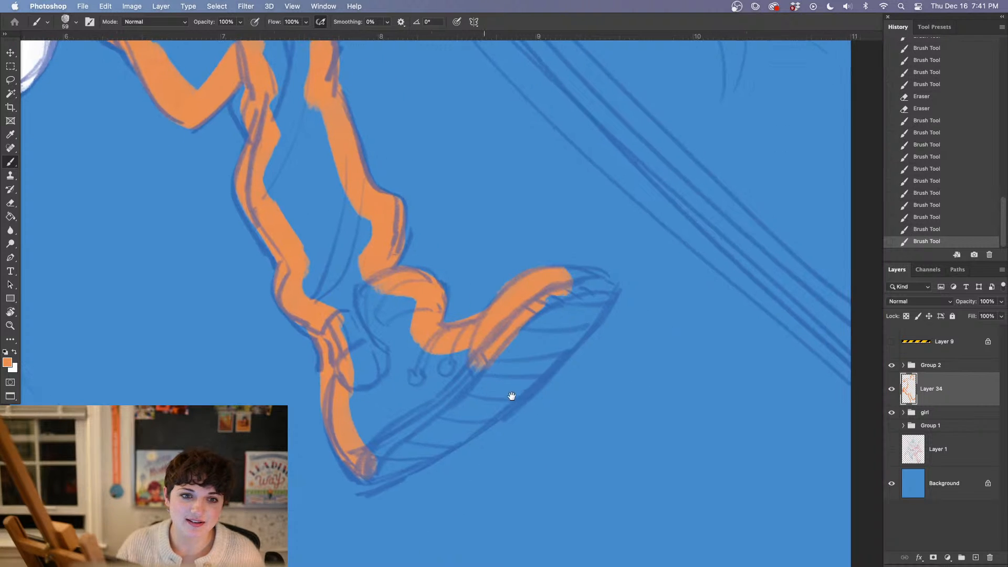
key("e")
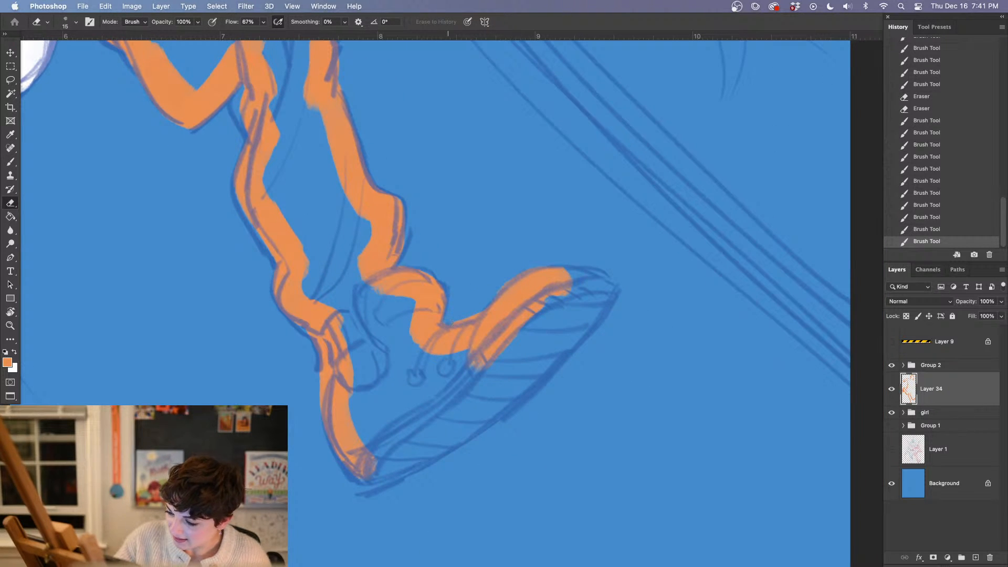
left_click_drag(470, 317, 535, 265)
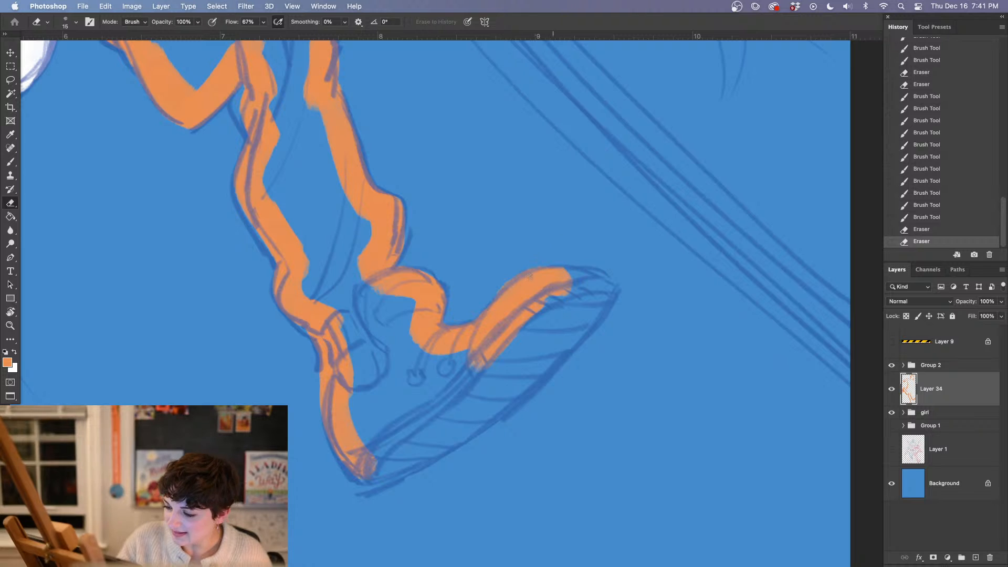
Extend the orange around the shoe's toe cap to its tip and erase the overspill there
key("b")
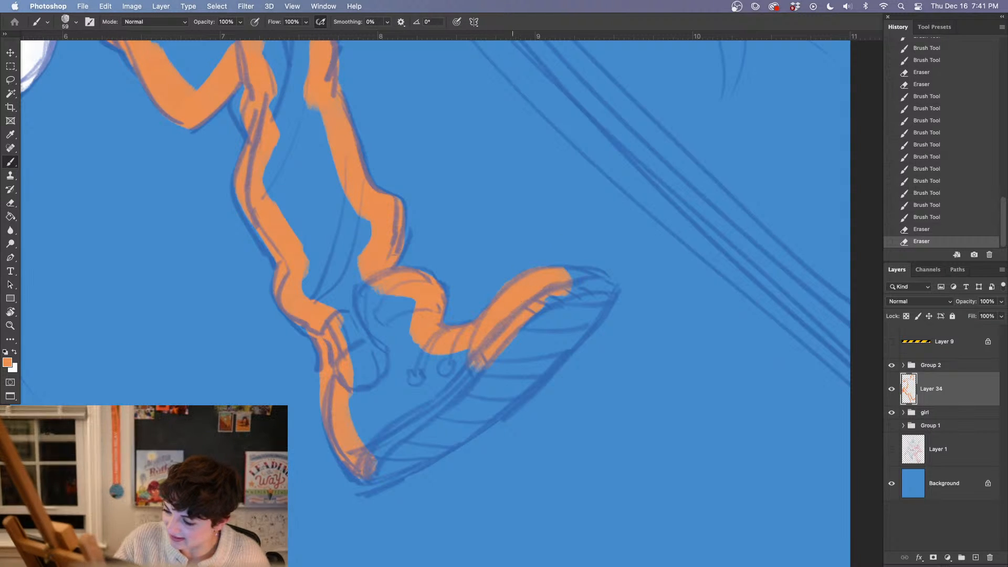
mouse_move(525, 295)
left_mouse_down()
mouse_move(555, 280)
mouse_move(607, 286)
left_mouse_up()
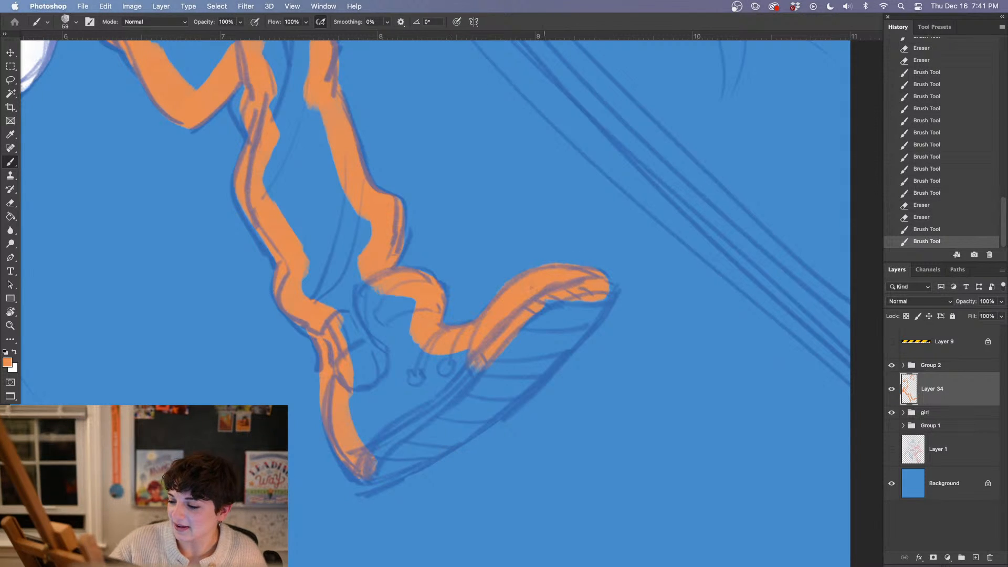
key("e")
left_click(602, 266)
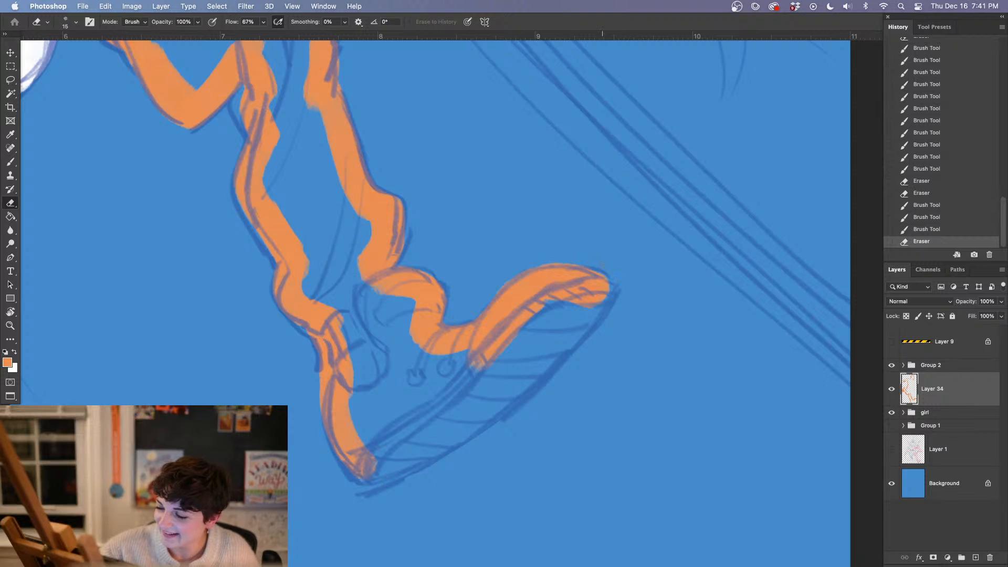
Outline the shoe's sole in orange from toe to heel, and fill the sole and shoe body solid
left_click_drag(634, 403, 565, 384)
key("b")
left_click_drag(509, 306, 595, 245)
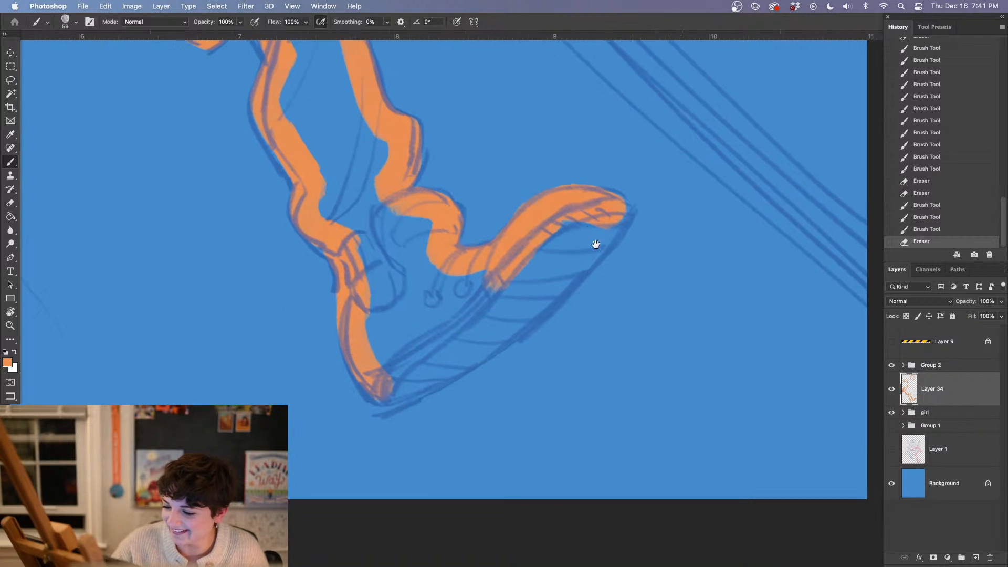
left_click_drag(625, 212, 525, 305)
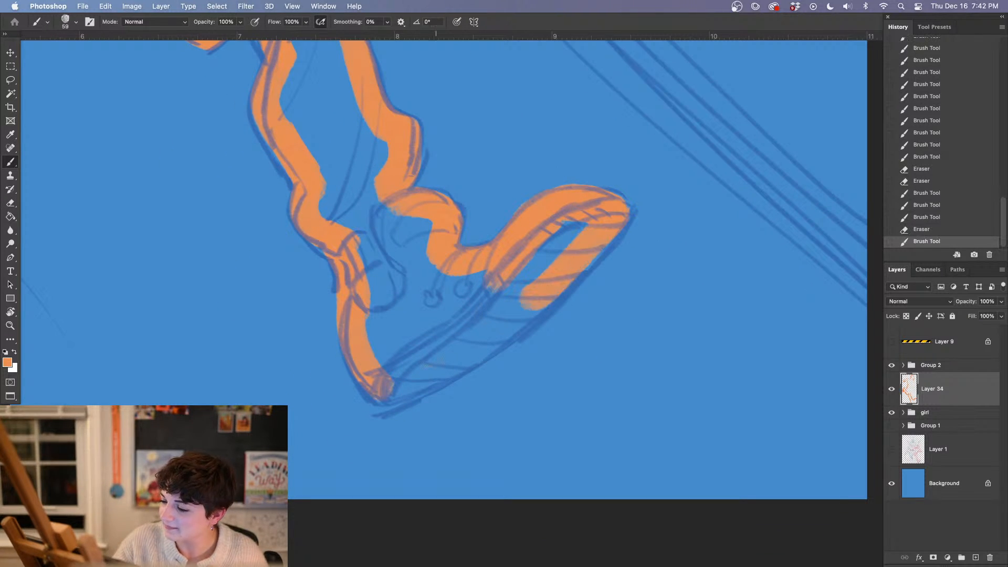
left_click_drag(389, 393, 525, 310)
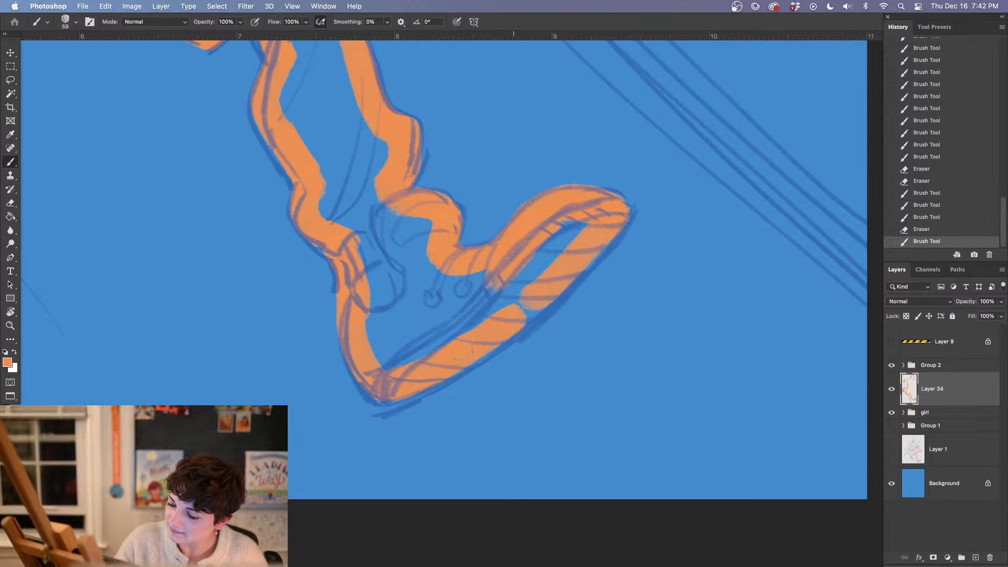
mouse_move(459, 360)
left_mouse_down()
mouse_move(546, 300)
mouse_move(546, 268)
left_mouse_up()
mouse_move(582, 223)
left_mouse_down()
mouse_move(501, 297)
mouse_move(377, 364)
mouse_move(404, 294)
mouse_move(447, 315)
mouse_move(483, 273)
mouse_move(414, 292)
left_mouse_up()
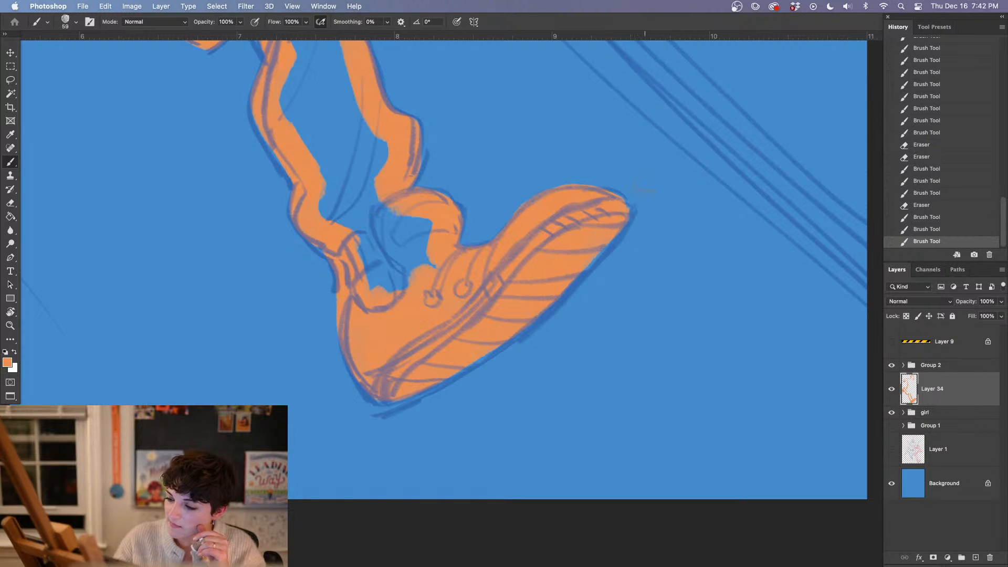
Erase the orange overspill around the shoe's toe tip and along the front of the sole
key("e")
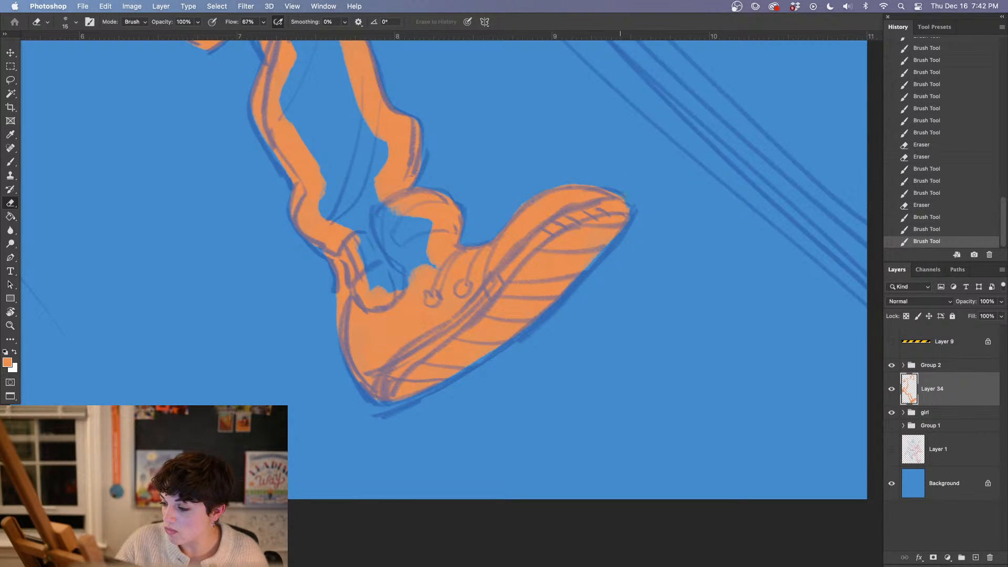
left_click_drag(628, 208, 631, 202)
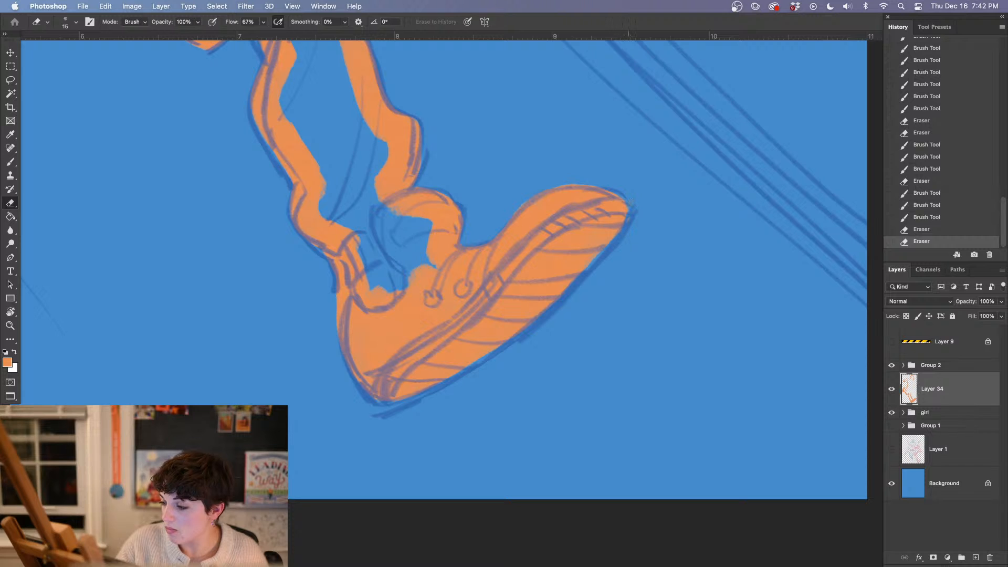
left_click_drag(611, 236, 632, 209)
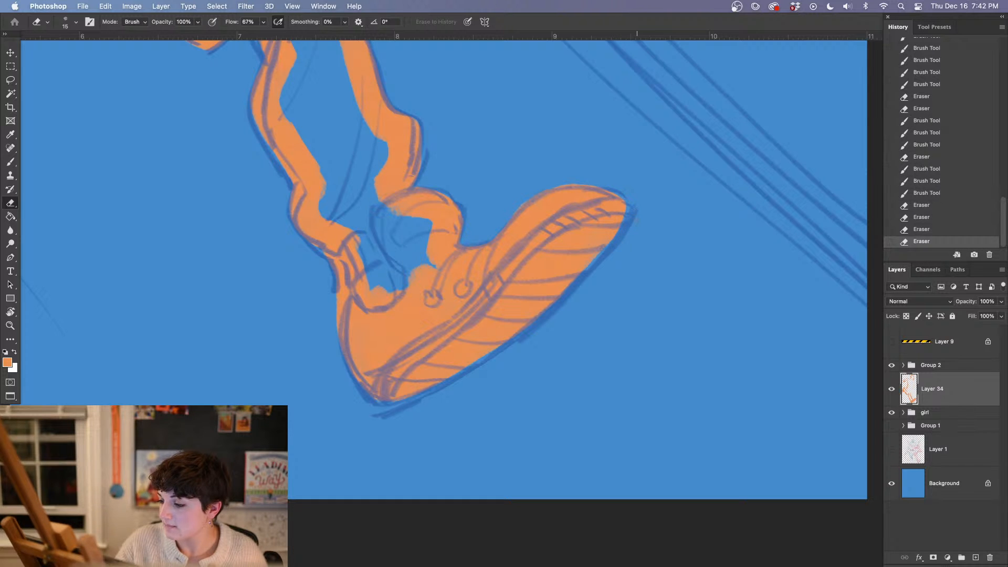
left_click_drag(644, 331, 638, 348)
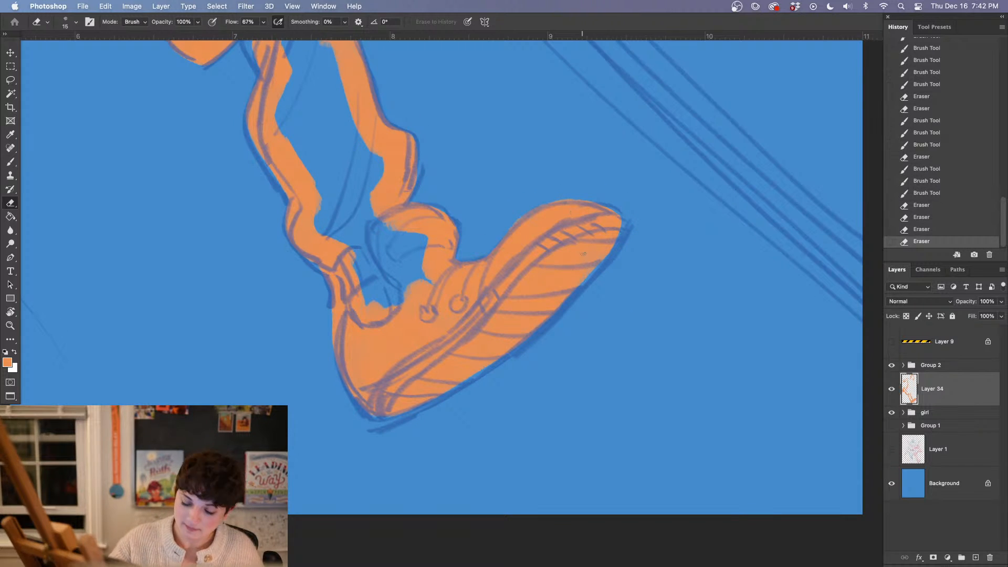
Fill the shoe opening, ankle and lower part of the standing leg solid orange up to below the knee
key("b")
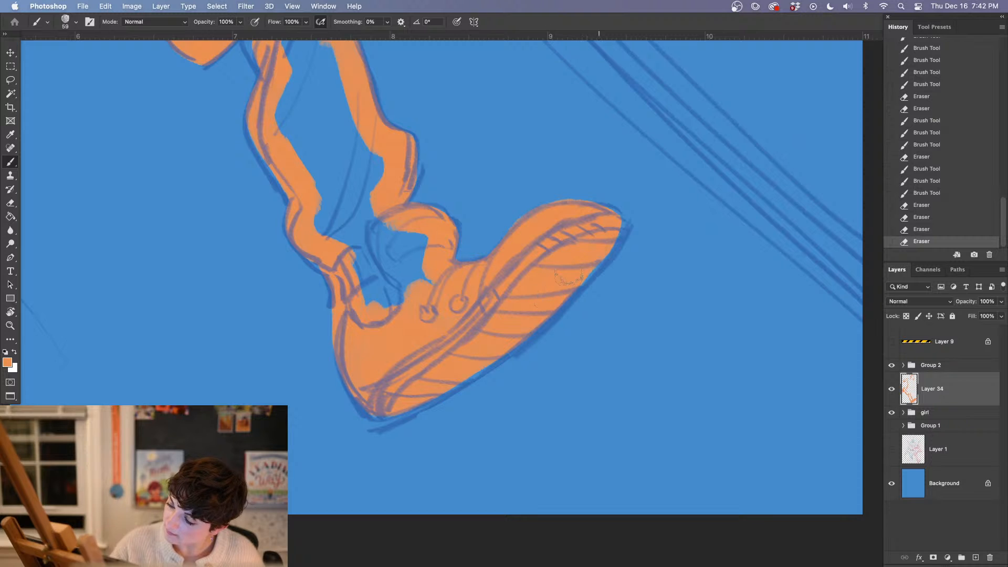
left_click_drag(600, 245, 570, 274)
left_click_drag(399, 217, 420, 326)
mouse_move(374, 350)
left_mouse_down()
mouse_move(415, 383)
mouse_move(440, 347)
mouse_move(367, 310)
mouse_move(344, 314)
mouse_move(389, 303)
mouse_move(347, 186)
mouse_move(349, 252)
mouse_move(320, 273)
mouse_move(330, 265)
mouse_move(313, 238)
left_mouse_up()
left_click_drag(450, 268, 424, 401)
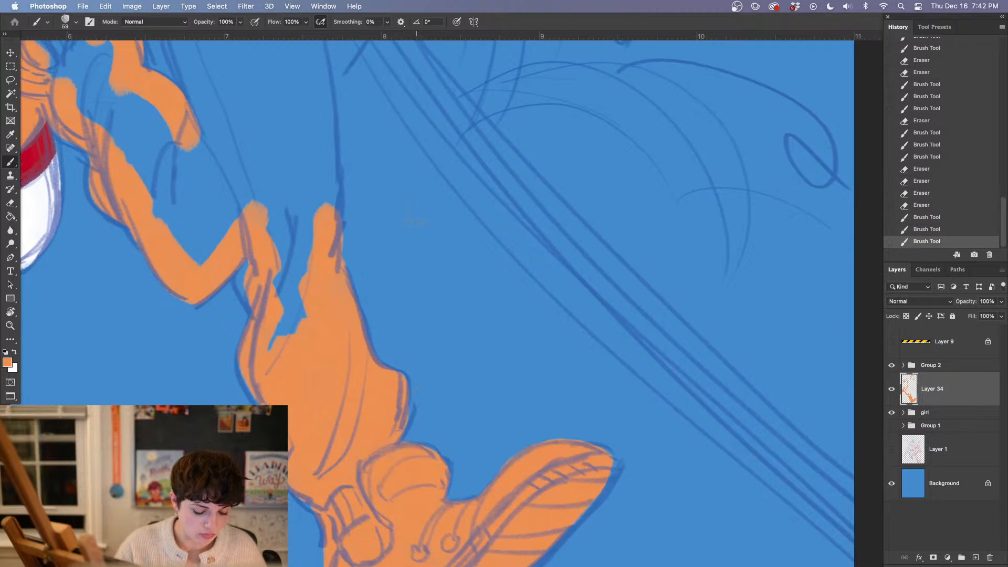
Paint the torso's outer edge orange from the clenched hand down to the hip
left_click_drag(391, 258, 464, 487)
left_click_drag(351, 147, 419, 352)
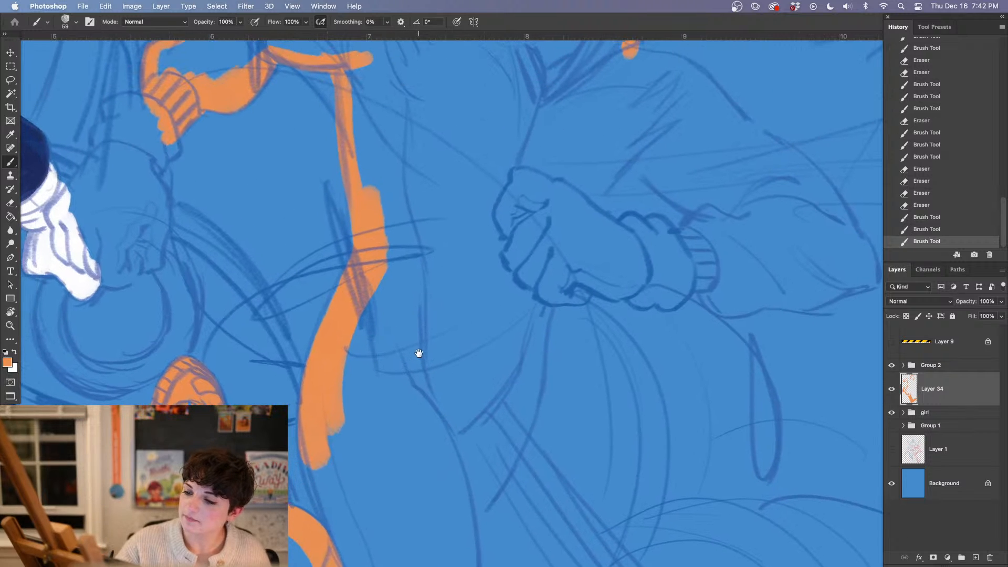
left_click_drag(579, 391, 572, 259)
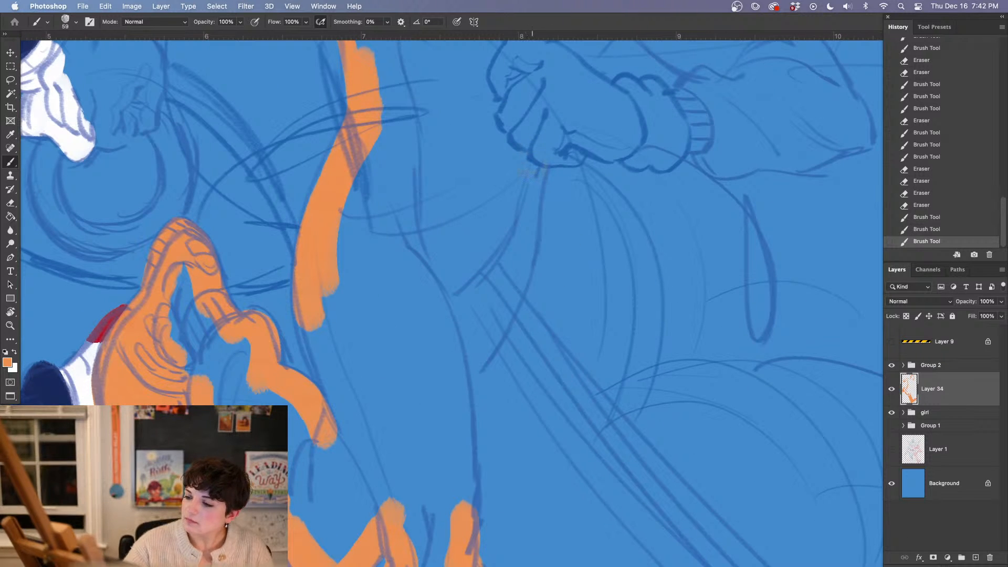
mouse_move(534, 160)
left_mouse_down()
mouse_move(525, 187)
mouse_move(543, 147)
mouse_move(491, 334)
mouse_move(449, 389)
left_mouse_up()
left_click_drag(504, 423, 560, 216)
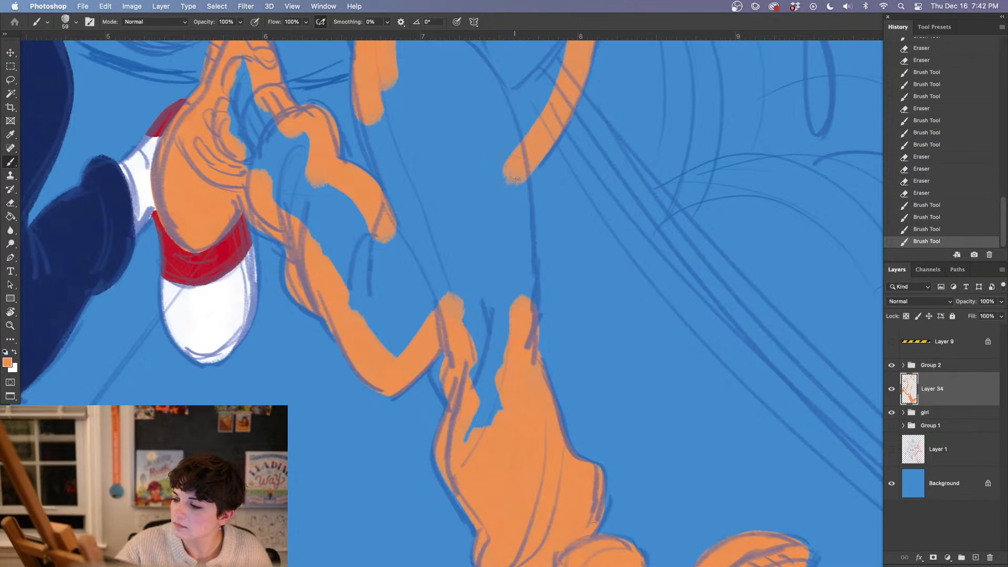
Outline the standing leg's outer thigh in orange from the hip to the knee, and join the orange across the knee
left_click_drag(512, 155, 519, 320)
left_click_drag(536, 276, 536, 310)
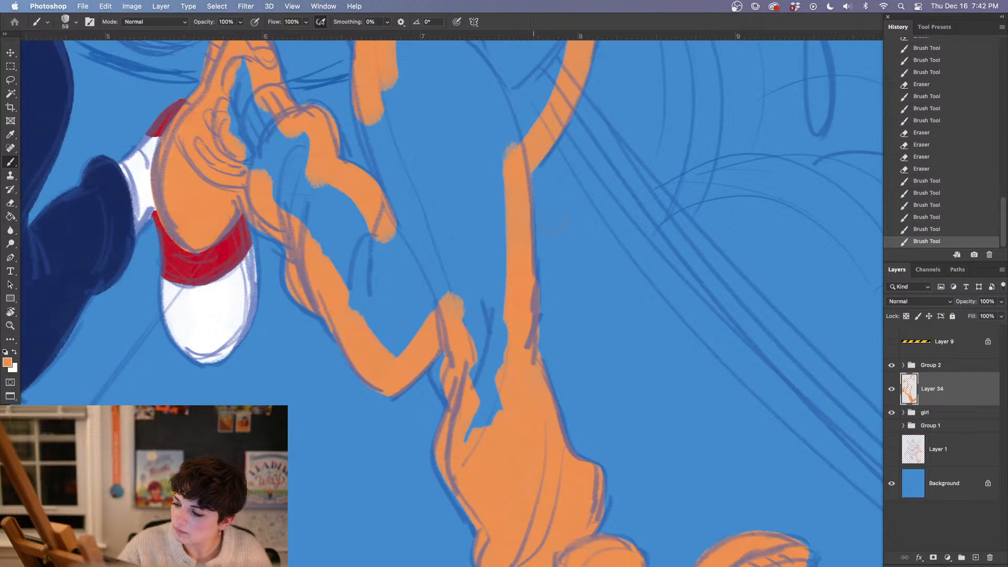
left_click_drag(574, 278, 570, 283)
mouse_move(499, 393)
left_mouse_down()
mouse_move(475, 430)
mouse_move(473, 317)
left_mouse_up()
mouse_move(484, 362)
left_mouse_down()
mouse_move(498, 319)
mouse_move(499, 387)
mouse_move(479, 448)
left_mouse_up()
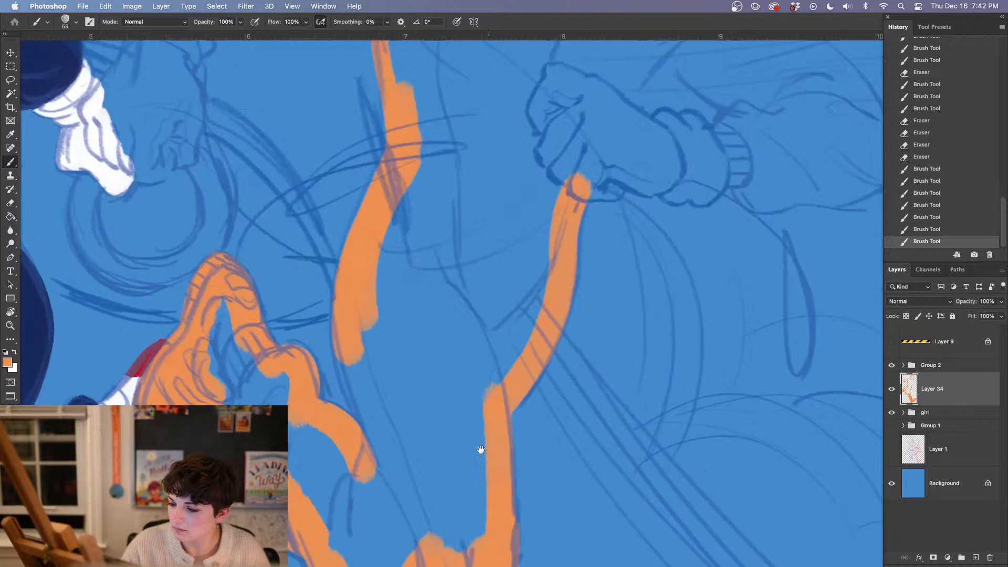
Continue the orange torso edge over the fist to the armpit, and paint the bent arm's inner edge and the glove cuff
left_click_drag(488, 244, 375, 421)
mouse_move(461, 370)
left_mouse_down()
mouse_move(468, 336)
mouse_move(562, 215)
mouse_move(530, 241)
mouse_move(577, 198)
left_mouse_up()
mouse_move(546, 251)
left_mouse_down()
mouse_move(646, 294)
mouse_move(577, 339)
mouse_move(559, 307)
mouse_move(533, 315)
mouse_move(564, 344)
mouse_move(591, 277)
left_mouse_up()
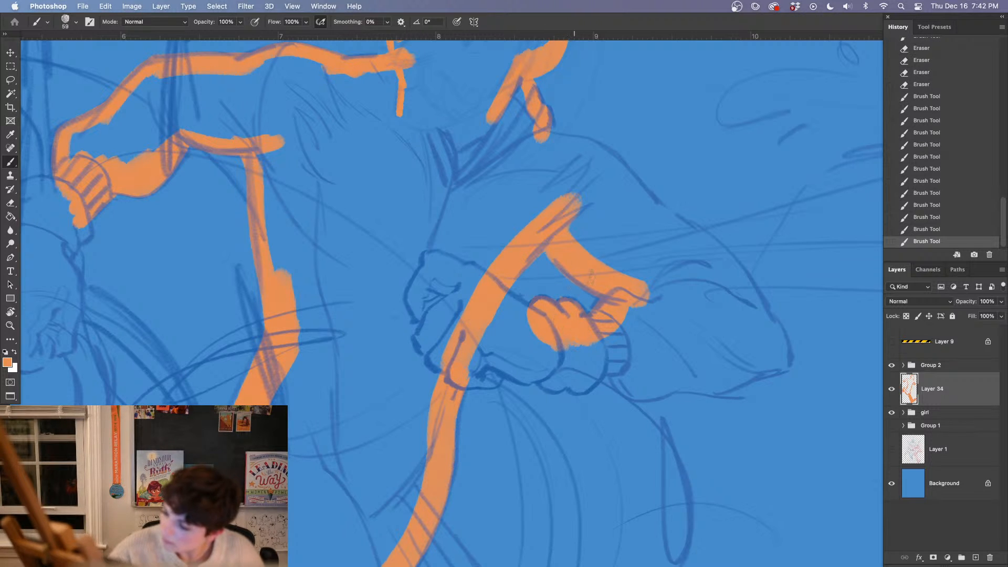
mouse_move(541, 362)
left_mouse_down()
mouse_move(567, 388)
mouse_move(575, 365)
mouse_move(596, 386)
mouse_move(592, 360)
mouse_move(627, 375)
mouse_move(649, 350)
left_mouse_up()
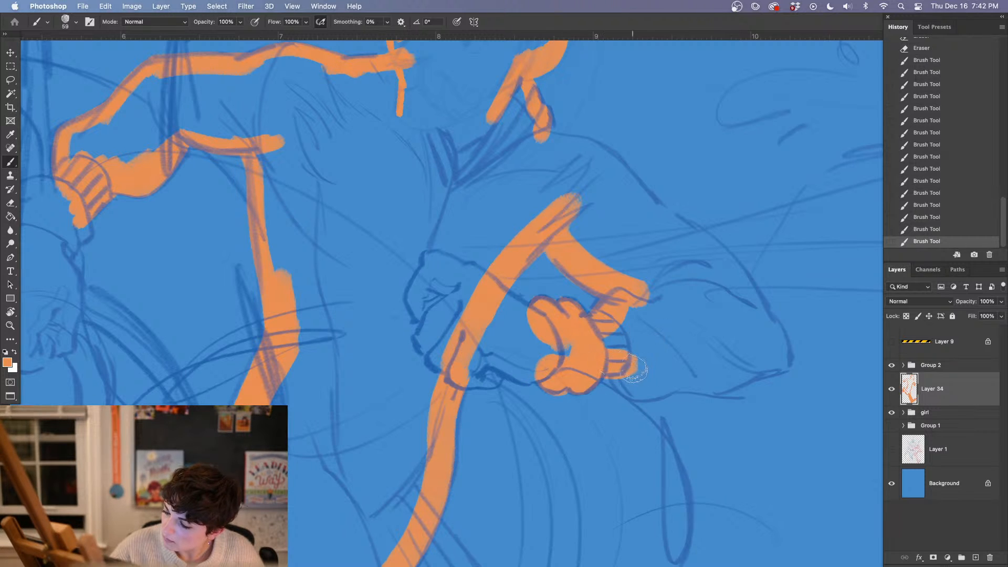
Outline the bent arm in orange from the wrist around the elbow to the shoulder and neck, and fill the upper arm's shoulder area
mouse_move(600, 369)
left_mouse_down()
mouse_move(672, 376)
mouse_move(701, 357)
mouse_move(704, 385)
mouse_move(770, 352)
mouse_move(777, 360)
mouse_move(762, 317)
left_mouse_up()
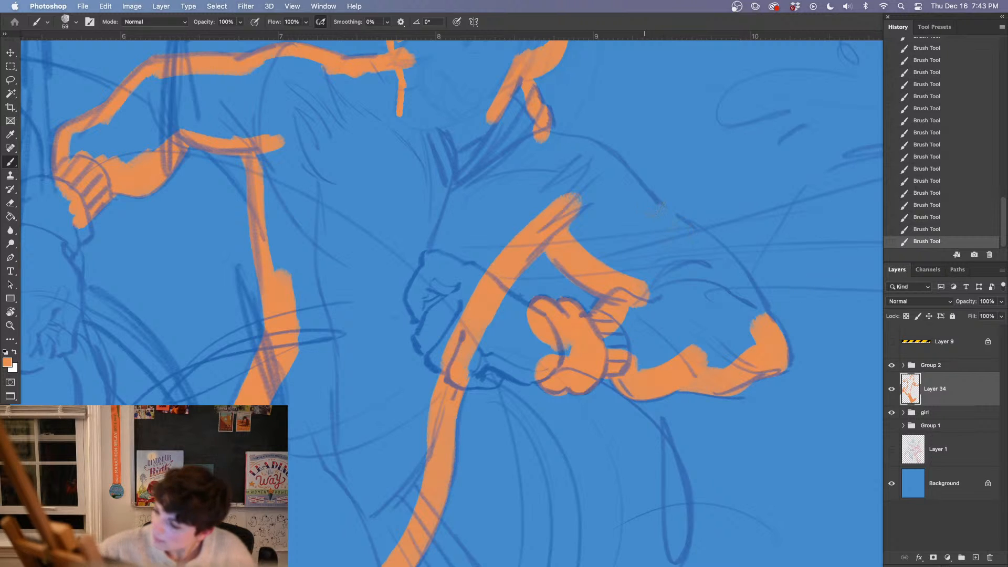
mouse_move(640, 195)
left_mouse_down()
mouse_move(711, 252)
mouse_move(756, 310)
mouse_move(765, 344)
left_mouse_up()
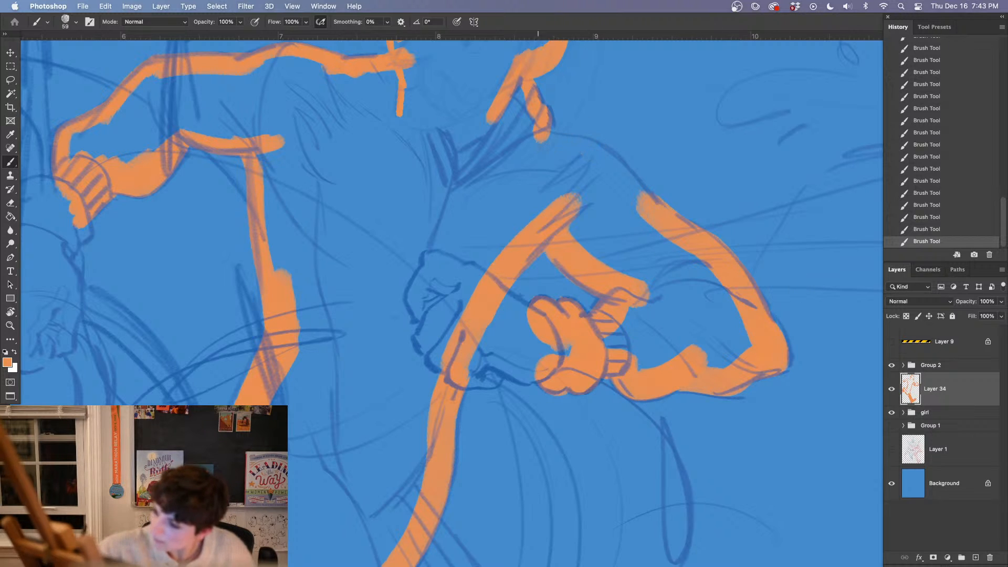
mouse_move(527, 131)
left_mouse_down()
mouse_move(617, 176)
mouse_move(643, 210)
left_mouse_up()
left_click_drag(584, 154, 657, 222)
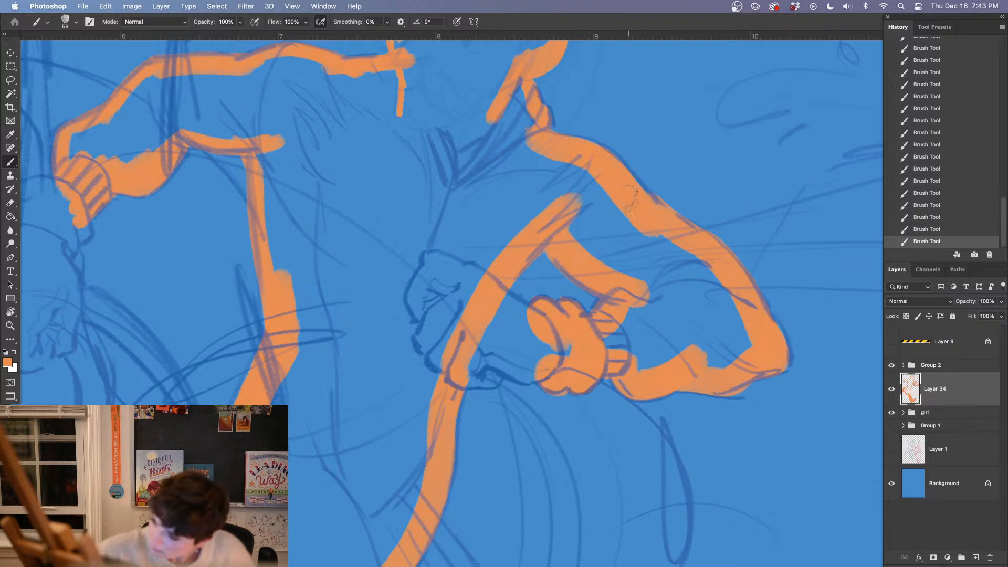
left_click_drag(609, 160, 666, 227)
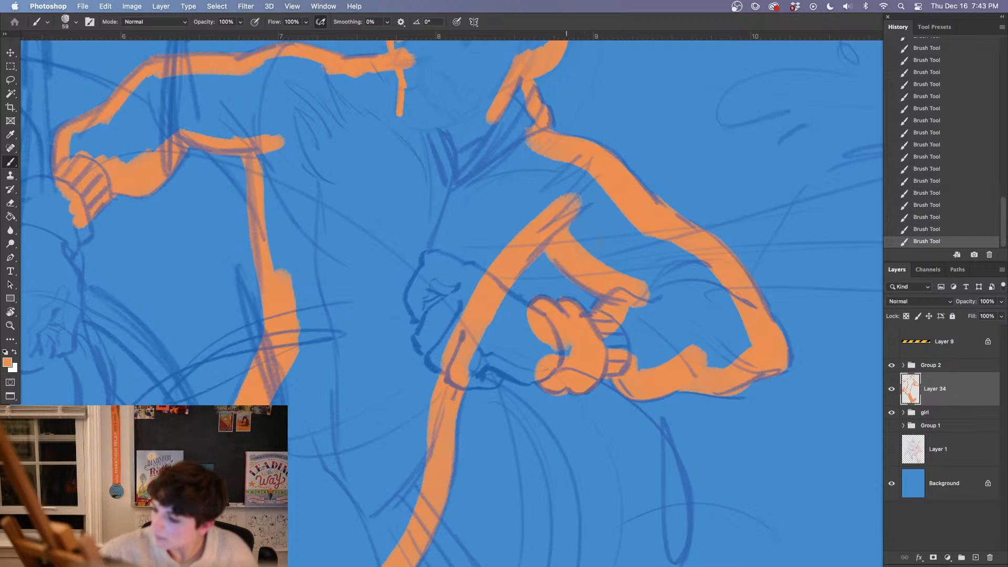
mouse_move(587, 226)
left_mouse_down()
mouse_move(629, 262)
mouse_move(604, 209)
mouse_move(626, 182)
mouse_move(659, 256)
left_mouse_up()
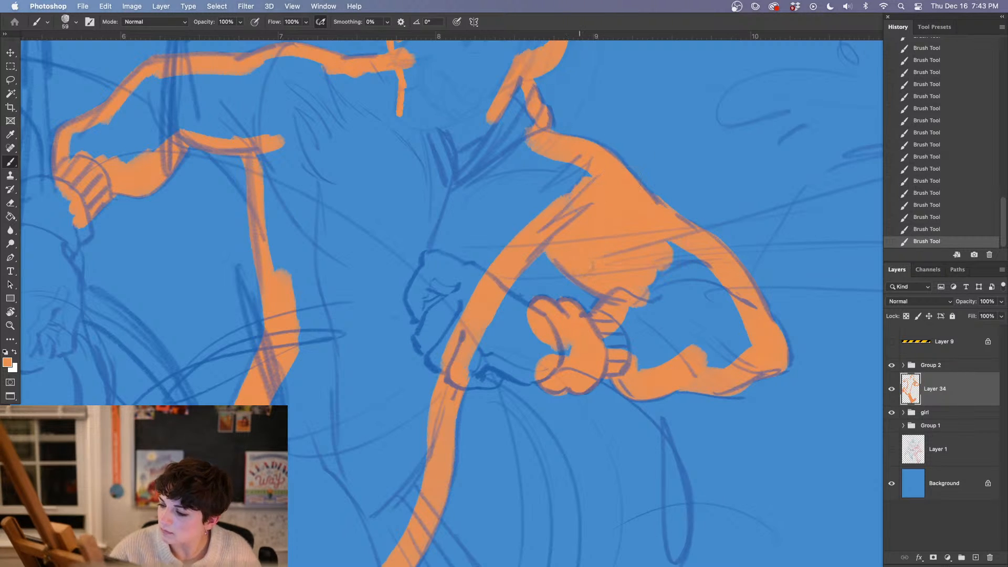
Fill the clenched hand and glove cuff orange, covering the thumb, the lower fingers and the back of the hand
mouse_move(566, 353)
left_mouse_down()
mouse_move(537, 352)
mouse_move(520, 366)
mouse_move(539, 368)
left_mouse_up()
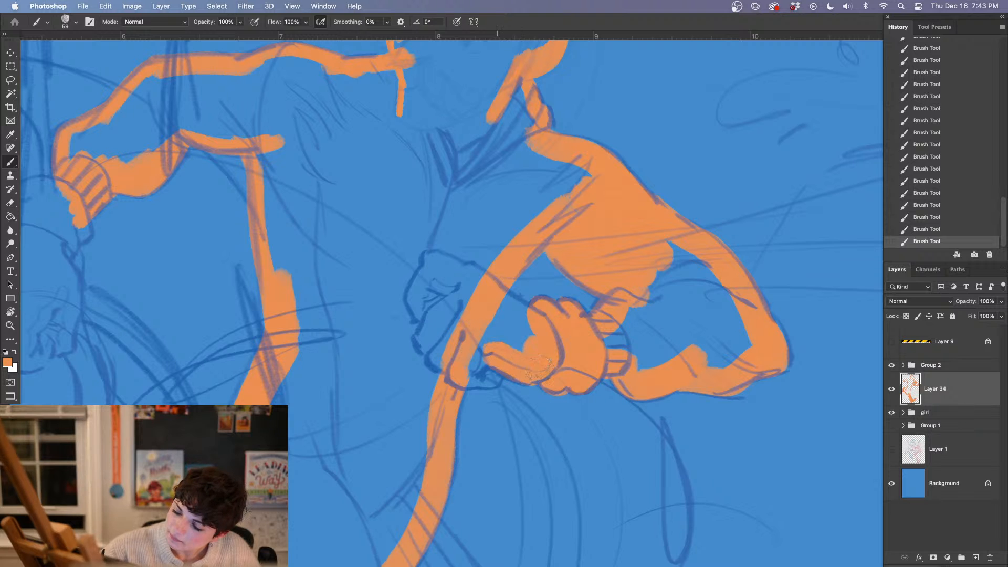
scroll(576, 386, "right", 3)
scroll(576, 387, "down", 2)
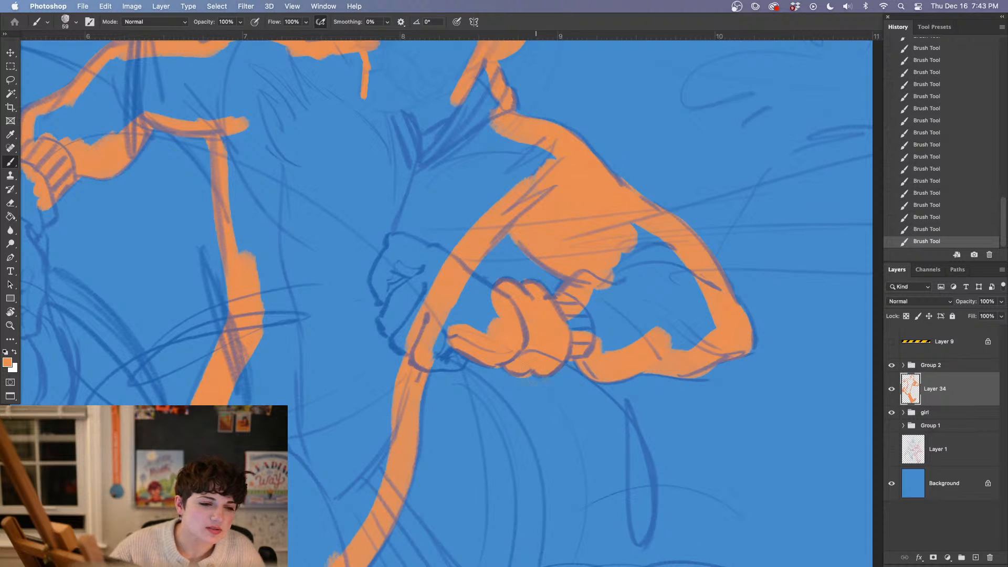
scroll(570, 417, "right", 2)
scroll(570, 416, "down", 2)
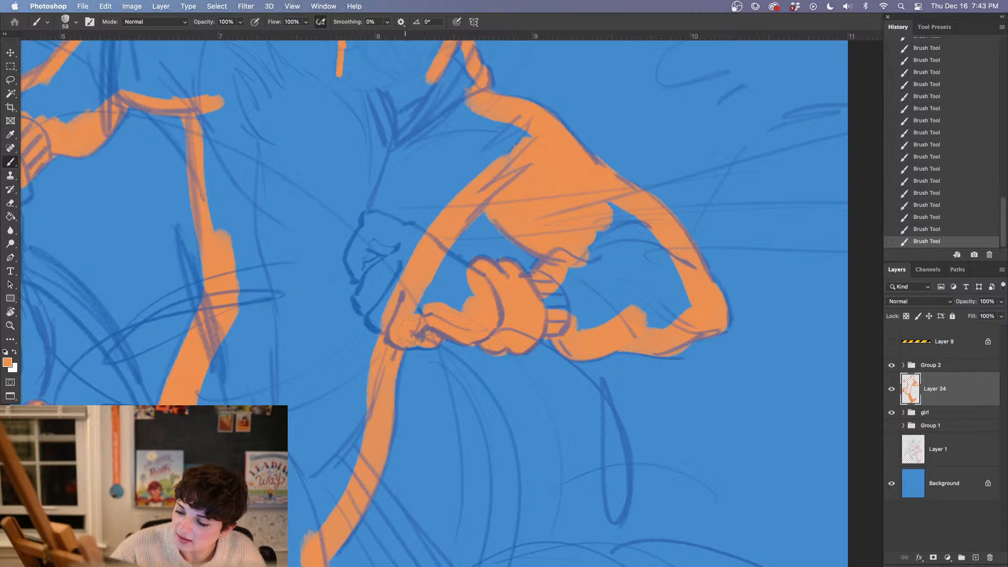
mouse_move(420, 311)
left_mouse_down()
mouse_move(438, 286)
mouse_move(445, 291)
left_mouse_up()
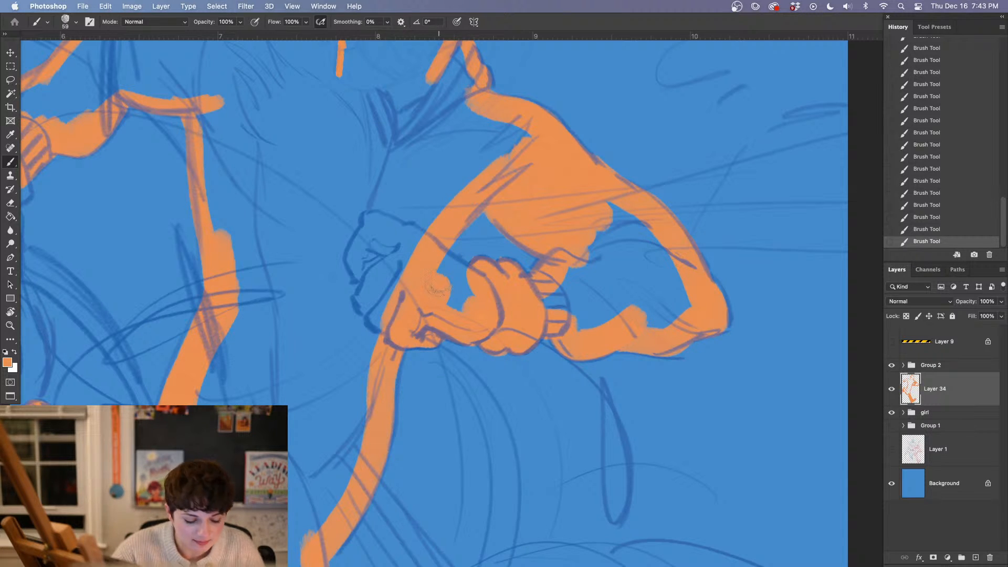
mouse_move(450, 276)
left_mouse_down()
mouse_move(466, 278)
mouse_move(460, 297)
left_mouse_up()
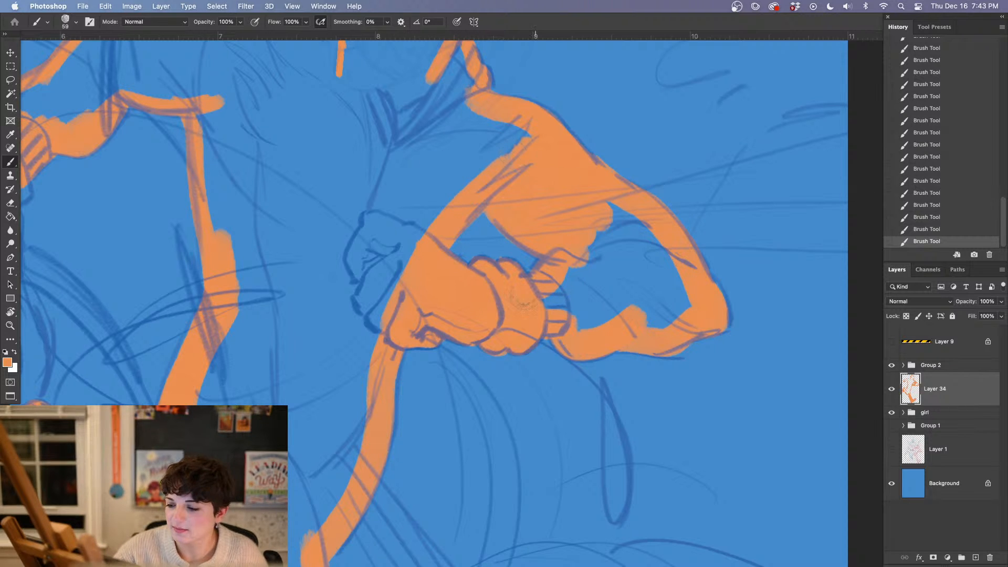
Fill the bent arm's forearm and elbow orange, from the ribbed cuff up to the upper arm
left_click_drag(636, 265, 576, 252)
mouse_move(512, 295)
left_mouse_down()
mouse_move(526, 301)
mouse_move(535, 282)
left_mouse_up()
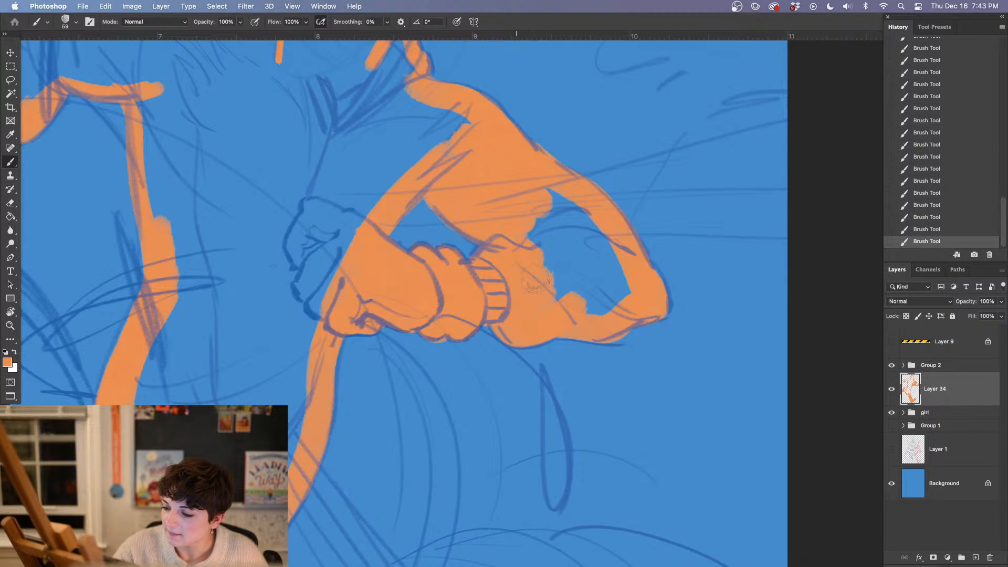
mouse_move(555, 216)
left_mouse_down()
mouse_move(546, 226)
mouse_move(557, 200)
mouse_move(603, 246)
mouse_move(623, 299)
mouse_move(587, 302)
left_mouse_up()
left_click_drag(580, 252, 561, 227)
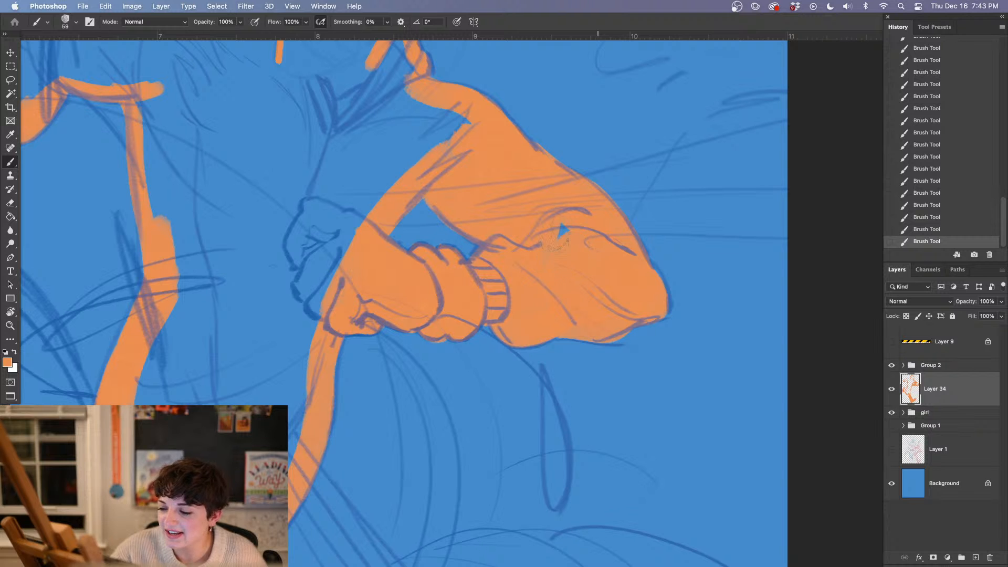
left_click_drag(572, 290, 612, 312)
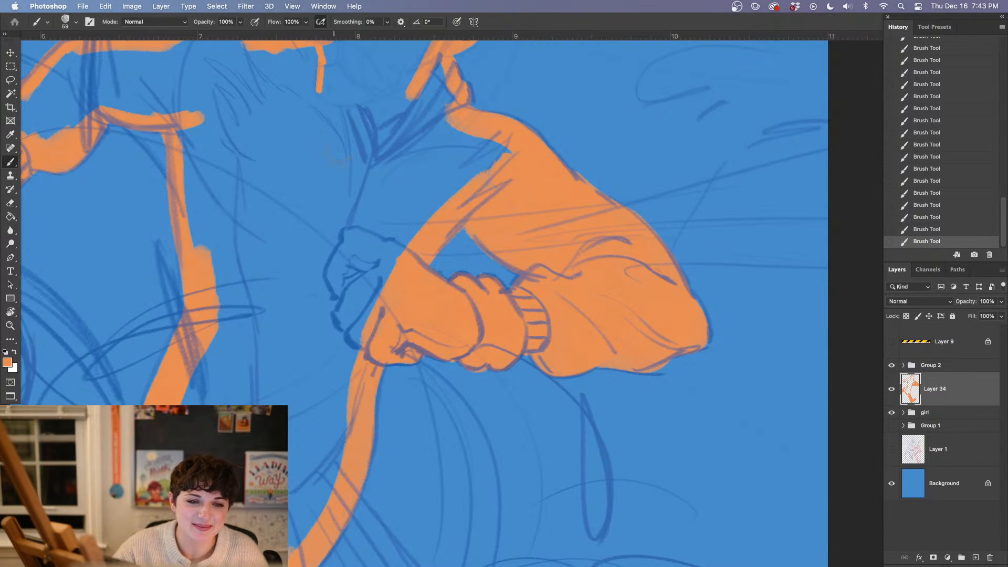
Outline the outstretched hand's glove cuff and the back of the hand in orange down to the first knuckle
left_click_drag(447, 366, 485, 492)
mouse_move(487, 363)
left_mouse_down()
mouse_move(690, 448)
mouse_move(560, 313)
mouse_move(612, 271)
left_mouse_up()
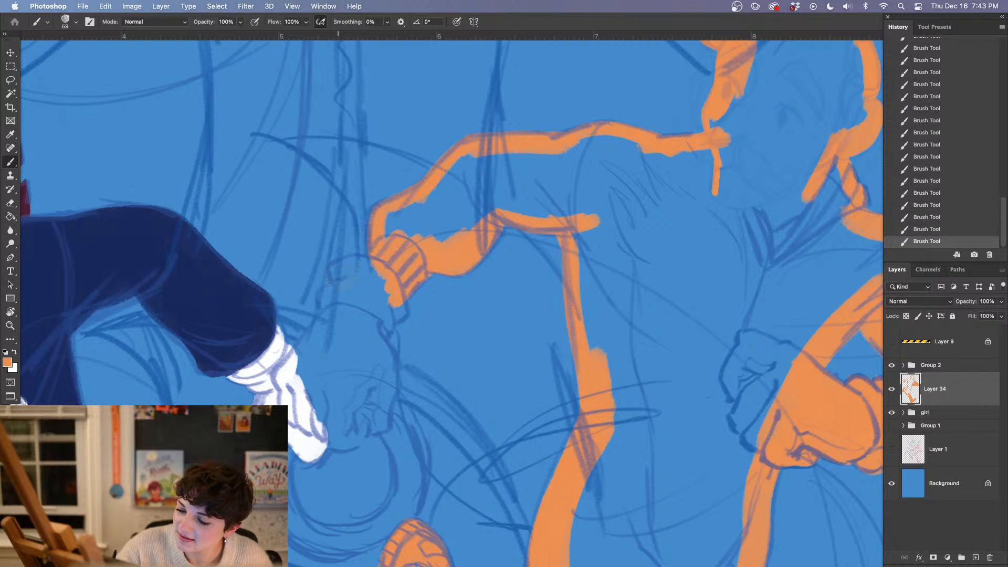
mouse_move(340, 274)
left_mouse_down()
mouse_move(335, 310)
mouse_move(340, 303)
mouse_move(342, 326)
mouse_move(335, 315)
mouse_move(301, 362)
left_mouse_up()
mouse_move(382, 320)
left_mouse_down()
mouse_move(375, 305)
mouse_move(391, 308)
left_mouse_up()
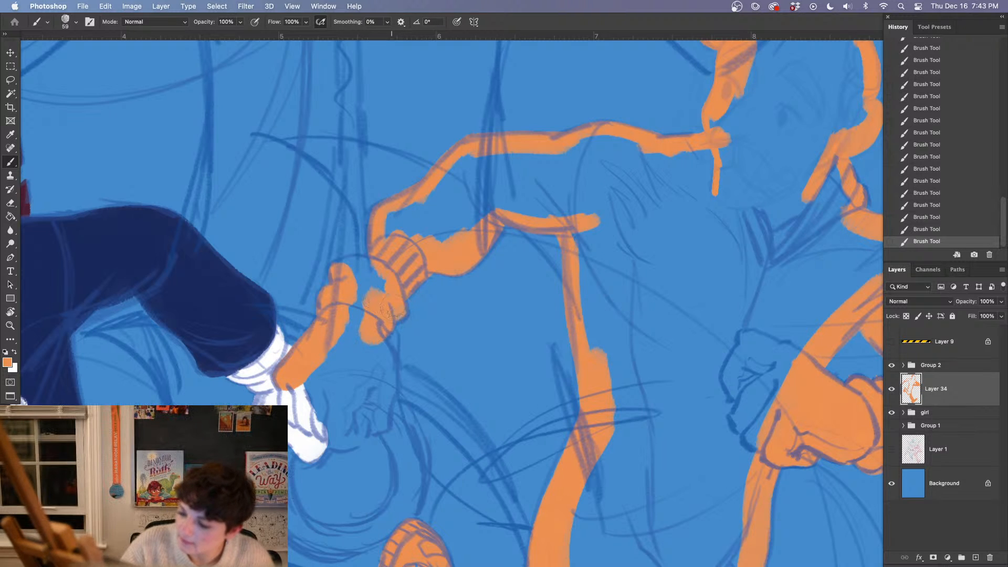
Reduce the brush to 23 px and outline the outstretched hand's cuff, knuckles, fingertips and inner edge in orange
right_click(373, 286)
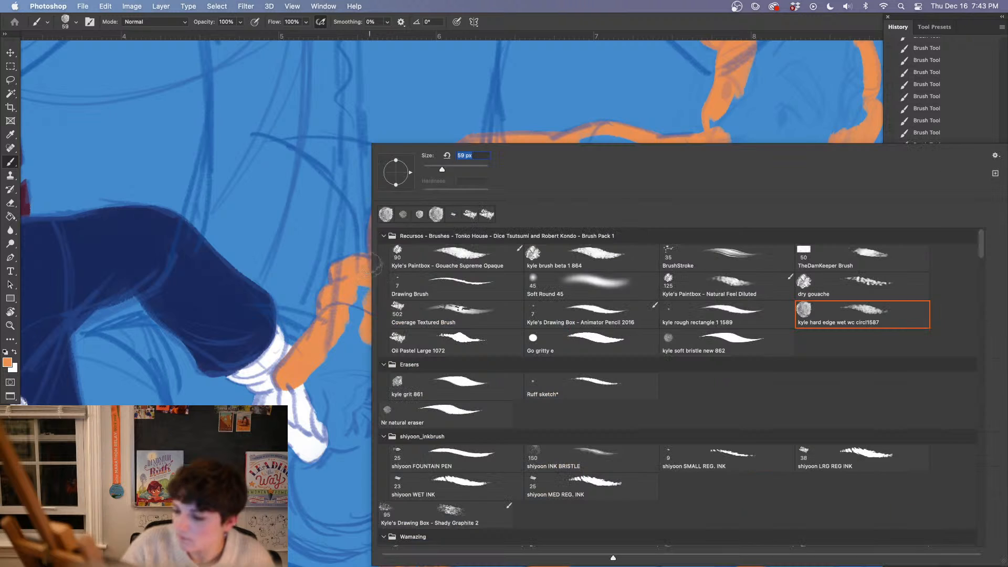
left_click(430, 168)
left_click(336, 273)
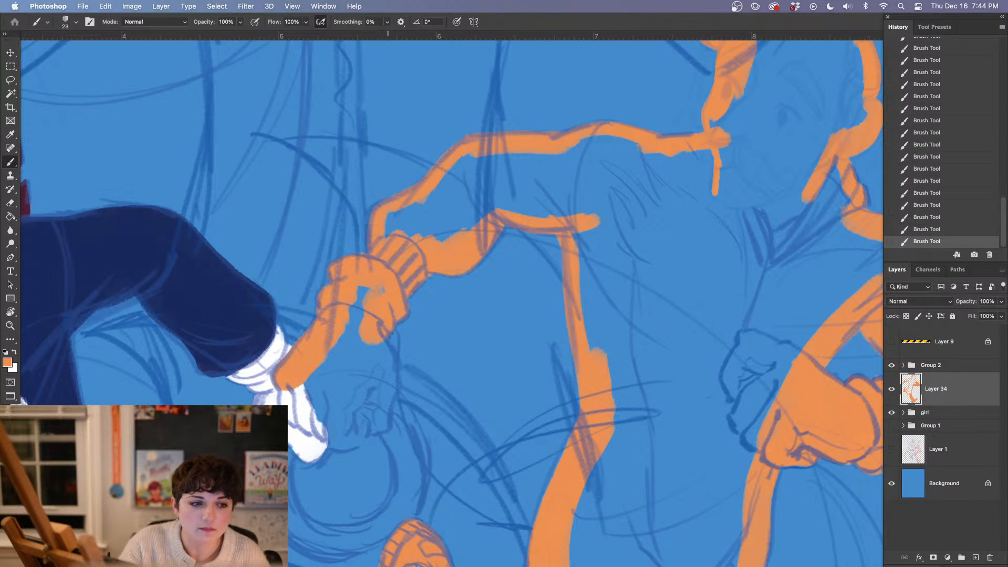
left_click_drag(438, 376, 417, 293)
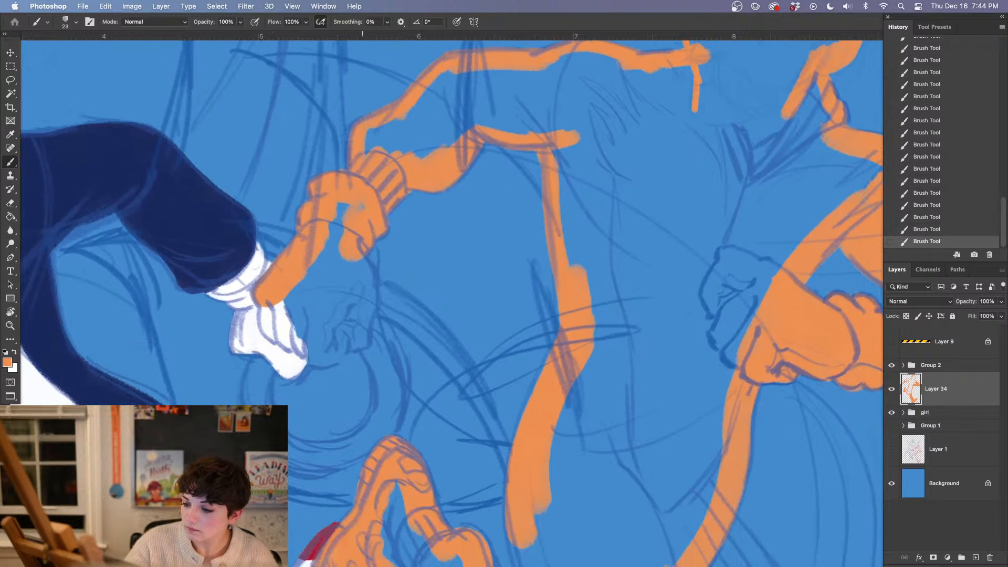
mouse_move(360, 258)
left_mouse_down()
mouse_move(375, 310)
mouse_move(363, 347)
left_mouse_up()
mouse_move(366, 285)
left_mouse_down()
mouse_move(355, 343)
mouse_move(309, 356)
mouse_move(333, 363)
left_mouse_up()
mouse_move(265, 309)
left_mouse_down()
mouse_move(265, 335)
mouse_move(300, 350)
left_mouse_up()
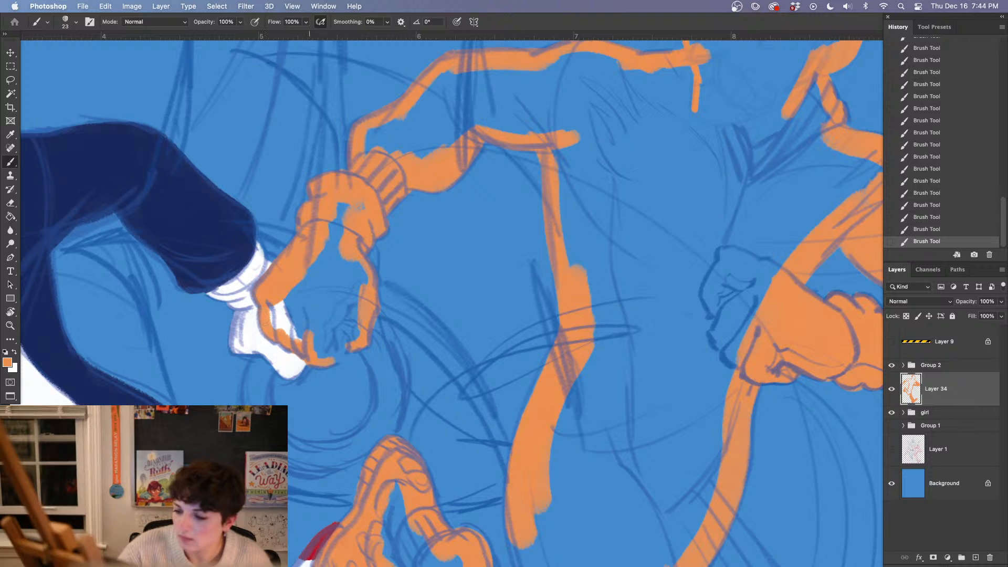
mouse_move(329, 364)
left_mouse_down()
mouse_move(343, 354)
mouse_move(339, 344)
left_mouse_up()
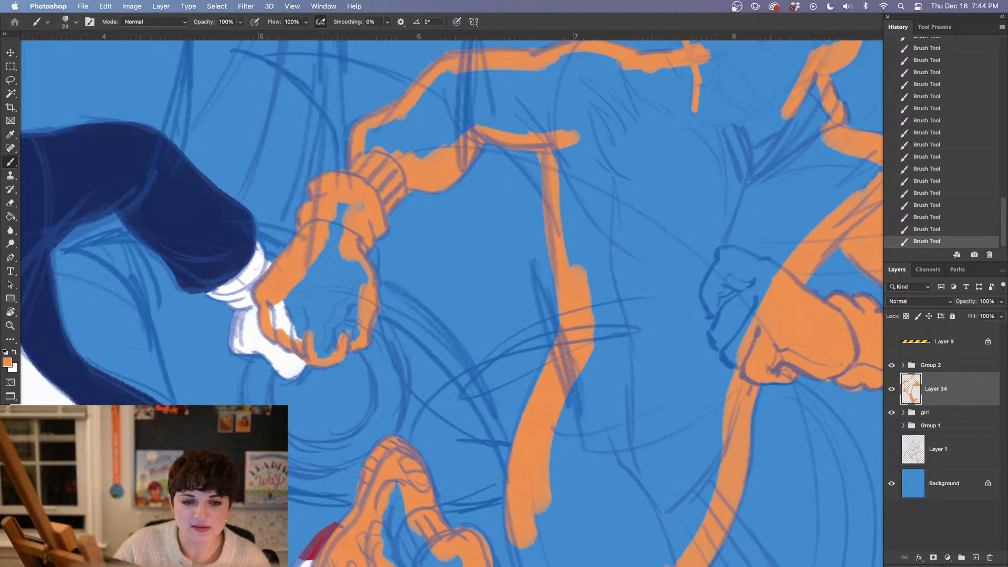
left_click_drag(363, 279, 351, 273)
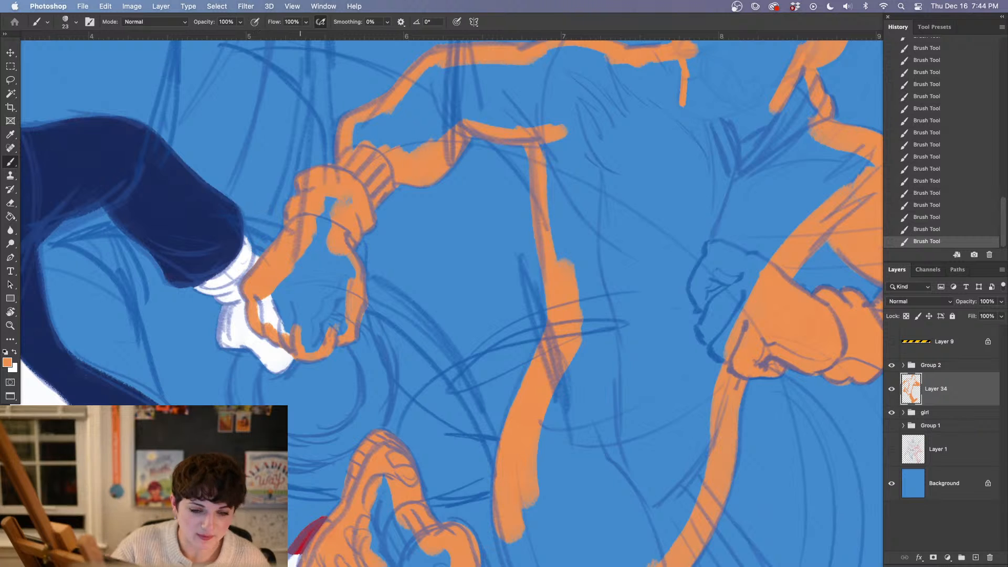
Enlarge the brush to 54 px and fill the outstretched hand and its glove cuff solid orange
right_click(316, 252)
left_click_drag(378, 172, 387, 171)
mouse_move(266, 301)
left_mouse_down()
mouse_move(304, 341)
mouse_move(323, 302)
mouse_move(350, 317)
mouse_move(341, 327)
mouse_move(350, 304)
mouse_move(331, 332)
mouse_move(340, 266)
mouse_move(324, 221)
mouse_move(344, 197)
left_mouse_up()
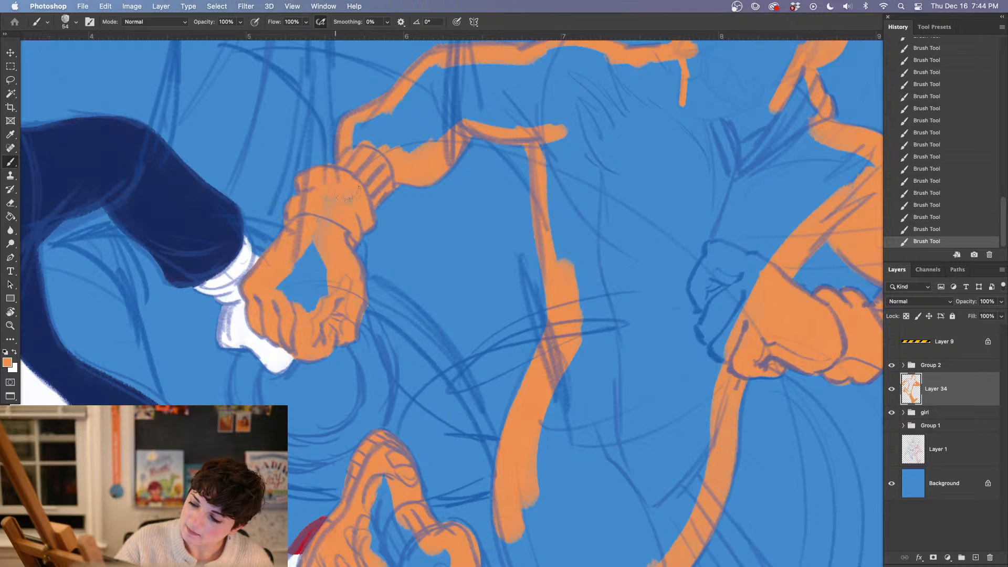
mouse_move(320, 241)
left_mouse_down()
mouse_move(279, 289)
mouse_move(339, 270)
mouse_move(315, 314)
left_mouse_up()
mouse_move(526, 408)
left_mouse_down()
mouse_move(423, 387)
mouse_move(423, 432)
mouse_move(429, 412)
left_mouse_up()
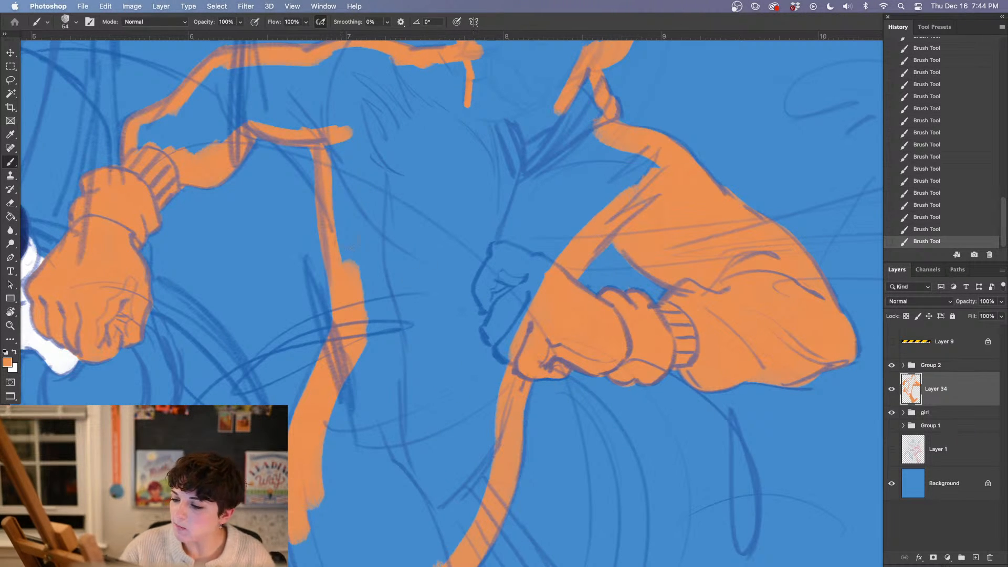
left_click_drag(504, 263, 461, 462)
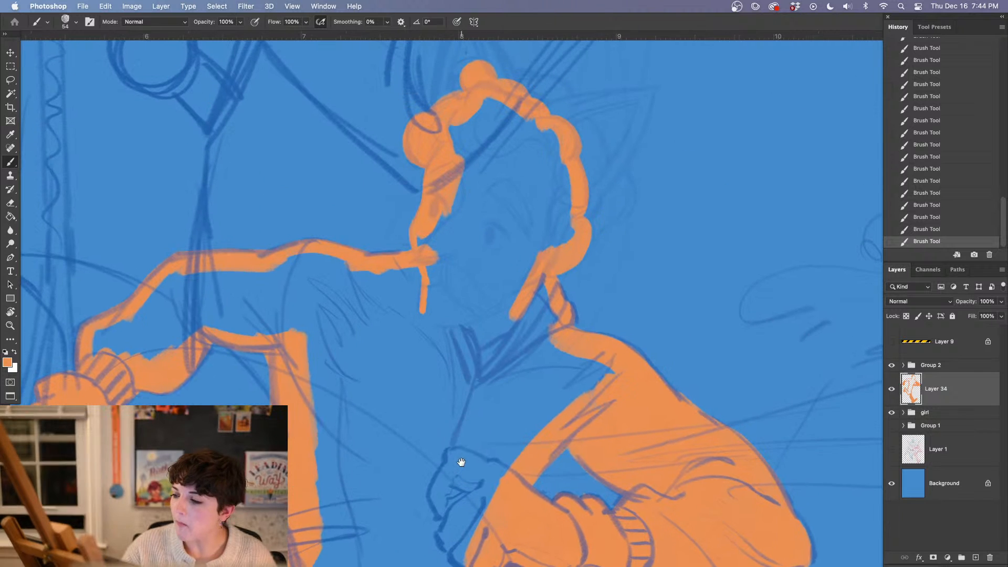
key("g")
left_click(468, 397)
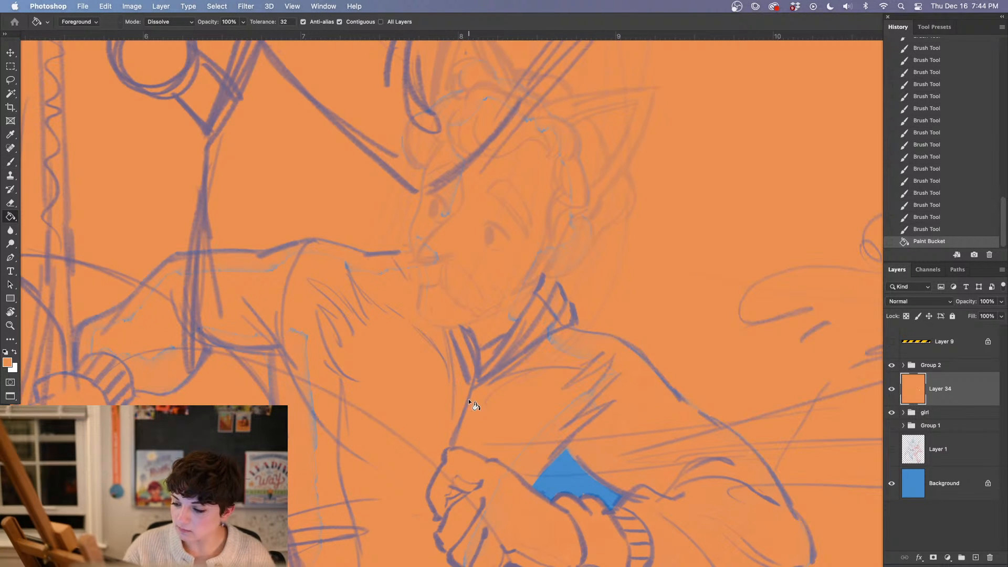
left_click(955, 225)
Close the outline gap along the standing leg's thigh in orange and flood-fill the whole figure with orange
left_click_drag(669, 449, 639, 355)
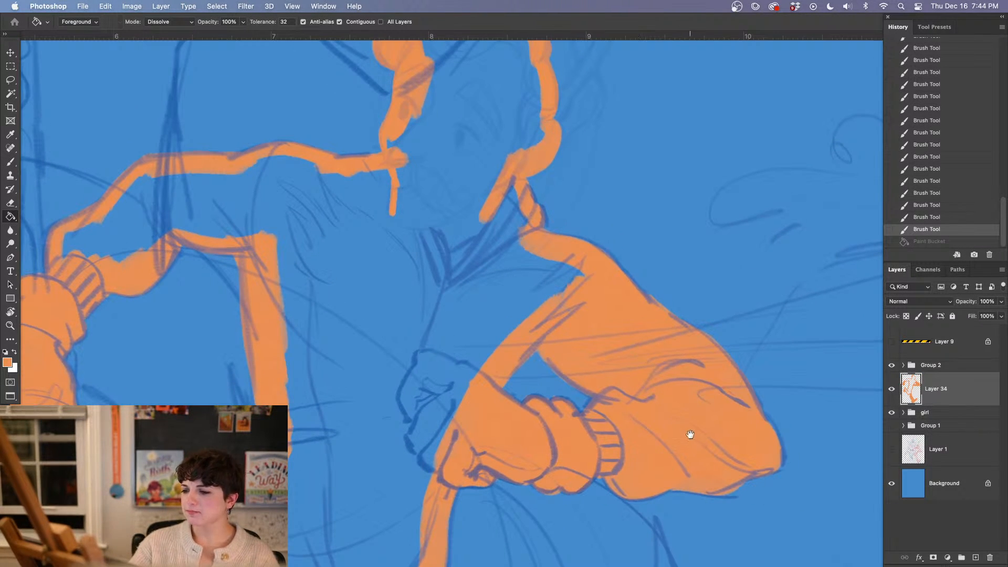
left_click_drag(651, 453, 698, 477)
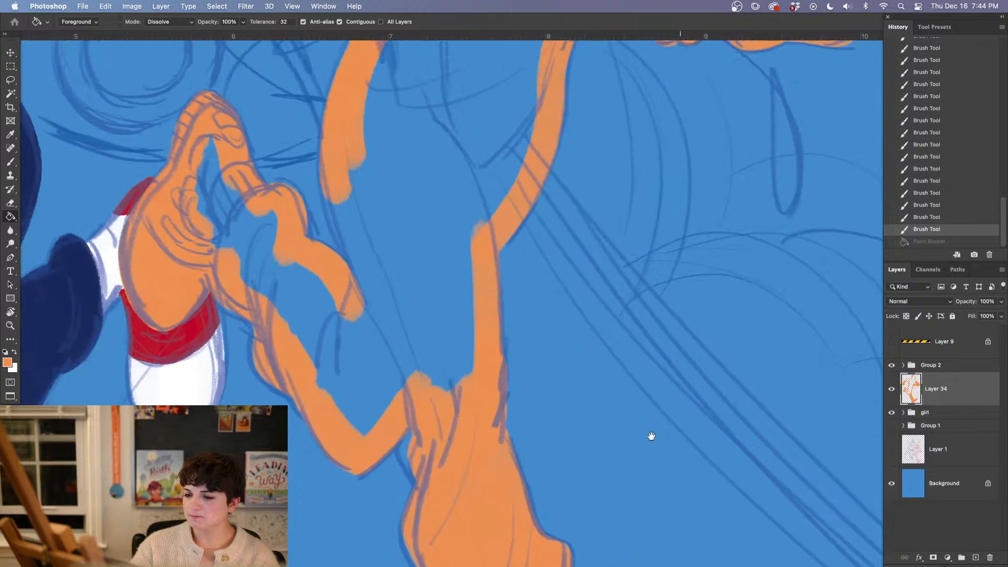
key("b")
left_click_drag(357, 243, 400, 330)
key("g")
left_click(465, 317)
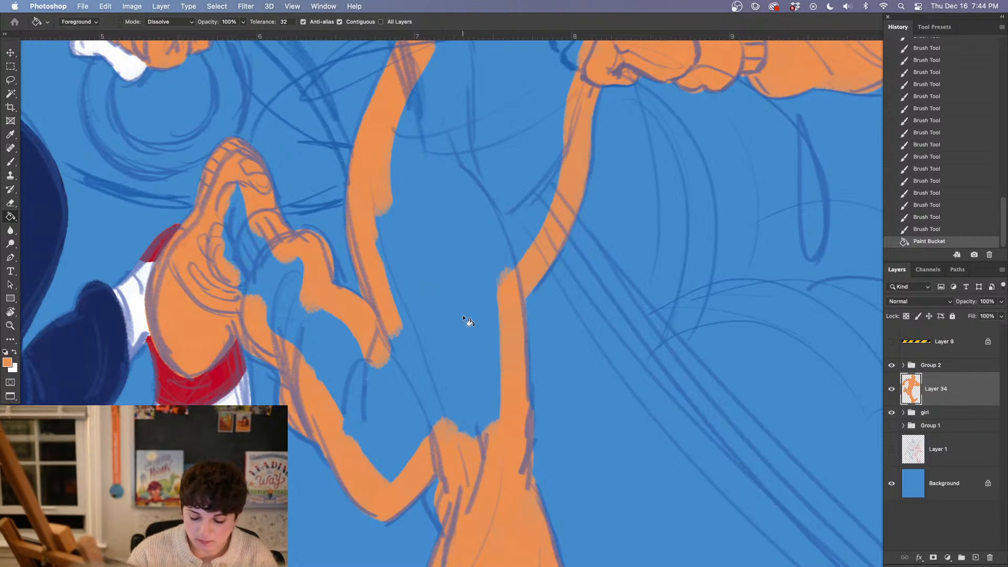
Enlarge the brush to 95 px and paint over the fill seams on the raised leg's ankle and calf
scroll(483, 374, "up", 1)
key("b")
right_click(266, 333)
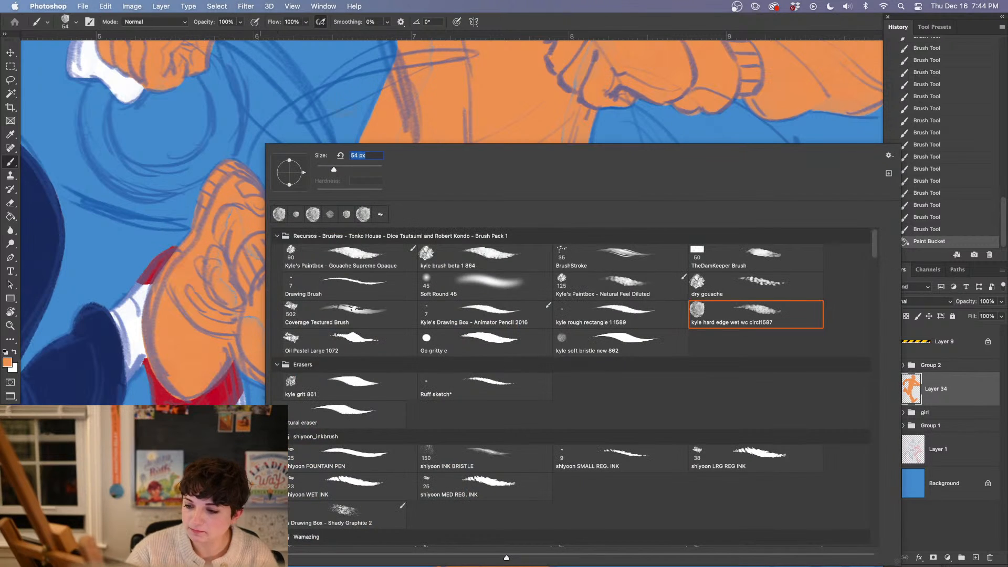
left_click(233, 241)
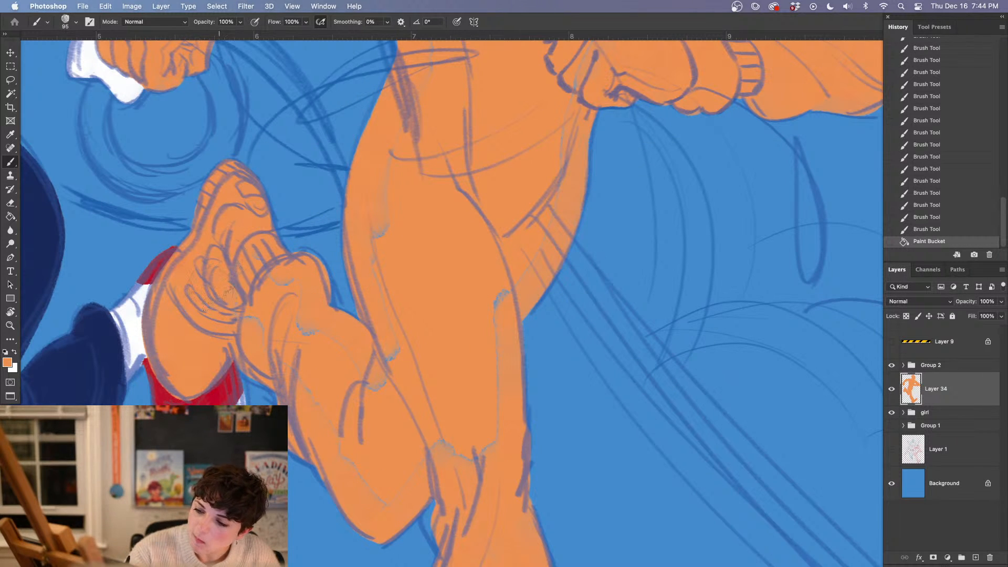
left_click_drag(245, 314, 277, 361)
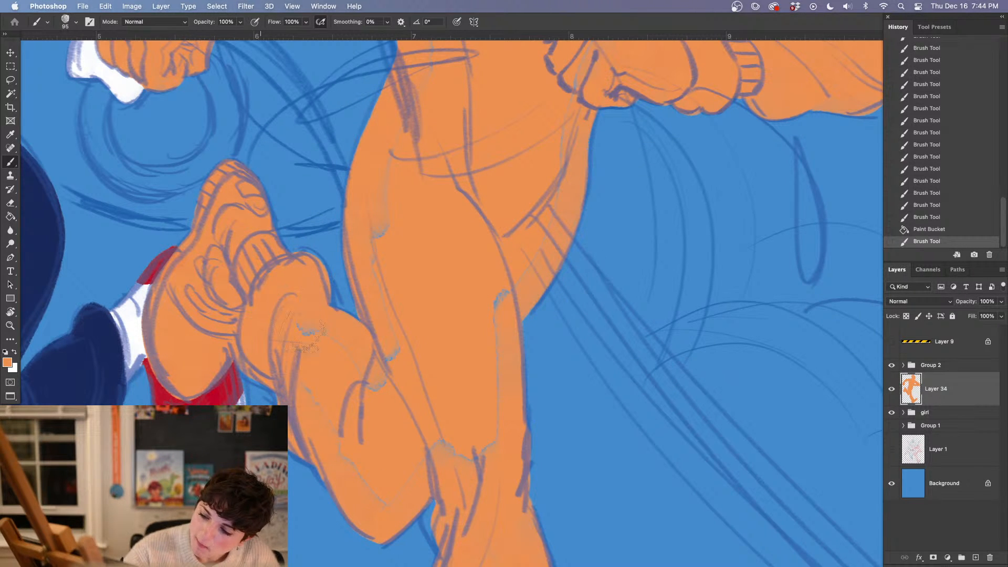
left_click_drag(369, 426, 372, 443)
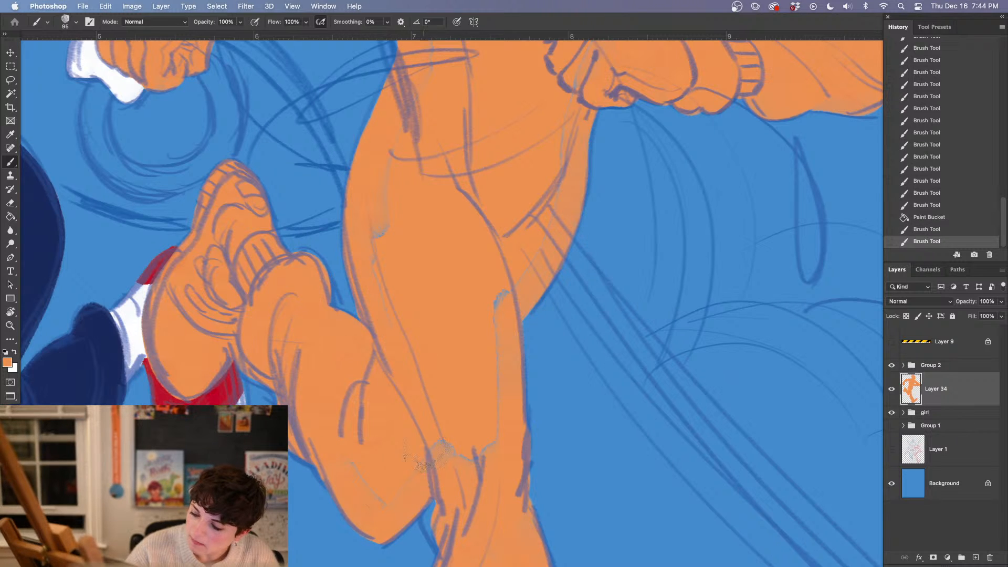
Paint over the remaining fill seams around the knees and along the standing leg's thigh in orange
left_click_drag(428, 426, 436, 437)
left_click_drag(479, 462, 450, 384)
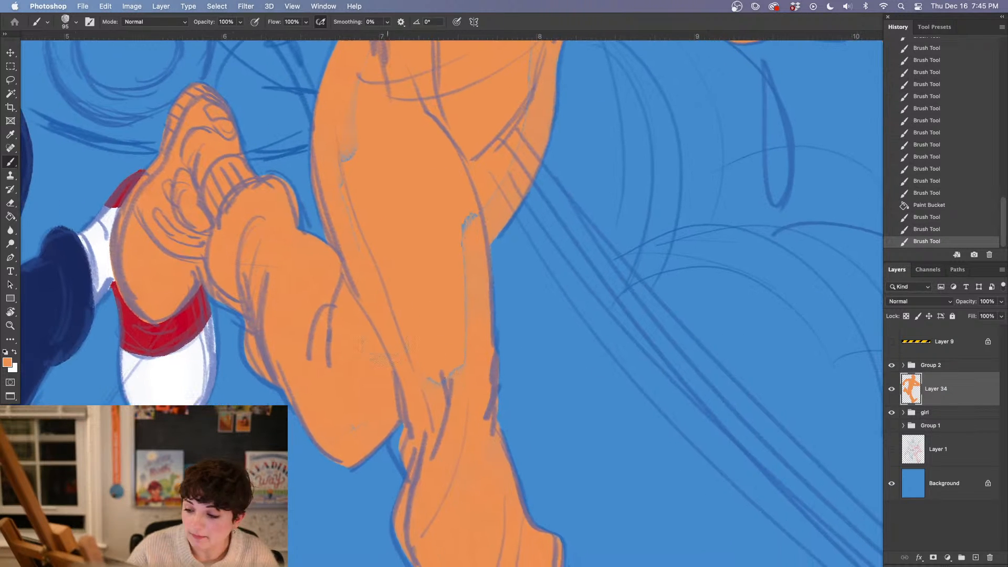
left_click_drag(362, 412, 369, 404)
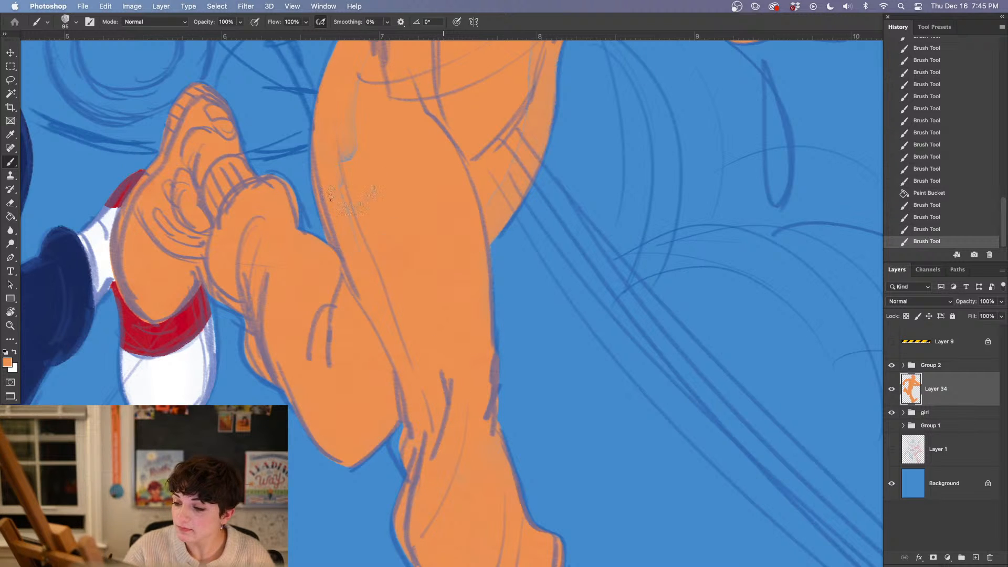
left_click_drag(439, 203, 431, 201)
Cover the fill seams across the hip, torso, shoulder and outstretched sleeve with orange
left_click_drag(427, 199, 417, 428)
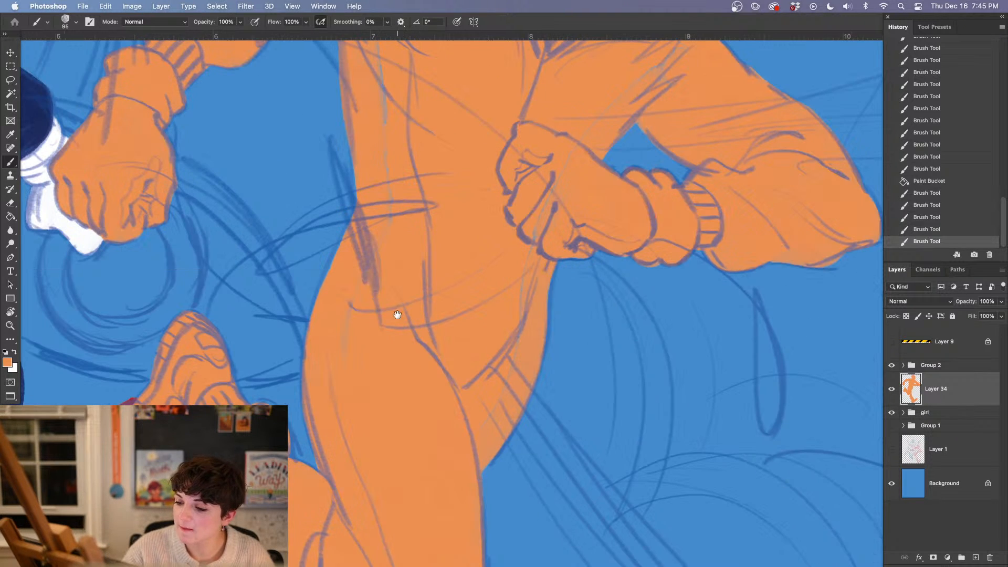
left_click_drag(405, 356, 391, 374)
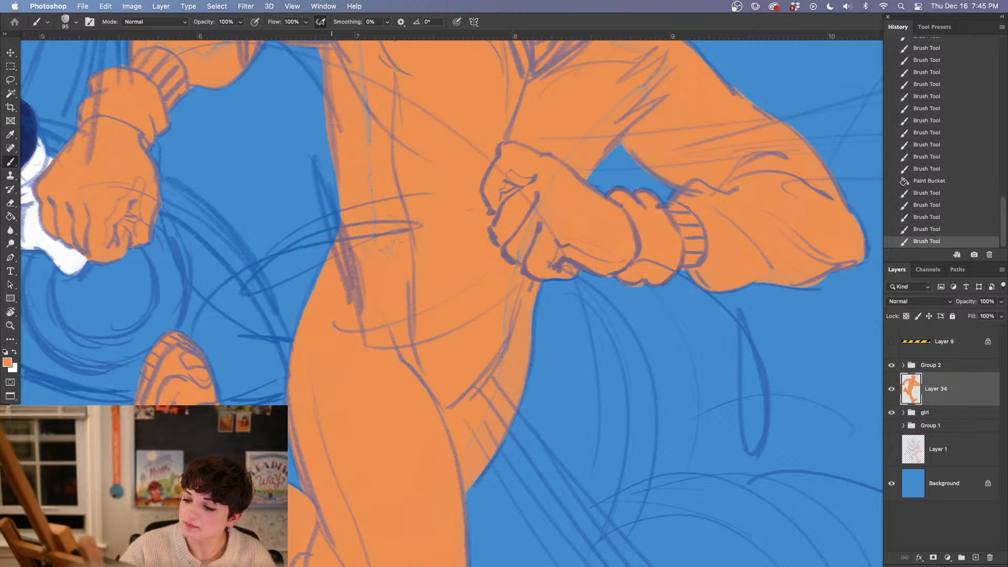
left_click_drag(426, 395, 420, 386)
left_click_drag(406, 58, 399, 297)
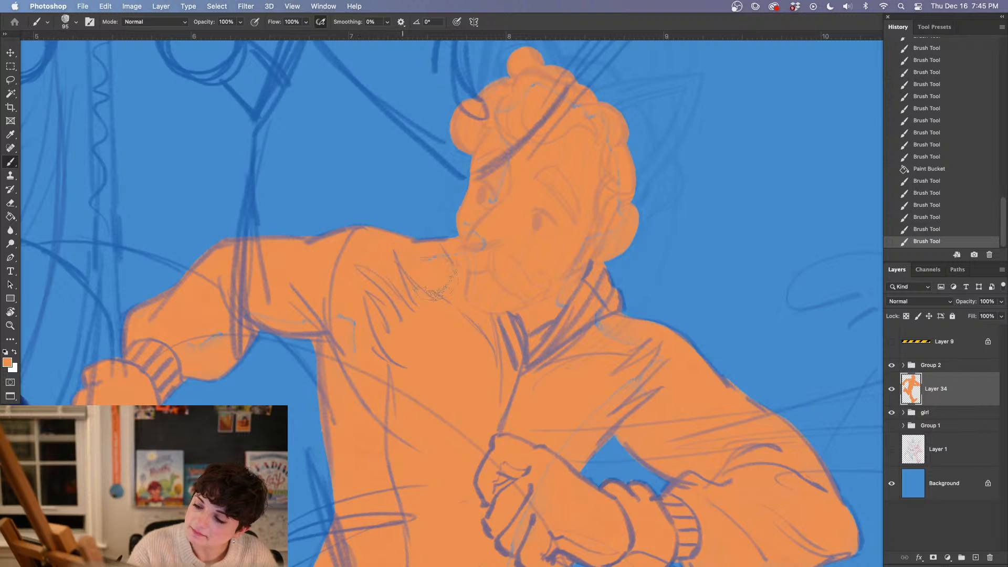
left_click_drag(483, 262, 482, 253)
mouse_move(338, 300)
left_mouse_down()
mouse_move(378, 318)
mouse_move(360, 328)
mouse_move(338, 307)
mouse_move(273, 304)
mouse_move(194, 344)
mouse_move(225, 328)
left_mouse_up()
Paint over the fill seams on the figure's face and front hair in orange
left_click_drag(546, 373, 296, 395)
left_click_drag(231, 260, 218, 247)
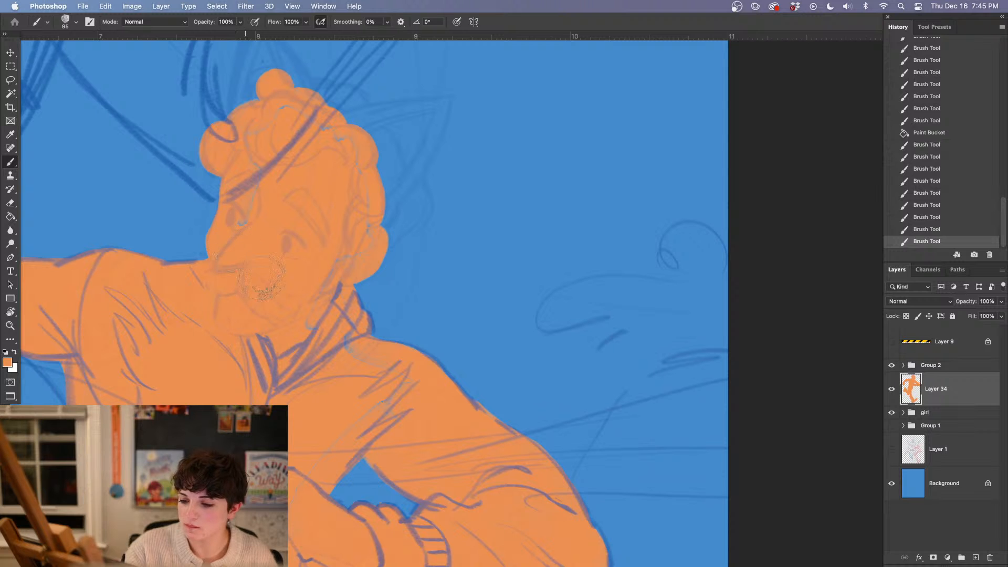
left_click_drag(263, 274, 265, 251)
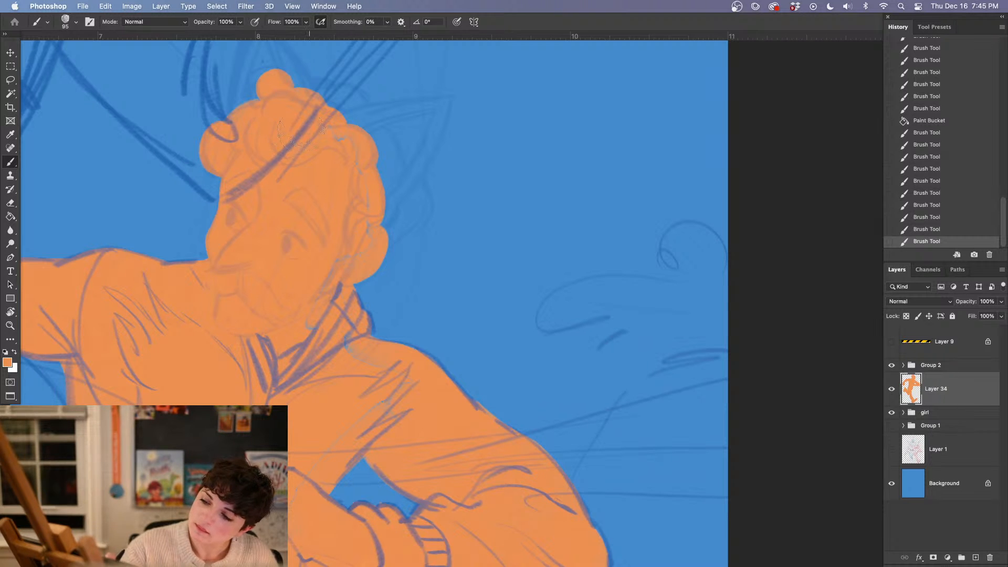
mouse_move(302, 126)
left_mouse_down()
mouse_move(352, 154)
mouse_move(325, 143)
mouse_move(341, 161)
mouse_move(350, 139)
mouse_move(321, 165)
left_mouse_up()
Reduce the brush to 59 px and cover the last seams in the back hair, near the ear and around the collar
right_click(317, 192)
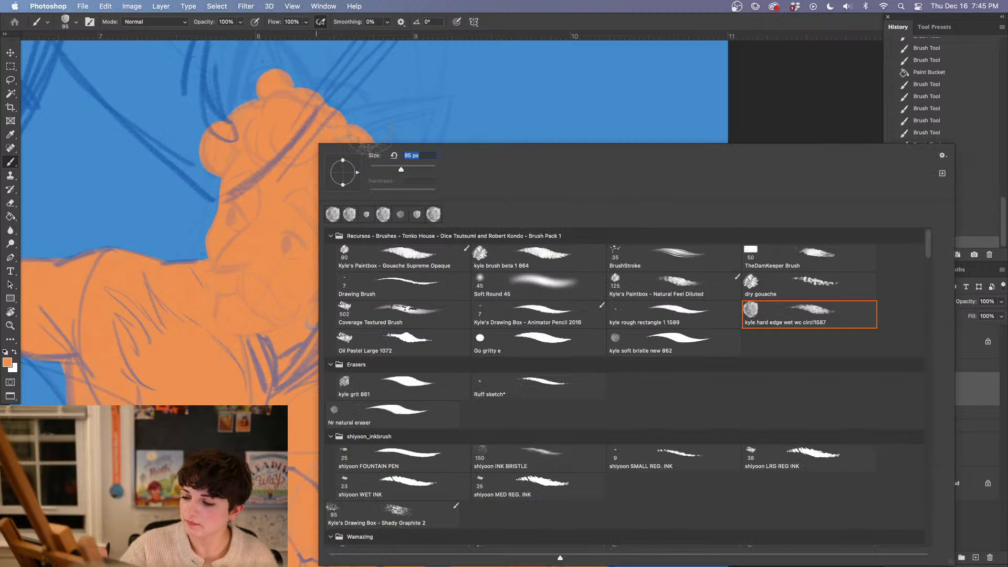
left_click(388, 171)
left_click_drag(331, 129, 361, 194)
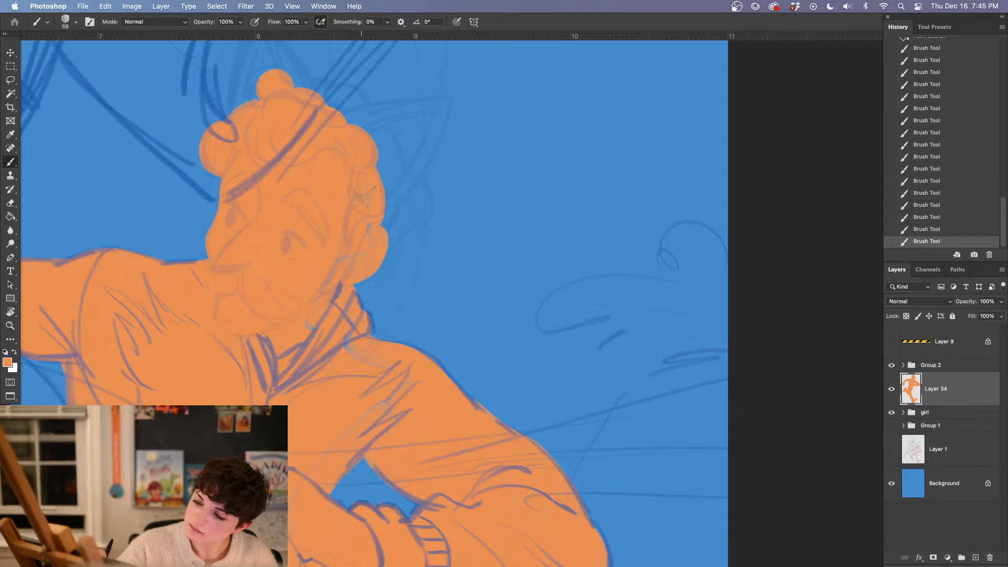
mouse_move(314, 321)
left_mouse_down()
mouse_move(328, 299)
mouse_move(356, 329)
left_mouse_up()
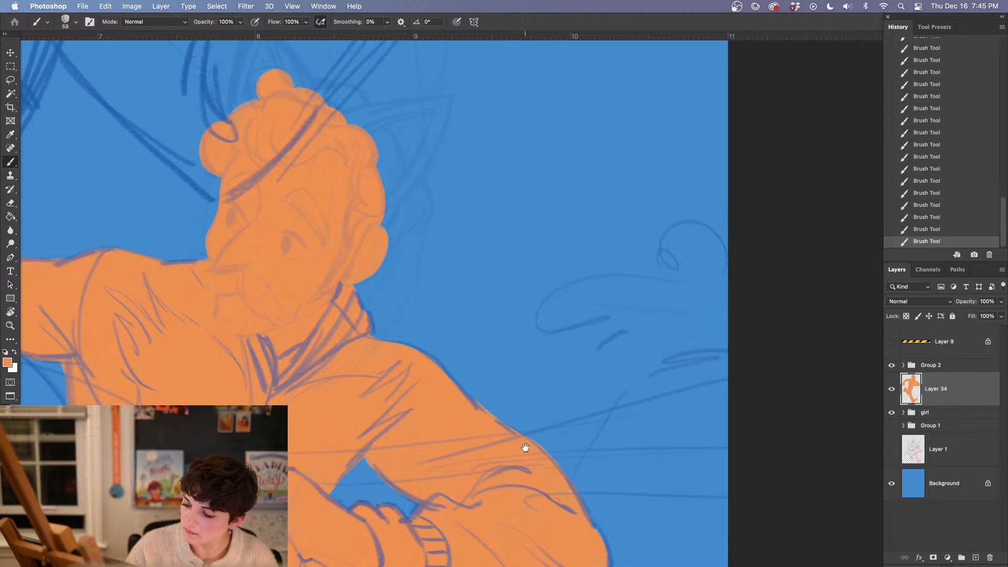
left_click_drag(525, 447, 468, 266)
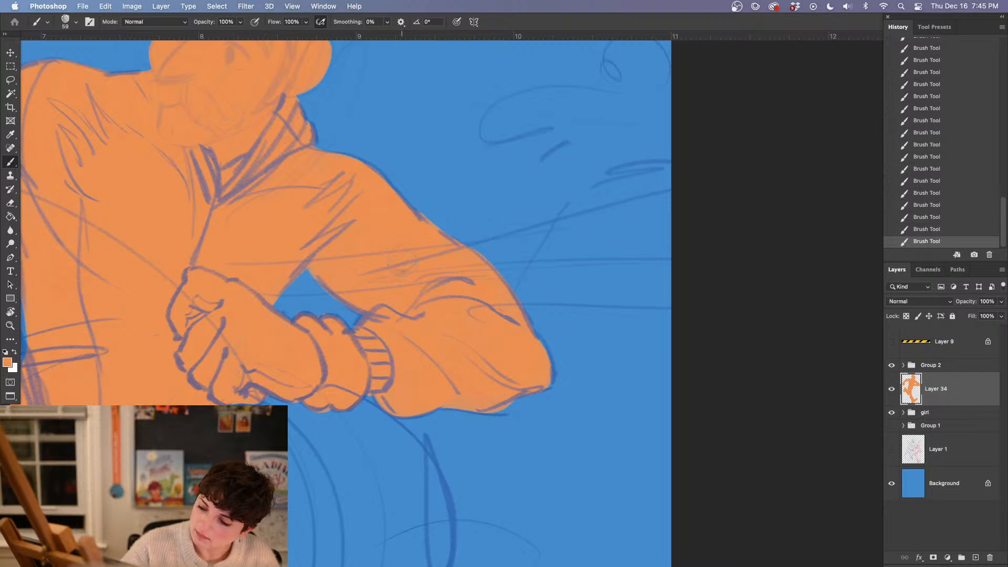
scroll(362, 420, "down", 5)
scroll(362, 420, "left", 3)
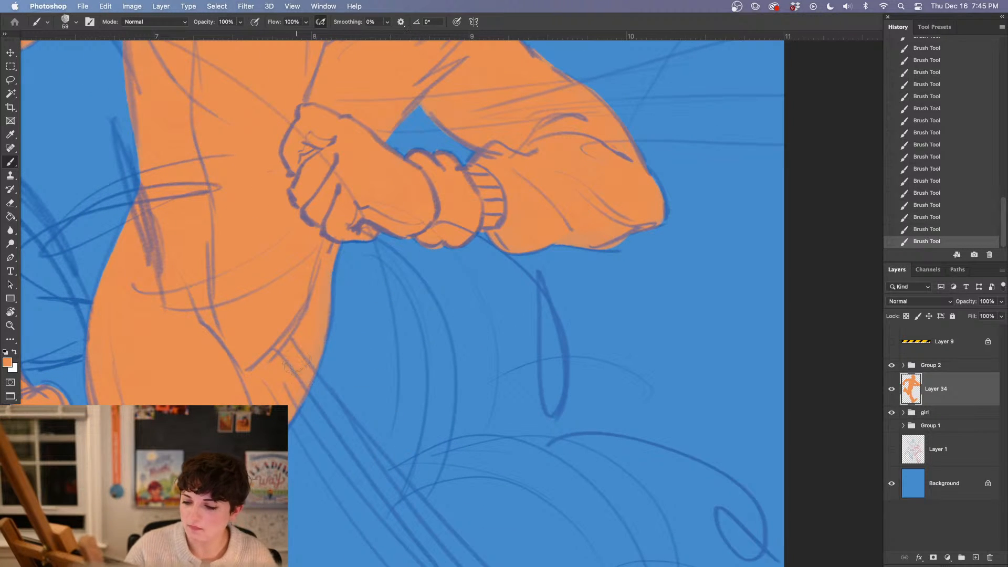
left_click_drag(360, 336, 369, 457)
left_click_drag(333, 328, 338, 443)
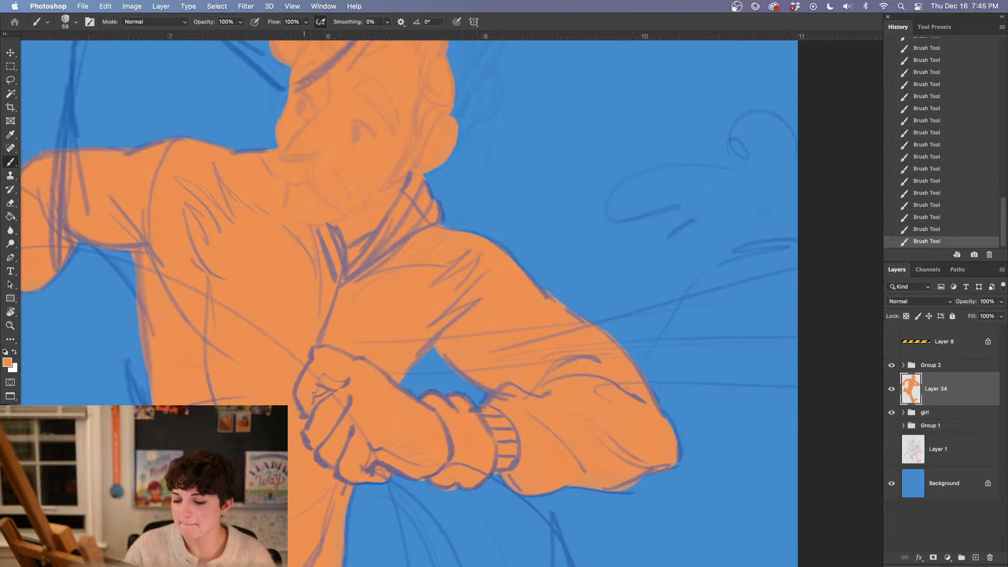
Add a new layer above the girl group, directly beneath the orange figure's layer
key("super+minus")
key("super+minus")
key("super+minus")
left_click_drag(495, 459, 427, 481)
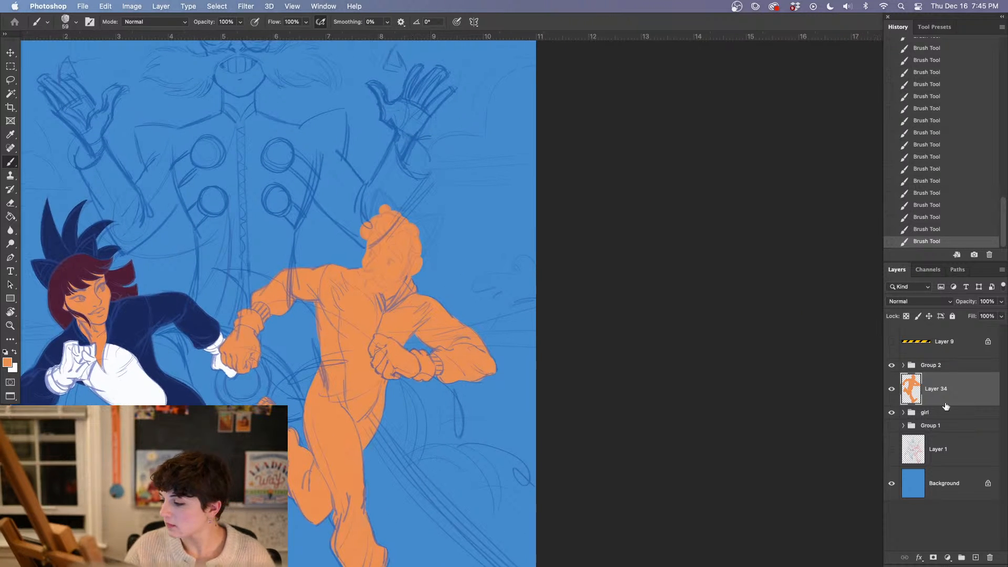
left_click(946, 410)
left_click(977, 556)
Set the foreground colour to a darker, browner orange, #bc8352, for painting the hair behind the head
key("super+plus")
key("super+plus")
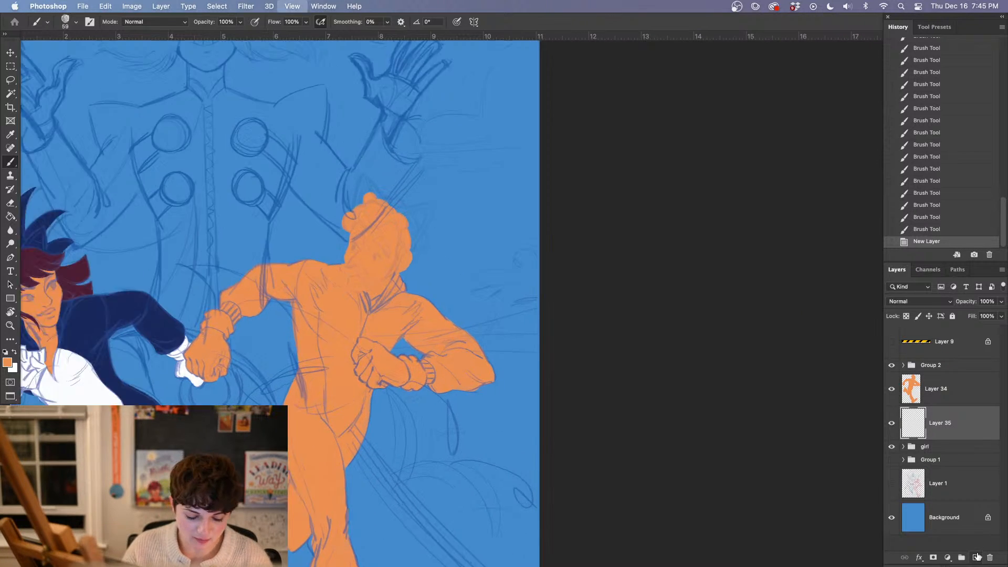
left_click_drag(272, 297, 476, 557)
left_click(7, 362)
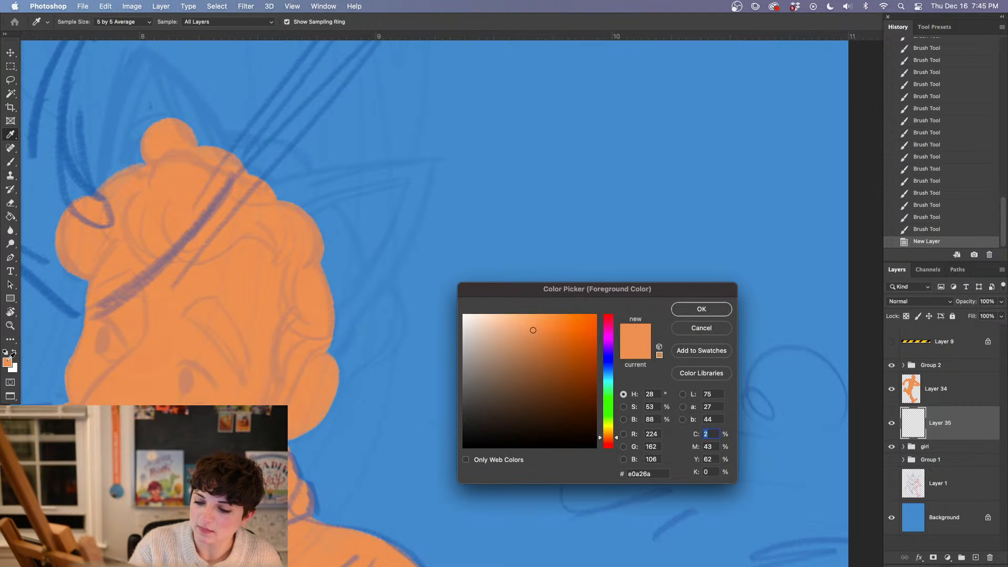
left_click(538, 348)
left_click(698, 309)
key("b")
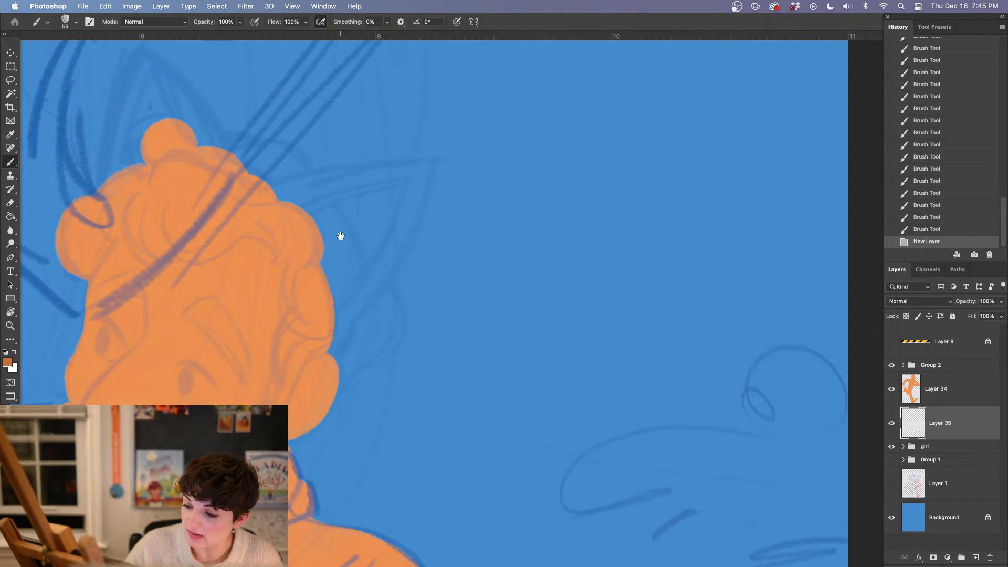
Paint the back hair as rounded curls behind the head in darker orange, filling the gaps next to the face
mouse_move(231, 167)
left_mouse_down()
mouse_move(252, 160)
mouse_move(242, 181)
mouse_move(268, 147)
mouse_move(215, 160)
mouse_move(263, 186)
mouse_move(307, 168)
mouse_move(255, 179)
mouse_move(296, 205)
left_mouse_up()
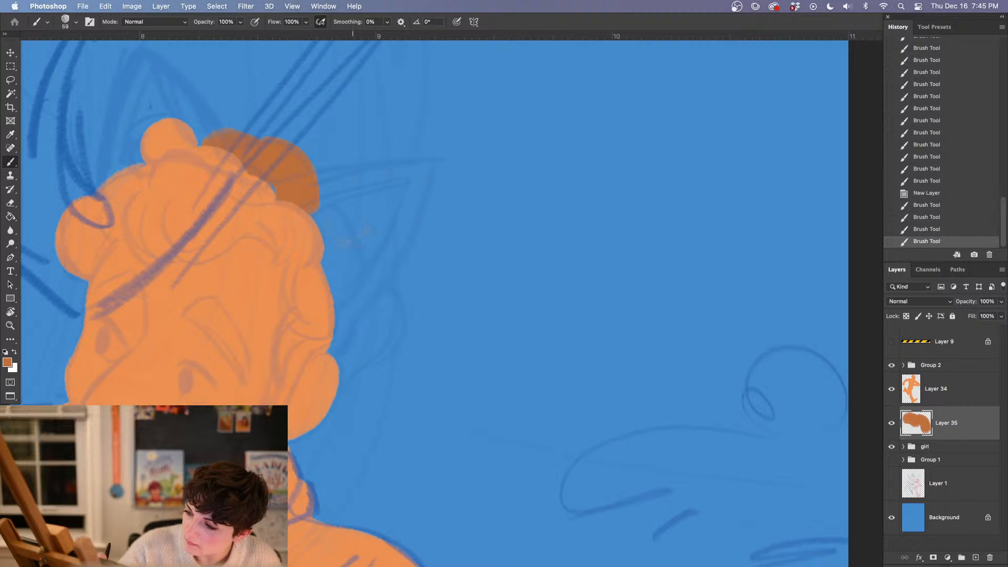
left_click_drag(323, 291, 346, 298)
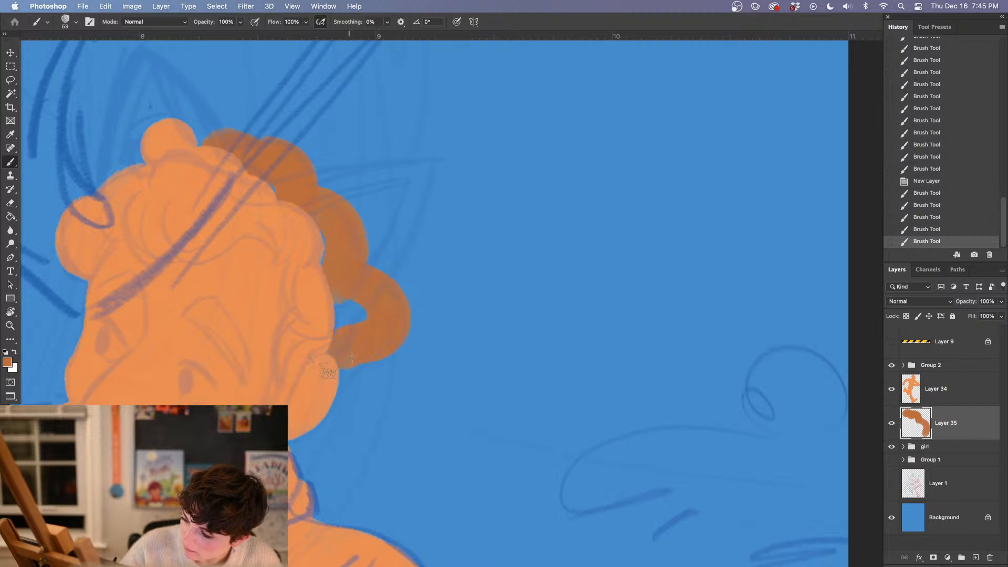
left_click_drag(328, 369, 357, 357)
left_click_drag(336, 321, 360, 314)
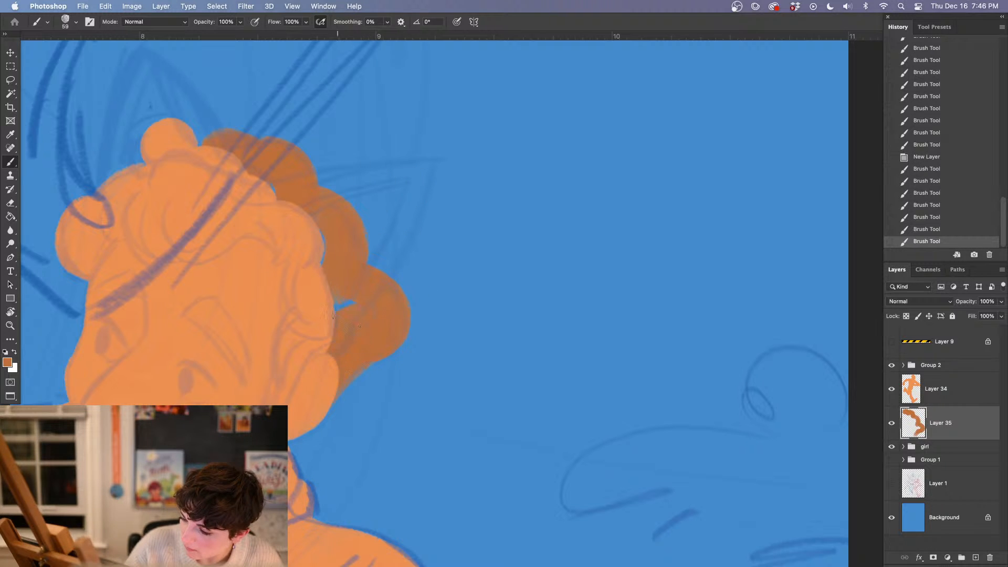
left_click_drag(310, 226, 281, 193)
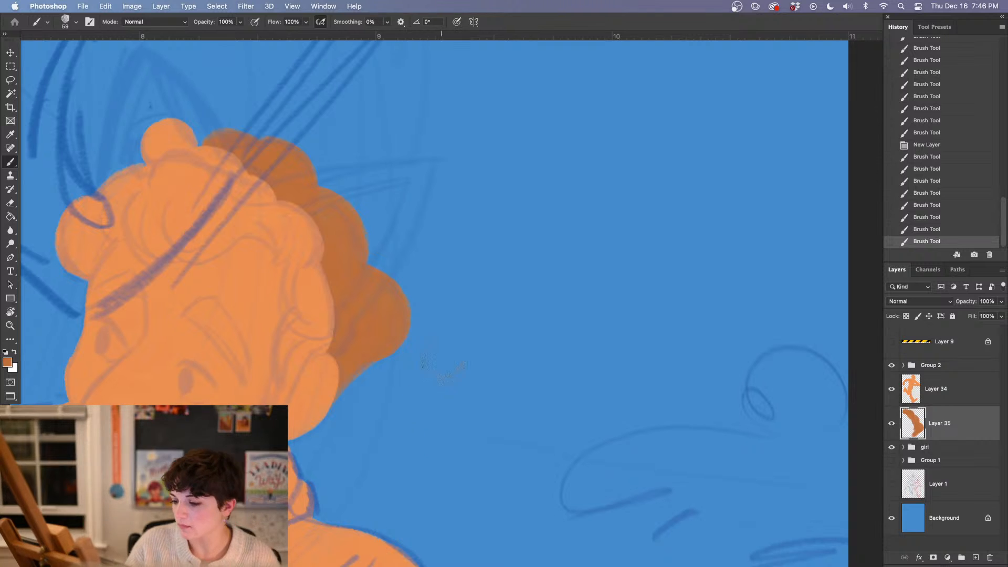
Erase a thin gap to form a loose strand in the lowest back curl and refine it with a 17 px brush
key("e")
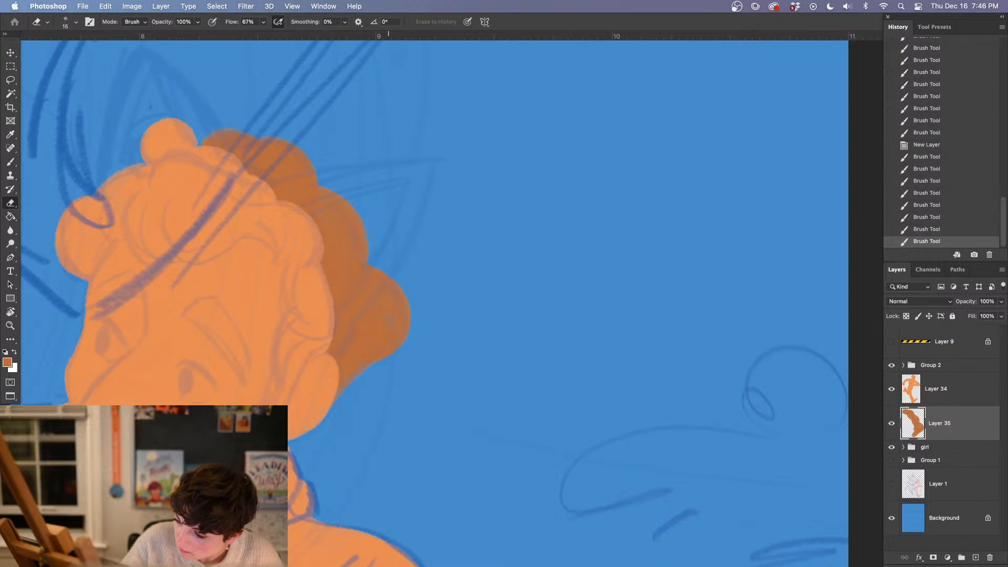
left_click_drag(361, 362, 413, 377)
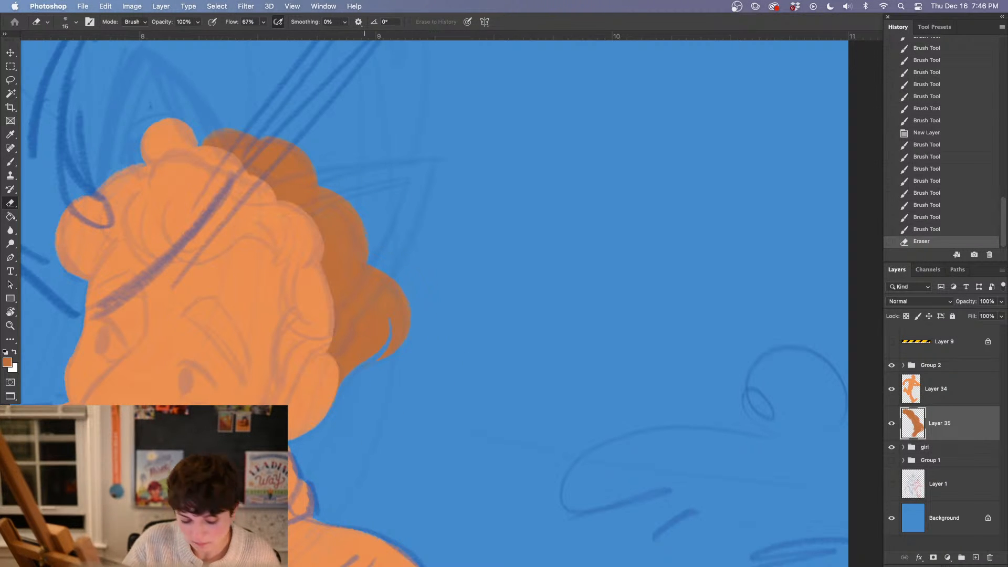
key("b")
right_click(403, 322)
left_click(471, 412)
left_click_drag(441, 170, 430, 173)
mouse_move(408, 326)
left_mouse_down()
mouse_move(378, 360)
mouse_move(388, 317)
mouse_move(391, 330)
left_mouse_up()
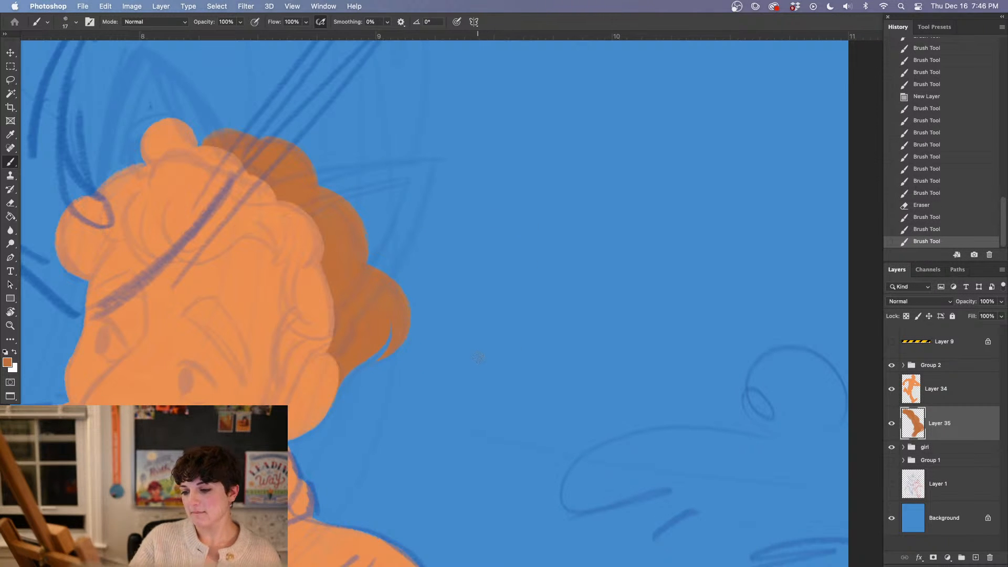
left_click_drag(455, 387, 562, 362)
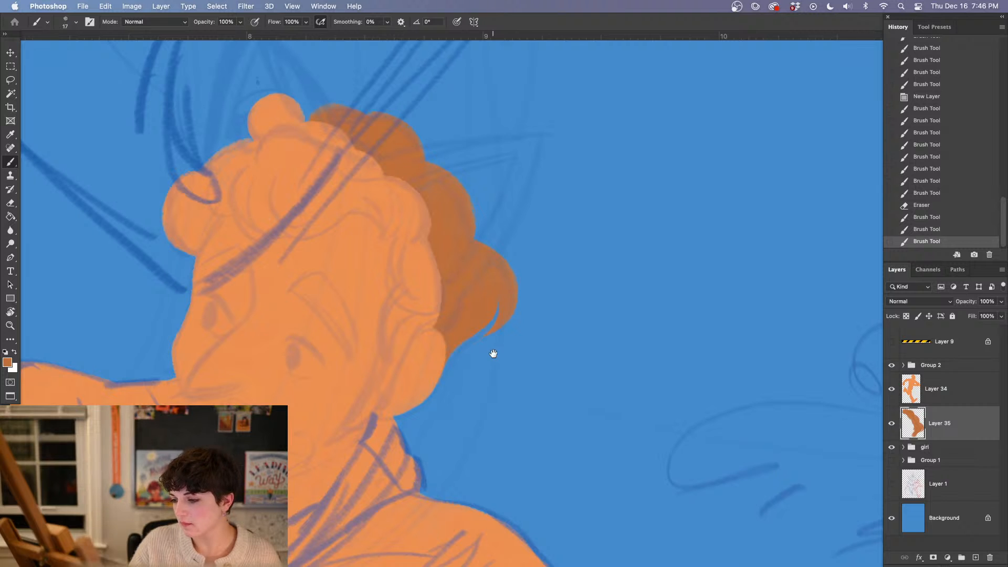
scroll(479, 378, "up", 3)
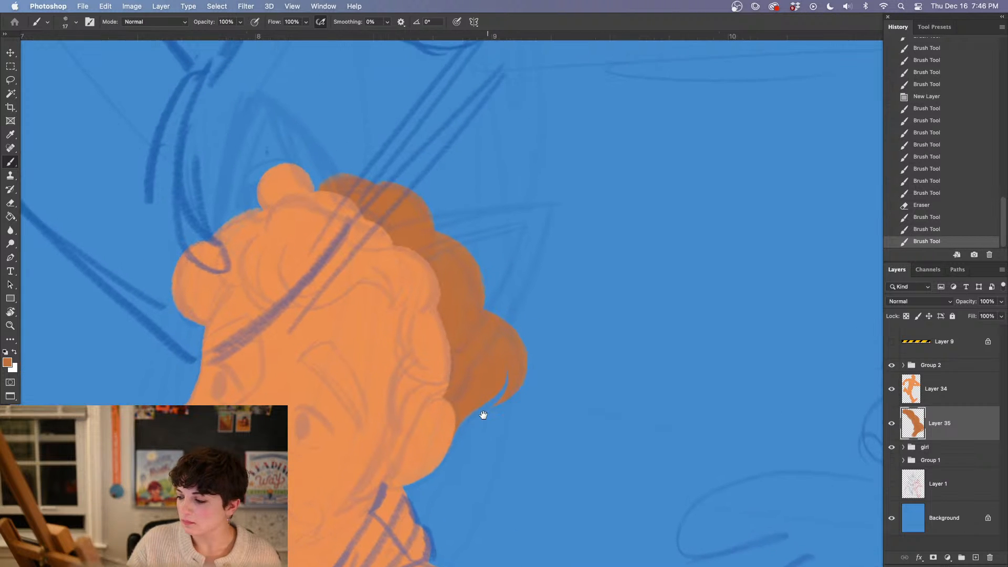
Select the figure's layer, sample its light orange and try a thin strand along the top front curl
left_click(980, 403)
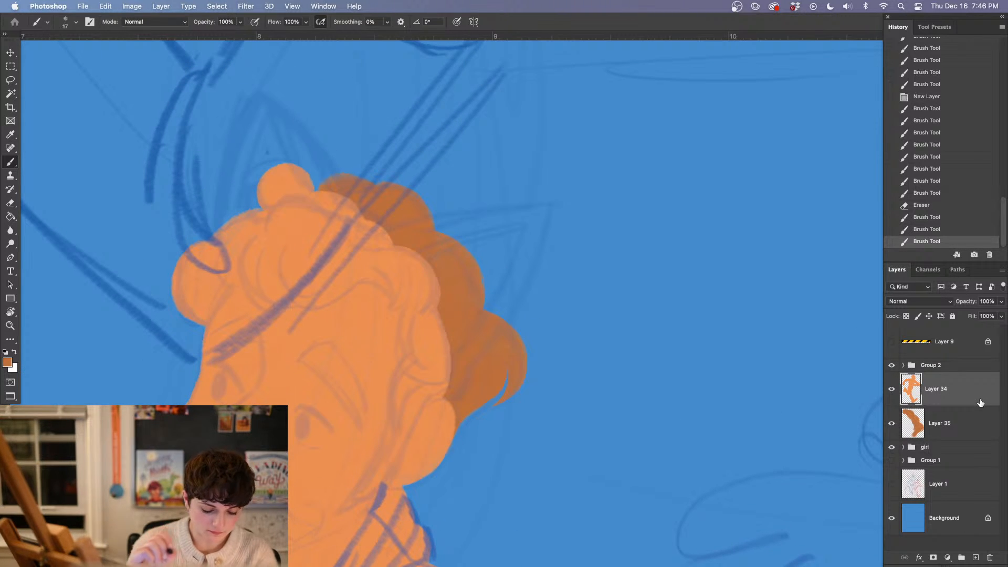
left_click(295, 348, "alt")
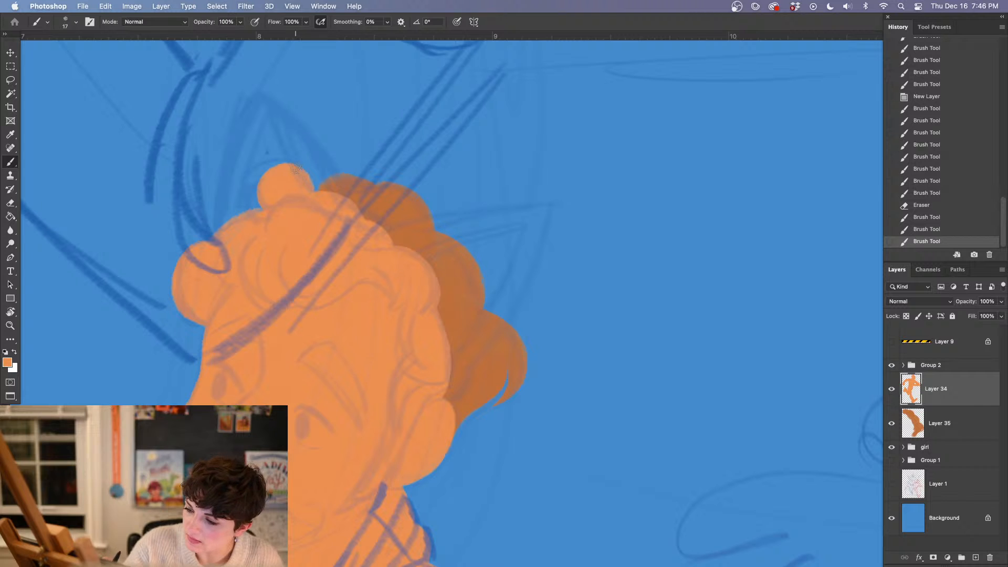
left_click_drag(245, 204, 288, 162)
left_click(928, 229)
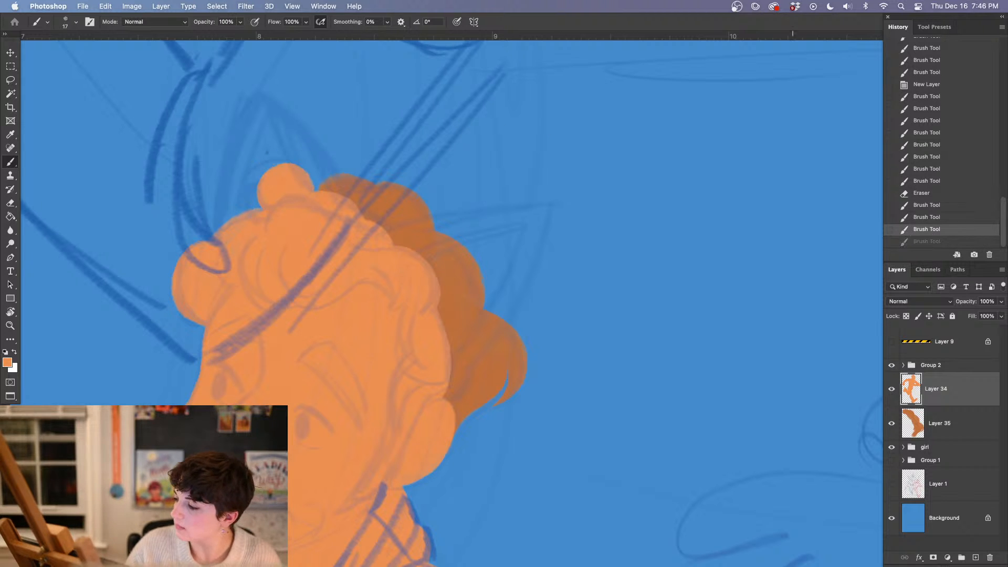
Set the brush to Oil Pastel Large 1072 at 14 px and try the top curl's strand again
right_click(352, 274)
left_click(446, 342)
type("14")
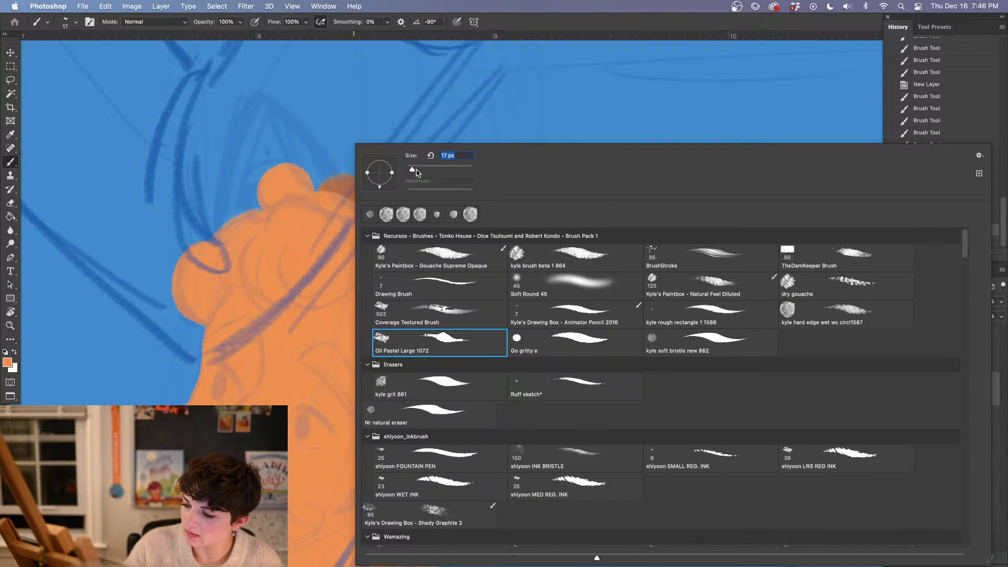
key("Return")
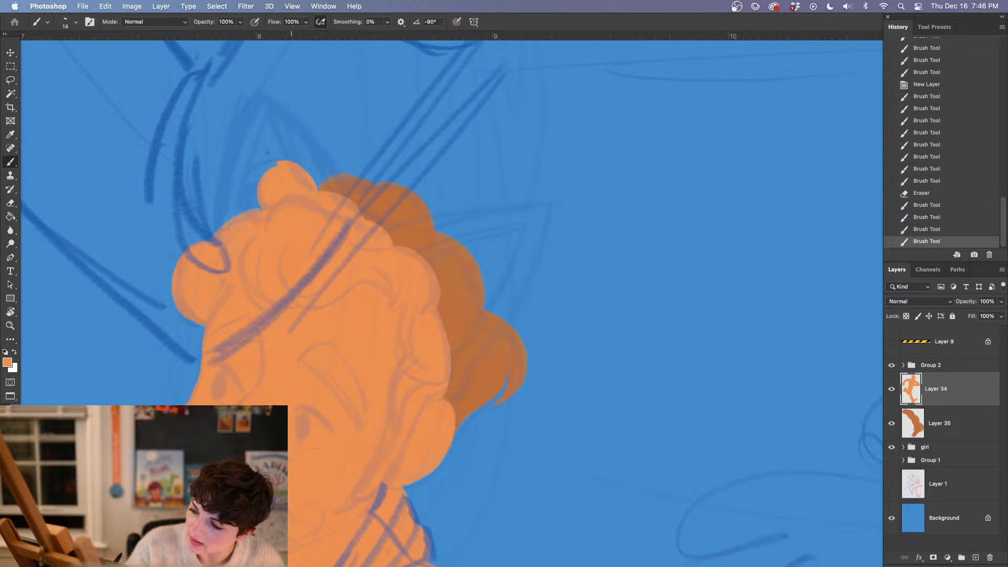
left_click_drag(253, 204, 283, 162)
left_click(944, 229)
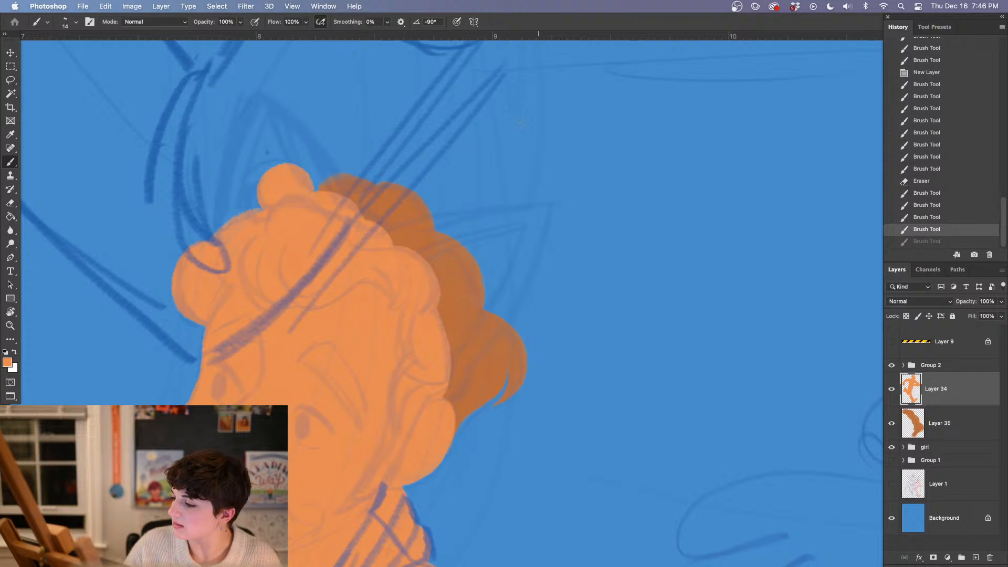
Lower the brush flow to 24% and paint thin loose strands around the top and front curls in light orange
left_click(305, 22)
left_click_drag(310, 33, 270, 35)
mouse_move(303, 173)
left_mouse_down()
mouse_move(315, 195)
mouse_move(252, 200)
mouse_move(260, 210)
mouse_move(244, 215)
left_mouse_up()
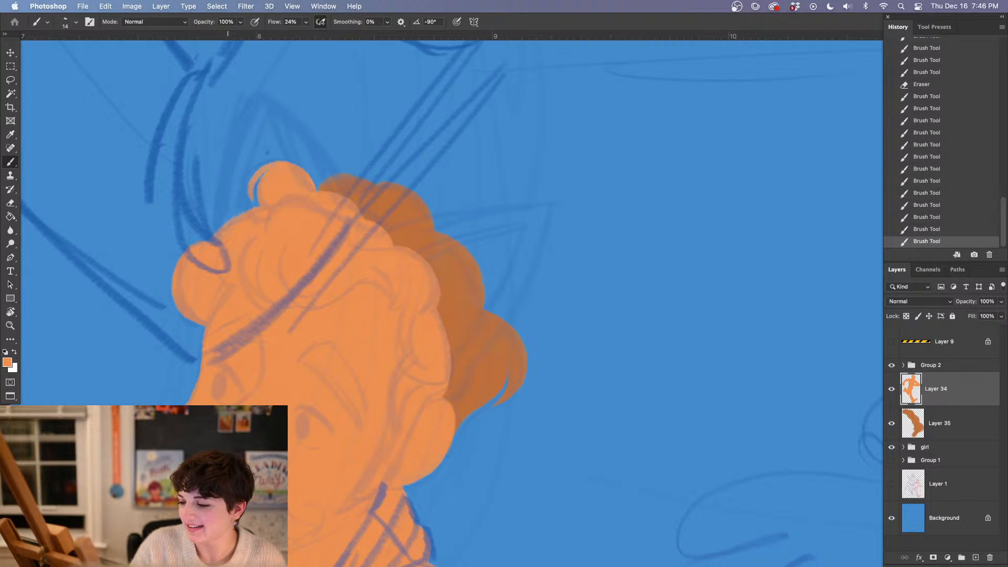
left_click_drag(205, 241, 165, 307)
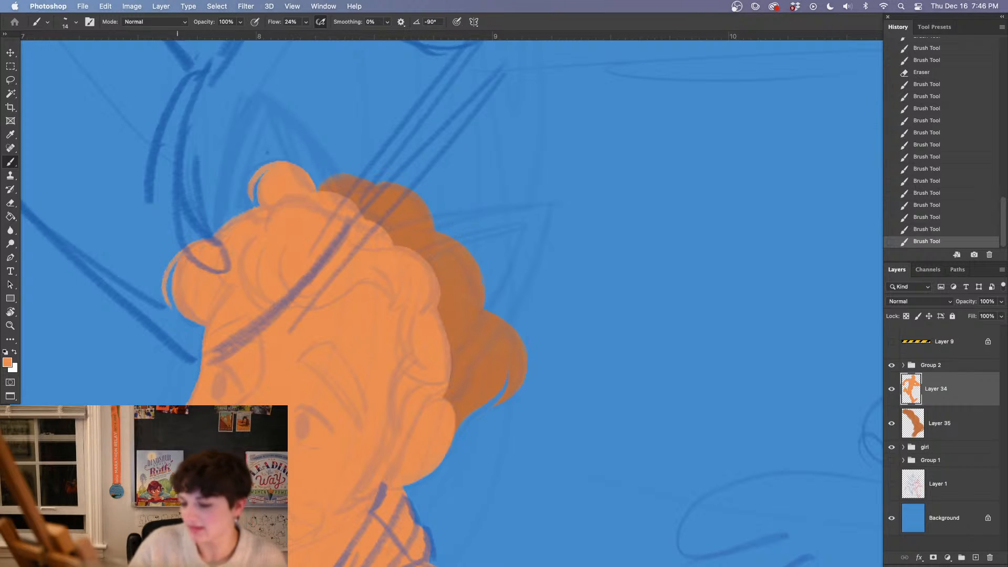
mouse_move(177, 257)
left_mouse_down()
mouse_move(168, 305)
mouse_move(172, 273)
left_mouse_up()
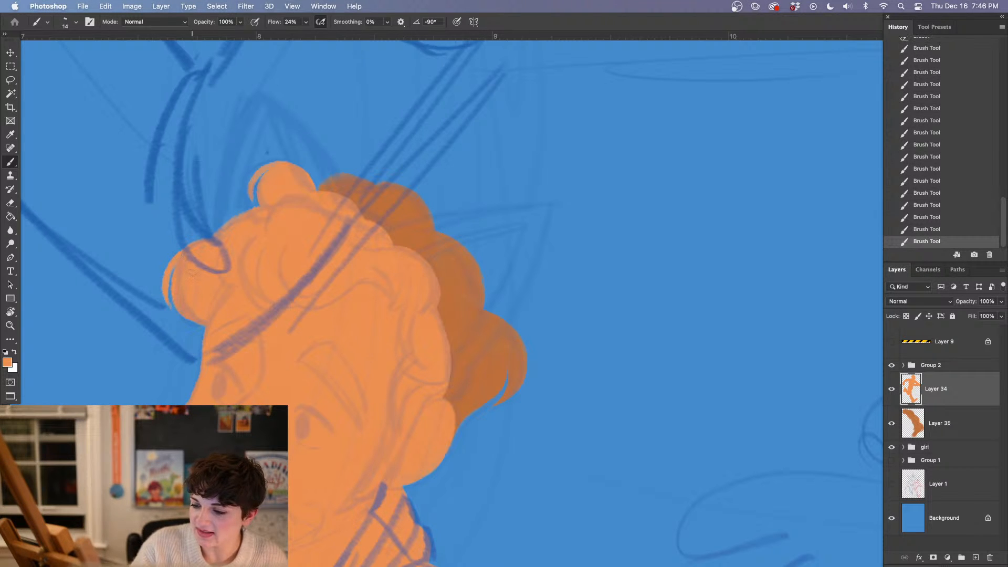
left_click_drag(179, 309, 184, 324)
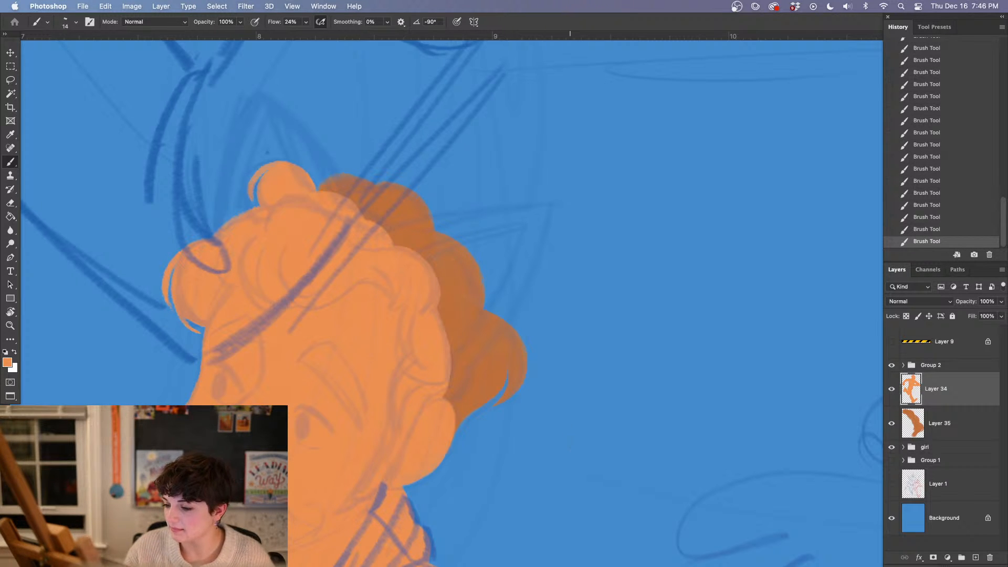
Add a new layer between the figure and the back hair and set the foreground colour to dark red-orange #9d4900
left_click(456, 301, "alt")
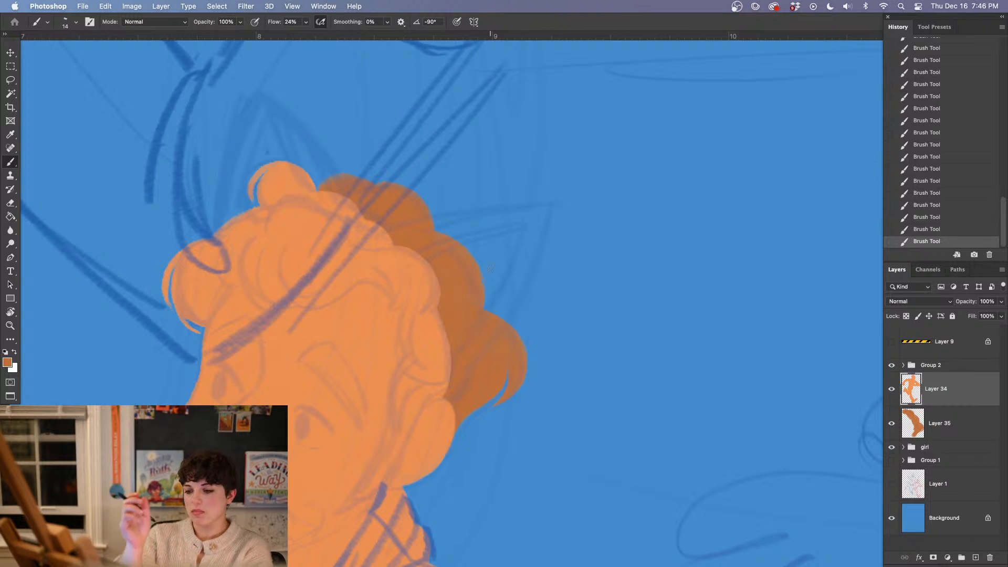
left_click(975, 558, "super")
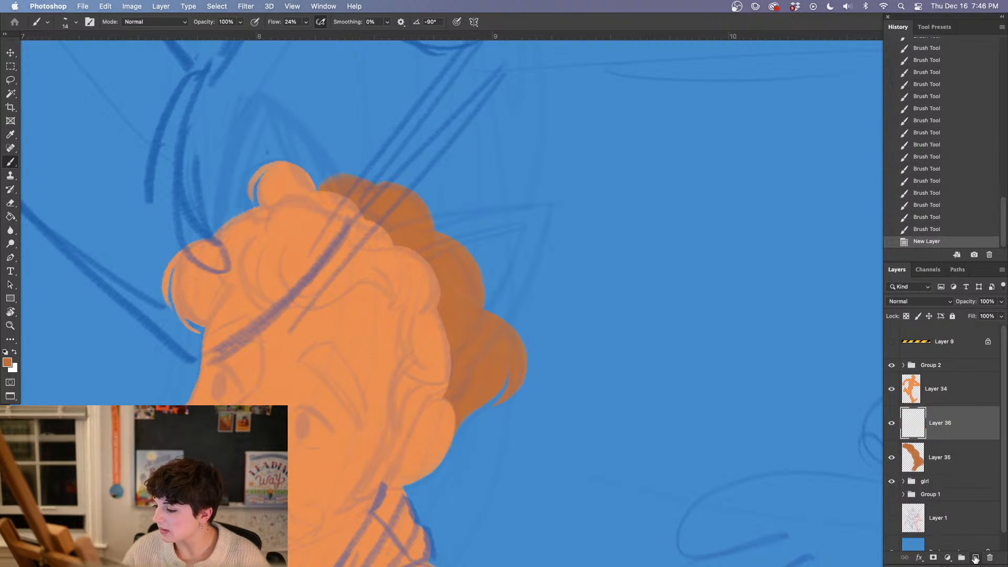
left_click(6, 362)
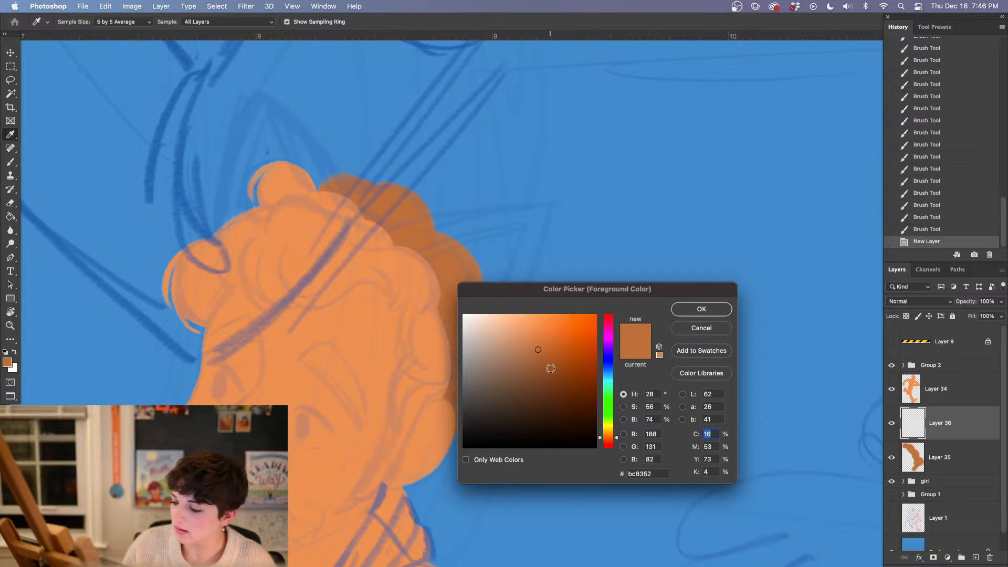
left_click(584, 356)
left_click(594, 368)
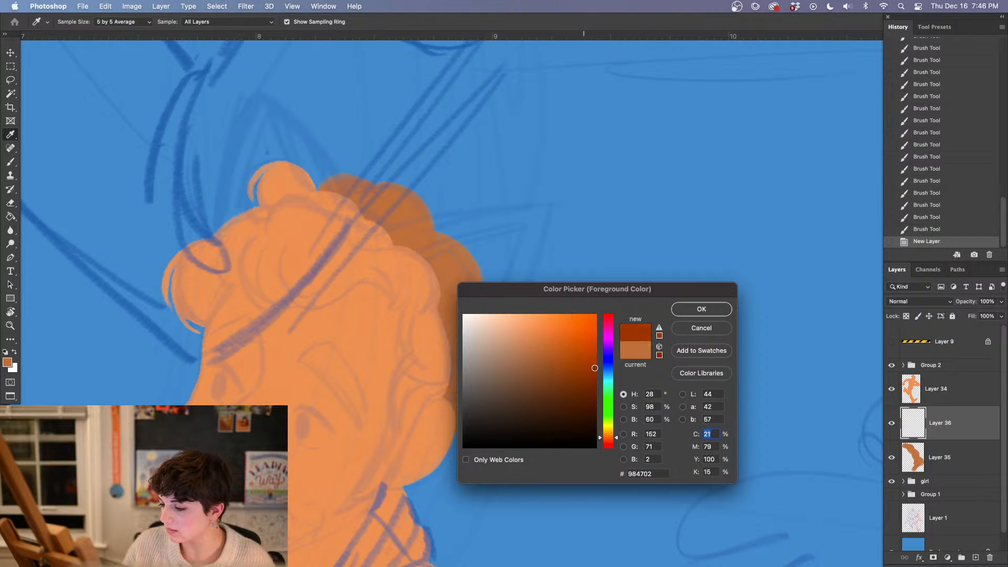
left_click(701, 309)
key("b")
Outline two pointed fox ears on the head in dark red-orange, following the sketch
scroll(360, 259, "up", 5)
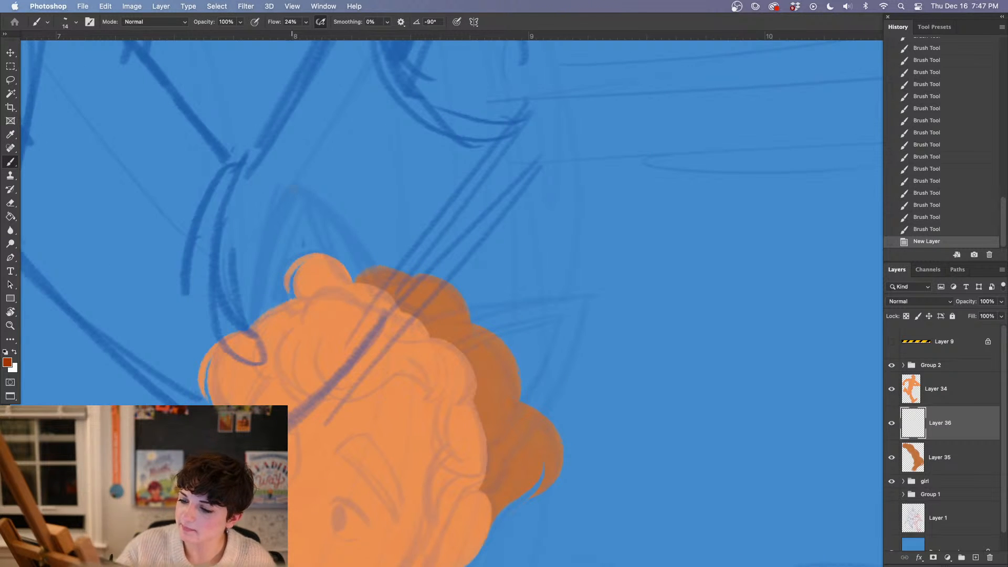
mouse_move(245, 330)
left_mouse_down()
mouse_move(295, 186)
mouse_move(386, 287)
left_mouse_up()
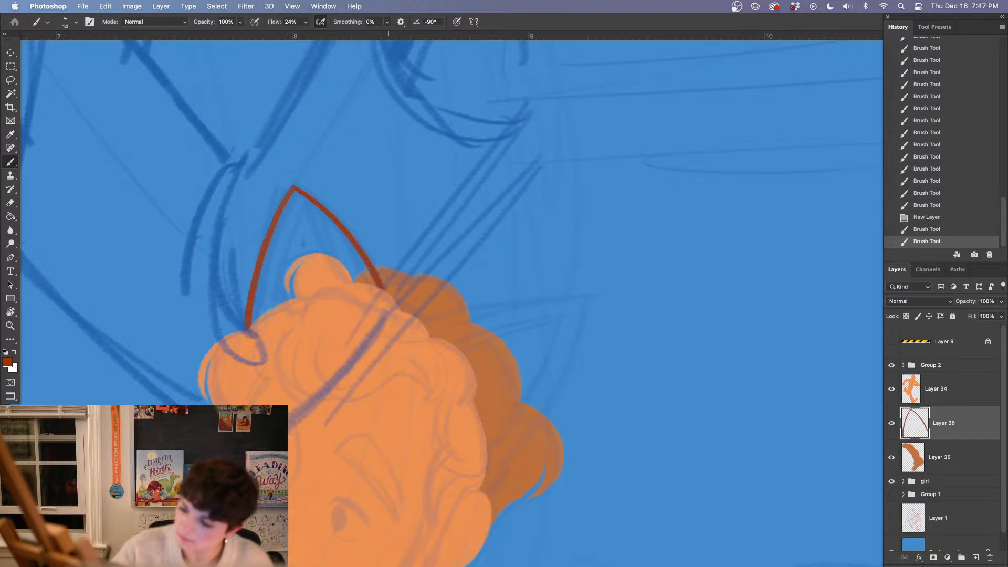
mouse_move(425, 331)
left_mouse_down()
mouse_move(587, 297)
mouse_move(583, 336)
mouse_move(475, 486)
left_mouse_up()
left_click_drag(606, 444, 566, 270)
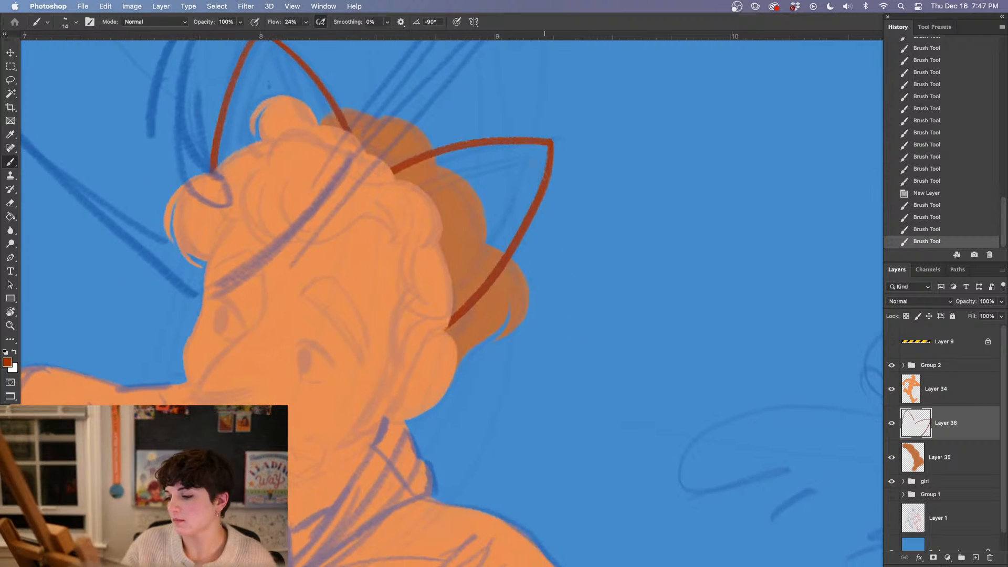
left_click_drag(455, 301, 506, 249)
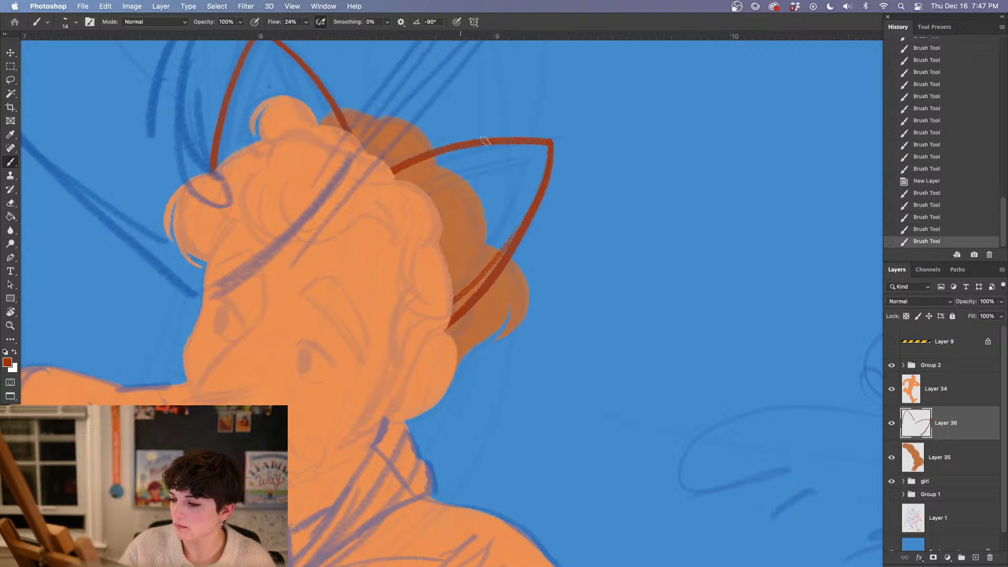
Lasso the ear at the back of the head, rotate it slightly clockwise, reposition it and deselect
key("l")
mouse_move(450, 119)
left_mouse_down()
mouse_move(566, 319)
mouse_move(576, 90)
left_mouse_up()
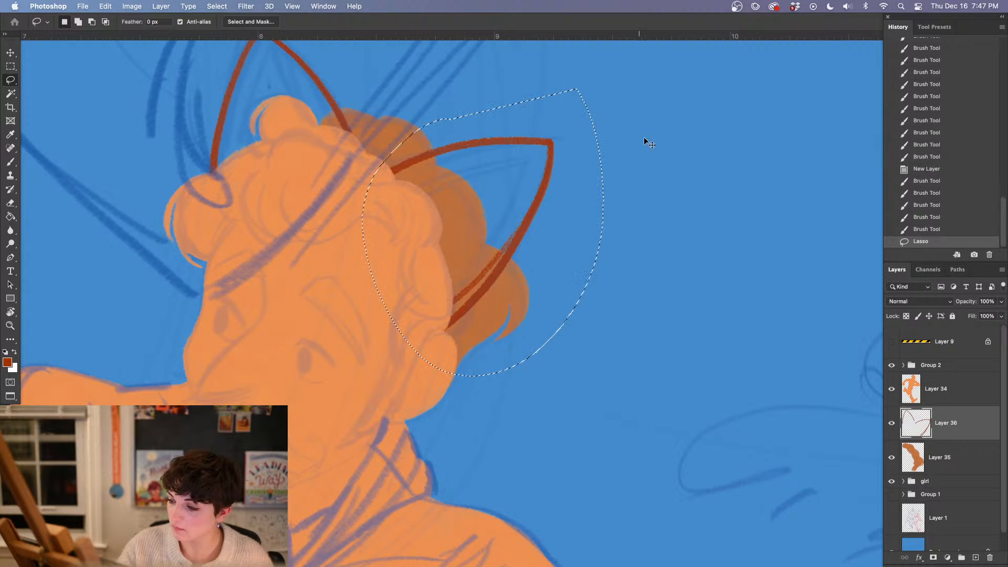
key("ctrl+t")
left_click_drag(700, 169, 704, 184)
left_click_drag(538, 199, 531, 209)
mouse_move(631, 196)
left_mouse_down()
mouse_move(650, 206)
mouse_move(635, 214)
mouse_move(641, 313)
left_mouse_up()
key("Return")
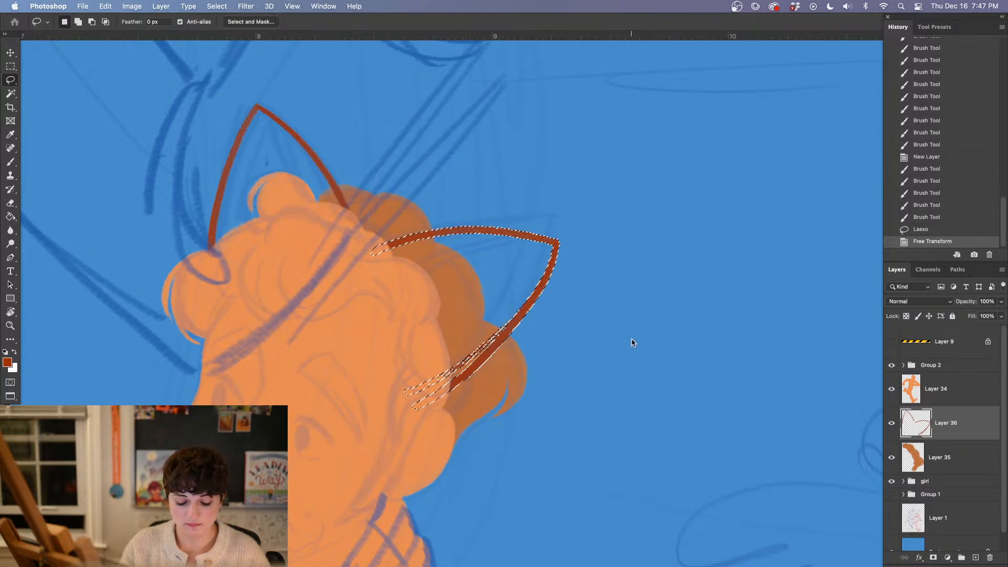
key("ctrl+d")
Enlarge the brush and fill the front fox ear with solid dark red-orange inside its outline
key("b")
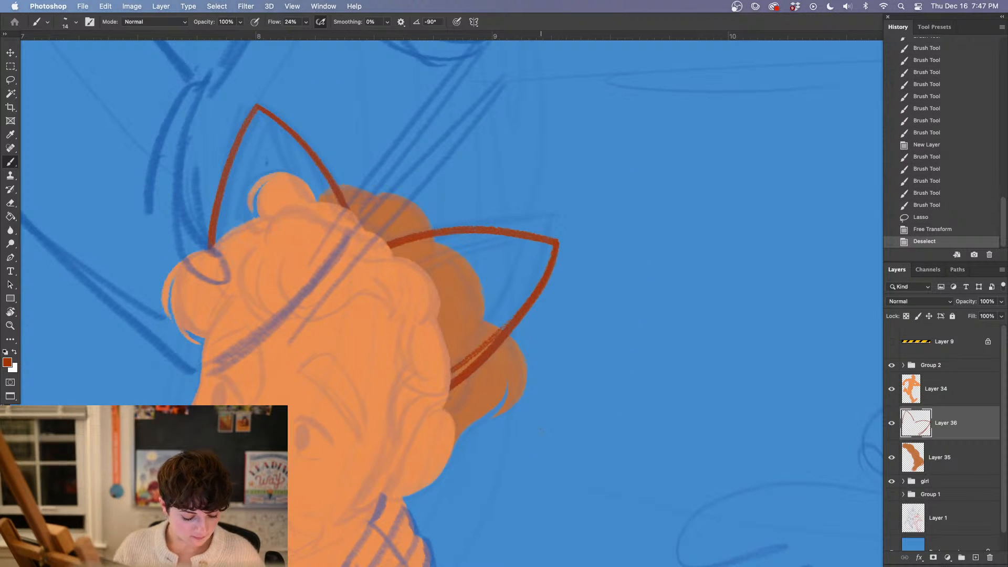
left_click_drag(546, 408, 568, 408)
right_click(281, 256)
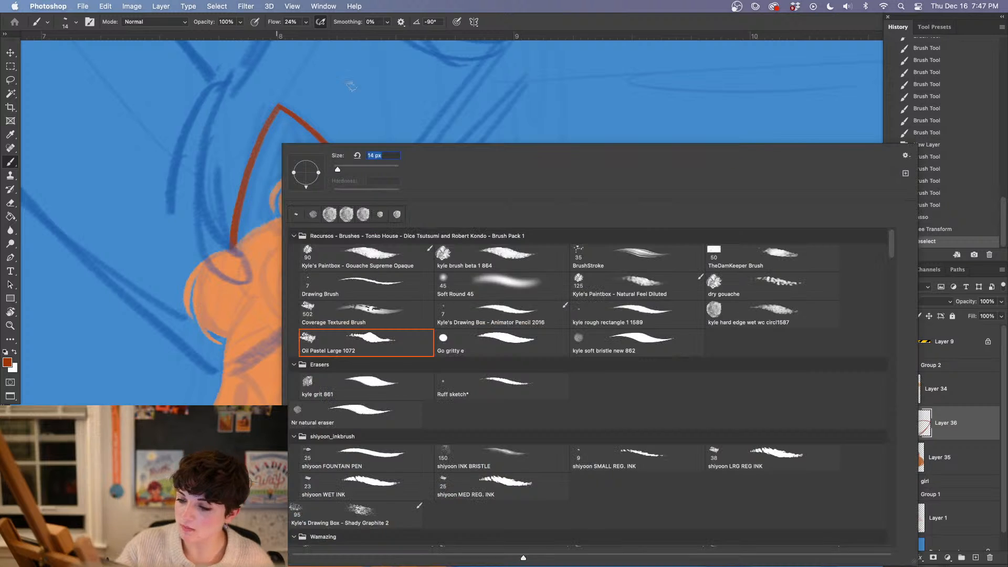
left_click_drag(341, 170, 350, 169)
left_click_drag(278, 121, 248, 233)
mouse_move(256, 214)
left_mouse_down()
mouse_move(272, 156)
mouse_move(302, 155)
mouse_move(336, 195)
left_mouse_up()
mouse_move(283, 141)
left_mouse_down()
mouse_move(282, 118)
mouse_move(293, 184)
mouse_move(327, 184)
mouse_move(362, 208)
left_mouse_up()
Fill the back fox ear in dark red-orange, reducing the brush to 30 px to cover the gap at its tip
mouse_move(567, 241)
left_mouse_down()
mouse_move(415, 265)
mouse_move(502, 305)
mouse_move(486, 357)
mouse_move(457, 357)
mouse_move(533, 281)
mouse_move(480, 239)
left_mouse_up()
right_click(460, 281)
left_click(371, 259)
right_click(472, 260)
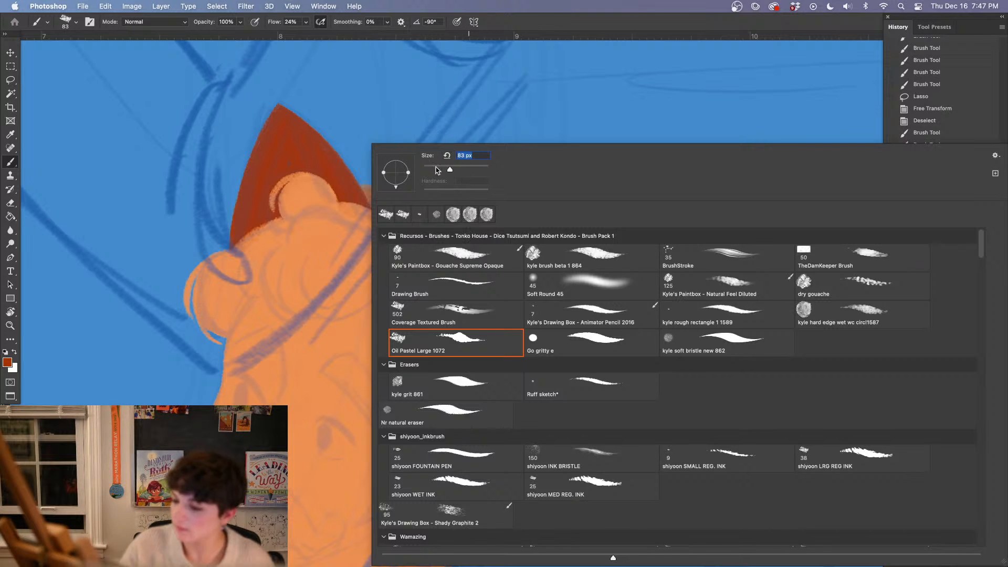
left_click(436, 169)
left_click(352, 270)
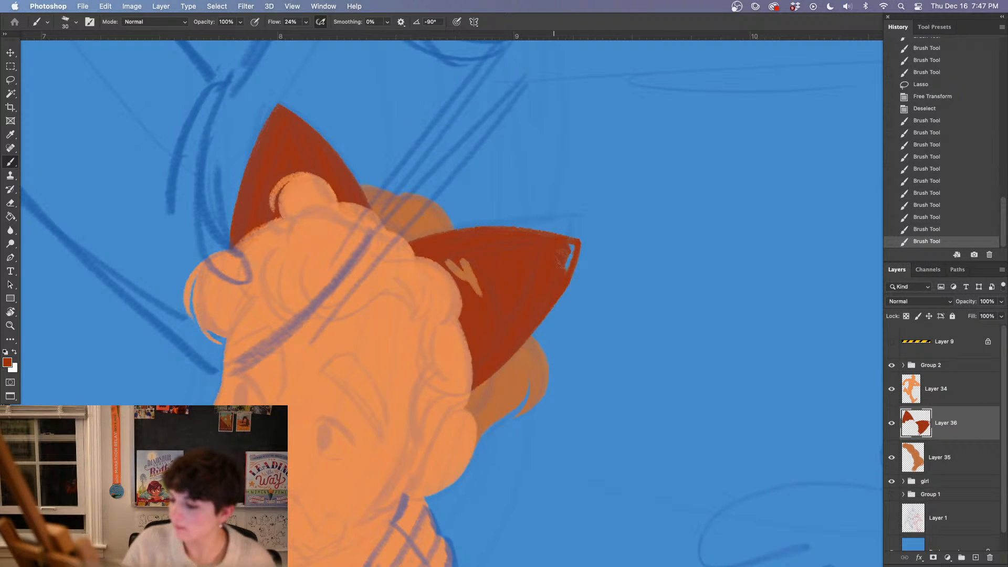
left_click_drag(570, 247, 567, 267)
On Layer 34, lasso the stray light orange marks over the back ear, delete them and deselect
left_click(960, 395)
key("l")
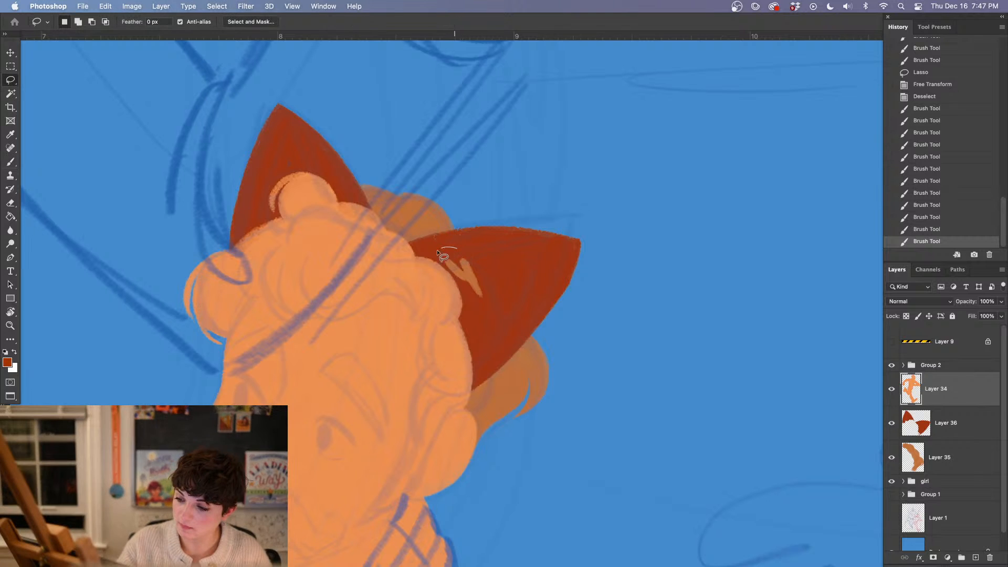
mouse_move(440, 248)
left_mouse_down()
mouse_move(453, 276)
mouse_move(440, 250)
left_mouse_up()
key("Delete")
key("cmd+d")
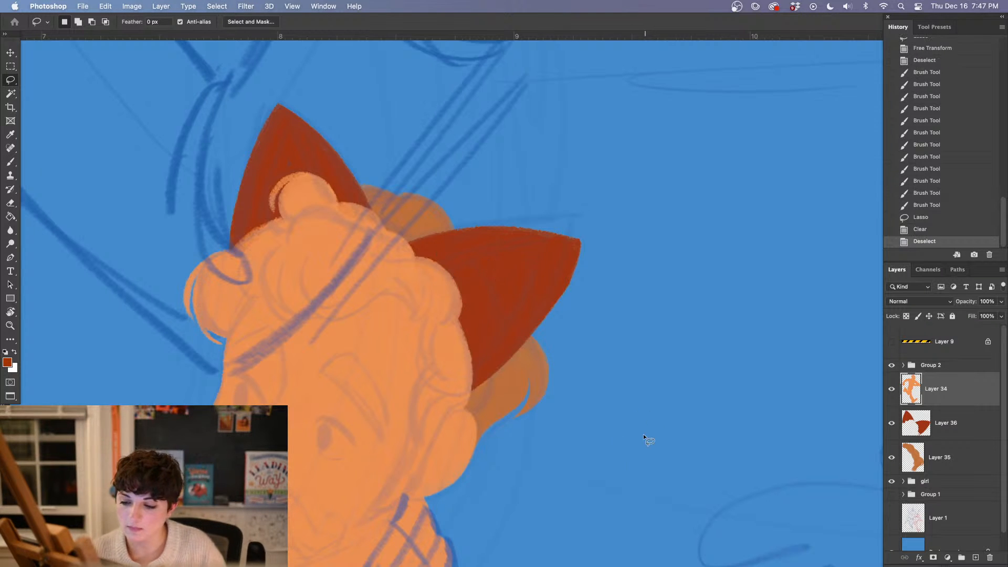
Add a new layer above the orange figure's Layer 34 and clip it to that layer
key("b")
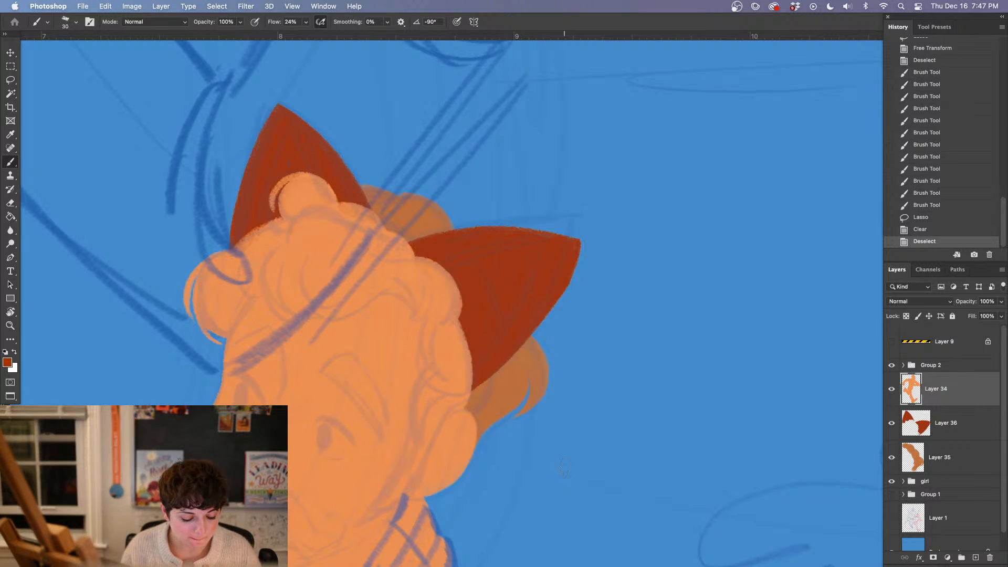
left_click_drag(494, 307, 531, 312)
key("super+minus")
key("super+minus")
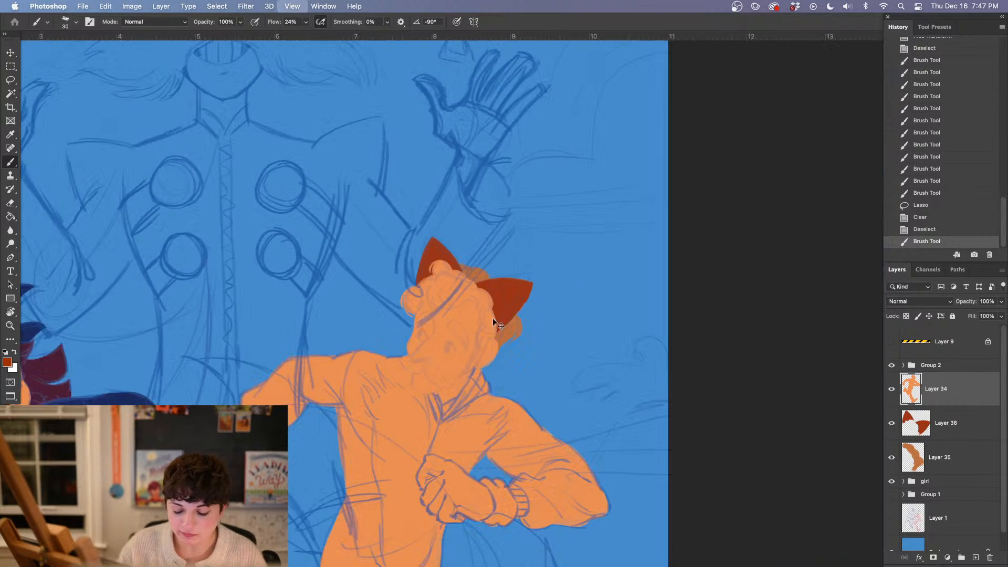
left_click_drag(529, 451, 504, 346)
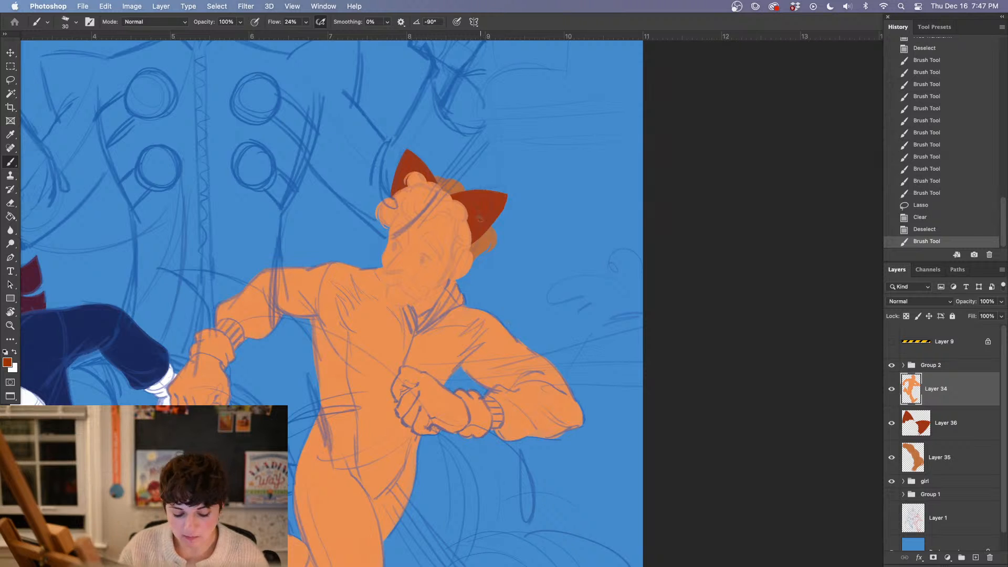
left_click(963, 467)
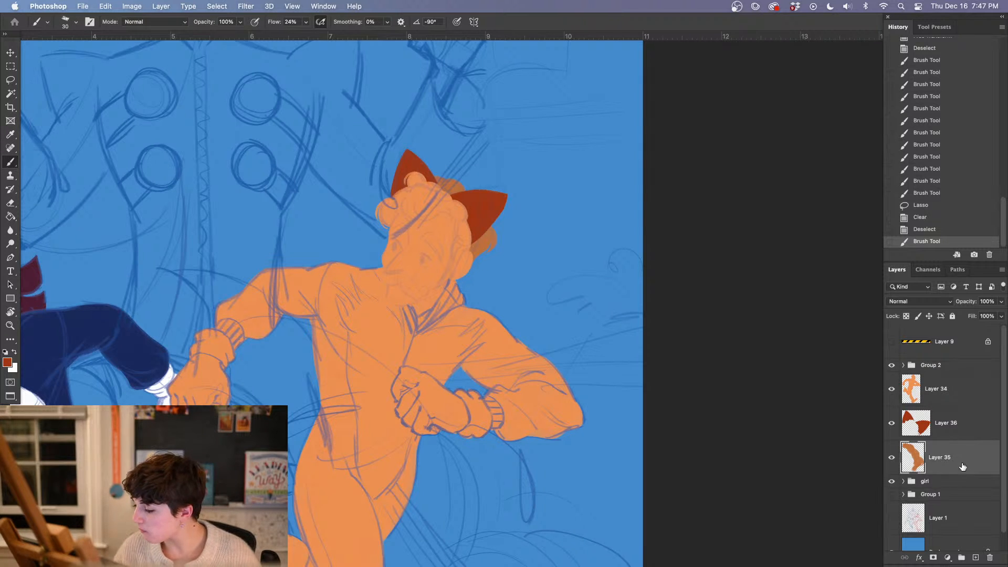
left_click(955, 397)
left_click(975, 557)
right_click(950, 388)
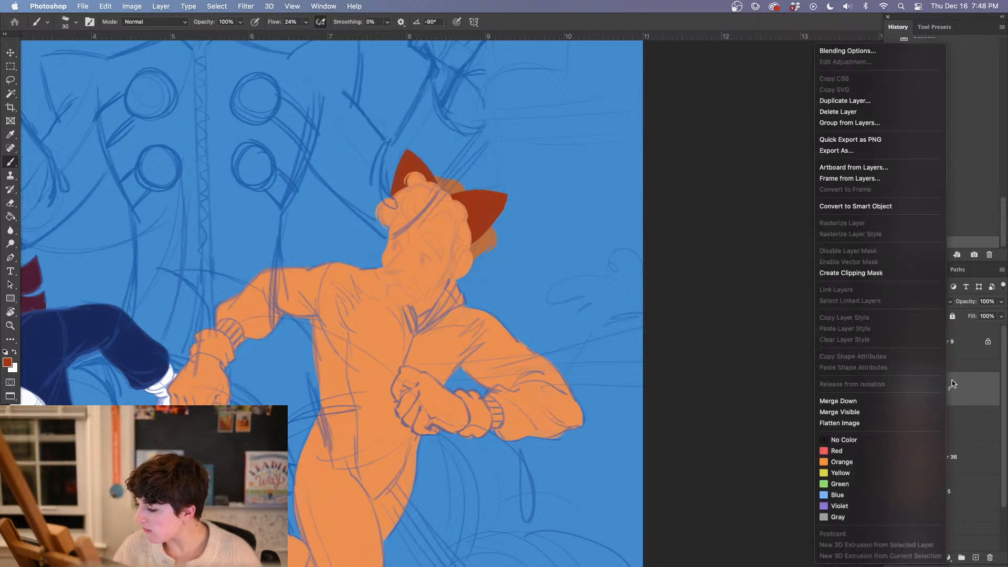
left_click(858, 276)
Lower the opacity of the sketch group, Group 2, to about 22%
key("super+plus")
key("super+plus")
left_click_drag(364, 446, 526, 408)
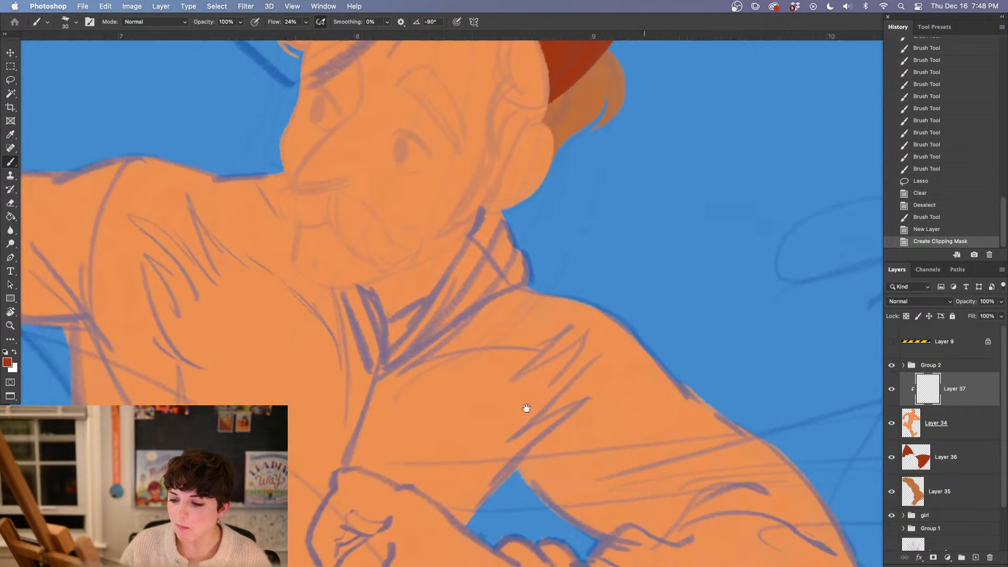
left_click_drag(320, 365, 536, 411)
left_click(938, 366)
left_click(1000, 303)
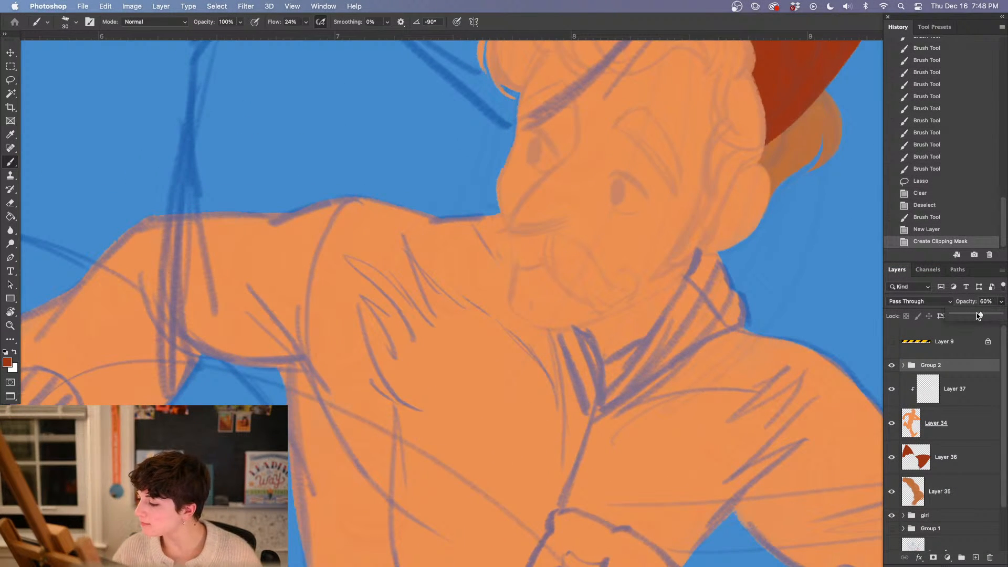
left_click_drag(978, 315, 971, 315)
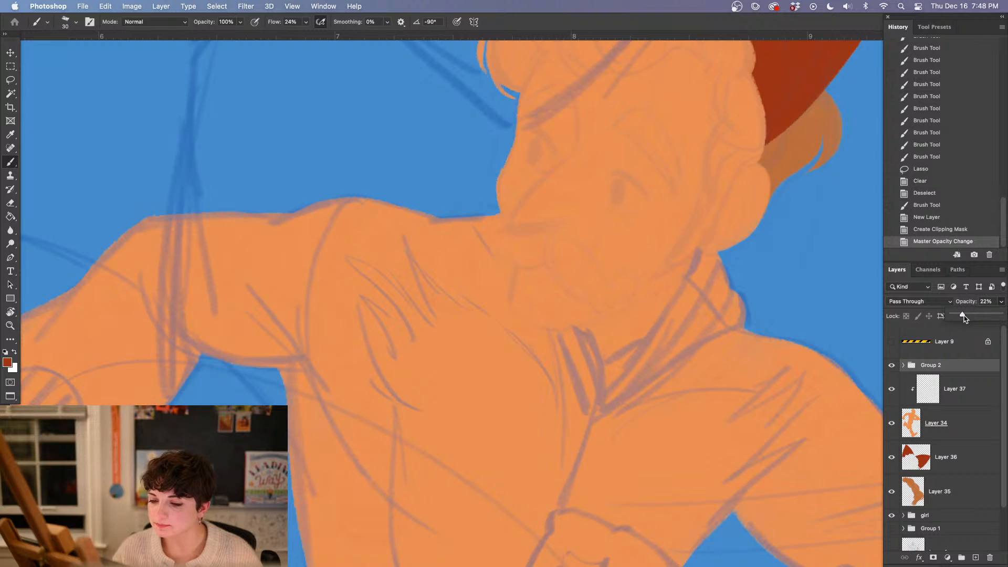
On the clipped Layer 37, paint the cuff edge and first strokes of the outstretched arm's sleeve in dark red-orange
left_click(965, 397)
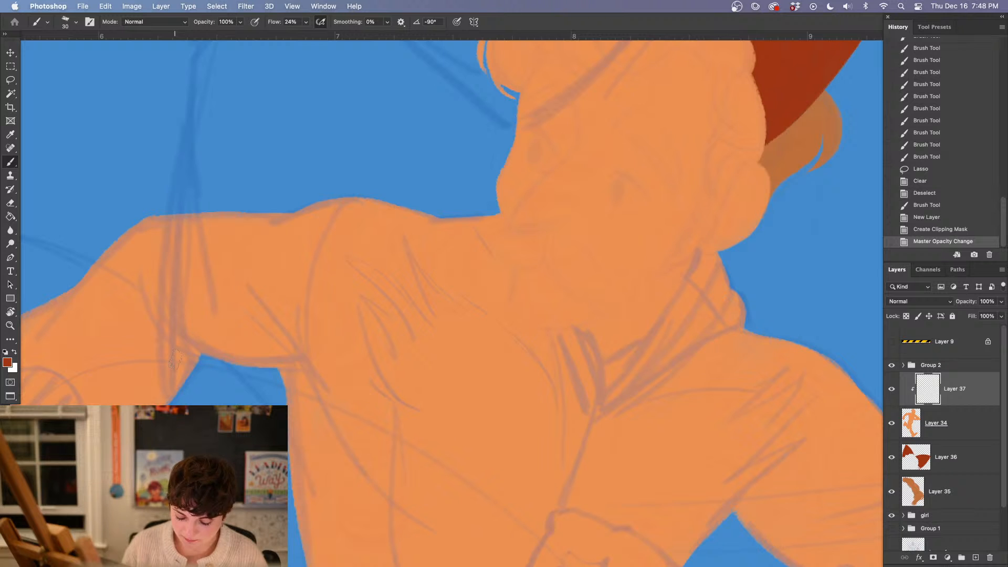
mouse_move(120, 301)
left_mouse_down()
mouse_move(151, 402)
mouse_move(353, 341)
left_mouse_up()
mouse_move(205, 305)
left_mouse_down()
mouse_move(262, 346)
mouse_move(268, 377)
left_mouse_up()
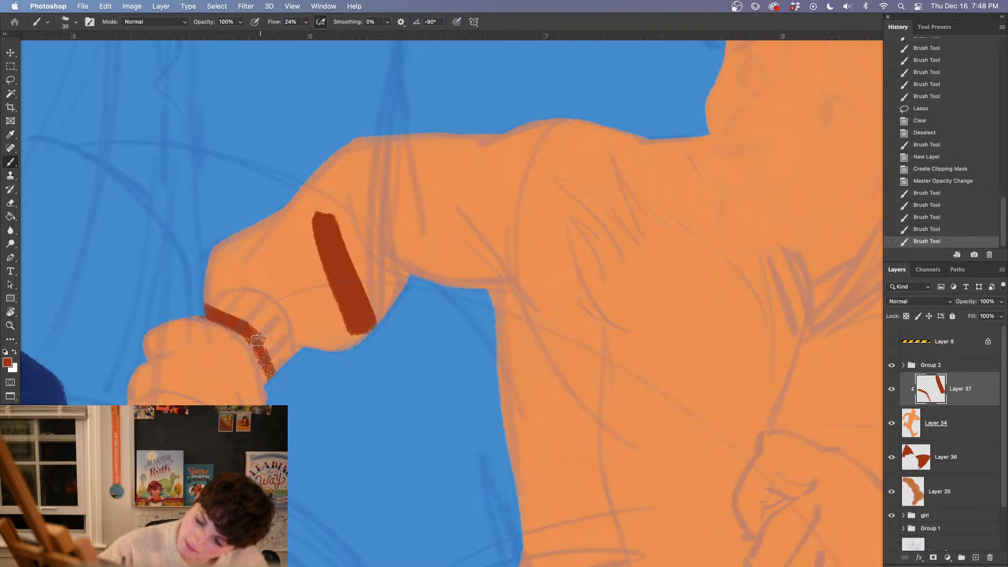
left_click_drag(254, 336, 269, 379)
mouse_move(260, 336)
left_mouse_down()
mouse_move(274, 354)
mouse_move(271, 317)
mouse_move(308, 362)
left_mouse_up()
mouse_move(254, 316)
left_mouse_down()
mouse_move(226, 299)
mouse_move(321, 196)
mouse_move(415, 153)
mouse_move(243, 284)
mouse_move(305, 284)
mouse_move(368, 315)
mouse_move(399, 273)
mouse_move(480, 216)
mouse_move(517, 391)
left_mouse_up()
Enlarge the brush to 79 px and fill the outstretched sleeve, shoulder and upper chest in dark red-orange
right_click(276, 214)
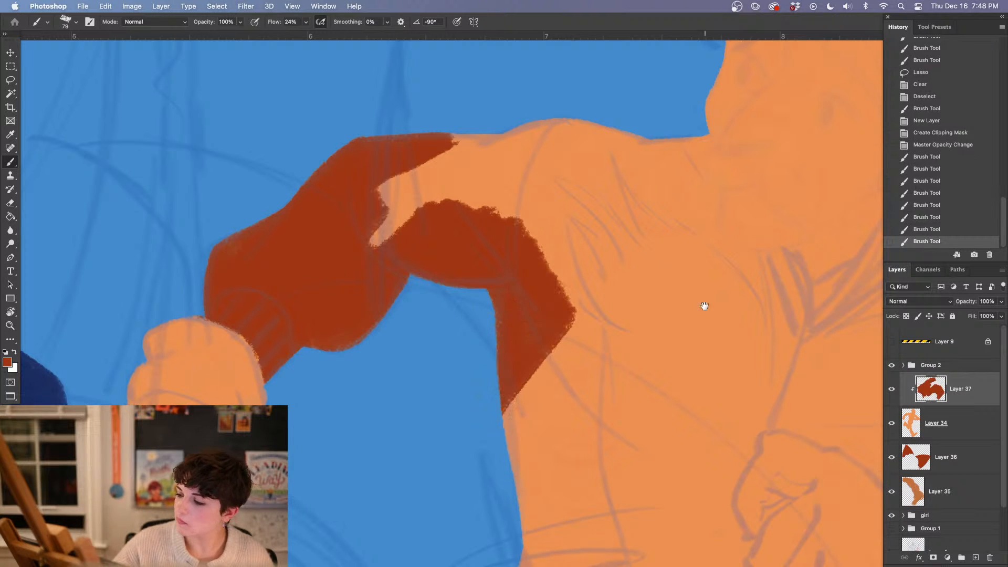
left_click_drag(639, 421, 394, 461)
mouse_move(171, 237)
left_mouse_down()
mouse_move(195, 247)
mouse_move(273, 221)
mouse_move(357, 226)
mouse_move(391, 262)
mouse_move(446, 273)
left_mouse_up()
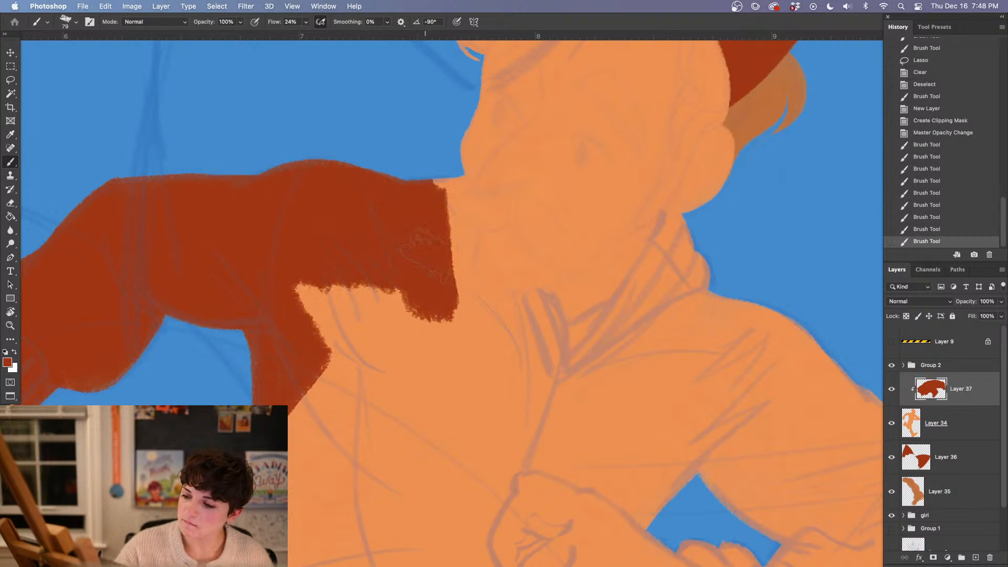
Reduce the brush to 23 px and outline the jacket's neckline and collar around the chin and neck, redoing the long collar edge
right_click(427, 281)
key("Return")
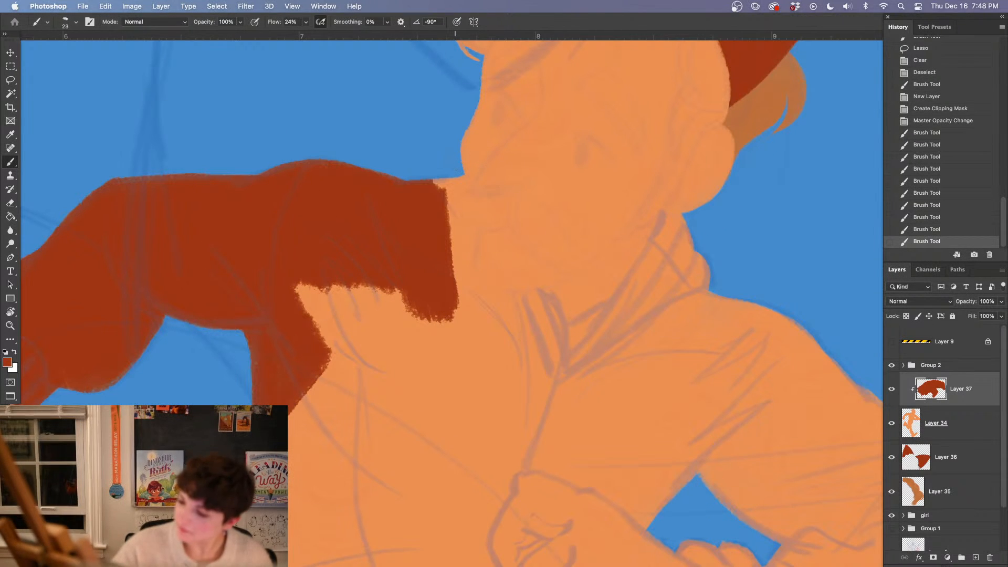
mouse_move(461, 183)
left_mouse_down()
mouse_move(466, 253)
mouse_move(483, 288)
left_mouse_up()
left_click_drag(461, 176, 472, 223)
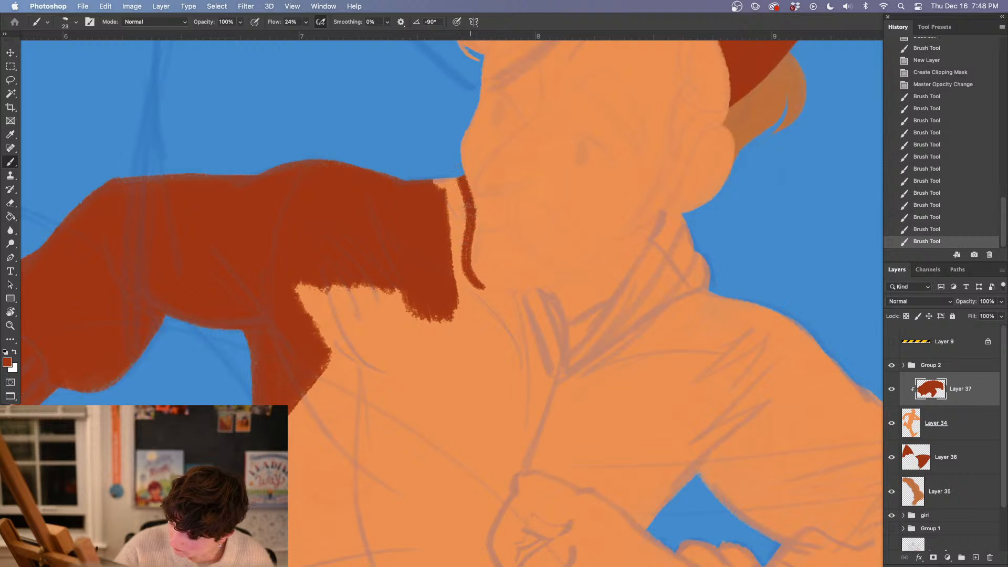
mouse_move(465, 261)
left_mouse_down()
mouse_move(506, 300)
mouse_move(536, 296)
mouse_move(511, 300)
left_mouse_up()
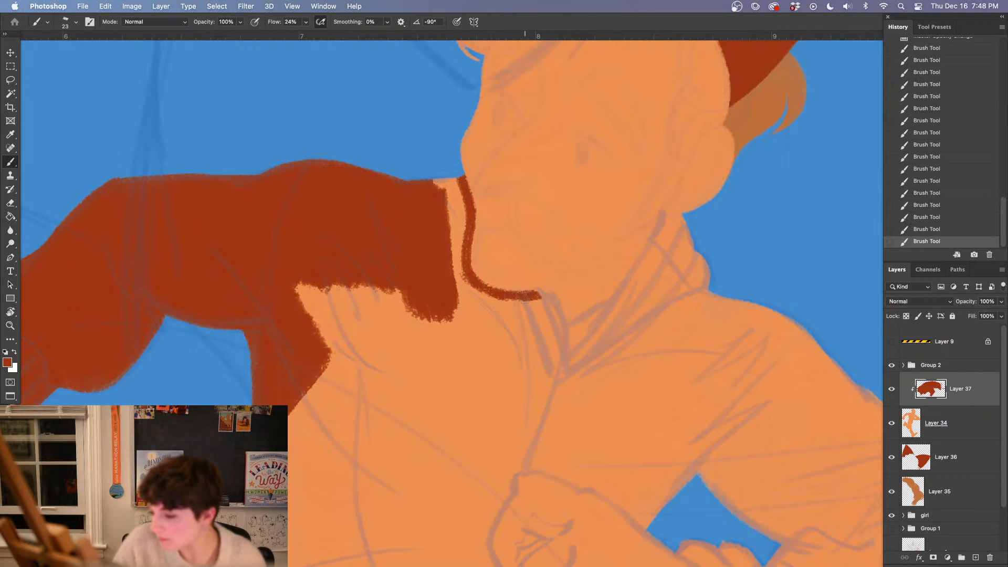
left_click_drag(548, 293, 570, 349)
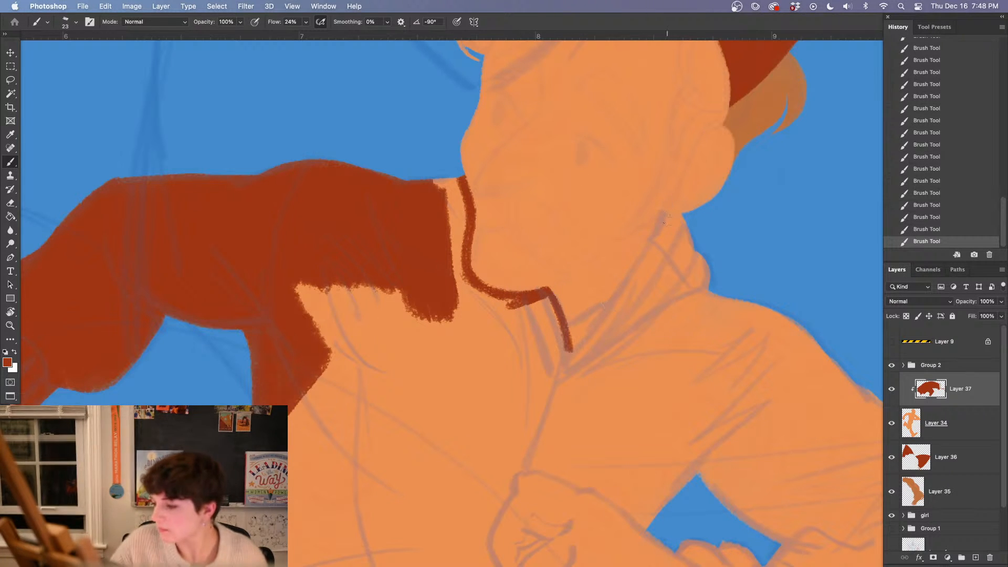
mouse_move(668, 215)
left_mouse_down()
mouse_move(656, 246)
mouse_move(548, 371)
left_mouse_up()
left_click(920, 232)
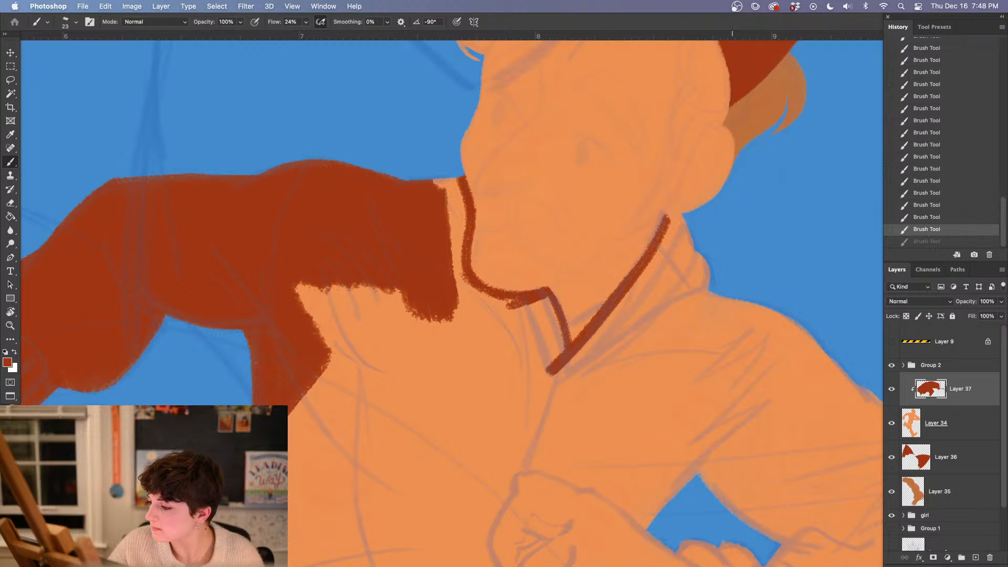
left_click_drag(671, 220, 535, 387)
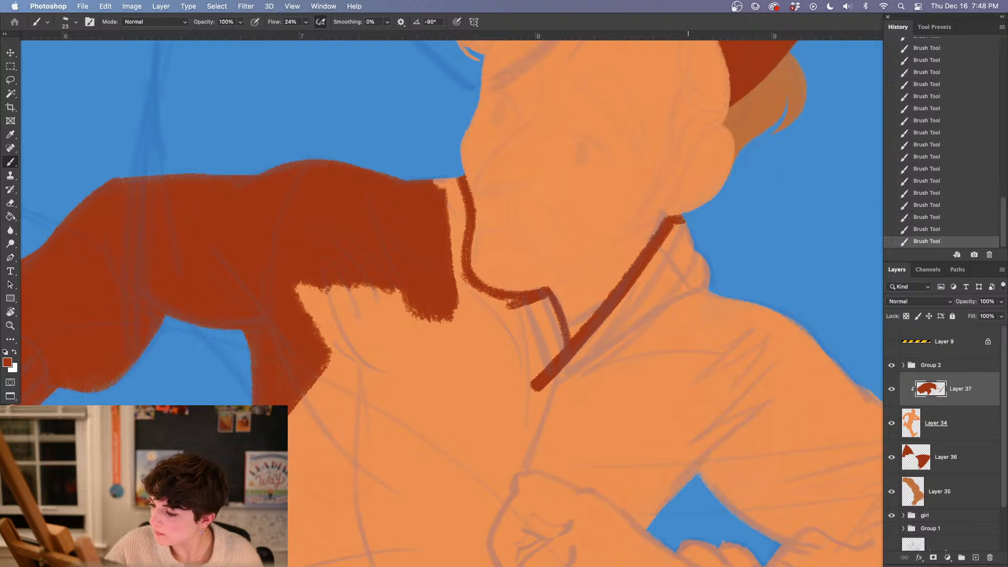
left_click_drag(683, 219, 669, 244)
Fill the upper gap between the painted shoulder and the neckline in dark red-orange
right_click(432, 212)
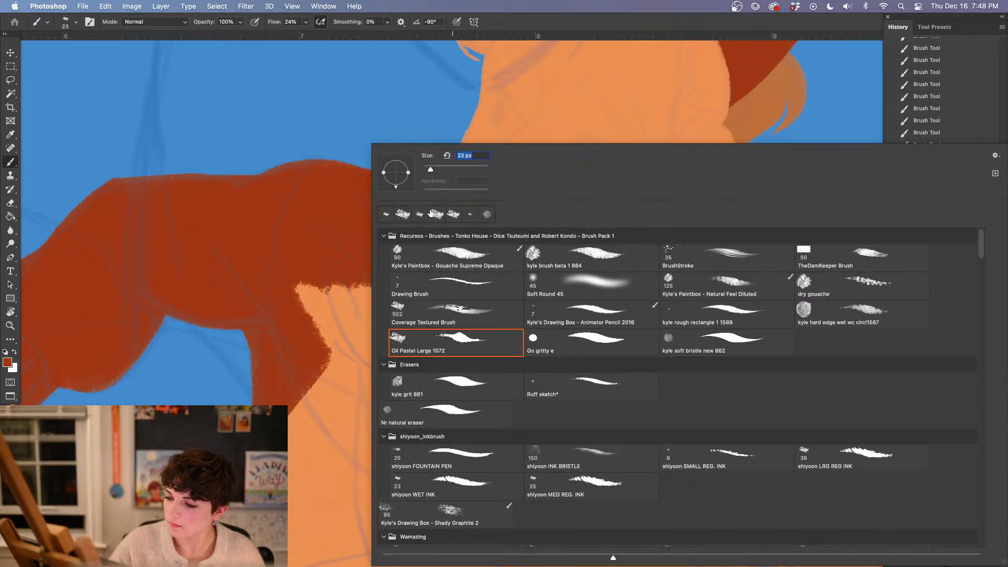
left_click(345, 199)
mouse_move(436, 179)
left_mouse_down()
mouse_move(443, 203)
mouse_move(438, 186)
mouse_move(456, 186)
mouse_move(462, 211)
left_mouse_up()
Enlarge the brush to 71 px and paint the bent arm's outer sleeve edge and the edges around the inner elbow opening
left_click_drag(654, 377, 464, 293)
right_click(488, 226)
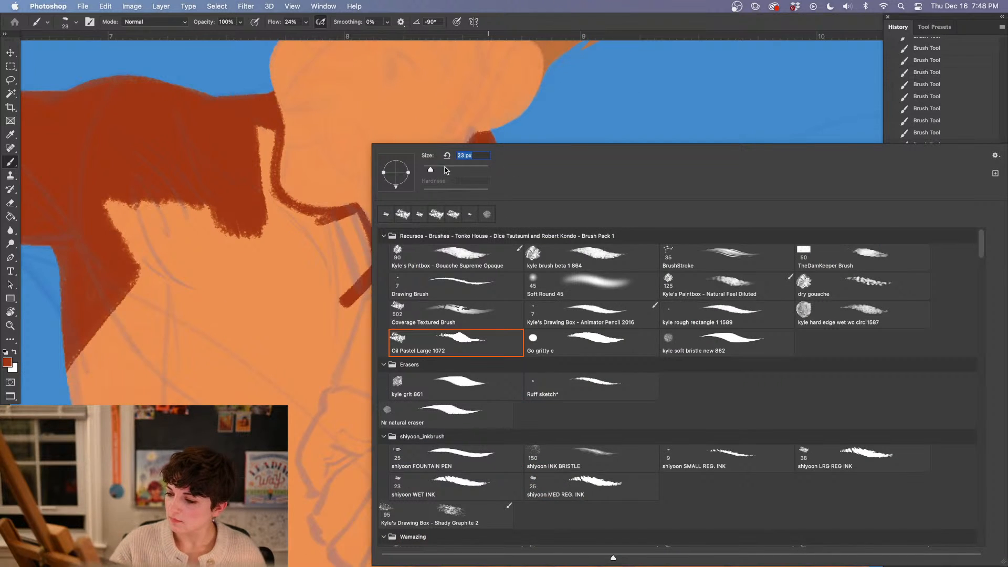
left_click(304, 310)
mouse_move(491, 150)
left_mouse_down()
mouse_move(544, 226)
mouse_move(593, 237)
mouse_move(493, 215)
mouse_move(497, 177)
left_mouse_up()
mouse_move(584, 240)
left_mouse_down()
mouse_move(718, 341)
mouse_move(813, 434)
left_mouse_up()
left_click_drag(691, 426, 516, 239)
left_click_drag(315, 182, 436, 279)
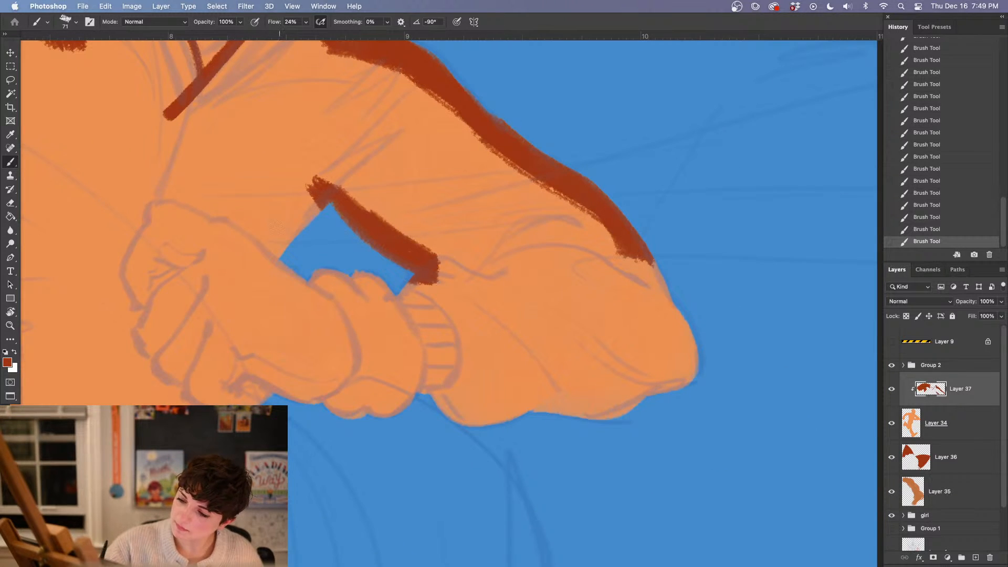
mouse_move(286, 234)
left_mouse_down()
mouse_move(265, 247)
mouse_move(315, 185)
left_mouse_up()
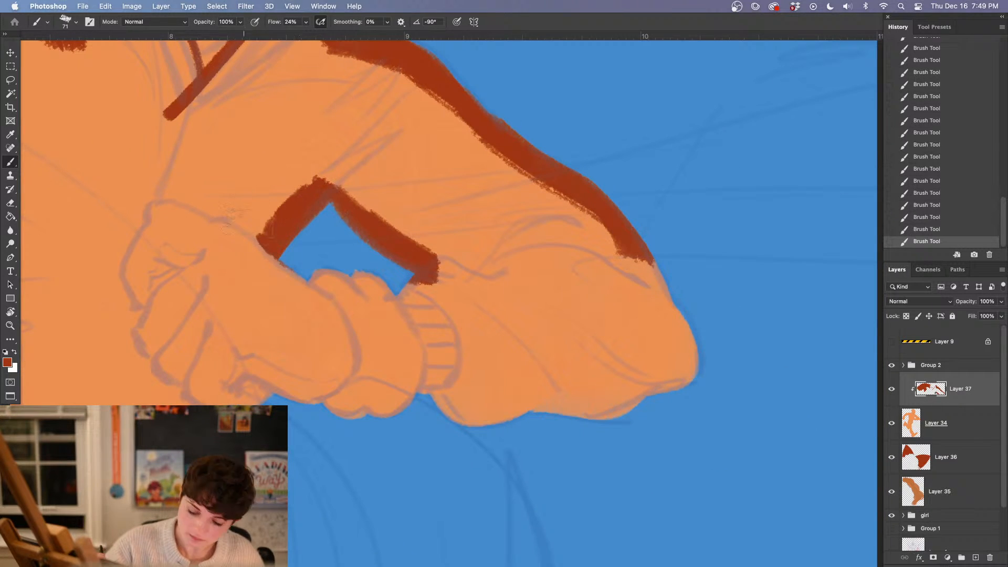
Erase paint overlapping the hand, and paint the bent arm's ribbed cuff and lower forearm sleeve in dark red-orange
key("e")
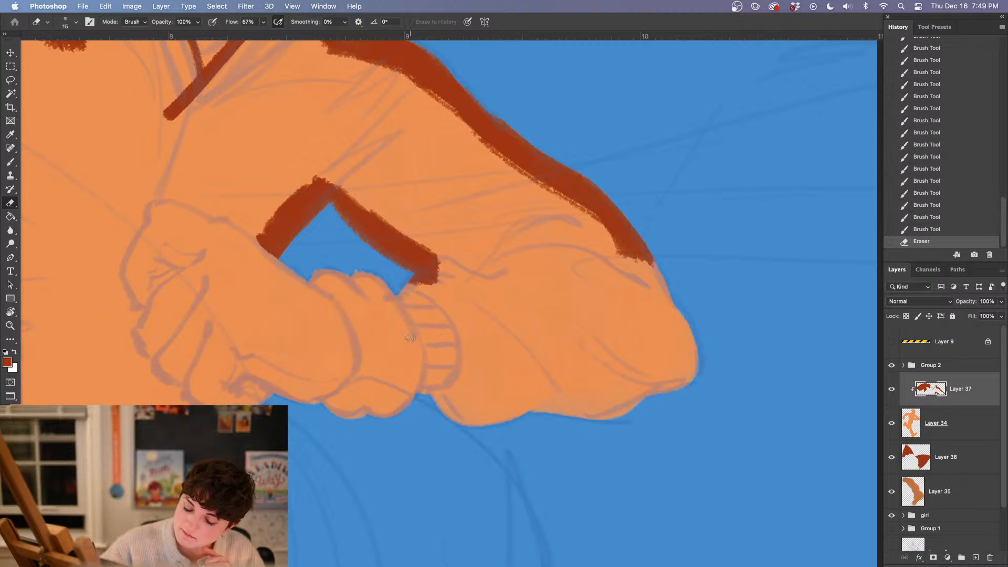
key("b")
mouse_move(411, 289)
left_mouse_down()
mouse_move(436, 331)
mouse_move(410, 278)
mouse_move(449, 381)
mouse_move(444, 349)
mouse_move(425, 314)
mouse_move(442, 342)
mouse_move(439, 400)
mouse_move(463, 343)
mouse_move(488, 360)
mouse_move(481, 433)
mouse_move(441, 273)
mouse_move(436, 286)
mouse_move(457, 273)
left_mouse_up()
mouse_move(483, 307)
left_mouse_down()
mouse_move(475, 294)
mouse_move(499, 292)
mouse_move(534, 401)
mouse_move(696, 338)
mouse_move(672, 272)
mouse_move(651, 336)
left_mouse_up()
left_click_drag(446, 338, 619, 387)
Paint the jacket edge around the knuckles and underside of the fist, reducing the brush to 30 px for the finger contours
left_click_drag(376, 402, 455, 283)
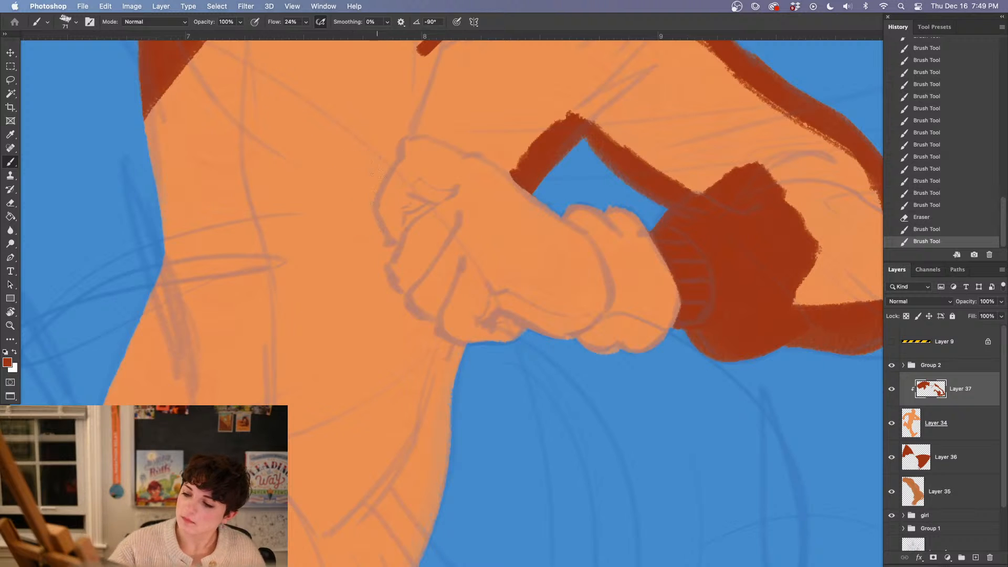
mouse_move(368, 165)
left_mouse_down()
mouse_move(370, 225)
mouse_move(383, 252)
left_mouse_up()
right_click(378, 157)
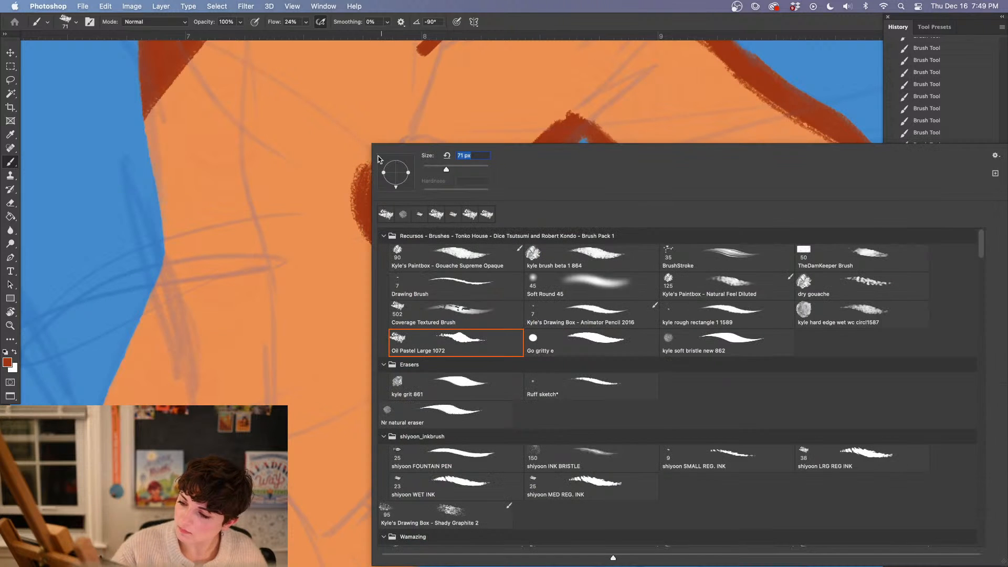
left_click(364, 216)
right_click(382, 207)
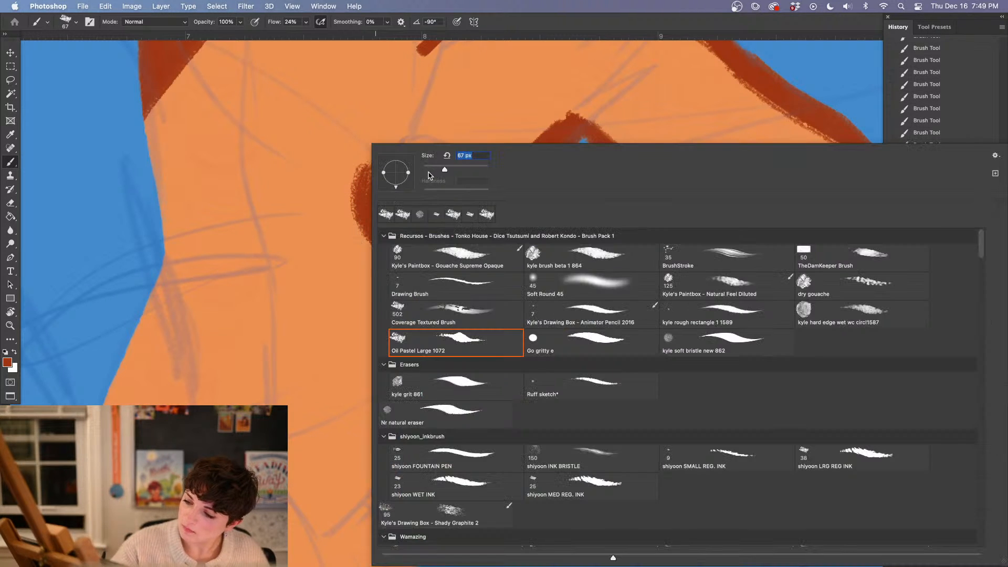
left_click(432, 169)
mouse_move(369, 203)
left_mouse_down()
mouse_move(394, 241)
mouse_move(384, 274)
mouse_move(412, 315)
mouse_move(438, 325)
left_mouse_up()
left_click_drag(393, 290, 412, 314)
left_click_drag(395, 292, 463, 349)
mouse_move(428, 320)
left_mouse_down()
mouse_move(447, 334)
mouse_move(479, 324)
left_mouse_up()
Erase overlaps along the knuckles and paint the jacket edge over the top of the fist to the inner elbow
key("e")
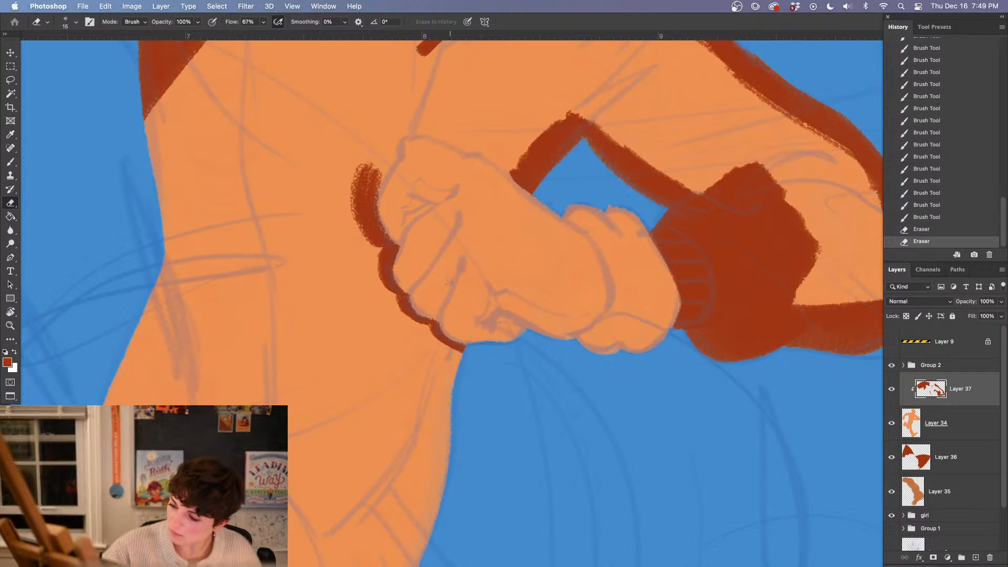
left_click_drag(423, 311, 414, 300)
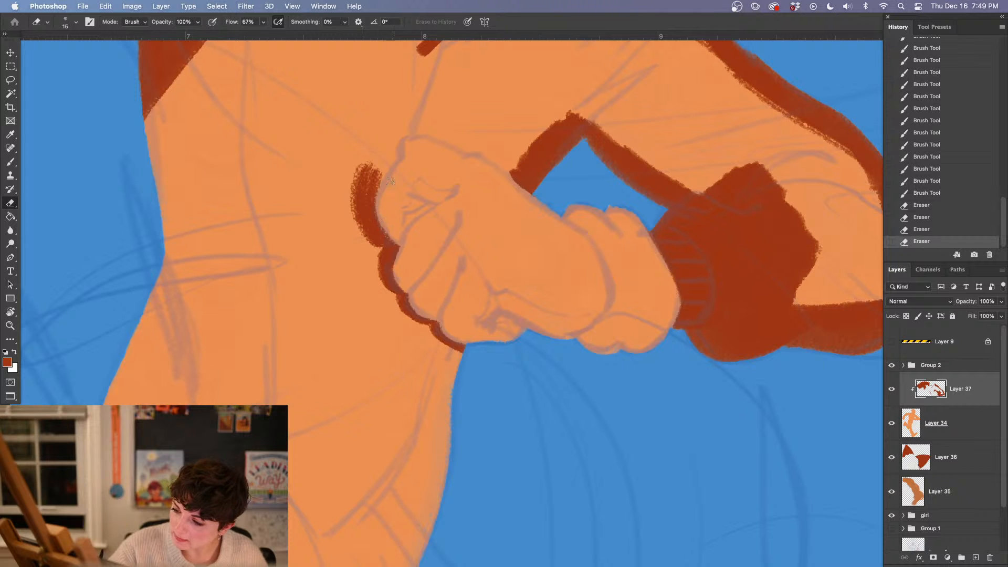
key("b")
mouse_move(367, 197)
left_mouse_down()
mouse_move(411, 123)
mouse_move(456, 138)
mouse_move(551, 201)
left_mouse_up()
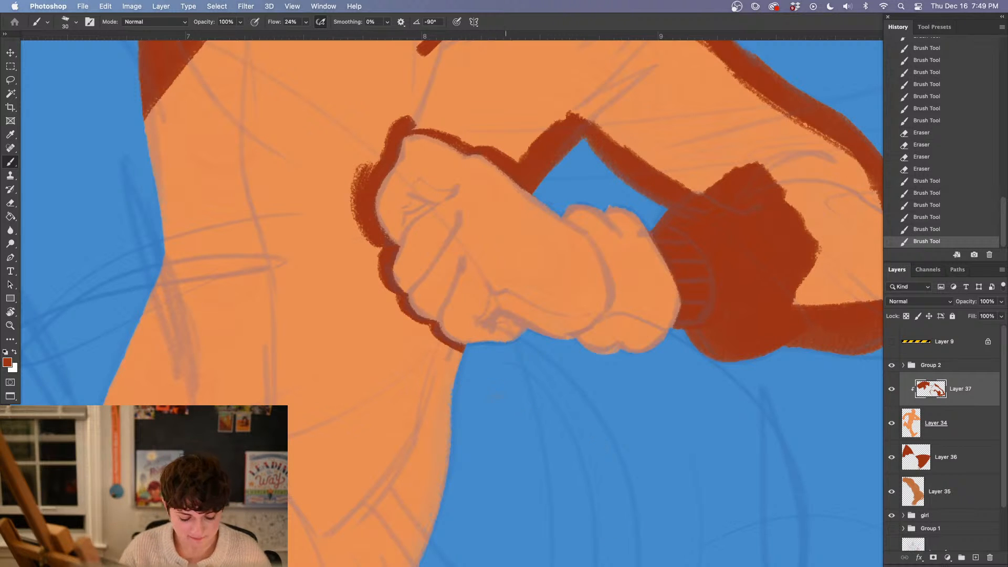
Enlarge the brush to 73 px and paint the torso's outer edge and the opposite hip edge in dark red-orange
left_click_drag(481, 472, 530, 431)
right_click(347, 178)
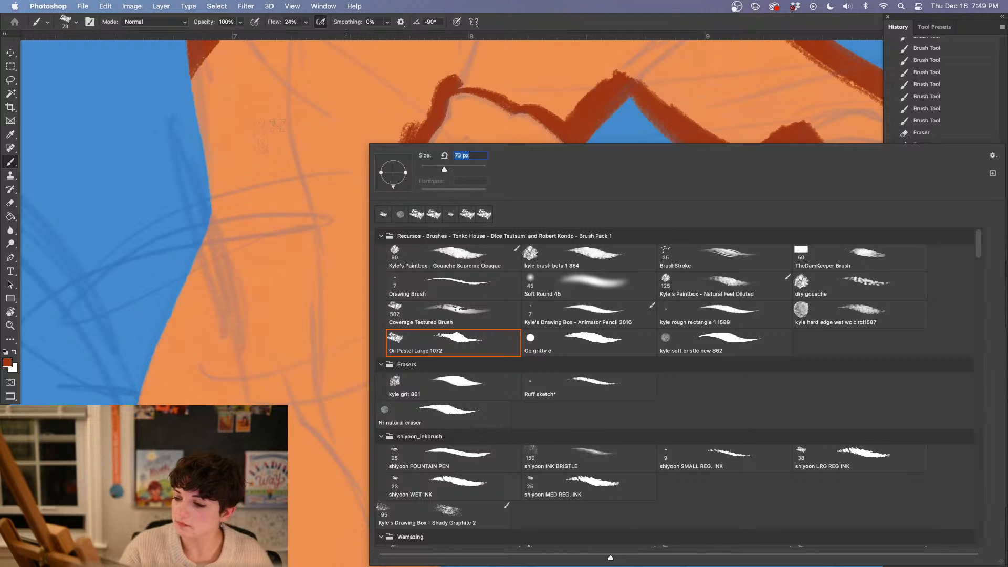
mouse_move(194, 78)
left_mouse_down()
mouse_move(152, 401)
mouse_move(186, 346)
left_mouse_up()
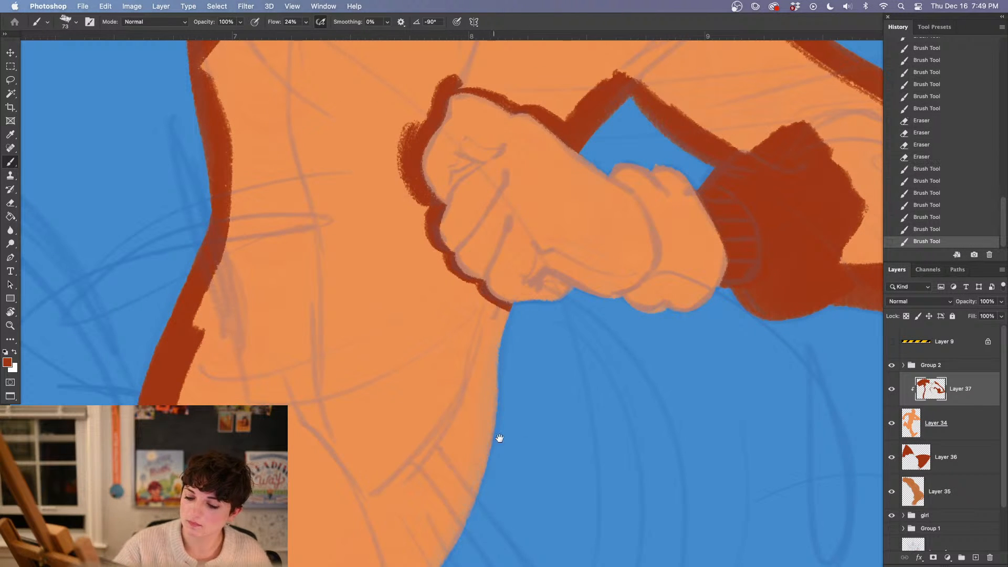
left_click_drag(499, 438, 523, 220)
mouse_move(525, 97)
left_mouse_down()
mouse_move(504, 207)
mouse_move(370, 451)
left_mouse_up()
Paint the raised leg's rounded trouser cuff in dark red-orange and erase the overlap along the raised shoe
left_click_drag(171, 292, 212, 438)
left_click_drag(190, 404, 211, 441)
mouse_move(244, 353)
left_mouse_down()
mouse_move(466, 212)
mouse_move(256, 342)
mouse_move(223, 296)
mouse_move(286, 176)
mouse_move(349, 196)
mouse_move(304, 163)
mouse_move(240, 325)
mouse_move(227, 257)
mouse_move(272, 181)
mouse_move(293, 171)
mouse_move(247, 177)
left_mouse_up()
key("e")
left_click_drag(247, 174, 292, 157)
left_click_drag(260, 173, 289, 159)
left_click_drag(270, 165, 292, 158)
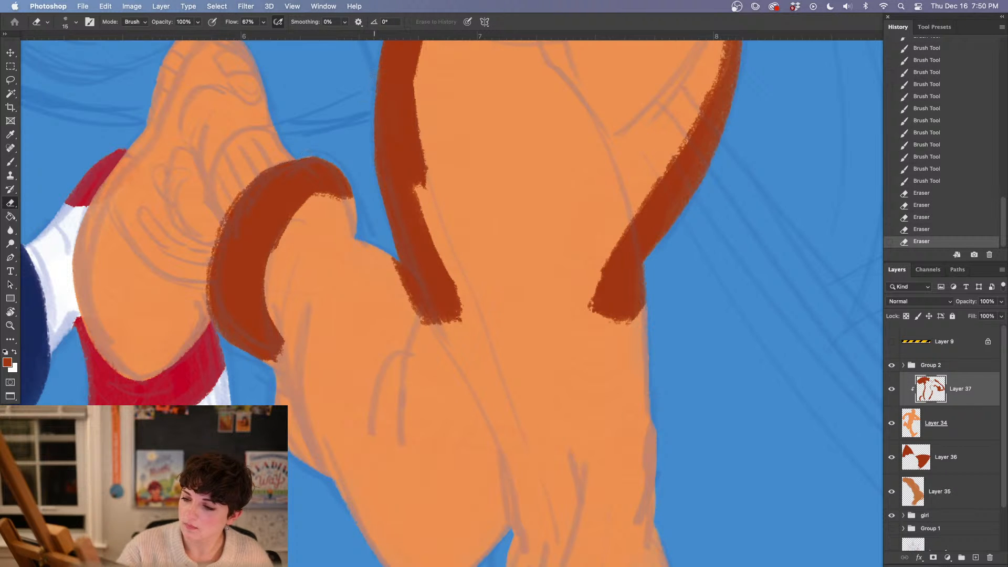
Fill the raised leg from the cuff through the shin to the bent knee in dark red-orange
key("b")
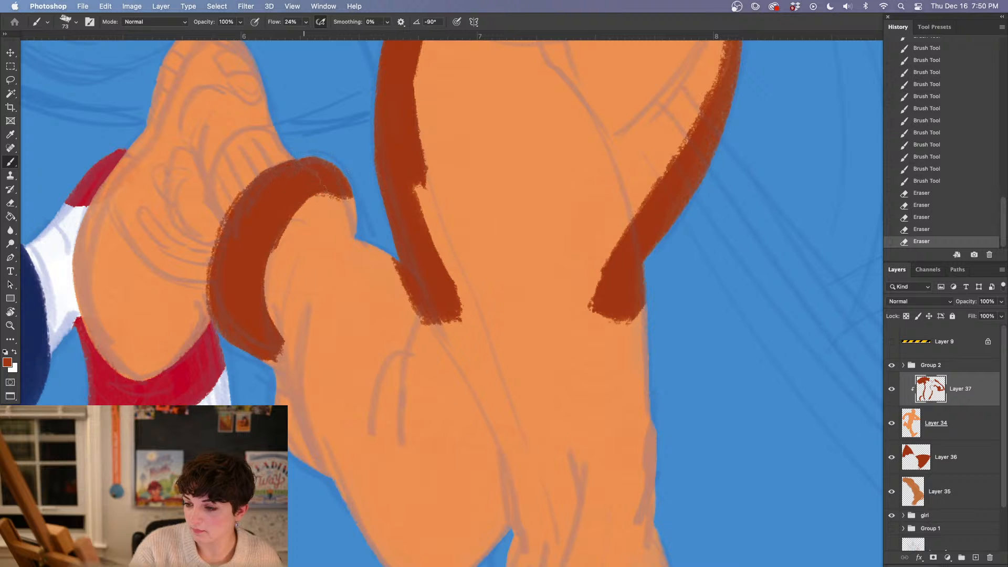
mouse_move(325, 189)
left_mouse_down()
mouse_move(314, 263)
mouse_move(286, 298)
mouse_move(280, 250)
left_mouse_up()
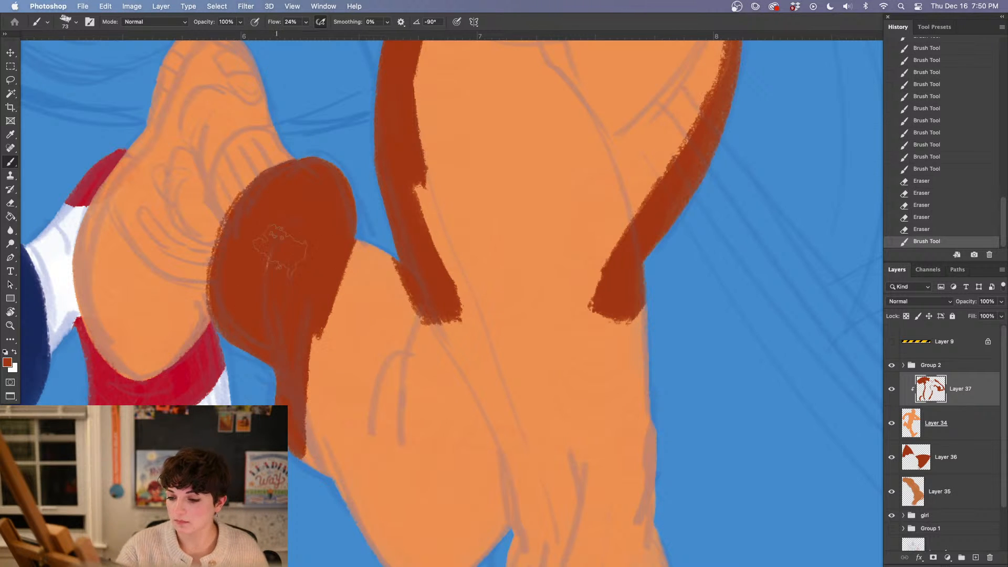
mouse_move(331, 223)
left_mouse_down()
mouse_move(367, 283)
mouse_move(341, 367)
mouse_move(371, 405)
left_mouse_up()
mouse_move(365, 496)
left_mouse_down()
mouse_move(244, 318)
mouse_move(315, 399)
mouse_move(388, 326)
mouse_move(294, 157)
mouse_move(291, 315)
left_mouse_up()
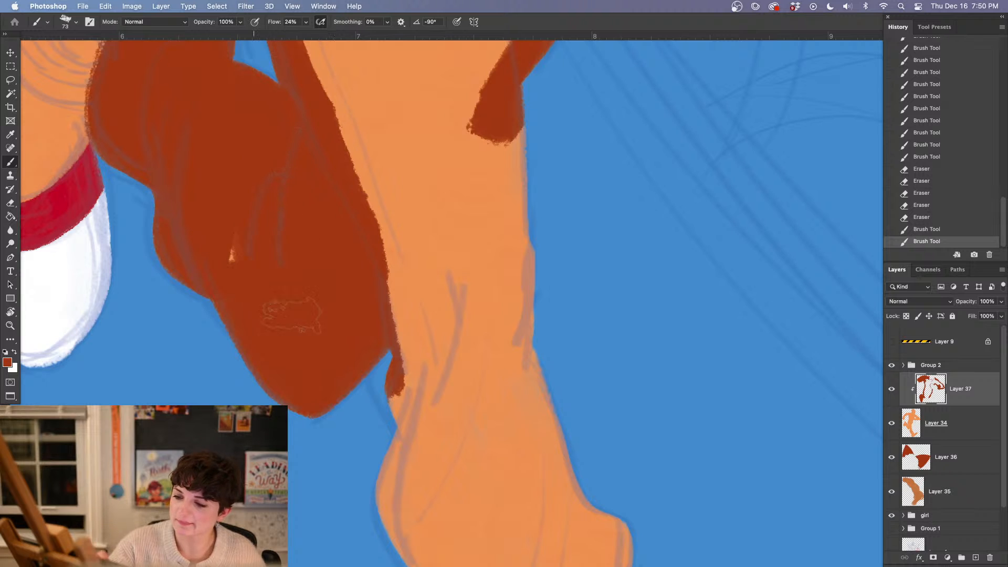
Paint both edges of the standing leg down to the puffed trouser hem above the shoe in dark red-orange
mouse_move(406, 381)
left_mouse_down()
mouse_move(399, 535)
mouse_move(406, 363)
left_mouse_up()
left_click_drag(506, 74, 530, 415)
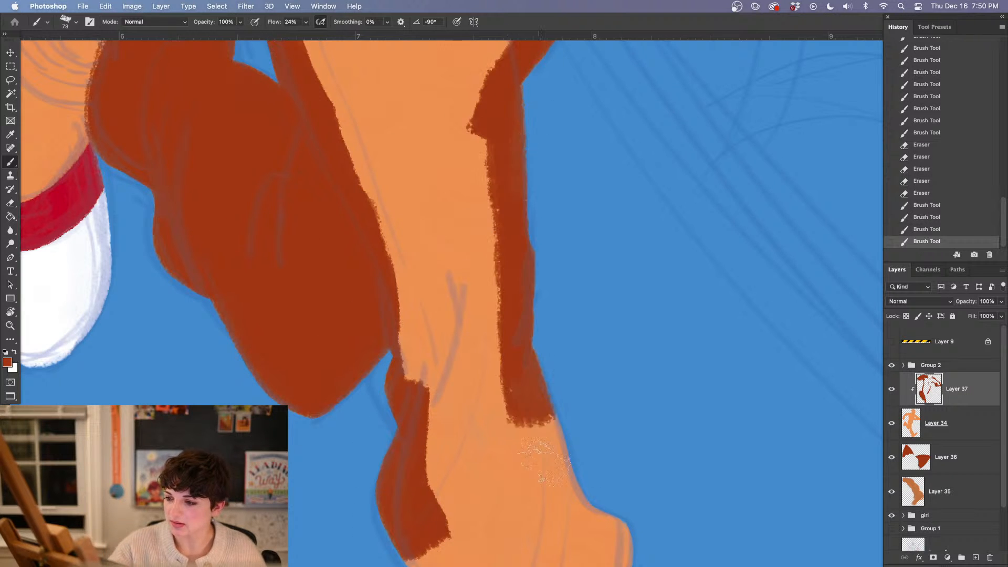
left_click_drag(545, 463, 588, 511)
left_click_drag(497, 557, 382, 346)
mouse_move(310, 301)
left_mouse_down()
mouse_move(329, 372)
mouse_move(396, 311)
mouse_move(452, 309)
left_mouse_up()
mouse_move(475, 247)
left_mouse_down()
mouse_move(422, 325)
mouse_move(504, 304)
mouse_move(439, 320)
mouse_move(528, 230)
mouse_move(520, 207)
mouse_move(423, 304)
mouse_move(433, 264)
left_mouse_up()
Reduce the brush to 33 px and paint the standing leg's trouser hem around the shoe tongue and ankle
right_click(465, 126)
left_click_drag(445, 169, 434, 170)
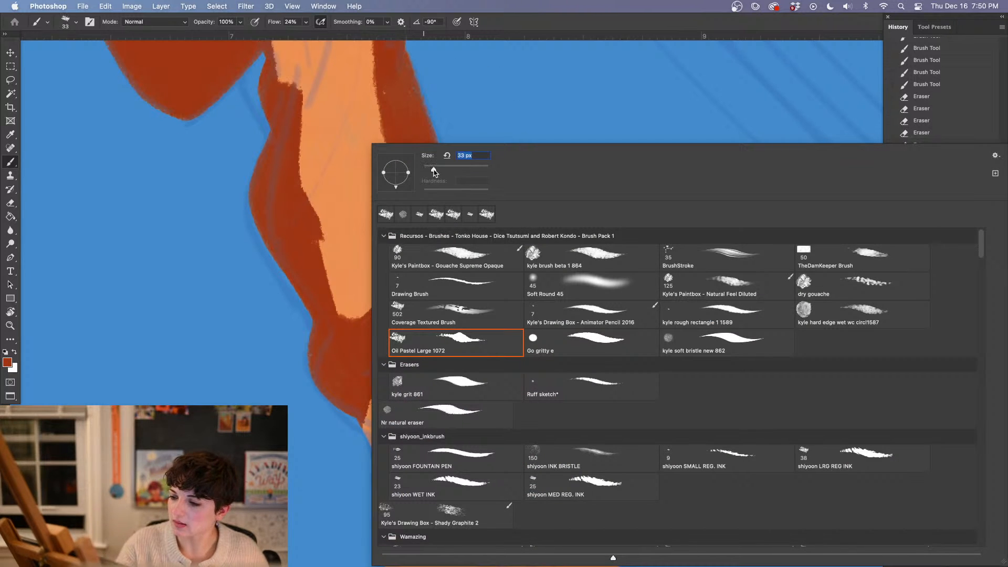
left_click(346, 365)
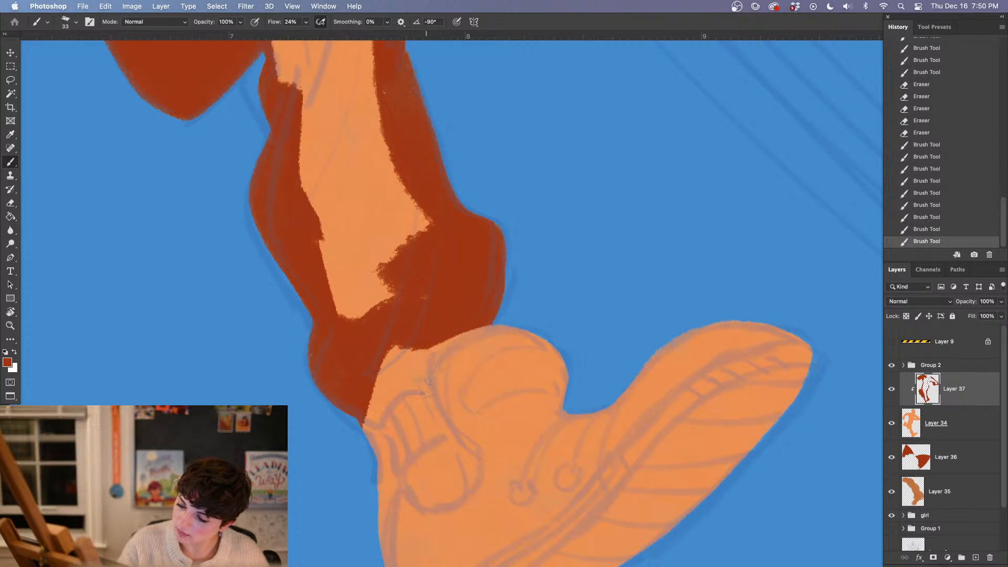
mouse_move(426, 383)
left_mouse_down()
mouse_move(371, 434)
mouse_move(395, 378)
mouse_move(371, 381)
mouse_move(421, 359)
mouse_move(421, 379)
mouse_move(484, 309)
mouse_move(416, 343)
mouse_move(399, 379)
left_mouse_up()
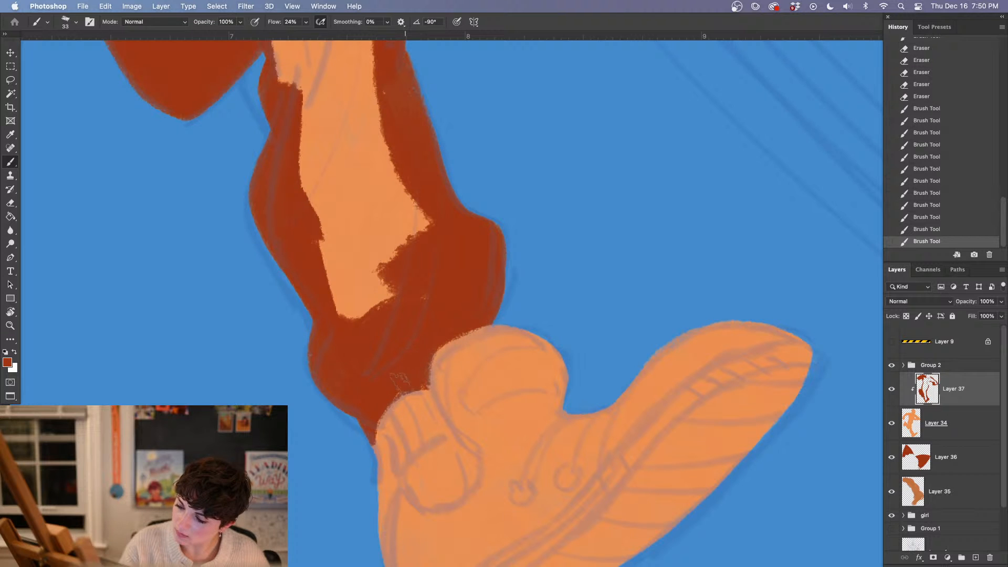
On Layer 34, erase the orange silhouette's edge to reshape the back of the ankle, heel and sole
left_click_drag(555, 436, 546, 283)
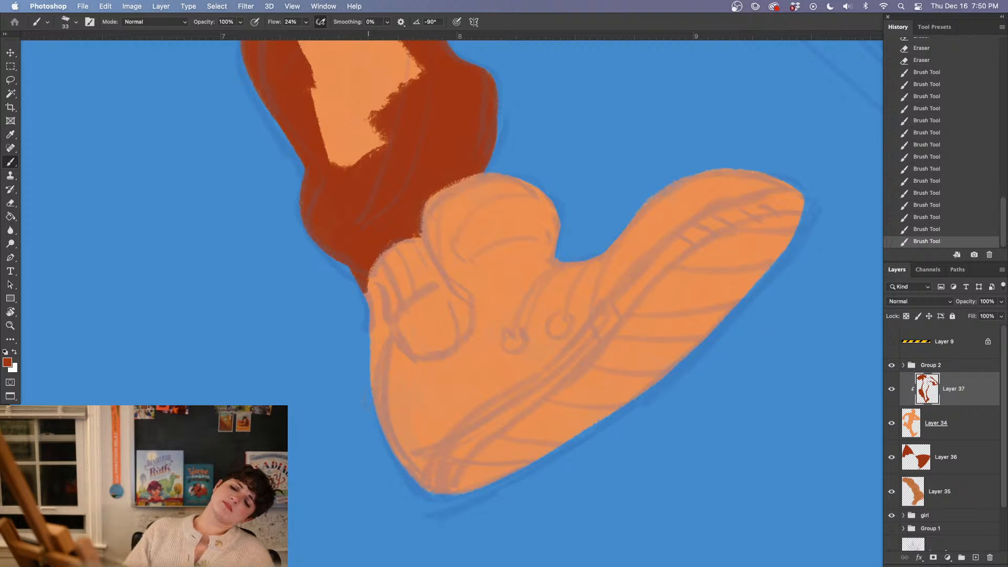
left_click(966, 415)
key("e")
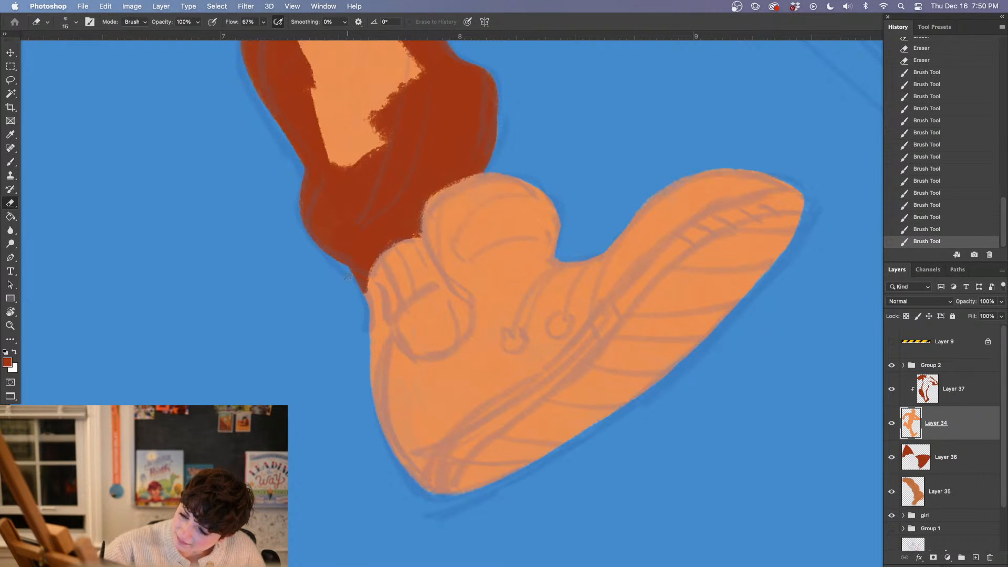
mouse_move(364, 288)
left_mouse_down()
mouse_move(388, 326)
mouse_move(374, 360)
mouse_move(376, 412)
left_mouse_up()
left_click_drag(379, 339, 370, 297)
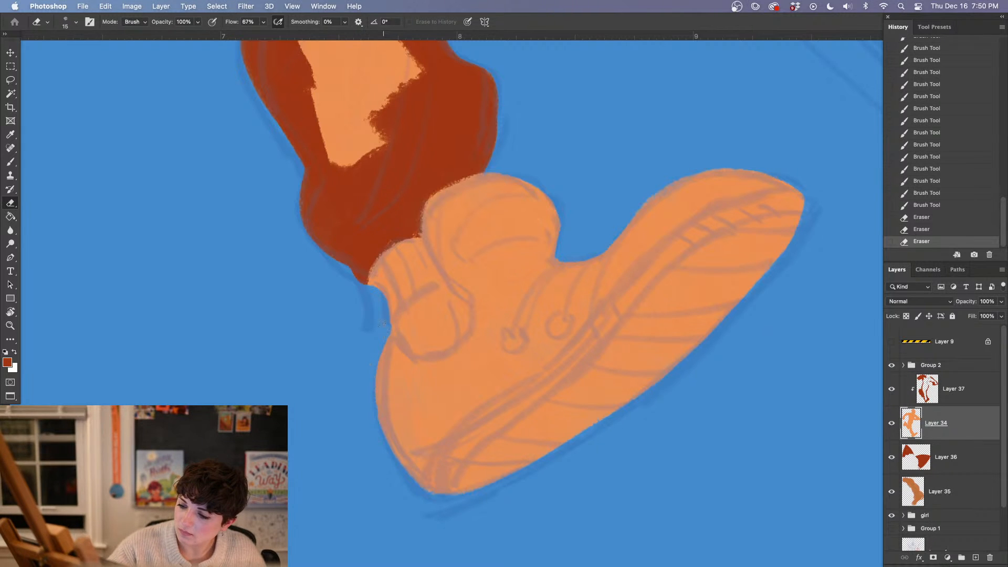
left_click_drag(372, 387, 460, 496)
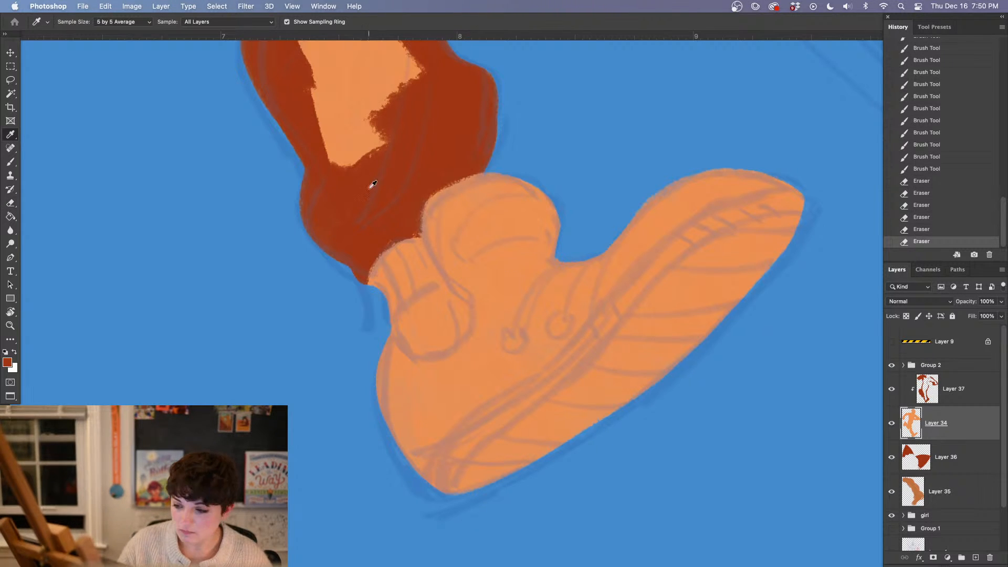
On clipped Layer 37, outline the ankle area above the heel and beside the shoe tongue in dark red-orange
key("alt+bracketright")
key("b")
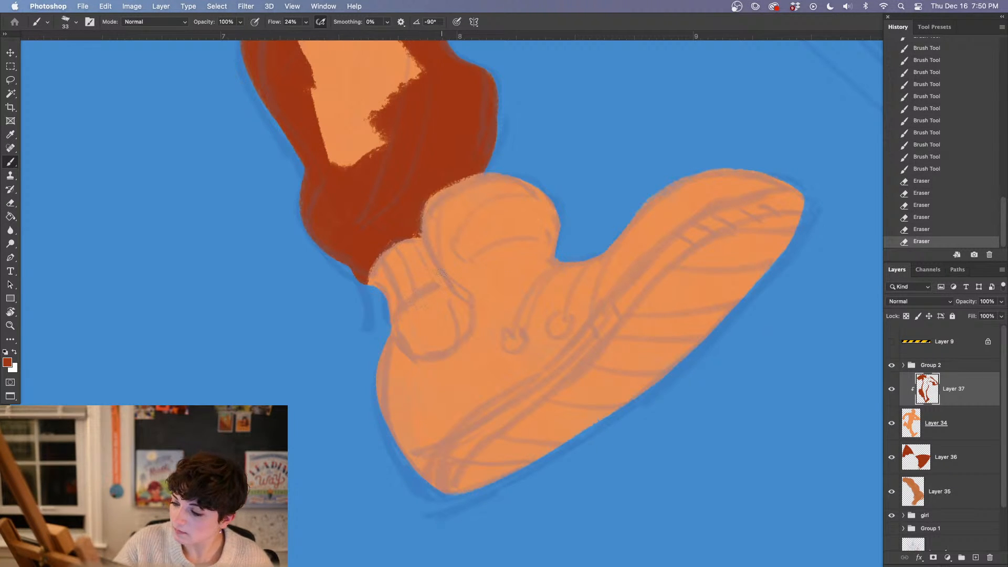
mouse_move(442, 278)
left_mouse_down()
mouse_move(389, 310)
mouse_move(393, 323)
mouse_move(438, 279)
left_mouse_up()
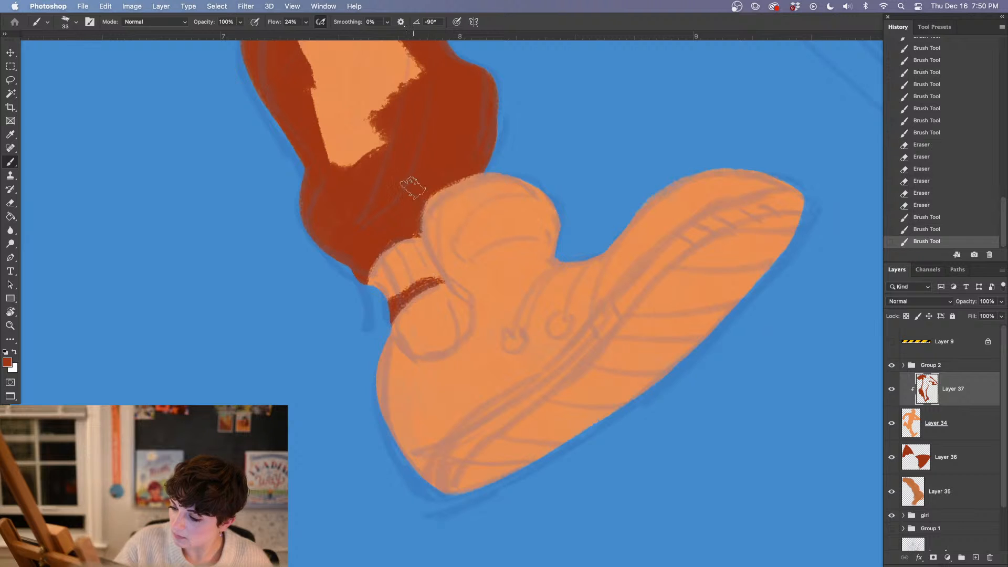
left_click_drag(419, 223, 440, 274)
left_click_drag(416, 228, 440, 277)
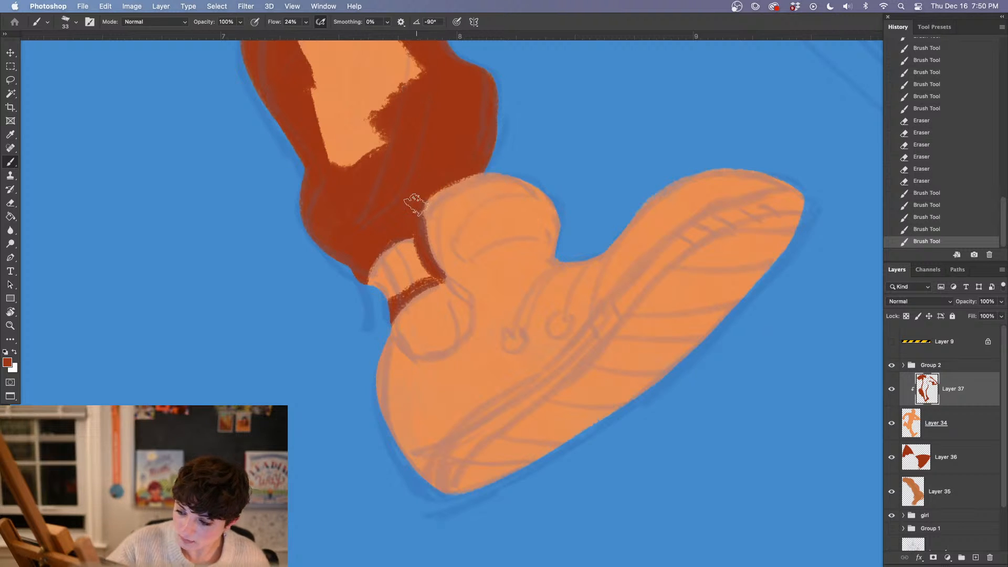
Erase the overlap along the shoe tongue and fill the ankle area in dark red-orange
key("e")
left_click_drag(424, 216, 443, 256)
left_click_drag(426, 206, 455, 187)
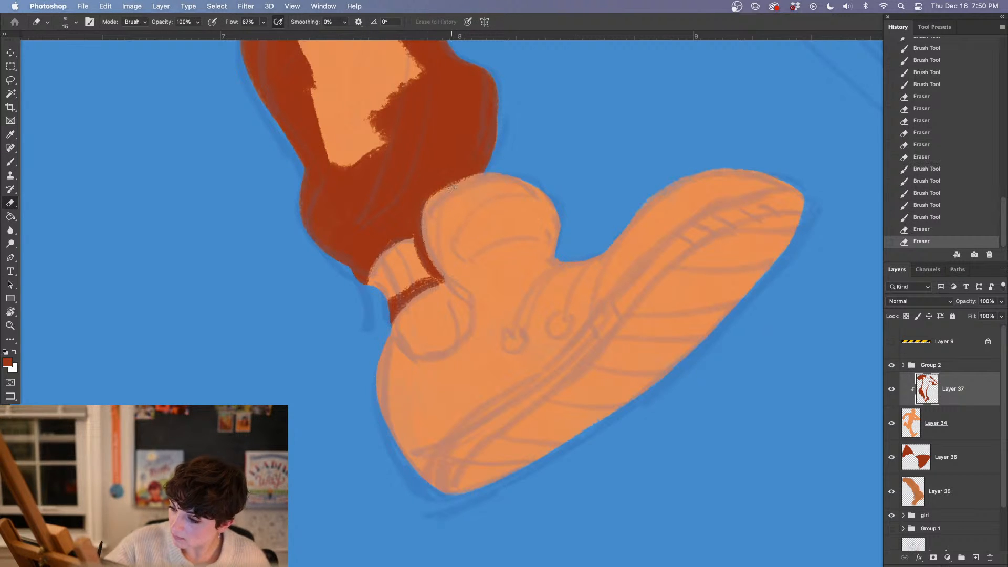
key("b")
mouse_move(408, 214)
left_mouse_down()
mouse_move(423, 250)
mouse_move(409, 229)
mouse_move(407, 258)
mouse_move(379, 263)
mouse_move(367, 288)
mouse_move(424, 271)
mouse_move(381, 298)
mouse_move(400, 253)
mouse_move(427, 239)
mouse_move(436, 278)
left_mouse_up()
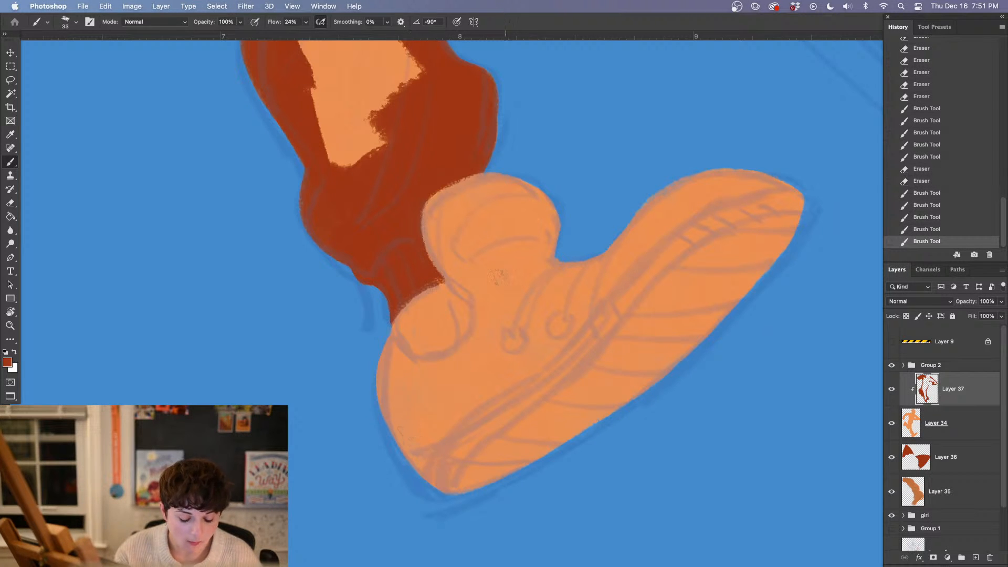
Paint the standing leg's lower interior and fill the suit's remaining enclosed area in dark red-orange with the Paint Bucket
left_click(387, 114)
left_click_drag(380, 185, 400, 398)
mouse_move(399, 344)
left_mouse_down()
mouse_move(342, 404)
mouse_move(323, 226)
left_mouse_up()
left_click_drag(455, 336, 485, 518)
key("super+minus")
key("super+minus")
key("super+minus")
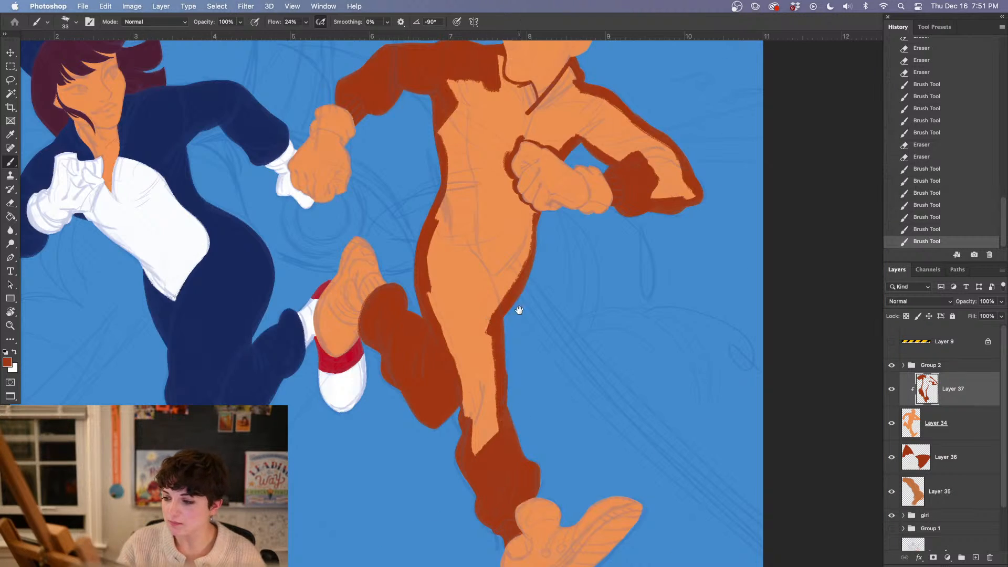
key("super+equal")
key("g")
left_click(450, 336)
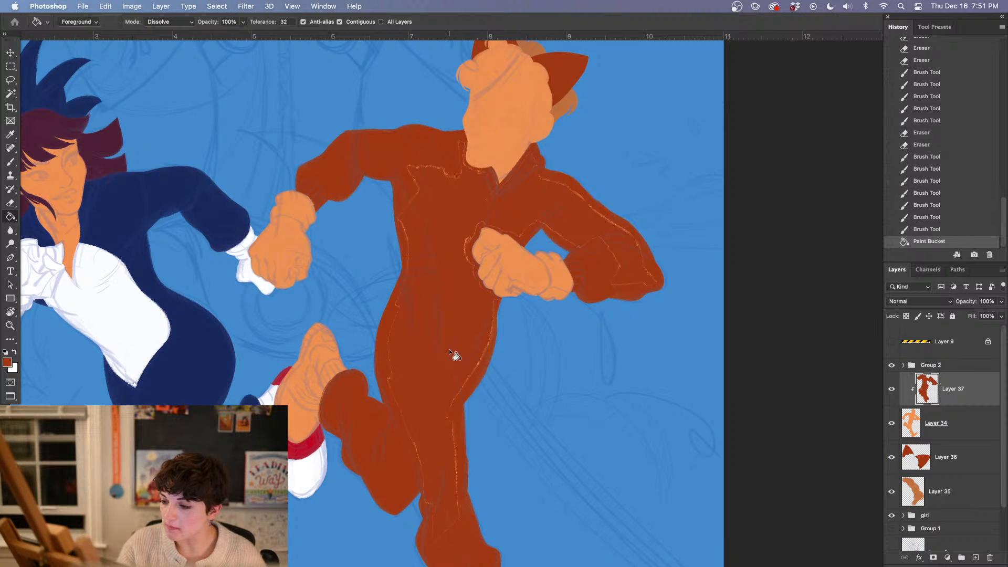
Brush dark red-orange over the thin orange gaps the fill left along the hips and standing leg
key("b")
key("super+equal")
key("super+equal")
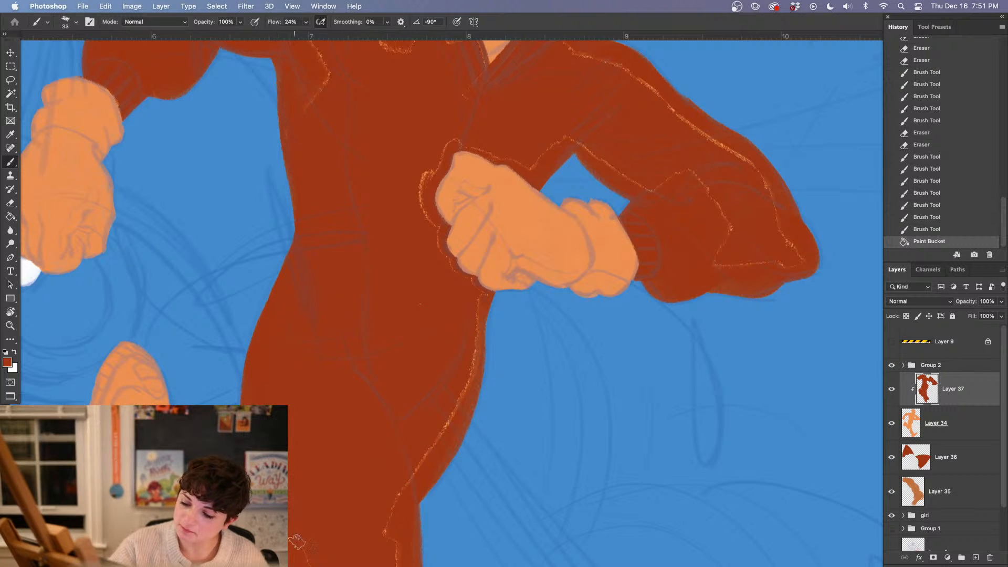
left_click_drag(297, 541, 309, 563)
left_click_drag(329, 439, 342, 207)
left_click_drag(317, 324, 363, 477)
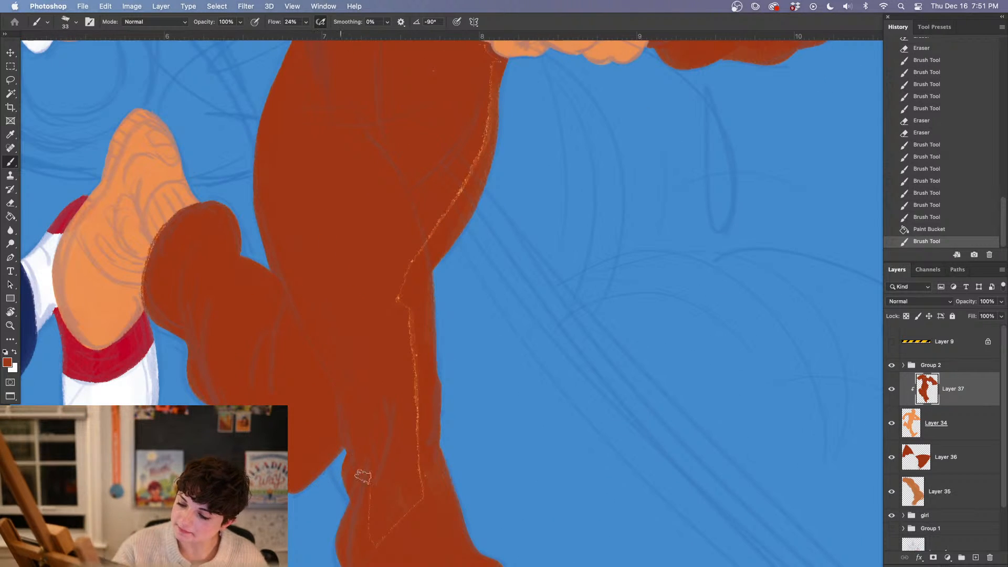
mouse_move(389, 532)
left_mouse_down()
mouse_move(426, 490)
mouse_move(399, 285)
mouse_move(475, 155)
mouse_move(471, 165)
mouse_move(496, 66)
left_mouse_up()
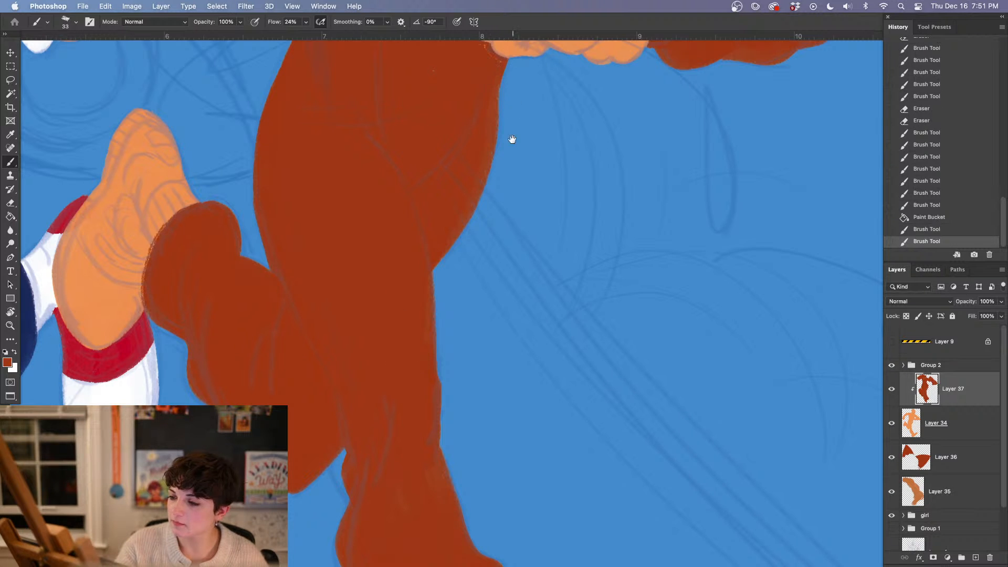
Cover the orange gaps around the fist's knuckles and the stray specks on the torso below it
left_click_drag(511, 139, 432, 464)
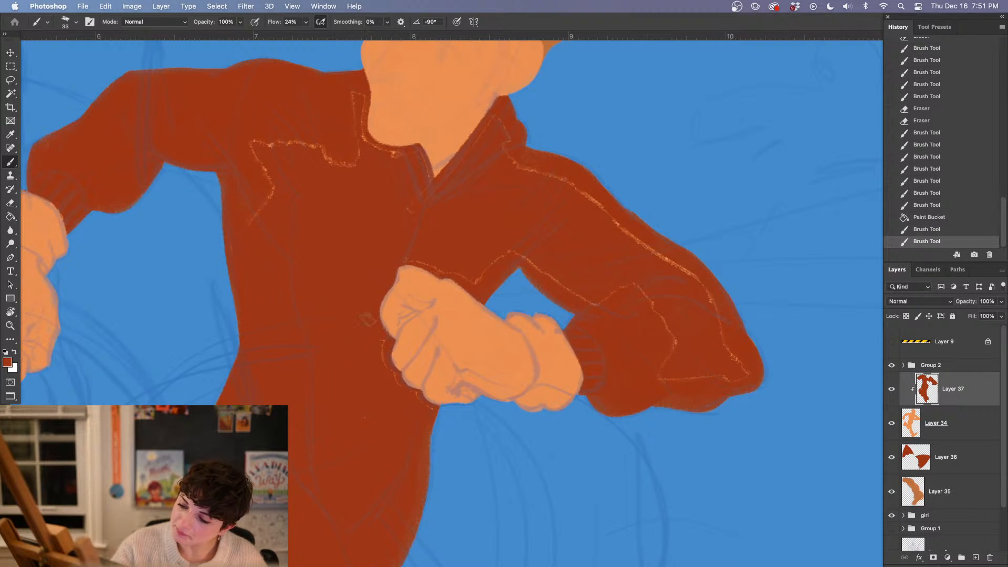
mouse_move(370, 323)
left_mouse_down()
mouse_move(403, 389)
mouse_move(435, 417)
mouse_move(345, 265)
mouse_move(379, 406)
mouse_move(372, 452)
left_mouse_up()
key("e")
key("b")
left_click(949, 429)
left_click_drag(363, 416, 359, 430)
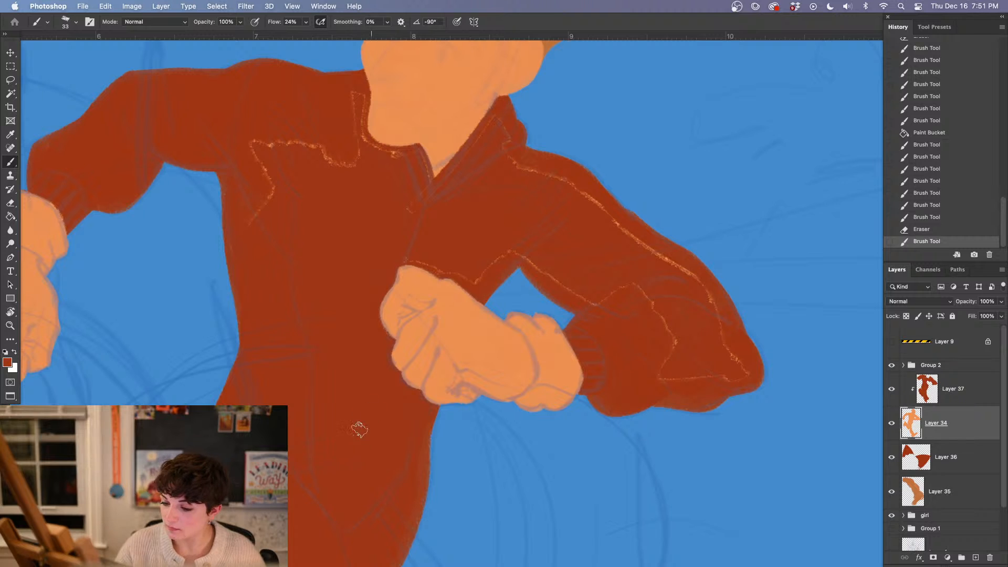
On Layer 37, paint over the leftover orange lines across the bent sleeve, chest, shoulder and collar
left_click(972, 397)
mouse_move(433, 254)
left_mouse_down()
mouse_move(407, 258)
mouse_move(465, 279)
mouse_move(443, 261)
mouse_move(403, 255)
left_mouse_up()
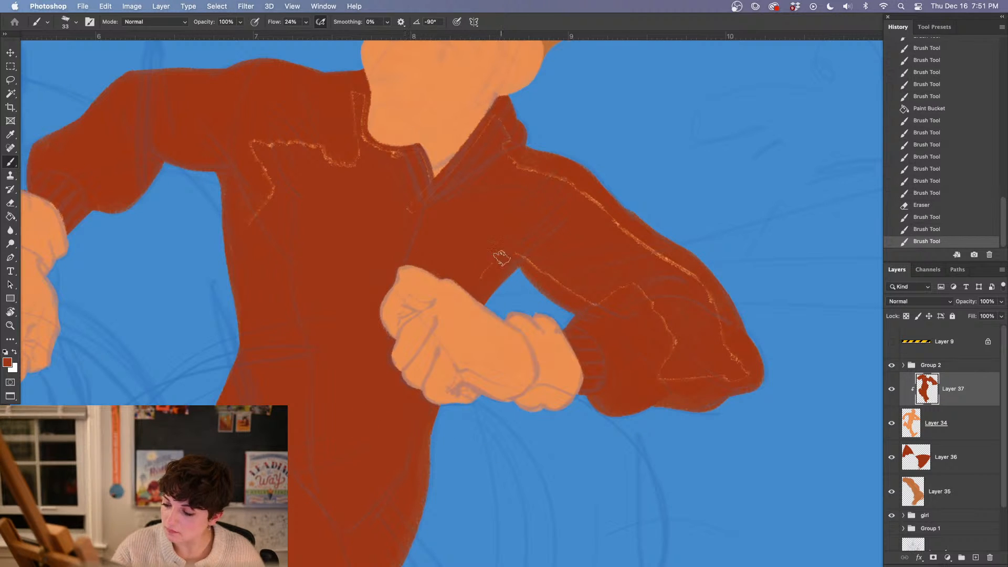
mouse_move(502, 257)
left_mouse_down()
mouse_move(525, 251)
mouse_move(610, 317)
mouse_move(568, 289)
mouse_move(612, 298)
mouse_move(640, 282)
mouse_move(684, 351)
mouse_move(668, 376)
mouse_move(681, 338)
mouse_move(675, 356)
mouse_move(744, 385)
mouse_move(728, 382)
mouse_move(733, 358)
mouse_move(712, 303)
mouse_move(662, 256)
mouse_move(673, 258)
mouse_move(577, 185)
left_mouse_up()
mouse_move(642, 250)
left_mouse_down()
mouse_move(583, 185)
mouse_move(587, 202)
mouse_move(533, 164)
mouse_move(501, 176)
mouse_move(475, 151)
mouse_move(425, 184)
mouse_move(407, 157)
mouse_move(359, 142)
mouse_move(358, 96)
mouse_move(362, 150)
mouse_move(347, 168)
mouse_move(258, 141)
mouse_move(272, 188)
mouse_move(261, 218)
left_mouse_up()
left_click_drag(340, 177, 343, 184)
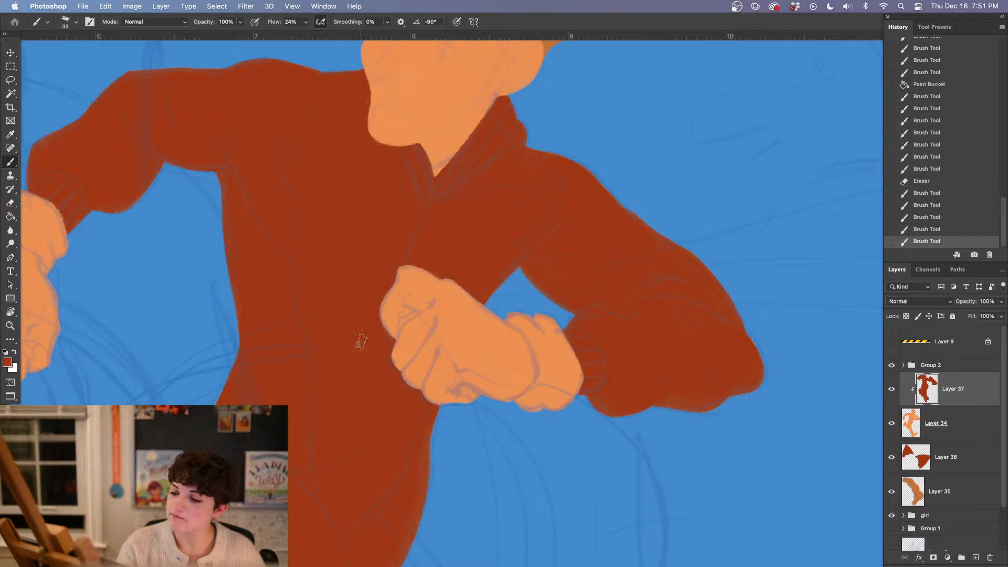
mouse_move(734, 288)
left_mouse_down()
mouse_move(654, 306)
mouse_move(594, 301)
left_mouse_up()
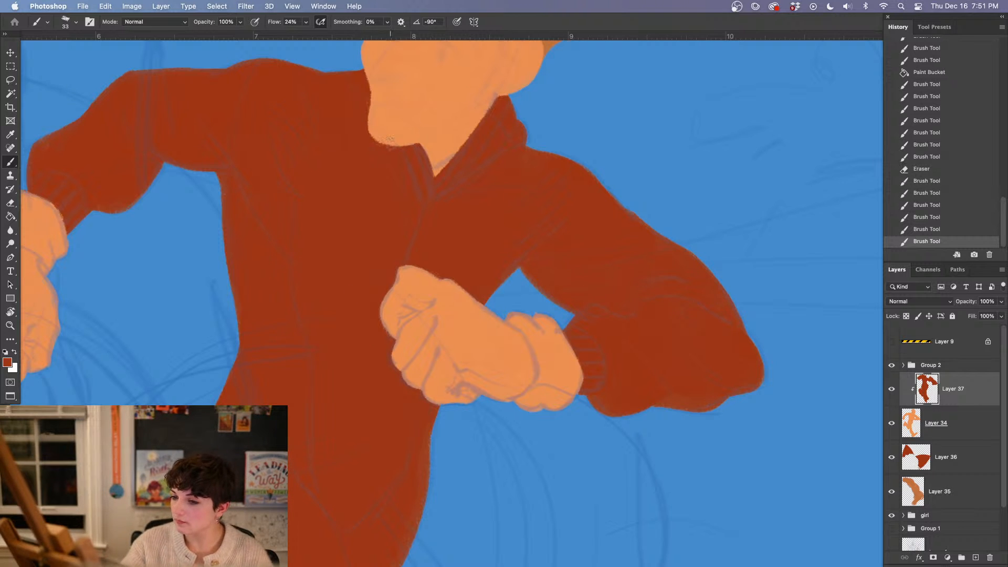
left_click_drag(356, 108, 362, 118)
left_click_drag(360, 110, 362, 120)
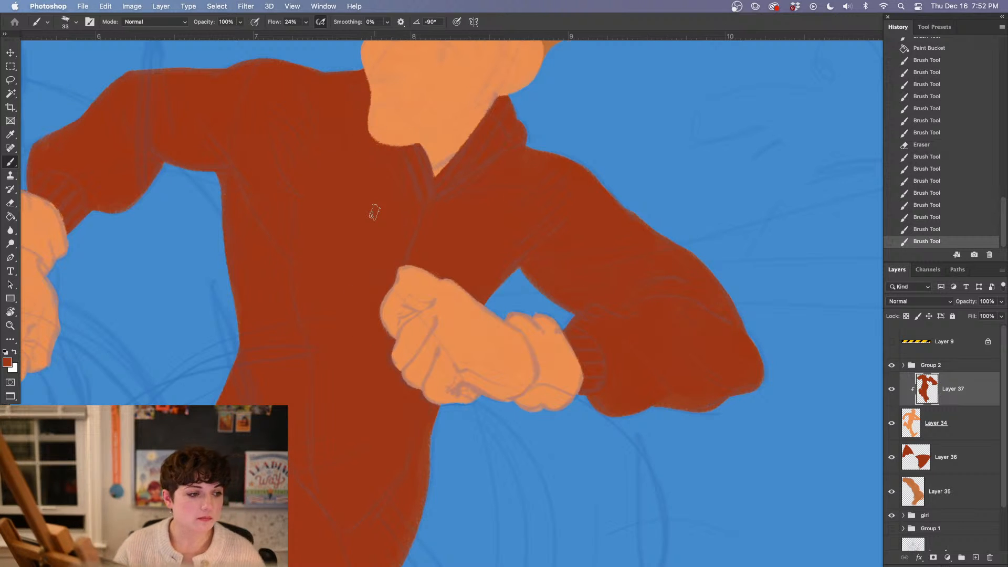
Create a new layer above the suit layer and set the foreground colour to white
key("super+0")
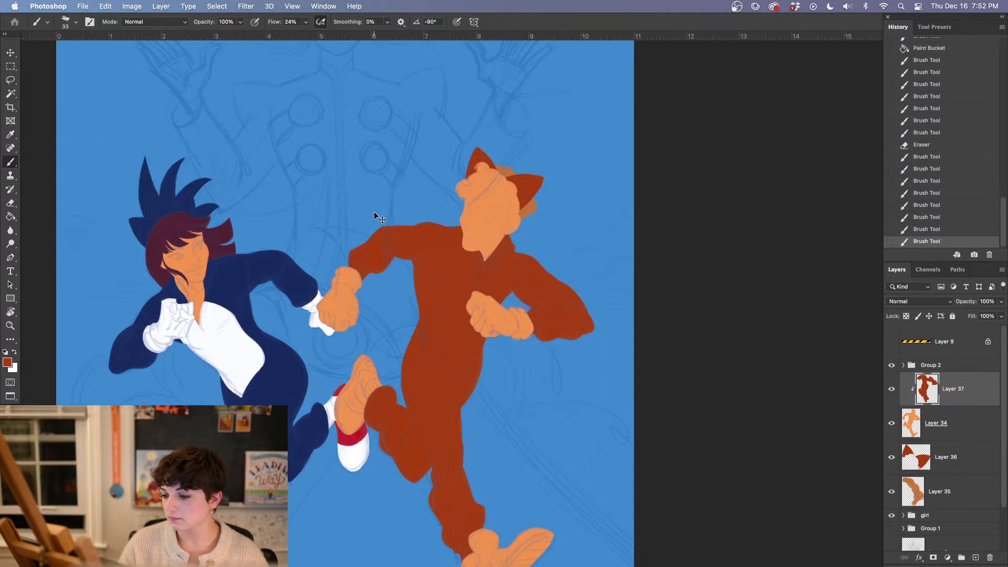
key("super+plus")
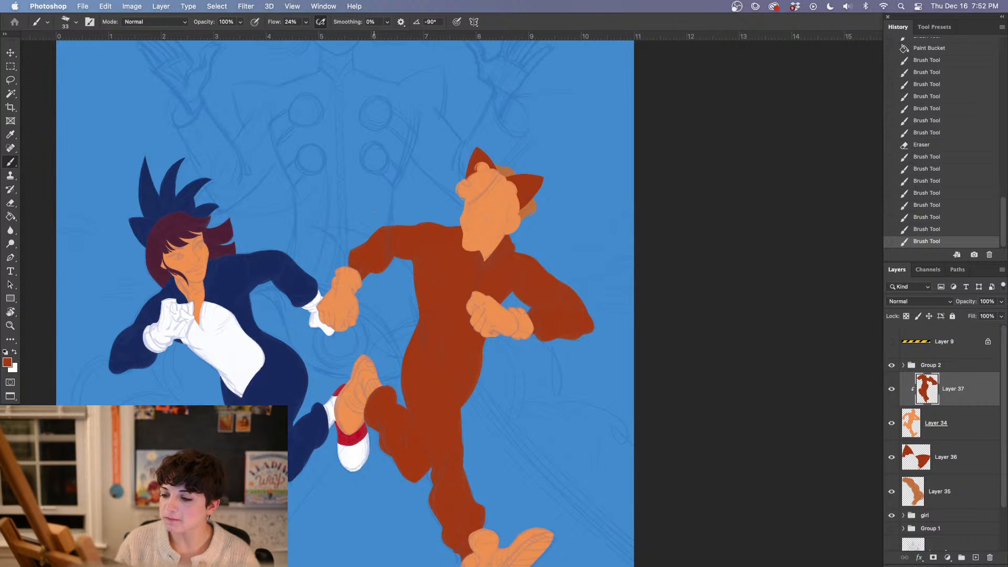
key("super+plus")
key("super+plus")
key("super+plus")
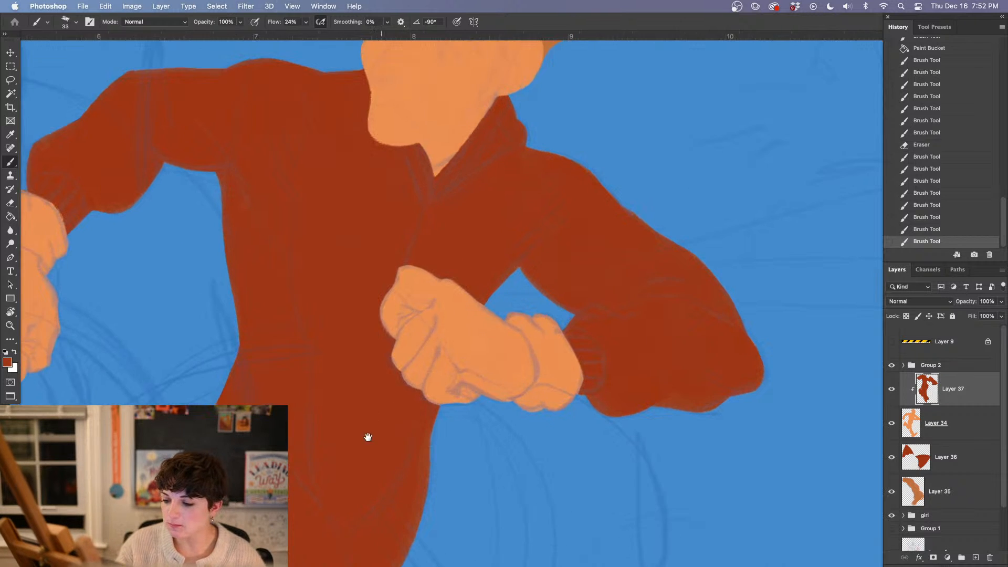
left_click(384, 434)
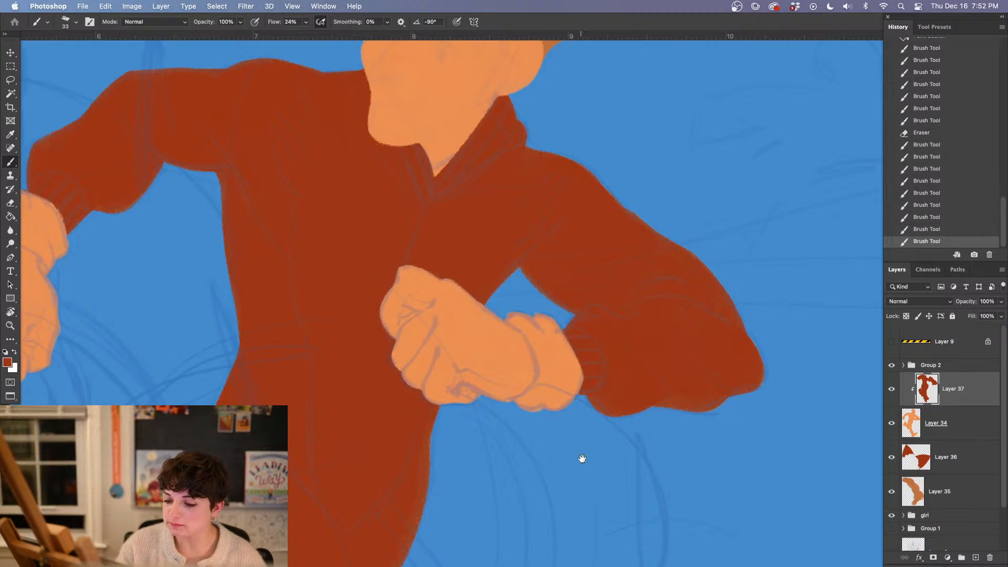
left_click_drag(583, 458, 550, 473)
left_click(975, 557)
left_click_drag(419, 404, 581, 399)
left_click(319, 407, "alt")
left_click_drag(766, 389, 497, 354)
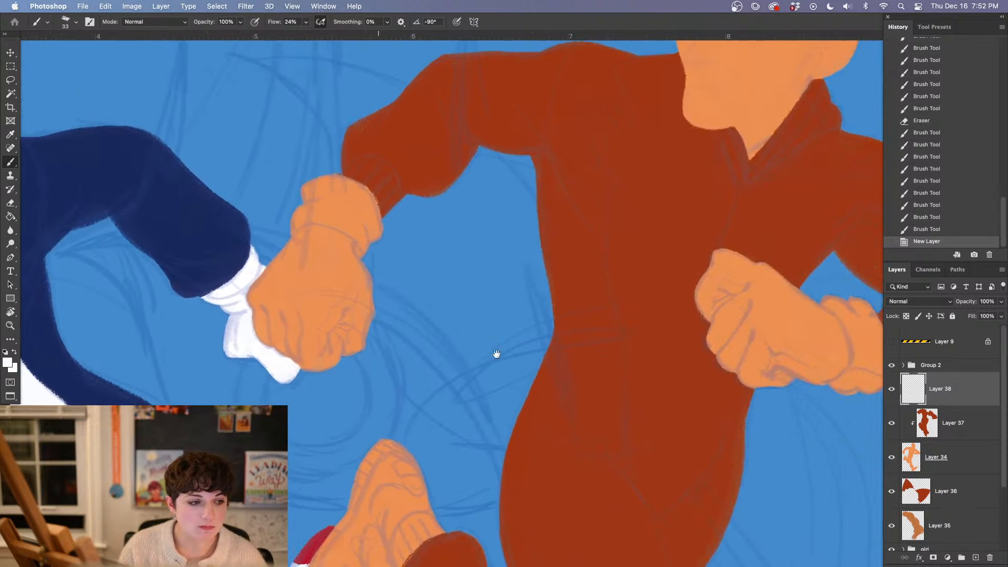
left_click_drag(630, 353, 488, 493)
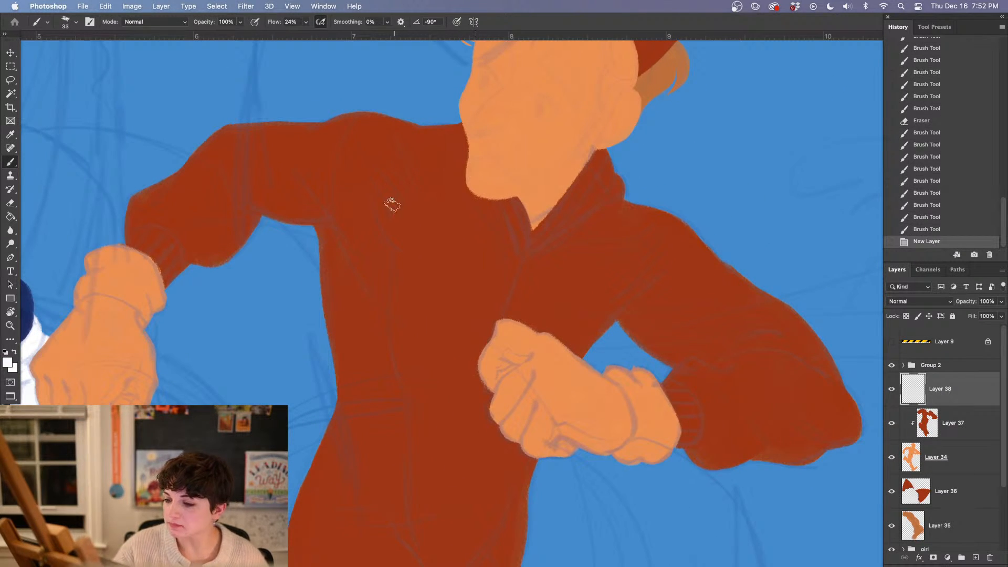
On Layer 38, brush a dense tuft of jagged white fur strokes on the chest near the raised bent arm
left_click_drag(368, 183, 401, 246)
left_click_drag(368, 182, 402, 247)
left_click_drag(367, 184, 404, 250)
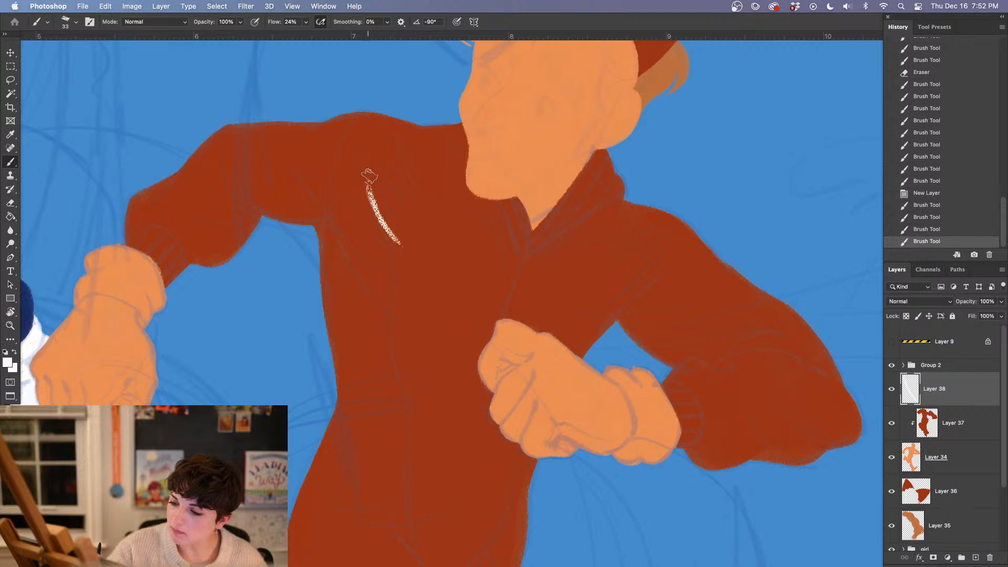
left_click_drag(369, 179, 402, 248)
mouse_move(360, 149)
left_mouse_down()
mouse_move(405, 214)
mouse_move(417, 215)
left_mouse_up()
mouse_move(399, 146)
left_mouse_down()
mouse_move(420, 210)
mouse_move(444, 207)
mouse_move(429, 186)
mouse_move(443, 204)
left_mouse_up()
left_click_drag(399, 168, 433, 231)
mouse_move(378, 181)
left_mouse_down()
mouse_move(401, 247)
mouse_move(405, 231)
mouse_move(414, 244)
left_mouse_up()
left_click_drag(396, 197, 422, 252)
left_click_drag(370, 169, 397, 196)
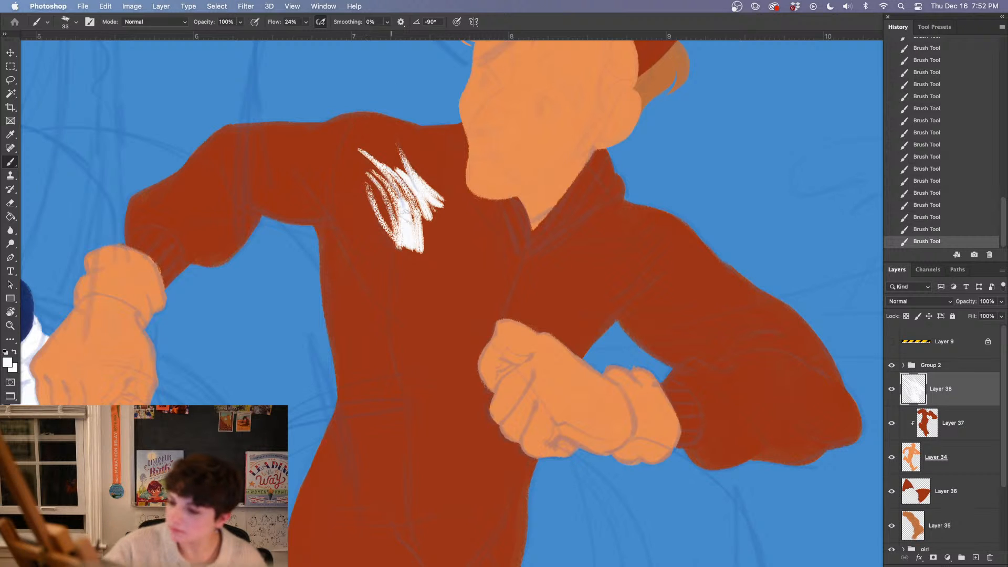
mouse_move(366, 161)
left_mouse_down()
mouse_move(412, 231)
mouse_move(402, 242)
left_mouse_up()
left_click_drag(374, 189, 410, 256)
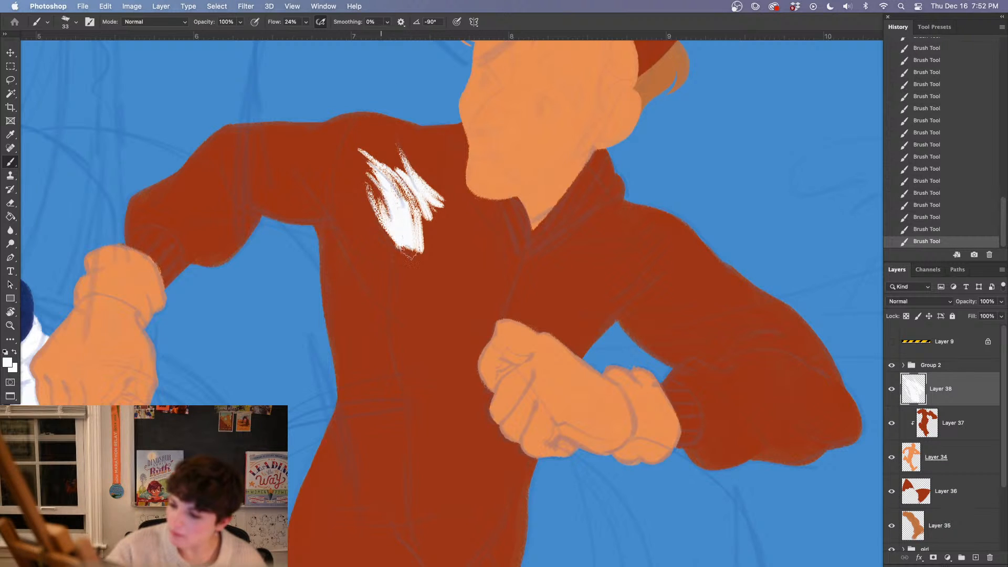
left_click_drag(388, 176, 432, 242)
left_click_drag(433, 207, 410, 178)
left_click_drag(370, 211, 417, 265)
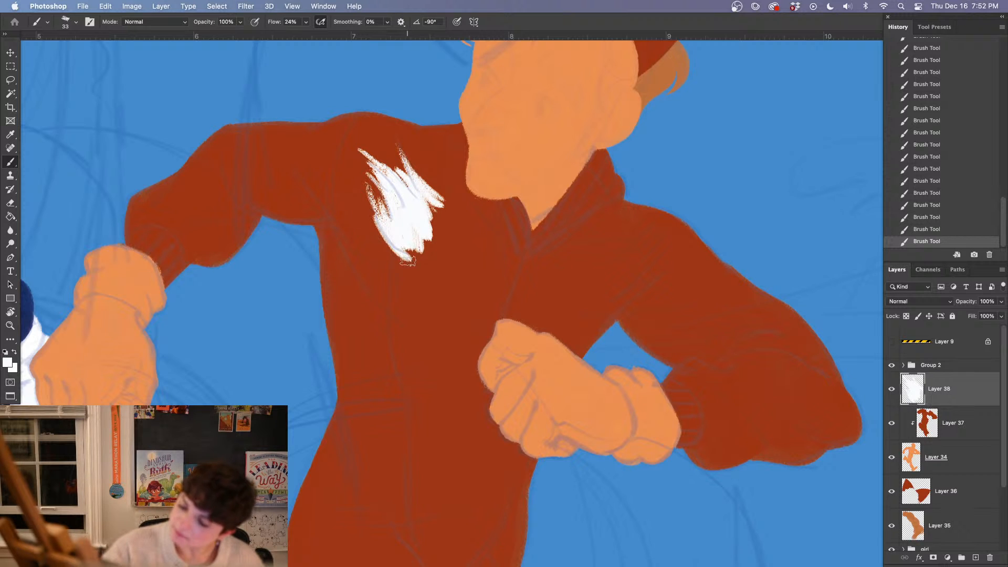
left_click_drag(381, 234, 420, 268)
Brush the white chest patch's upper edge along the collar and start a fur tuft at the opposite shoulder with a 35° brush angle
mouse_move(417, 177)
left_mouse_down()
mouse_move(491, 211)
mouse_move(520, 264)
mouse_move(658, 225)
left_mouse_up()
right_click(617, 265)
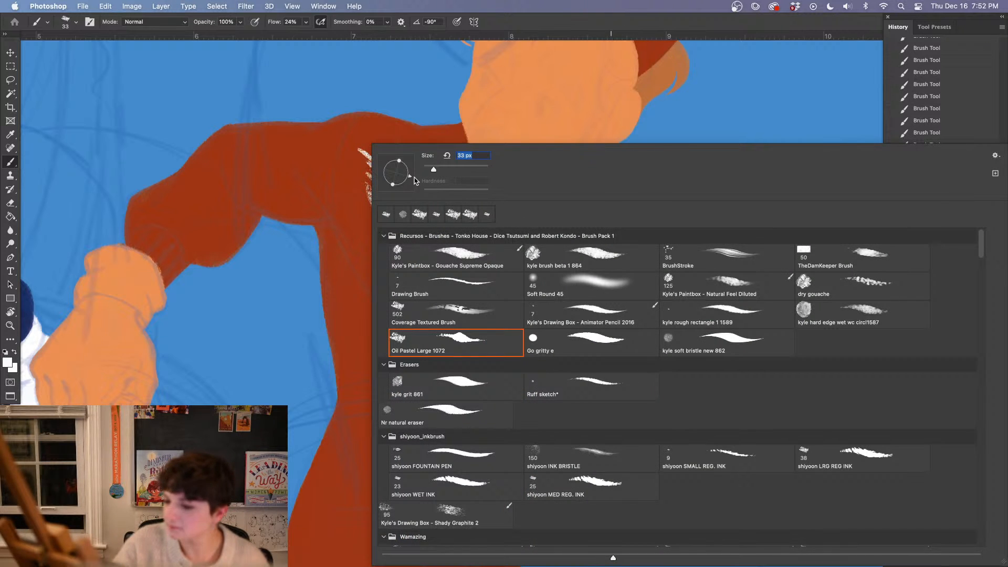
mouse_move(415, 181)
left_mouse_down()
mouse_move(423, 178)
mouse_move(407, 165)
left_mouse_up()
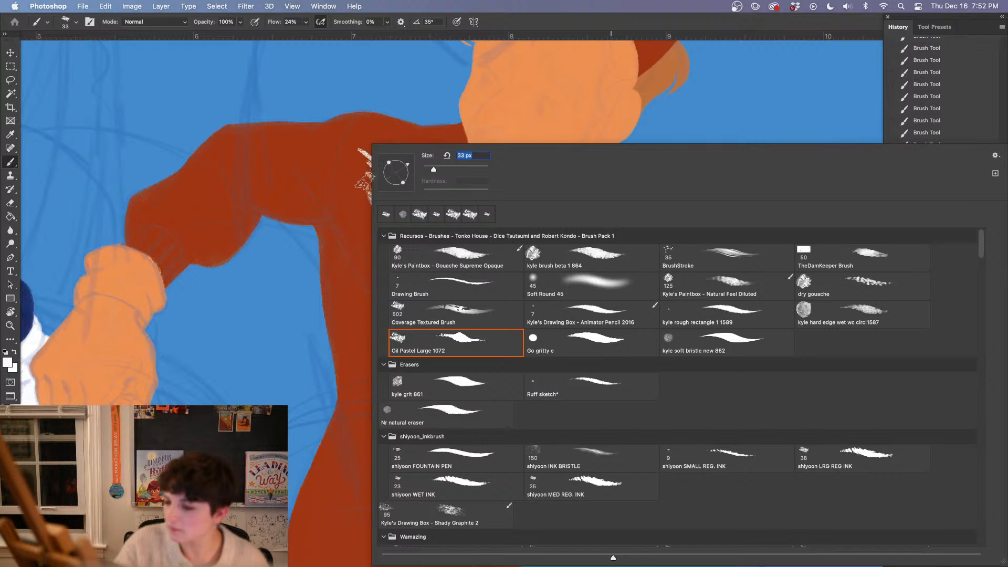
left_click(368, 181)
key("e")
mouse_move(660, 226)
left_mouse_down()
mouse_move(602, 268)
mouse_move(599, 288)
left_mouse_up()
key("b")
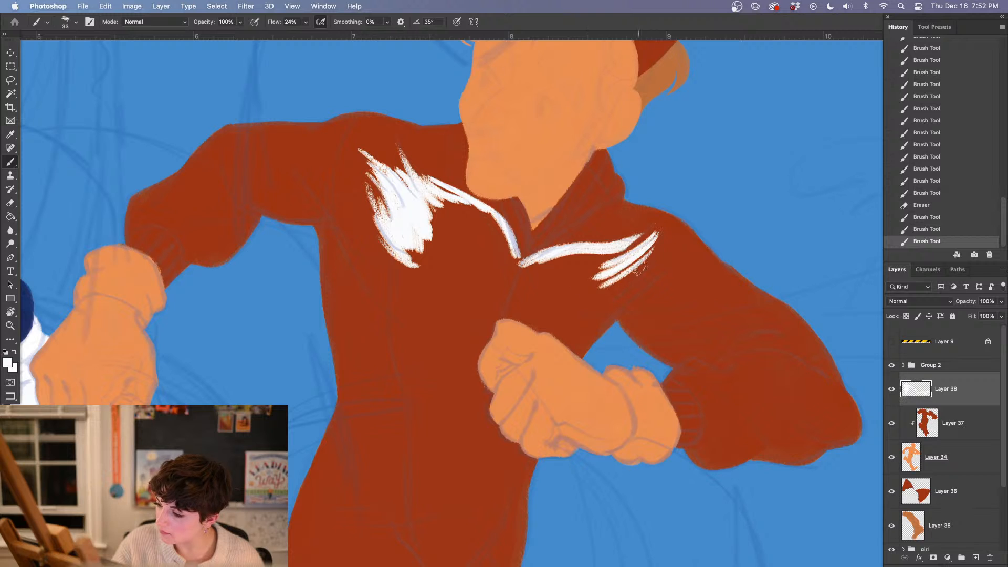
Extend the second fur tuft downward and continue the white outline to the armpit and along the fist's upper edge
mouse_move(662, 244)
left_mouse_down()
mouse_move(594, 294)
mouse_move(663, 281)
mouse_move(579, 329)
left_mouse_up()
left_click_drag(620, 298, 574, 354)
mouse_move(611, 315)
left_mouse_down()
mouse_move(574, 355)
mouse_move(507, 315)
left_mouse_up()
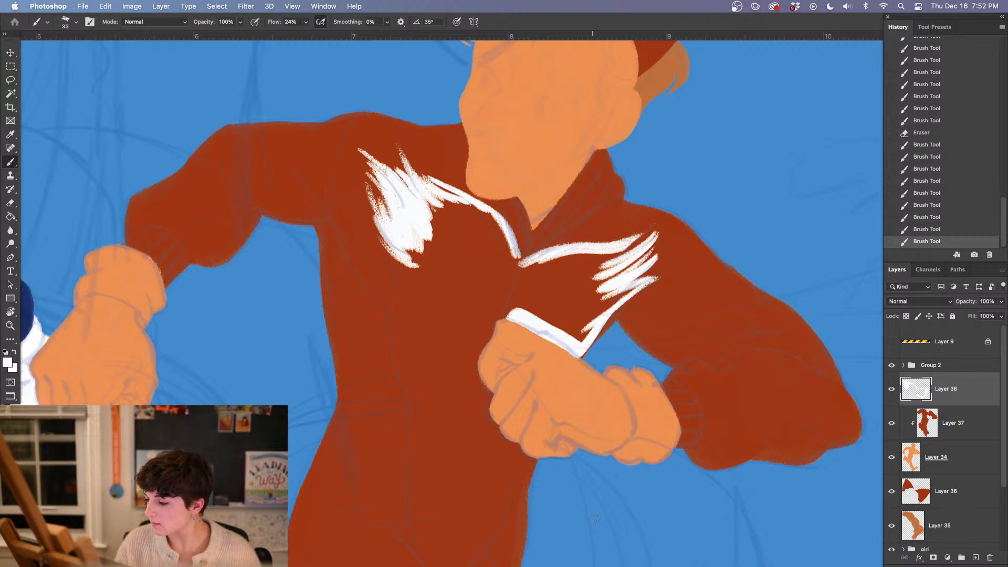
Outline both lower sides of the white patch down to a point at the hips, setting the brush angle to -91° on the way
mouse_move(395, 239)
left_mouse_down()
mouse_move(397, 401)
mouse_move(409, 459)
mouse_move(425, 218)
mouse_move(388, 367)
left_mouse_up()
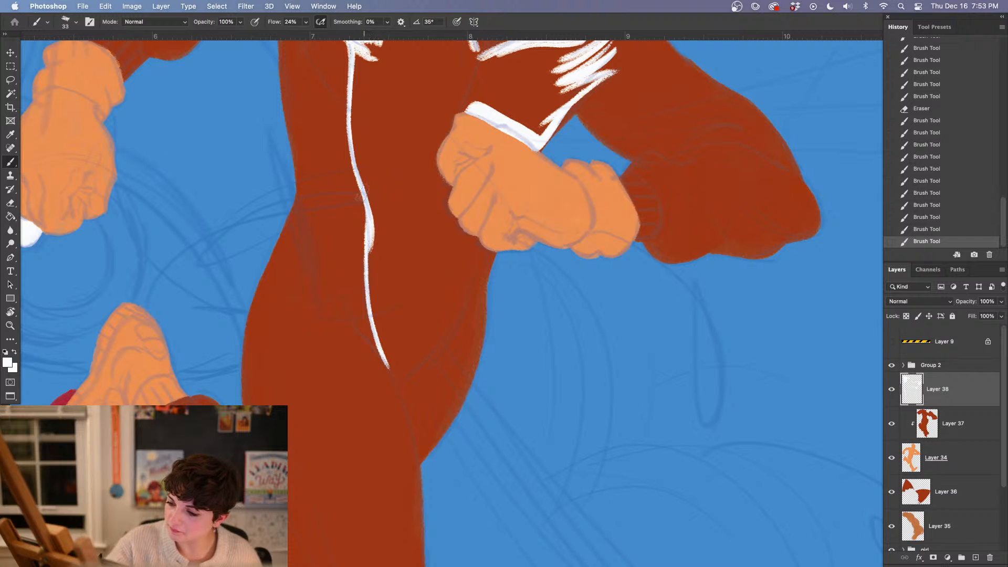
right_click(387, 173)
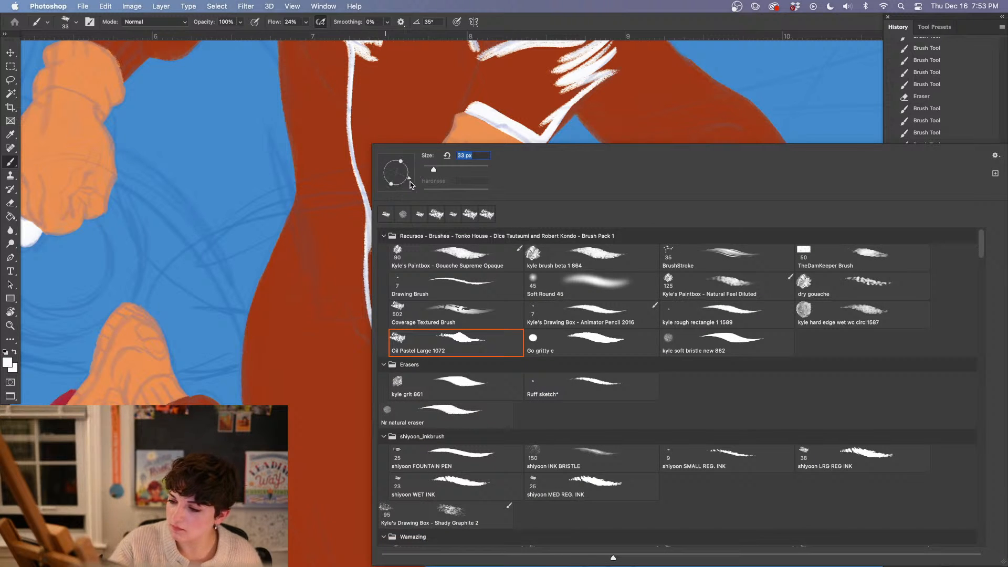
mouse_move(410, 184)
left_mouse_down()
mouse_move(368, 233)
mouse_move(366, 318)
mouse_move(389, 366)
left_mouse_up()
left_click(353, 122)
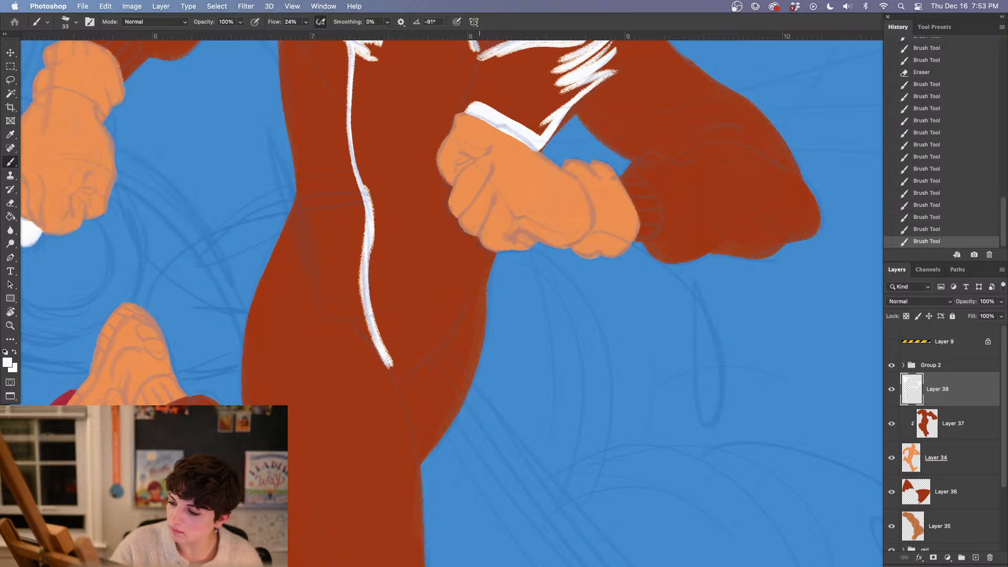
mouse_move(479, 227)
left_mouse_down()
mouse_move(470, 274)
mouse_move(398, 387)
left_mouse_up()
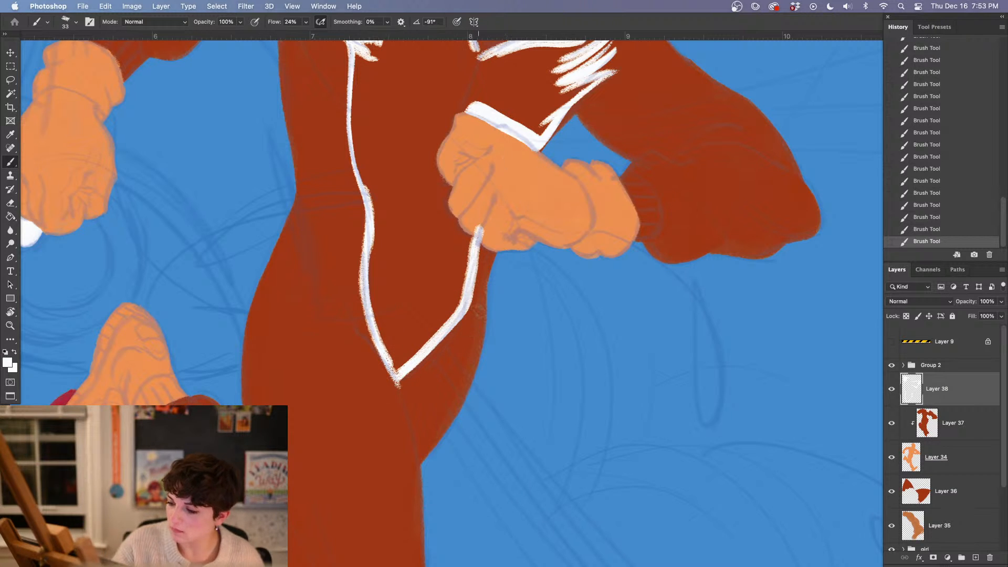
Erase the rough edges around the outline's bottom point and along the side running down from the fist
key("e")
mouse_move(415, 376)
left_mouse_down()
mouse_move(422, 373)
mouse_move(395, 385)
left_mouse_up()
mouse_move(382, 364)
left_mouse_down()
mouse_move(401, 394)
mouse_move(426, 367)
left_mouse_up()
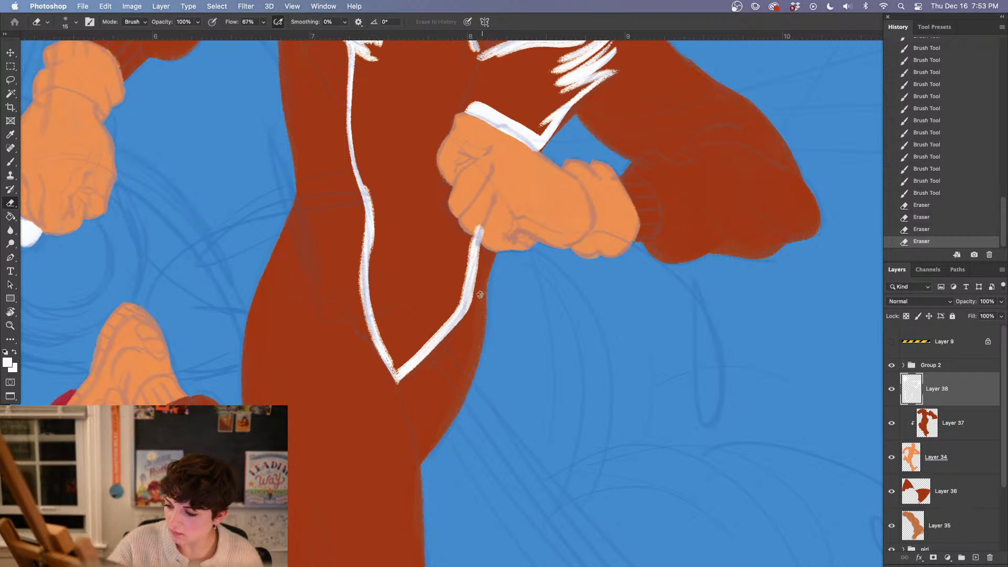
left_click_drag(479, 294, 485, 246)
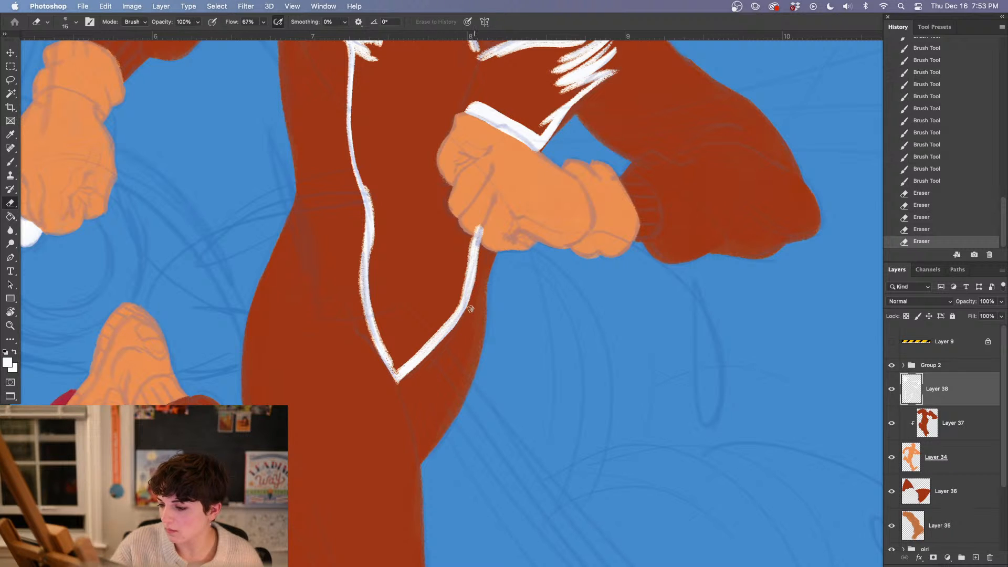
mouse_move(479, 288)
left_mouse_down()
mouse_move(478, 273)
mouse_move(420, 351)
left_mouse_up()
Thicken the outline's bend below the fist with white and trim its outer edge to a smooth curve
key("b")
left_click_drag(465, 315, 423, 359)
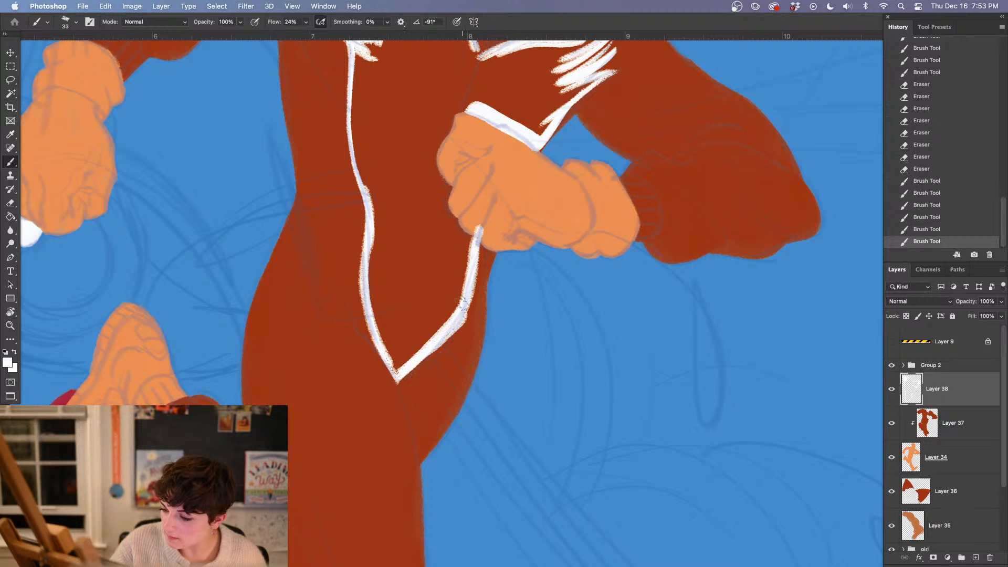
left_click_drag(472, 296, 462, 314)
key("e")
mouse_move(445, 348)
left_mouse_down()
mouse_move(461, 324)
mouse_move(440, 348)
left_mouse_up()
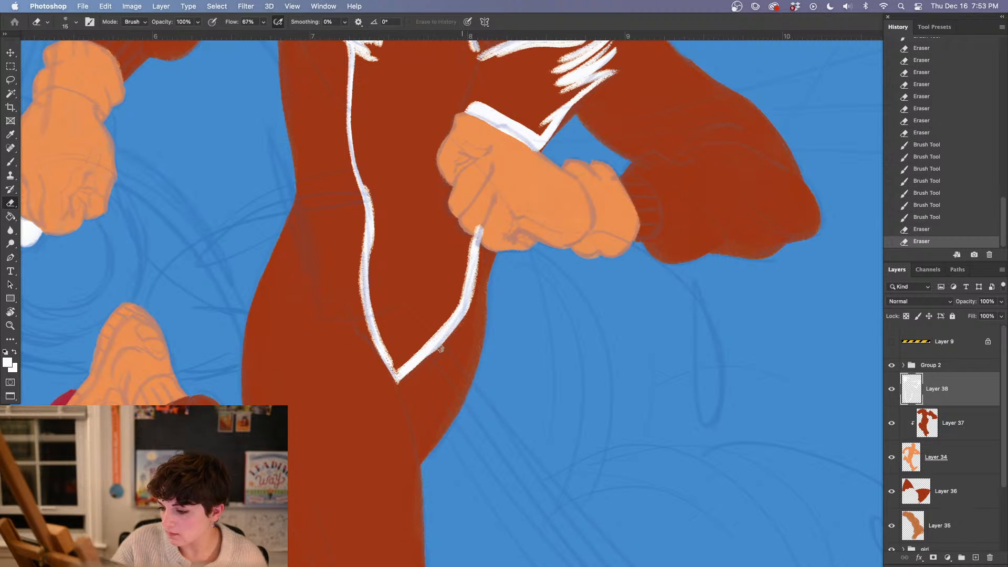
left_click_drag(477, 302, 445, 353)
Paint the white edge around the fist's knuckles to close the outline, and try filling the chest patch
key("b")
left_click_drag(512, 318, 486, 423)
mouse_move(449, 211)
left_mouse_down()
mouse_move(424, 229)
mouse_move(448, 353)
left_mouse_up()
left_click_drag(533, 427, 525, 496)
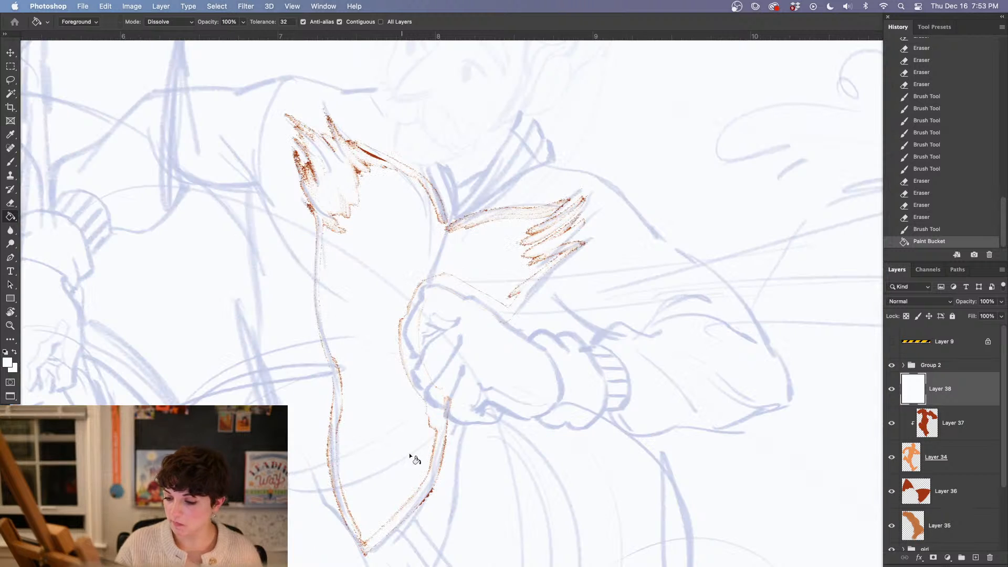
key("cmd+z")
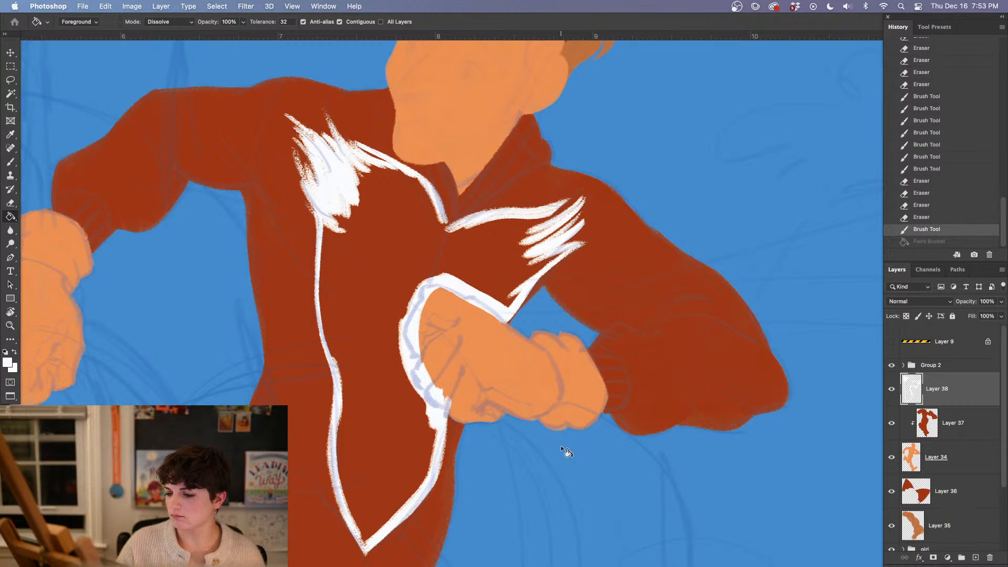
Fill the gaps between the fur strokes in both white tufts with more brush strokes
key("b")
left_click_drag(555, 208, 510, 240)
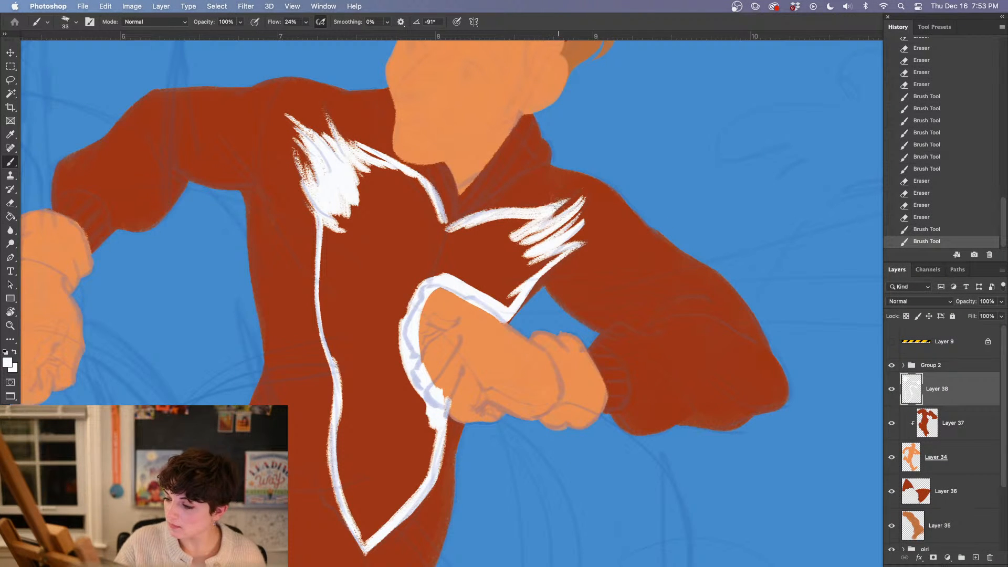
mouse_move(558, 204)
left_mouse_down()
mouse_move(518, 234)
mouse_move(526, 239)
left_mouse_up()
mouse_move(554, 228)
left_mouse_down()
mouse_move(520, 249)
mouse_move(537, 233)
left_mouse_up()
left_click_drag(548, 219, 513, 236)
left_click_drag(346, 176, 365, 199)
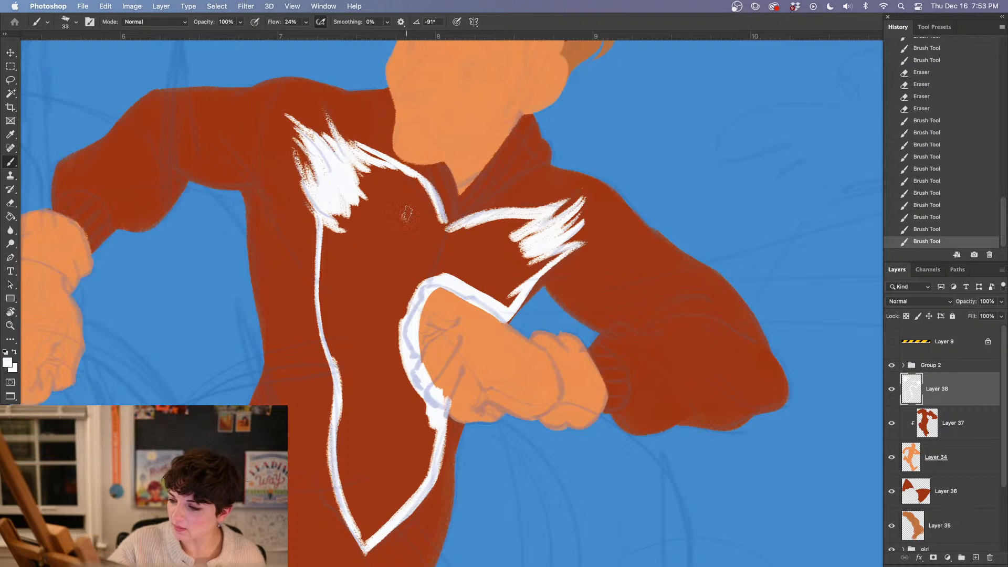
Reshape the outer tips of the fur tuft near the raised bent arm by alternately erasing and repainting its edges
key("e")
mouse_move(295, 149)
left_mouse_down()
mouse_move(299, 179)
mouse_move(292, 149)
mouse_move(311, 134)
mouse_move(295, 145)
left_mouse_up()
left_click_drag(326, 109, 300, 109)
key("b")
mouse_move(333, 143)
left_mouse_down()
mouse_move(305, 127)
mouse_move(338, 197)
left_mouse_up()
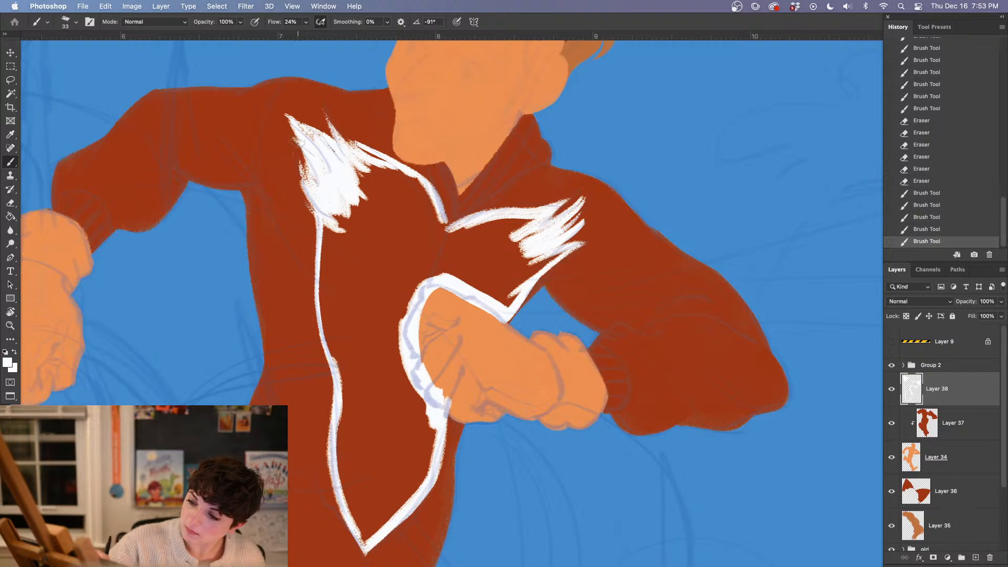
left_click_drag(289, 136, 342, 206)
mouse_move(309, 137)
left_mouse_down()
mouse_move(320, 148)
mouse_move(289, 120)
left_mouse_up()
key("e")
mouse_move(314, 156)
left_mouse_down()
mouse_move(303, 140)
mouse_move(308, 110)
mouse_move(294, 122)
mouse_move(320, 156)
mouse_move(326, 200)
mouse_move(351, 225)
left_mouse_up()
key("b")
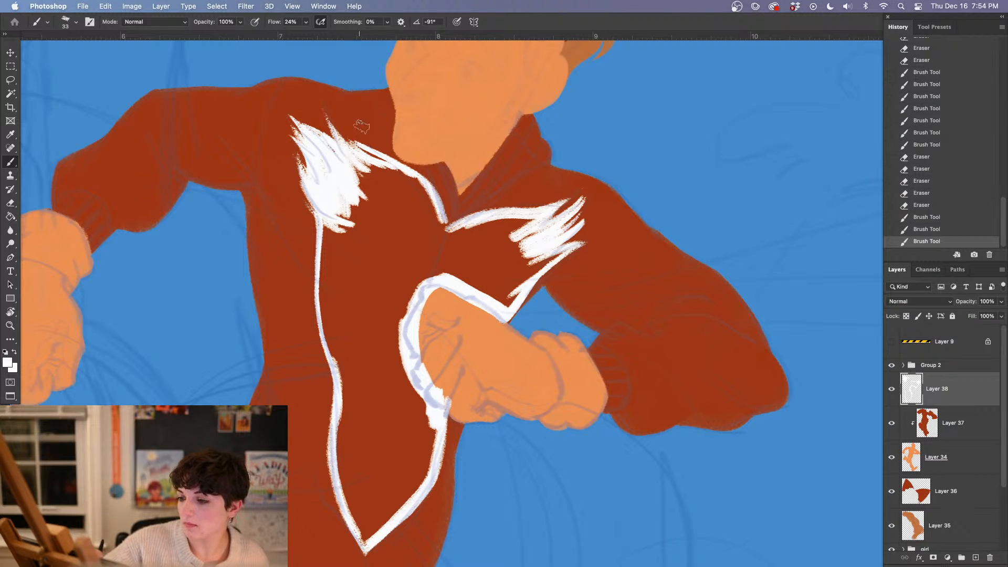
Thicken the white edge between that tuft and the collar, and erase its upper side into a clean curve
left_click_drag(361, 126, 383, 160)
left_click_drag(346, 129, 389, 167)
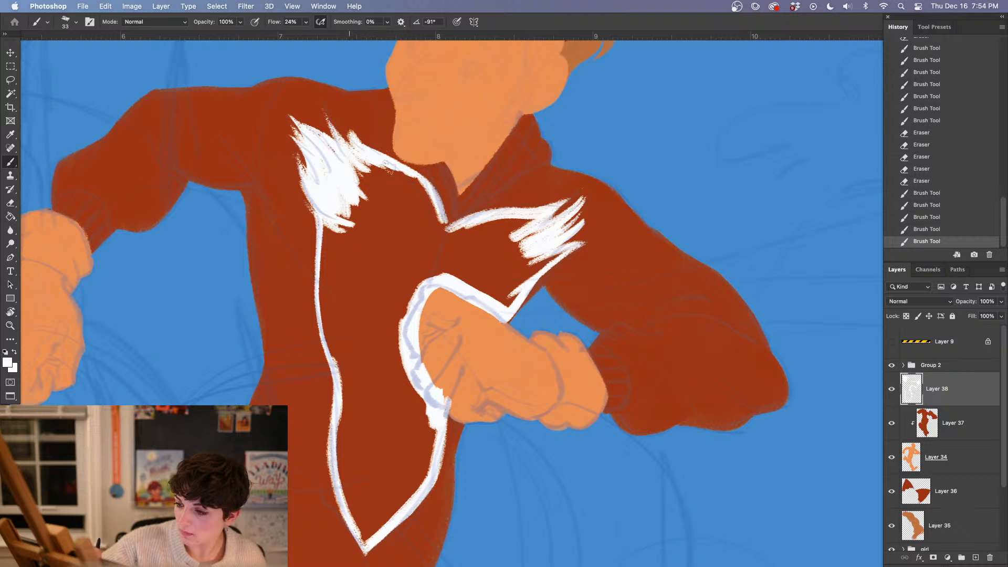
key("e")
left_click_drag(349, 126, 413, 164)
key("b")
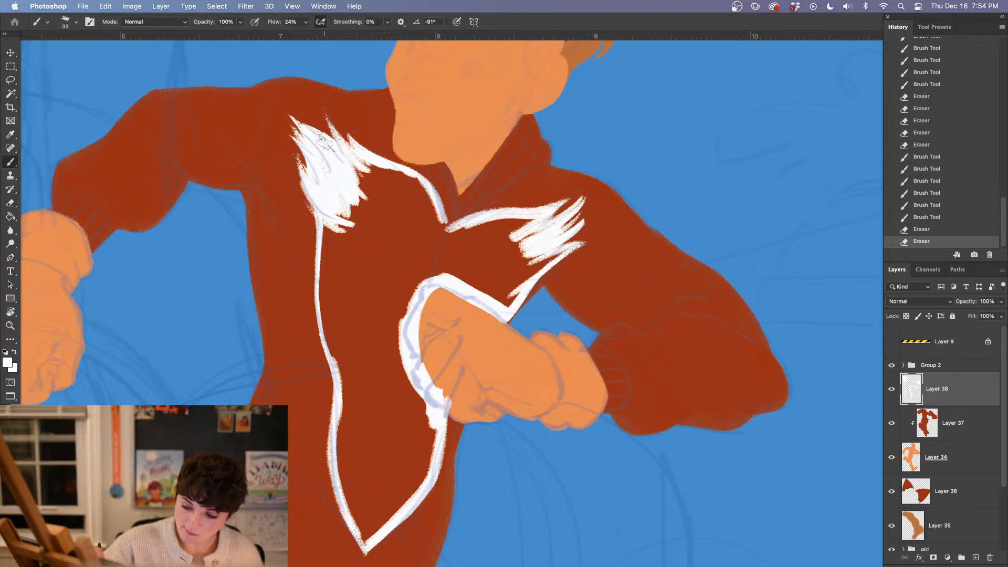
Cover the remaining gaps inside both fur tufts and sharpen the tips of the tuft on the opposite shoulder
left_click_drag(324, 144, 347, 165)
left_click_drag(343, 204, 345, 206)
left_click_drag(546, 221, 520, 262)
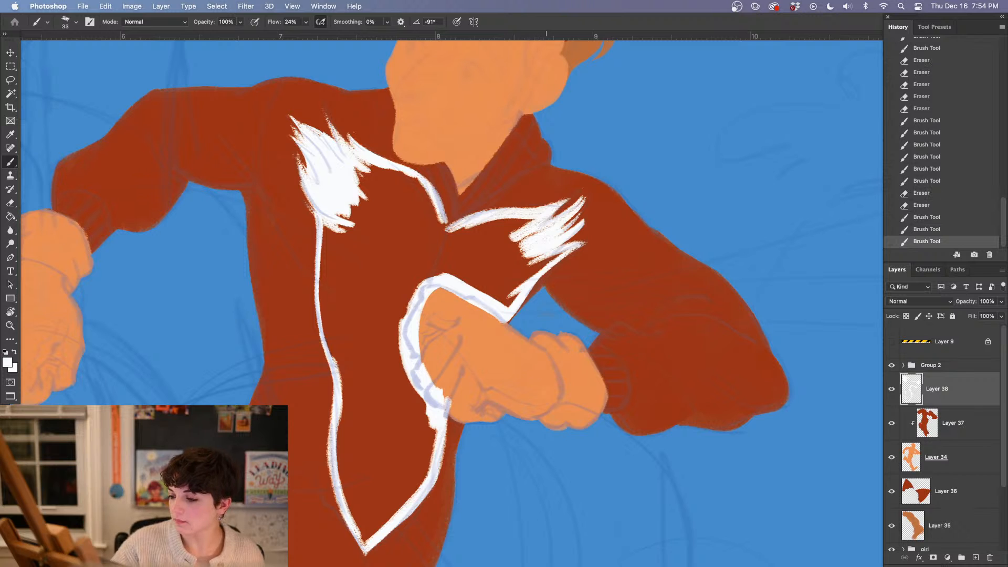
key("e")
left_click_drag(588, 216, 572, 237)
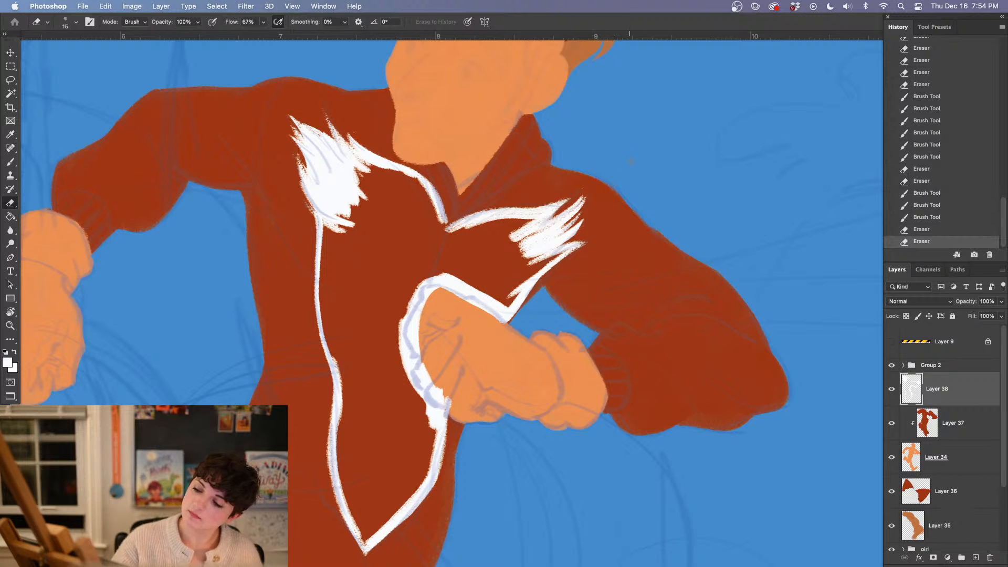
Try to fill the outlined chest patch with white
key("g")
left_click(403, 346)
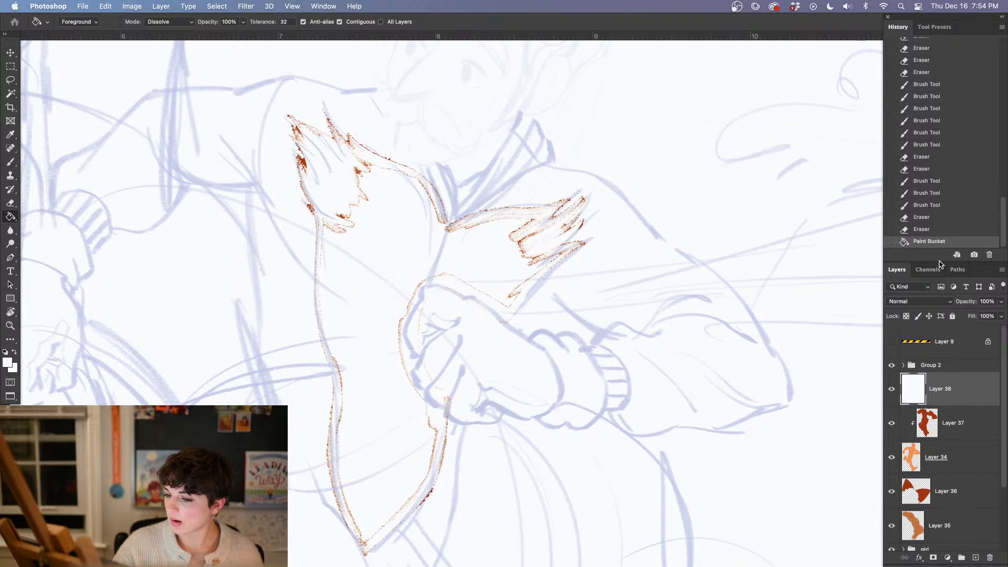
key("super+z")
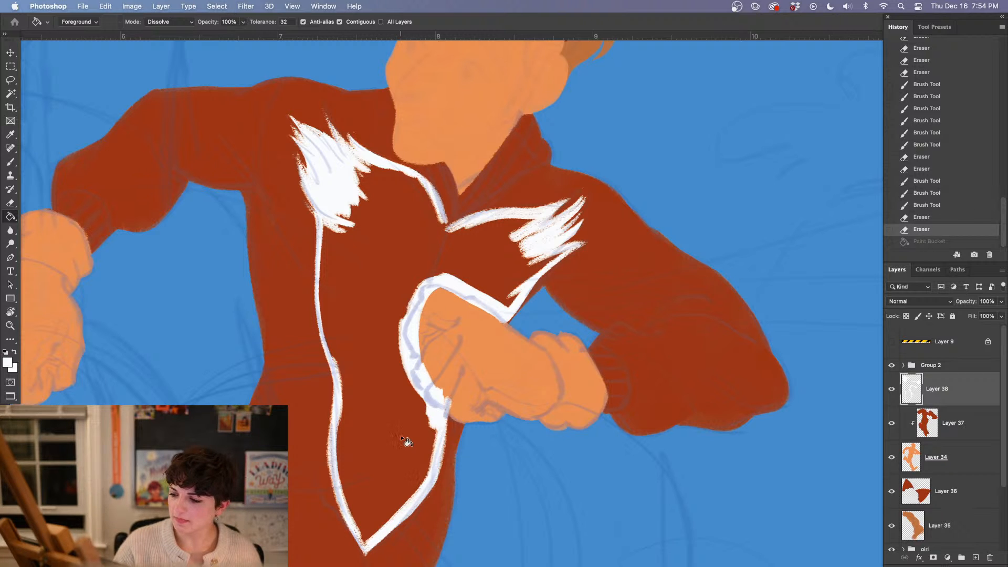
Close the gaps in the outline along the collar and its V, and fill the chest patch with white
key("b")
mouse_move(533, 216)
left_mouse_down()
mouse_move(484, 217)
mouse_move(542, 215)
mouse_move(496, 251)
left_mouse_up()
mouse_move(362, 157)
left_mouse_down()
mouse_move(401, 176)
mouse_move(391, 169)
left_mouse_up()
left_click_drag(440, 216, 447, 235)
left_click_drag(428, 191, 446, 226)
key("g")
left_click(414, 257)
Paint white over the leftover red lines between the fill and the tuft near the raised arm, down to the collar's V
key("b")
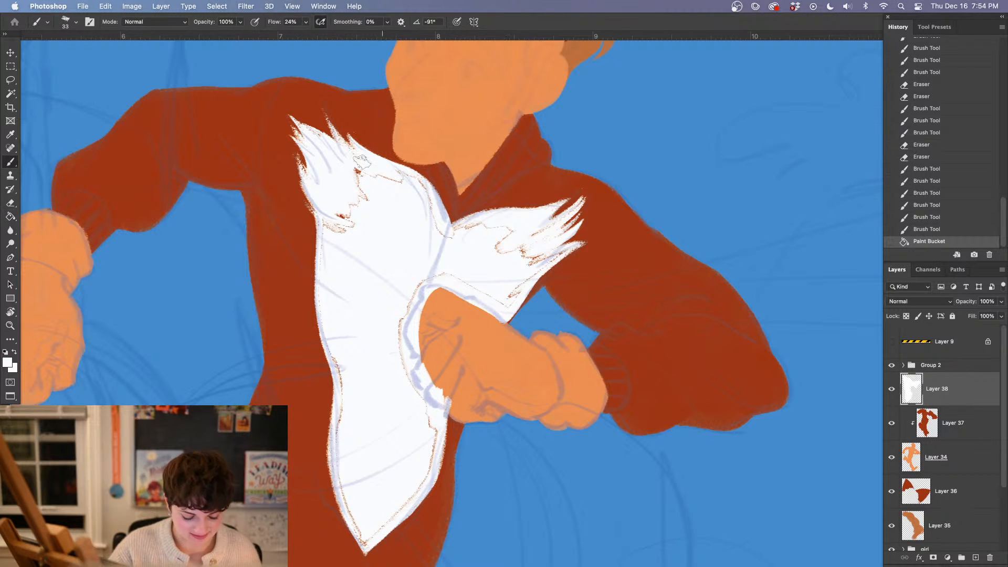
left_click_drag(344, 223, 367, 167)
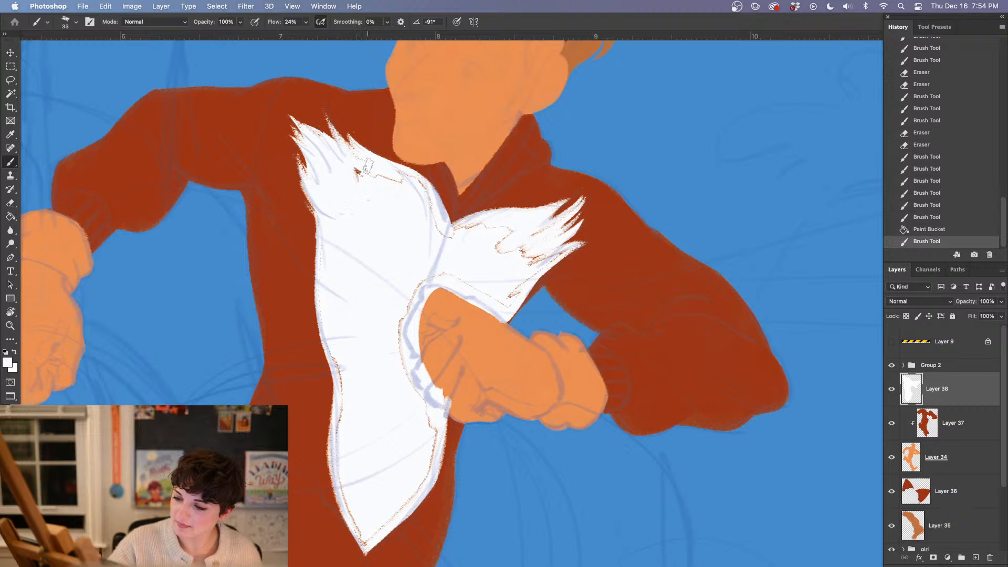
left_click(916, 229)
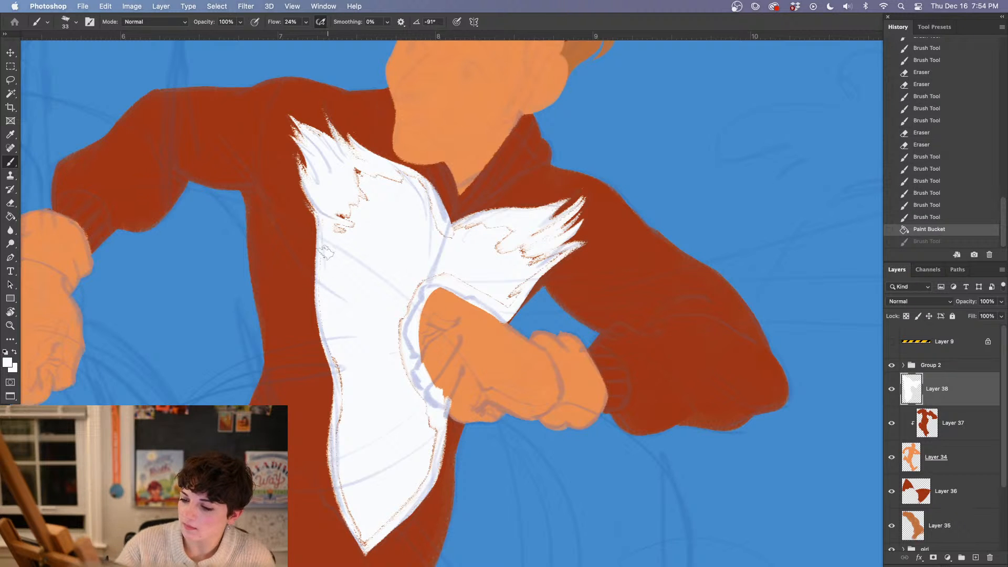
mouse_move(351, 200)
left_mouse_down()
mouse_move(355, 172)
mouse_move(424, 199)
left_mouse_up()
mouse_move(376, 192)
left_mouse_down()
mouse_move(372, 204)
mouse_move(450, 246)
left_mouse_up()
Paint out the leftover red lines in the opposite tuft, around the fist and along the patch's lower edges, trimming the tuft's edges
mouse_move(520, 330)
left_mouse_down()
mouse_move(510, 288)
mouse_move(496, 293)
left_mouse_up()
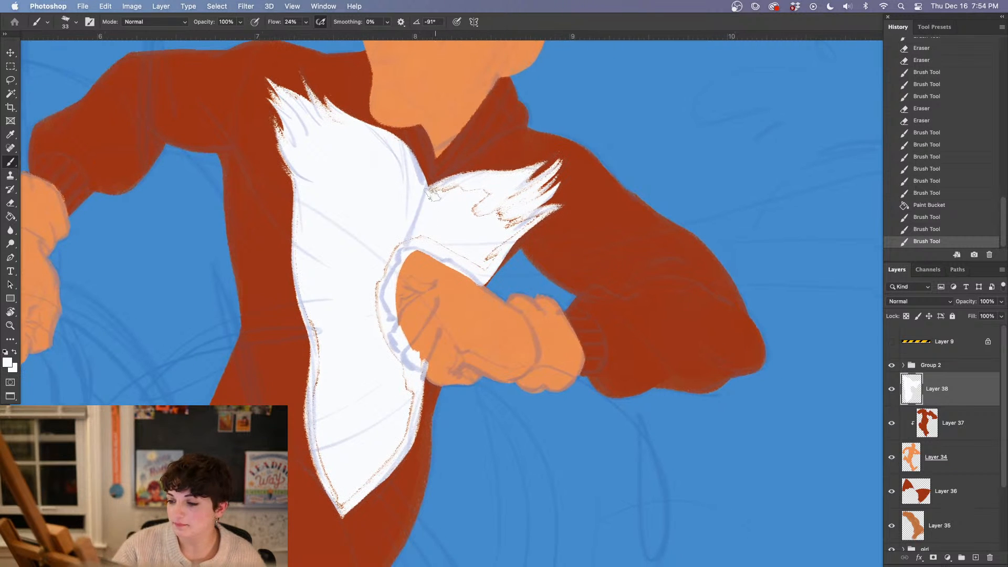
mouse_move(433, 194)
left_mouse_down()
mouse_move(501, 184)
mouse_move(477, 190)
mouse_move(465, 212)
mouse_move(511, 189)
mouse_move(517, 215)
mouse_move(486, 266)
left_mouse_up()
mouse_move(527, 225)
left_mouse_down()
mouse_move(515, 253)
mouse_move(550, 218)
mouse_move(511, 256)
mouse_move(578, 195)
mouse_move(527, 237)
left_mouse_up()
key("e")
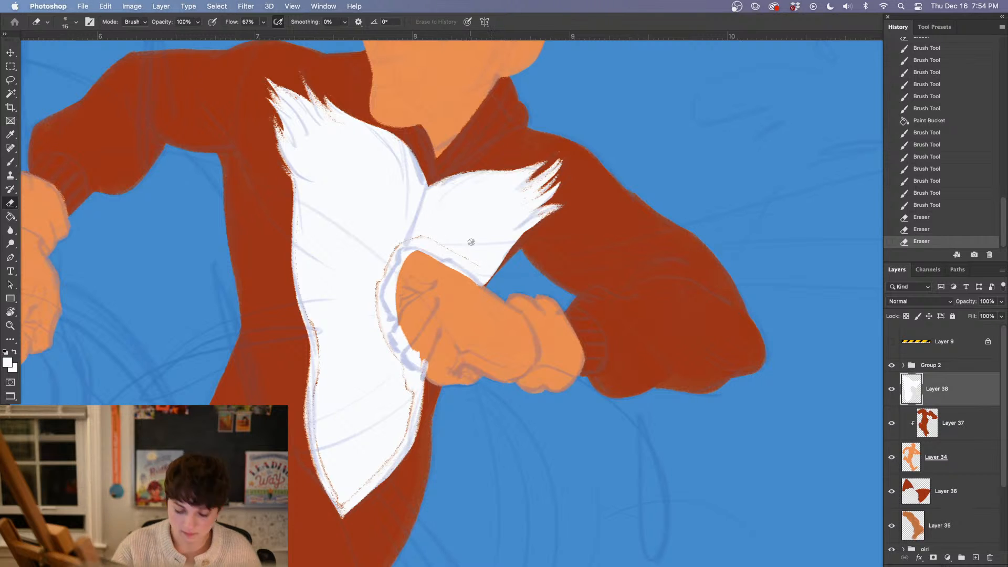
key("b")
mouse_move(471, 260)
left_mouse_down()
mouse_move(425, 241)
mouse_move(379, 274)
mouse_move(385, 341)
mouse_move(406, 385)
mouse_move(403, 431)
mouse_move(341, 508)
mouse_move(325, 458)
mouse_move(317, 314)
mouse_move(327, 394)
left_mouse_up()
Erase the rough fringe at the white patch's bottom point and along its lower outer edge
key("e")
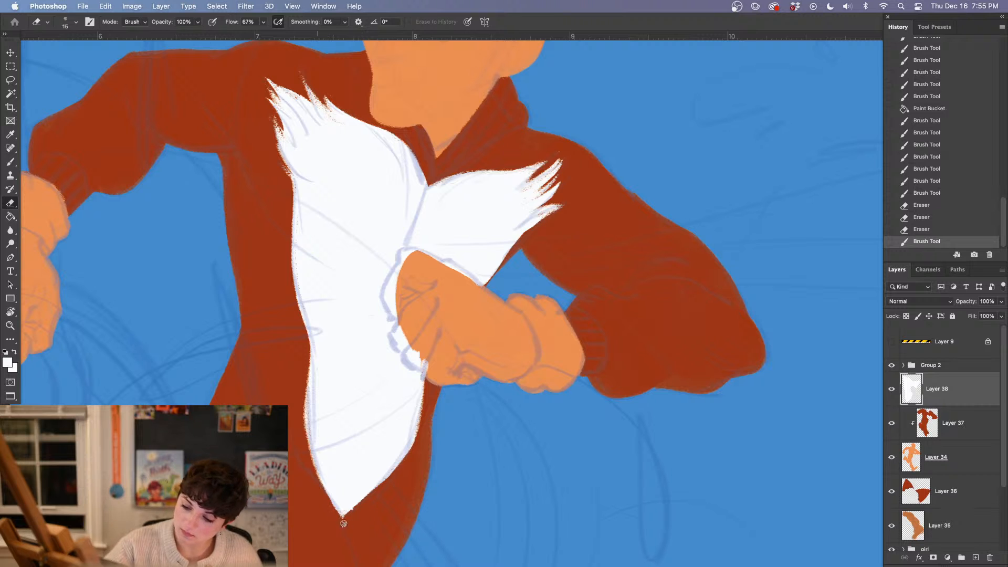
left_click_drag(343, 524, 318, 480)
left_click_drag(316, 475, 312, 451)
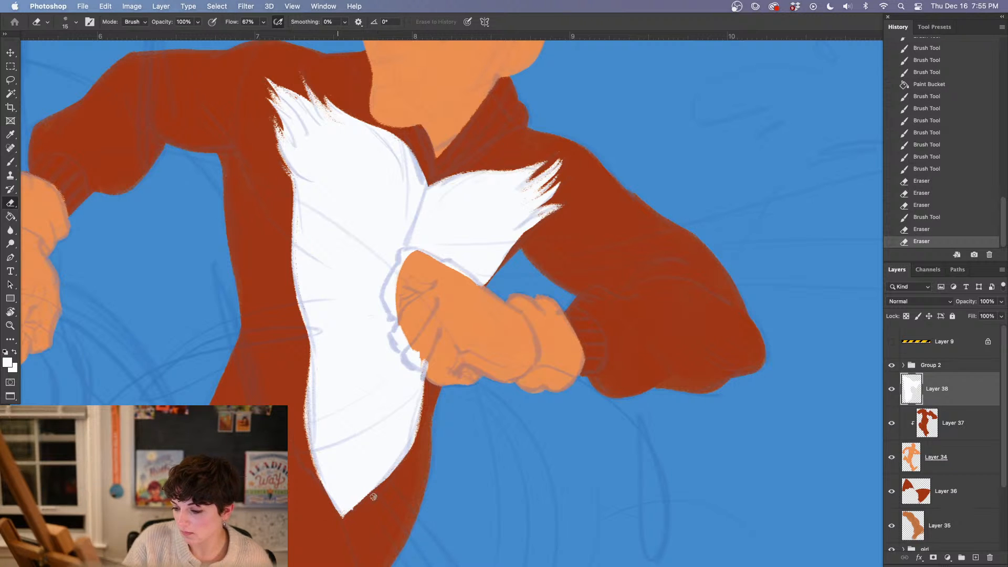
Erase the last rough bits beside the white chest patch's bottom point and check the patch against the whole figure
mouse_move(366, 501)
left_mouse_down()
mouse_move(348, 517)
mouse_move(351, 508)
left_mouse_up()
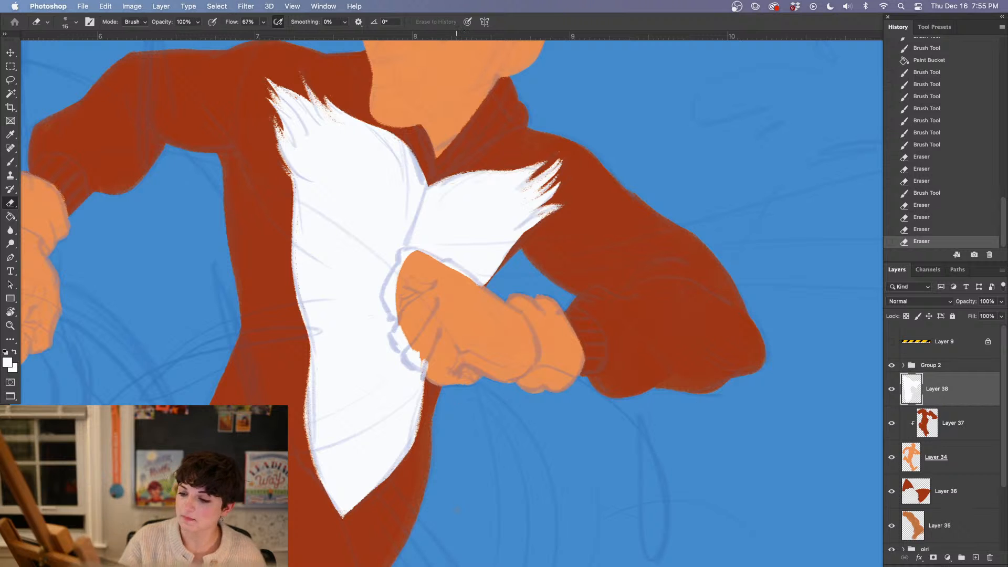
key("super+0")
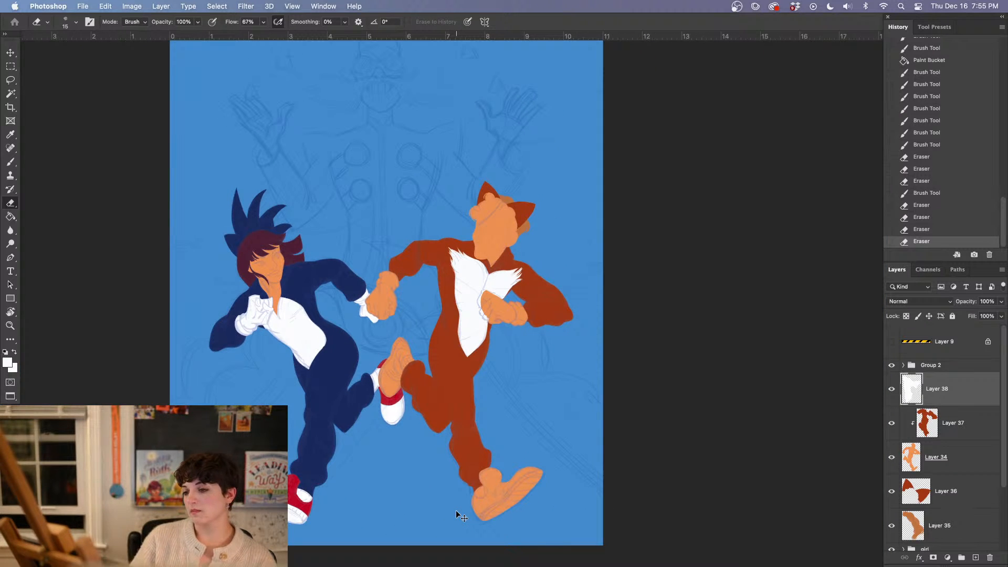
key("super+plus")
key("super+plus")
key("super+plus")
key("super+plus")
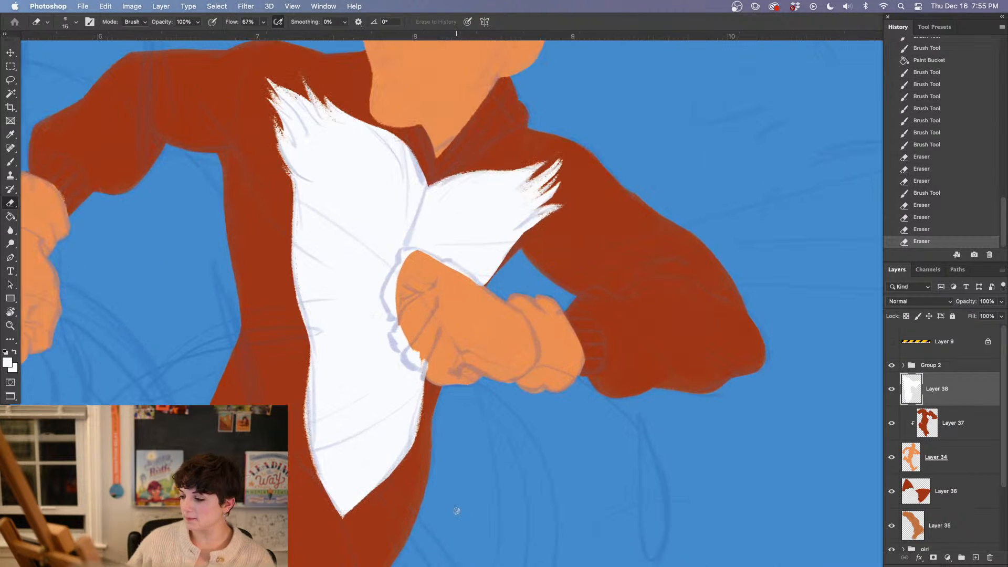
Add a new layer above the white chest patch and clip the patch layer, Layer 38, to the figure
left_click(976, 559)
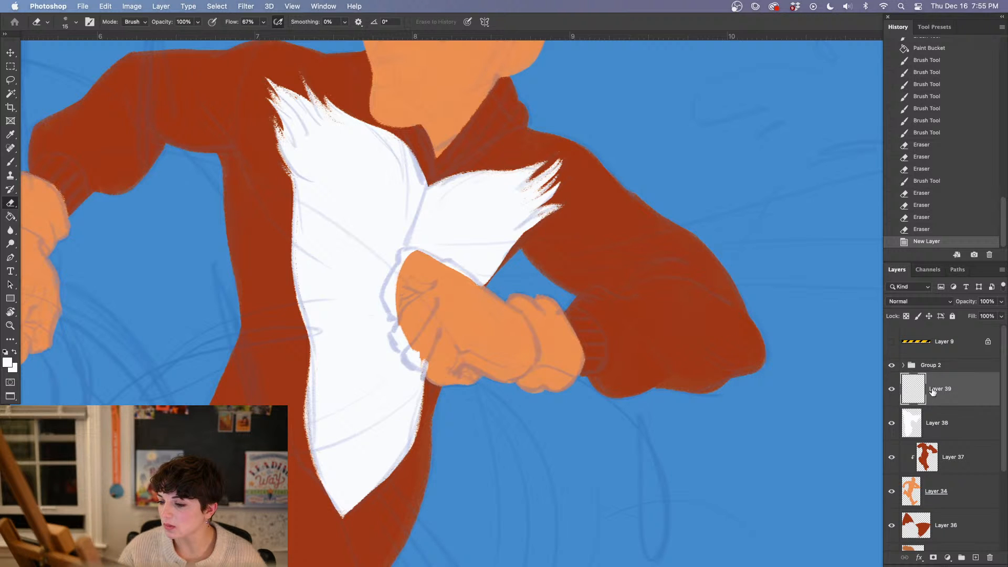
left_click(945, 430)
right_click(949, 429)
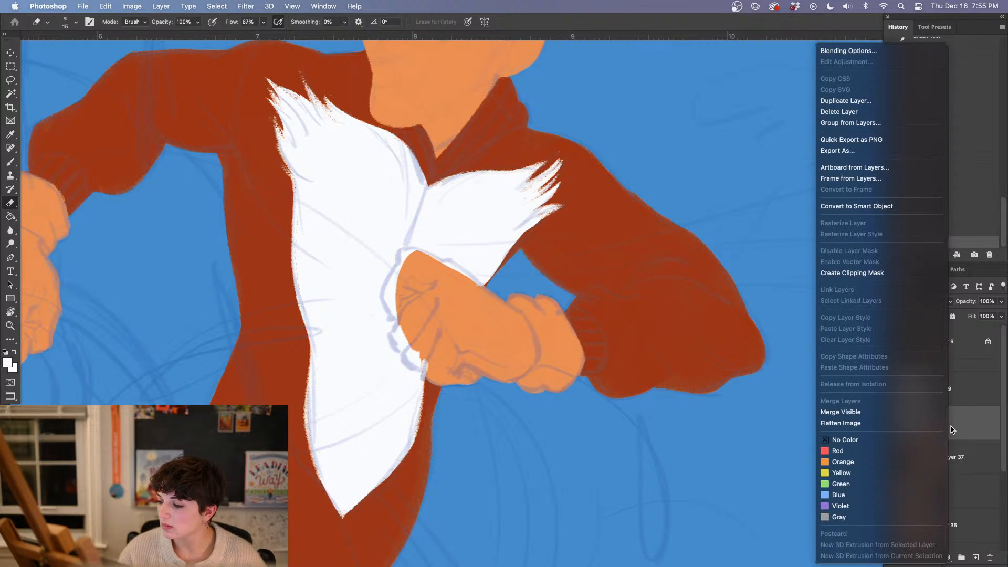
left_click(889, 273)
left_click(958, 397)
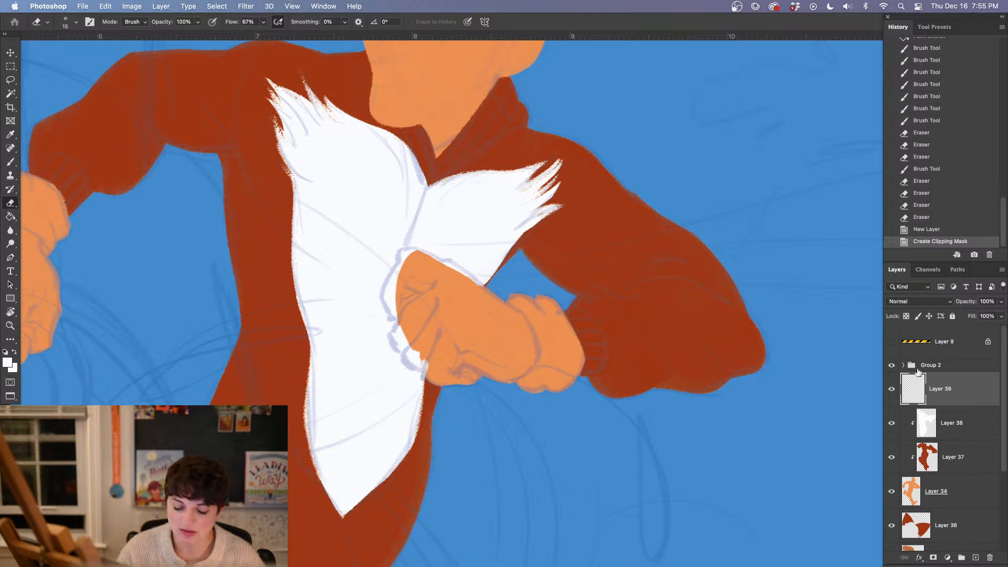
Sample the background blue, darken it to a deep navy, and clip the new Layer 39 to the figure
key("i")
left_click(589, 428)
left_click(8, 363)
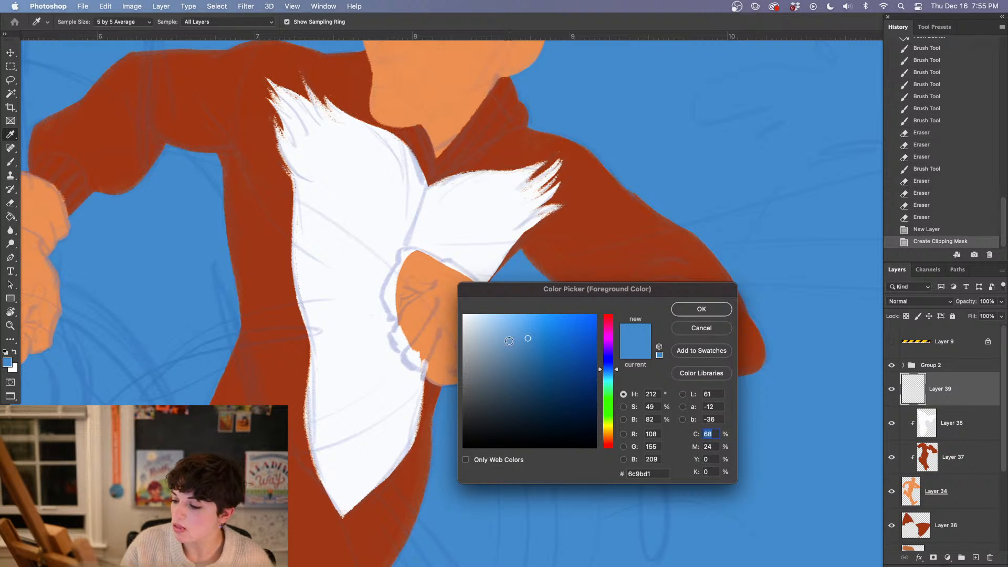
left_click(556, 378)
left_click(701, 309)
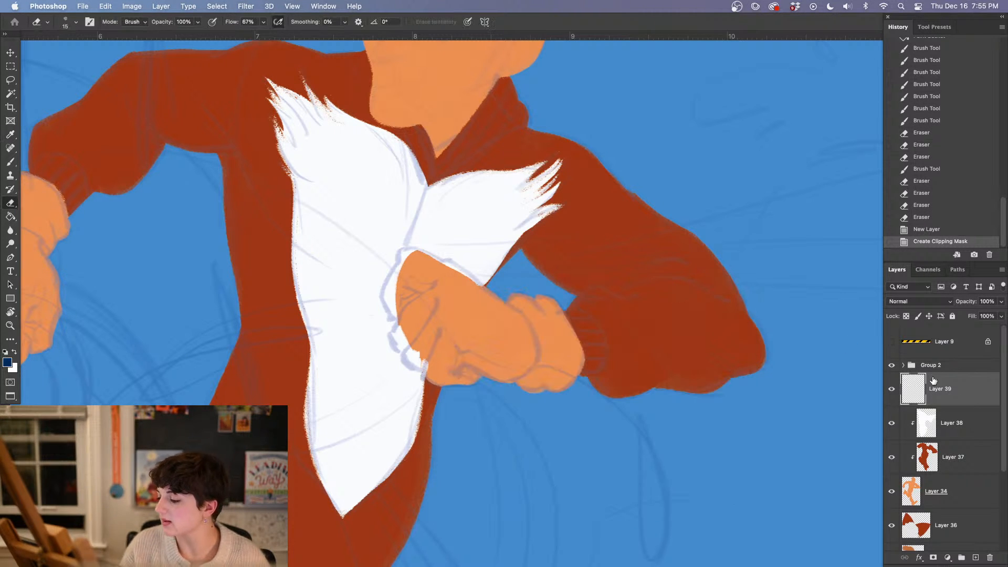
right_click(970, 388)
left_click(923, 273)
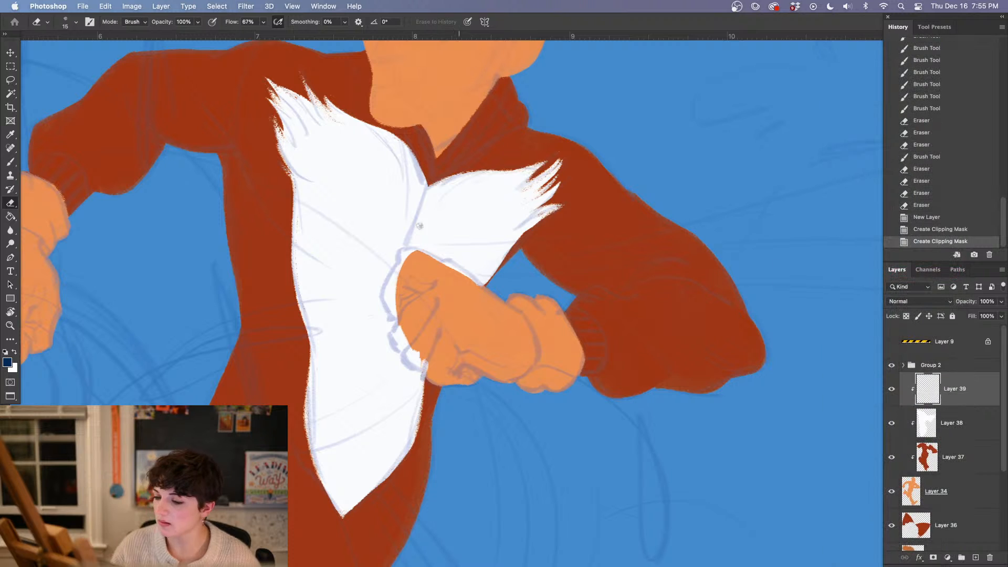
Outline the fist's knuckle side and the glove cuff's sleeve edge in navy, trimming the cuff's outer edge
key("b")
mouse_move(403, 247)
left_mouse_down()
mouse_move(387, 289)
mouse_move(406, 326)
mouse_move(387, 305)
mouse_move(404, 321)
mouse_move(393, 334)
mouse_move(419, 367)
mouse_move(439, 369)
mouse_move(424, 362)
mouse_move(431, 378)
mouse_move(471, 382)
mouse_move(446, 380)
left_mouse_up()
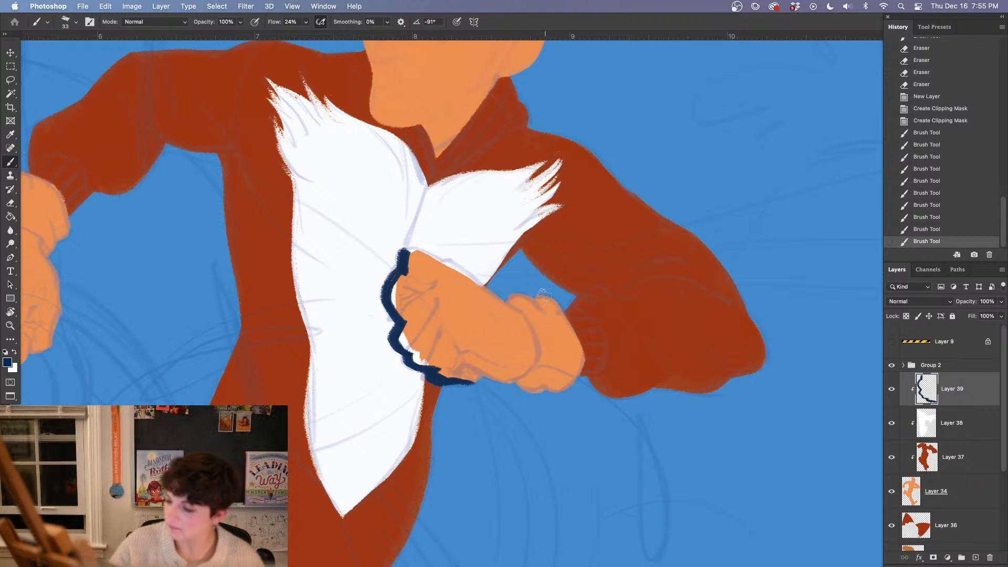
mouse_move(541, 293)
left_mouse_down()
mouse_move(577, 353)
mouse_move(560, 389)
left_mouse_up()
mouse_move(576, 341)
left_mouse_down()
mouse_move(564, 384)
mouse_move(567, 375)
left_mouse_up()
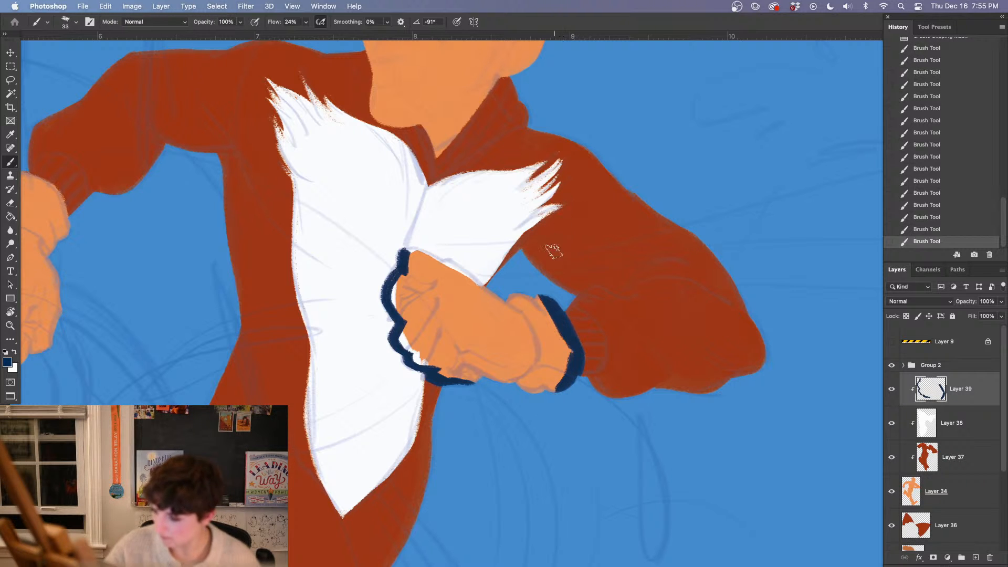
key("e")
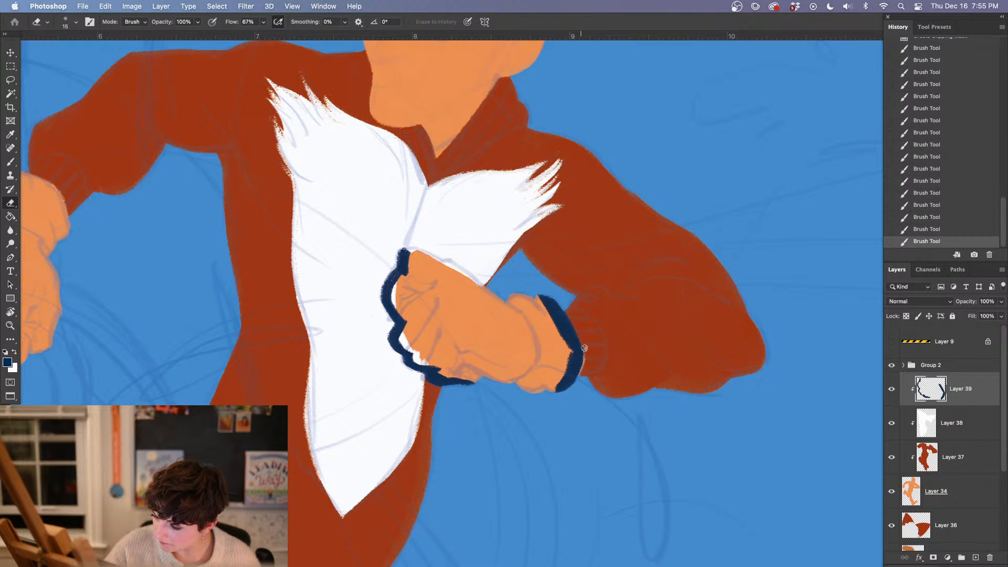
left_click_drag(585, 348, 573, 326)
key("b")
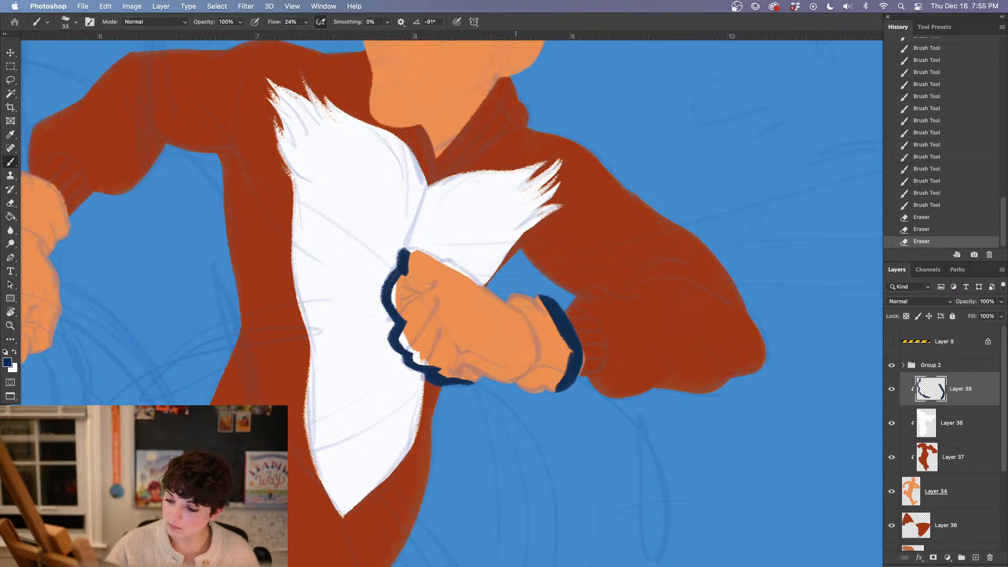
Paint the upper cuff and the fist's top corner navy, undoing the stroke that spills onto the chest patch
mouse_move(522, 299)
left_mouse_down()
mouse_move(554, 320)
mouse_move(551, 341)
mouse_move(534, 325)
left_mouse_up()
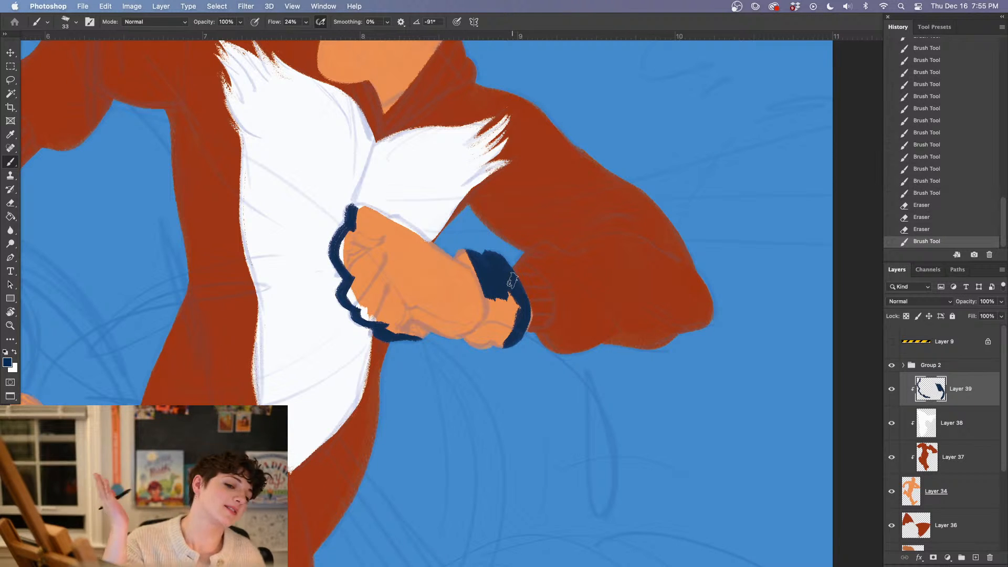
mouse_move(360, 199)
left_mouse_down()
mouse_move(362, 228)
mouse_move(381, 220)
mouse_move(423, 242)
mouse_move(371, 211)
mouse_move(446, 260)
left_mouse_up()
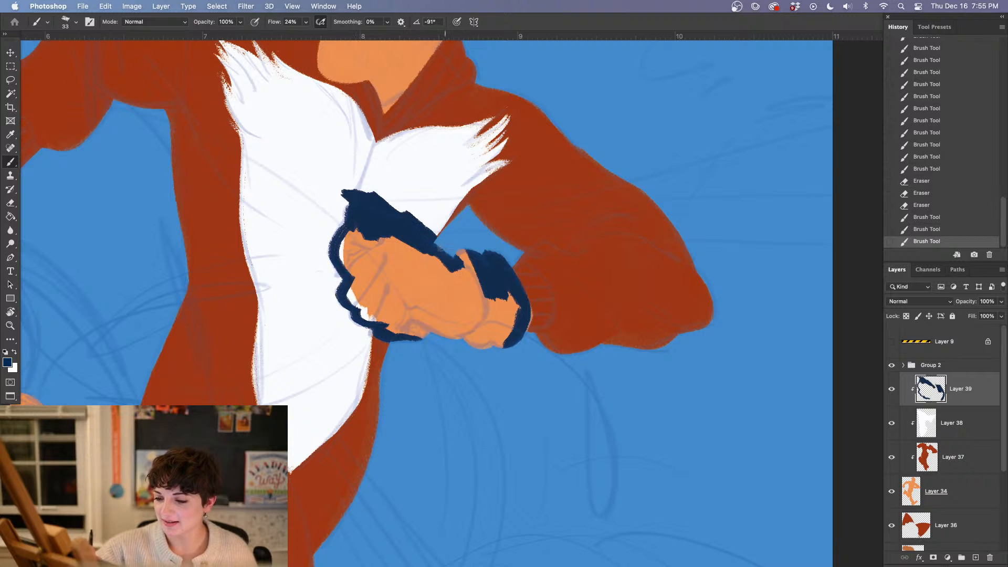
left_click(927, 227)
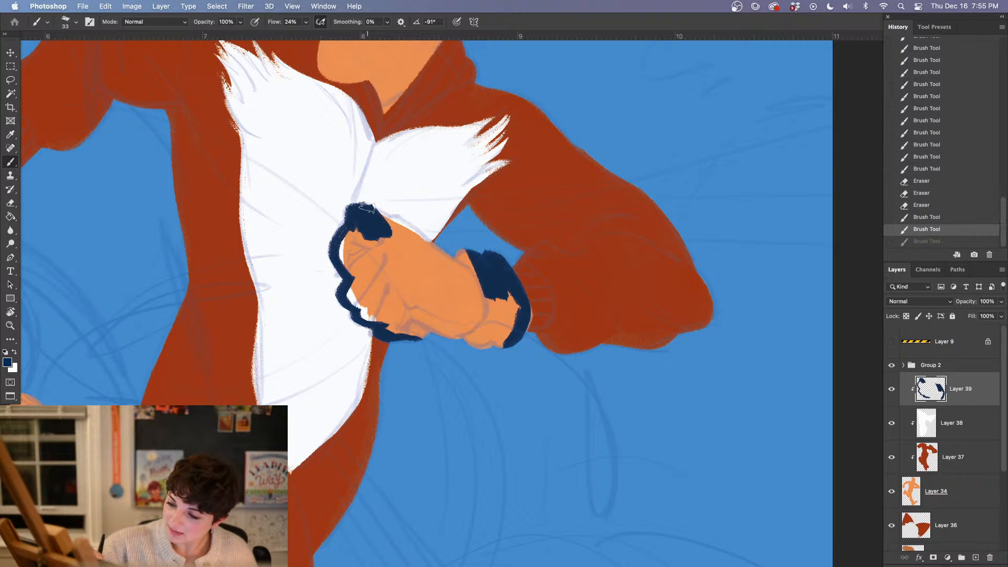
Erase the navy overlap around the fist's top corner and along its outer knuckle edge
key("e")
left_click_drag(359, 199, 402, 222)
left_click_drag(362, 201, 372, 205)
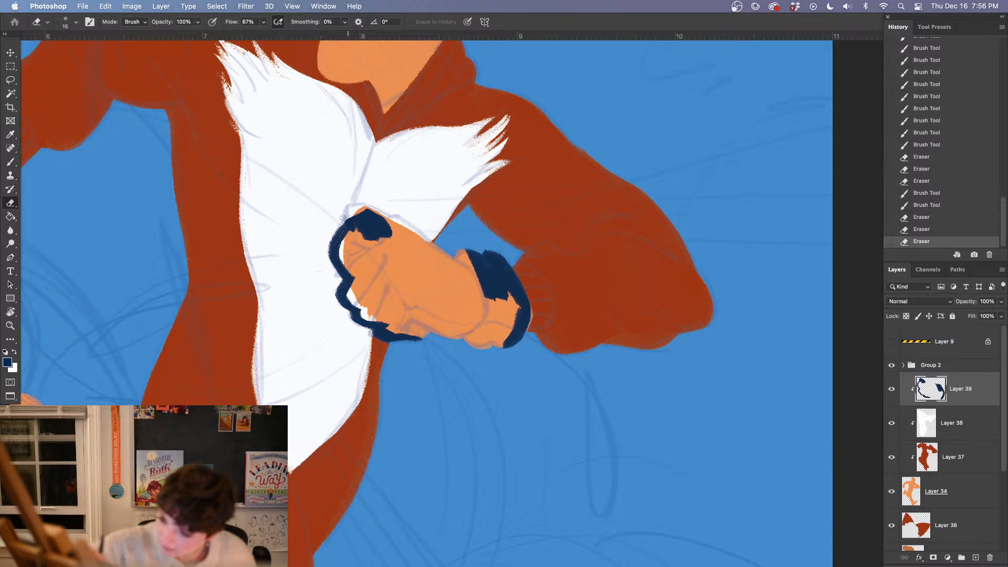
mouse_move(349, 214)
left_mouse_down()
mouse_move(360, 193)
mouse_move(328, 253)
left_mouse_up()
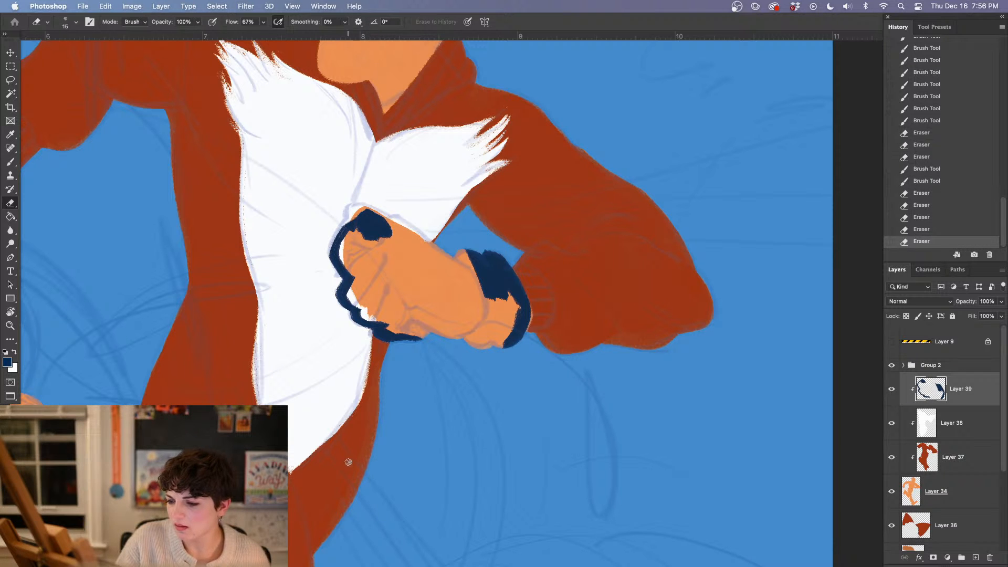
Fill the fist's upper knuckle area and fingers with navy inside the outline
key("super+equal")
key("super+equal")
left_click_drag(343, 357, 431, 430)
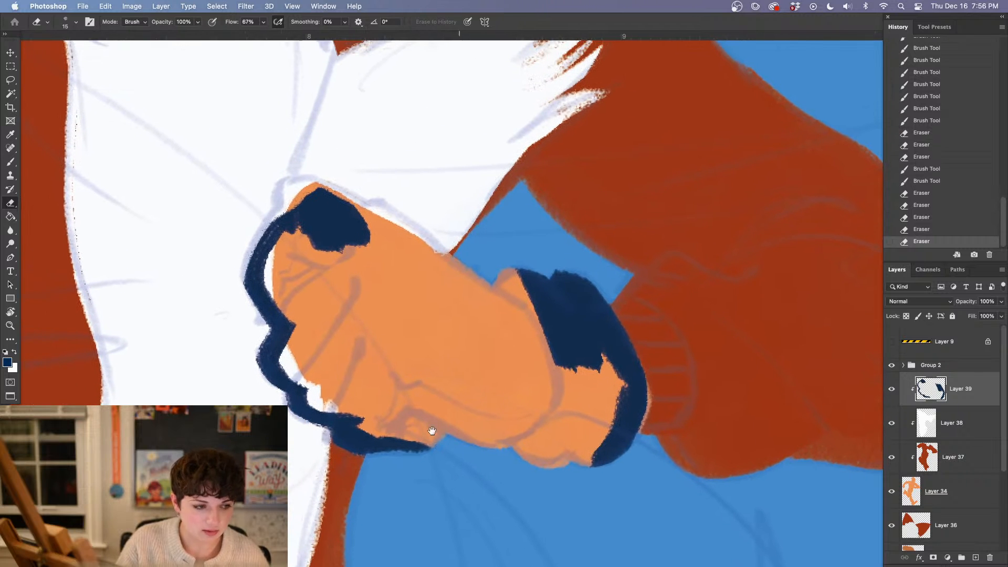
key("b")
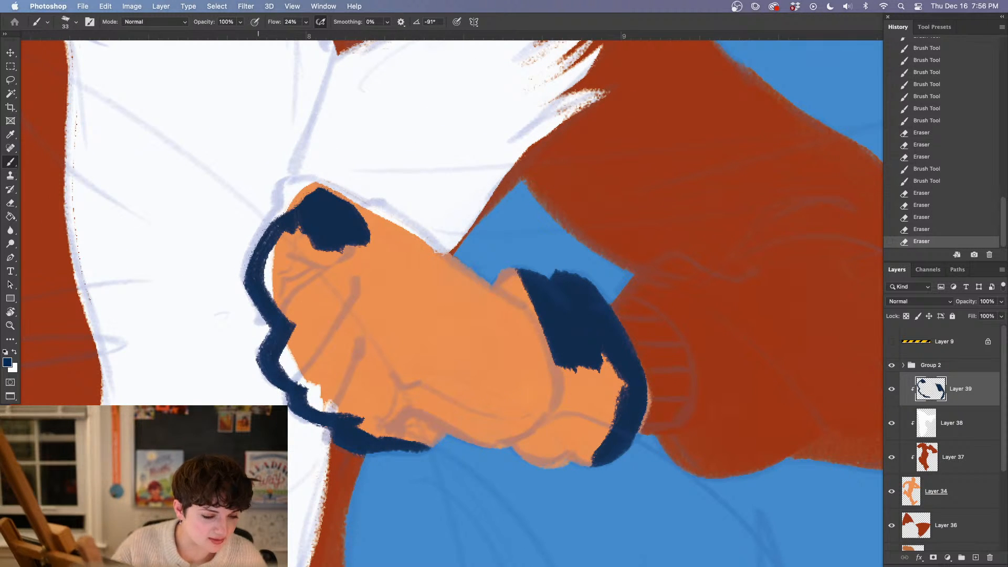
mouse_move(319, 200)
left_mouse_down()
mouse_move(297, 220)
mouse_move(292, 198)
mouse_move(271, 278)
mouse_move(302, 307)
mouse_move(346, 286)
mouse_move(356, 341)
left_mouse_up()
left_click_drag(449, 414, 352, 449)
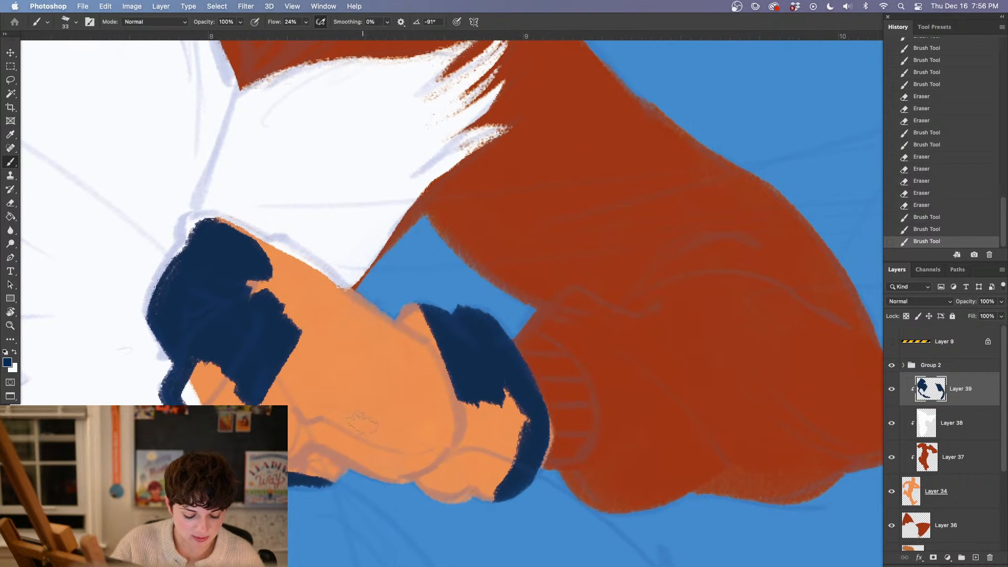
Set the brush size to 25 px and paint a navy edge along the fist's top to the cuff
right_click(324, 361)
left_click(392, 173)
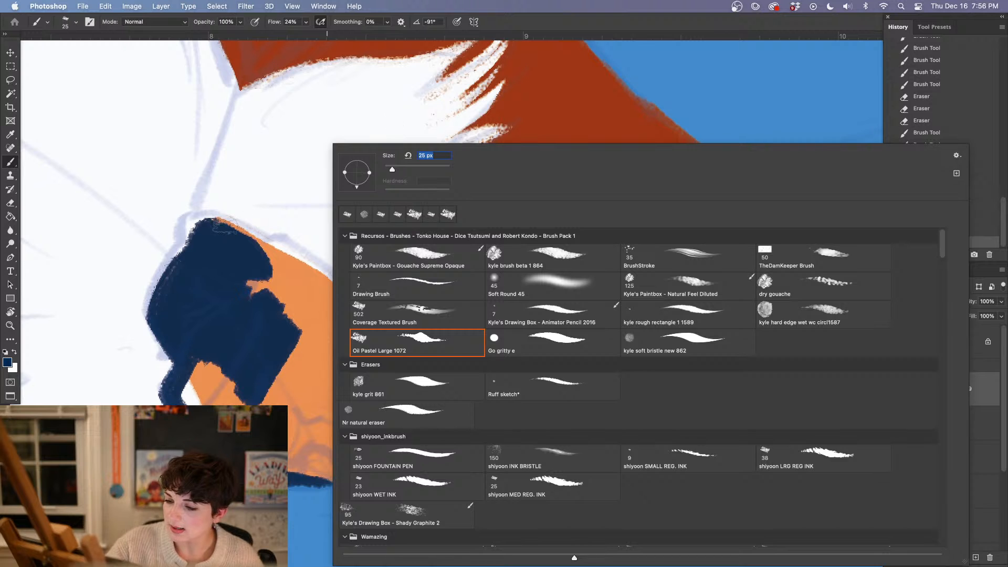
mouse_move(215, 225)
left_mouse_down()
mouse_move(313, 285)
mouse_move(290, 260)
mouse_move(417, 345)
left_mouse_up()
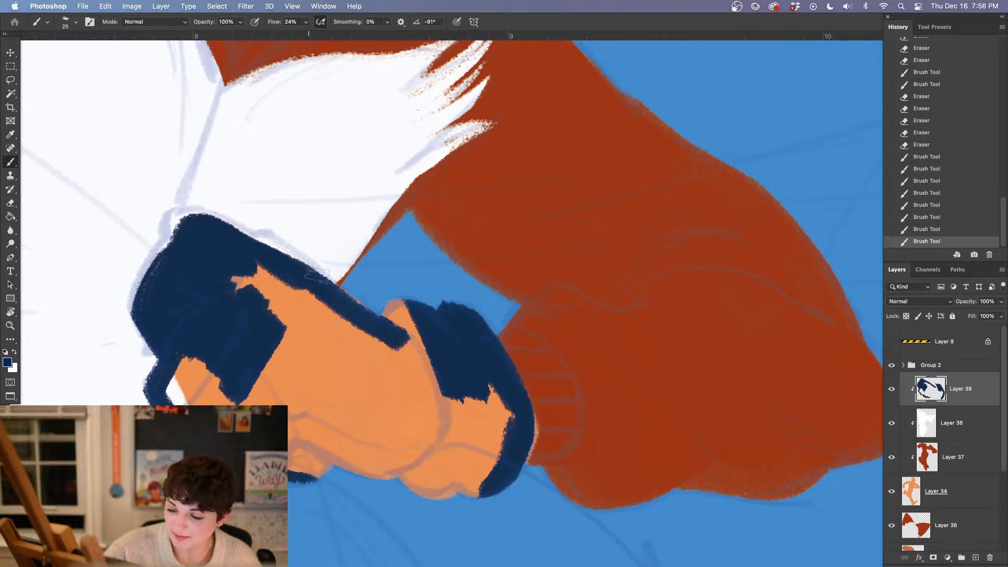
mouse_move(317, 287)
left_mouse_down()
mouse_move(410, 342)
mouse_move(395, 317)
mouse_move(396, 346)
left_mouse_up()
left_click_drag(200, 221, 206, 221)
left_click_drag(210, 224, 201, 224)
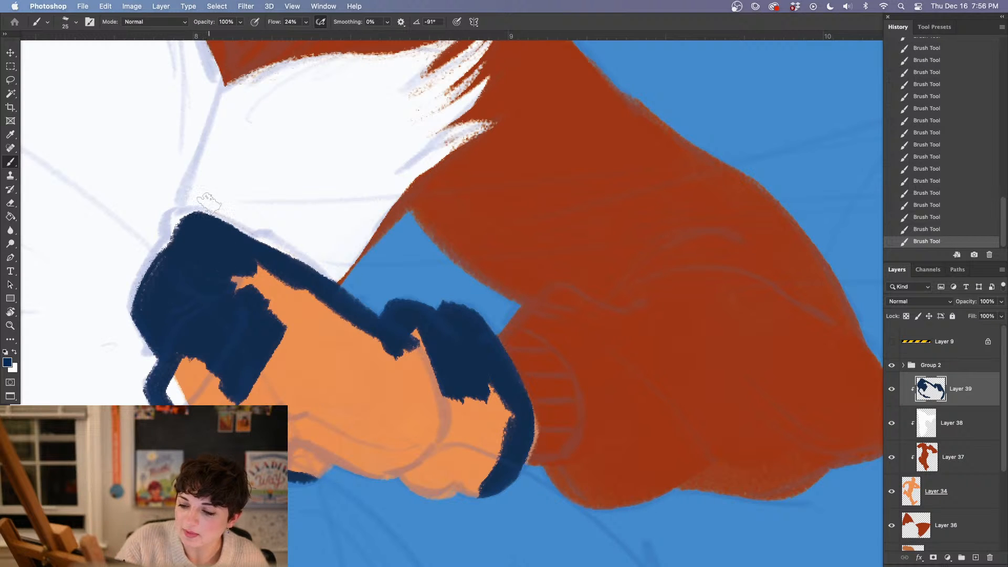
Fill the remaining orange and white areas of the fist and cuff with navy, and set the brush size to 31 px
mouse_move(255, 296)
left_mouse_down()
mouse_move(284, 313)
mouse_move(283, 293)
mouse_move(366, 339)
left_mouse_up()
mouse_move(417, 369)
left_mouse_down()
mouse_move(374, 344)
mouse_move(186, 286)
mouse_move(113, 331)
mouse_move(111, 310)
mouse_move(81, 336)
mouse_move(140, 367)
mouse_move(180, 332)
left_mouse_up()
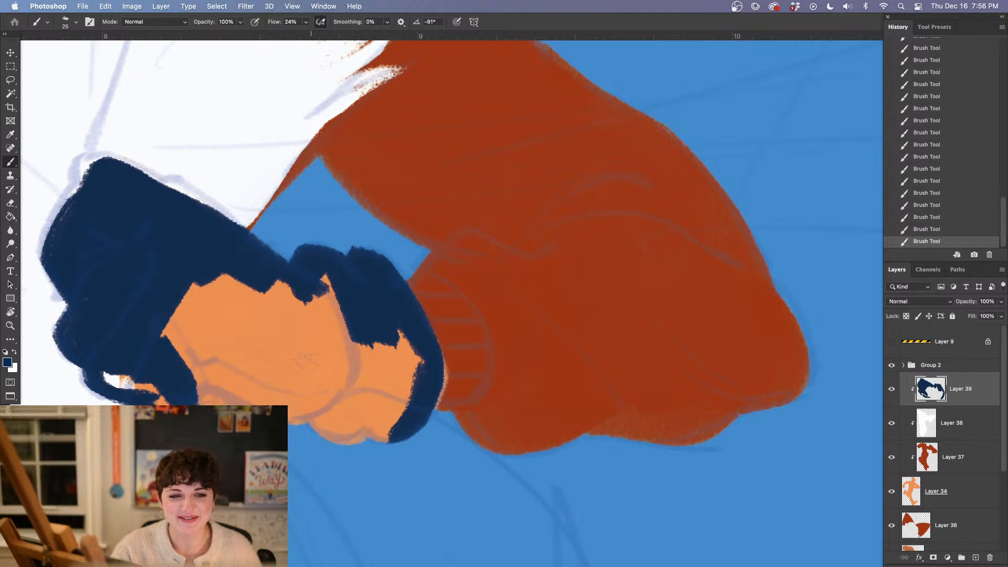
mouse_move(156, 382)
left_mouse_down()
mouse_move(120, 381)
mouse_move(216, 399)
mouse_move(244, 391)
mouse_move(342, 427)
mouse_move(387, 404)
mouse_move(385, 354)
mouse_move(326, 292)
mouse_move(374, 338)
mouse_move(257, 347)
mouse_move(167, 315)
left_mouse_up()
right_click(229, 335)
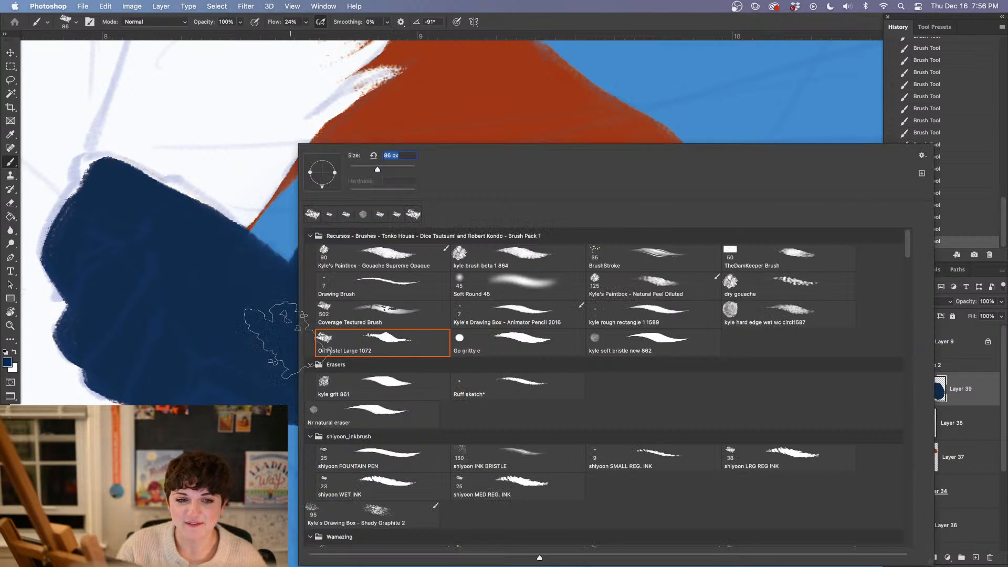
right_click(284, 344)
left_click_drag(376, 166, 360, 167)
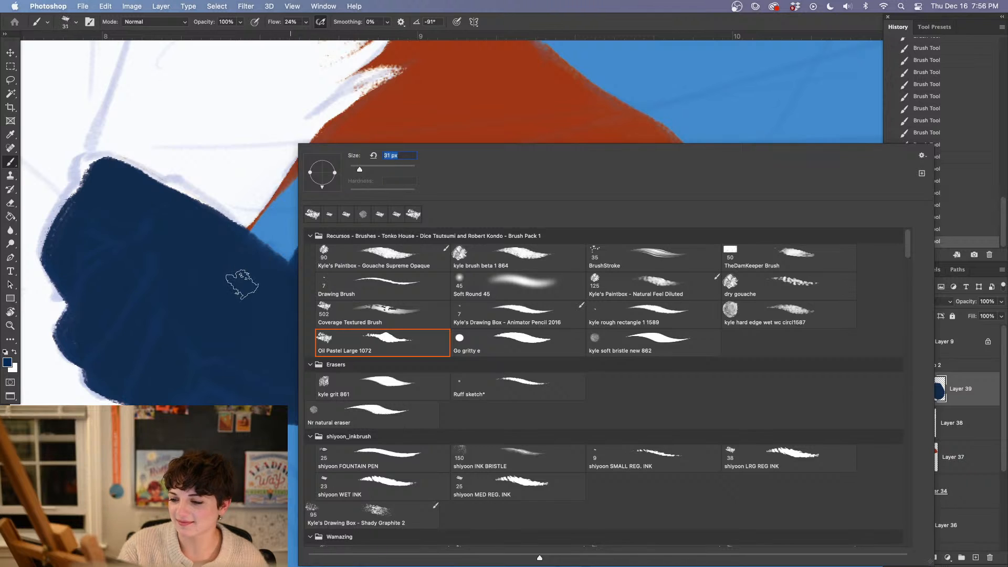
key("Return")
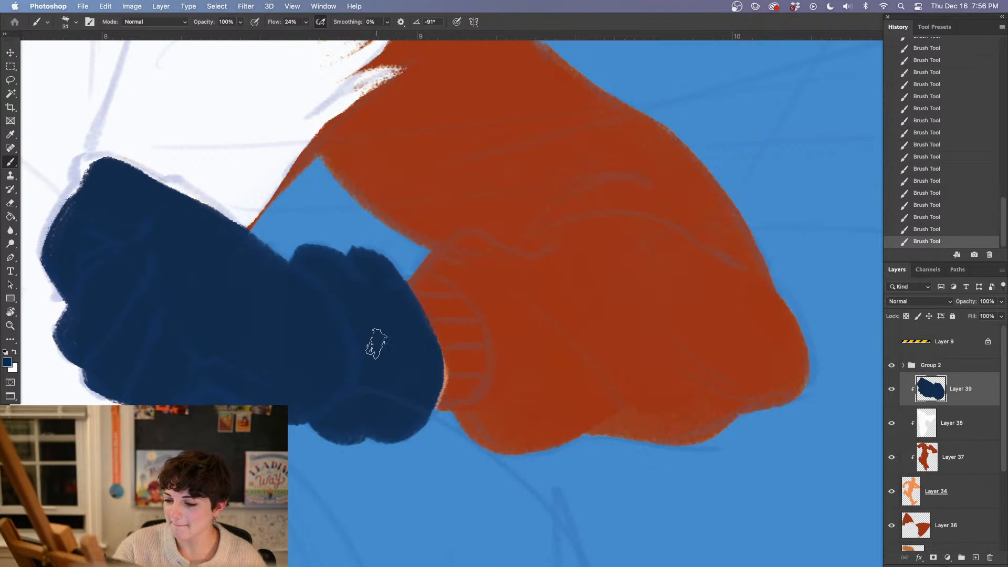
Sample the suit's red-orange and, on Layer 34, clean up the glove cuff's upper edge with the eraser
left_click(951, 494)
key("i")
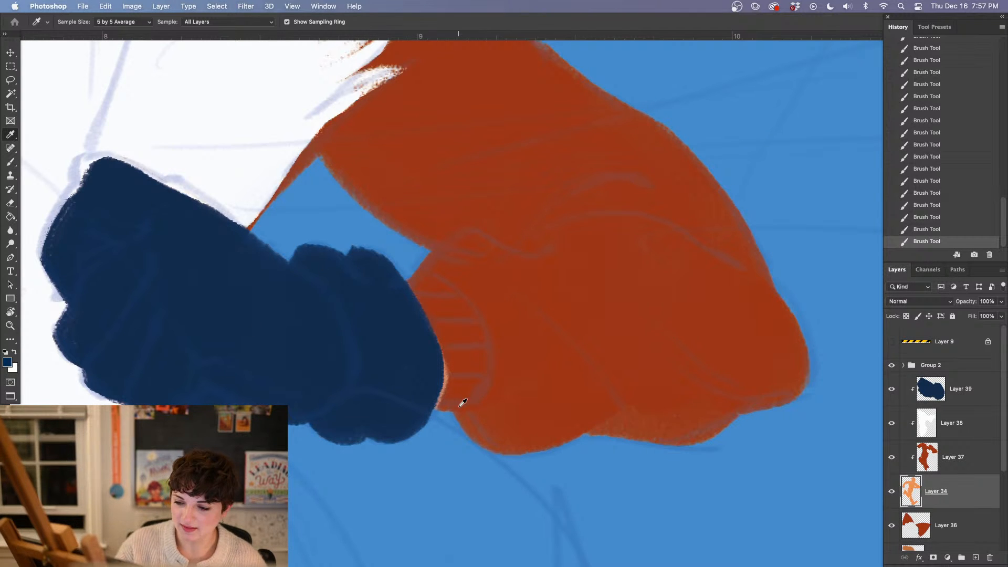
left_click(466, 386)
key("b")
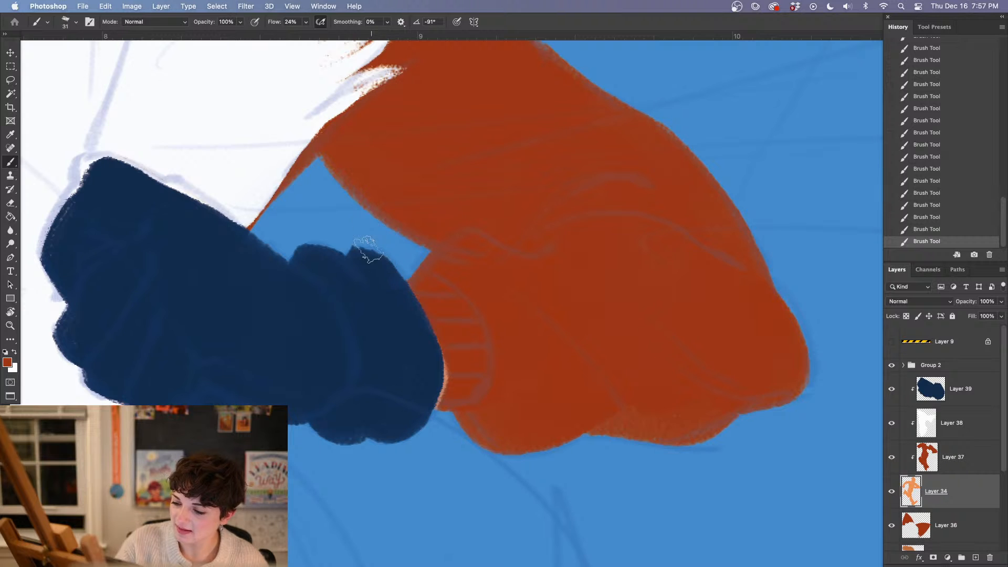
key("e")
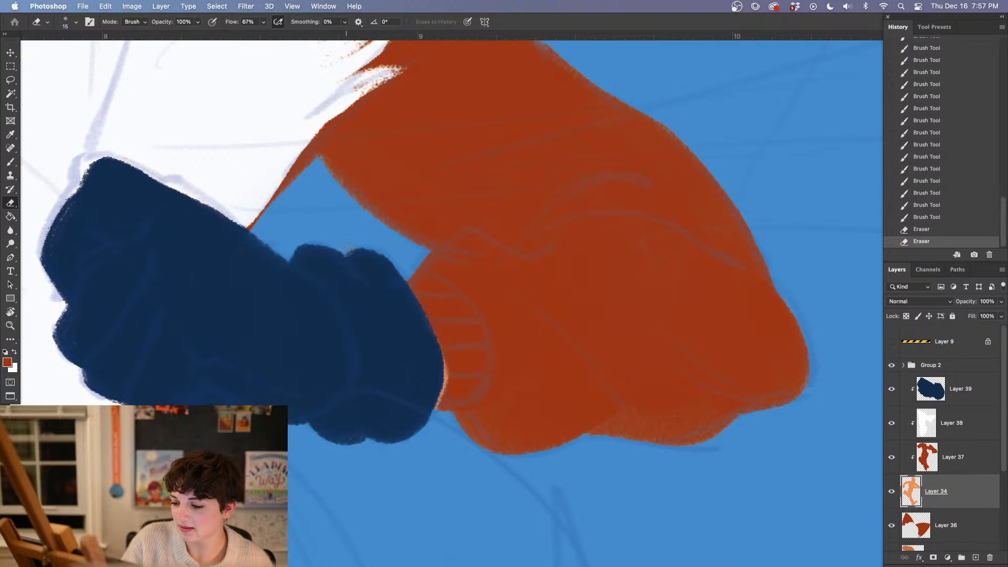
left_click_drag(377, 251, 403, 246)
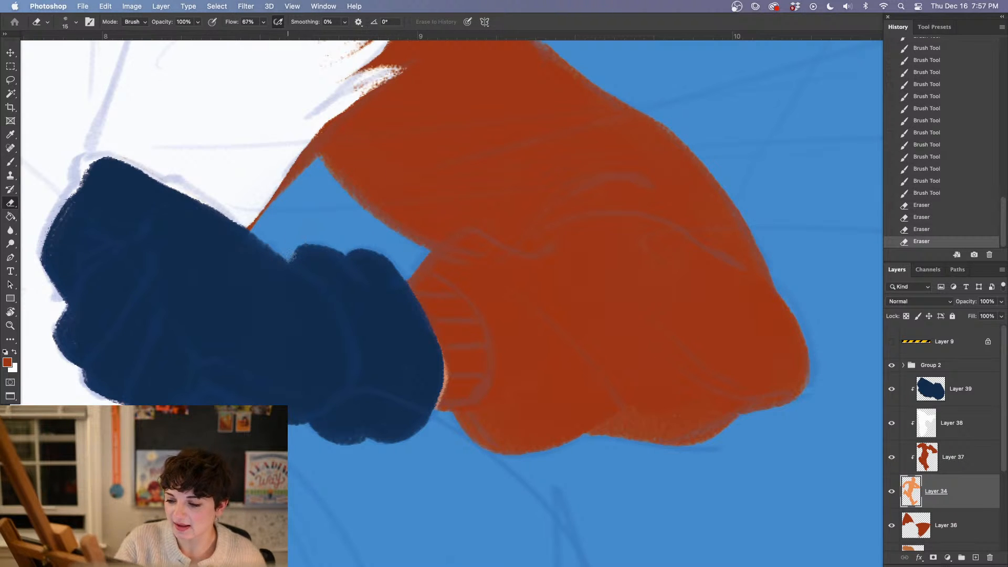
left_click_drag(288, 256, 295, 245)
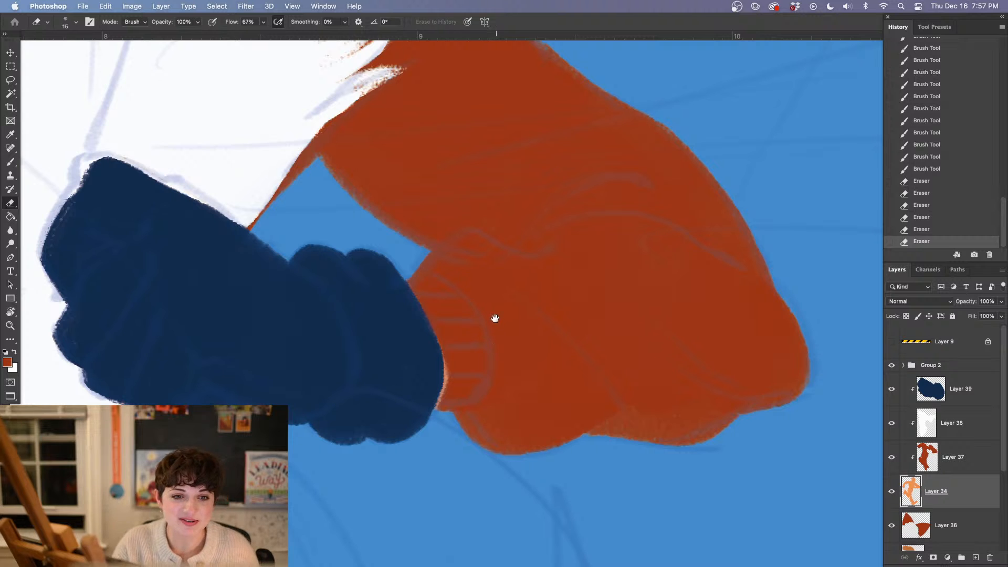
key("b")
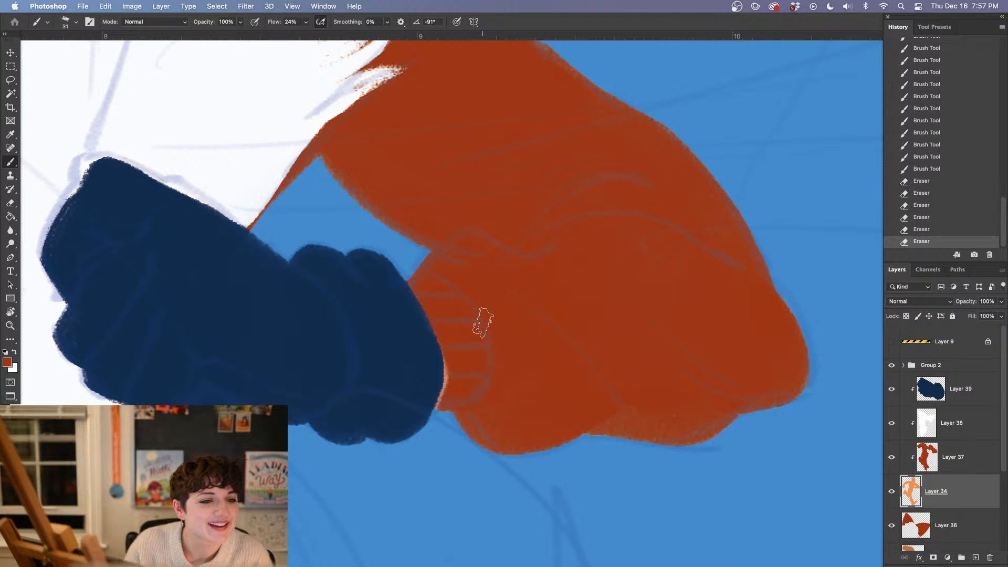
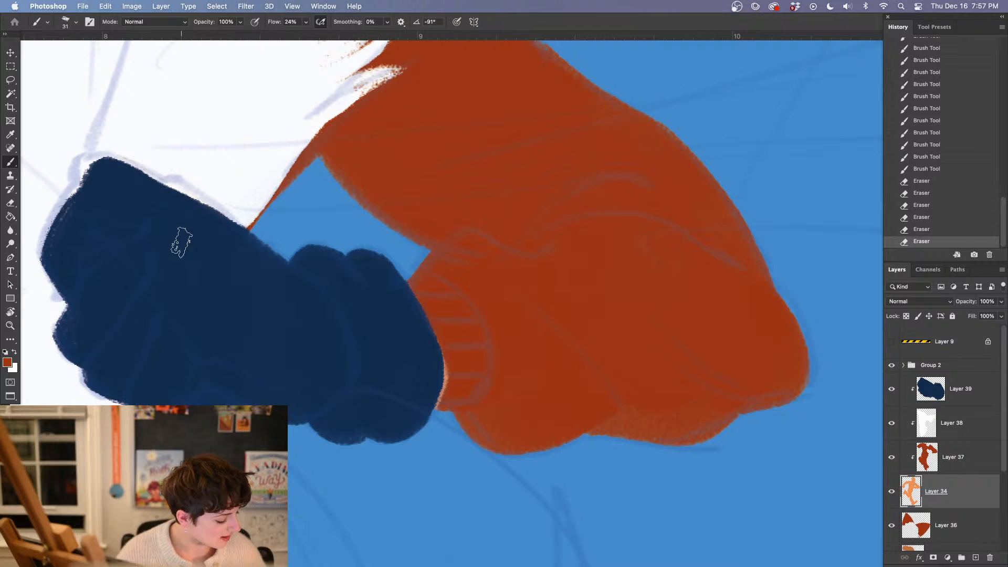
Touch up the glove's lower cuff on Layer 34, and paint the wrist gap beside it with the suit's red-orange on Layer 37
left_click_drag(344, 439, 358, 441)
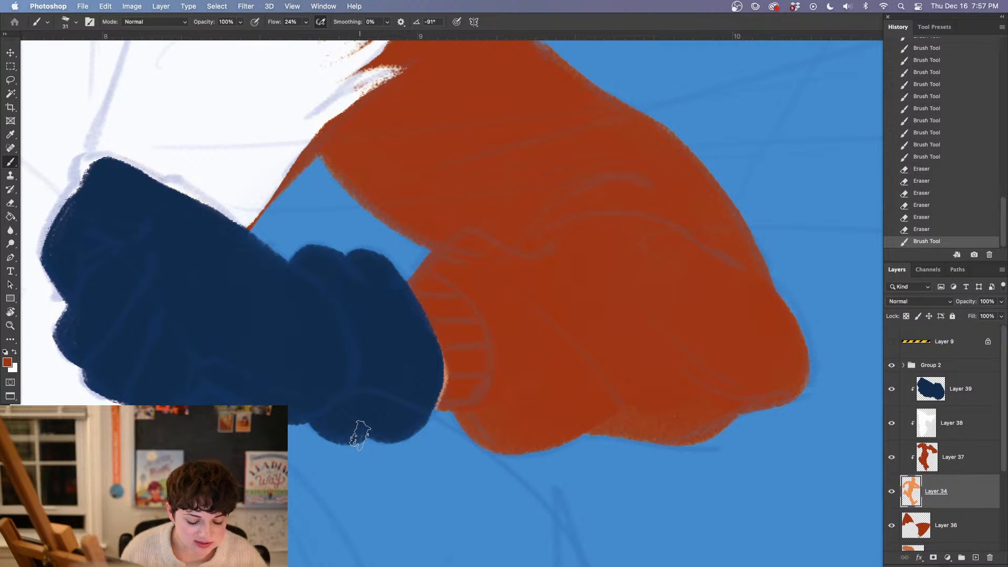
left_click(360, 435)
left_click(292, 290, "alt")
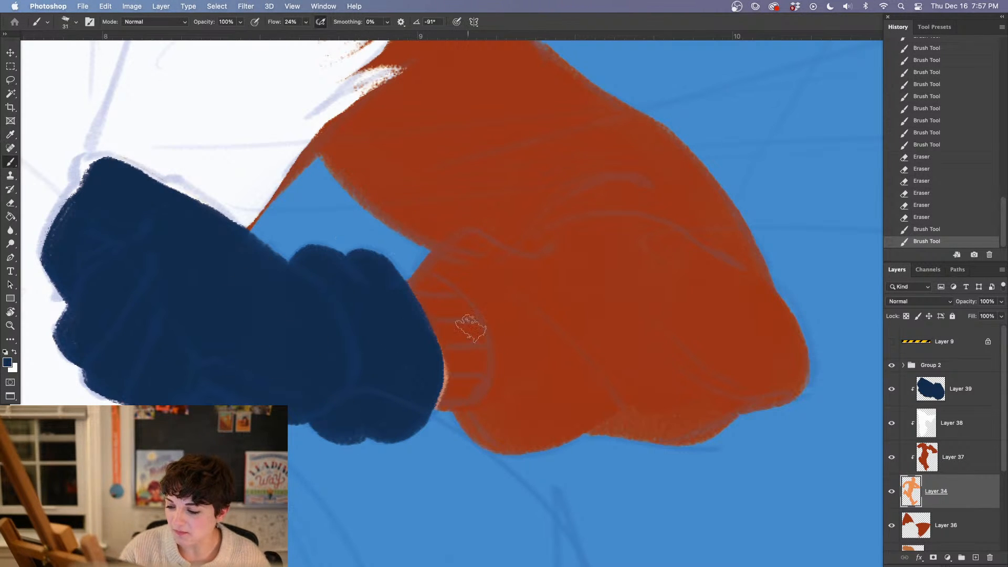
left_click(530, 315, "alt")
key("alt+bracketright")
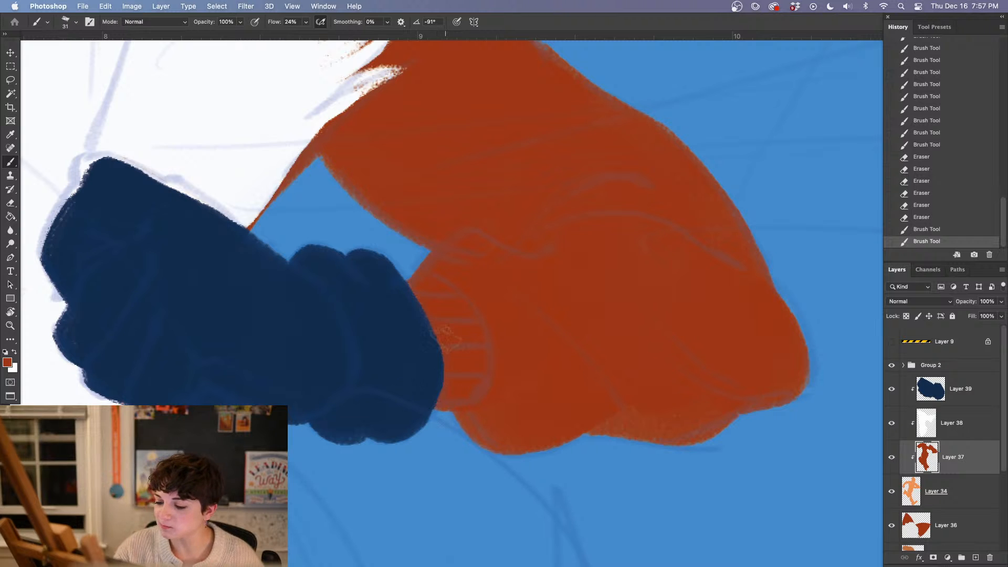
left_click_drag(445, 339, 411, 354)
left_click_drag(422, 424, 364, 328)
Sample the glove's navy and, on Layer 39 with a 79 px brush, fill the fox-eared figure's other, still orange hand
left_click_drag(478, 374, 371, 489)
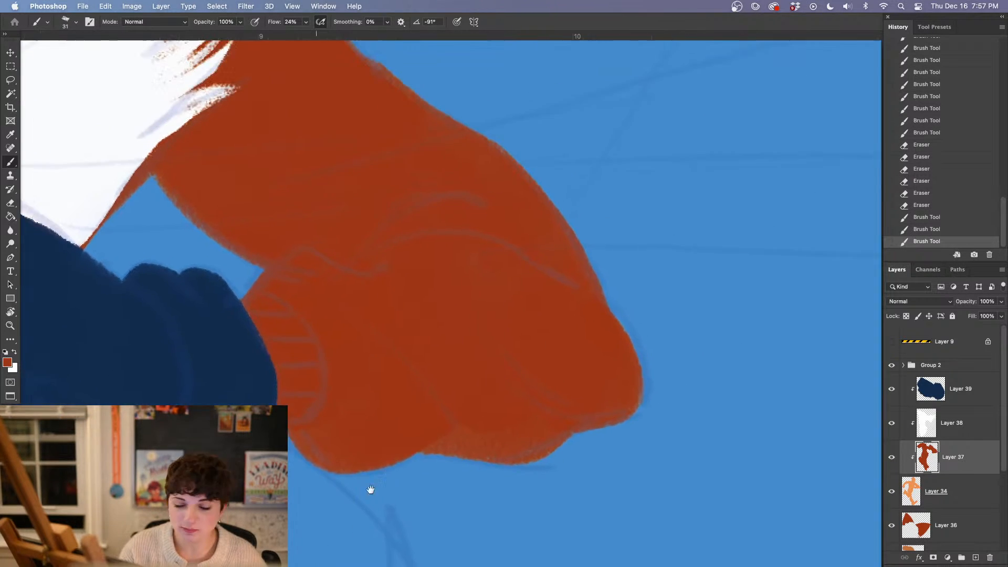
left_click_drag(256, 262, 404, 436)
left_click_drag(247, 284, 468, 455)
left_click_drag(212, 485, 474, 370)
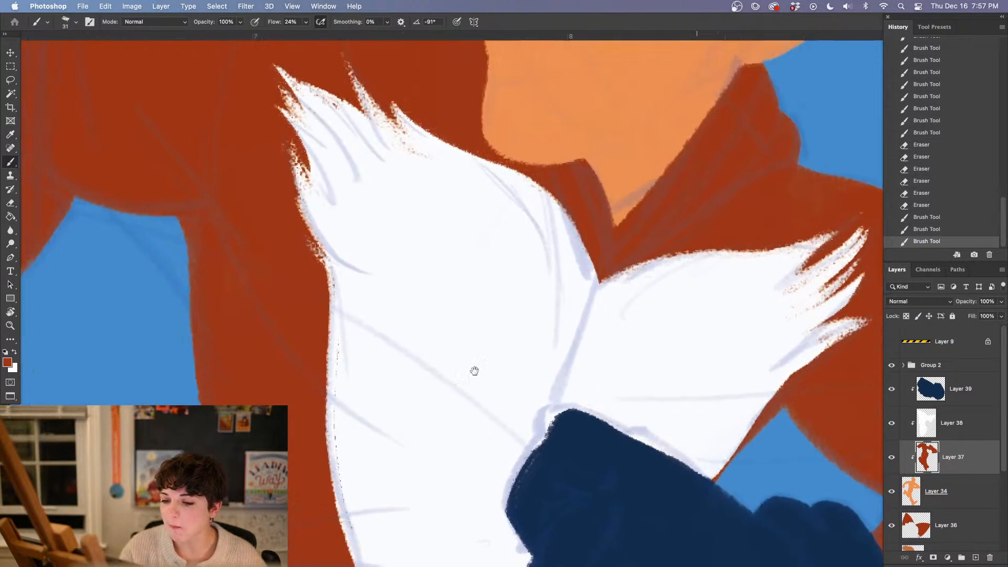
left_click_drag(290, 332, 466, 443)
key("super+minus")
key("super+minus")
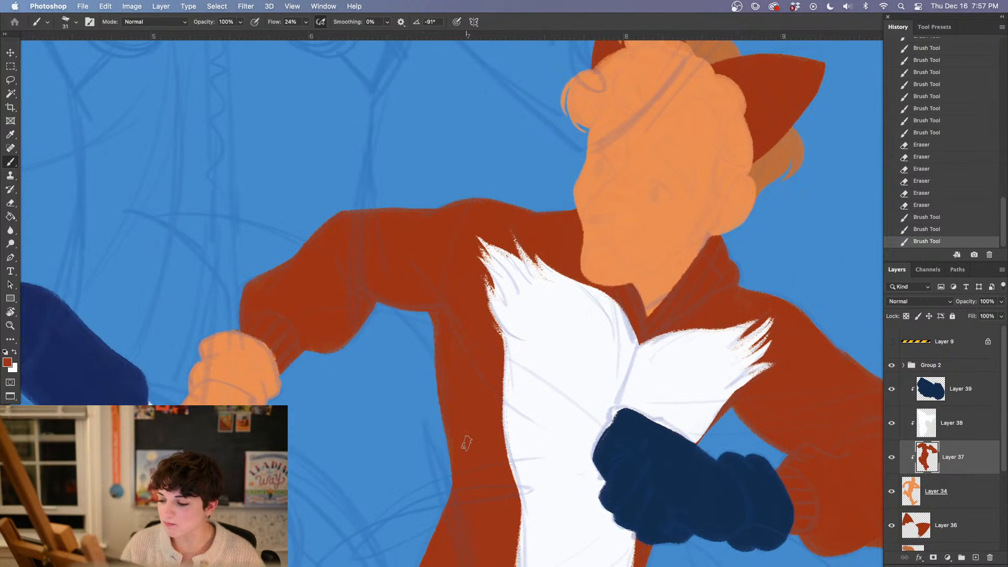
left_click_drag(541, 445, 488, 373)
left_click(609, 417, "alt")
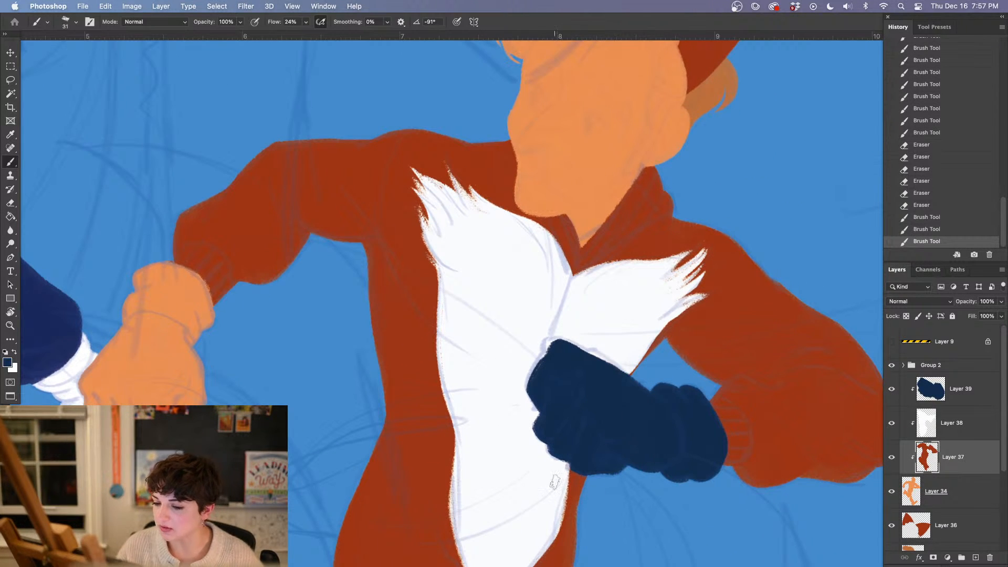
left_click(974, 393)
mouse_move(137, 339)
left_mouse_down()
mouse_move(123, 375)
mouse_move(78, 363)
left_mouse_up()
right_click(165, 349)
left_click_drag(228, 172, 246, 171)
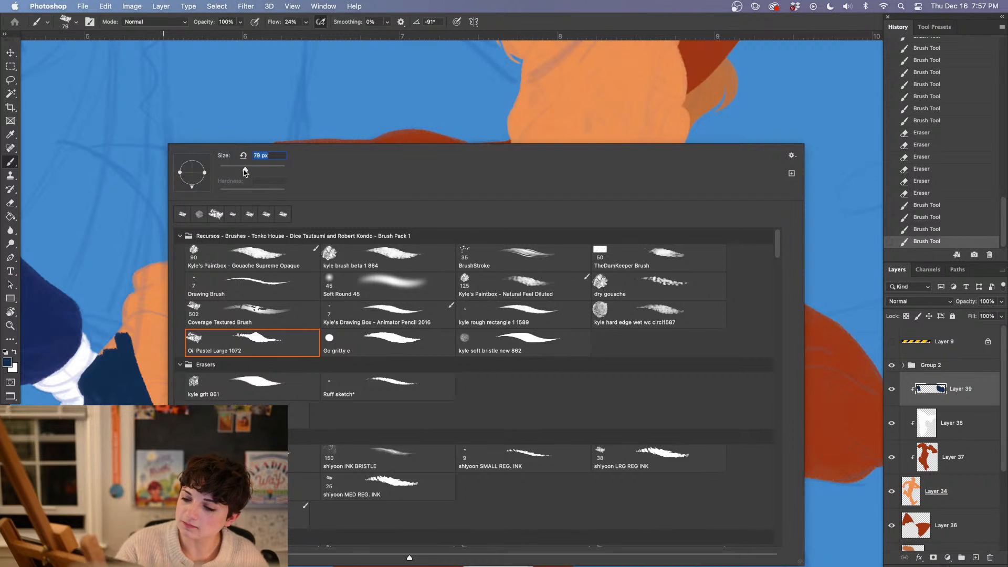
mouse_move(126, 351)
left_mouse_down()
mouse_move(144, 294)
mouse_move(176, 286)
mouse_move(184, 294)
mouse_move(158, 368)
left_mouse_up()
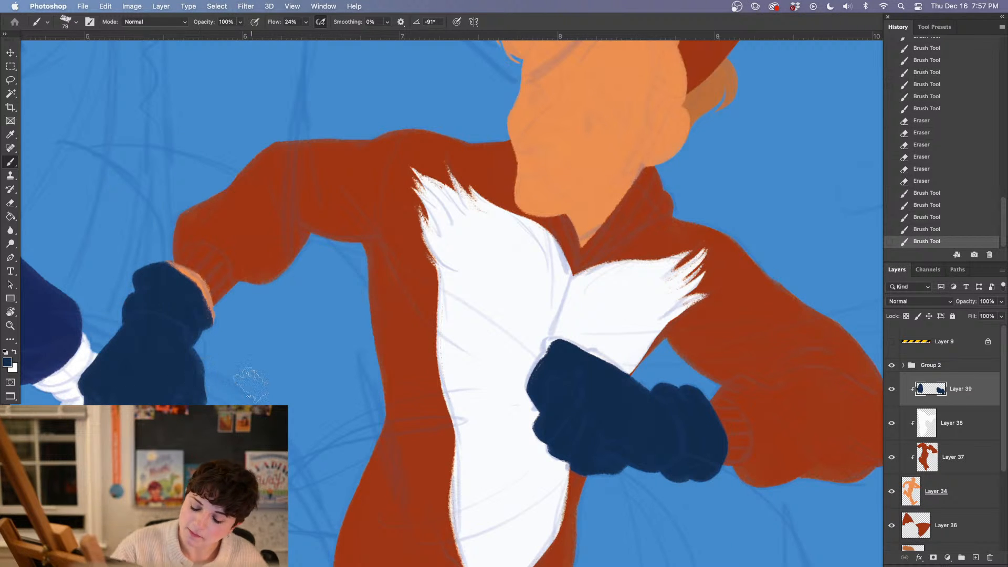
Set the brush size to 27 px and cover the remaining orange along the second glove's cuff edge with navy
key("super+plus")
key("super+plus")
left_click_drag(286, 387, 551, 389)
mouse_move(320, 310)
left_mouse_down()
mouse_move(524, 306)
mouse_move(509, 317)
left_mouse_up()
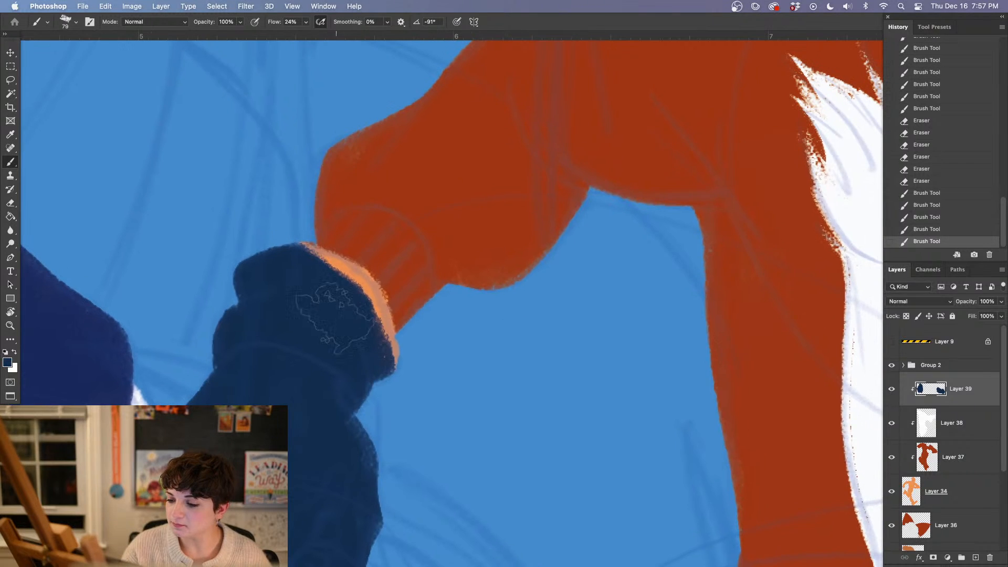
right_click(336, 292)
type("27")
key("Return")
mouse_move(294, 246)
left_mouse_down()
mouse_move(342, 262)
mouse_move(372, 293)
mouse_move(388, 365)
left_mouse_up()
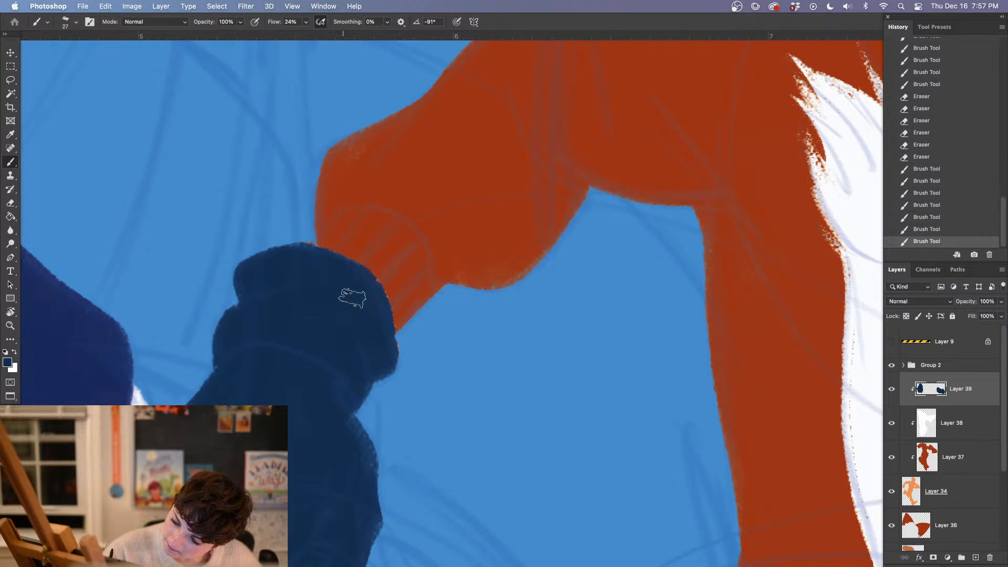
mouse_move(314, 239)
left_mouse_down()
mouse_move(315, 253)
mouse_move(378, 292)
left_mouse_up()
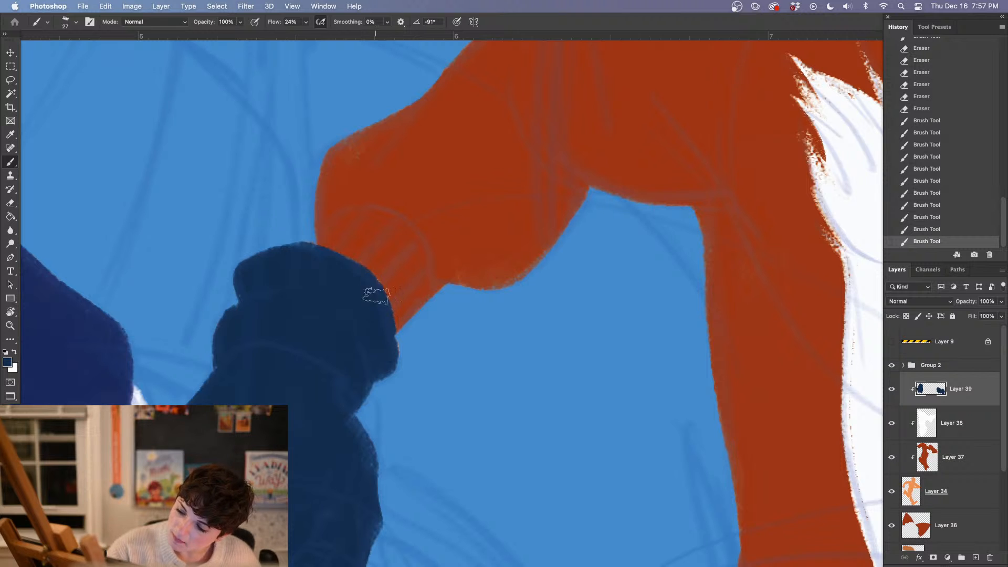
left_click_drag(390, 357, 391, 362)
left_click_drag(383, 319, 383, 326)
left_click_drag(370, 278, 392, 359)
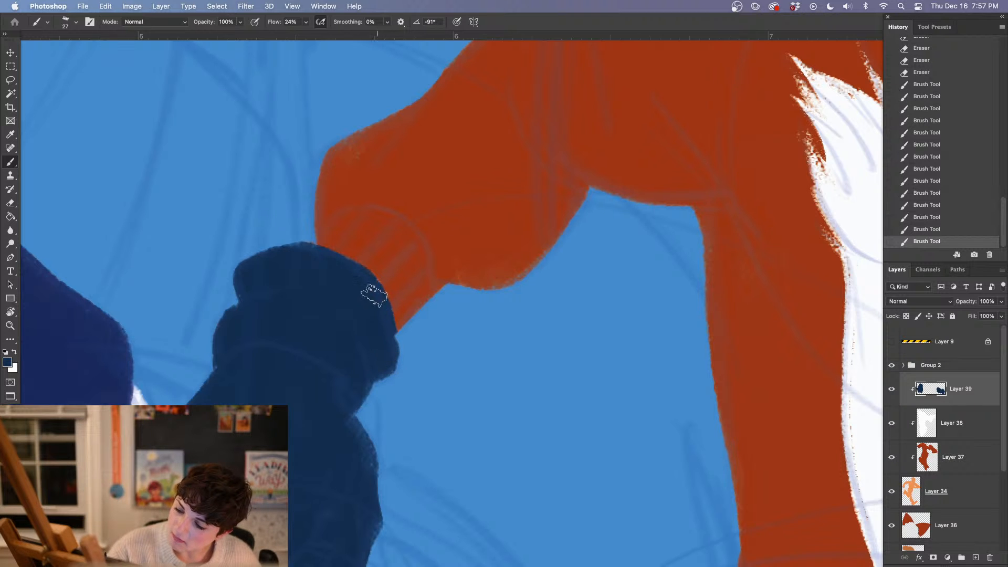
left_click_drag(375, 296, 392, 357)
Sample the face's orange and touch up the base silhouette where the second glove meets the sleeve on Layer 34
key("super+minus")
key("super+minus")
key("super+minus")
key("super+minus")
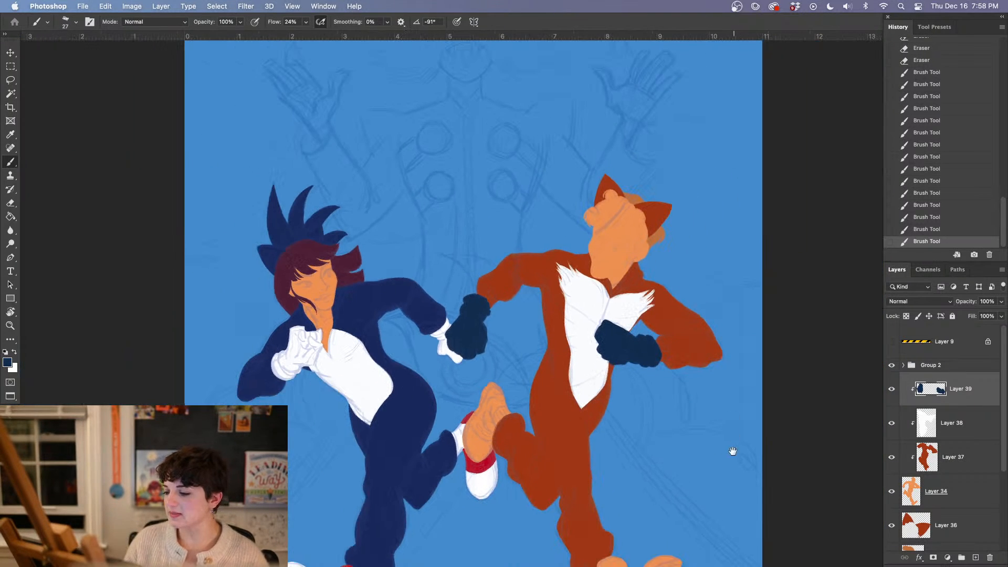
left_click_drag(733, 451, 530, 436)
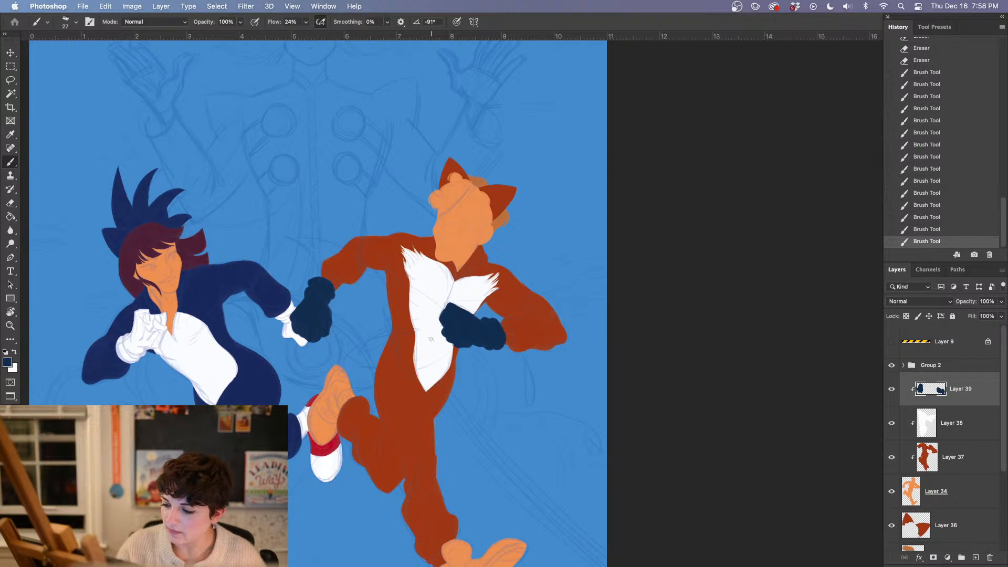
key("super+plus")
key("super+plus")
key("super+plus")
key("super+plus")
left_click_drag(144, 373, 502, 387)
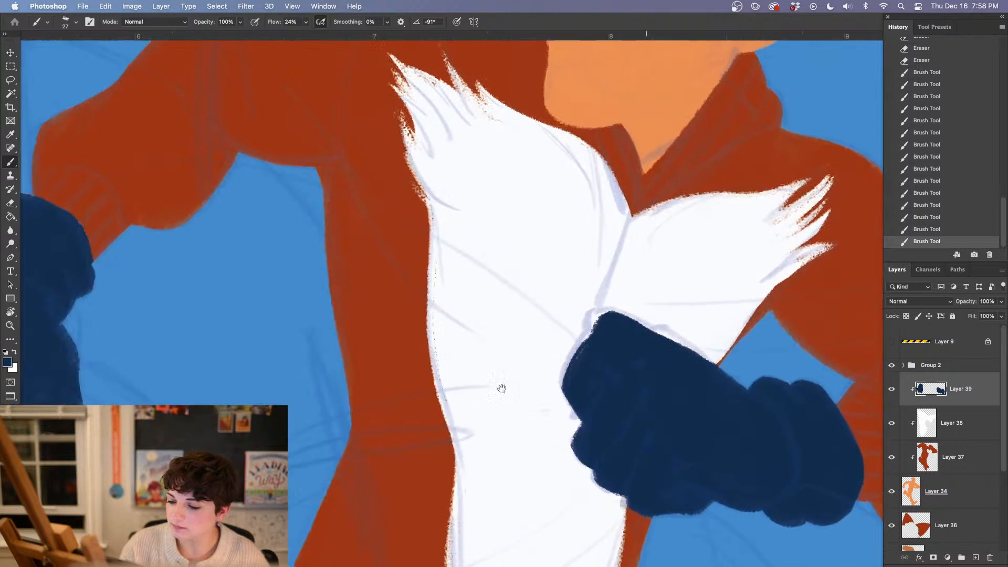
left_click_drag(313, 385, 409, 414)
left_click(959, 490)
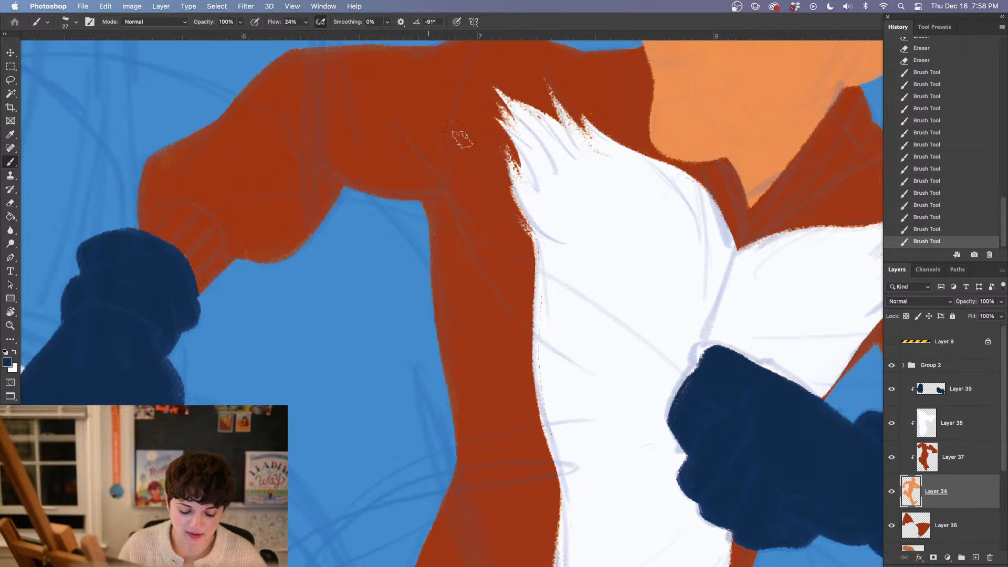
left_click(688, 129, "alt")
mouse_move(172, 259)
left_mouse_down()
mouse_move(191, 302)
mouse_move(157, 241)
mouse_move(162, 252)
left_mouse_up()
Add a new layer directly above Layer 34 and sample the blue-suited figure's dark maroon hair colour
left_click_drag(623, 417, 389, 364)
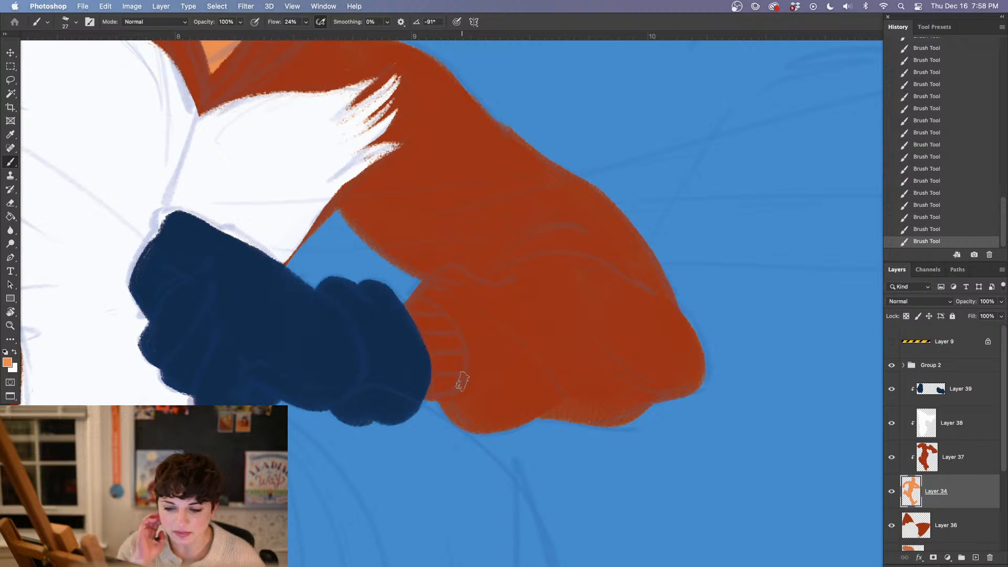
key("super+minus")
key("super+minus")
key("super+minus")
key("super+minus")
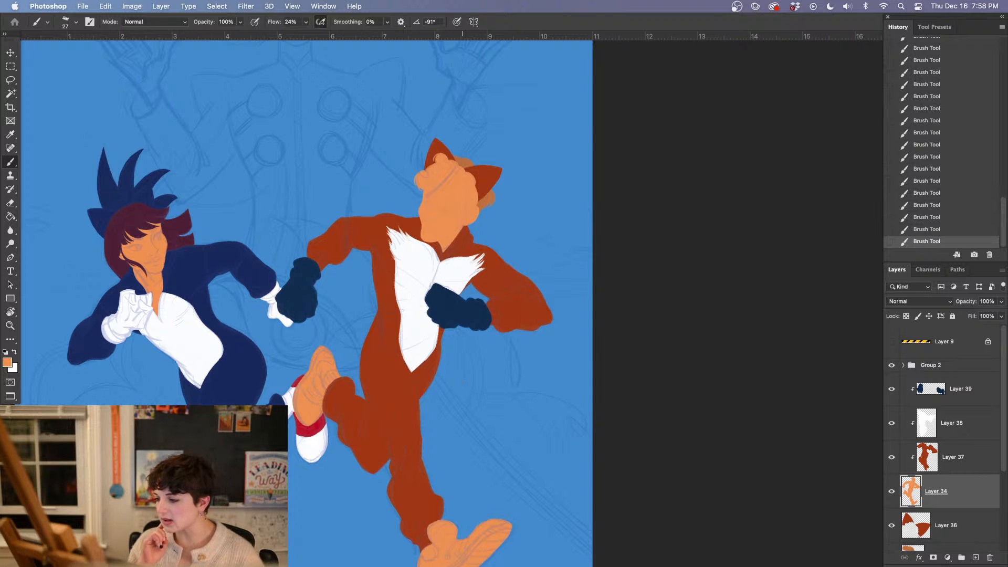
left_click(975, 558)
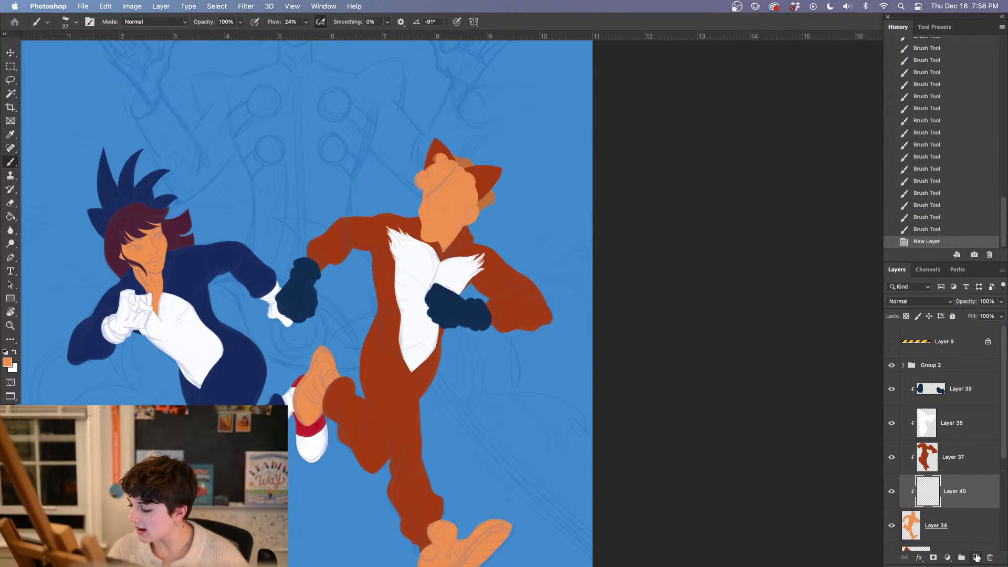
left_click(168, 205, "alt")
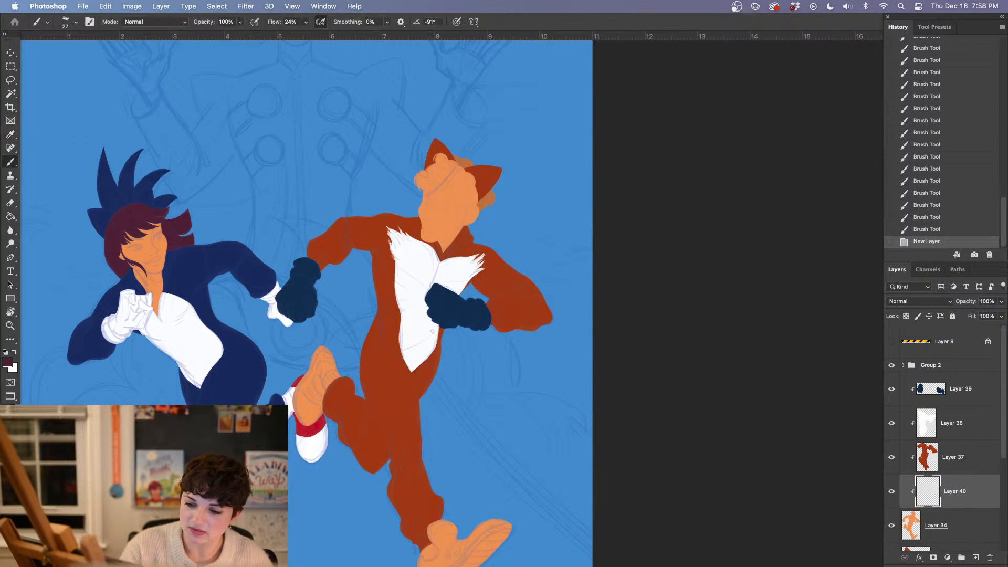
Paint the fox-eared figure's scalloped maroon hairline across the forehead and down to the temple
key("super+plus")
key("super+plus")
key("super+plus")
key("super+plus")
left_click_drag(365, 174, 396, 434)
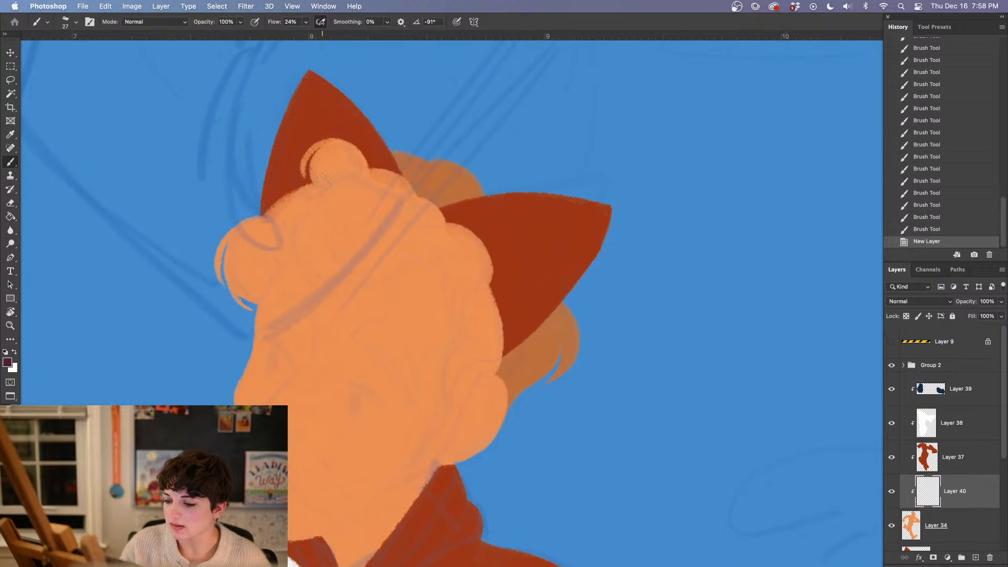
mouse_move(282, 251)
left_mouse_down()
mouse_move(252, 301)
mouse_move(301, 236)
mouse_move(330, 220)
mouse_move(341, 278)
mouse_move(364, 271)
left_mouse_up()
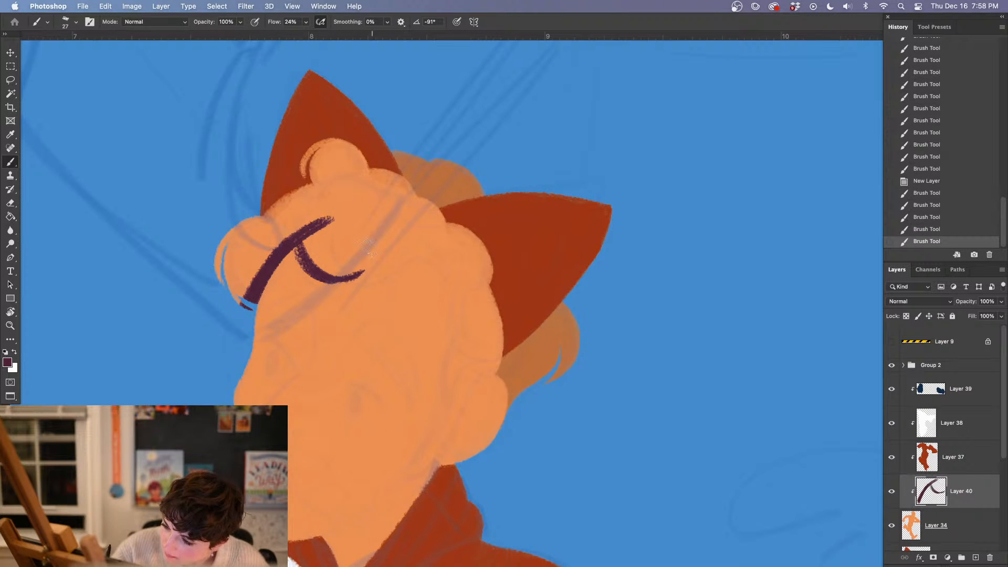
left_click_drag(411, 336, 343, 336)
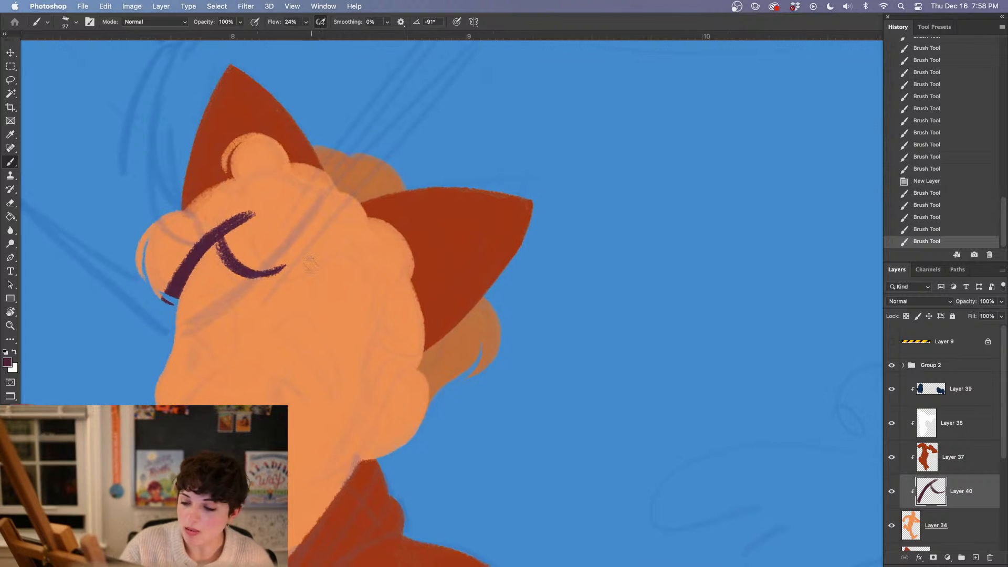
mouse_move(258, 266)
left_mouse_down()
mouse_move(344, 244)
mouse_move(374, 272)
mouse_move(360, 286)
mouse_move(378, 326)
left_mouse_up()
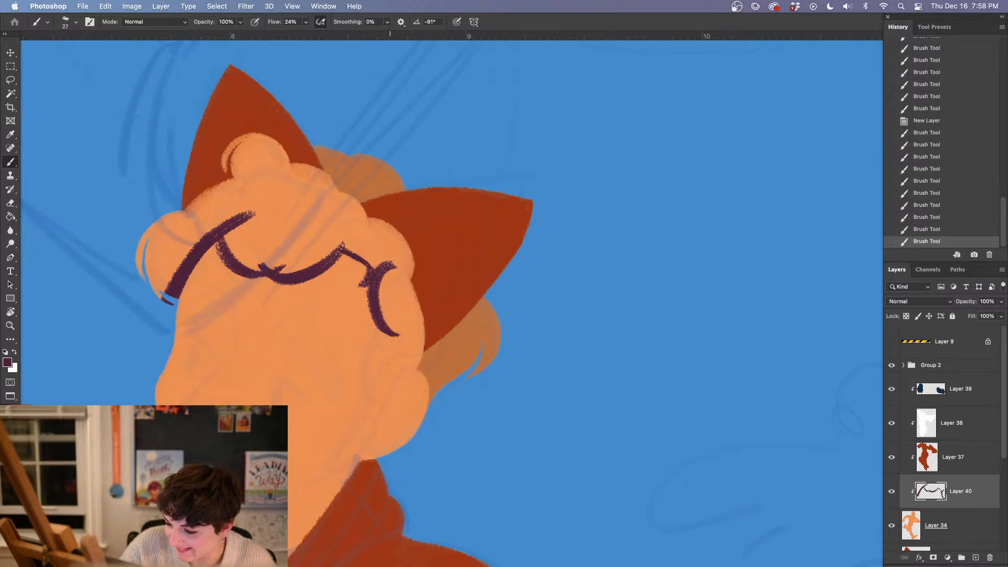
Fill the side hair with maroon from below the ear down to the sideburn, keeping the human ear orange
mouse_move(383, 262)
left_mouse_down()
mouse_move(402, 344)
mouse_move(417, 349)
left_mouse_up()
left_click_drag(470, 400, 469, 299)
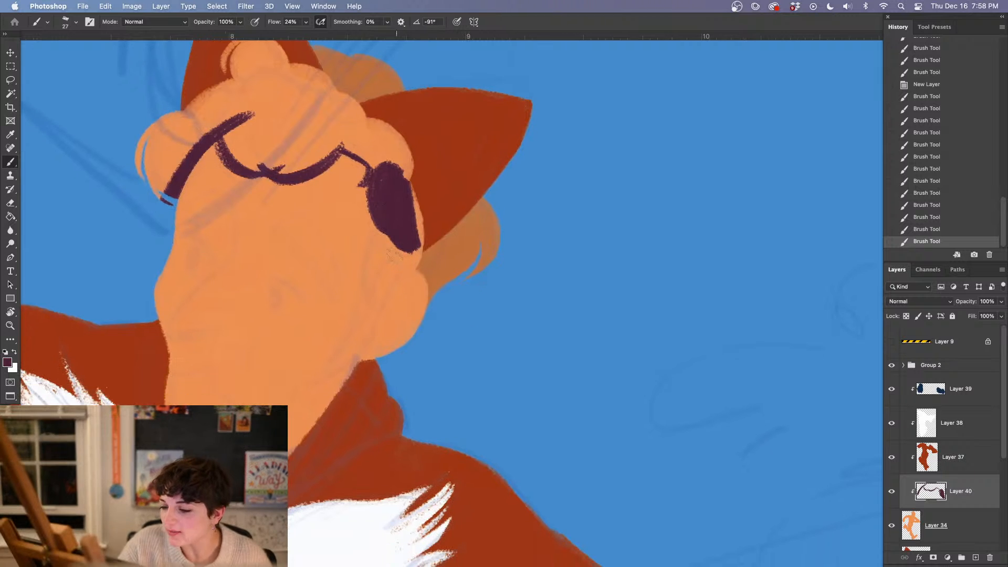
mouse_move(396, 239)
left_mouse_down()
mouse_move(366, 299)
mouse_move(375, 322)
left_mouse_up()
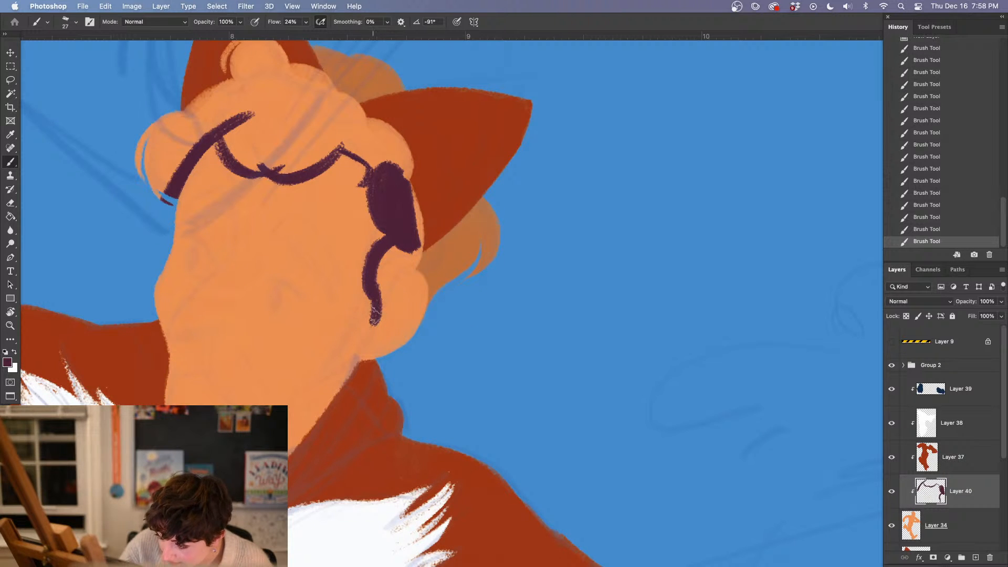
mouse_move(406, 253)
left_mouse_down()
mouse_move(379, 296)
mouse_move(416, 258)
mouse_move(389, 277)
mouse_move(383, 265)
mouse_move(389, 271)
mouse_move(408, 236)
mouse_move(418, 192)
mouse_move(403, 145)
mouse_move(388, 190)
left_mouse_up()
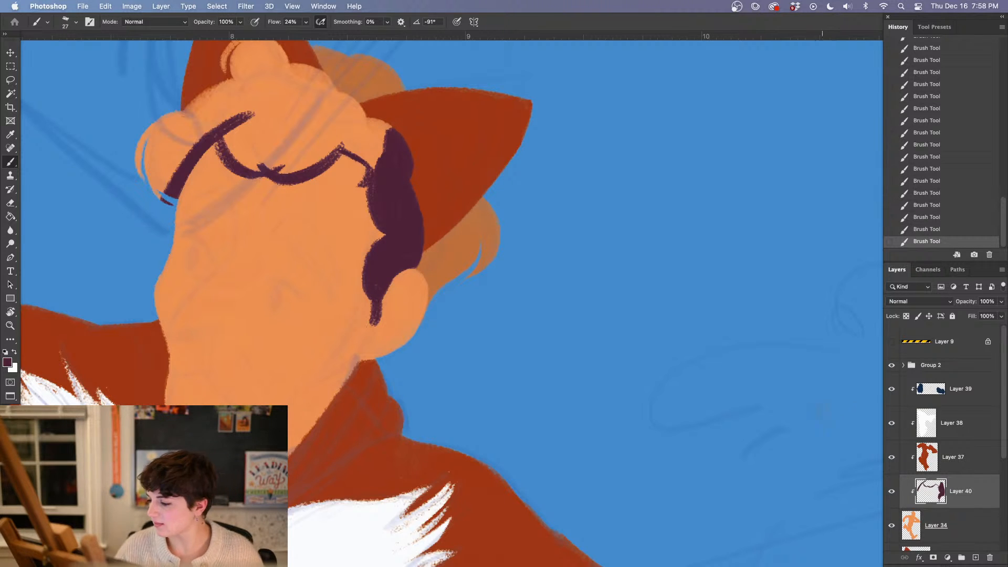
Hide Layer 40, raise the Group 2 sketch's opacity to 54%, and show Layer 40 again
left_click(891, 491)
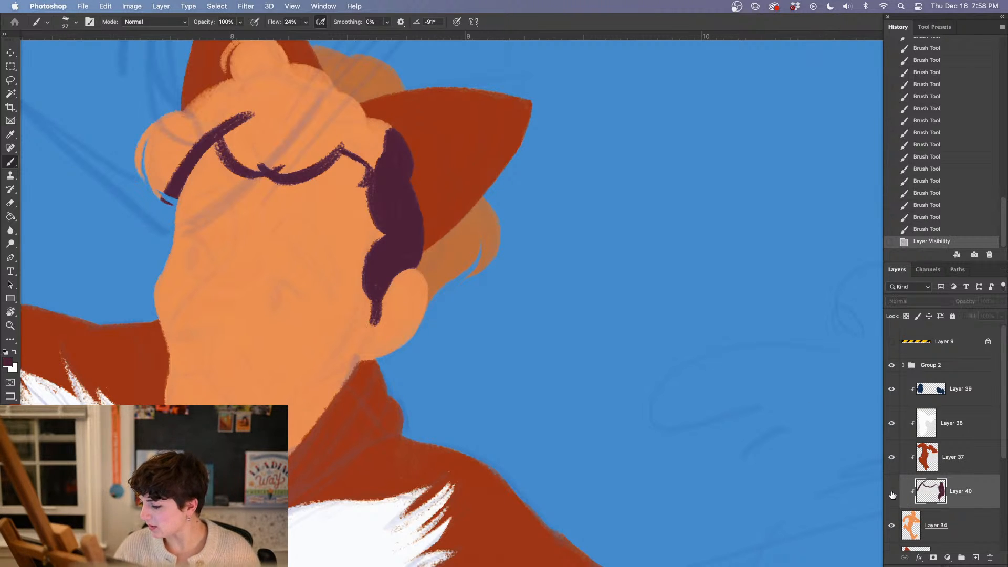
left_click(949, 366)
left_click(1000, 303)
left_click_drag(961, 314, 983, 315)
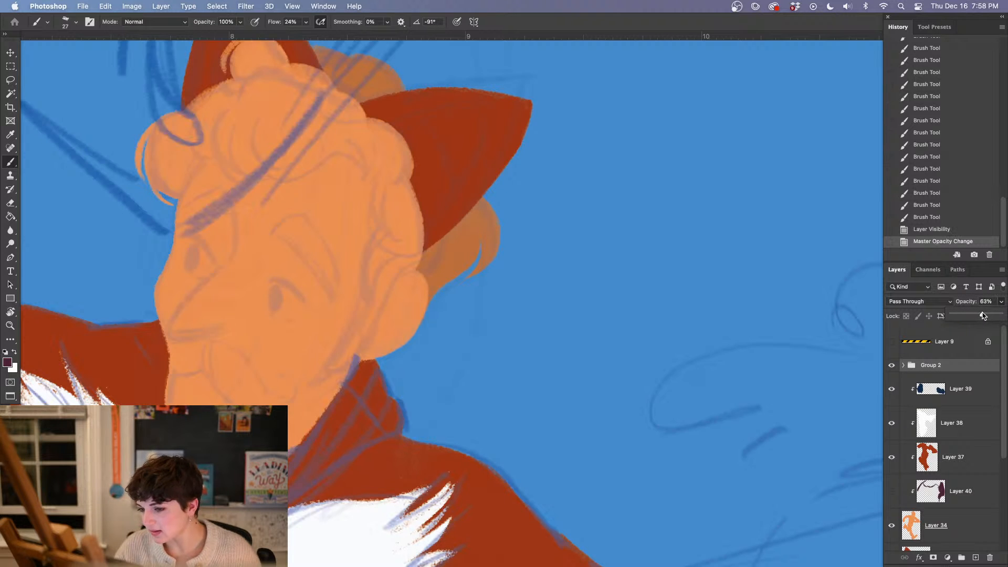
left_click(891, 492)
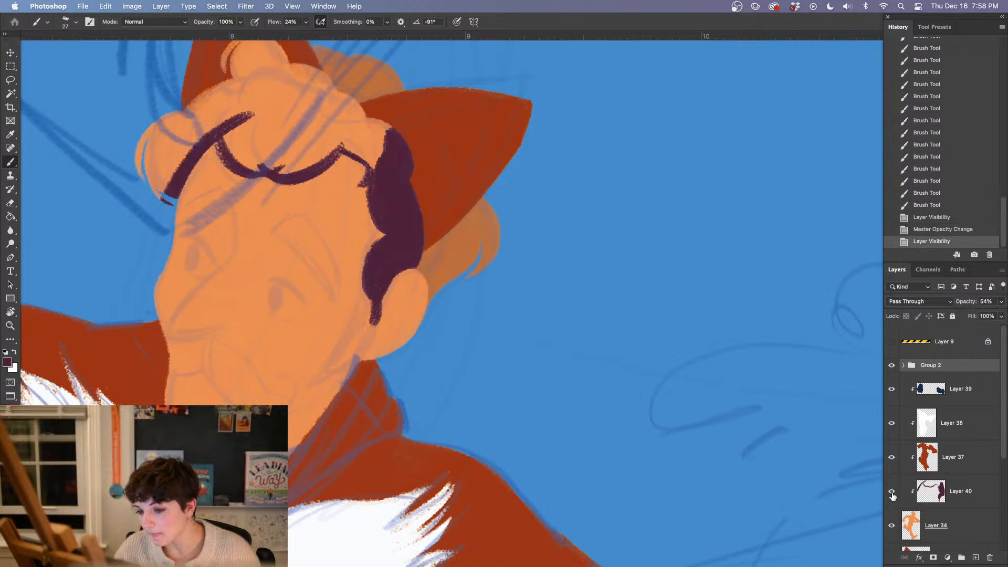
left_click(374, 158)
key("Return")
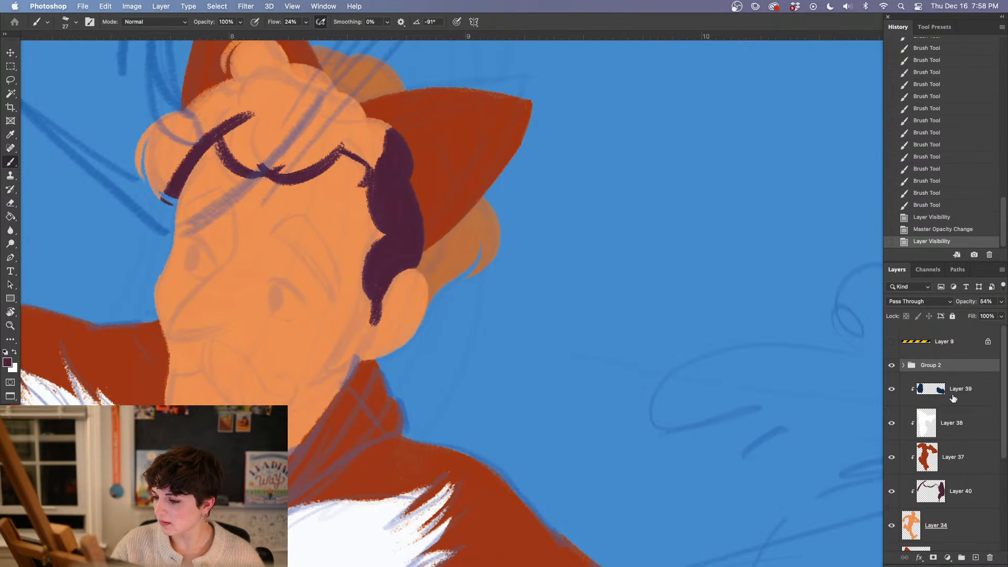
Toggle Layer 40's visibility to compare the painted hair with the sketch, and make Layer 40 active
left_click(893, 493)
double_click(894, 494)
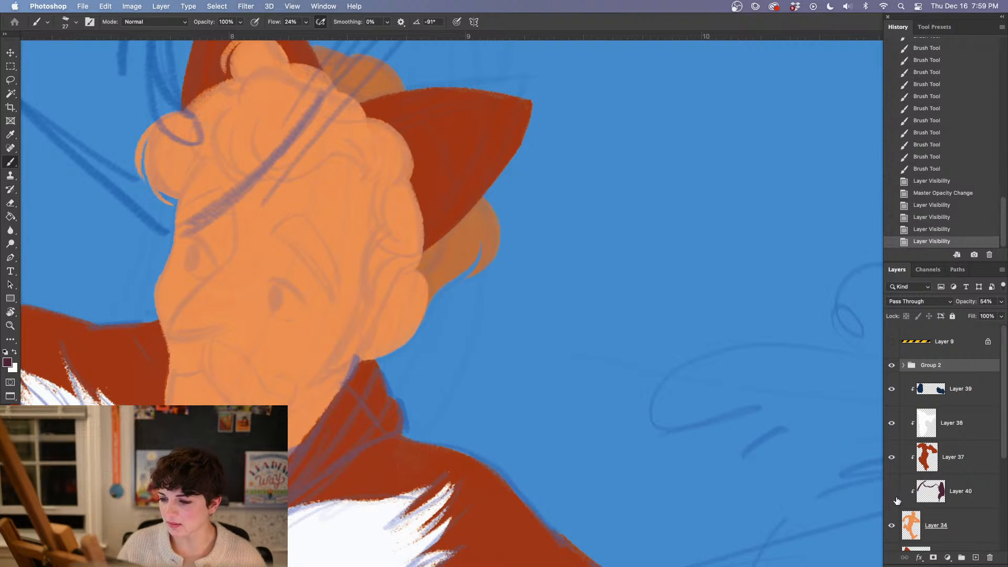
left_click(894, 496)
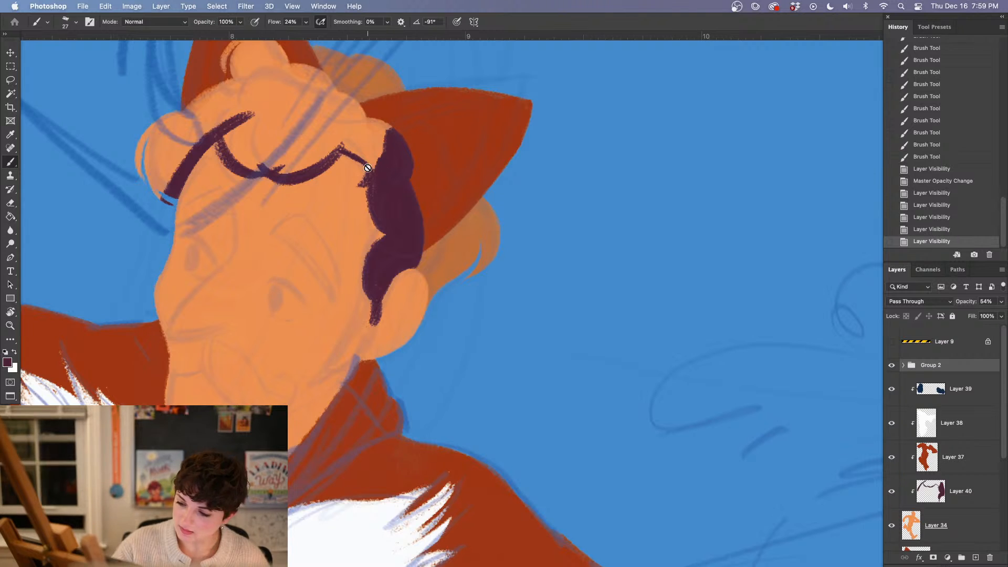
left_click(934, 491)
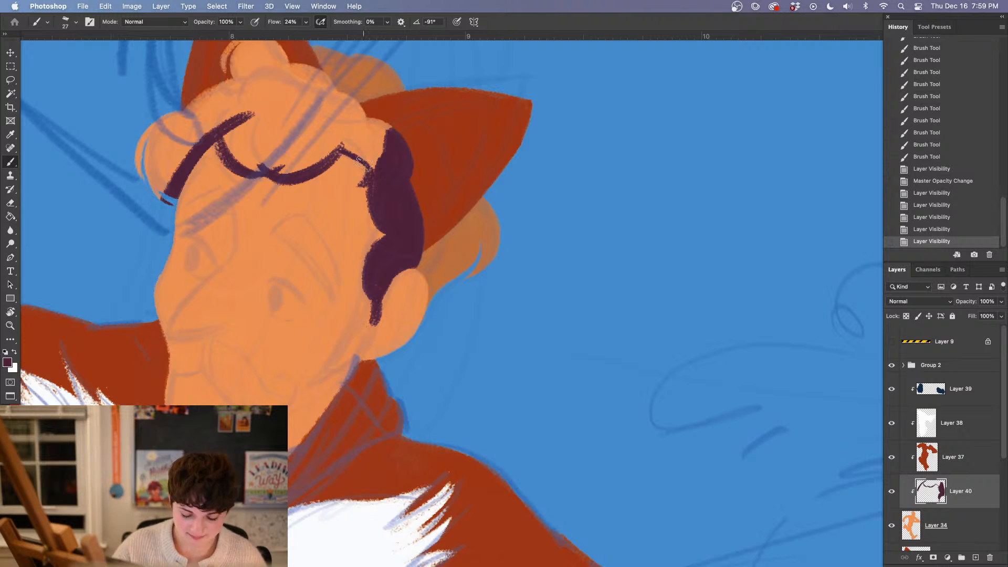
Shape a small maroon curl at the fox-eared figure's temple, trimming its edge and touching up the join with the side hair
mouse_move(364, 162)
left_mouse_down()
mouse_move(367, 185)
mouse_move(362, 170)
mouse_move(350, 189)
mouse_move(345, 172)
mouse_move(365, 181)
left_mouse_up()
left_click_drag(379, 146, 356, 194)
key("e")
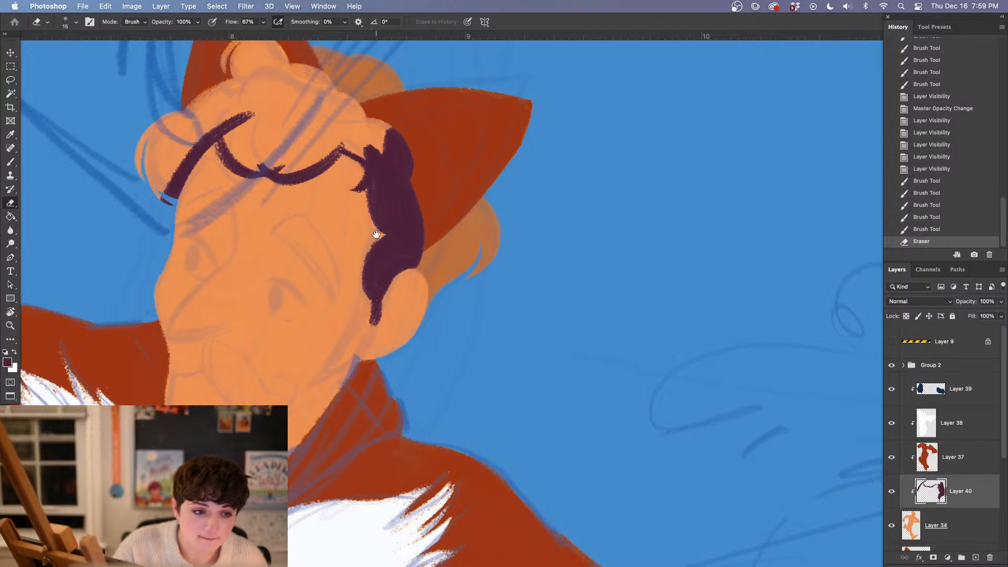
left_click_drag(376, 234, 374, 244)
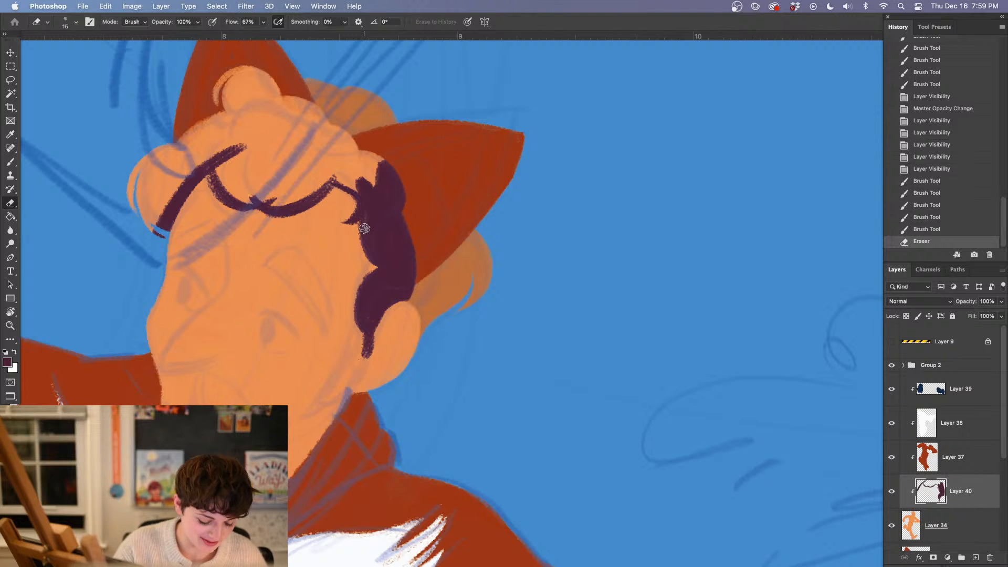
key("b")
left_click_drag(367, 219, 366, 209)
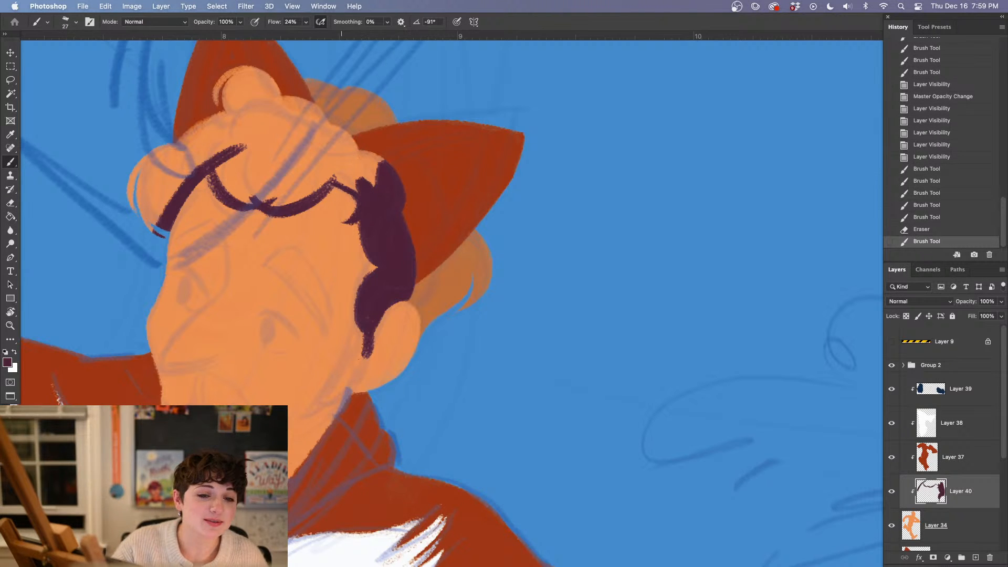
Thicken the maroon side hair and extend it up to the base of the fox ear above the human ear
left_click_drag(395, 252, 362, 315)
mouse_move(373, 265)
left_mouse_down()
mouse_move(371, 333)
mouse_move(373, 306)
left_mouse_up()
left_click_drag(394, 357, 288, 435)
left_click_drag(368, 337, 379, 358)
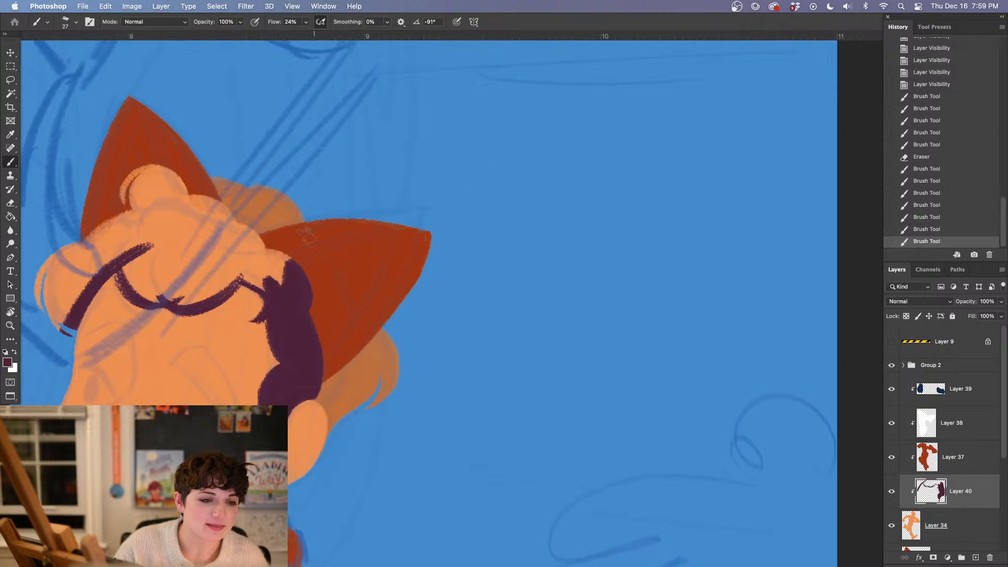
mouse_move(308, 259)
left_mouse_down()
mouse_move(251, 281)
mouse_move(289, 249)
left_mouse_up()
left_click_drag(351, 313, 468, 320)
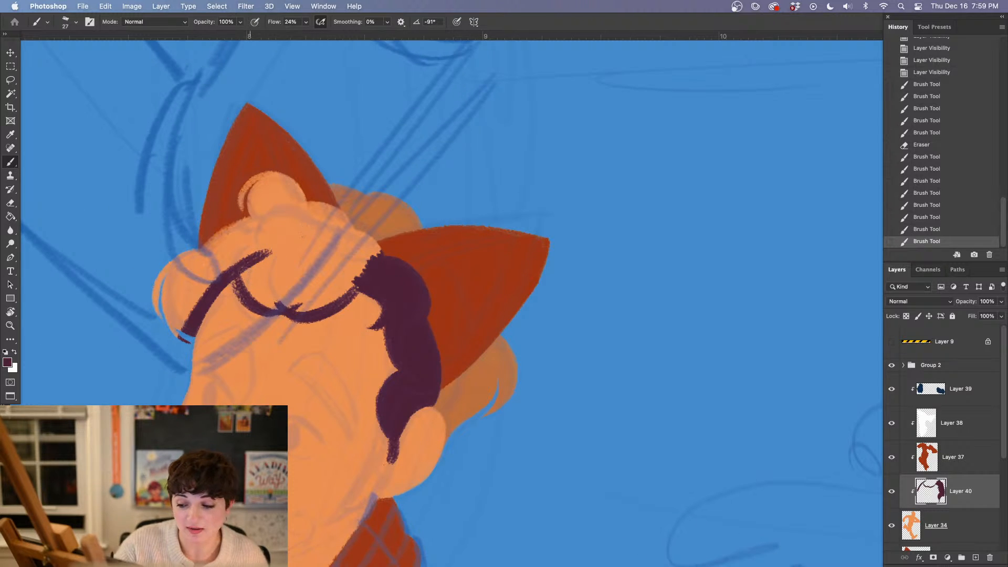
Fill the top of the fox-eared figure's hair with maroon, covering the curls from the crown down to the scalloped hairline
mouse_move(244, 270)
left_mouse_down()
mouse_move(294, 303)
mouse_move(320, 302)
mouse_move(367, 247)
mouse_move(323, 302)
left_mouse_up()
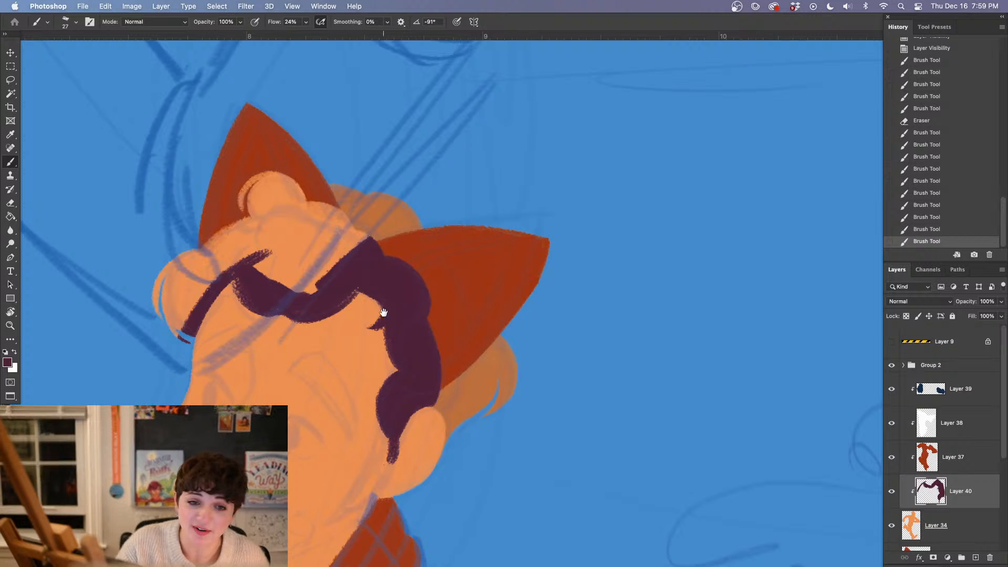
left_click_drag(384, 313, 335, 358)
mouse_move(150, 349)
left_mouse_down()
mouse_move(131, 378)
mouse_move(113, 320)
mouse_move(157, 284)
mouse_move(210, 294)
mouse_move(260, 239)
mouse_move(203, 236)
mouse_move(211, 226)
left_mouse_up()
left_click_drag(335, 295, 296, 240)
mouse_move(174, 258)
left_mouse_down()
mouse_move(225, 284)
mouse_move(182, 233)
mouse_move(252, 225)
mouse_move(268, 200)
mouse_move(261, 187)
left_mouse_up()
left_click_drag(365, 282, 427, 178)
mouse_move(212, 161)
left_mouse_down()
mouse_move(262, 193)
mouse_move(260, 202)
left_mouse_up()
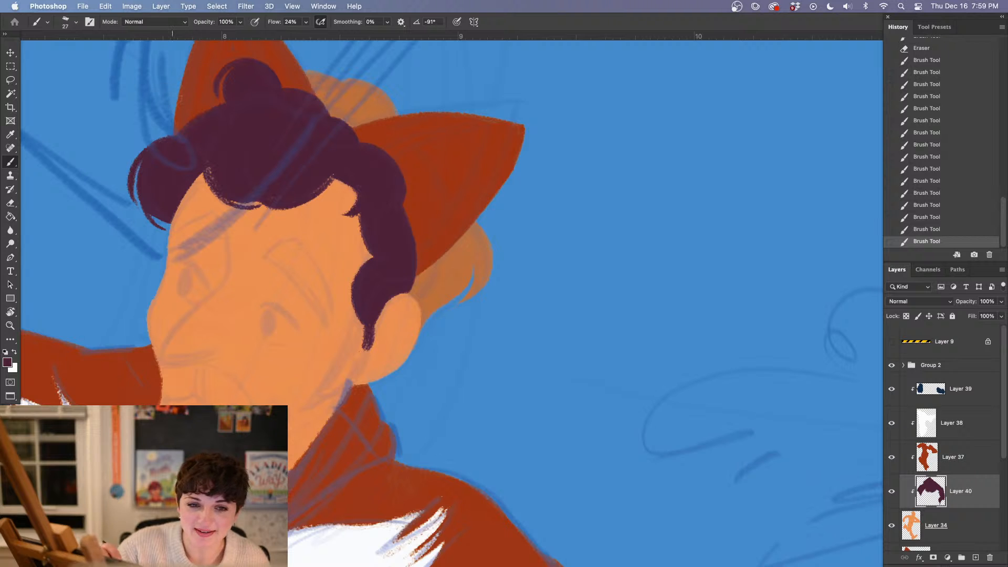
Step back through the last few brush strokes and repaint the forehead hairline's lower edge in solid maroon
mouse_move(212, 173)
left_mouse_down()
mouse_move(238, 196)
mouse_move(271, 172)
left_mouse_up()
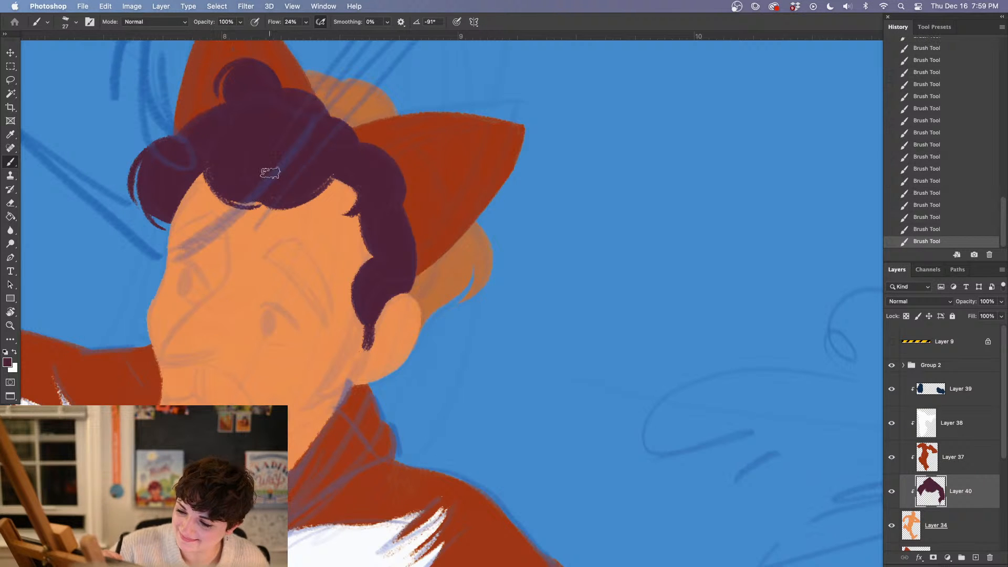
left_click(933, 229)
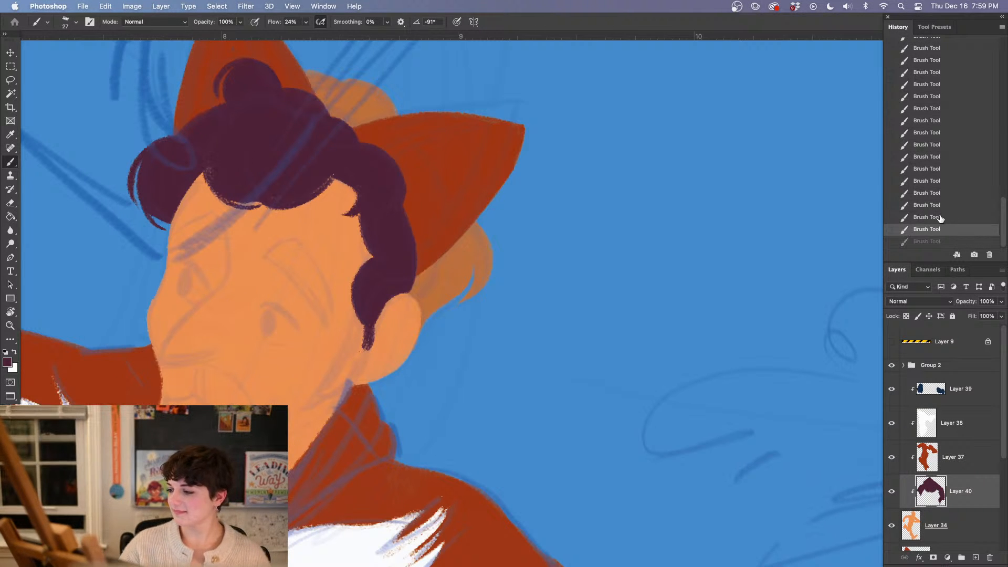
left_click(943, 206)
left_click(951, 194)
left_click(948, 217)
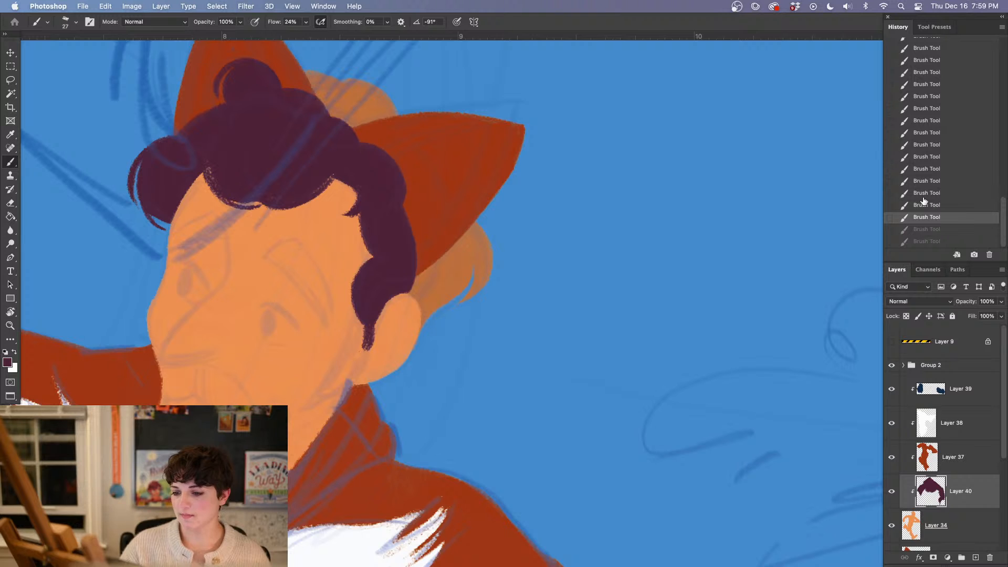
left_click(935, 205)
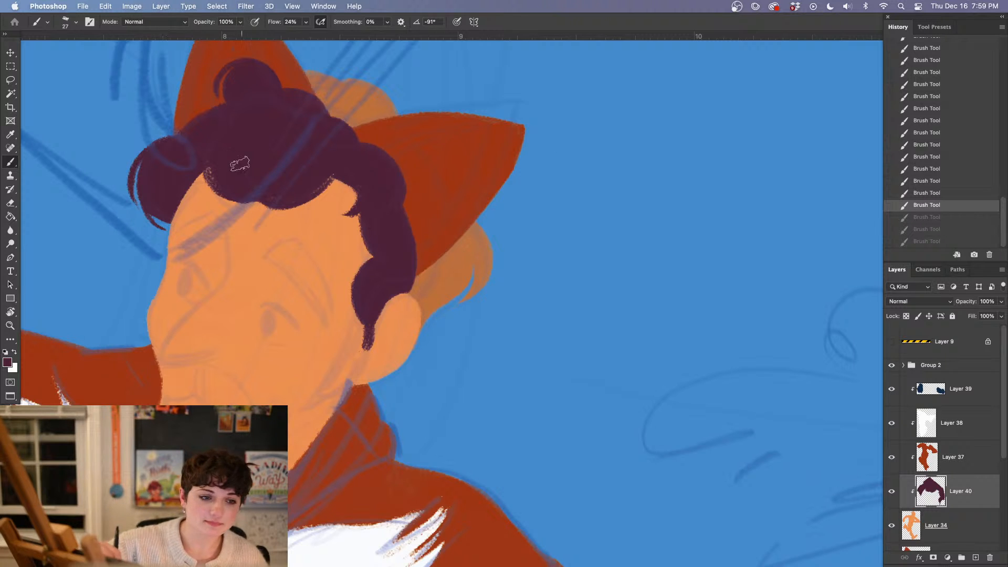
mouse_move(211, 169)
left_mouse_down()
mouse_move(254, 202)
mouse_move(240, 195)
mouse_move(260, 152)
left_mouse_up()
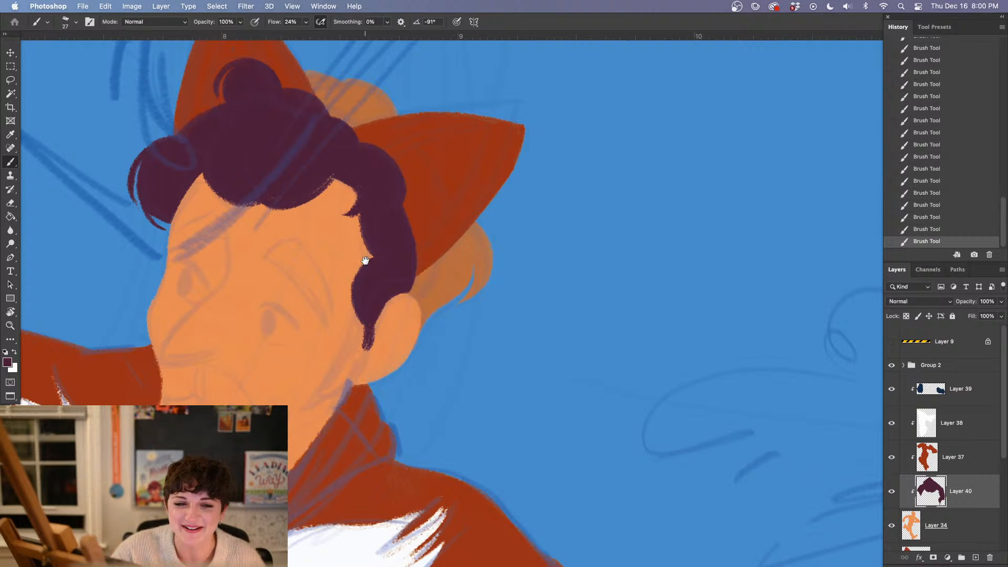
Examine the fox-eared figure's hair up close and against the whole upper body, making Layer 37 active
left_click_drag(365, 261, 412, 363)
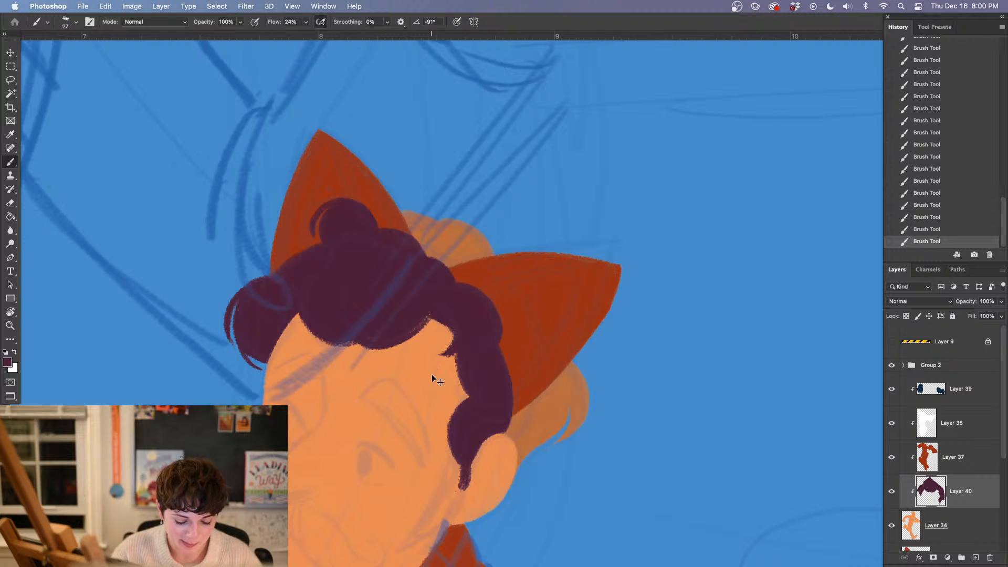
key("super+minus")
key("super+minus")
key("super+plus")
key("super+plus")
left_click_drag(584, 447, 480, 397)
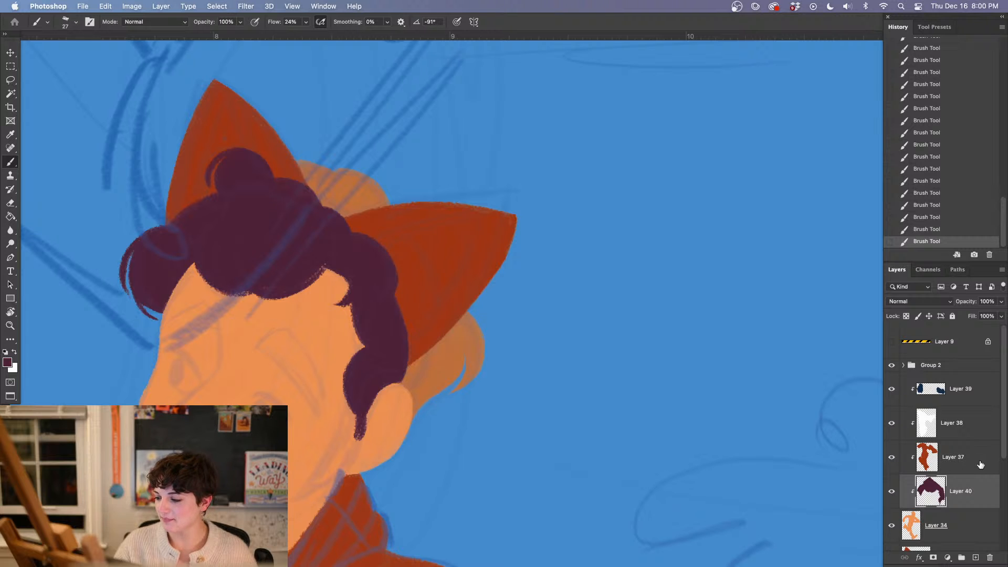
left_click(966, 461)
key("super+minus")
key("super+minus")
key("super+minus")
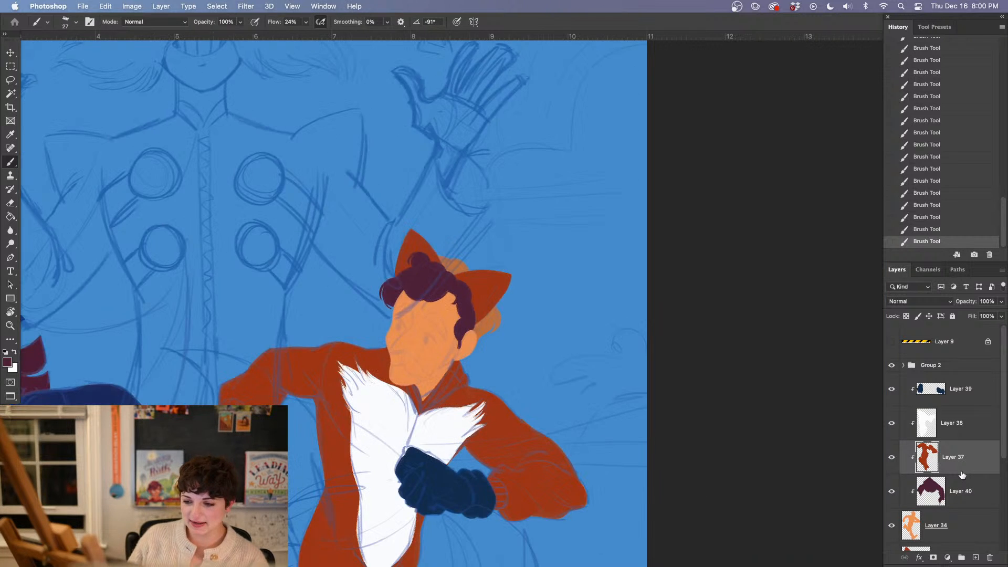
key("super+equal")
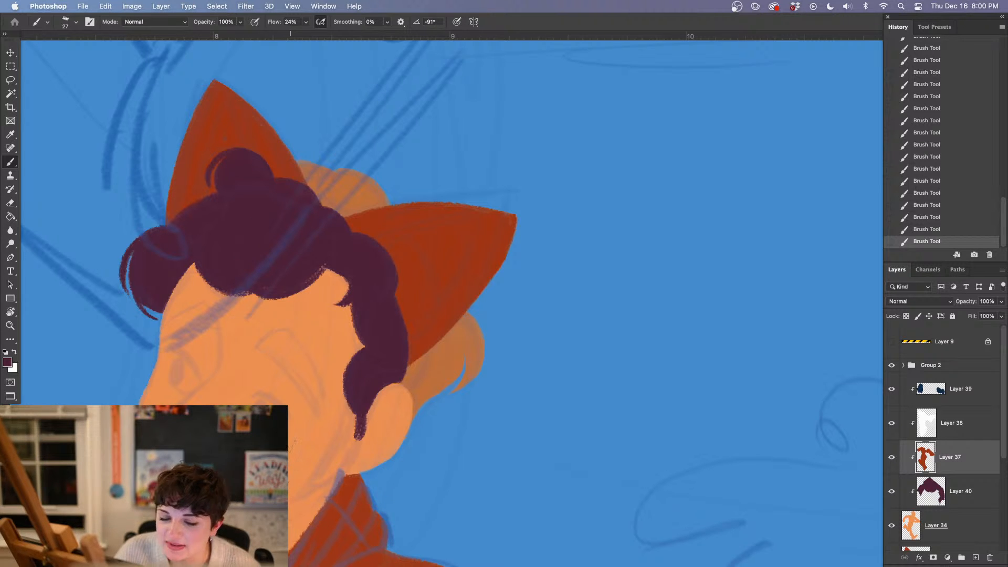
key("super+minus")
key("super+minus")
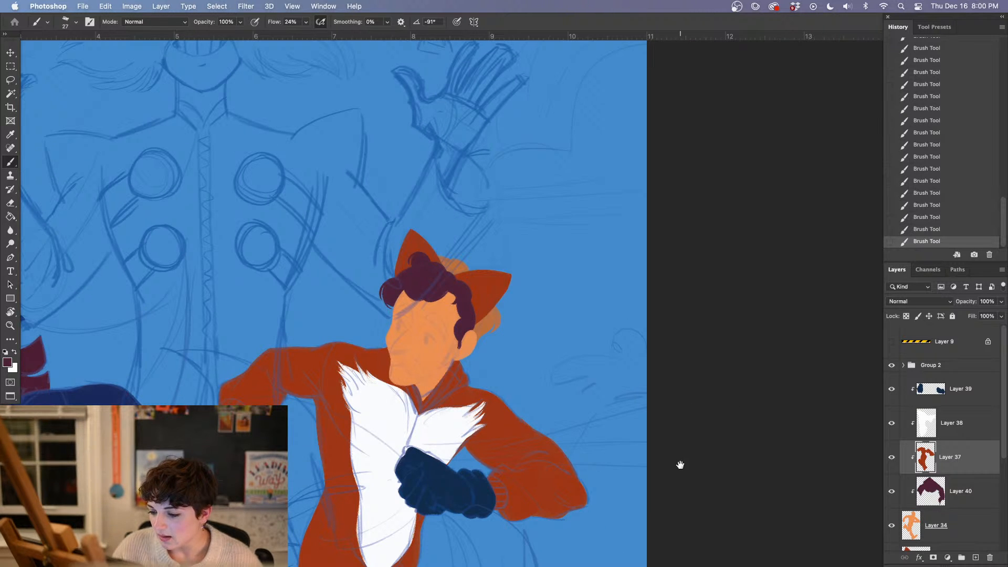
Add a new empty layer directly above the Background layer, beneath all the characters
scroll(680, 464, "down", 10)
scroll(680, 465, "left", 5)
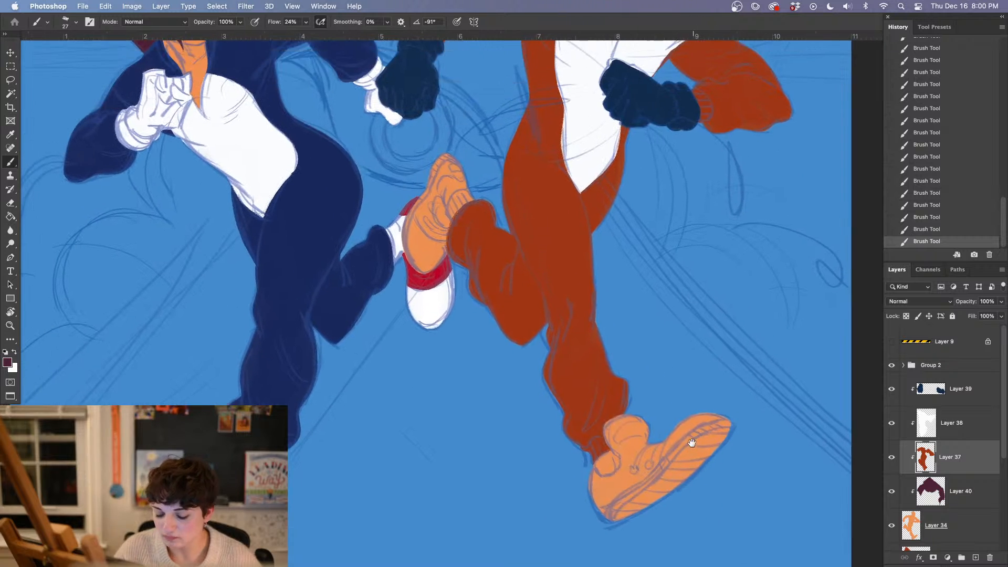
key("super+minus")
key("super+minus")
key("super+minus")
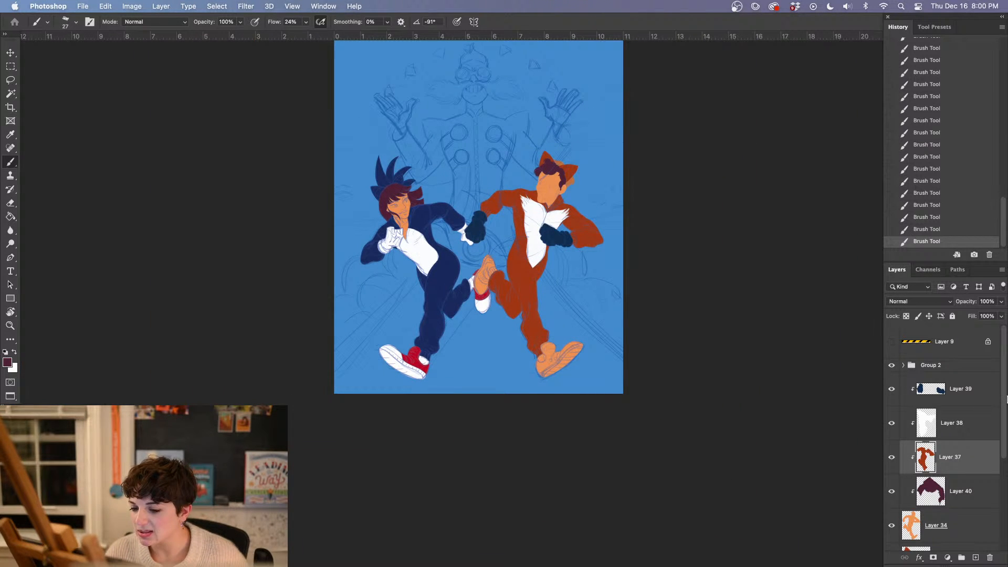
left_click_drag(1004, 403, 1000, 538)
left_click(943, 536)
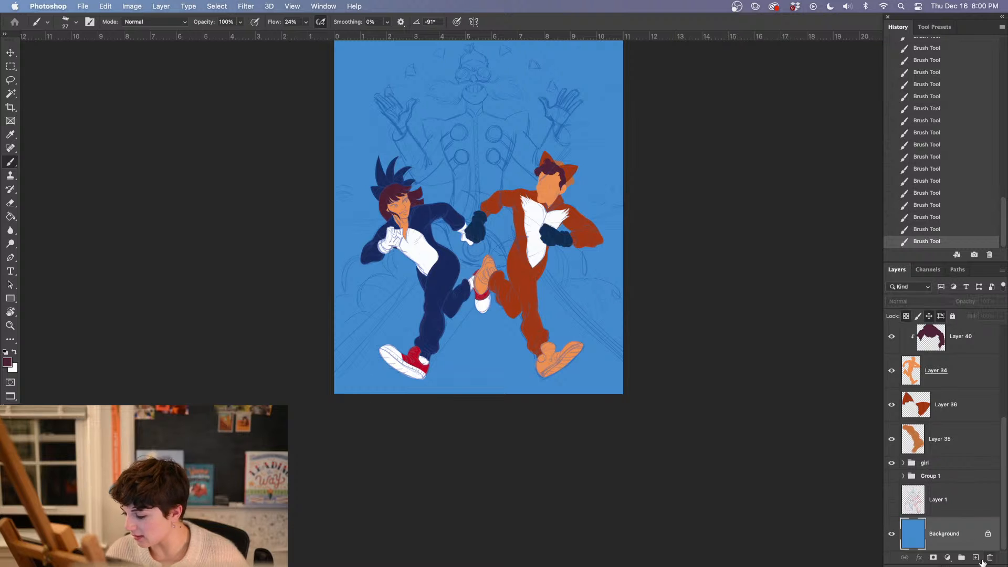
left_click(975, 557)
Set the foreground colour to light blue #8bc1ff, based on the background's hue
left_click(6, 367)
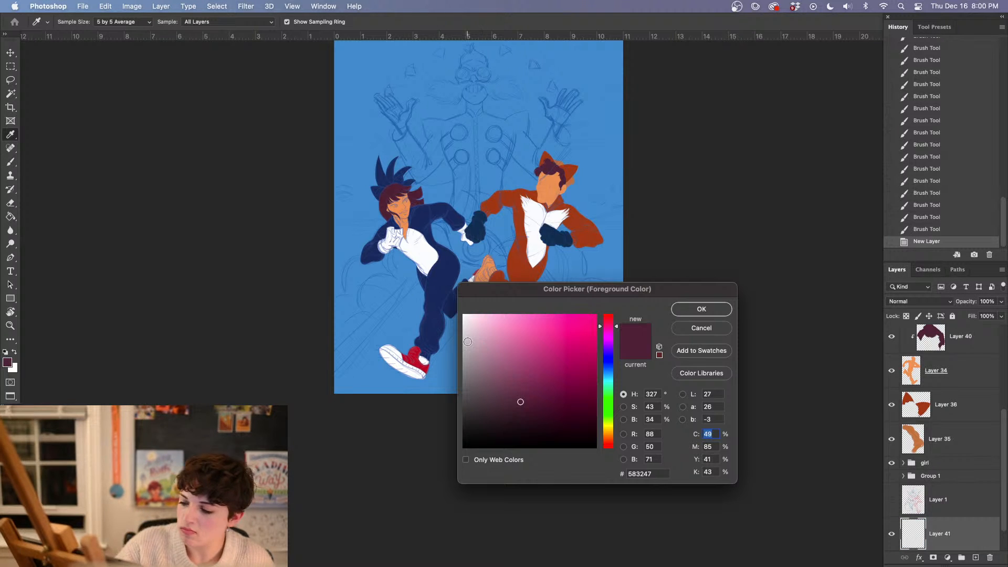
left_click(444, 371)
left_click_drag(503, 323, 523, 309)
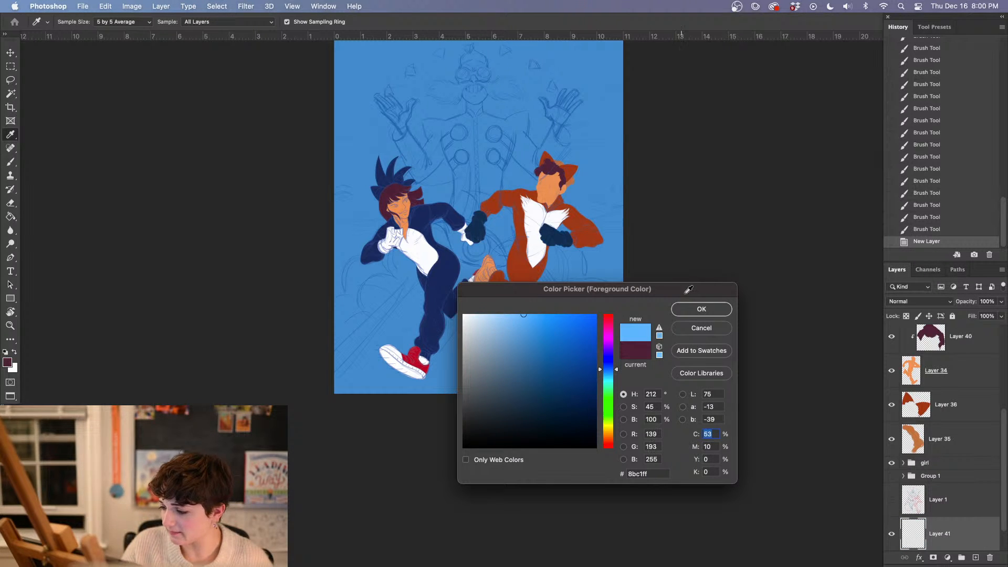
left_click(698, 309)
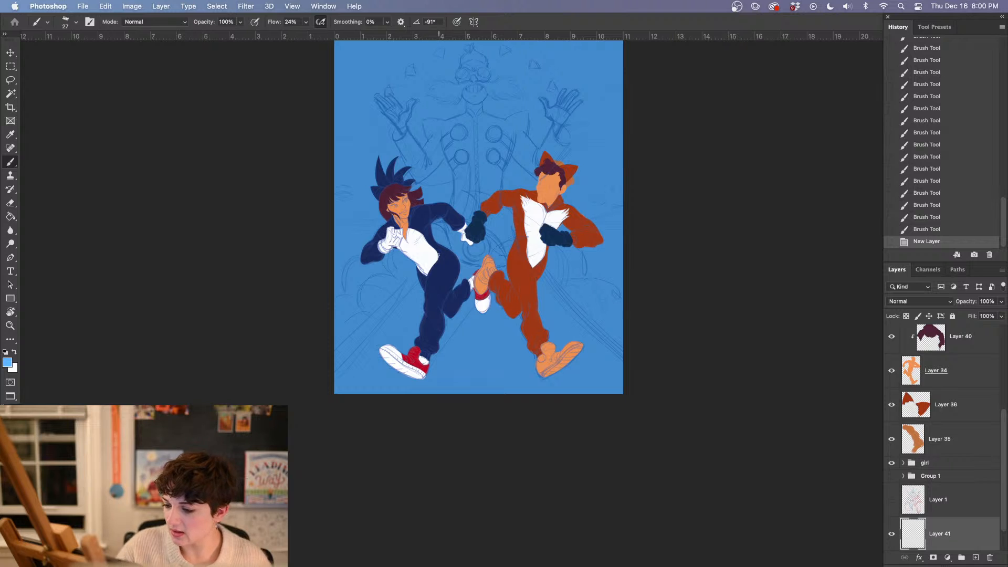
Lasso a road shape tapering from the canvas's lower corners up to the large sketched figure's chest, and fill it with light blue
key("l")
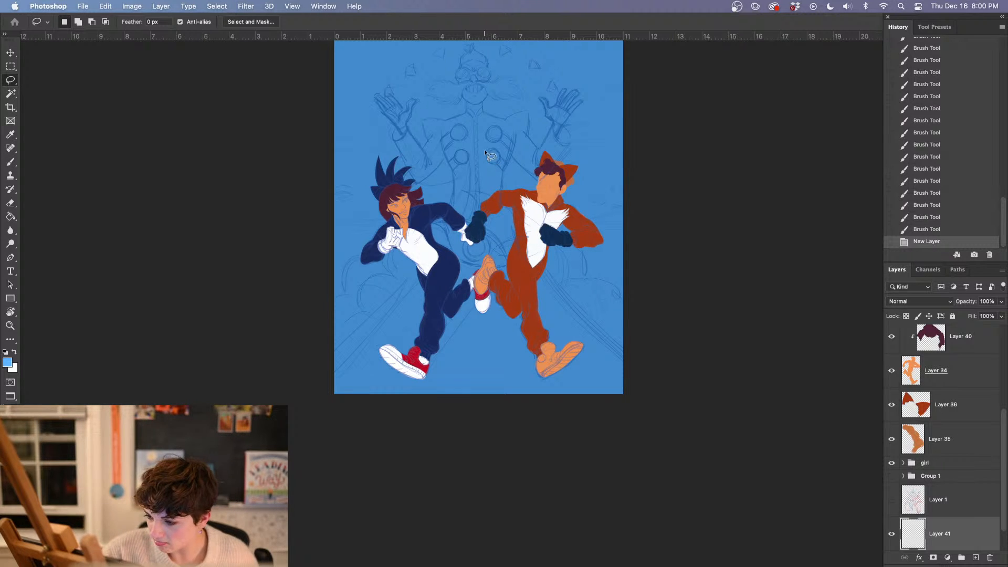
mouse_move(483, 139)
left_mouse_down()
mouse_move(538, 272)
mouse_move(662, 377)
mouse_move(639, 412)
mouse_move(465, 471)
mouse_move(302, 422)
mouse_move(312, 377)
mouse_move(368, 331)
mouse_move(443, 226)
mouse_move(484, 126)
left_mouse_up()
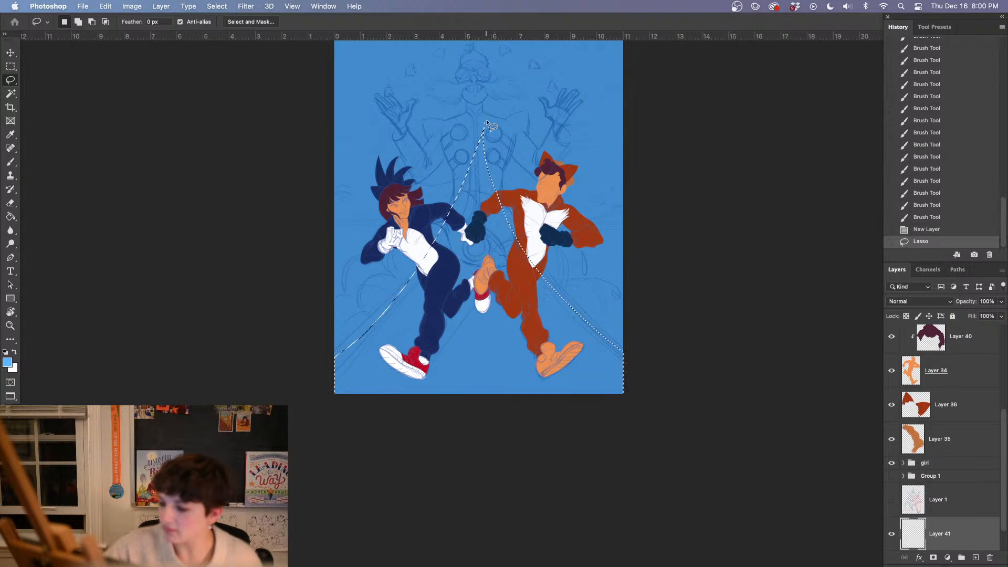
key("g")
left_click(503, 373)
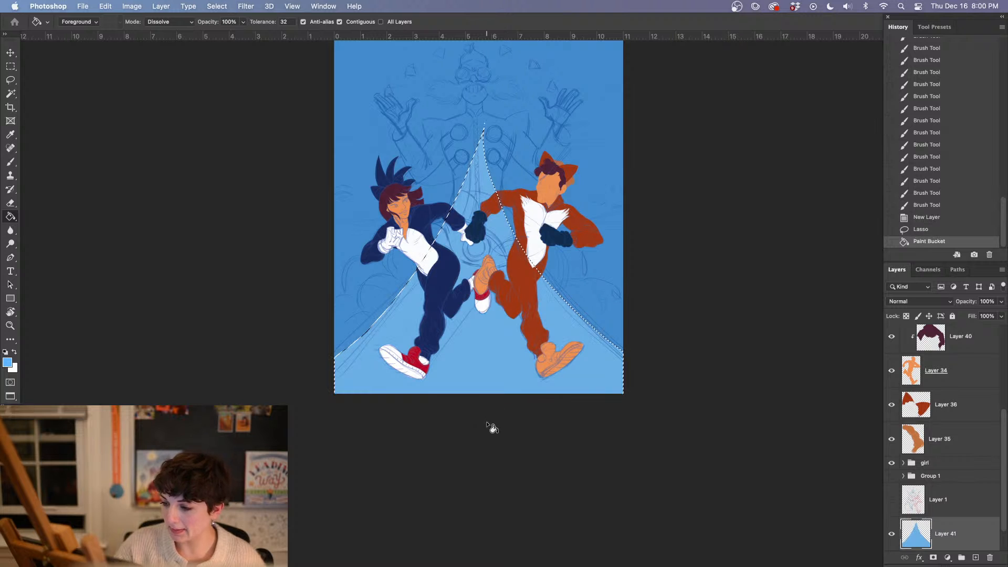
Undo the road's flat fill and choose a paler blue at full brightness as the foreground colour
key("super+z")
left_click(8, 362)
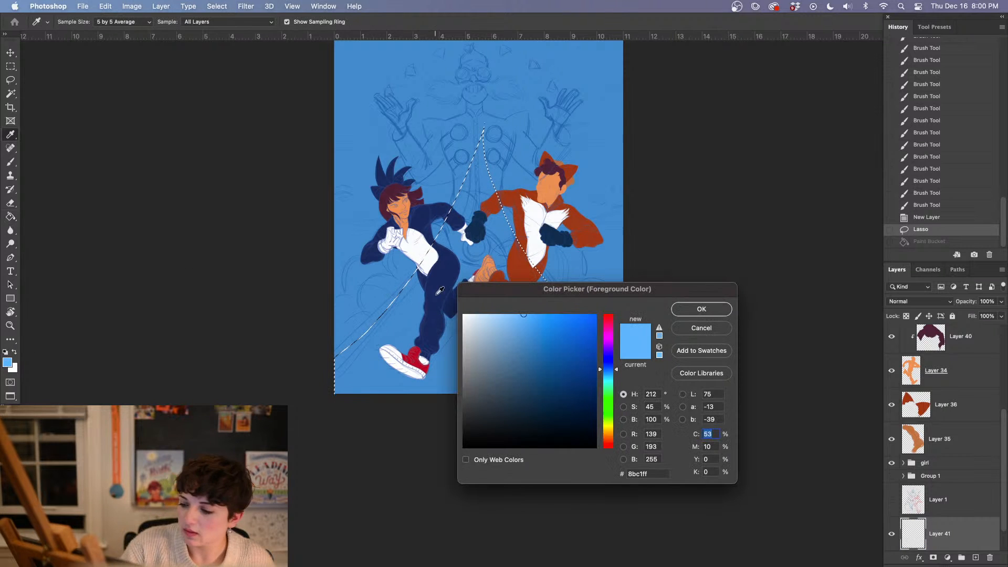
left_click(505, 315)
left_click(702, 308)
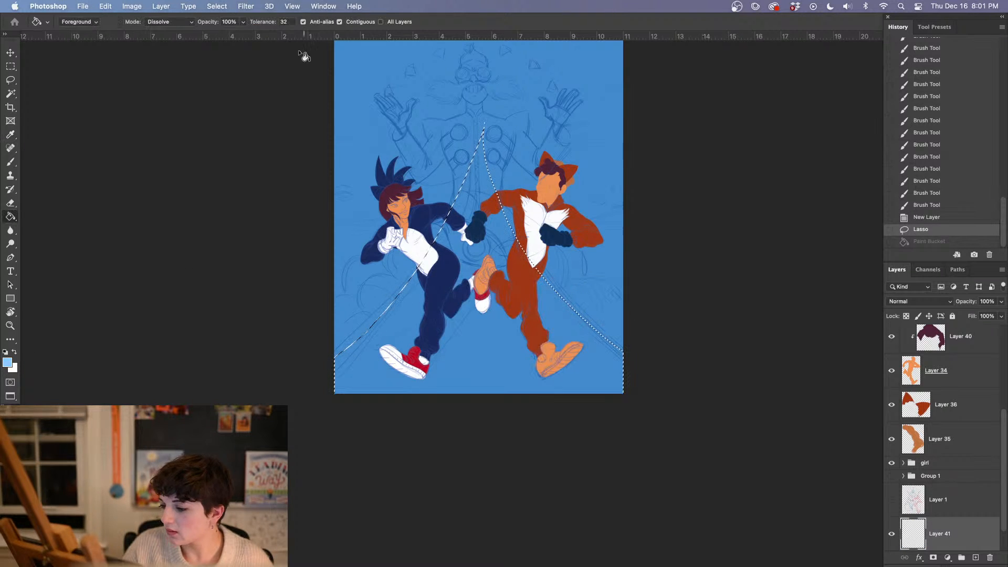
Build up the selected road with overlapping pale blue radial gradients at 70% opacity, brightest at the canvas's bottom edge
right_click(9, 217)
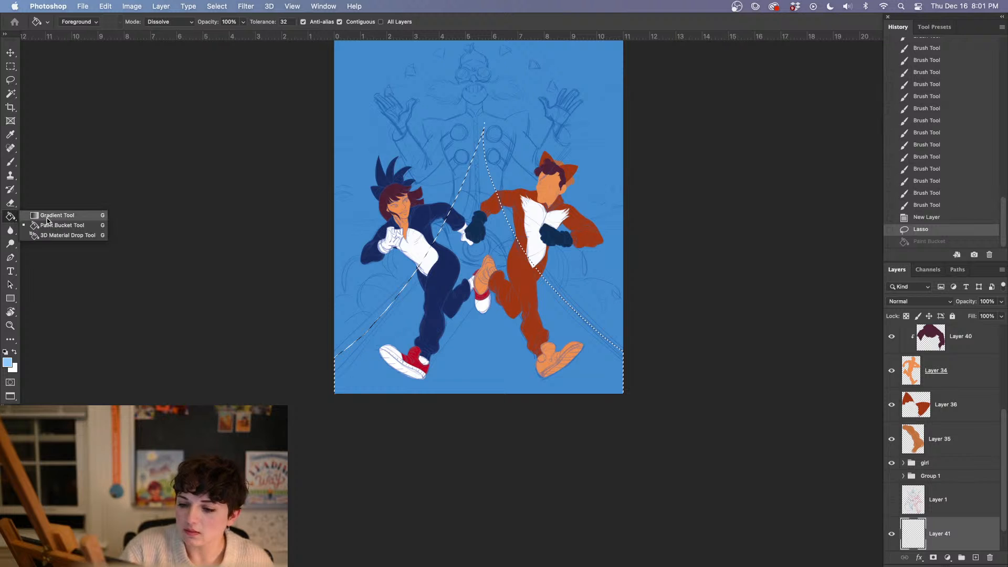
left_click(47, 214)
left_click_drag(495, 395, 495, 53)
left_click_drag(495, 395, 494, 57)
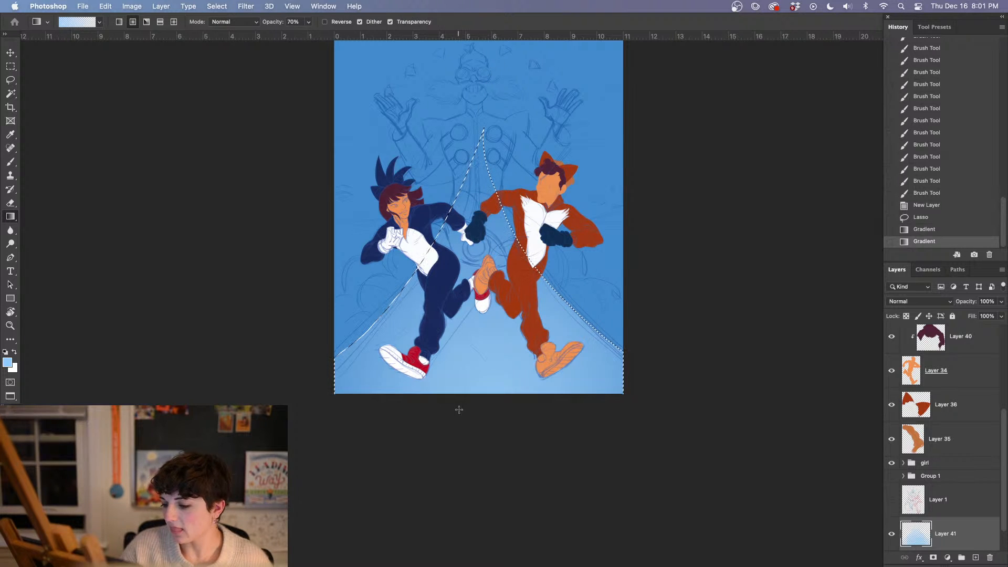
left_click_drag(464, 161, 465, 163)
left_click_drag(472, 400, 468, 272)
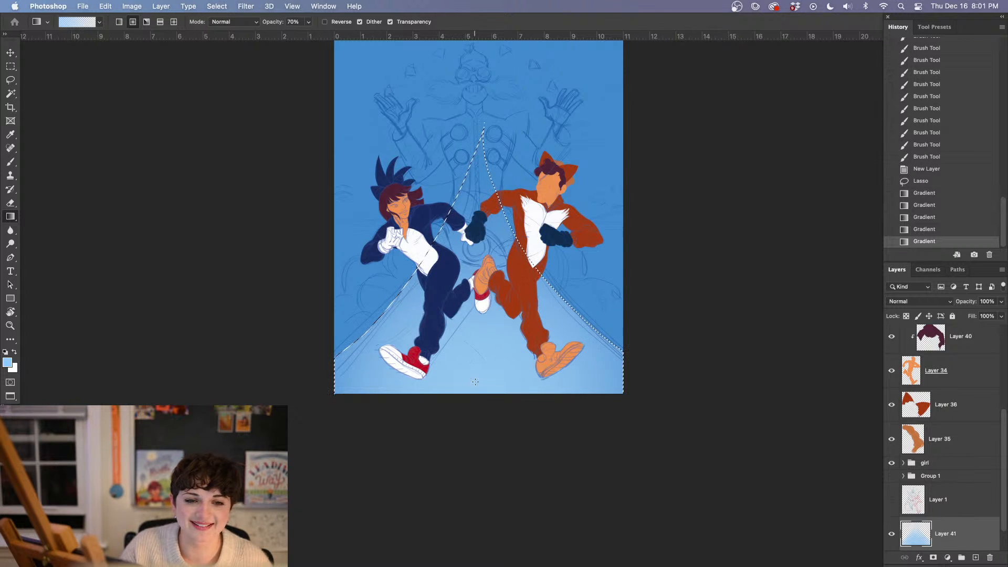
left_click_drag(475, 319, 475, 401)
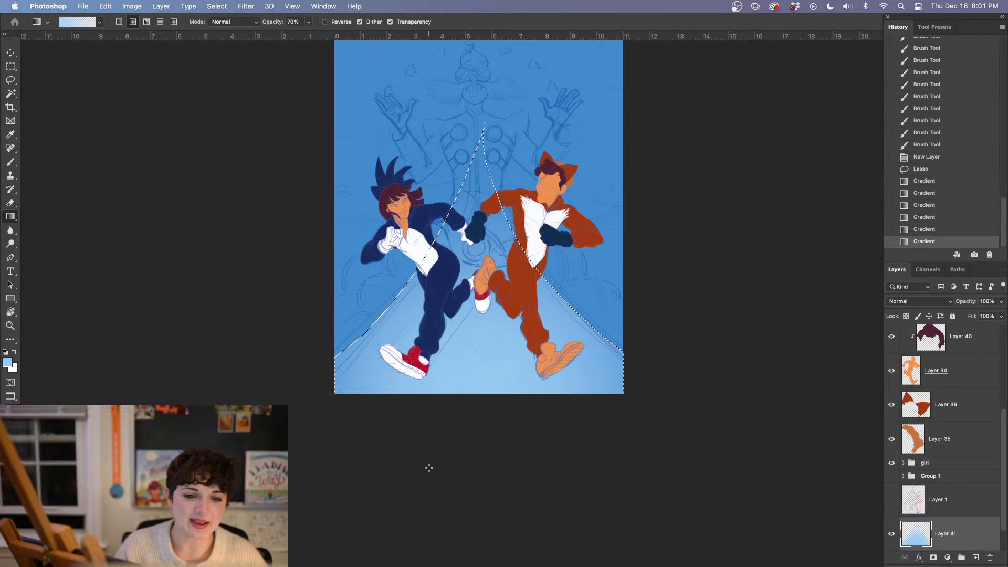
Save the document, clear the road selection, and return to the Brush tool
key("super+s")
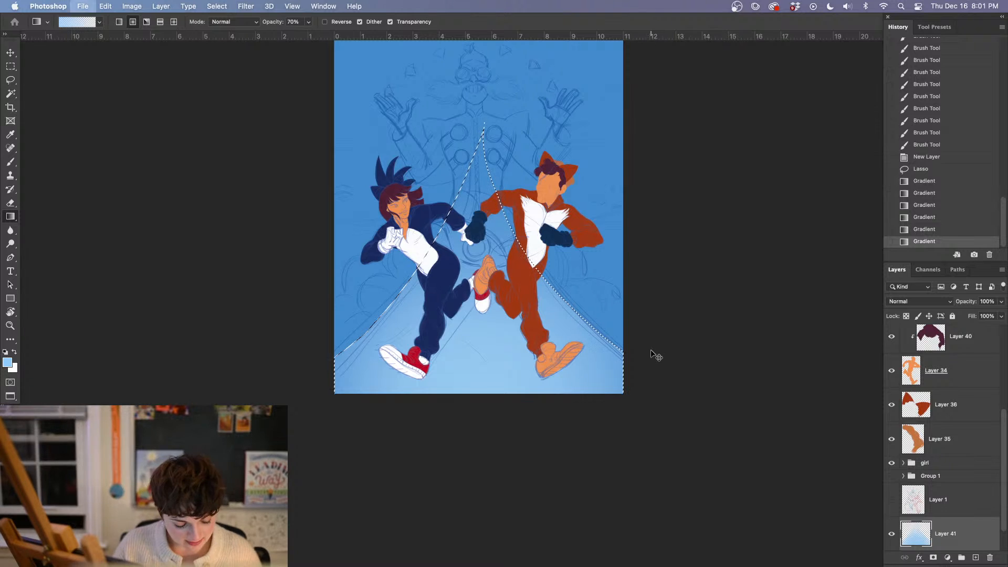
key("super+d")
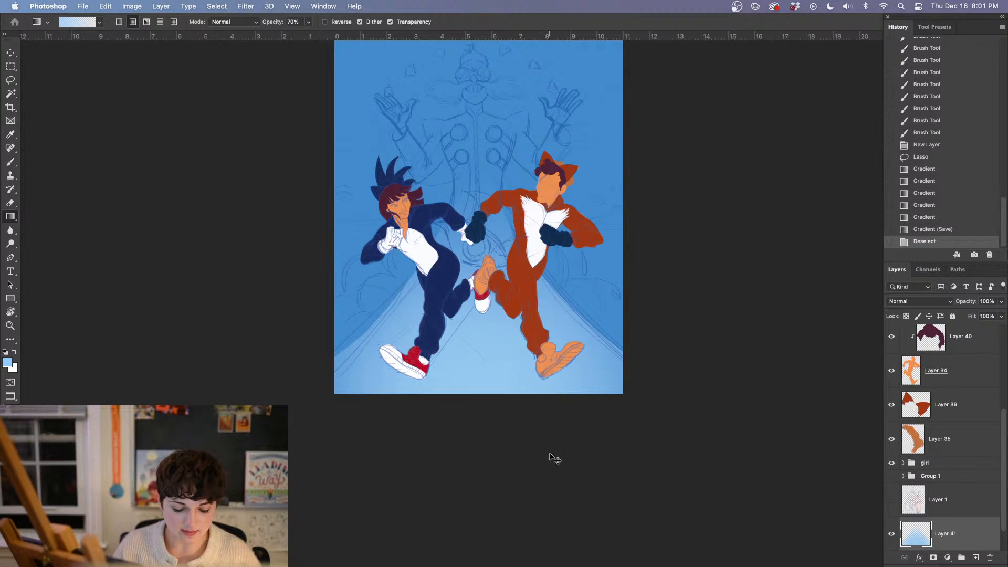
key("b")
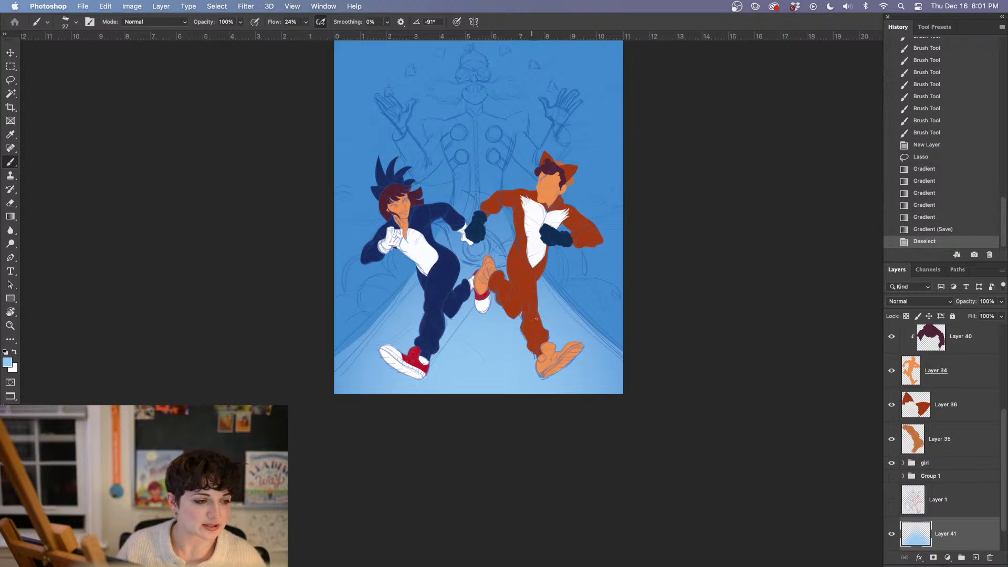
Add a new layer directly above the Background and select the canvas's full-width upper part, down to the running figures' chests, with a rectangular marquee
left_click_drag(614, 342, 548, 403)
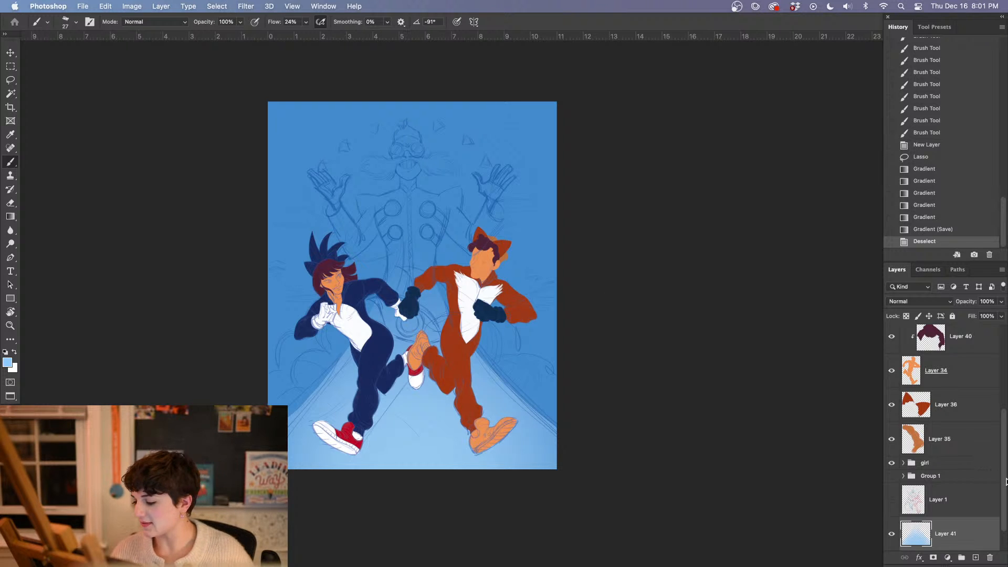
left_click_drag(1005, 481, 1002, 509)
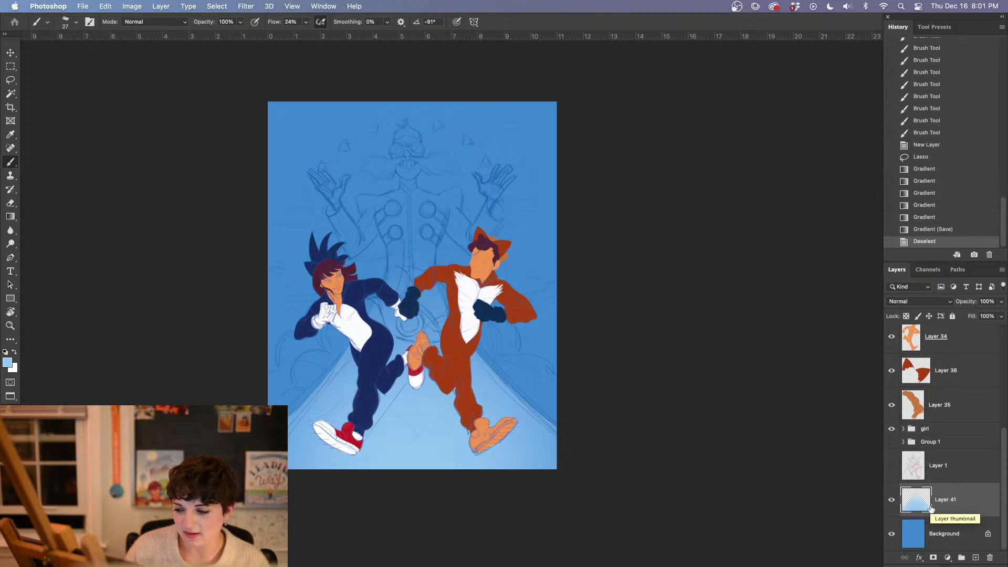
left_click(953, 536)
left_click(976, 558)
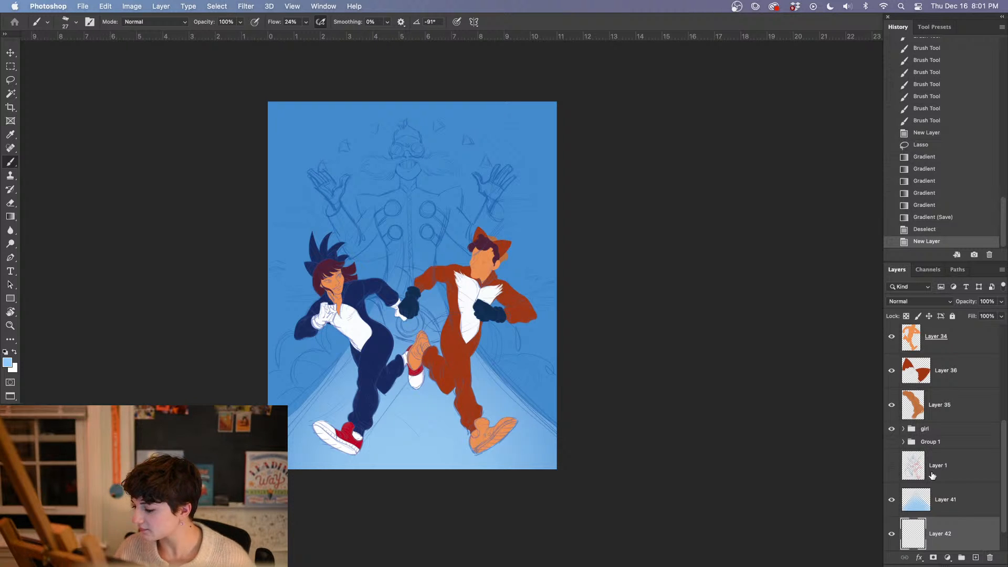
key("m")
mouse_move(256, 78)
left_mouse_down()
mouse_move(340, 79)
mouse_move(593, 265)
mouse_move(599, 299)
left_mouse_up()
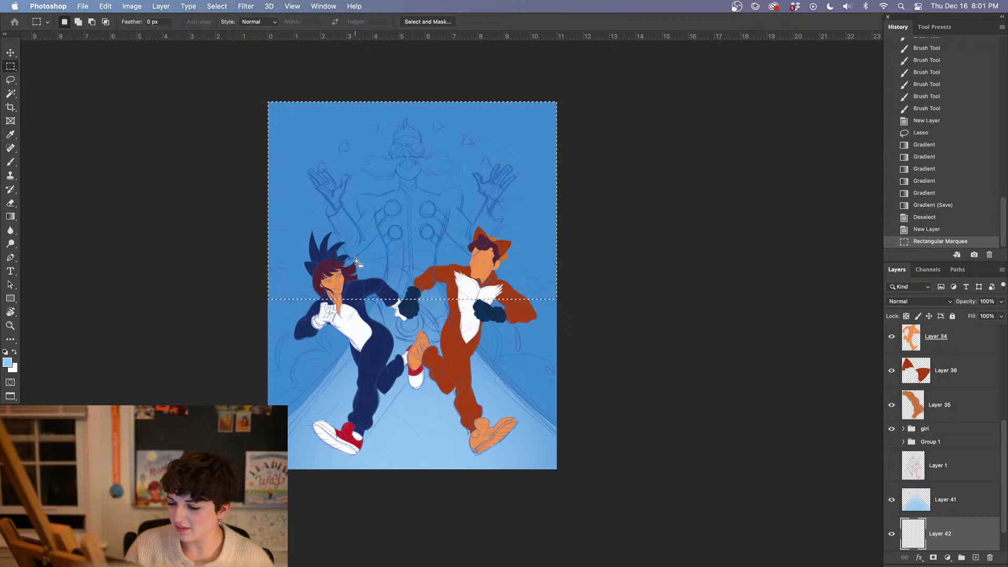
Set the foreground colour to a saturated bright blue, #2586e3
key("g")
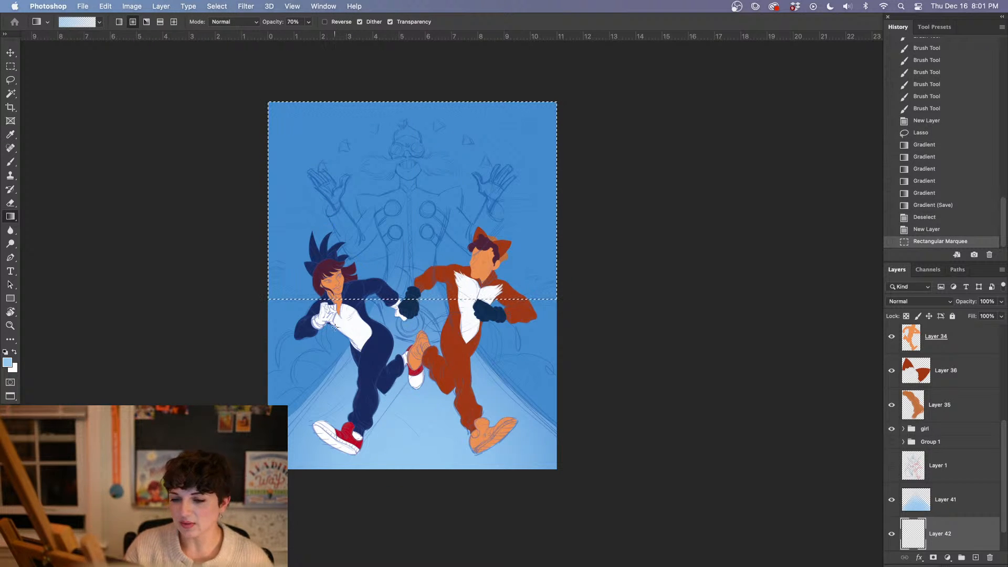
left_click(7, 362)
left_click(563, 348)
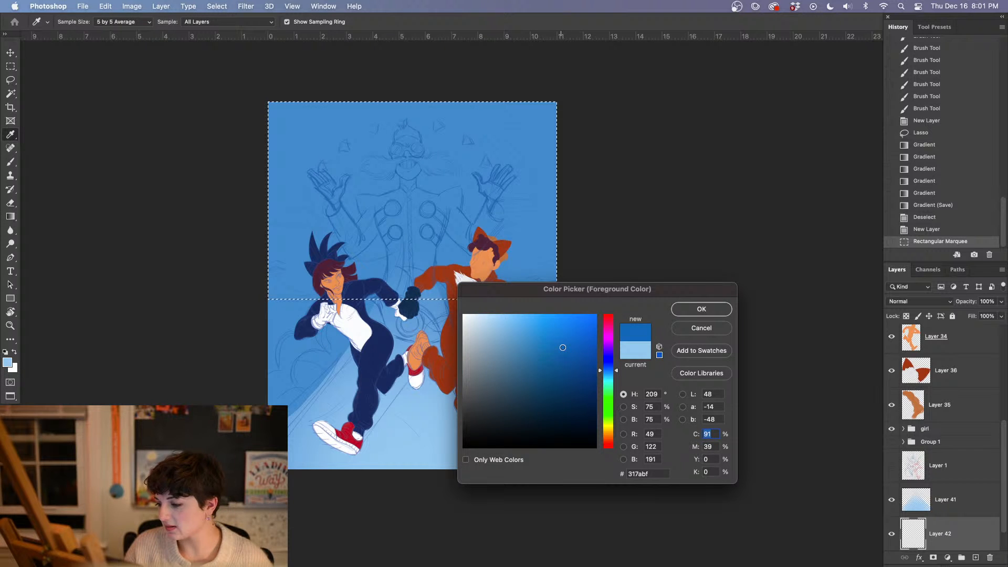
left_click_drag(563, 347, 572, 330)
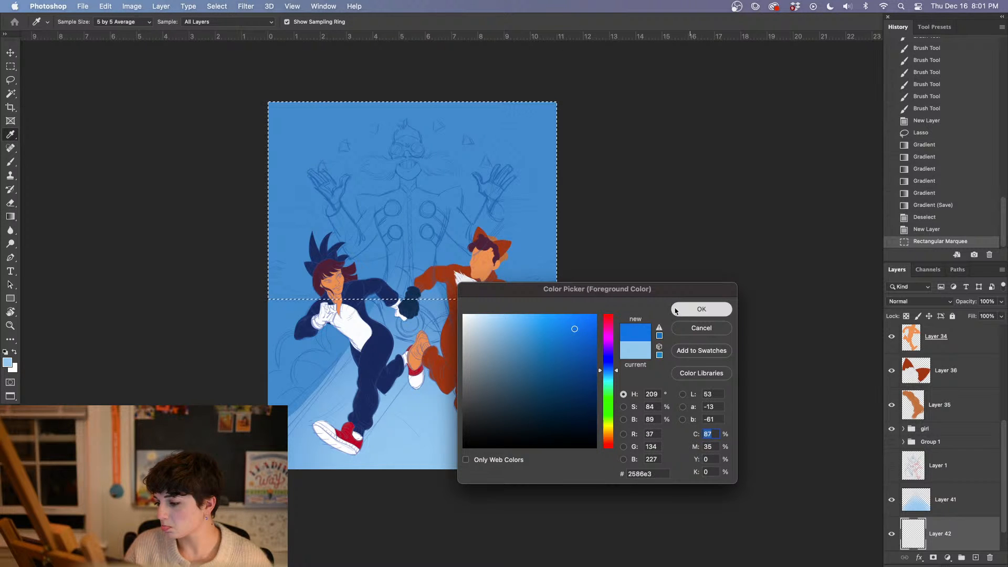
left_click(701, 309)
Fill the selected sky area with the bright blue using the Paint Bucket, clear the selection, and return to the Brush tool
left_click(10, 216)
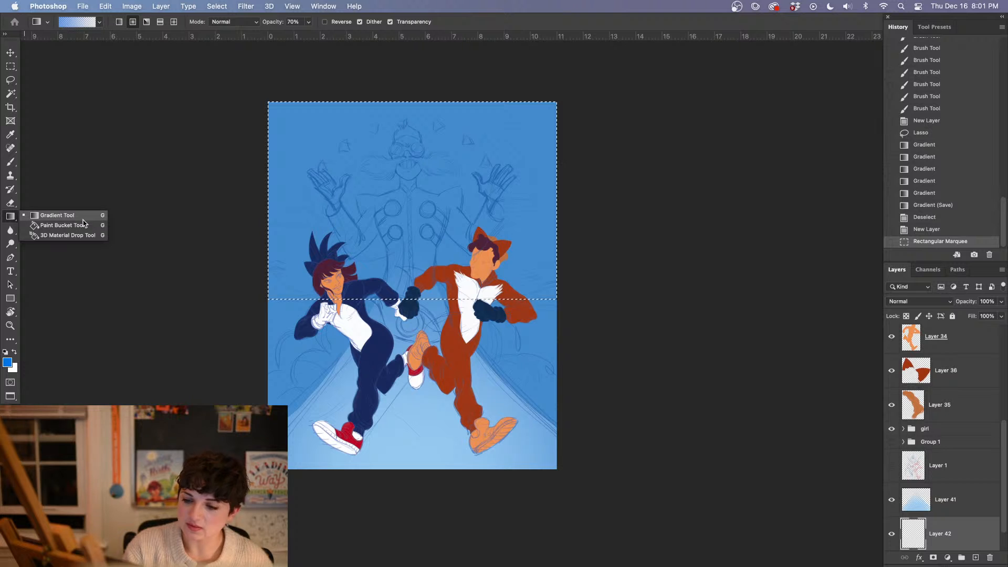
left_click(82, 225)
left_click(376, 256)
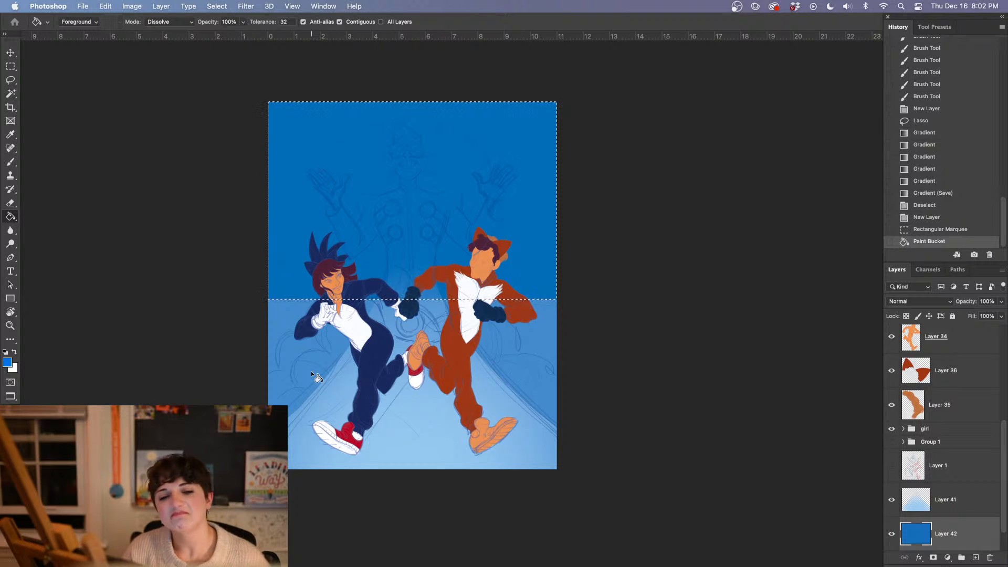
key("b")
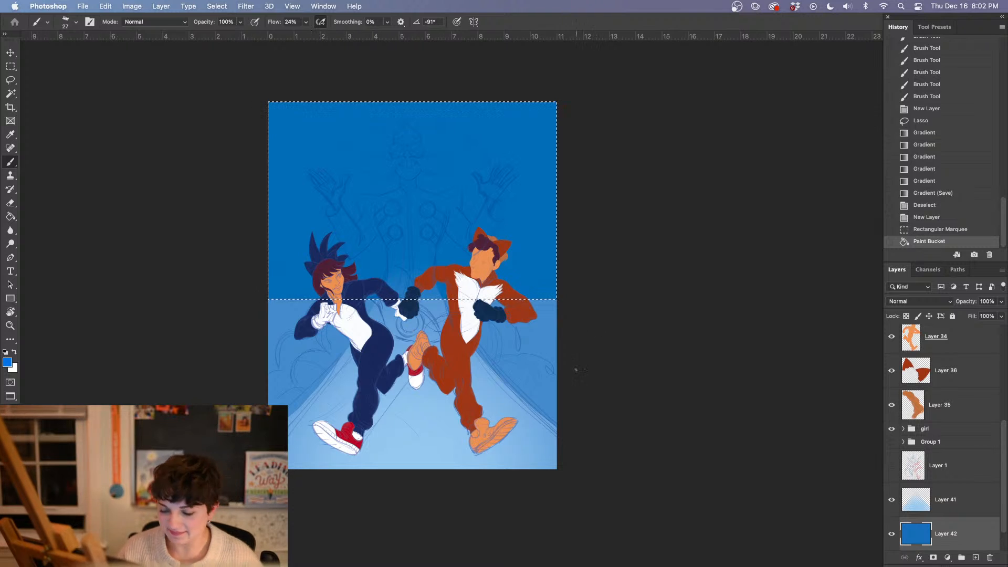
key("super+d")
Make white the foreground colour and switch to the Kyle's Paintbox - Natural Feel Diluted brush at 508 px
left_click_drag(608, 446, 601, 421)
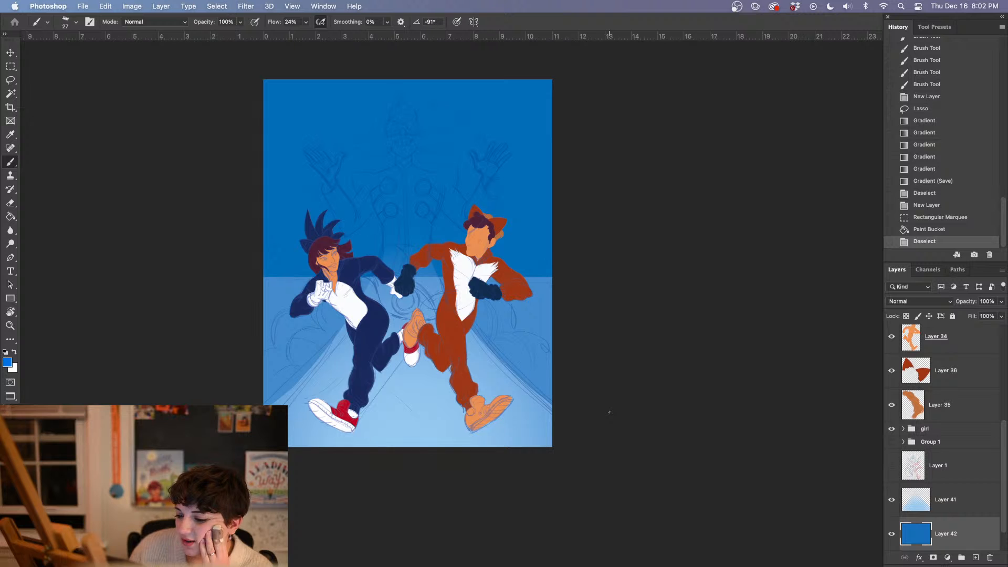
key("x")
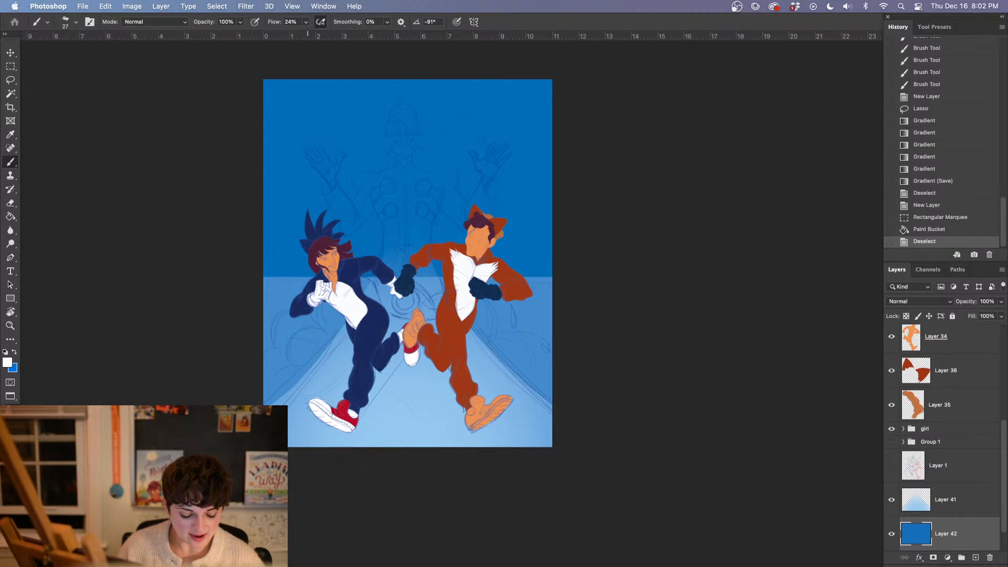
right_click(458, 313)
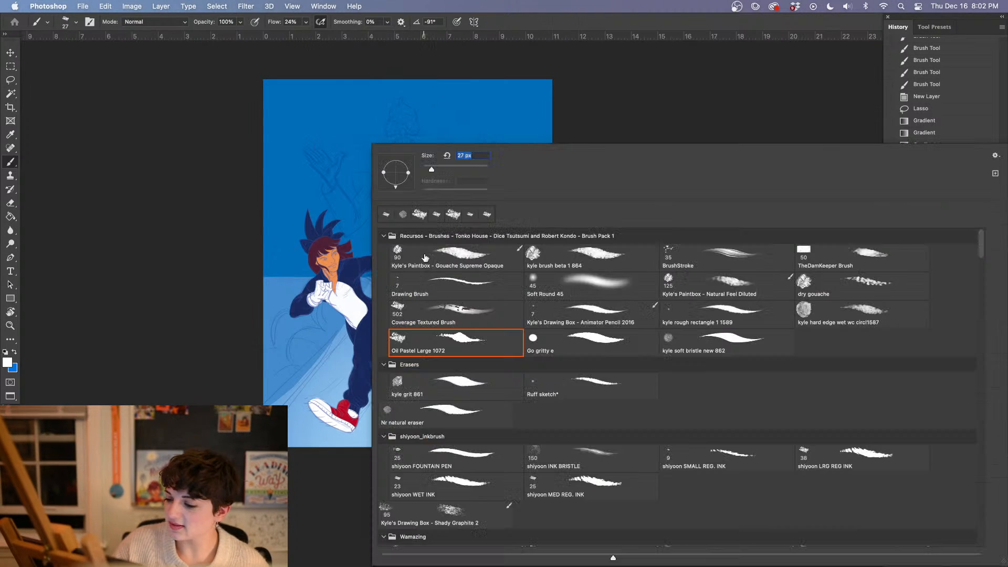
left_click(729, 291)
left_click(473, 169)
left_click_drag(473, 169, 476, 169)
left_click(599, 118)
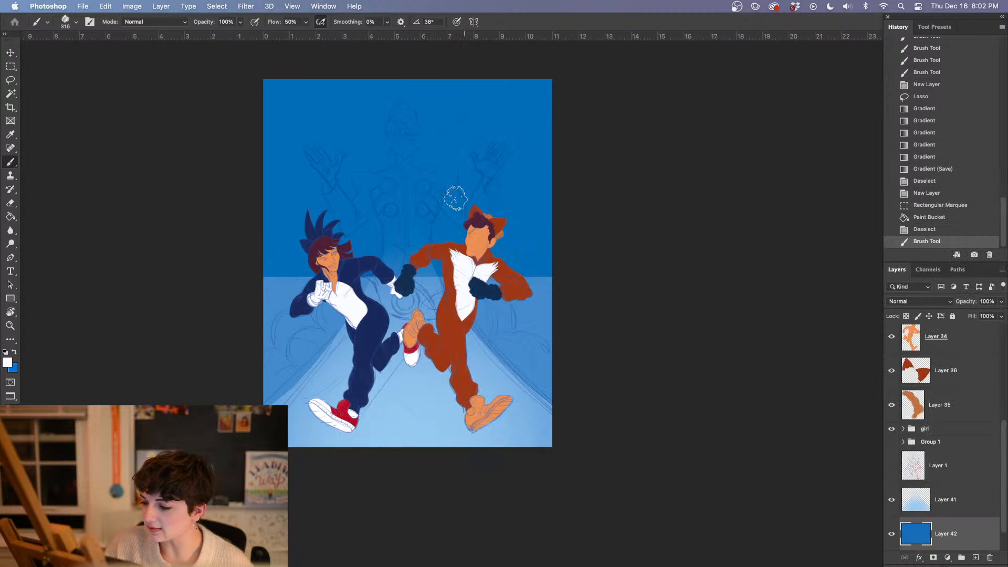
right_click(440, 182)
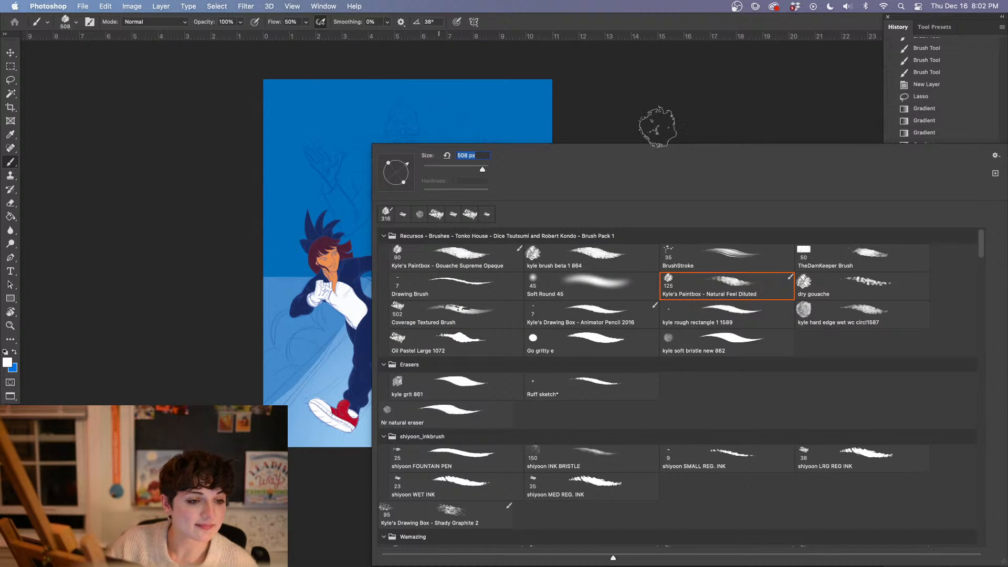
left_click(652, 118)
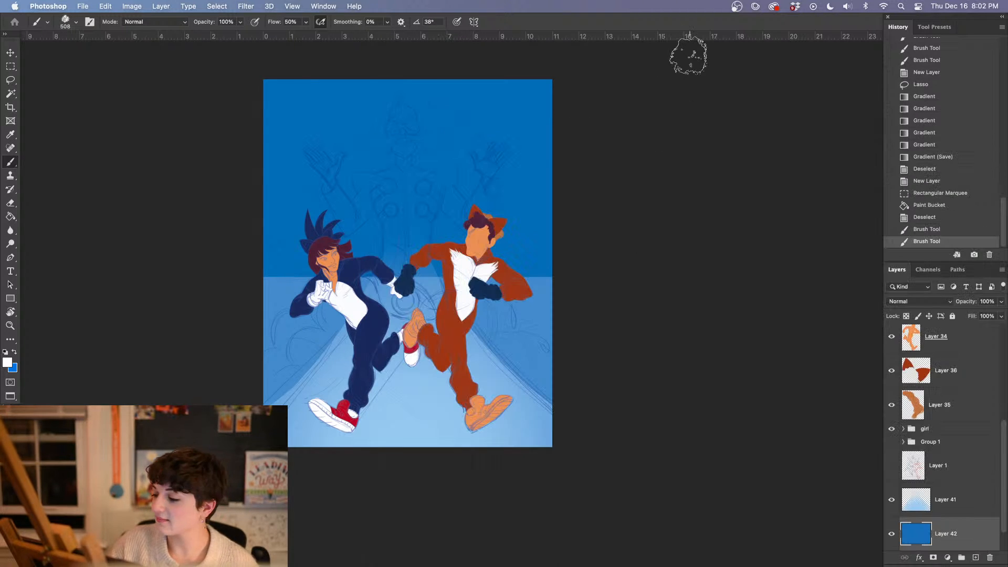
On a new layer above the sky, paint fluffy white clouds at the canvas's upper right edge and behind the spiky-haired figure on the left
left_click(975, 557)
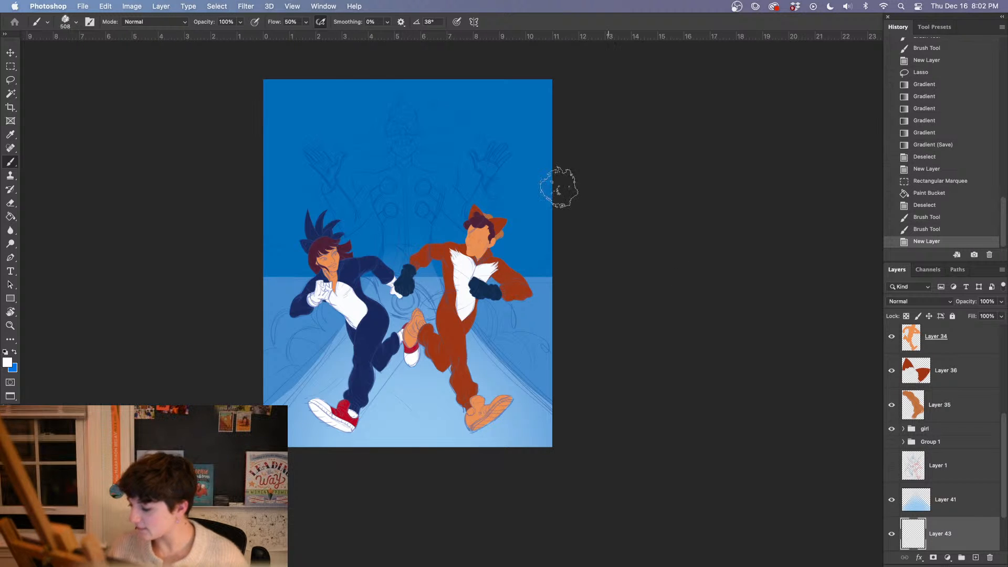
mouse_move(552, 152)
left_mouse_down()
mouse_move(553, 99)
mouse_move(532, 103)
mouse_move(541, 131)
mouse_move(563, 105)
mouse_move(526, 130)
mouse_move(488, 131)
mouse_move(512, 137)
mouse_move(509, 148)
mouse_move(459, 152)
mouse_move(464, 169)
mouse_move(555, 152)
mouse_move(554, 118)
mouse_move(556, 157)
left_mouse_up()
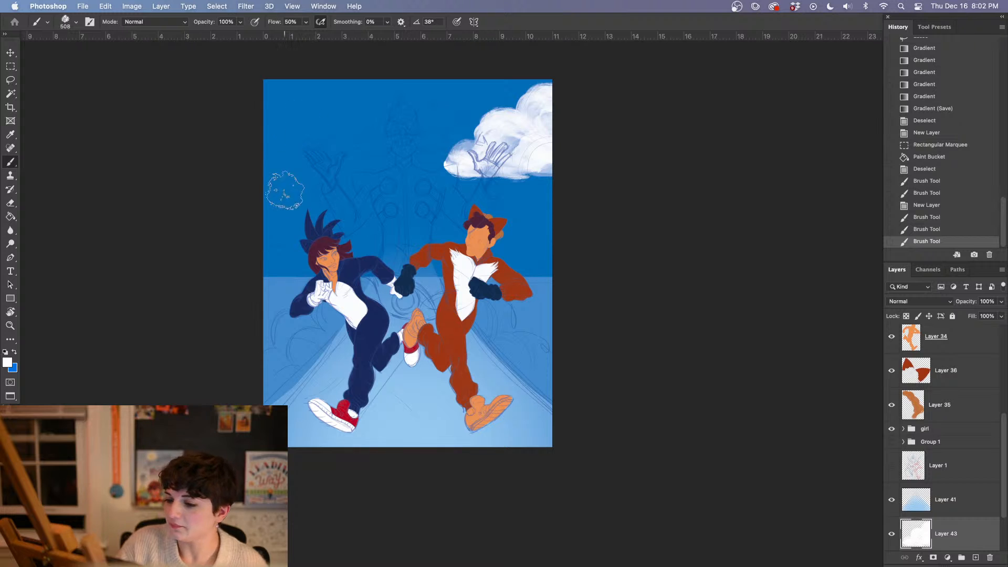
mouse_move(281, 180)
left_mouse_down()
mouse_move(270, 159)
mouse_move(261, 178)
mouse_move(329, 200)
mouse_move(301, 191)
mouse_move(275, 201)
mouse_move(262, 220)
mouse_move(306, 215)
mouse_move(268, 226)
mouse_move(323, 223)
mouse_move(285, 227)
mouse_move(313, 226)
mouse_move(295, 212)
mouse_move(314, 220)
mouse_move(296, 215)
mouse_move(345, 207)
mouse_move(340, 223)
mouse_move(313, 221)
mouse_move(374, 222)
left_mouse_up()
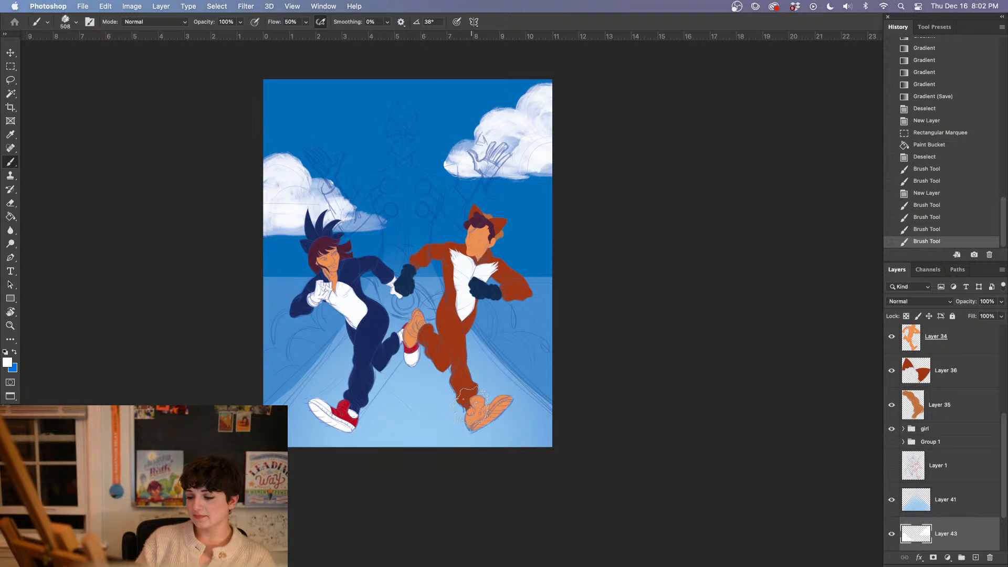
Brighten the blue sky layer with Levels, setting the white input level to 223
scroll(945, 472, "down", 2)
left_click(981, 505)
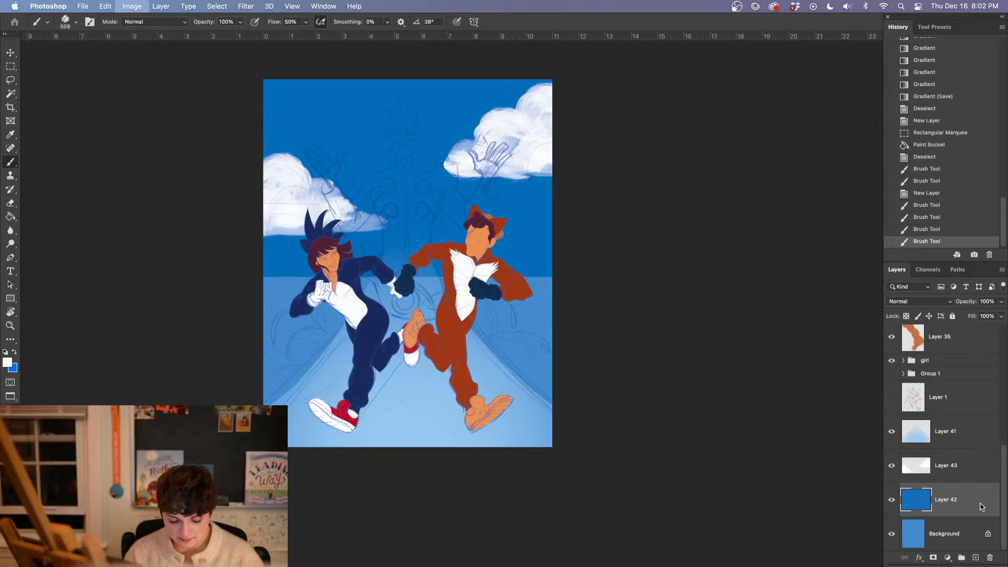
key("ctrl+l")
left_click_drag(882, 393, 866, 396)
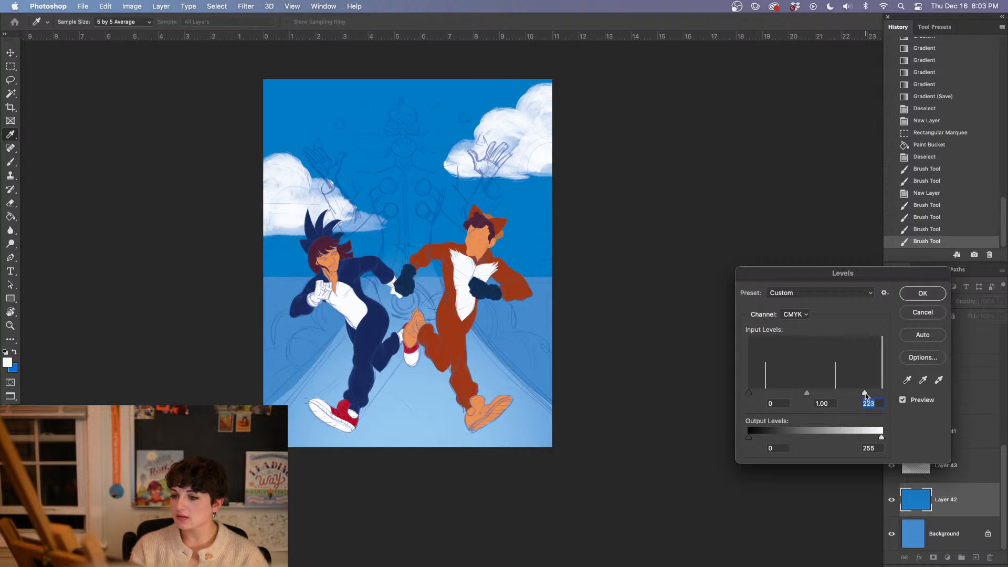
left_click(922, 293)
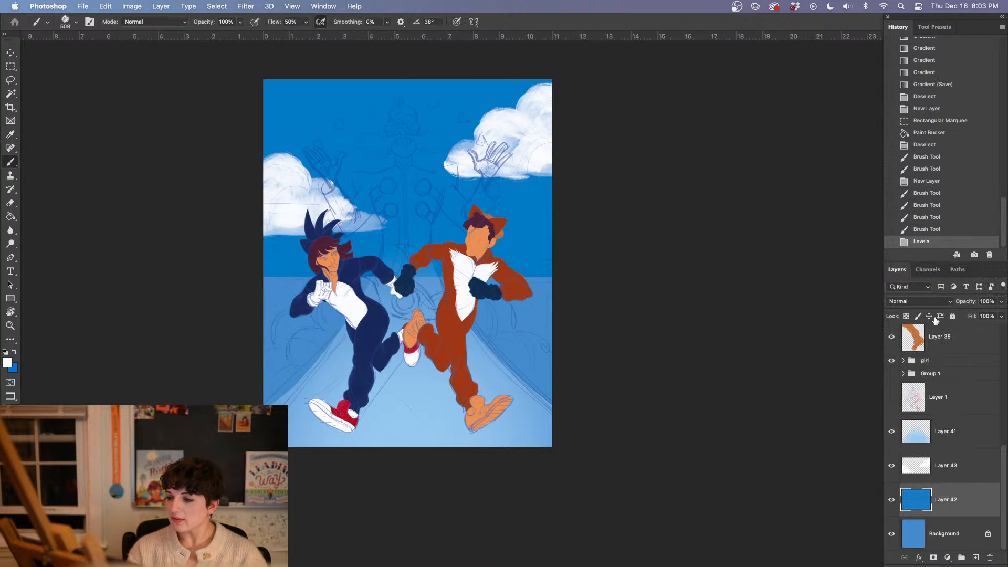
Add a new layer clipped to the blue sky layer and set the foreground colour to pale yellow, #fcffb4
left_click(974, 557)
left_click(7, 363)
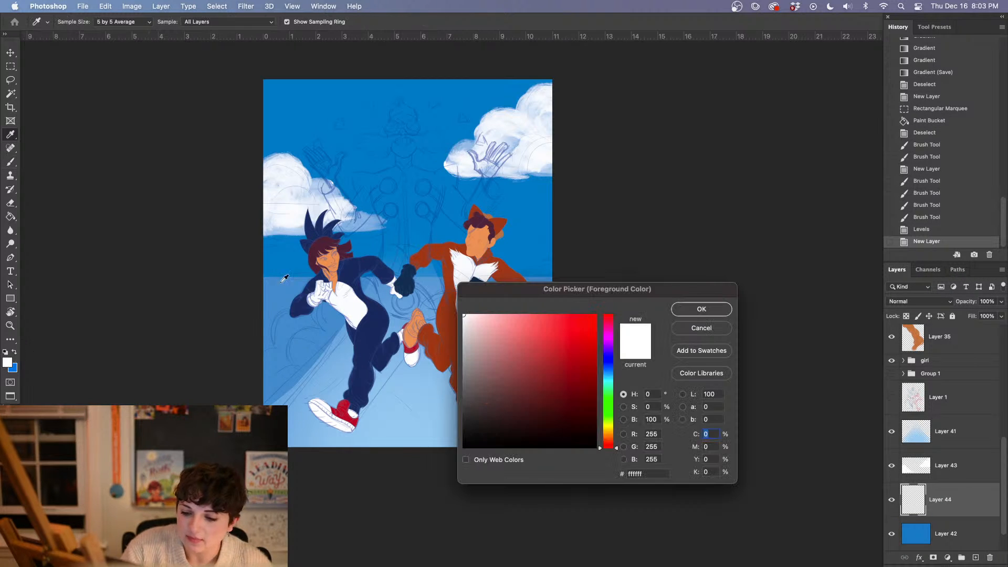
left_click(609, 422)
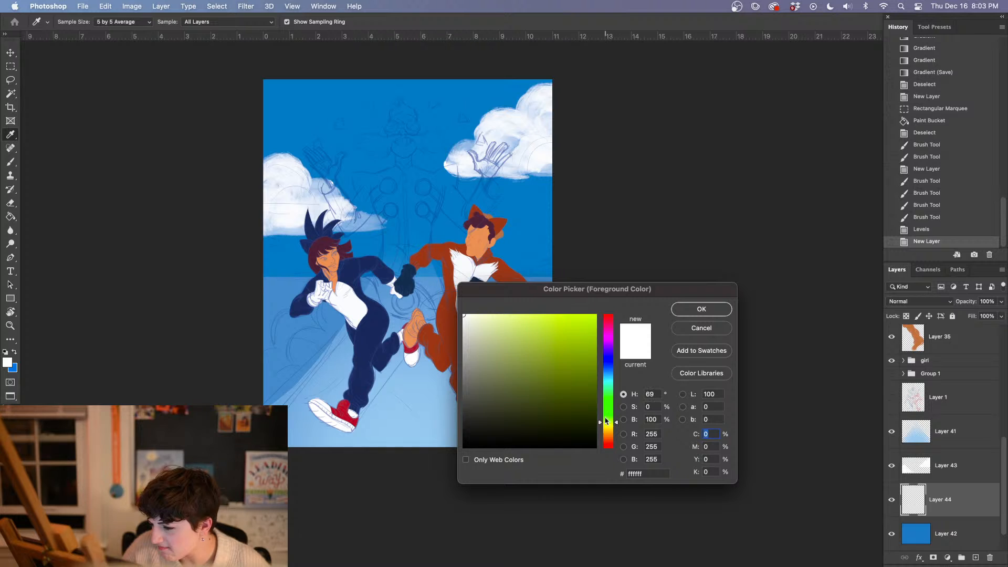
left_click(493, 314)
left_click(607, 426)
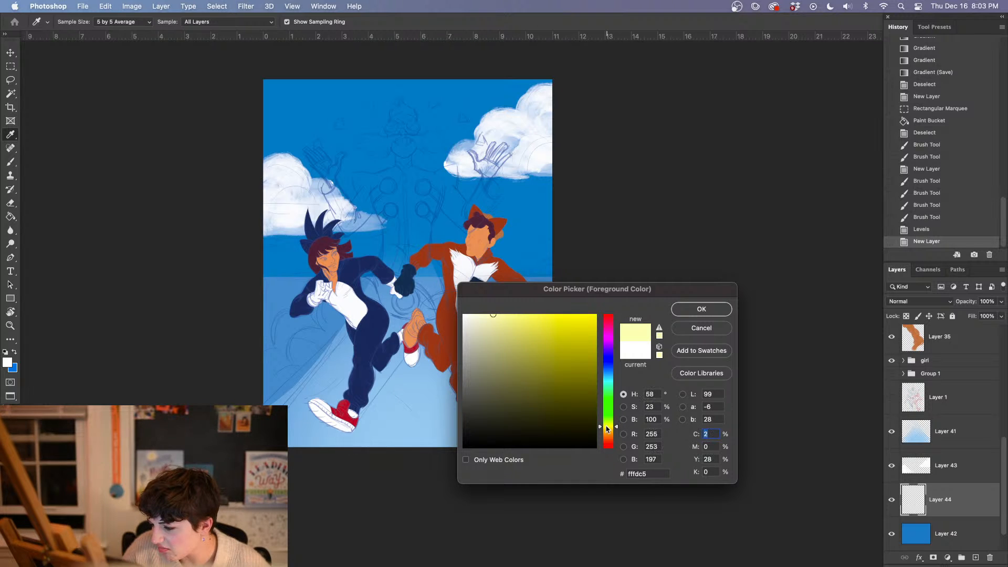
left_click_drag(492, 320, 502, 305)
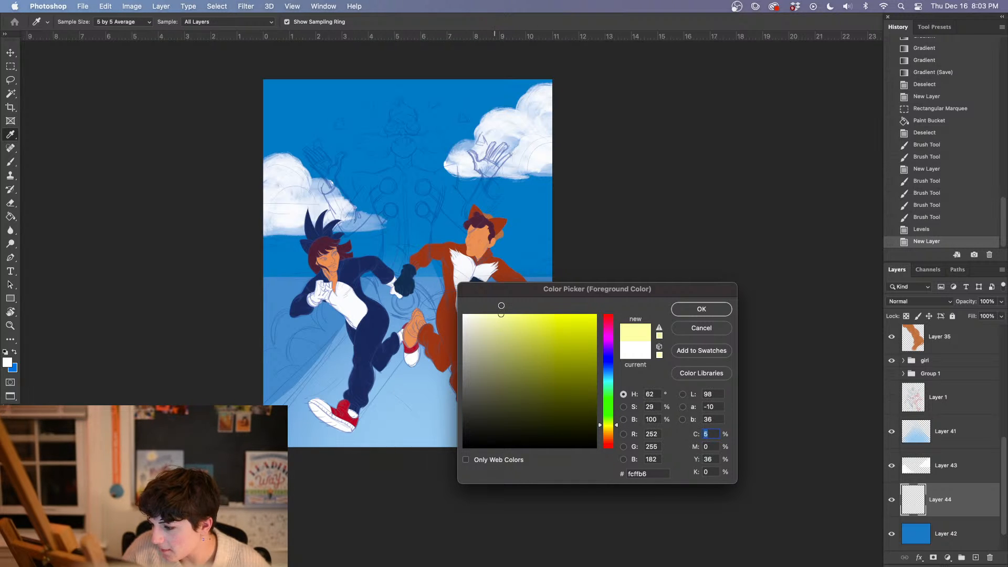
left_click(684, 311)
right_click(954, 494)
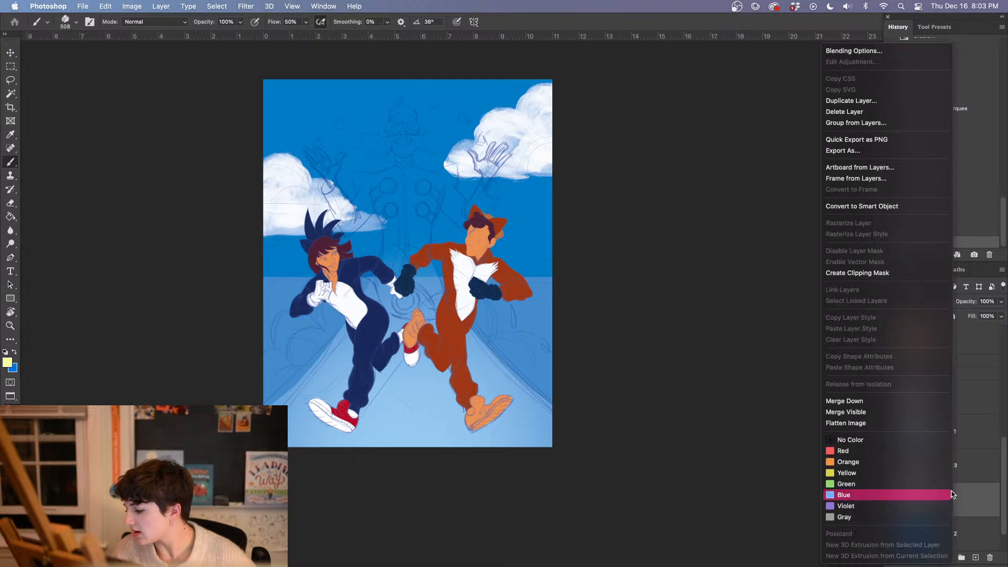
left_click(861, 272)
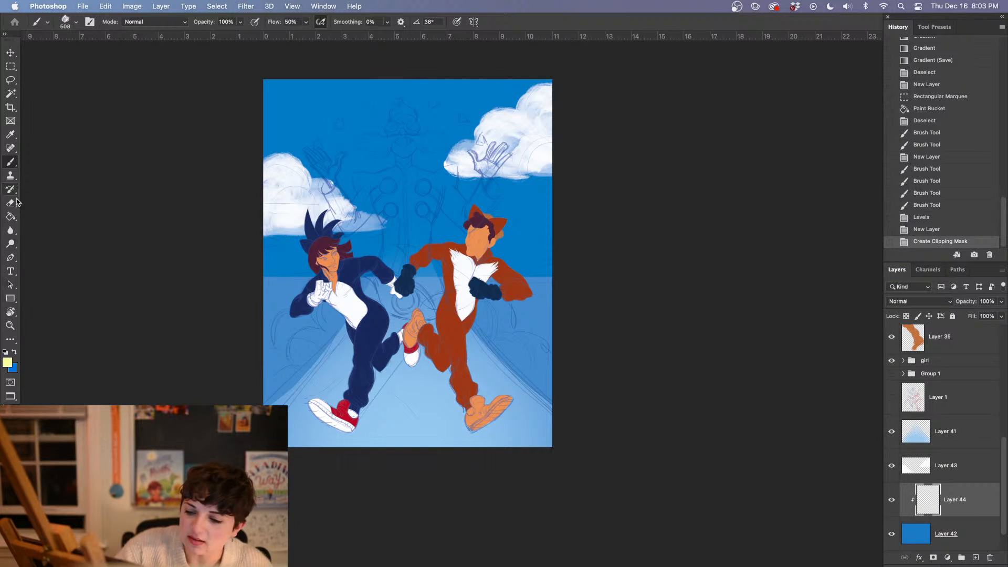
mouse_move(14, 211)
left_mouse_down()
mouse_move(57, 229)
mouse_move(15, 222)
mouse_move(50, 219)
left_mouse_up()
left_click_drag(421, 452, 407, 185)
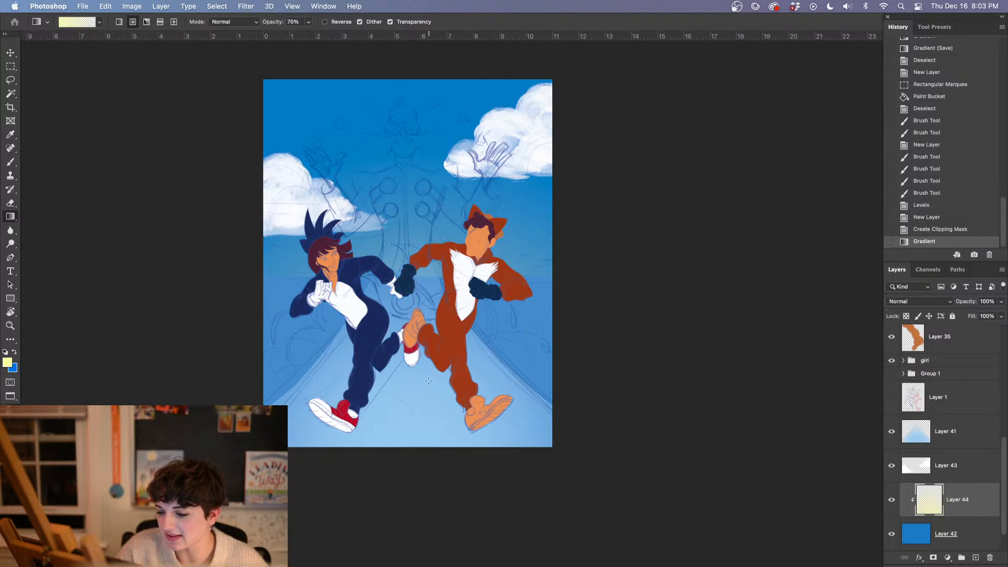
left_click_drag(414, 87, 415, 88)
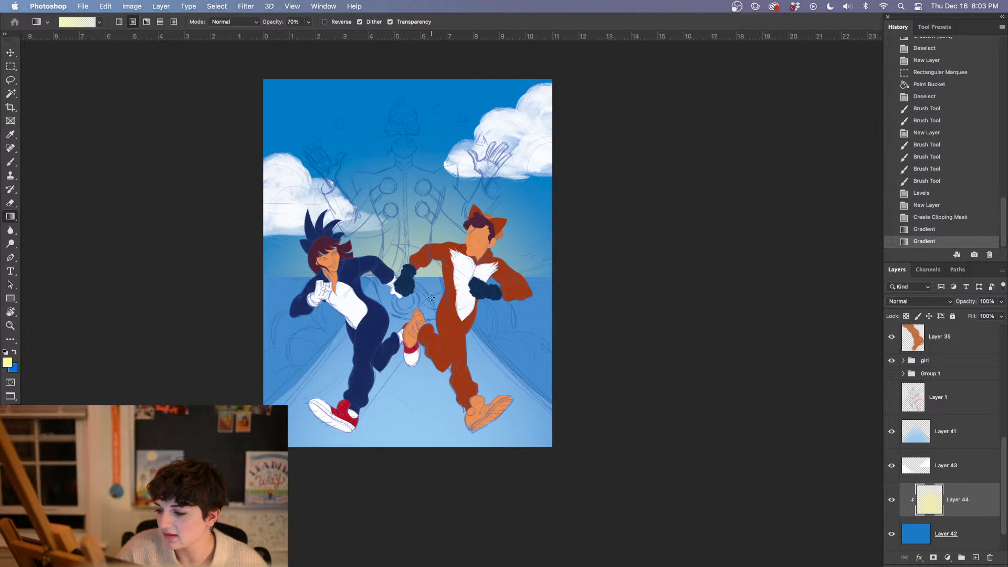
left_click(931, 218)
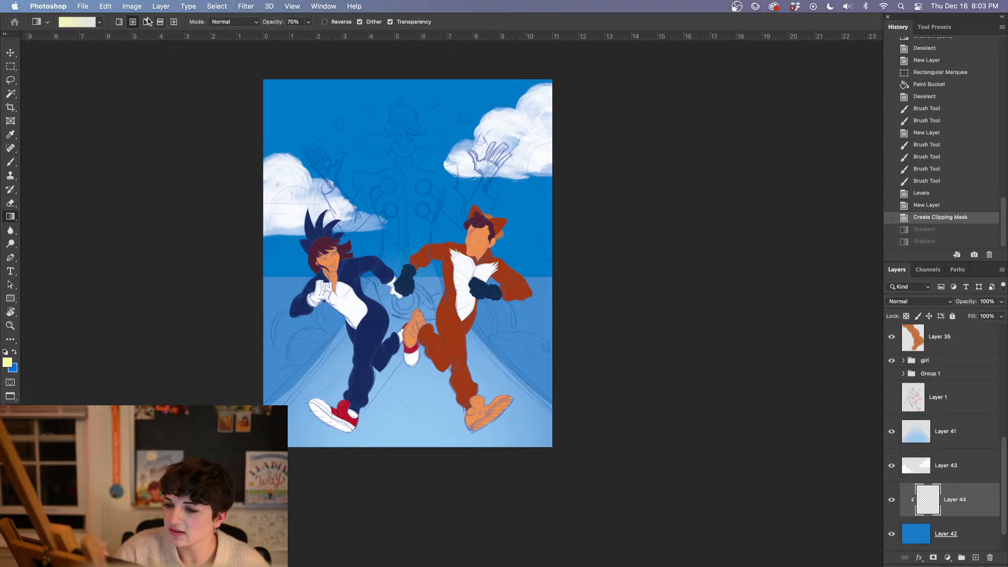
Lay linear pale yellow gradients at 70% opacity upward from the horizon into the blue sky, redoing the second one, and return to the Brush tool
left_click_drag(411, 289, 398, 154)
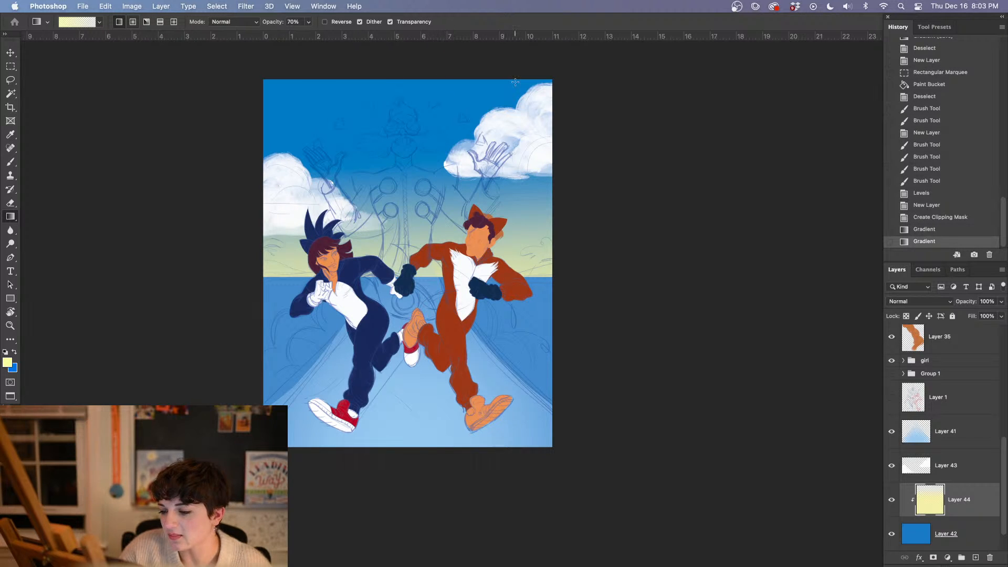
left_click(938, 230)
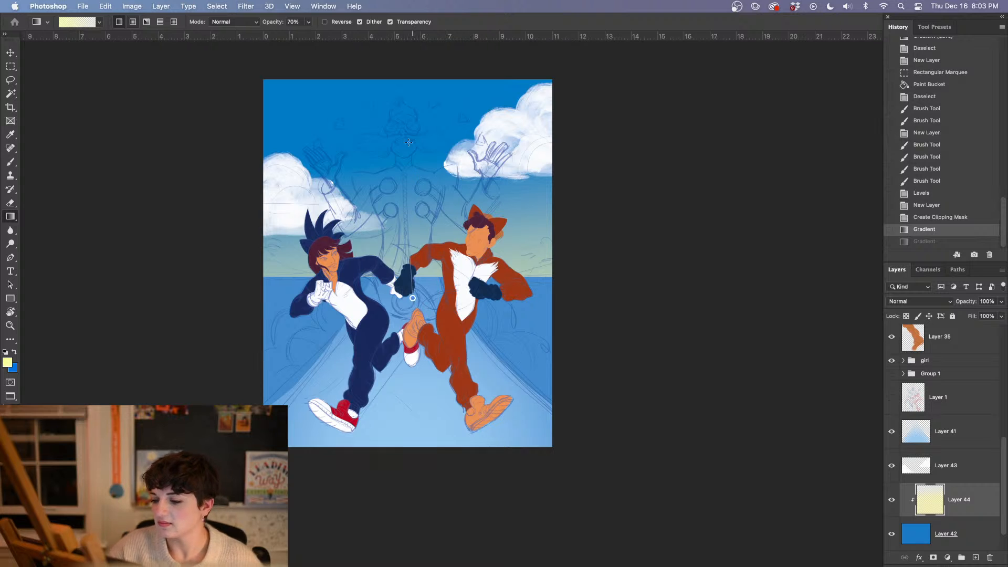
left_click_drag(412, 298, 412, 148)
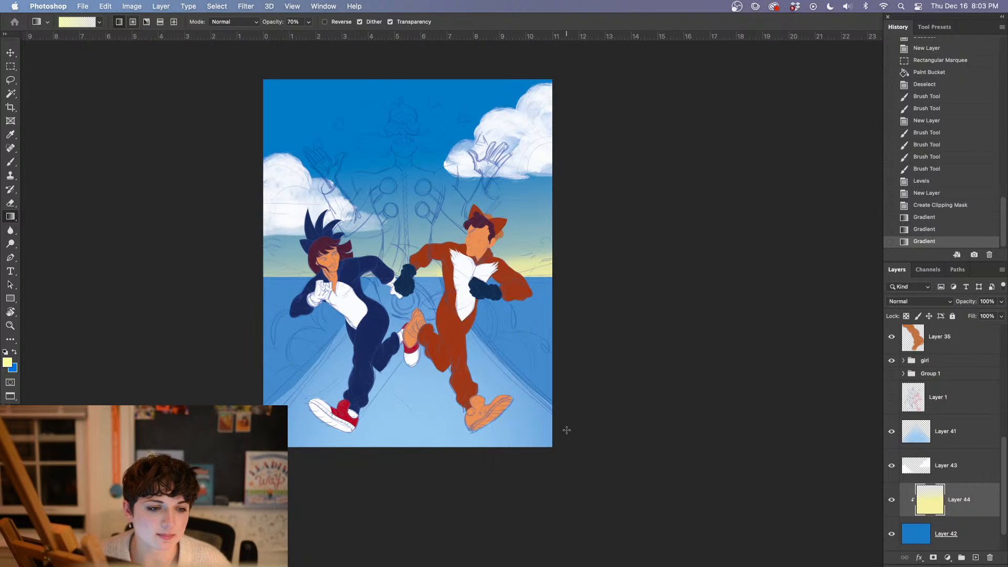
key("b")
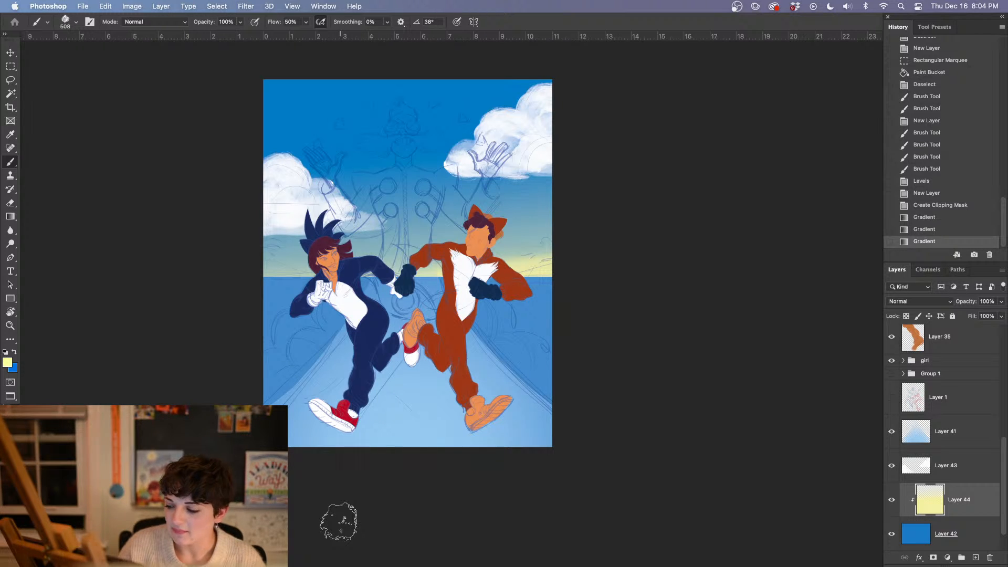
Hide the pale yellow gradient layer and add a new layer directly above it
left_click(892, 503)
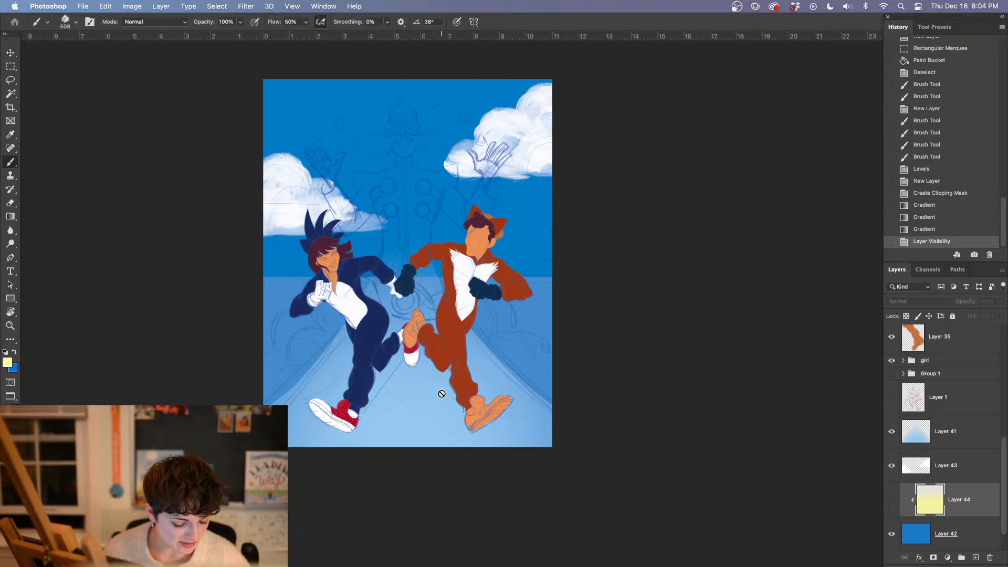
left_click(587, 426)
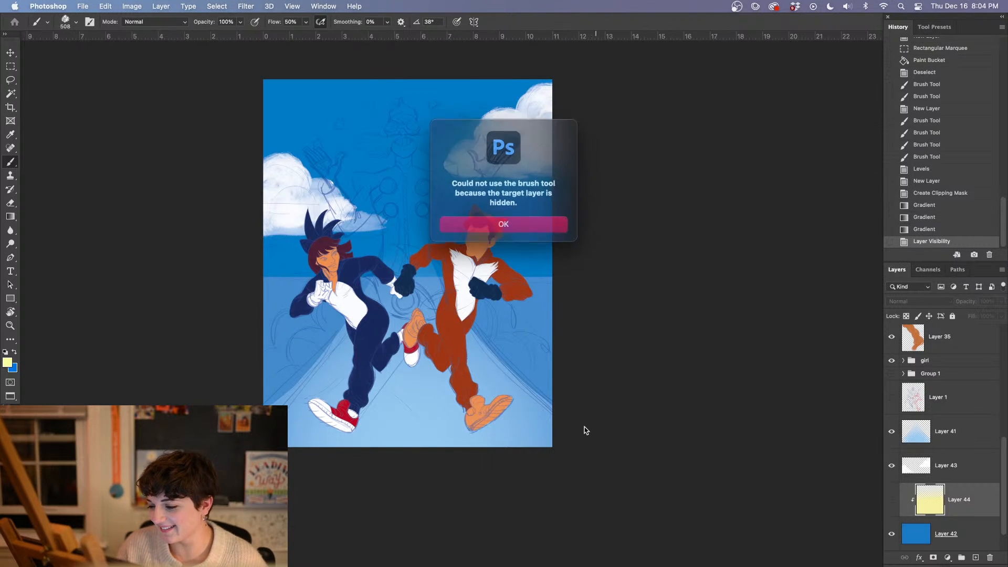
left_click(512, 223)
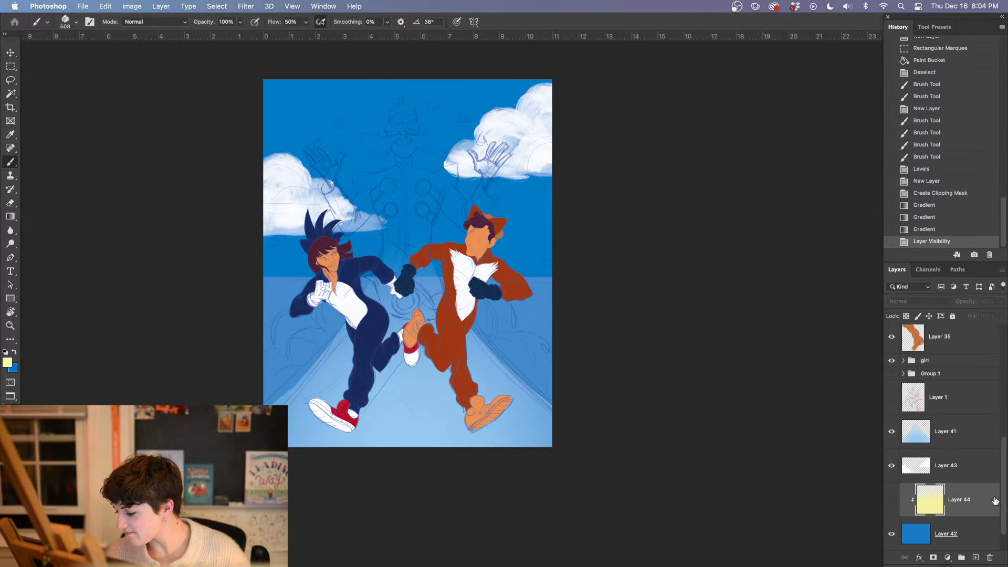
left_click(975, 557)
Sample the orange skin tone from the fox-costumed figure's face and try out the Oil Pastel Large 1072 brush
key("super+plus")
key("super+plus")
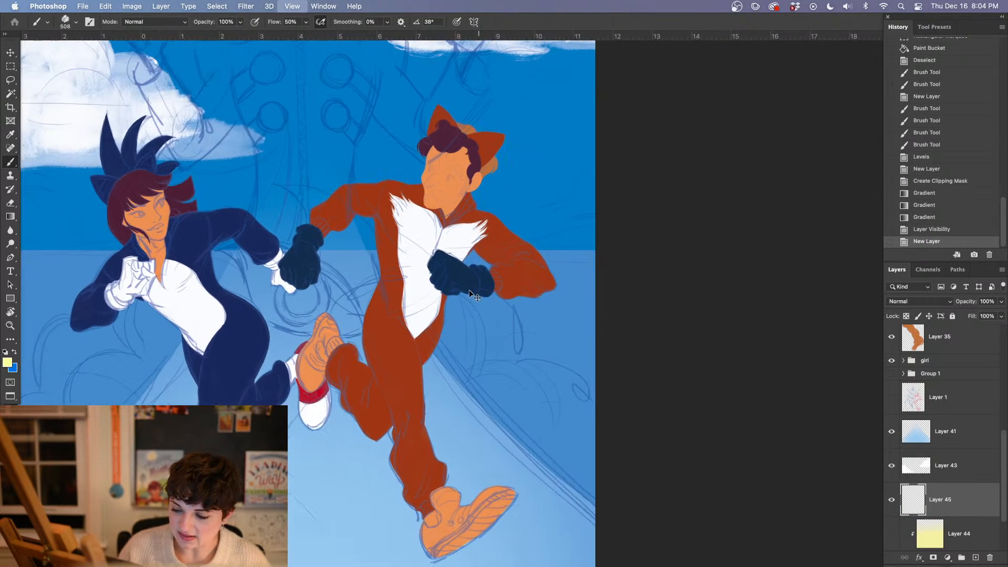
left_click_drag(436, 373, 444, 440)
key("i")
left_click(456, 261, "alt")
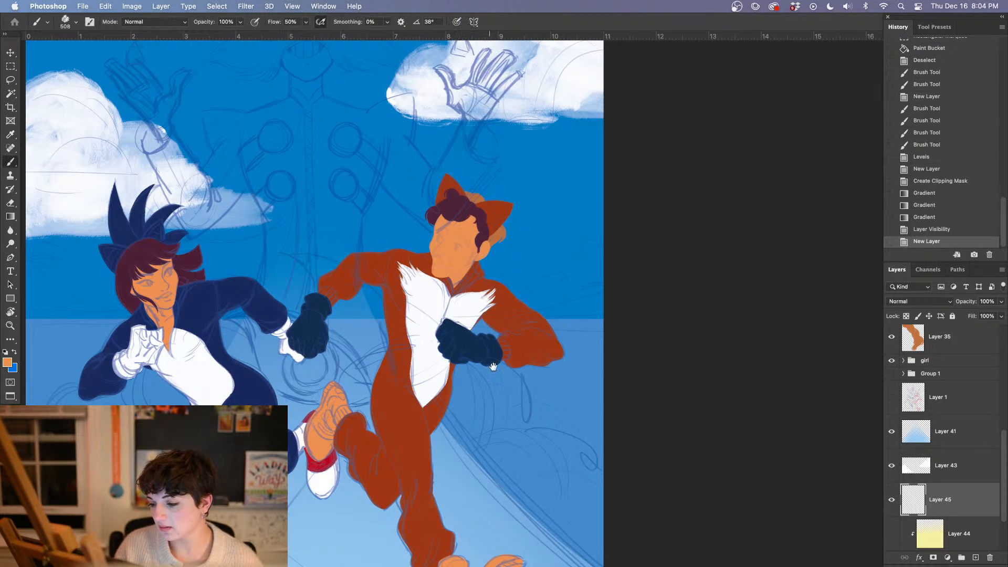
left_click_drag(517, 427, 540, 344)
right_click(510, 325)
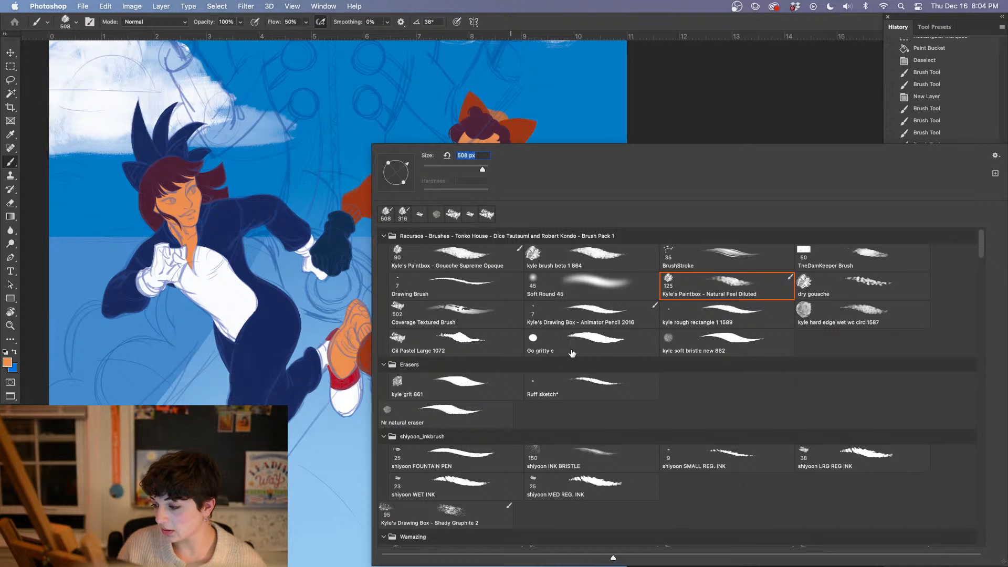
left_click(478, 345)
left_click(662, 113)
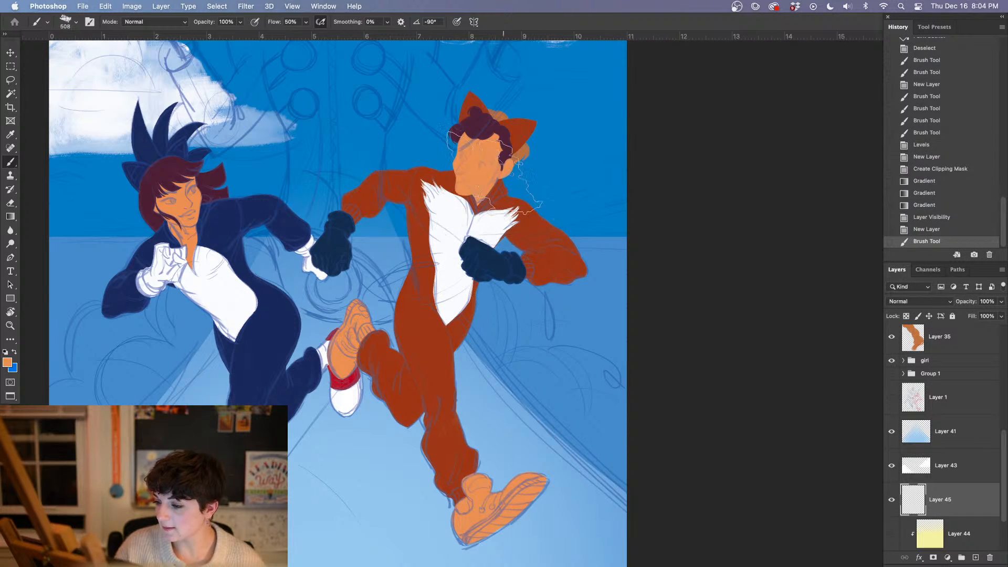
Switch to the kyle hard edge wet wc circl1587 brush and set its size to 41 px
right_click(481, 189)
left_click(861, 314)
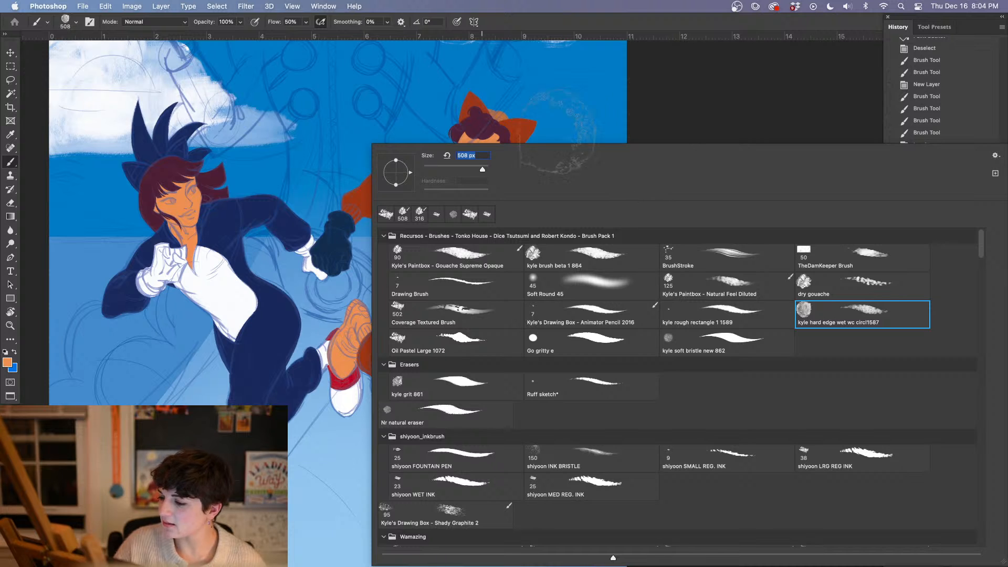
left_click(676, 109)
right_click(537, 255)
type("41")
key("Return")
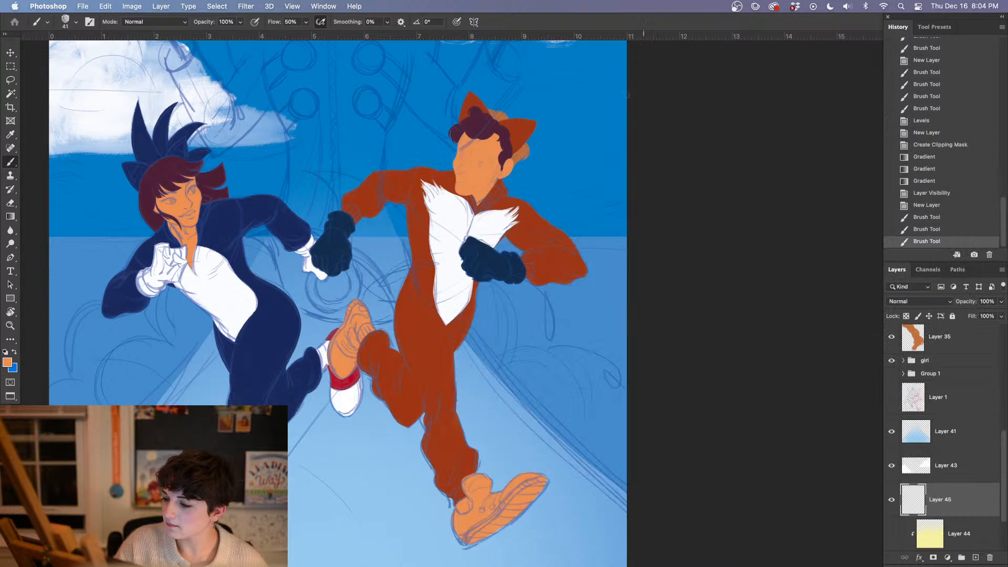
Paint thin orange strokes outlining a low hill along the horizon, from behind the fox-costumed figure's arm to the canvas's right edge
left_click_drag(493, 247, 642, 211)
right_click(516, 253)
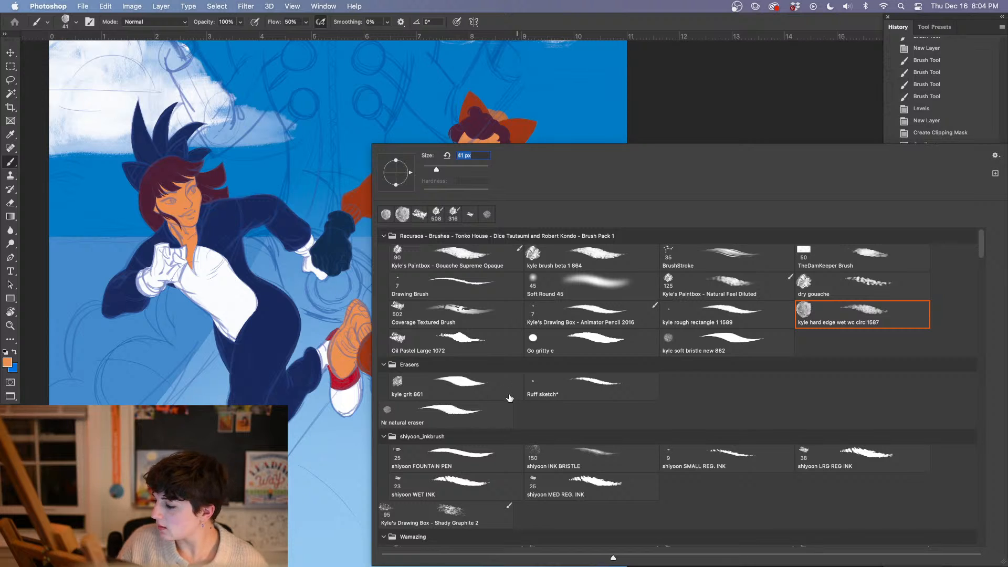
left_click(664, 121)
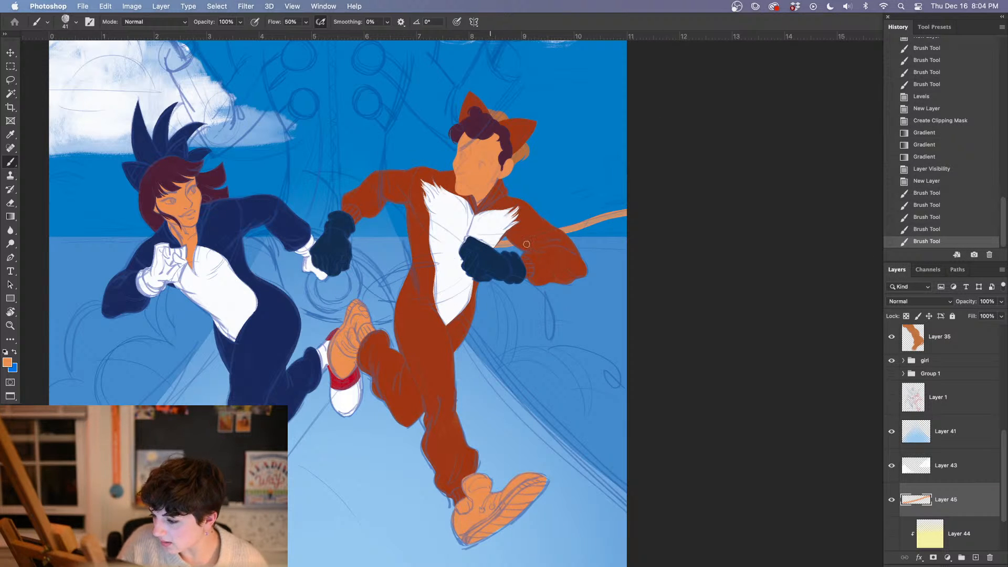
left_click_drag(527, 244, 644, 241)
left_click_drag(530, 245, 654, 246)
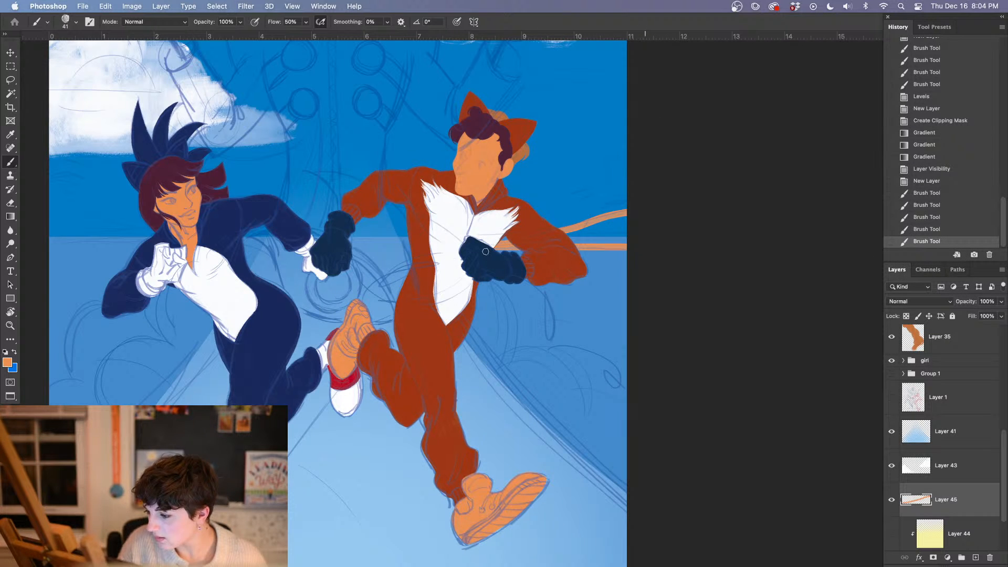
Raise the brush flow to 100% and enlarge the brush to 127 px
left_click(306, 22)
left_click_drag(308, 34, 350, 33)
key("super+plus")
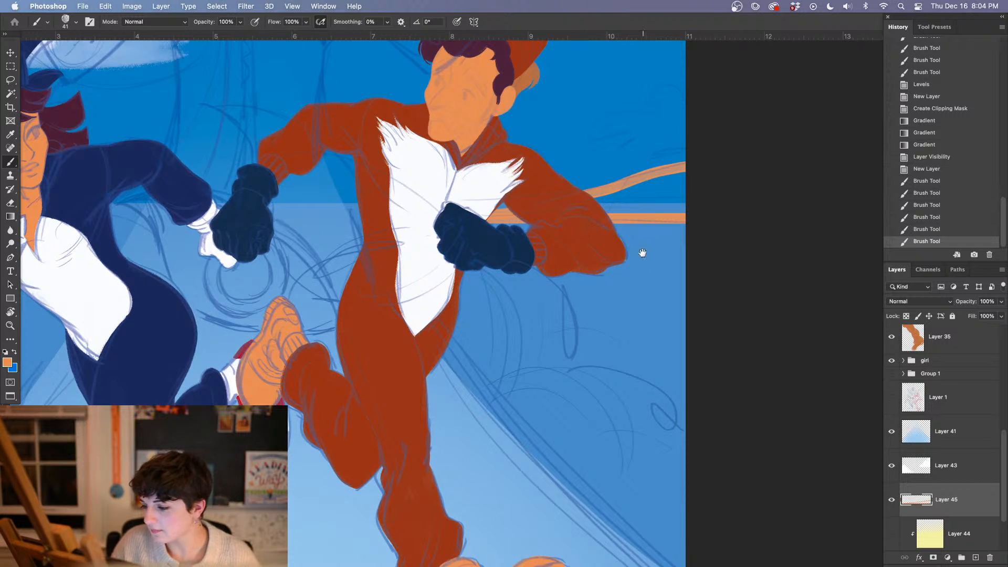
left_click_drag(643, 253, 576, 294)
right_click(435, 265)
left_click(453, 169)
left_click(668, 114)
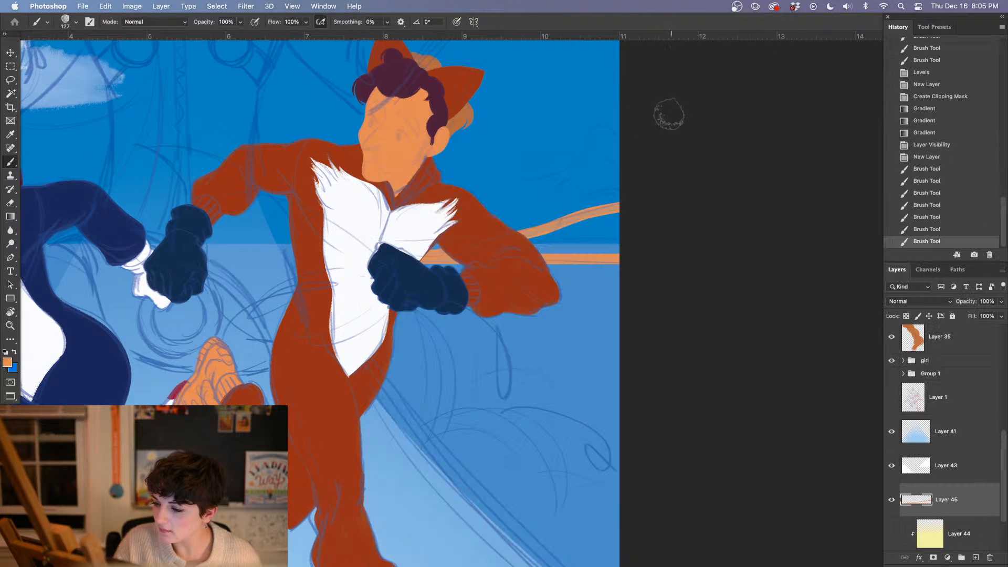
Fill in the right orange hill and paint a matching one on the horizon from the canvas's left edge to the spiky-haired figure
left_click_drag(431, 256, 498, 252)
left_click_drag(499, 252, 634, 240)
scroll(660, 243, "left", 15)
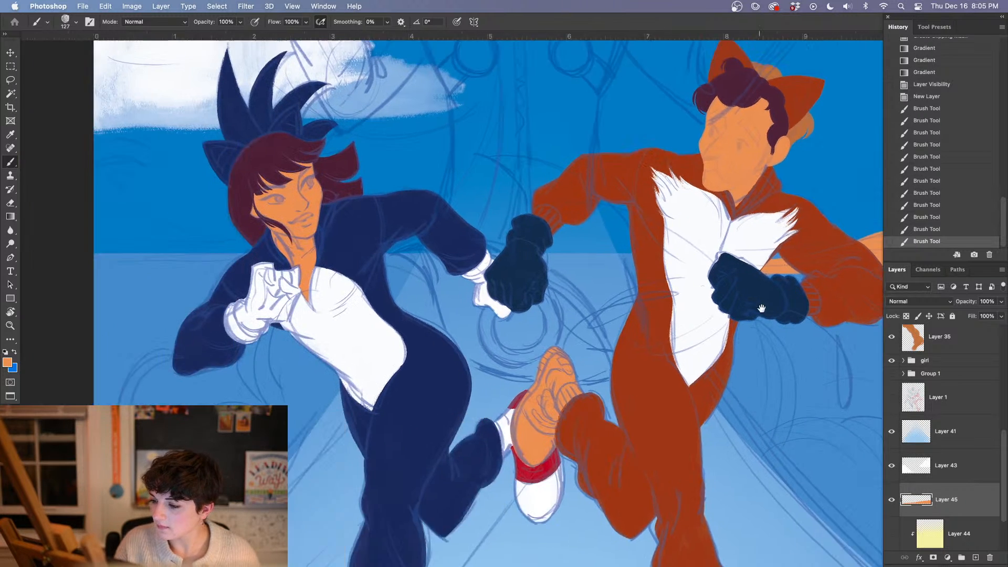
mouse_move(558, 235)
left_mouse_down()
mouse_move(536, 237)
mouse_move(428, 211)
mouse_move(359, 220)
left_mouse_up()
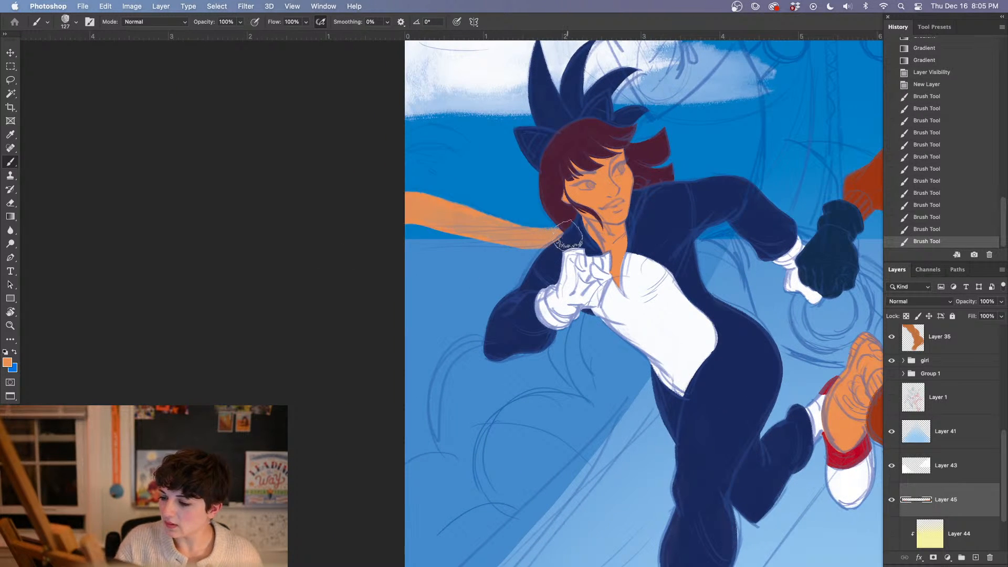
mouse_move(562, 237)
left_mouse_down()
mouse_move(391, 238)
mouse_move(317, 251)
left_mouse_up()
mouse_move(435, 227)
left_mouse_down()
mouse_move(483, 233)
mouse_move(451, 237)
left_mouse_up()
mouse_move(452, 238)
left_mouse_down()
mouse_move(414, 236)
mouse_move(471, 238)
left_mouse_up()
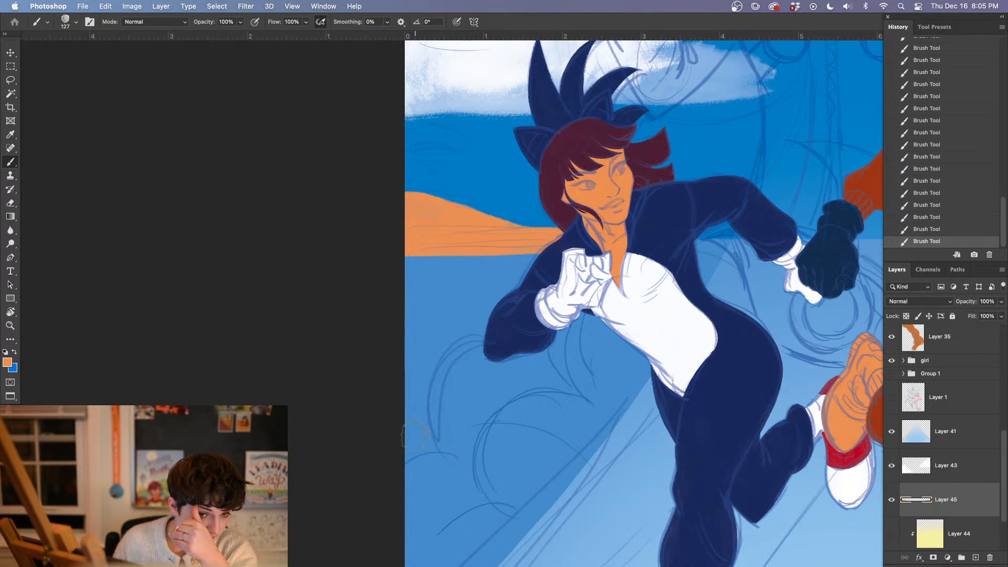
Trim the left orange hill's upper edge beside the spiky-haired figure with the Eraser
key("super+minus")
key("super+minus")
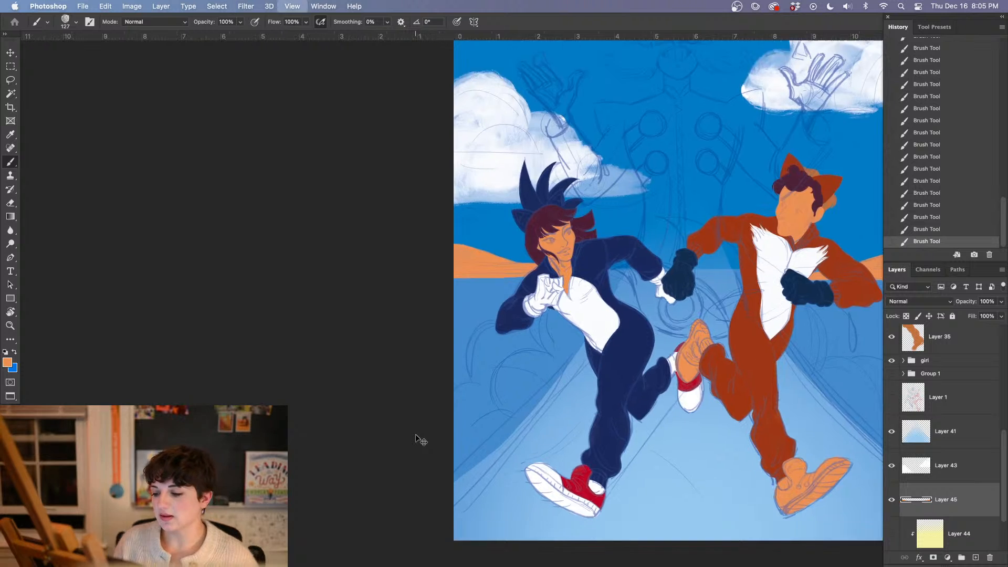
key("super+equal")
key("e")
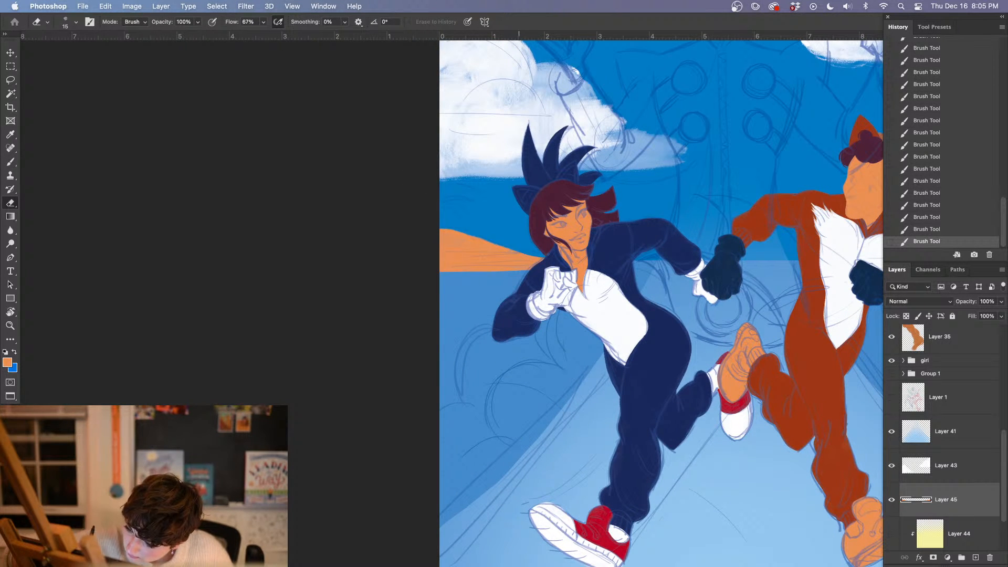
left_click_drag(519, 251, 533, 255)
key("super+minus")
key("super+minus")
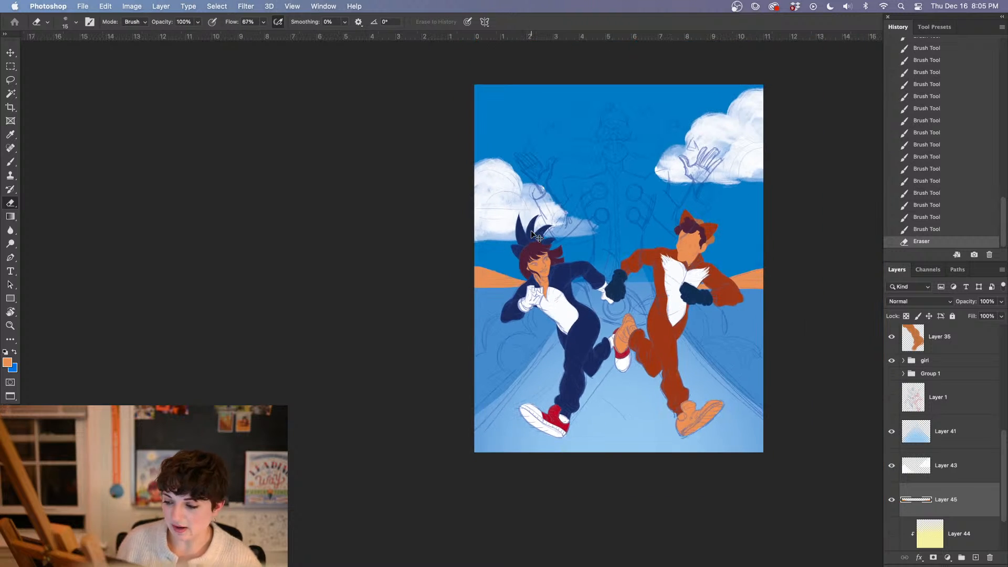
key("super+equal")
key("super+equal")
left_click_drag(642, 422, 374, 411)
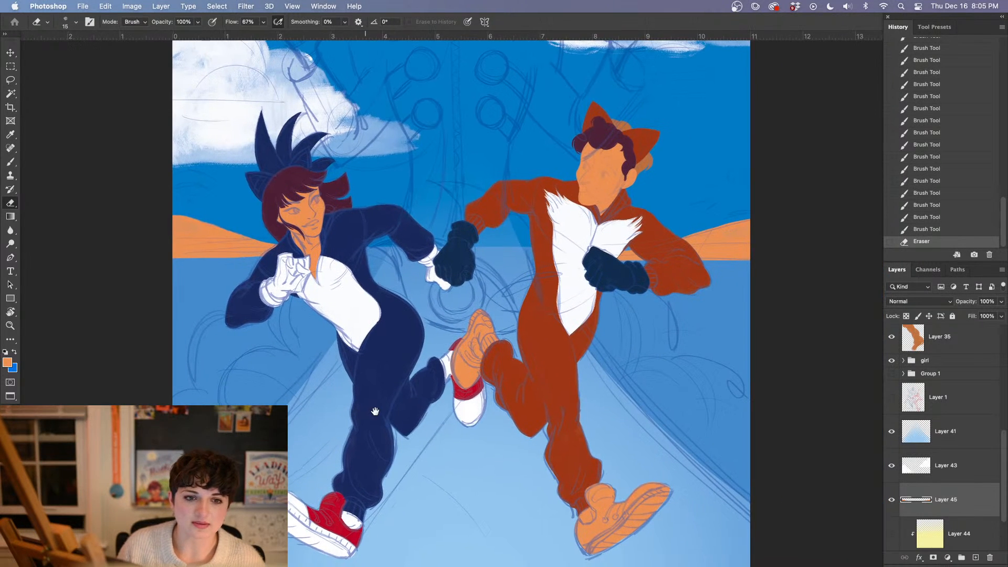
Return to the Brush tool and sample the orange skin tone from the fox-costumed figure's face again
key("b")
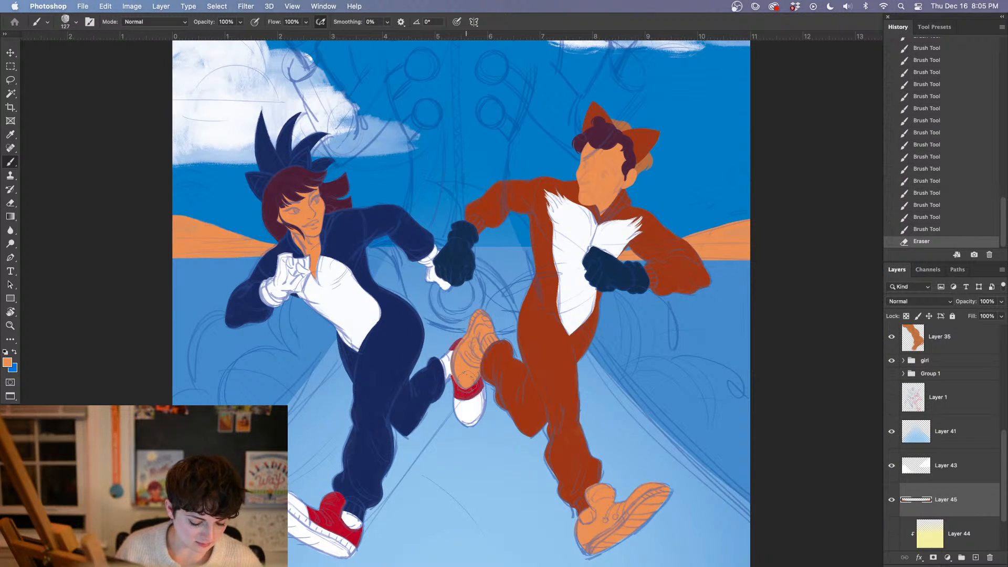
key("super+minus")
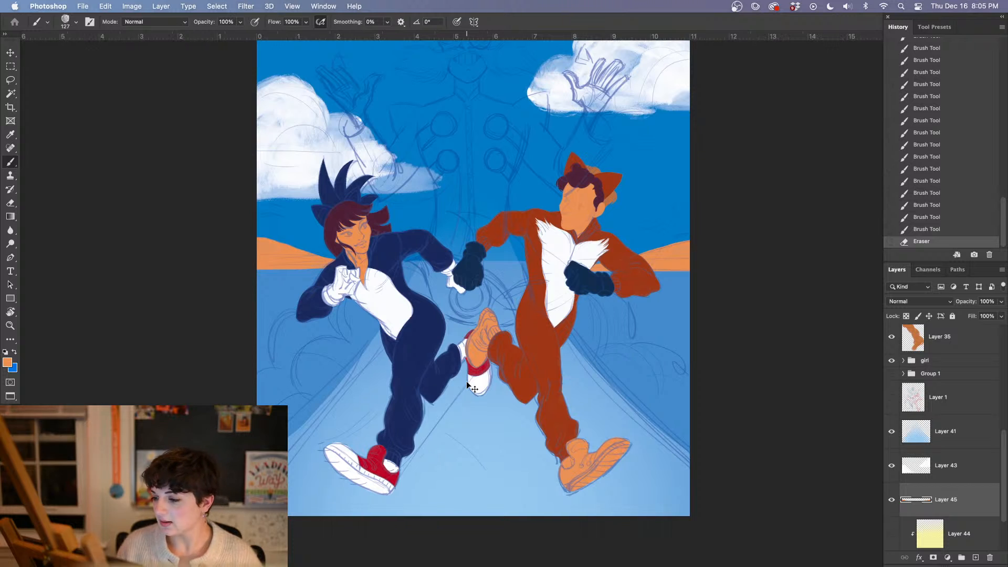
key("super+plus")
key("super+plus")
left_click_drag(554, 264, 442, 473)
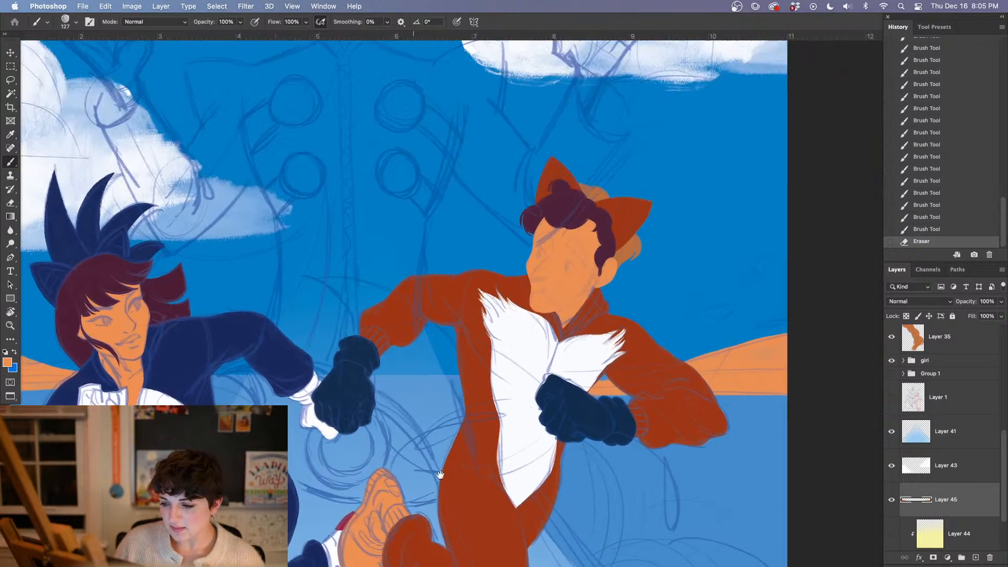
left_click(420, 408, "alt")
left_click_drag(404, 384, 472, 545)
left_click_drag(438, 423, 452, 489)
scroll(452, 490, "up", 5)
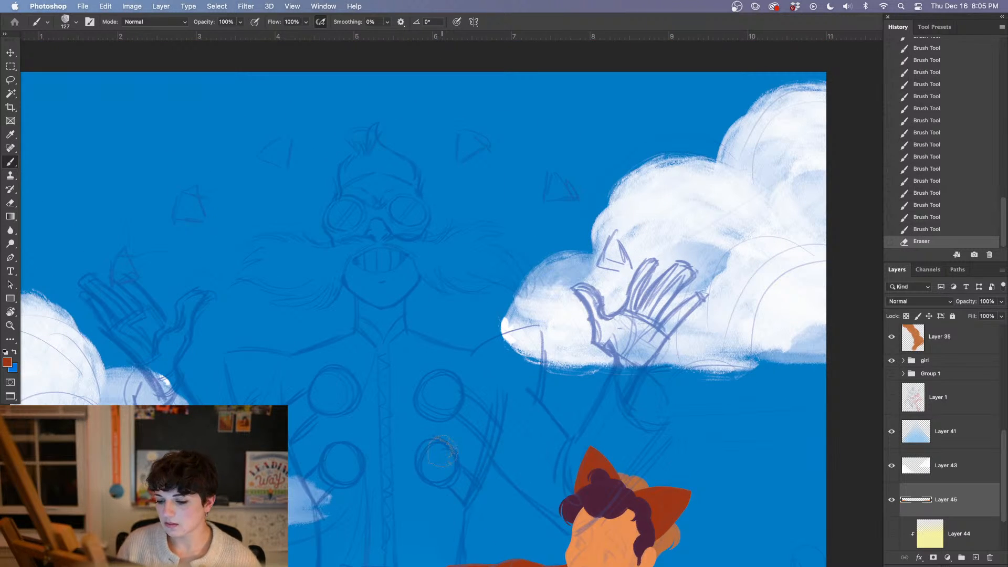
key("i")
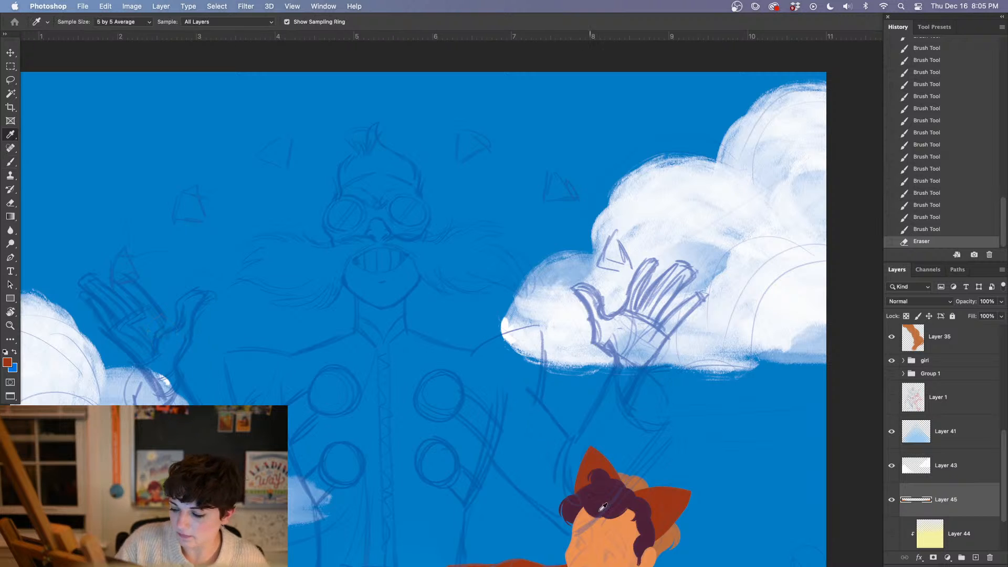
left_click(617, 514)
key("b")
Group the fox-costumed figure's layers, from Layer 35 up to Layer 39, and name the group guy
scroll(1004, 465, "down", 1)
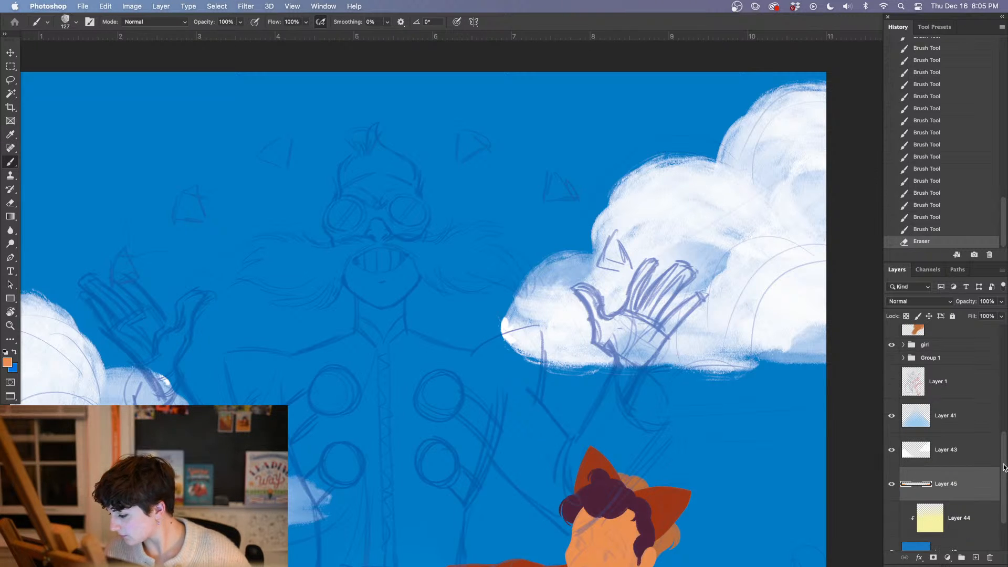
scroll(1003, 470, "up", 6)
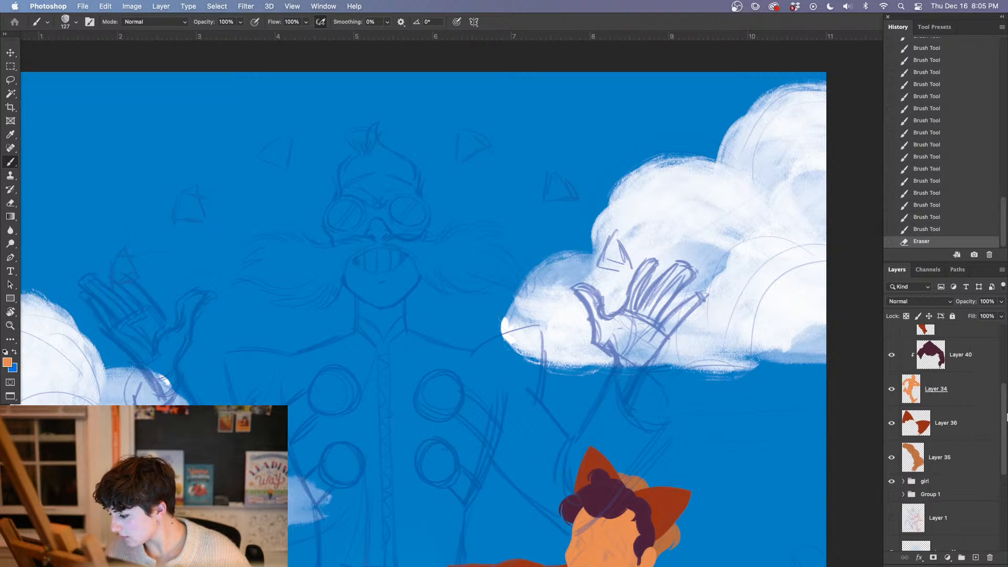
left_click(967, 488)
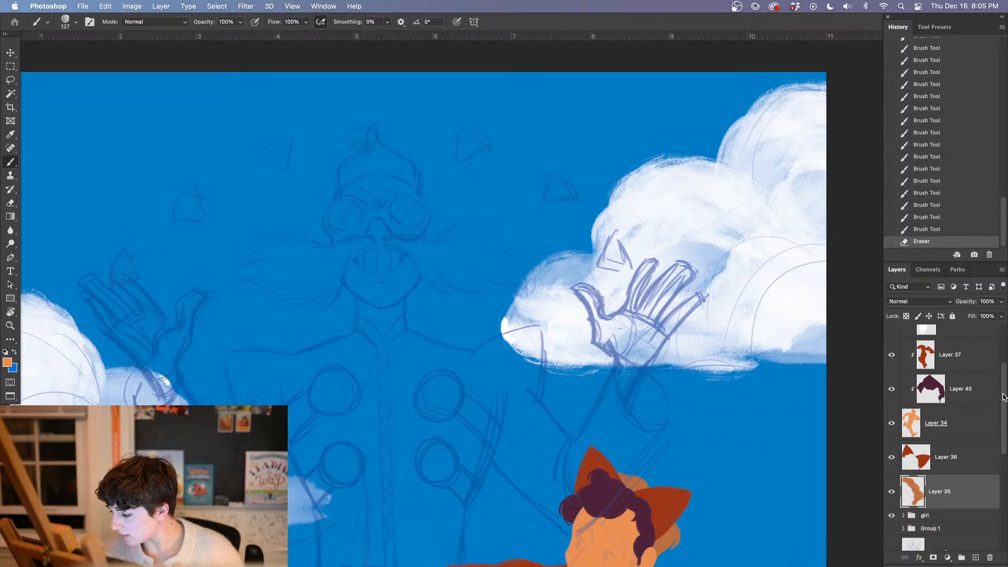
left_click_drag(1002, 396, 999, 351)
left_click(950, 391, "shift")
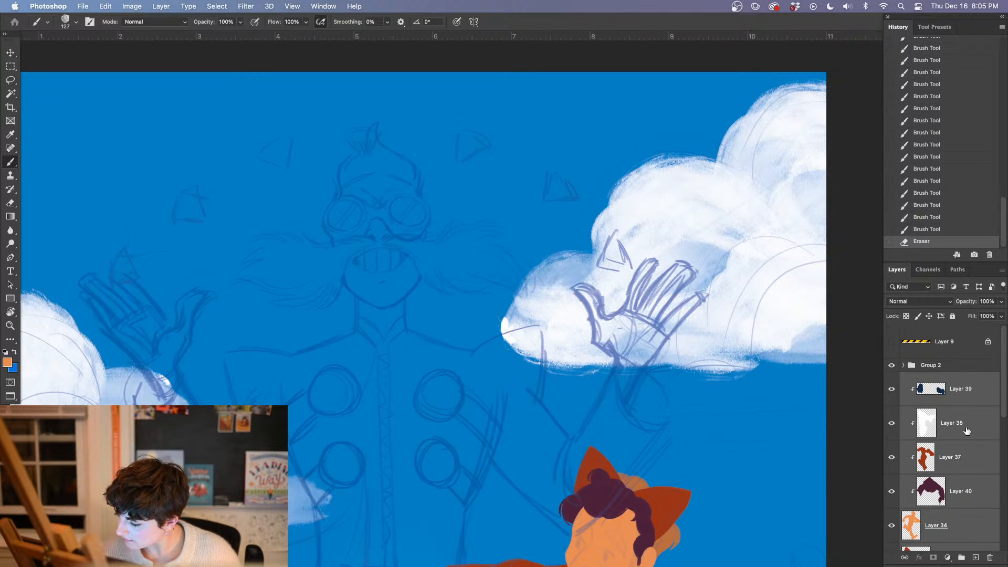
key("super+g")
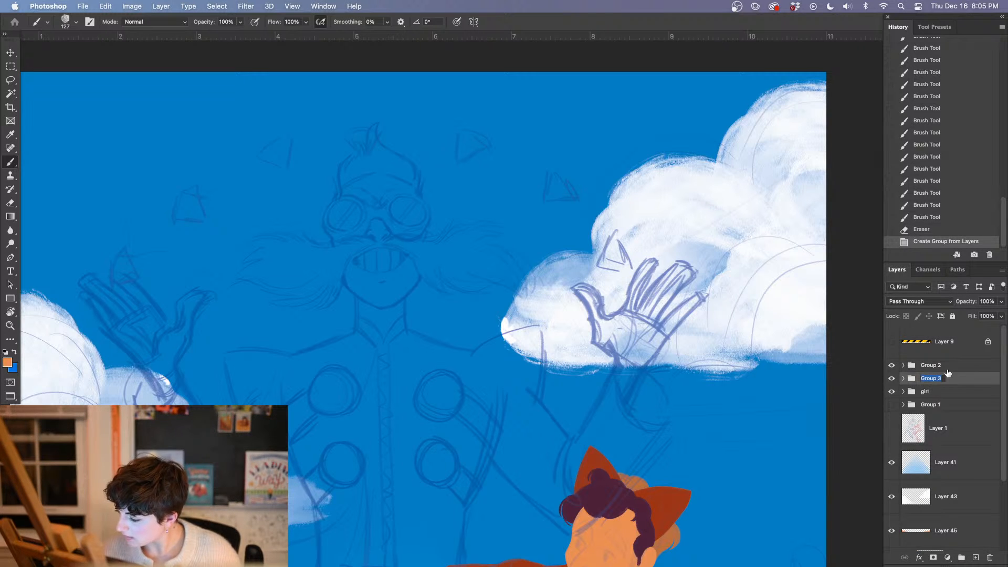
type("guy")
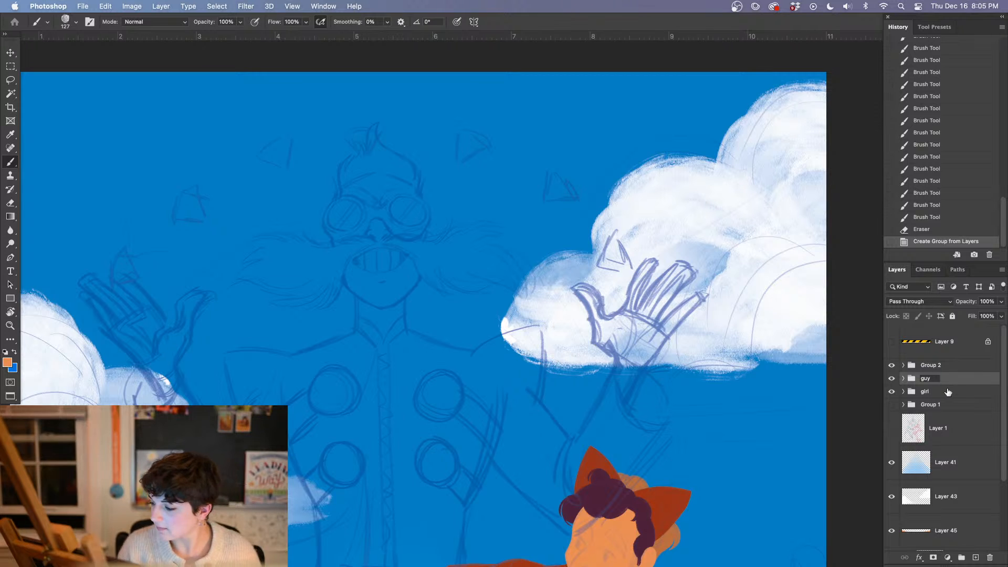
key("Return")
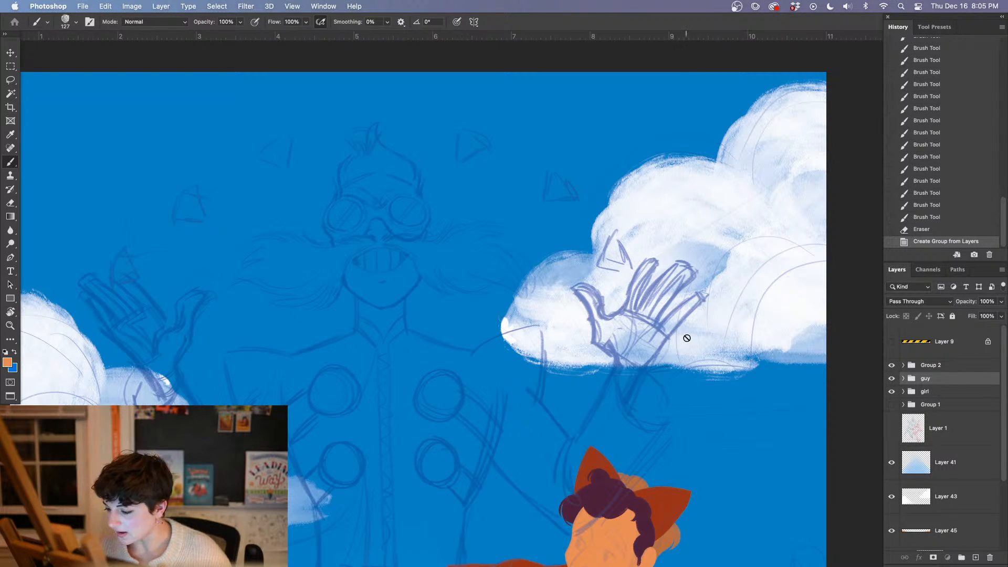
Add a new layer above Group 1, beneath the girl group, for the large moustached figure
left_click_drag(640, 453, 710, 429)
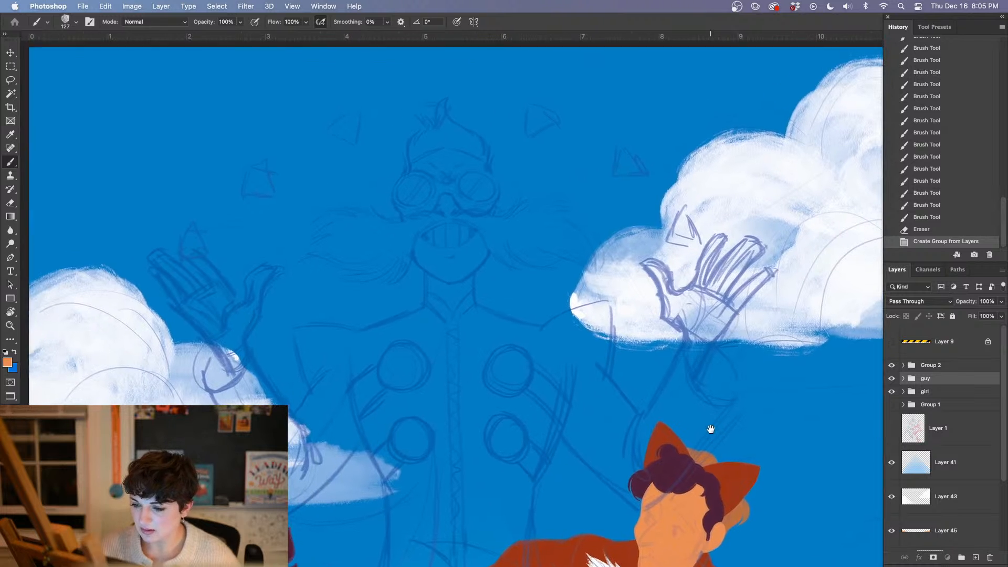
left_click(940, 406)
left_click(975, 558)
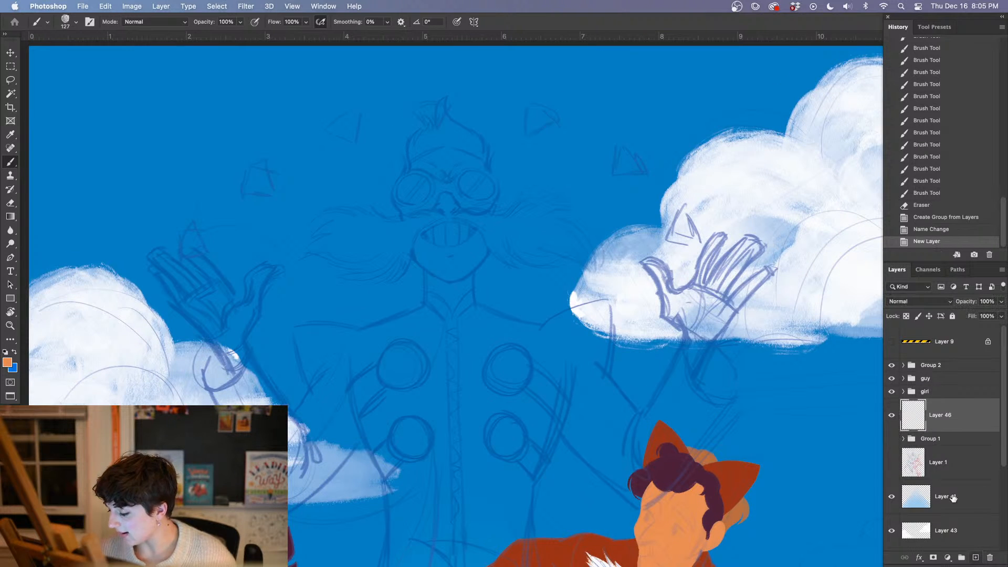
Sample the orange skin tone from the fox-costumed figure's face and set the brush size to 35 px
key("i")
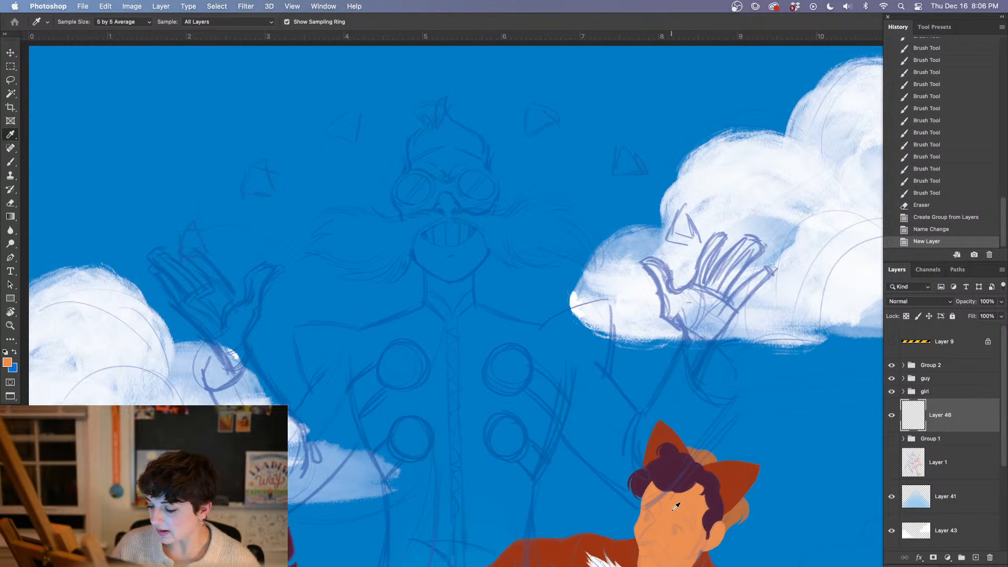
key("b")
key("super+plus")
key("super+plus")
key("super+plus")
left_click_drag(448, 387, 497, 538)
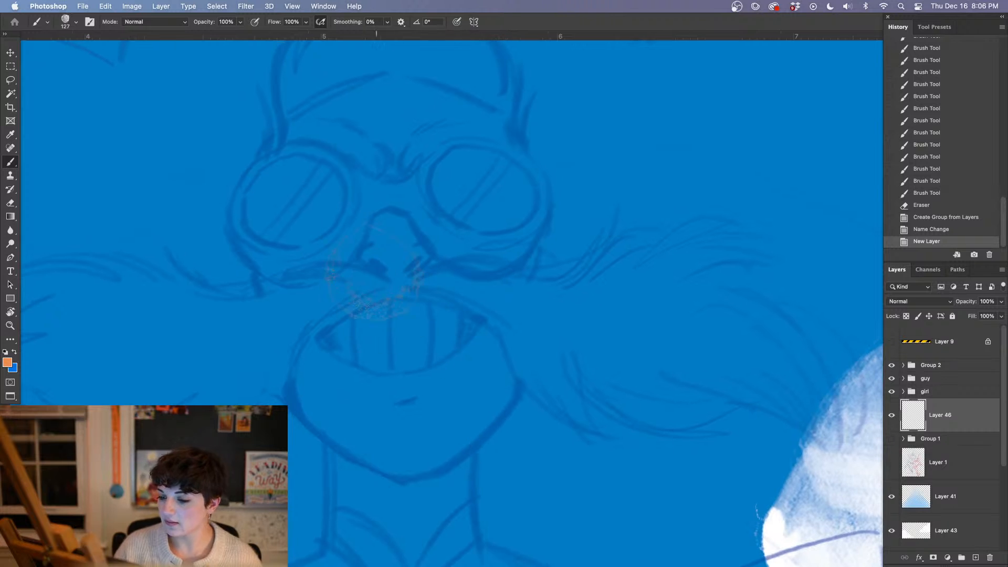
left_click_drag(368, 373, 414, 467)
right_click(373, 215)
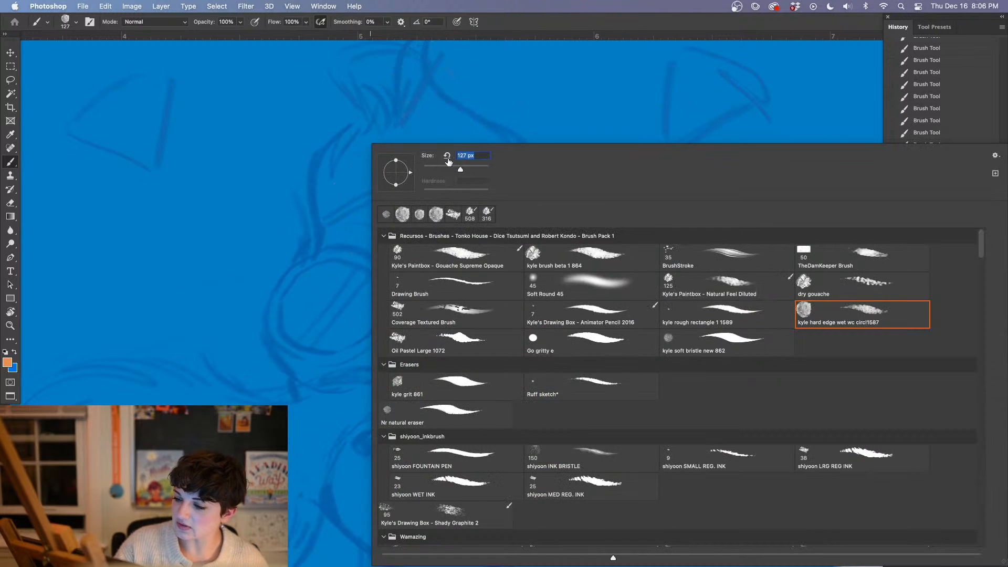
left_click_drag(449, 167, 436, 167)
key("Return")
Paint the villain's left head contour, outer goggle rim and left cheek in orange with the kyle hard edge wet wc brush
mouse_move(330, 161)
left_mouse_down()
mouse_move(333, 247)
mouse_move(317, 286)
left_mouse_up()
mouse_move(338, 239)
left_mouse_down()
mouse_move(315, 279)
mouse_move(281, 302)
mouse_move(292, 360)
mouse_move(313, 388)
mouse_move(315, 374)
left_mouse_up()
right_click(349, 406)
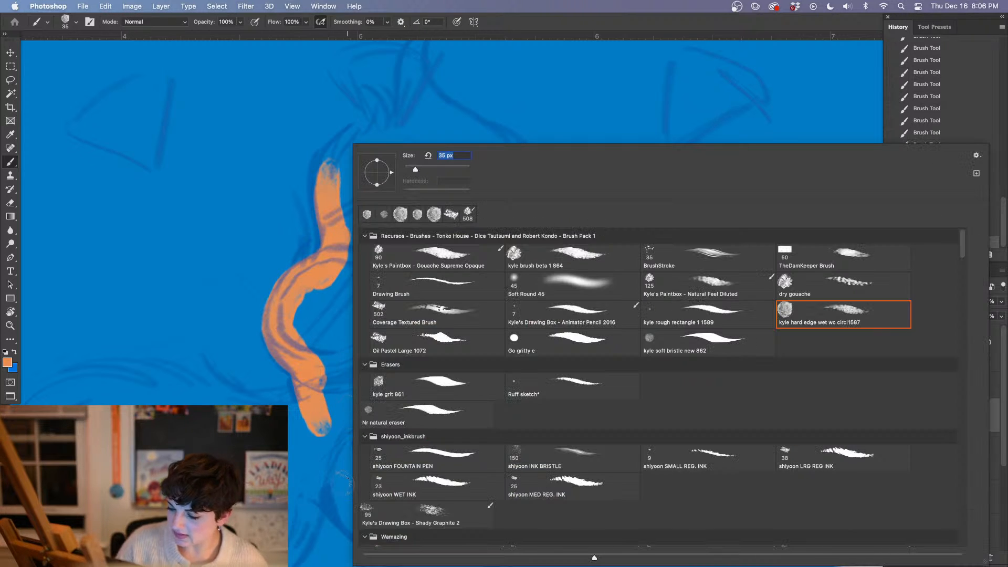
left_click(515, 339)
left_click(846, 315)
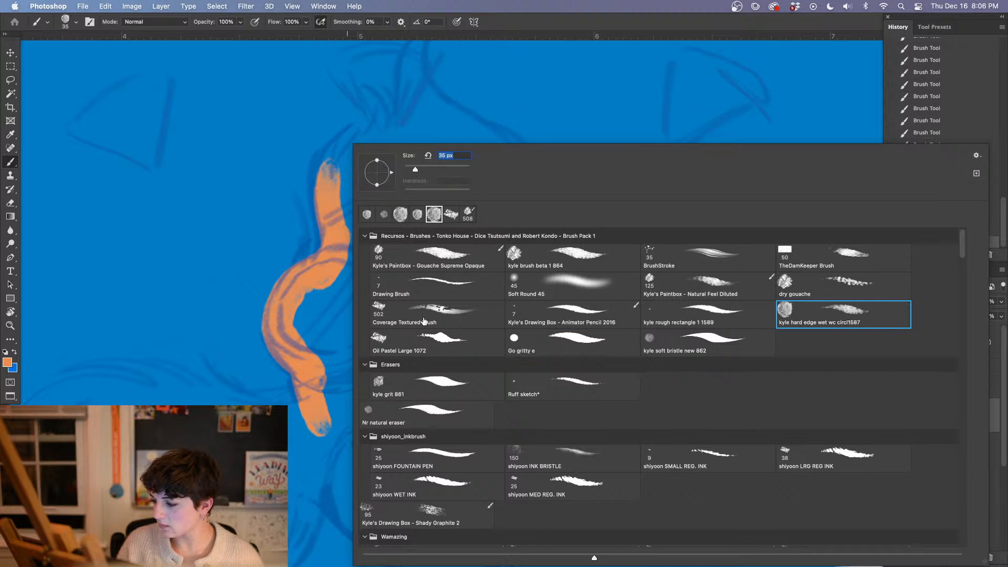
left_click(349, 315)
left_click_drag(349, 315, 415, 383)
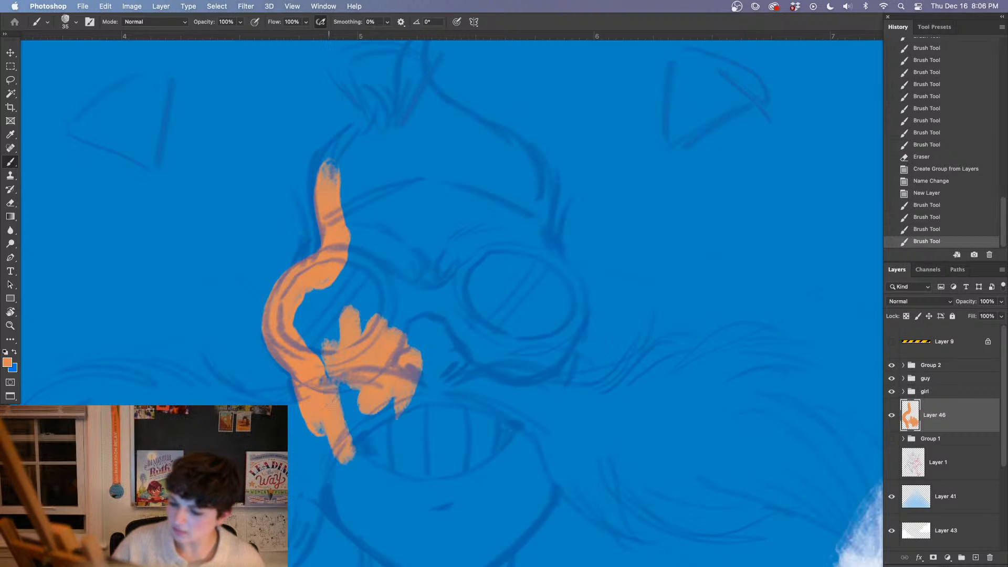
left_click_drag(341, 383, 296, 454)
Paint the upper edge and pointed outer tufts of the villain's left moustache half in orange, undoing the last stroke
left_click_drag(374, 445, 543, 319)
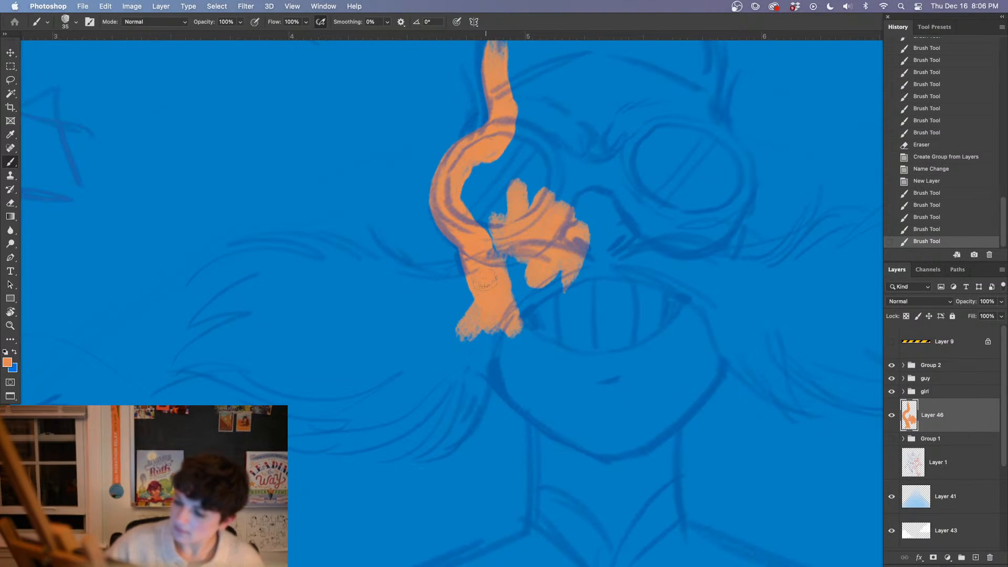
mouse_move(462, 284)
left_mouse_down()
mouse_move(480, 278)
mouse_move(412, 290)
mouse_move(311, 242)
left_mouse_up()
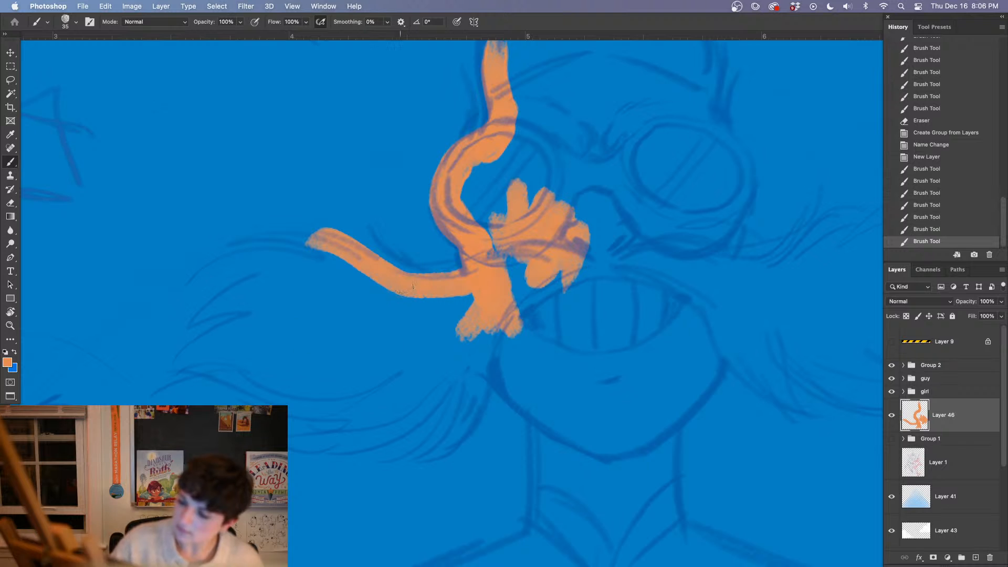
left_click_drag(412, 286, 239, 268)
mouse_move(315, 287)
left_mouse_down()
mouse_move(200, 320)
mouse_move(252, 312)
mouse_move(239, 317)
left_mouse_up()
left_click_drag(299, 304, 205, 351)
left_click_drag(231, 343, 162, 387)
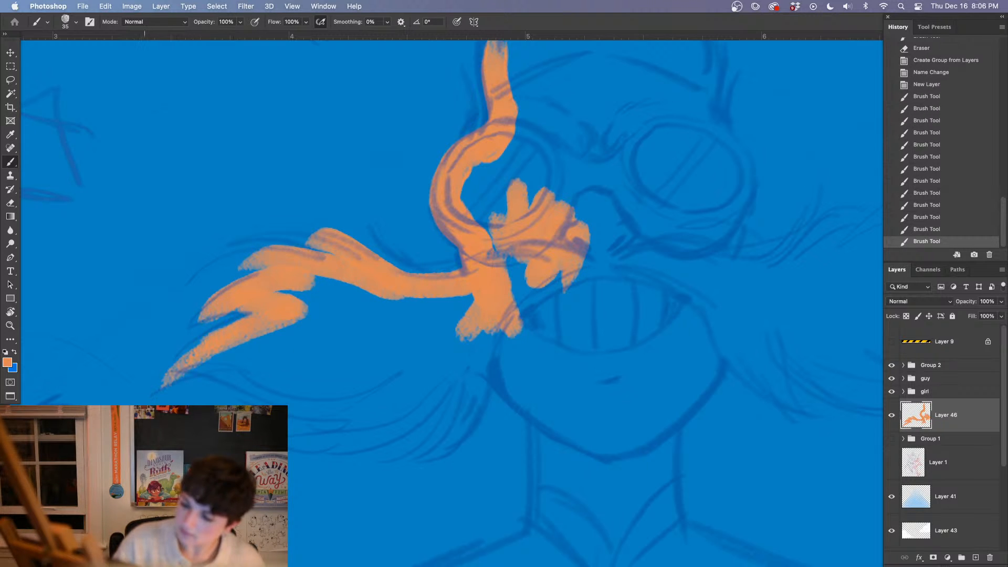
mouse_move(210, 356)
left_mouse_down()
mouse_move(274, 347)
mouse_move(291, 379)
left_mouse_up()
mouse_move(227, 376)
left_mouse_down()
mouse_move(265, 394)
mouse_move(378, 403)
mouse_move(315, 375)
mouse_move(283, 341)
mouse_move(341, 357)
left_mouse_up()
left_click_drag(415, 405, 294, 443)
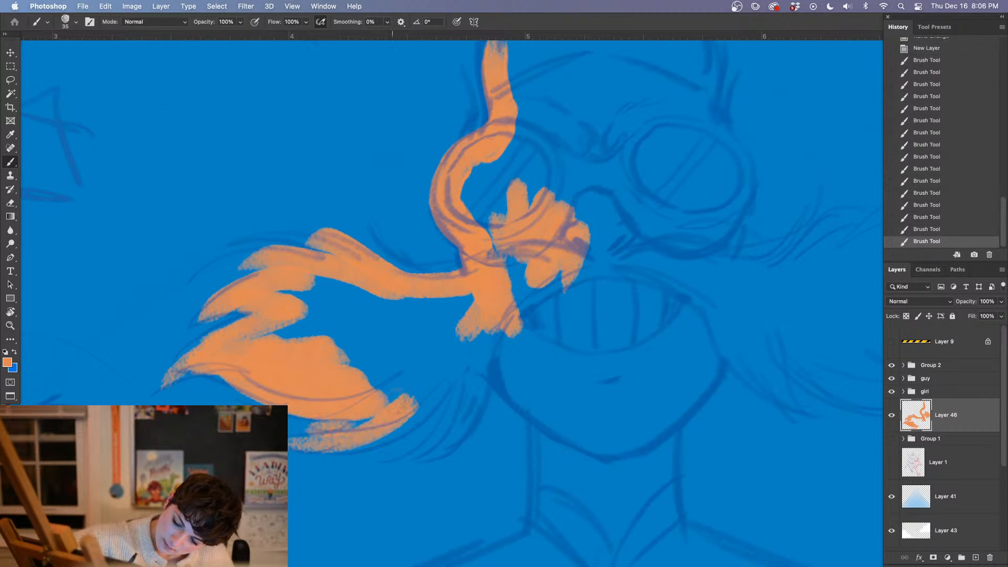
key("super+z")
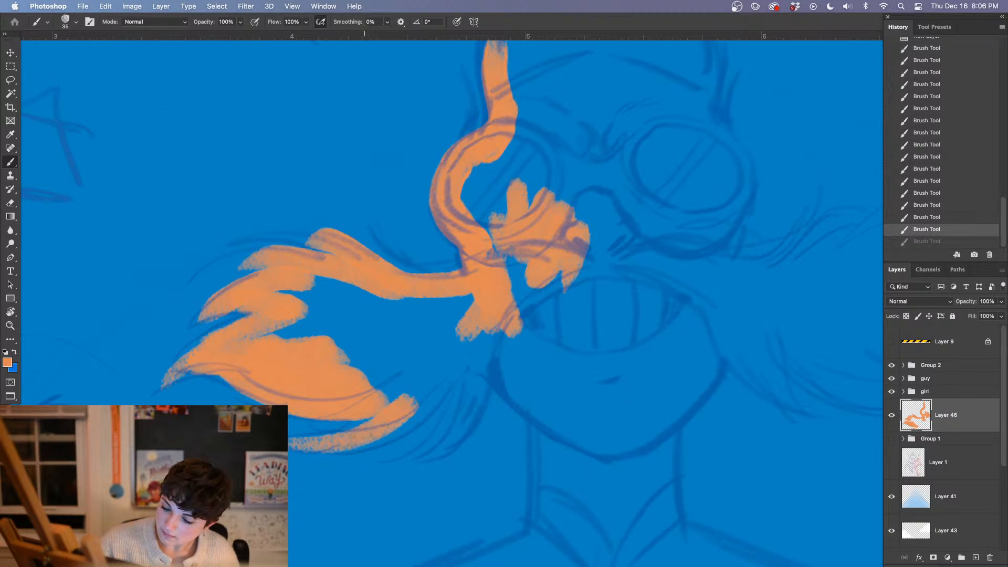
Paint the lower fringe of the left moustache half in orange, joining its strands to the cheek
left_click_drag(355, 441, 455, 359)
left_click_drag(412, 453, 461, 362)
mouse_move(450, 442)
left_mouse_down()
mouse_move(477, 356)
mouse_move(473, 331)
left_mouse_up()
left_click_drag(397, 396, 462, 325)
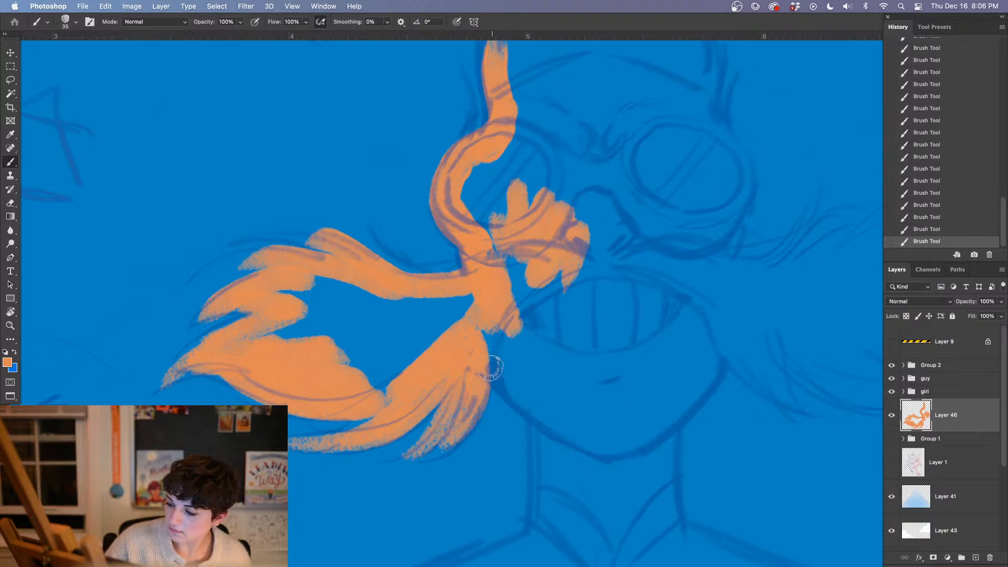
Paint orange strokes along both sides of the villain's jaw and neck
left_click_drag(491, 368, 573, 436)
mouse_move(494, 389)
left_mouse_down()
mouse_move(580, 445)
mouse_move(439, 401)
left_mouse_up()
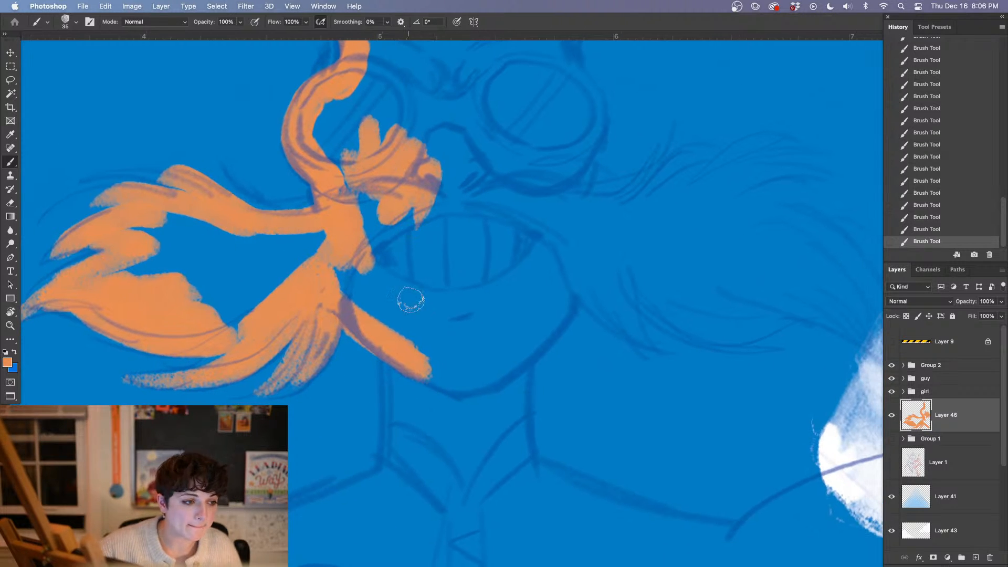
left_click_drag(394, 362, 385, 512)
left_click_drag(410, 472, 402, 331)
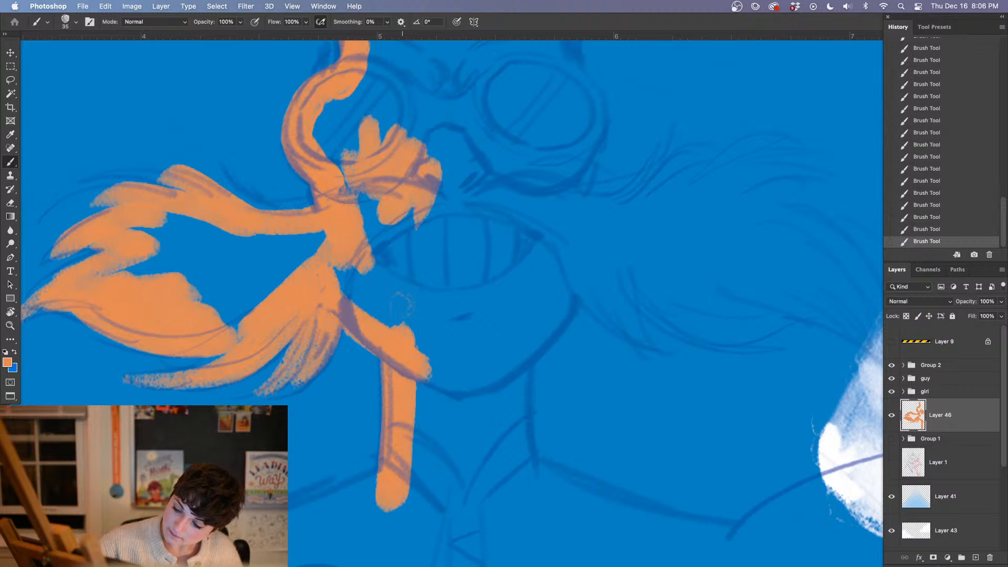
left_click_drag(517, 340, 525, 512)
left_click_drag(525, 368, 528, 515)
mouse_move(520, 341)
left_mouse_down()
mouse_move(527, 528)
mouse_move(574, 281)
mouse_move(517, 359)
left_mouse_up()
mouse_move(517, 359)
left_mouse_down()
mouse_move(567, 284)
mouse_move(511, 371)
left_mouse_up()
Paint the lower inner strands of the villain's right moustache half in orange, beginning beside the mouth
left_click_drag(643, 387, 543, 414)
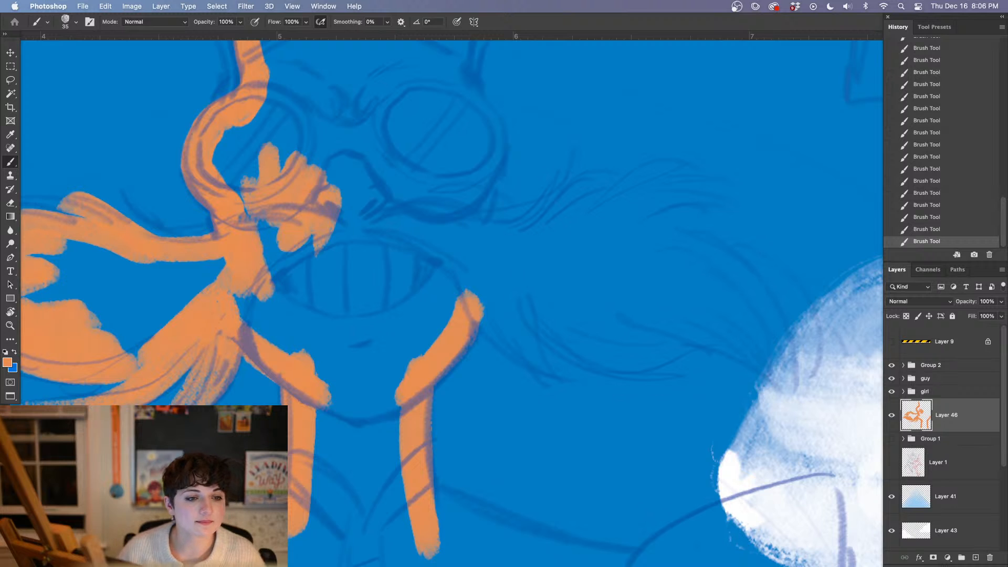
mouse_move(473, 294)
left_mouse_down()
mouse_move(522, 354)
mouse_move(557, 375)
left_mouse_up()
mouse_move(459, 273)
left_mouse_down()
mouse_move(546, 362)
mouse_move(525, 343)
mouse_move(519, 309)
left_mouse_up()
mouse_move(546, 362)
left_mouse_down()
mouse_move(523, 275)
mouse_move(648, 363)
left_mouse_up()
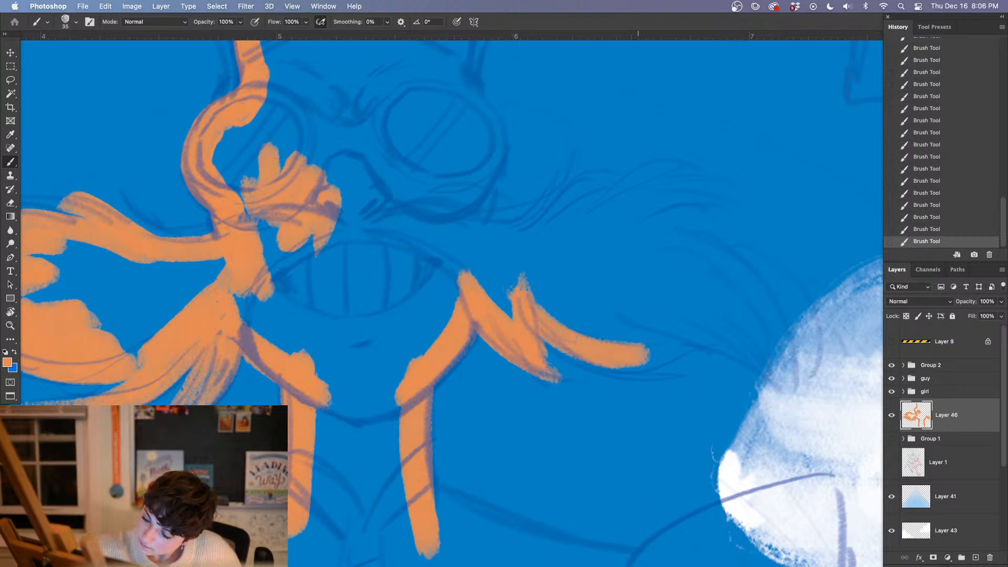
left_click_drag(538, 303, 667, 356)
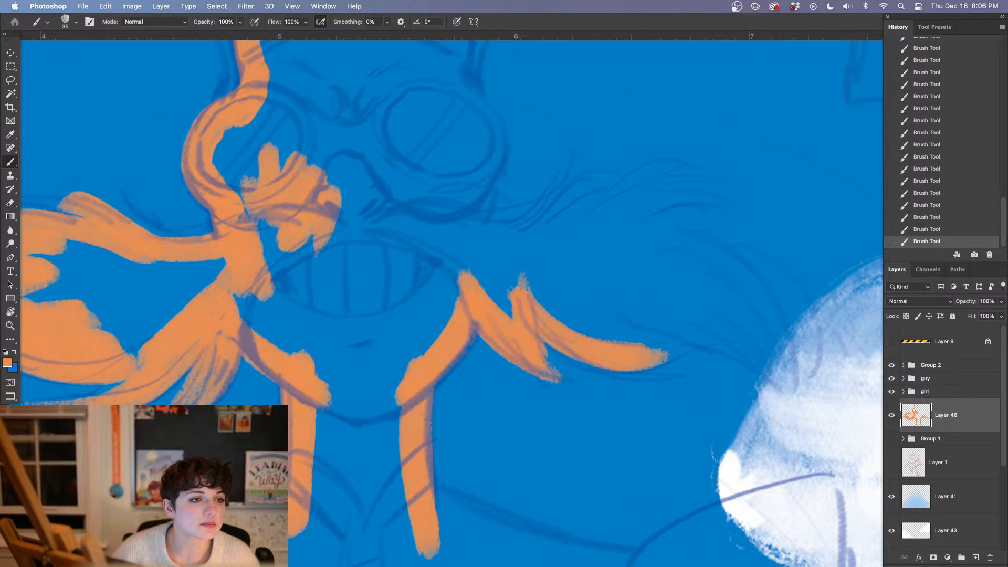
Thicken the orange along the right side of the villain's jaw, towards the chin
key("Tab")
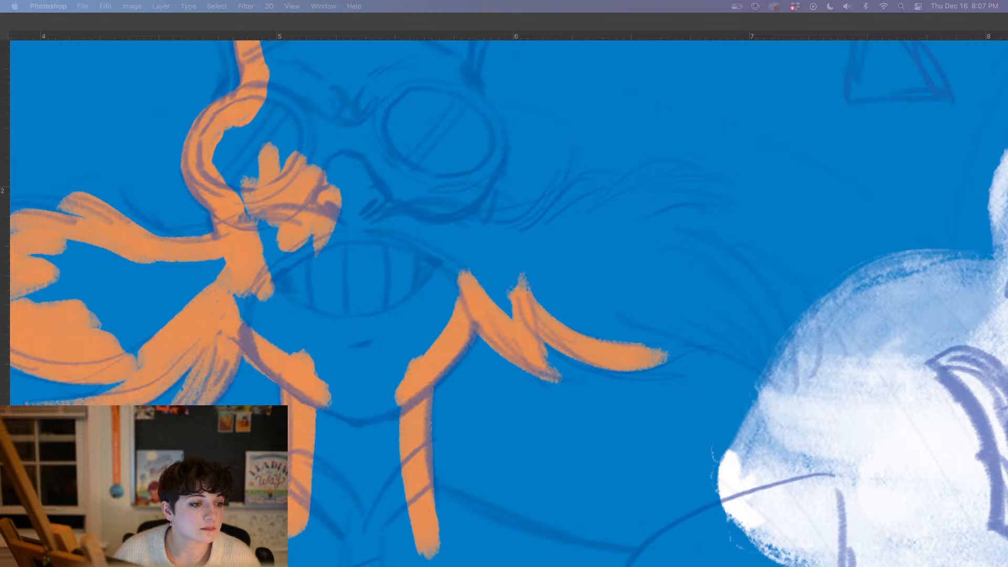
left_click(382, 331)
mouse_move(417, 319)
left_mouse_down()
mouse_move(409, 331)
mouse_move(453, 301)
left_mouse_up()
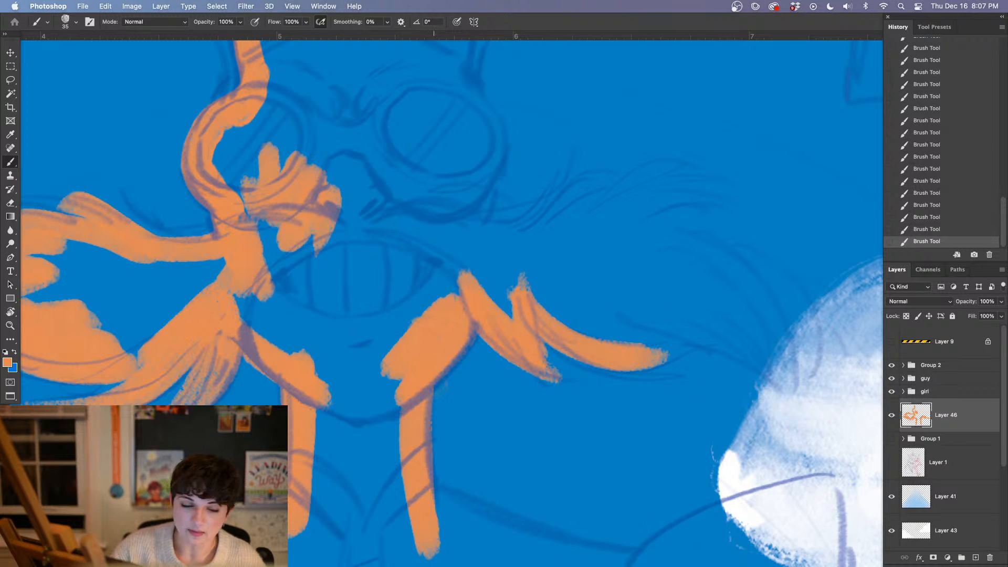
Paint the wavy upper edge of the right moustache half in orange, from below the goggle outwards
left_click_drag(457, 381, 385, 383)
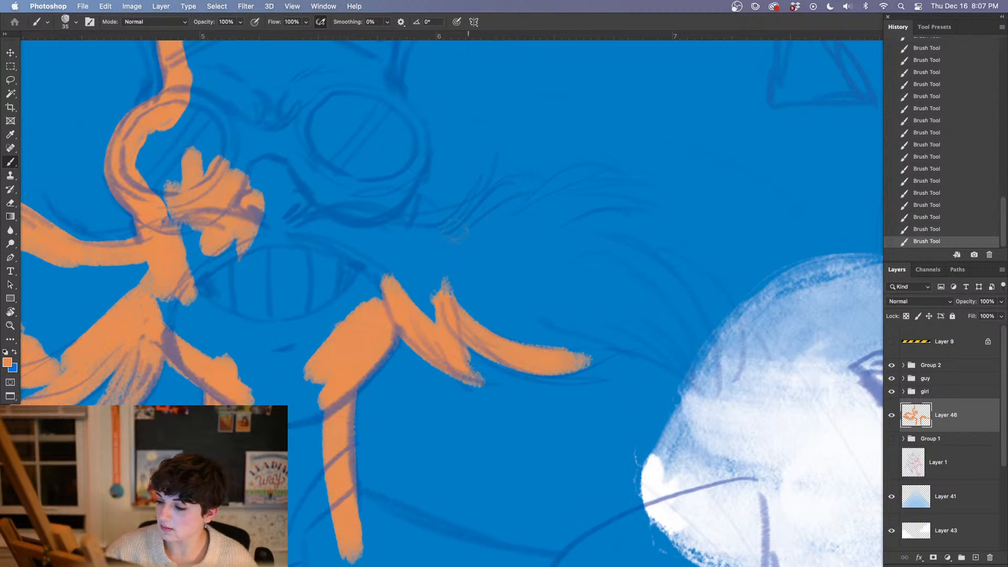
mouse_move(389, 235)
left_mouse_down()
mouse_move(430, 237)
mouse_move(541, 192)
mouse_move(535, 186)
mouse_move(541, 206)
mouse_move(609, 171)
left_mouse_up()
left_click_drag(502, 238, 619, 167)
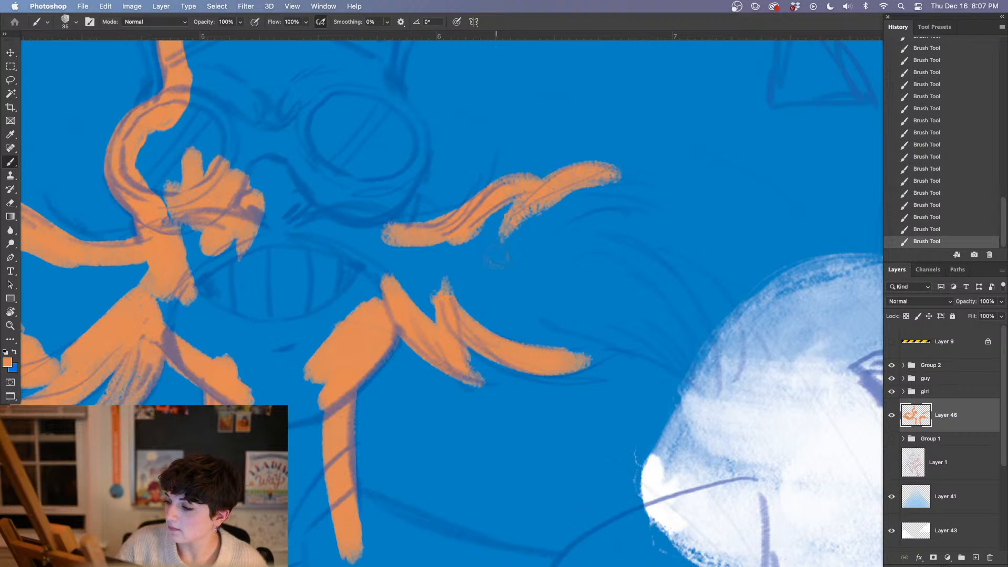
left_click_drag(540, 207, 651, 219)
Paint the outer curve and pointed tip of the right moustache half in orange, joining it to the lower strands
scroll(483, 306, "right", 5)
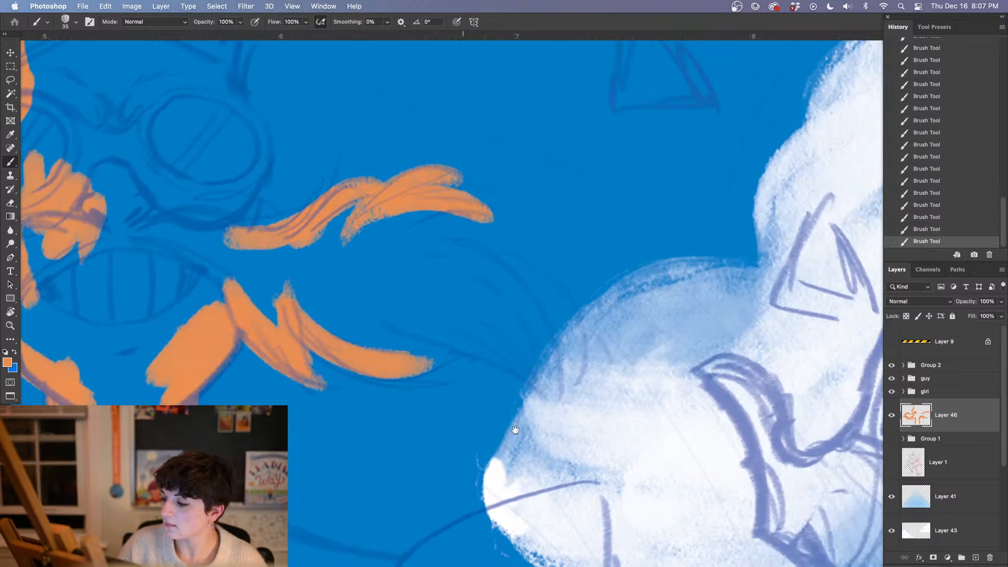
left_click_drag(399, 223, 502, 334)
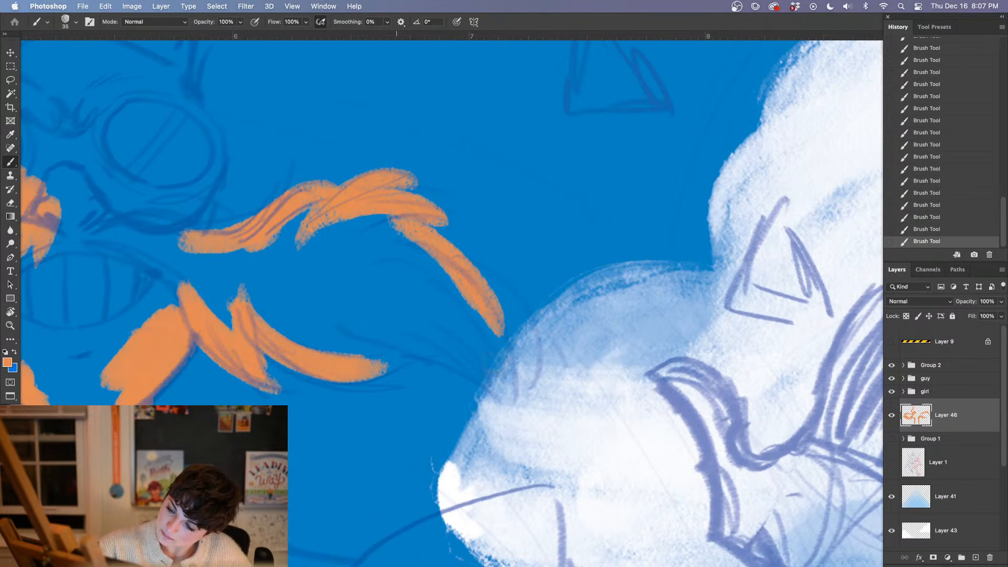
left_click_drag(378, 335, 506, 397)
mouse_move(441, 303)
left_mouse_down()
mouse_move(512, 397)
mouse_move(470, 321)
mouse_move(483, 344)
left_mouse_up()
left_click_drag(420, 316, 470, 347)
mouse_move(349, 358)
left_mouse_down()
mouse_move(413, 339)
mouse_move(365, 344)
mouse_move(373, 331)
mouse_move(340, 351)
left_mouse_up()
left_click_drag(415, 325, 420, 347)
left_click_drag(435, 310, 455, 286)
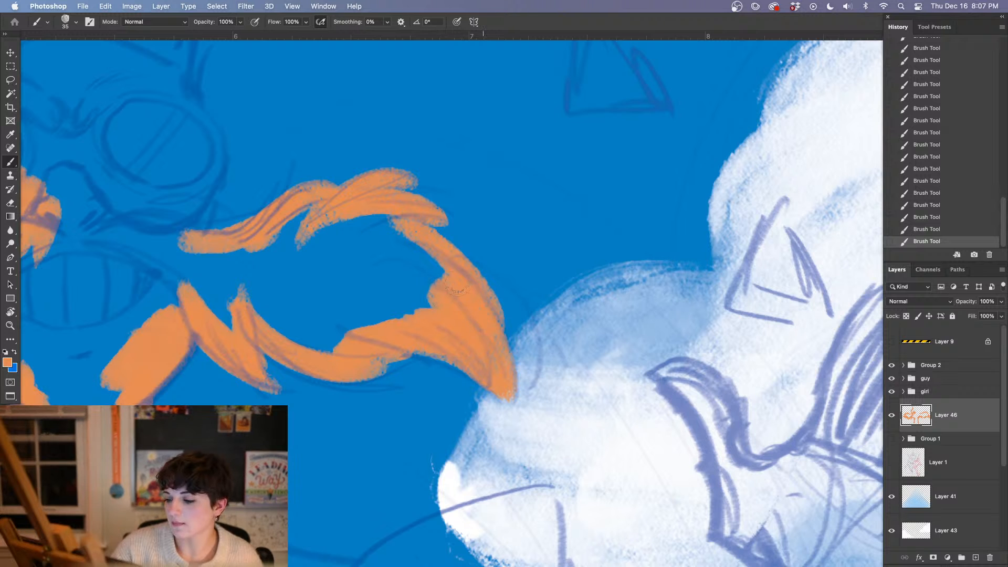
Paint the right goggle's outer rim in orange and connect it down the cheek to the moustache
left_click_drag(566, 391, 647, 373)
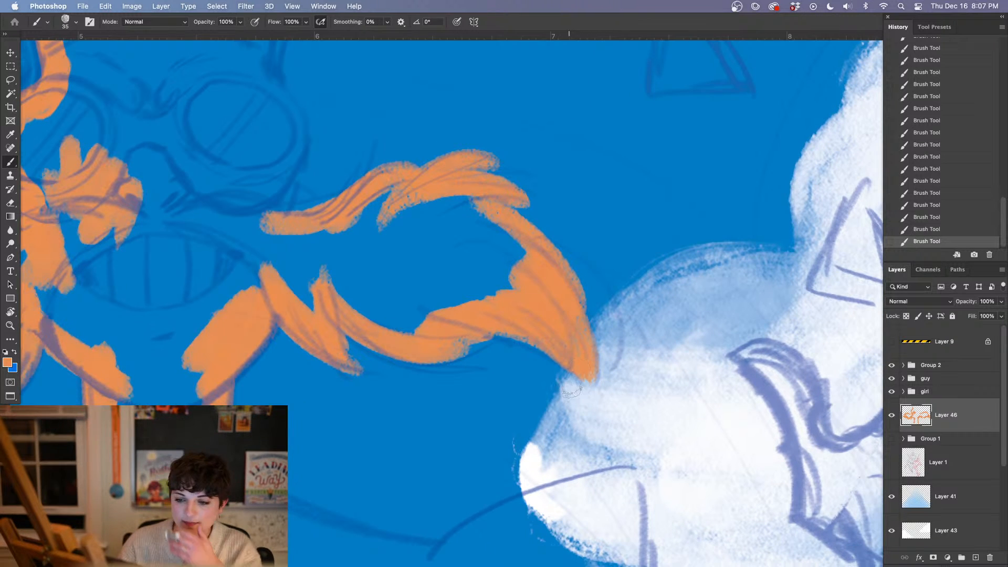
left_click_drag(411, 370, 590, 548)
mouse_move(438, 261)
left_mouse_down()
mouse_move(470, 309)
mouse_move(470, 332)
mouse_move(450, 355)
mouse_move(496, 307)
mouse_move(496, 224)
left_mouse_up()
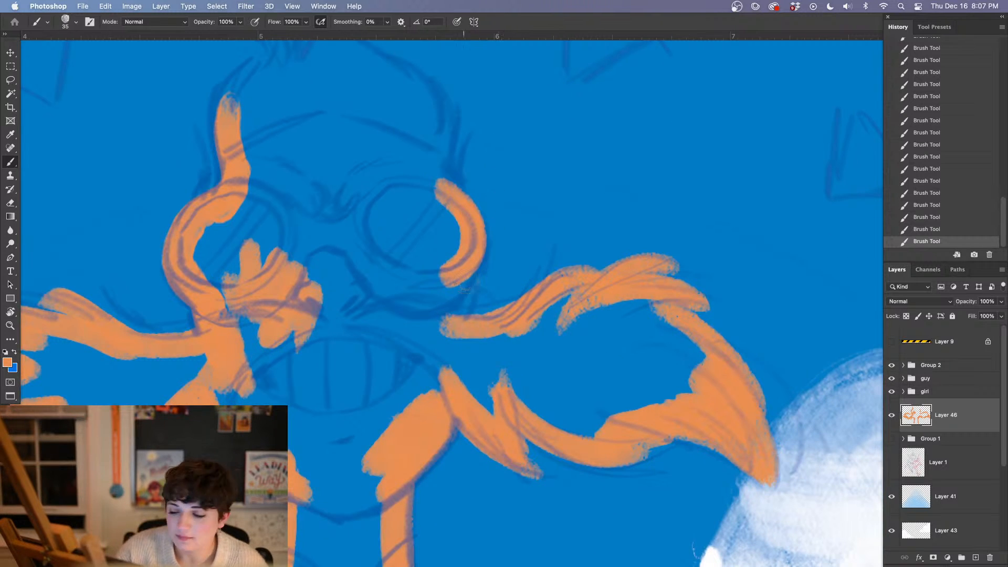
mouse_move(475, 267)
left_mouse_down()
mouse_move(450, 313)
mouse_move(468, 263)
left_mouse_up()
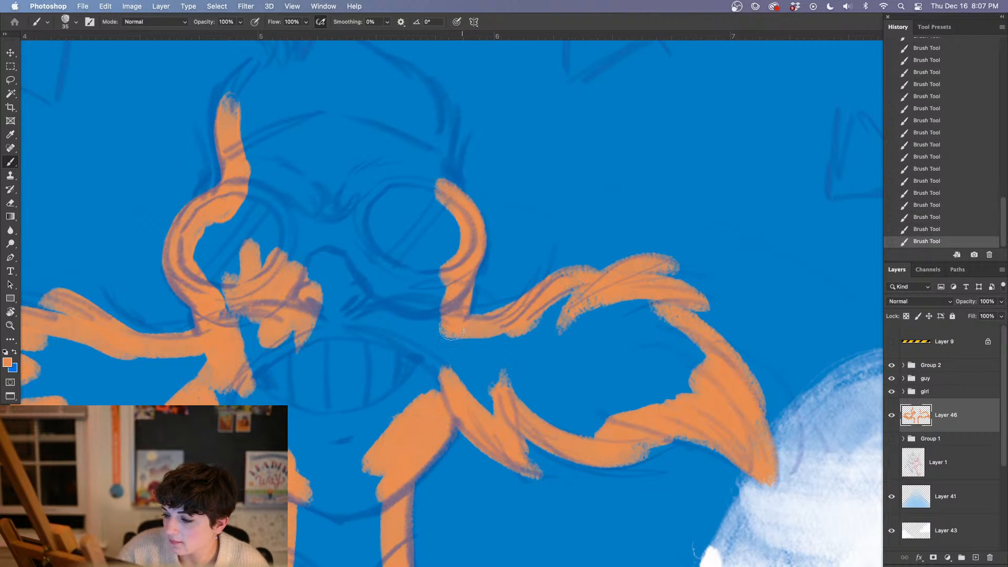
left_click_drag(475, 217, 477, 353)
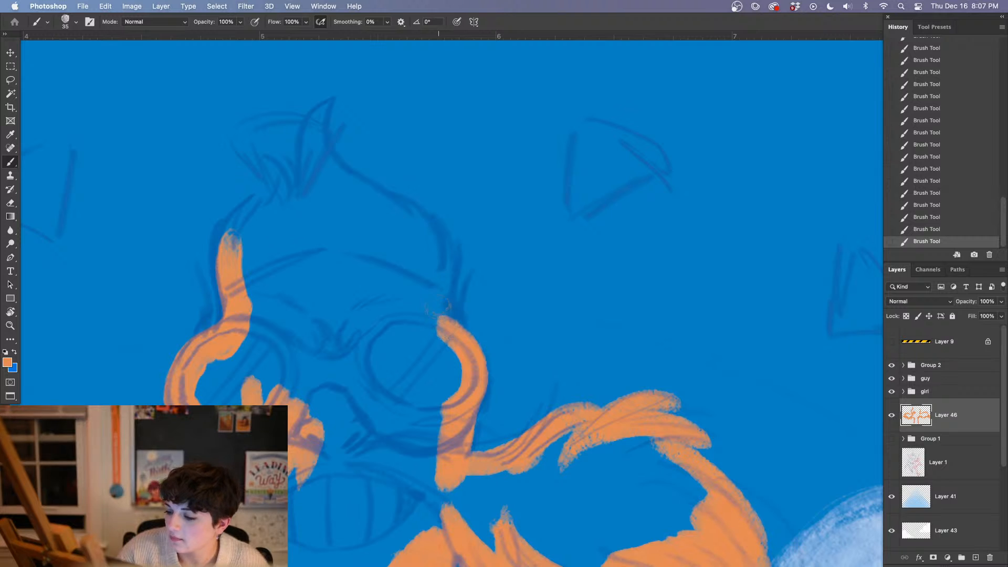
mouse_move(438, 309)
left_mouse_down()
mouse_move(431, 295)
mouse_move(449, 321)
left_mouse_up()
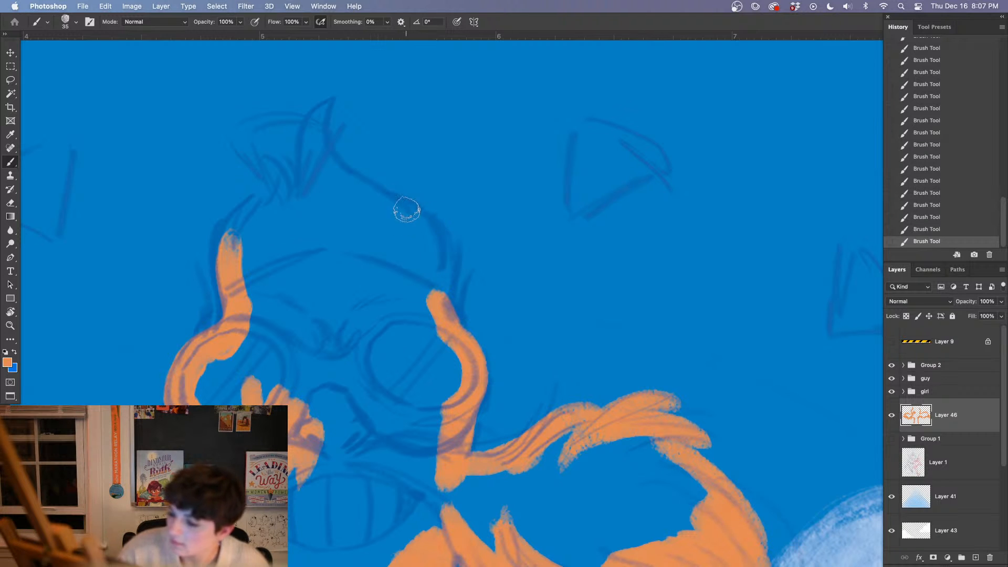
Paint the right contour of the villain's head in orange, from the goggle up to the hair tip
left_click_drag(405, 207, 420, 312)
mouse_move(316, 113)
left_mouse_down()
mouse_move(346, 183)
mouse_move(420, 231)
left_mouse_up()
left_click_drag(317, 115, 412, 224)
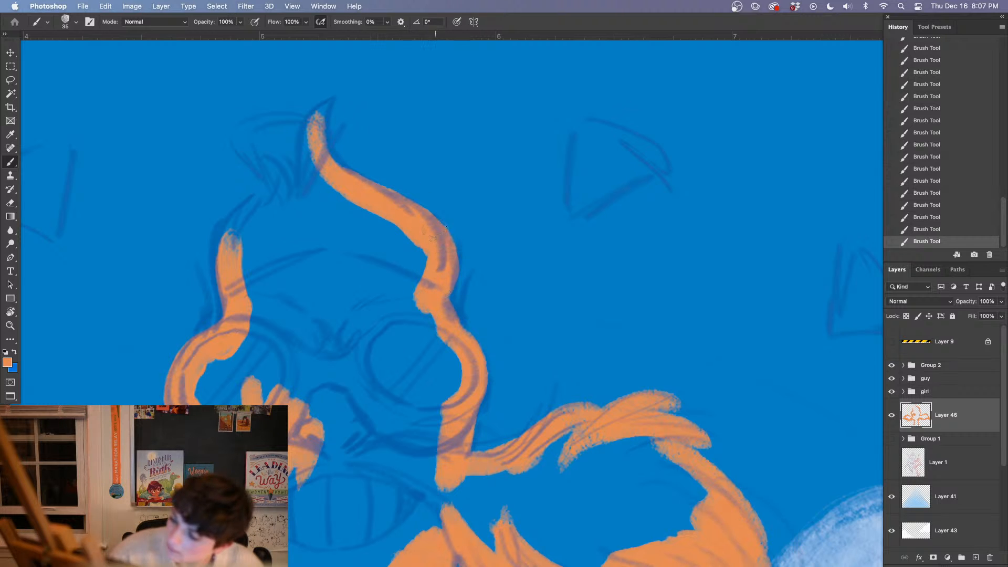
Paint the left hair tufts and upper forehead in orange, linking both sides of the villain's head
mouse_move(269, 155)
left_mouse_down()
mouse_move(276, 215)
mouse_move(230, 239)
left_mouse_up()
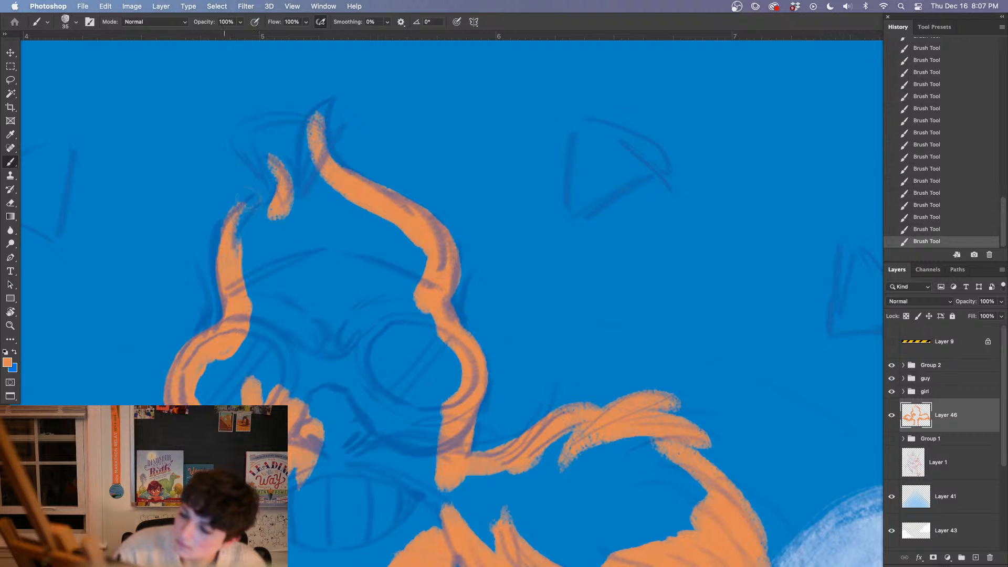
left_click_drag(246, 203, 220, 265)
mouse_move(281, 202)
left_mouse_down()
mouse_move(246, 264)
mouse_move(258, 298)
left_mouse_up()
mouse_move(312, 206)
left_mouse_down()
mouse_move(284, 283)
mouse_move(346, 202)
mouse_move(407, 242)
left_mouse_up()
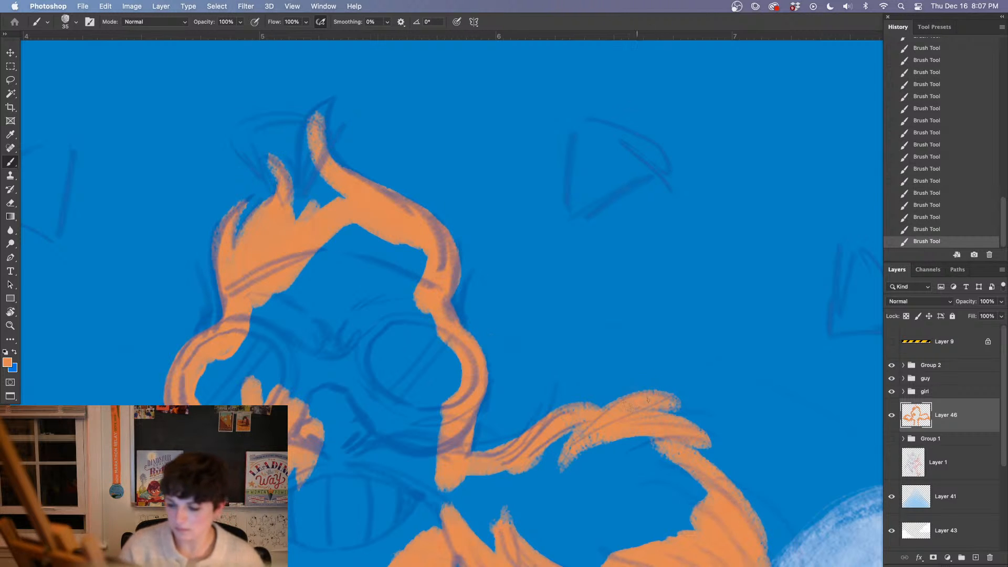
key("super+minus")
key("super+minus")
key("super+minus")
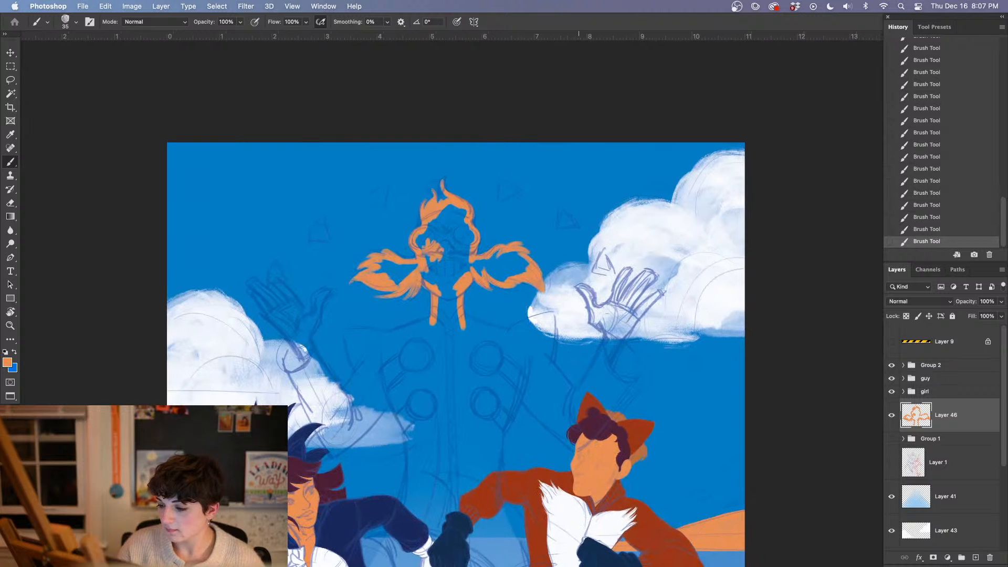
Paint the villain's left shoulder contour in orange, from the upper sleeve edge over the shoulder to the neck
key("super+plus")
key("super+plus")
key("super+plus")
left_click_drag(304, 423, 619, 301)
left_click_drag(348, 256, 391, 411)
left_click_drag(344, 255, 501, 286)
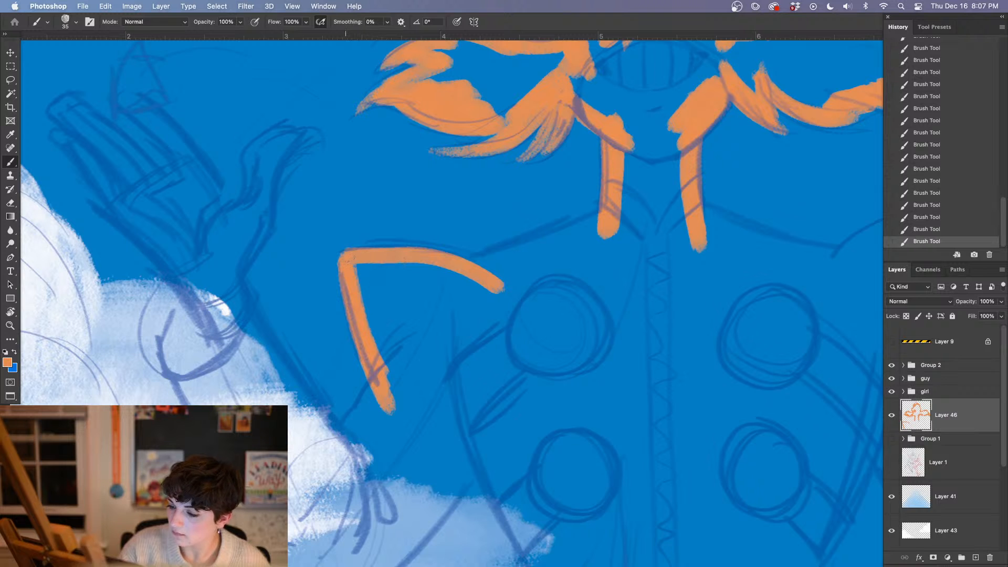
left_click_drag(351, 256, 423, 246)
left_click_drag(630, 356, 657, 296)
left_click(945, 229)
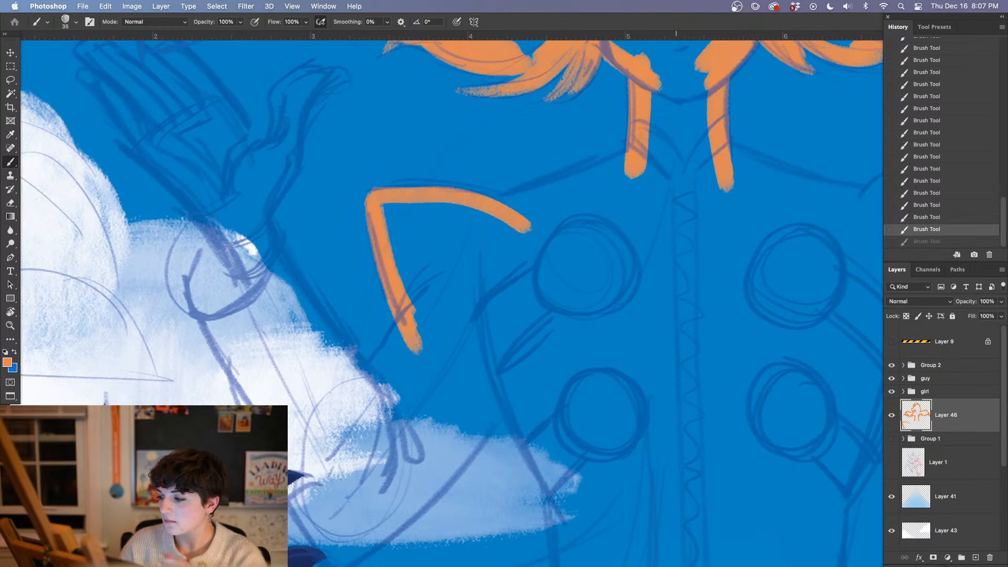
mouse_move(388, 188)
left_mouse_down()
mouse_move(496, 197)
mouse_move(521, 215)
mouse_move(627, 151)
left_mouse_up()
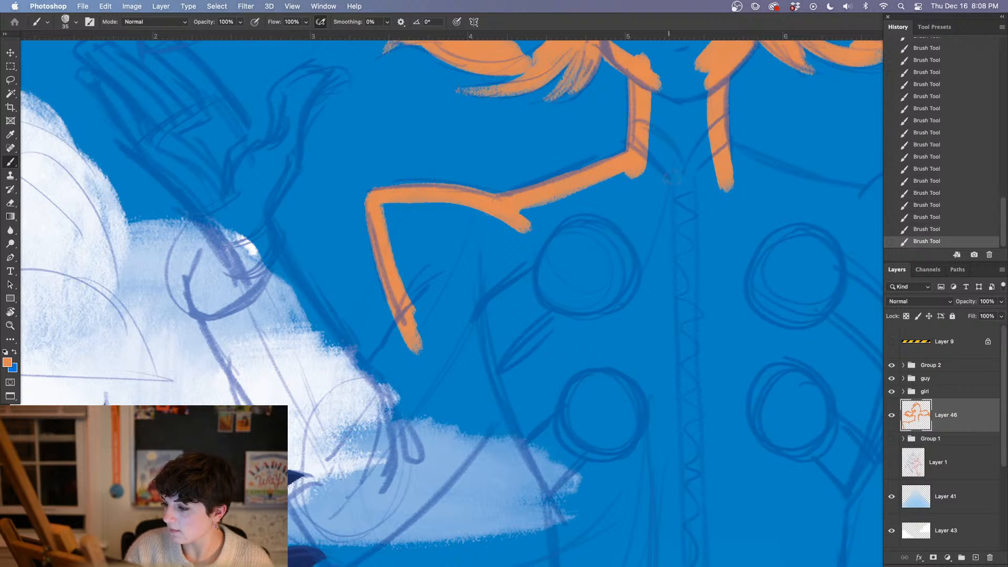
Paint the villain's right shoulder line in orange from the neck outward, continuing down the sleeve edge towards the elbow
left_click_drag(687, 349, 333, 401)
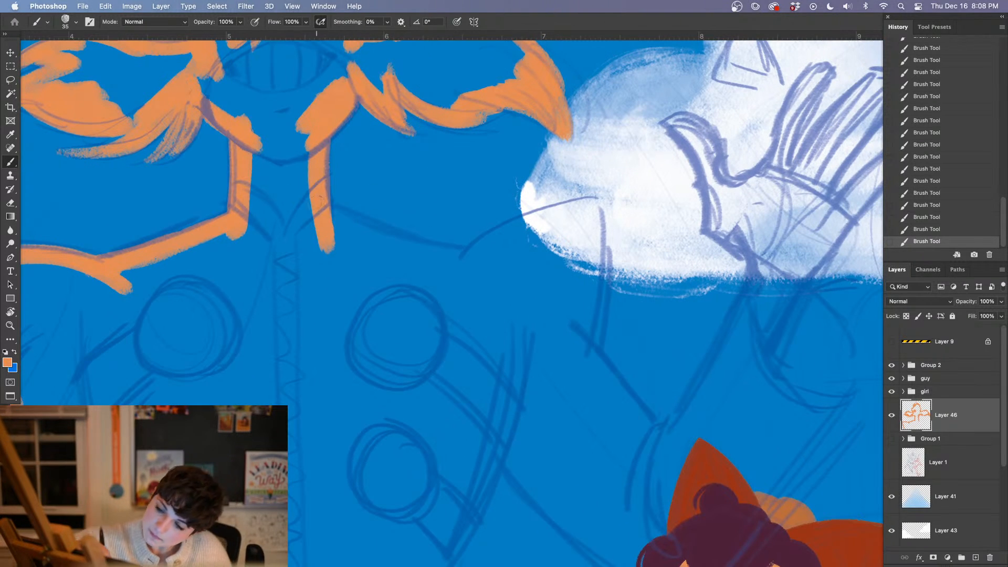
mouse_move(332, 209)
left_mouse_down()
mouse_move(499, 267)
mouse_move(515, 261)
mouse_move(535, 226)
mouse_move(582, 212)
mouse_move(450, 271)
left_mouse_up()
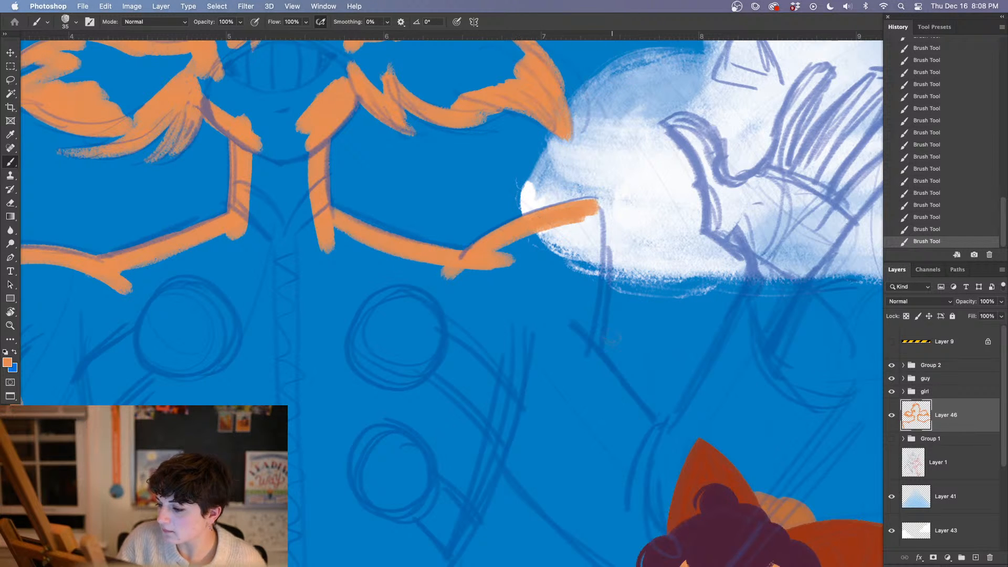
left_click_drag(612, 338, 563, 201)
mouse_move(545, 69)
left_mouse_down()
mouse_move(532, 222)
mouse_move(561, 240)
mouse_move(617, 318)
left_mouse_up()
left_click_drag(523, 199, 620, 322)
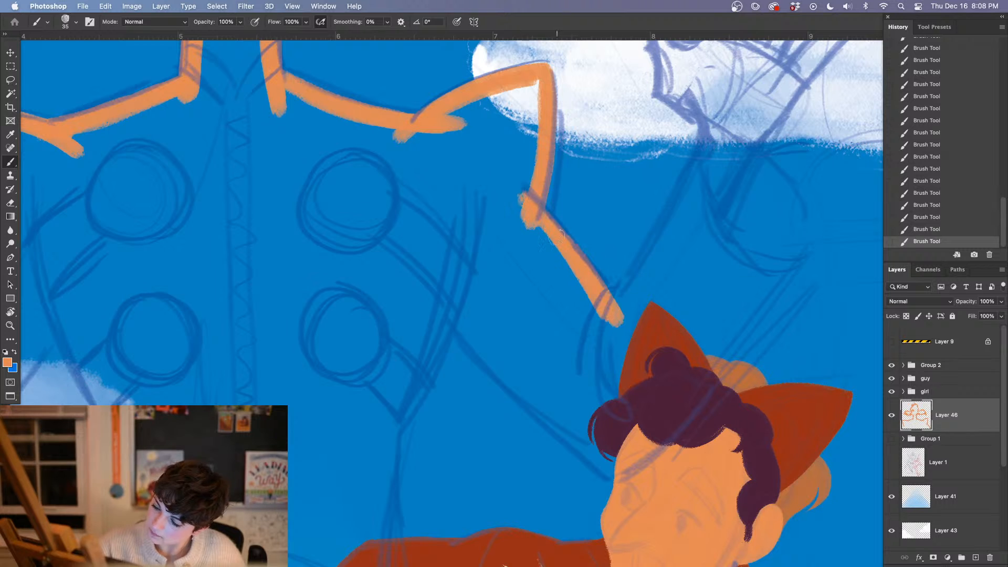
Paint the underside of the villain's right arm in orange, from the torso down to the fox-eared character's head
left_click_drag(442, 310, 609, 477)
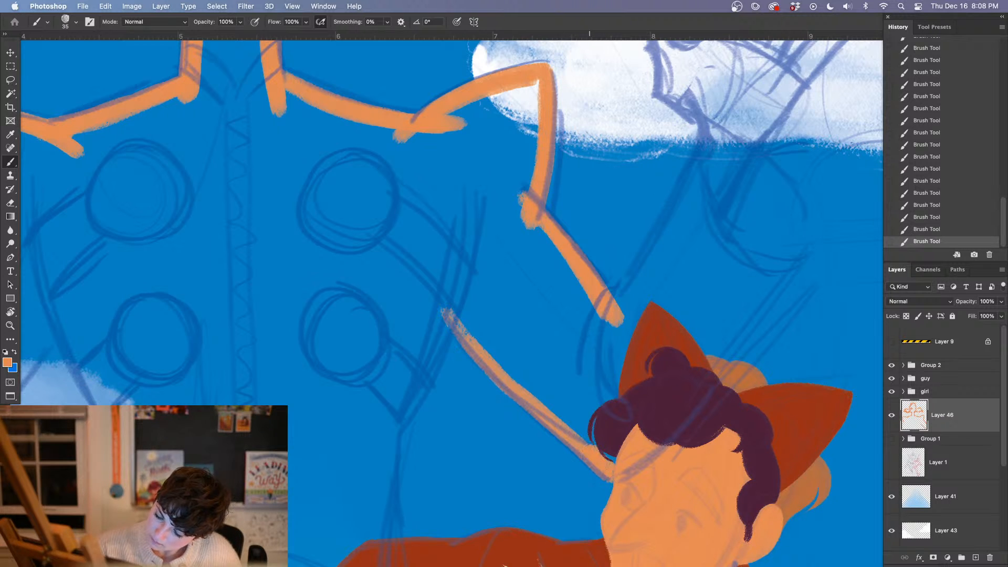
left_click_drag(588, 441, 457, 323)
left_click_drag(546, 394, 455, 318)
left_click_drag(507, 359, 454, 313)
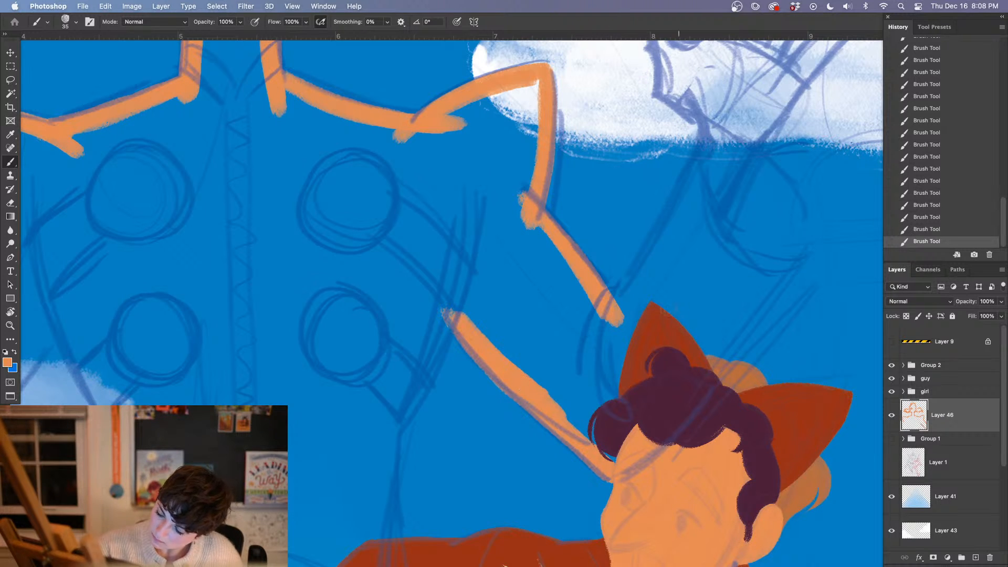
Round off the right arm's elbow crease and paint the inner forearm edge in orange up to the wrist
mouse_move(609, 310)
left_mouse_down()
mouse_move(625, 293)
mouse_move(598, 310)
left_mouse_up()
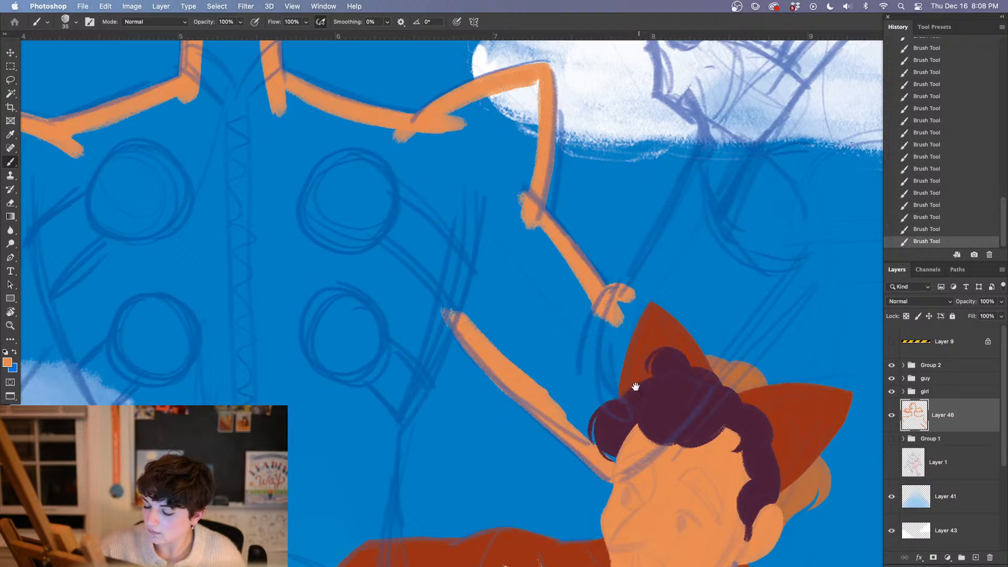
left_click_drag(635, 387, 476, 381)
left_click_drag(551, 123, 452, 323)
left_click_drag(512, 239, 493, 275)
left_click_drag(554, 139, 517, 234)
left_click_drag(451, 315, 435, 347)
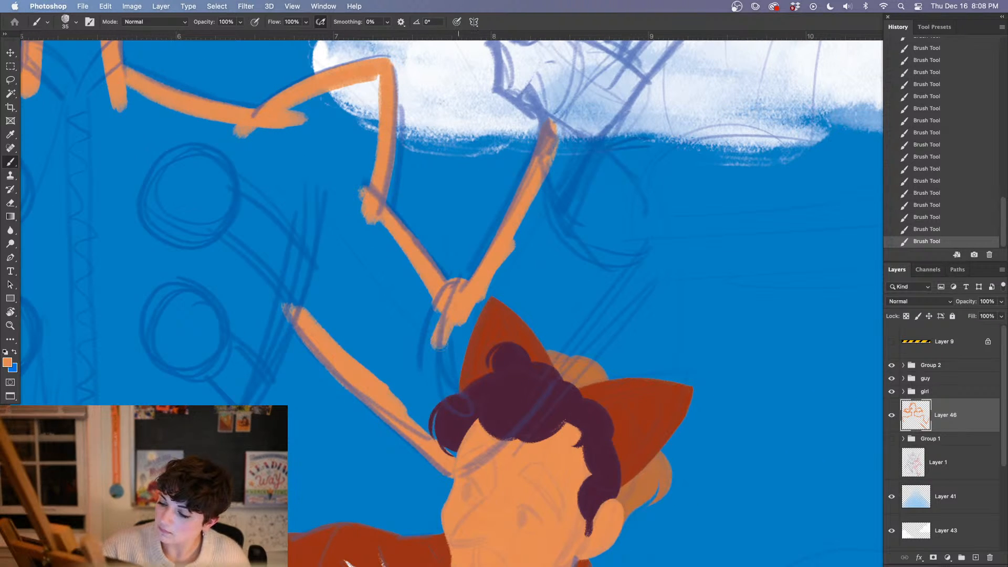
Paint the right forearm's outer edge and the little finger in orange as one continuous shape
left_click_drag(600, 139, 548, 230)
left_click_drag(641, 72, 597, 138)
left_click_drag(624, 242, 500, 439)
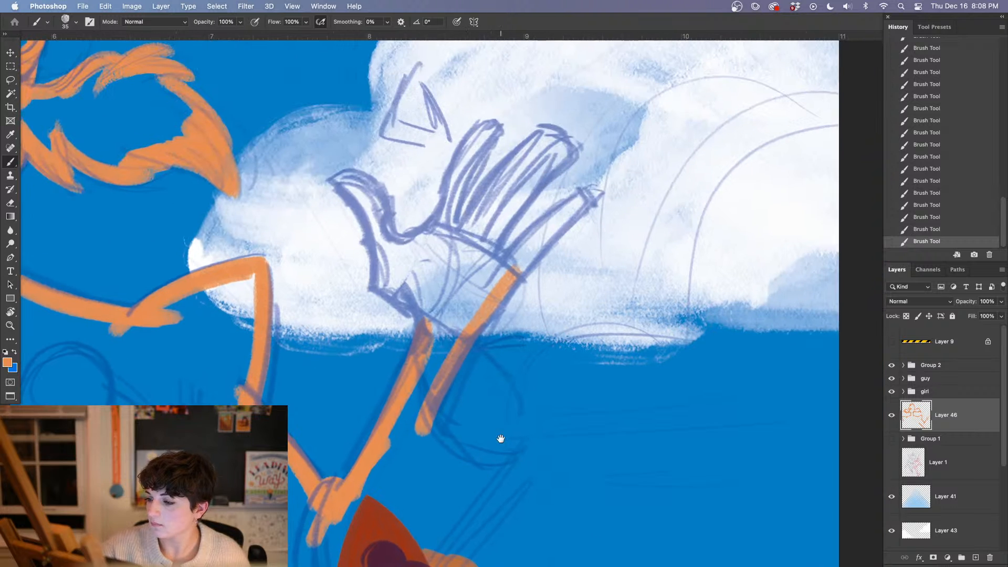
left_click(927, 230)
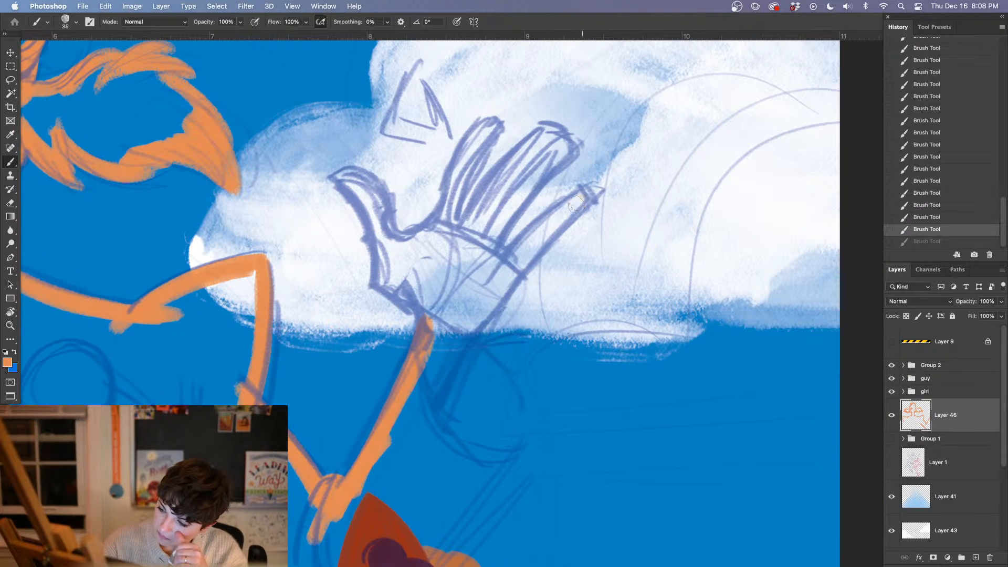
mouse_move(580, 198)
left_mouse_down()
mouse_move(488, 307)
mouse_move(426, 430)
left_mouse_up()
mouse_move(584, 196)
left_mouse_down()
mouse_move(487, 316)
mouse_move(425, 426)
left_mouse_up()
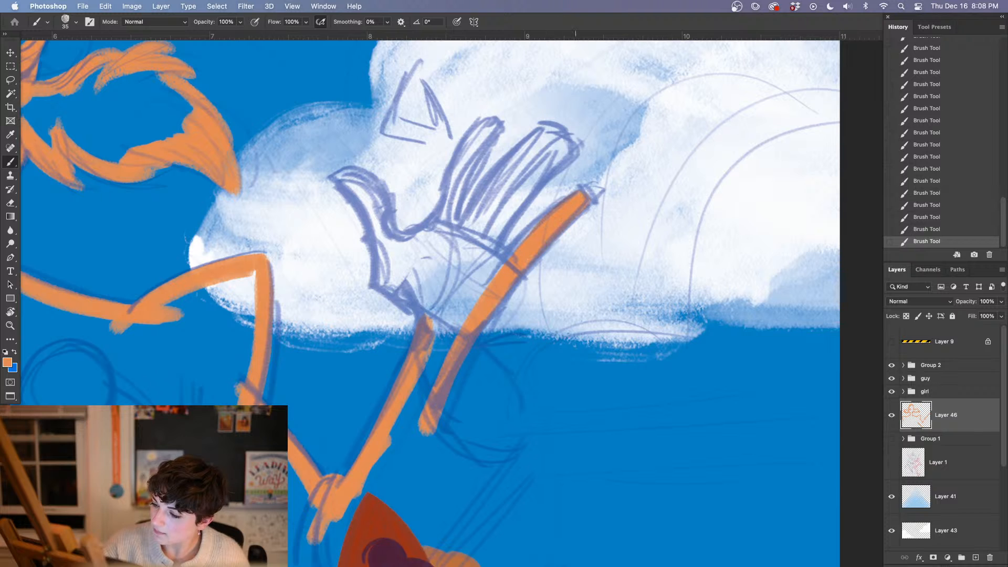
Block in the two joined middle fingers of the right hand in orange, trimming their edge with the Eraser
mouse_move(510, 241)
left_mouse_down()
mouse_move(498, 257)
mouse_move(496, 233)
mouse_move(580, 142)
mouse_move(558, 148)
mouse_move(551, 135)
mouse_move(521, 162)
left_mouse_up()
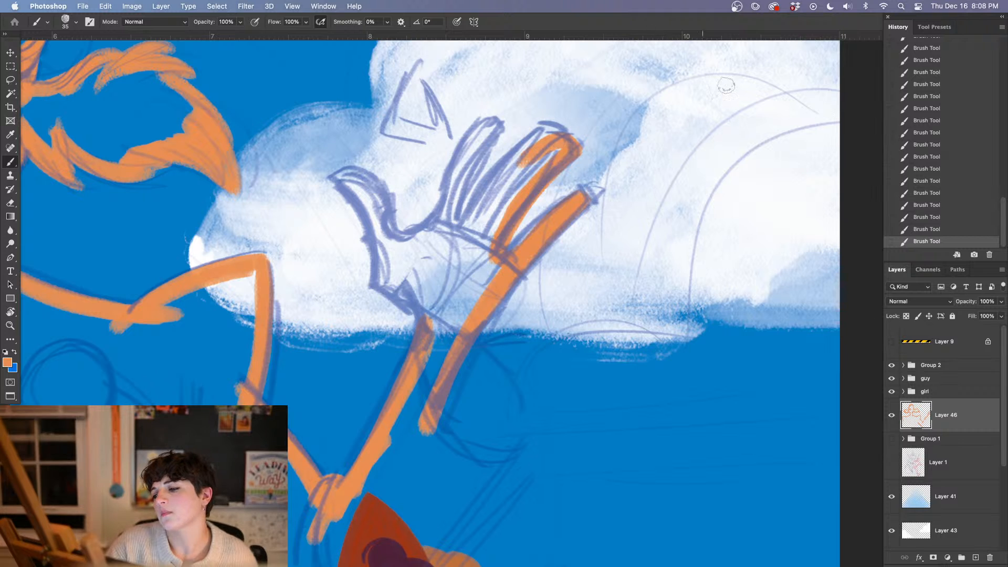
key("super+z")
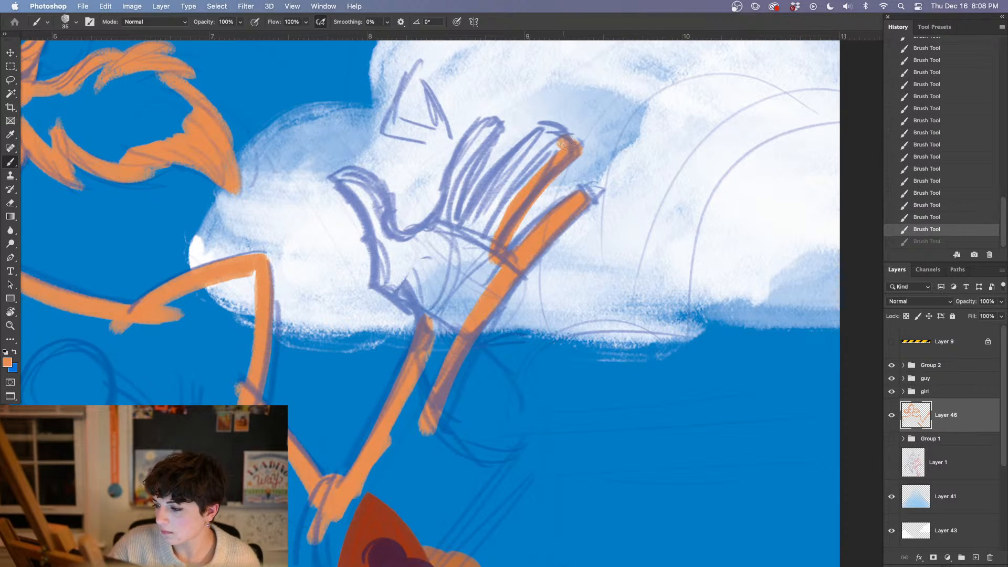
key("e")
mouse_move(575, 138)
left_mouse_down()
mouse_move(577, 154)
mouse_move(543, 126)
mouse_move(493, 179)
mouse_move(546, 142)
mouse_move(473, 242)
mouse_move(479, 236)
left_mouse_up()
key("b")
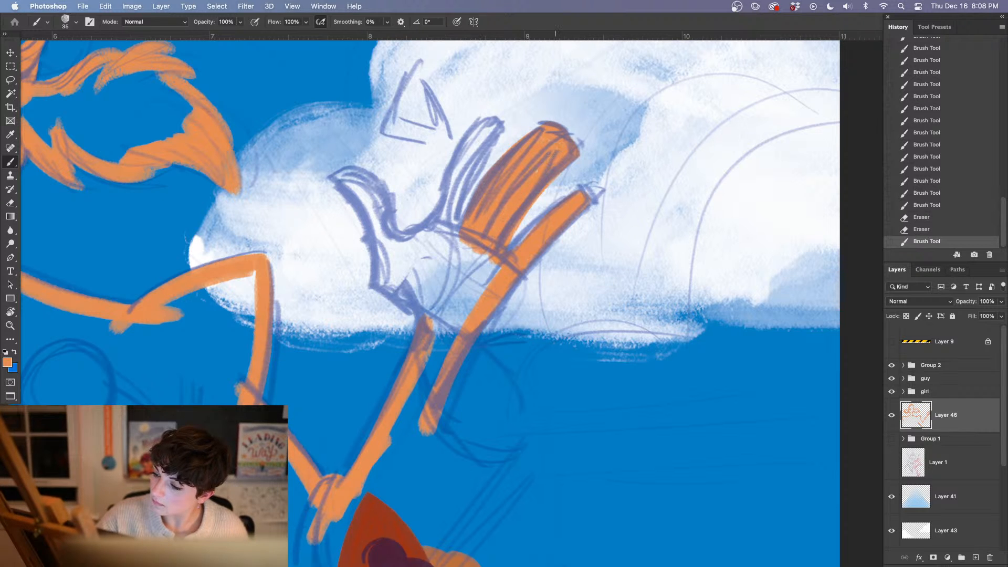
Paint the right hand's index finger in orange and join its base to the middle fingers
mouse_move(496, 118)
left_mouse_down()
mouse_move(454, 179)
mouse_move(446, 236)
mouse_move(449, 178)
left_mouse_up()
left_click_drag(467, 134, 447, 189)
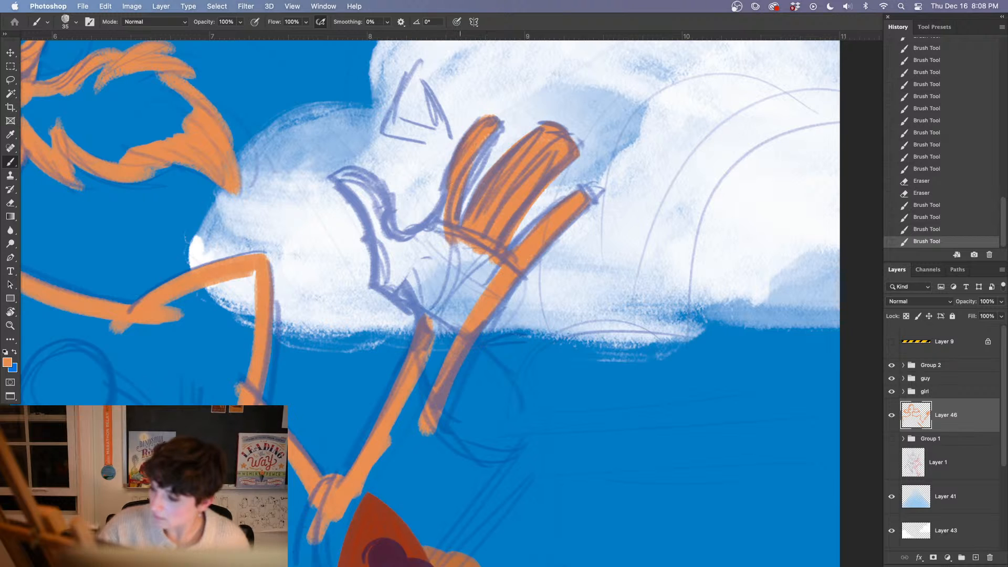
left_click_drag(459, 152, 434, 239)
left_click_drag(435, 238, 450, 235)
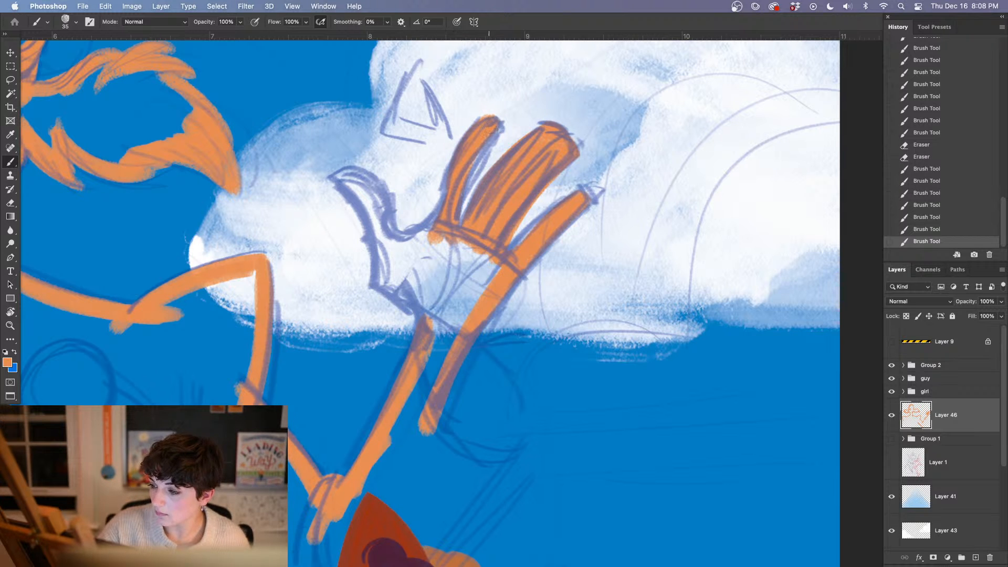
left_click_drag(493, 135, 472, 168)
Erase stray orange from the gaps between the right hand's fingers and paint the thumb's upper edge in orange
mouse_move(504, 289)
left_mouse_down()
mouse_move(473, 214)
mouse_move(451, 278)
left_mouse_up()
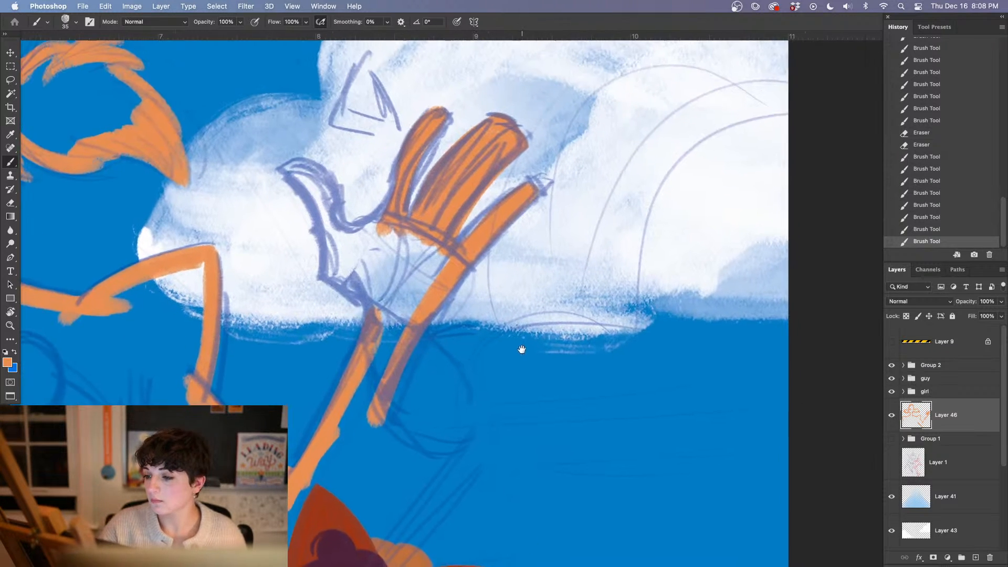
key("e")
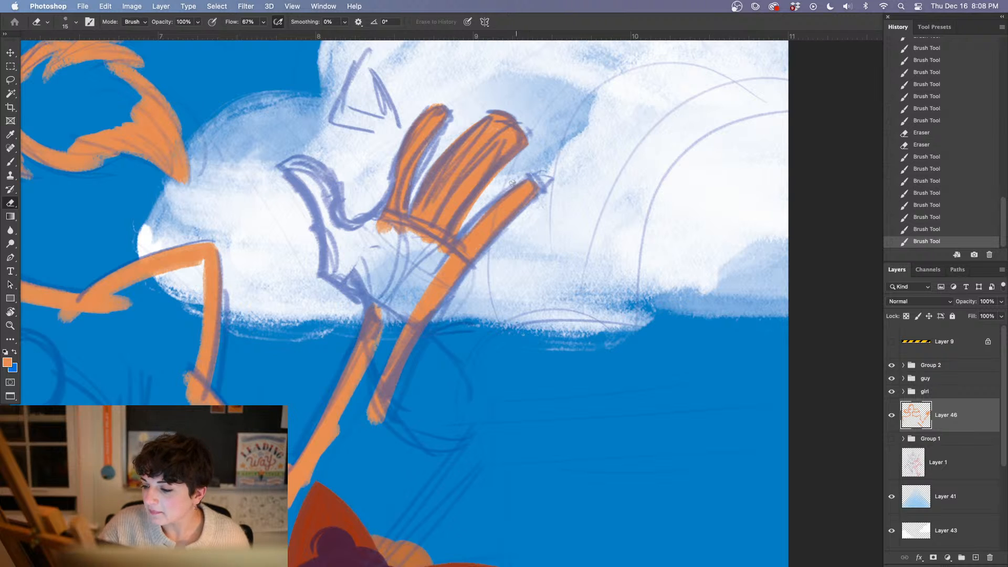
mouse_move(464, 237)
left_mouse_down()
mouse_move(525, 170)
mouse_move(484, 202)
mouse_move(503, 178)
left_mouse_up()
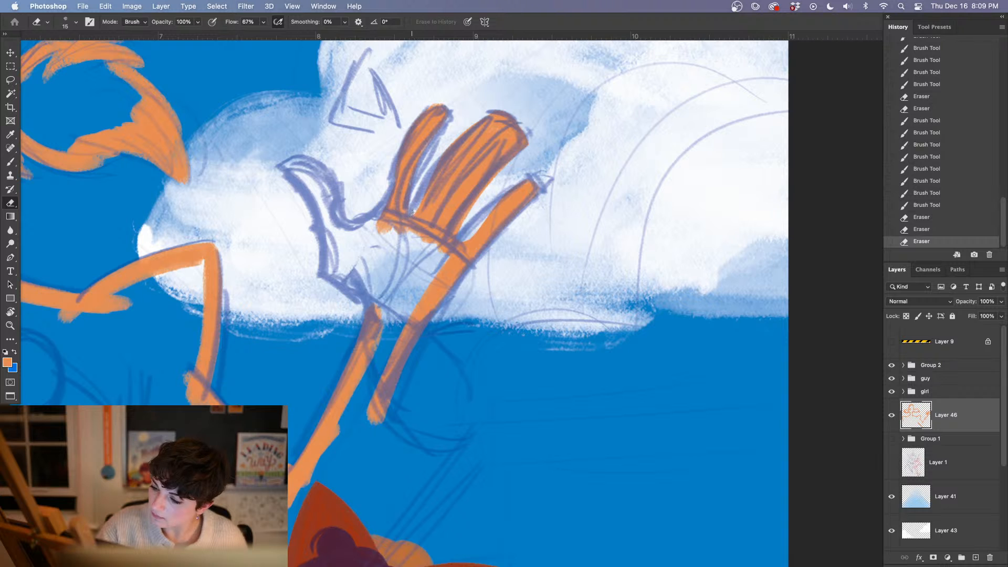
left_click_drag(412, 213, 429, 167)
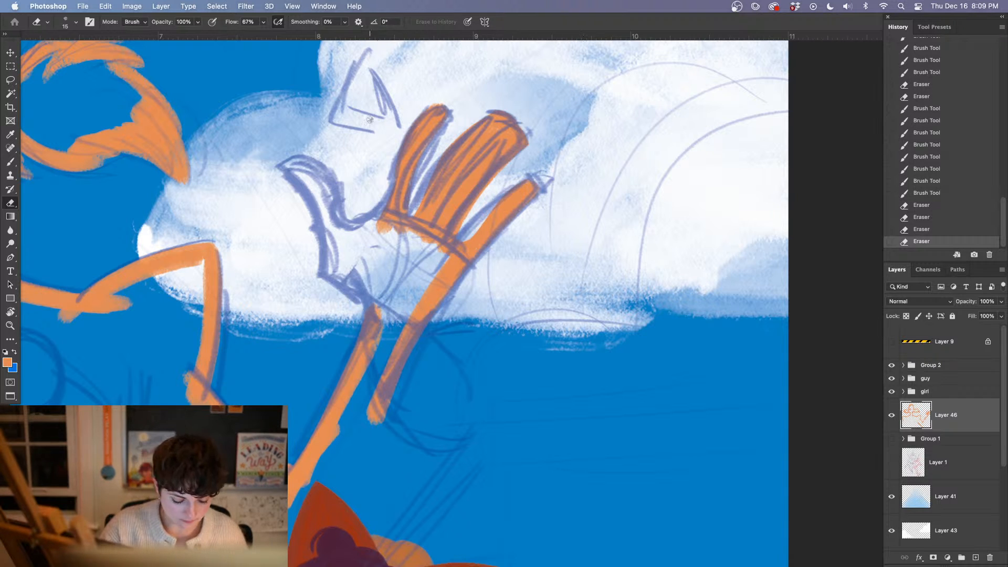
key("b")
mouse_move(308, 148)
left_mouse_down()
mouse_move(266, 205)
mouse_move(268, 223)
mouse_move(298, 248)
mouse_move(276, 247)
left_mouse_up()
Lower the opacity of Group 2 to 27% and reselect Layer 46 for painting
left_click(930, 365)
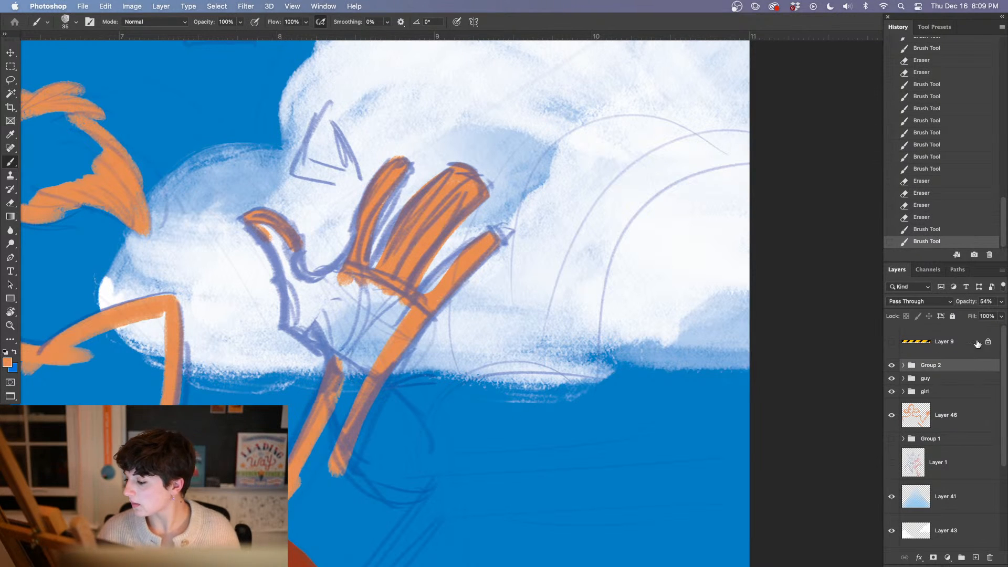
left_click(1001, 301)
left_click_drag(978, 314, 966, 317)
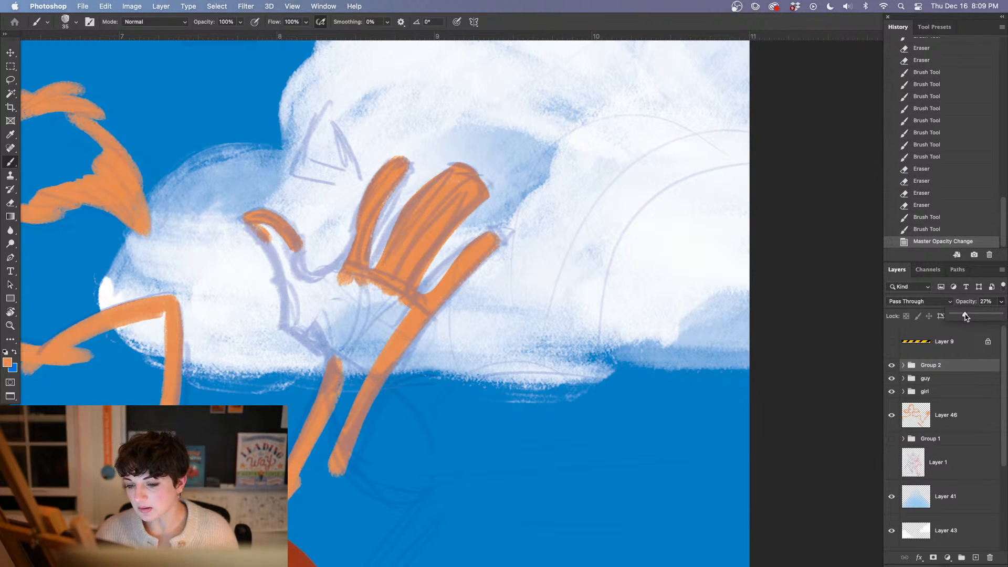
left_click(945, 415)
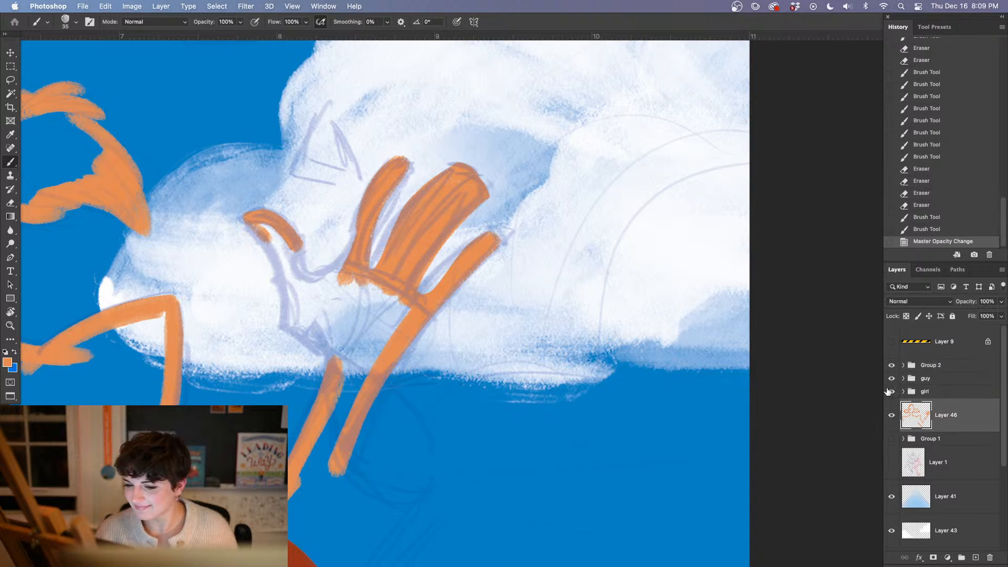
Paint the right hand's thumb in orange, extend its outer edge down to the wrist, and tidy the thumb tip with the Eraser
mouse_move(254, 226)
left_mouse_down()
mouse_move(278, 254)
mouse_move(286, 328)
mouse_move(336, 362)
left_mouse_up()
left_click_drag(298, 246, 308, 287)
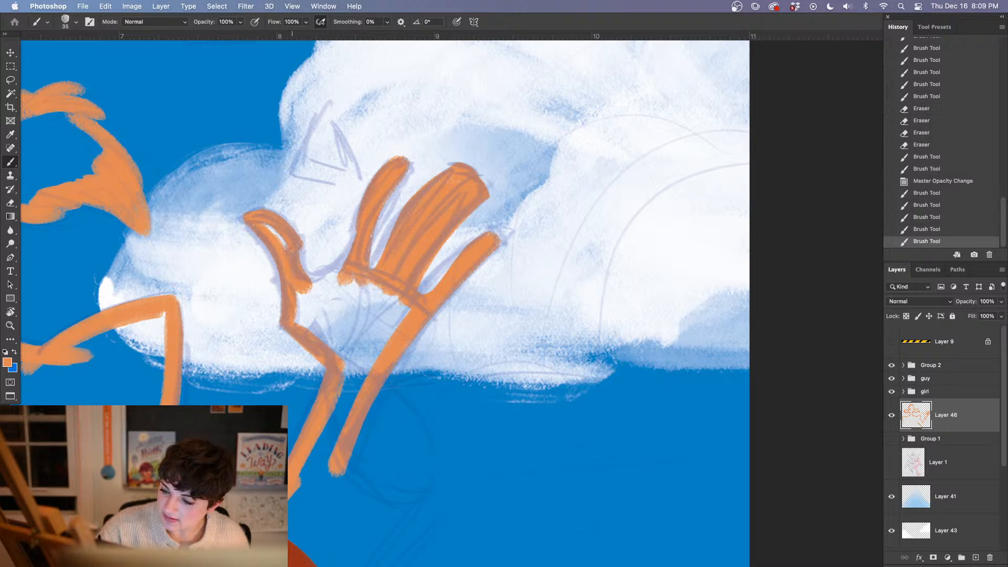
left_click_drag(294, 246, 297, 271)
mouse_move(263, 225)
left_mouse_down()
mouse_move(285, 247)
mouse_move(269, 205)
left_mouse_up()
key("e")
left_click_drag(245, 211, 273, 204)
key("b")
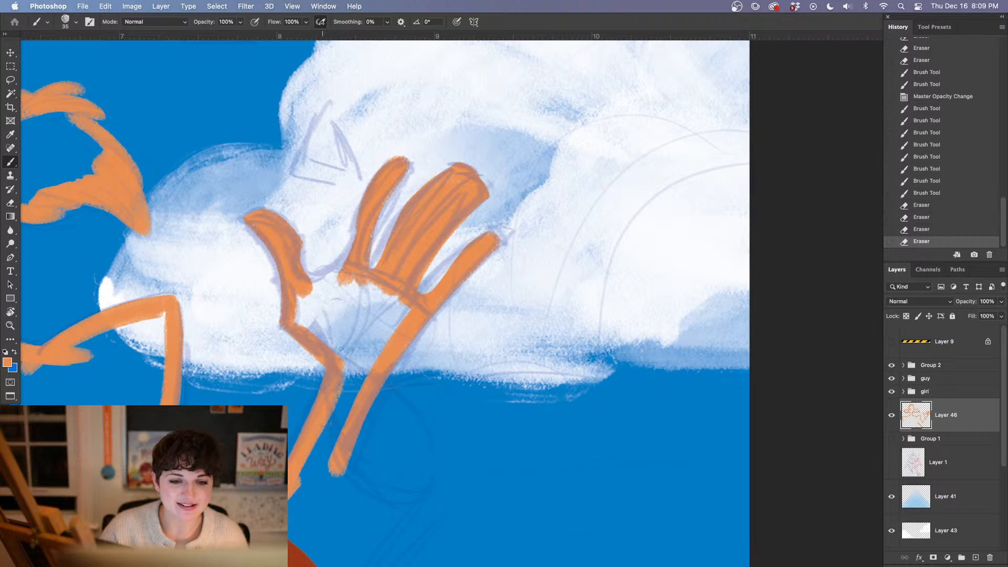
Connect the thumb to the index finger in orange and fill the upper palm beneath the fingers
left_click_drag(408, 451, 368, 443)
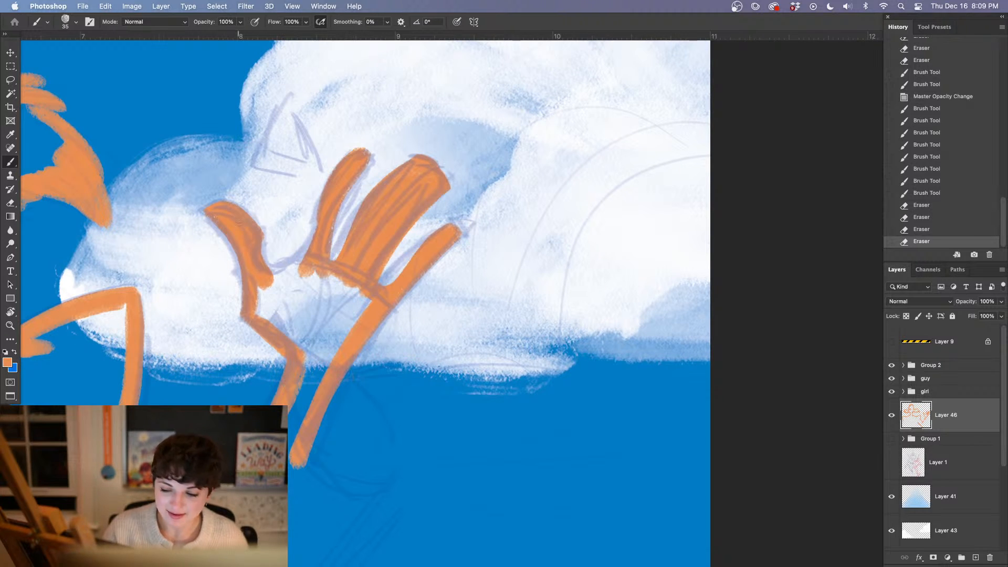
mouse_move(260, 269)
left_mouse_down()
mouse_move(310, 271)
mouse_move(288, 280)
left_mouse_up()
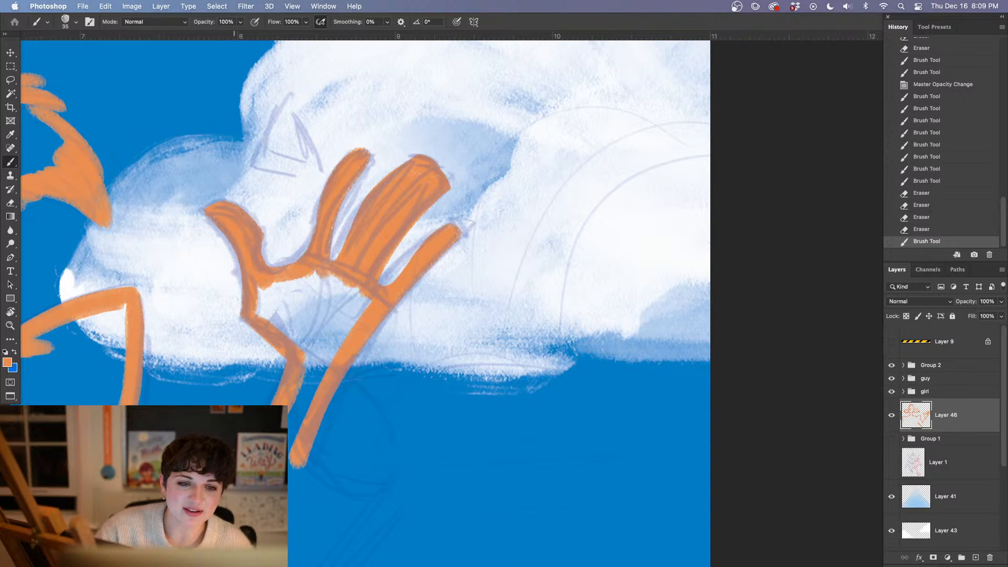
mouse_move(241, 292)
left_mouse_down()
mouse_move(265, 310)
mouse_move(321, 278)
mouse_move(368, 304)
left_mouse_up()
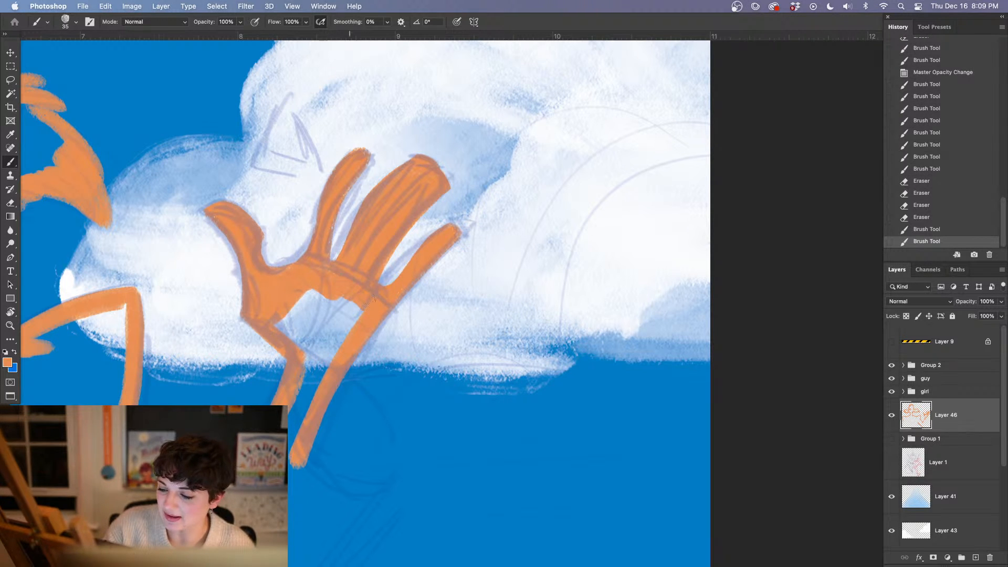
left_click_drag(322, 246, 336, 239)
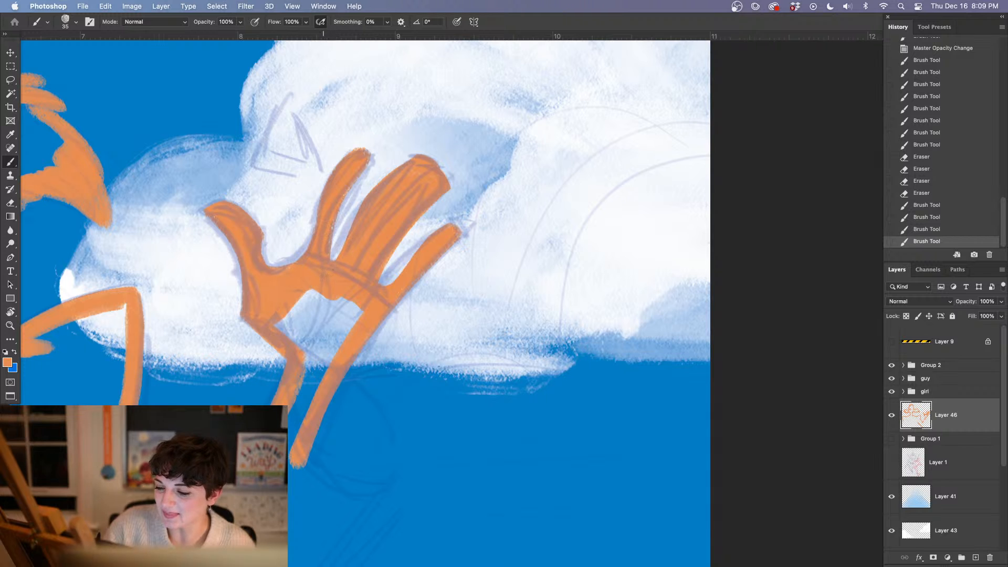
left_click_drag(326, 279, 323, 287)
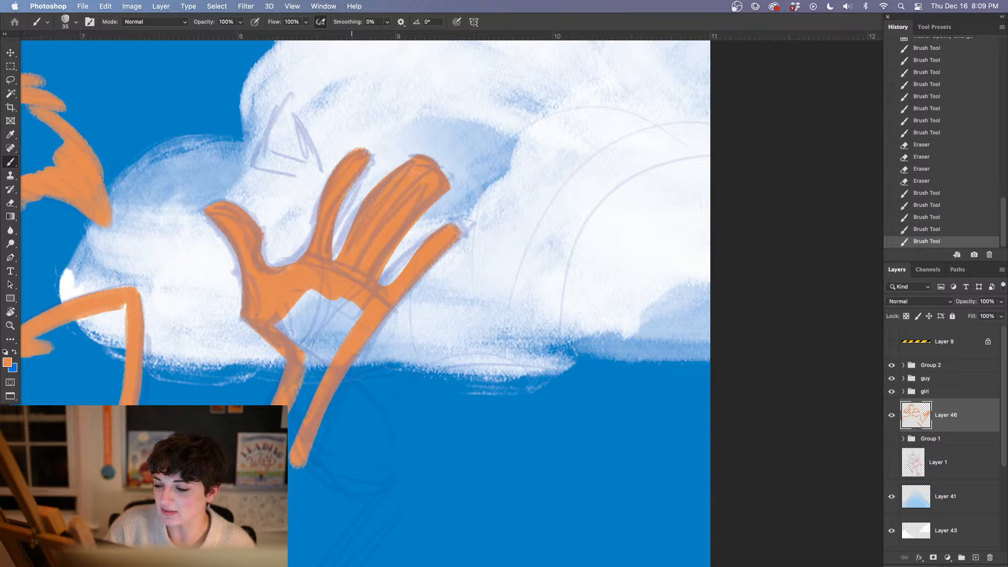
Fill the rest of the right palm and wrist in orange and paint the curved sleeve edge below the hand
left_click_drag(384, 365, 360, 316)
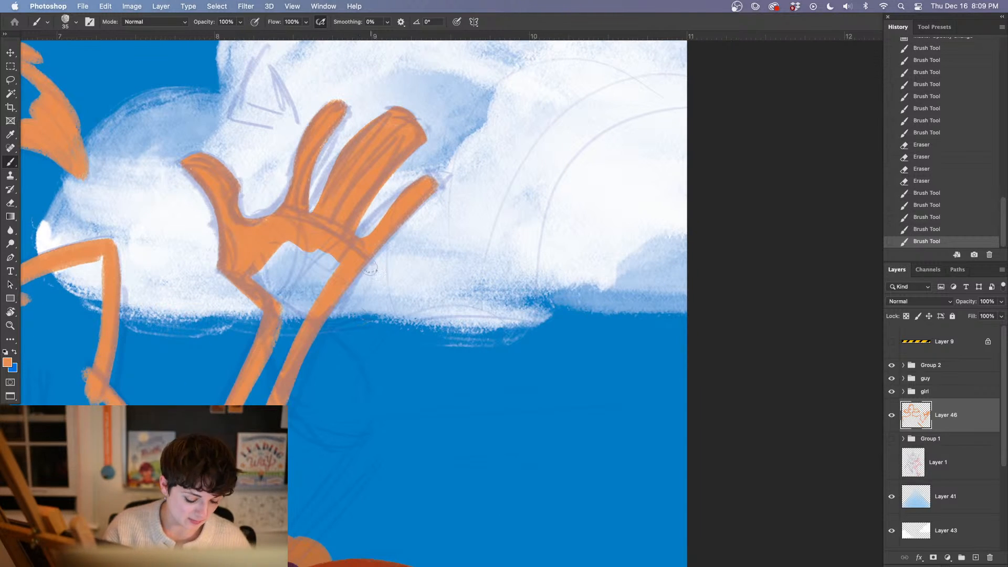
mouse_move(263, 273)
left_mouse_down()
mouse_move(269, 289)
mouse_move(280, 254)
mouse_move(340, 271)
mouse_move(306, 309)
mouse_move(356, 298)
mouse_move(354, 288)
mouse_move(302, 327)
mouse_move(344, 362)
mouse_move(301, 422)
left_mouse_up()
mouse_move(326, 353)
left_mouse_down()
mouse_move(298, 327)
mouse_move(291, 278)
left_mouse_up()
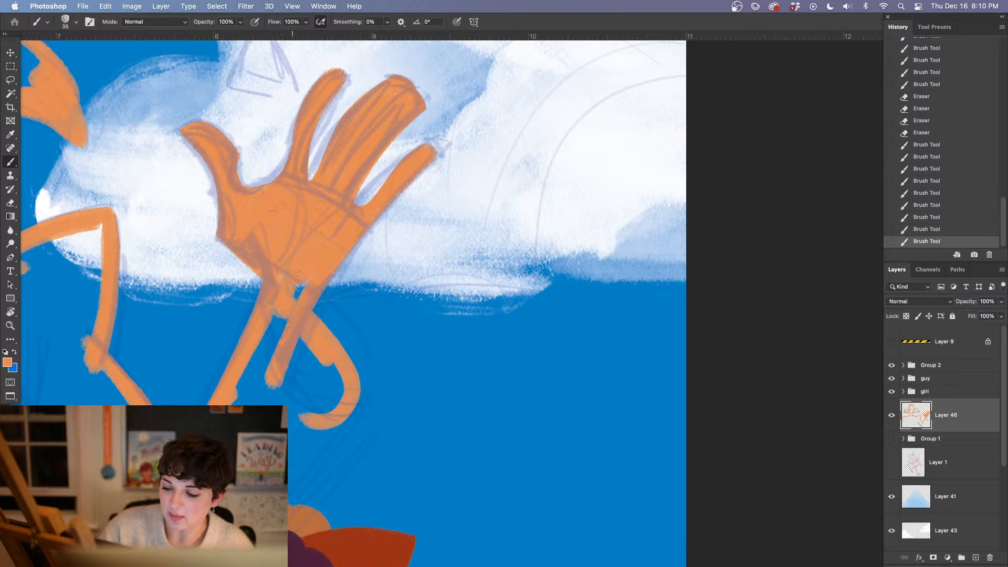
left_click_drag(279, 317, 244, 384)
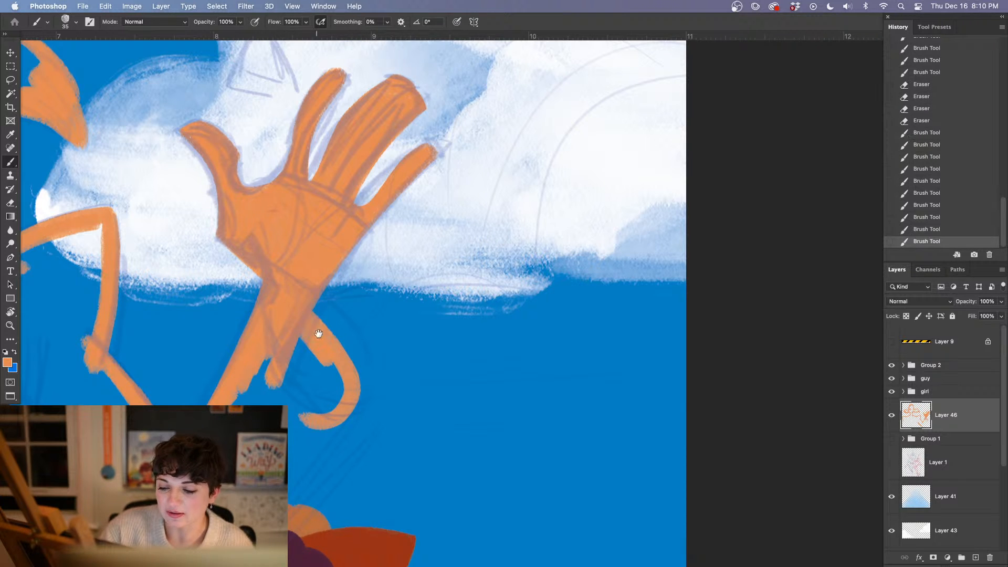
Extend the right sleeve's outer edge down to the fox-eared character's head and fill the raised forearm and sleeve in orange
left_click_drag(366, 359, 390, 226)
mouse_move(359, 291)
left_mouse_down()
mouse_move(301, 369)
mouse_move(316, 362)
left_mouse_up()
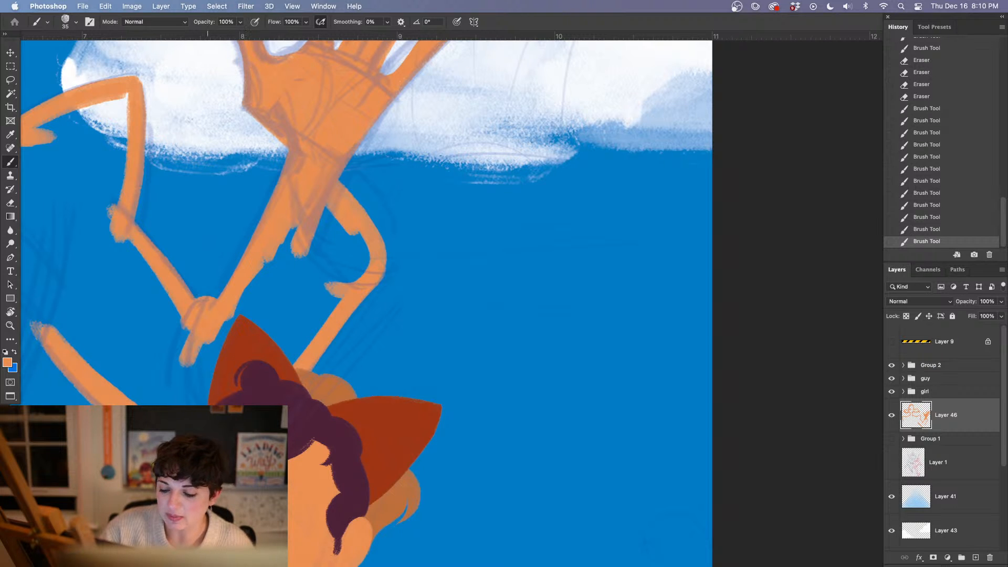
mouse_move(209, 400)
left_mouse_down()
mouse_move(204, 385)
mouse_move(225, 348)
mouse_move(209, 350)
mouse_move(278, 316)
mouse_move(278, 362)
mouse_move(313, 323)
mouse_move(273, 292)
mouse_move(242, 297)
mouse_move(291, 225)
mouse_move(284, 240)
left_mouse_up()
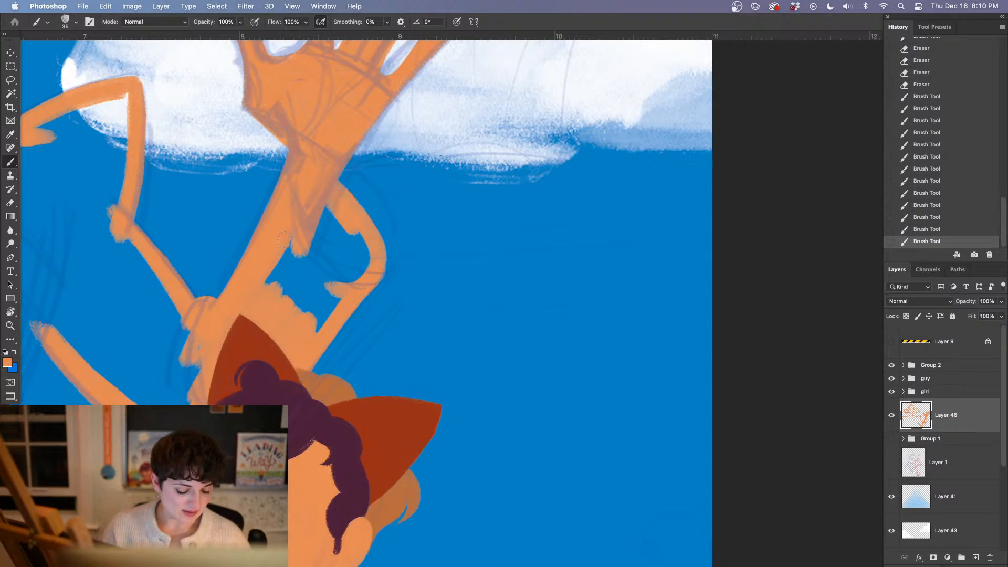
mouse_move(285, 241)
left_mouse_down()
mouse_move(273, 278)
mouse_move(315, 234)
mouse_move(332, 244)
mouse_move(309, 323)
mouse_move(353, 274)
left_mouse_up()
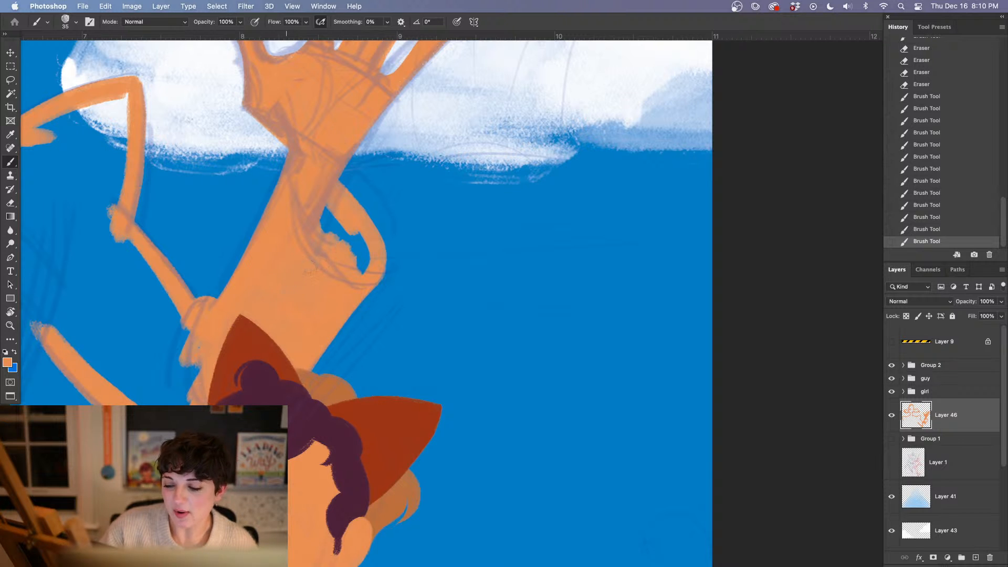
mouse_move(322, 209)
left_mouse_down()
mouse_move(367, 265)
mouse_move(323, 226)
left_mouse_up()
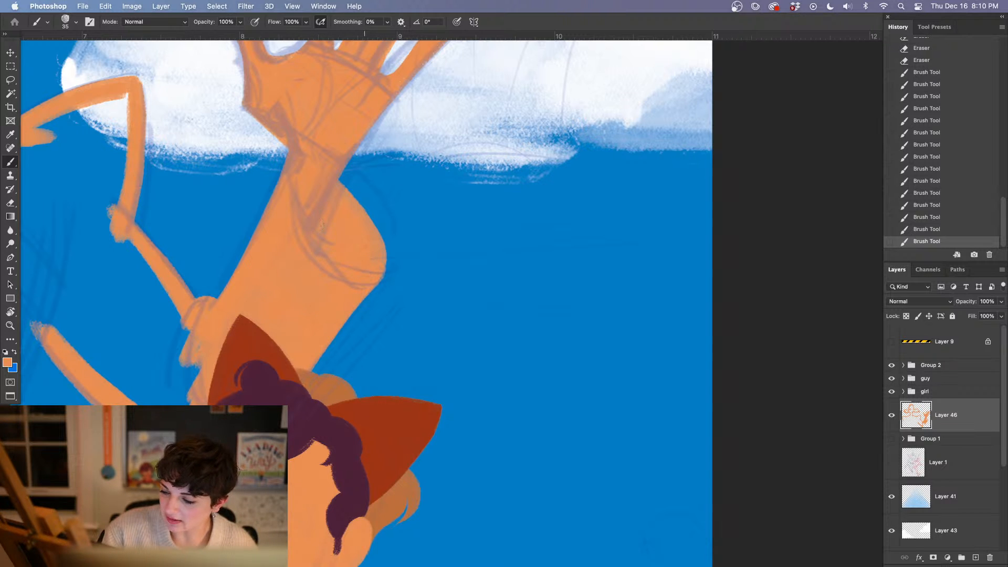
left_click_drag(337, 127, 336, 248)
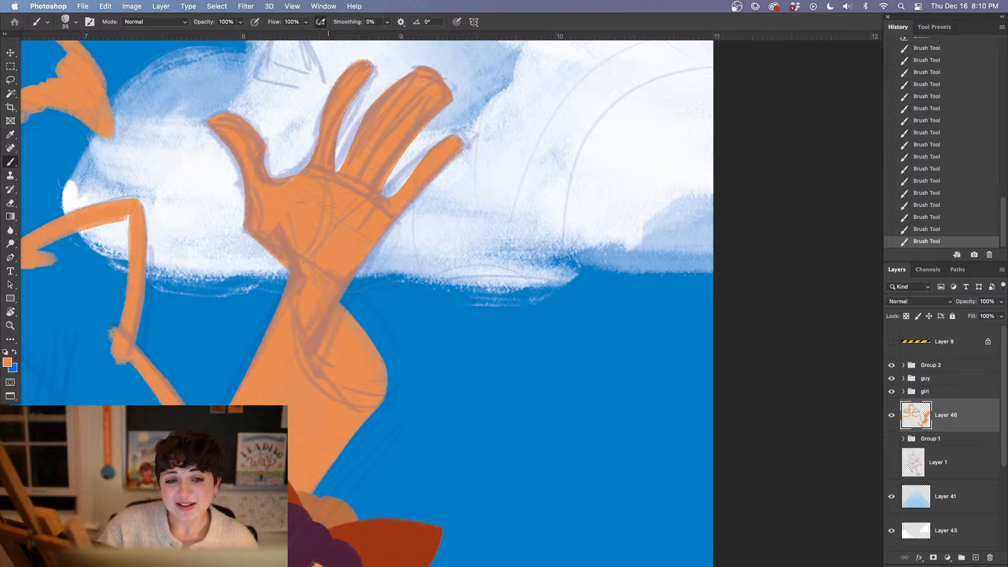
left_click_drag(325, 440, 351, 339)
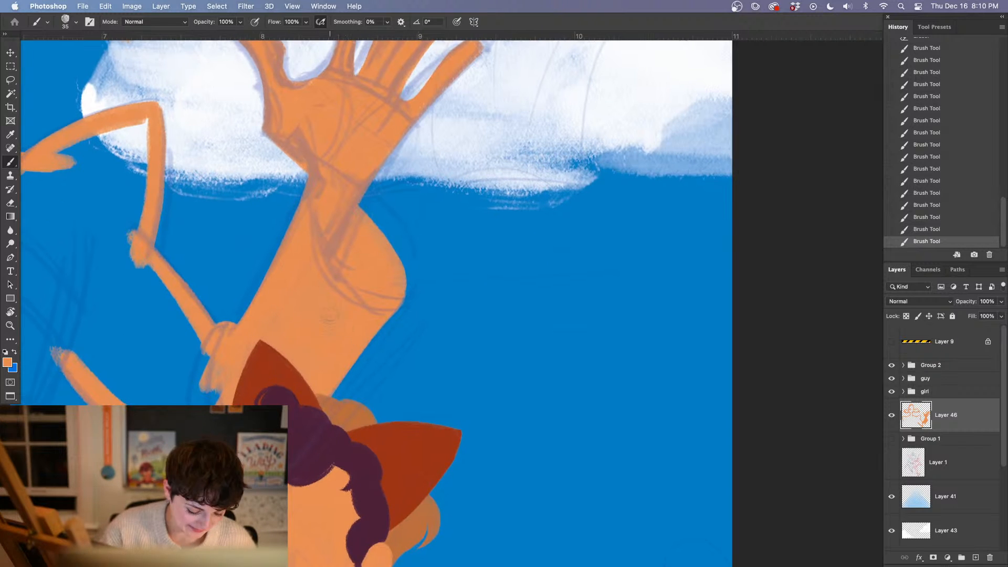
Paint the right side of the villain's torso in orange from the underarm to the red shoulder and thicken its upper section
mouse_move(65, 495)
left_mouse_down()
mouse_move(223, 333)
mouse_move(446, 283)
mouse_move(448, 298)
left_mouse_up()
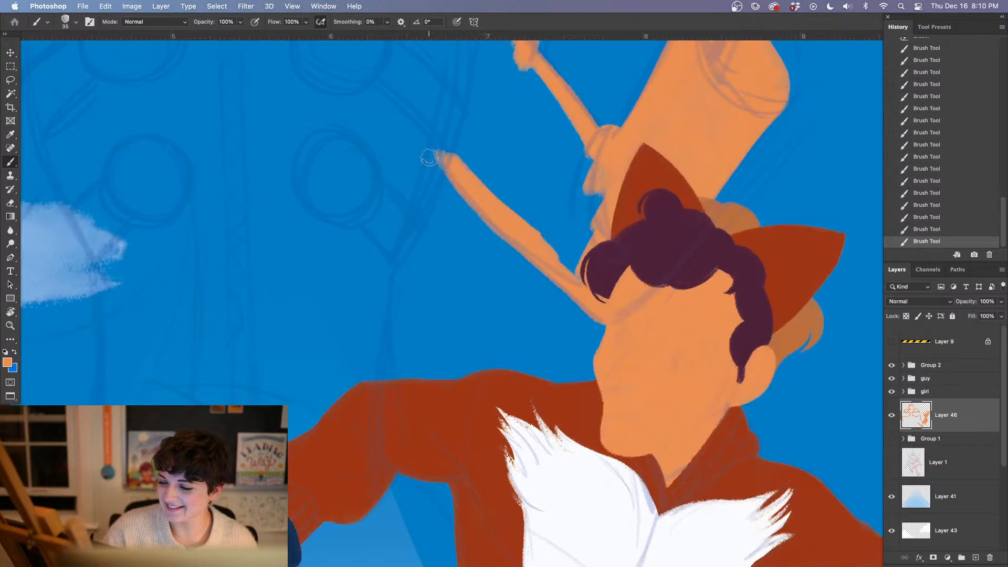
left_click_drag(445, 152, 438, 177)
left_click_drag(411, 234, 378, 284)
left_click_drag(440, 158, 360, 304)
left_click_drag(381, 269, 373, 386)
mouse_move(374, 313)
left_mouse_down()
mouse_move(371, 382)
mouse_move(461, 416)
mouse_move(455, 410)
left_mouse_up()
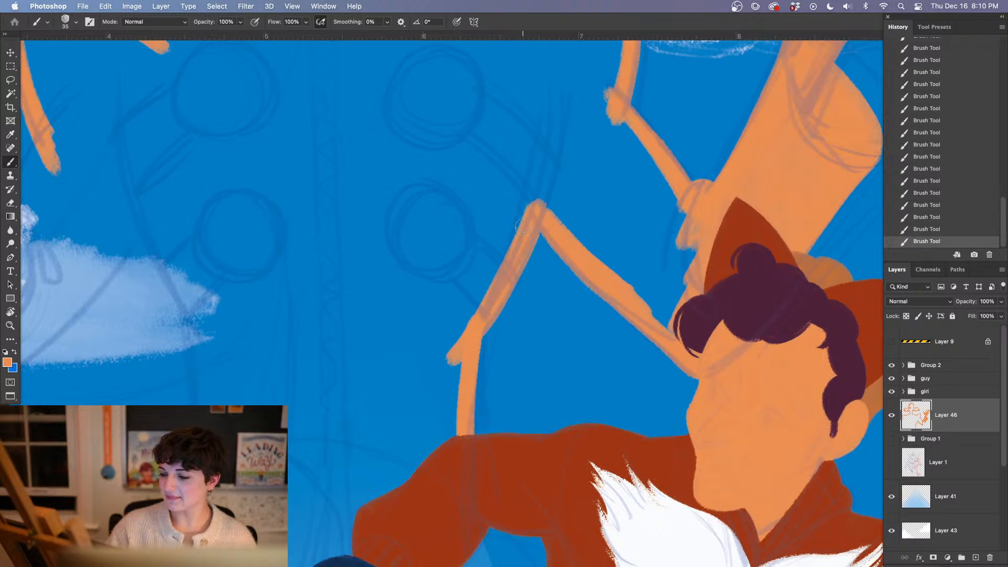
left_click_drag(519, 227, 483, 305)
left_click_drag(521, 218, 488, 299)
mouse_move(497, 254)
left_mouse_down()
mouse_move(529, 202)
mouse_move(492, 246)
left_mouse_up()
Paint the left edge of the villain's torso and the short inner-elbow edge of the left sleeve in orange
mouse_move(124, 111)
left_mouse_down()
mouse_move(126, 153)
mouse_move(196, 328)
mouse_move(182, 281)
mouse_move(126, 192)
mouse_move(209, 343)
left_mouse_up()
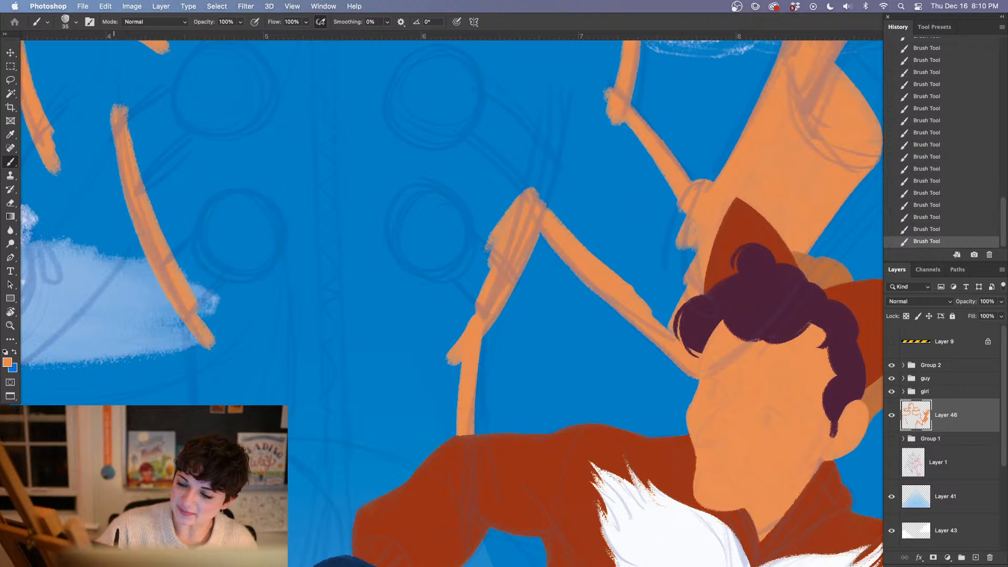
left_click_drag(275, 278, 293, 366)
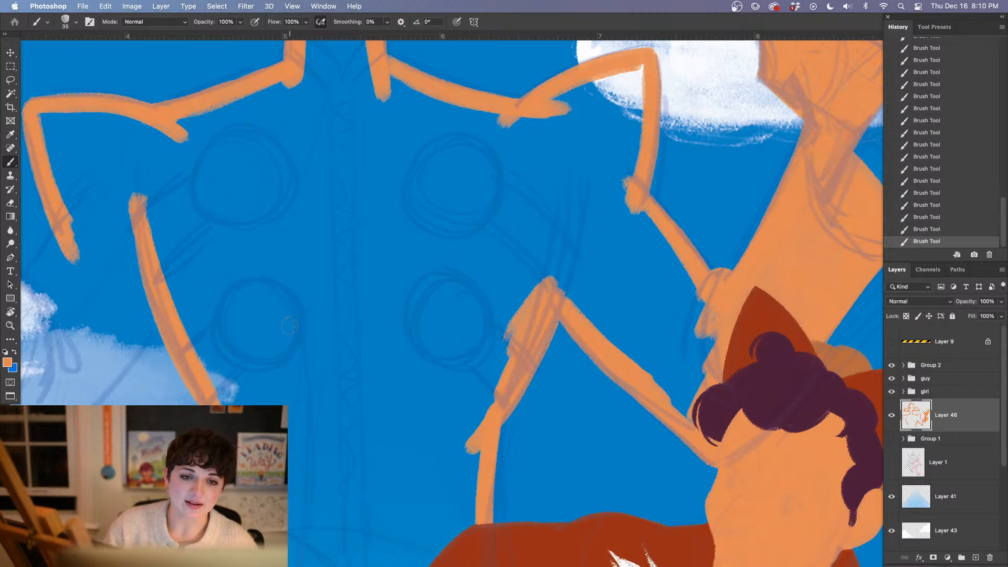
left_click_drag(261, 363, 546, 245)
left_click_drag(358, 113, 303, 192)
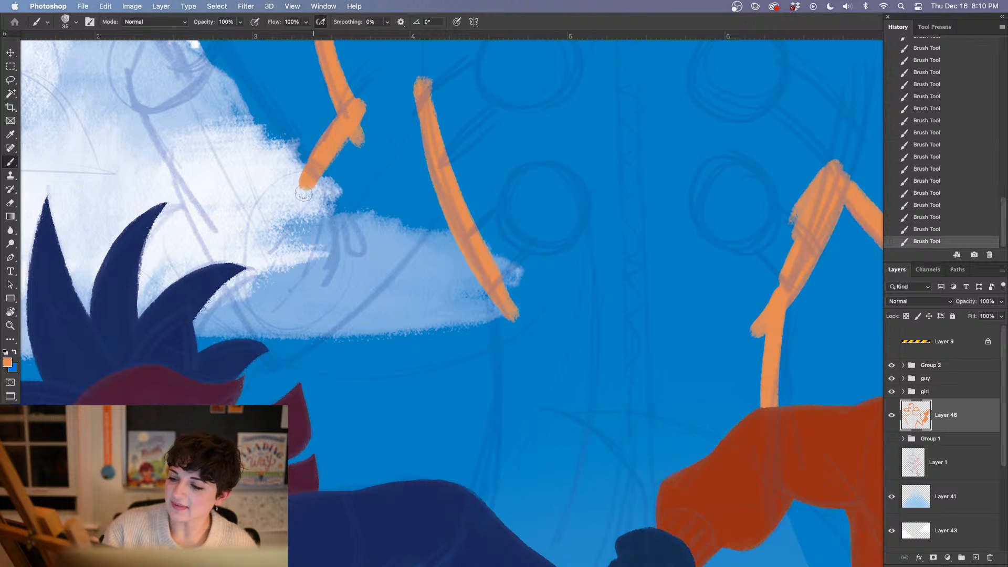
left_click_drag(332, 249, 334, 418)
mouse_move(336, 300)
left_mouse_down()
mouse_move(382, 295)
mouse_move(380, 309)
left_mouse_up()
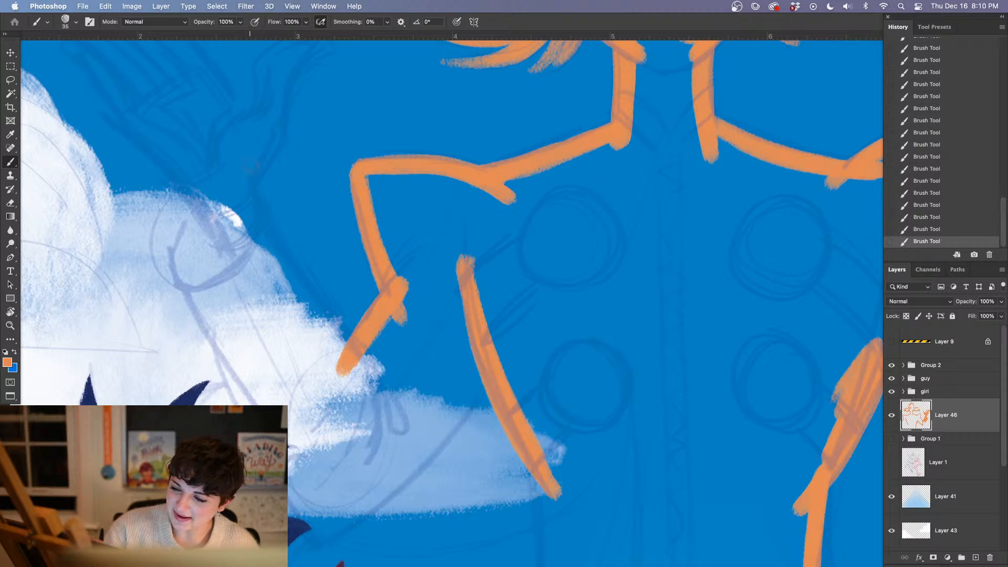
Outline the left forearm in orange and carry the outer sleeve edge down around the elbow and back to the torso
mouse_move(247, 164)
left_mouse_down()
mouse_move(268, 234)
mouse_move(352, 380)
mouse_move(262, 239)
mouse_move(290, 283)
left_mouse_up()
mouse_move(156, 149)
left_mouse_down()
mouse_move(126, 124)
mouse_move(175, 166)
mouse_move(231, 269)
left_mouse_up()
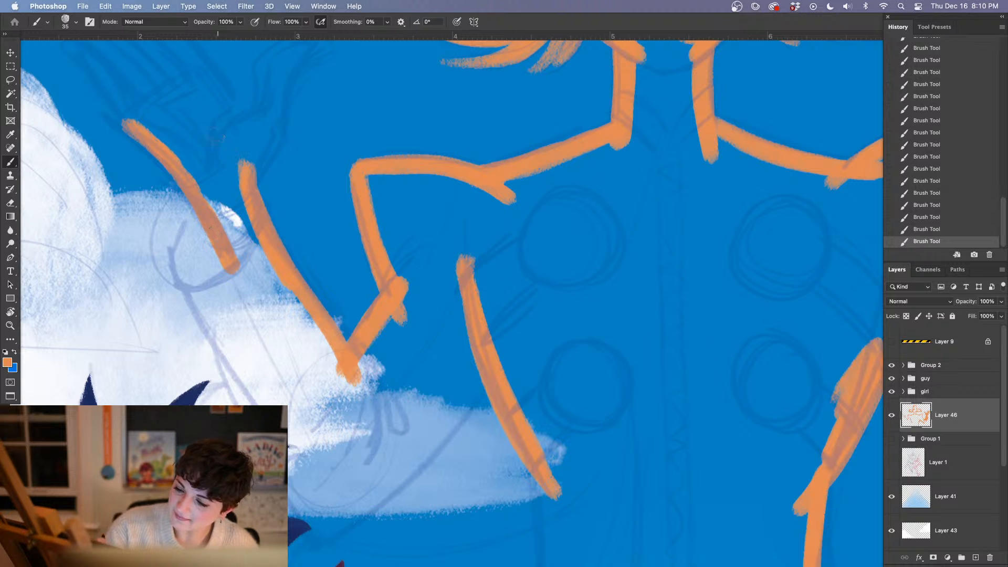
mouse_move(216, 210)
left_mouse_down()
mouse_move(184, 277)
mouse_move(189, 295)
left_mouse_up()
mouse_move(201, 242)
left_mouse_down()
mouse_move(203, 320)
mouse_move(234, 373)
left_mouse_up()
left_click_drag(210, 307, 253, 400)
left_click_drag(310, 385, 272, 251)
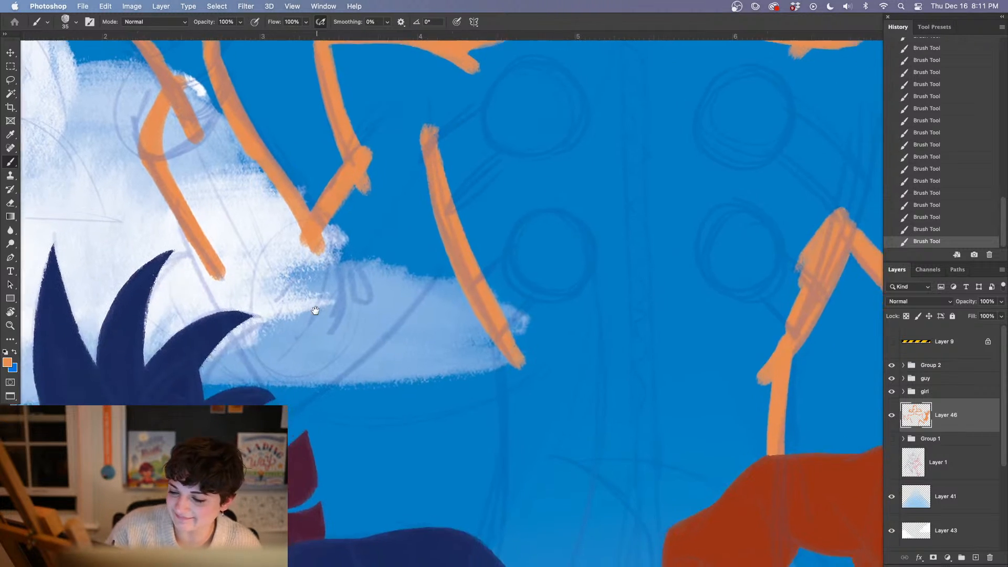
mouse_move(189, 207)
left_mouse_down()
mouse_move(290, 403)
mouse_move(346, 360)
mouse_move(443, 231)
left_mouse_up()
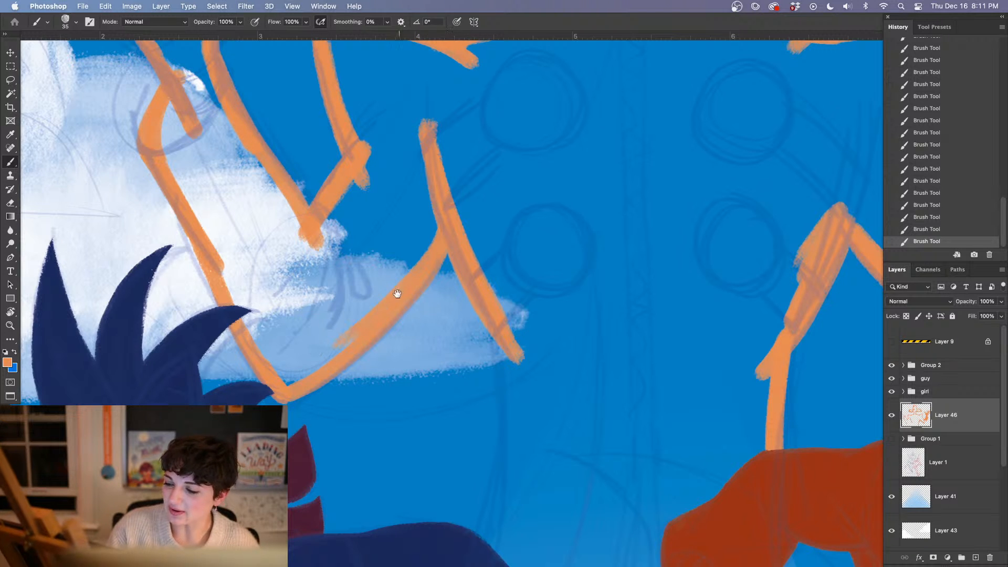
Outline the left hand's outer edge and fingers in orange, including the gap between them and the edge towards the thumb
left_click_drag(452, 400, 375, 458)
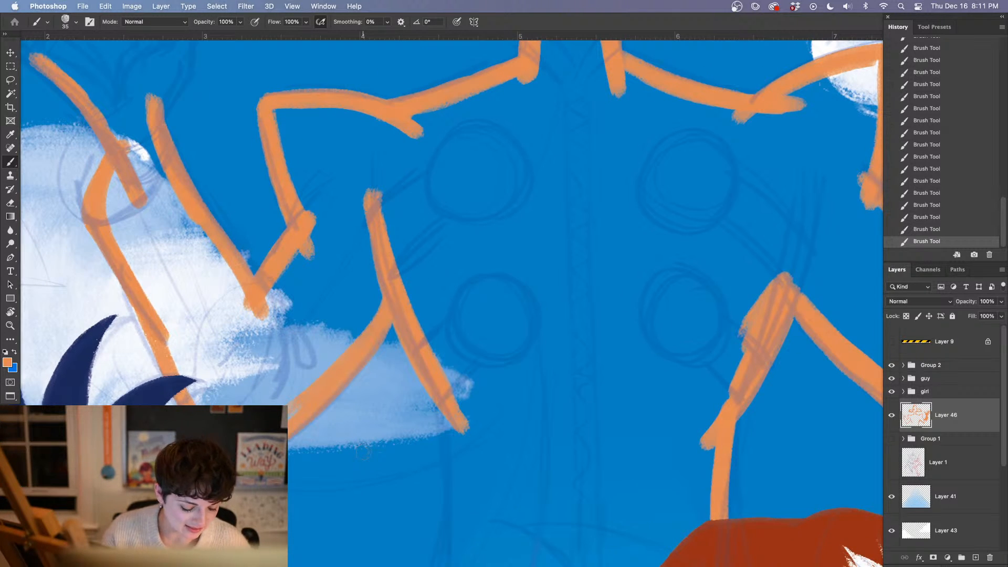
left_click_drag(248, 229, 396, 448)
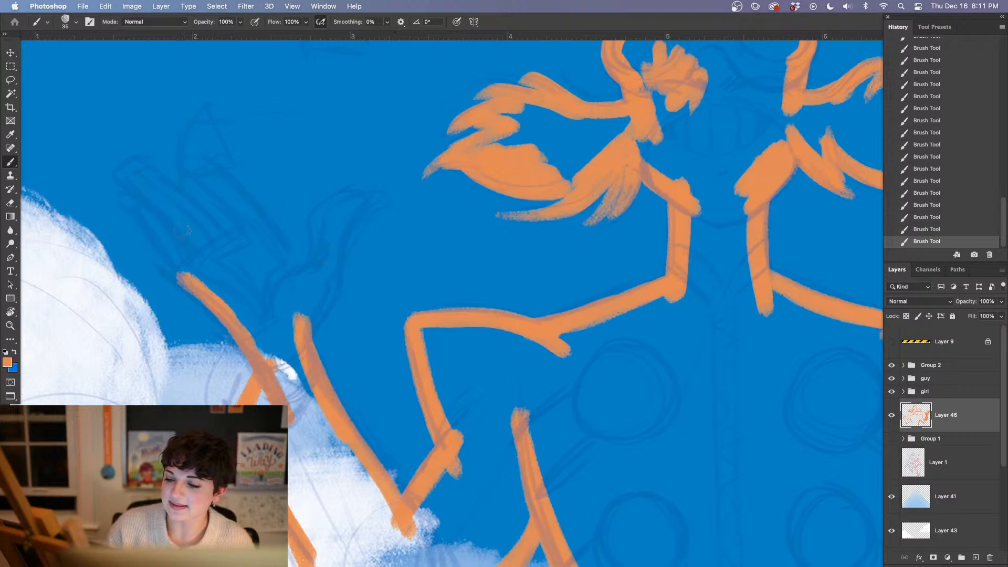
left_click_drag(140, 209, 183, 274)
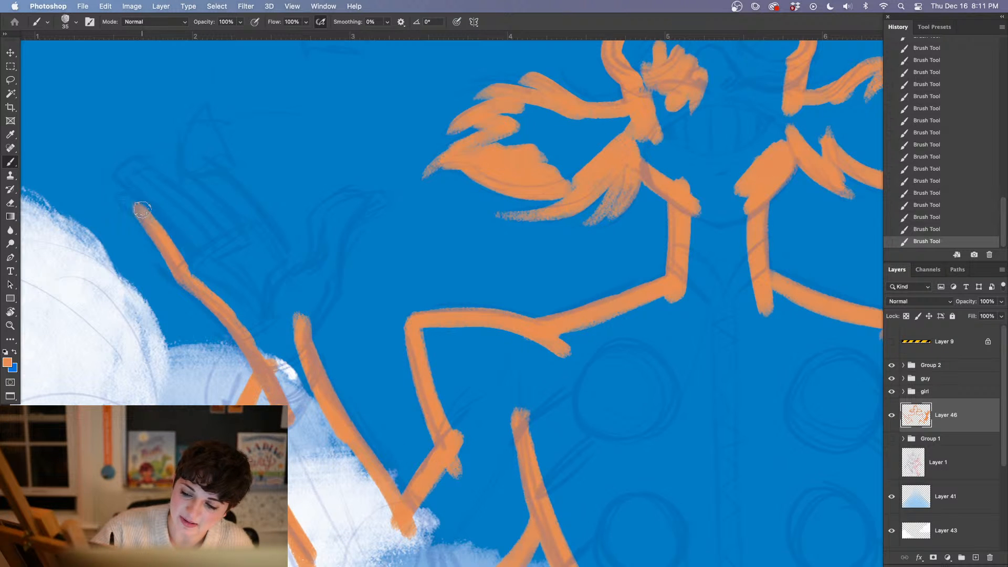
left_click_drag(142, 210, 187, 271)
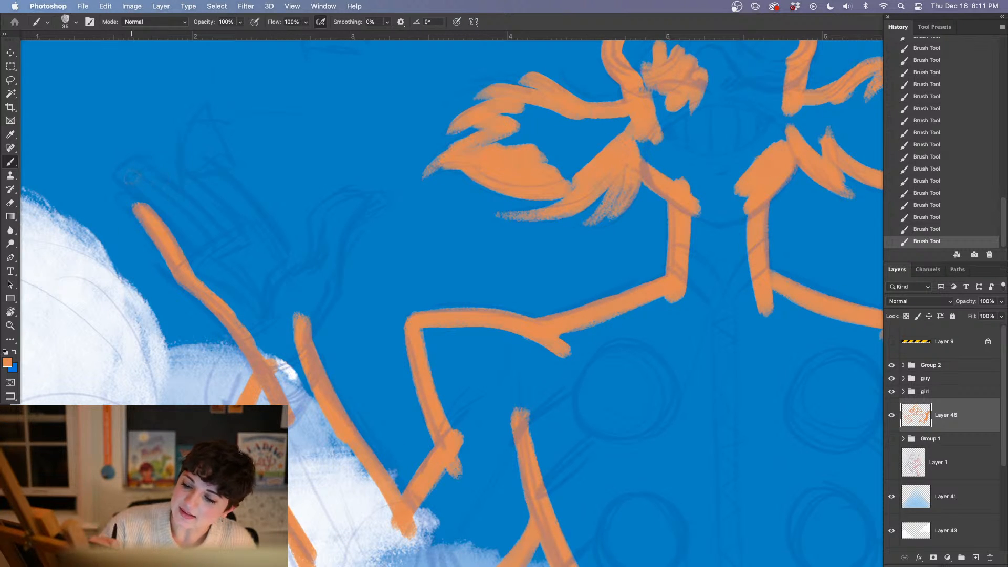
left_click_drag(131, 177, 173, 231)
left_click_drag(152, 191, 173, 227)
mouse_move(131, 176)
left_mouse_down()
mouse_move(159, 183)
mouse_move(222, 253)
left_mouse_up()
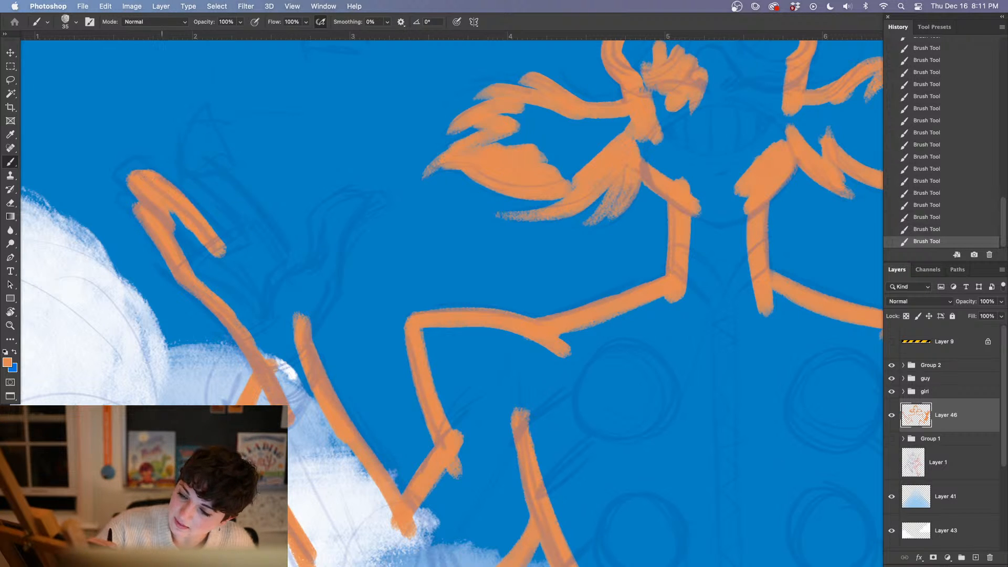
mouse_move(213, 245)
left_mouse_down()
mouse_move(231, 262)
mouse_move(258, 248)
left_mouse_up()
left_click_drag(195, 174, 256, 262)
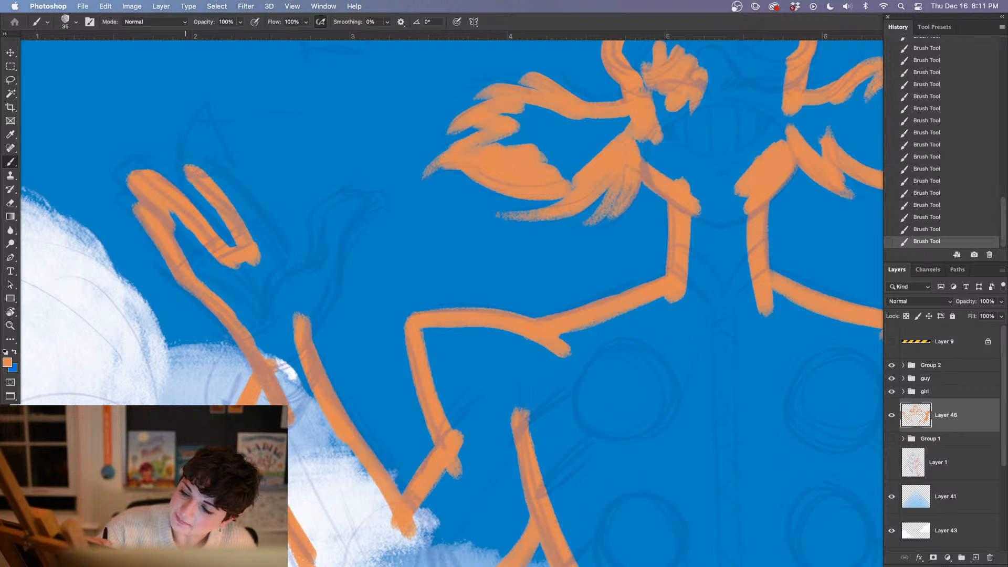
mouse_move(191, 170)
left_mouse_down()
mouse_move(215, 176)
mouse_move(255, 248)
left_mouse_up()
left_click_drag(247, 212, 307, 287)
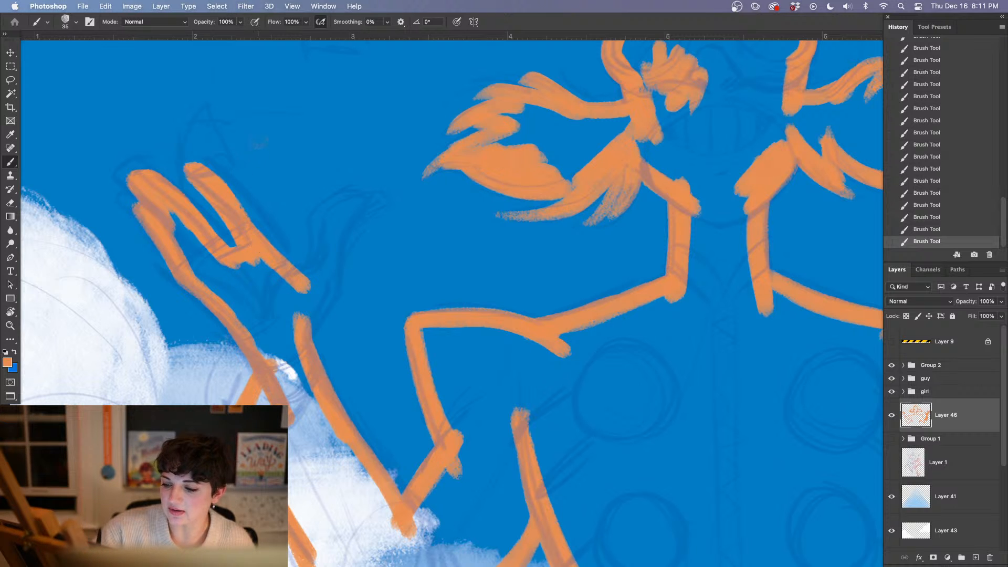
Trim the edge between the left index finger and thumb with the Eraser and outline the thumb down to the wrist in orange
key("e")
mouse_move(260, 233)
left_mouse_down()
mouse_move(316, 288)
mouse_move(329, 263)
mouse_move(326, 227)
mouse_move(370, 203)
mouse_move(343, 247)
mouse_move(344, 284)
mouse_move(292, 347)
left_mouse_up()
key("b")
left_click_drag(347, 287, 314, 338)
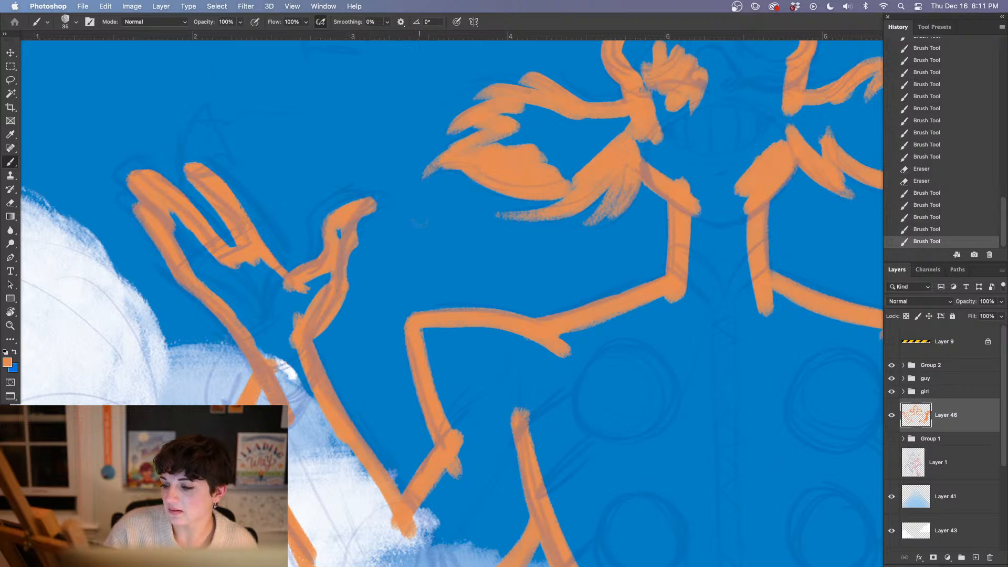
Fill the left thumb in orange and tidy its outer edge and tip with the Eraser
key("e")
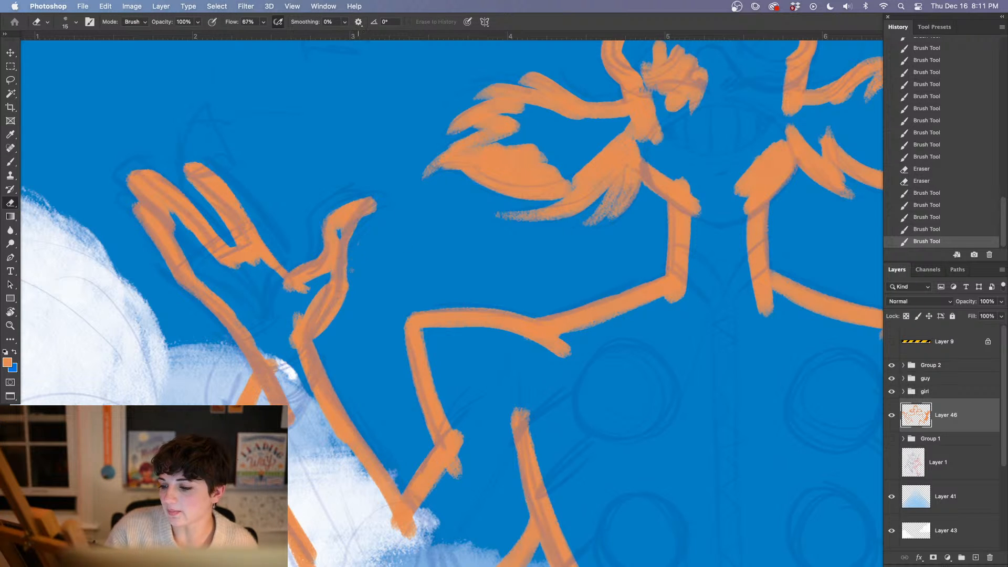
left_click_drag(349, 244, 349, 274)
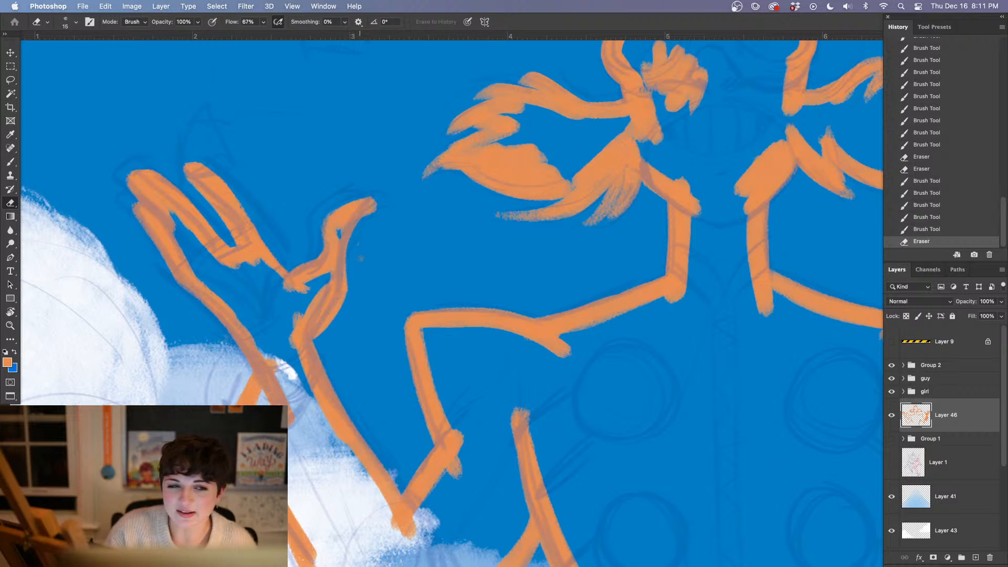
key("b")
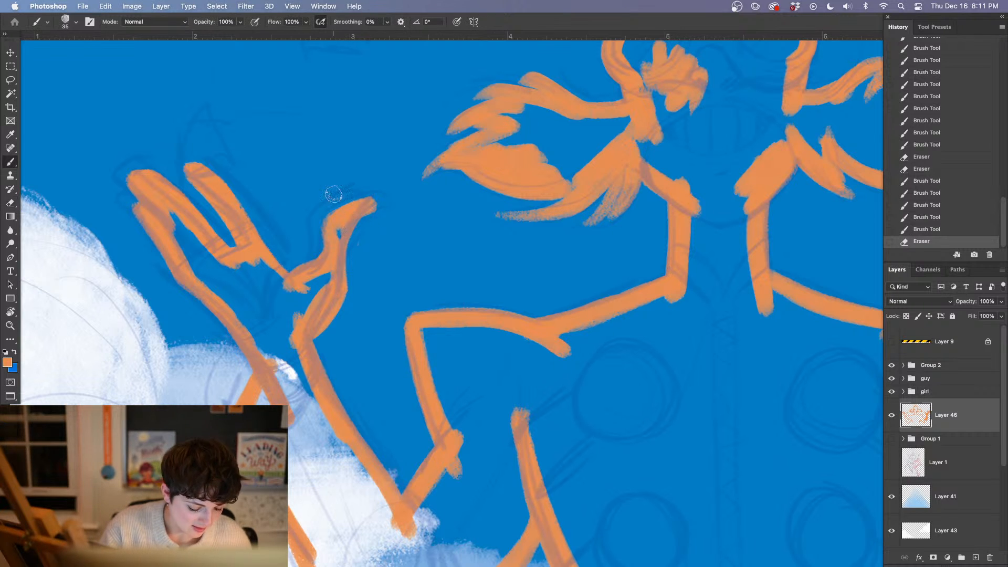
mouse_move(339, 224)
left_mouse_down()
mouse_move(384, 180)
mouse_move(350, 204)
left_mouse_up()
key("e")
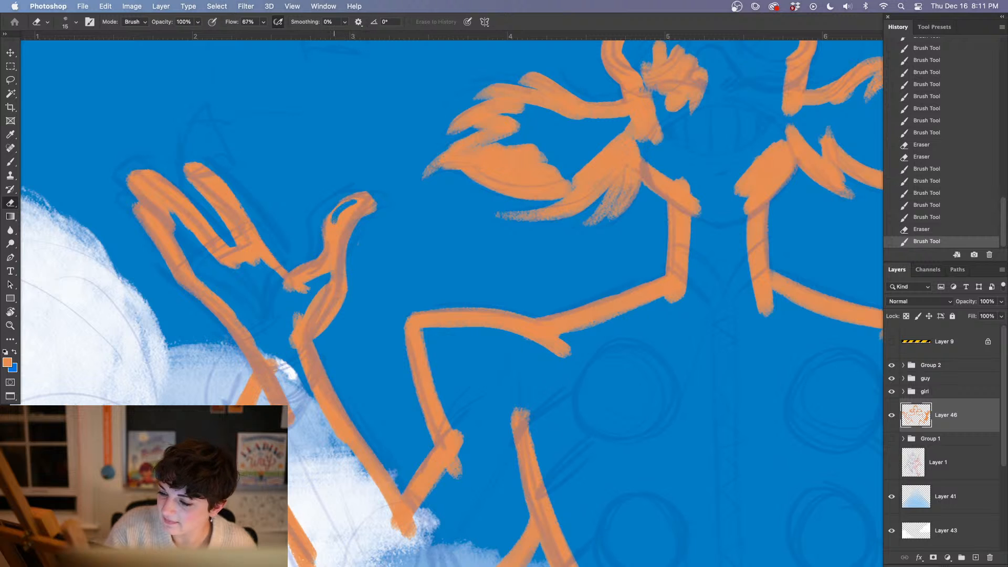
key("super+z")
key("b")
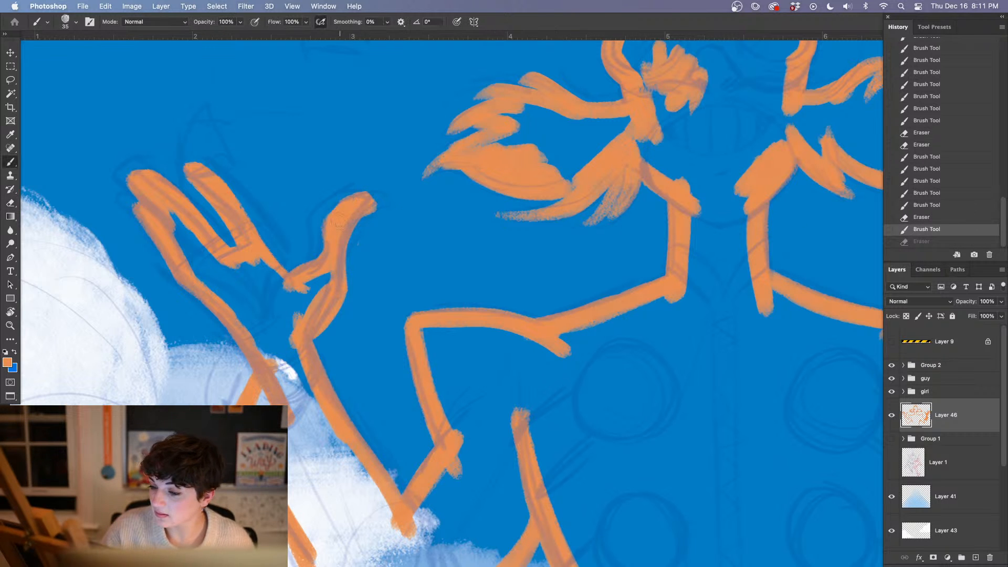
left_click_drag(350, 206, 353, 204)
key("e")
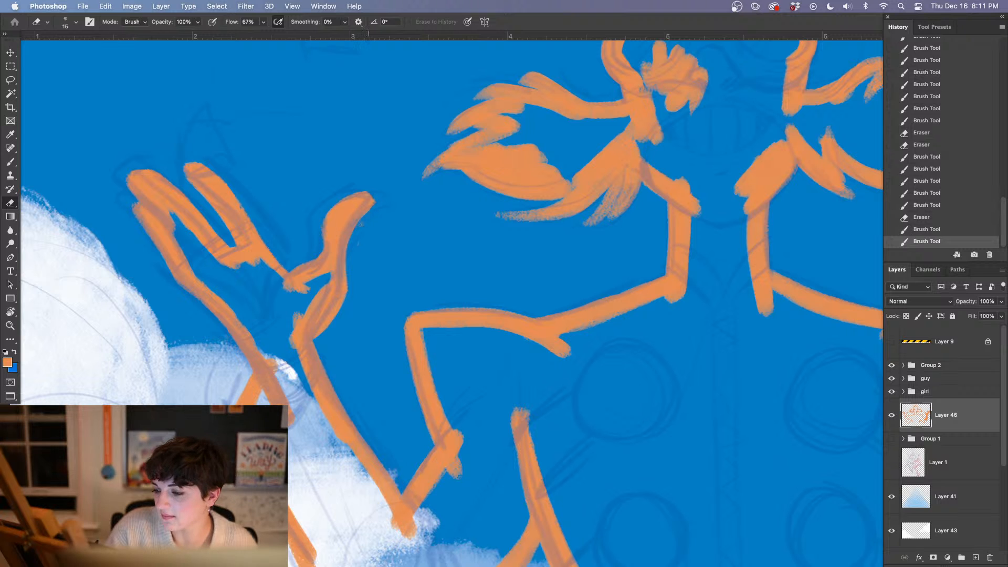
left_click_drag(376, 199, 379, 203)
Fill the left hand's outer fingers and the upper palm beneath them in orange
left_click_drag(429, 371, 415, 345)
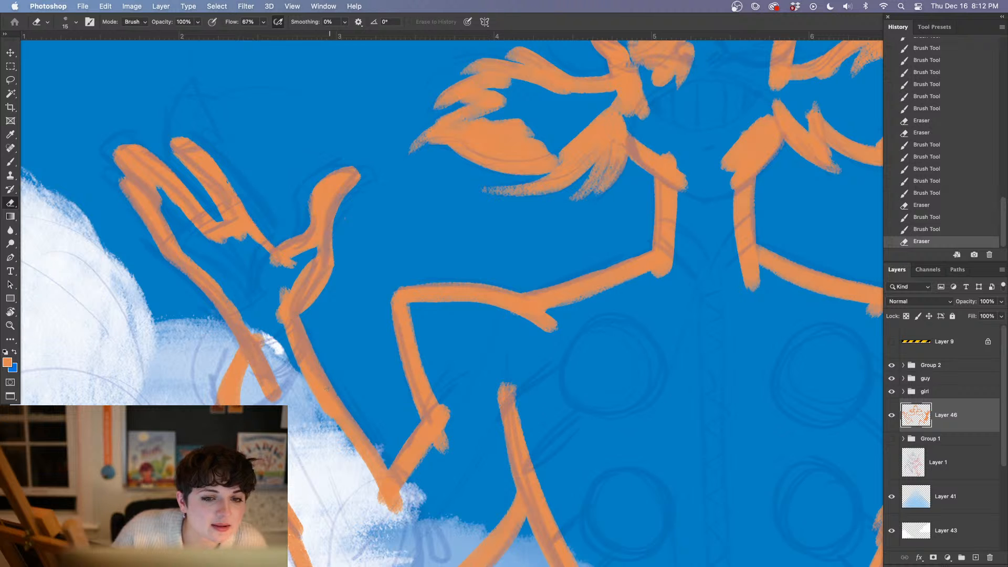
key("super+minus")
key("super+minus")
key("super+minus")
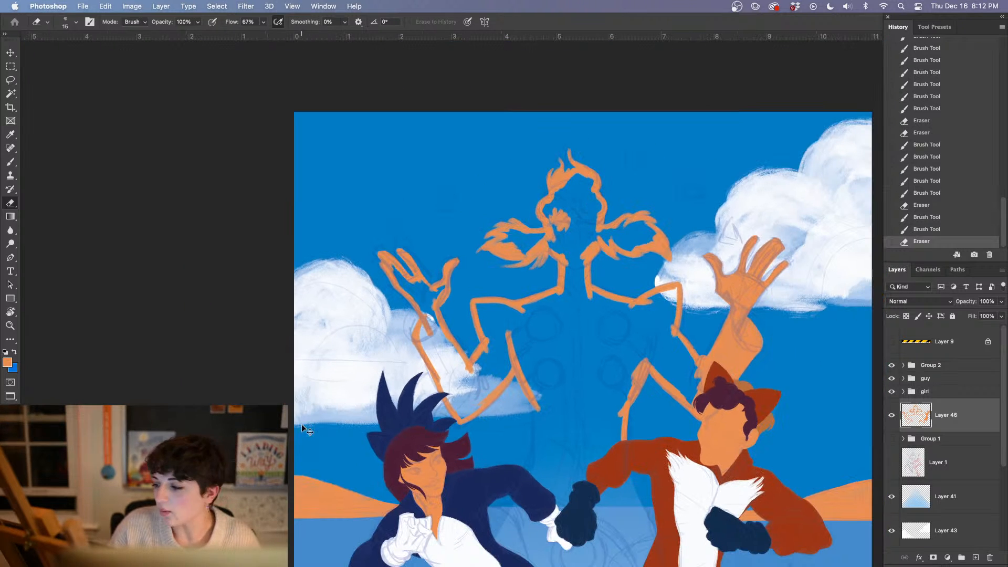
key("super+plus")
key("super+plus")
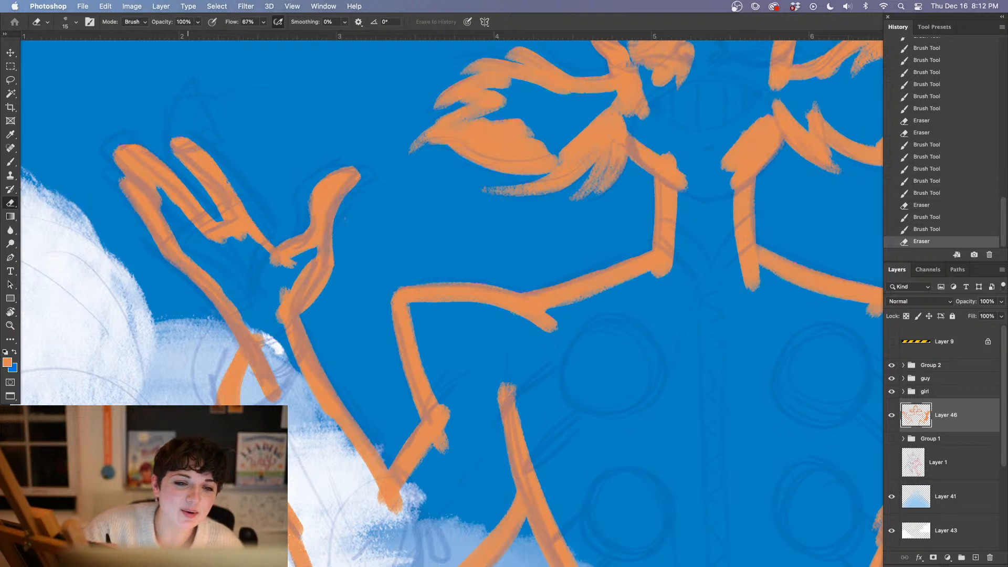
key("b")
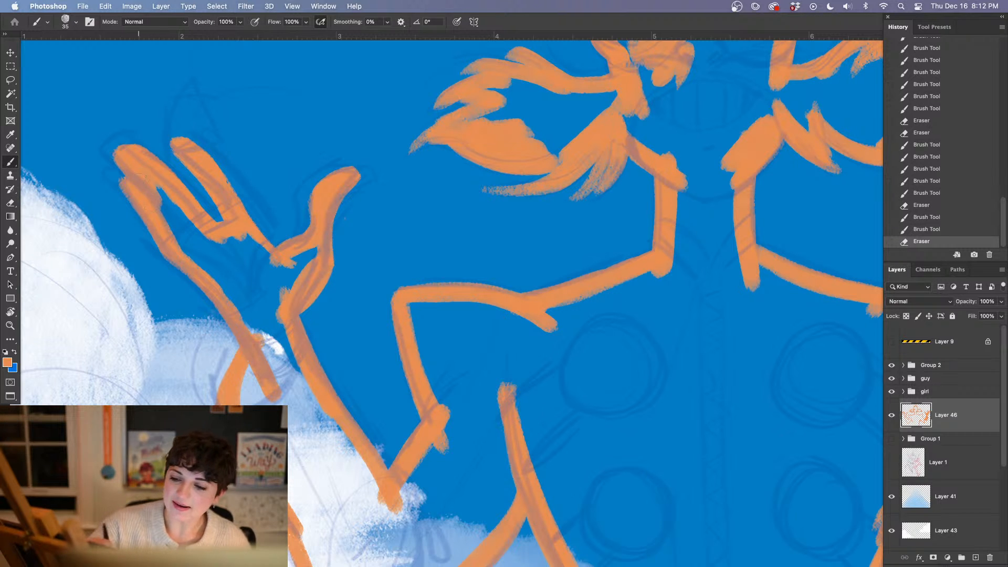
left_click_drag(187, 243, 189, 245)
left_click_drag(164, 195, 240, 297)
mouse_move(221, 251)
left_mouse_down()
mouse_move(234, 277)
mouse_move(227, 247)
mouse_move(263, 274)
left_mouse_up()
mouse_move(240, 229)
left_mouse_down()
mouse_move(254, 257)
mouse_move(259, 239)
left_mouse_up()
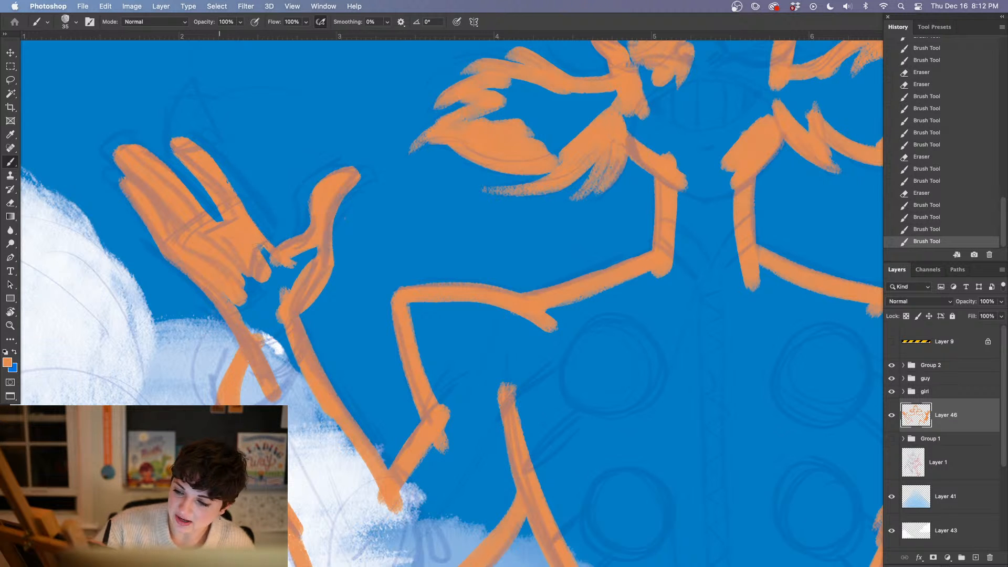
left_click_drag(276, 295, 305, 347)
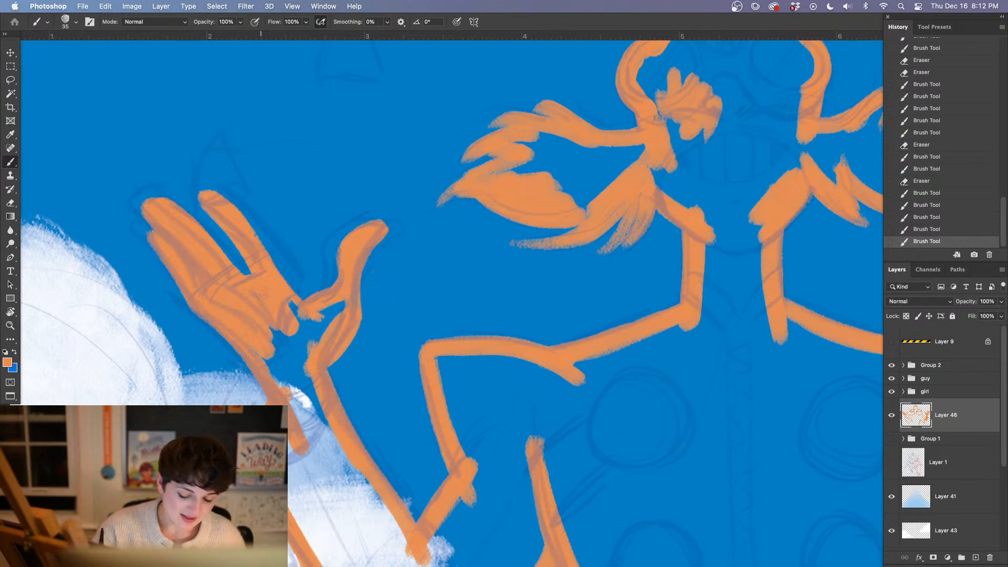
Fill the left hand's lower palm and thumb base in orange, trimming the thumb's outer edge with the Eraser and touching up the index finger
left_click_drag(372, 328, 373, 263)
mouse_move(289, 242)
left_mouse_down()
mouse_move(310, 273)
mouse_move(335, 243)
mouse_move(280, 315)
mouse_move(289, 278)
left_mouse_up()
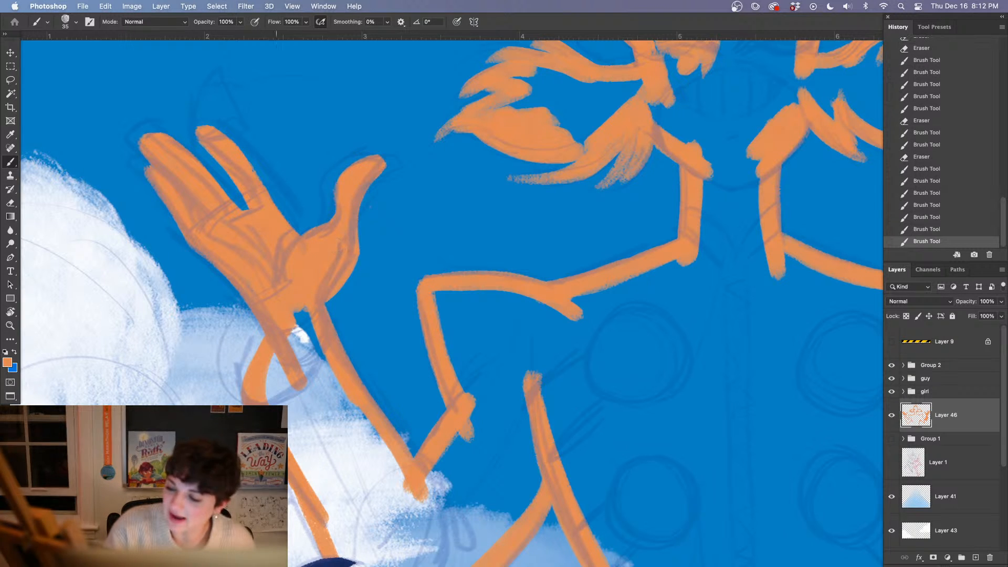
key("e")
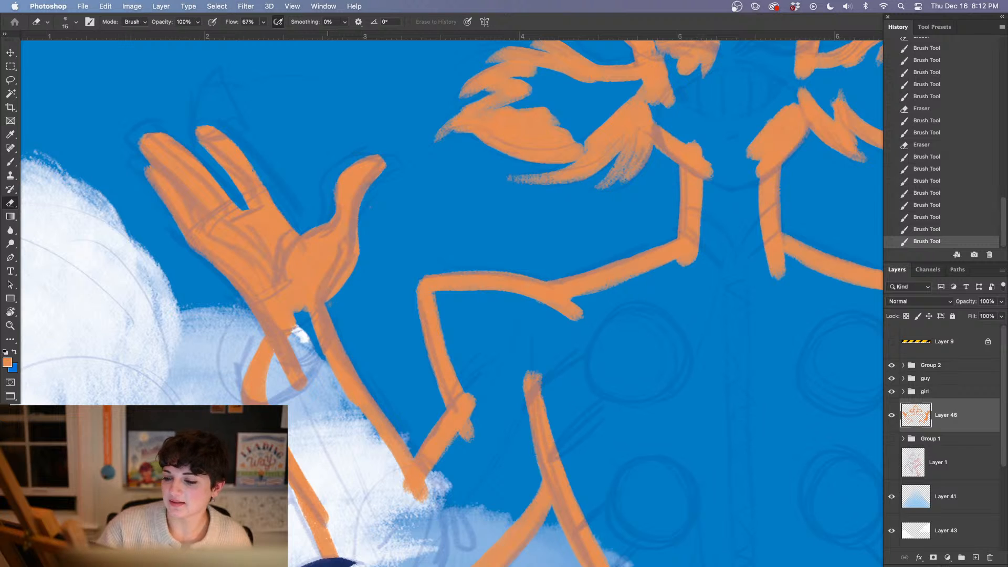
left_click_drag(327, 304, 360, 240)
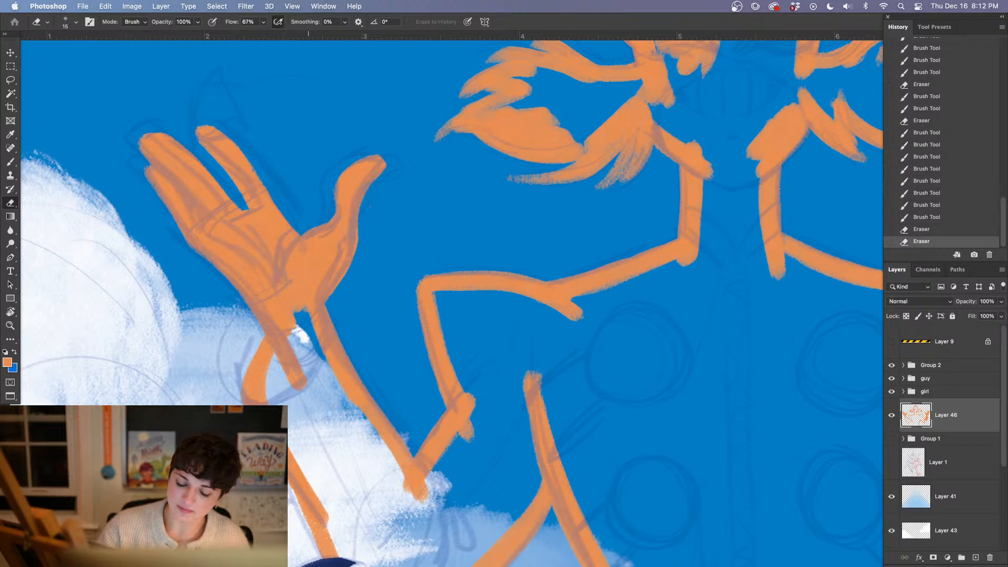
key("b")
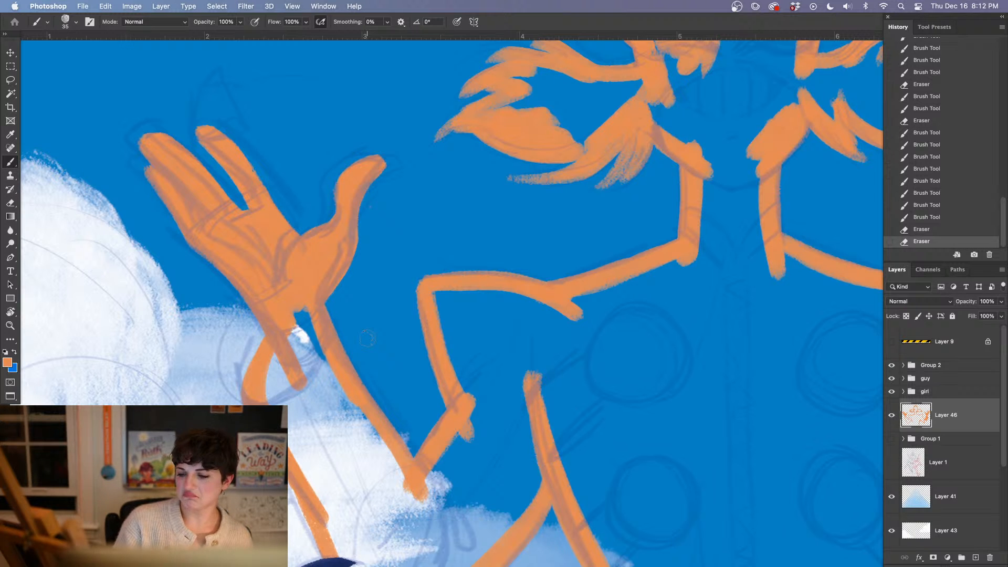
mouse_move(283, 216)
left_mouse_down()
mouse_move(295, 228)
mouse_move(263, 198)
left_mouse_up()
Extend the left outline of the villain's torso in orange from the waist down to the girl's outstretched arm
scroll(427, 342, "right", 2)
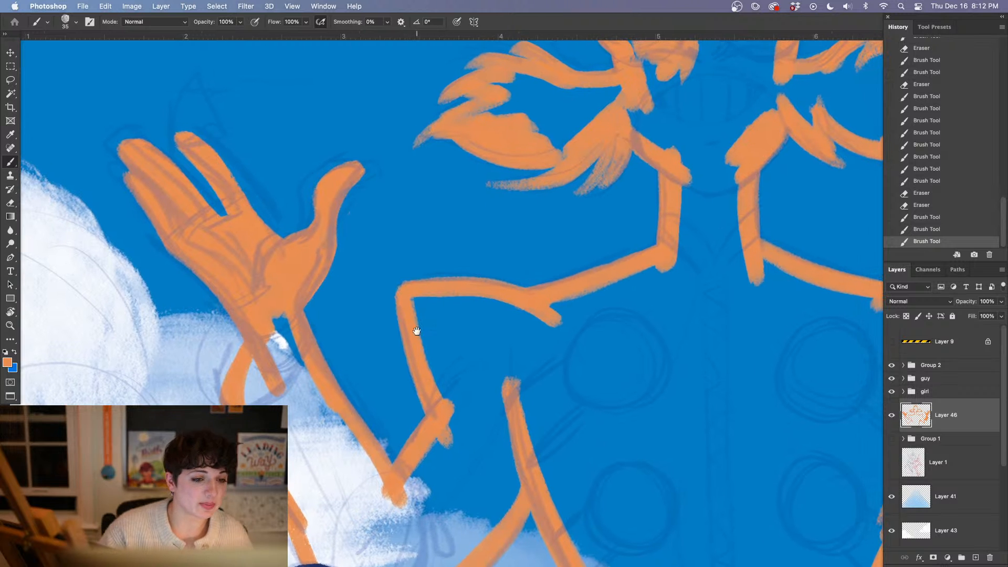
scroll(504, 367, "down", 10)
scroll(504, 367, "right", 15)
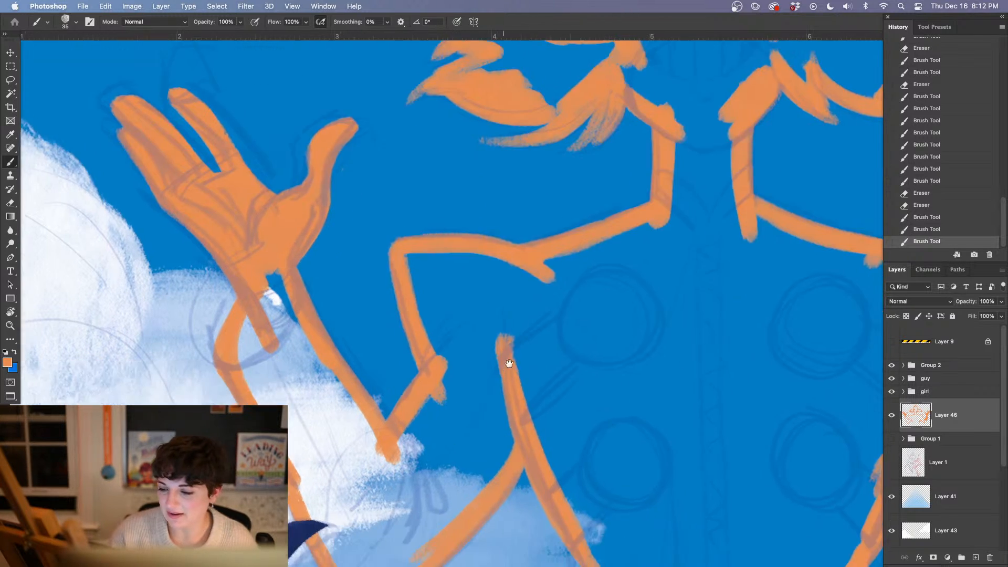
scroll(499, 360, "down", 2)
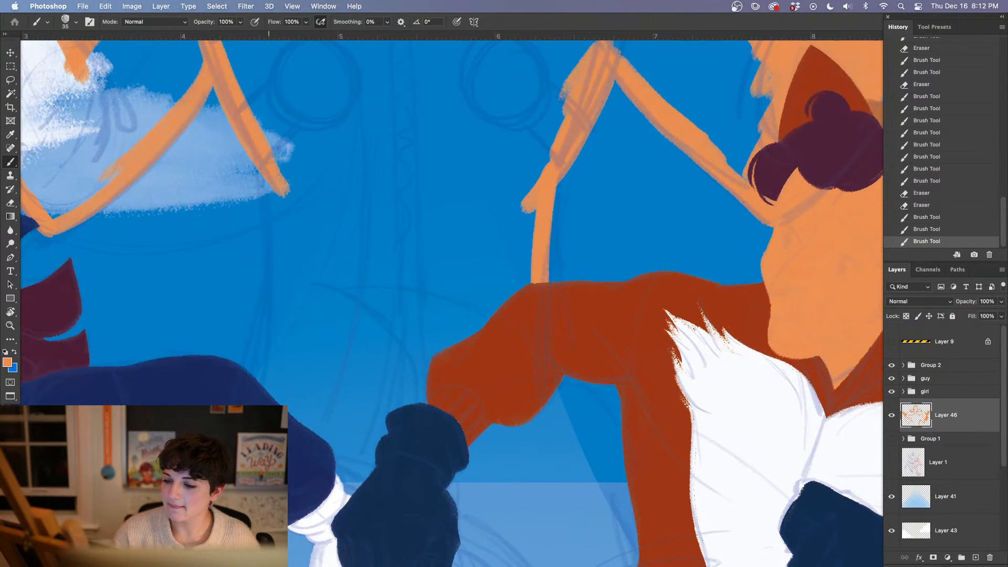
mouse_move(260, 172)
left_mouse_down()
mouse_move(273, 215)
mouse_move(268, 389)
left_mouse_up()
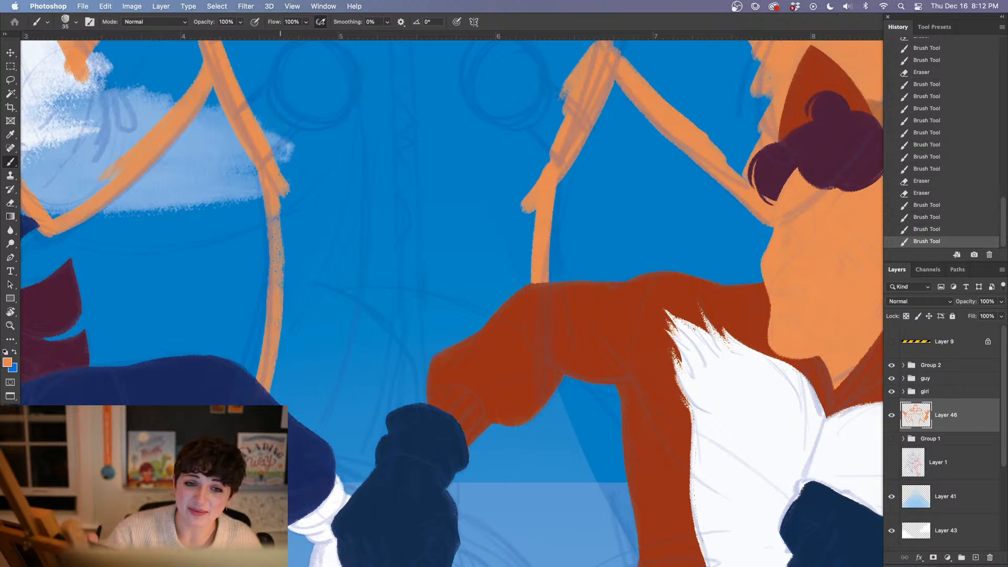
left_click_drag(265, 195, 271, 397)
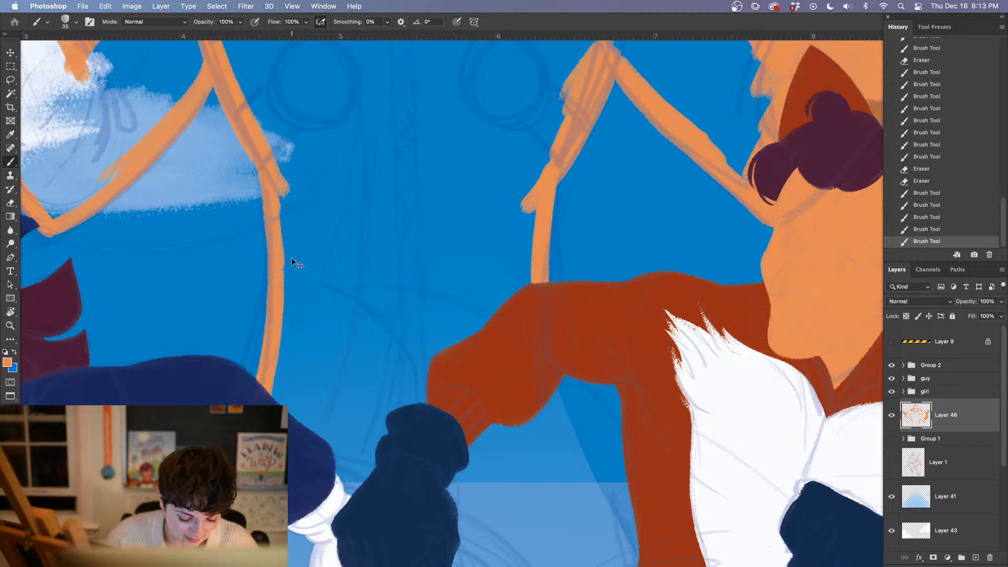
Enlarge the brush to 70 px and block in the villain's lower body in orange around the runners' clasped hands
key("super+minus")
key("super+minus")
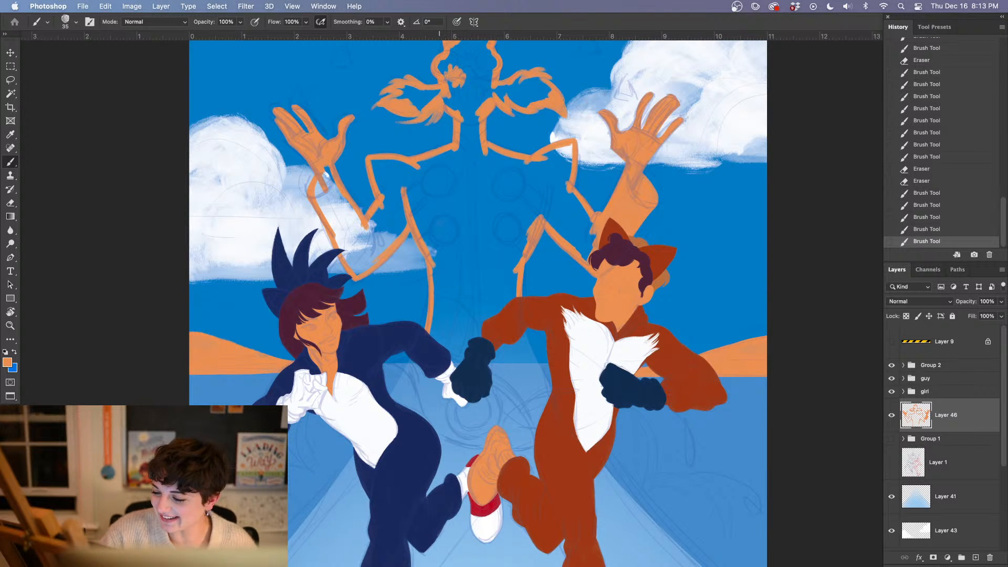
right_click(445, 283)
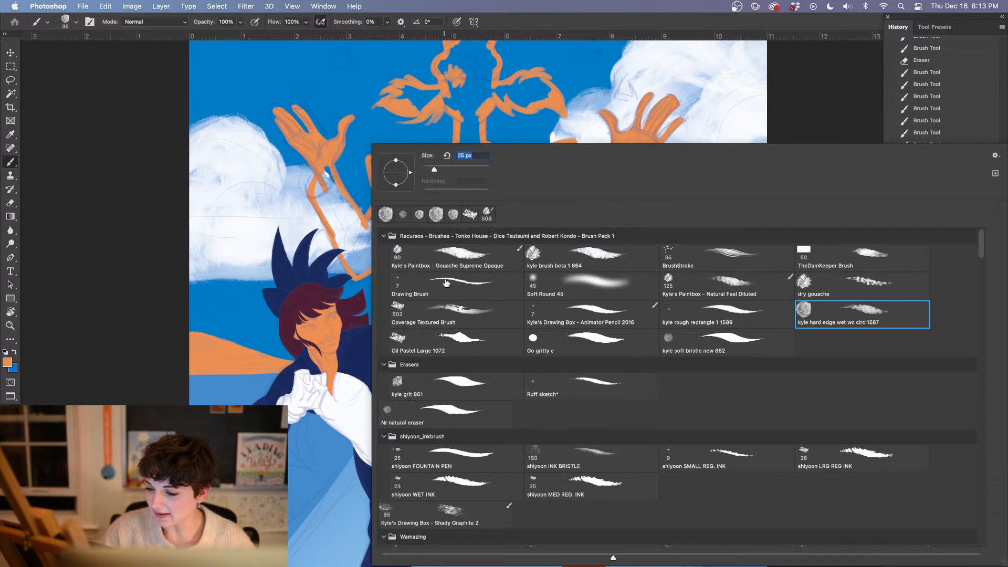
left_click(445, 169)
left_click(352, 336)
mouse_move(441, 325)
left_mouse_down()
mouse_move(433, 343)
mouse_move(441, 322)
mouse_move(462, 361)
mouse_move(492, 372)
mouse_move(501, 403)
mouse_move(496, 349)
mouse_move(470, 318)
mouse_move(500, 349)
left_mouse_up()
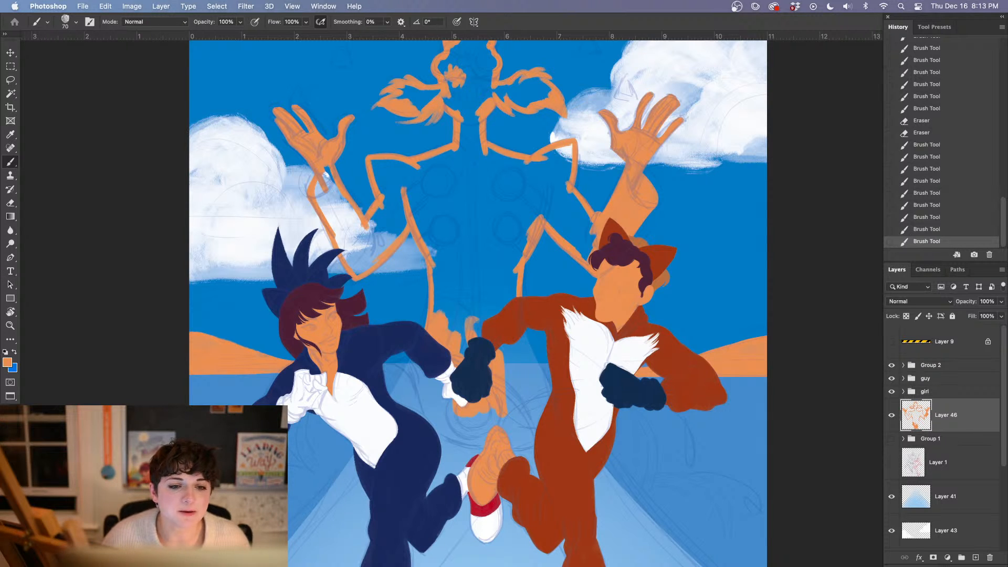
key("Tab")
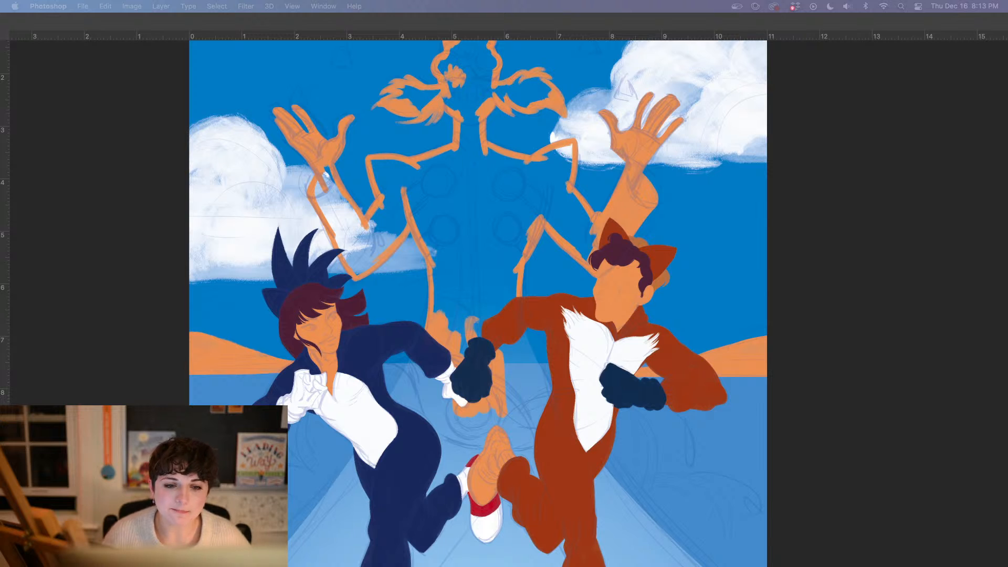
key("Tab")
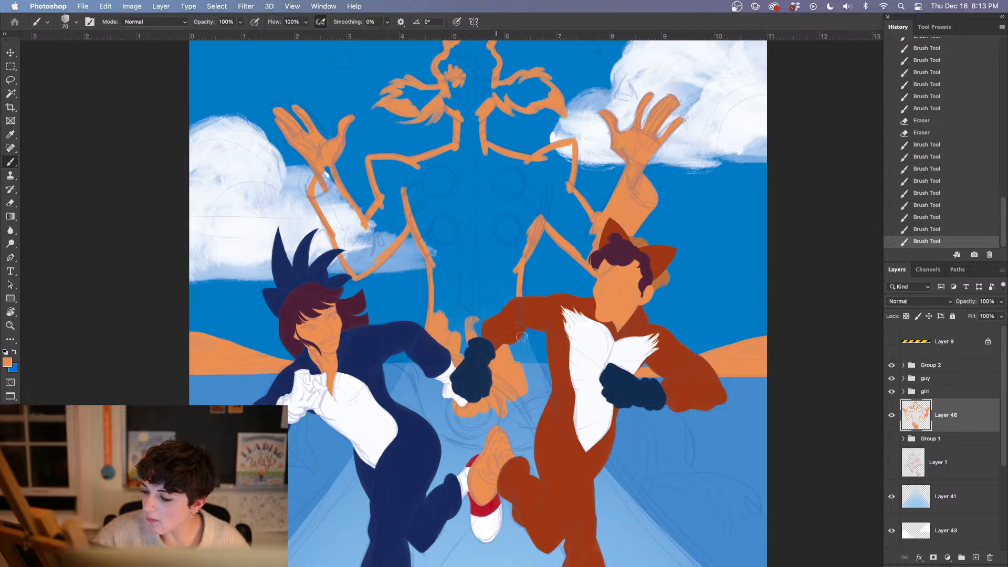
Paint the flared lower edges of the villain's coat on both sides in orange and extend the fill up towards the waist
left_click_drag(521, 337, 524, 351)
left_click_drag(517, 317, 538, 391)
left_click_drag(517, 320, 540, 389)
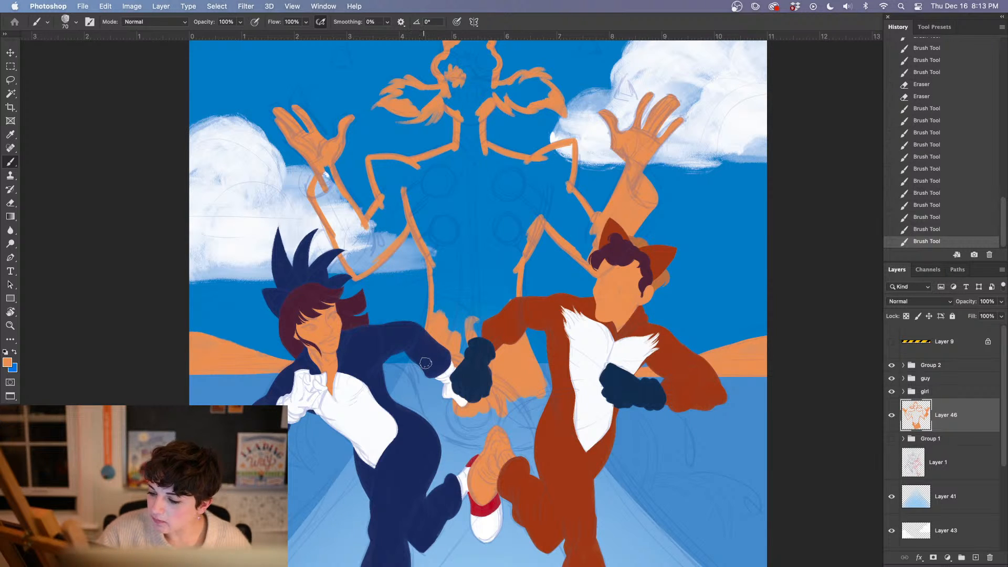
left_click_drag(426, 364, 420, 375)
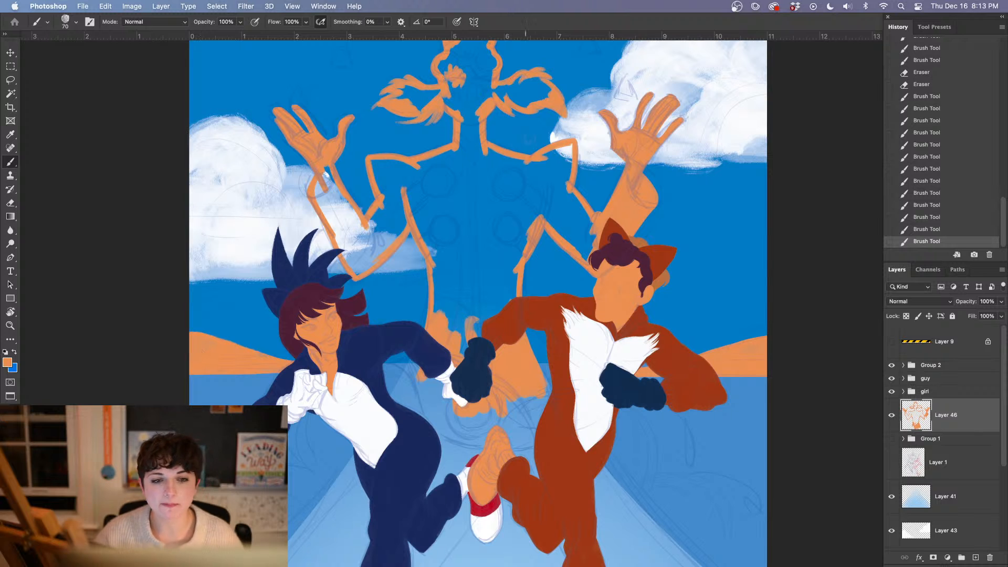
mouse_move(451, 266)
left_mouse_down()
mouse_move(465, 349)
mouse_move(470, 314)
mouse_move(485, 305)
left_mouse_up()
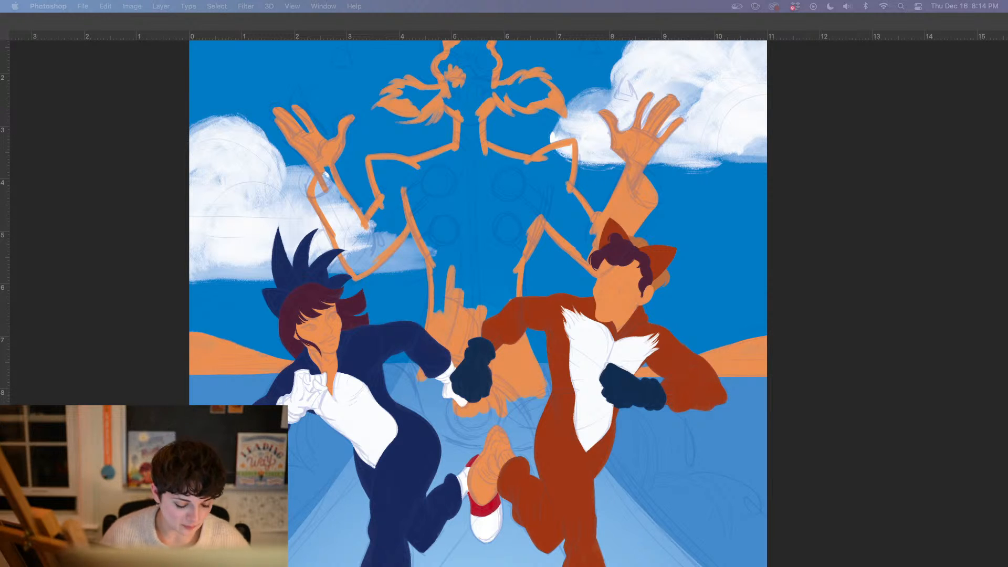
key("Tab")
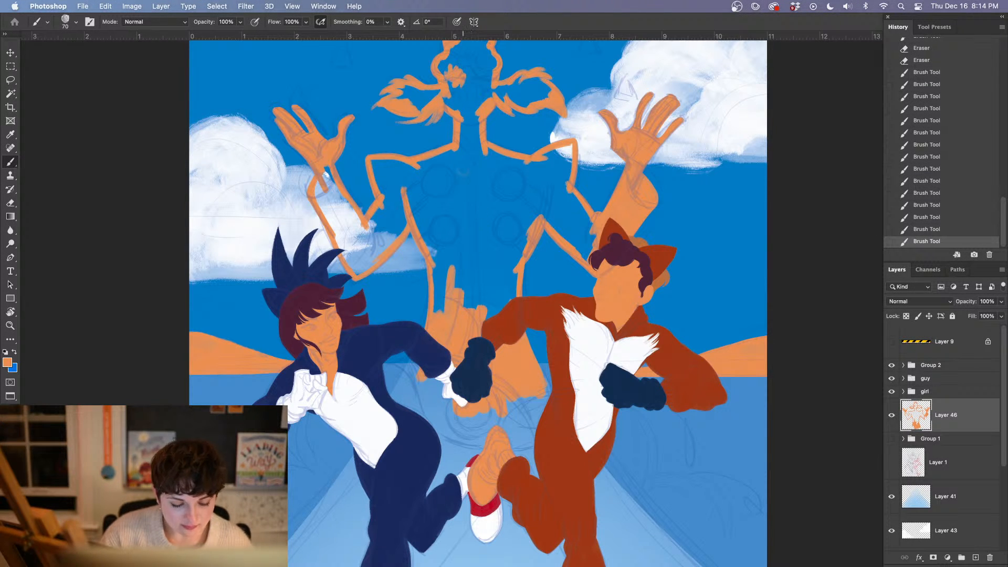
Fill the outlined interior of the villain's figure with orange using the Paint Bucket
scroll(462, 214, "up", 3)
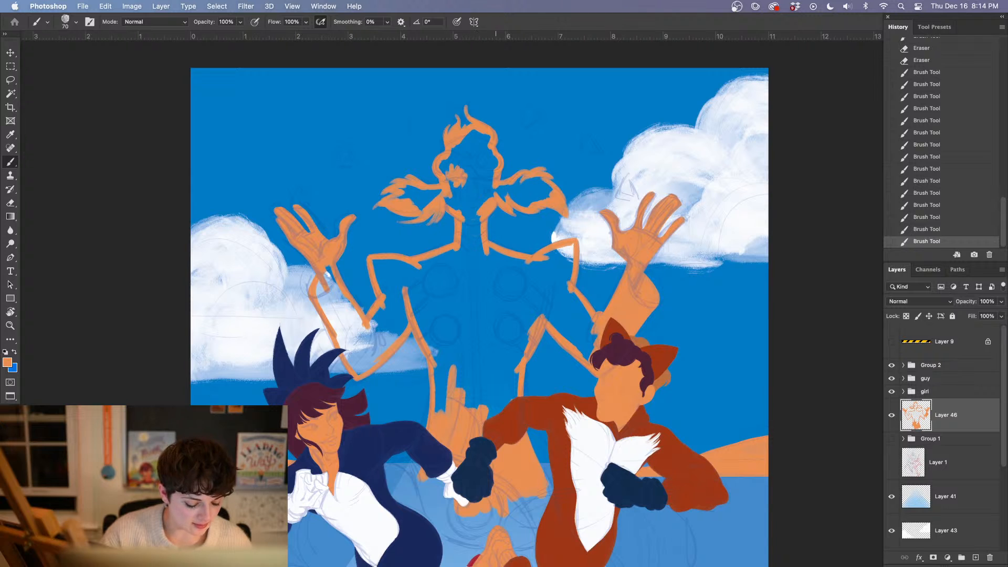
left_click(11, 216)
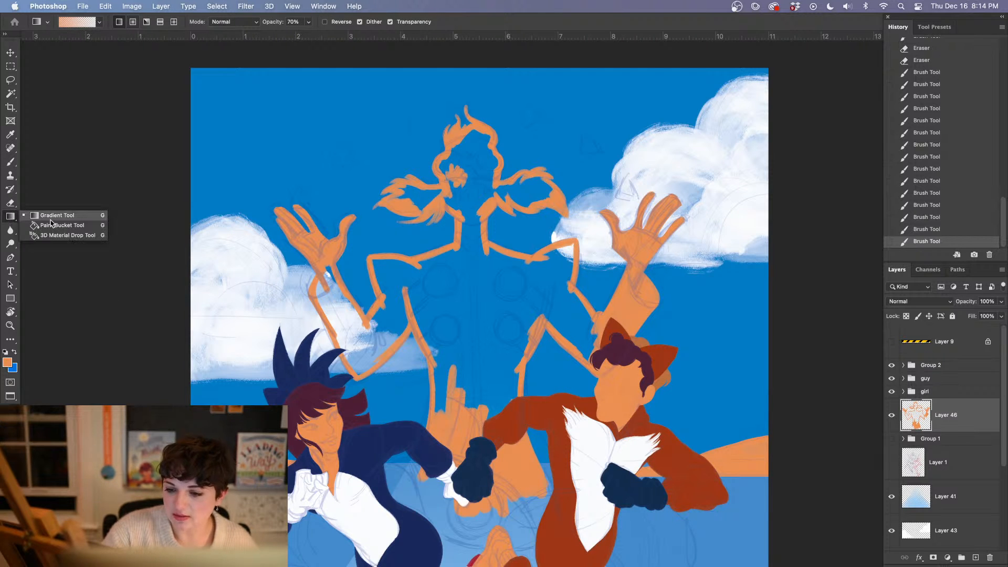
left_click(52, 224)
left_click(475, 320)
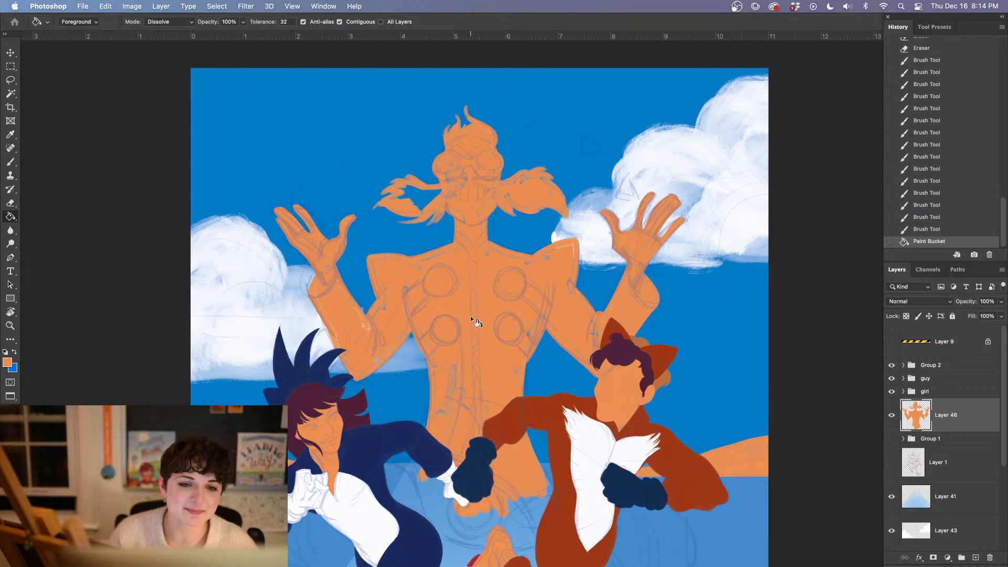
Brush orange over the unfilled gaps at the left wrist, forearm, elbow and upper arm of the villain
key("b")
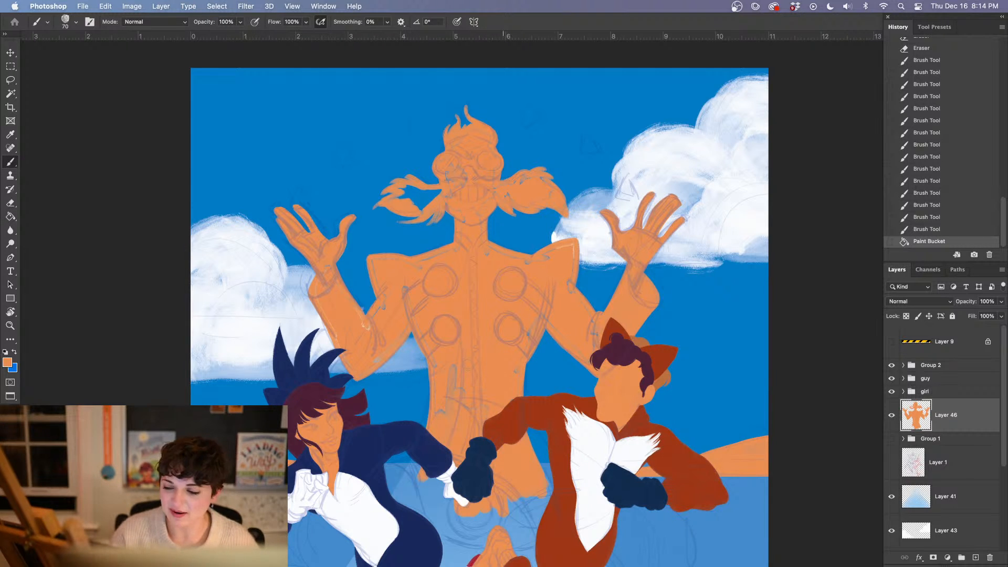
key("super+plus")
key("super+plus")
key("super+plus")
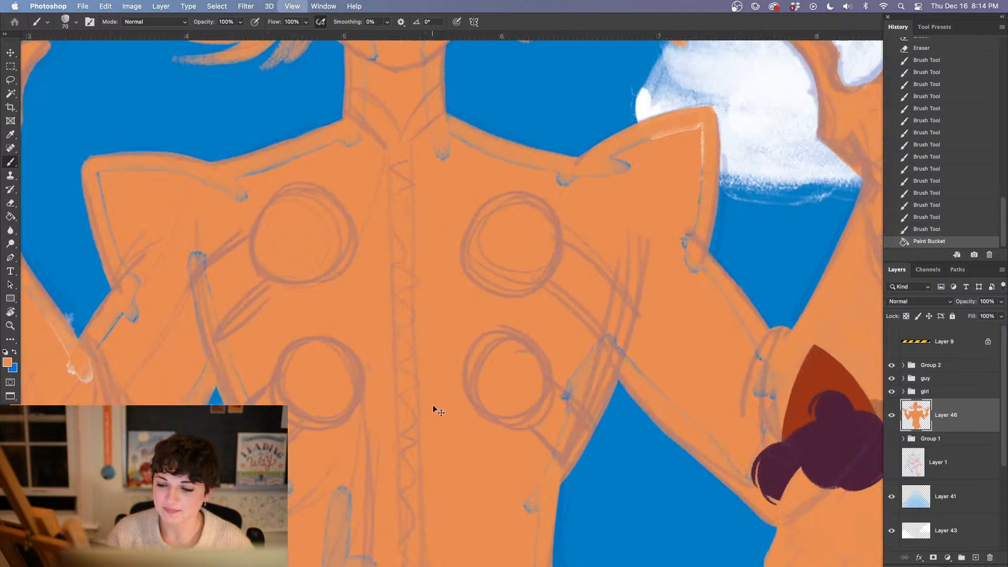
mouse_move(128, 472)
left_mouse_down()
mouse_move(431, 502)
mouse_move(447, 554)
left_mouse_up()
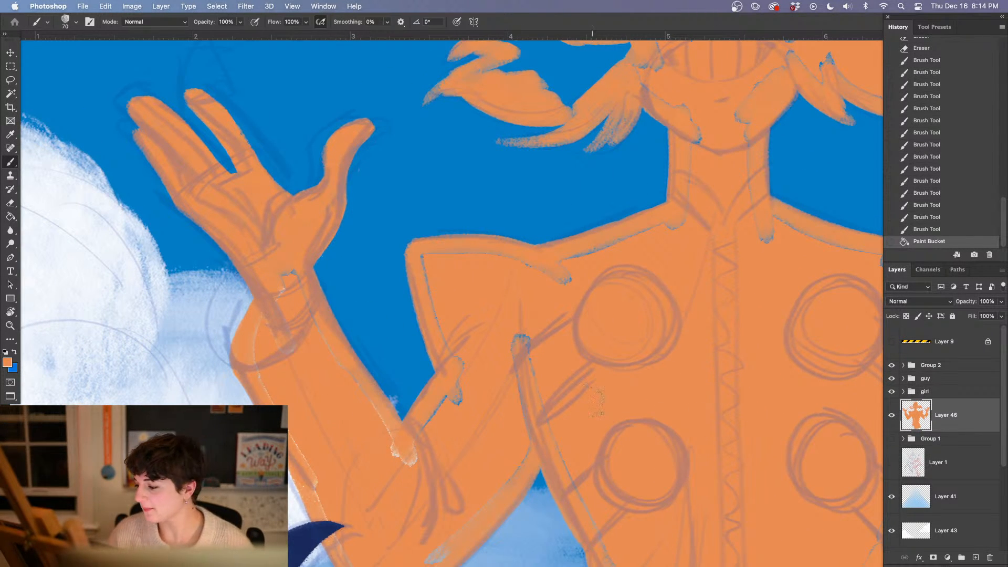
left_click_drag(281, 286, 287, 274)
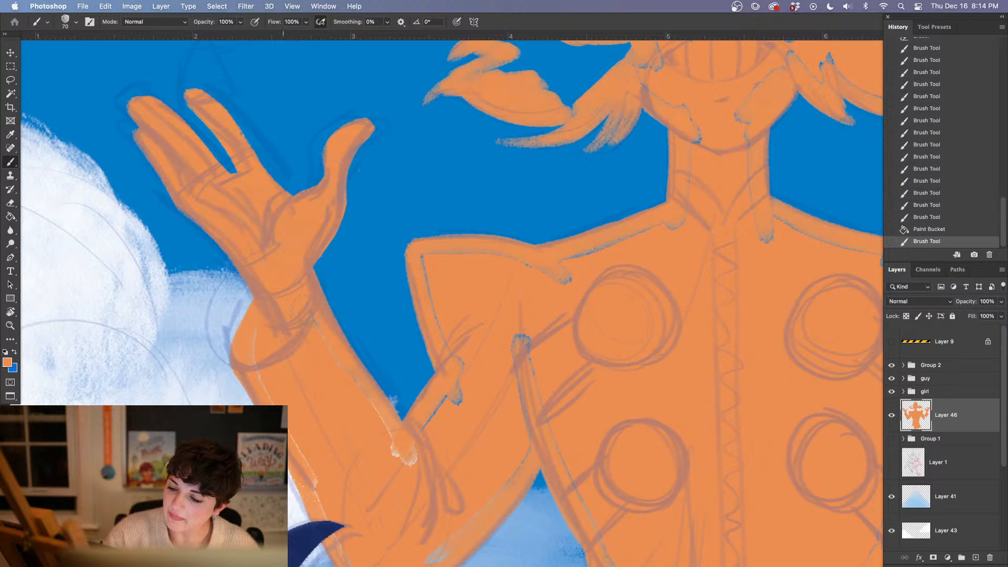
left_click_drag(420, 423, 462, 384)
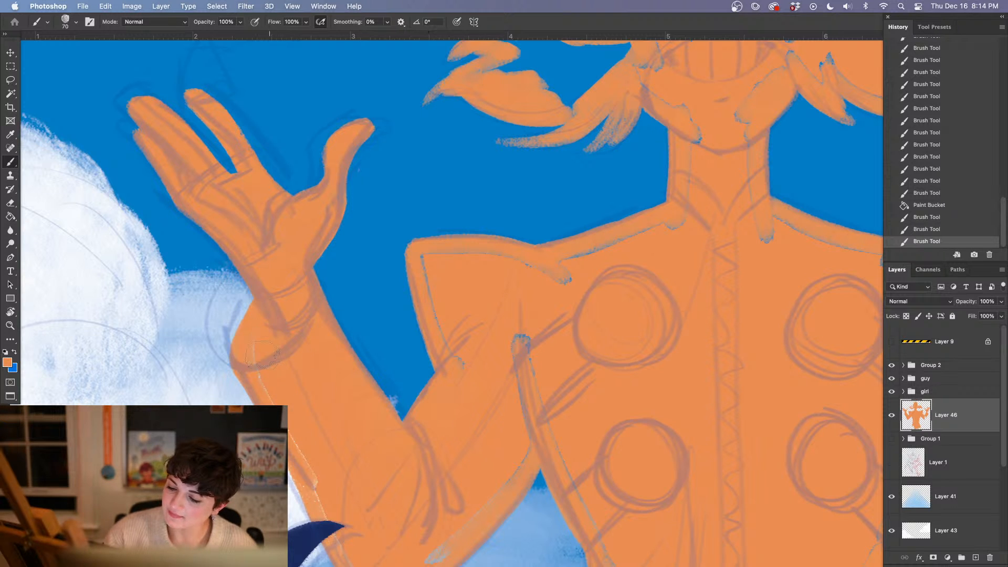
left_click_drag(317, 457, 333, 496)
left_click_drag(329, 288, 232, 27)
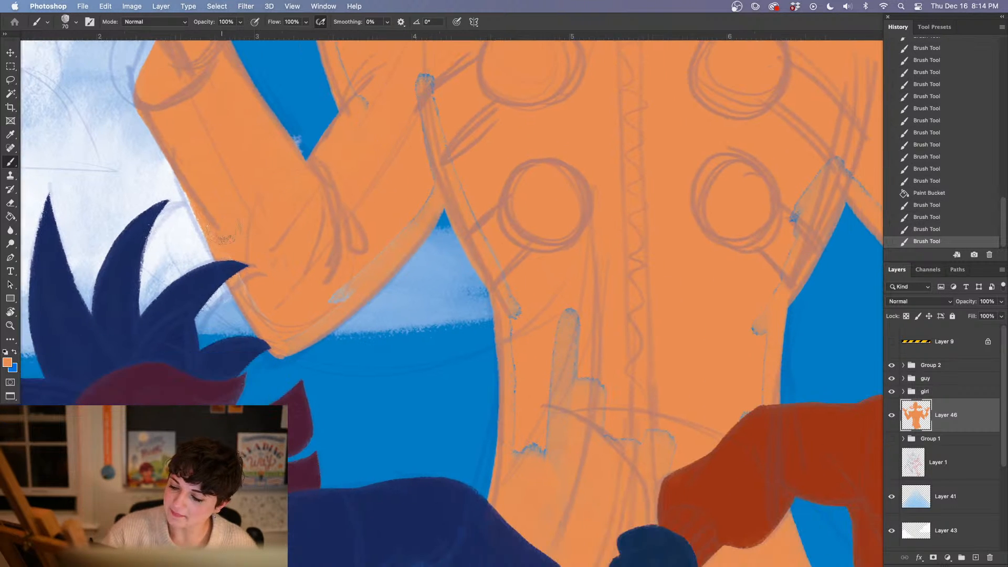
left_click_drag(230, 246, 253, 286)
mouse_move(332, 300)
left_mouse_down()
mouse_move(369, 251)
mouse_move(312, 220)
mouse_move(317, 183)
mouse_move(364, 270)
mouse_move(302, 308)
mouse_move(419, 177)
mouse_move(385, 234)
mouse_move(434, 175)
mouse_move(353, 308)
left_mouse_up()
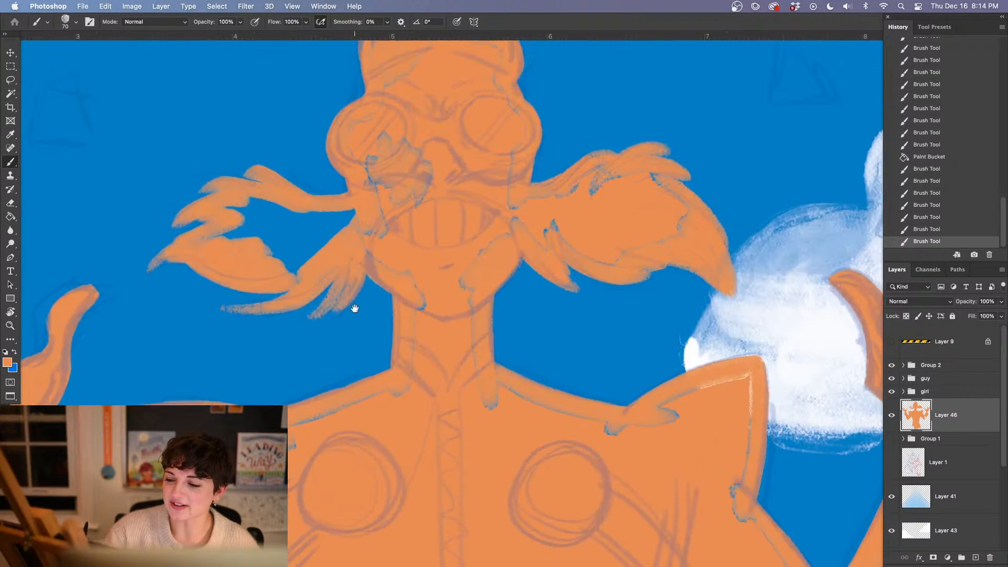
Brush orange over the unfilled gaps along the villain's left shoulder, armpit, side of the torso and collar line
left_click_drag(383, 273, 387, 162)
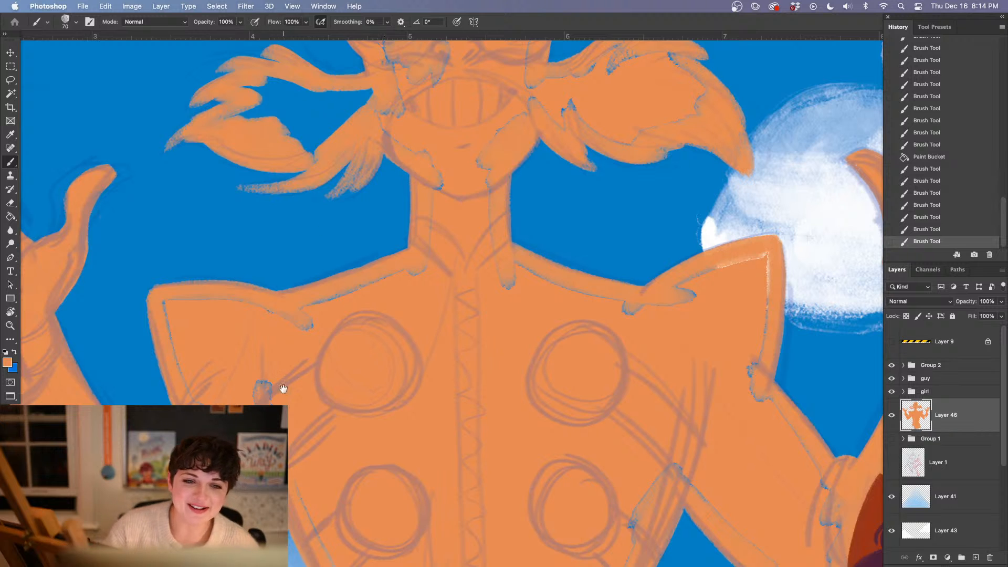
left_click_drag(284, 389, 387, 214)
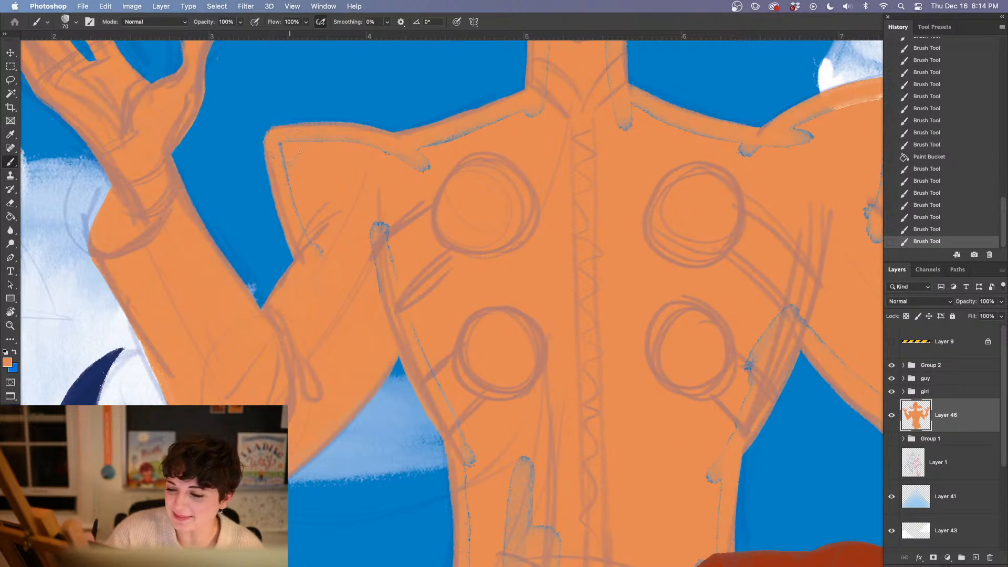
left_click_drag(304, 139, 425, 166)
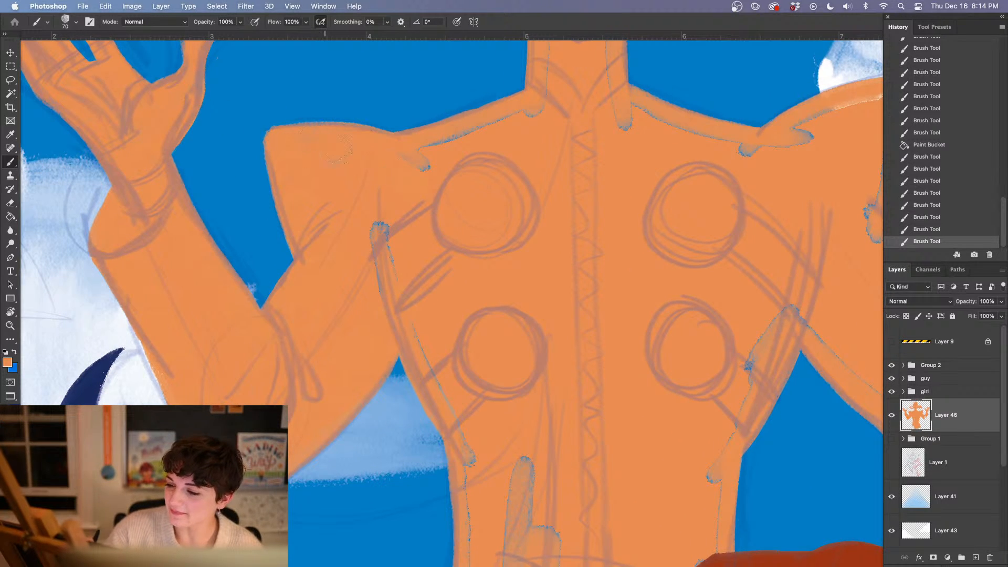
left_click_drag(374, 224, 387, 248)
left_click_drag(411, 323, 470, 460)
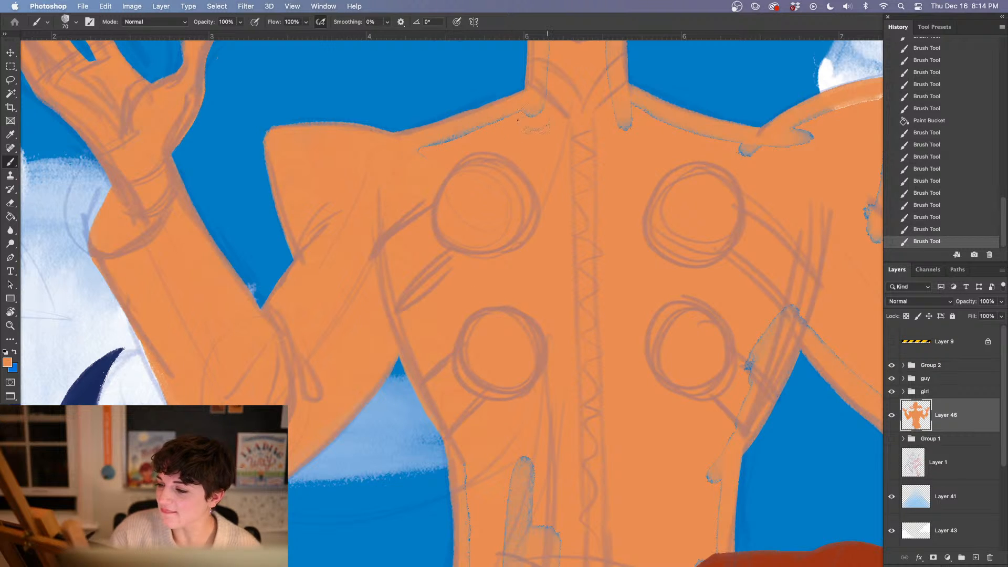
mouse_move(454, 138)
left_mouse_down()
mouse_move(420, 149)
mouse_move(486, 130)
left_mouse_up()
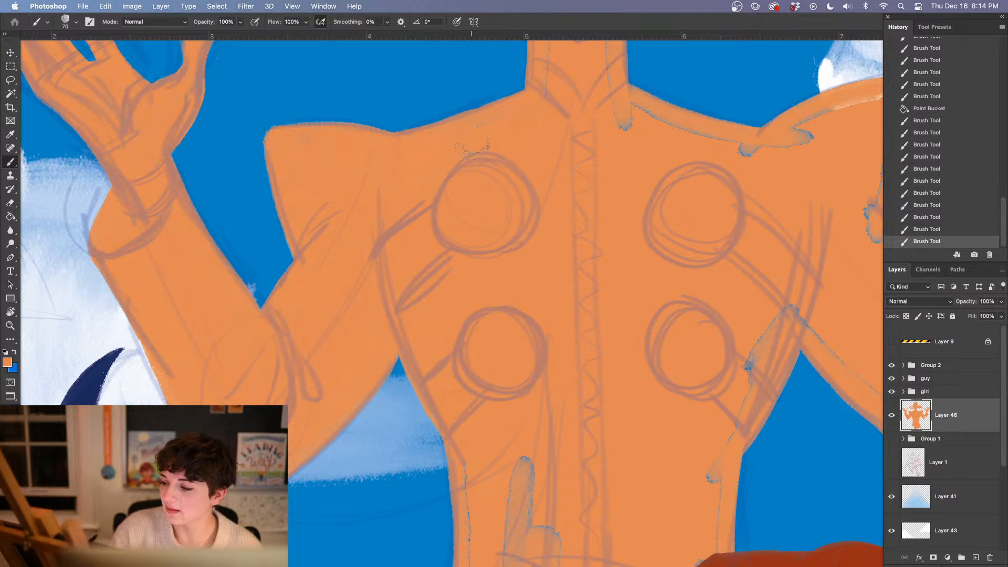
key("Tab")
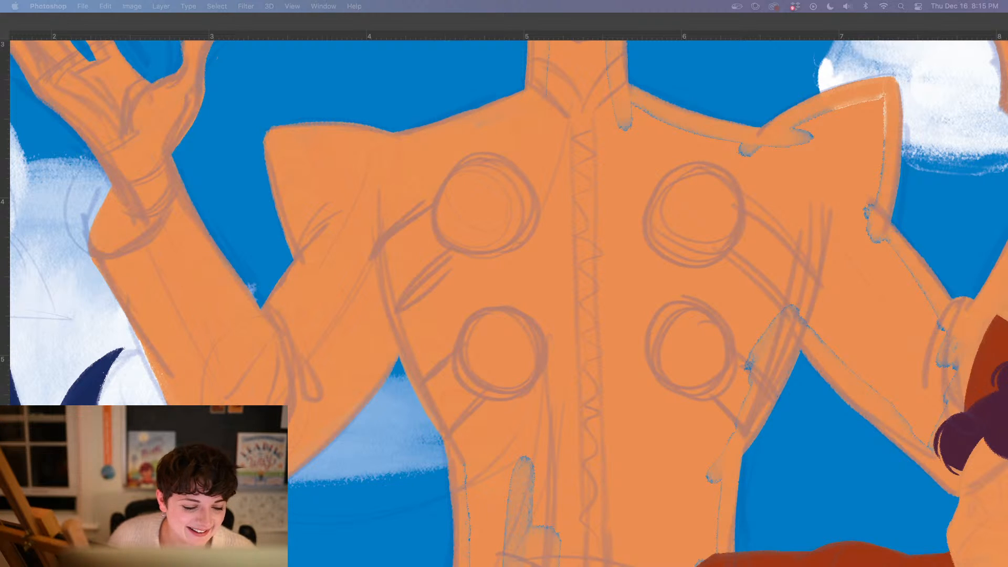
key("Tab")
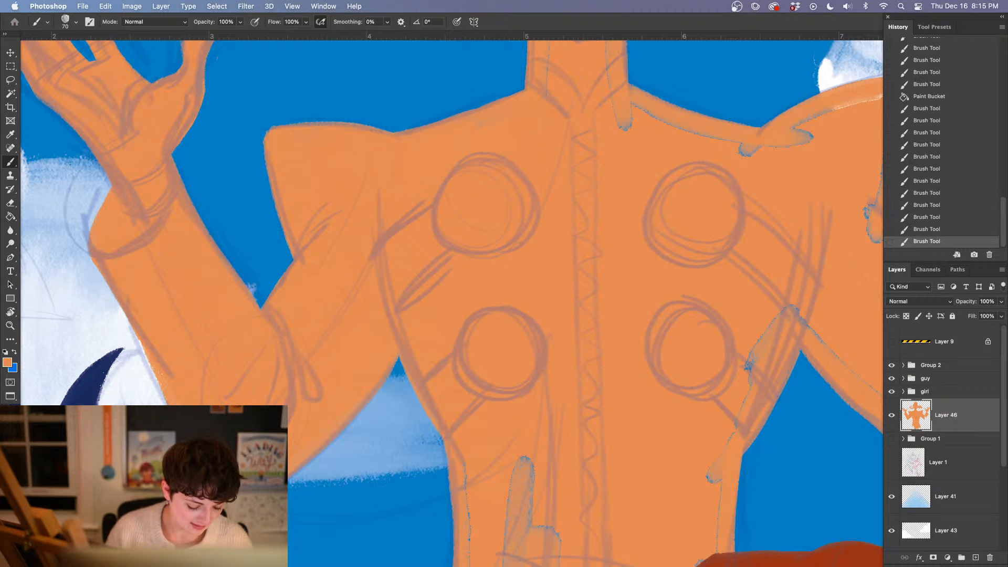
Brush orange over the villain's left upper arm and close the blue gap in the left half of his moustache
left_click_drag(405, 294, 365, 236)
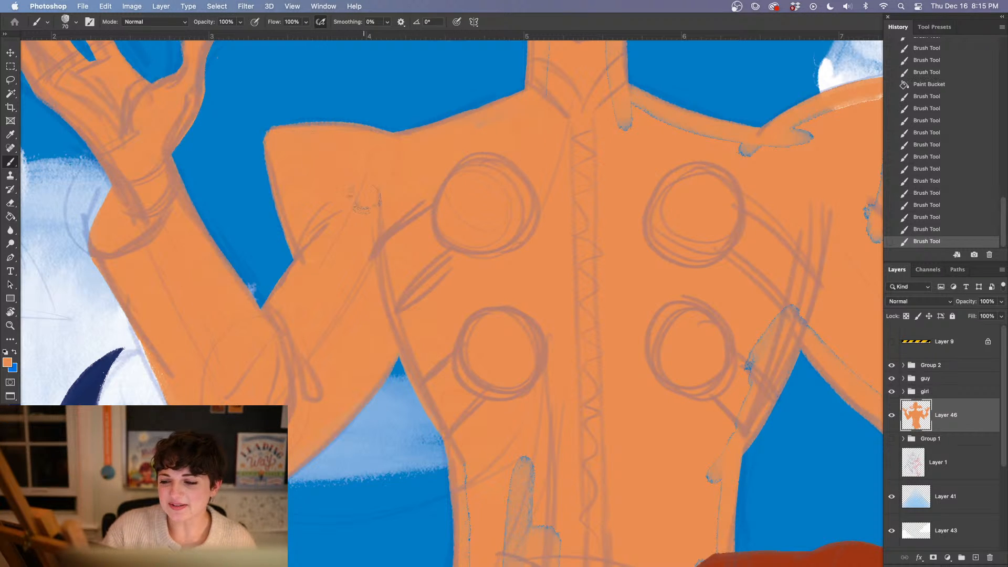
left_click_drag(428, 286, 387, 304)
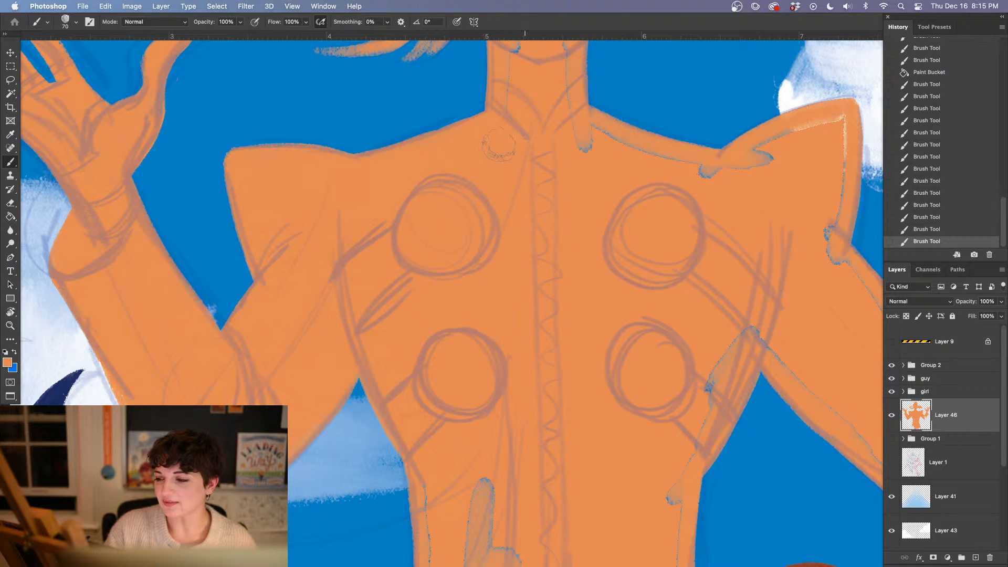
left_click_drag(524, 188, 397, 298)
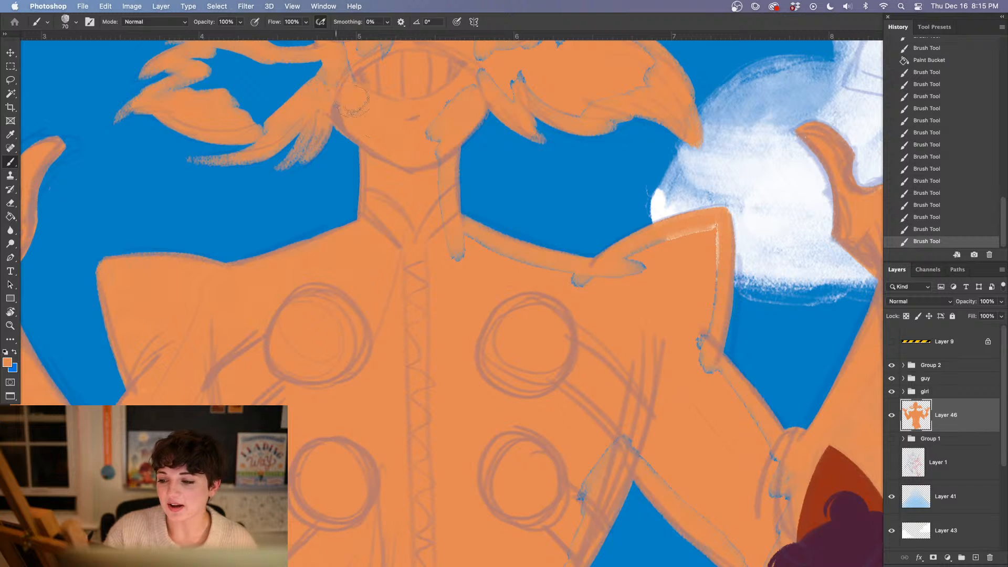
left_click_drag(334, 104, 400, 236)
mouse_move(255, 218)
left_mouse_down()
mouse_move(315, 199)
mouse_move(280, 197)
mouse_move(326, 237)
mouse_move(360, 220)
left_mouse_up()
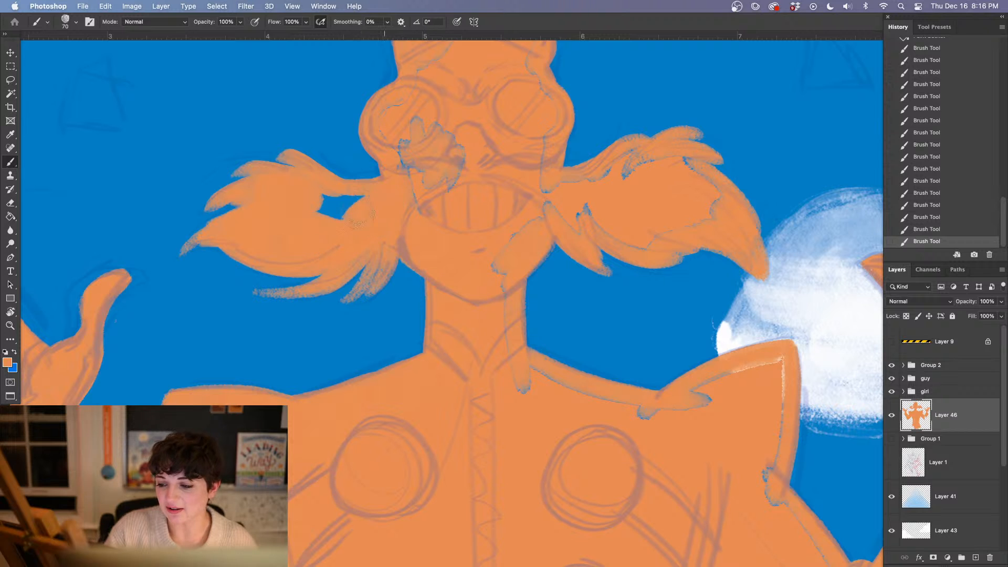
left_click_drag(445, 231, 371, 241)
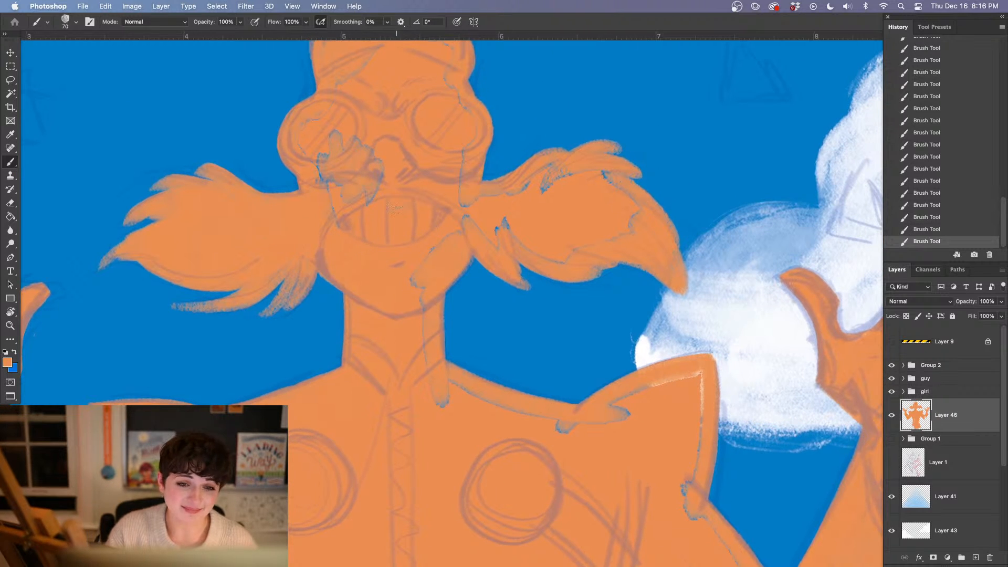
Brush orange over the unfilled gaps across the villain's goggles, nose, cheeks and forehead
mouse_move(345, 182)
left_mouse_down()
mouse_move(335, 176)
mouse_move(341, 196)
mouse_move(320, 133)
left_mouse_up()
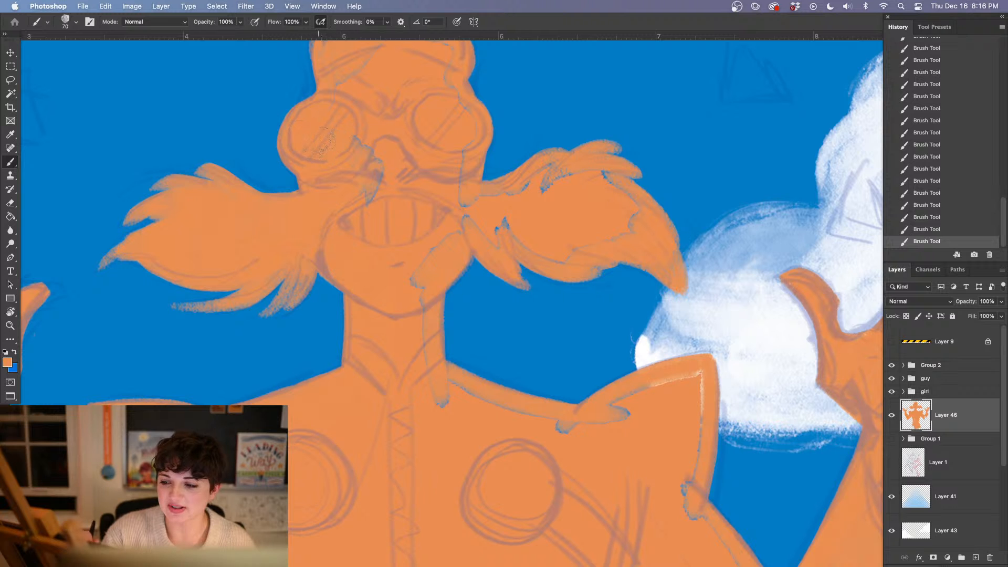
mouse_move(855, 208)
left_mouse_down()
mouse_move(608, 215)
mouse_move(469, 284)
left_mouse_up()
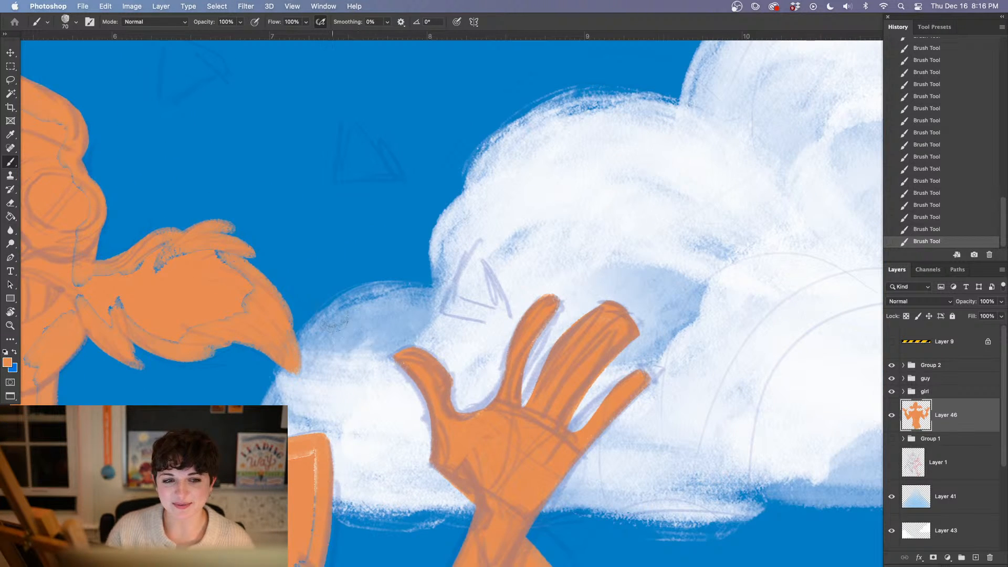
left_click_drag(189, 303, 362, 345)
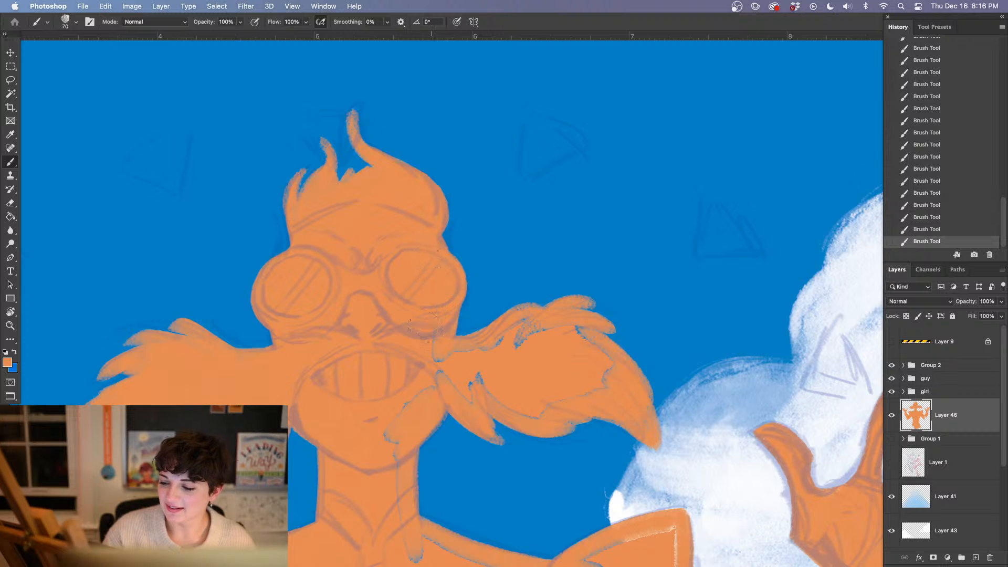
Brush orange over the unfilled gaps in the right half of the villain's moustache, his chin and his neck
left_click_drag(526, 384, 423, 333)
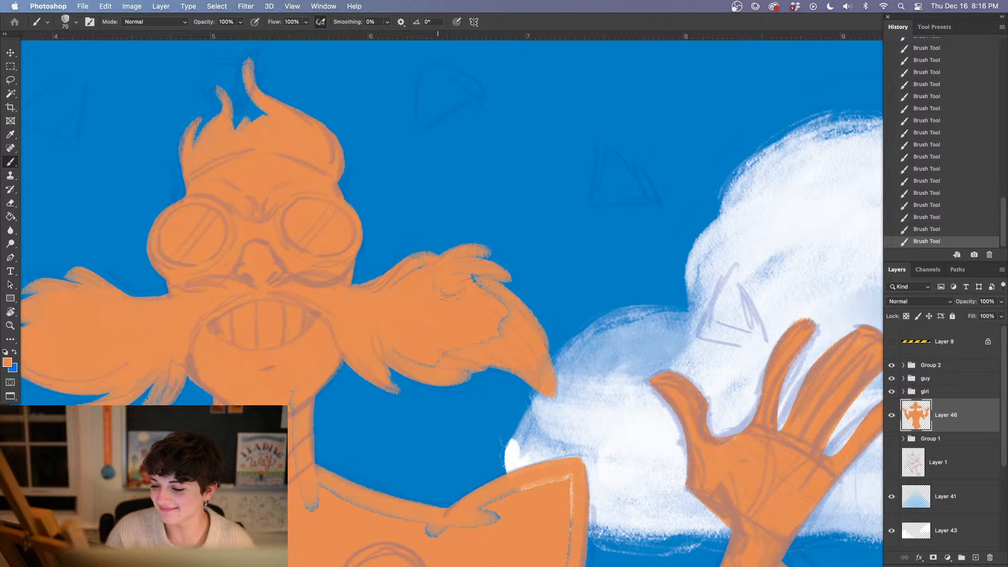
left_click_drag(467, 336, 347, 329)
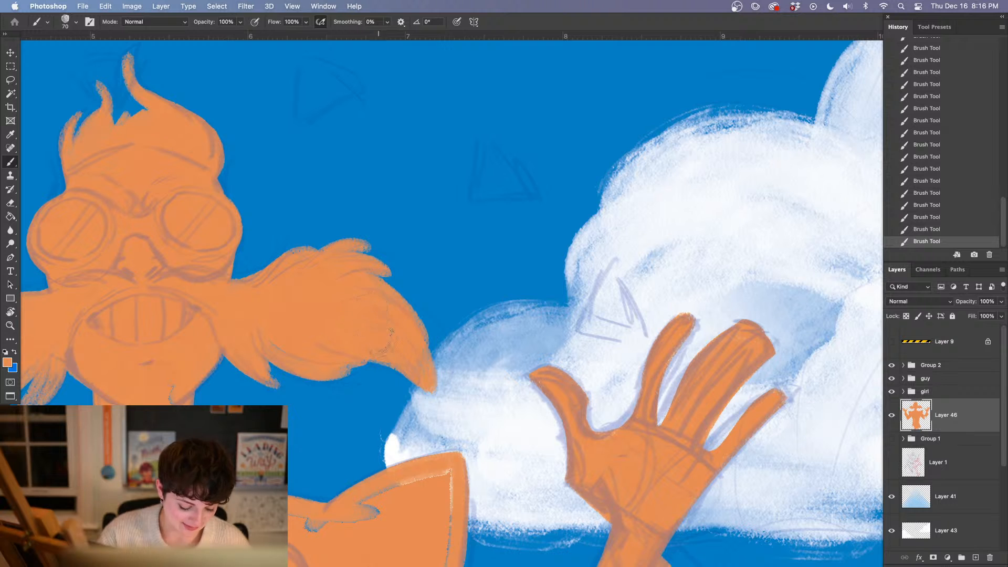
left_click_drag(333, 326, 374, 249)
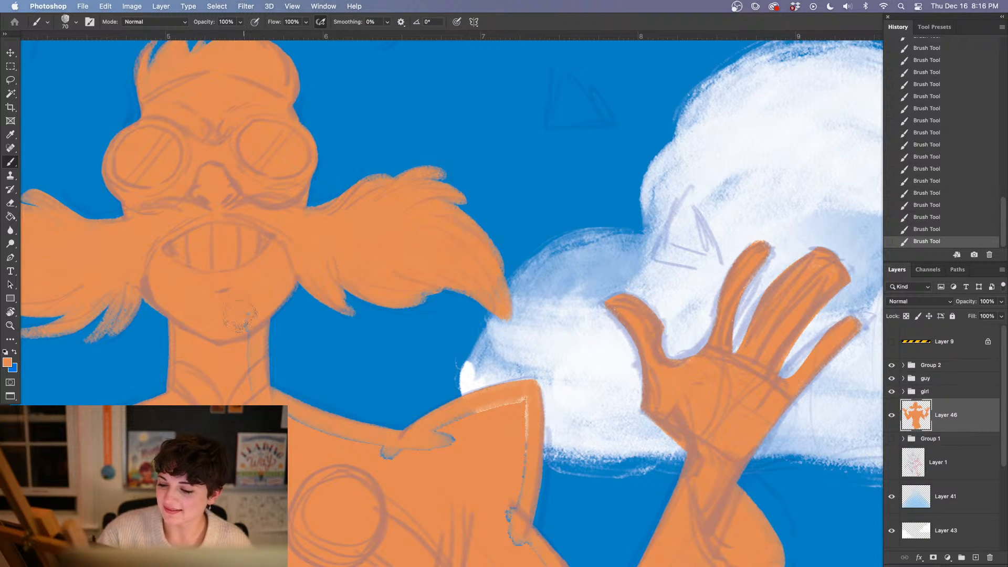
left_click_drag(281, 324, 300, 205)
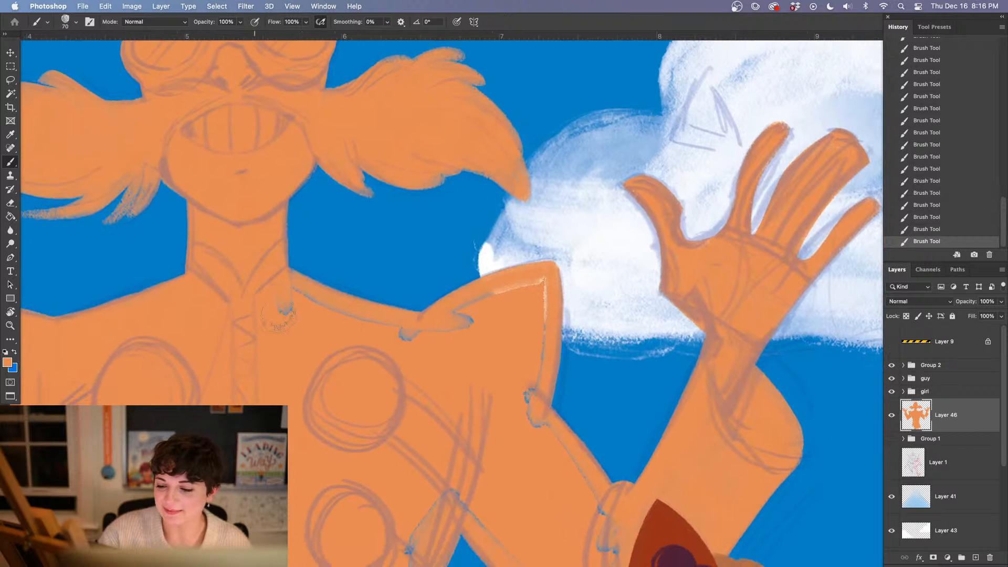
Brush orange over the unfilled gaps along the villain's right collar line, pointed shoulder, armpit and arm down to the elbow
mouse_move(301, 315)
left_mouse_down()
mouse_move(354, 328)
mouse_move(273, 302)
mouse_move(403, 346)
mouse_move(427, 344)
mouse_move(409, 315)
mouse_move(470, 307)
mouse_move(486, 294)
mouse_move(479, 335)
mouse_move(488, 303)
mouse_move(522, 292)
mouse_move(538, 311)
mouse_move(538, 343)
mouse_move(535, 388)
mouse_move(521, 403)
mouse_move(555, 421)
mouse_move(566, 442)
left_mouse_up()
mouse_move(497, 497)
left_mouse_down()
mouse_move(466, 304)
mouse_move(375, 338)
mouse_move(340, 390)
left_mouse_up()
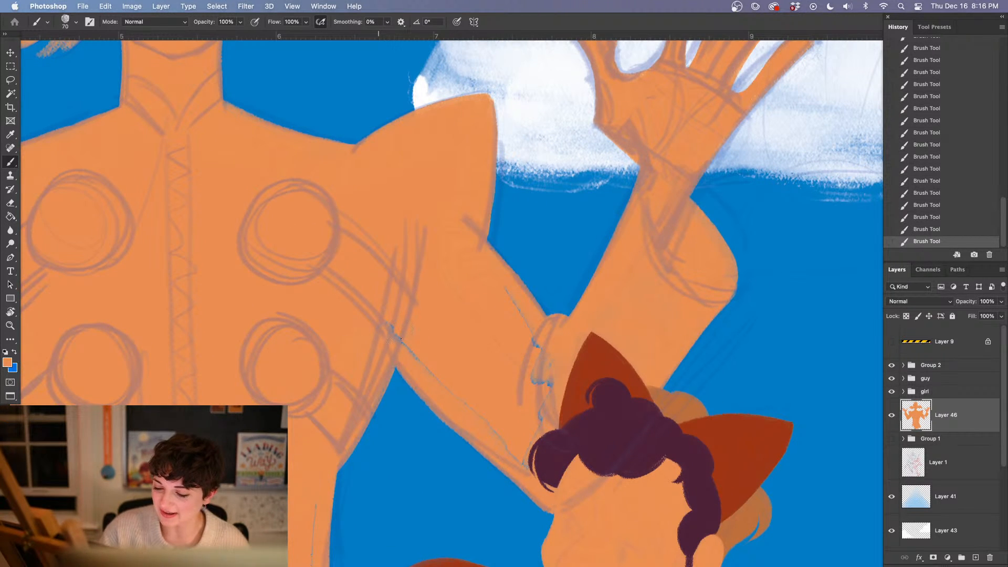
mouse_move(402, 332)
left_mouse_down()
mouse_move(537, 455)
mouse_move(545, 392)
mouse_move(557, 384)
mouse_move(536, 371)
mouse_move(509, 316)
left_mouse_up()
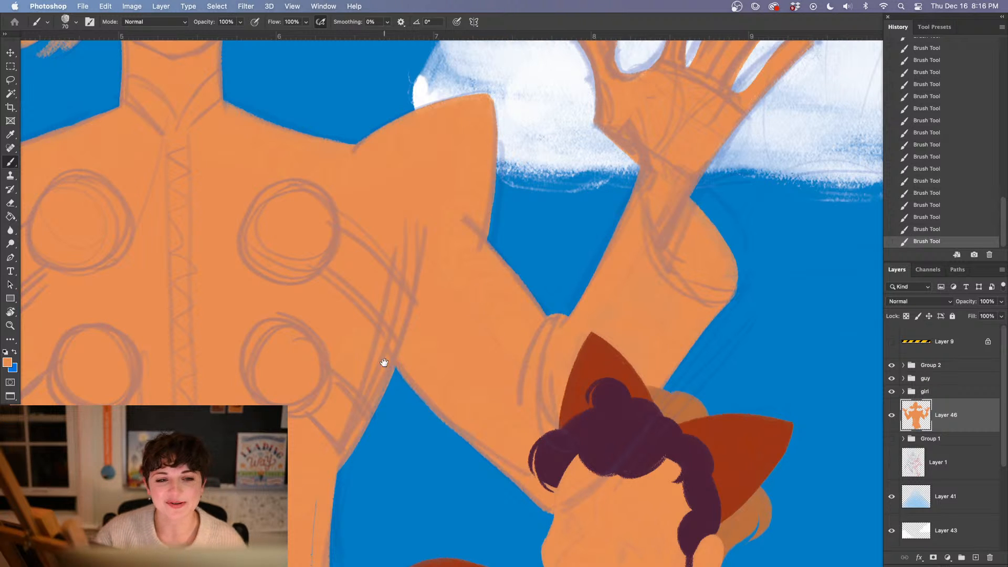
Brush orange over the remaining gaps at the villain's waist and lower torso, and check the whole figure
mouse_move(285, 387)
left_mouse_down()
mouse_move(353, 342)
mouse_move(428, 267)
left_mouse_up()
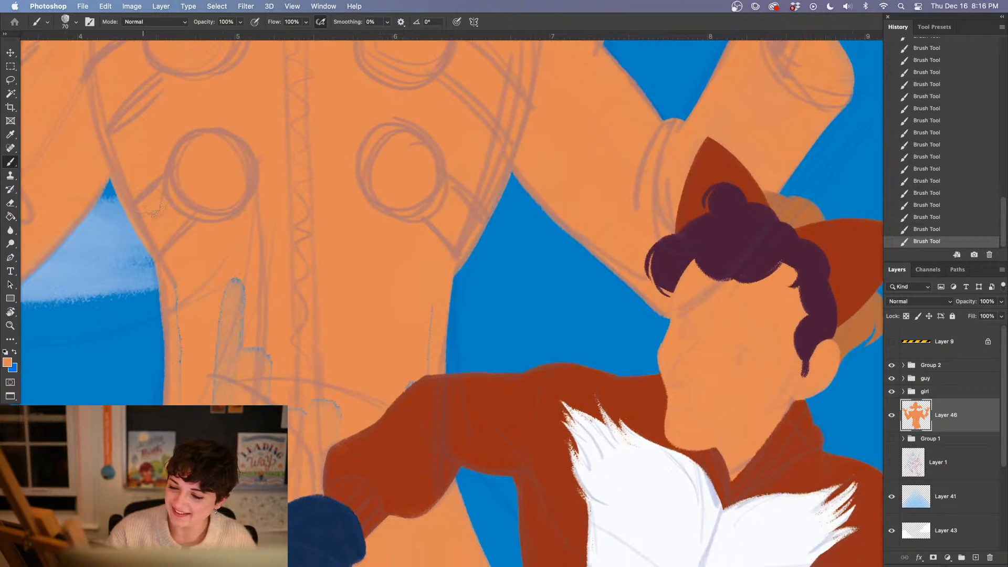
mouse_move(184, 272)
left_mouse_down()
mouse_move(199, 377)
mouse_move(218, 377)
mouse_move(226, 301)
mouse_move(252, 319)
left_mouse_up()
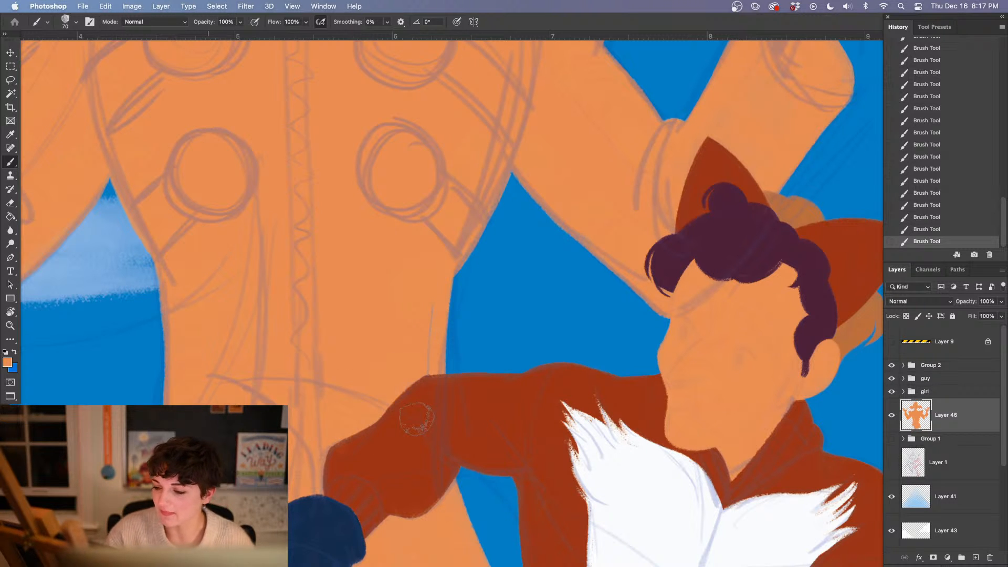
key("super+minus")
key("super+minus")
key("super+minus")
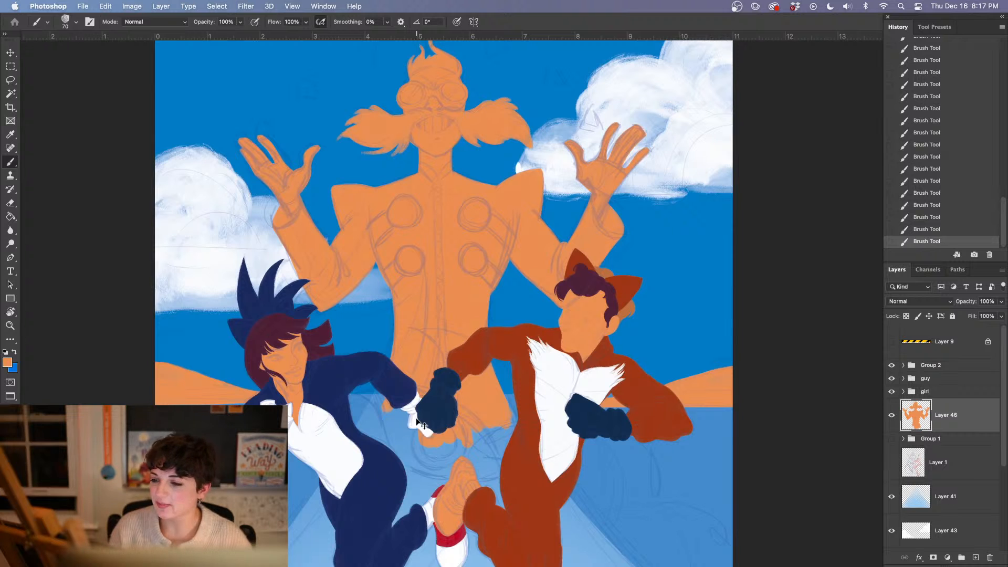
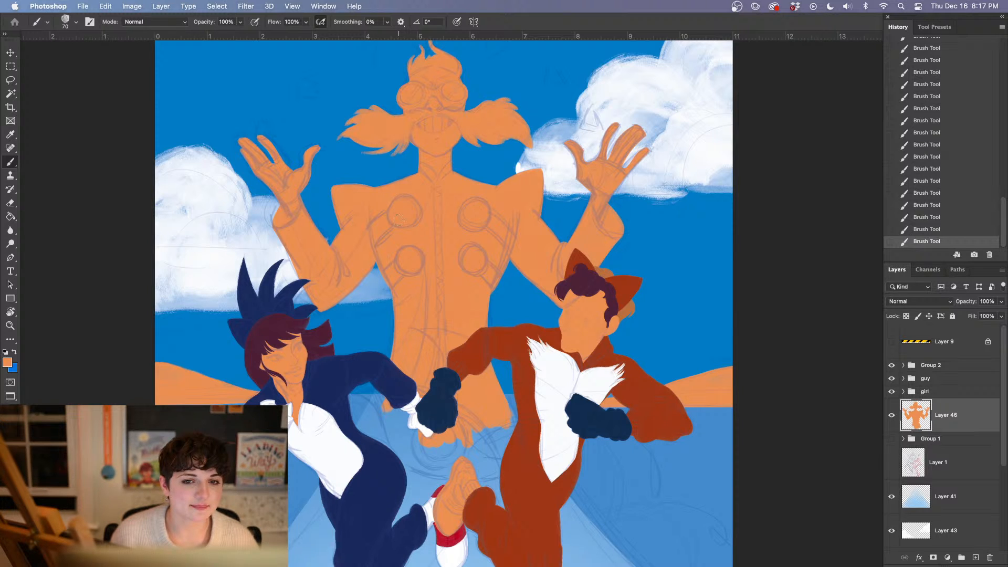
Set the foreground colour to a deep, fully saturated red with hue 0 for painting with the Brush
key("super+minus")
key("super+minus")
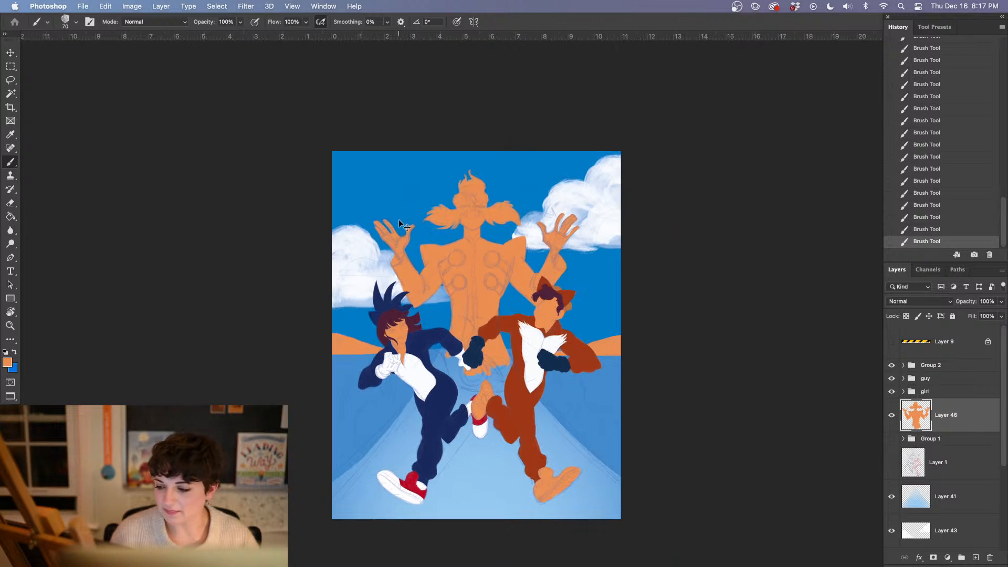
key("super+plus")
key("super+plus")
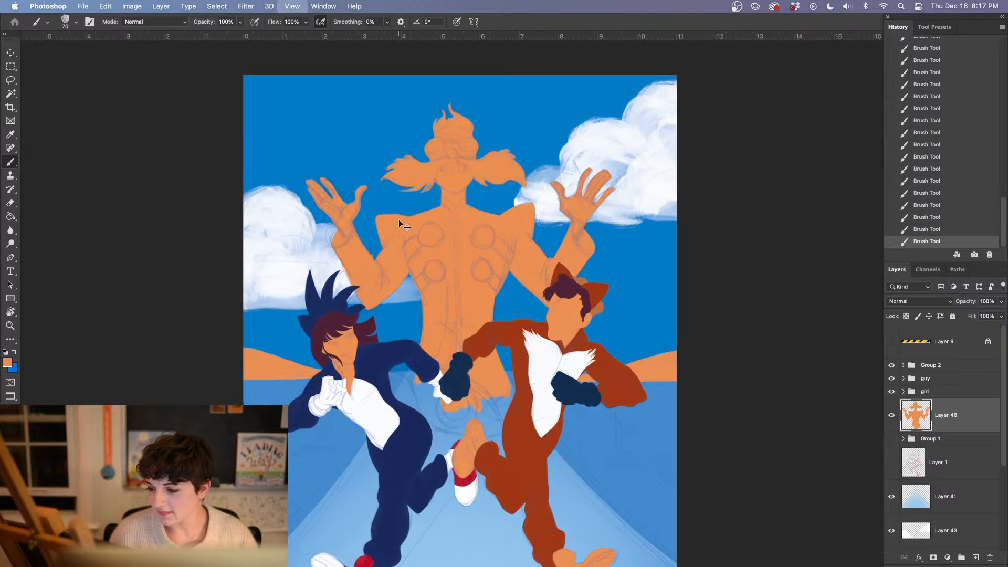
left_click(8, 362)
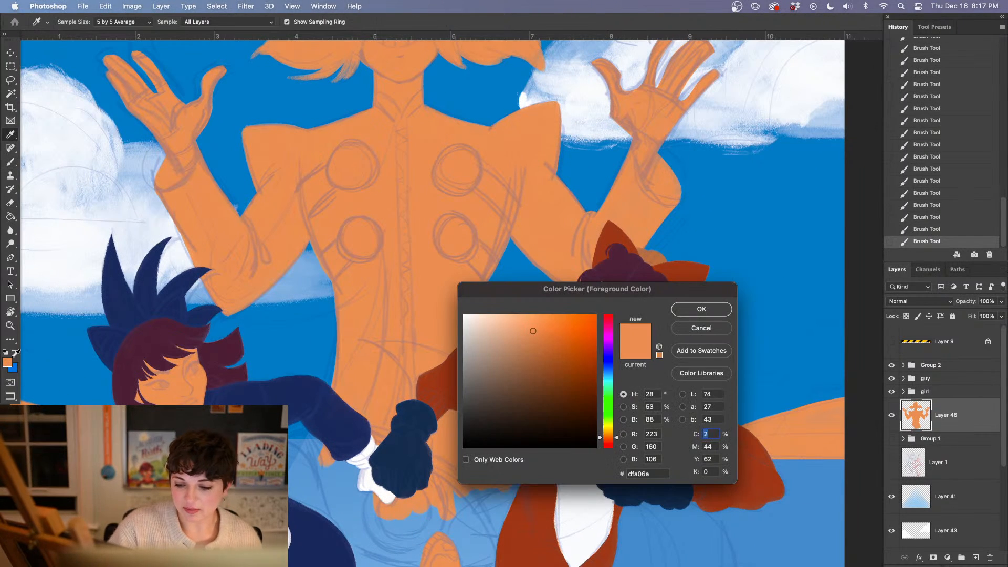
left_click(612, 448)
left_click_drag(584, 363, 598, 367)
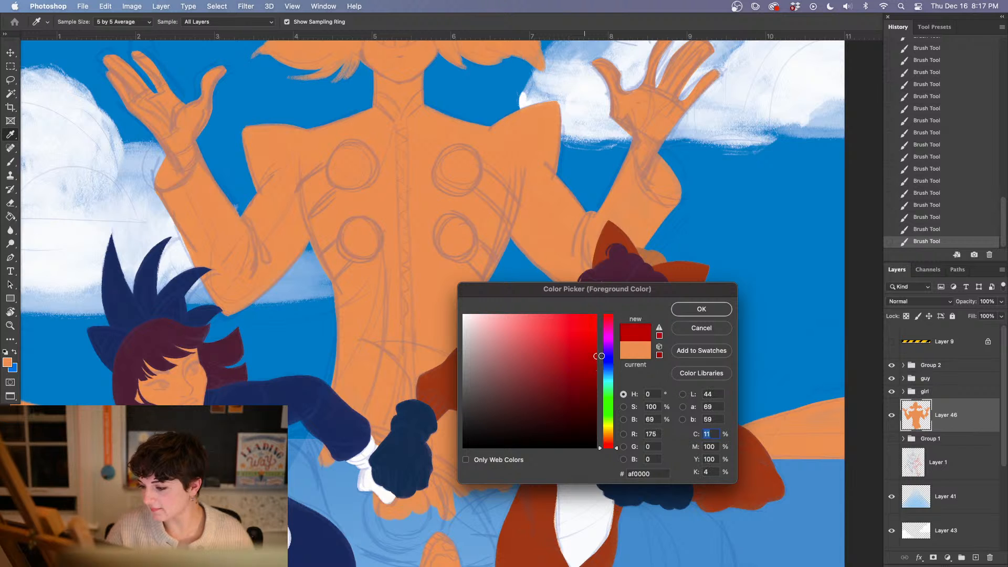
left_click(687, 309)
key("b")
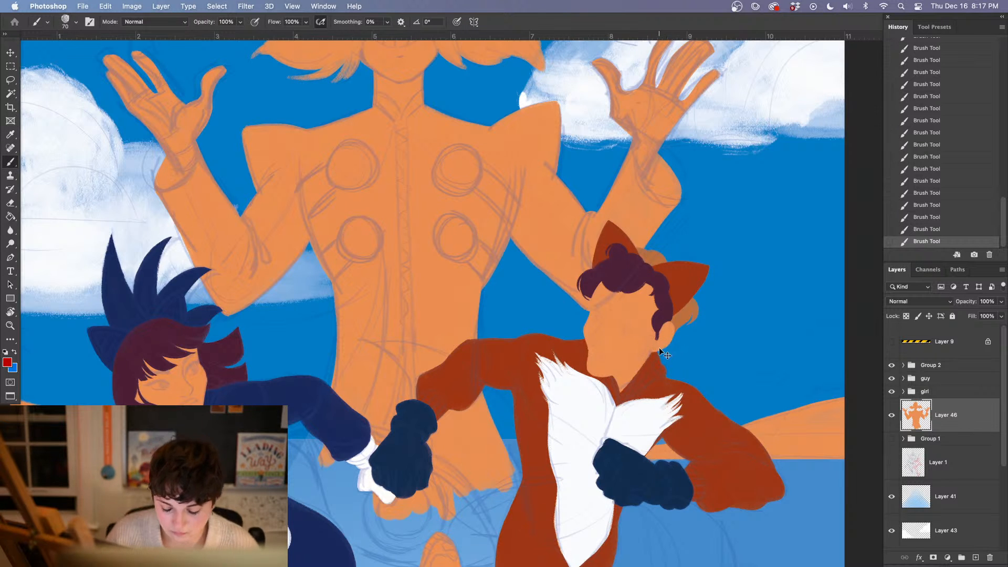
key("super+plus")
left_click_drag(352, 370, 486, 464)
left_click_drag(182, 239, 533, 355)
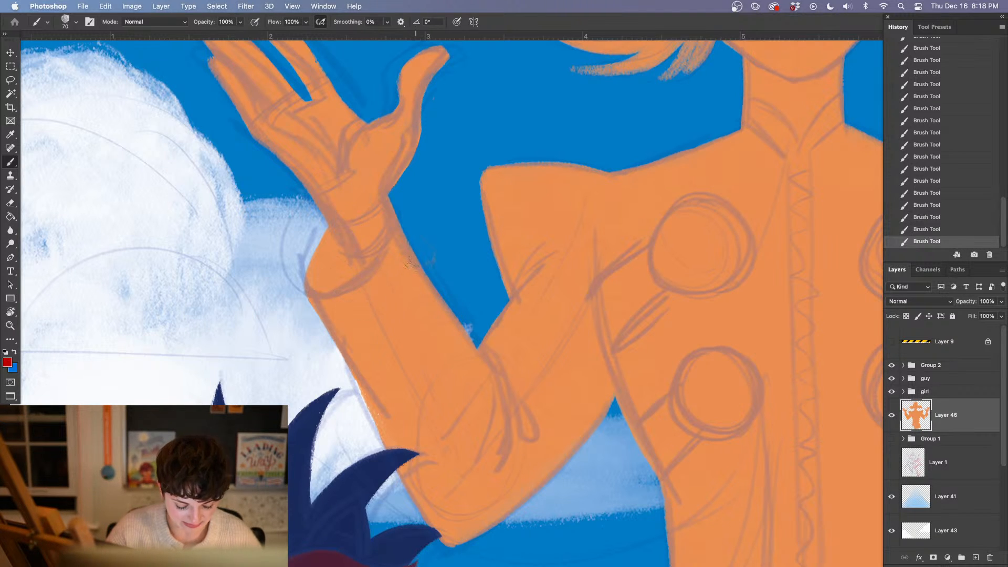
mouse_move(567, 310)
left_mouse_down()
mouse_move(492, 374)
mouse_move(452, 348)
left_mouse_up()
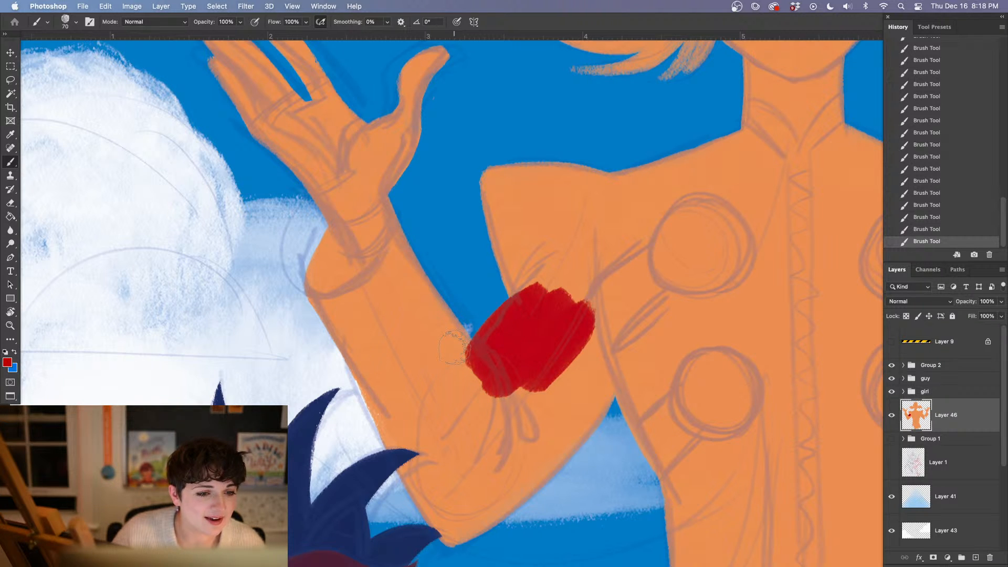
left_click_drag(559, 254, 475, 344)
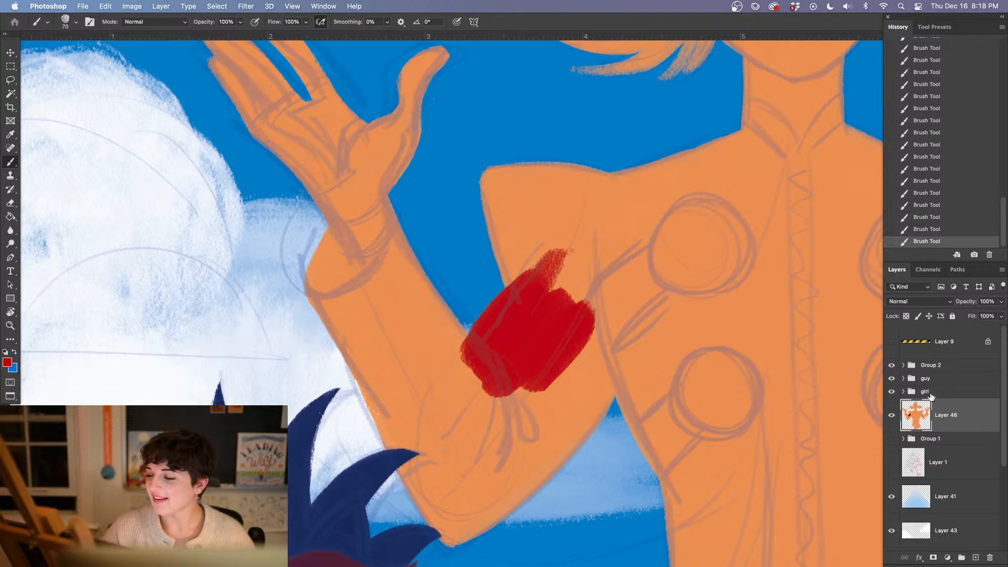
left_click(929, 229)
left_click(929, 217)
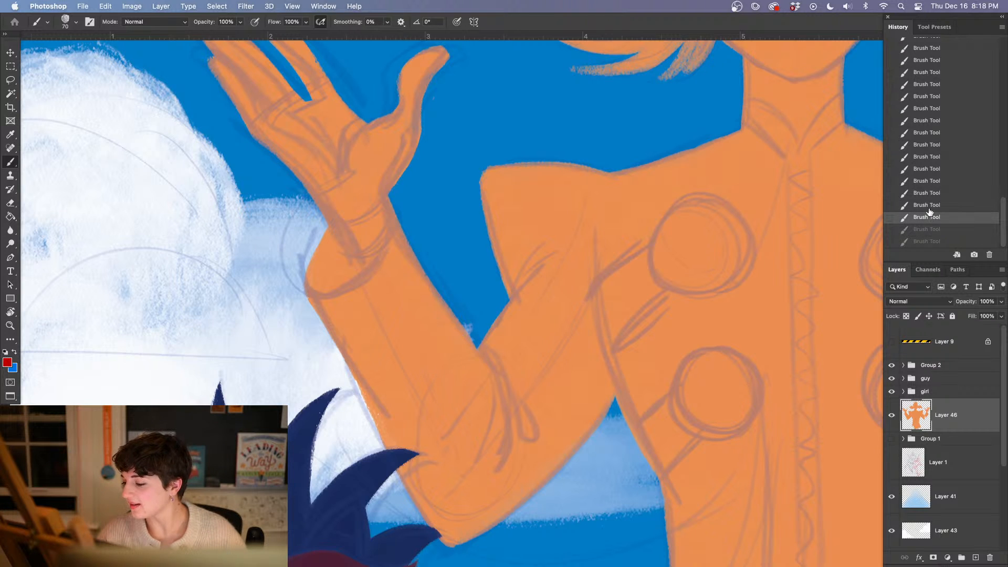
Add a new layer above the orange figure, paint a red stroke on his left cuff and clip the layer to Layer 46
left_click(975, 557)
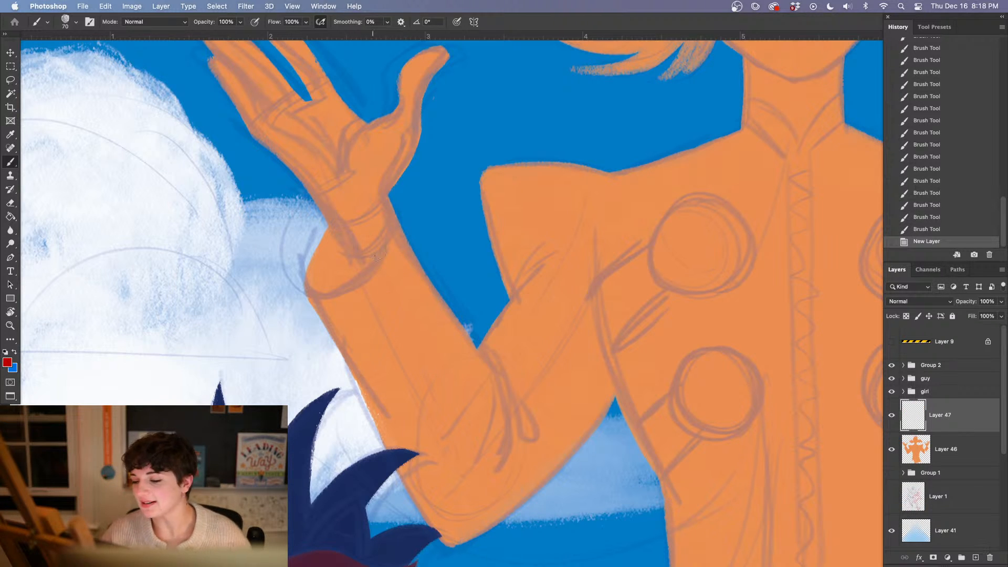
mouse_move(306, 220)
left_mouse_down()
mouse_move(349, 299)
mouse_move(345, 258)
left_mouse_up()
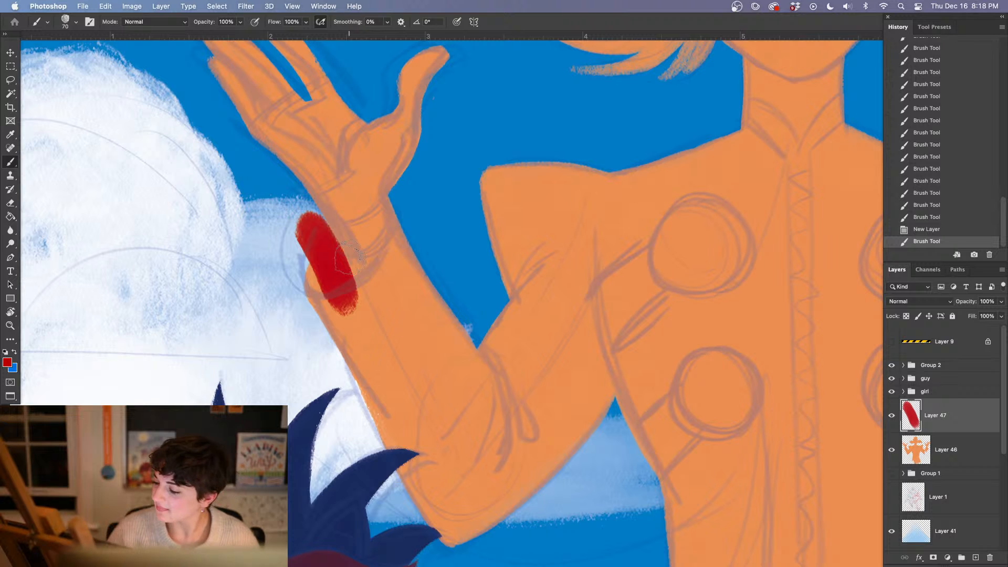
right_click(934, 415)
left_click(871, 270)
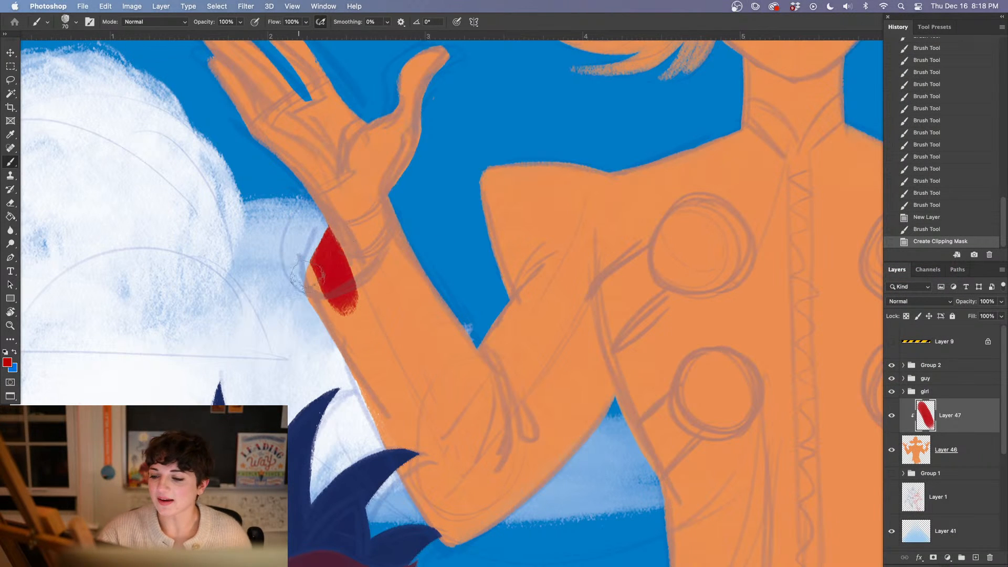
Paint the coat's left cuff and forearm sleeve red down to the inner elbow, leaving the hand and wrist orange
mouse_move(306, 276)
left_mouse_down()
mouse_move(363, 277)
mouse_move(348, 299)
mouse_move(388, 276)
mouse_move(368, 295)
mouse_move(415, 228)
mouse_move(403, 277)
left_mouse_up()
mouse_move(377, 302)
left_mouse_down()
mouse_move(407, 286)
mouse_move(337, 268)
mouse_move(356, 346)
left_mouse_up()
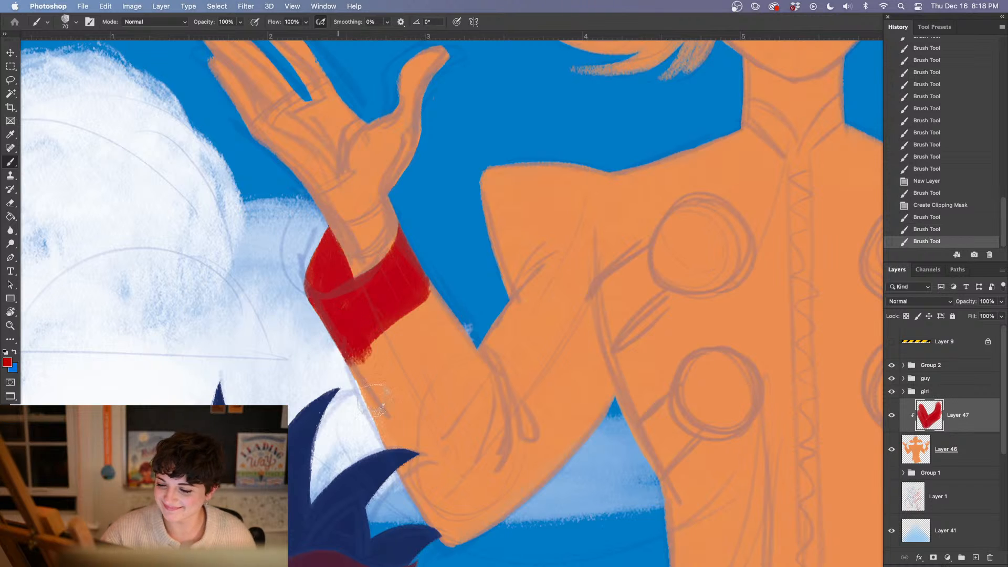
mouse_move(377, 404)
left_mouse_down()
mouse_move(404, 431)
mouse_move(434, 288)
mouse_move(492, 361)
mouse_move(492, 386)
left_mouse_up()
mouse_move(531, 418)
left_mouse_down()
mouse_move(504, 362)
mouse_move(456, 314)
left_mouse_up()
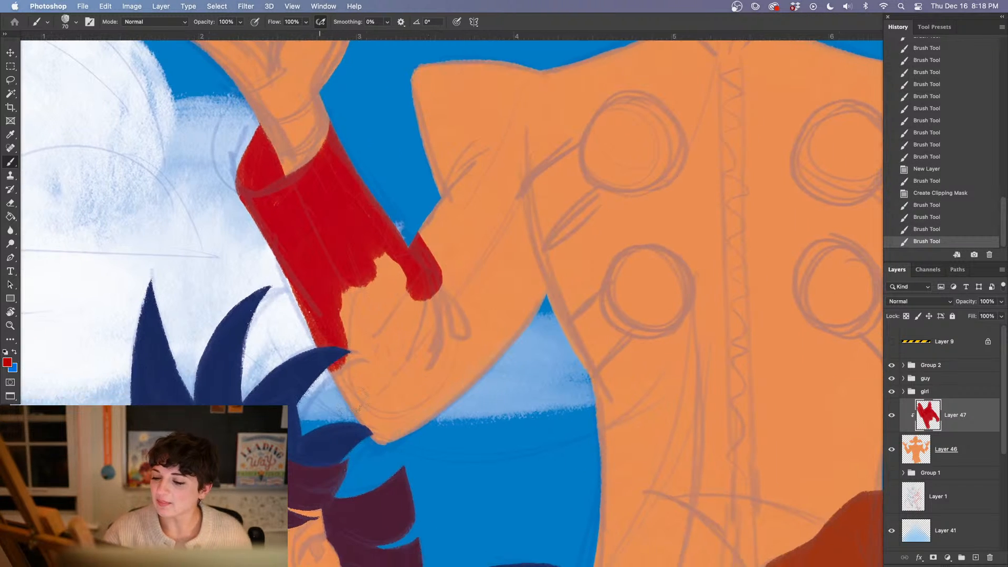
Outline the left sleeve in red around the elbow and underarm, then over the pointed shoulder to the neck
mouse_move(336, 362)
left_mouse_down()
mouse_move(386, 428)
mouse_move(486, 357)
mouse_move(538, 278)
left_mouse_up()
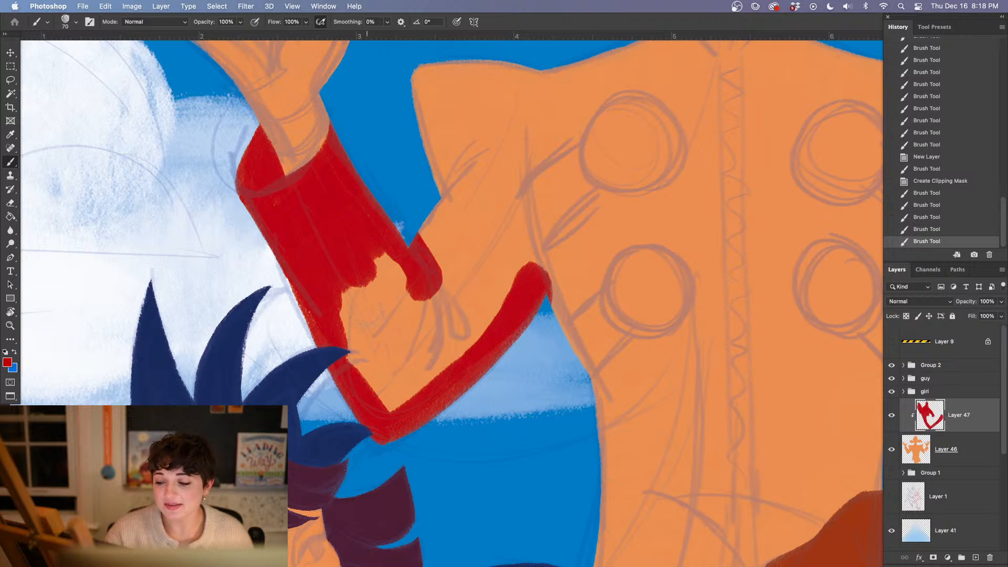
left_click_drag(416, 313, 302, 442)
mouse_move(311, 365)
left_mouse_down()
mouse_move(333, 333)
mouse_move(305, 214)
mouse_move(366, 195)
left_mouse_up()
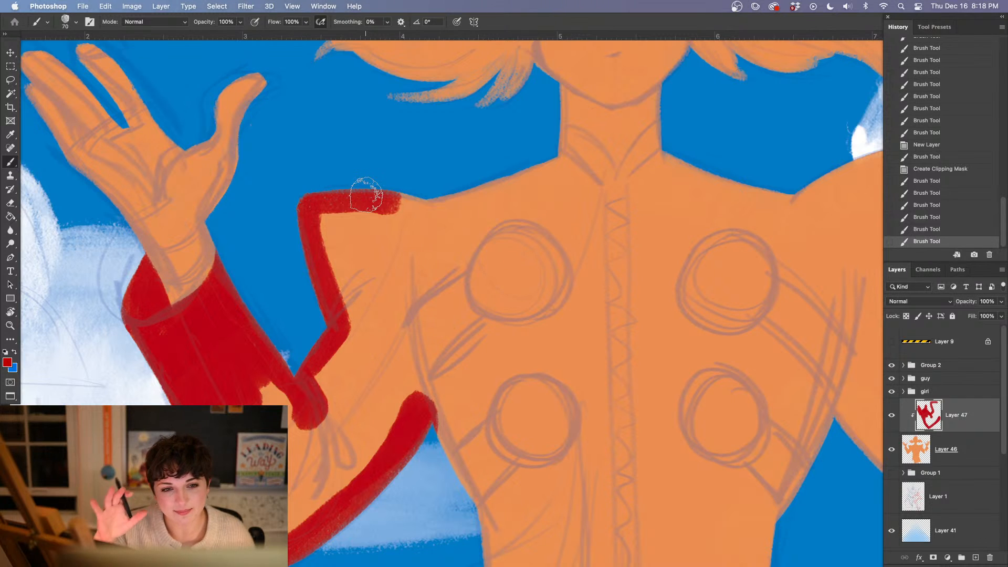
mouse_move(366, 196)
left_mouse_down()
mouse_move(448, 203)
mouse_move(541, 167)
left_mouse_up()
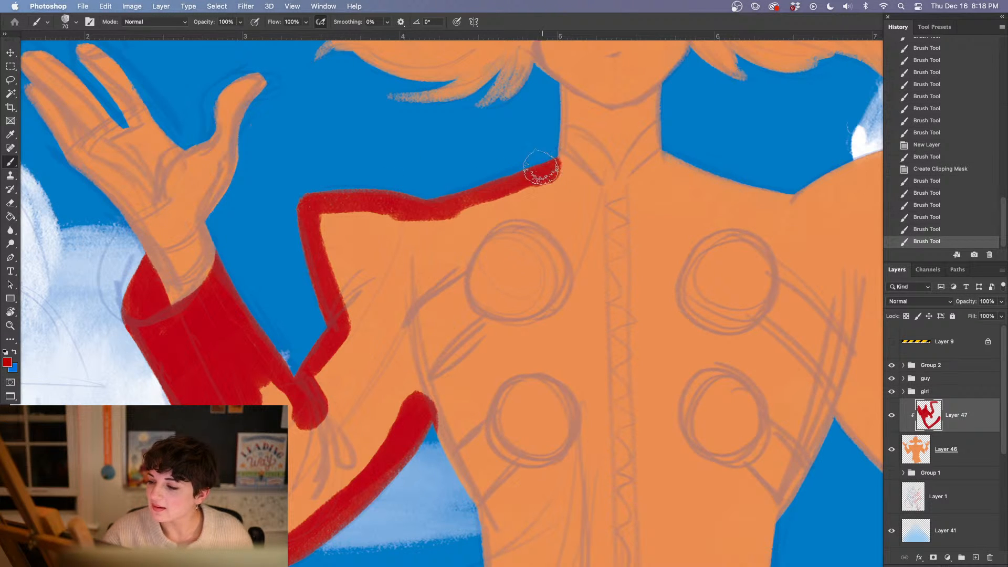
Trace the coat's left side in red from the armpit down to the hem, around the front figures' joined hands
scroll(479, 283, "down", 10)
scroll(479, 283, "right", 5)
mouse_move(253, 138)
left_mouse_down()
mouse_move(278, 139)
mouse_move(319, 231)
mouse_move(320, 407)
mouse_move(322, 385)
mouse_move(310, 423)
mouse_move(306, 387)
left_mouse_up()
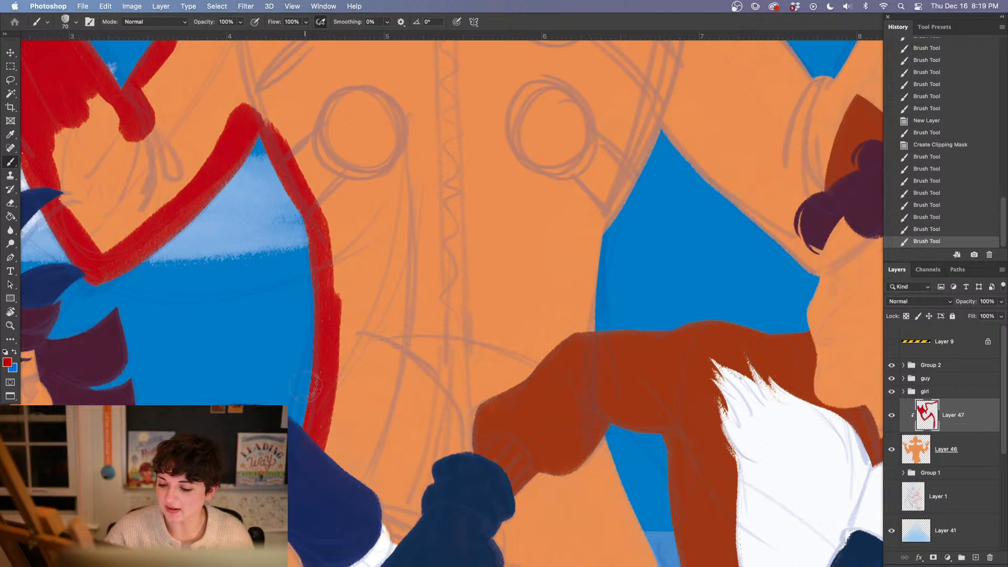
mouse_move(307, 432)
left_mouse_down()
mouse_move(278, 120)
mouse_move(416, 549)
mouse_move(385, 309)
left_mouse_up()
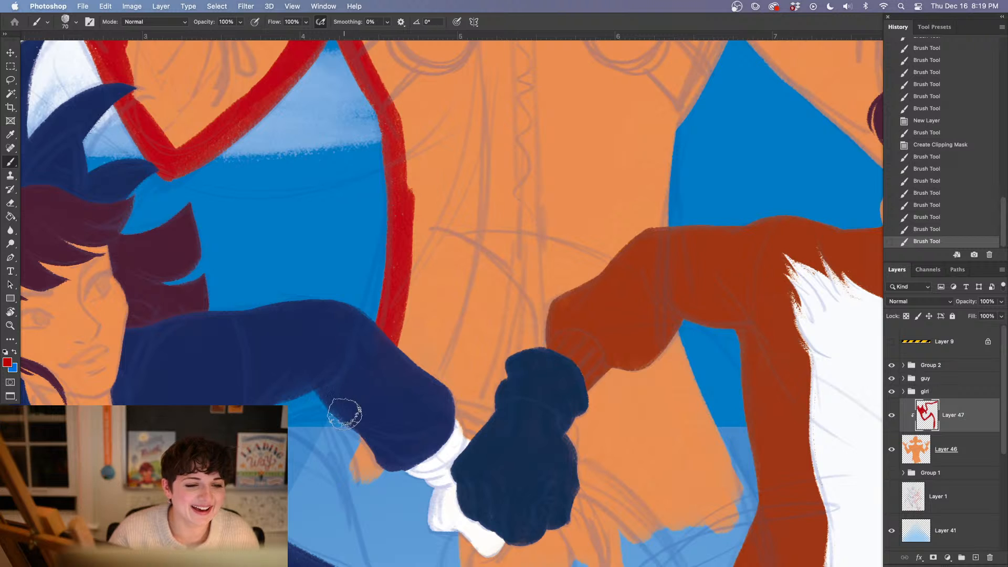
left_click_drag(383, 465, 357, 475)
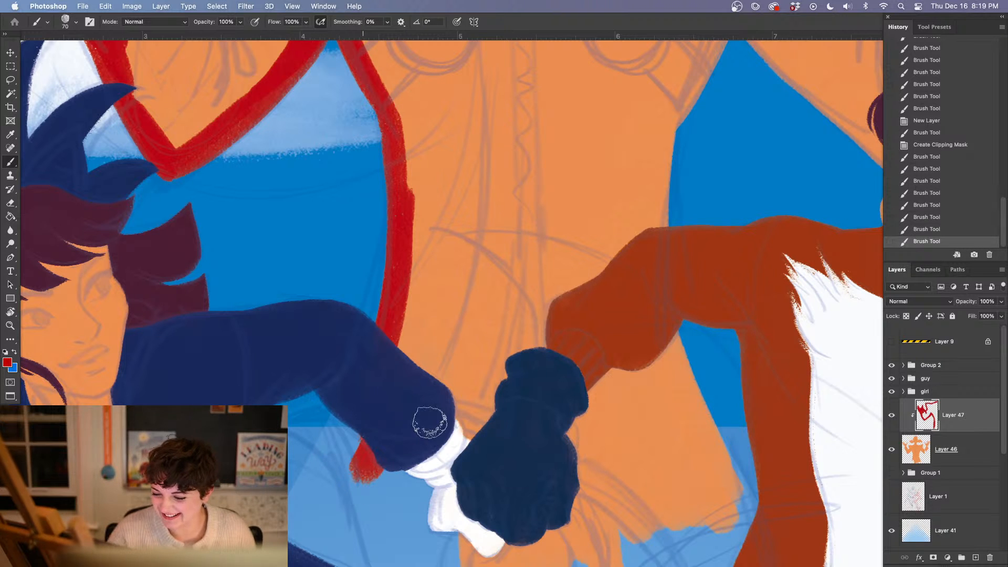
left_click_drag(478, 436, 465, 401)
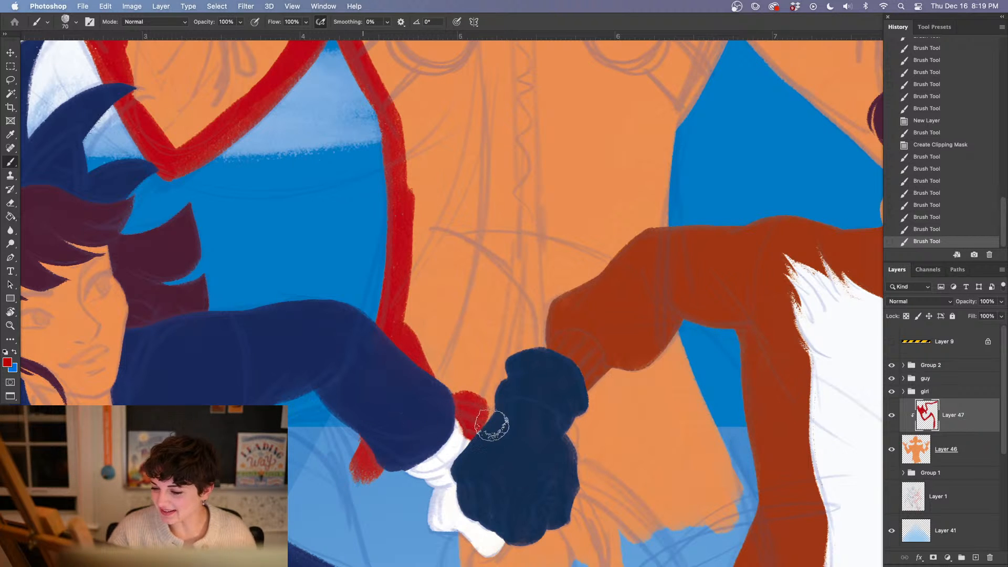
Outline the coat's ragged hem and its lower right edge in red
scroll(511, 357, "down", 5)
scroll(510, 357, "right", 3)
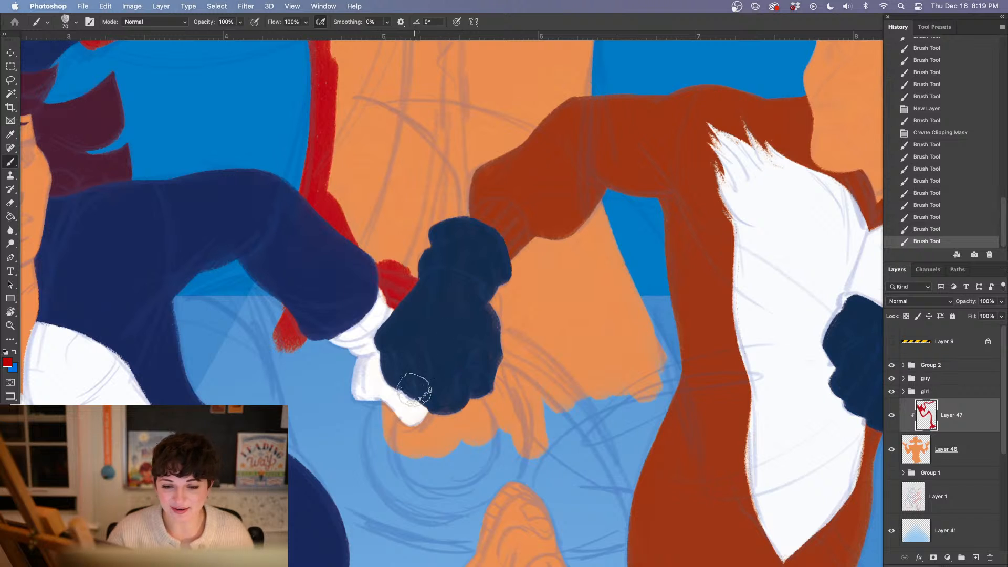
mouse_move(394, 436)
left_mouse_down()
mouse_move(396, 422)
mouse_move(550, 430)
mouse_move(539, 432)
mouse_move(578, 399)
mouse_move(662, 381)
mouse_move(651, 315)
mouse_move(589, 213)
mouse_move(614, 304)
left_mouse_up()
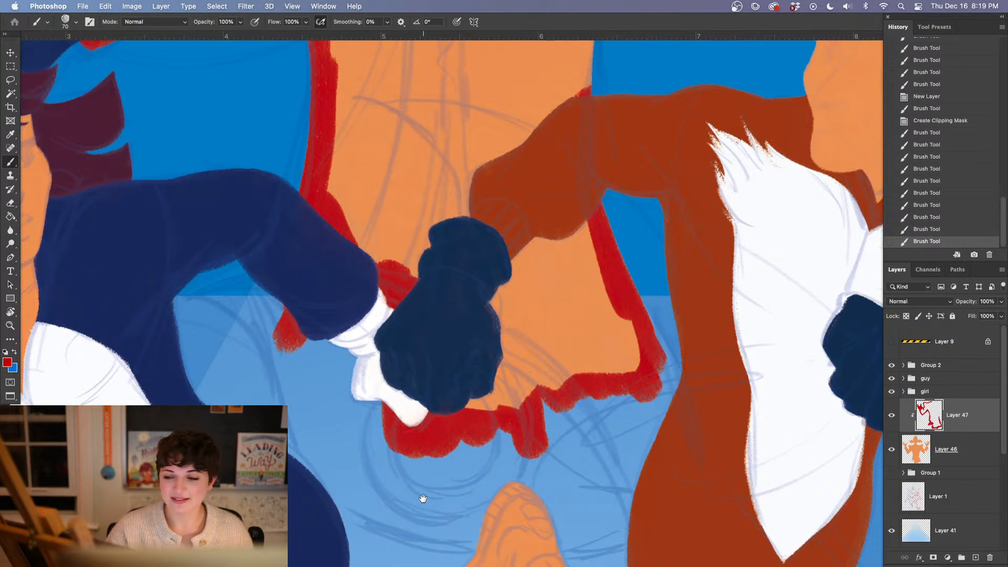
Trace the coat's right side in red up to the armpit and along the underside of the right upper arm
scroll(418, 496, "up", 10)
scroll(419, 496, "right", 6)
scroll(425, 332, "down", 10)
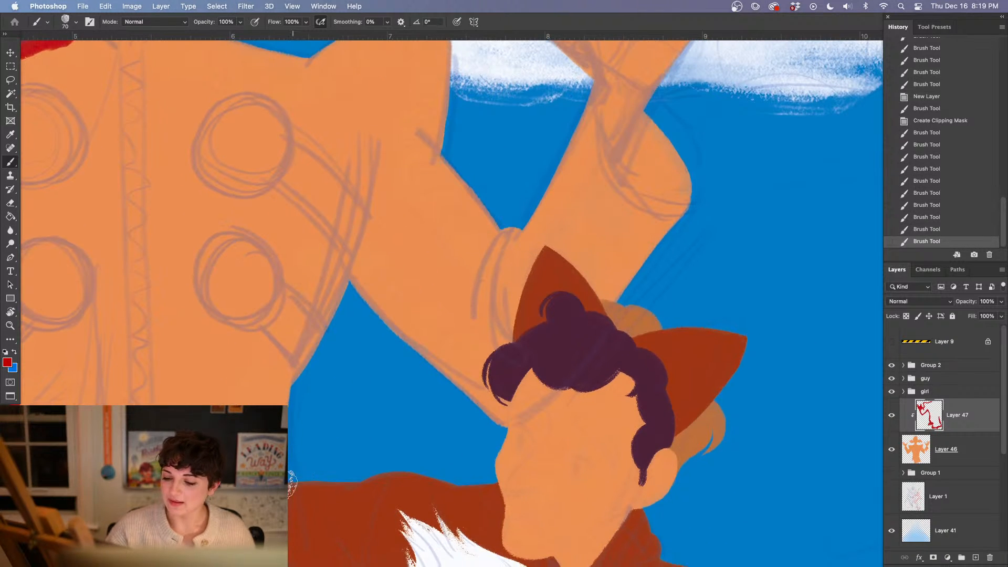
mouse_move(278, 402)
left_mouse_down()
mouse_move(303, 359)
mouse_move(288, 367)
mouse_move(359, 286)
mouse_move(470, 403)
mouse_move(444, 380)
mouse_move(505, 424)
left_mouse_up()
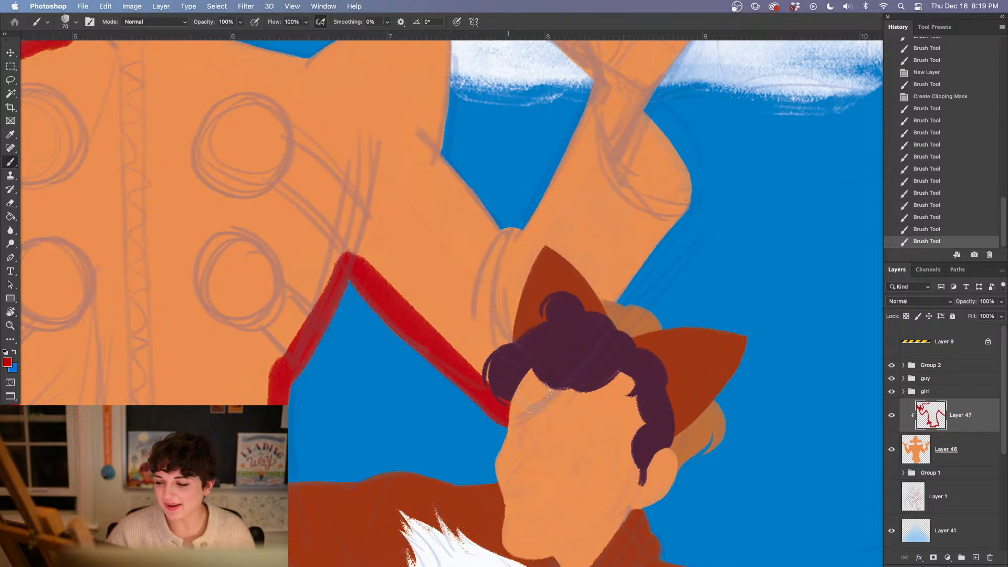
Paint the right cuff and forearm red, erase the overlap on the wrist, and outline the upper arm to the shoulder tip
mouse_move(670, 221)
left_mouse_down()
mouse_move(663, 124)
mouse_move(623, 193)
mouse_move(688, 131)
mouse_move(688, 162)
mouse_move(657, 176)
mouse_move(629, 141)
mouse_move(627, 228)
left_mouse_up()
scroll(627, 228, "right", 5)
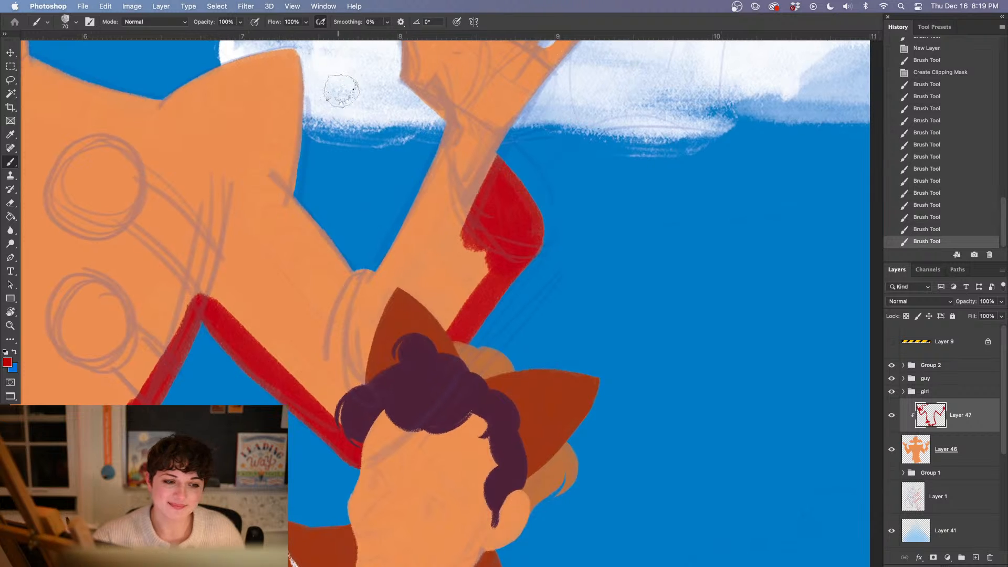
mouse_move(438, 166)
left_mouse_down()
mouse_move(445, 208)
mouse_move(488, 219)
mouse_move(434, 189)
mouse_move(481, 223)
mouse_move(439, 216)
mouse_move(498, 281)
mouse_move(481, 286)
mouse_move(483, 304)
mouse_move(459, 280)
mouse_move(480, 317)
mouse_move(444, 161)
mouse_move(475, 178)
mouse_move(462, 210)
left_mouse_up()
key("e")
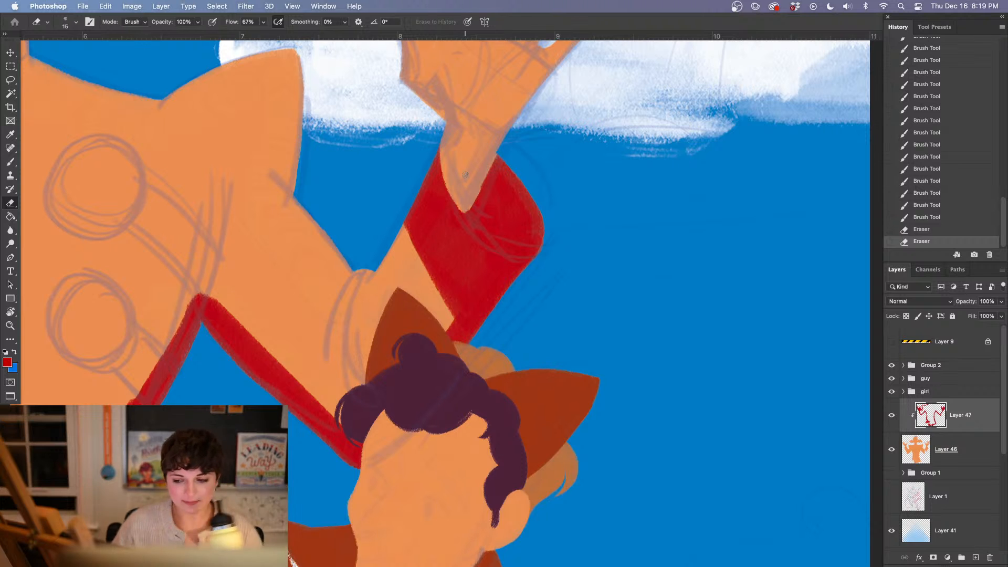
key("b")
mouse_move(454, 279)
left_mouse_down()
mouse_move(443, 319)
mouse_move(414, 292)
mouse_move(375, 280)
mouse_move(363, 309)
mouse_move(333, 283)
mouse_move(307, 210)
mouse_move(289, 50)
left_mouse_up()
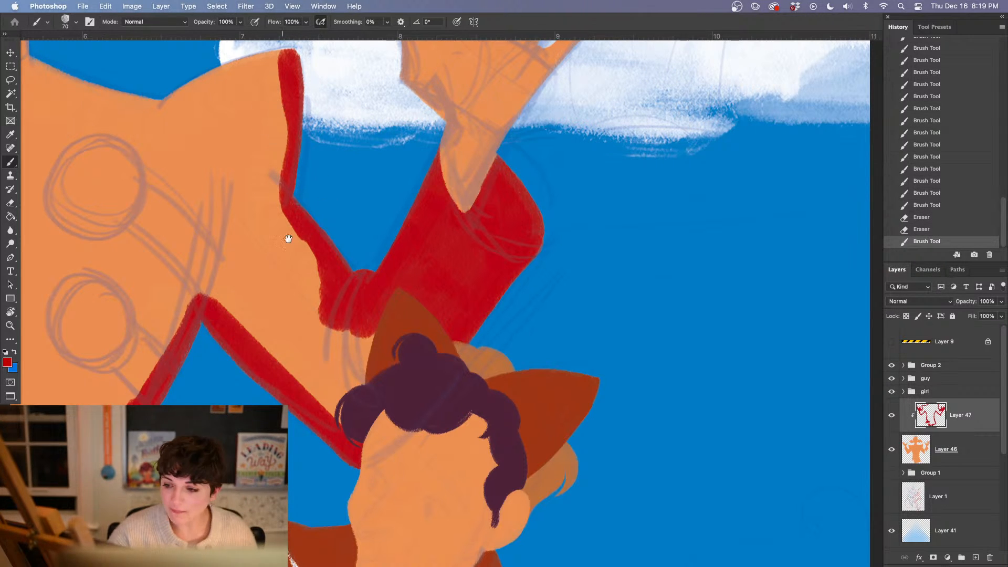
Paint both sides of the coat's collar red and outline the right shoulder from the collar to its pointed tip
left_click_drag(288, 238, 544, 420)
mouse_move(295, 217)
left_mouse_down()
mouse_move(243, 275)
mouse_move(240, 297)
left_mouse_up()
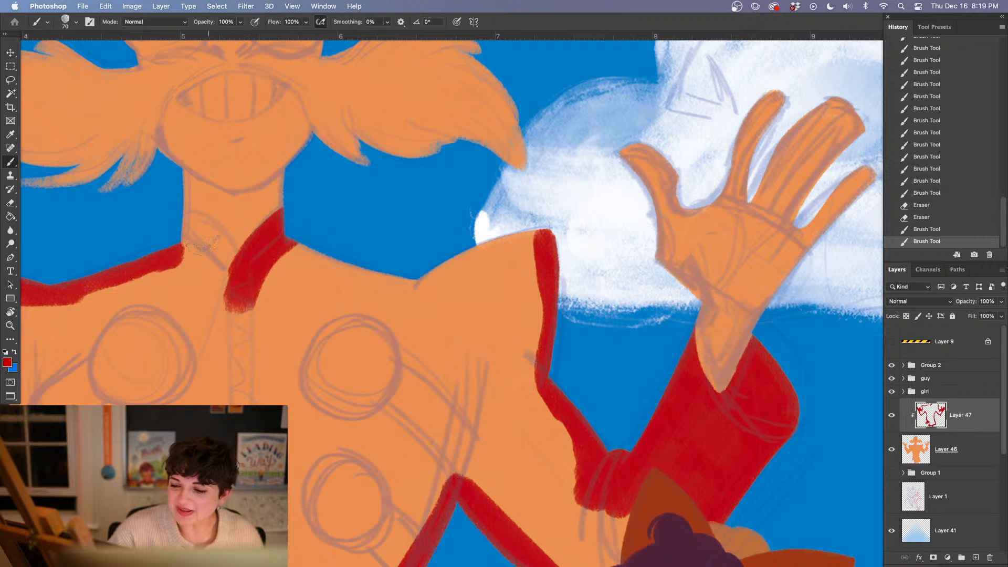
mouse_move(172, 236)
left_mouse_down()
mouse_move(186, 229)
mouse_move(233, 313)
left_mouse_up()
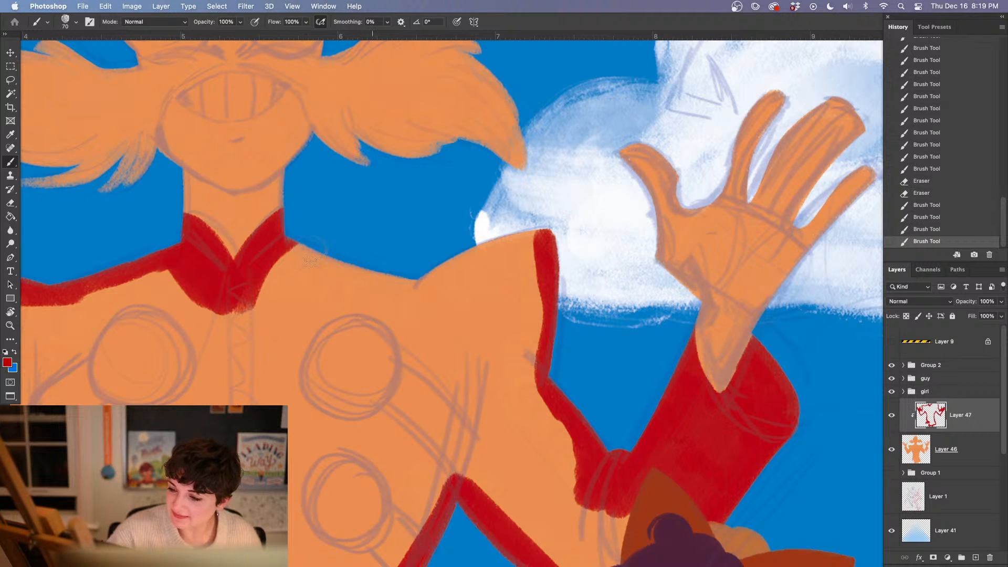
mouse_move(287, 244)
left_mouse_down()
mouse_move(417, 290)
mouse_move(486, 250)
left_mouse_up()
mouse_move(554, 233)
left_mouse_down()
mouse_move(498, 242)
mouse_move(522, 260)
mouse_move(457, 284)
left_mouse_up()
left_click_drag(304, 261, 313, 285)
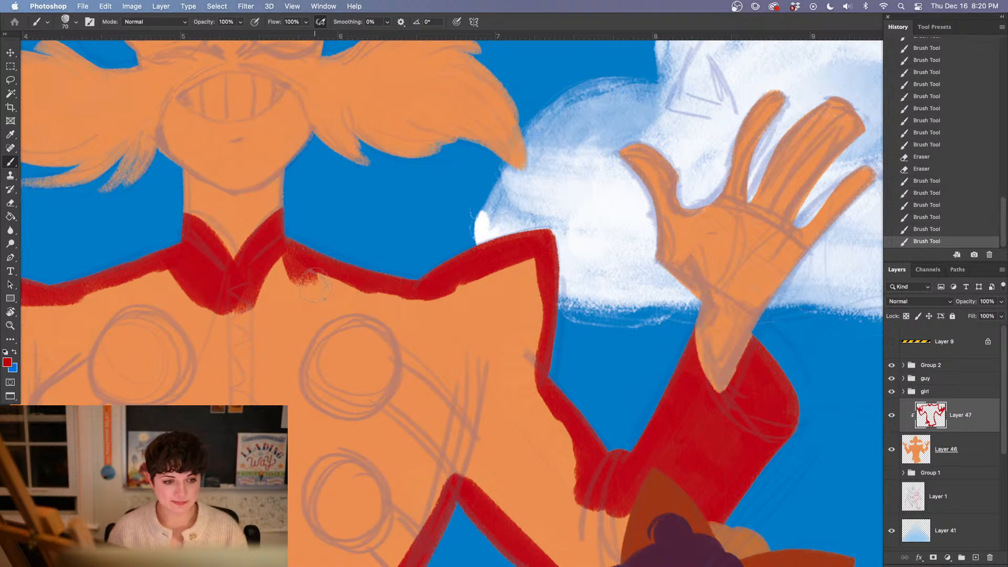
Close the red outline behind the joined hands and fill the coat's interior with red using the Paint Bucket
key("super+minus")
key("super+minus")
key("super+minus")
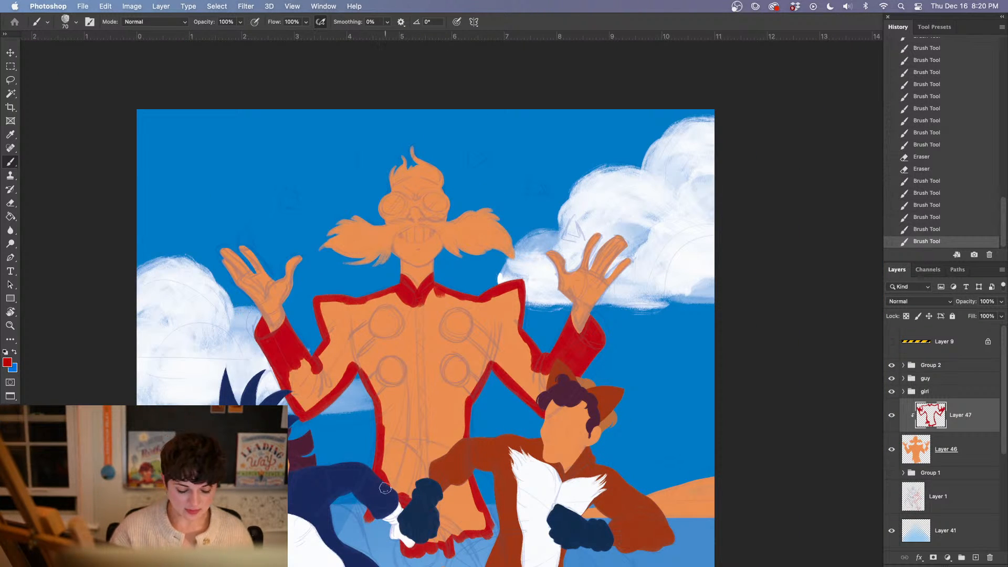
left_click_drag(392, 486, 421, 553)
key("g")
left_click(420, 414)
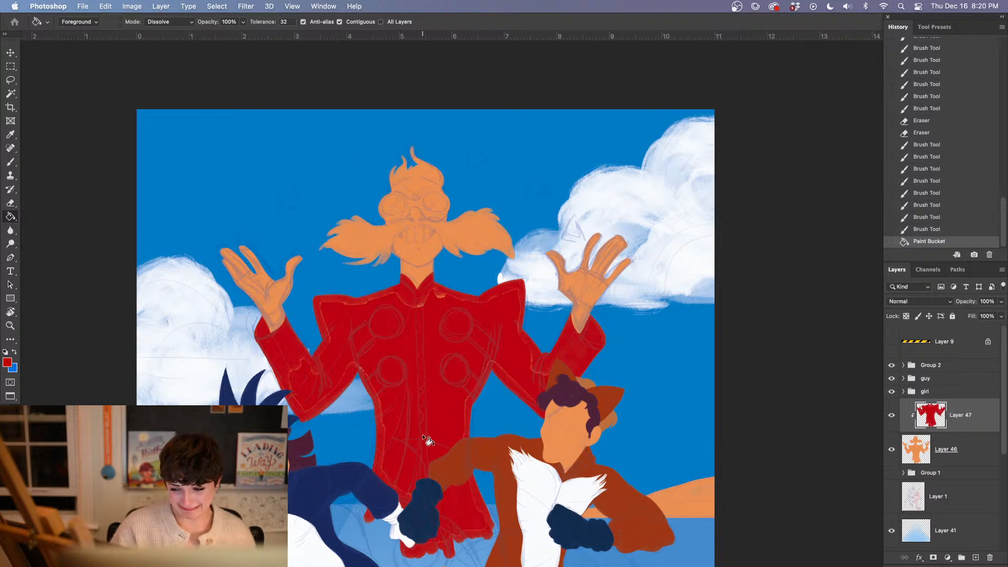
Paint over the leftover gaps in red along the shoulder, lower sleeve and armpit on the left side of the coat
key("b")
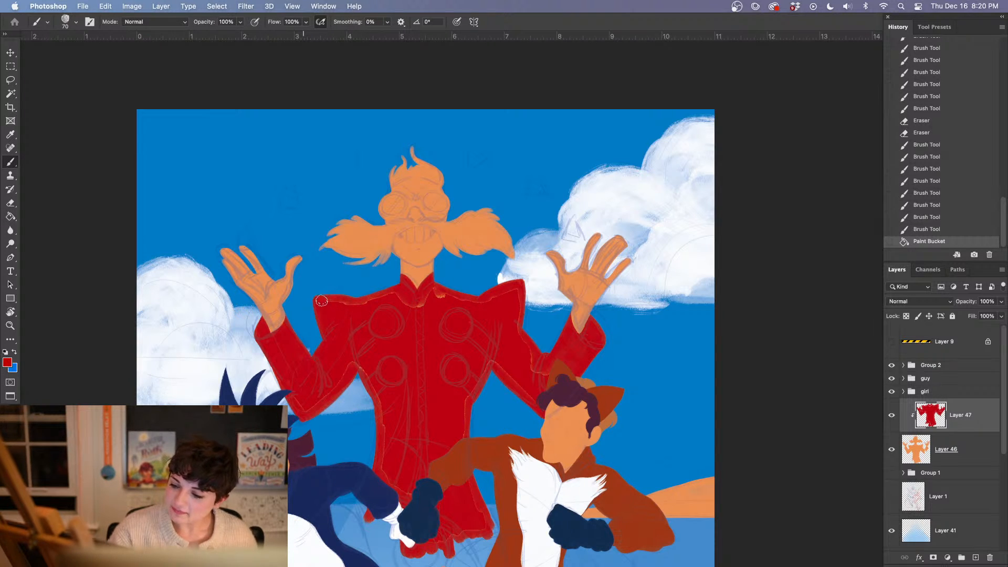
mouse_move(321, 301)
left_mouse_down()
mouse_move(356, 306)
mouse_move(409, 284)
left_mouse_up()
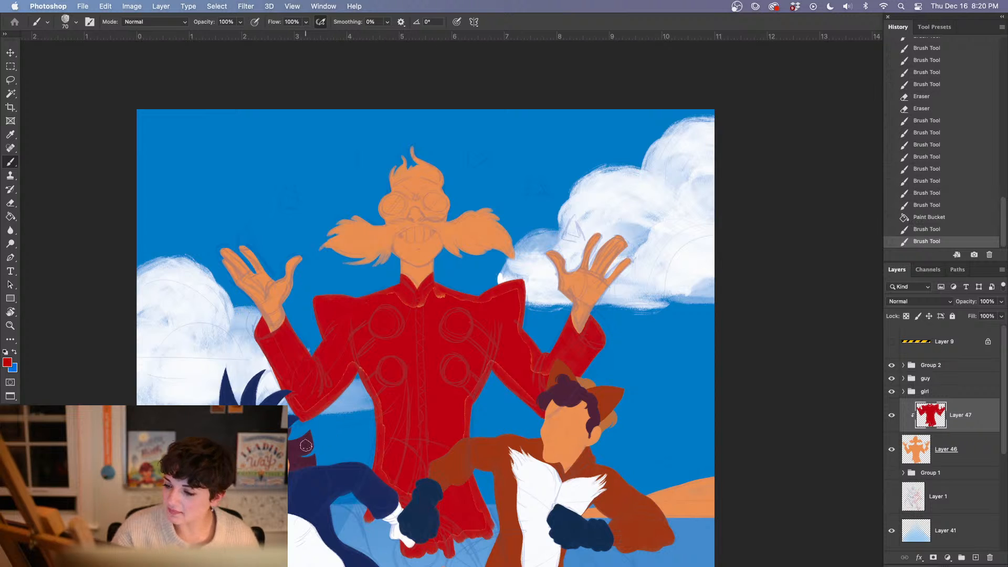
left_click_drag(290, 388, 310, 412)
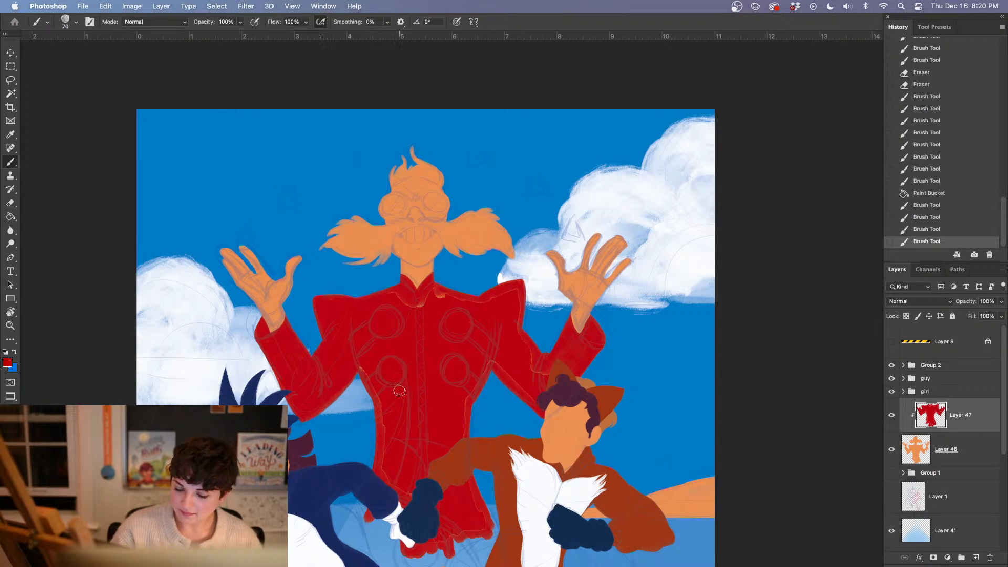
mouse_move(376, 371)
left_mouse_down()
mouse_move(364, 374)
mouse_move(375, 372)
left_mouse_up()
Cover the remaining orange gaps across the coat's shoulders, chest and right side in red with the Oil Pastel Large 1072 brush at 169 px
right_click(460, 323)
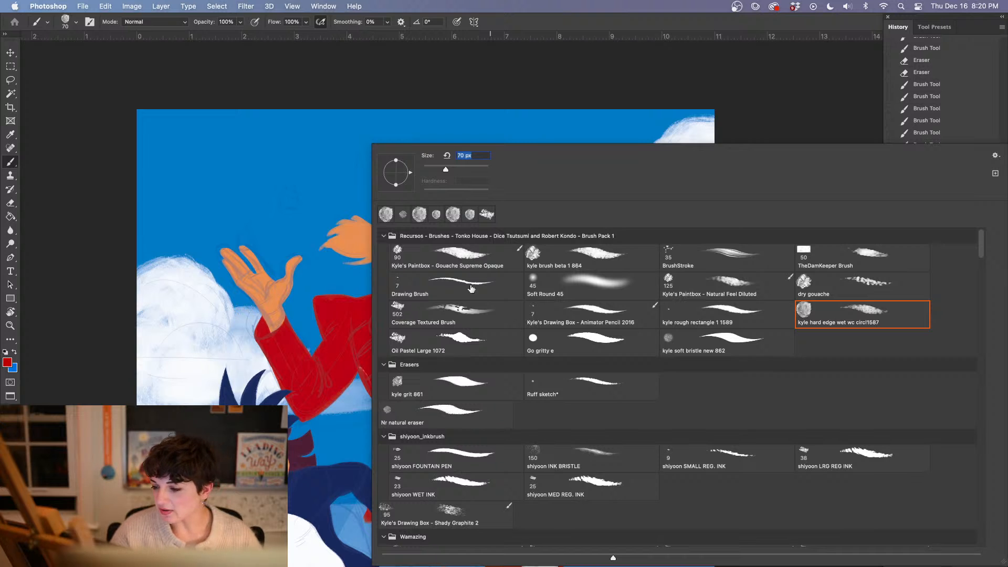
left_click(470, 341)
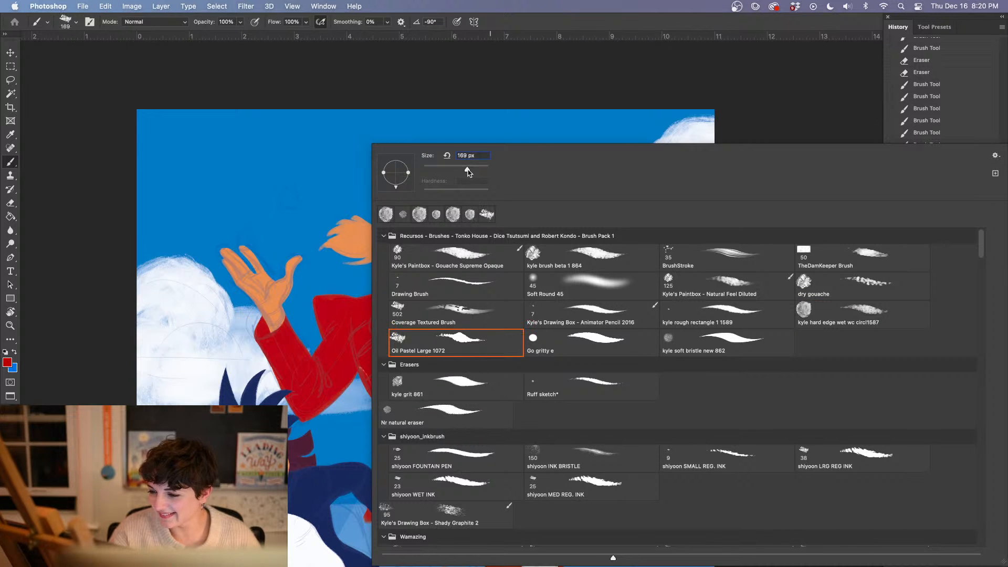
type("169")
key("Return")
mouse_move(464, 426)
left_mouse_down()
mouse_move(483, 368)
mouse_move(530, 401)
mouse_move(545, 367)
mouse_move(519, 359)
mouse_move(522, 324)
left_mouse_up()
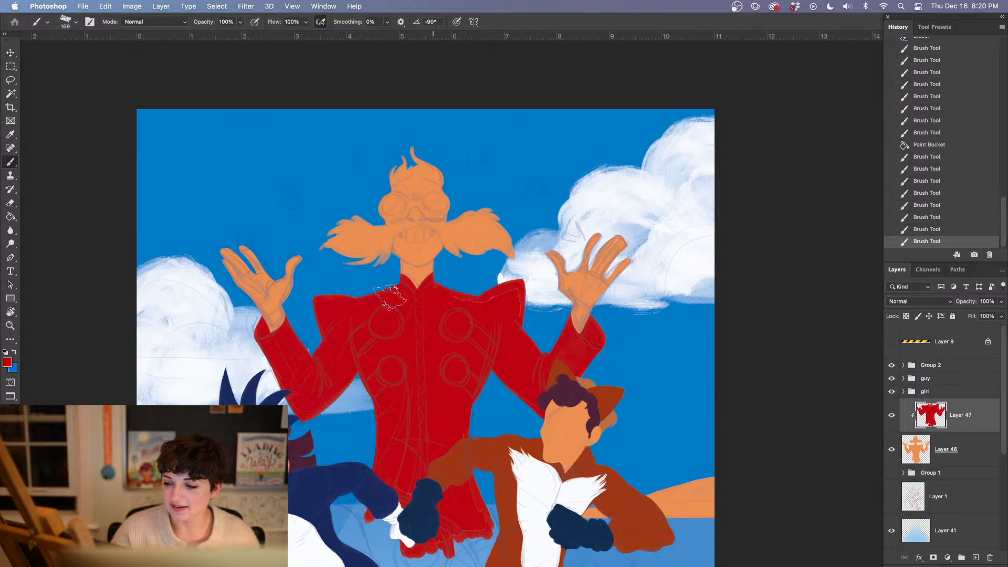
mouse_move(390, 297)
left_mouse_down()
mouse_move(506, 331)
mouse_move(506, 339)
left_mouse_up()
mouse_move(452, 290)
left_mouse_down()
mouse_move(426, 323)
mouse_move(433, 345)
left_mouse_up()
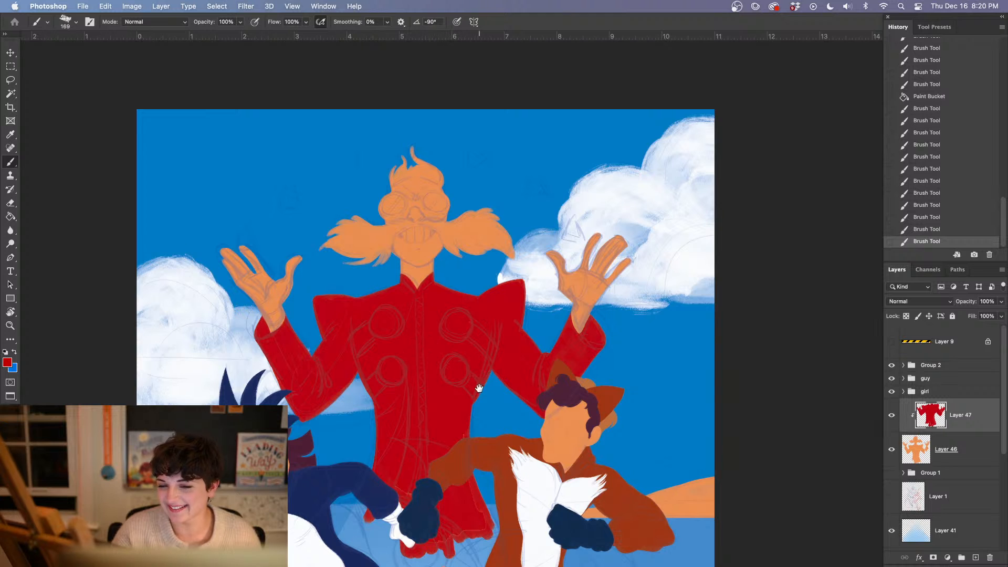
Touch up the coat's red at the waist, the elbow beside the girl's hair, and the sleeve behind the fox-eared character's head
scroll(479, 388, "down", 8)
scroll(478, 388, "right", 4)
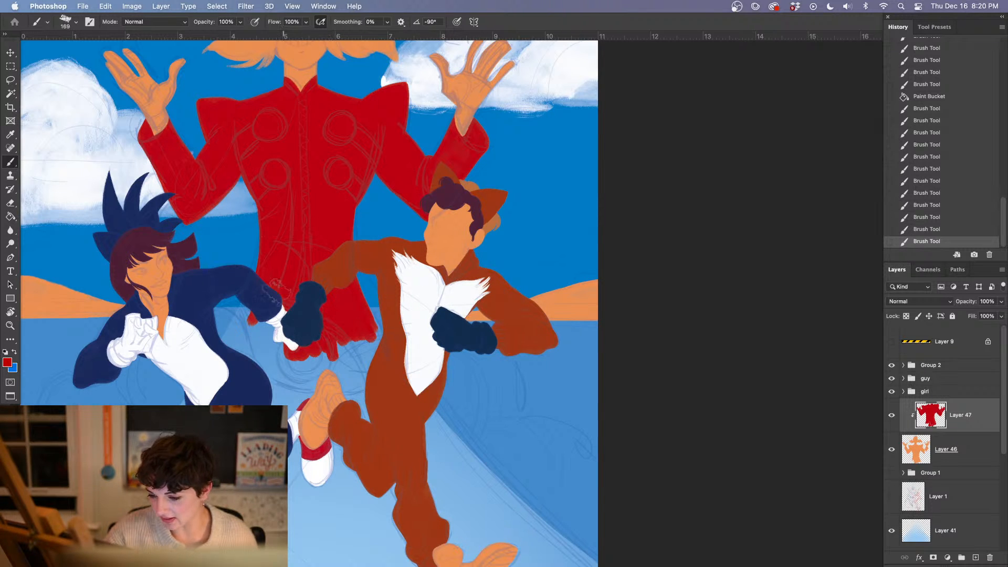
left_click_drag(262, 252, 244, 179)
left_click_drag(164, 182, 183, 224)
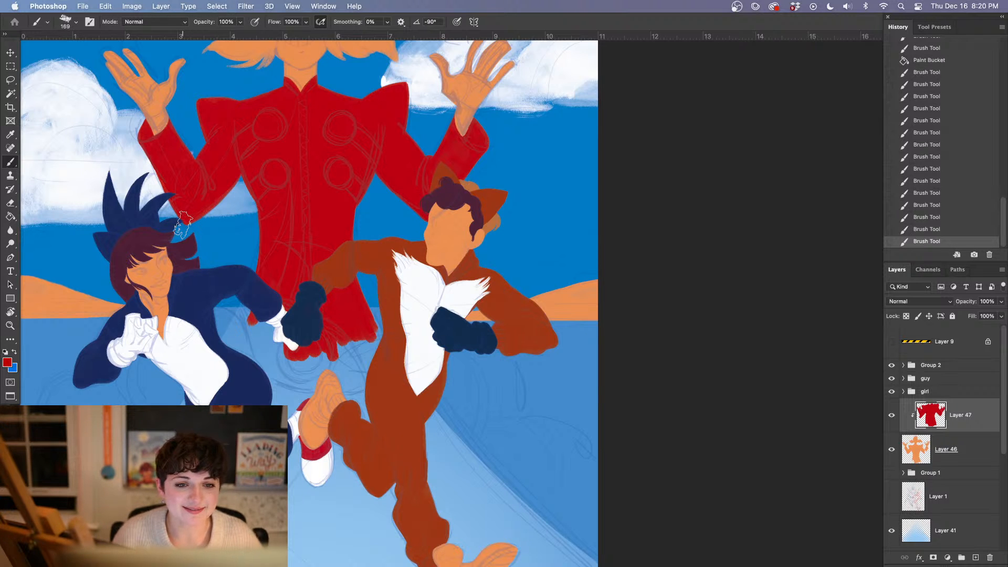
left_click_drag(373, 163, 368, 204)
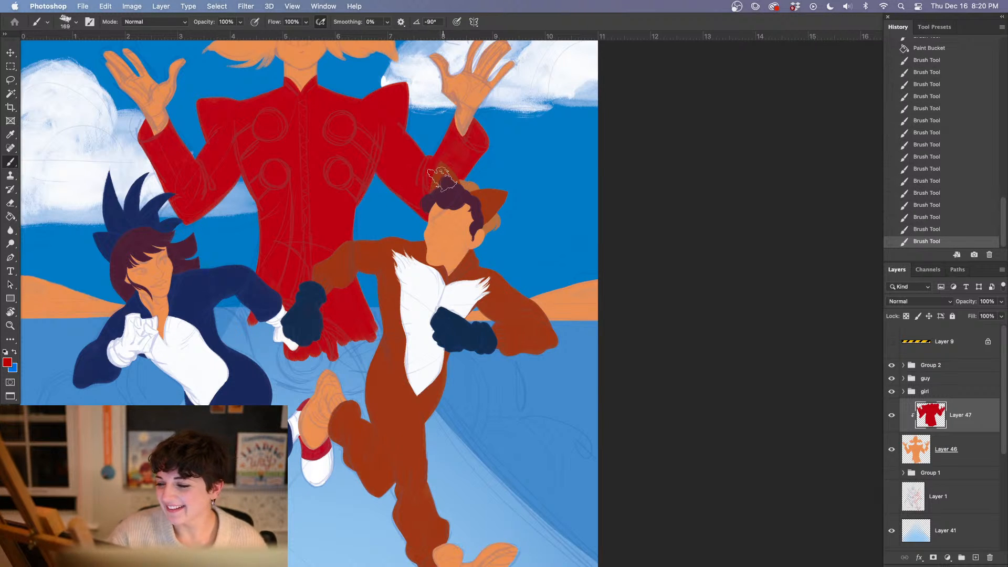
left_click_drag(443, 179, 441, 194)
left_click_drag(466, 302, 364, 350)
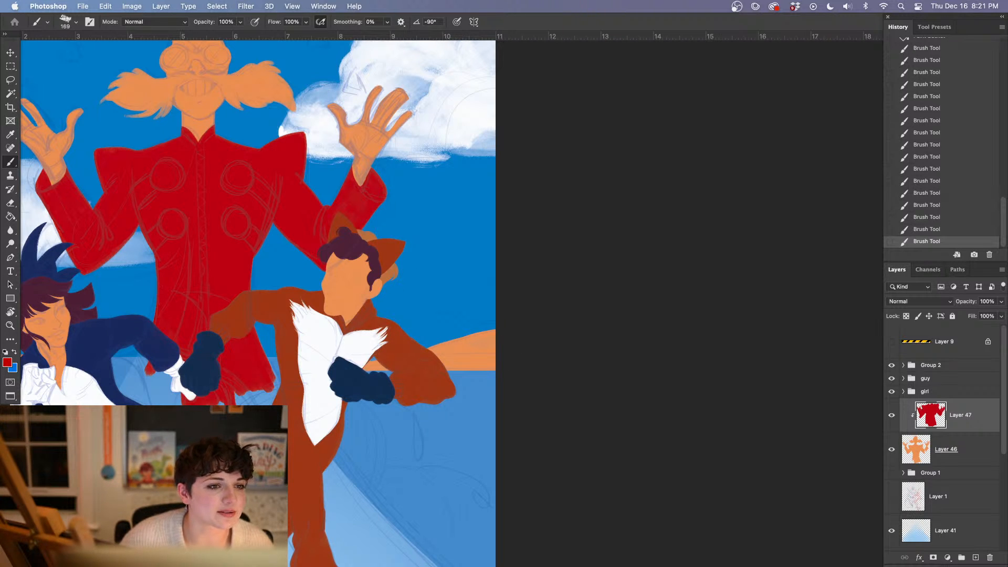
key("Tab")
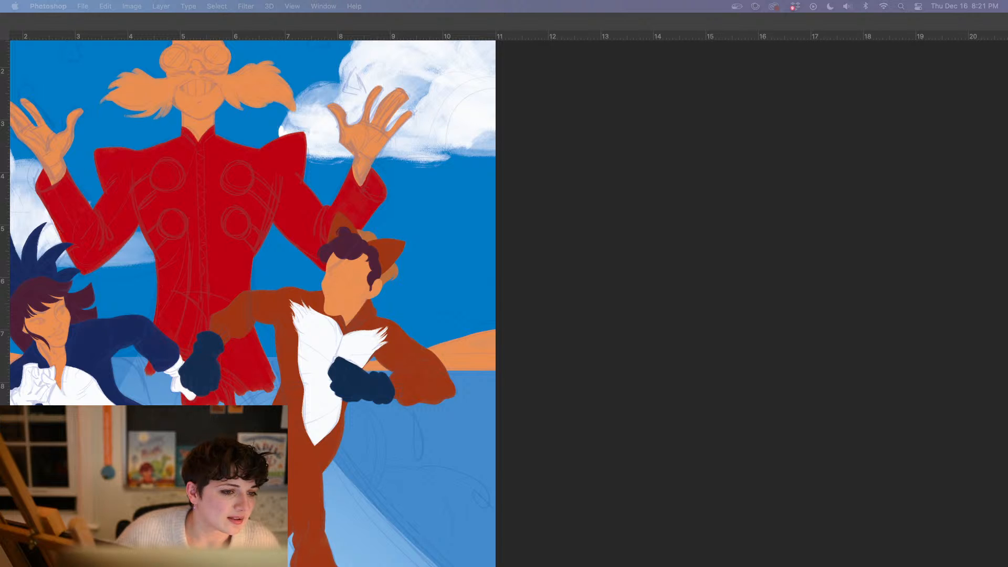
left_click(739, 376)
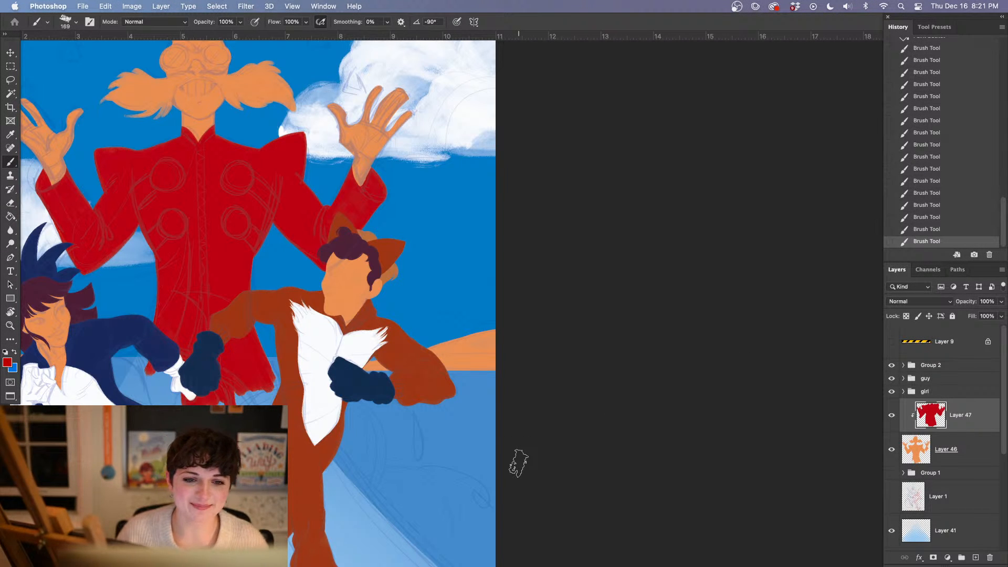
key("super+equal")
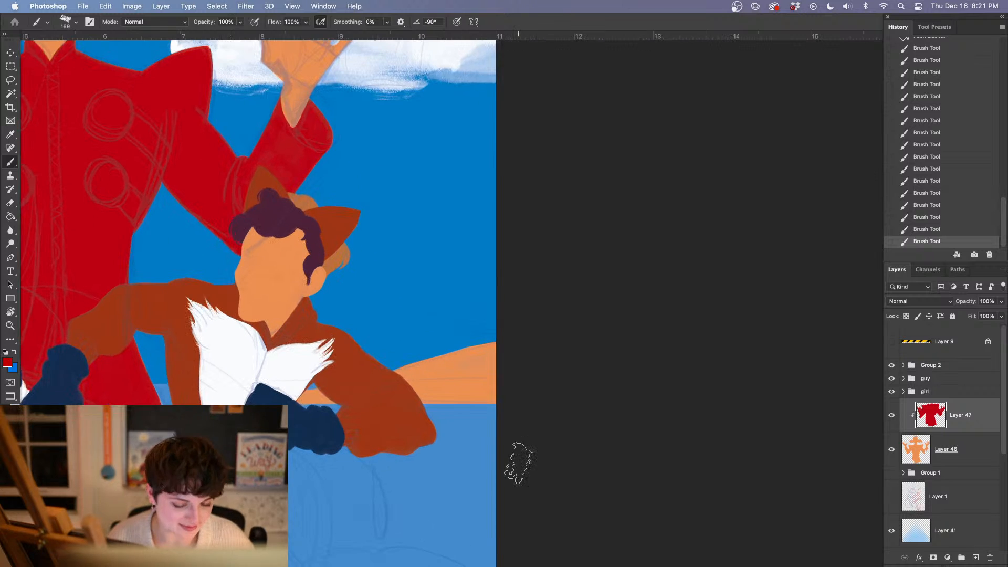
left_click_drag(292, 293, 391, 356)
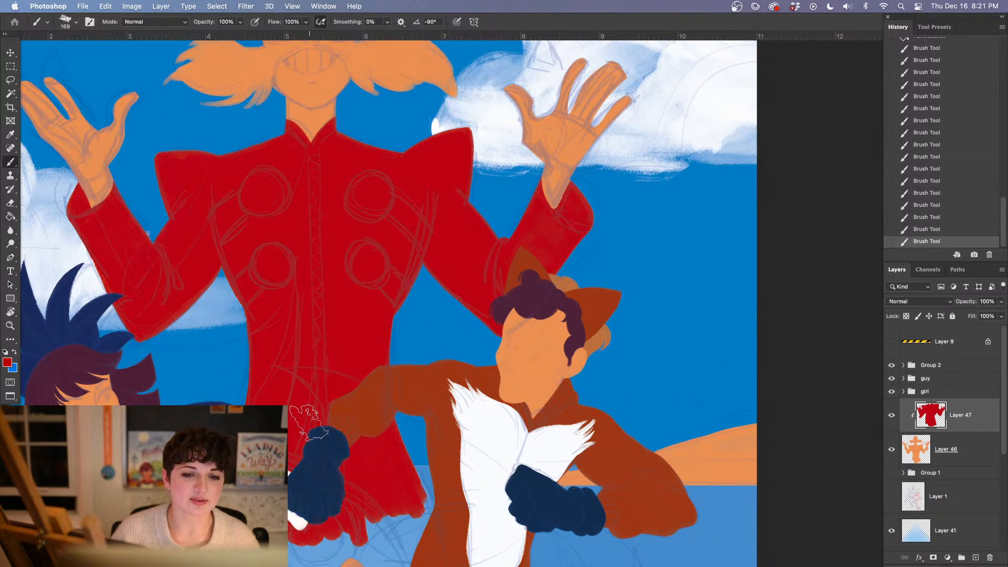
left_click_drag(385, 415, 379, 403)
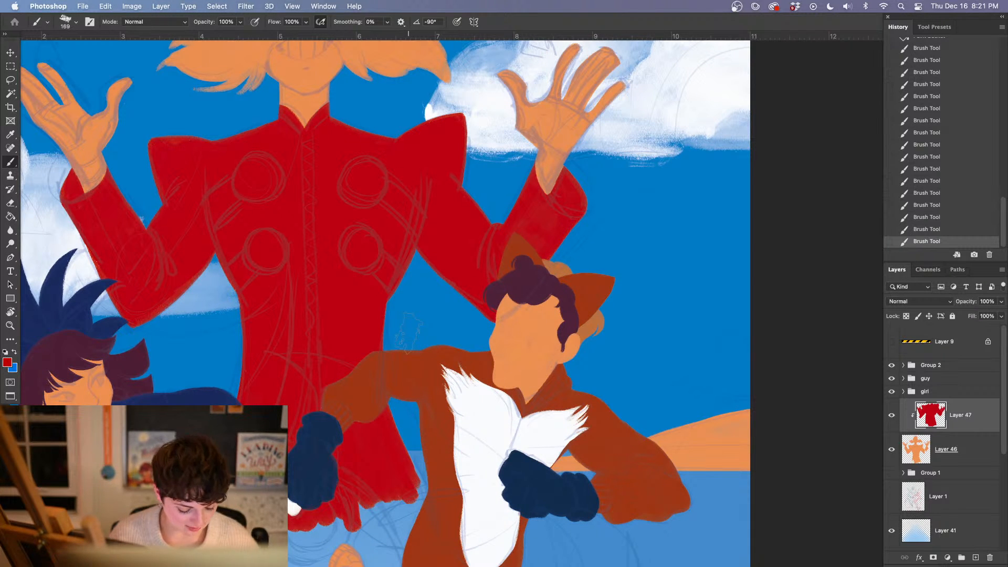
Change the foreground color from red to a dark ochre of the same saturation and brightness
left_click(7, 361)
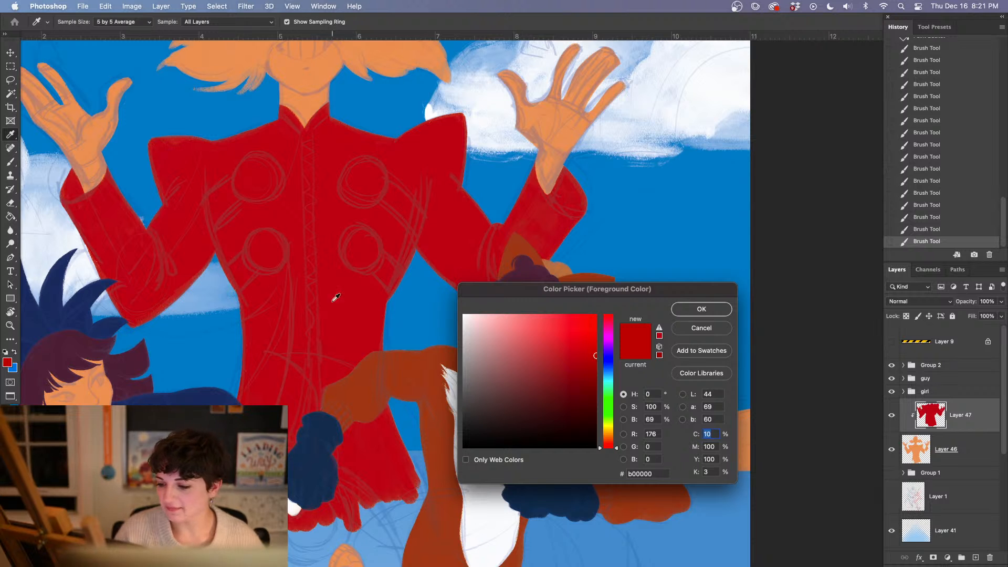
left_click(608, 436)
left_click(701, 309)
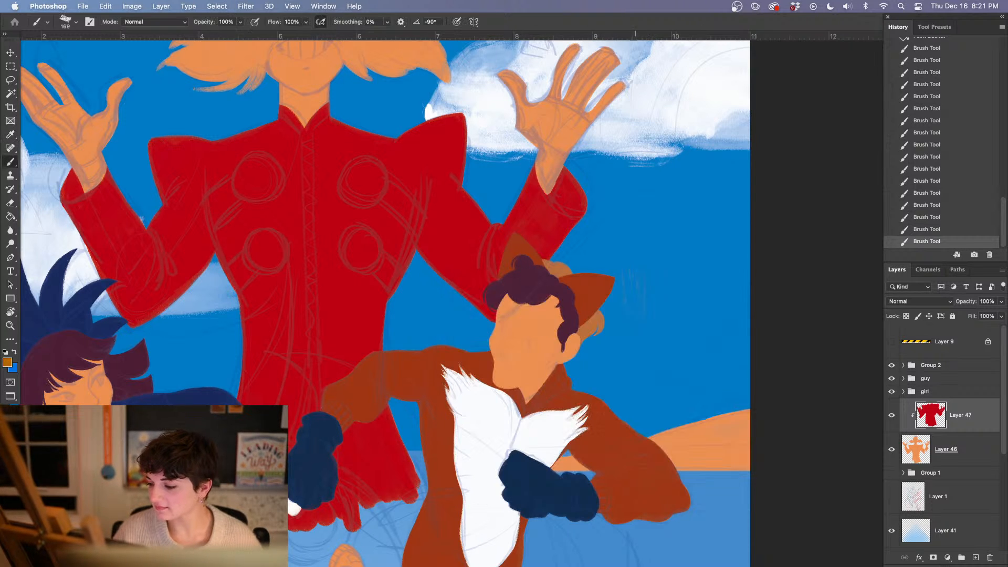
Try out two ochre stripes on each side of the coat's waist and revert them
left_click_drag(230, 283, 270, 274)
left_click_drag(241, 315, 288, 322)
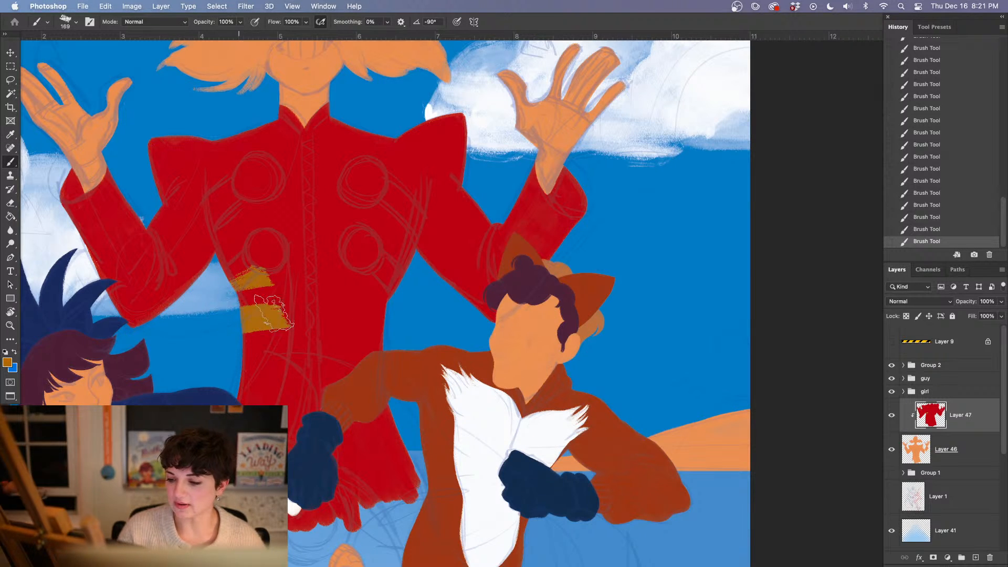
left_click_drag(352, 275, 398, 286)
left_click_drag(341, 307, 391, 318)
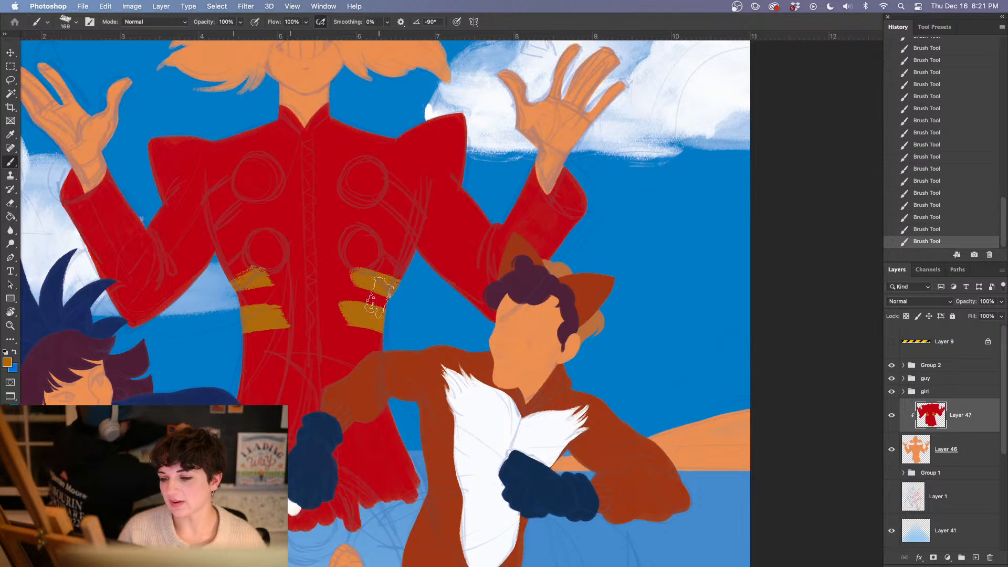
left_click(929, 217)
left_click(928, 205)
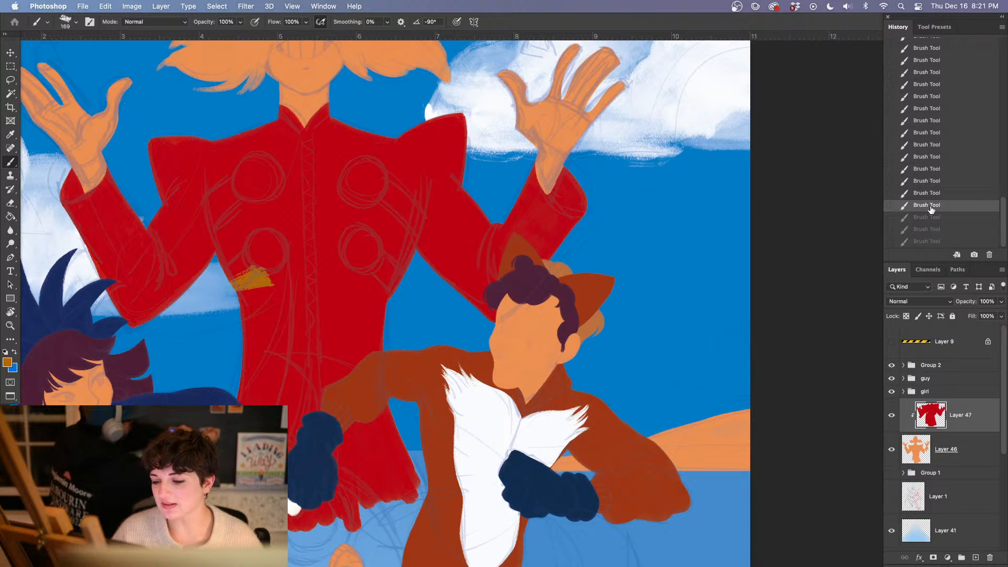
left_click(927, 193)
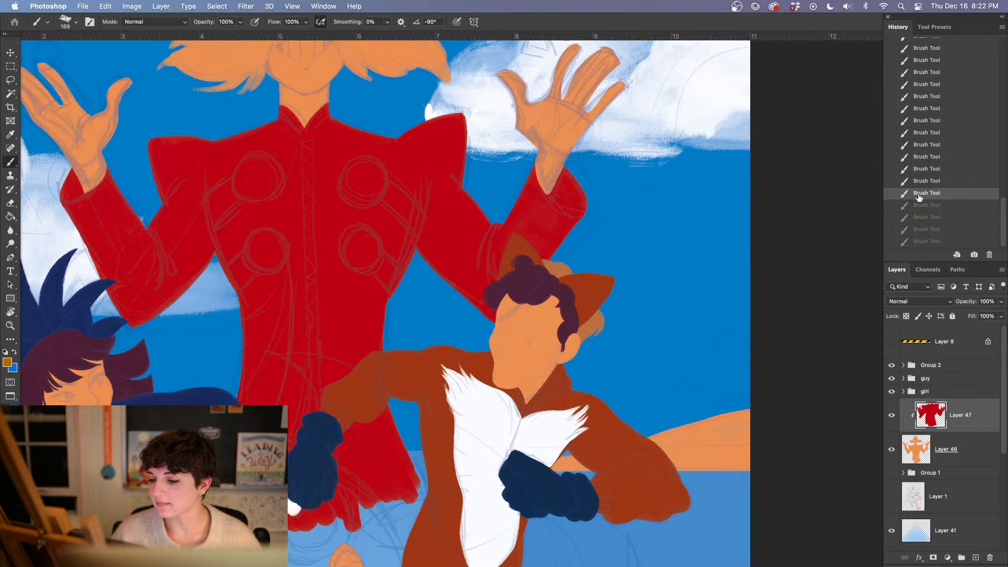
left_click_drag(413, 373, 345, 383)
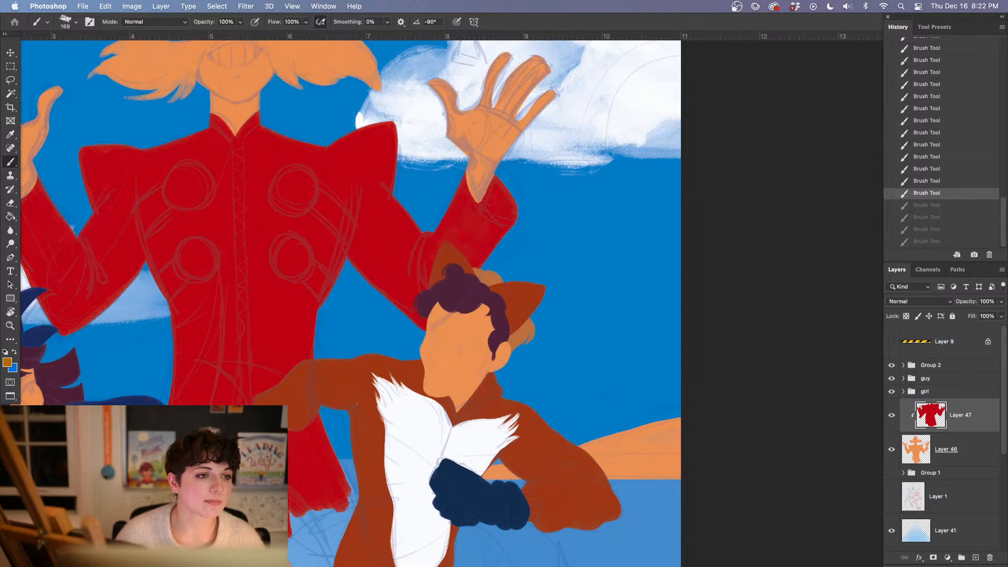
key("Tab")
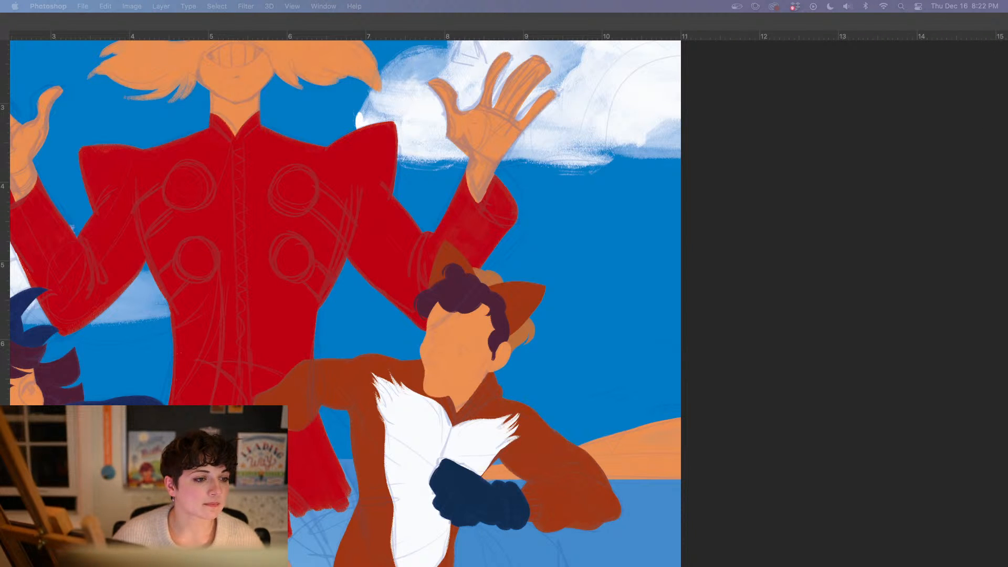
key("Tab")
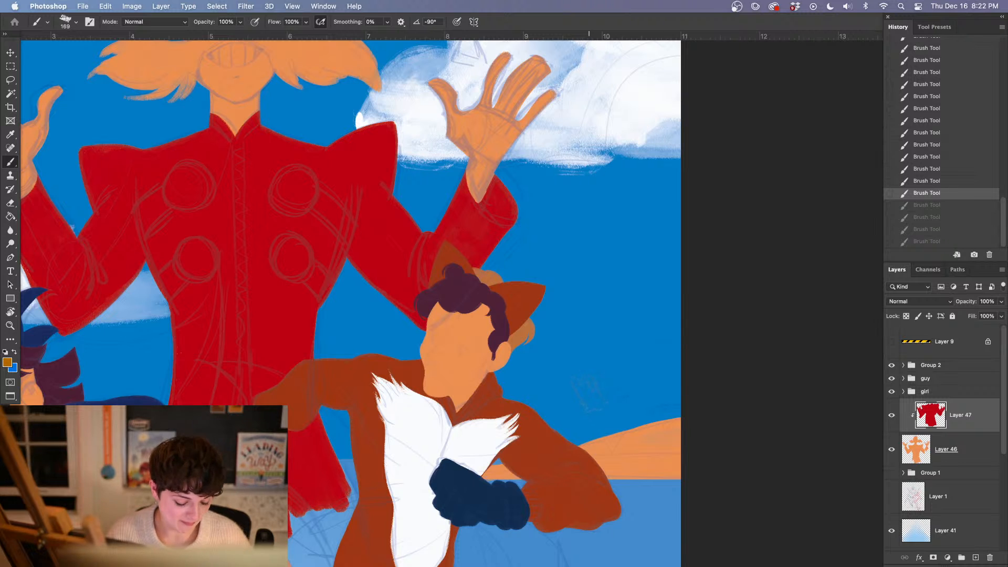
key("super+shift+z")
key("super+shift+z")
key("super+shift+z")
key("super+shift+z")
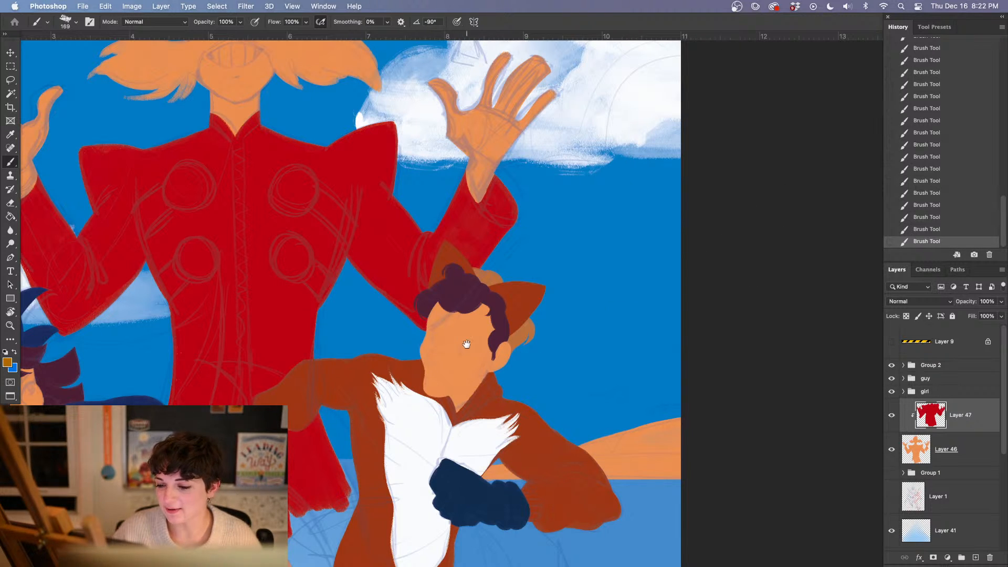
left_click_drag(462, 333, 511, 385)
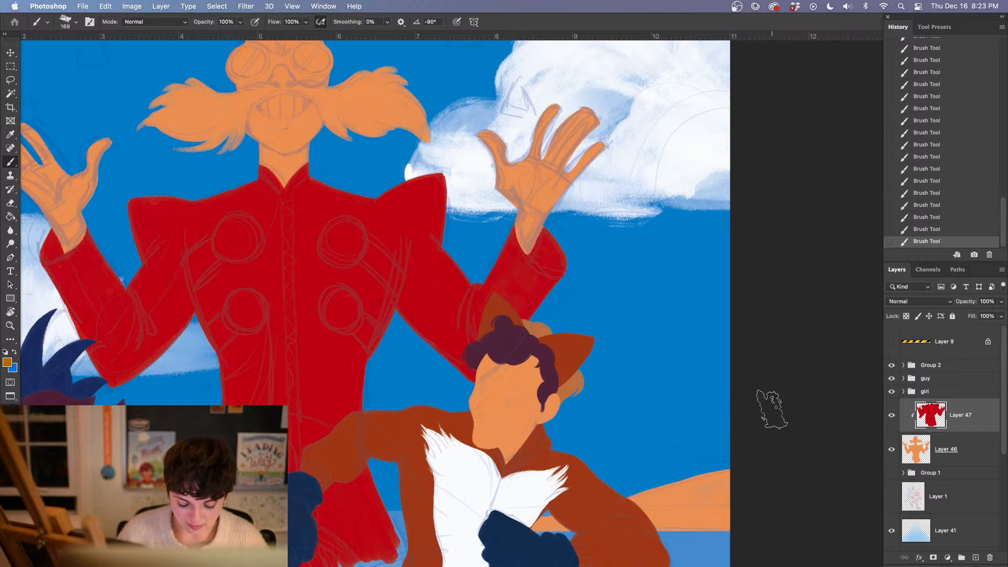
Reduce the Oil Pastel brush size to 49 px and brighten the foreground ochre to a golden orange
key("super+=")
left_click_drag(268, 438, 524, 465)
left_click_drag(337, 420, 360, 427)
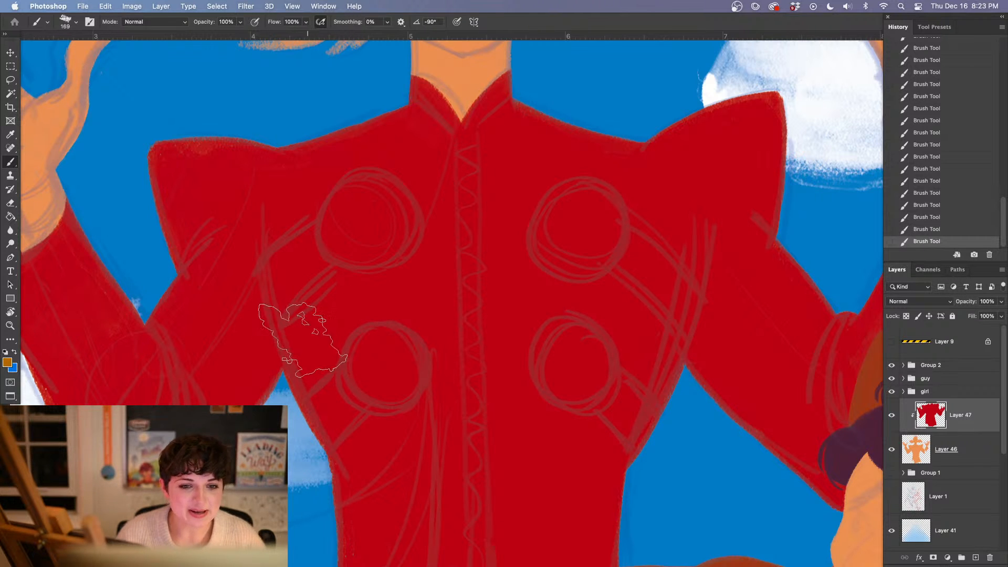
right_click(282, 377)
left_click(356, 167)
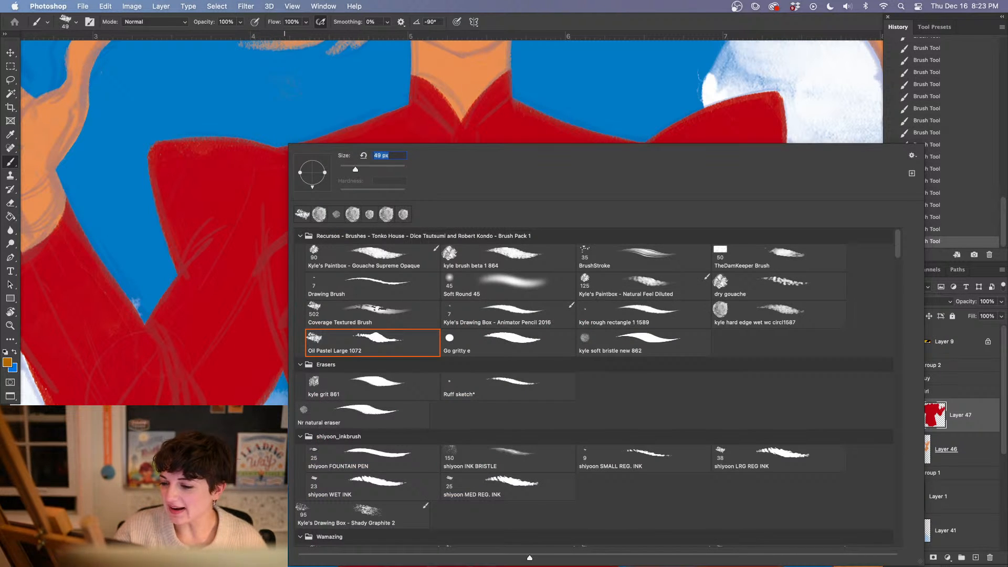
left_click(292, 125)
key("i")
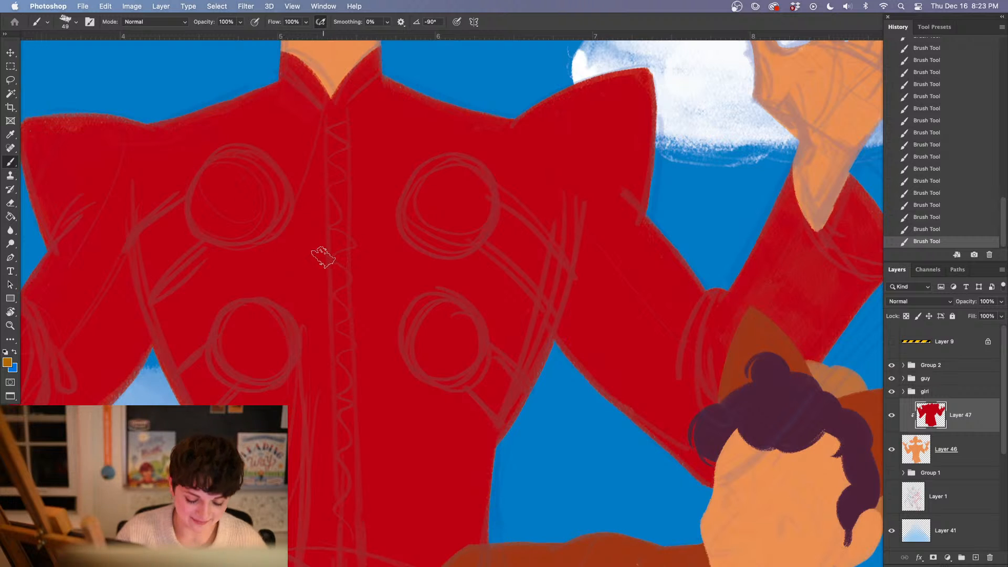
left_click(8, 364)
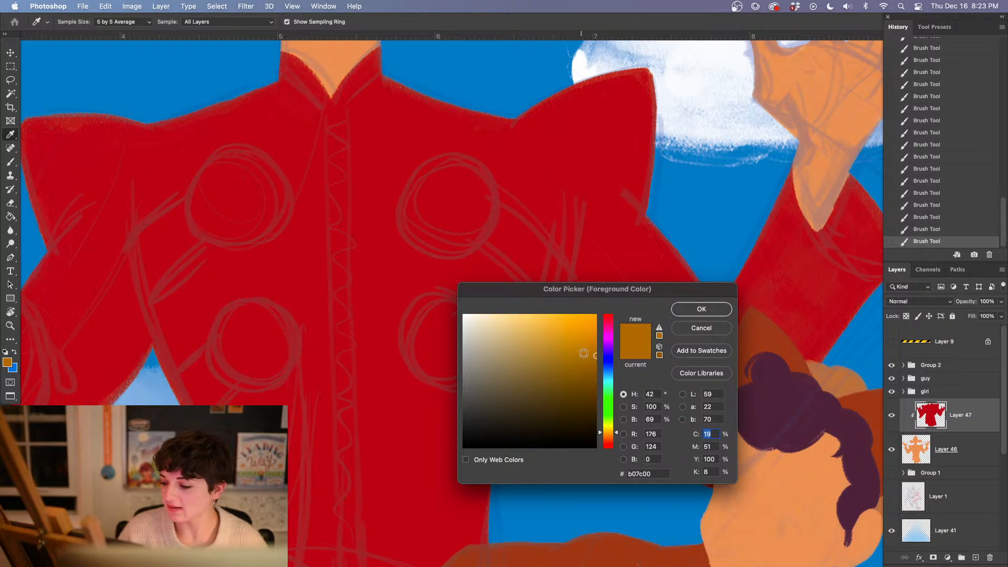
left_click_drag(586, 356, 579, 335)
key("Return")
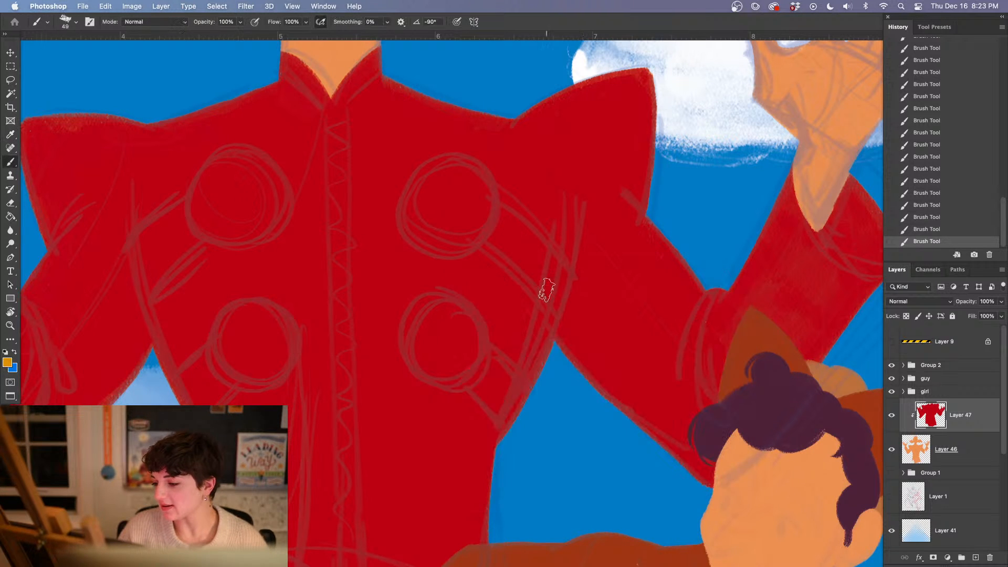
Try out a golden square button over the coat's upper-left sketched circle and trim its left edge with the Eraser
left_click_drag(189, 166, 213, 244)
mouse_move(189, 167)
left_mouse_down()
mouse_move(260, 160)
mouse_move(273, 228)
mouse_move(213, 241)
left_mouse_up()
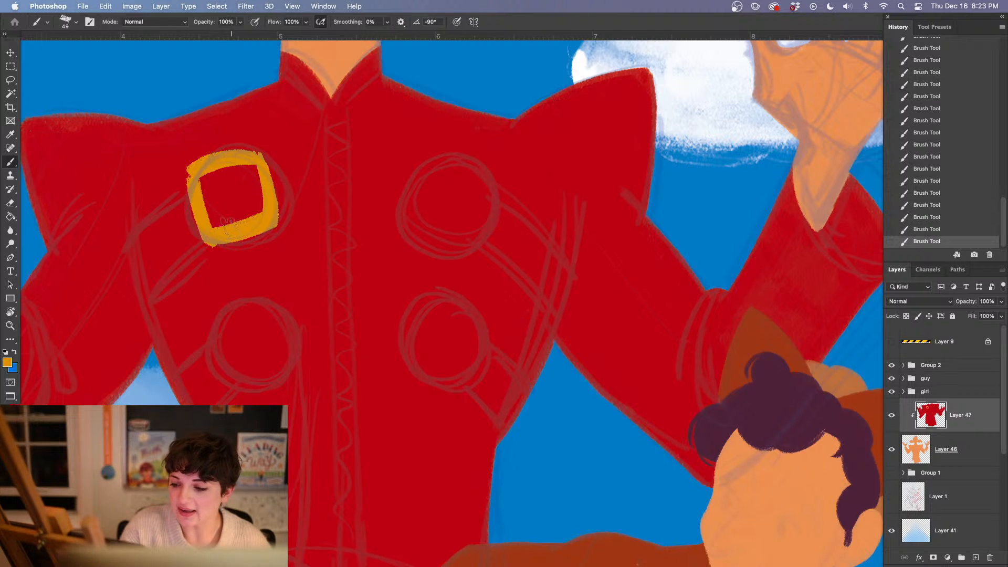
left_click_drag(208, 180, 223, 224)
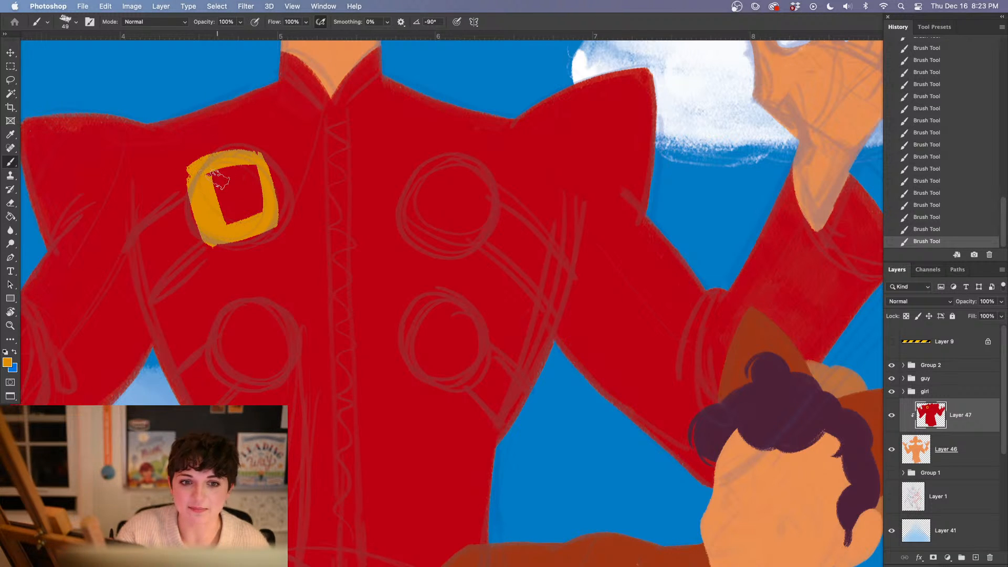
mouse_move(218, 178)
left_mouse_down()
mouse_move(231, 220)
mouse_move(255, 179)
mouse_move(252, 166)
mouse_move(181, 179)
mouse_move(208, 255)
left_mouse_up()
key("e")
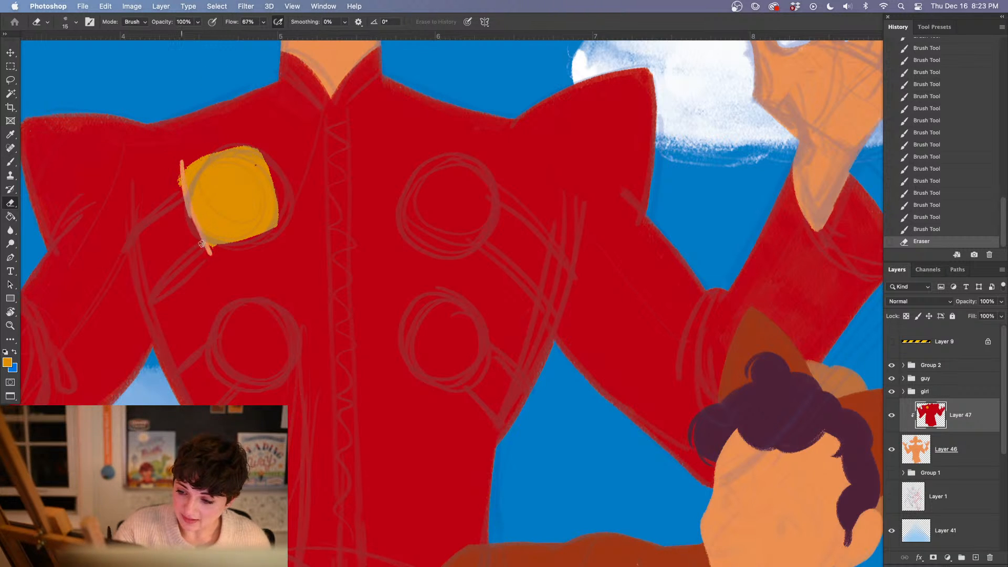
left_click_drag(183, 161, 208, 253)
Revert the golden button and its eraser strokes on the coat layer through the history
left_click(923, 228)
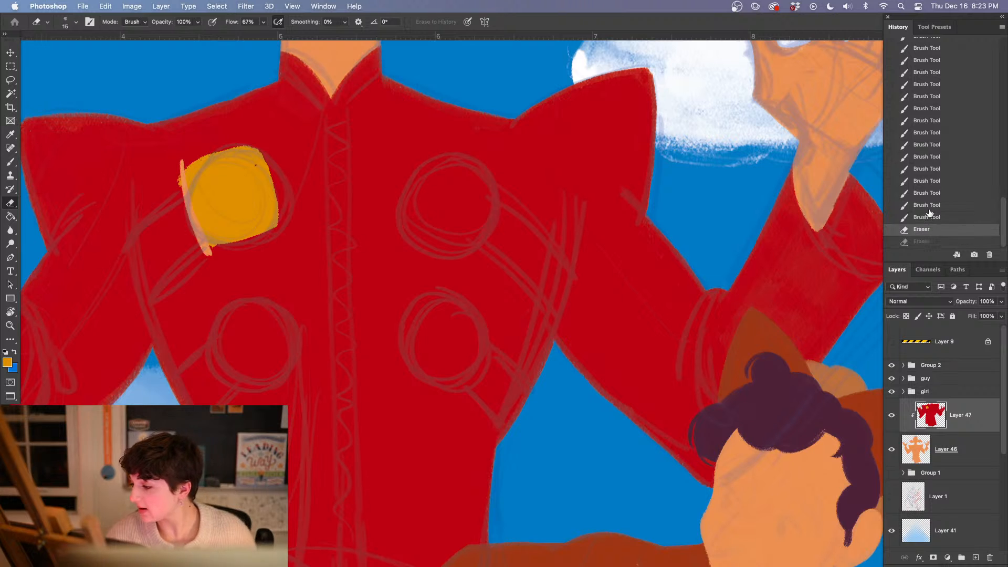
left_click(926, 180)
left_click(932, 134)
left_click(926, 108)
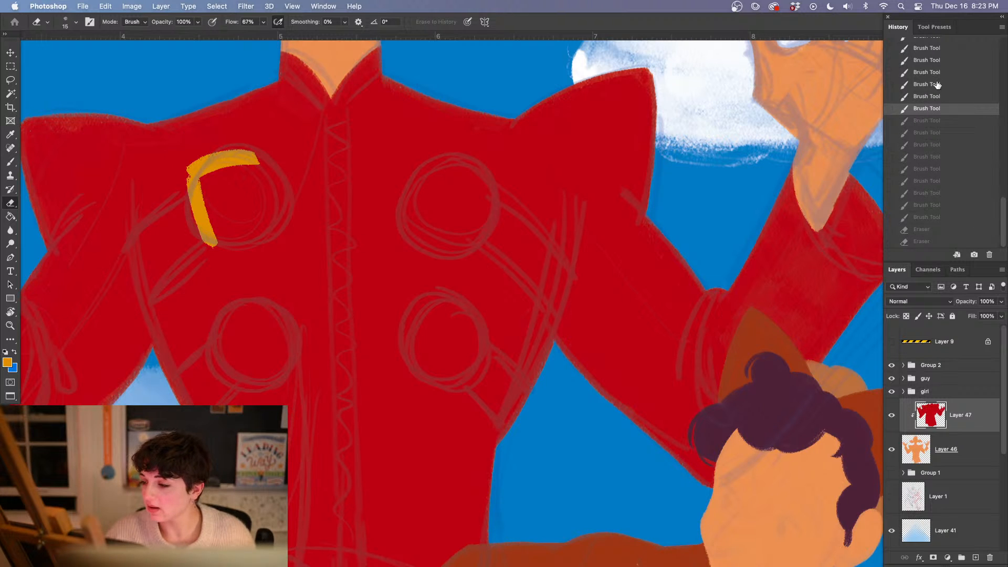
left_click(937, 85)
left_click(940, 109)
left_click(941, 134)
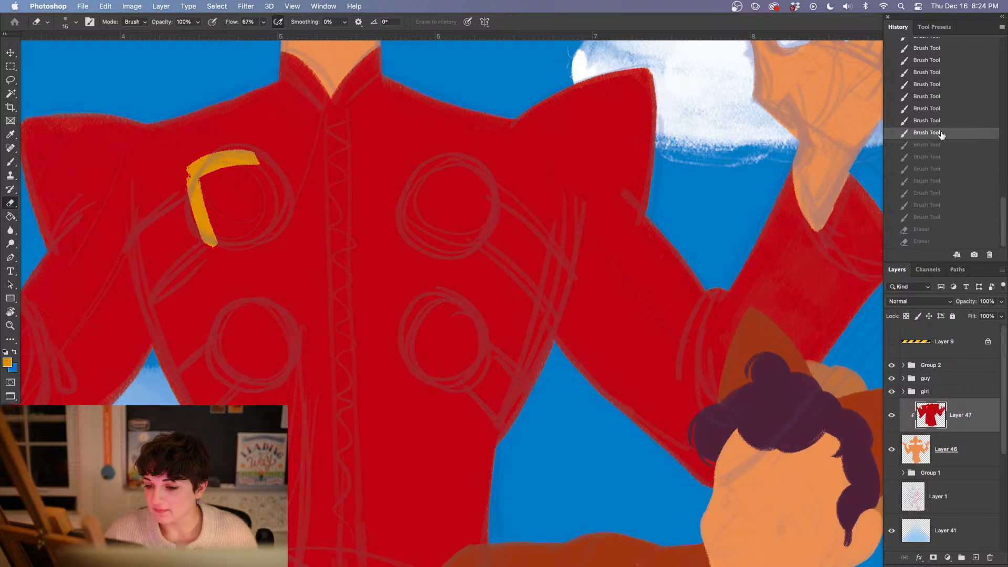
left_click(945, 112)
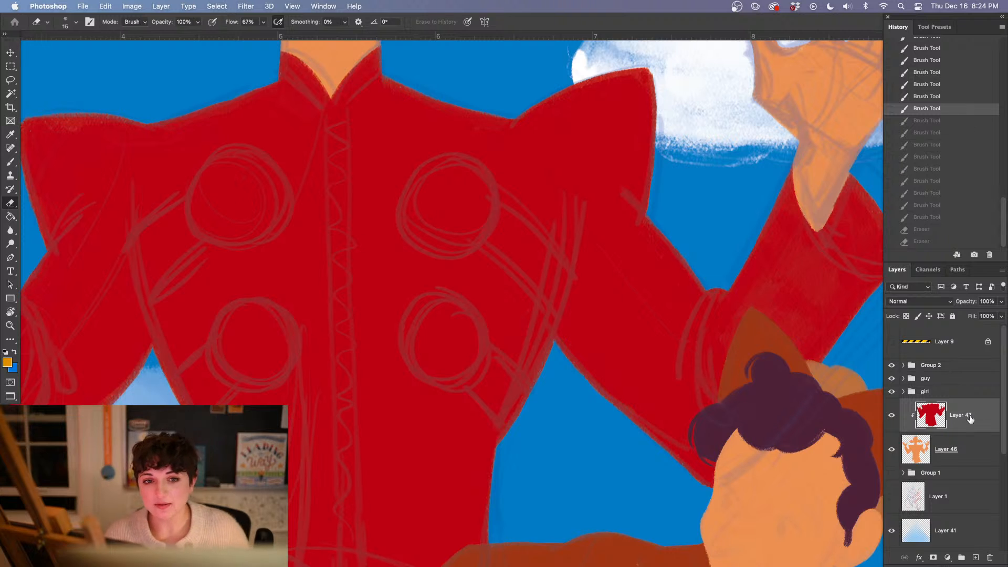
Add a new layer above the red coat layer and make it a clipping mask
left_click(975, 557)
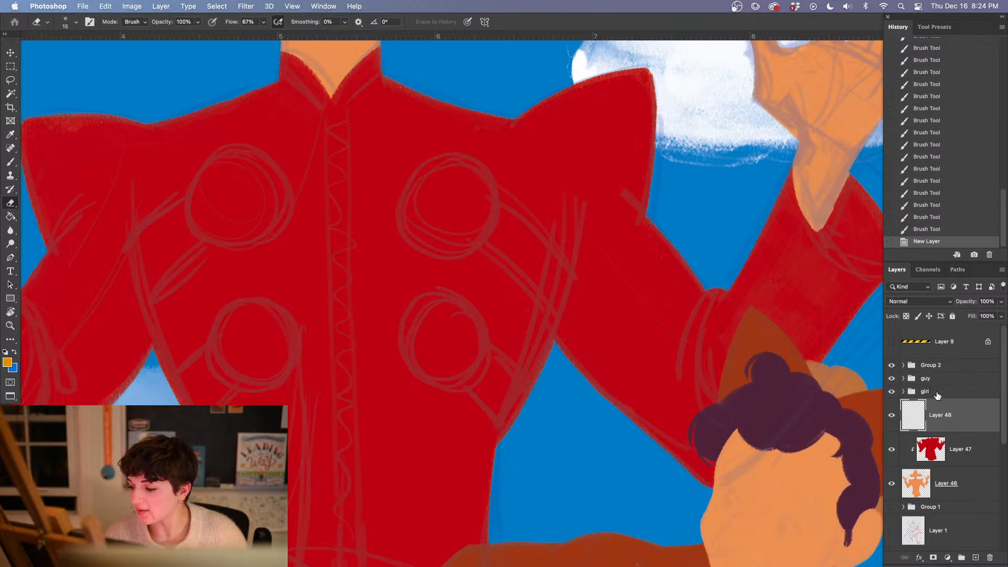
right_click(941, 417)
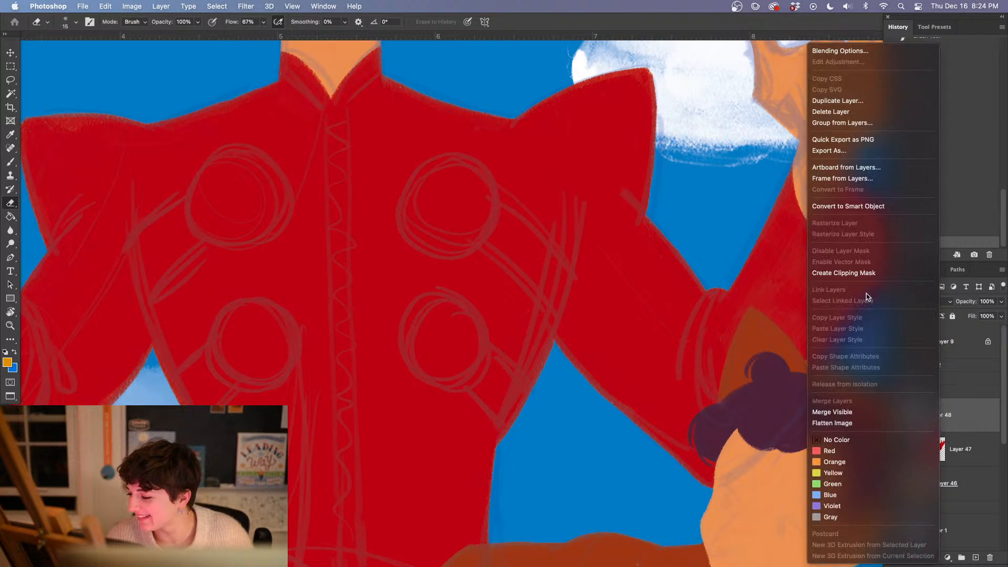
left_click(851, 271)
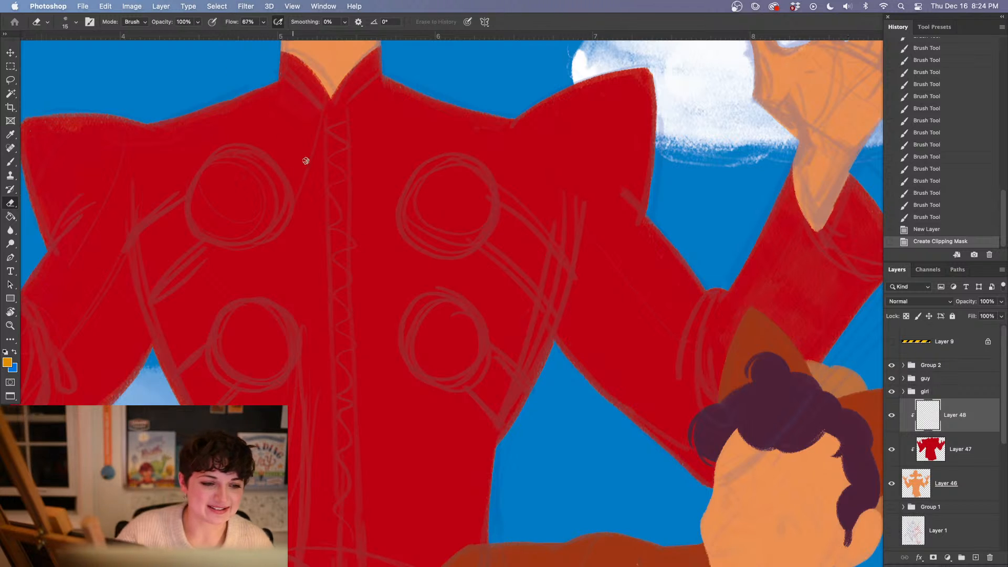
Paint a golden square button over the coat's upper-left circle and trim its lower edge and corners with the Eraser
key("b")
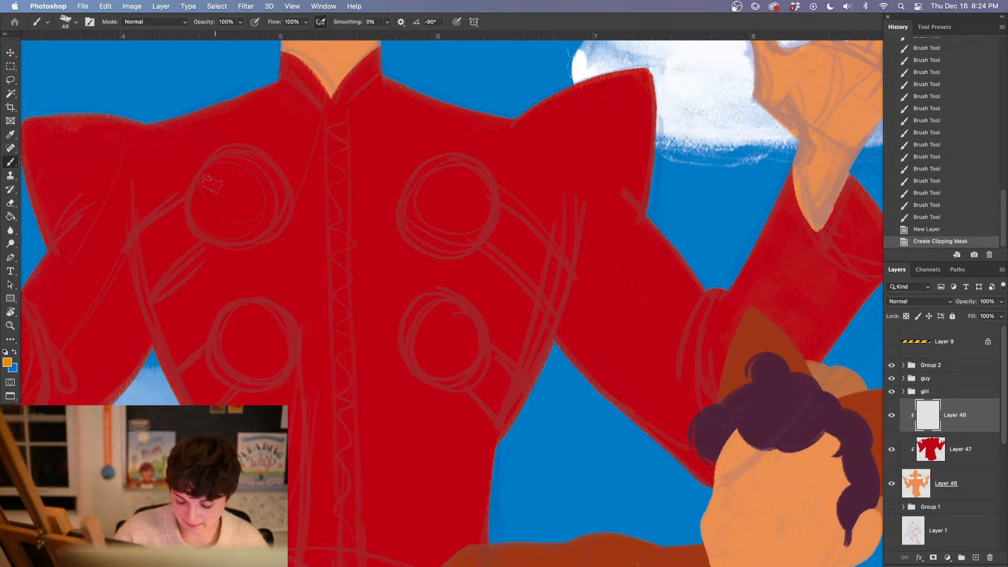
left_click_drag(192, 167, 210, 250)
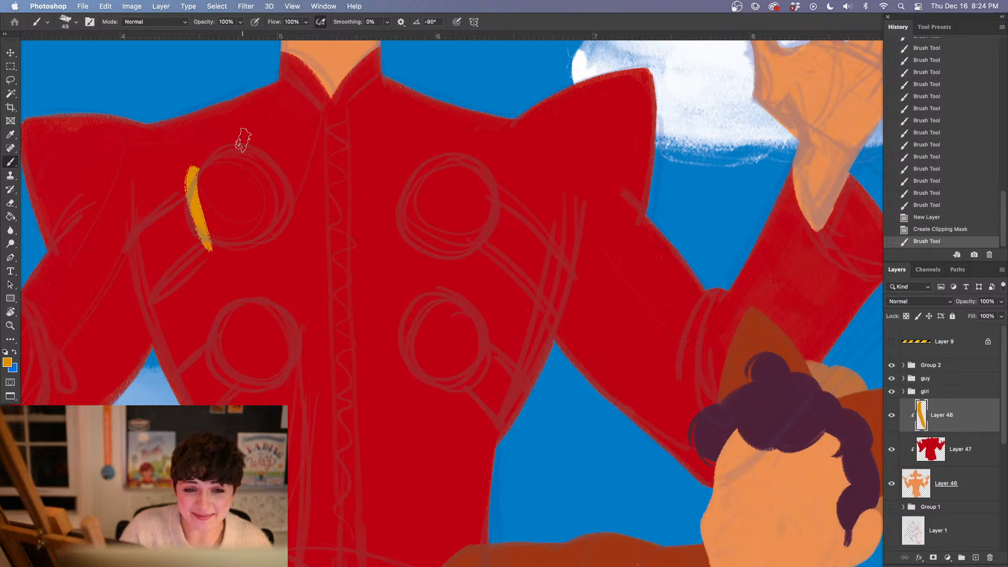
left_click_drag(194, 168, 261, 160)
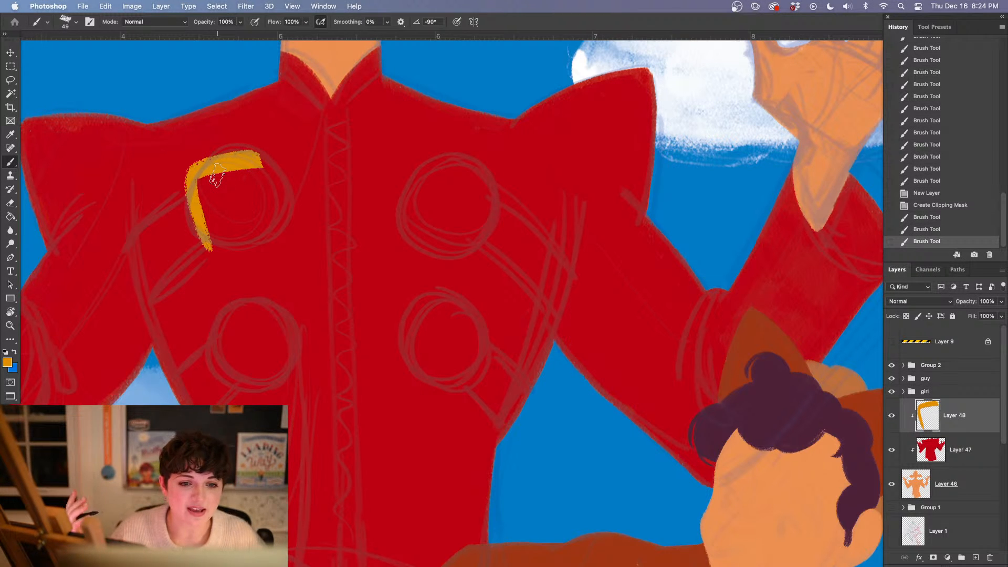
left_click_drag(257, 155, 279, 234)
mouse_move(184, 169)
left_mouse_down()
mouse_move(210, 249)
mouse_move(221, 231)
mouse_move(249, 222)
mouse_move(221, 225)
mouse_move(259, 178)
left_mouse_up()
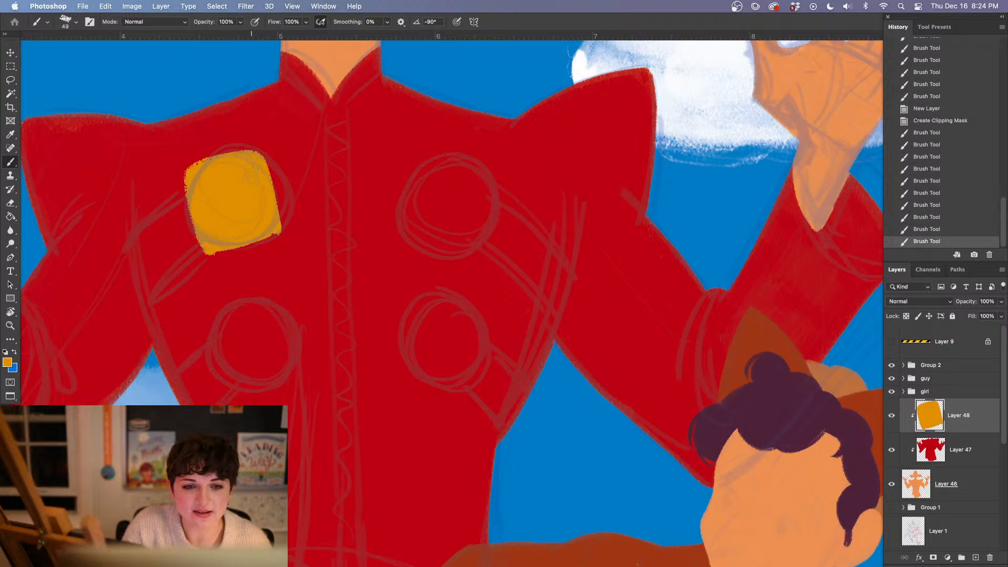
key("e")
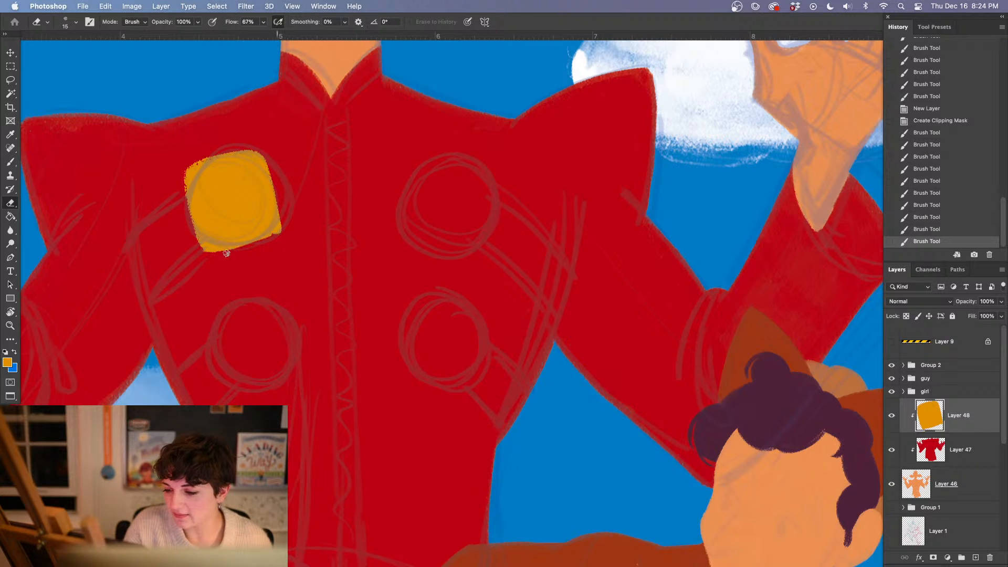
mouse_move(281, 228)
left_mouse_down()
mouse_move(248, 248)
mouse_move(215, 251)
left_mouse_up()
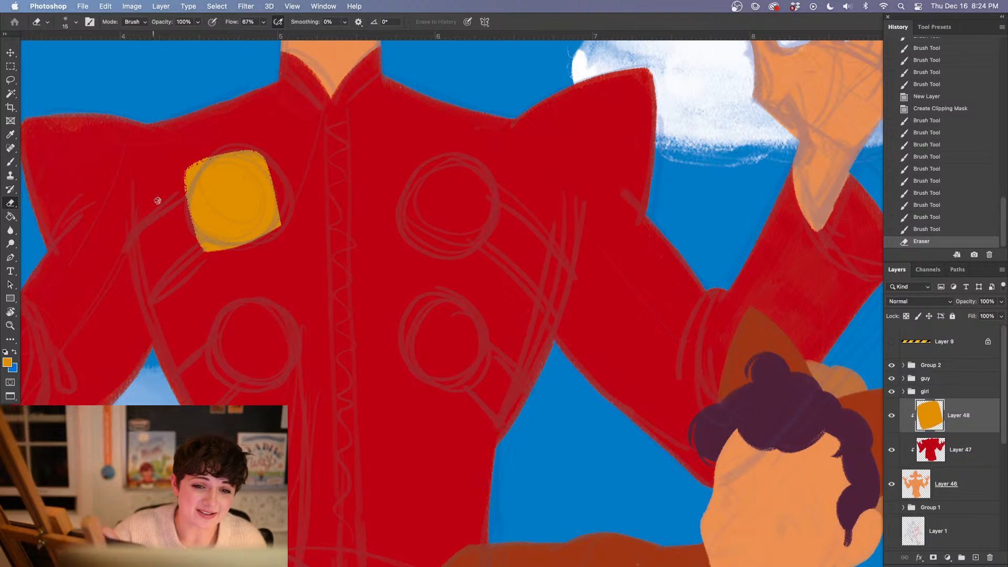
left_click_drag(203, 254, 208, 248)
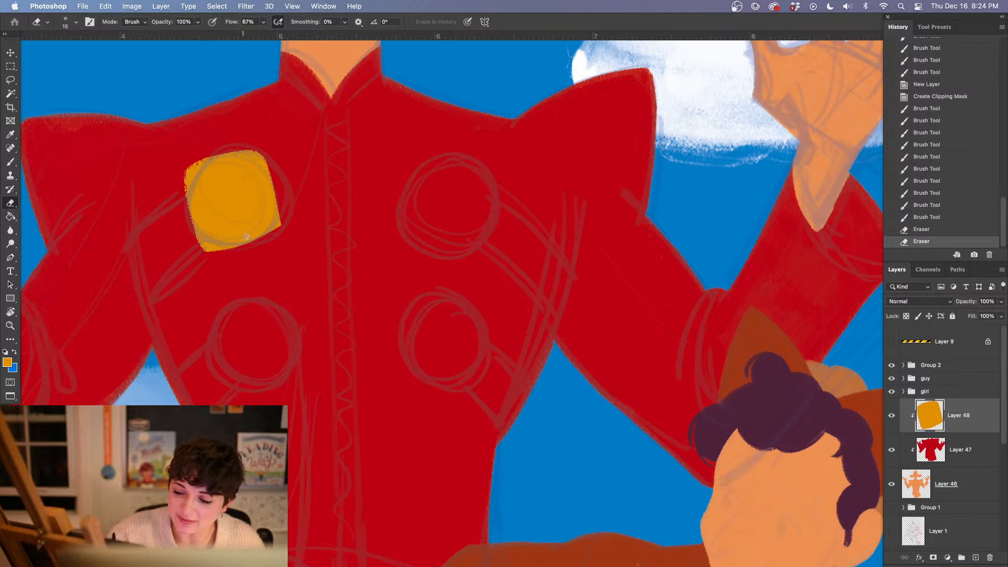
left_click(276, 242)
Paint a tilted golden square button over the coat's upper-right circle and fill it in
left_click_drag(465, 412, 365, 408)
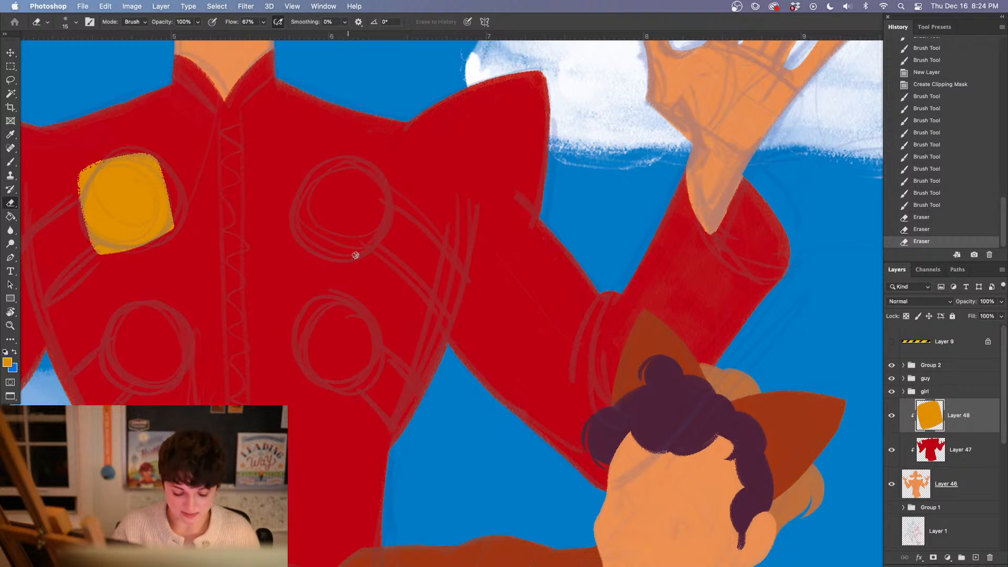
key("b")
left_click_drag(317, 156, 292, 234)
mouse_move(317, 157)
left_mouse_down()
mouse_move(383, 190)
mouse_move(354, 253)
left_mouse_up()
left_click_drag(292, 230, 359, 262)
mouse_move(320, 181)
left_mouse_down()
mouse_move(342, 203)
mouse_move(339, 239)
mouse_move(356, 220)
mouse_move(328, 192)
mouse_move(339, 182)
mouse_move(362, 198)
left_mouse_up()
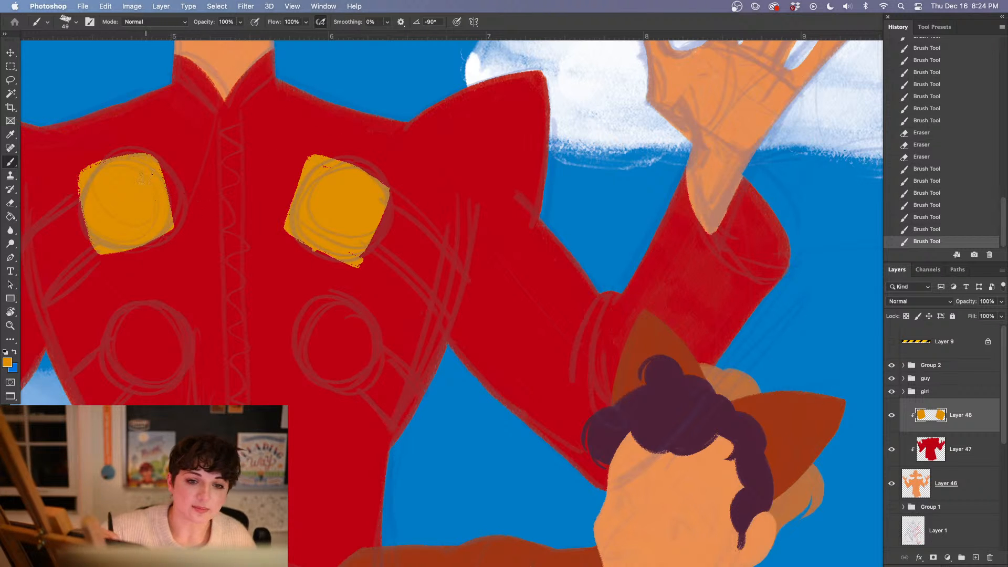
Clean up the upper-right button's edges and corners, erasing rough paint and touching up its bottom corner
key("e")
mouse_move(308, 251)
left_mouse_down()
mouse_move(360, 261)
mouse_move(387, 204)
mouse_move(313, 156)
mouse_move(333, 169)
left_mouse_up()
key("b")
left_click_drag(349, 253, 357, 257)
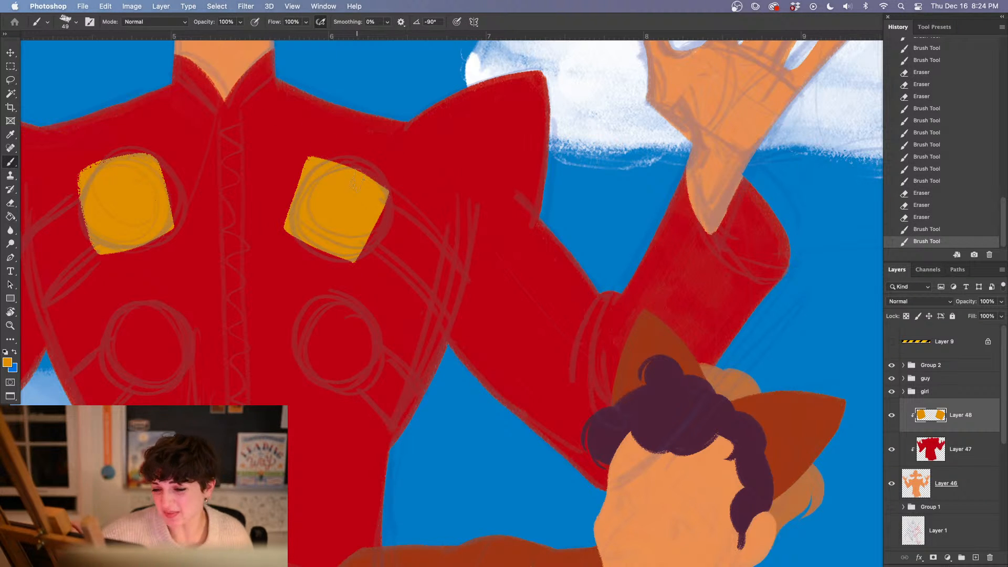
key("e")
left_click_drag(386, 202, 390, 183)
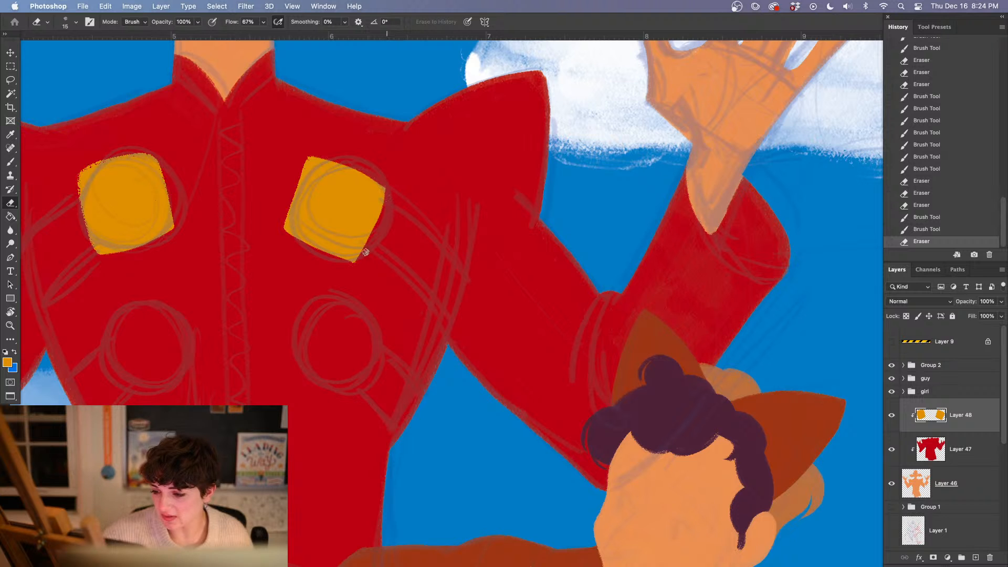
left_click_drag(365, 252, 370, 241)
left_click_drag(390, 185, 361, 262)
left_click_drag(380, 227, 372, 244)
Paint filled golden square buttons over the coat's lower-left and lower-right circles
left_click_drag(402, 353, 462, 316)
key("b")
left_click_drag(241, 299, 346, 228)
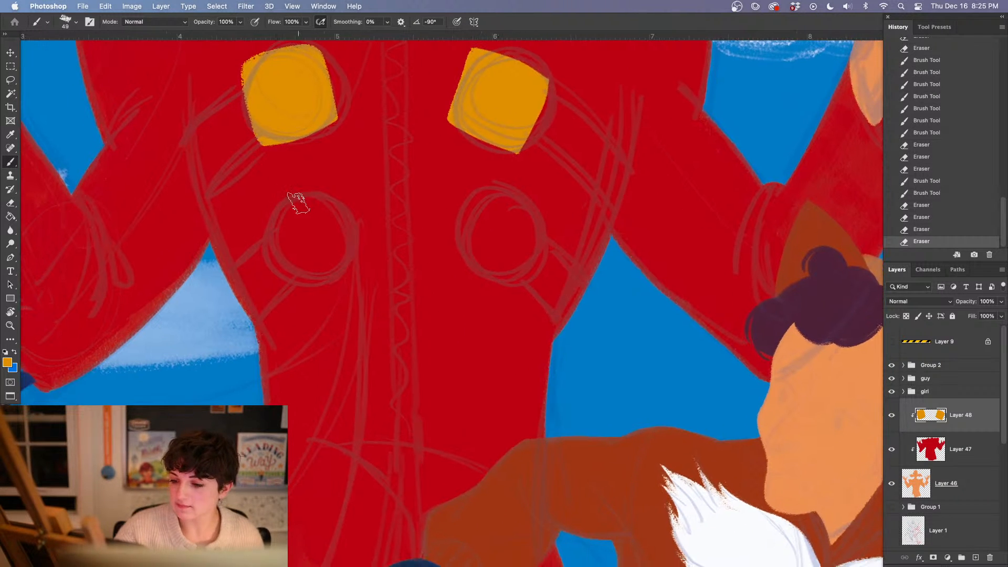
mouse_move(316, 192)
left_mouse_down()
mouse_move(273, 219)
mouse_move(277, 245)
mouse_move(326, 206)
mouse_move(314, 190)
mouse_move(340, 245)
mouse_move(302, 274)
mouse_move(353, 229)
mouse_move(300, 259)
mouse_move(331, 233)
mouse_move(320, 209)
mouse_move(277, 233)
mouse_move(320, 225)
left_mouse_up()
mouse_move(469, 198)
left_mouse_down()
mouse_move(434, 256)
mouse_move(525, 230)
left_mouse_up()
left_click_drag(432, 255, 493, 288)
mouse_move(524, 229)
left_mouse_down()
mouse_move(488, 281)
mouse_move(470, 269)
left_mouse_up()
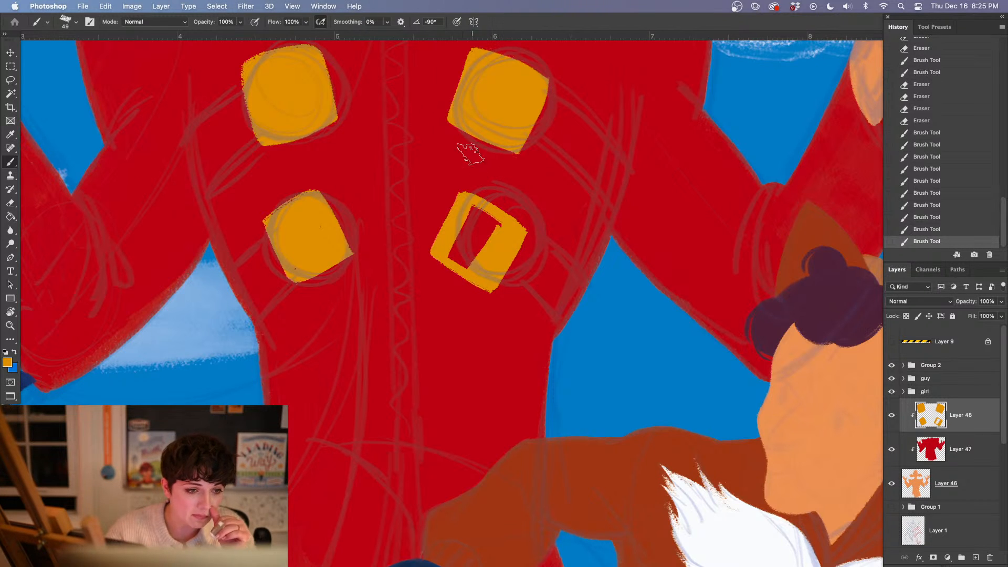
mouse_move(481, 231)
left_mouse_down()
mouse_move(473, 210)
mouse_move(450, 255)
mouse_move(468, 265)
mouse_move(496, 223)
left_mouse_up()
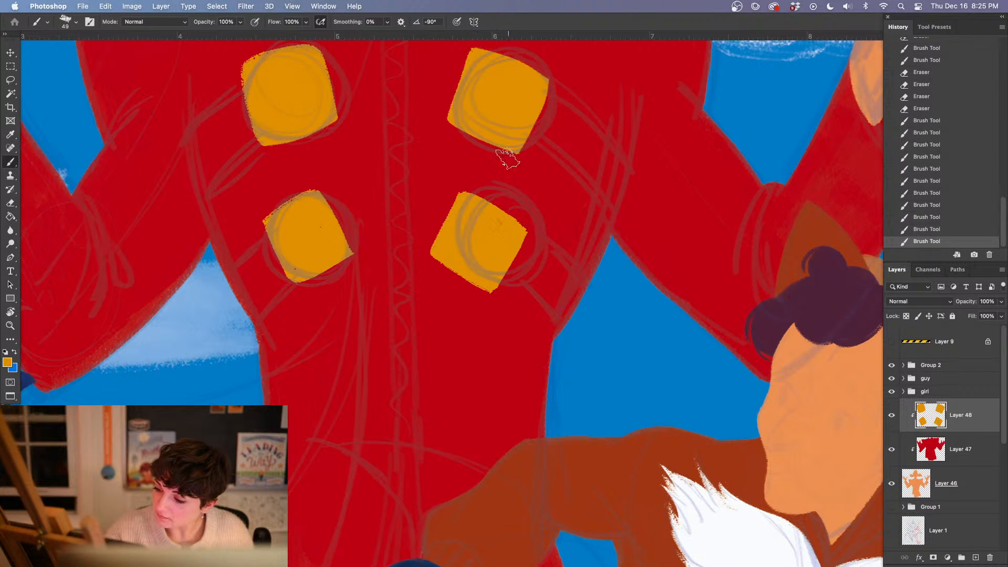
left_click_drag(425, 287, 403, 250)
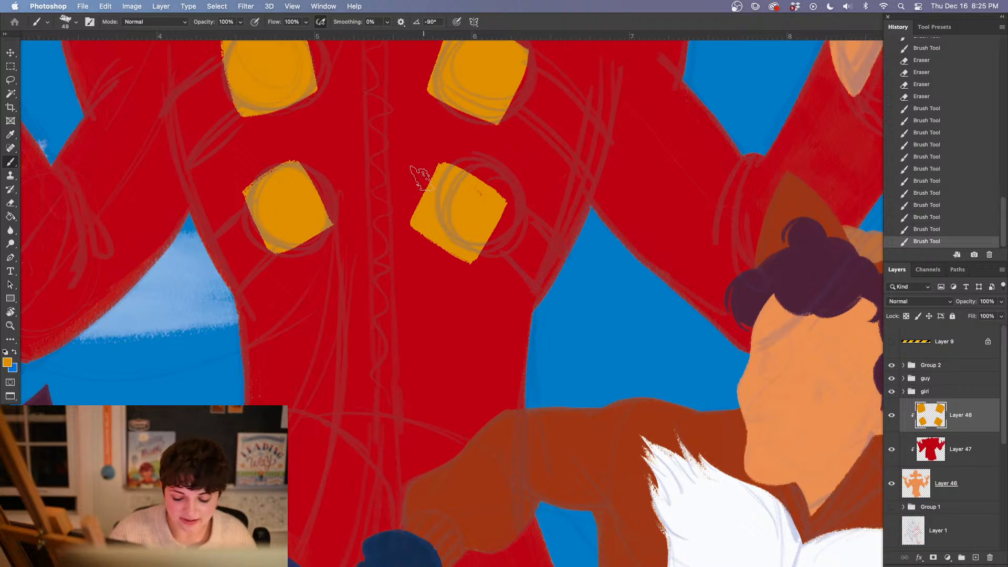
left_click_drag(491, 199, 504, 182)
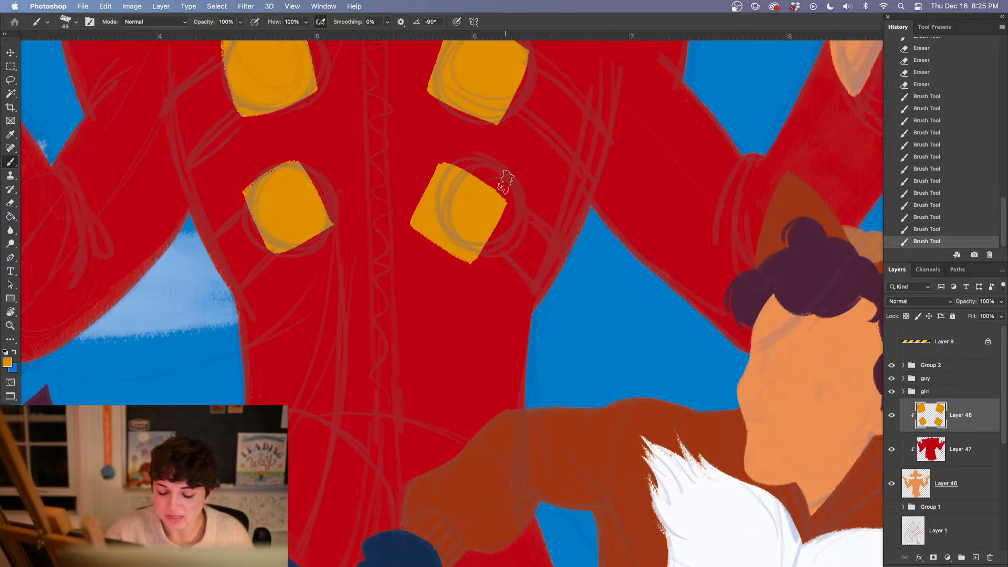
Lasso the upper-left button, rotate it about 6 degrees counterclockwise with Free Transform, and deselect it
mouse_move(463, 353)
left_mouse_down()
mouse_move(380, 363)
mouse_move(401, 420)
mouse_move(482, 420)
left_mouse_up()
key("l")
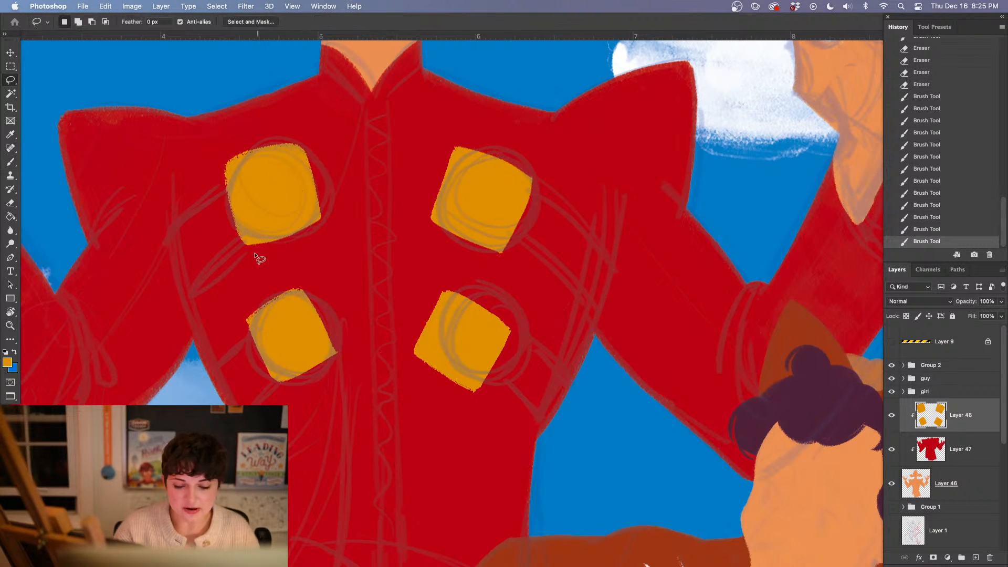
mouse_move(252, 271)
left_mouse_down()
mouse_move(198, 229)
mouse_move(194, 213)
left_mouse_up()
key("super+t")
left_click_drag(374, 206, 396, 180)
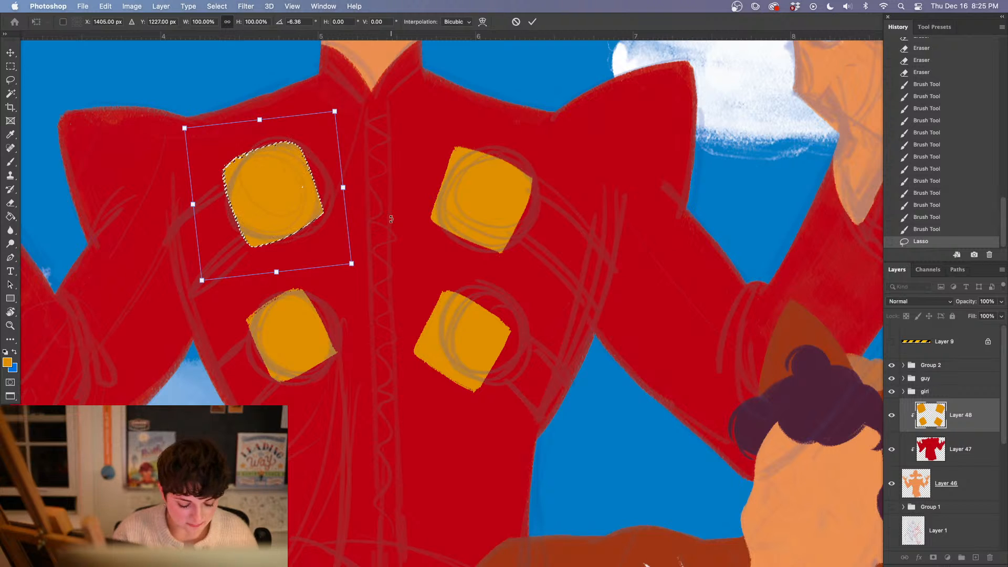
key("Return")
key("super+d")
key("b")
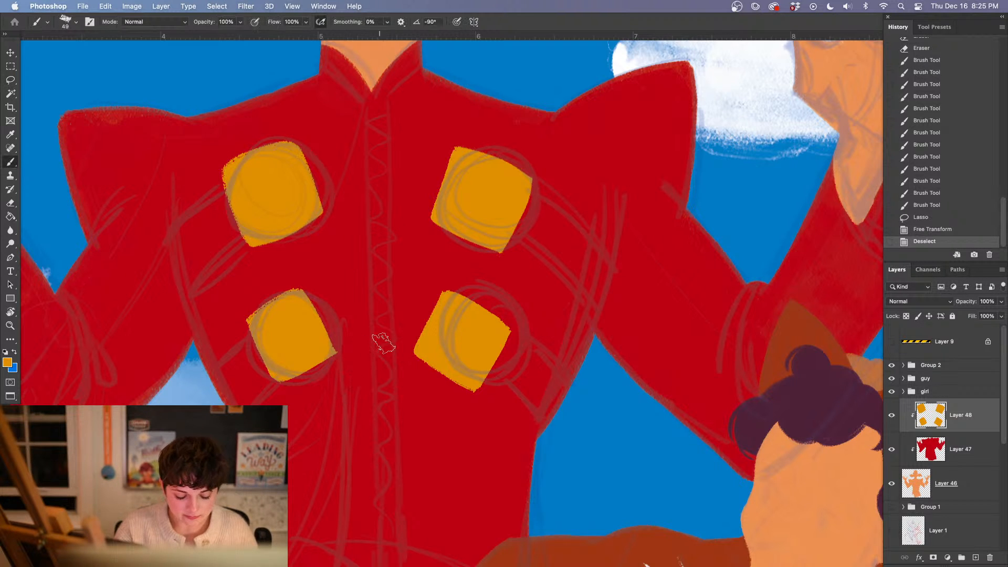
Change the foreground color to white and add a new clipped layer between the red coat and the golden buttons
scroll(590, 387, "down", 2)
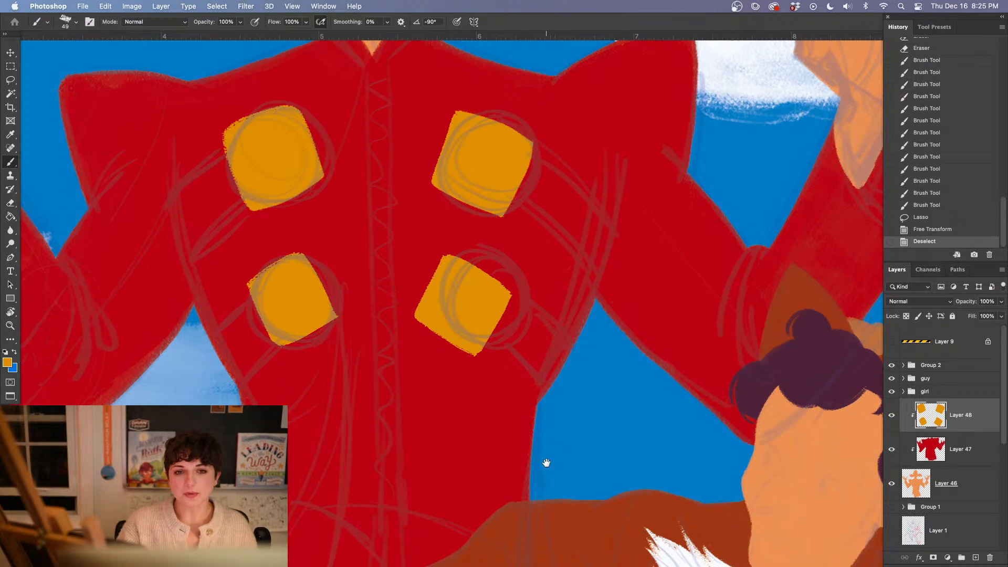
left_click_drag(546, 462, 549, 450)
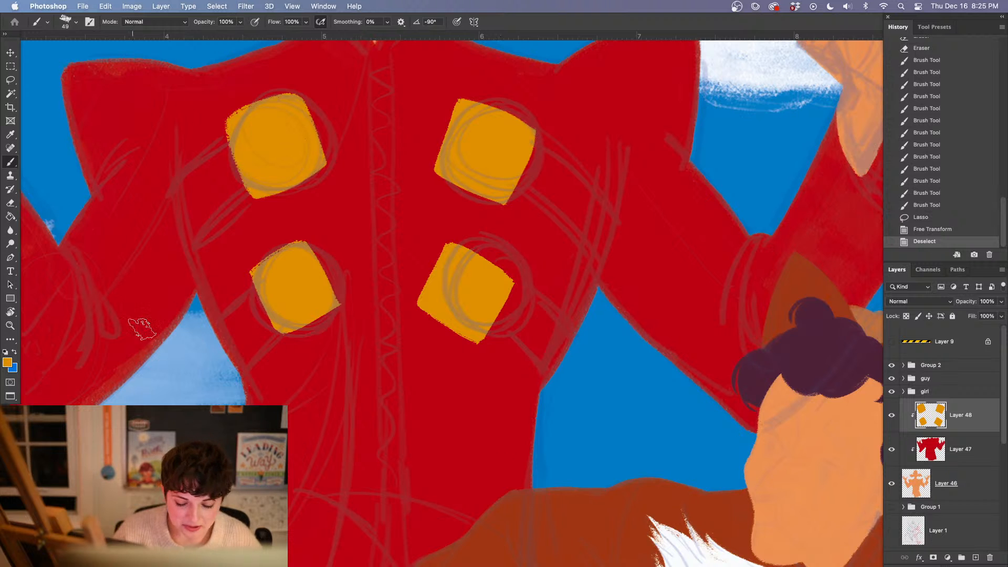
left_click_drag(391, 467, 355, 333)
left_click(622, 278, "alt")
left_click_drag(336, 232, 364, 350)
left_click(948, 456)
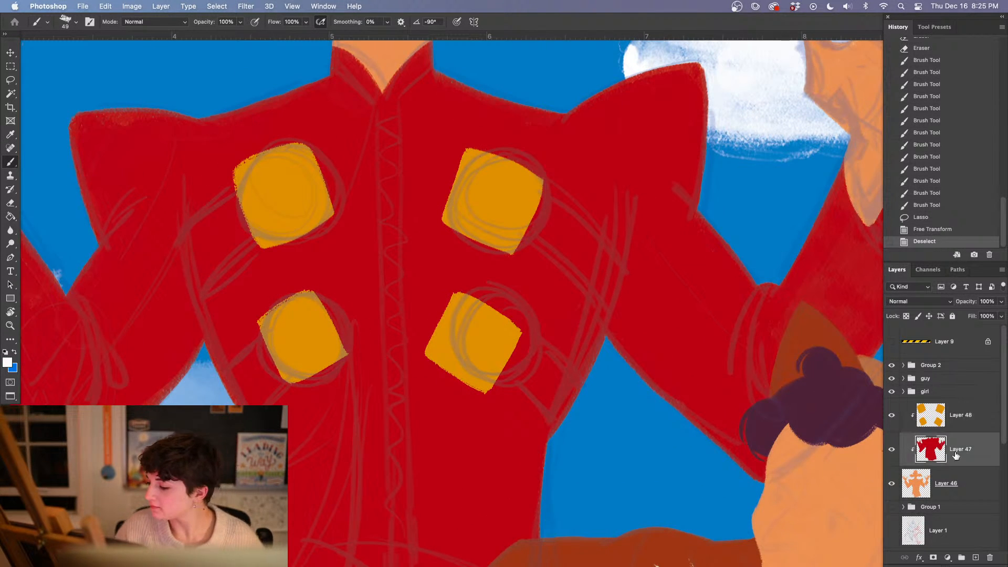
left_click(975, 558)
Paint white diagonal straps from the two left-hand buttons down to the coat's side
left_click_drag(241, 207, 176, 255)
left_click_drag(243, 226, 178, 281)
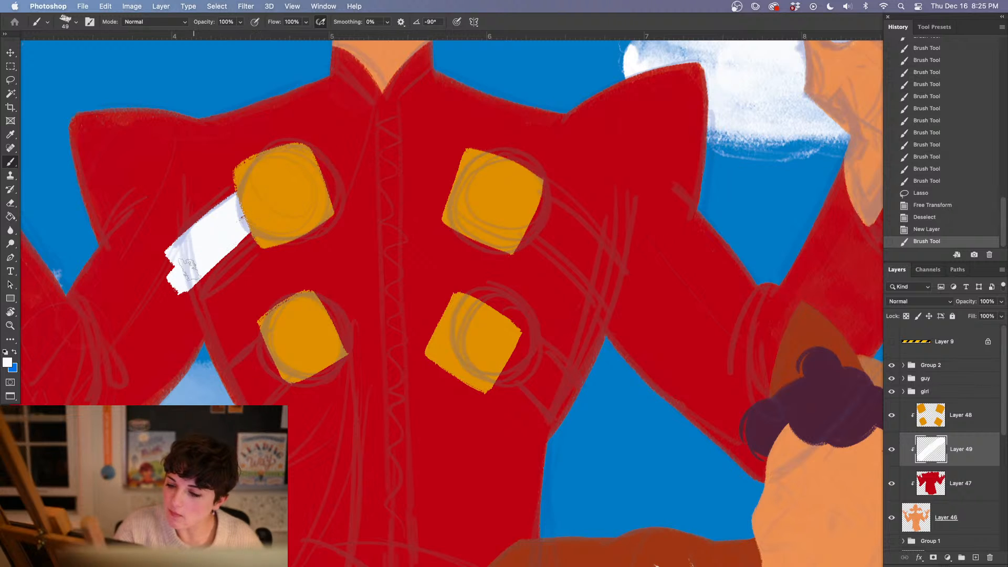
left_click_drag(246, 235, 177, 287)
left_click_drag(281, 336, 223, 397)
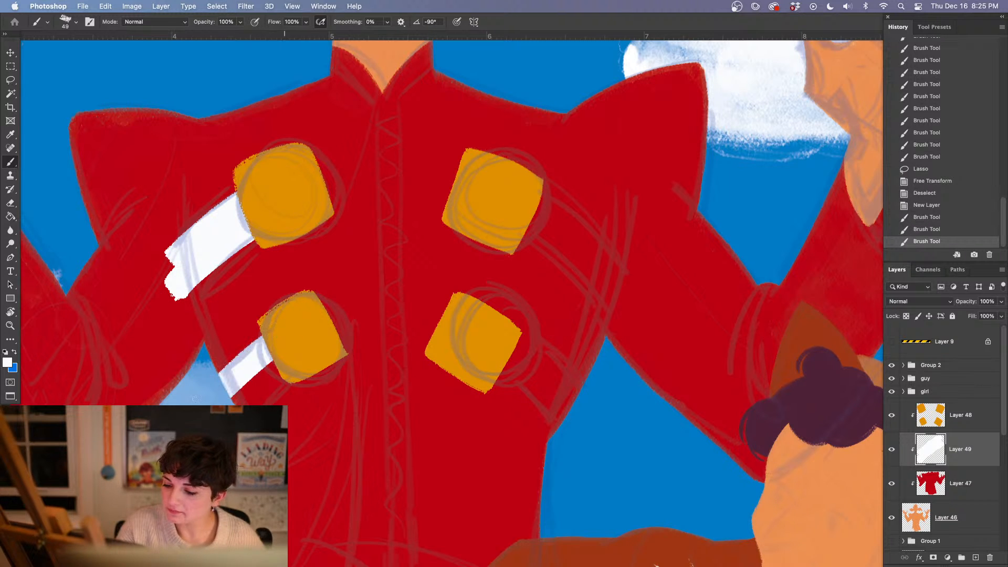
left_click_drag(281, 362, 234, 404)
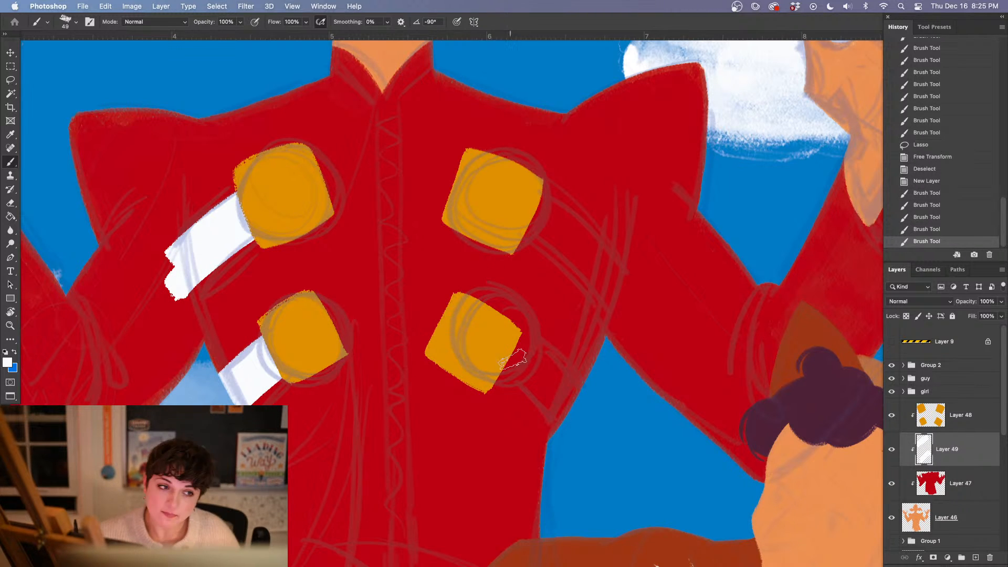
Paint white diagonal straps from the two right-hand golden buttons down to the coat's side
mouse_move(505, 370)
left_mouse_down()
mouse_move(556, 425)
mouse_move(578, 428)
left_mouse_up()
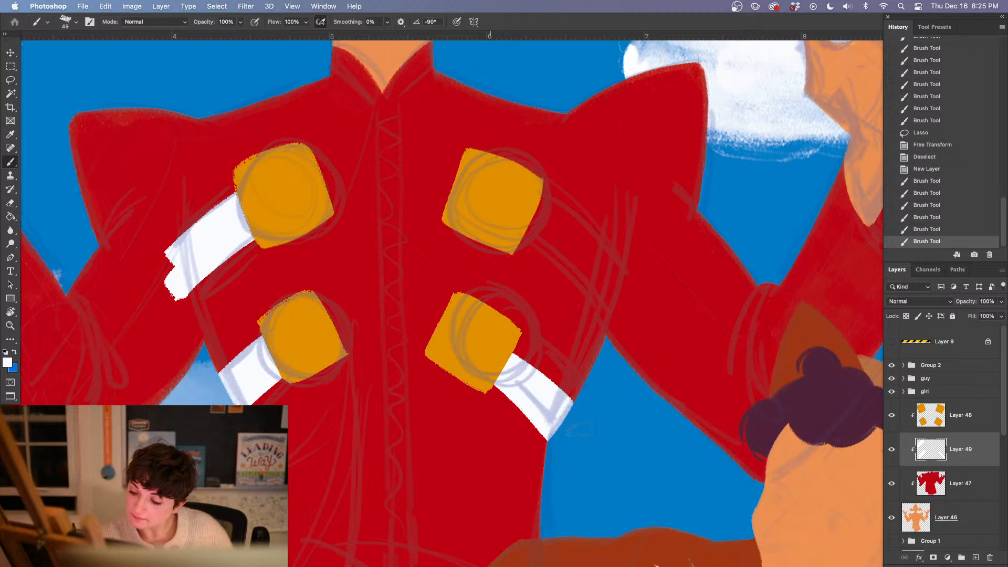
left_click_drag(507, 346, 578, 408)
left_click_drag(525, 223, 627, 312)
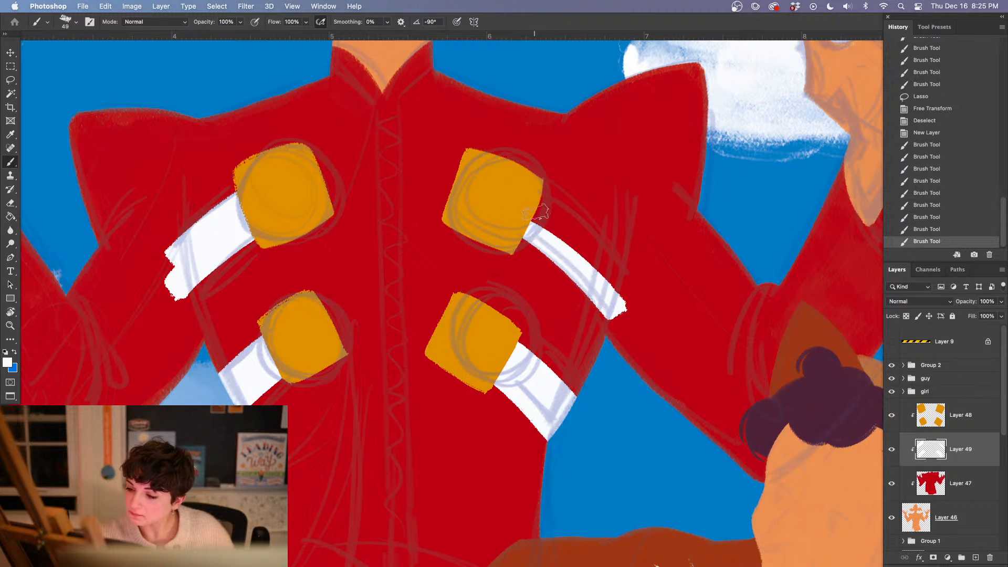
mouse_move(536, 206)
left_mouse_down()
mouse_move(643, 289)
mouse_move(619, 312)
left_mouse_up()
Erase the ragged outer ends of the two upper white straps to trim them along the sketched side seams
key("e")
mouse_move(631, 268)
left_mouse_down()
mouse_move(623, 326)
mouse_move(657, 255)
left_mouse_up()
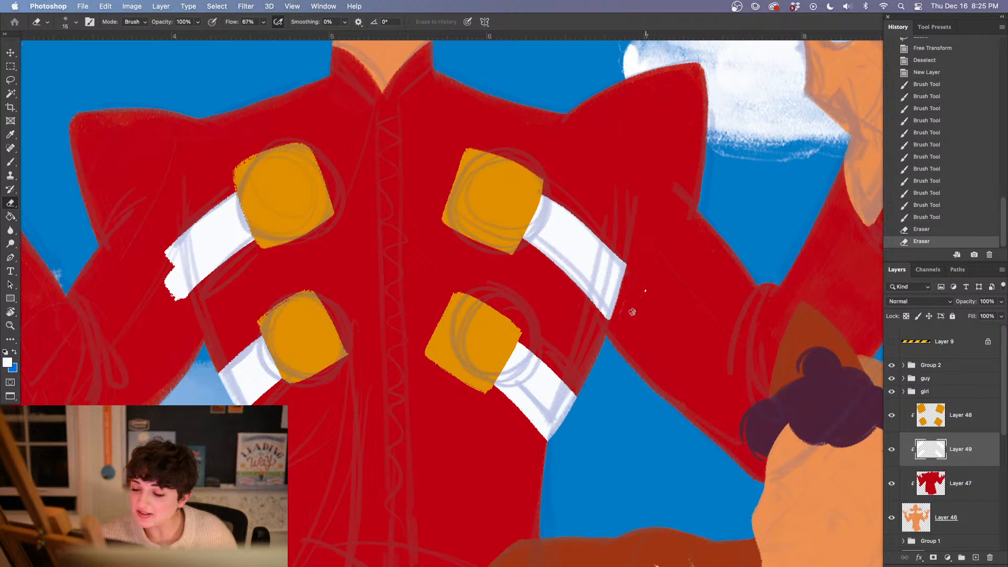
left_click_drag(643, 320, 633, 288)
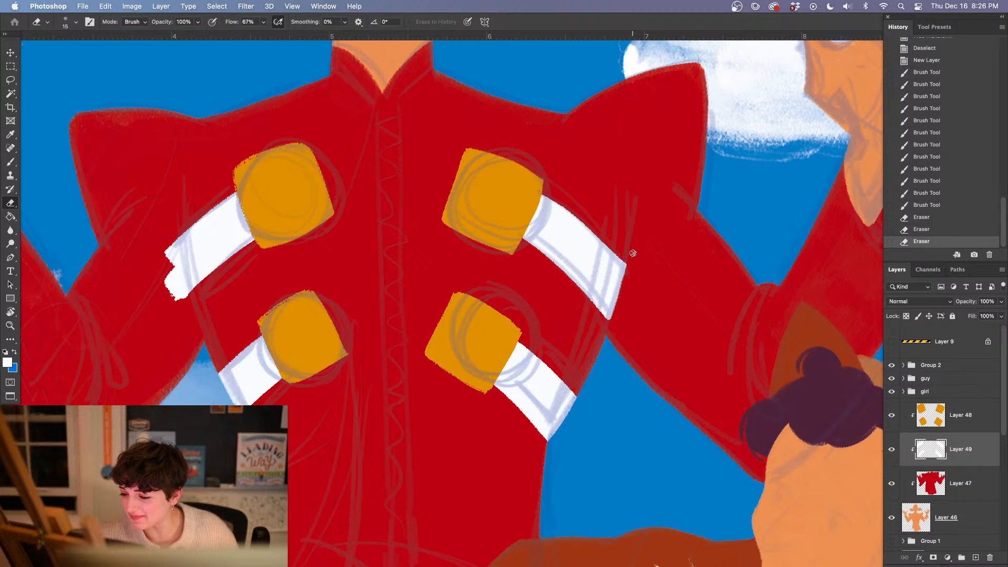
left_click_drag(632, 262, 624, 278)
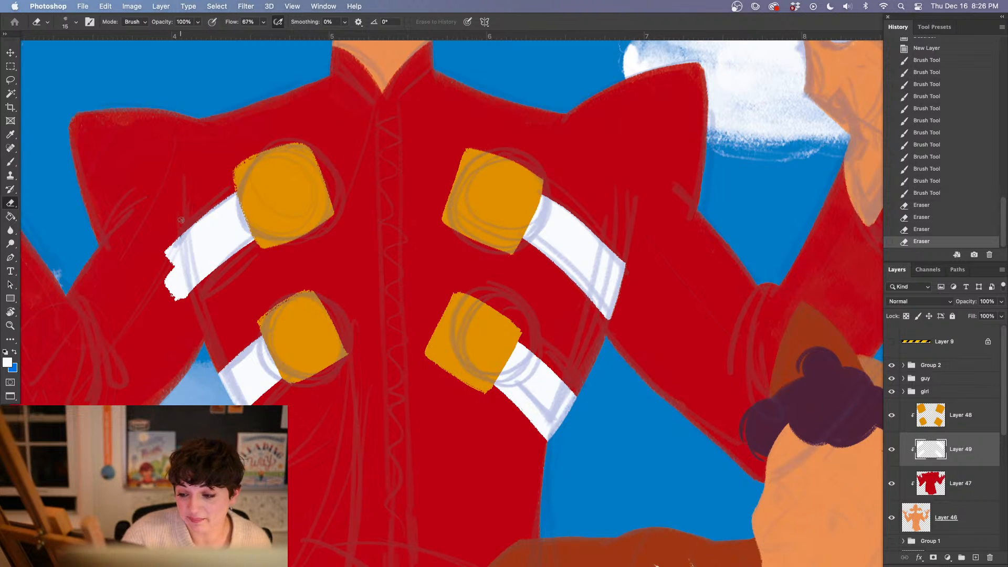
mouse_move(181, 220)
left_mouse_down()
mouse_move(191, 310)
mouse_move(168, 240)
left_mouse_up()
mouse_move(176, 319)
left_mouse_down()
mouse_move(184, 323)
mouse_move(190, 242)
left_mouse_up()
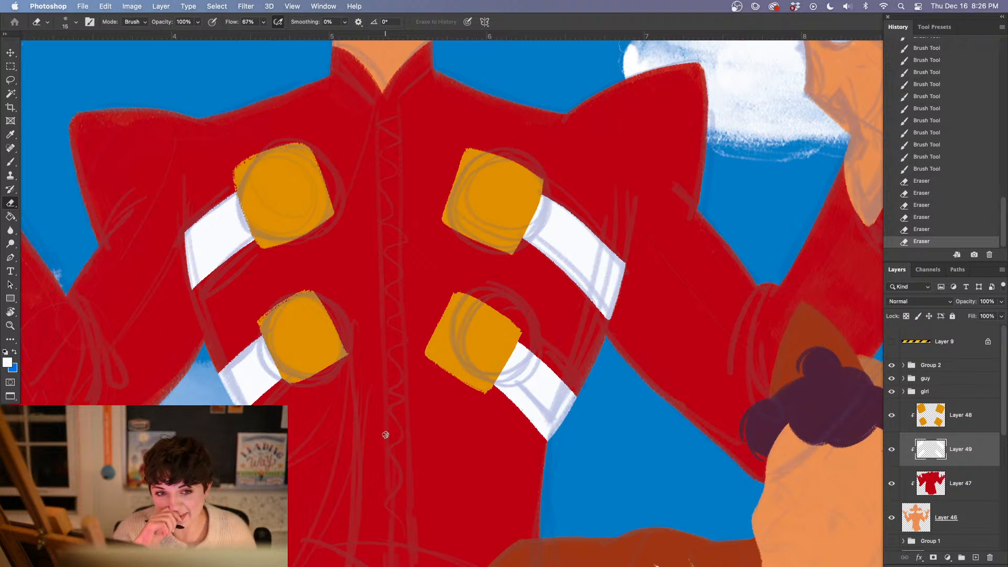
left_click_drag(601, 436, 444, 449)
left_click_drag(461, 265, 464, 264)
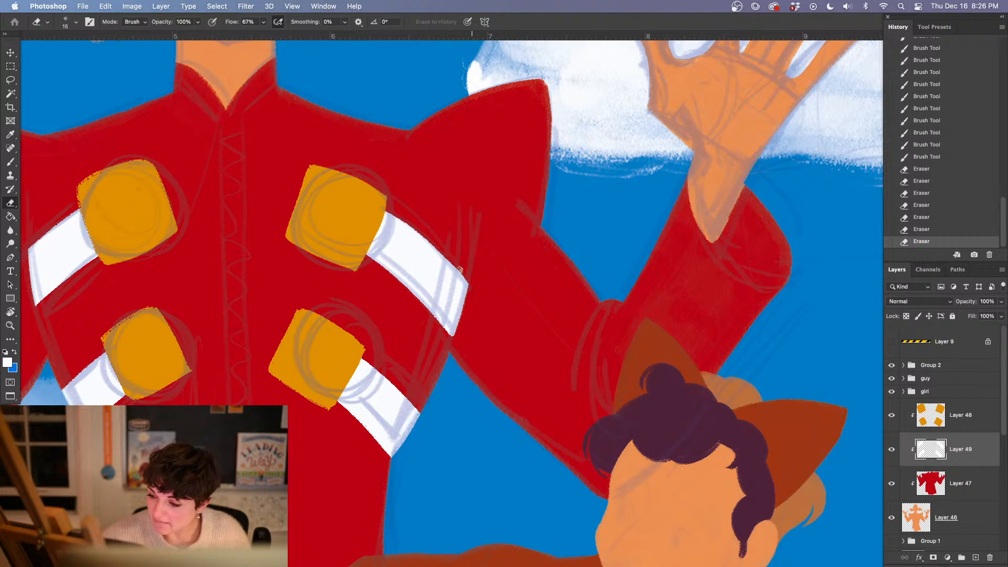
left_click_drag(475, 289, 457, 220)
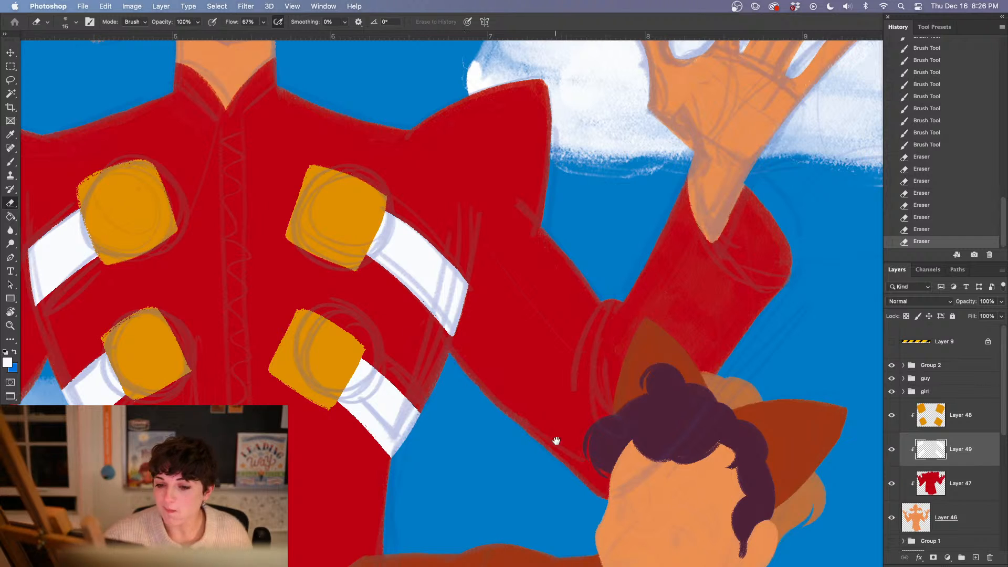
left_click_drag(556, 446, 674, 431)
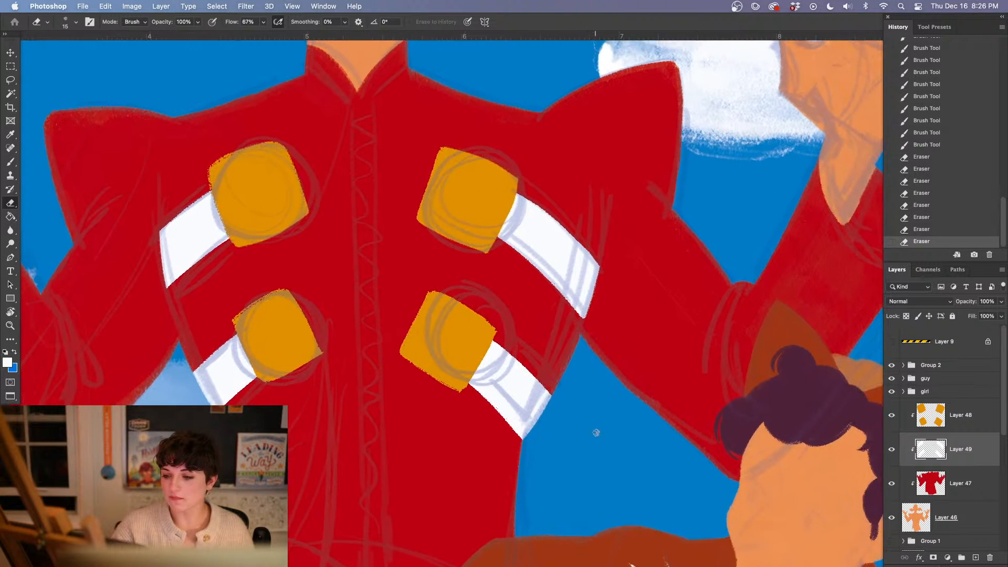
key("super+minus")
key("super+minus")
key("super+equal")
key("super+equal")
key("super+equal")
key("super+equal")
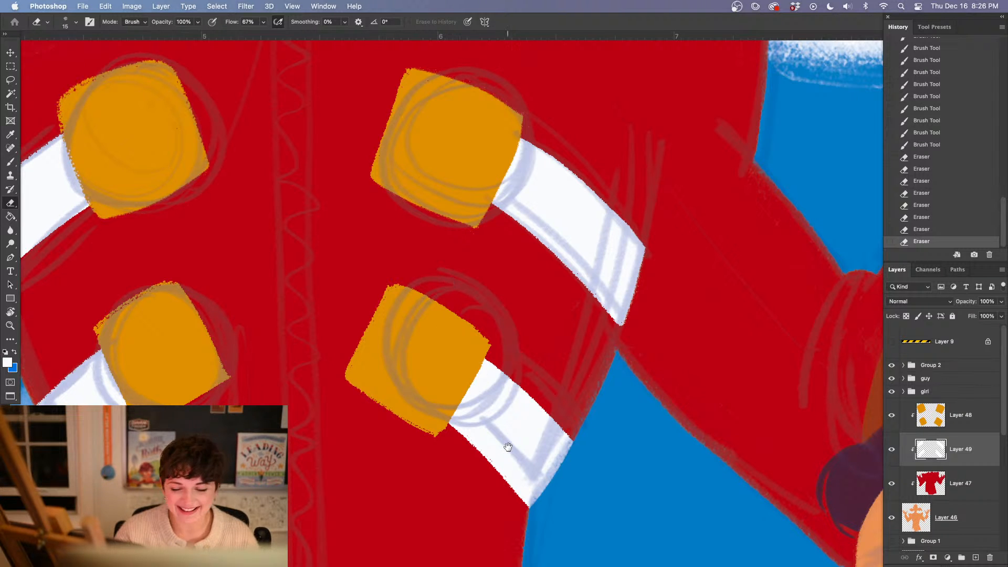
left_click_drag(502, 481, 535, 413)
left_click_drag(415, 286, 495, 417)
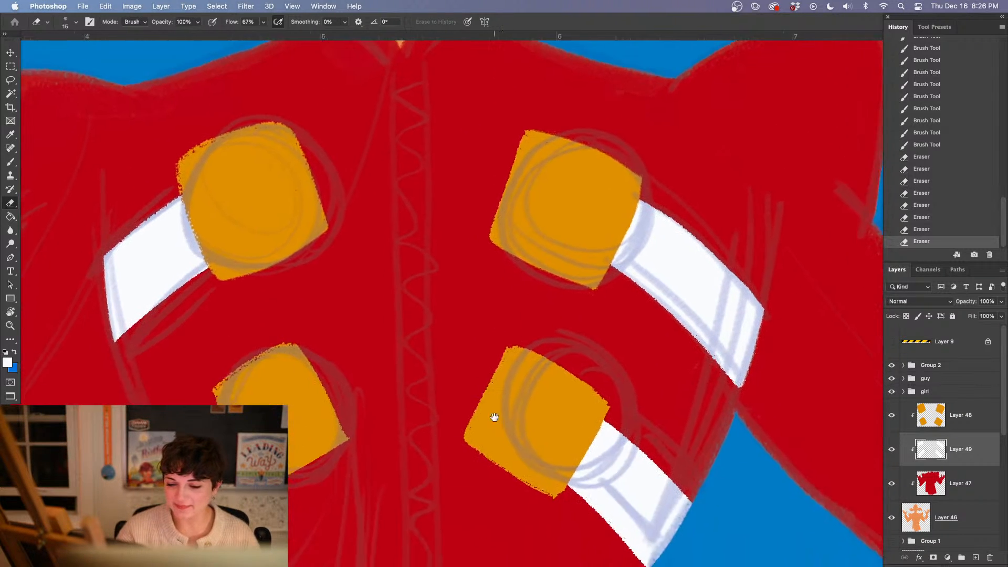
key("super+minus")
key("super+minus")
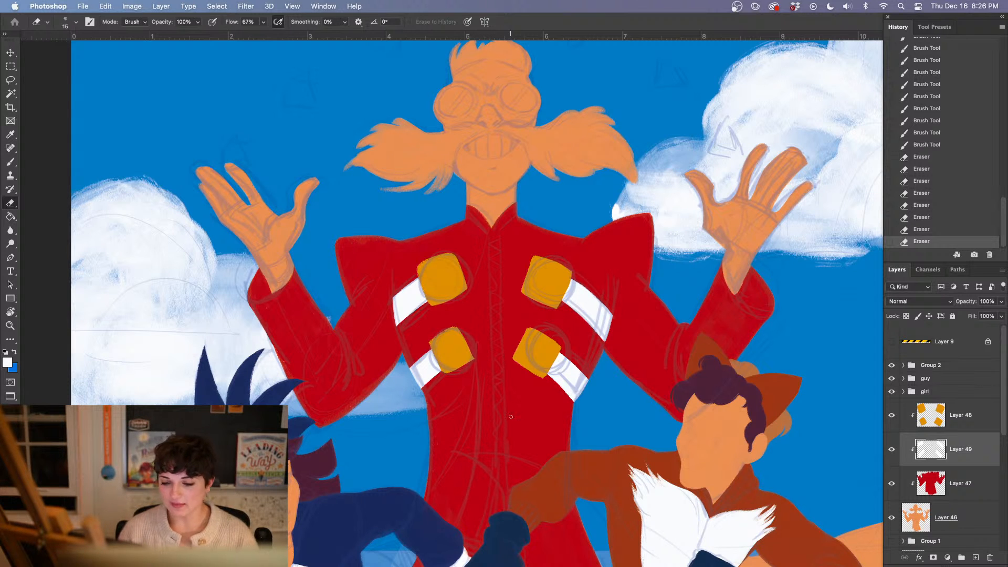
Change the foreground color from white to a medium neutral gray
left_click(8, 362)
left_click_drag(491, 350, 456, 371)
left_click(701, 308)
left_click_drag(575, 377, 416, 370)
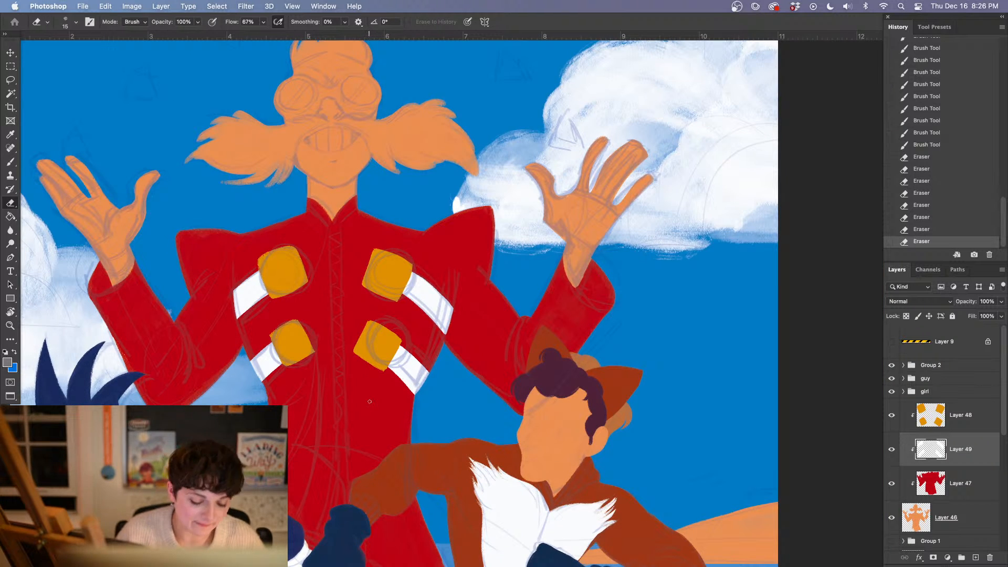
key("super+plus")
key("super+plus")
left_click_drag(326, 444, 394, 430)
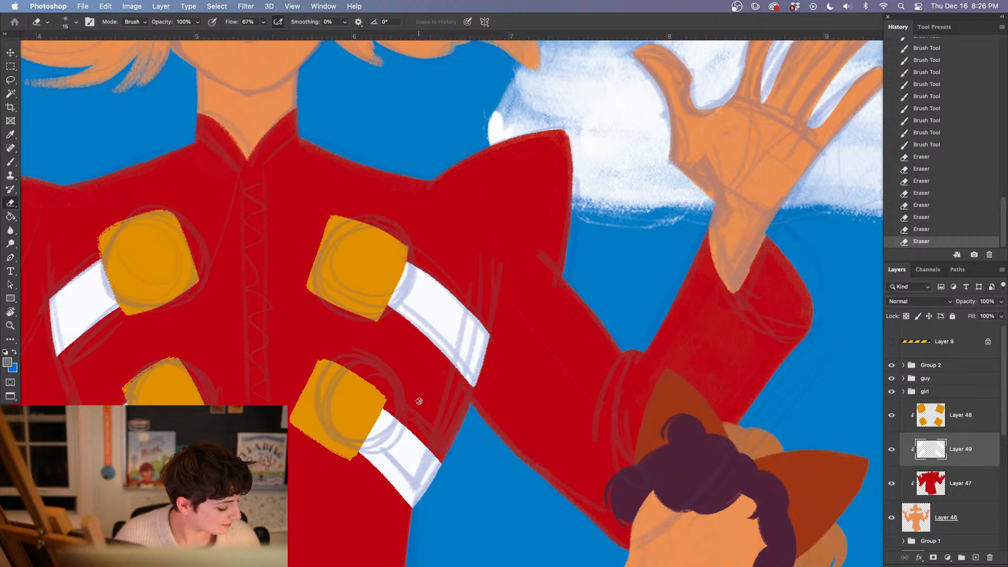
left_click_drag(434, 398, 432, 404)
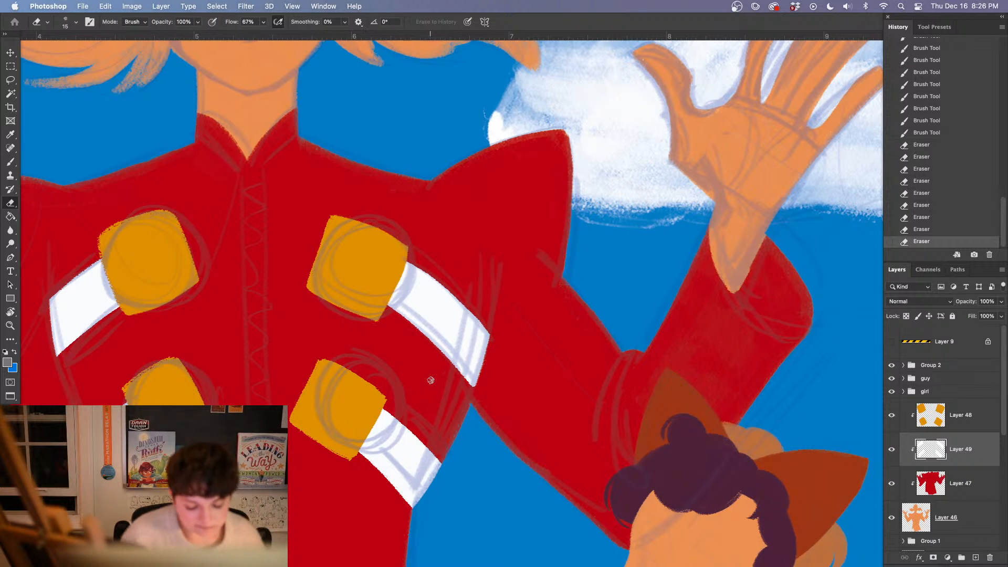
key("b")
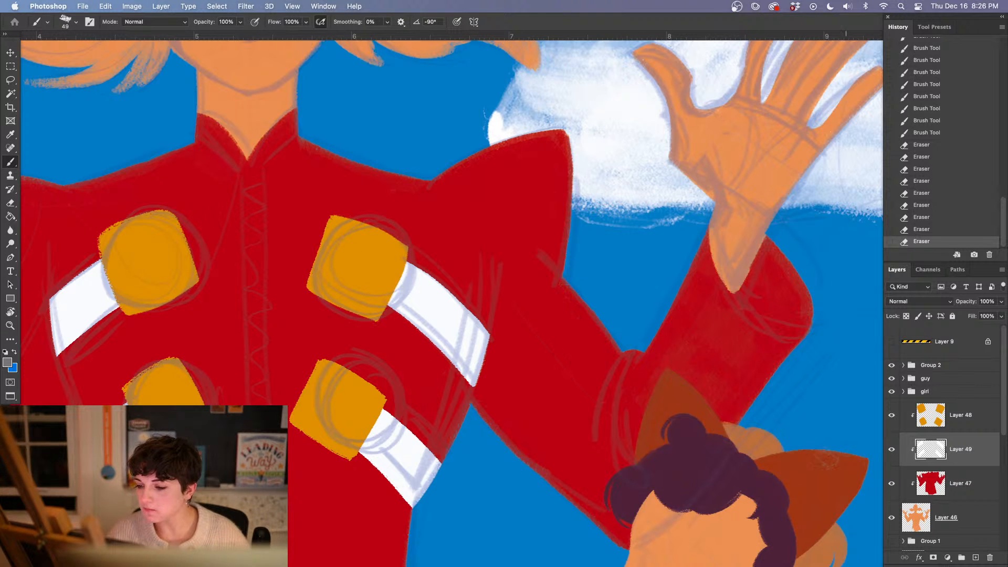
left_click_drag(530, 460, 654, 383)
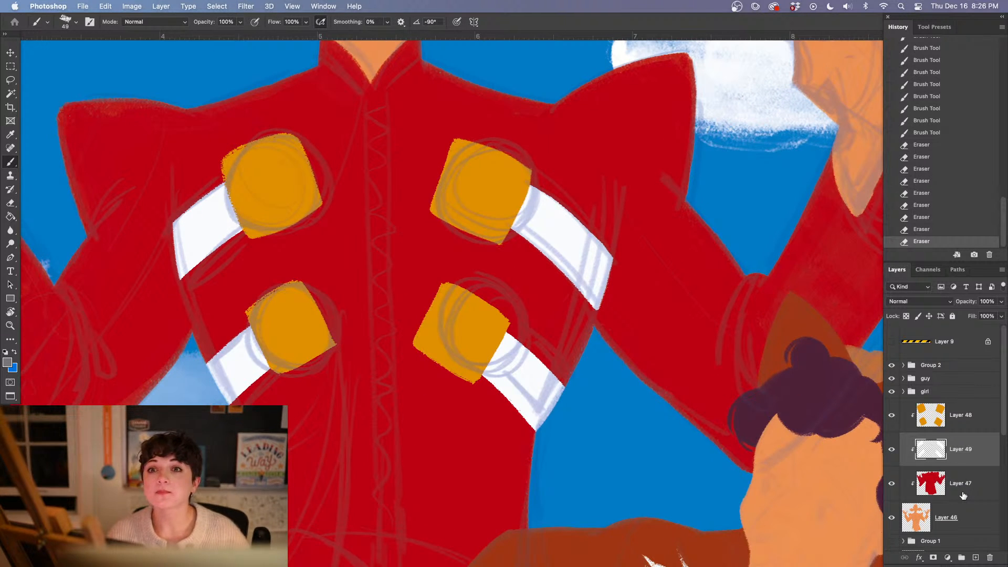
left_click(968, 517)
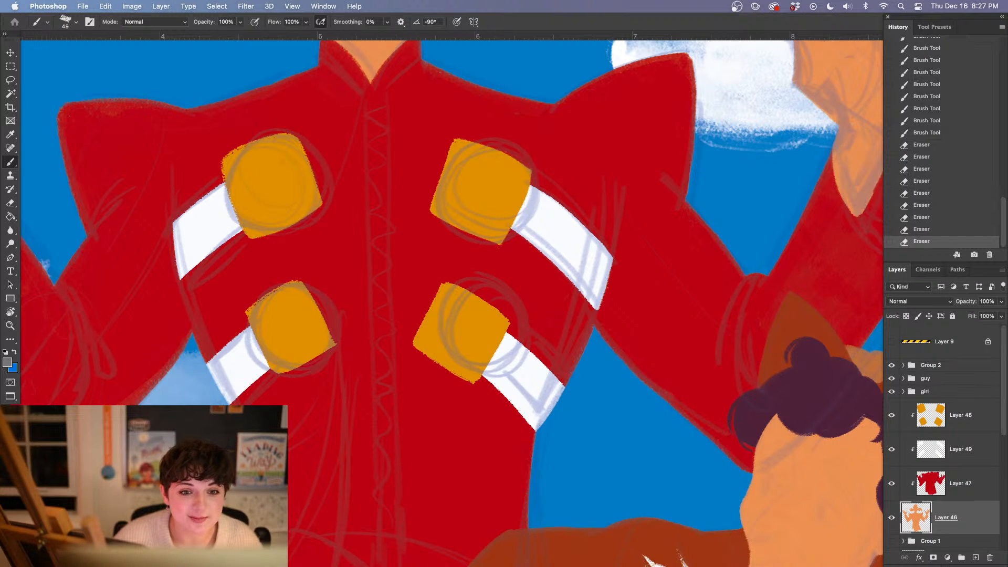
key("Tab")
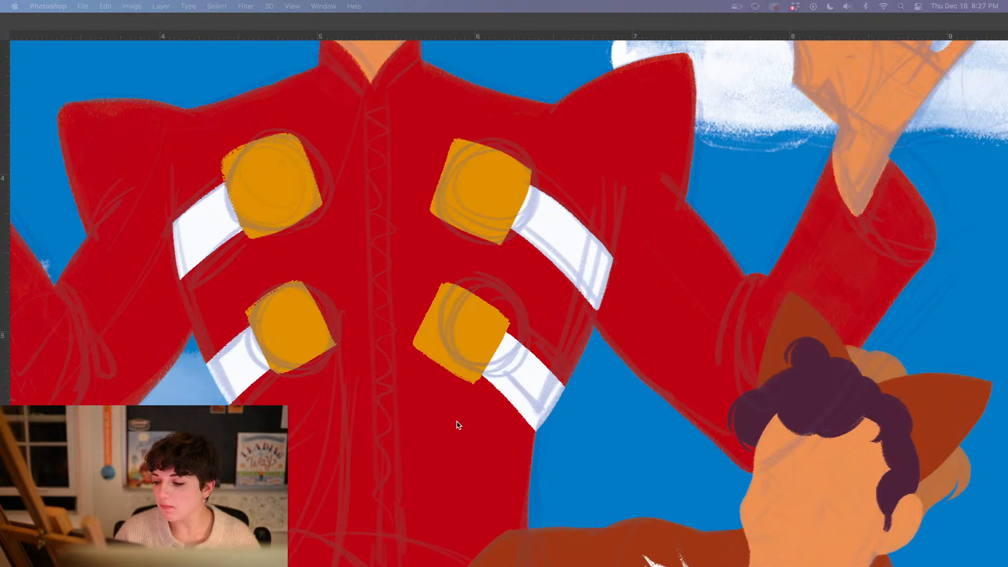
key("Tab")
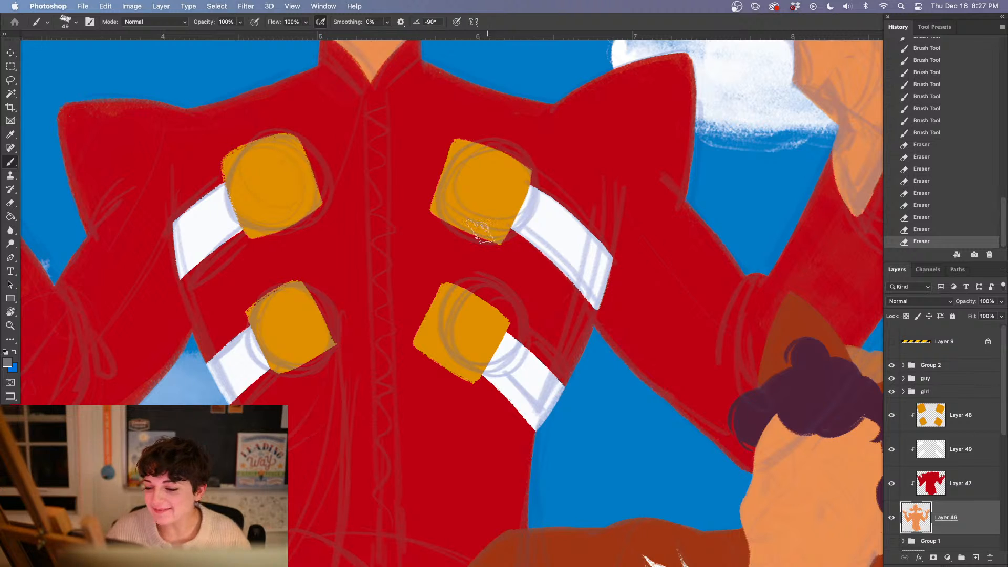
left_click(466, 327)
Add a new clipped layer directly above the red coat layer and set the foreground color to medium gray
key("i")
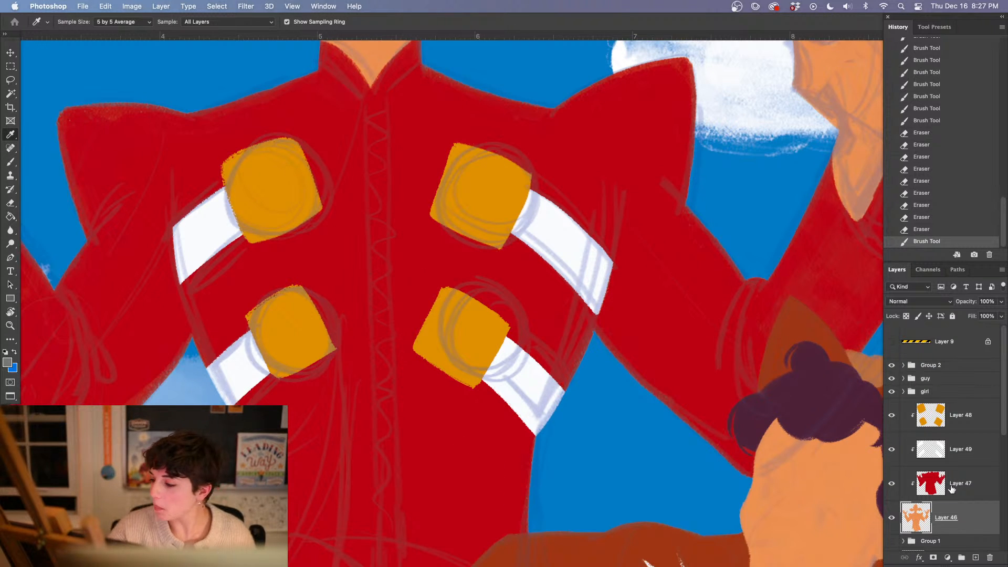
left_click(977, 557)
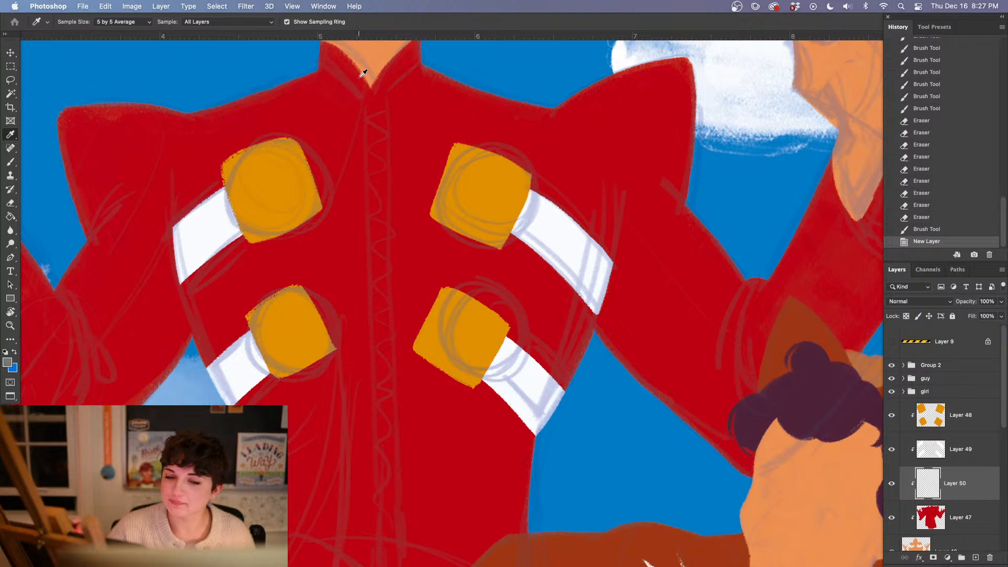
key("Tab")
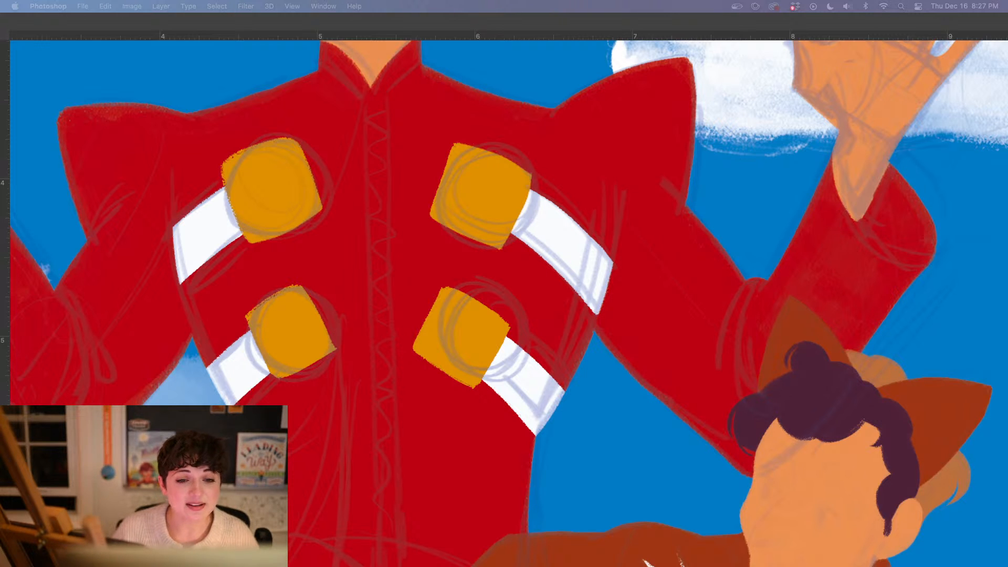
key("Tab")
left_click(373, 78)
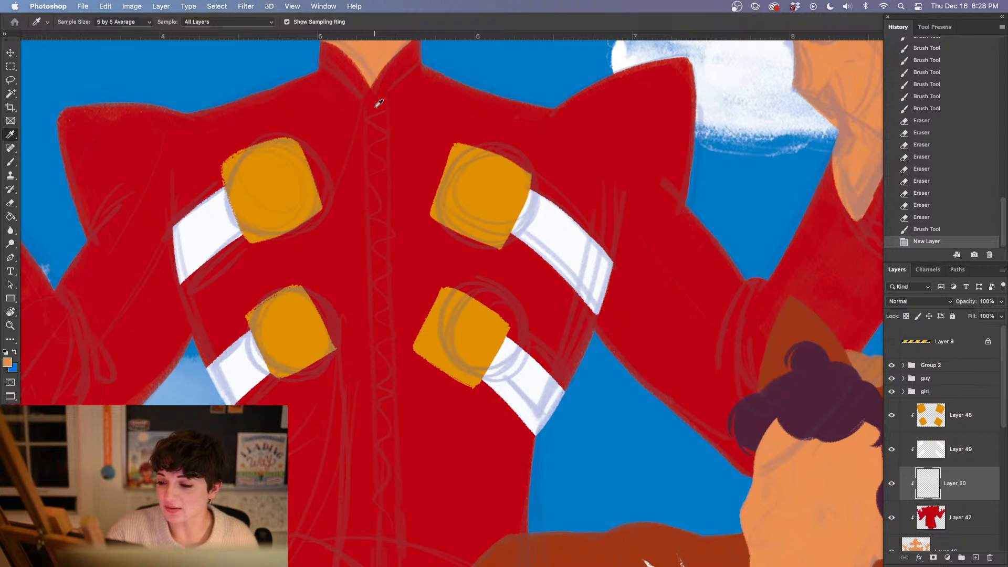
left_click(8, 363)
left_click_drag(473, 365, 465, 374)
left_click(705, 307)
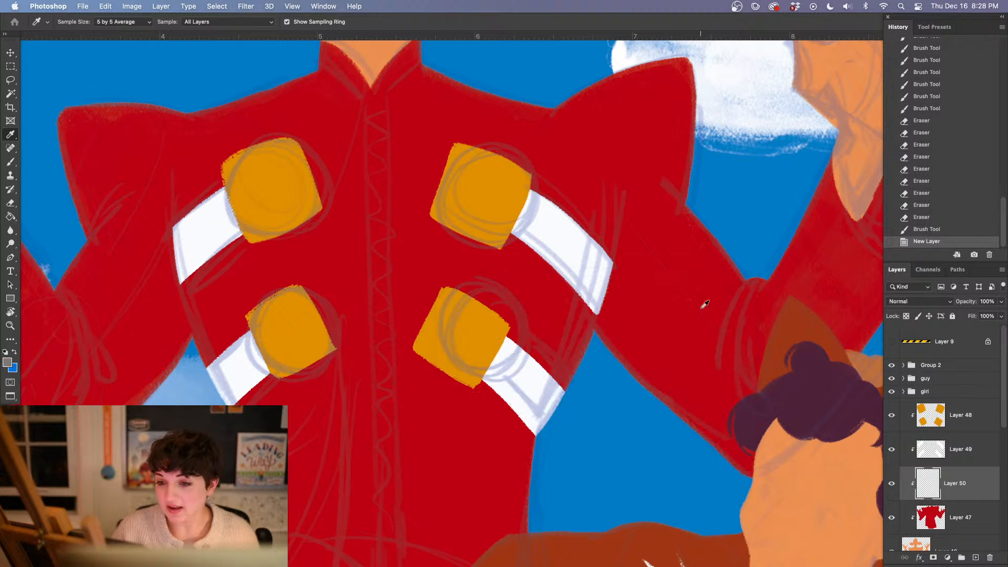
Paint a gray vertical zipper band down the coat's center, from the collar to below the waist
scroll(378, 323, "up", 2)
key("b")
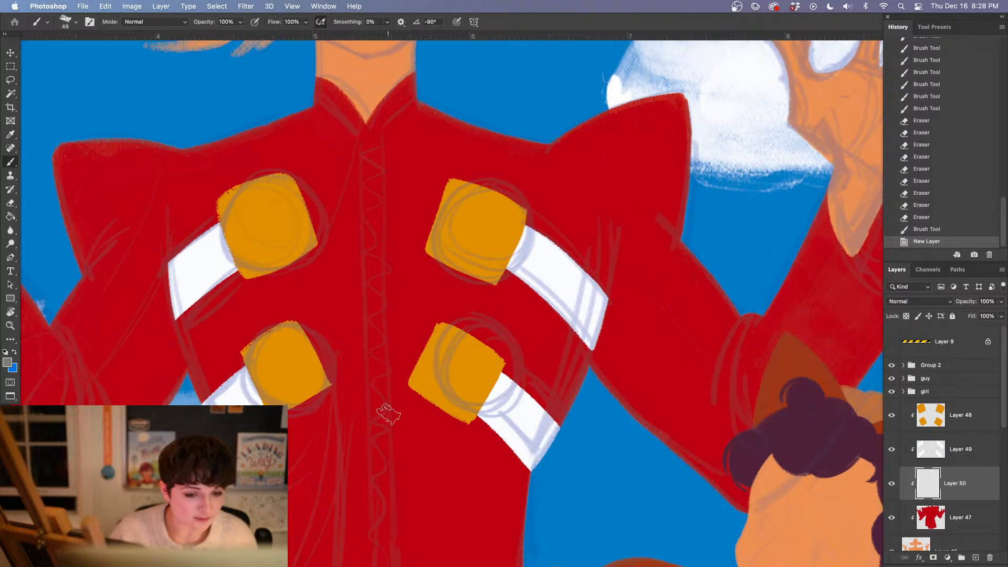
left_click_drag(366, 113, 377, 477)
scroll(439, 427, "down", 10)
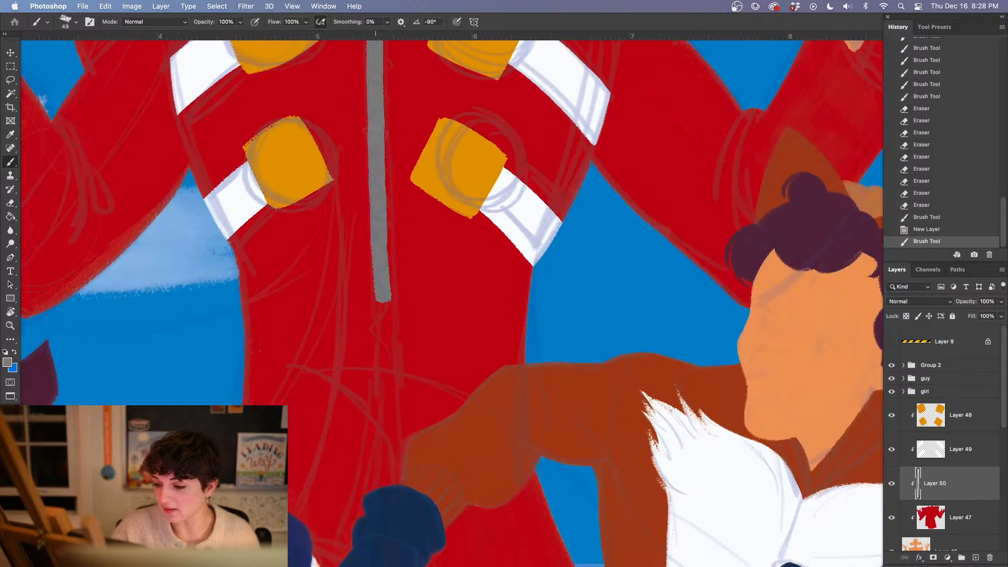
left_click_drag(364, 182, 381, 418)
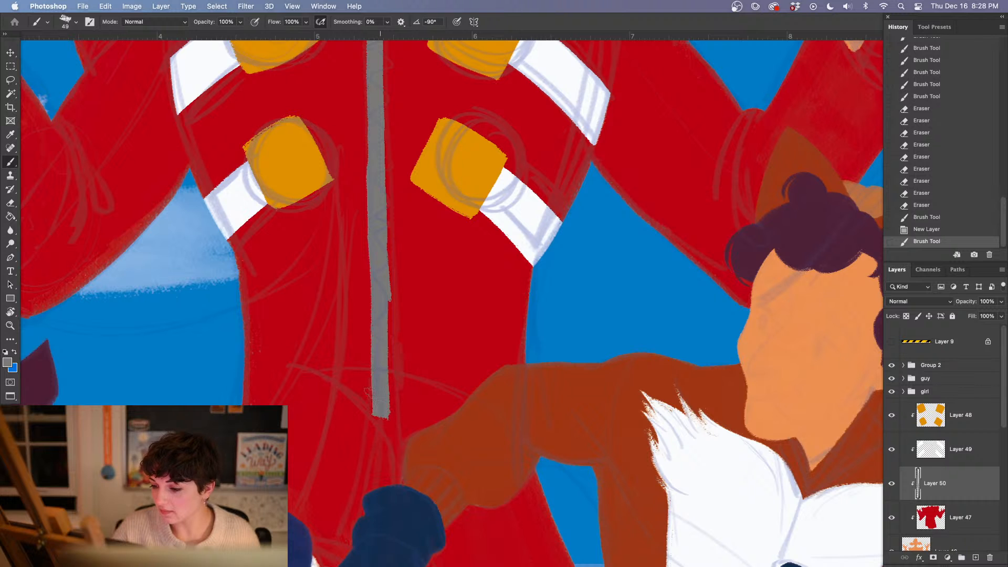
Erase the uneven bumps along both edges of the gray zipper band to straighten it
key("e")
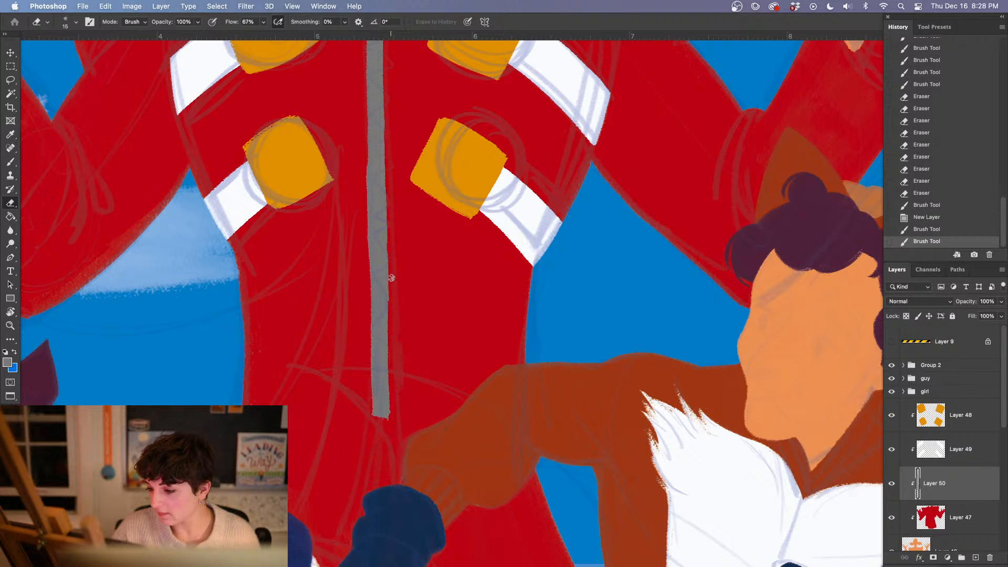
left_click(393, 323)
scroll(432, 400, "up", 5)
left_click_drag(364, 234, 365, 287)
scroll(373, 394, "down", 8)
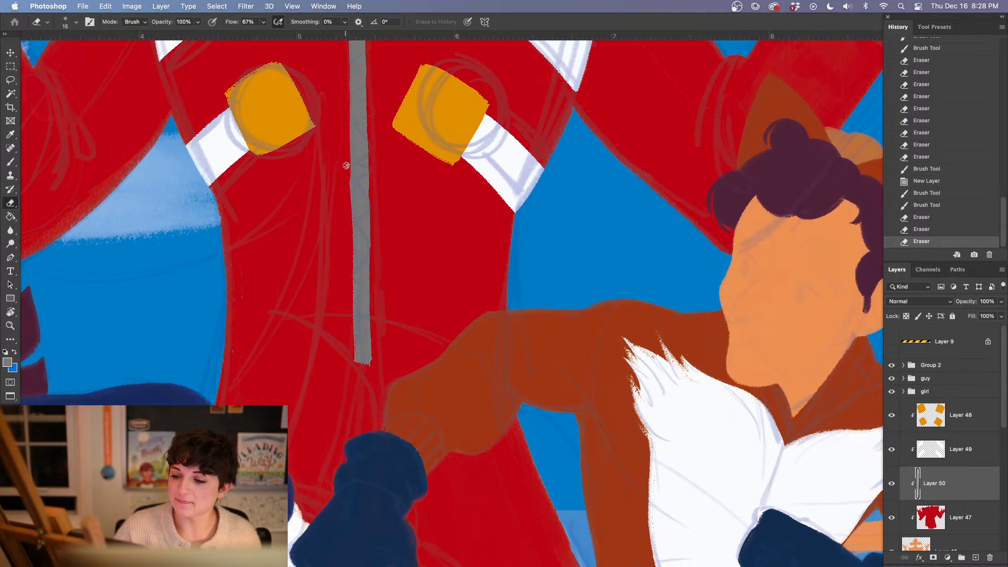
left_click(347, 200)
left_click(343, 202)
scroll(404, 331, "down", 4)
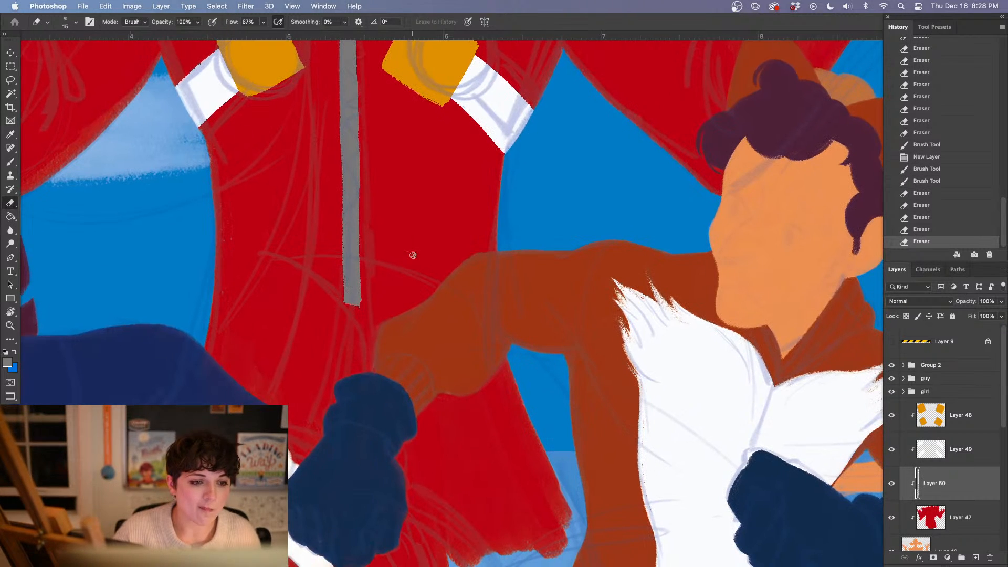
Select the golden button layer and add a new layer above it for the next coat detail
key("b")
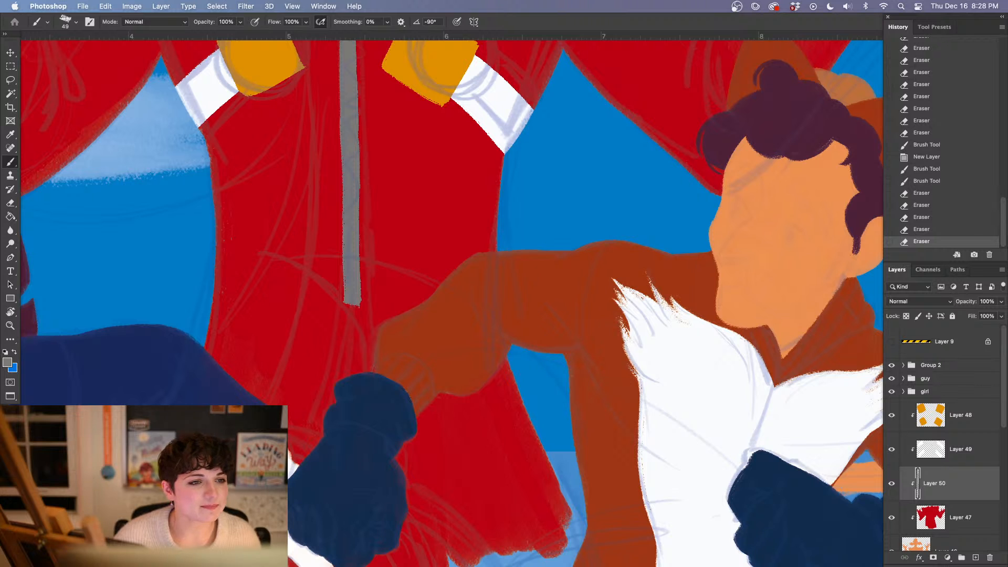
key("Tab")
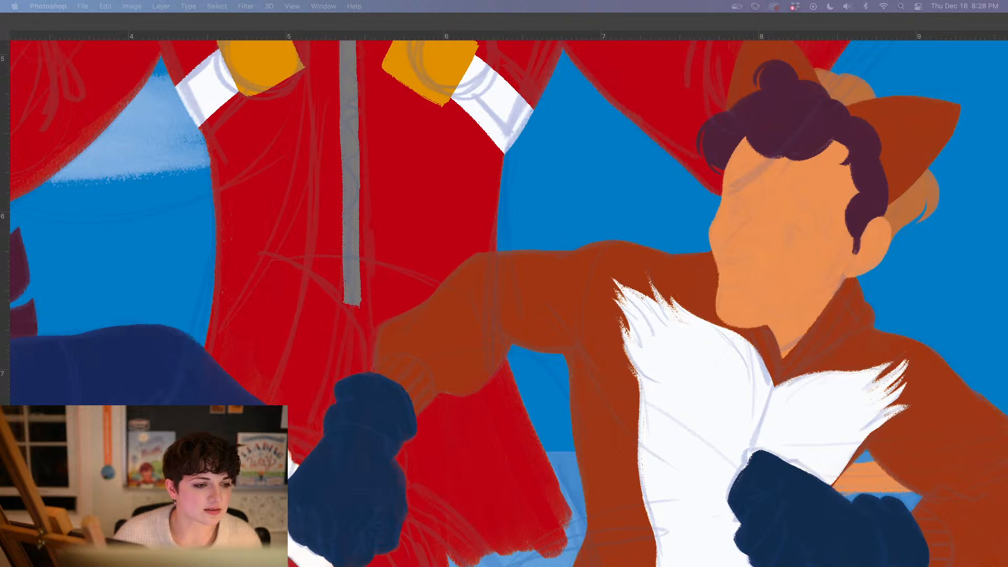
key("Tab")
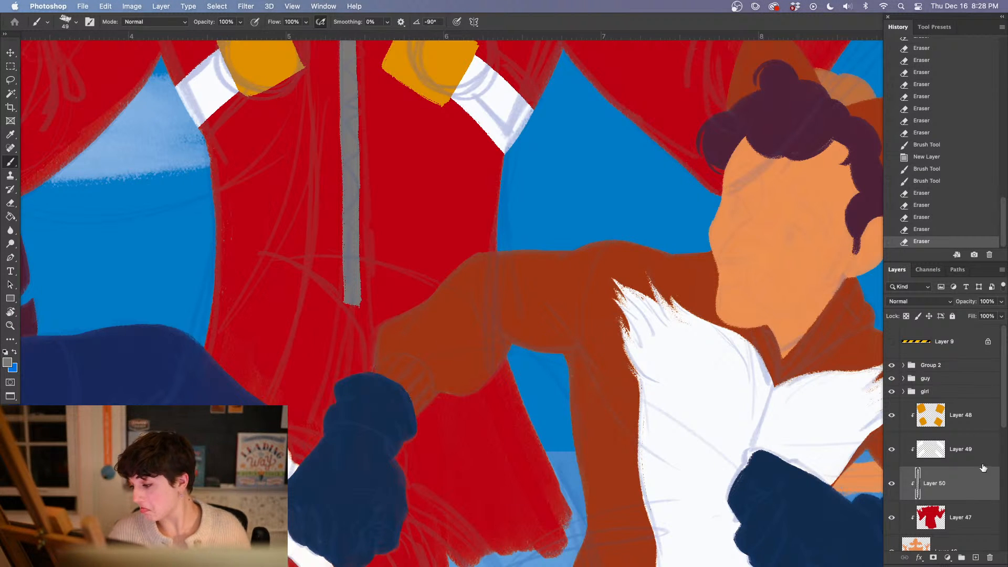
left_click(977, 446)
left_click(975, 558)
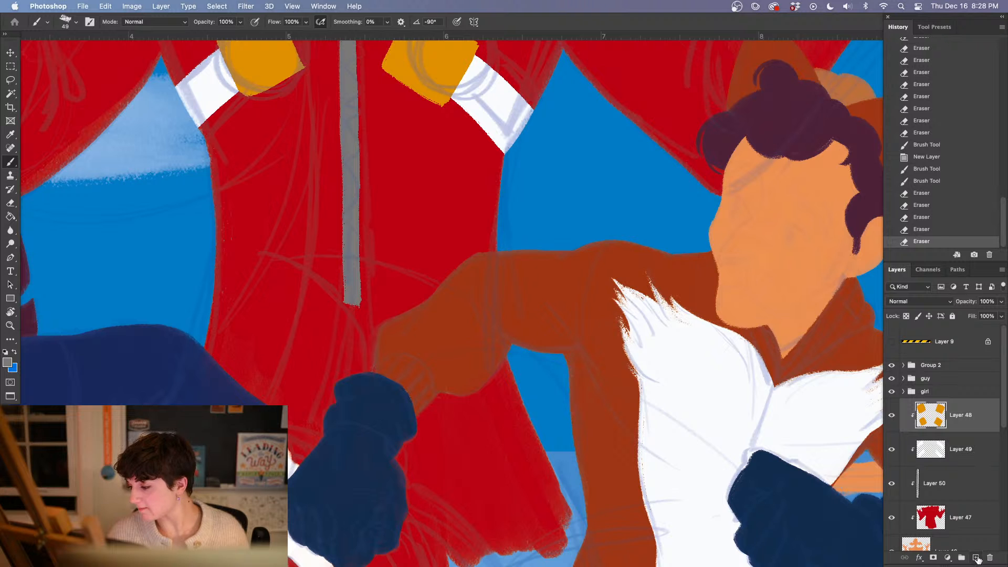
Clip the new layer above the golden buttons to the coat stack and set the foreground color to near-black
right_click(939, 417)
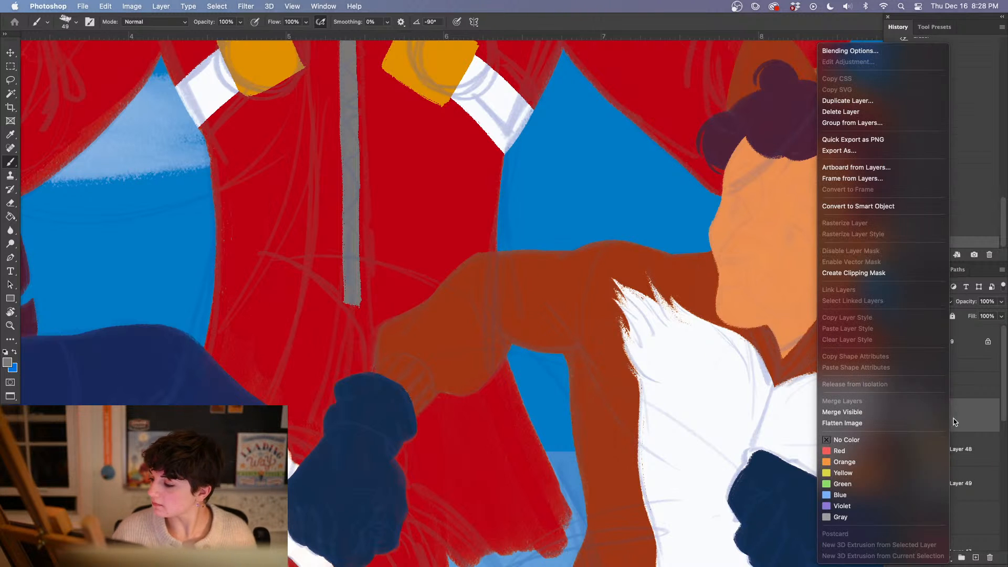
left_click(851, 273)
left_click(7, 362)
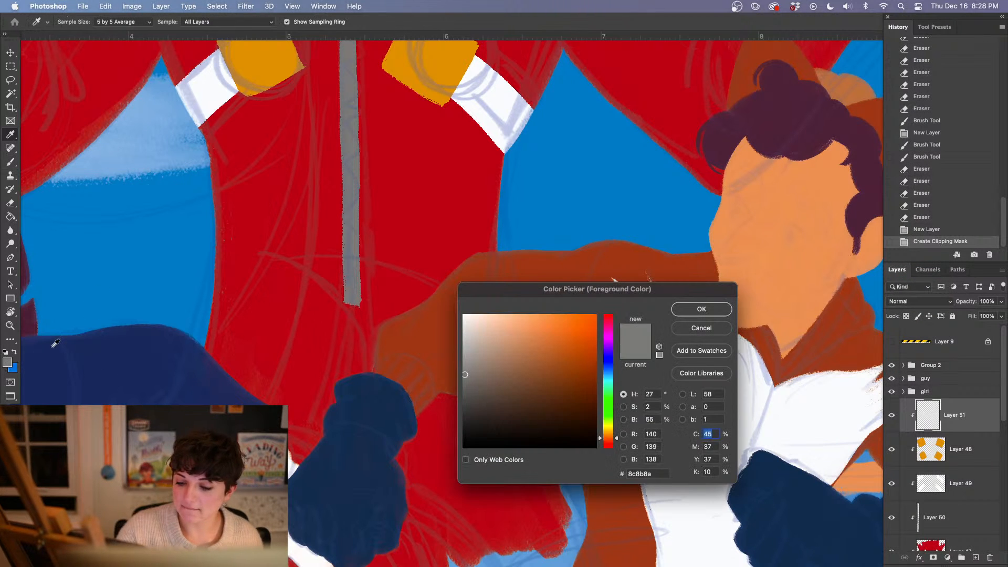
left_click(464, 435)
left_click(701, 309)
key("b")
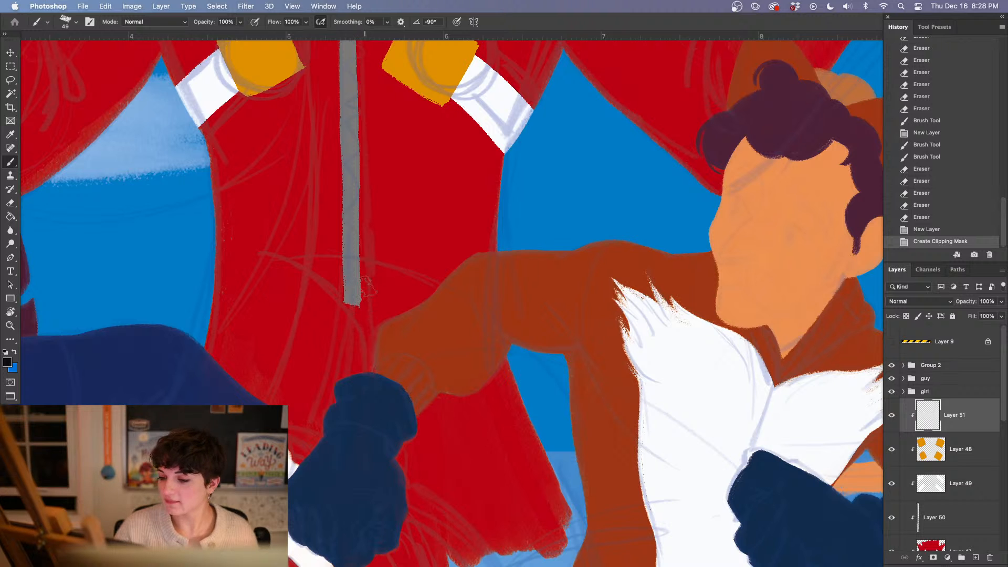
Outline a black arched opening at the zipper's lower end, curving down both sides to the coat's hem
mouse_move(371, 281)
left_mouse_down()
mouse_move(349, 284)
mouse_move(262, 401)
left_mouse_up()
left_click_drag(365, 278, 546, 526)
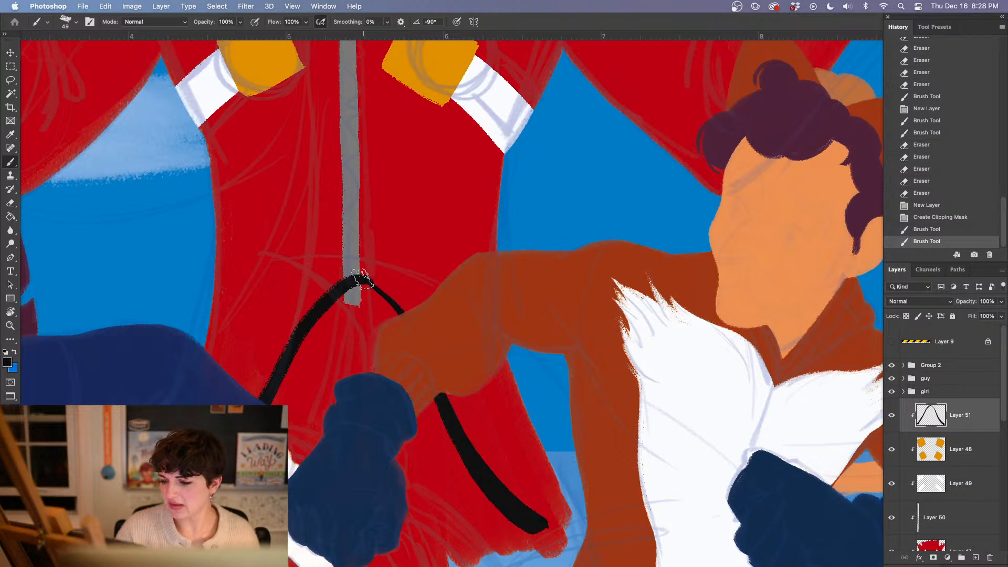
left_click_drag(360, 281, 251, 396)
Fill the arched coat opening with black using the kyle hard edge wet wc circl1587 brush
right_click(352, 356)
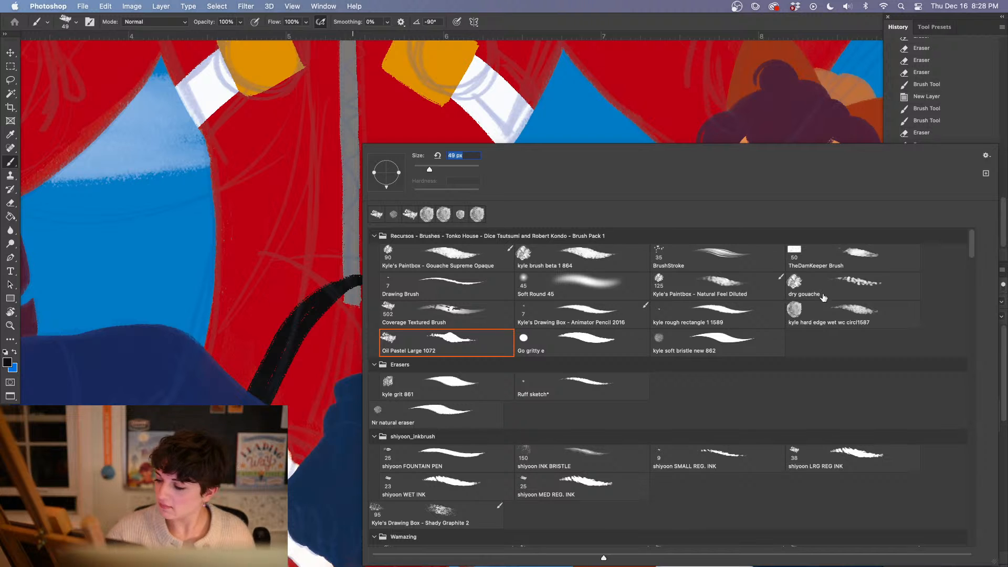
left_click(845, 315)
left_click(294, 349)
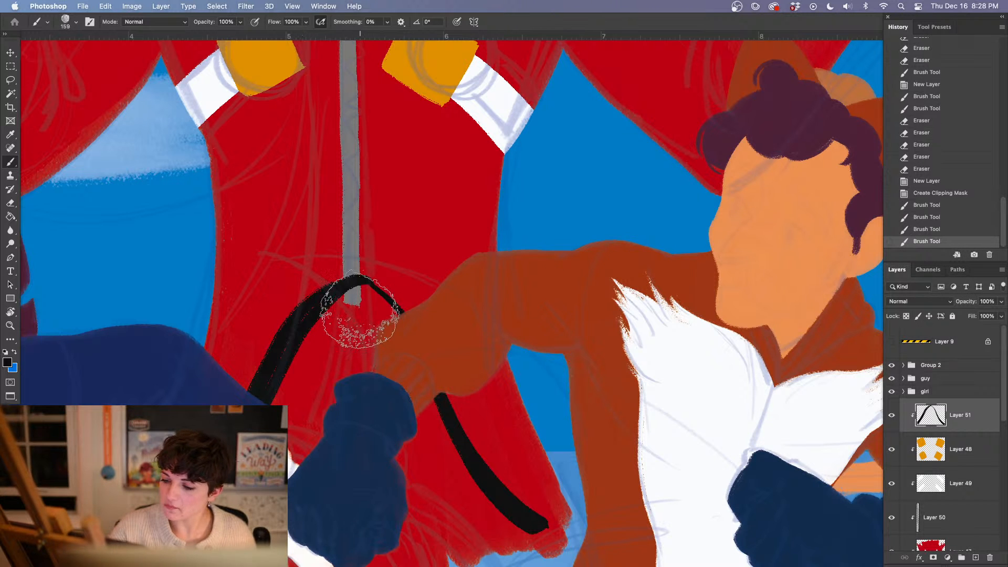
mouse_move(358, 315)
left_mouse_down()
mouse_move(299, 372)
mouse_move(336, 323)
mouse_move(365, 313)
mouse_move(358, 303)
mouse_move(445, 462)
mouse_move(488, 512)
mouse_move(400, 401)
mouse_move(521, 533)
mouse_move(507, 522)
mouse_move(571, 540)
mouse_move(408, 469)
mouse_move(471, 550)
mouse_move(414, 559)
mouse_move(346, 418)
mouse_move(316, 434)
mouse_move(324, 426)
mouse_move(357, 430)
mouse_move(393, 535)
left_mouse_up()
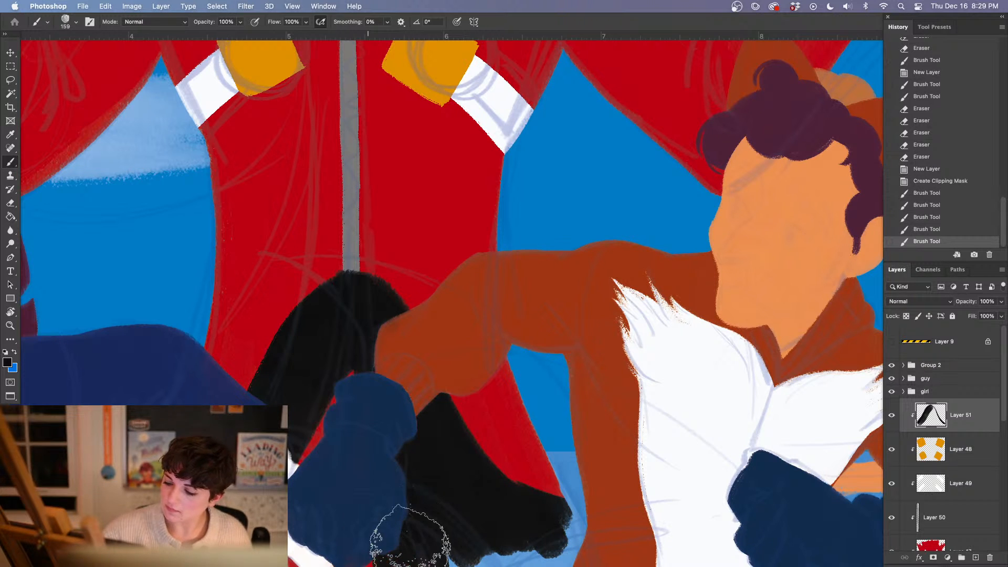
mouse_move(386, 414)
left_mouse_down()
mouse_move(305, 477)
mouse_move(420, 500)
mouse_move(336, 399)
left_mouse_up()
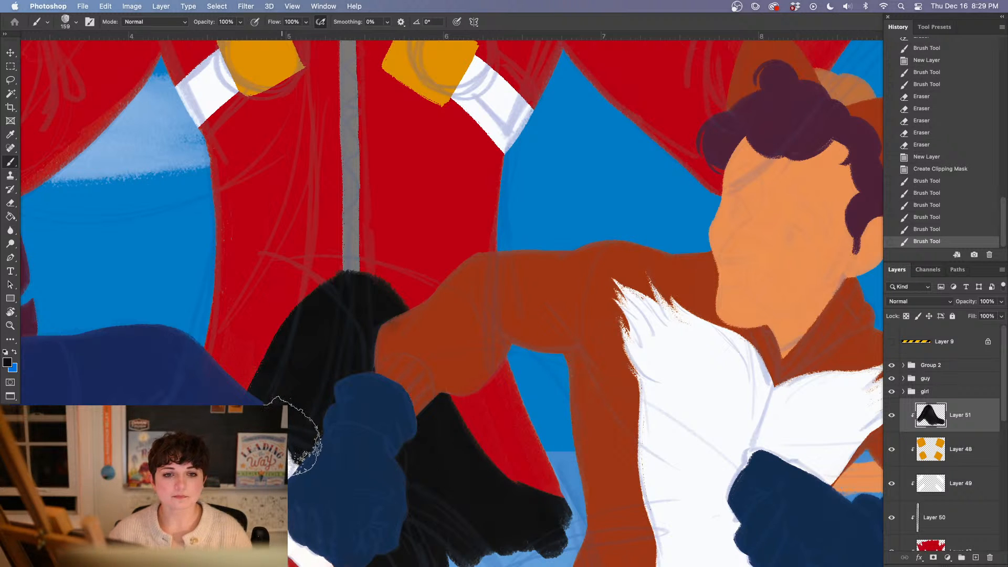
mouse_move(427, 426)
left_mouse_down()
mouse_move(465, 478)
mouse_move(531, 517)
left_mouse_up()
mouse_move(478, 486)
left_mouse_down()
mouse_move(432, 409)
mouse_move(403, 444)
left_mouse_up()
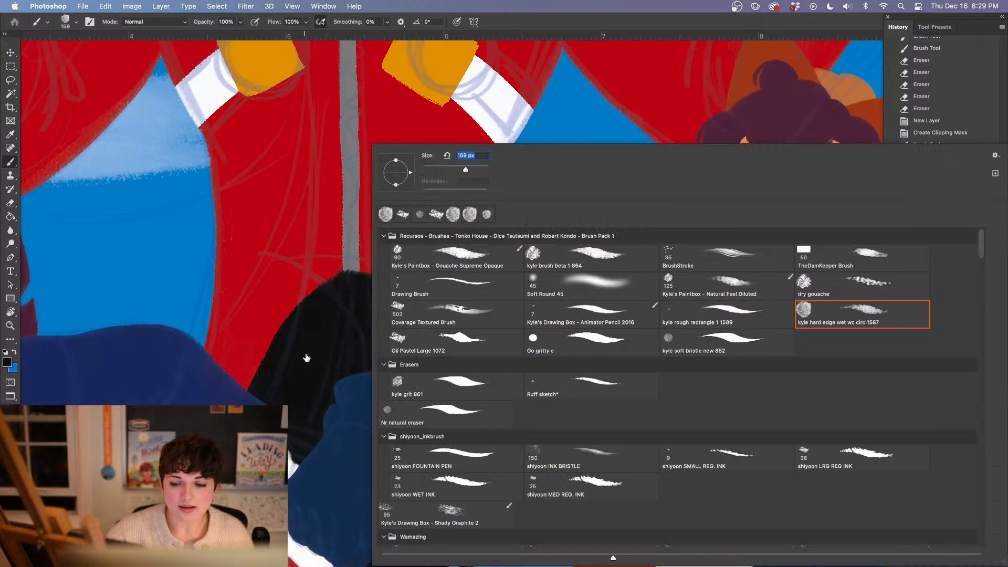
Set the brush size to 60 px and smooth the black opening's curved top and side edges
right_click(309, 353)
type("60")
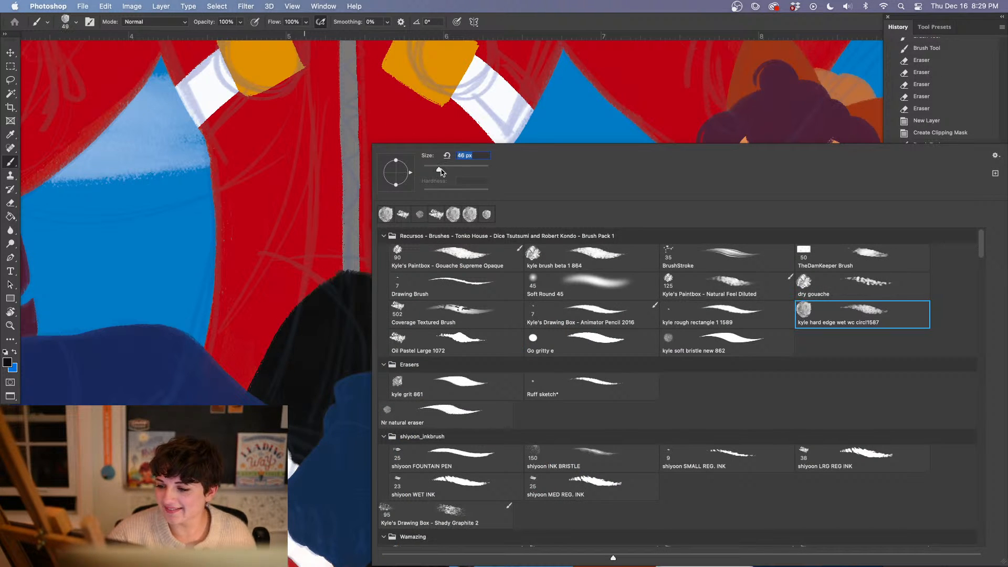
key("Return")
mouse_move(342, 285)
left_mouse_down()
mouse_move(292, 329)
mouse_move(265, 390)
left_mouse_up()
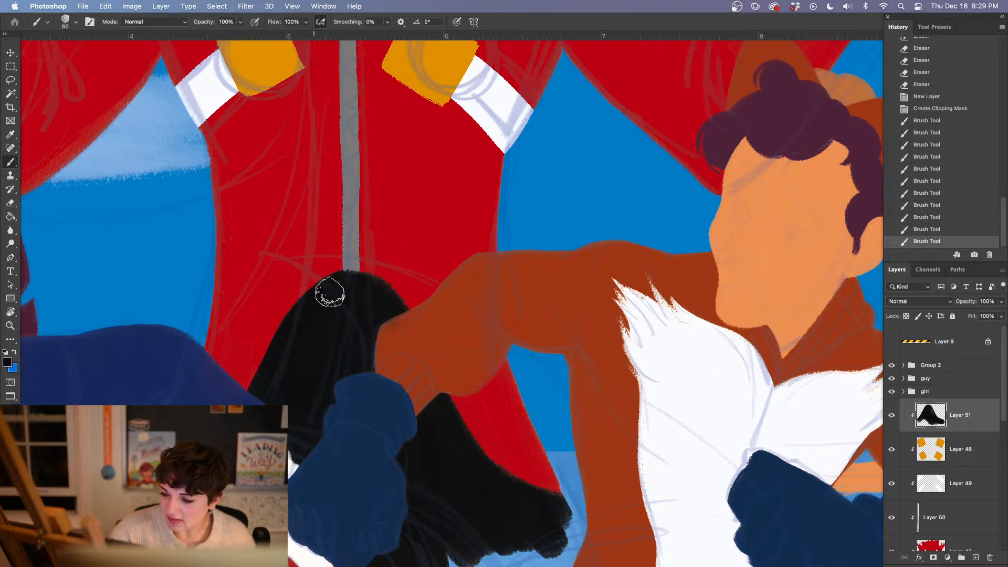
left_click_drag(333, 288, 299, 481)
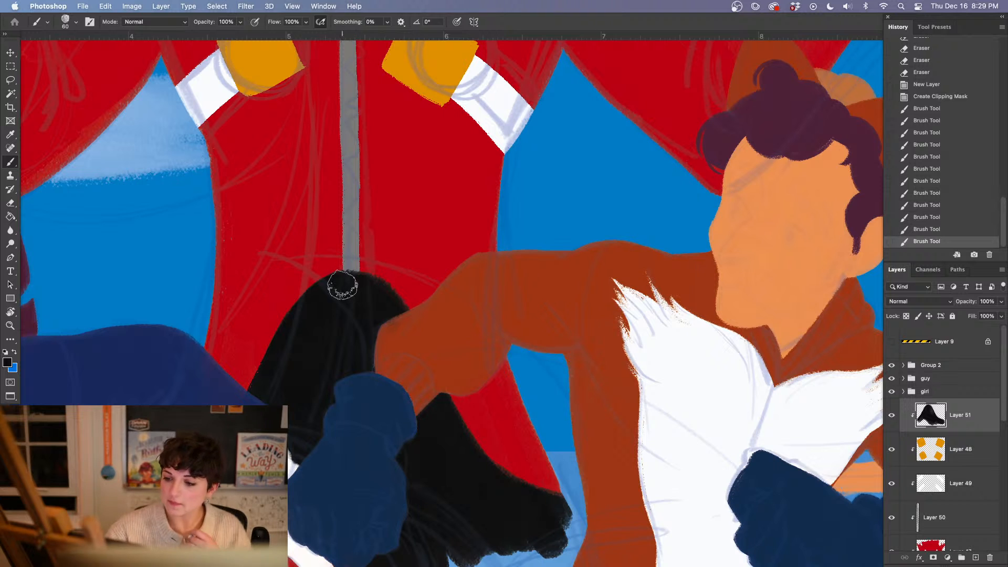
left_click_drag(372, 293, 397, 306)
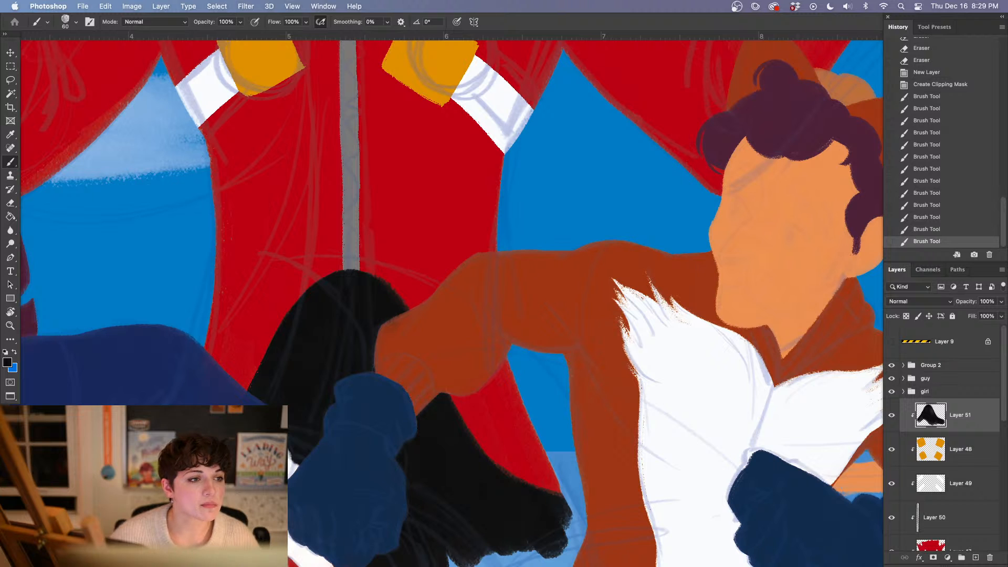
key("Tab")
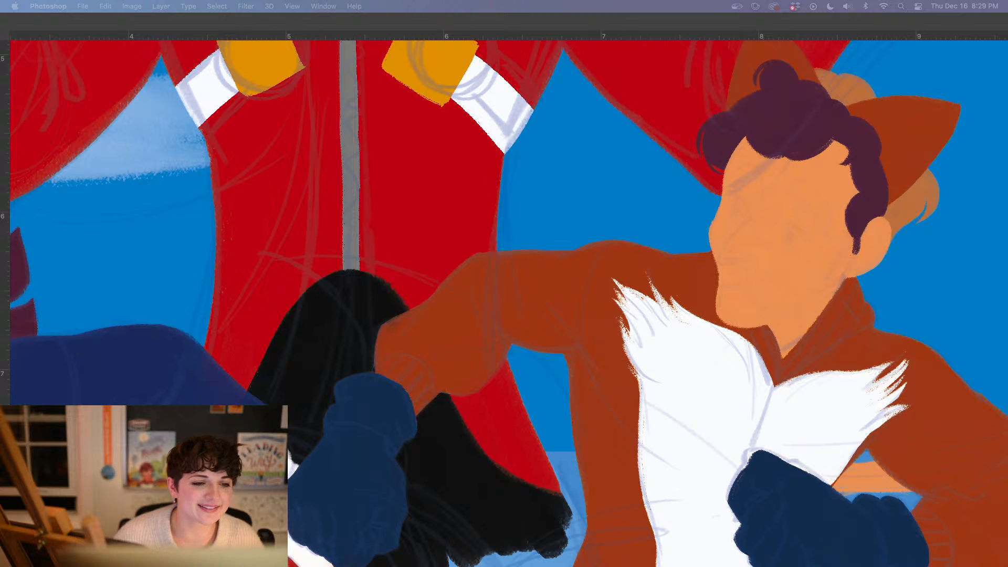
key("Tab")
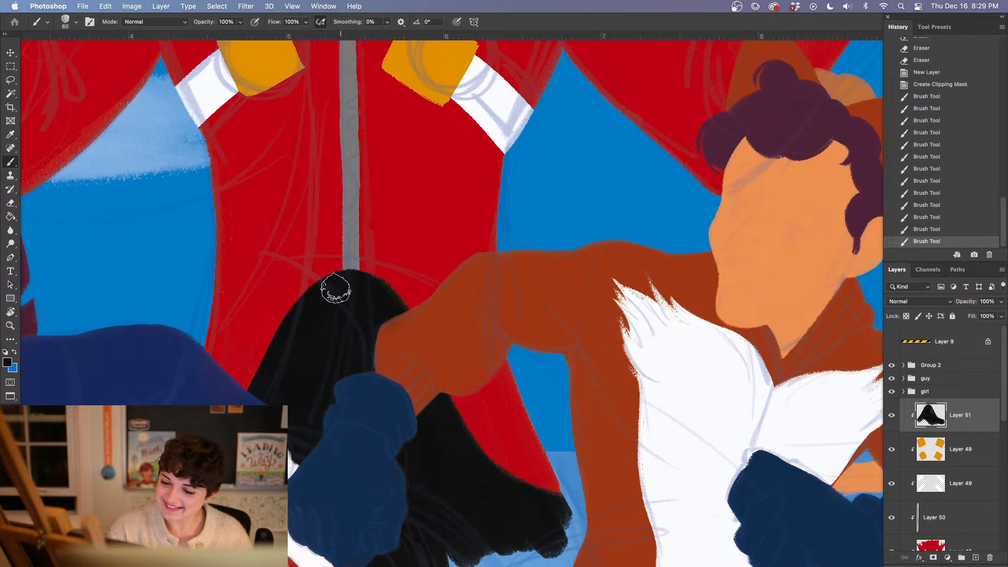
left_click_drag(319, 297, 297, 323)
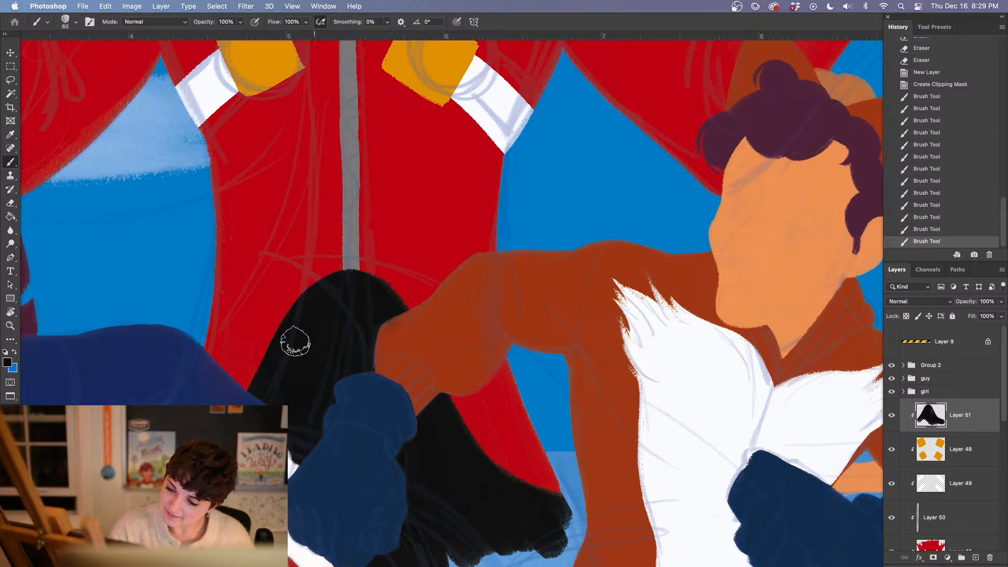
key("super+minus")
key("super+minus")
key("super+minus")
key("super+minus")
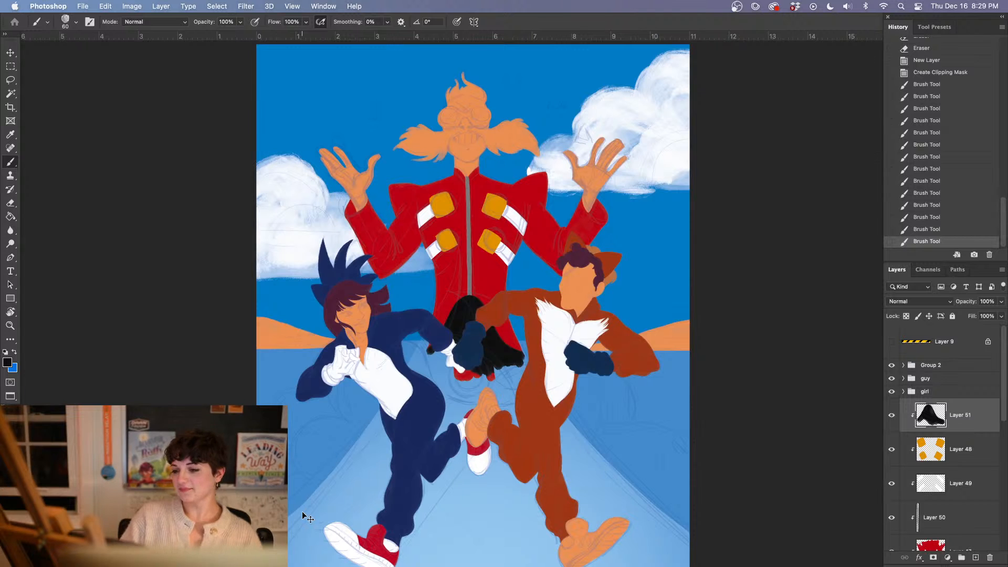
key("super+plus")
key("super+plus")
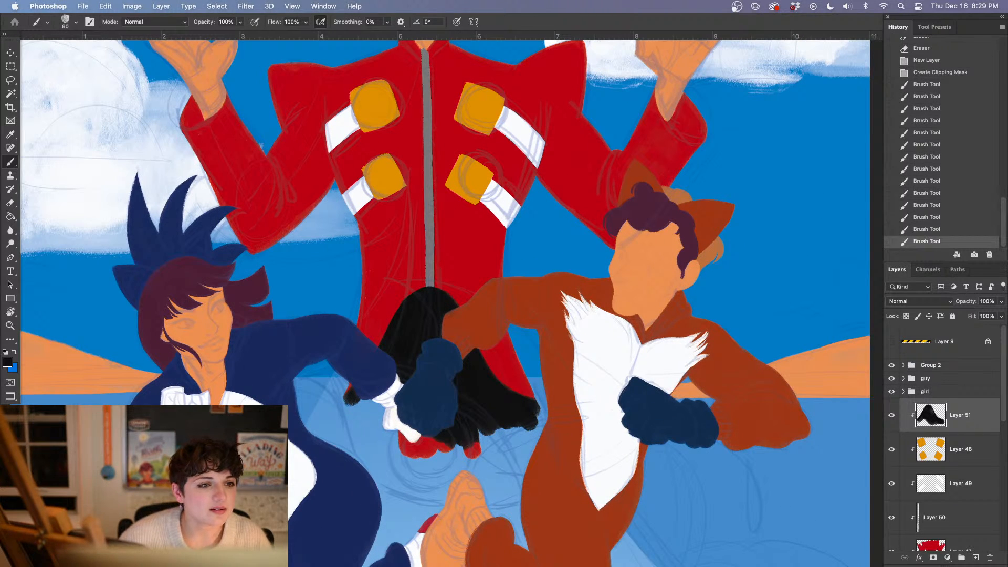
key("Tab")
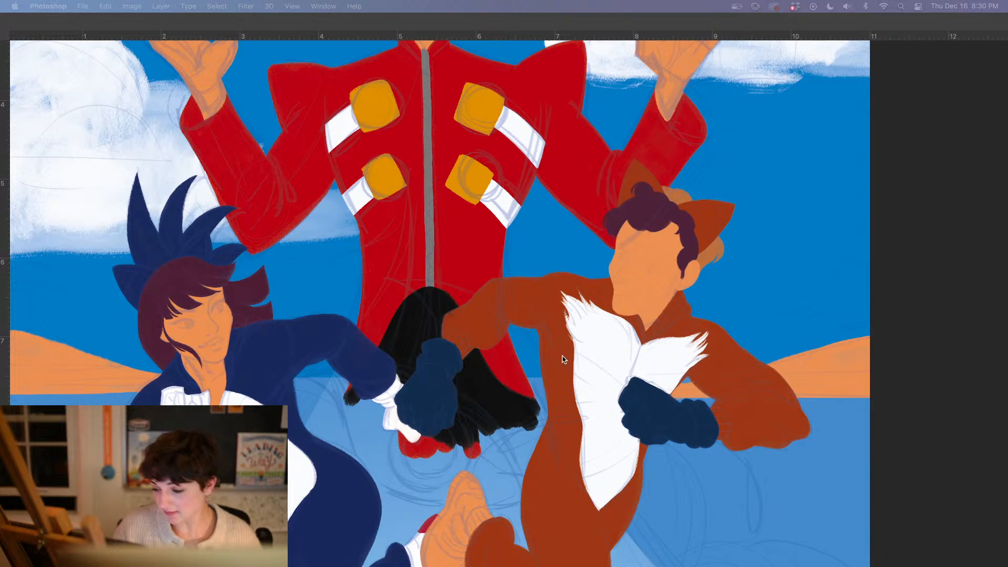
key("Tab")
Set the foreground to the fox suit's reddish brown and add a new clipped layer above the black opening layer
left_click_drag(493, 320, 462, 501)
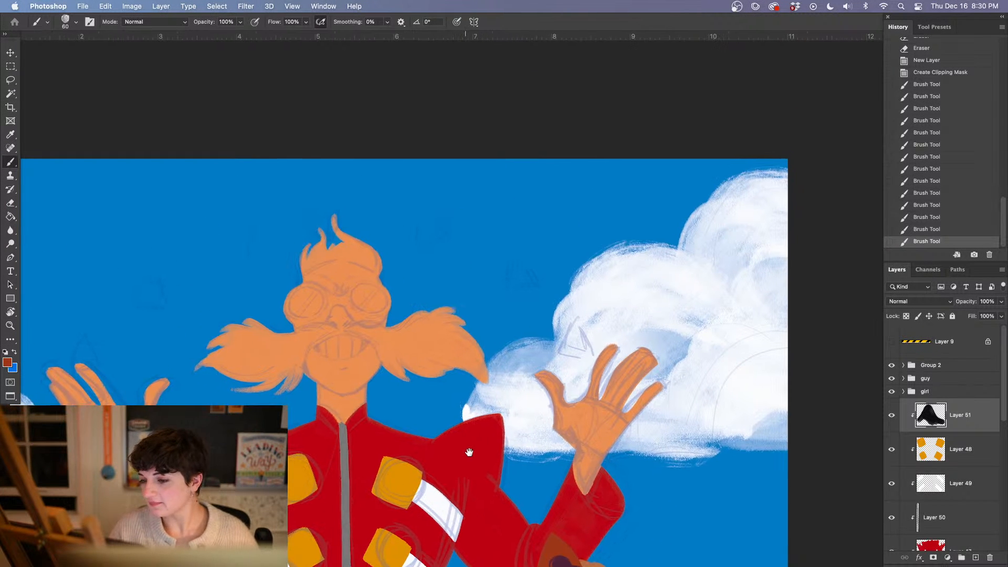
left_click(976, 557)
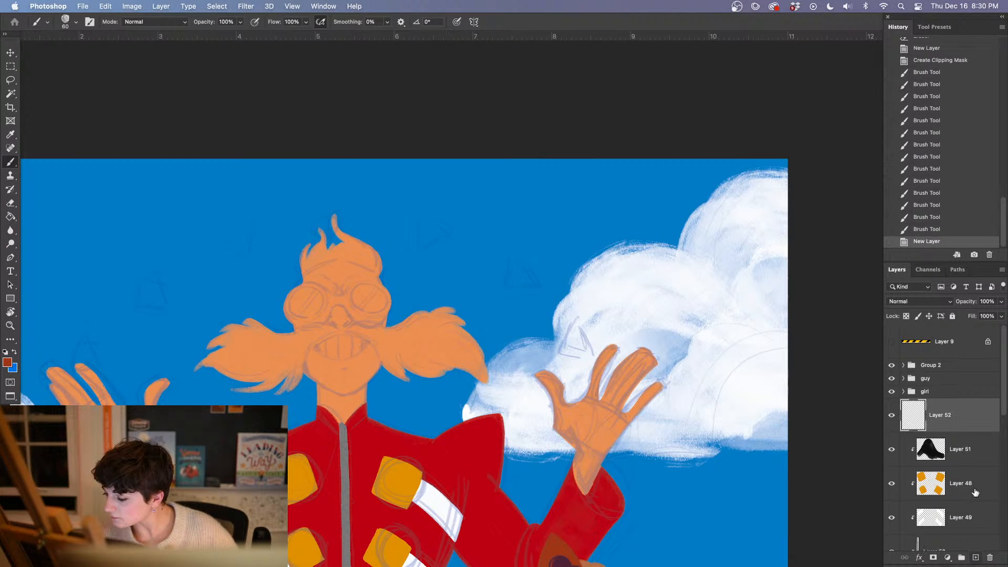
right_click(937, 415)
left_click(840, 273)
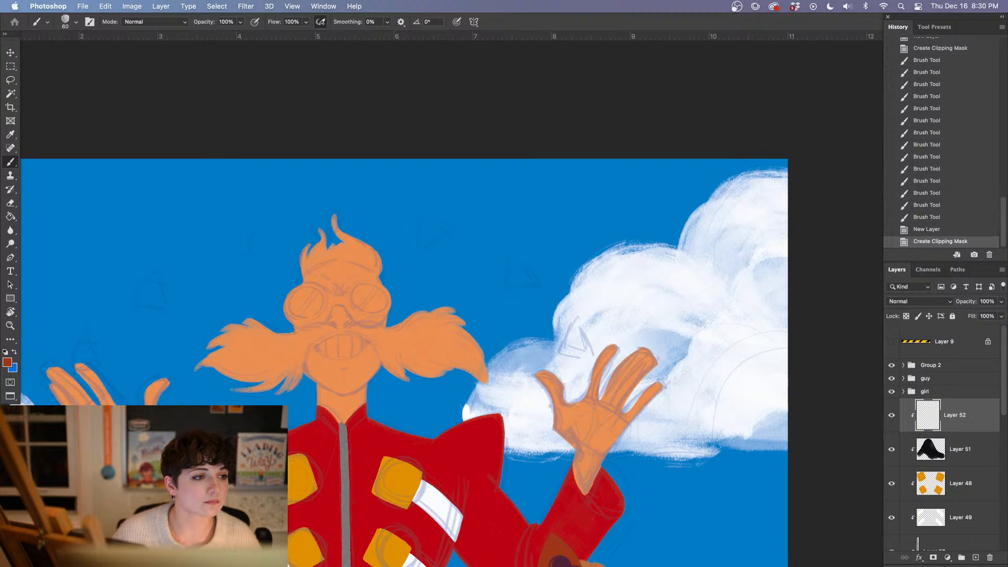
key("Tab")
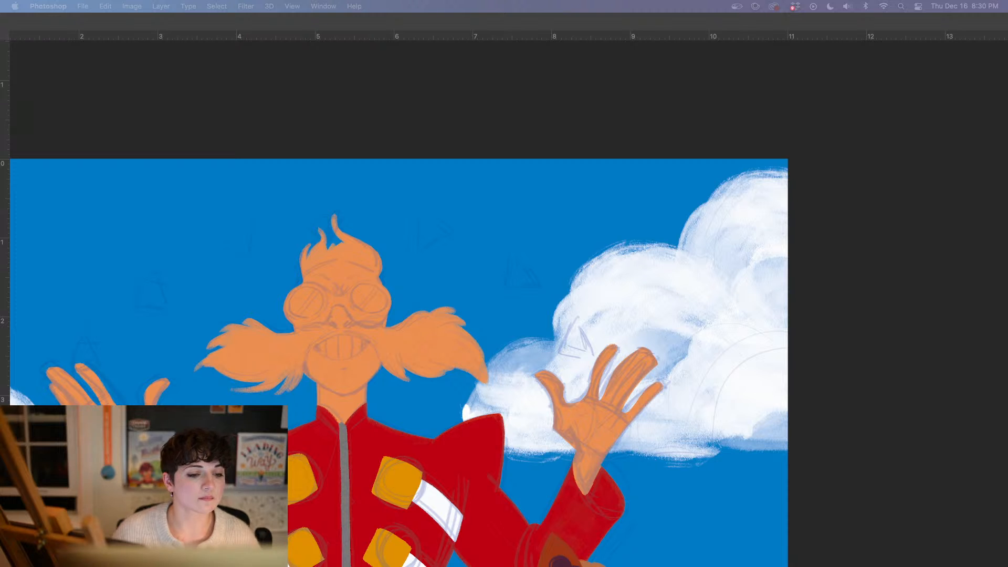
key("Tab")
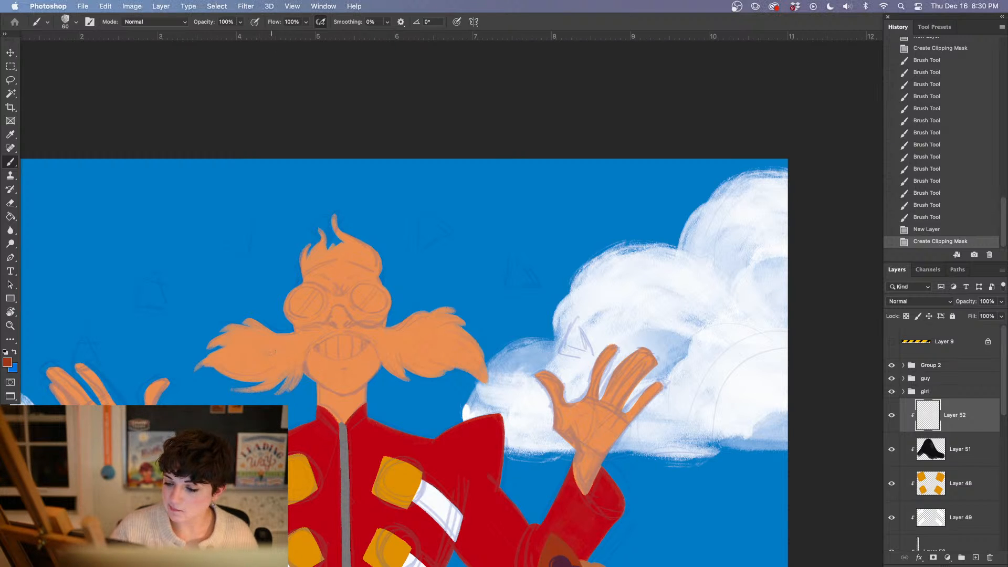
Paint the bushy mustache half on the viewer's left reddish brown
mouse_move(233, 331)
left_mouse_down()
mouse_move(200, 373)
mouse_move(247, 379)
mouse_move(274, 364)
mouse_move(256, 325)
mouse_move(262, 373)
mouse_move(267, 342)
mouse_move(275, 368)
mouse_move(282, 357)
mouse_move(294, 367)
left_mouse_up()
key("super+plus")
left_click_drag(313, 444, 381, 387)
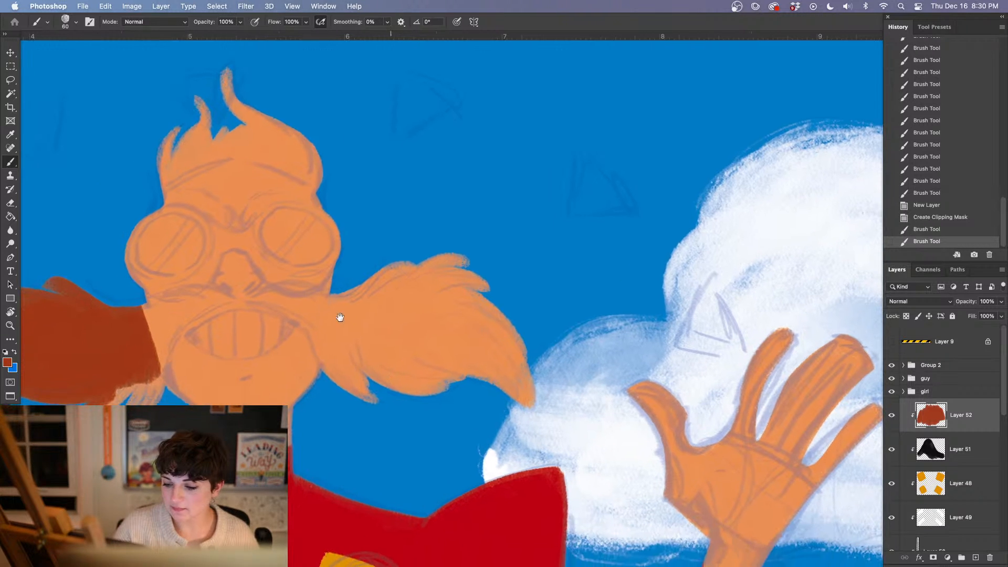
Paint the opposite bushy mustache half reddish brown, using the Oil Pastel Large 1072 brush for its edges
left_click_drag(318, 328, 357, 374)
right_click(340, 345)
left_click(431, 345)
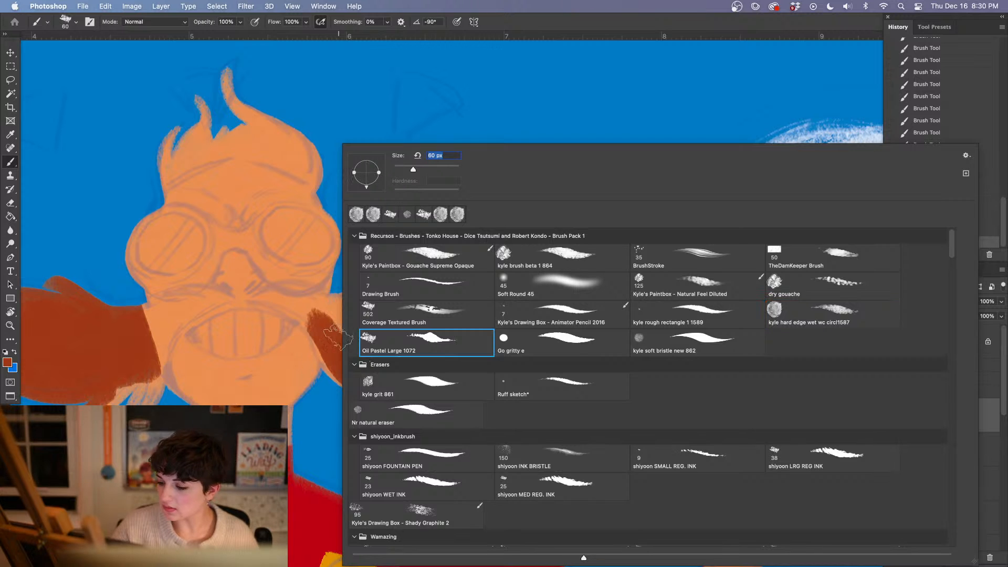
mouse_move(318, 324)
left_mouse_down()
mouse_move(402, 390)
mouse_move(360, 336)
mouse_move(313, 315)
mouse_move(386, 289)
mouse_move(327, 312)
mouse_move(380, 278)
mouse_move(398, 294)
mouse_move(450, 279)
mouse_move(468, 303)
mouse_move(458, 345)
mouse_move(545, 333)
mouse_move(505, 399)
mouse_move(508, 372)
mouse_move(428, 403)
mouse_move(453, 363)
mouse_move(392, 365)
mouse_move(420, 300)
mouse_move(351, 341)
left_mouse_up()
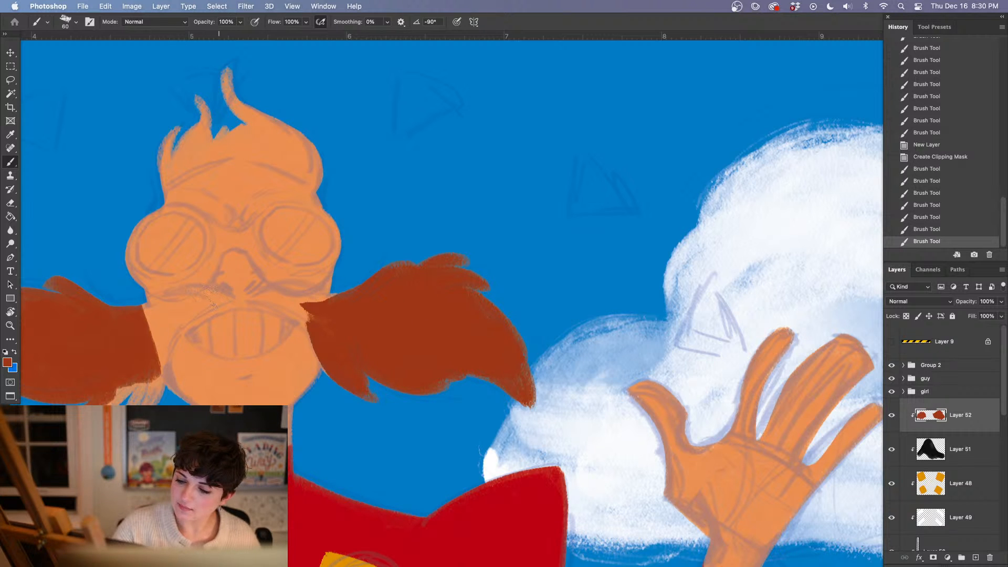
Paint a tapering reddish-brown strand from the viewer's-left mustache half up over the mouth to beneath the nose
mouse_move(213, 295)
left_mouse_down()
mouse_move(166, 334)
mouse_move(131, 399)
left_mouse_up()
left_click_drag(153, 347, 110, 404)
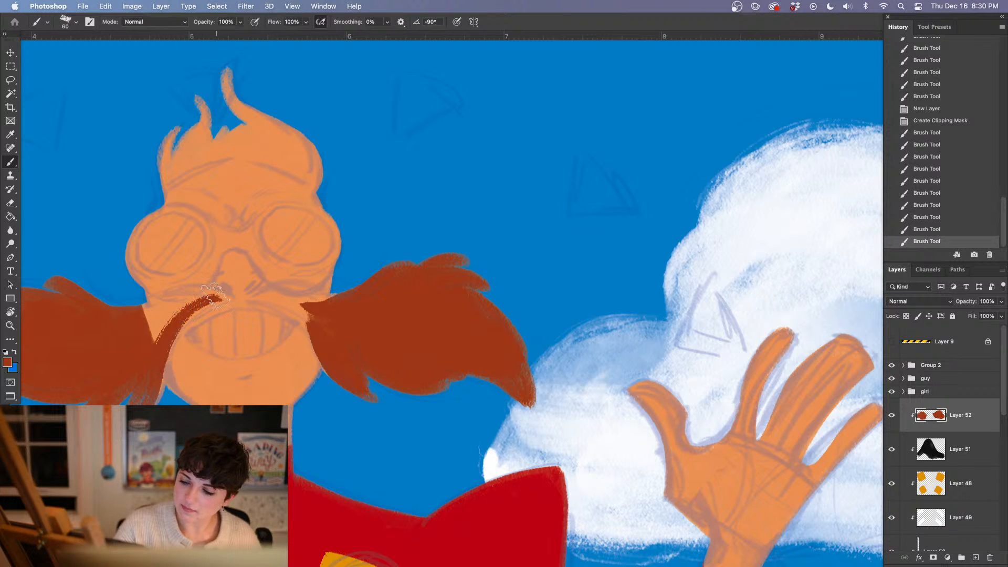
mouse_move(213, 295)
left_mouse_down()
mouse_move(112, 338)
mouse_move(166, 316)
mouse_move(127, 352)
mouse_move(176, 315)
left_mouse_up()
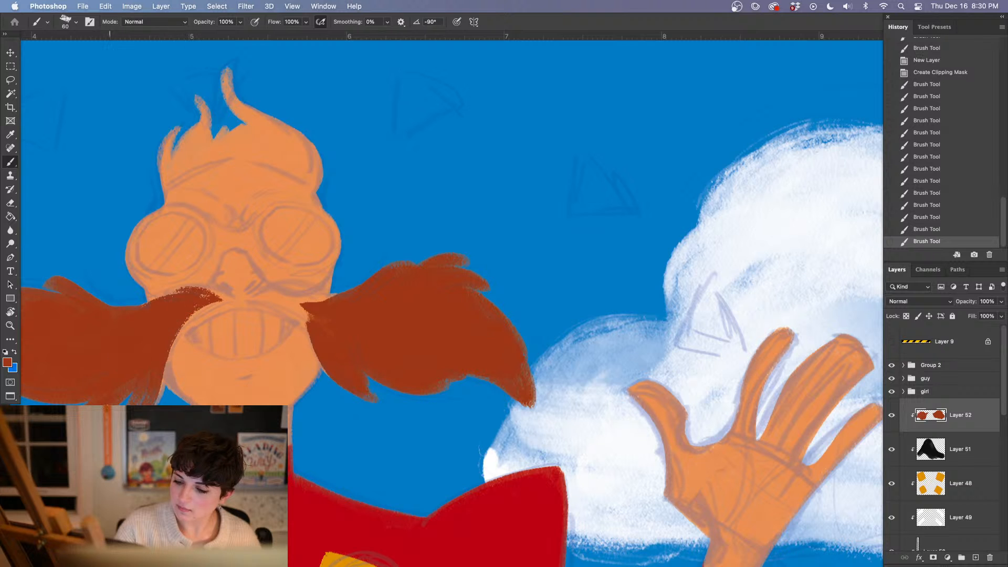
Reduce the brush size to 28 px and refine the upper edge and pointed tip of the mustache strand beneath the nose
scroll(244, 352, "right", 2)
right_click(313, 439)
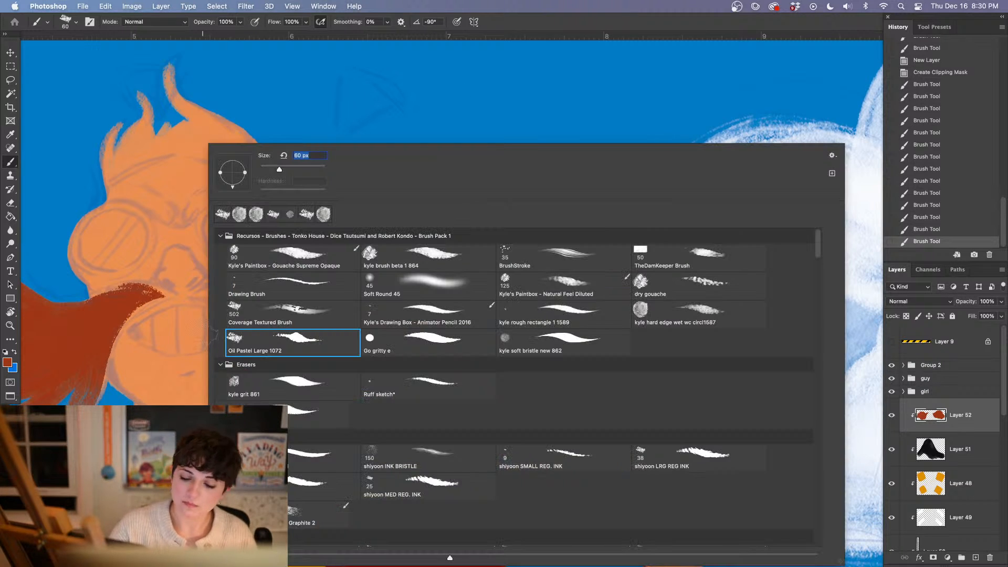
left_click_drag(279, 169, 269, 169)
mouse_move(117, 298)
left_mouse_down()
mouse_move(153, 297)
mouse_move(111, 287)
left_mouse_up()
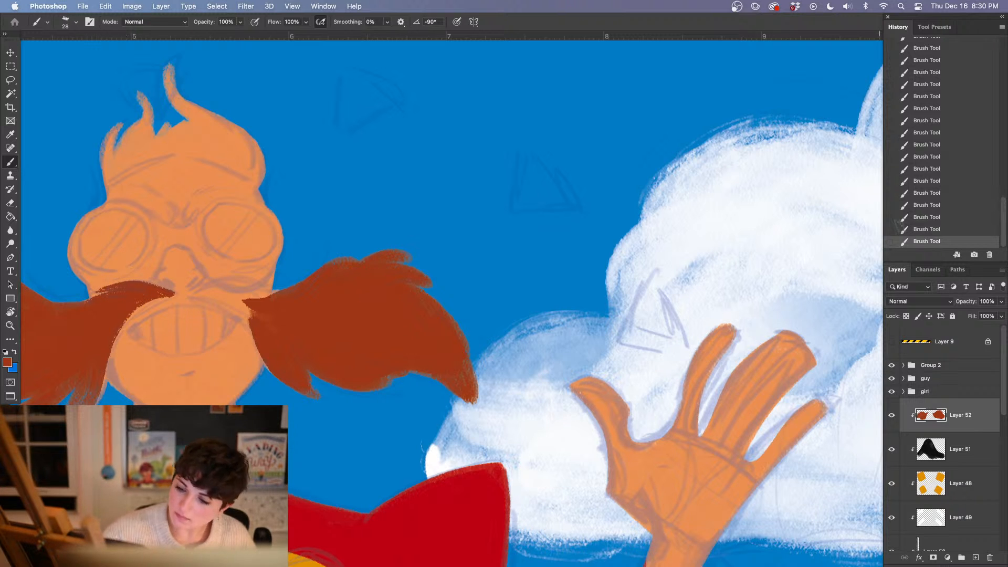
key("super+z")
left_click(946, 194)
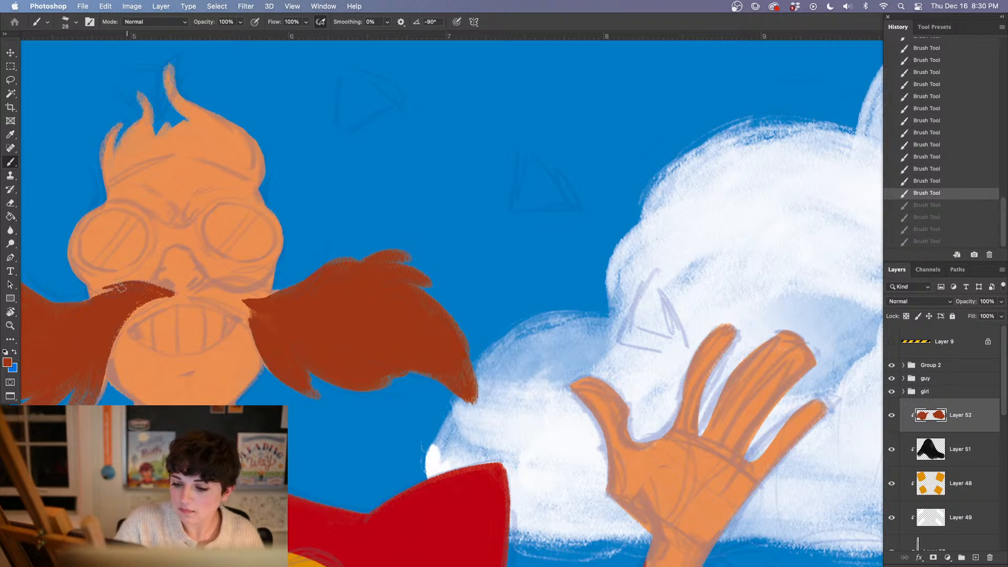
left_click_drag(125, 287, 77, 309)
mouse_move(167, 293)
left_mouse_down()
mouse_move(180, 303)
mouse_move(105, 342)
mouse_move(139, 306)
left_mouse_up()
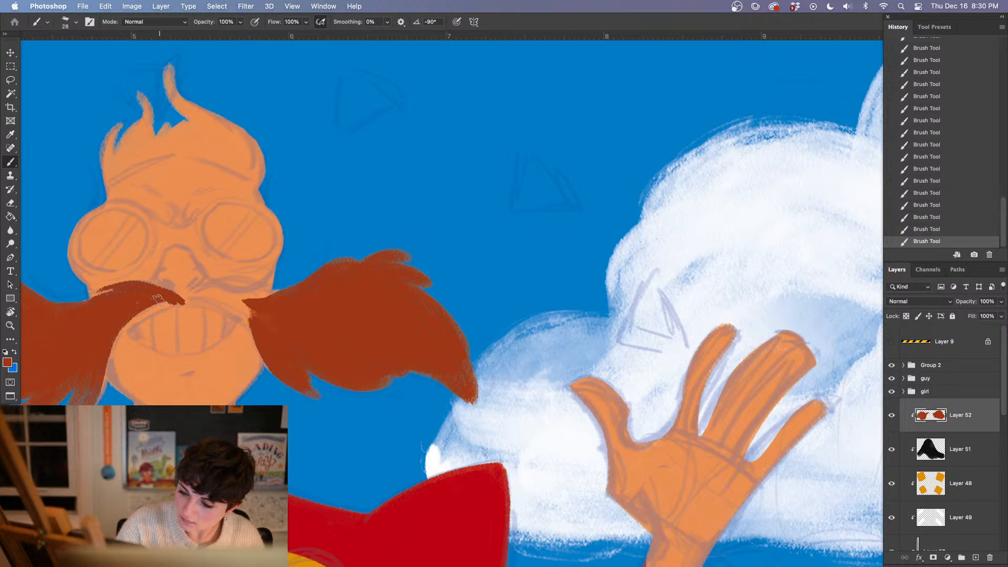
Erase stray color along the viewer's-left mustache's inner edge and paint the opposite strand's lower contour from beneath the nose over the mouth
key("e")
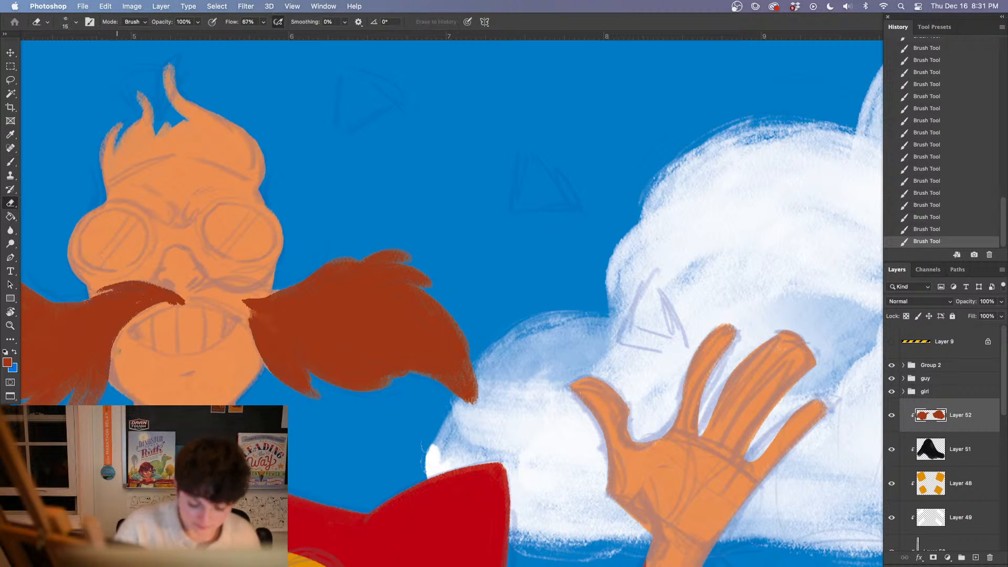
left_click_drag(113, 344, 109, 377)
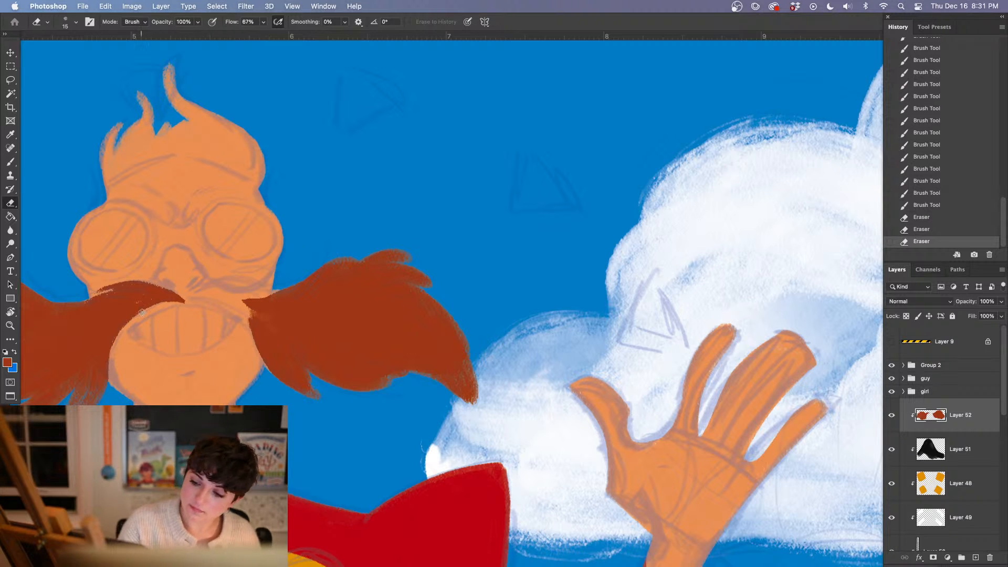
key("b")
left_click_drag(181, 299, 249, 323)
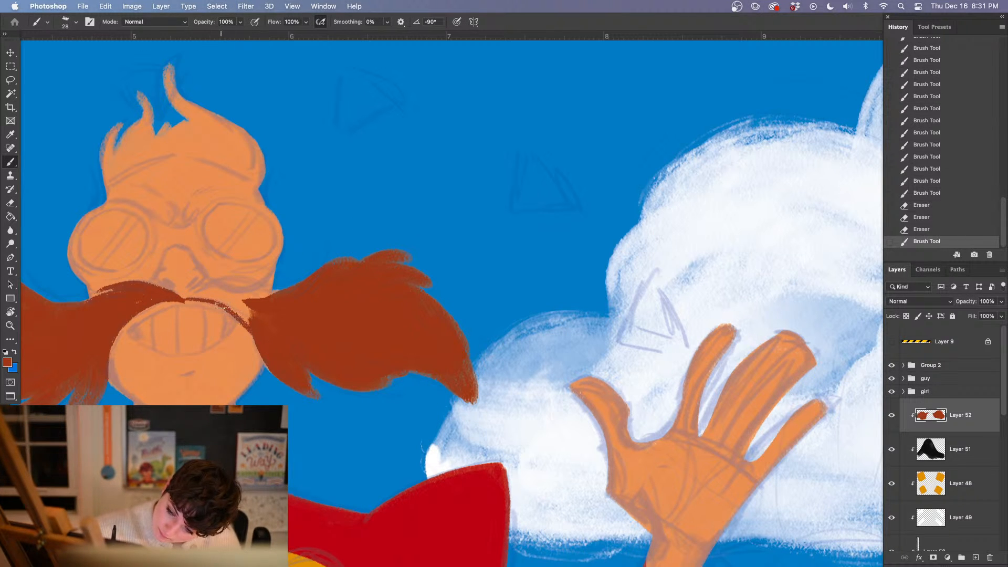
left_click_drag(187, 299, 195, 301)
left_click_drag(183, 300, 241, 317)
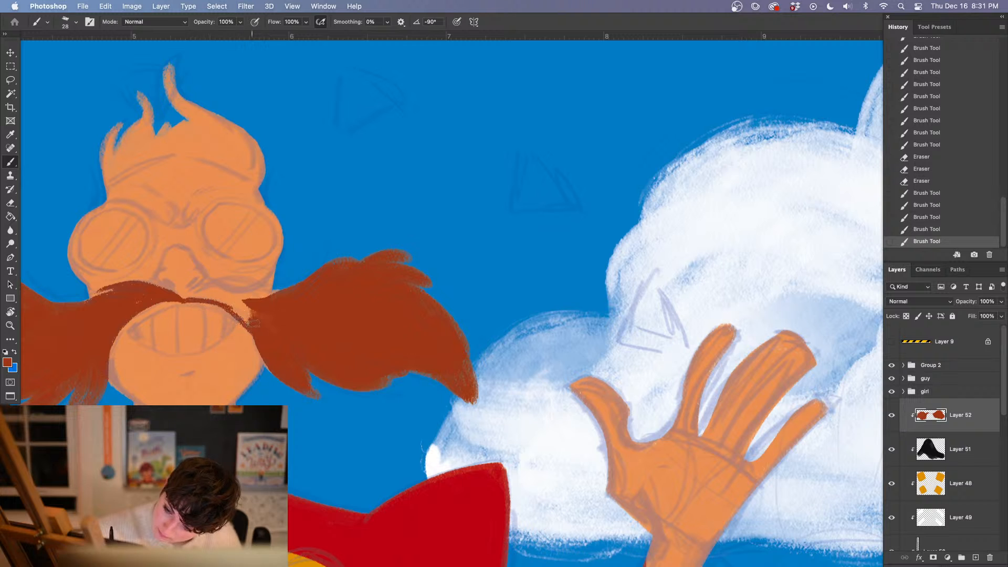
Paint the upper contour of the viewer's-right mustache strand beneath the nose and fill the strand with reddish brown
key("e")
key("b")
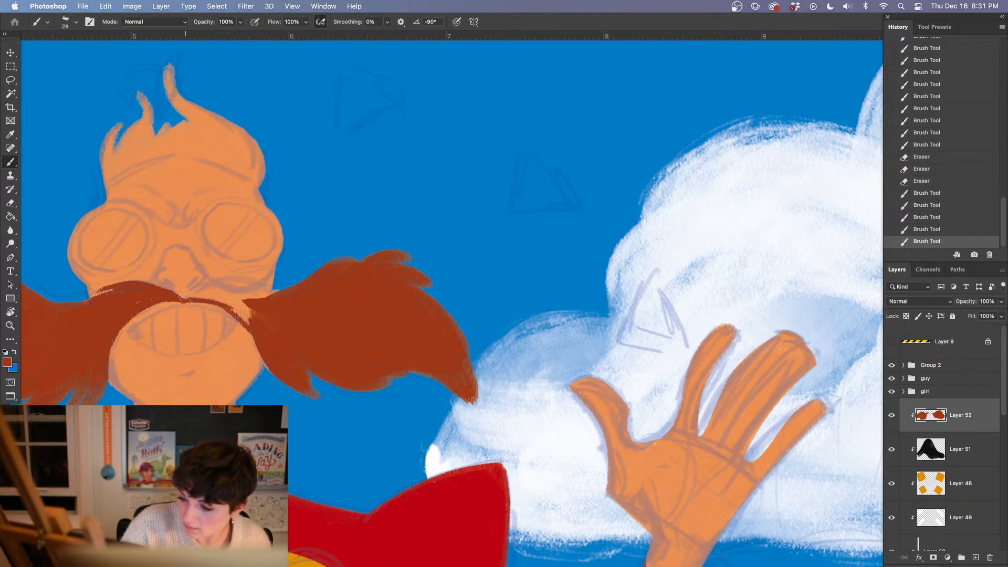
mouse_move(181, 301)
left_mouse_down()
mouse_move(212, 281)
mouse_move(290, 297)
left_mouse_up()
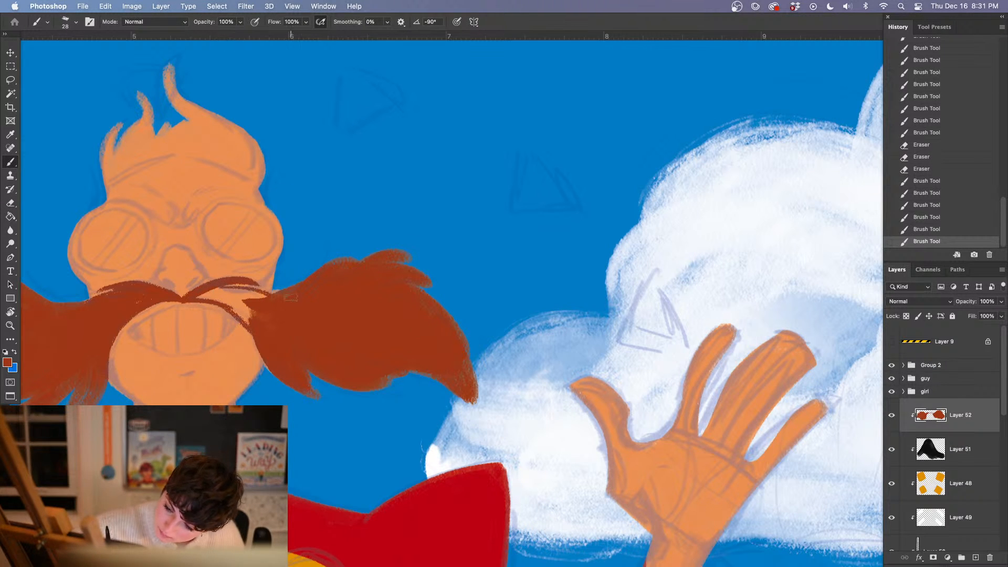
left_click_drag(219, 285, 289, 292)
left_click_drag(273, 294, 286, 288)
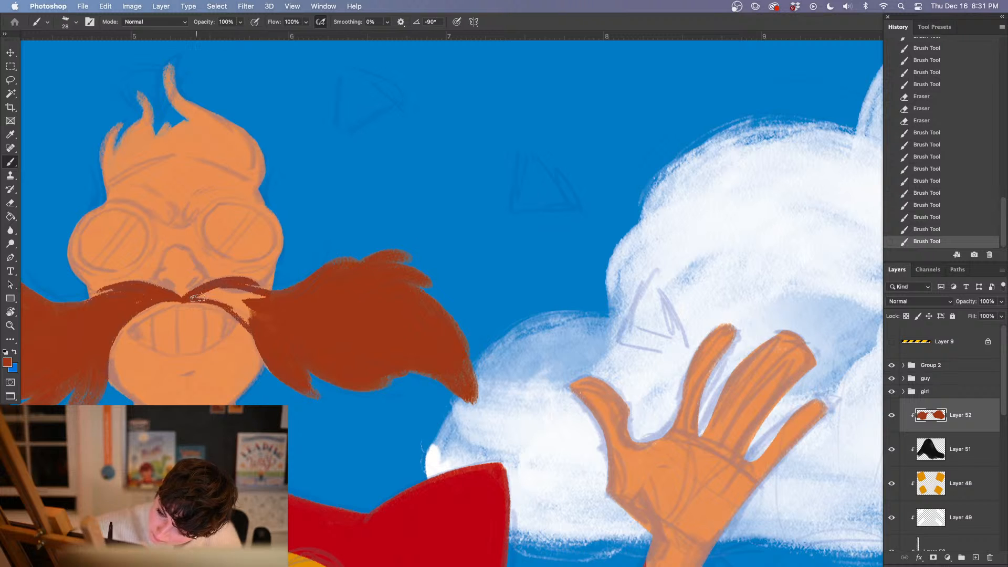
mouse_move(197, 298)
left_mouse_down()
mouse_move(260, 328)
mouse_move(226, 291)
mouse_move(211, 289)
mouse_move(265, 304)
mouse_move(247, 294)
mouse_move(226, 314)
mouse_move(235, 310)
mouse_move(216, 300)
mouse_move(246, 319)
mouse_move(209, 301)
mouse_move(246, 323)
mouse_move(232, 306)
mouse_move(267, 368)
left_mouse_up()
key("e")
key("b")
mouse_move(253, 332)
left_mouse_down()
mouse_move(288, 385)
mouse_move(259, 336)
mouse_move(266, 366)
left_mouse_up()
Smooth the lower edge of the viewer's-left mustache strand along the mouth and cheek, undoing a rough stroke first
mouse_move(172, 303)
left_mouse_down()
mouse_move(141, 315)
mouse_move(111, 350)
left_mouse_up()
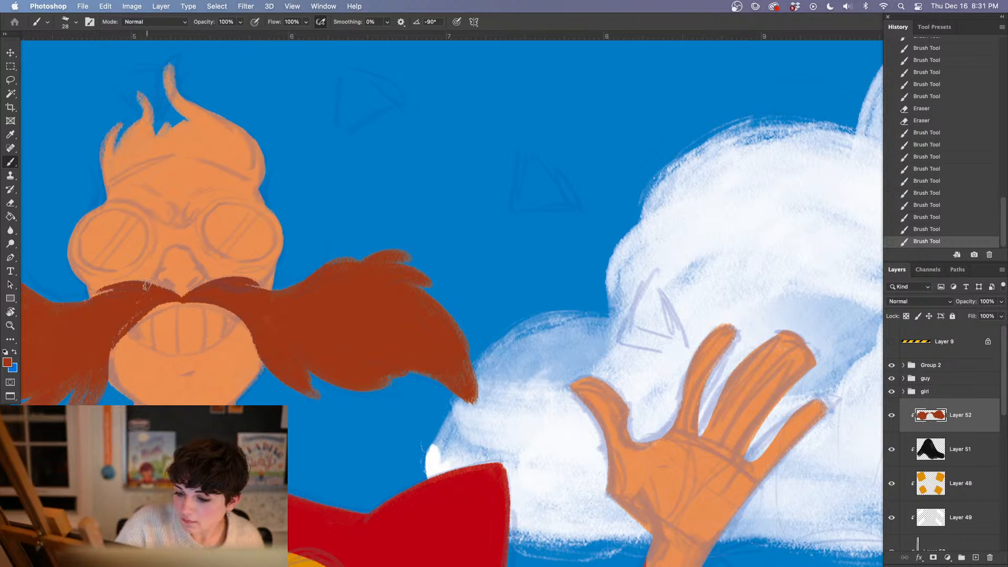
left_click(907, 229)
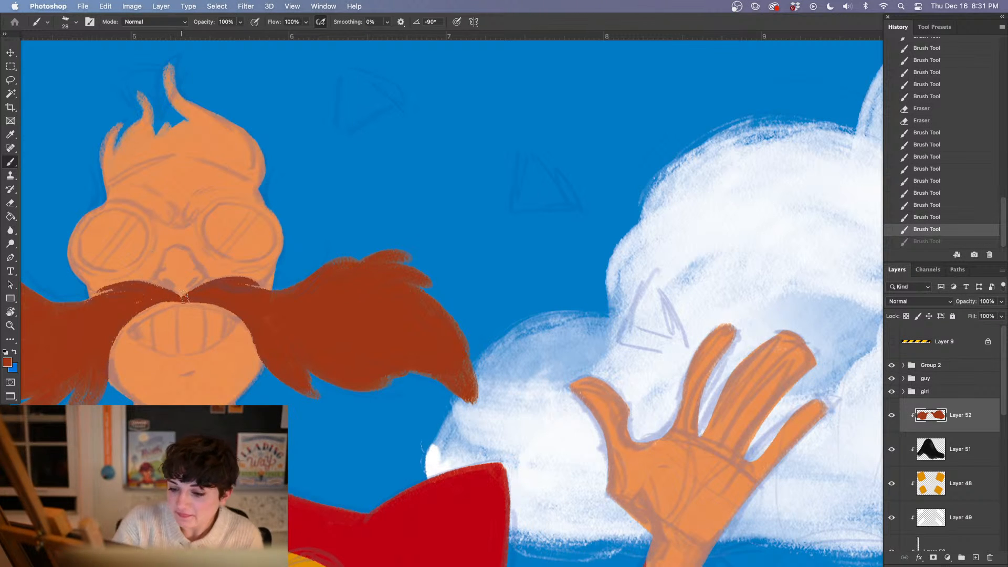
mouse_move(180, 300)
left_mouse_down()
mouse_move(148, 302)
mouse_move(97, 358)
left_mouse_up()
mouse_move(177, 298)
left_mouse_down()
mouse_move(114, 334)
mouse_move(100, 369)
left_mouse_up()
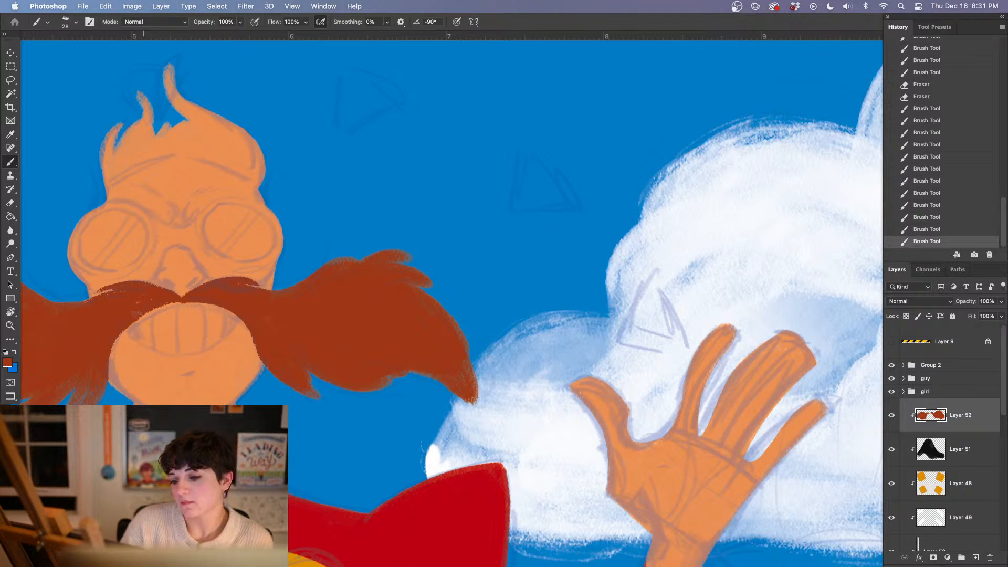
left_click_drag(143, 310, 103, 375)
mouse_move(114, 327)
left_mouse_down()
mouse_move(143, 309)
mouse_move(119, 326)
left_mouse_up()
left_click_drag(169, 302, 132, 316)
left_click_drag(131, 318, 108, 338)
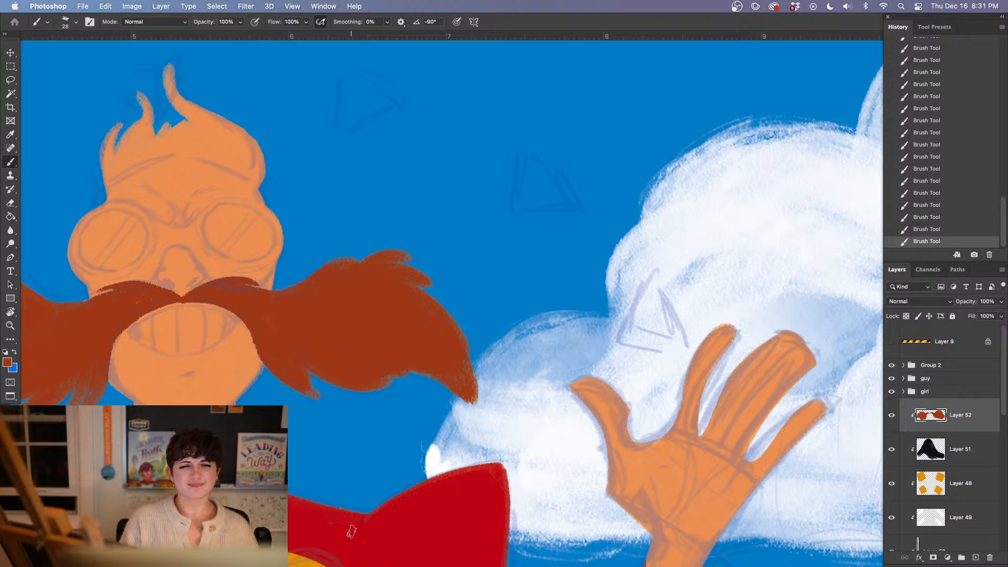
Paint the viewer's-left hair tufts reddish brown and trace the hairline across the forehead to the opposite temple
left_click_drag(281, 316, 350, 339)
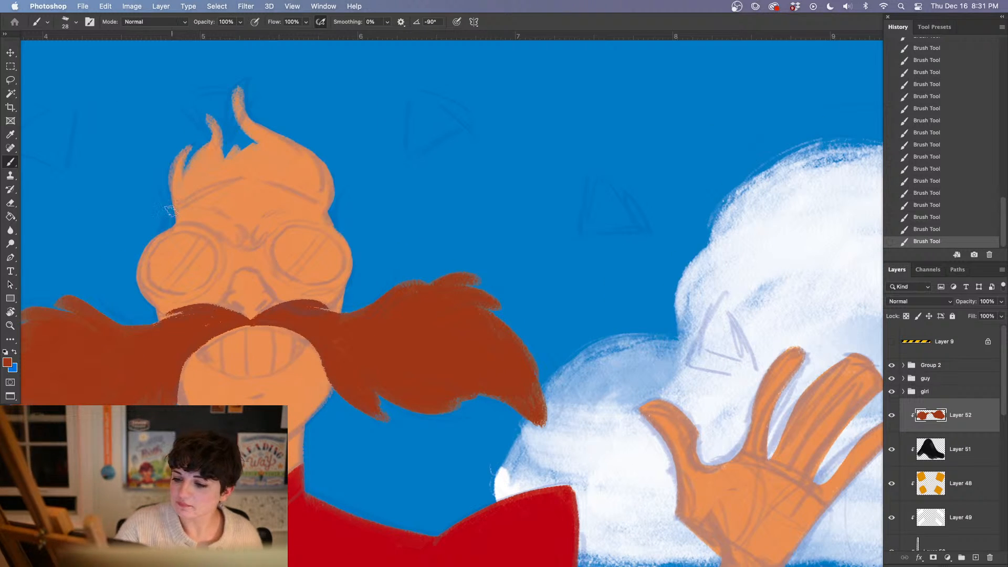
mouse_move(225, 160)
left_mouse_down()
mouse_move(173, 200)
mouse_move(218, 157)
mouse_move(207, 122)
mouse_move(237, 88)
left_mouse_up()
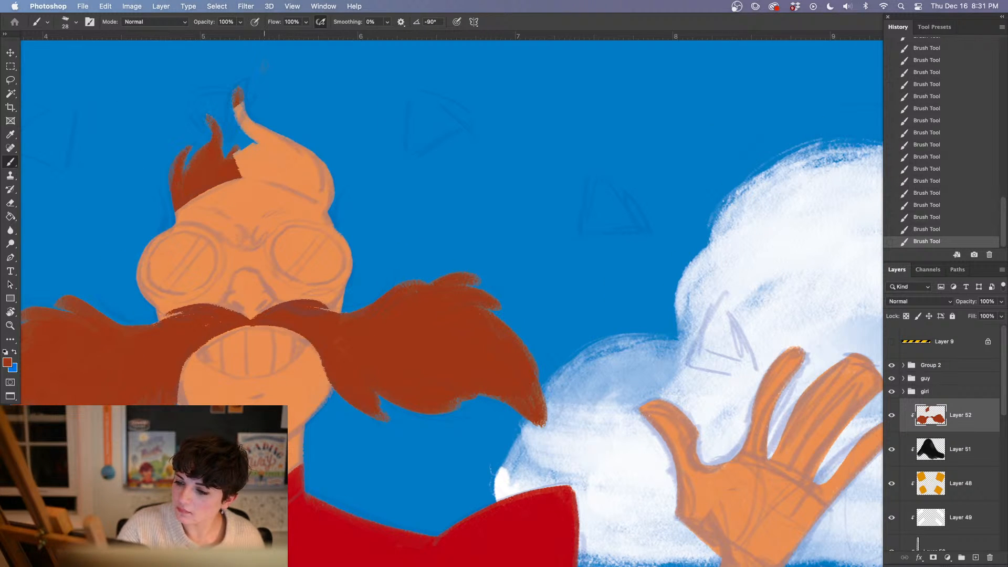
mouse_move(239, 172)
left_mouse_down()
mouse_move(299, 191)
mouse_move(231, 172)
mouse_move(327, 206)
mouse_move(264, 178)
mouse_move(334, 230)
left_mouse_up()
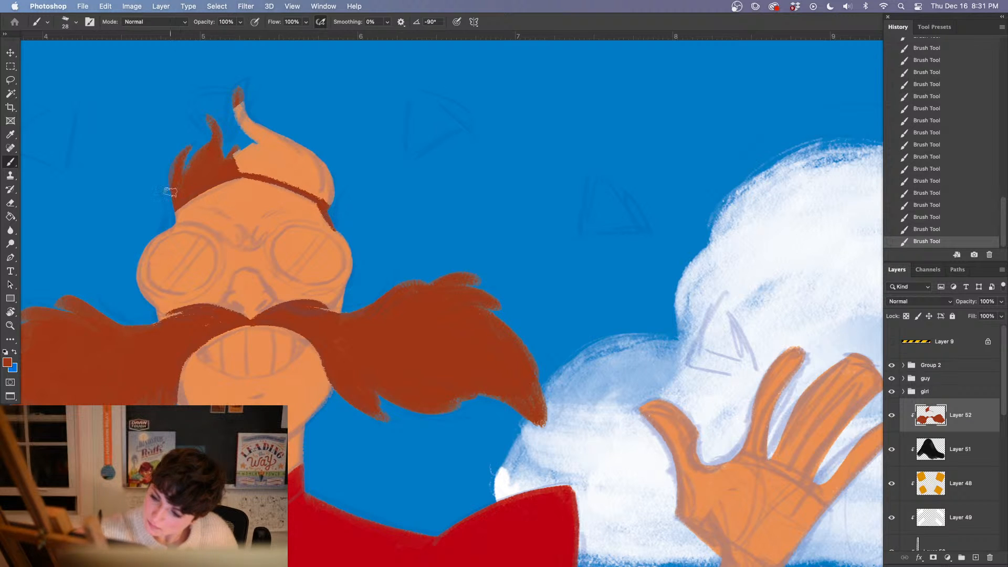
Erase the excess color at the viewer's-right temple and fill the rest of the hair with reddish brown
key("e")
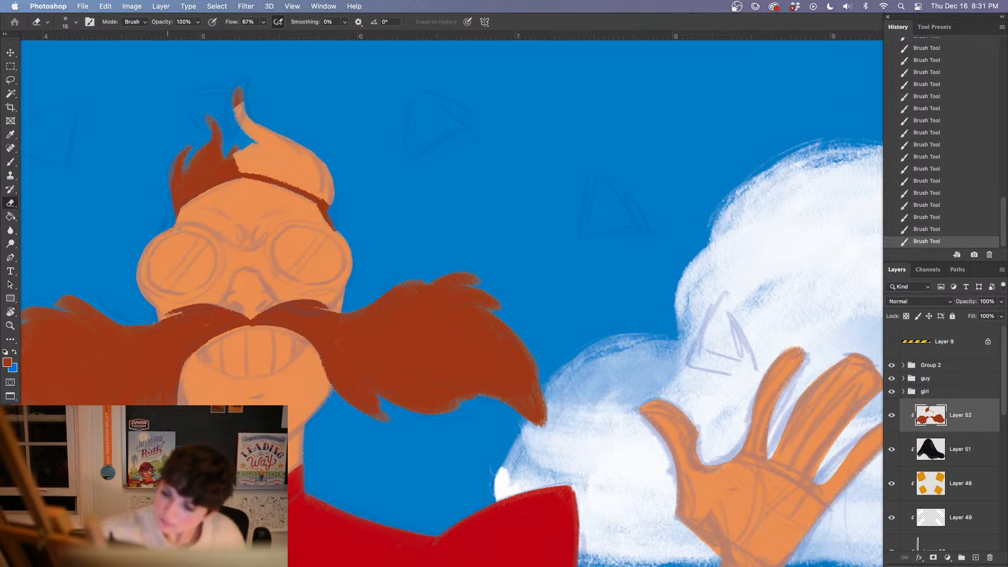
left_click_drag(319, 210, 332, 230)
mouse_move(320, 210)
left_mouse_down()
mouse_move(334, 230)
mouse_move(330, 216)
left_mouse_up()
left_click_drag(336, 226, 347, 239)
key("b")
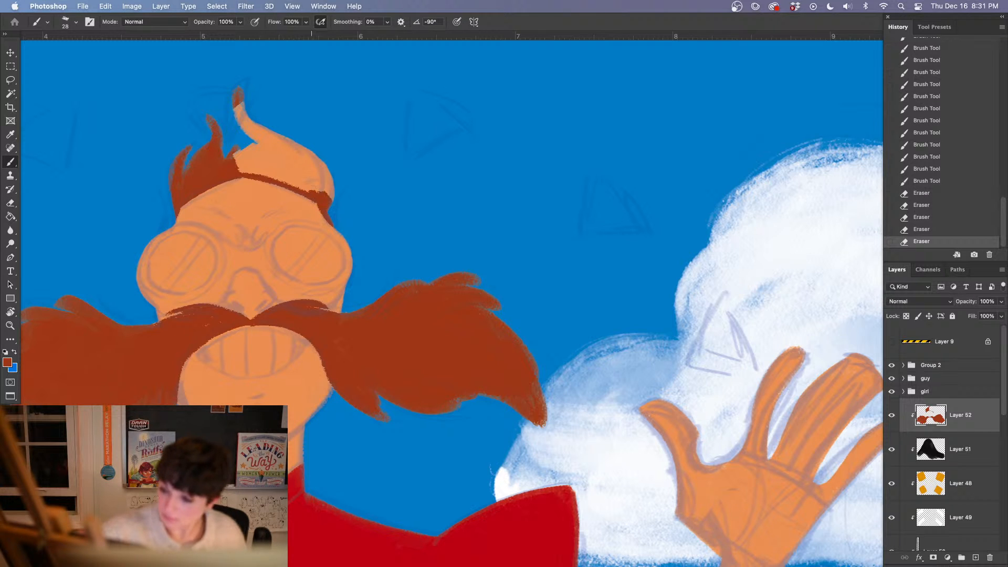
mouse_move(315, 184)
left_mouse_down()
mouse_move(317, 165)
mouse_move(252, 126)
mouse_move(270, 144)
mouse_move(244, 155)
mouse_move(310, 195)
mouse_move(294, 173)
mouse_move(315, 168)
mouse_move(275, 152)
mouse_move(271, 170)
mouse_move(315, 201)
left_mouse_up()
key("e")
key("b")
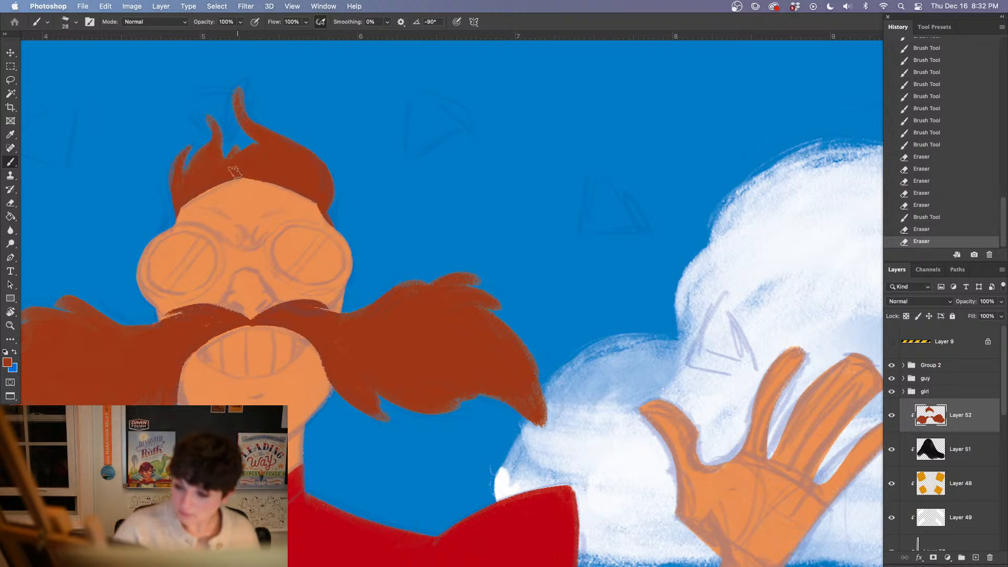
Paint a small pointed widow's peak at the center of the hairline and touch up the viewer's-left hairline edge
left_click_drag(234, 177, 244, 180)
left_click(251, 173)
left_click(244, 174)
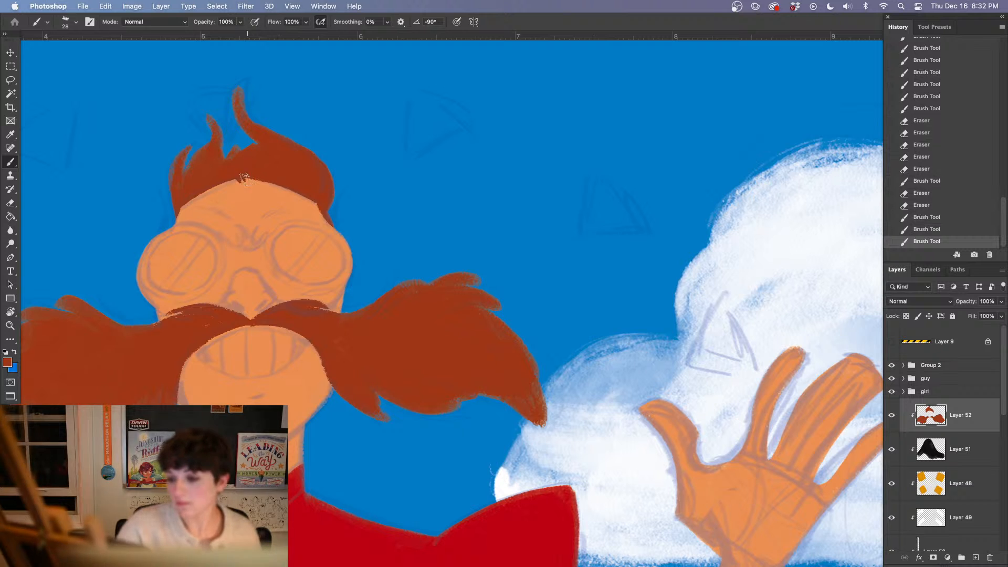
left_click(245, 176)
left_click(246, 175)
left_click(247, 175)
left_click(248, 173)
left_click(249, 175)
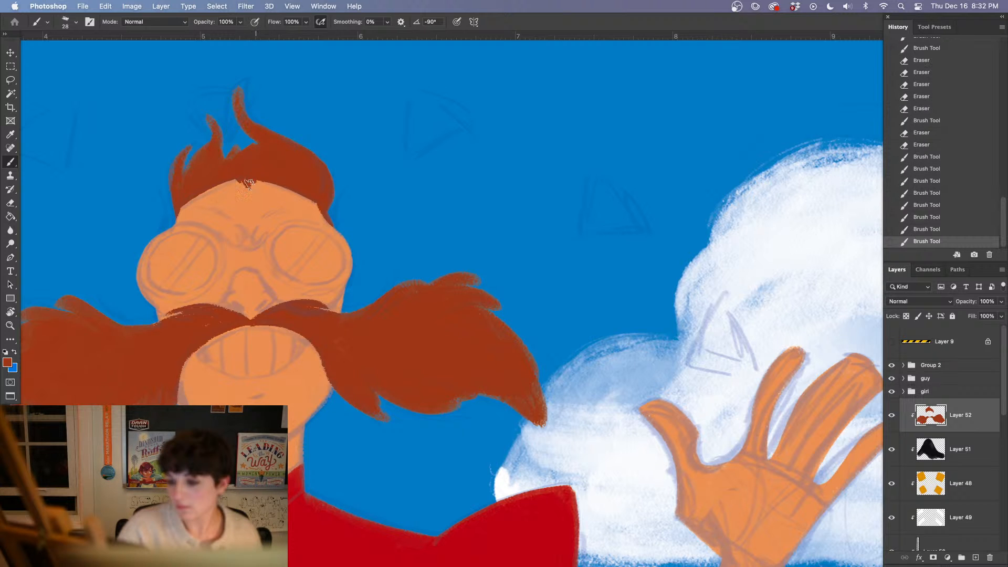
left_click(254, 177)
left_click(262, 174)
mouse_move(227, 179)
left_mouse_down()
mouse_move(159, 218)
mouse_move(222, 176)
mouse_move(183, 210)
left_mouse_up()
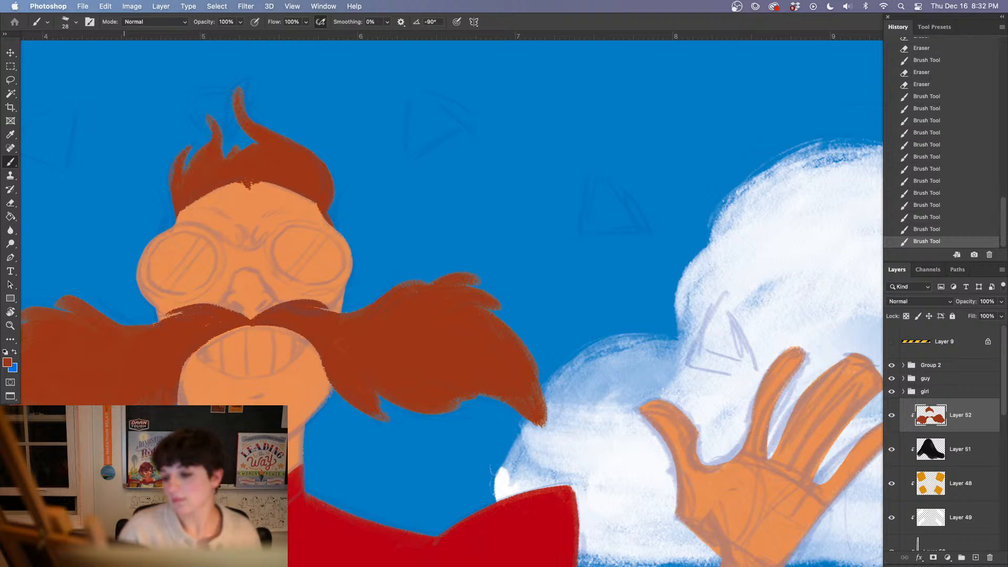
left_click_drag(455, 425, 403, 416)
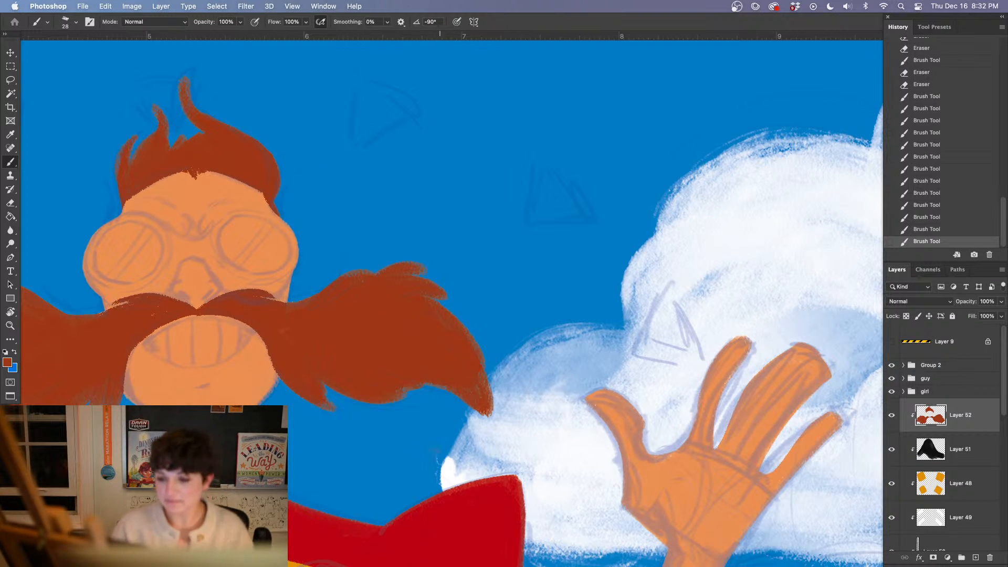
key("super+minus")
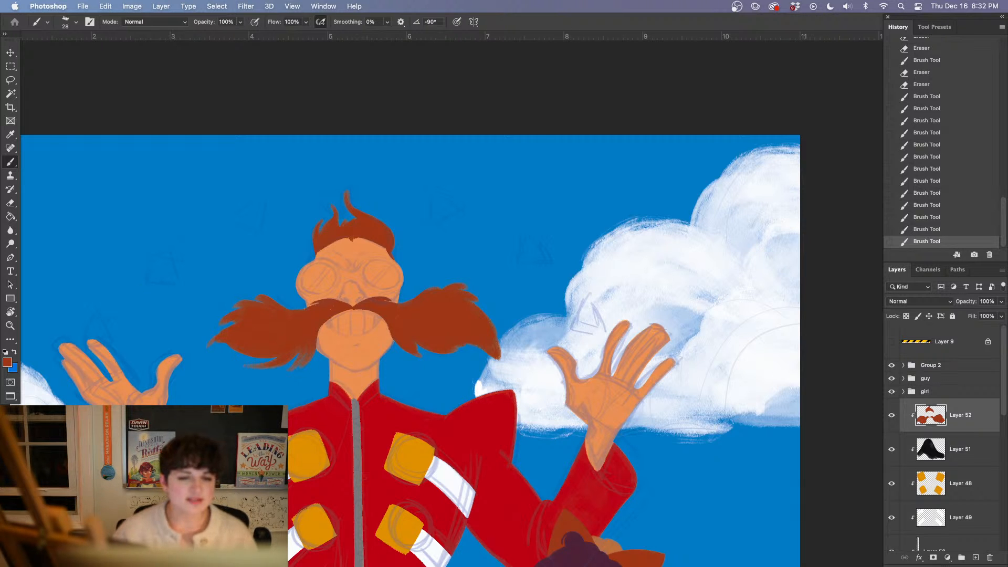
key("Tab")
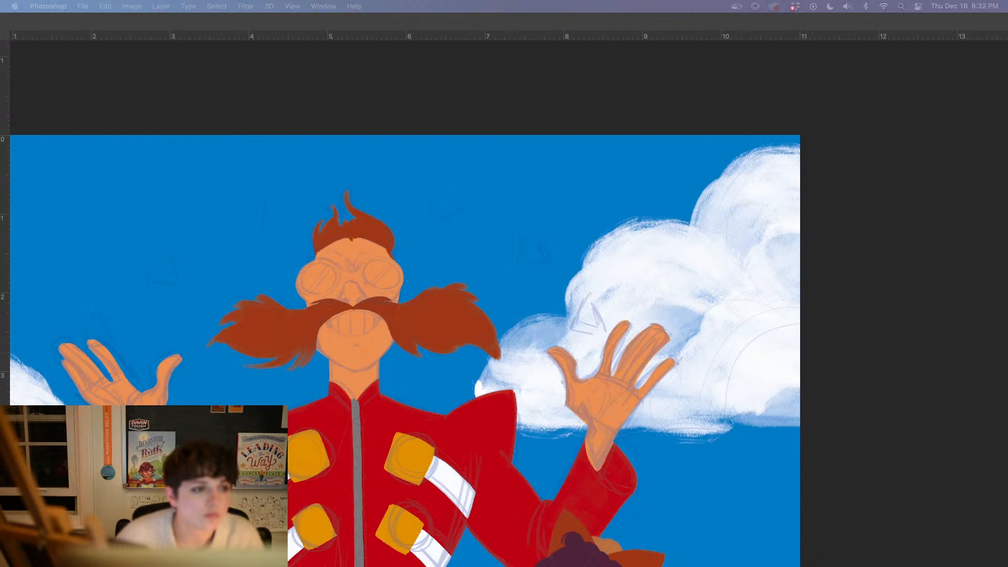
key("Tab")
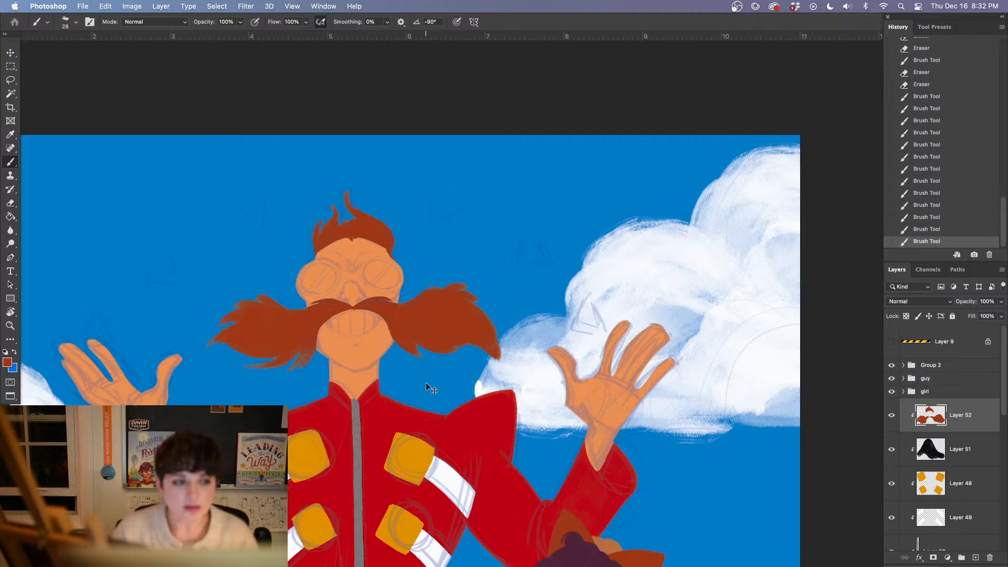
Sample the skin orange and extend the viewer's-left hair tufts on the base silhouette, Layer 46, with sharper curved tips
key("super+equal")
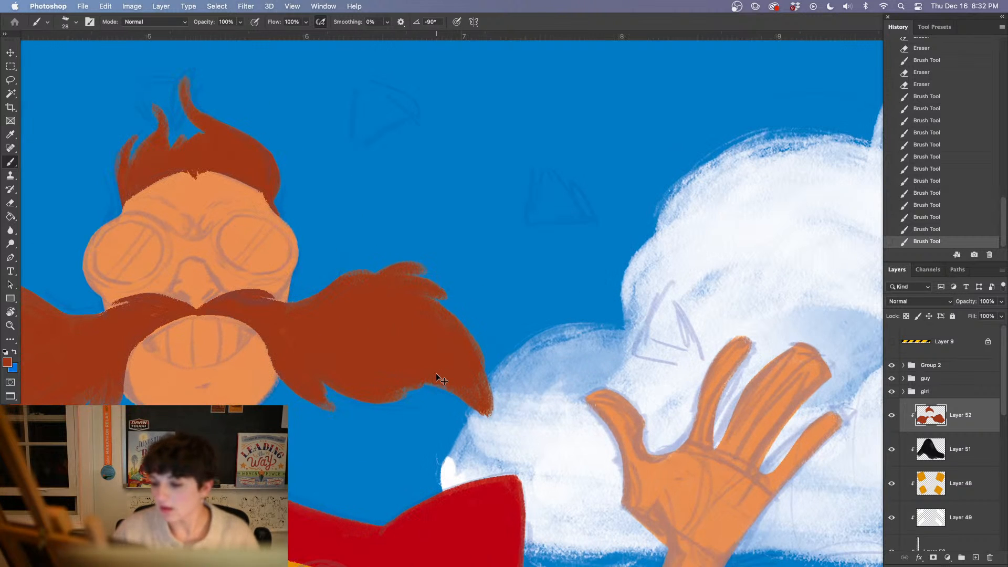
key("super+equal")
left_click_drag(306, 334, 645, 558)
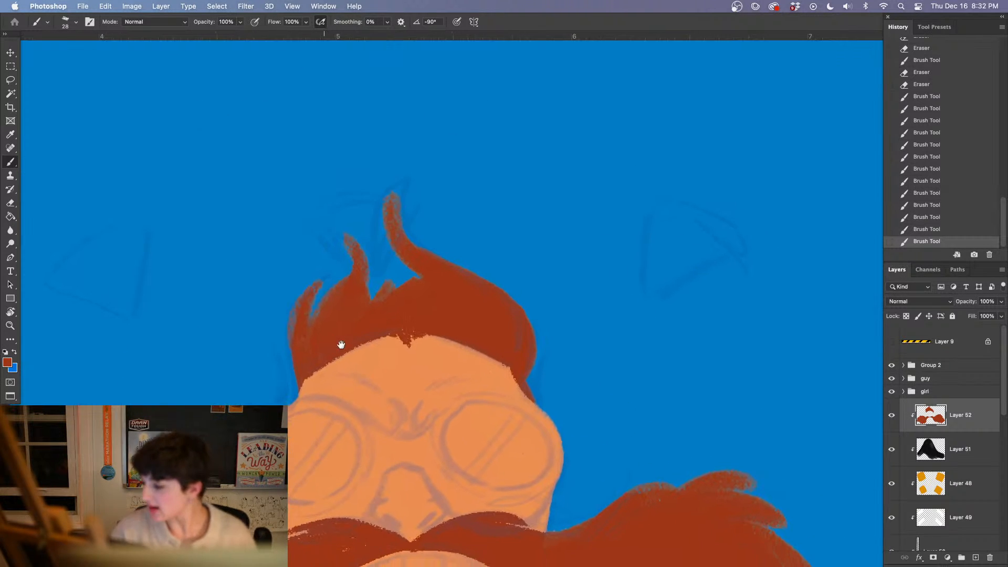
scroll(944, 420, "down", 10)
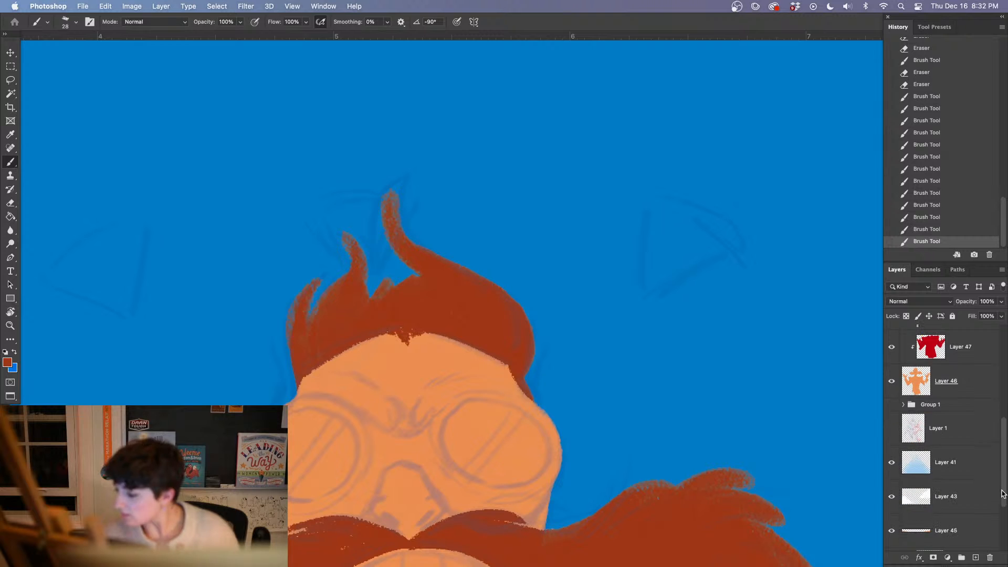
left_click(934, 395)
left_click(387, 435, "alt")
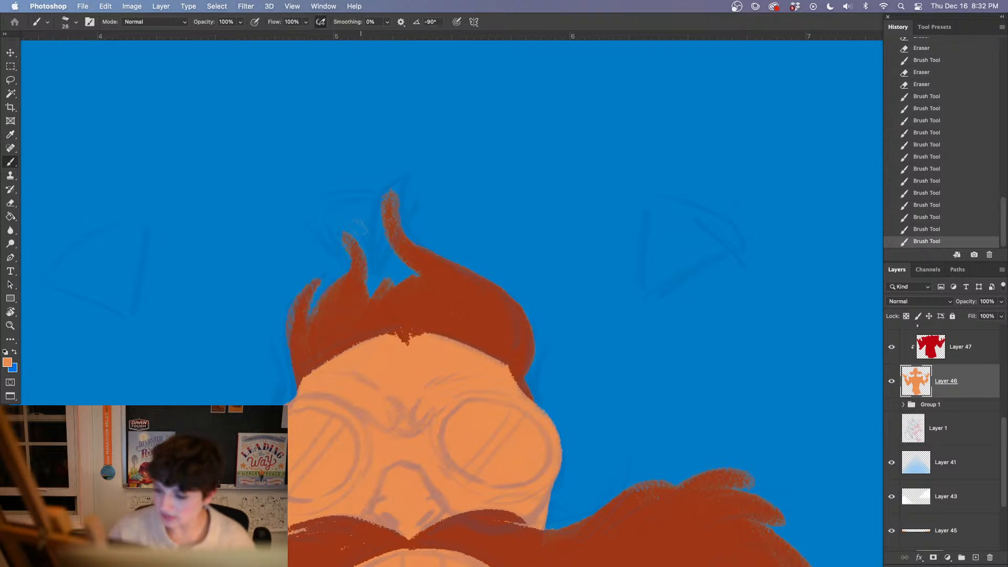
left_click_drag(344, 240, 334, 227)
mouse_move(335, 229)
left_mouse_down()
mouse_move(345, 247)
mouse_move(312, 310)
mouse_move(369, 290)
mouse_move(364, 268)
left_mouse_up()
mouse_move(346, 268)
left_mouse_down()
mouse_move(310, 316)
mouse_move(334, 272)
left_mouse_up()
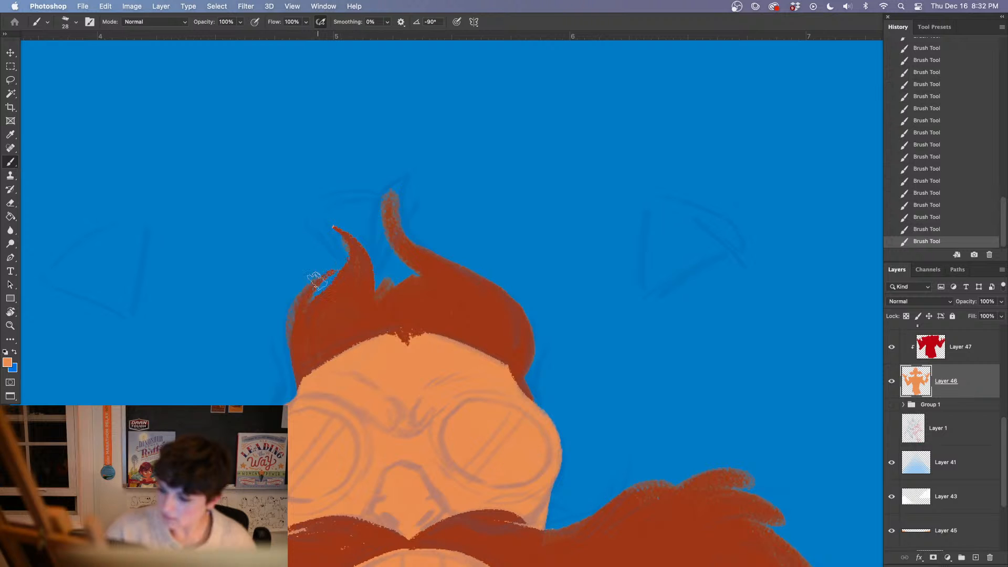
Undo the last tuft stroke, set the brush angle to 2°, and paint finer hair wisps along the viewer's-left side on Layer 46
left_click(928, 229)
right_click(350, 278)
left_click(395, 172)
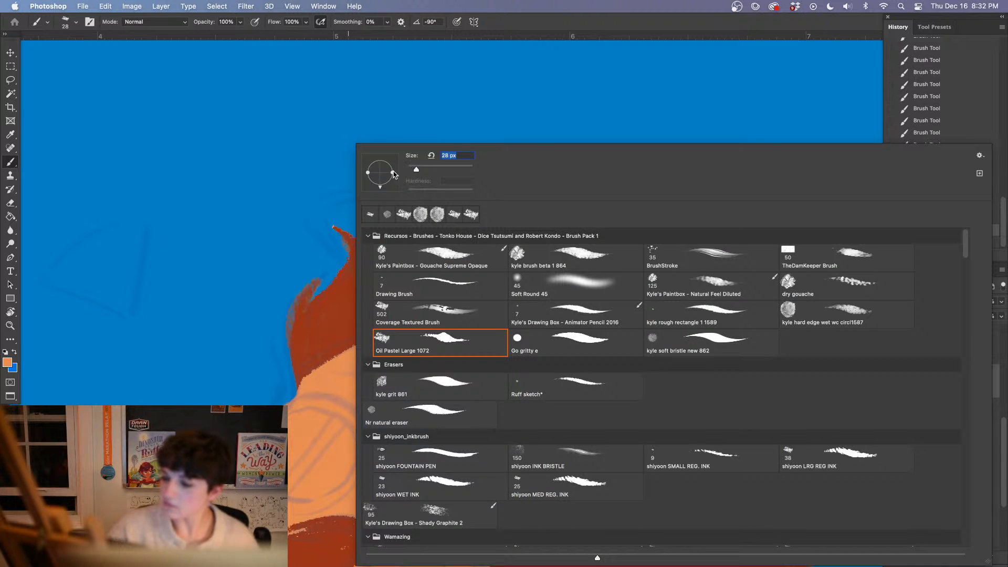
left_click_drag(309, 298, 330, 273)
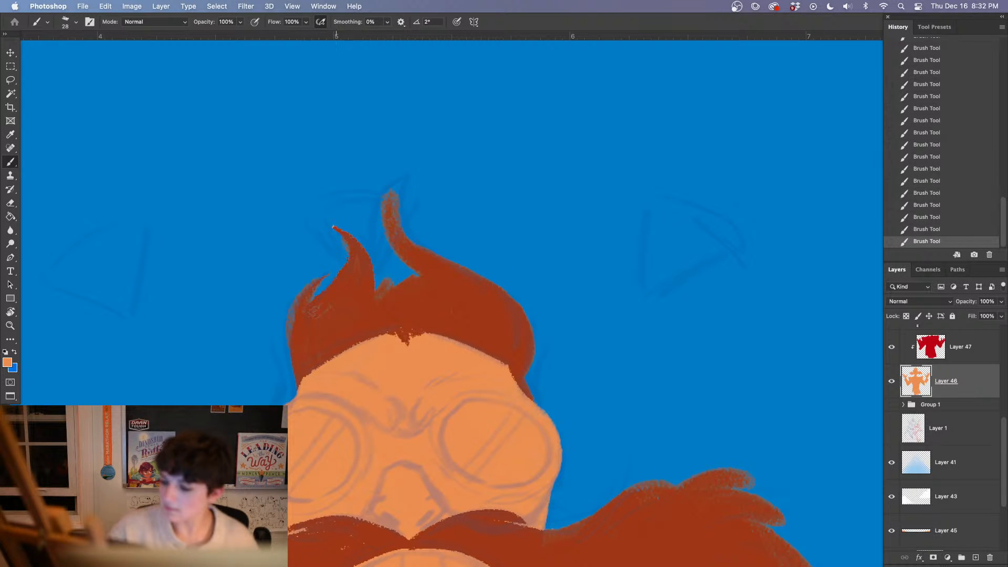
left_click_drag(289, 368, 277, 339)
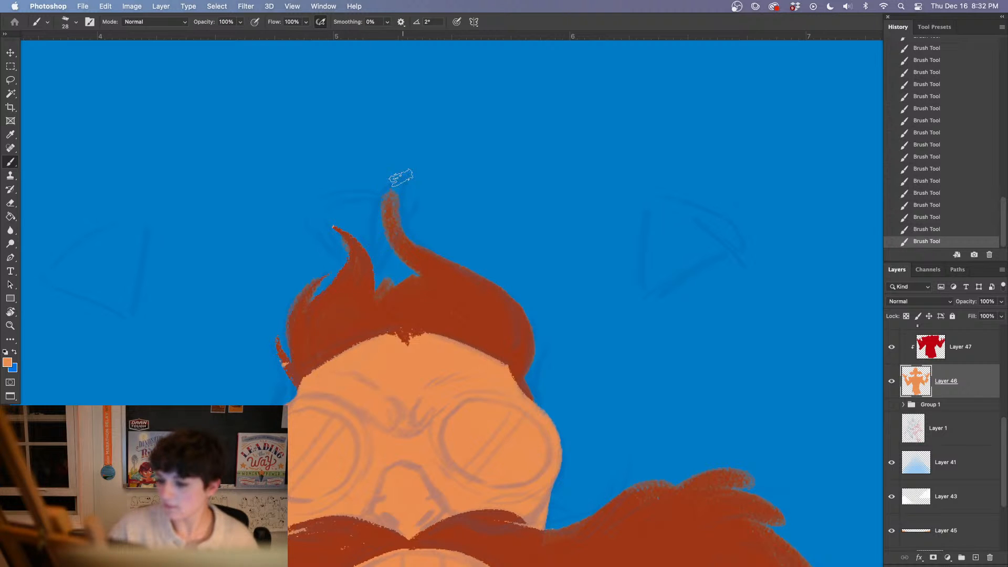
Lengthen and widen the tall central hair tuft on Layer 46, filling the gap beside its base
left_click_drag(401, 177, 358, 283)
mouse_move(402, 180)
left_mouse_down()
mouse_move(415, 261)
mouse_move(389, 290)
left_mouse_up()
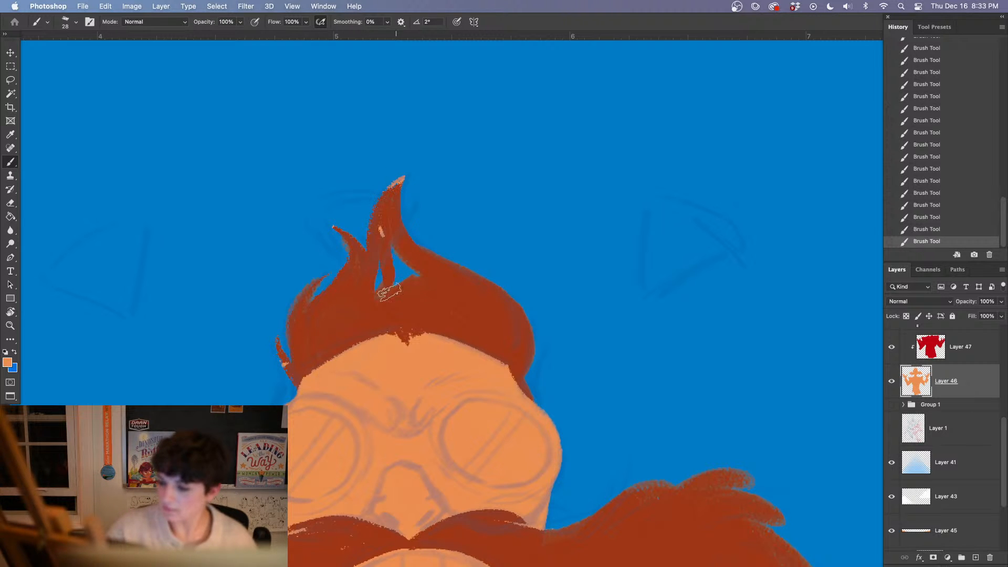
mouse_move(382, 230)
left_mouse_down()
mouse_move(380, 276)
mouse_move(397, 257)
left_mouse_up()
Paint thin hair wisps along the viewer's-right side of the head on Layer 46 and erase excess paint beneath them
left_click_drag(517, 389, 297, 276)
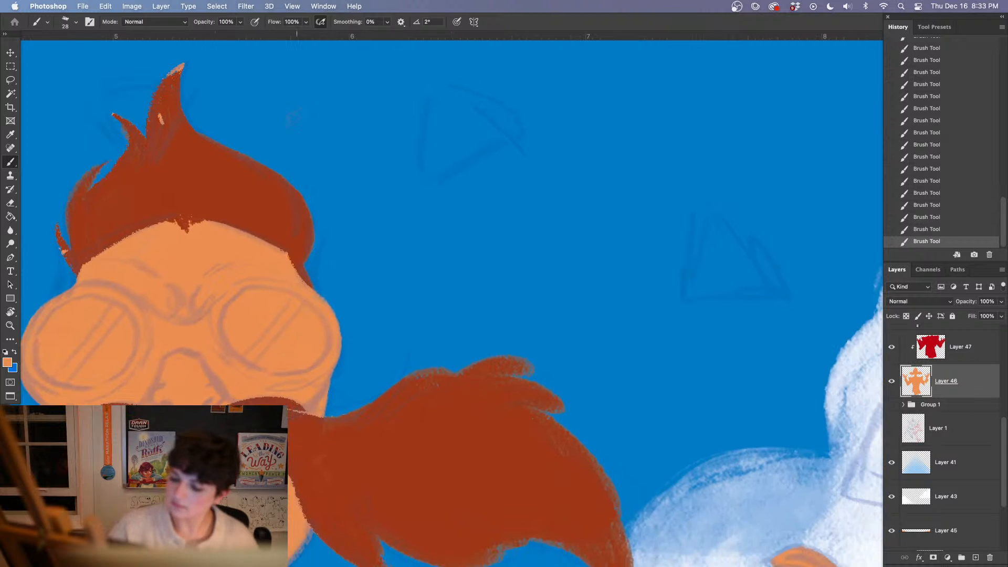
left_click_drag(315, 203, 299, 266)
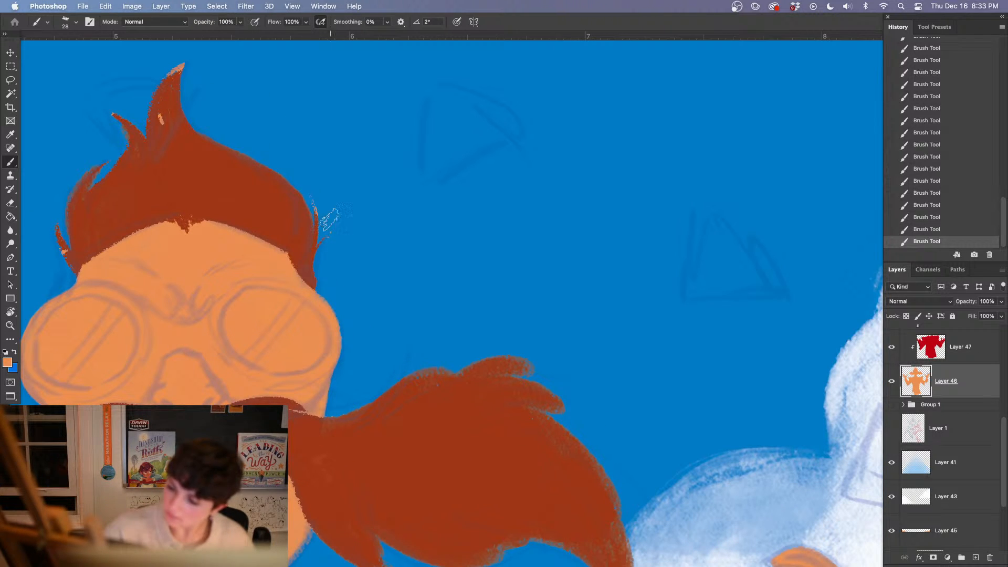
key("e")
left_click_drag(323, 296, 320, 283)
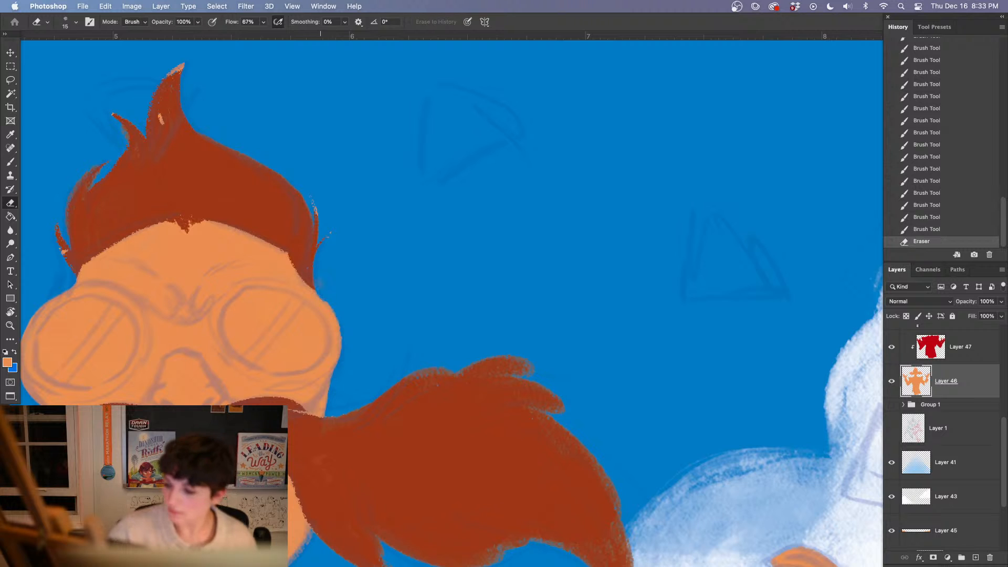
Compare the viewer's-right hair edge with and without the last two eraser strokes
key("super+z")
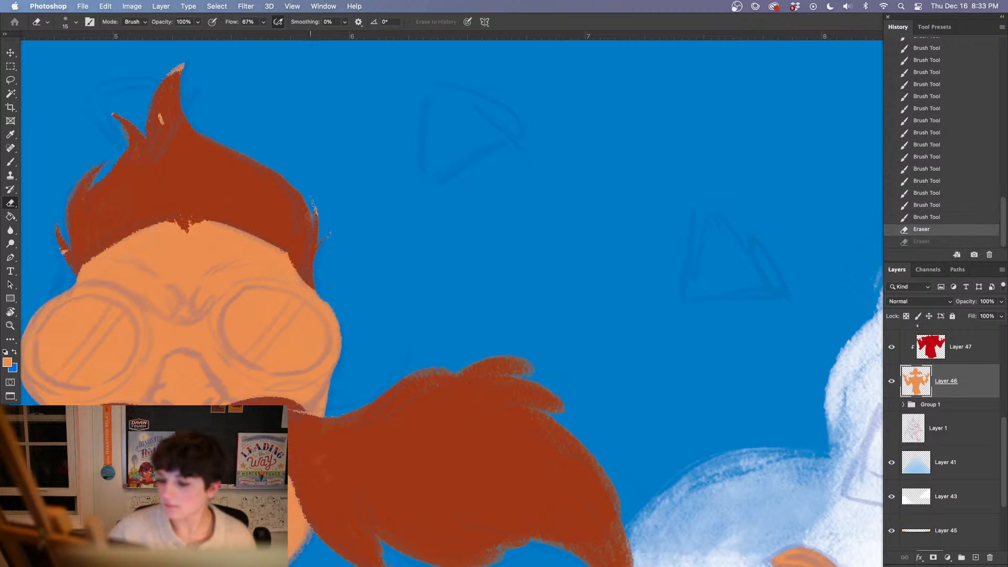
left_click(927, 217)
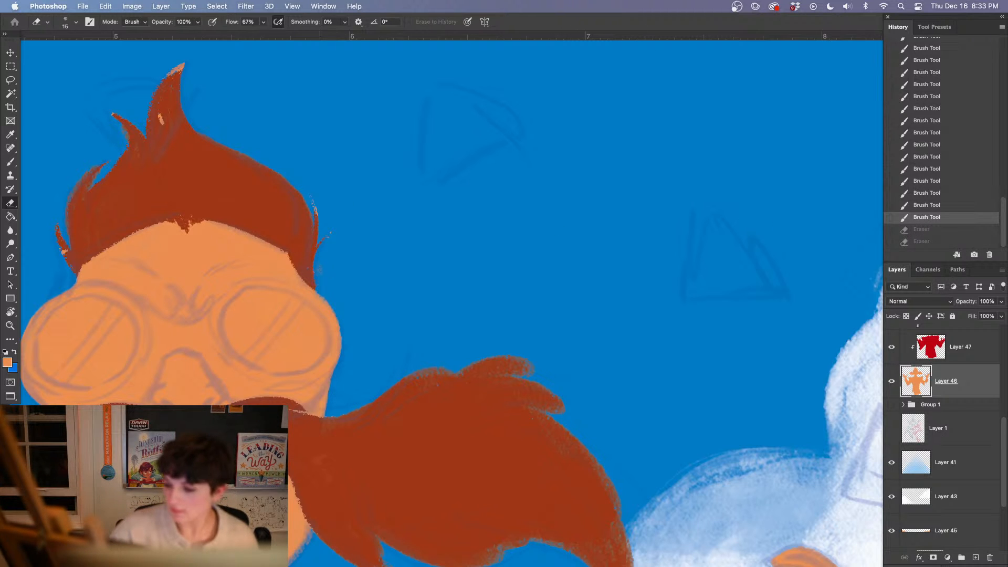
key("super+shift+z")
key("super+shift+z")
Sample the reddish-brown hair color and paint a thin pointed wisp beside the central tuft, filling out the viewer's-right hair contour on Layer 46
left_click_drag(351, 358, 369, 392)
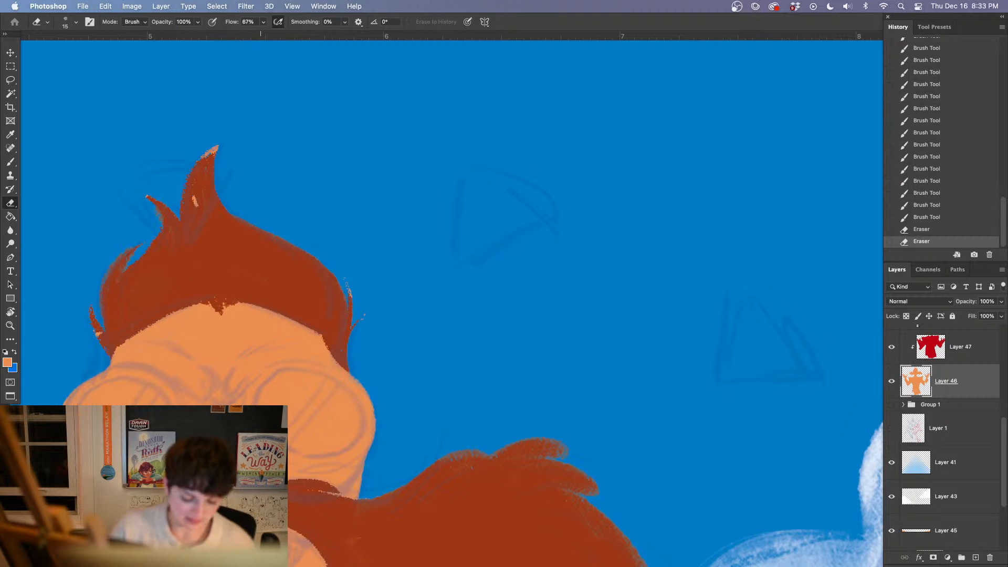
key("i")
left_click(260, 257)
key("b")
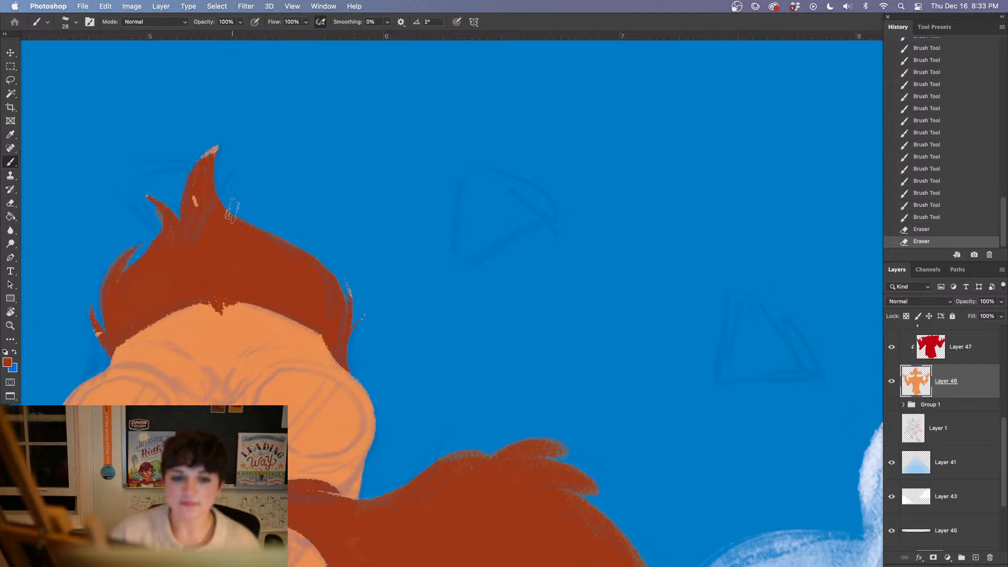
left_click_drag(221, 175, 315, 275)
left_click_drag(254, 229, 334, 289)
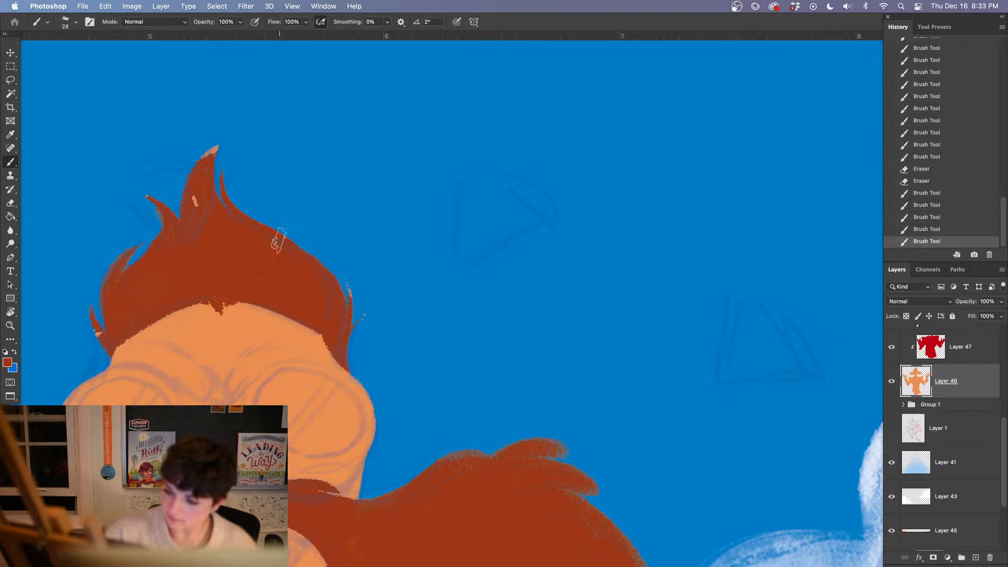
mouse_move(279, 241)
left_mouse_down()
mouse_move(323, 272)
mouse_move(318, 251)
left_mouse_up()
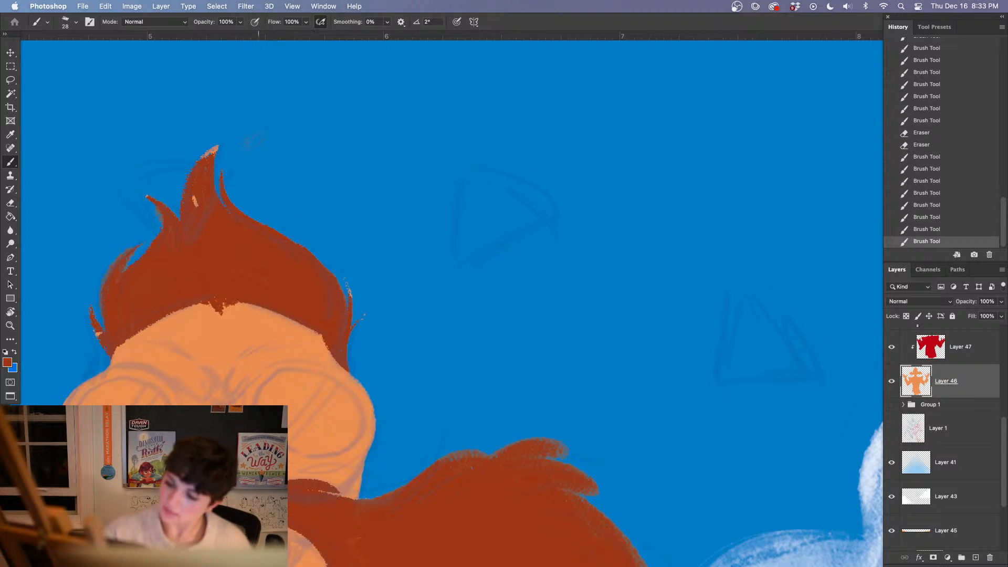
Trim the sloping viewer's-right hair contour with the Eraser and repaint its edge in reddish-brown for a smoother curve
key("e")
mouse_move(251, 216)
left_mouse_down()
mouse_move(318, 252)
mouse_move(288, 231)
mouse_move(330, 280)
left_mouse_up()
key("b")
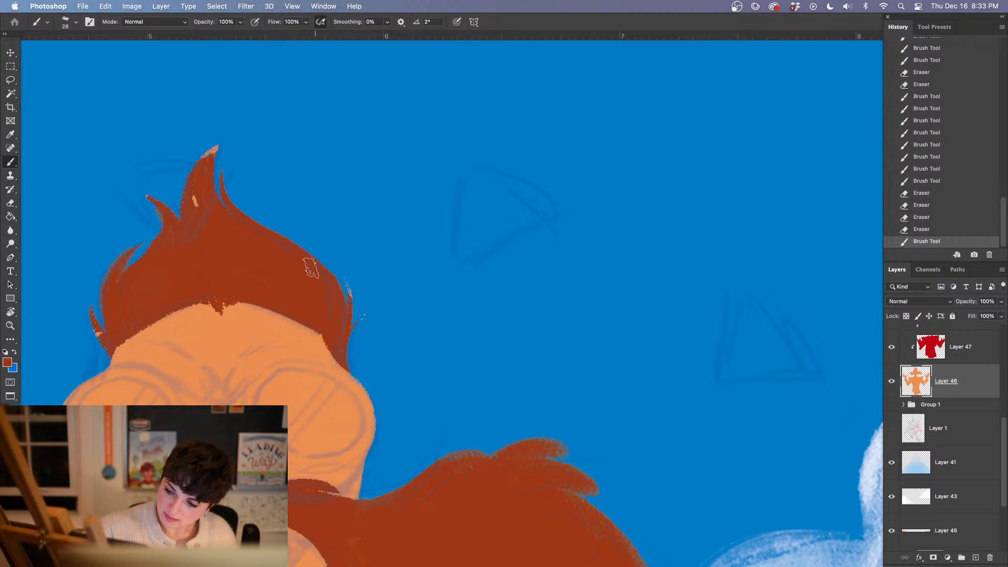
left_click_drag(295, 252, 341, 298)
left_click_drag(339, 303, 340, 337)
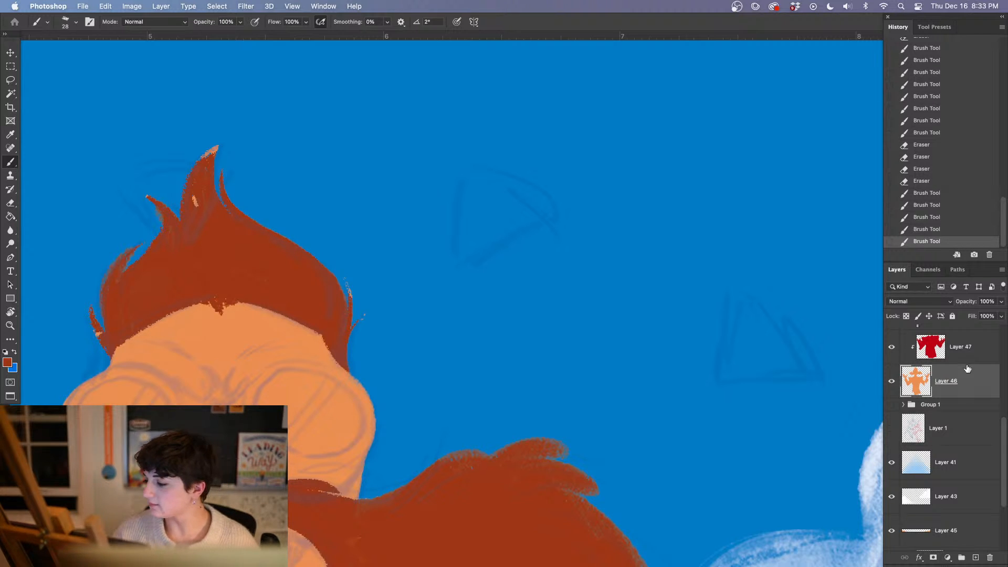
On Layer 52, cover the remaining orange spots on the hair tuft tips and side wisps with reddish-brown
left_click_drag(1005, 431, 1005, 348)
left_click(966, 387)
key("i")
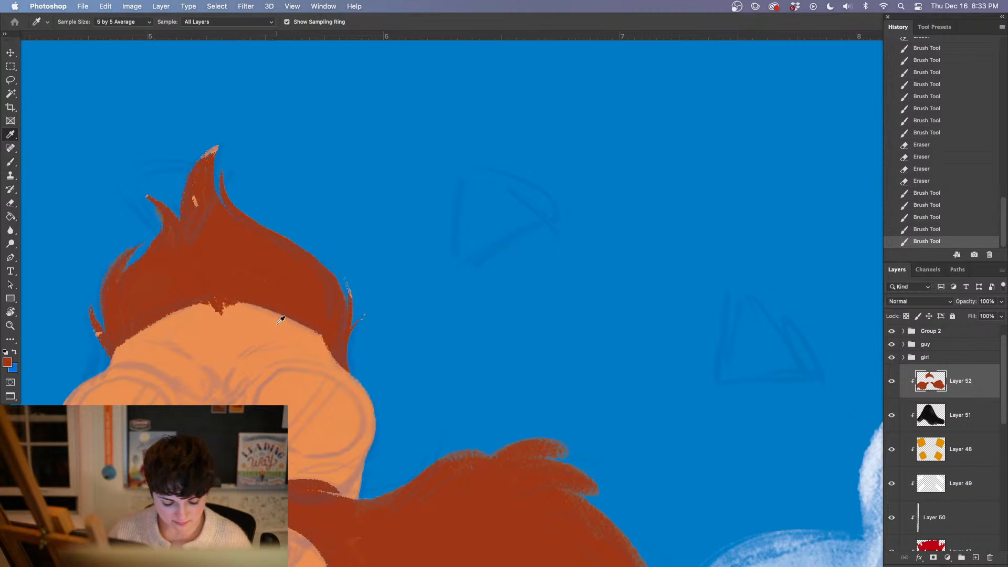
key("b")
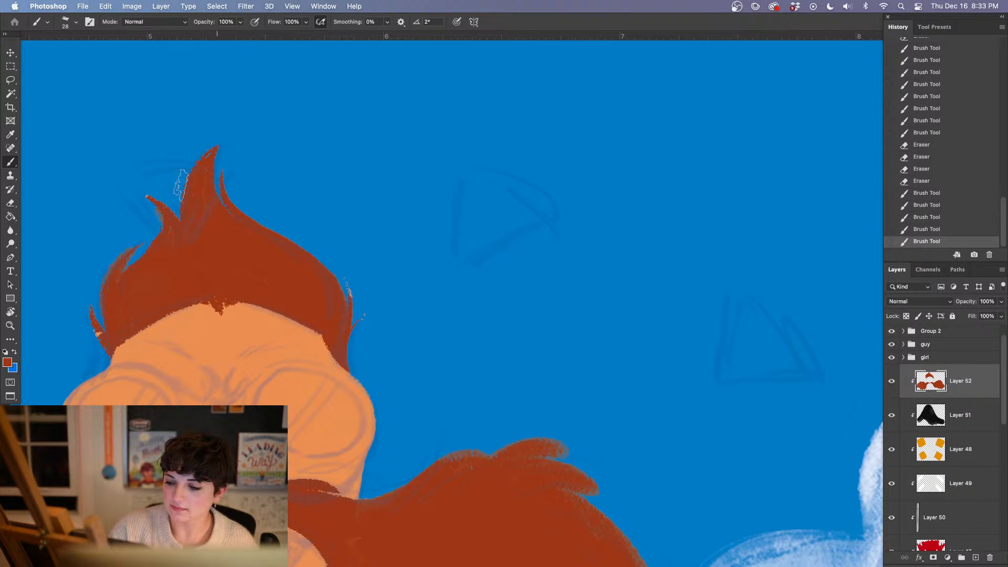
left_click_drag(165, 208, 148, 198)
left_click_drag(103, 323, 96, 335)
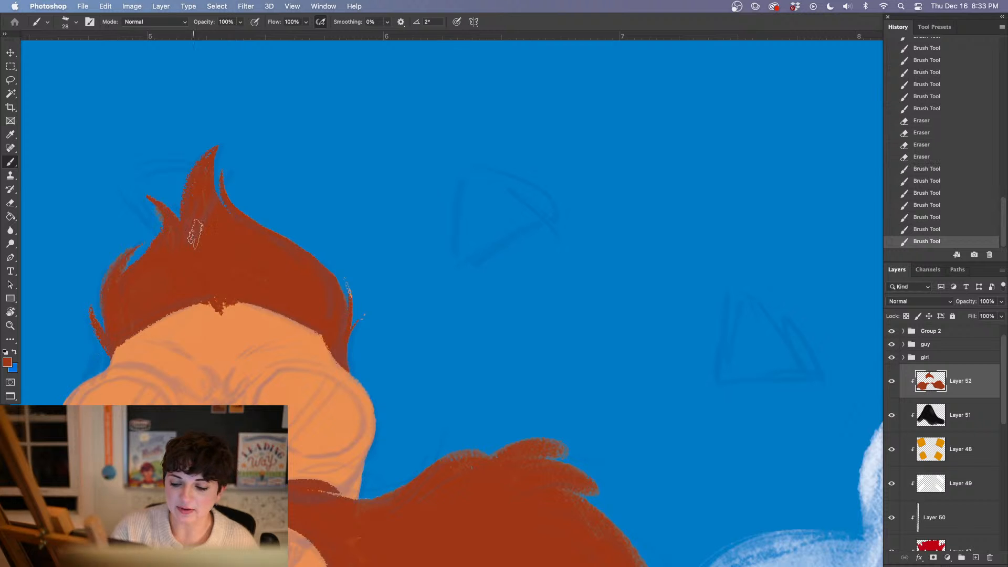
mouse_move(361, 318)
left_mouse_down()
mouse_move(369, 302)
mouse_move(333, 308)
left_mouse_up()
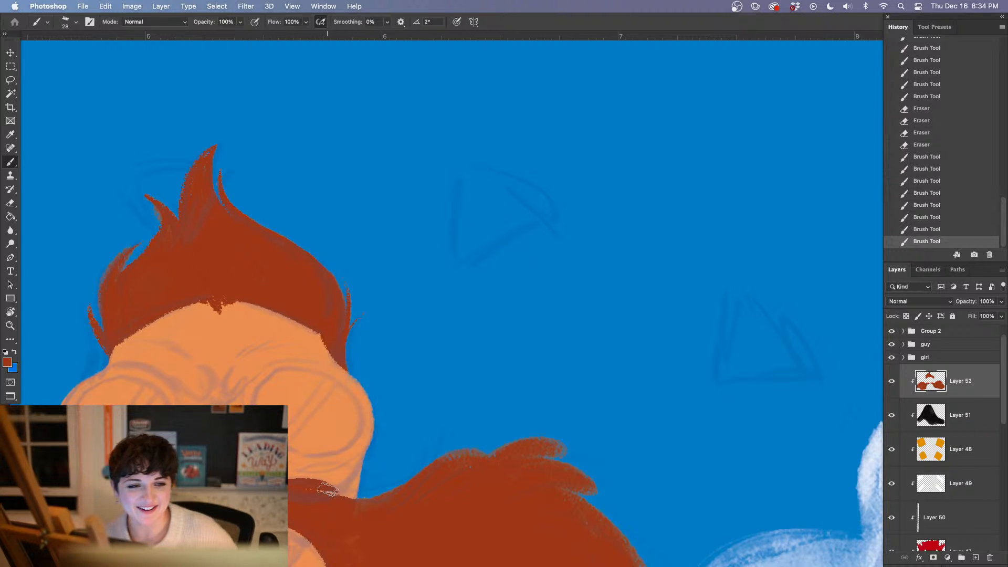
Examine the flat colors of all three characters across the whole illustration
key("super+minus")
key("super+minus")
key("super+minus")
key("super+minus")
key("super+minus")
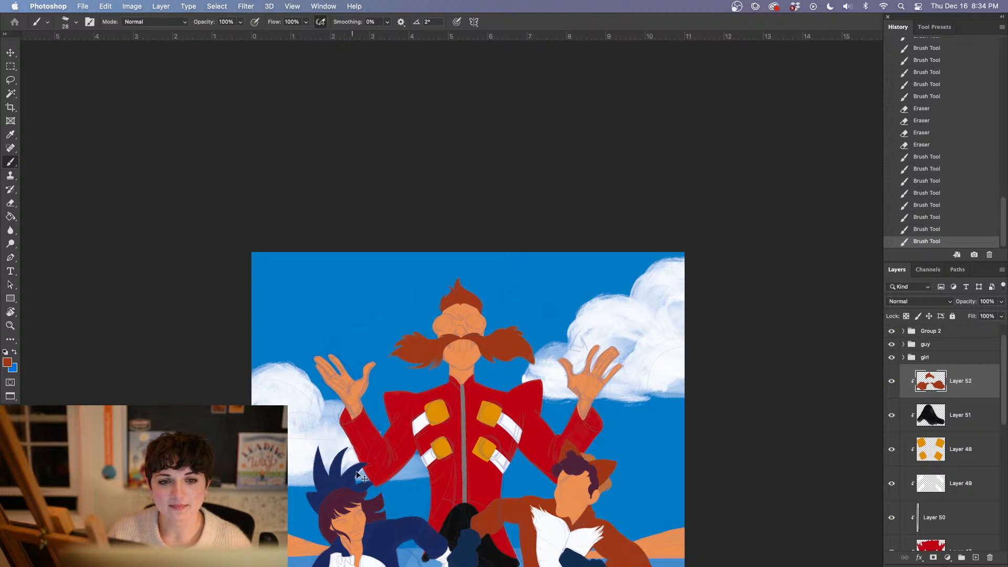
left_click_drag(459, 456, 229, 269)
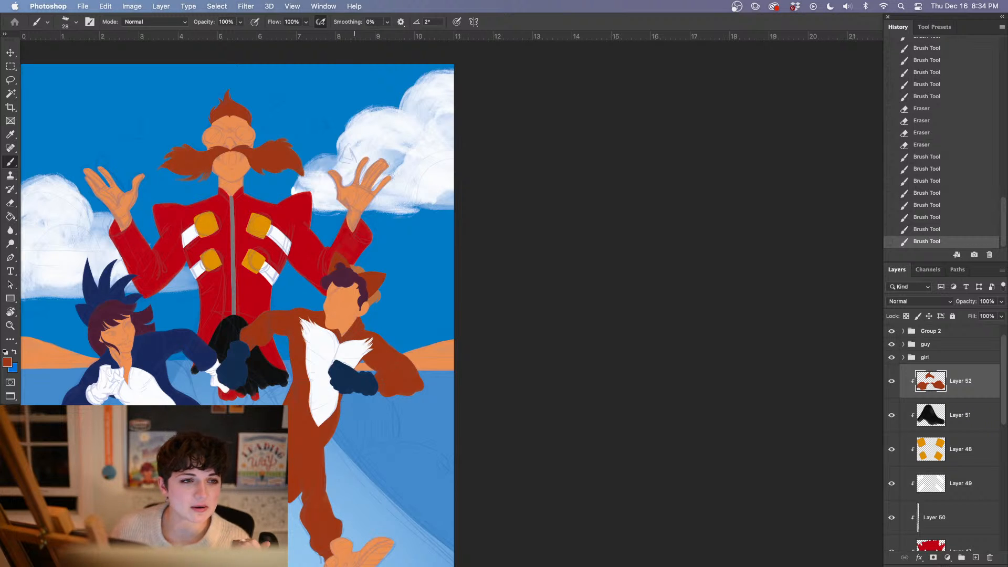
scroll(325, 259, "right", 3)
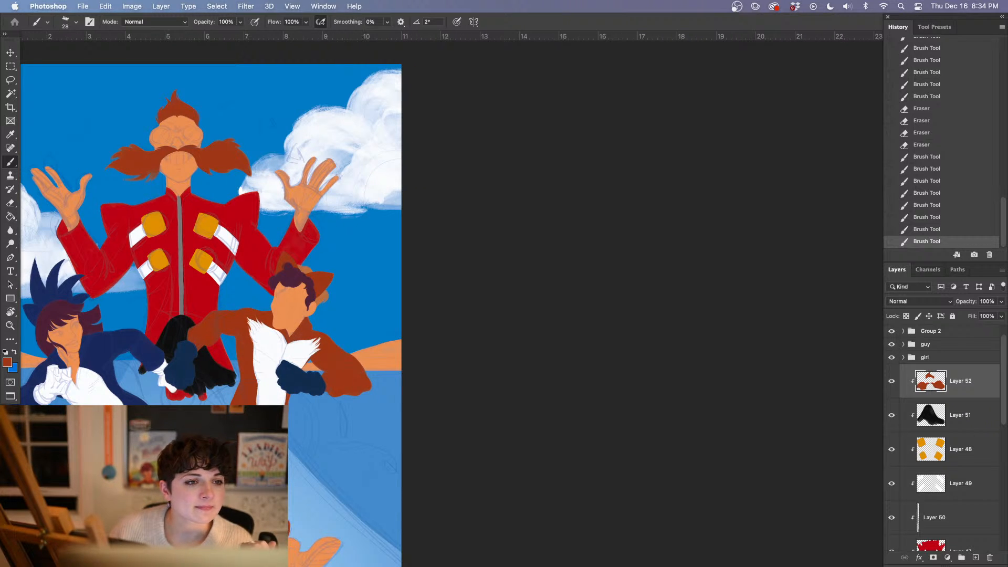
key("Tab")
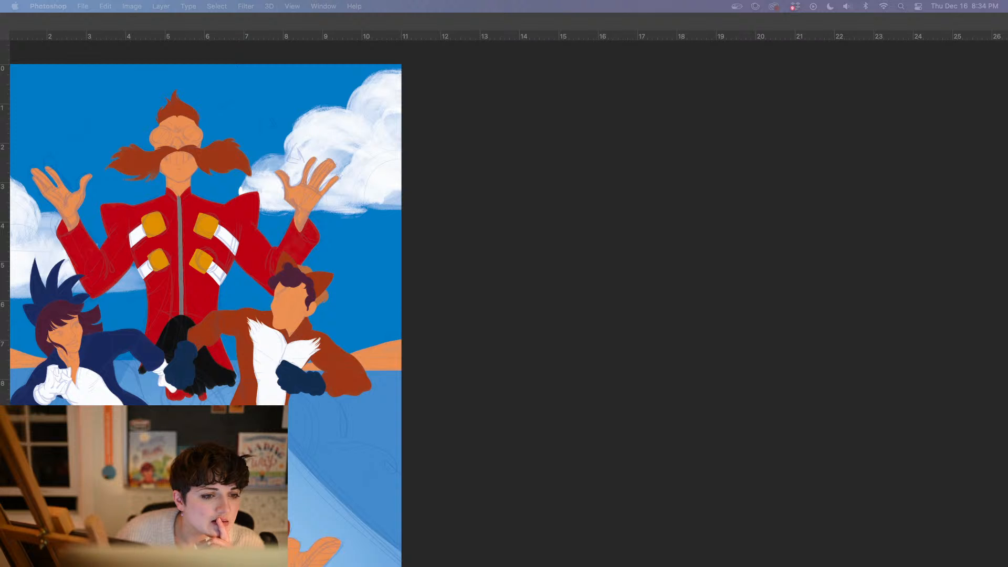
left_click(521, 466)
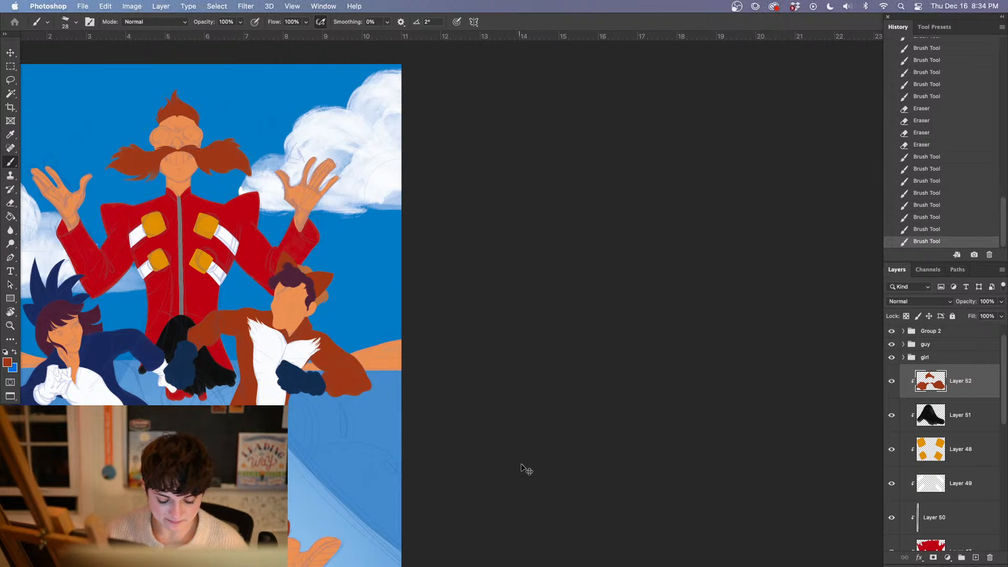
Set the foreground color to a dark charcoal gray and add a new clipped layer above Layer 51
key("super+plus")
key("super+plus")
left_click_drag(129, 199, 510, 423)
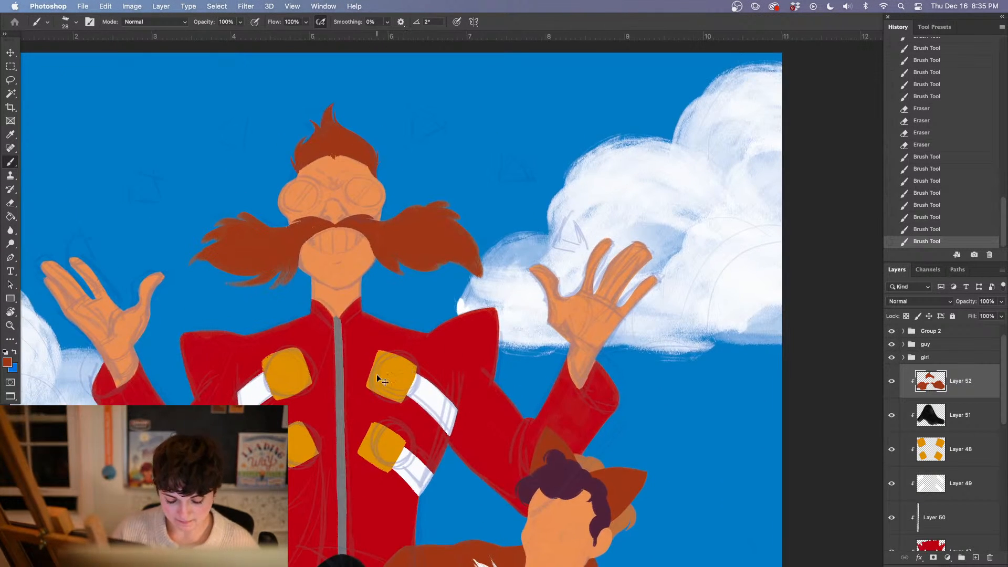
key("super+plus")
key("super+plus")
left_click_drag(84, 294, 312, 444)
left_click(7, 361)
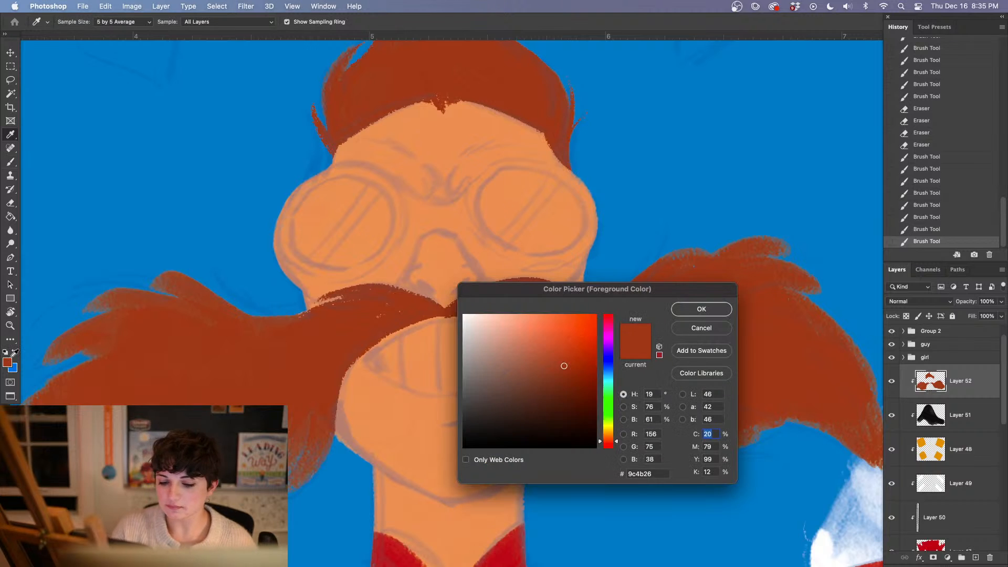
left_click(472, 402)
left_click(699, 309)
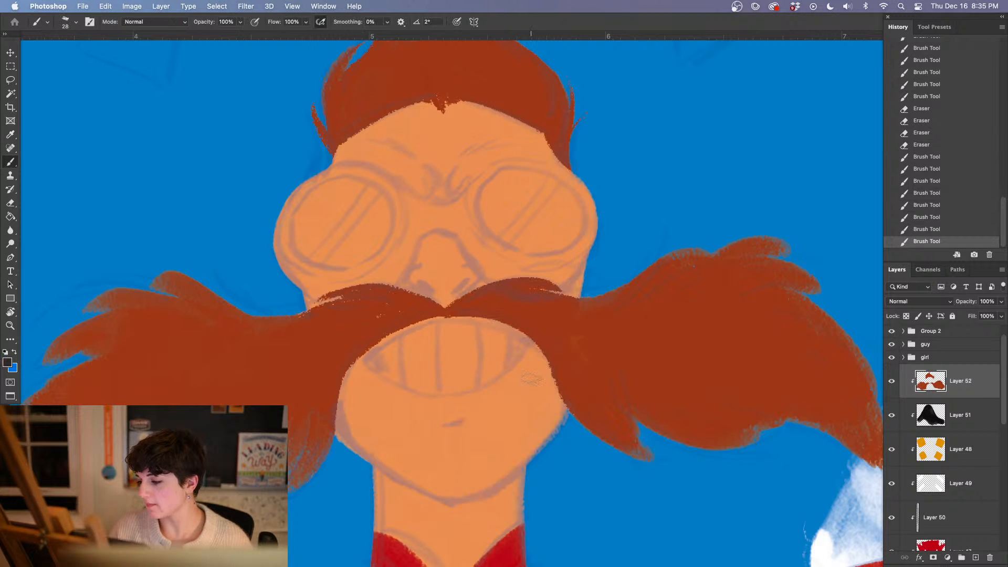
left_click(959, 413)
left_click(975, 560)
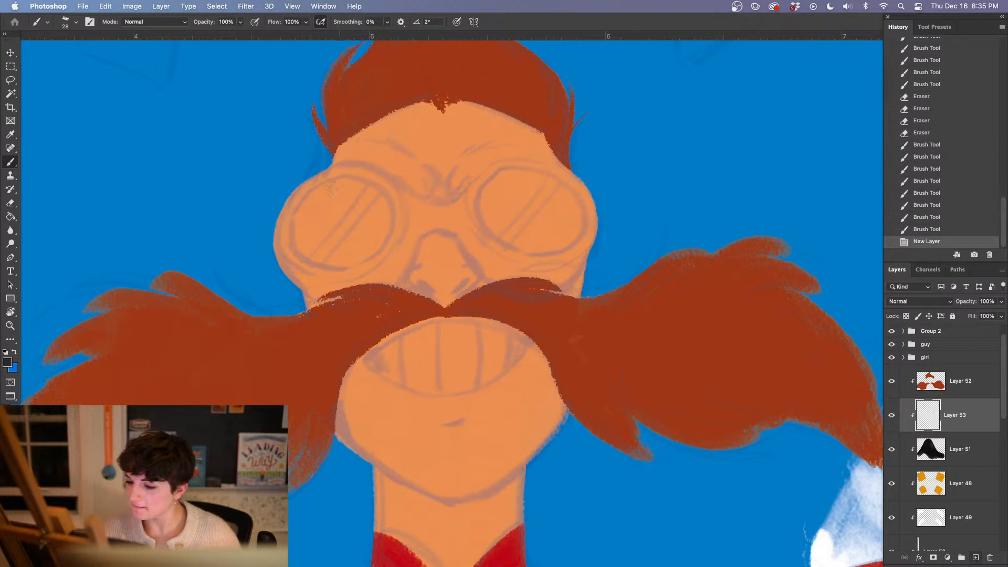
Paint the outer lower rim of the viewer's-left goggle and the frame's curve over the nose in dark charcoal
mouse_move(283, 209)
left_mouse_down()
mouse_move(289, 256)
mouse_move(332, 287)
left_mouse_up()
mouse_move(300, 276)
left_mouse_down()
mouse_move(340, 296)
mouse_move(394, 287)
left_mouse_up()
left_click_drag(395, 285, 424, 229)
mouse_move(418, 240)
left_mouse_down()
mouse_move(450, 221)
mouse_move(399, 278)
left_mouse_up()
left_click_drag(408, 260, 397, 280)
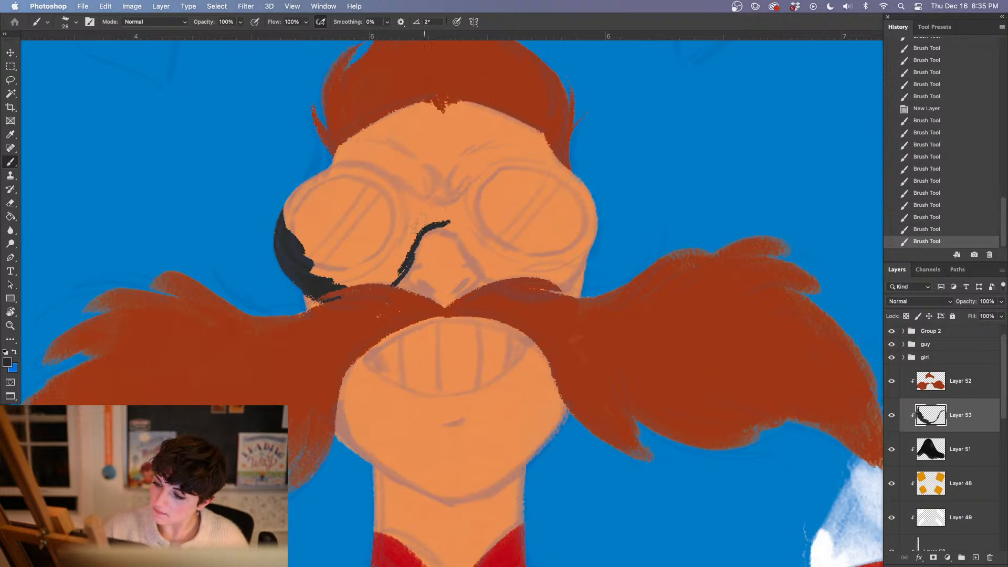
mouse_move(417, 226)
left_mouse_down()
mouse_move(467, 233)
mouse_move(473, 241)
mouse_move(457, 227)
mouse_move(504, 286)
mouse_move(515, 282)
mouse_move(438, 226)
mouse_move(413, 239)
mouse_move(444, 224)
left_mouse_up()
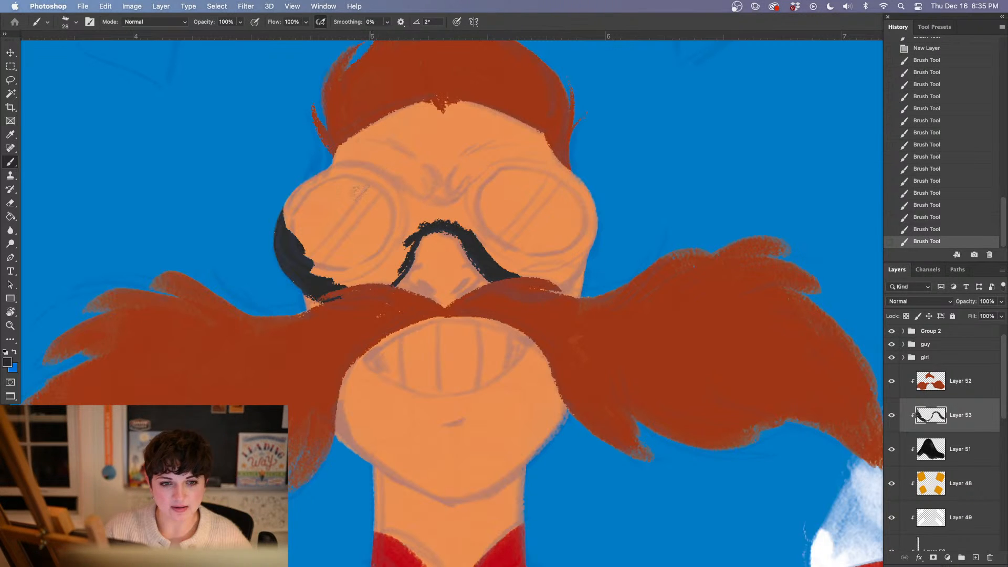
Paint the viewer's-left goggle's upper rim and carry the bridge across to the start of the viewer's-right rim
mouse_move(307, 186)
left_mouse_down()
mouse_move(366, 172)
mouse_move(405, 211)
left_mouse_up()
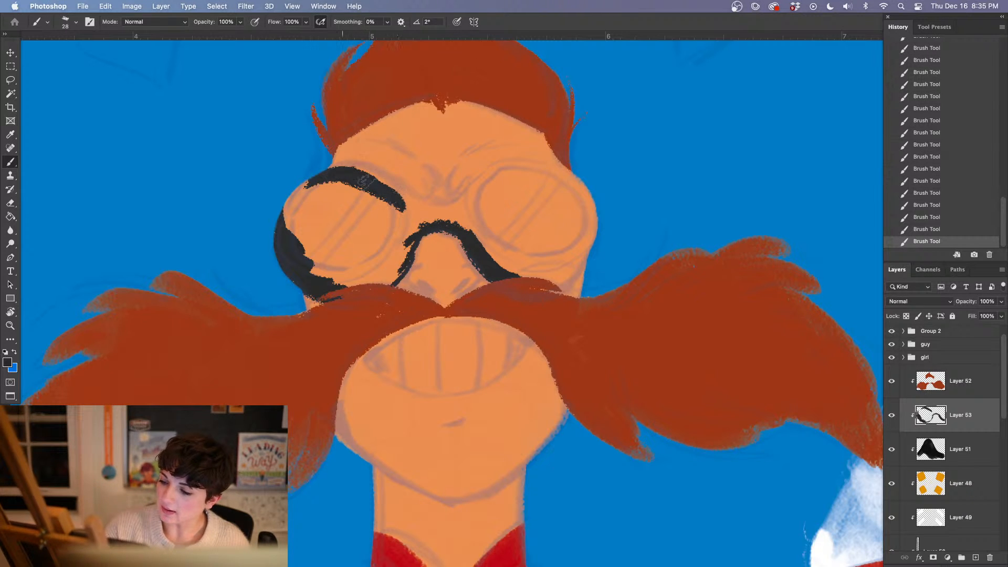
left_click_drag(363, 181, 413, 230)
left_click_drag(336, 171, 417, 239)
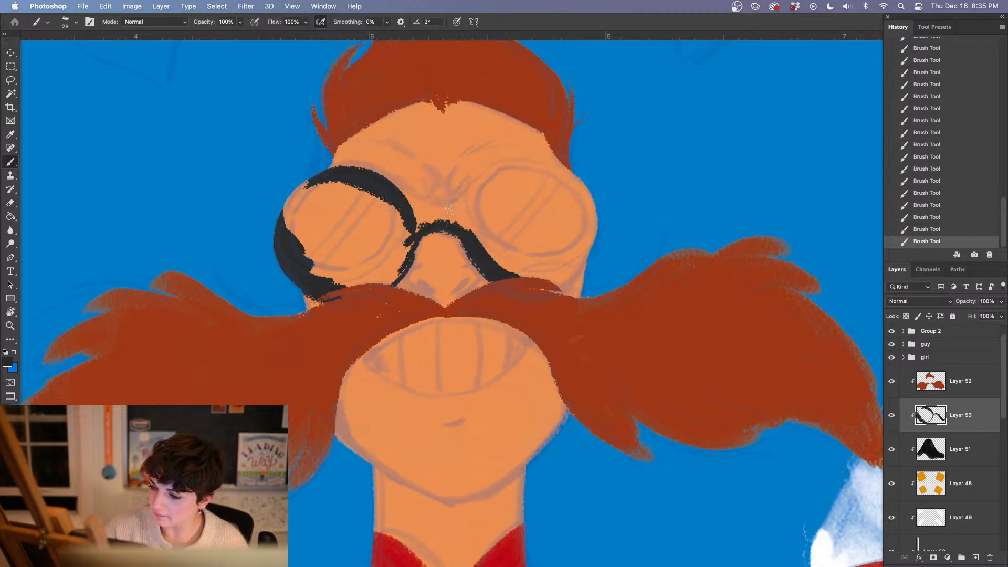
mouse_move(390, 193)
left_mouse_down()
mouse_move(434, 224)
mouse_move(410, 211)
mouse_move(466, 210)
mouse_move(433, 217)
mouse_move(486, 189)
left_mouse_up()
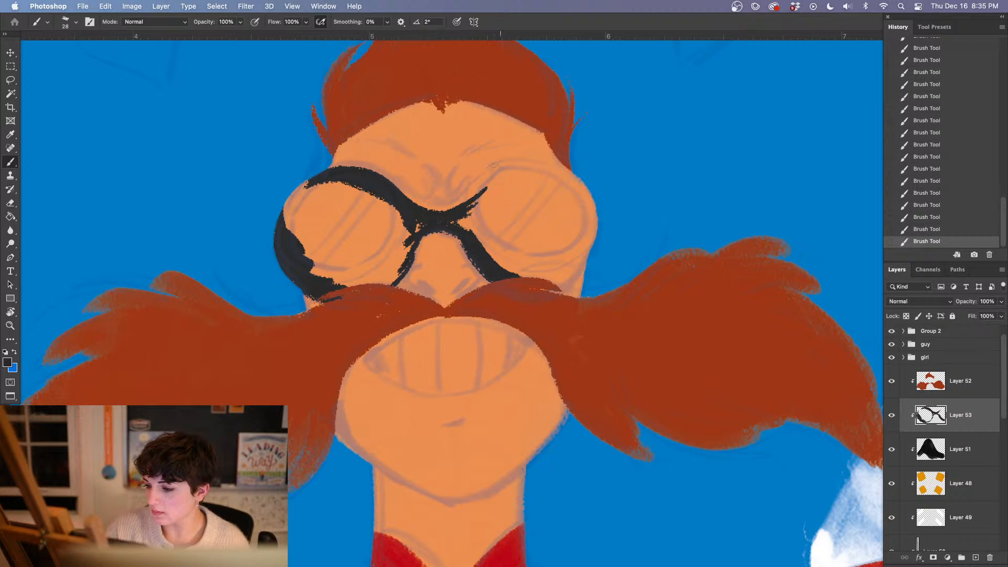
mouse_move(441, 216)
left_mouse_down()
mouse_move(504, 163)
mouse_move(485, 179)
mouse_move(513, 166)
left_mouse_up()
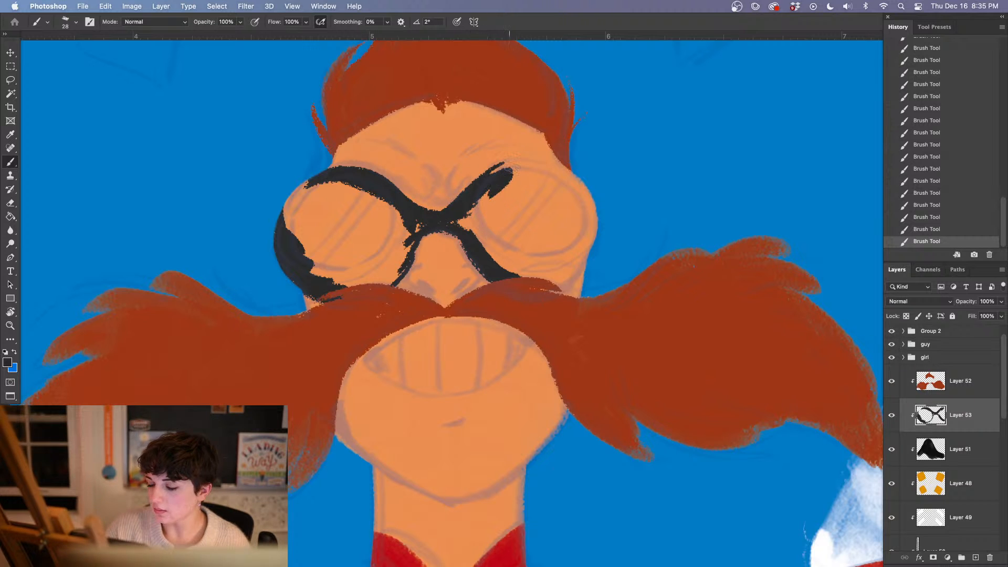
Paint the viewer's-right goggle's upper rim, trim its upper edge with the Eraser, and touch up the dark frame near the bridge
left_click_drag(574, 344, 452, 358)
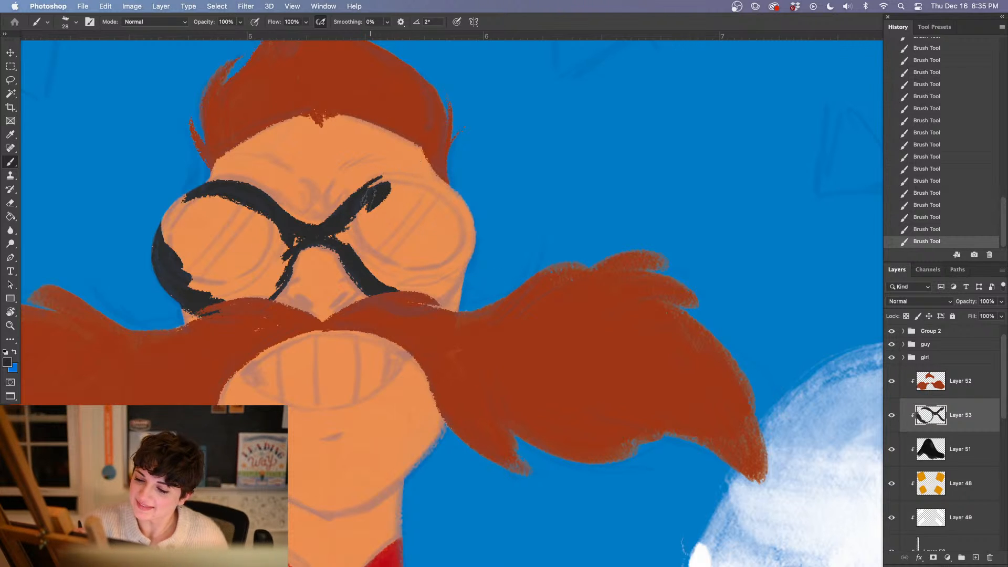
mouse_move(377, 189)
left_mouse_down()
mouse_move(412, 184)
mouse_move(464, 218)
mouse_move(457, 202)
left_mouse_up()
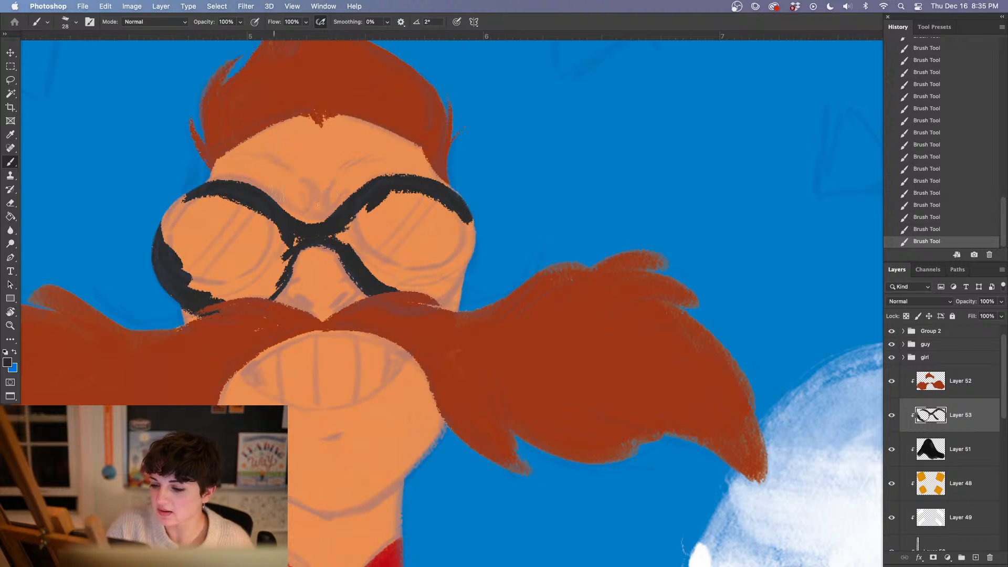
key("e")
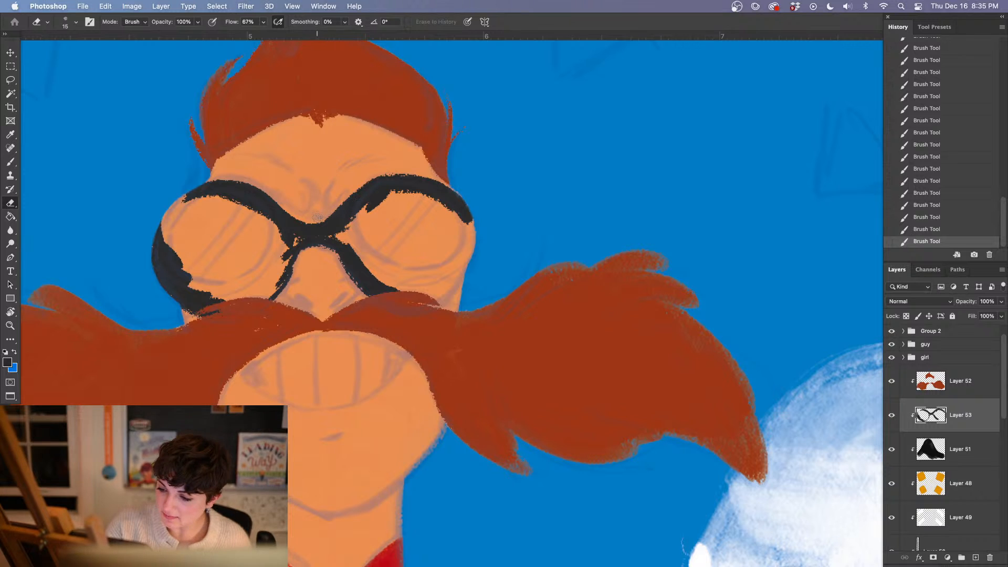
left_click_drag(322, 218, 401, 172)
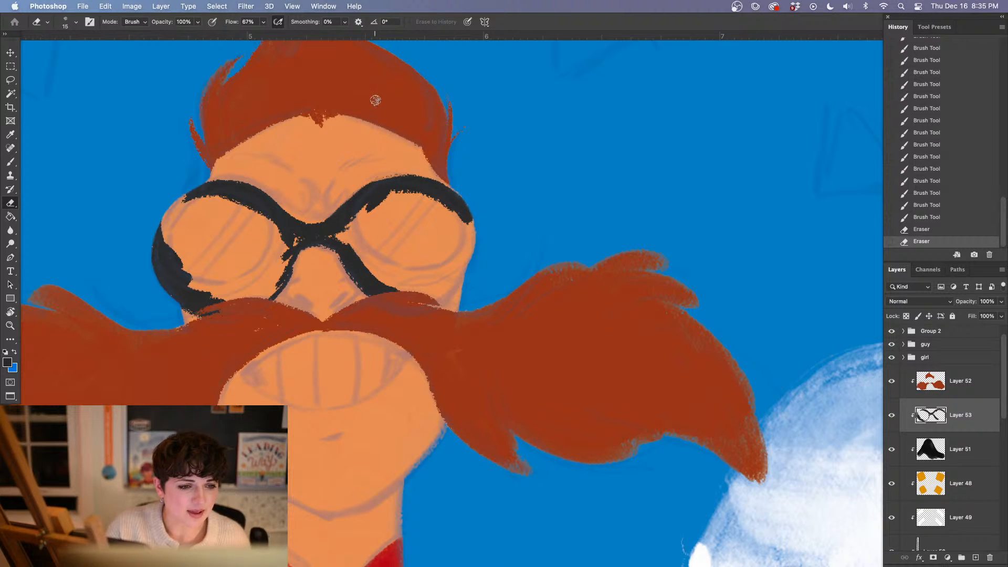
key("b")
left_click_drag(405, 180, 368, 195)
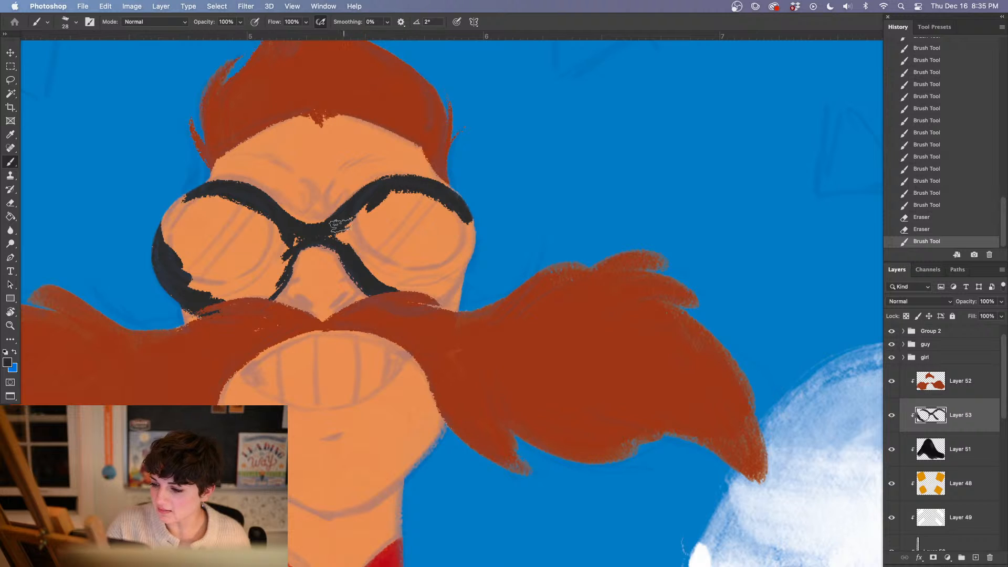
Thicken the dark frame along the goggle bridge and the viewer's-left goggle's upper inner rim
left_click_drag(342, 226, 330, 235)
left_click_drag(385, 183, 326, 236)
key("e")
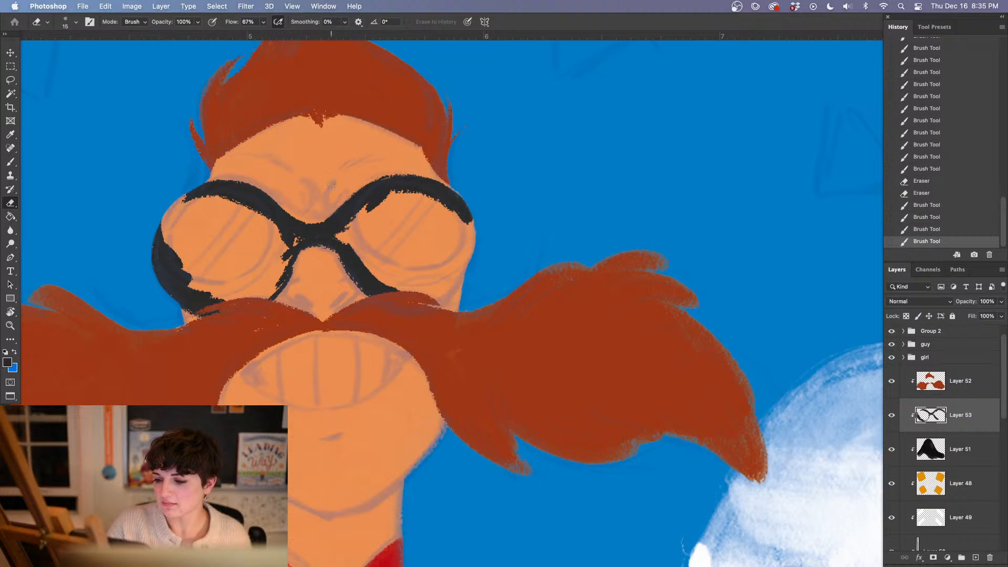
key("b")
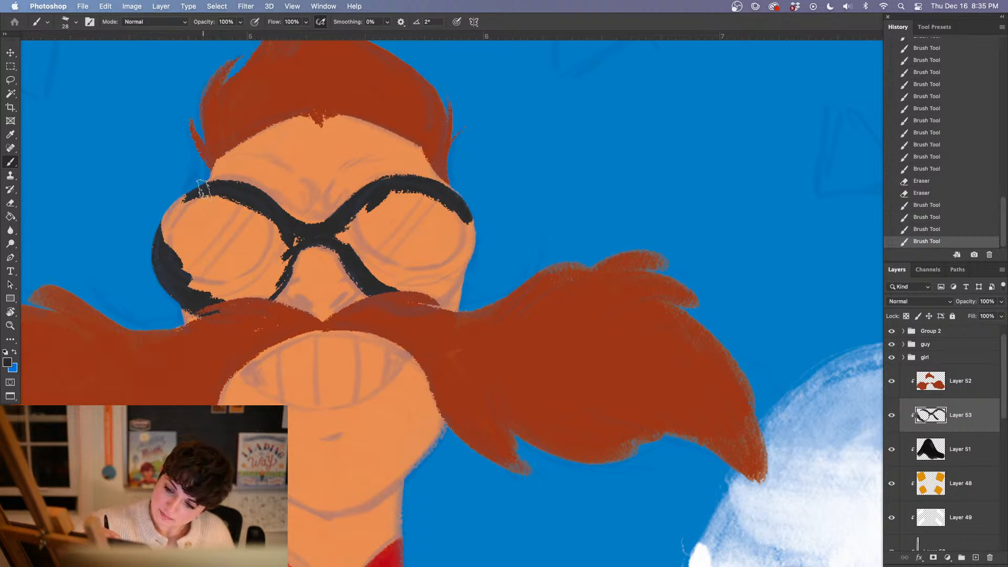
mouse_move(210, 189)
left_mouse_down()
mouse_move(250, 187)
mouse_move(224, 184)
mouse_move(291, 217)
left_mouse_up()
mouse_move(253, 190)
left_mouse_down()
mouse_move(326, 235)
mouse_move(266, 198)
mouse_move(314, 235)
left_mouse_up()
left_click_drag(277, 203, 326, 235)
mouse_move(275, 204)
left_mouse_down()
mouse_move(309, 235)
mouse_move(318, 227)
left_mouse_up()
Erase along the area above the viewer's-right goggle and touch up the charcoal where the viewer's-left rim meets the bridge
key("e")
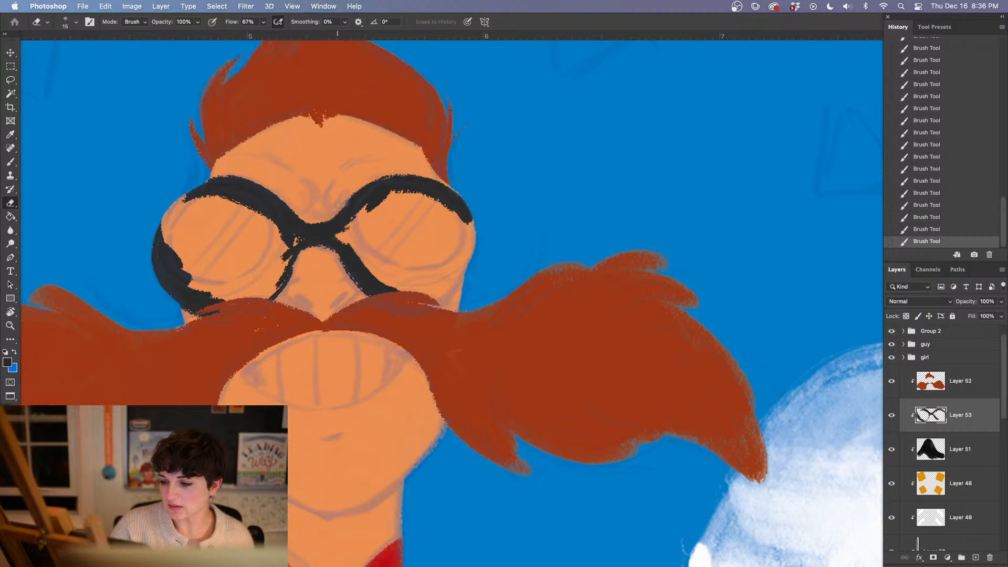
left_click_drag(398, 164, 414, 162)
left_click_drag(420, 161, 434, 160)
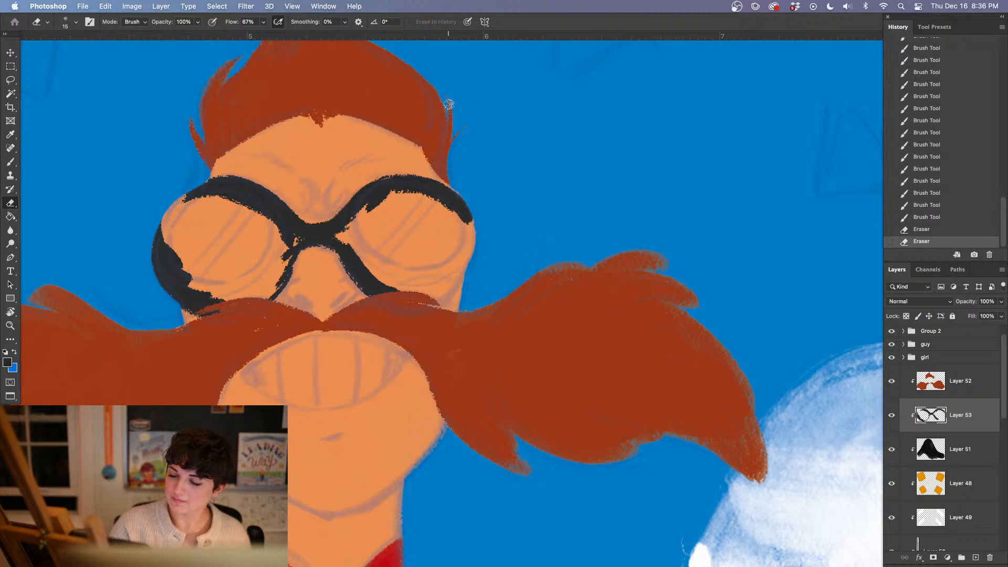
key("b")
mouse_move(291, 218)
left_mouse_down()
mouse_move(324, 230)
mouse_move(297, 218)
left_mouse_up()
left_click_drag(297, 217, 328, 228)
Close the outer rims and fill both goggles with solid dark charcoal down to the mustache
left_click_drag(198, 190, 173, 261)
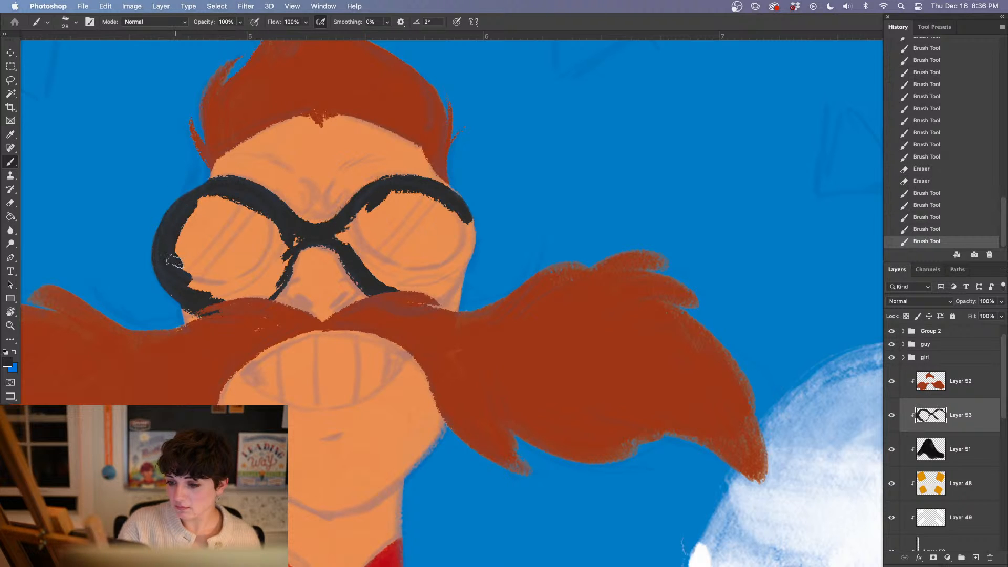
mouse_move(221, 310)
left_mouse_down()
mouse_move(284, 256)
mouse_move(254, 290)
mouse_move(290, 242)
mouse_move(223, 292)
mouse_move(187, 273)
mouse_move(183, 238)
mouse_move(198, 205)
mouse_move(256, 216)
mouse_move(280, 238)
mouse_move(263, 257)
mouse_move(199, 198)
mouse_move(259, 234)
mouse_move(236, 240)
mouse_move(233, 280)
mouse_move(243, 226)
mouse_move(231, 261)
left_mouse_up()
left_click_drag(411, 294, 386, 297)
mouse_move(386, 297)
left_mouse_down()
mouse_move(442, 292)
mouse_move(429, 297)
mouse_move(466, 260)
mouse_move(426, 299)
mouse_move(458, 273)
mouse_move(448, 289)
mouse_move(467, 246)
mouse_move(415, 200)
mouse_move(345, 235)
mouse_move(364, 260)
mouse_move(408, 192)
mouse_move(360, 236)
left_mouse_up()
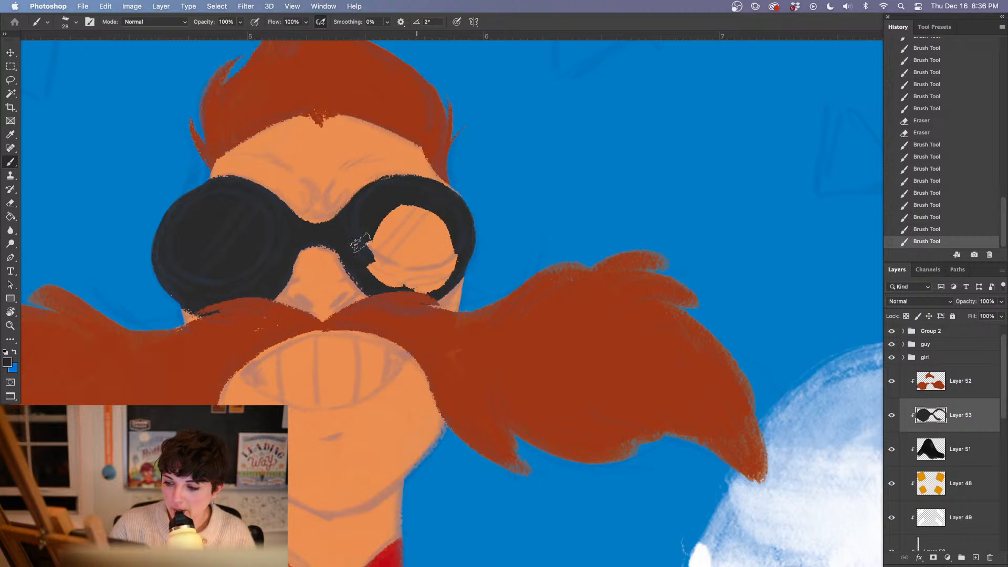
mouse_move(371, 186)
left_mouse_down()
mouse_move(408, 191)
mouse_move(406, 201)
mouse_move(368, 240)
mouse_move(395, 283)
mouse_move(368, 232)
mouse_move(432, 284)
mouse_move(452, 240)
mouse_move(434, 210)
mouse_move(394, 207)
mouse_move(389, 261)
mouse_move(384, 241)
mouse_move(403, 258)
mouse_move(423, 222)
mouse_move(438, 263)
left_mouse_up()
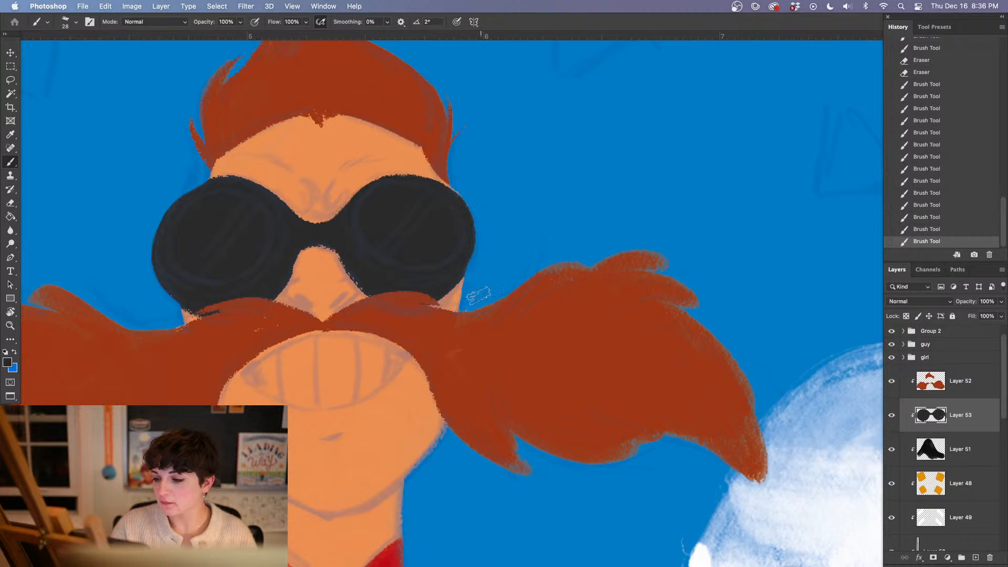
Switch to the kyle hard edge wet wc circ brush, round the viewer's-right goggle's upper rim, and trim the viewer's-left goggle's upper edge with the Eraser
right_click(376, 246)
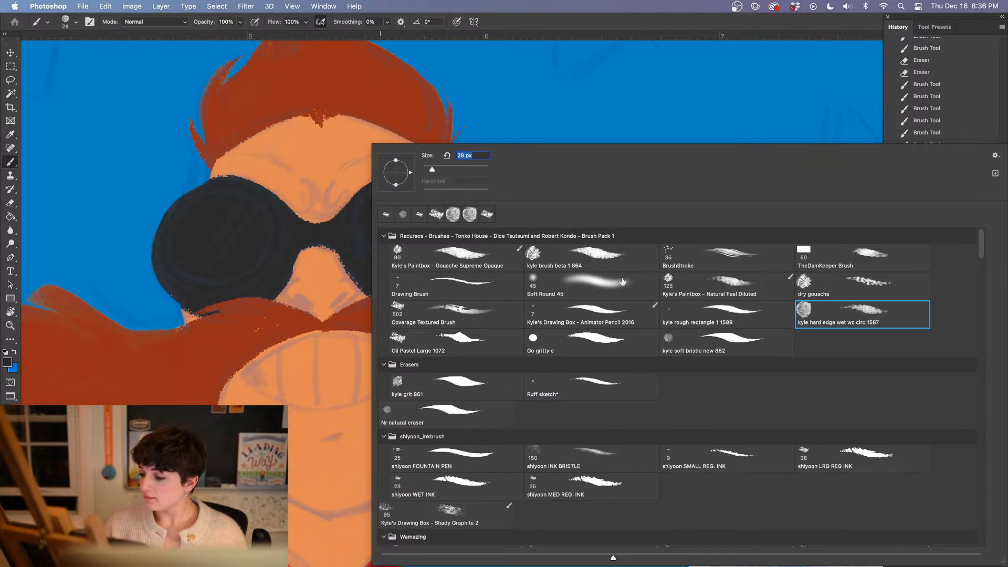
key("Return")
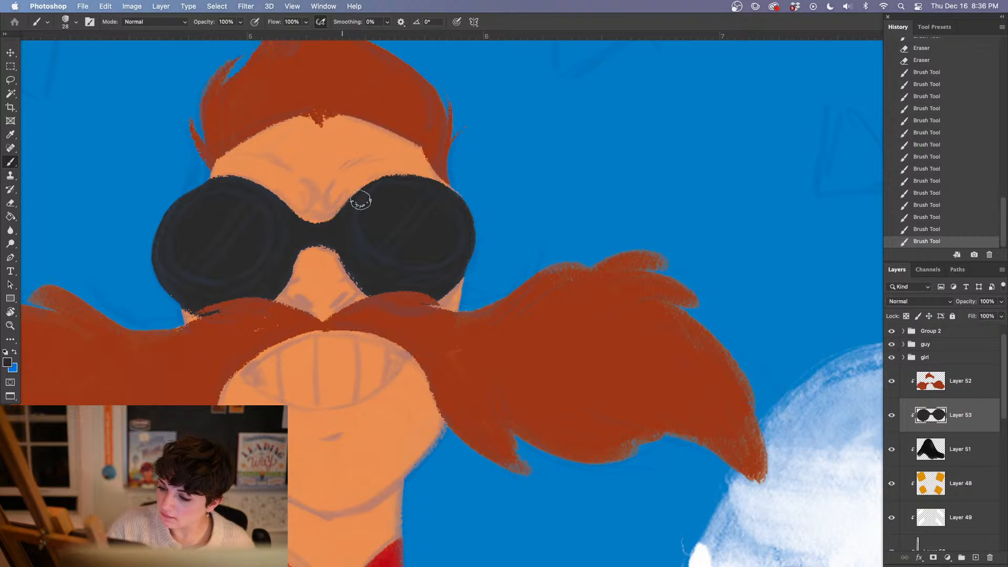
mouse_move(369, 193)
left_mouse_down()
mouse_move(392, 183)
mouse_move(461, 203)
mouse_move(433, 189)
mouse_move(452, 202)
left_mouse_up()
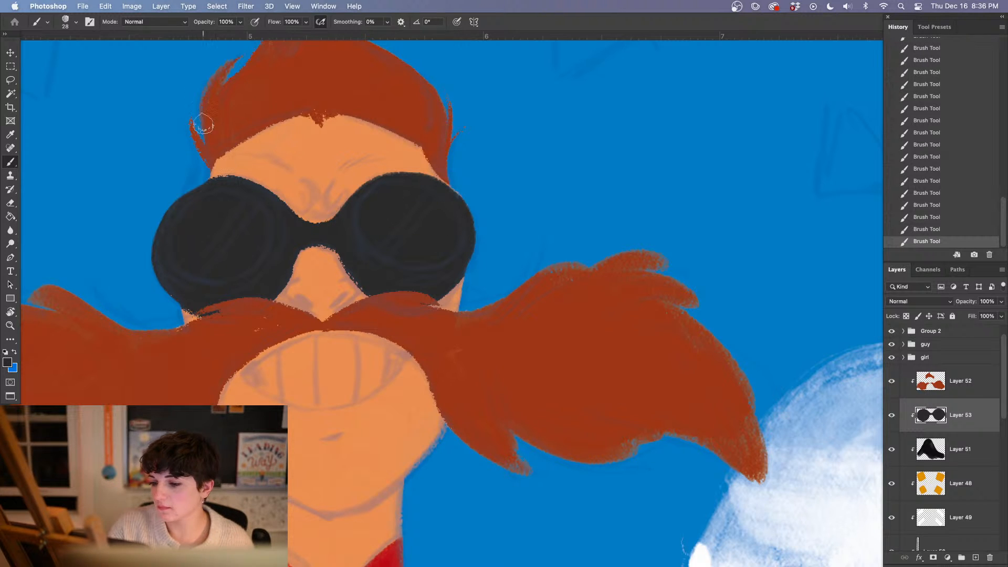
key("e")
mouse_move(239, 170)
left_mouse_down()
mouse_move(204, 175)
mouse_move(255, 177)
mouse_move(228, 175)
left_mouse_up()
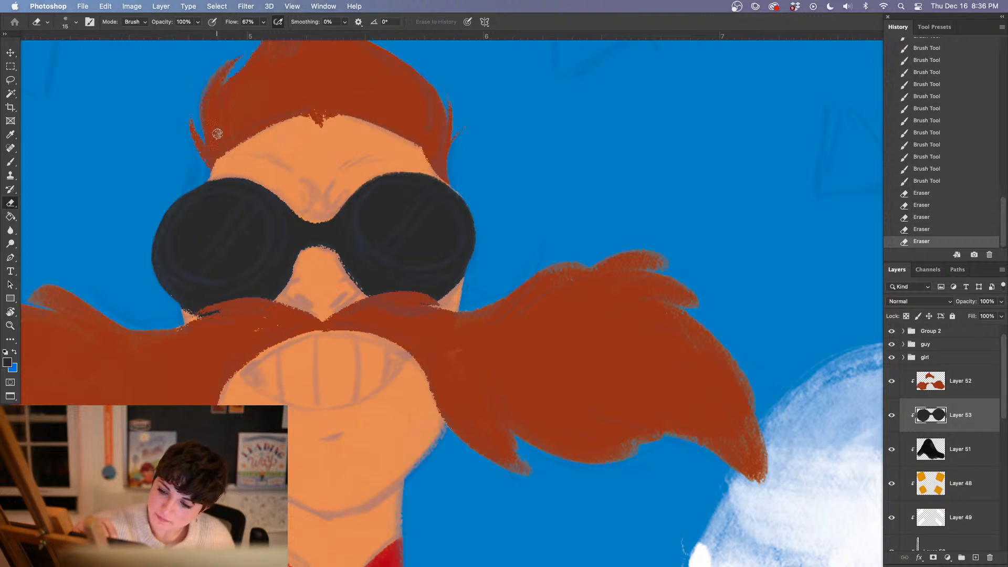
Smooth the goggles' inner edges around the nose and under the bridge with charcoal strokes and a small erasure
key("b")
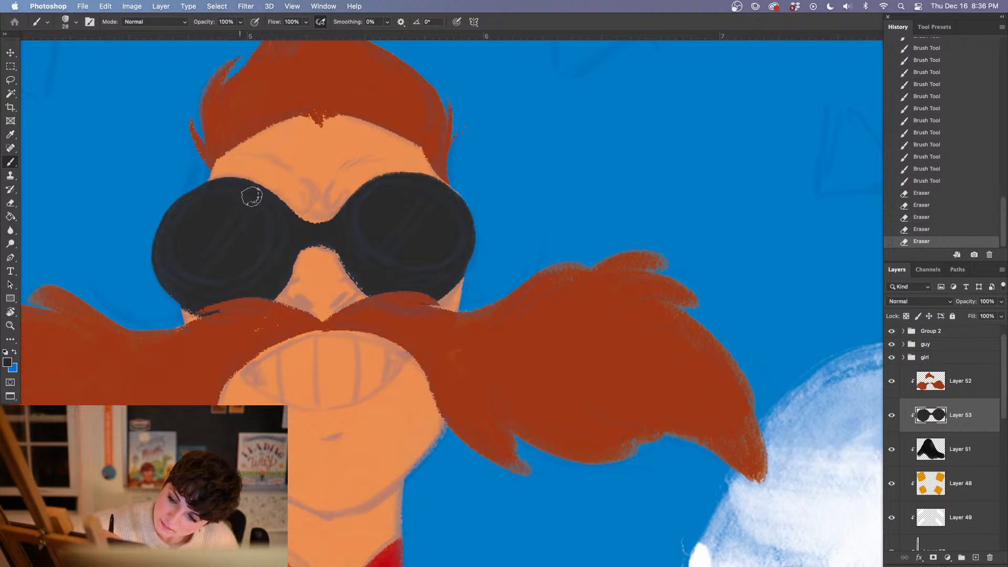
left_click_drag(252, 196, 245, 184)
left_click_drag(301, 245, 275, 279)
left_click_drag(339, 243, 374, 291)
mouse_move(295, 244)
left_mouse_down()
mouse_move(337, 245)
mouse_move(310, 248)
left_mouse_up()
key("e")
key("b")
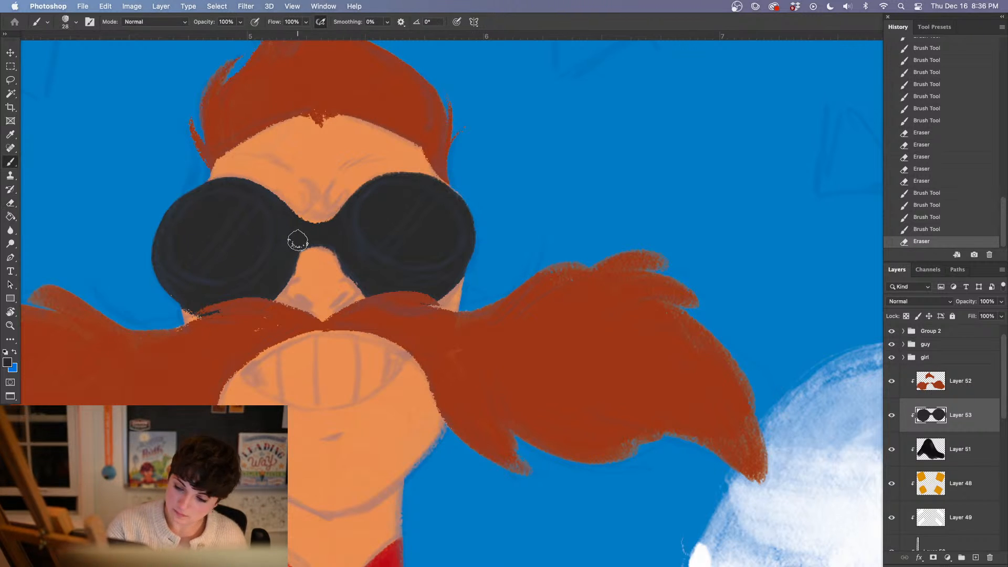
left_click_drag(298, 239, 292, 247)
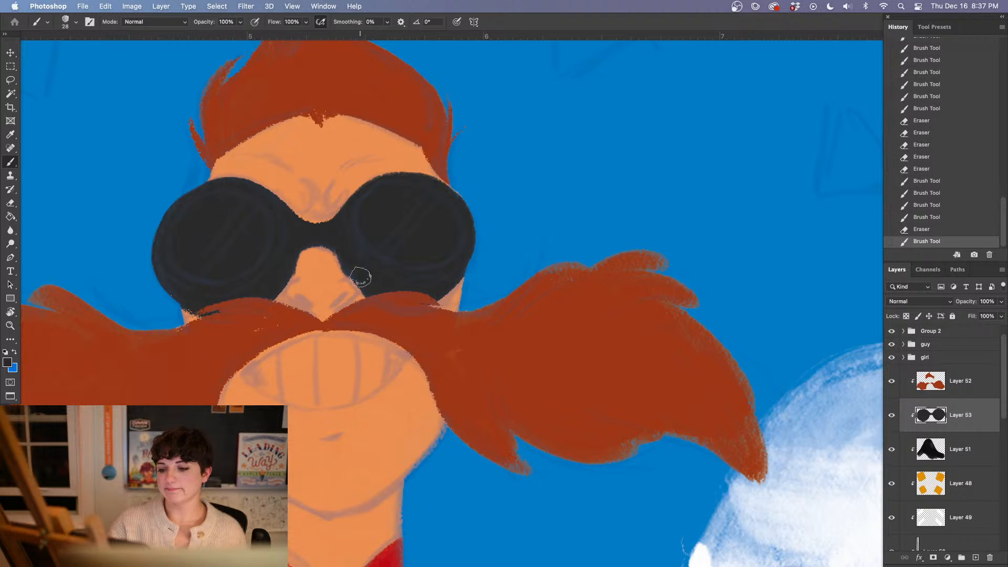
mouse_move(360, 274)
left_mouse_down()
mouse_move(378, 288)
mouse_move(383, 278)
left_mouse_up()
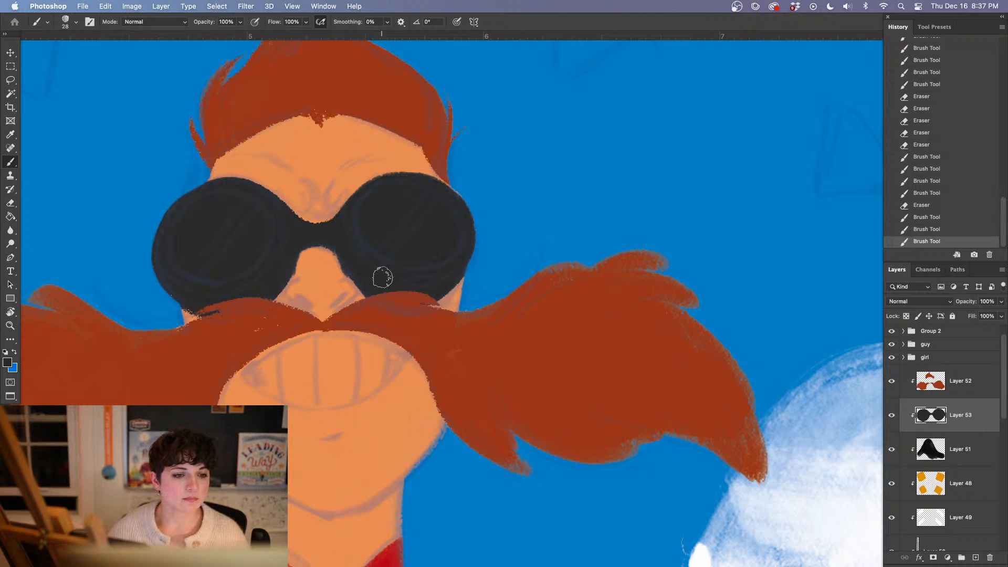
Check the goggles against the whole figure and even out their dark charcoal fill
key("super+minus")
key("super+minus")
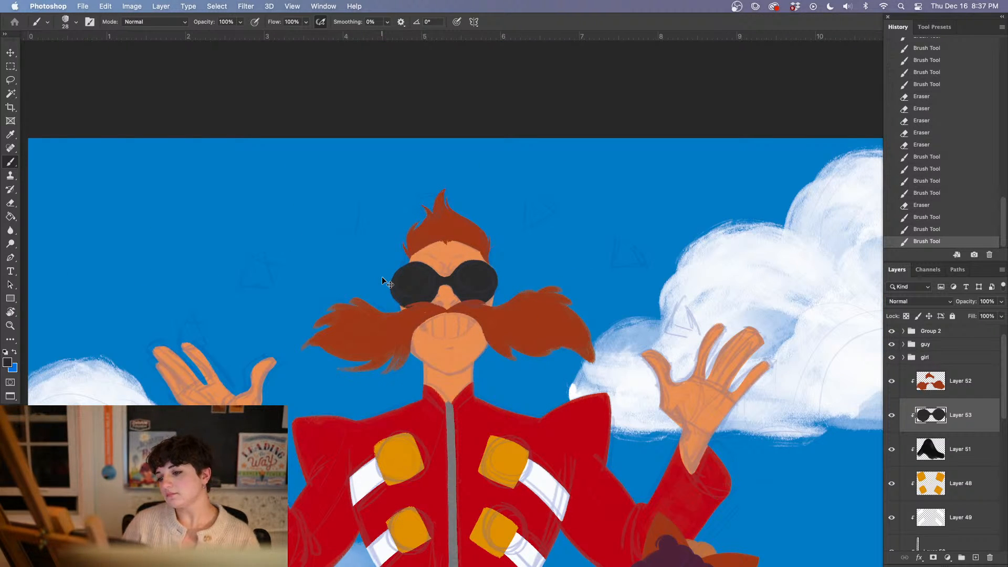
key("super+plus")
key("super+plus")
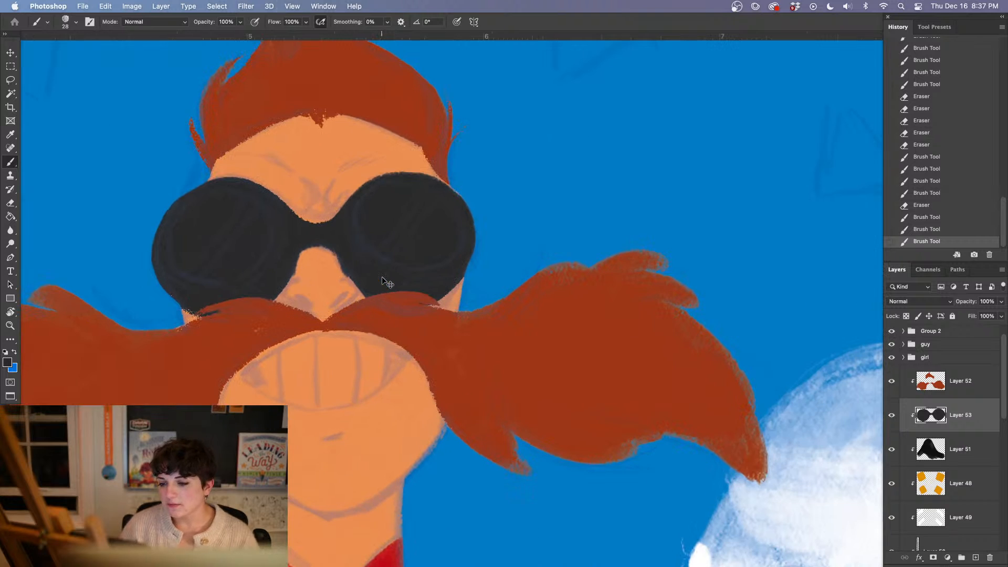
mouse_move(205, 187)
left_mouse_down()
mouse_move(165, 250)
mouse_move(200, 229)
mouse_move(228, 250)
left_mouse_up()
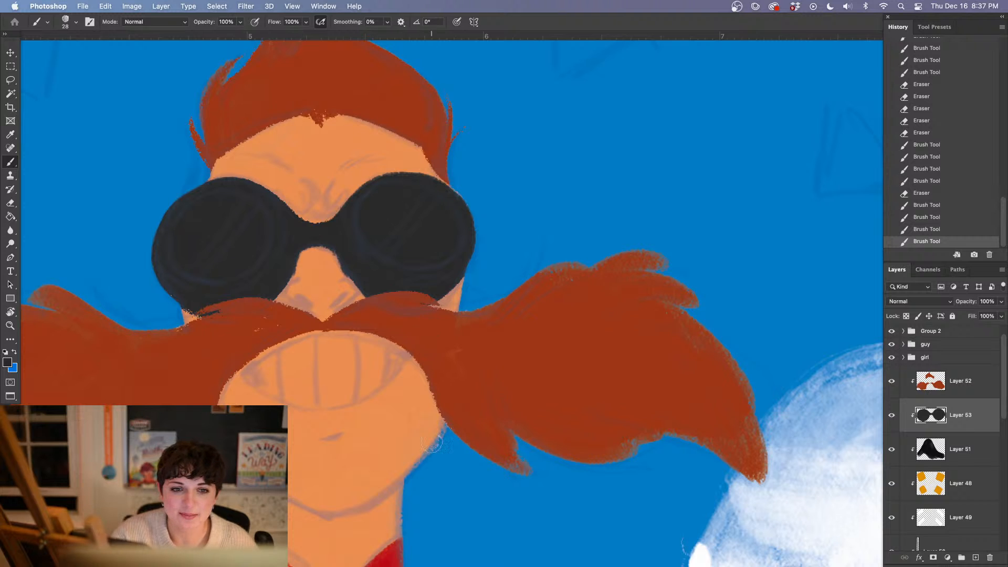
left_click_drag(447, 415, 399, 379)
left_click_drag(417, 268, 403, 282)
mouse_move(374, 169)
left_mouse_down()
mouse_move(394, 176)
mouse_move(407, 199)
left_mouse_up()
Add a new clipped layer above Layer 53 and set the foreground color to a dark blue, about #0b4472
left_click(975, 558)
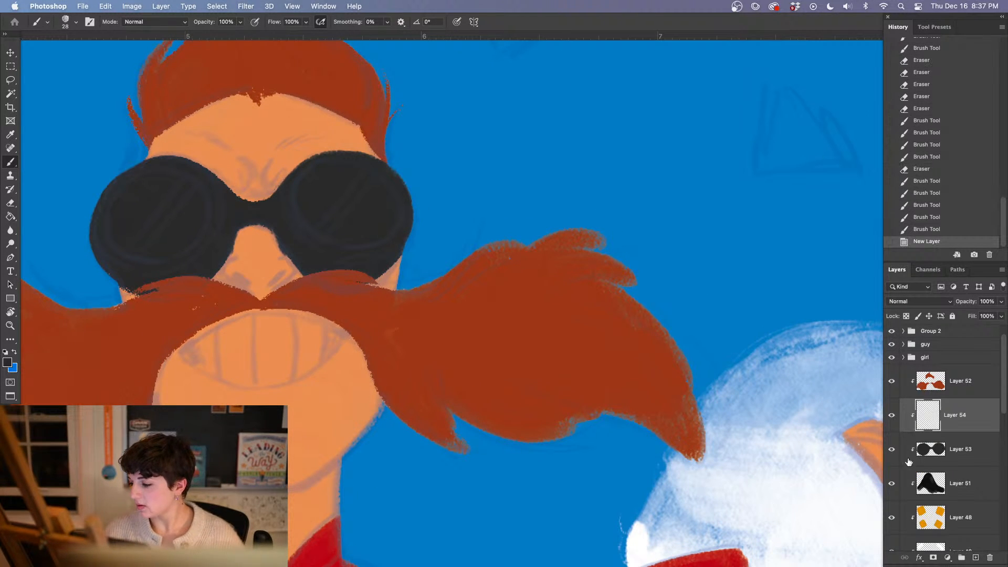
left_click(412, 252, "alt")
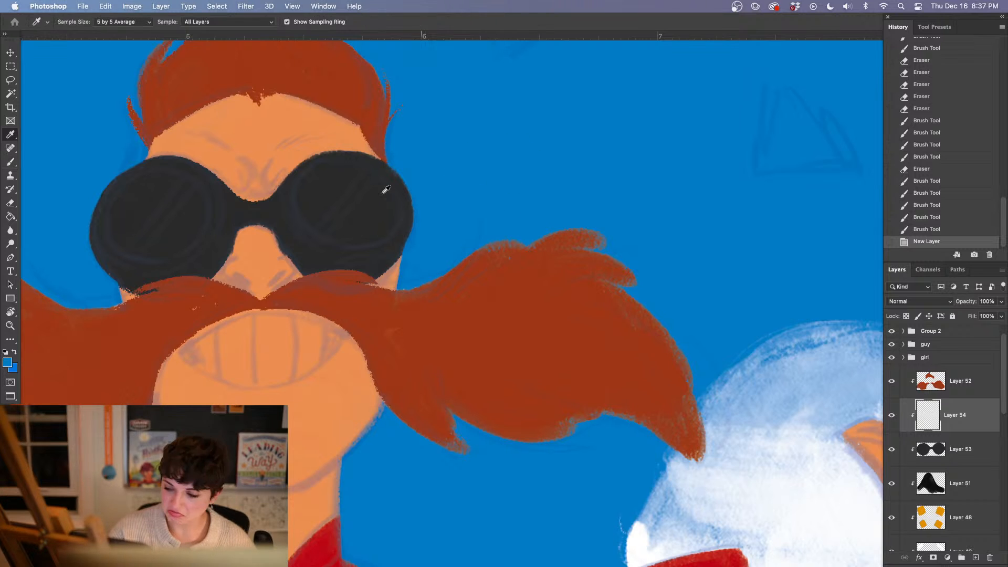
left_click(8, 360)
left_click_drag(581, 385, 583, 389)
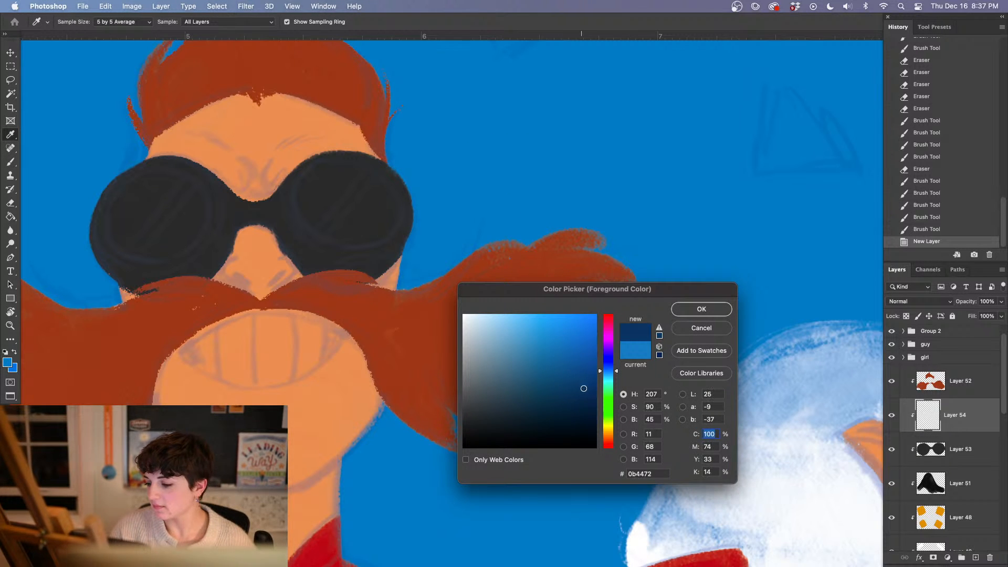
left_click(697, 311)
Paint the oval lens of the viewer's-right goggle in blue, brightening the foreground blue slightly after the first stroke
mouse_move(334, 171)
left_mouse_down()
mouse_move(309, 183)
mouse_move(317, 216)
left_mouse_up()
left_click(8, 362)
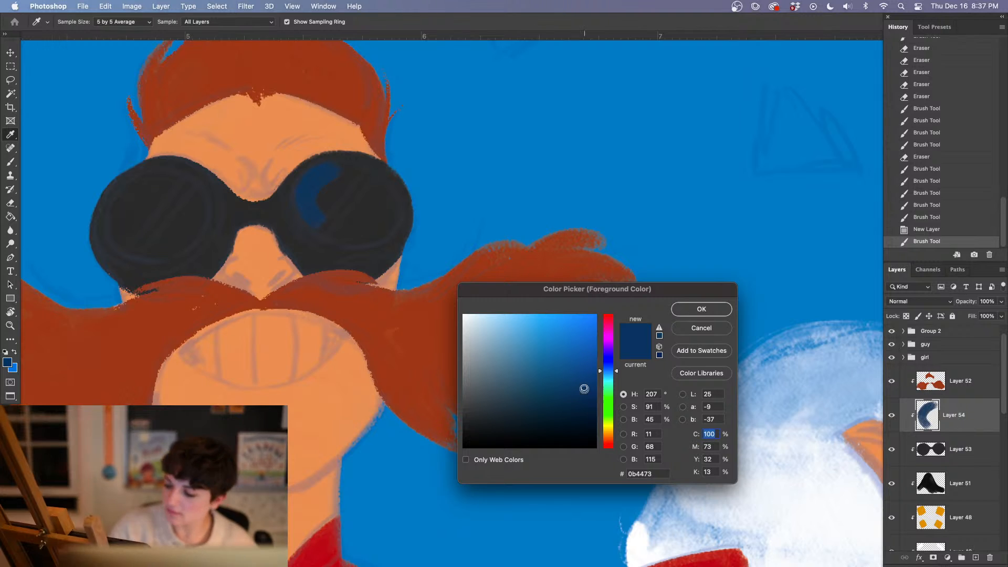
left_click_drag(583, 389, 585, 382)
left_click(701, 310)
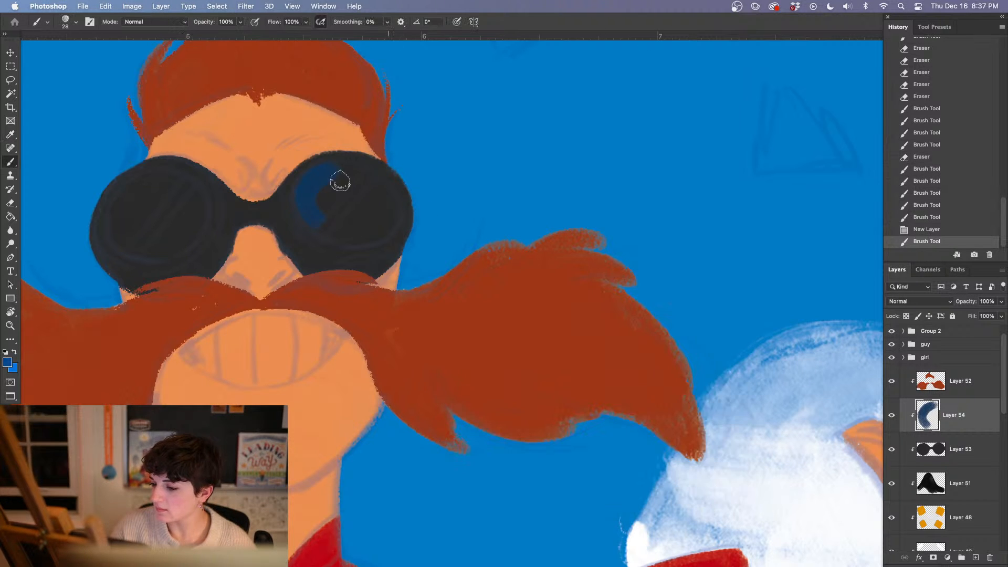
mouse_move(335, 171)
left_mouse_down()
mouse_move(305, 205)
mouse_move(328, 228)
mouse_move(363, 233)
mouse_move(351, 240)
mouse_move(384, 192)
mouse_move(327, 178)
mouse_move(350, 170)
mouse_move(402, 185)
mouse_move(377, 188)
mouse_move(384, 226)
mouse_move(391, 214)
mouse_move(371, 234)
mouse_move(387, 227)
mouse_move(305, 192)
mouse_move(326, 222)
mouse_move(315, 220)
mouse_move(341, 236)
mouse_move(316, 221)
mouse_move(341, 236)
mouse_move(334, 204)
mouse_move(358, 224)
mouse_move(351, 210)
mouse_move(362, 205)
mouse_move(341, 179)
mouse_move(371, 196)
mouse_move(372, 208)
mouse_move(362, 198)
mouse_move(370, 232)
mouse_move(380, 236)
mouse_move(392, 211)
mouse_move(379, 192)
left_mouse_up()
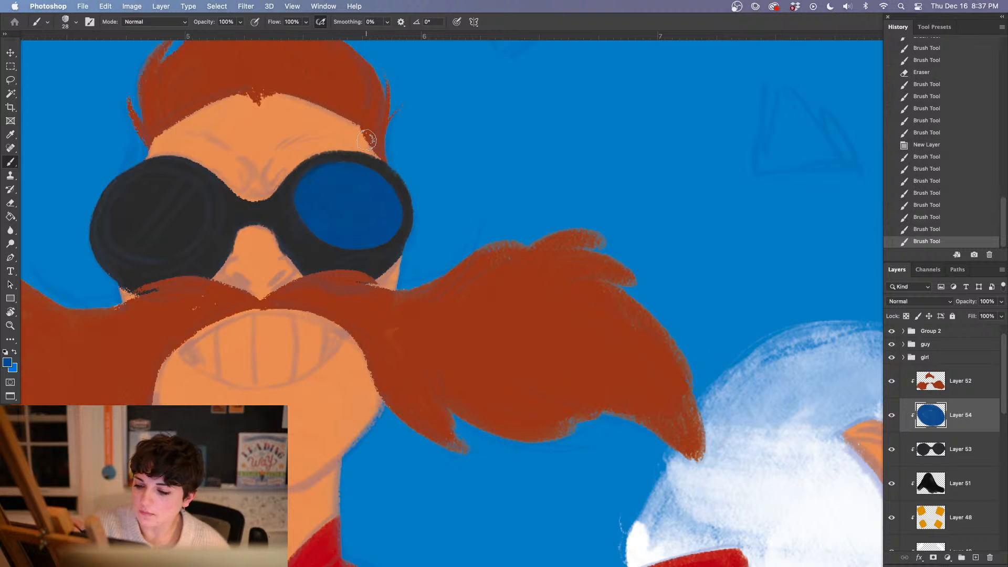
Paint the oval lens of the viewer's-left goggle in the same blue, leaving the charcoal frame around it
mouse_move(144, 175)
left_mouse_down()
mouse_move(117, 207)
mouse_move(150, 244)
left_mouse_up()
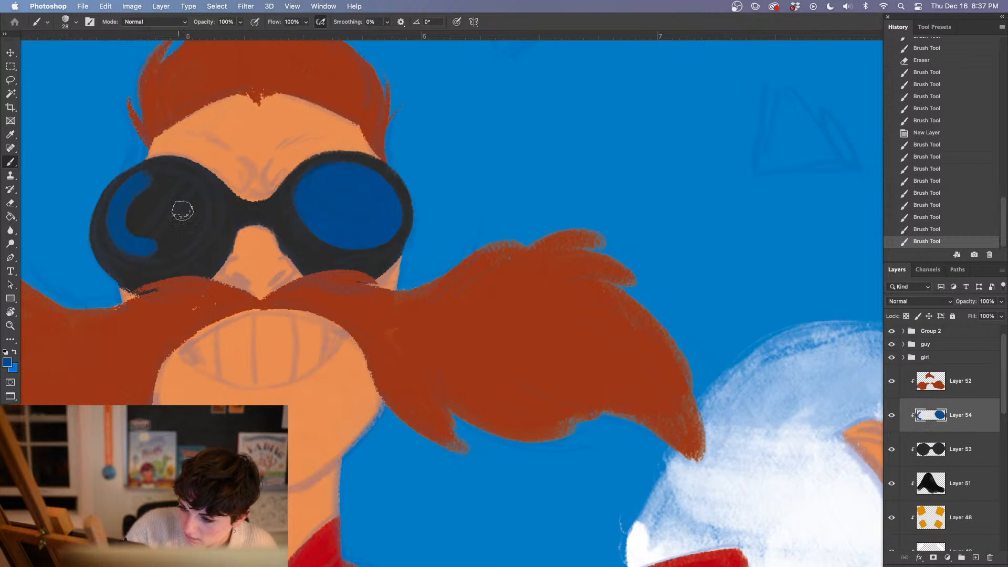
mouse_move(140, 184)
left_mouse_down()
mouse_move(182, 181)
mouse_move(166, 177)
mouse_move(198, 209)
mouse_move(162, 240)
mouse_move(126, 239)
mouse_move(142, 249)
mouse_move(124, 244)
mouse_move(117, 207)
mouse_move(123, 248)
mouse_move(119, 241)
mouse_move(166, 245)
mouse_move(135, 248)
mouse_move(182, 225)
mouse_move(148, 249)
mouse_move(193, 211)
mouse_move(150, 227)
mouse_move(123, 220)
mouse_move(126, 231)
mouse_move(138, 190)
mouse_move(126, 212)
left_mouse_up()
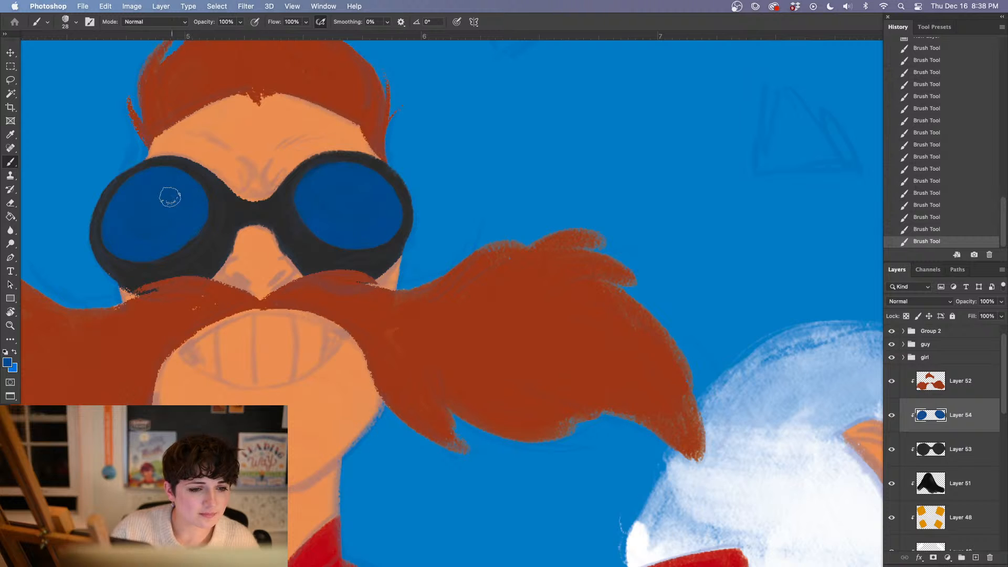
mouse_move(140, 222)
left_mouse_down()
mouse_move(175, 201)
mouse_move(147, 235)
mouse_move(178, 174)
mouse_move(189, 190)
left_mouse_up()
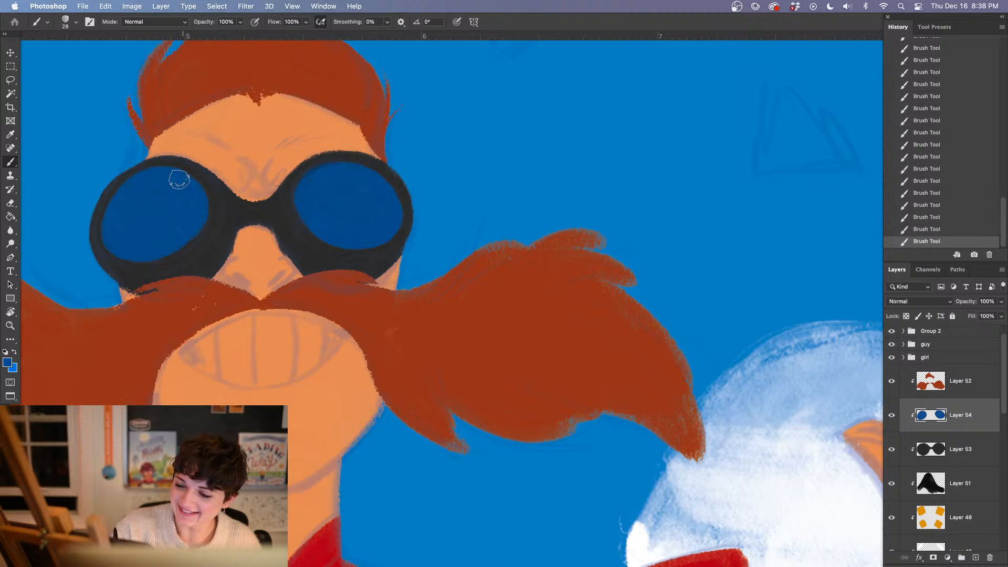
left_click_drag(343, 332, 286, 342)
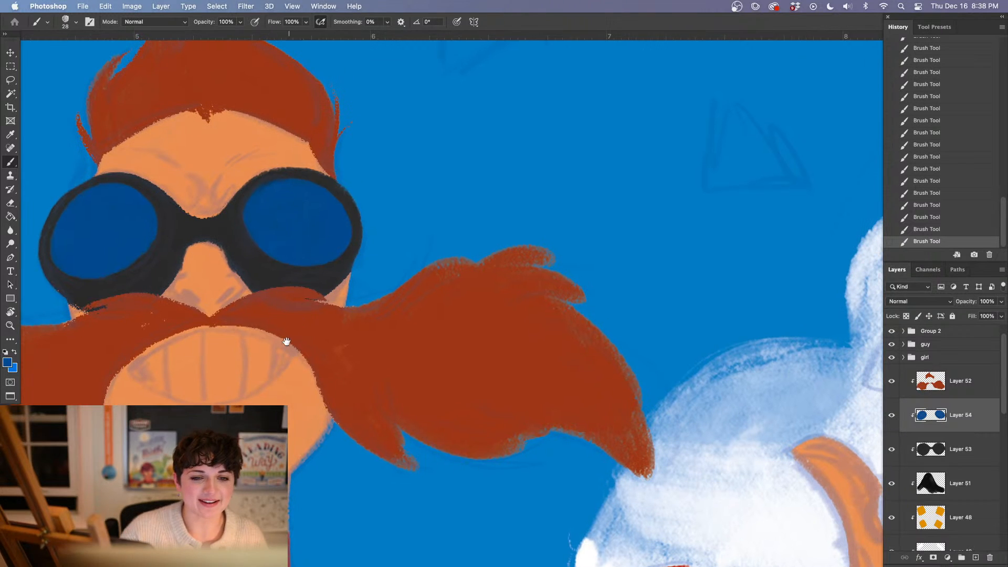
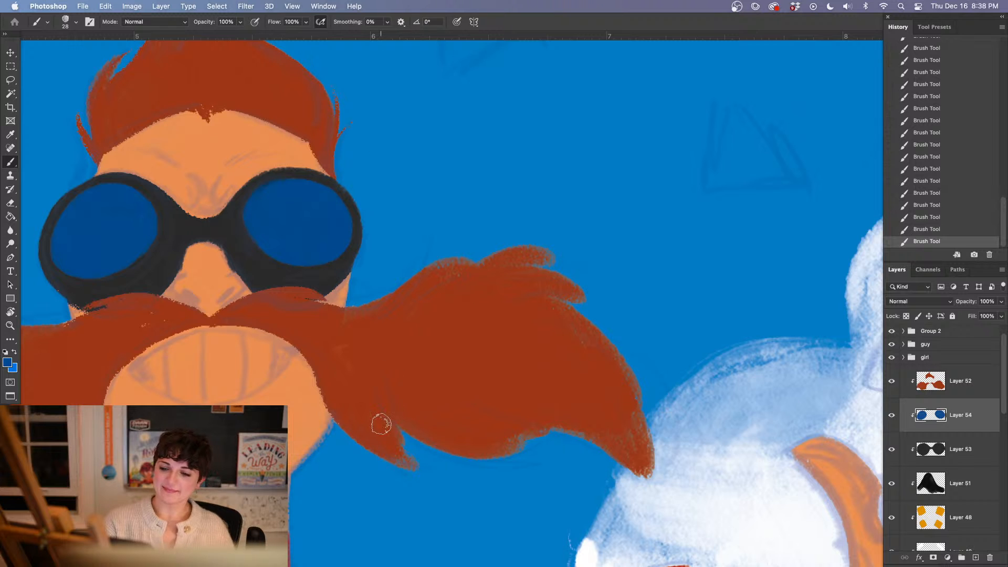
Examine the blue goggle lenses up close and against the whole mustached figure
key("super+minus")
key("super+minus")
key("super+minus")
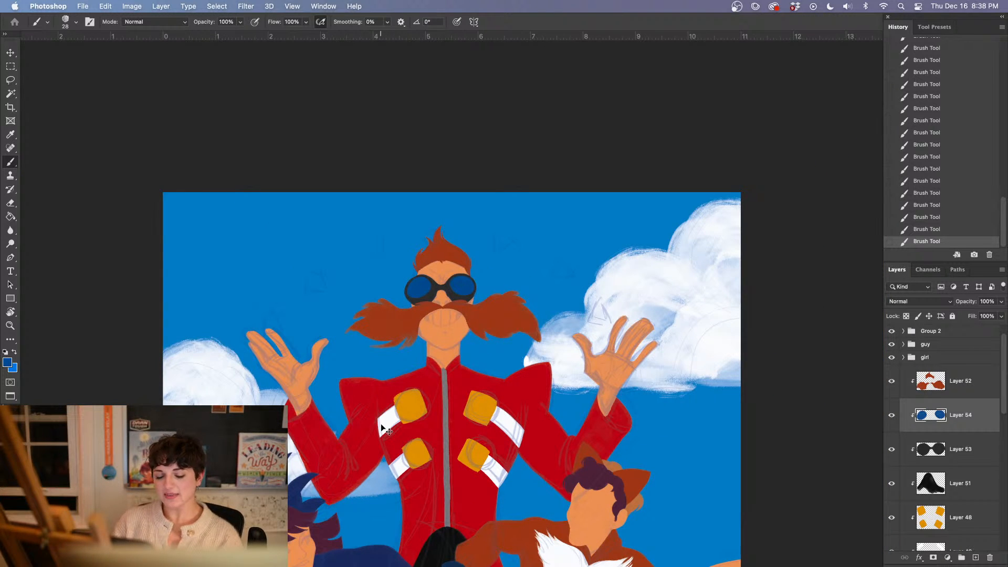
key("super+plus")
key("super+minus")
key("super+plus")
key("super+plus")
key("super+plus")
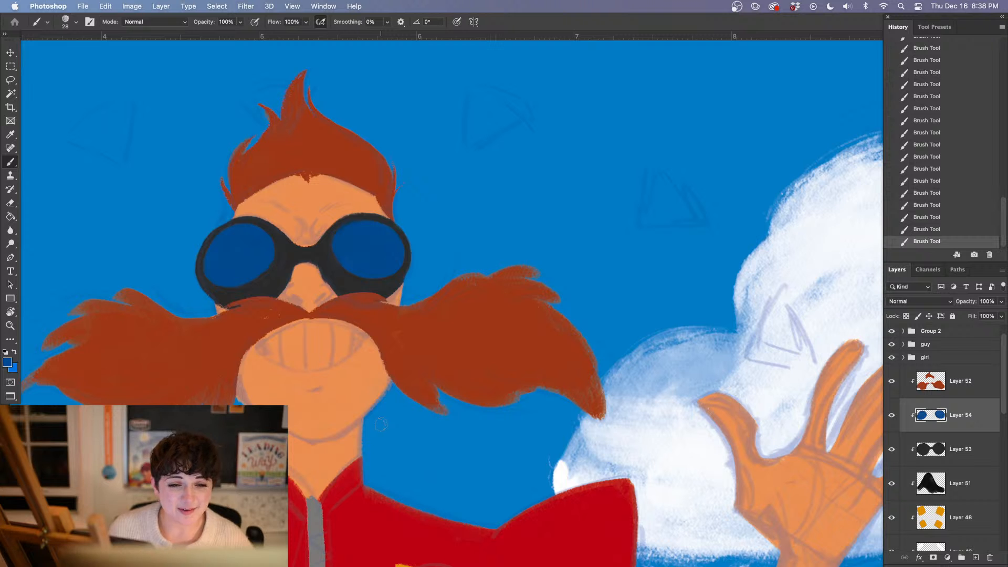
key("super+minus")
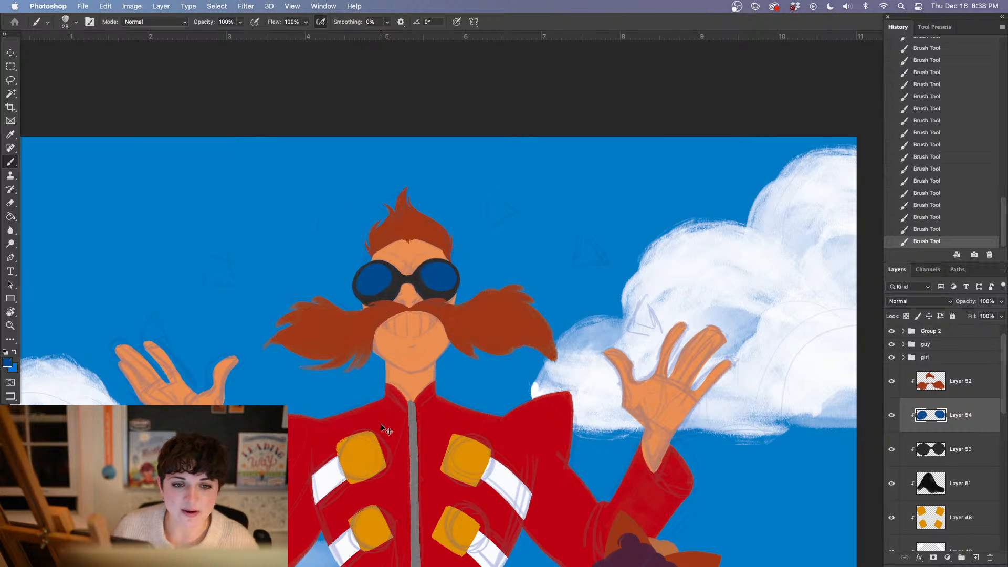
key("super+minus")
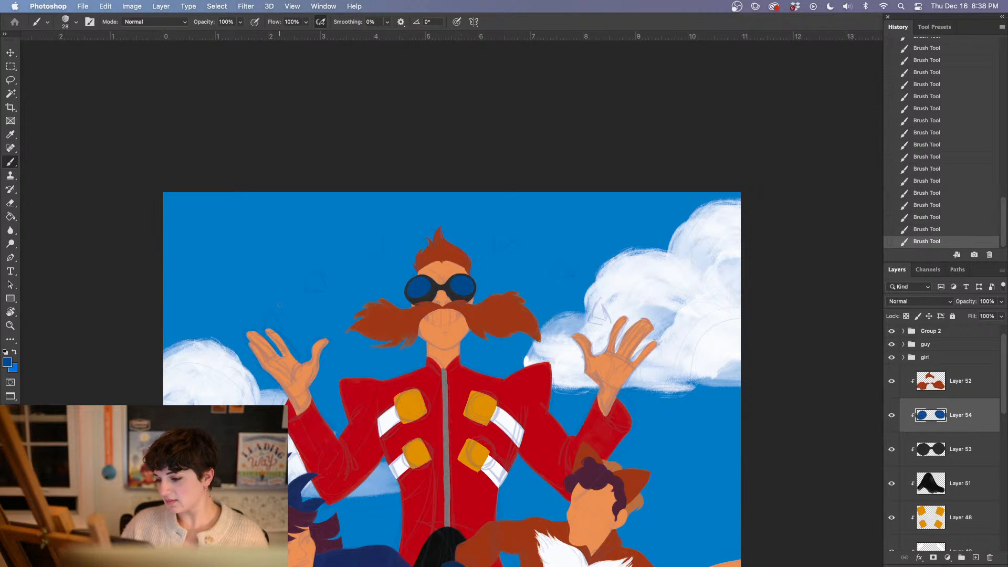
scroll(325, 324, "down", 5)
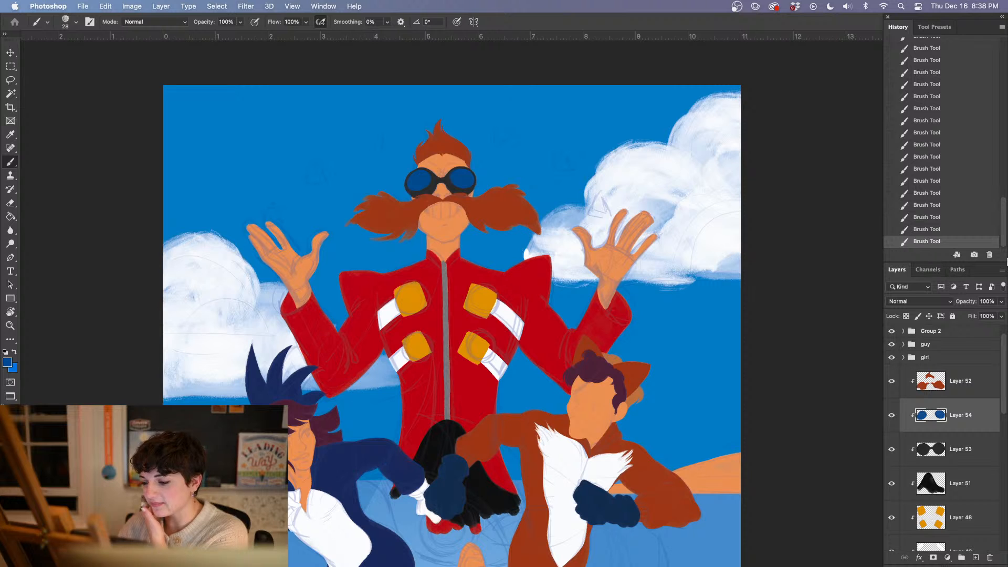
Add a new clipped layer directly above Layer 51 and sample white as the foreground color
left_click(943, 453)
left_click(975, 558)
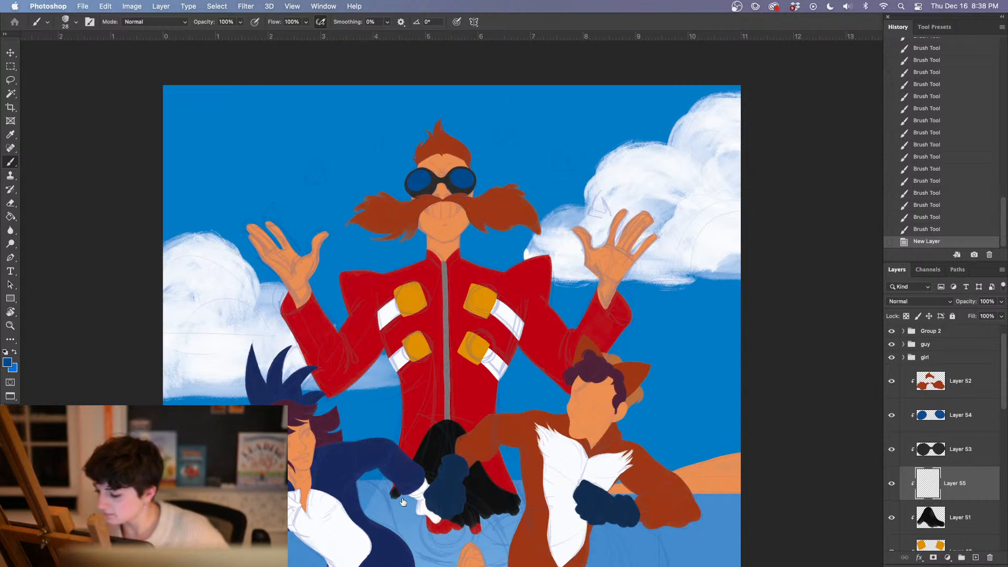
scroll(403, 502, "up", 6)
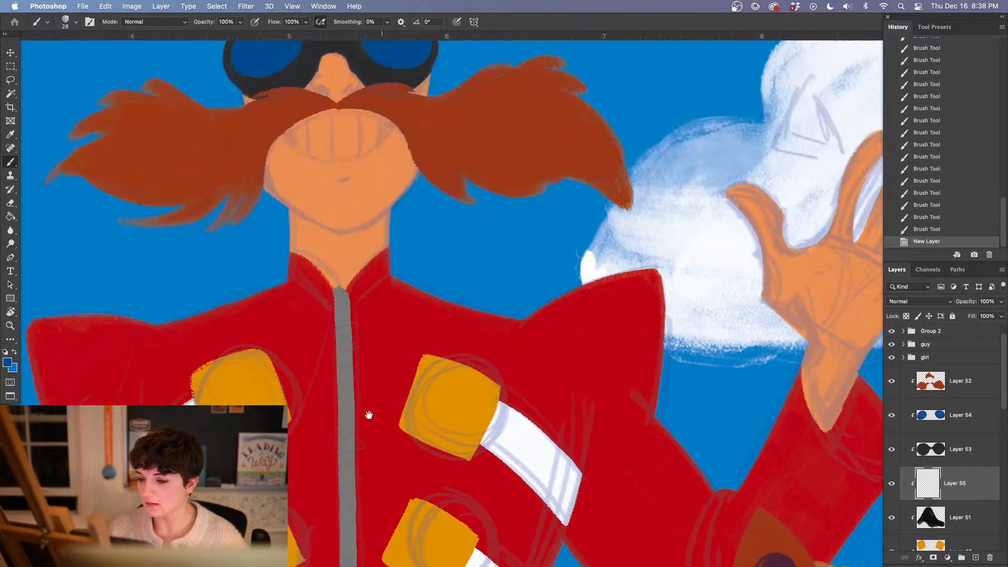
mouse_move(345, 286)
left_mouse_down()
mouse_move(355, 474)
mouse_move(342, 479)
left_mouse_up()
key("i")
left_click(708, 438)
key("b")
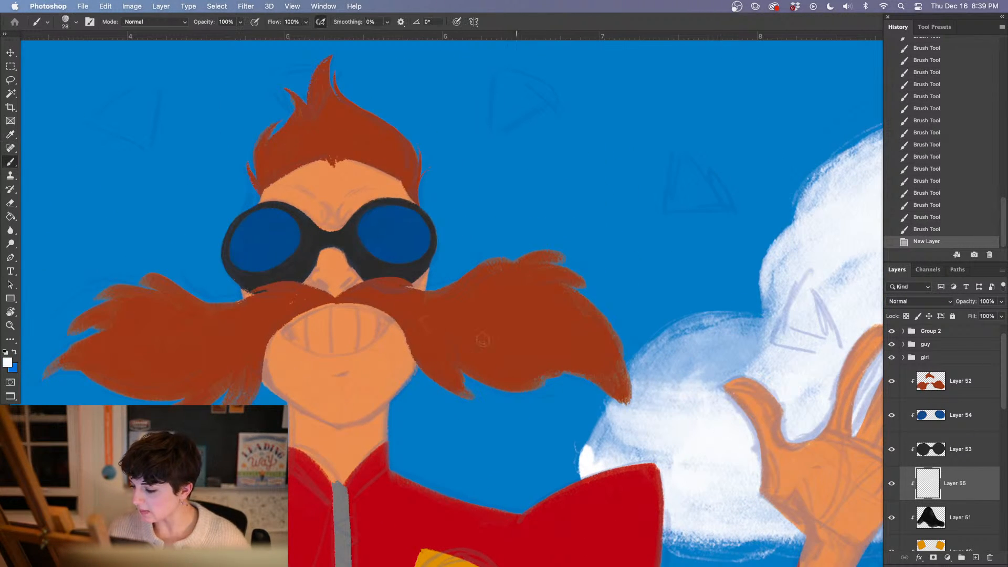
Switch the brush to the Nr natural eraser preset at 17 px
right_click(316, 314)
left_click(417, 343)
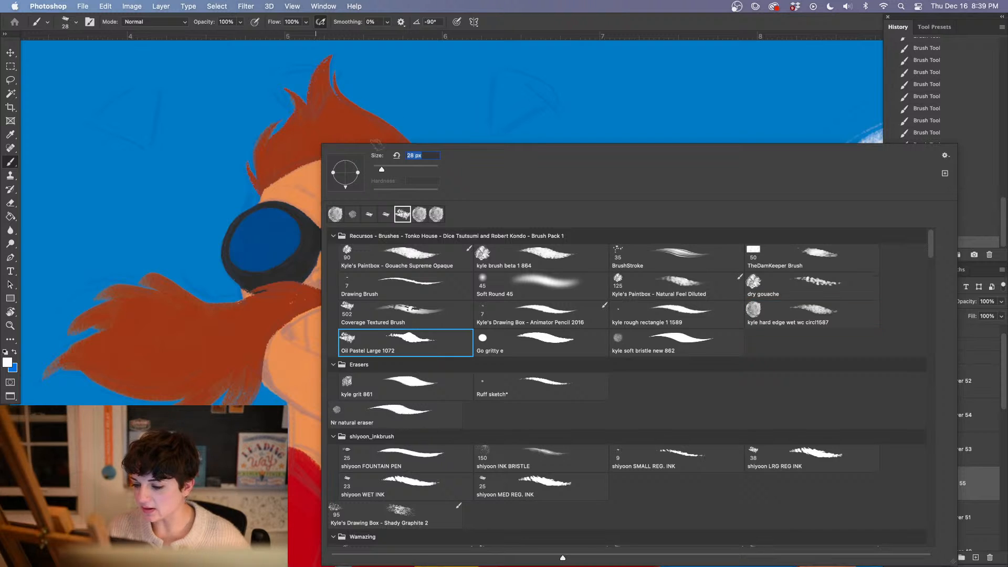
left_click(416, 413)
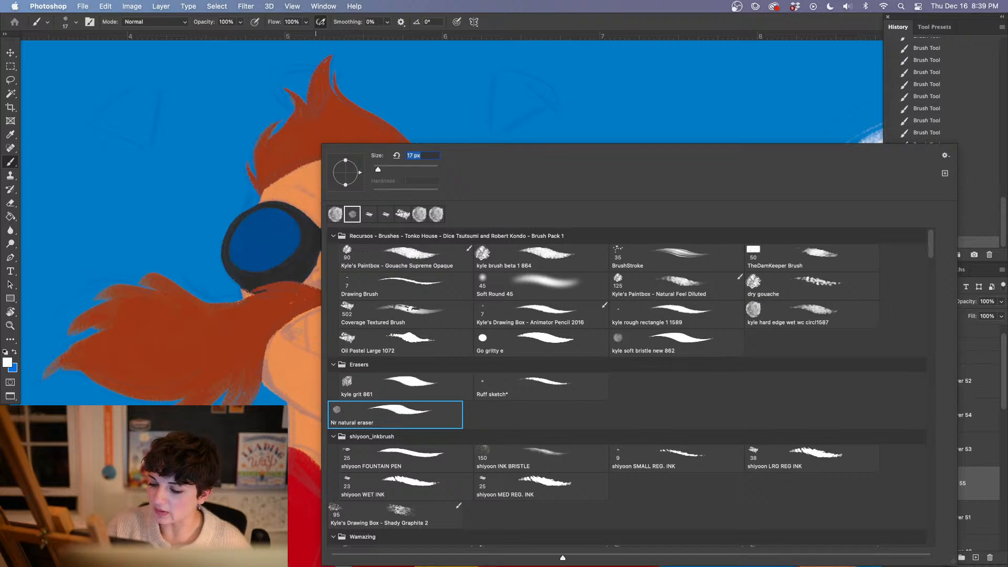
key("Return")
Paint the mustached character's toothy grin white, outlining the mouth shape, cleaning its edge with the eraser and filling it in
mouse_move(286, 333)
left_mouse_down()
mouse_move(337, 310)
mouse_move(382, 318)
mouse_move(359, 311)
mouse_move(390, 322)
left_mouse_up()
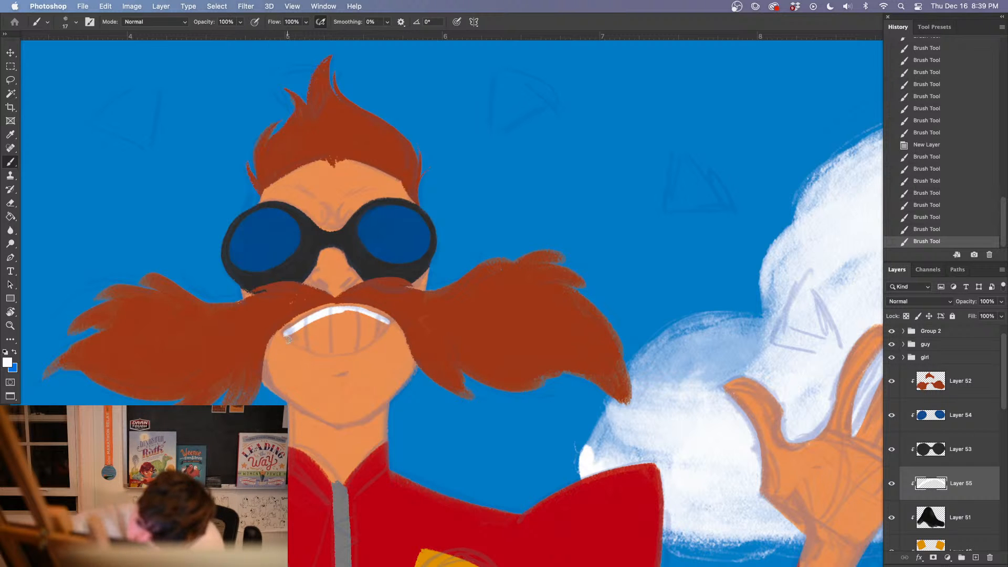
mouse_move(287, 336)
left_mouse_down()
mouse_move(326, 352)
mouse_move(359, 351)
mouse_move(347, 342)
mouse_move(368, 338)
mouse_move(346, 350)
left_mouse_up()
right_click(356, 339)
left_click(440, 344)
mouse_move(389, 323)
left_mouse_down()
mouse_move(371, 337)
mouse_move(388, 321)
left_mouse_up()
key("e")
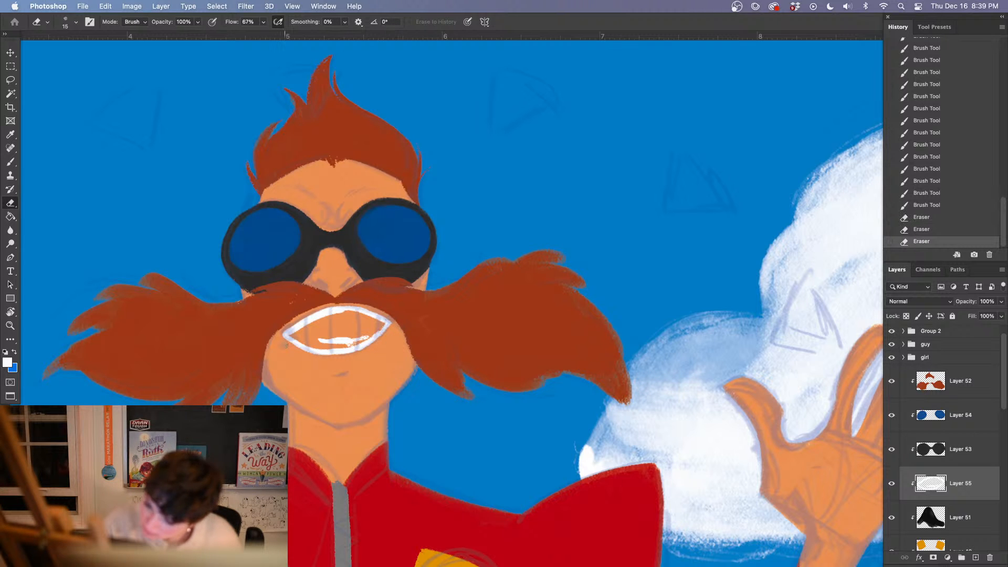
mouse_move(296, 345)
left_mouse_down()
mouse_move(304, 354)
mouse_move(283, 339)
mouse_move(322, 321)
mouse_move(299, 338)
mouse_move(336, 343)
left_mouse_up()
key("b")
mouse_move(307, 337)
left_mouse_down()
mouse_move(338, 333)
mouse_move(300, 334)
mouse_move(351, 314)
mouse_move(336, 345)
mouse_move(369, 328)
mouse_move(340, 344)
left_mouse_up()
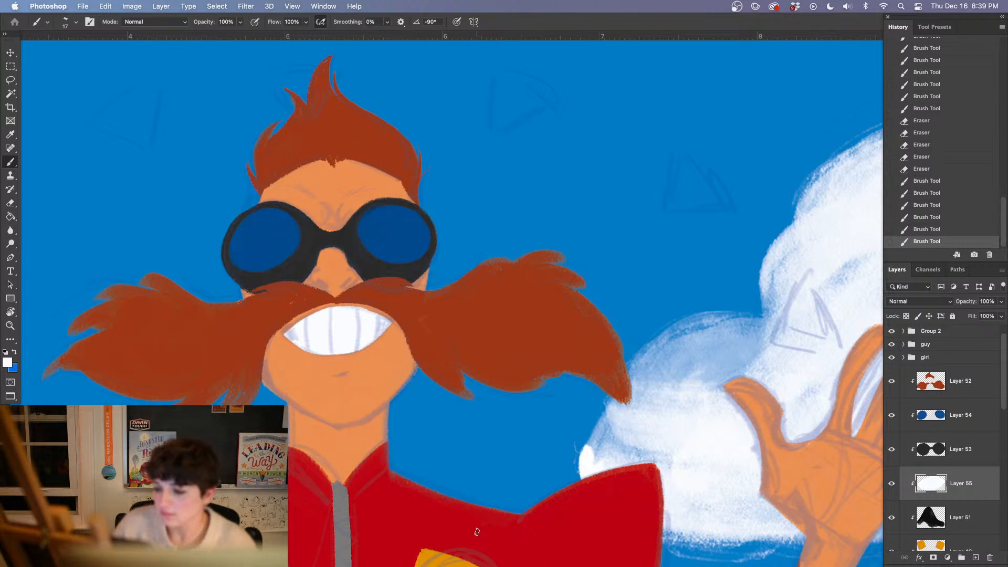
Sample the plum of the girl's hair and darken it to a near-black foreground color, #281a22
key("super+minus")
key("super+minus")
key("super+minus")
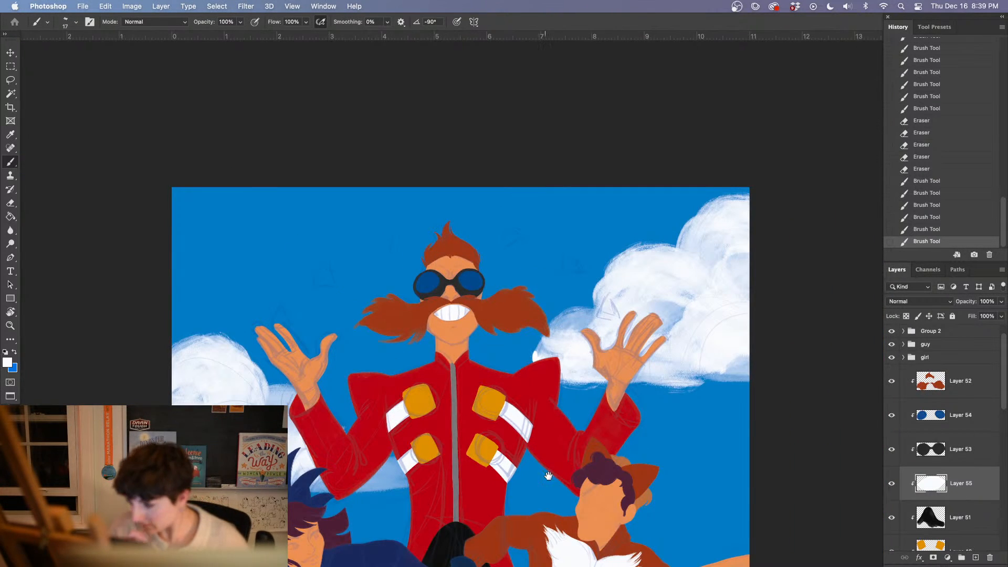
left_click_drag(548, 476, 478, 240)
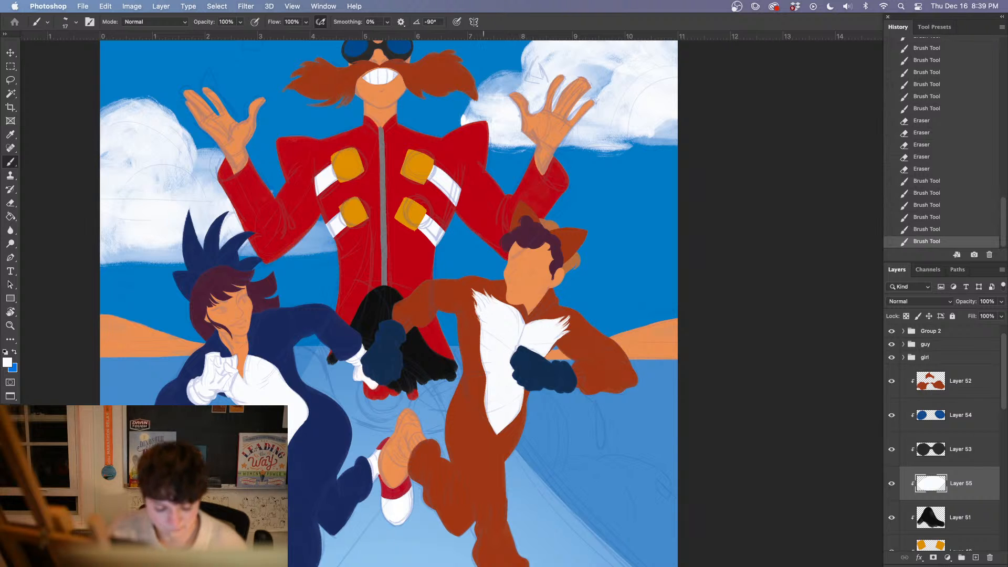
key("i")
left_click(213, 278)
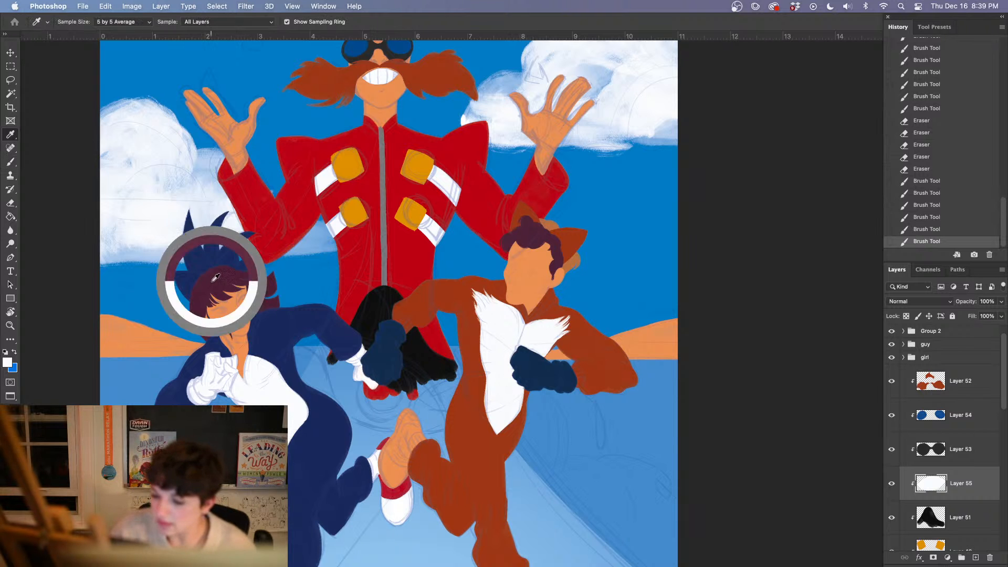
left_click(7, 362)
left_click(513, 418)
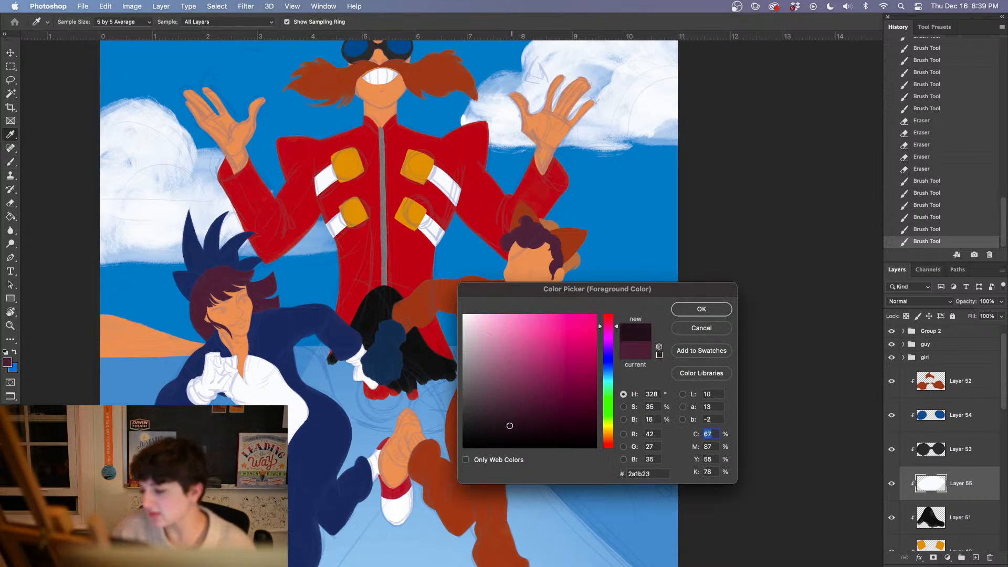
left_click(702, 309)
key("b")
Examine the sketched facial features of the girl in the navy suit up close
key("super+equal")
key("super+equal")
key("super+equal")
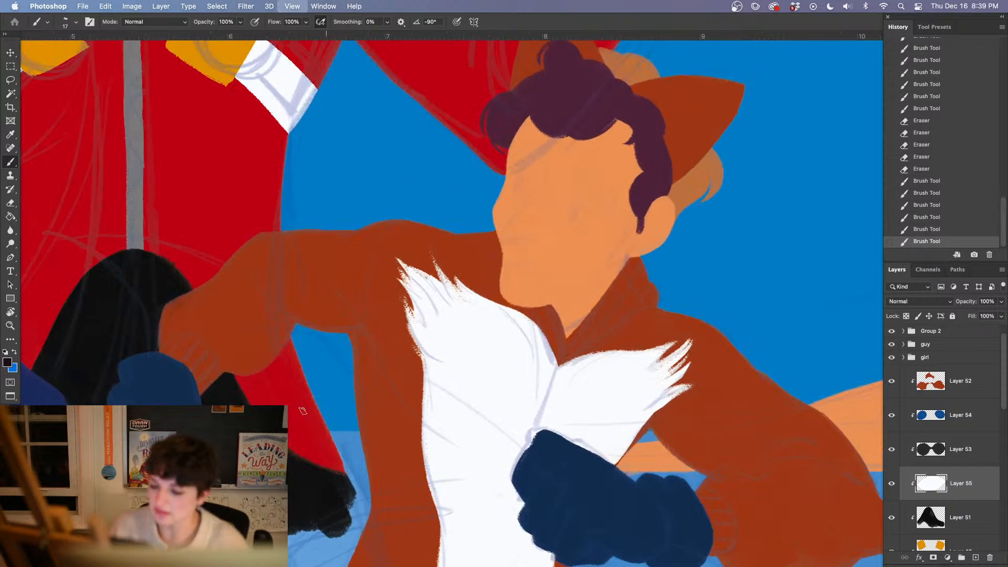
left_click_drag(53, 452, 583, 425)
left_click_drag(403, 390, 368, 467)
key("super+equal")
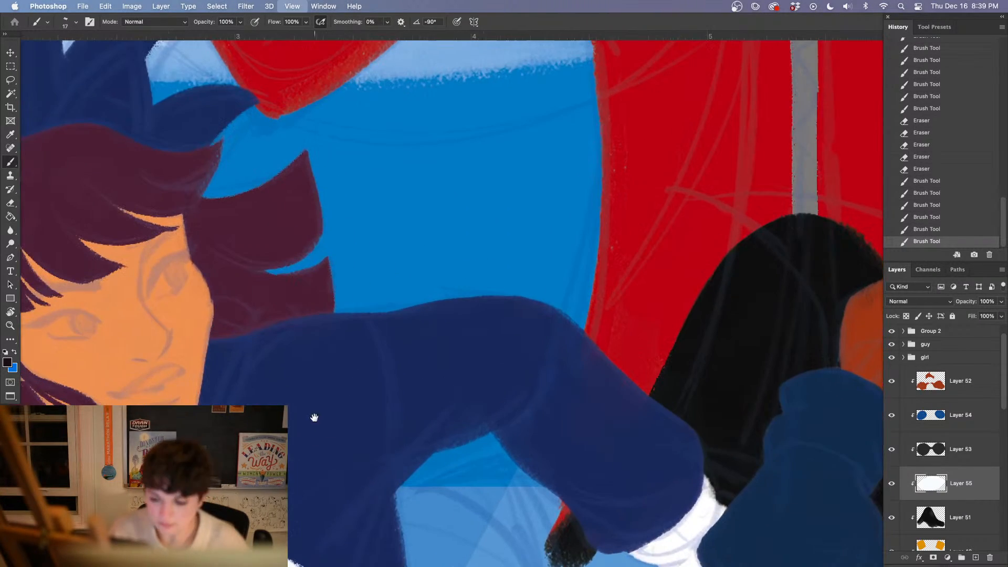
left_click_drag(411, 404, 403, 457)
left_click_drag(301, 462, 431, 422)
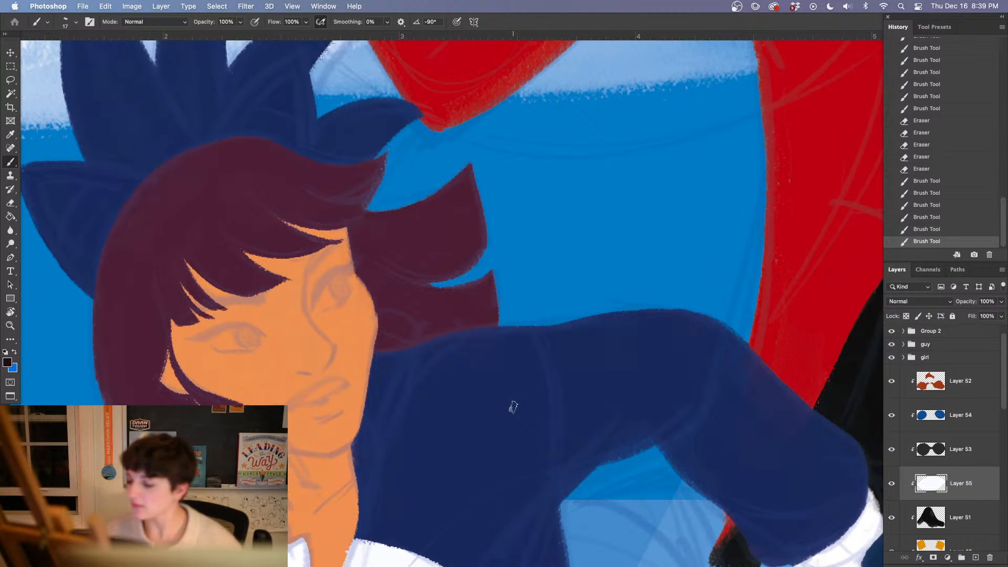
Group all of the mustached character's layers and name the group robotnik
scroll(1006, 421, "down", 2)
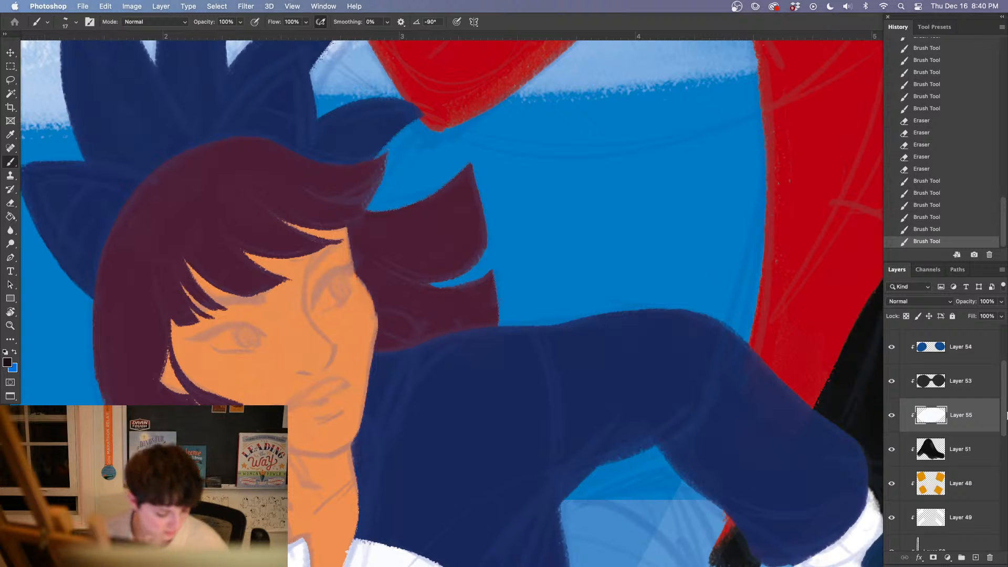
left_click_drag(1001, 409, 1000, 456)
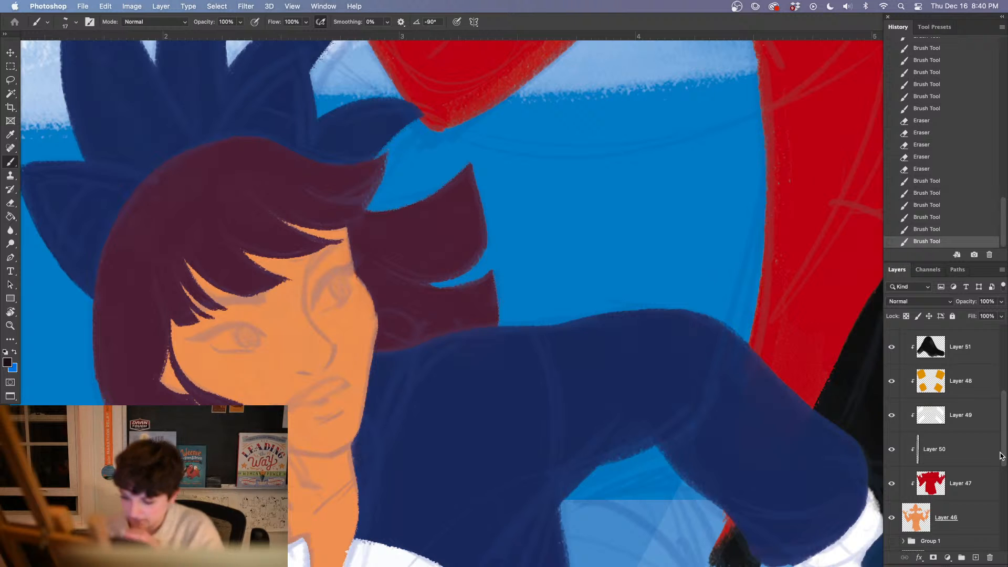
key("super+g")
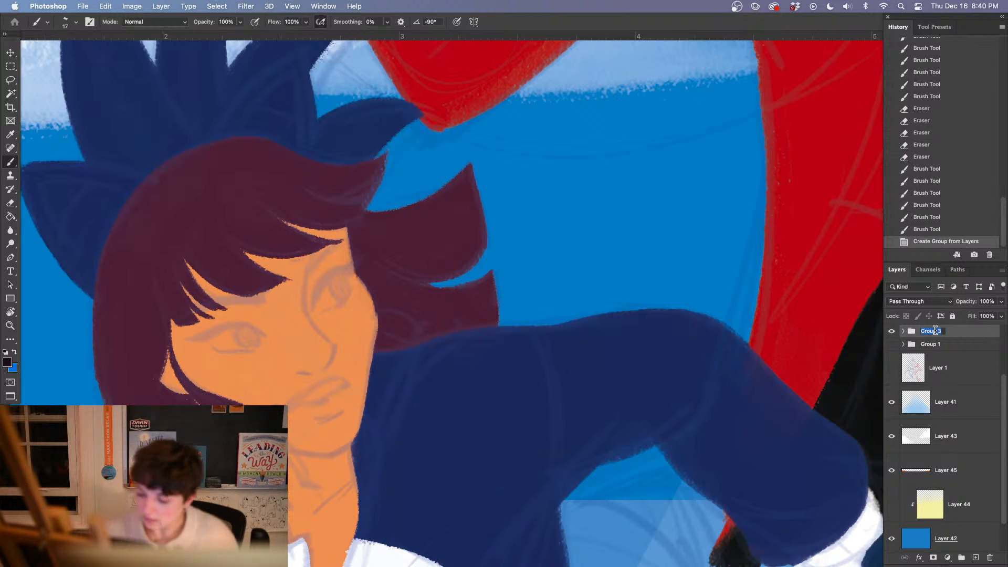
type("robotni")
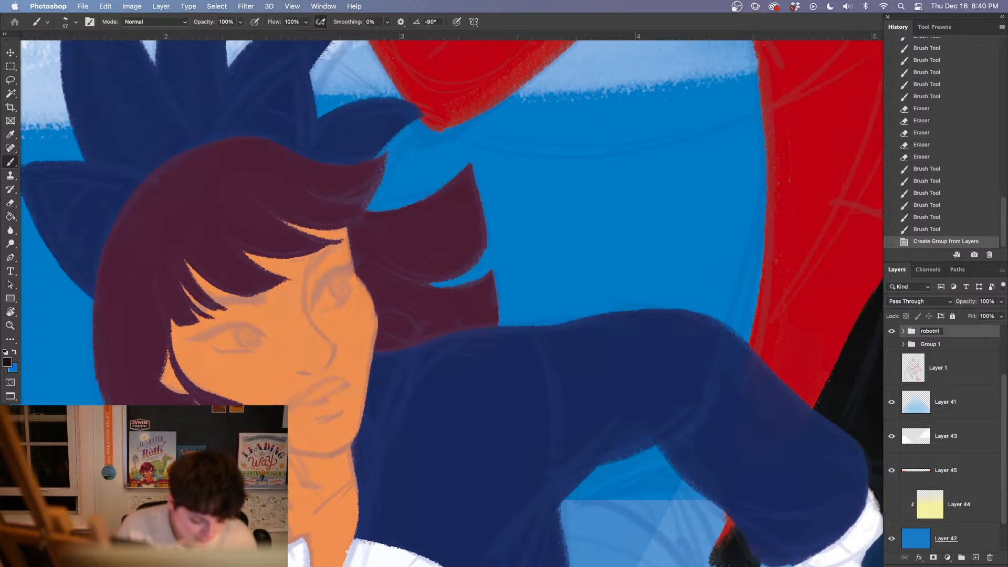
type("k")
key("Return")
Check what the girl and robotnik groups contain by hiding and showing each one against the full composition
scroll(1007, 377, "up", 2)
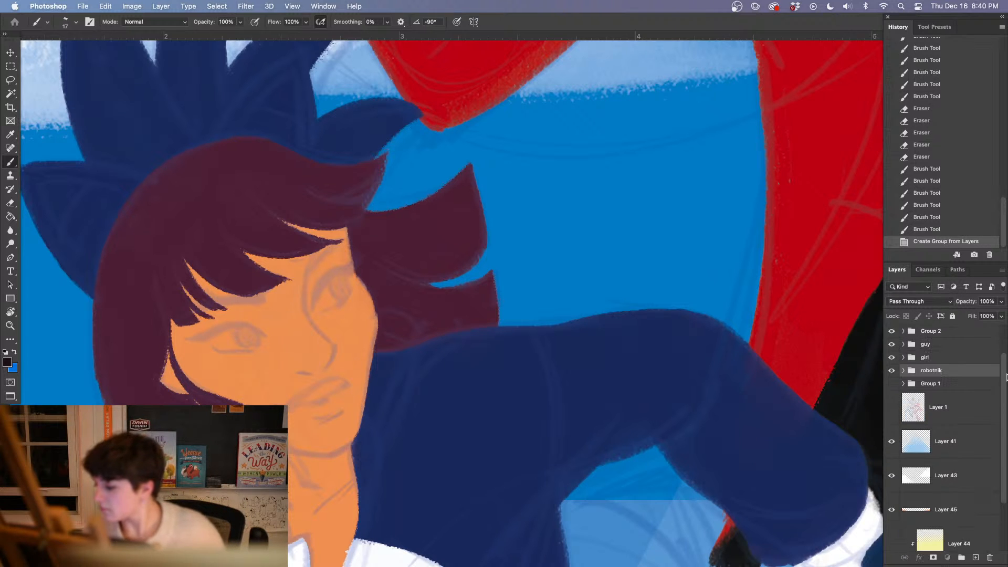
scroll(983, 350, "up", 1)
left_click(890, 390)
left_click(891, 390)
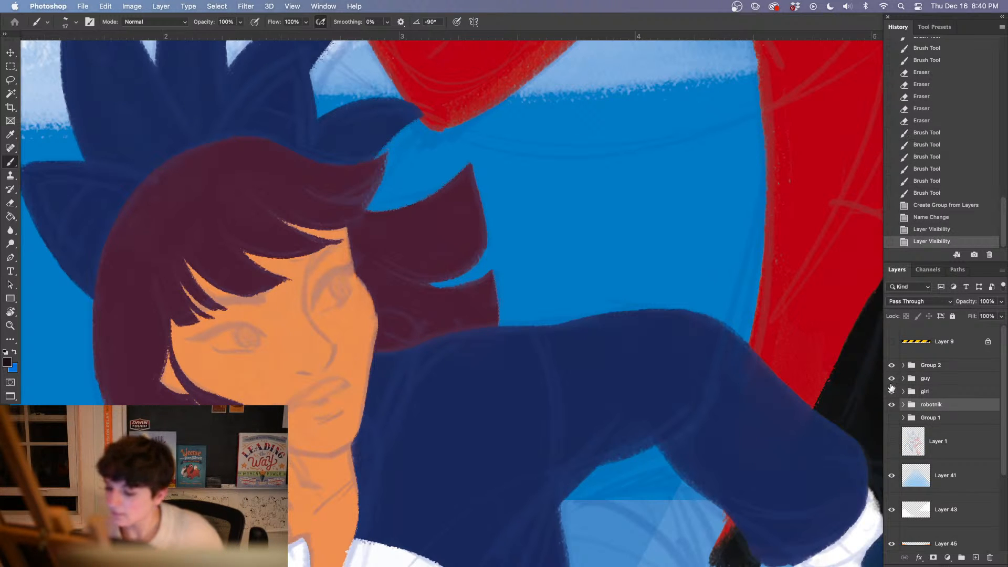
left_click(891, 404)
left_click(891, 405)
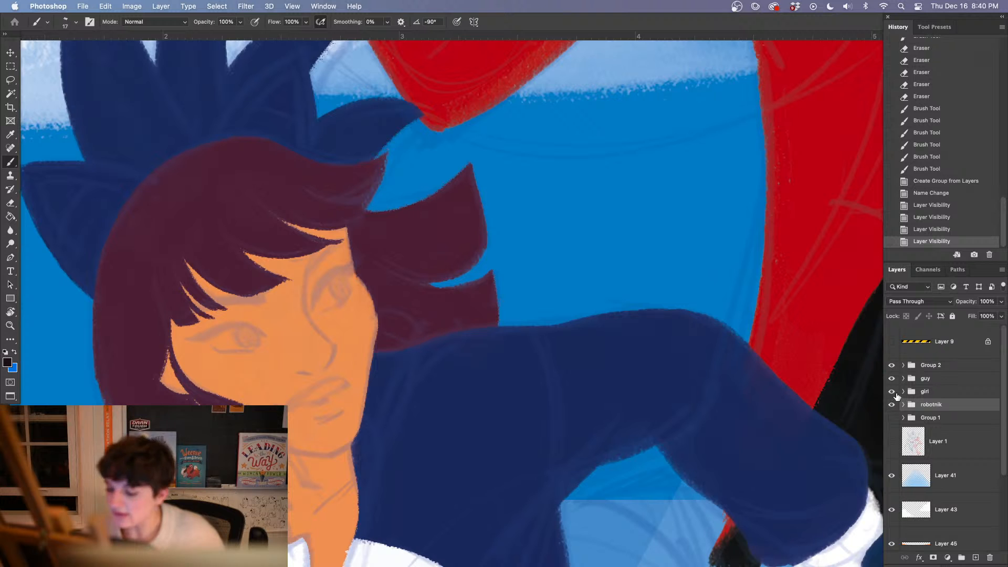
key("super+0")
left_click(891, 405)
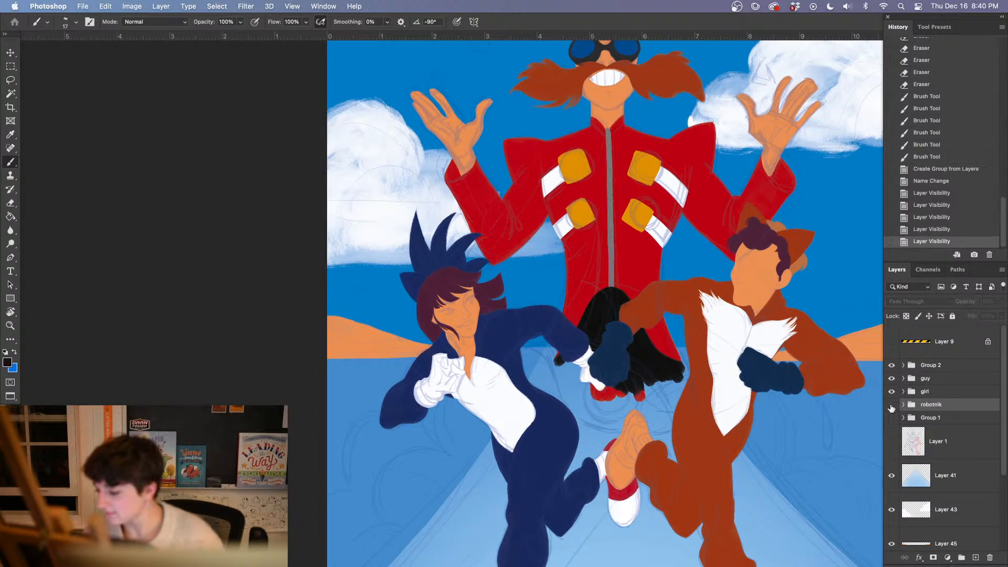
left_click(891, 405)
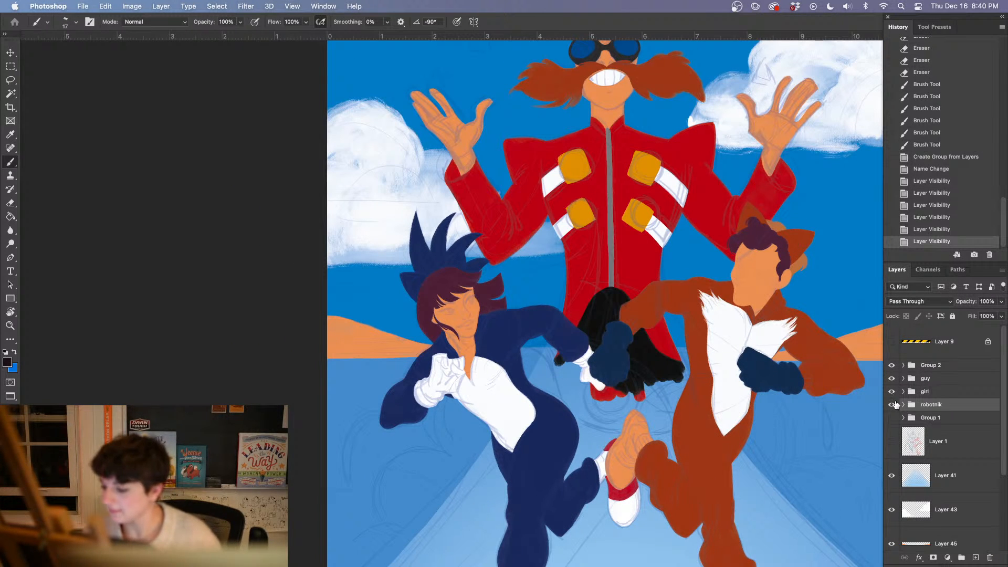
Expand the girl group and select its topmost layer, Layer 33, with her face in close view
left_click(908, 393)
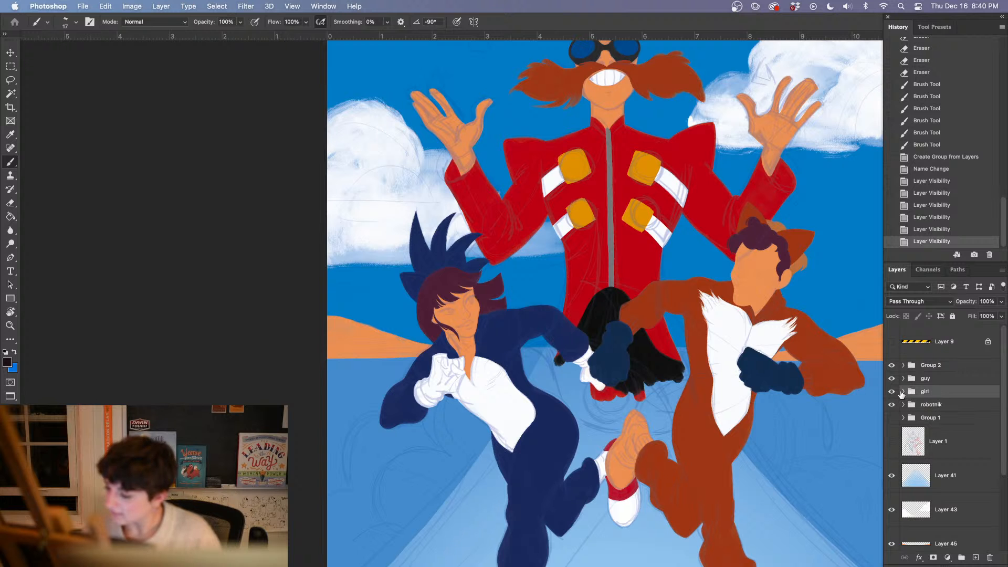
left_click(902, 391)
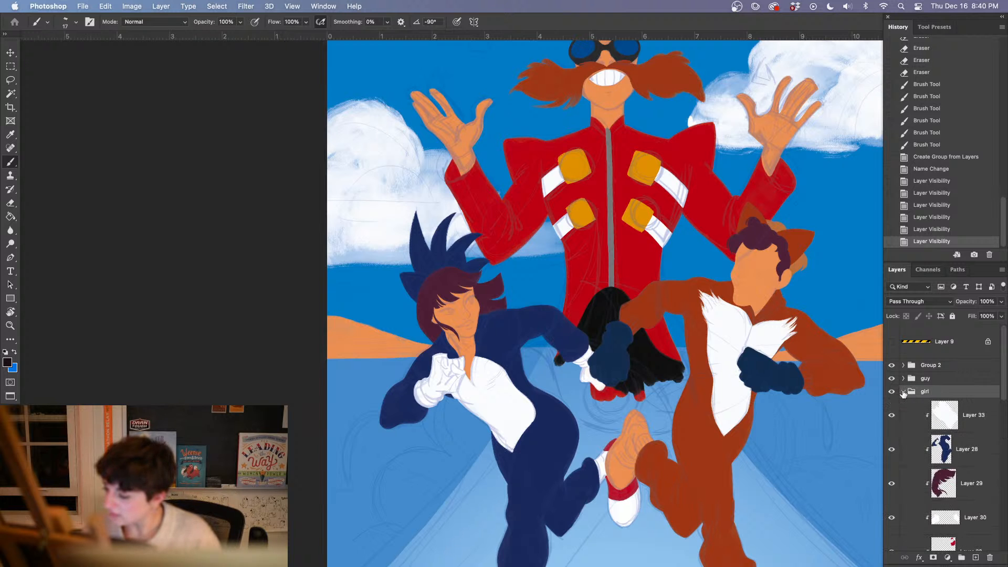
left_click(959, 423)
key("super+plus")
key("super+plus")
key("super+plus")
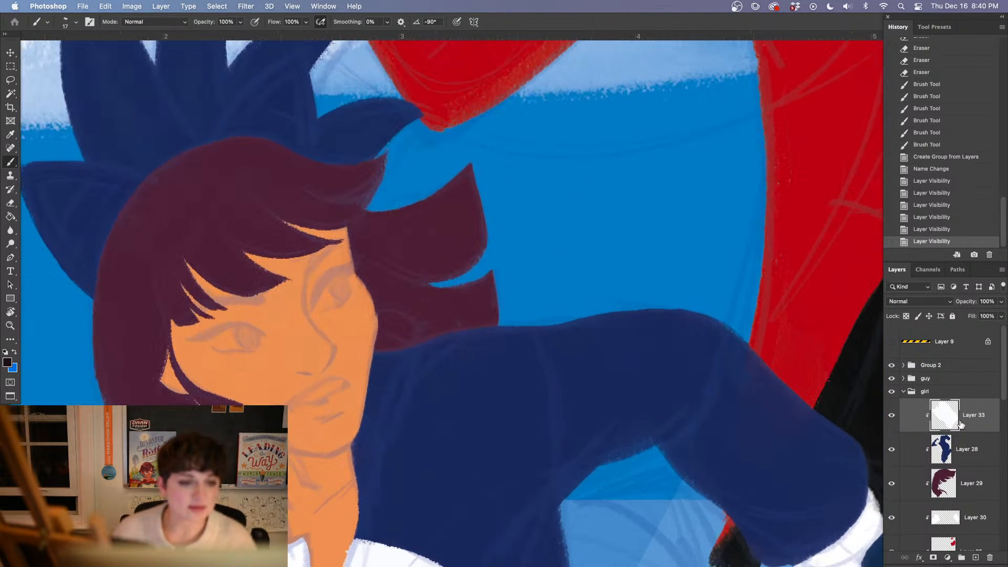
left_click_drag(190, 460, 294, 421)
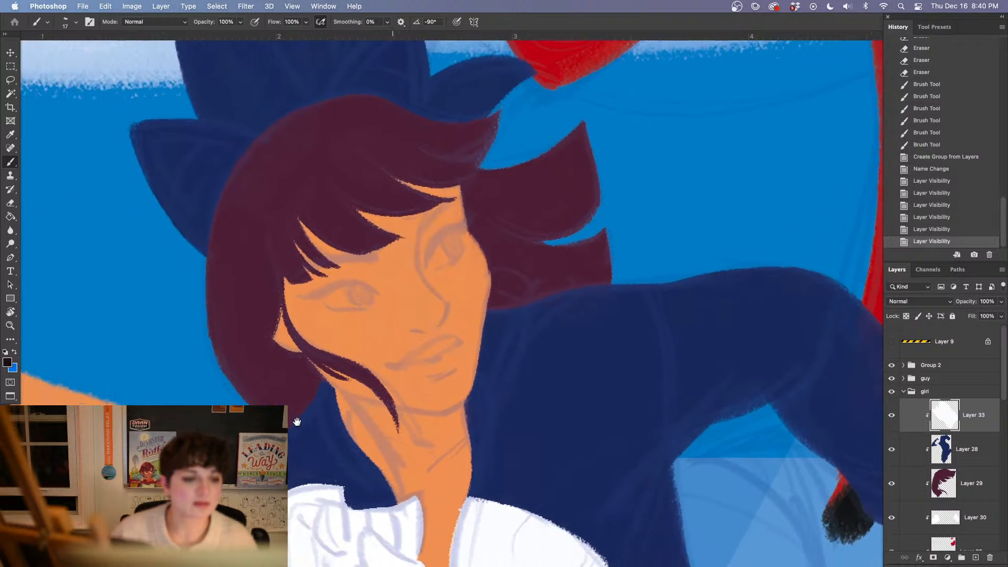
left_click_drag(234, 455, 306, 378)
left_click_drag(200, 393, 328, 392)
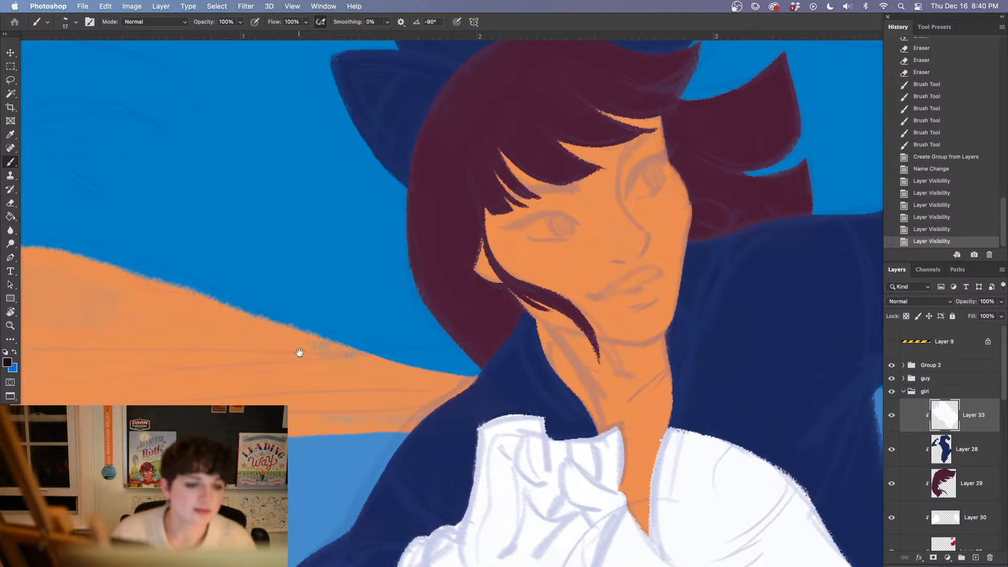
left_click_drag(383, 334, 93, 406)
left_click_drag(356, 298, 267, 386)
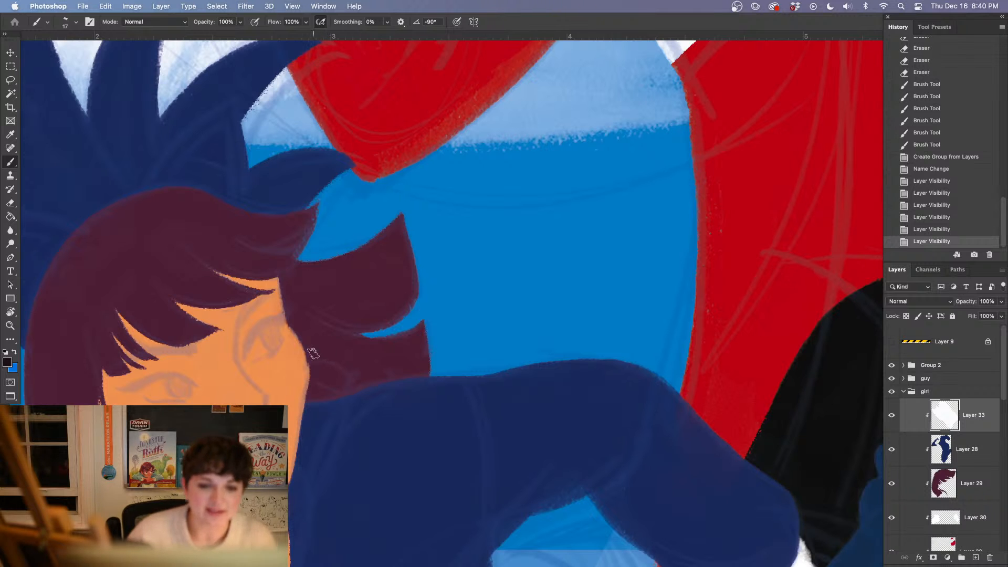
Find the girl's sketch inside Group 2 by toggling Layer 16's visibility, and select Layer 16
left_click_drag(255, 460, 282, 344)
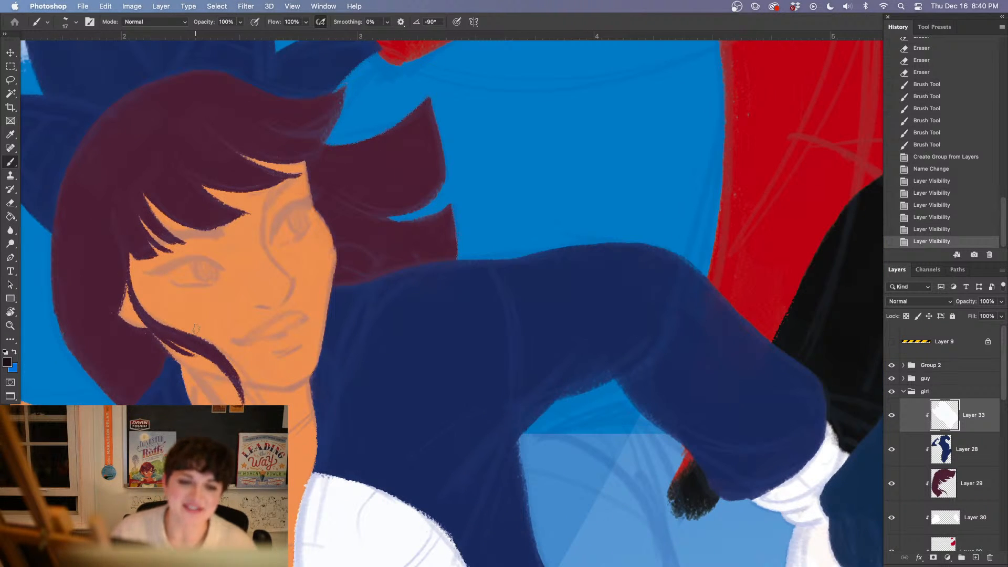
key("i")
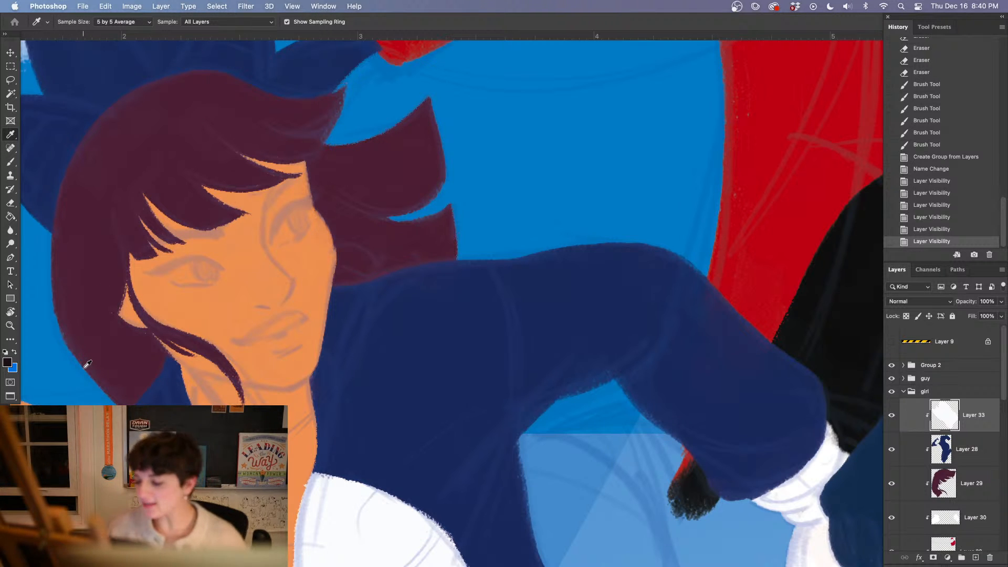
left_click(903, 364)
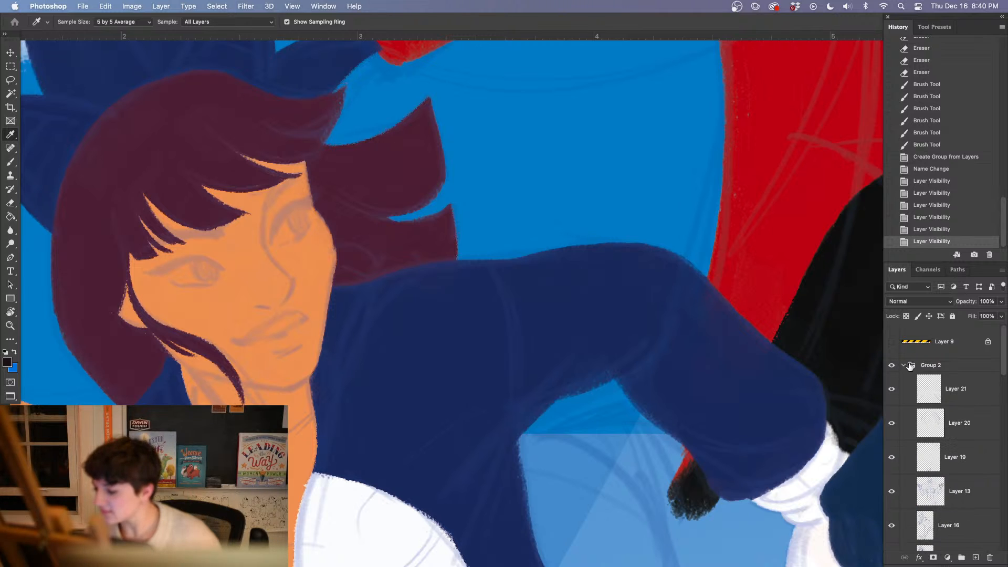
left_click(891, 525)
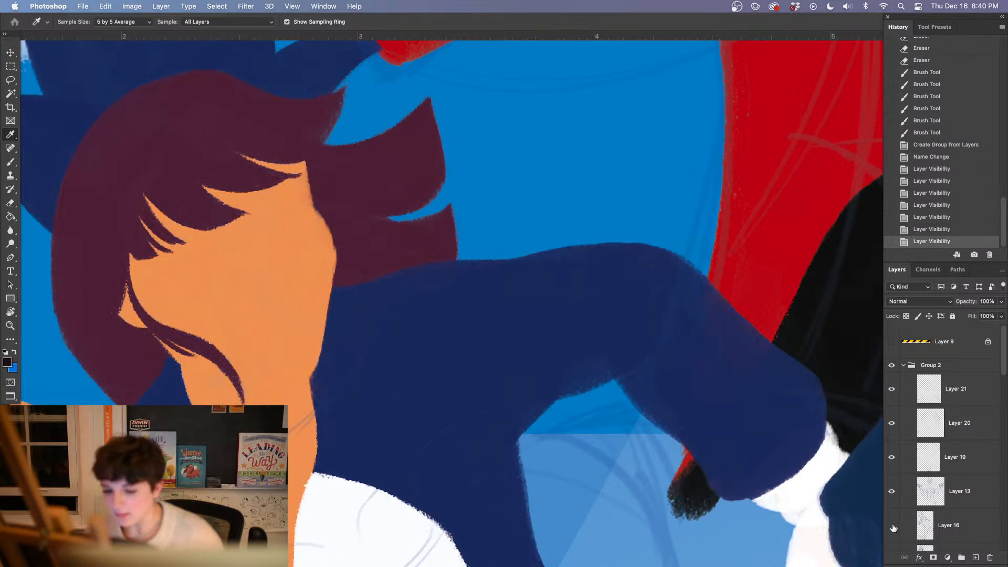
left_click(891, 525)
left_click(948, 531)
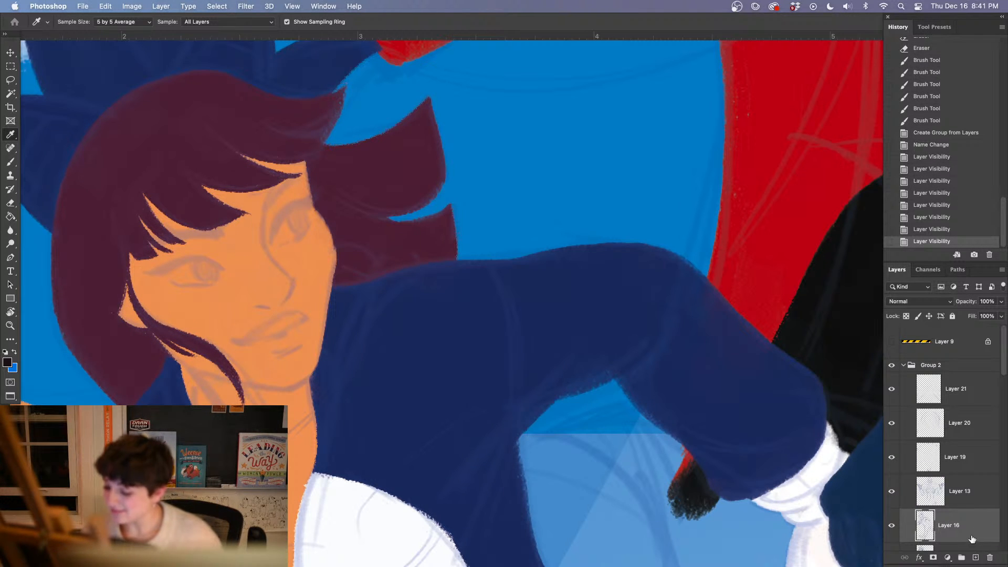
Copy the girl's sketched facial features in place onto a new layer and move that layer above Group 2
key("l")
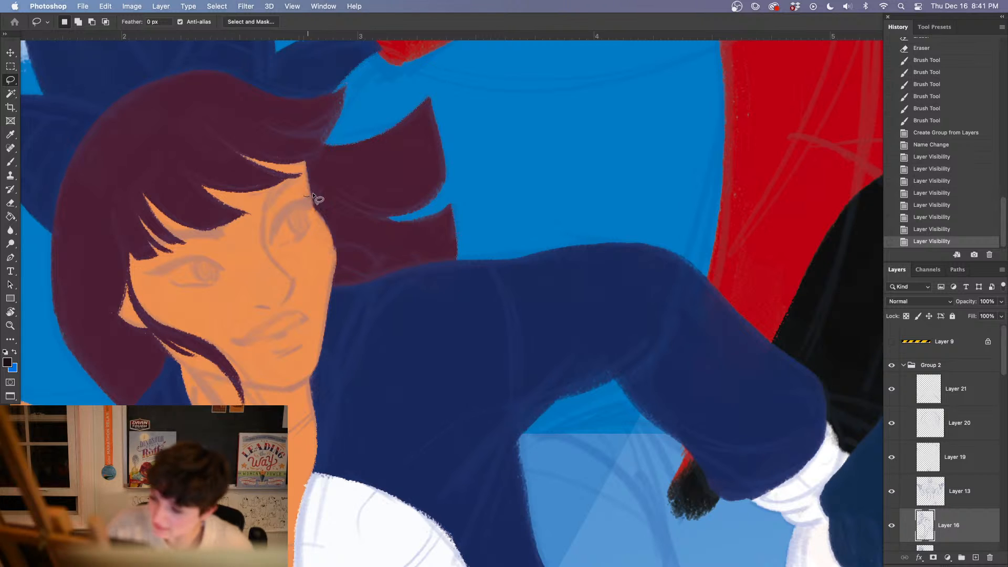
left_click_drag(314, 195, 318, 206)
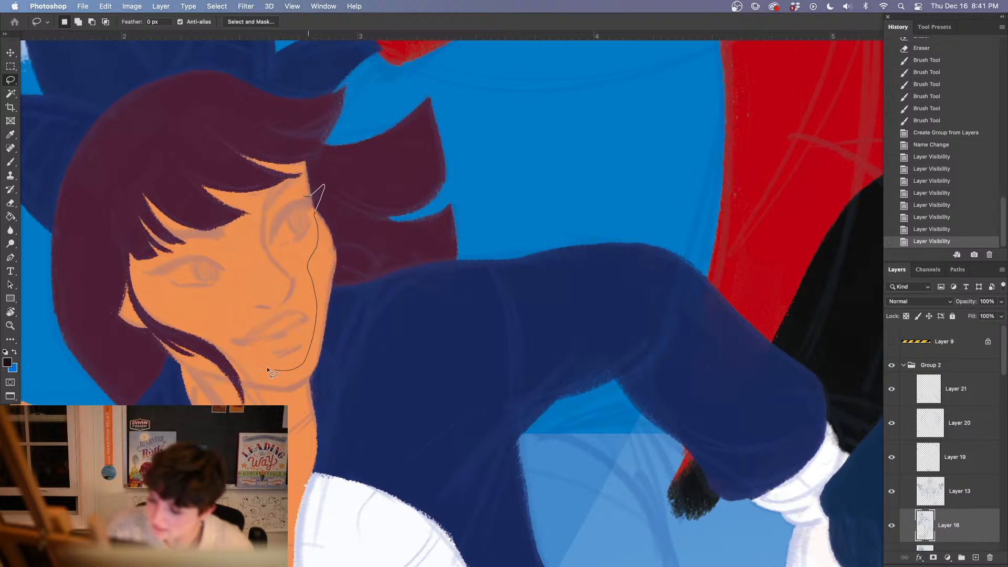
left_click_drag(137, 257, 220, 219)
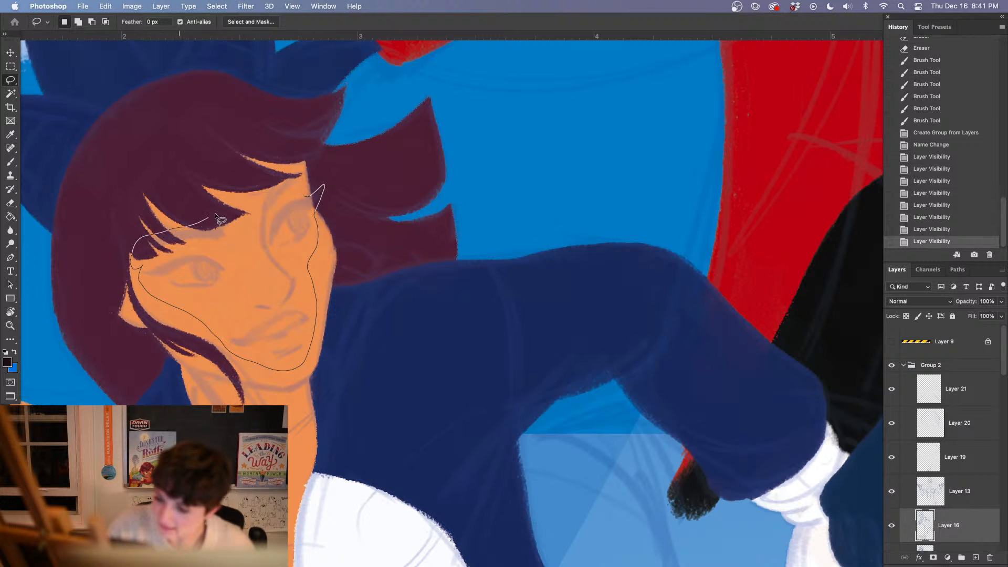
left_click_drag(272, 181, 298, 172)
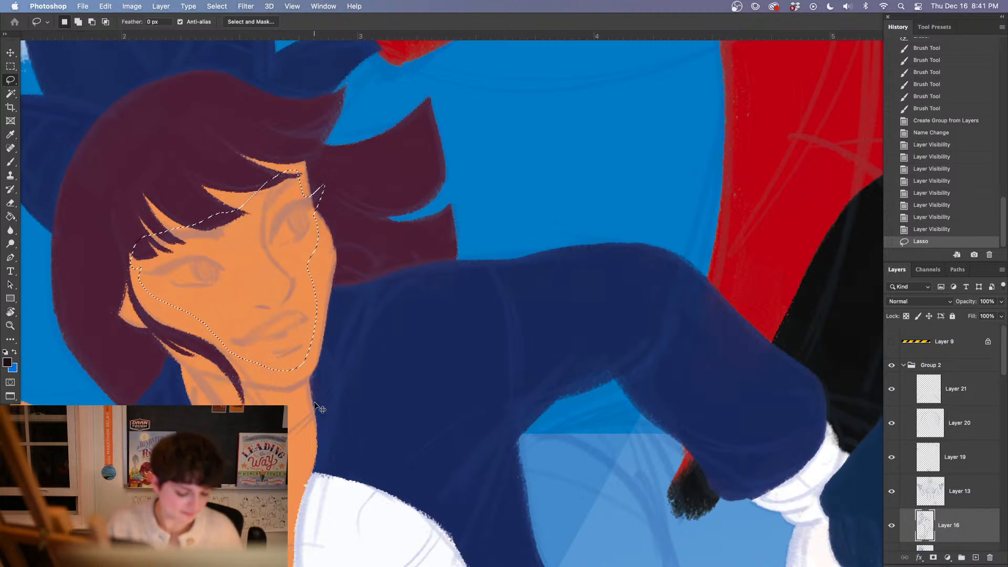
key("super+c")
key("super+shift+v")
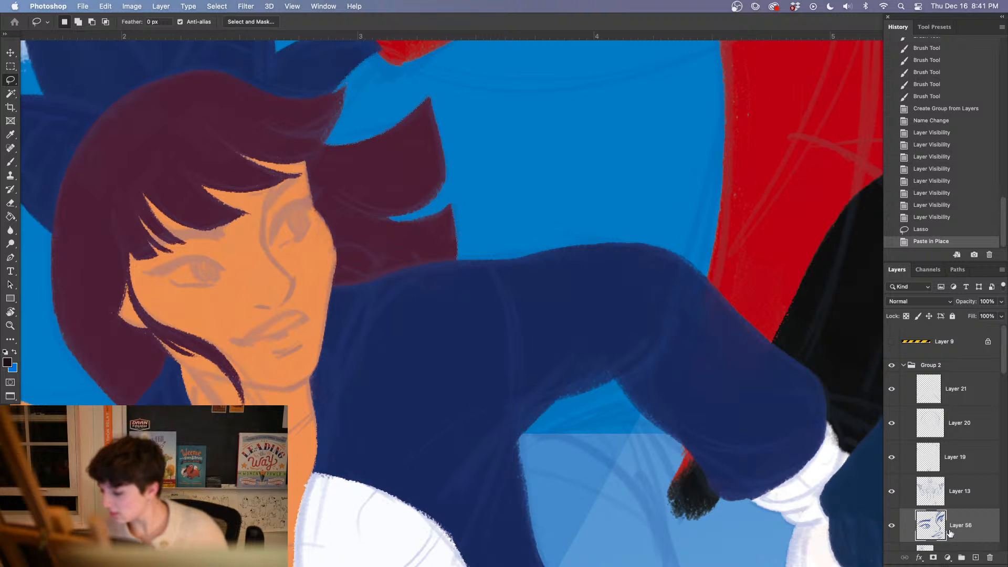
left_click_drag(930, 525, 942, 359)
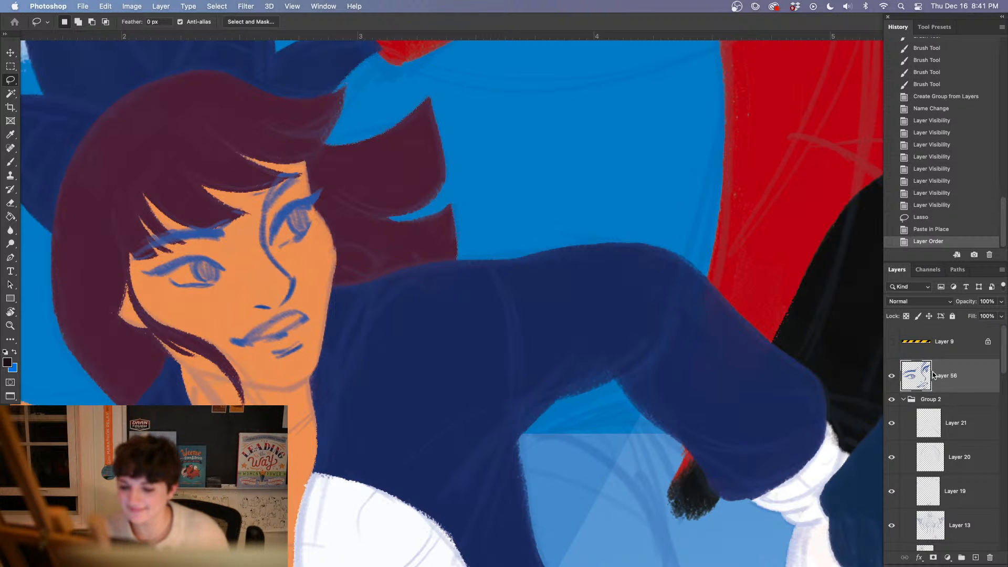
left_click(904, 400)
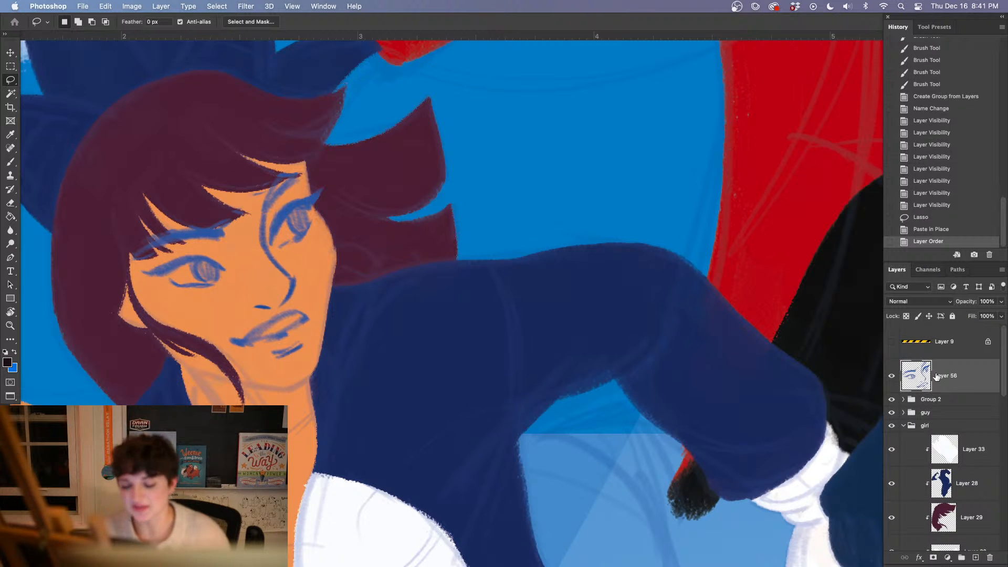
Erase the blue sketch strokes that overlap the bangs around the girl's eyebrows
key("b")
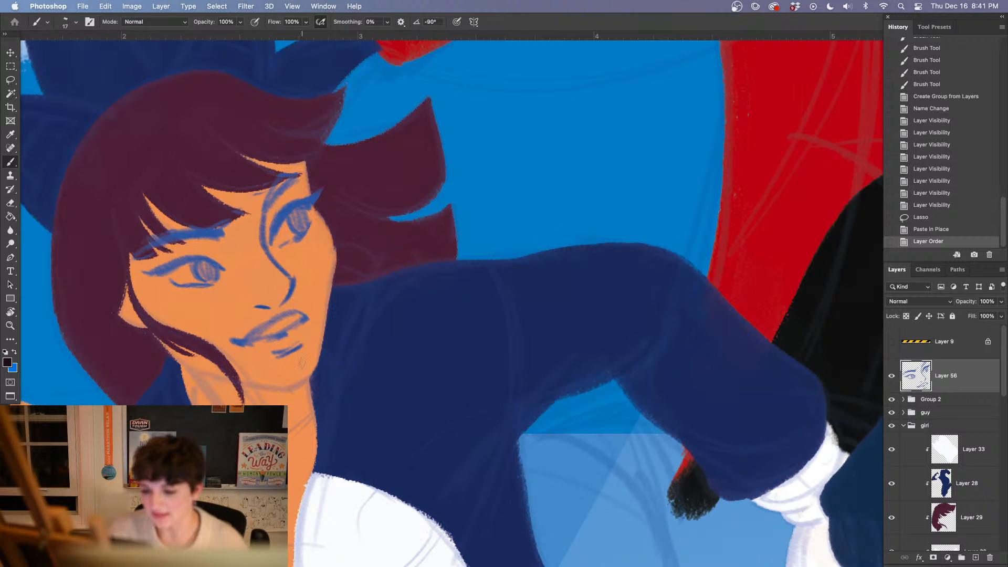
key("e")
mouse_move(218, 215)
left_mouse_down()
mouse_move(187, 223)
mouse_move(239, 234)
mouse_move(209, 245)
mouse_move(250, 205)
mouse_move(225, 244)
mouse_move(237, 213)
mouse_move(129, 253)
left_mouse_up()
mouse_move(188, 222)
left_mouse_down()
mouse_move(134, 249)
mouse_move(161, 231)
mouse_move(118, 273)
left_mouse_up()
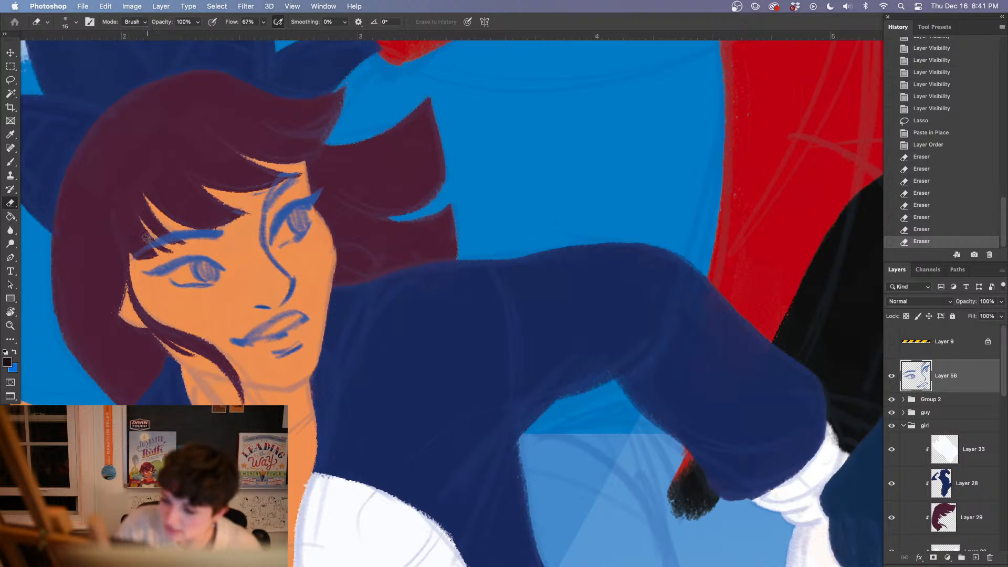
mouse_move(148, 238)
left_mouse_down()
mouse_move(139, 249)
mouse_move(134, 238)
left_mouse_up()
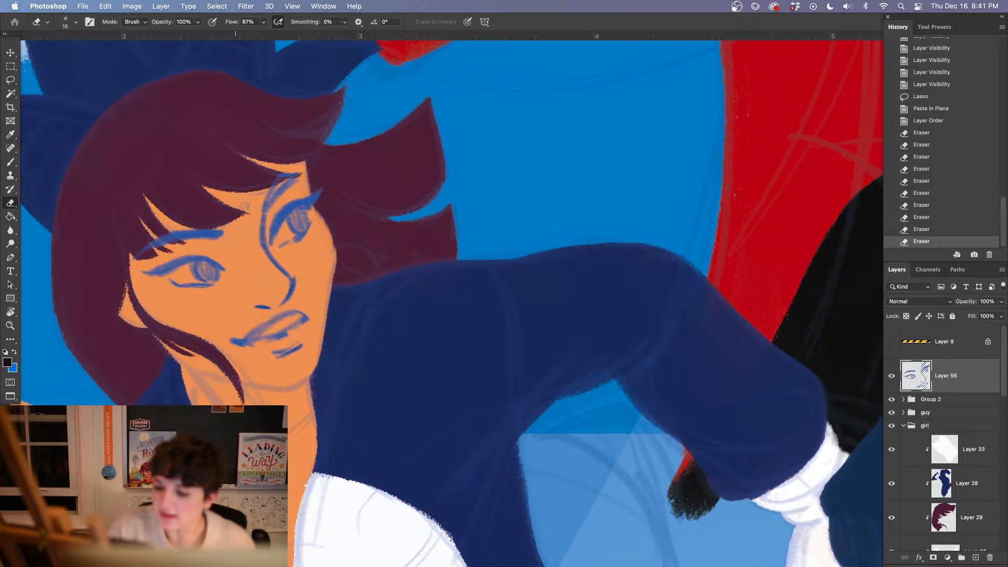
mouse_move(260, 187)
left_mouse_down()
mouse_move(310, 167)
mouse_move(266, 207)
mouse_move(283, 184)
left_mouse_up()
Sample the sketch's blue, redraw the far eyebrow where it meets the bangs, and clean its edge
key("i")
left_click(289, 208)
key("b")
left_click_drag(289, 179, 306, 175)
mouse_move(306, 174)
left_mouse_down()
mouse_move(318, 171)
mouse_move(286, 187)
left_mouse_up()
key("e")
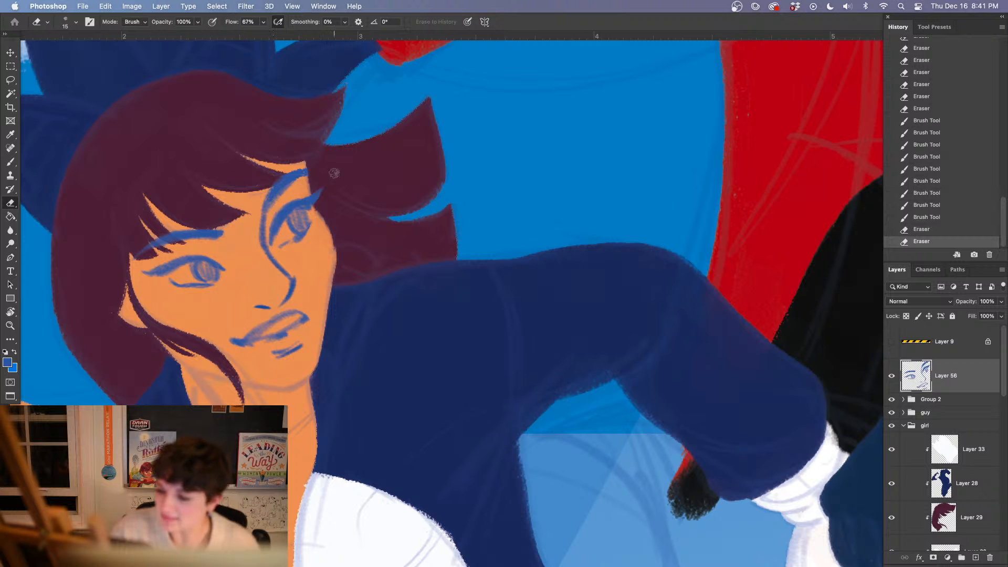
left_click_drag(373, 384, 436, 407)
key("b")
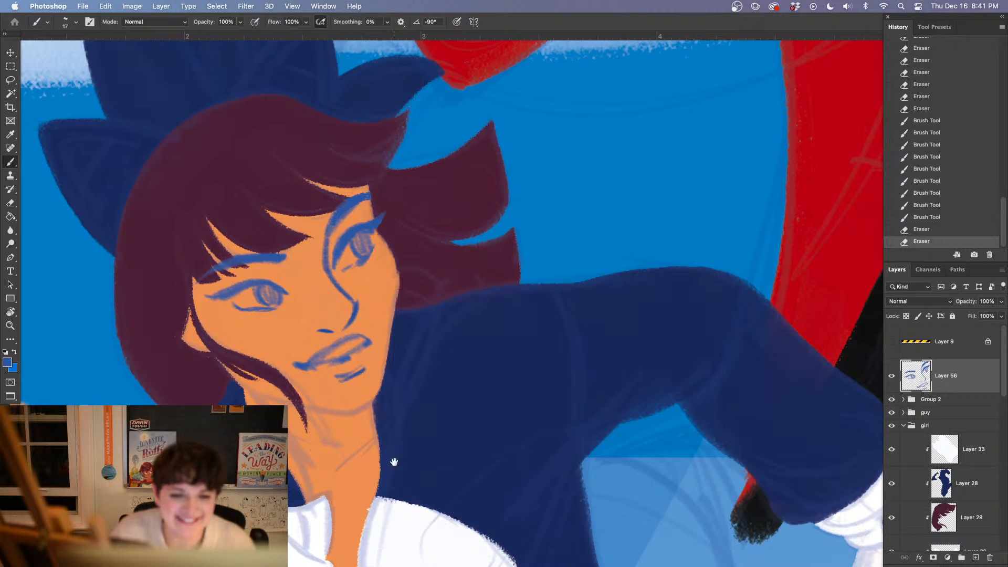
left_click_drag(394, 462, 341, 394)
left_click_drag(373, 425, 372, 426)
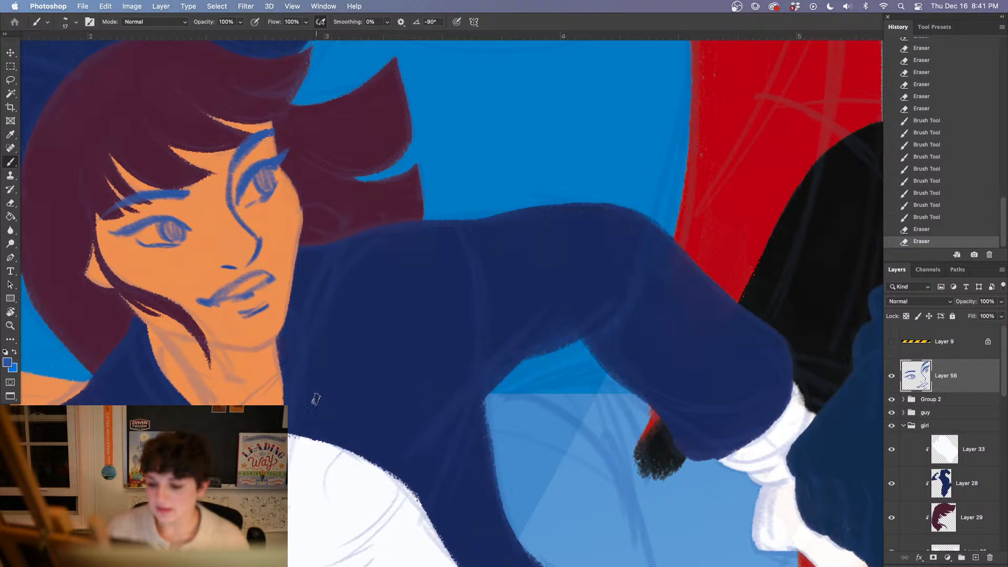
key("e")
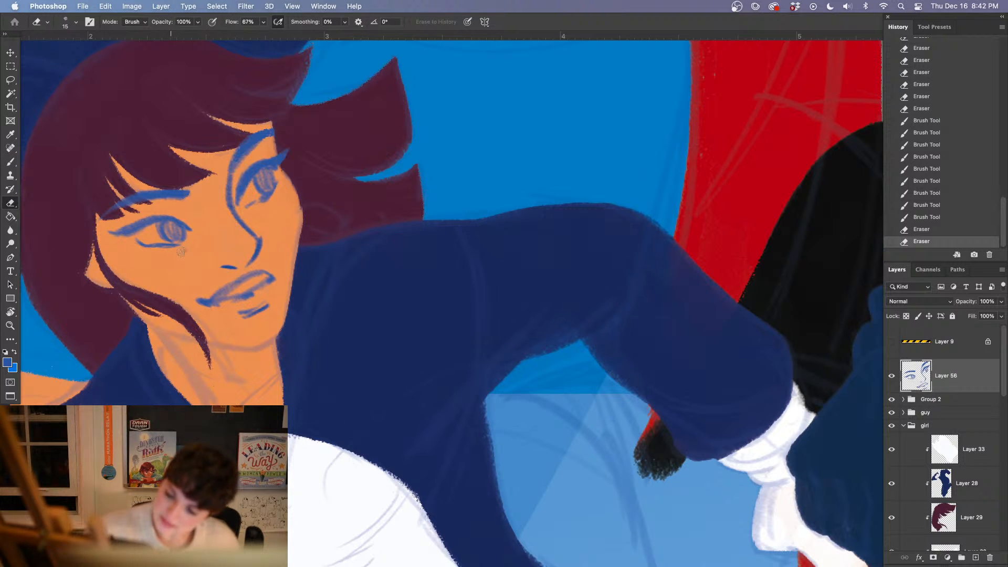
left_click_drag(181, 252, 174, 250)
mouse_move(178, 252)
left_mouse_down()
mouse_move(161, 248)
mouse_move(177, 248)
left_mouse_up()
left_click(924, 220)
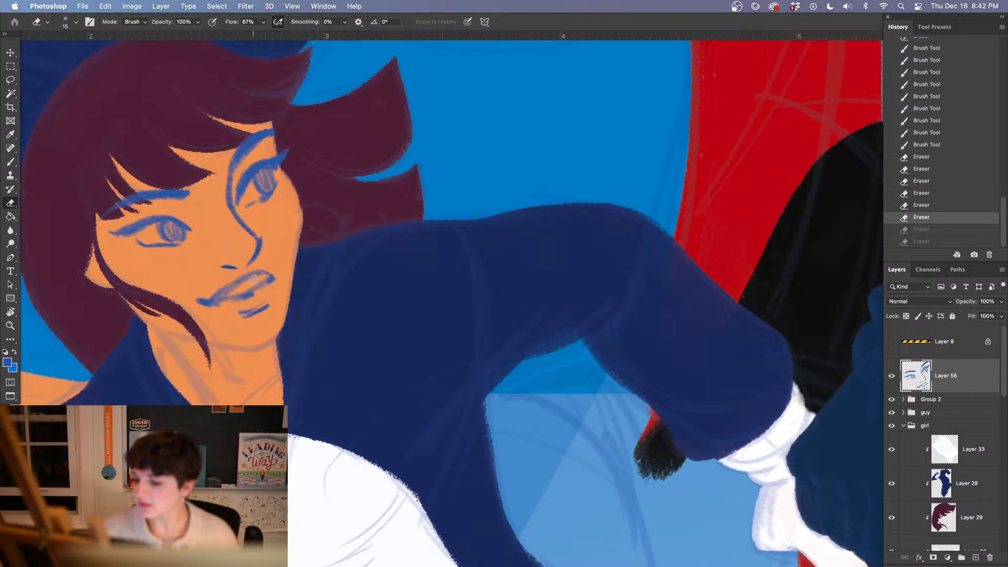
Set the eraser to the kyle rough rectangle 1 1589 brush at 9 px and trim the near eye's lower line
right_click(284, 329)
left_click(651, 311)
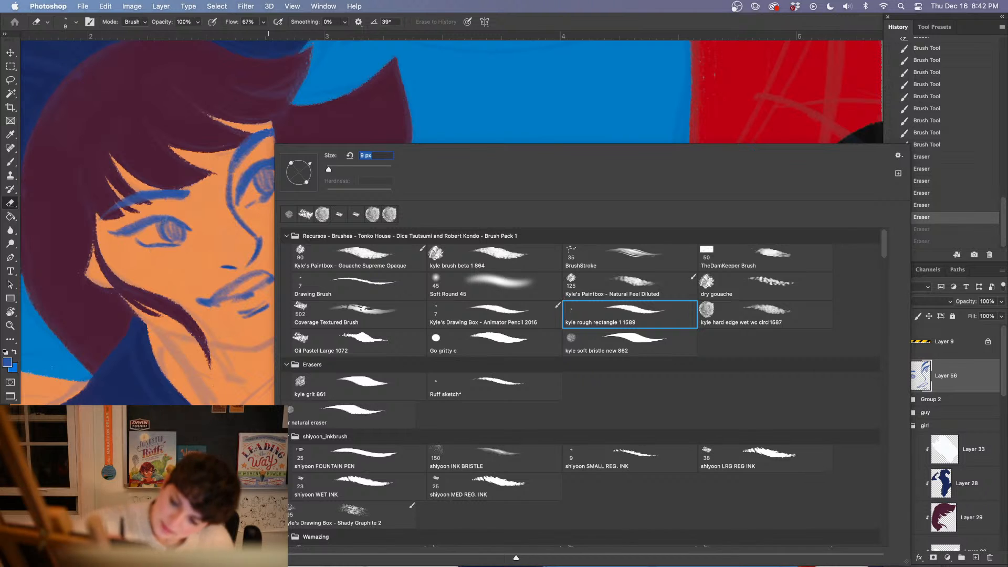
left_click(111, 177)
left_click_drag(147, 242, 166, 244)
key("super+z")
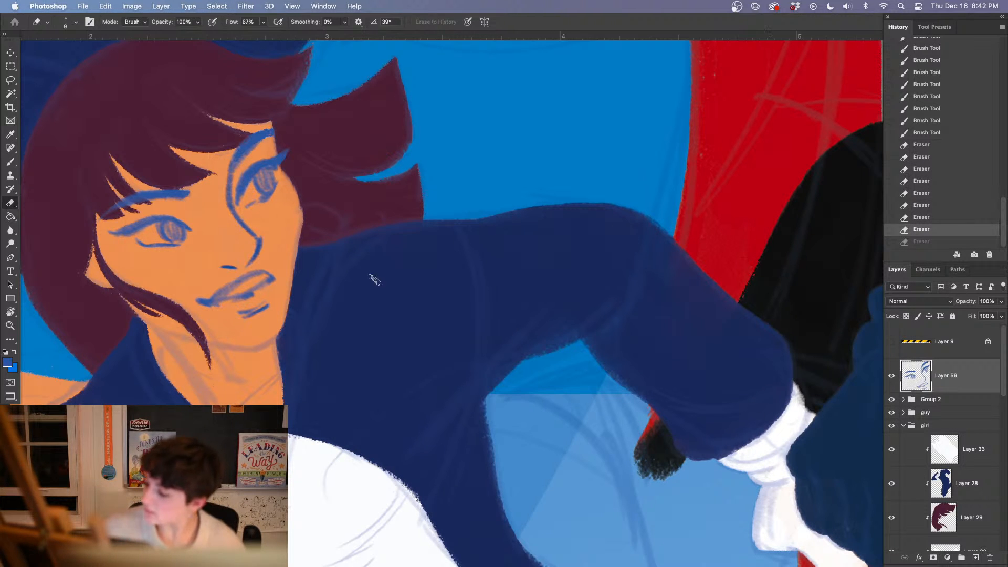
Redraw the near eye's upper lash line and touch up its brow with the 7 px Kyle's Drawing Box - Animator Pencil 2016 brush
key("b")
right_click(189, 231)
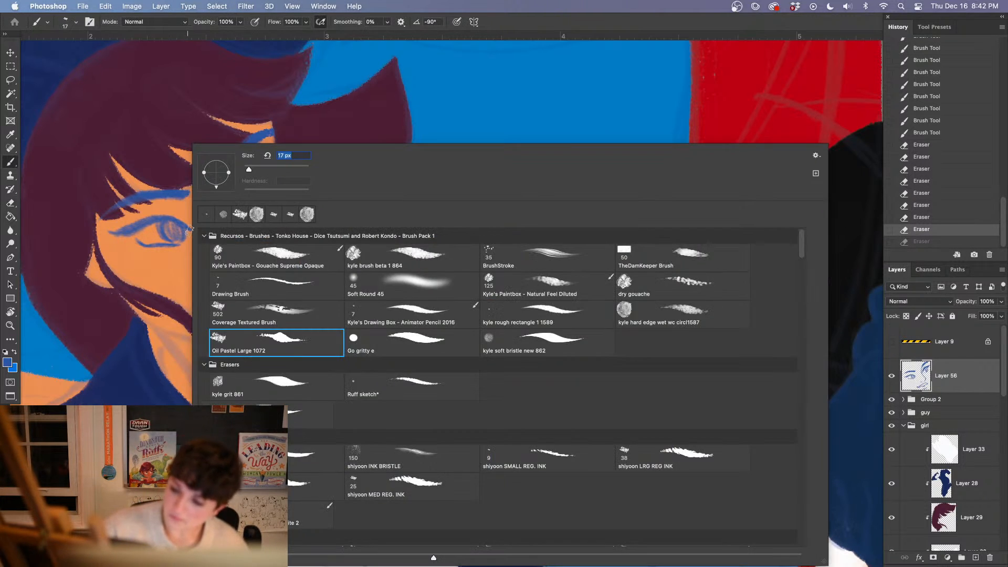
left_click(562, 314)
left_click(459, 311)
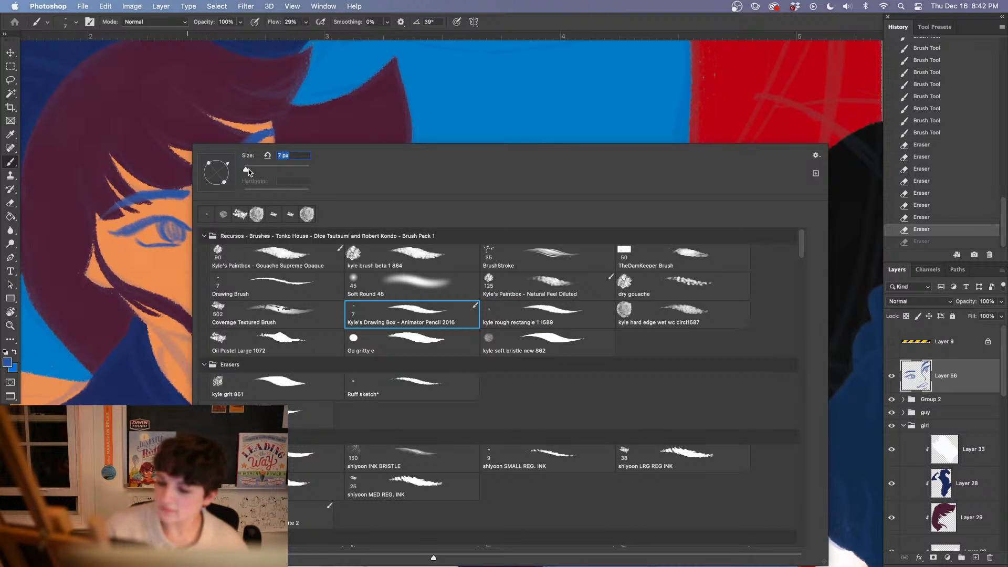
mouse_move(109, 232)
left_mouse_down()
mouse_move(141, 219)
mouse_move(138, 229)
left_mouse_up()
left_click_drag(124, 235, 157, 205)
left_click_drag(147, 210, 164, 205)
left_click_drag(112, 232, 126, 230)
left_click_drag(113, 232, 131, 227)
left_click_drag(119, 231, 175, 219)
Fill the irises of both eyes with solid blue, cleaning the near iris's edge
mouse_move(166, 225)
left_mouse_down()
mouse_move(176, 216)
mouse_move(157, 234)
mouse_move(165, 238)
left_mouse_up()
key("e")
left_click_drag(167, 237, 172, 235)
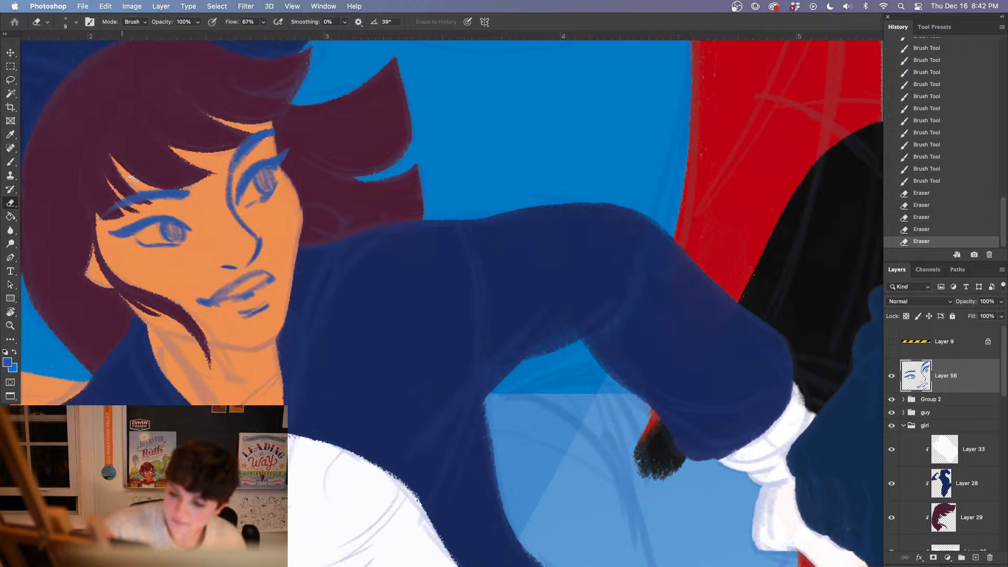
key("b")
mouse_move(160, 225)
left_mouse_down()
mouse_move(179, 242)
mouse_move(178, 229)
left_mouse_up()
left_click_drag(162, 224, 149, 248)
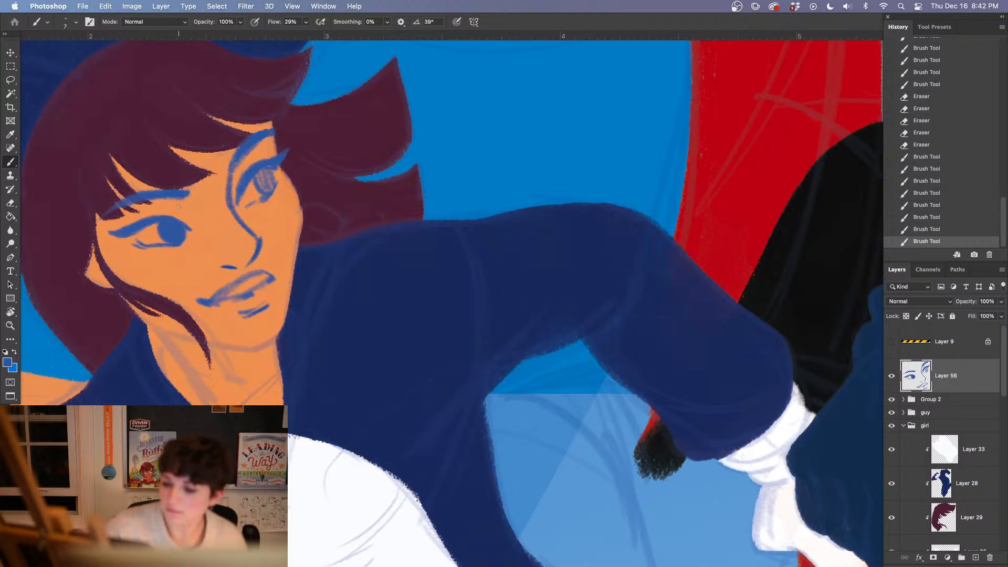
mouse_move(263, 177)
left_mouse_down()
mouse_move(261, 188)
mouse_move(268, 174)
left_mouse_up()
Erase the sketchy lower lid of the far eye and redraw it with thinner blue lines
key("e")
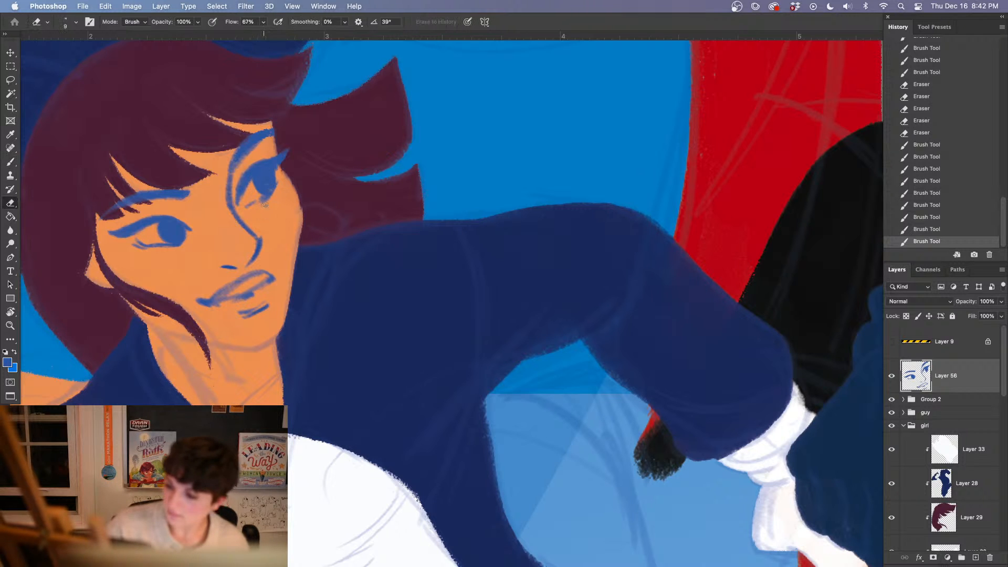
left_click_drag(280, 186, 273, 198)
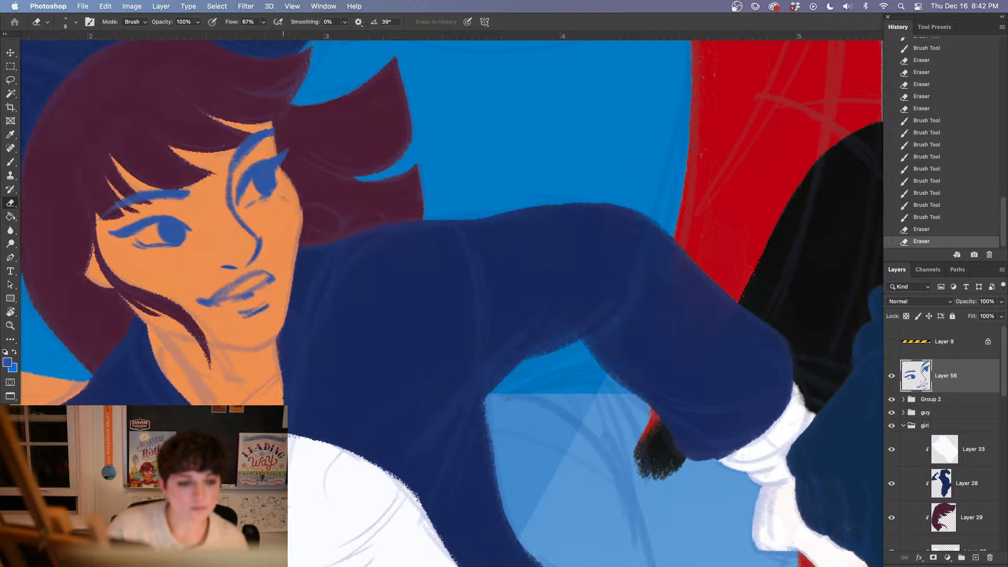
left_click_drag(338, 224, 343, 228)
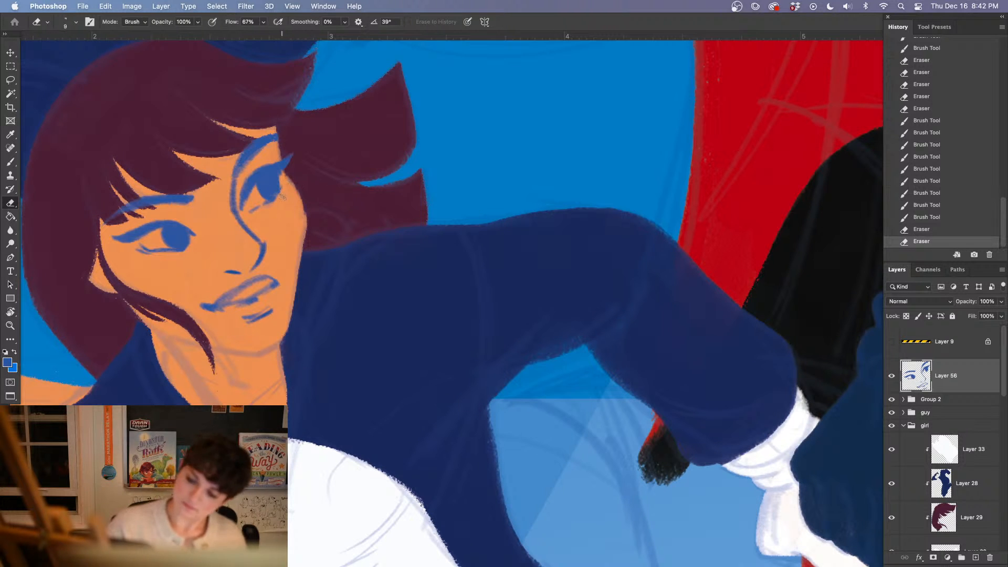
key("b")
left_click_drag(280, 182, 272, 198)
mouse_move(280, 183)
left_mouse_down()
mouse_move(279, 206)
mouse_move(256, 198)
mouse_move(261, 229)
mouse_move(261, 206)
left_mouse_up()
key("e")
key("b")
left_click_drag(252, 211, 287, 190)
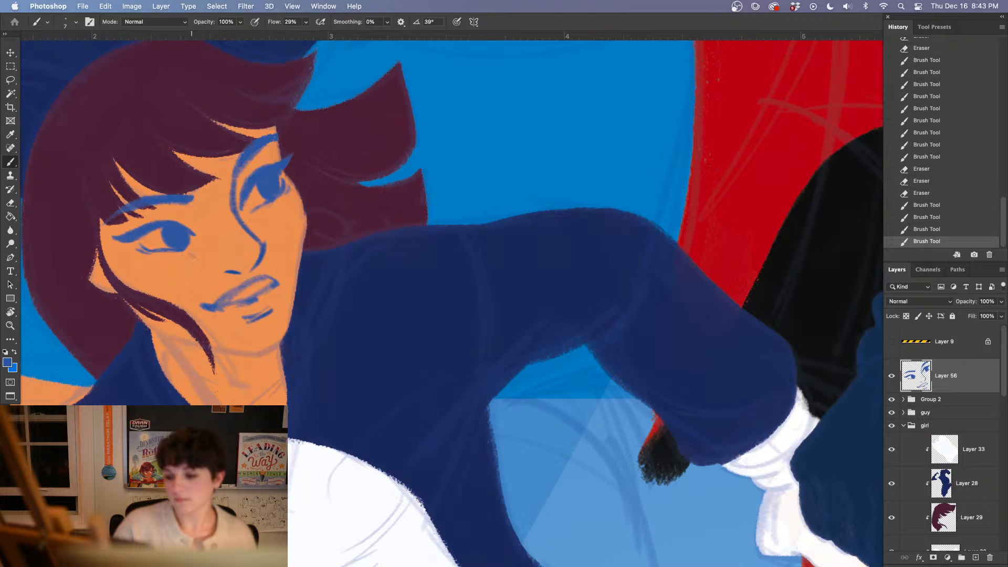
Erase the excess at the outer edge of the near eye's lower lid line, beside and below the iris
key("e")
left_click_drag(195, 245, 188, 250)
left_click_drag(193, 247, 169, 256)
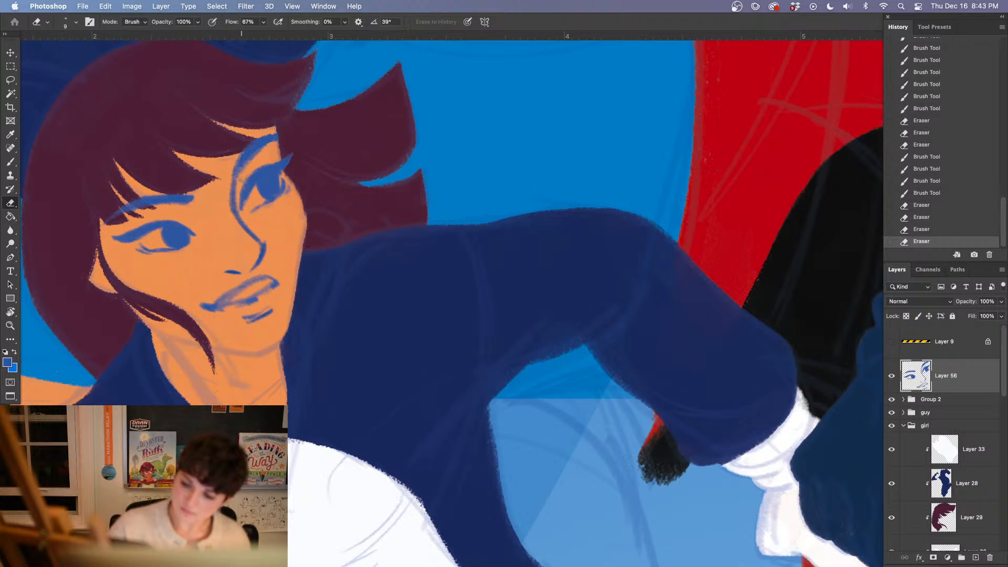
Trim the line along the nose bridge and redraw the inner corner of the far eye
mouse_move(240, 180)
left_mouse_down()
mouse_move(242, 167)
mouse_move(242, 208)
left_mouse_up()
key("b")
left_click_drag(251, 181, 245, 194)
left_click_drag(254, 177, 249, 183)
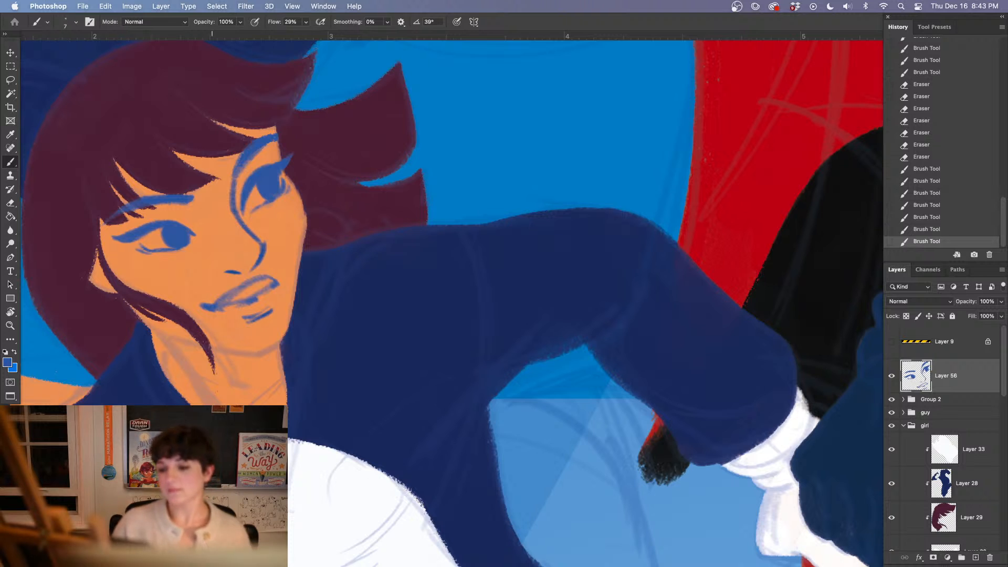
Rotate the girl's near eye about 5.5 degrees counterclockwise and nudge it slightly downward
key("l")
mouse_move(183, 217)
left_mouse_down()
mouse_move(165, 213)
mouse_move(202, 251)
left_mouse_up()
key("ctrl+t")
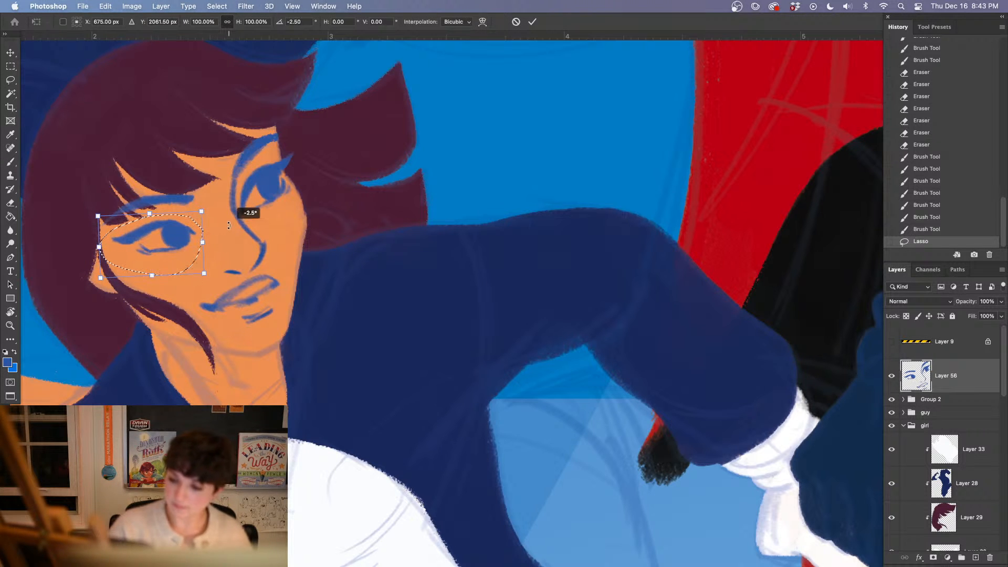
left_click_drag(247, 213, 306, 180)
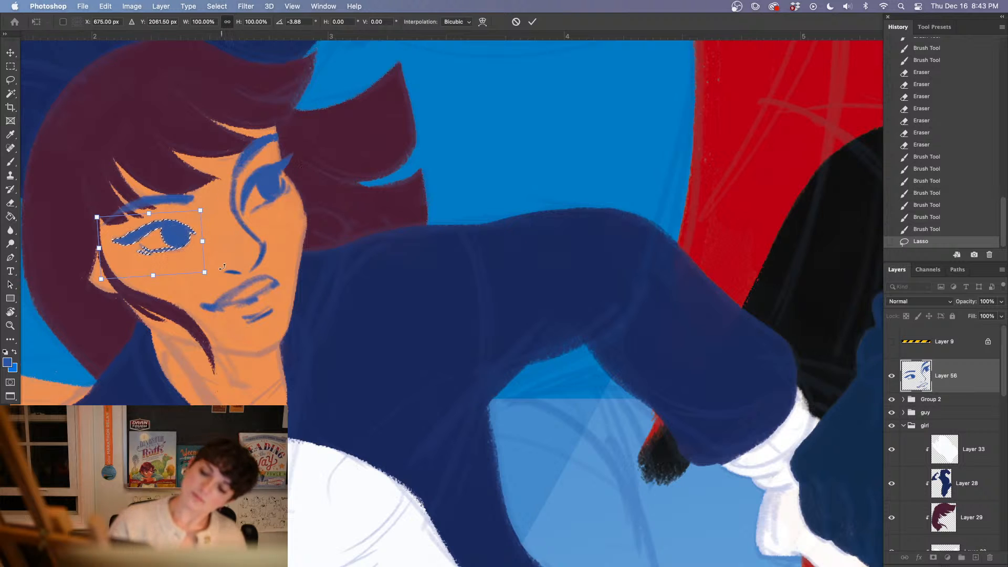
left_click_drag(230, 265, 231, 261)
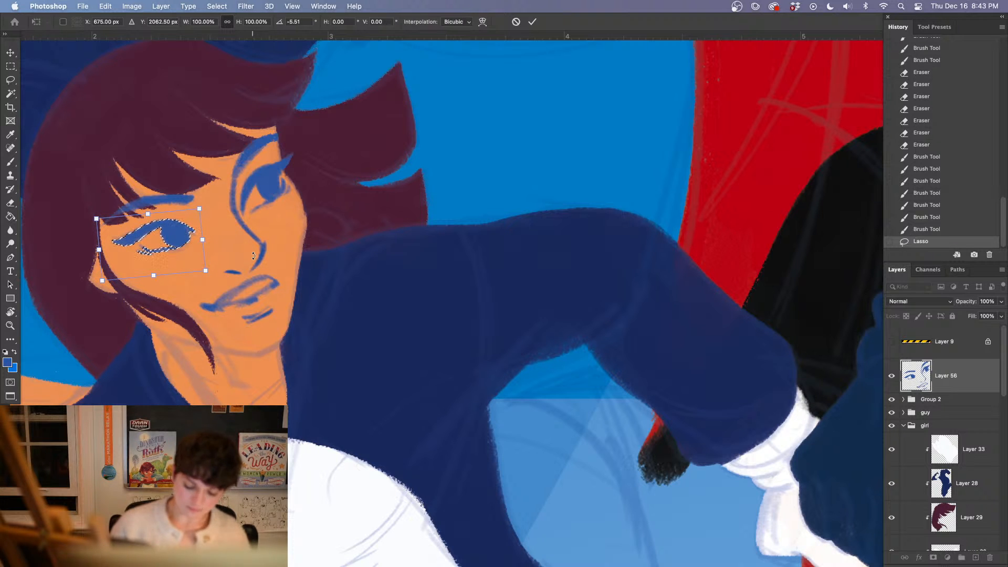
key("Down")
key("Down")
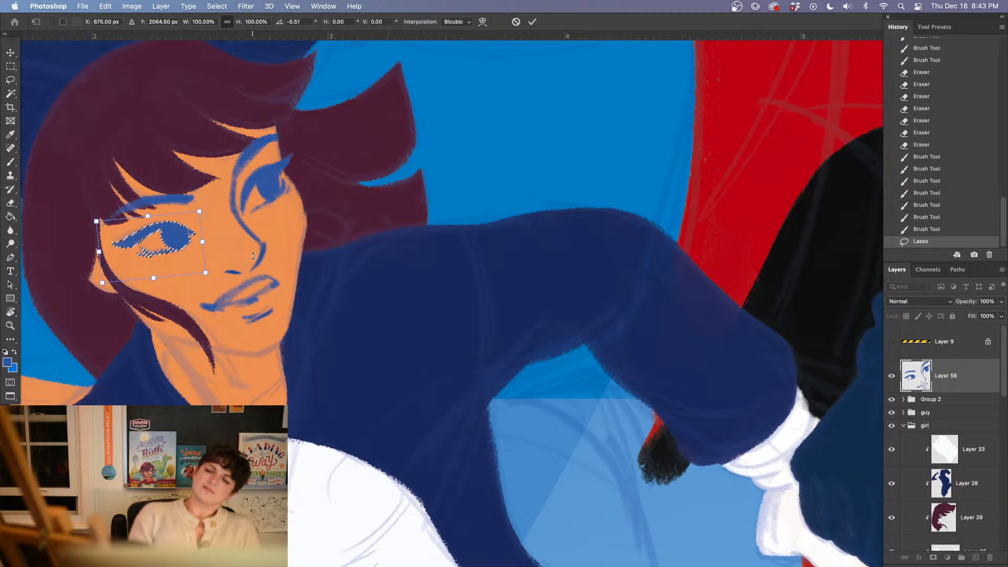
key("Return")
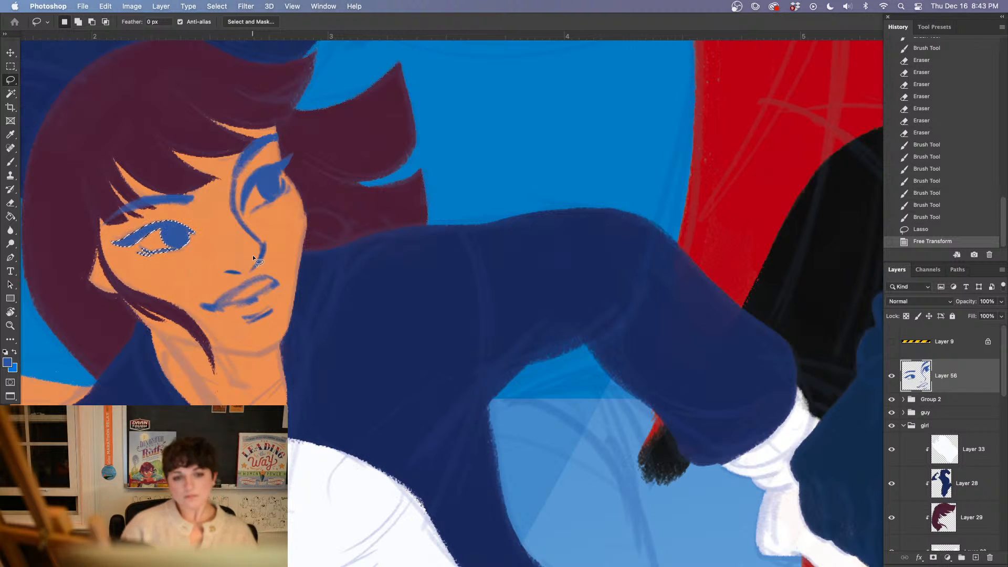
key("ctrl+d")
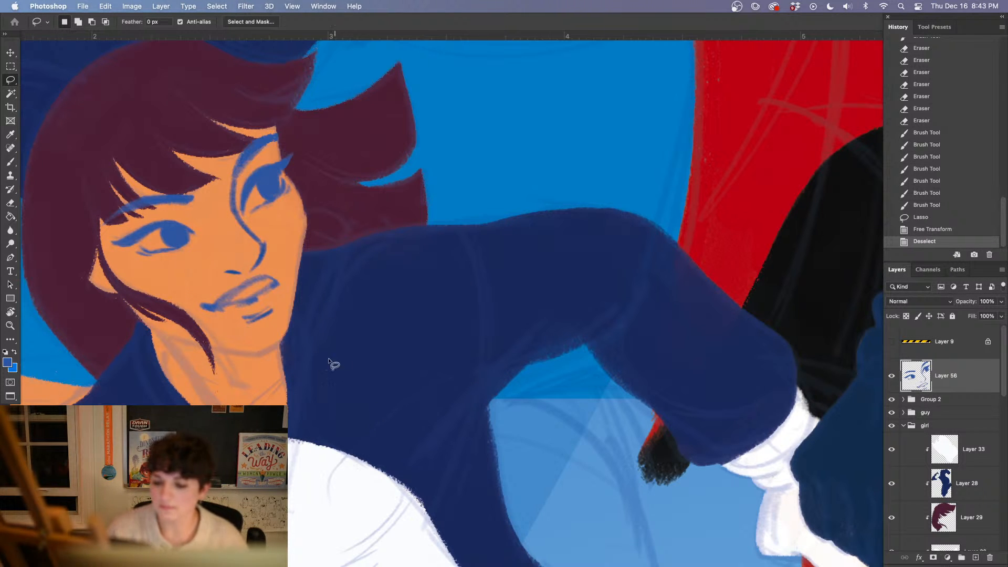
Erase the blue lip and chin lines from the girl's mouth, leaving the faint sketch underneath
mouse_move(334, 365)
left_mouse_down()
mouse_move(386, 377)
mouse_move(388, 429)
mouse_move(346, 398)
left_mouse_up()
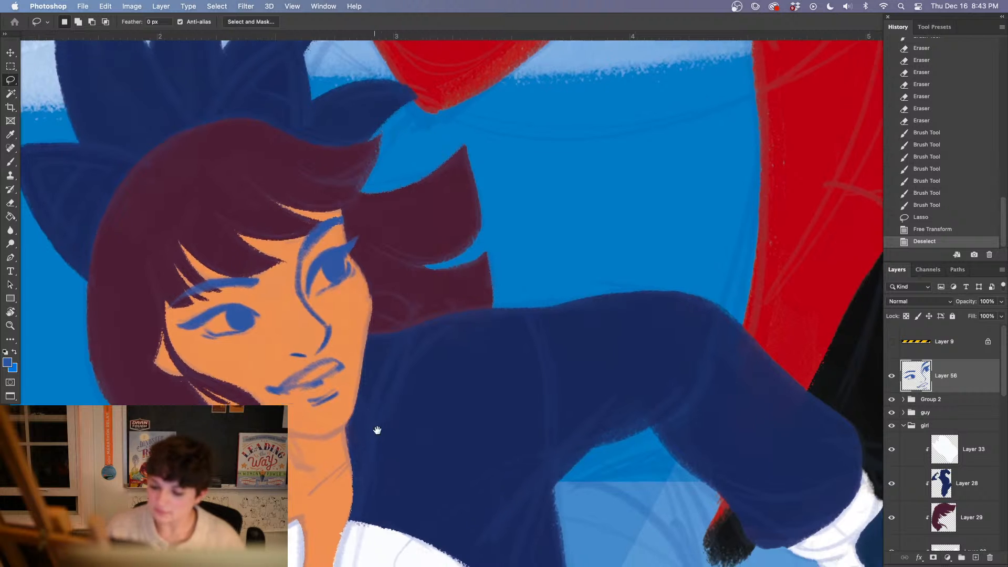
mouse_move(375, 431)
left_mouse_down()
mouse_move(321, 348)
mouse_move(258, 375)
mouse_move(333, 341)
left_mouse_up()
key("e")
left_click_drag(309, 374, 332, 379)
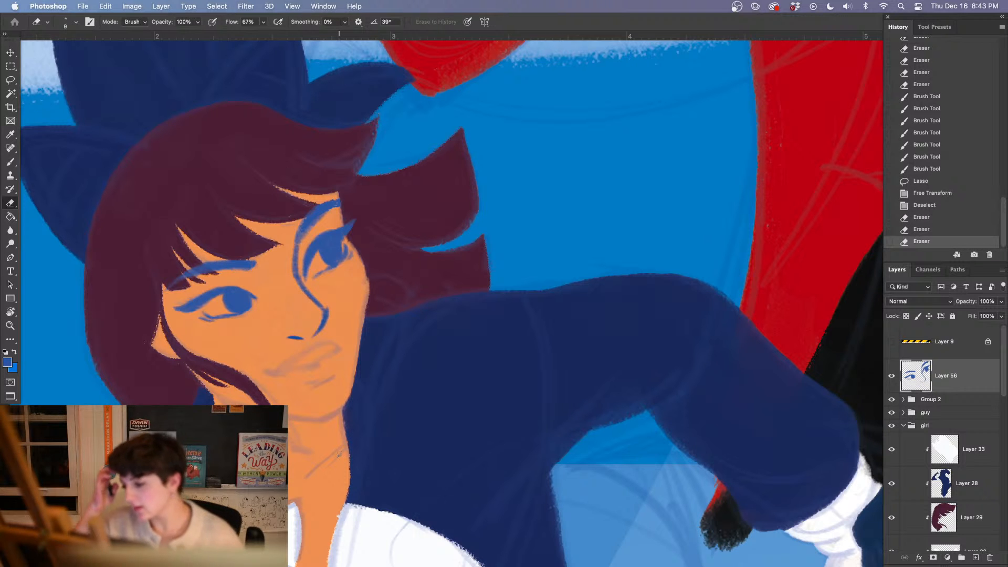
Place Layer 56 at the top of the girl group and add a new layer clipped to it
left_click_drag(940, 376, 958, 438)
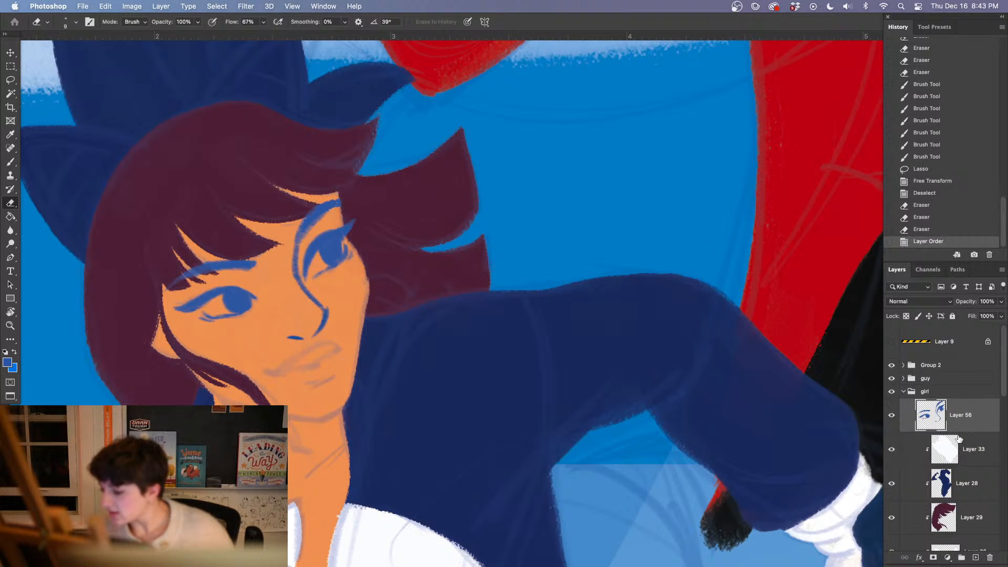
left_click(976, 558)
right_click(956, 419)
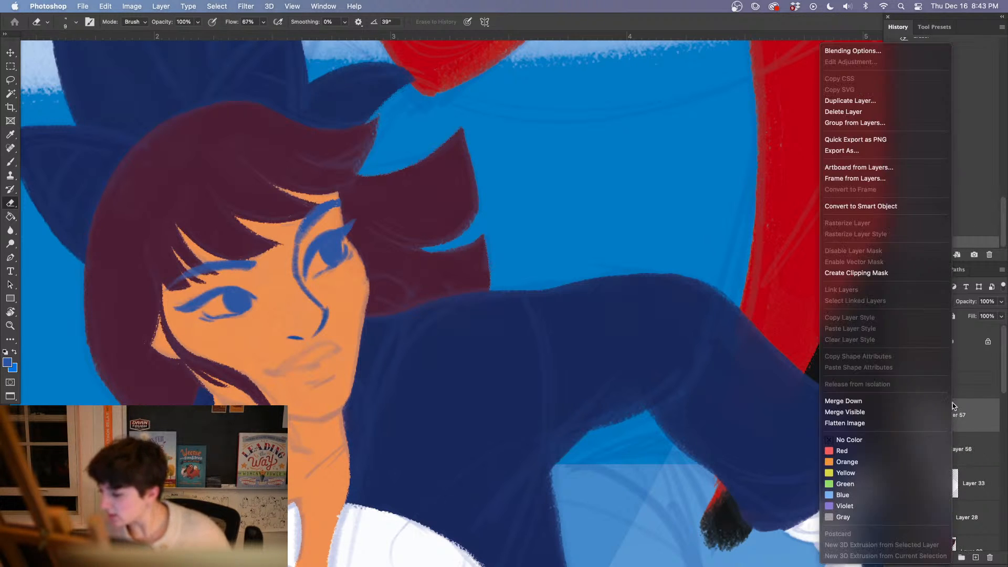
left_click(875, 274)
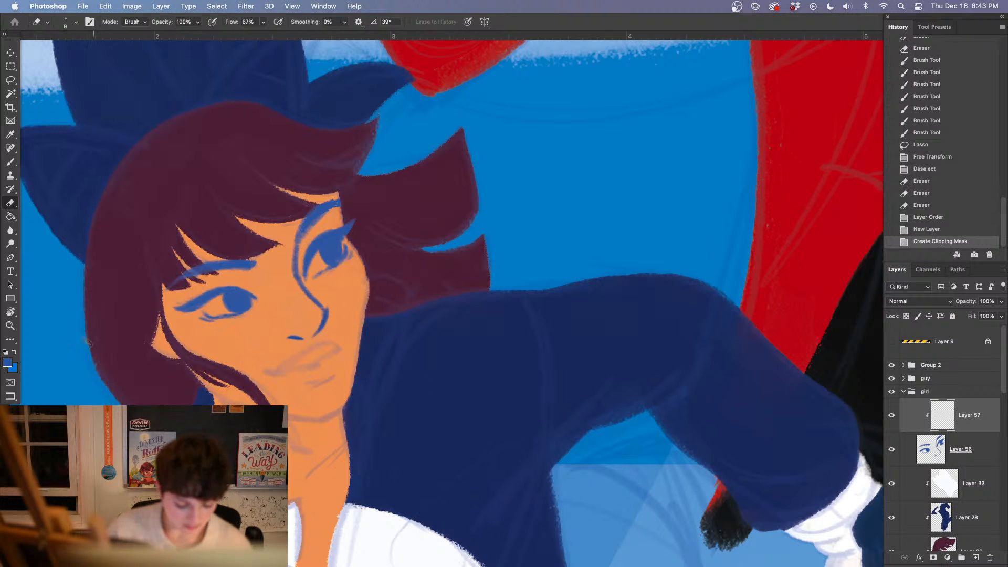
Recolor the girl's eyebrows and eyes very dark plum on the clipped layer, using a 59 px brush
left_click(8, 363)
left_click(254, 172)
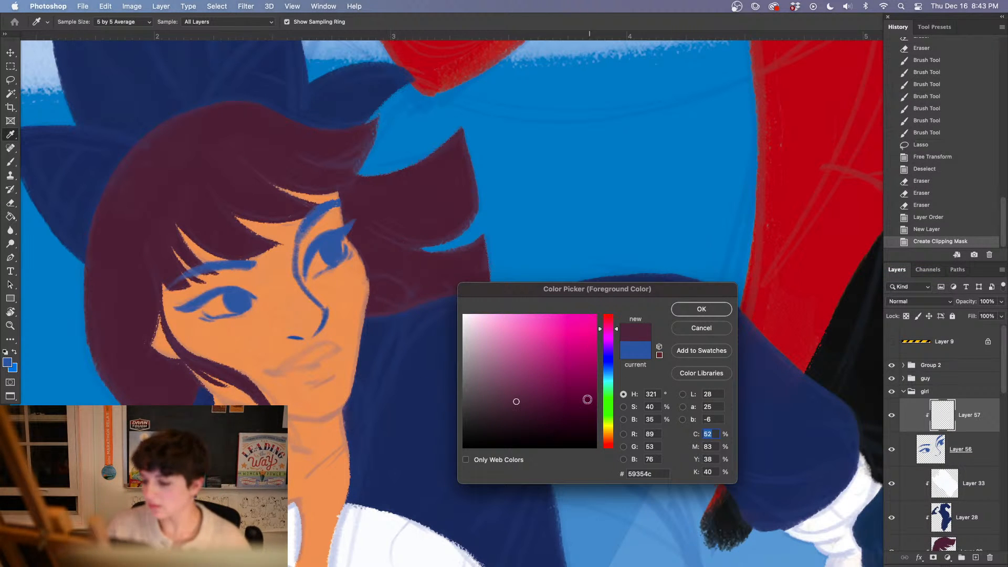
left_click_drag(529, 412, 517, 419)
left_click(701, 310)
key("b")
right_click(263, 223)
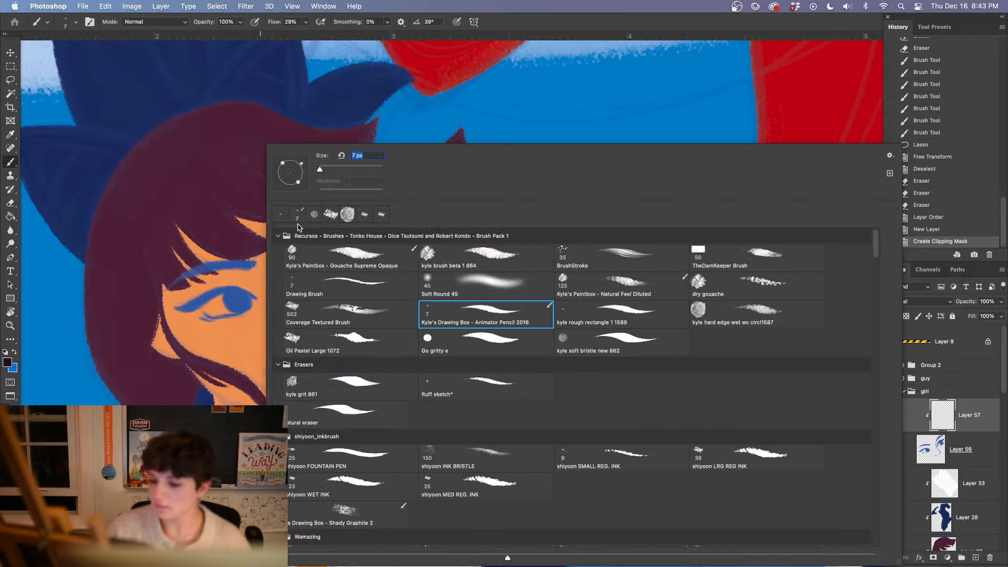
left_click_drag(320, 169, 336, 171)
mouse_move(153, 252)
left_mouse_down()
mouse_move(216, 259)
mouse_move(202, 285)
mouse_move(228, 262)
mouse_move(220, 286)
left_mouse_up()
left_click_drag(354, 211, 343, 270)
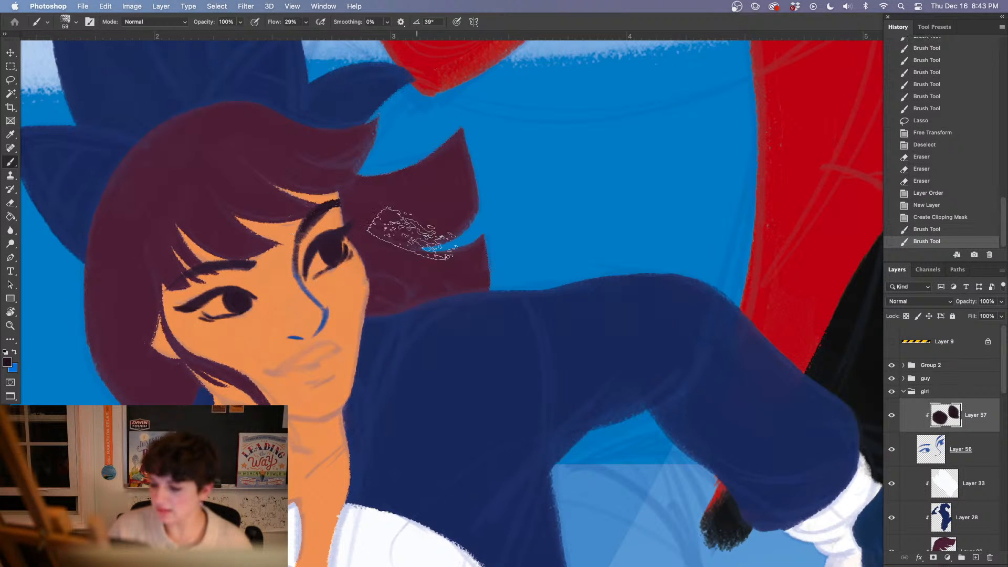
Sample the girl's orange skin tone as the foreground color
left_click(259, 334, "alt")
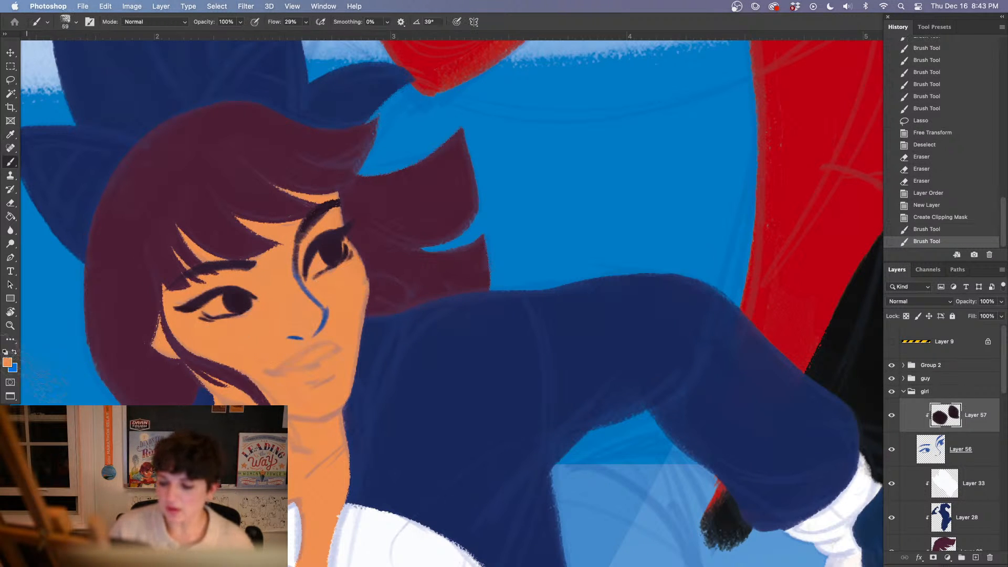
left_click(9, 362)
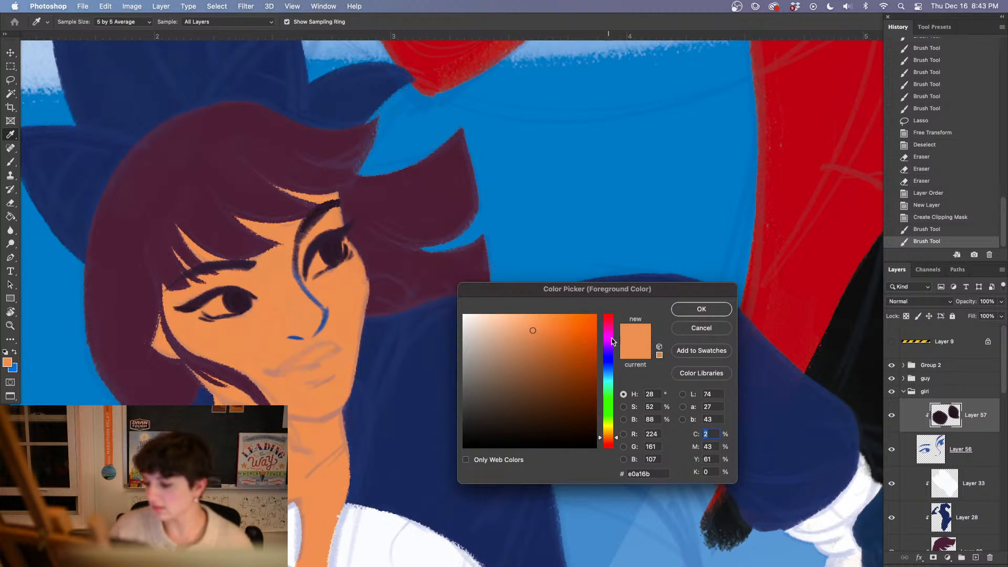
left_click(686, 330)
Examine the blank face of the guy in the fox suit and check Group 2 for its sketch lines
key("super+minus")
key("super+minus")
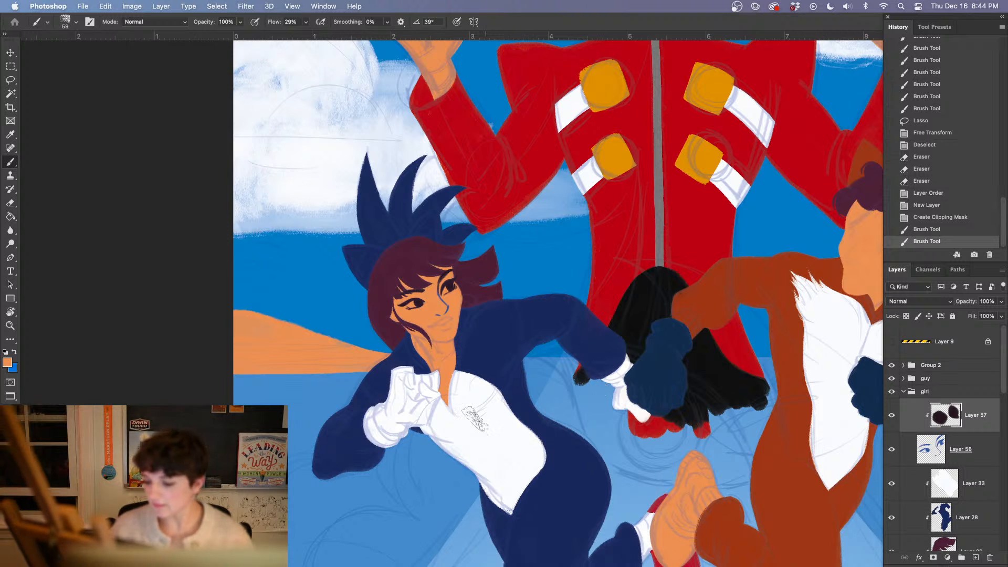
left_click_drag(298, 360, 422, 364)
left_click_drag(711, 402, 396, 424)
scroll(397, 424, "right", 6)
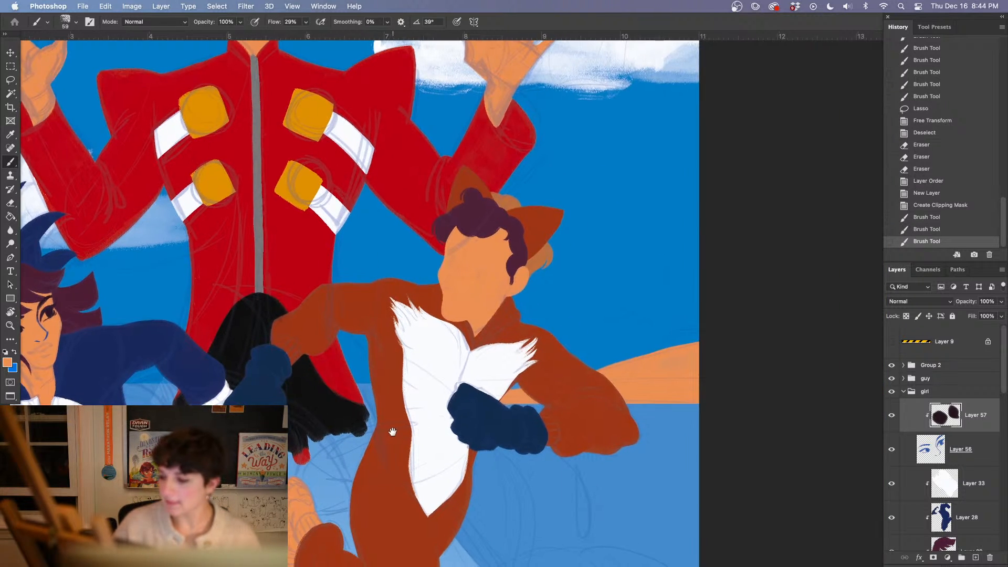
key("super+equal")
key("super+equal")
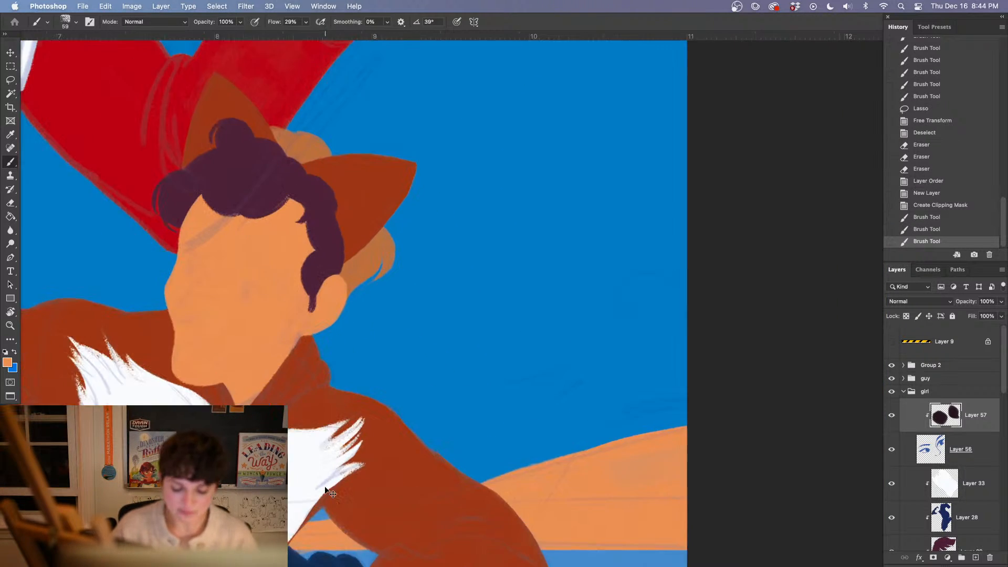
left_click_drag(337, 438, 398, 442)
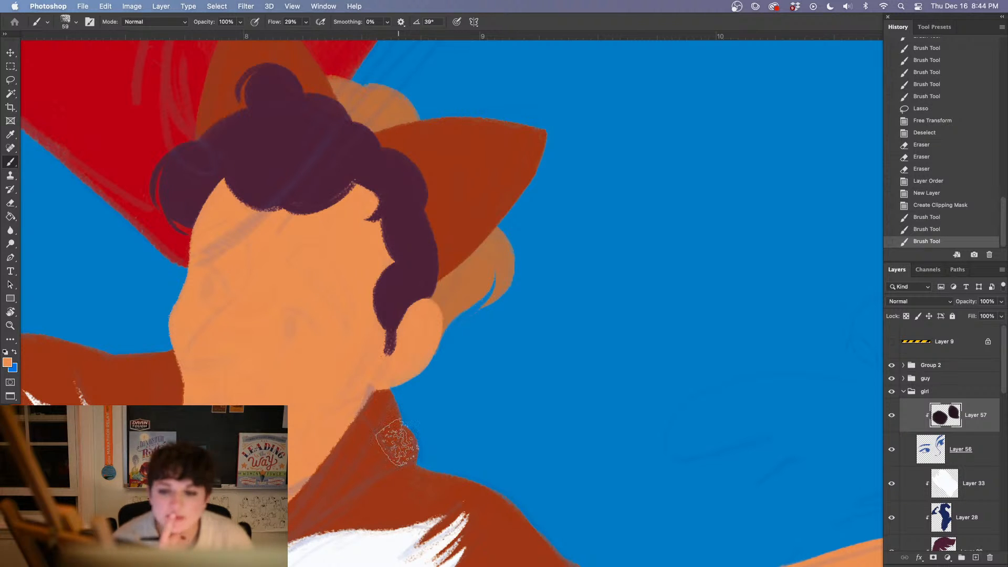
left_click(903, 391)
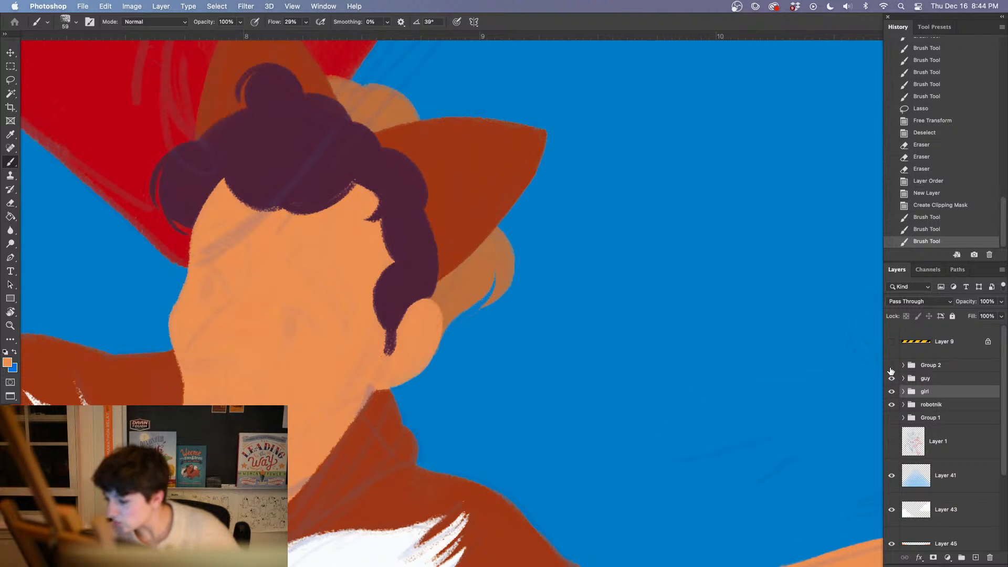
left_click(891, 365)
left_click(891, 366)
left_click(902, 365)
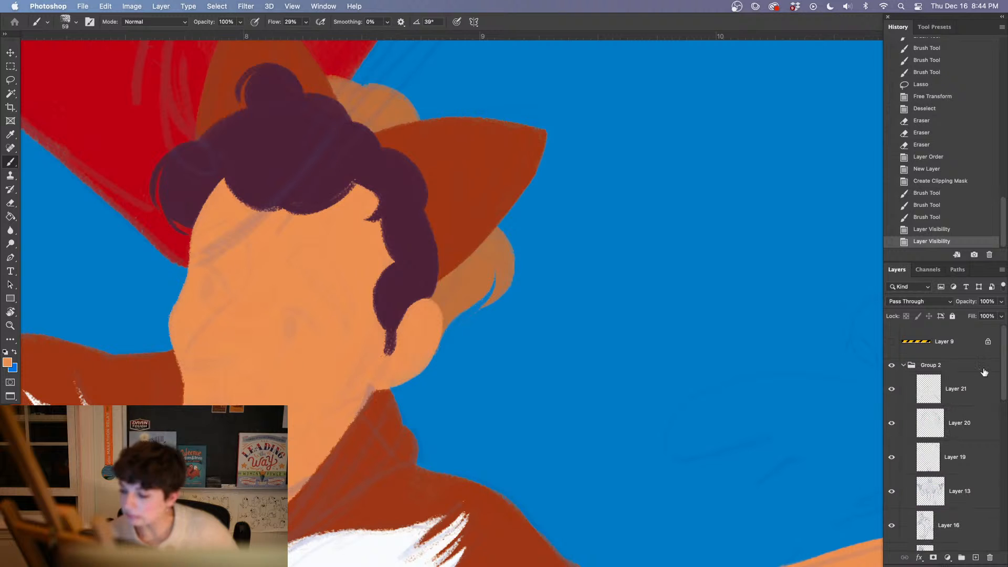
Check the sketch layers in Group 2 for the guy's facial lines by toggling their visibility, and select Layer 18
left_click(892, 526)
left_click(892, 527)
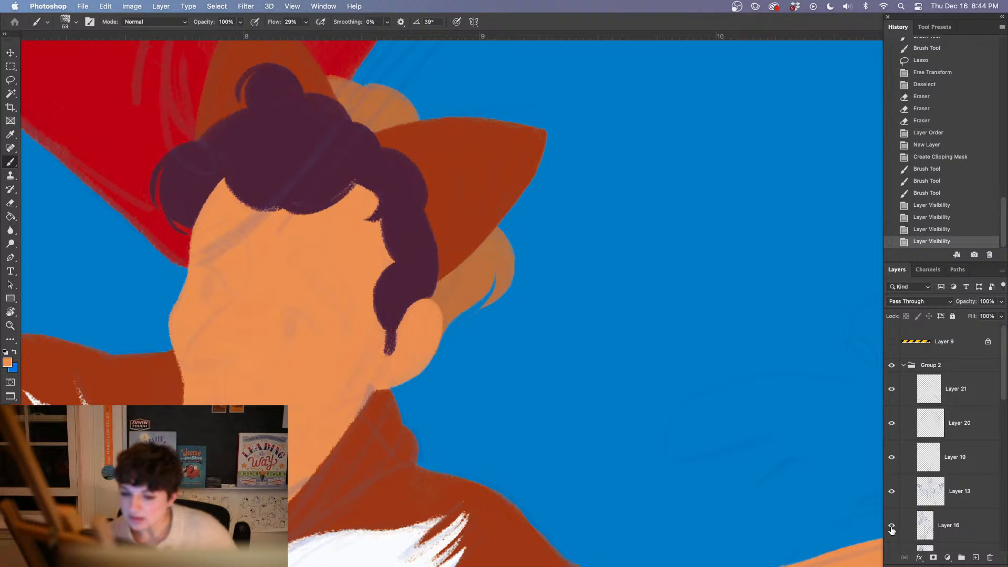
left_click(891, 425)
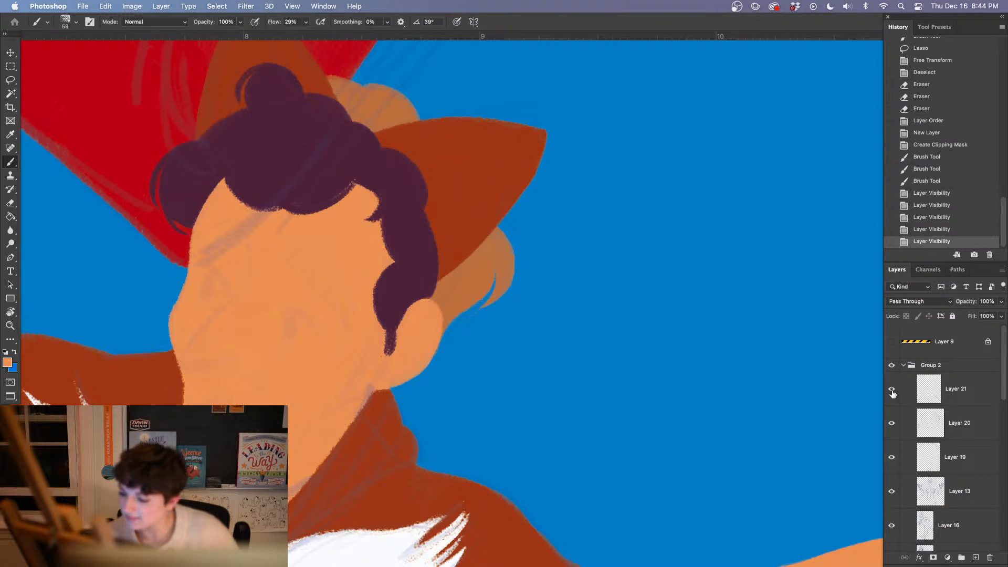
left_click(891, 425)
left_click(891, 425)
left_click(890, 425)
left_click_drag(1003, 379, 1002, 423)
left_click(891, 425)
left_click(892, 425)
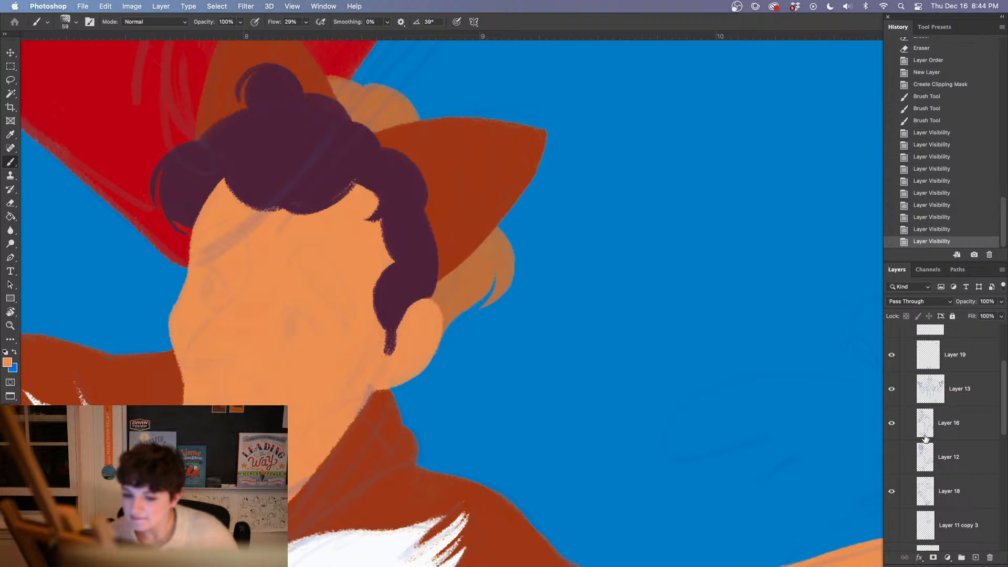
left_click(895, 491)
left_click(892, 491)
left_click(908, 491)
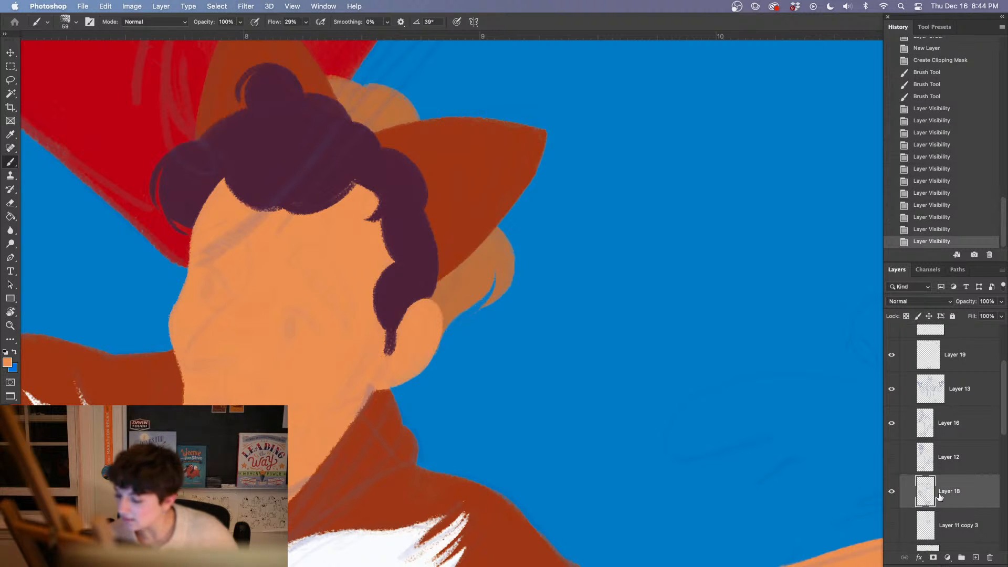
Lasso the guy's face sketch on Layer 18, cut it to the clipboard, and undo the cut to keep the original
key("l")
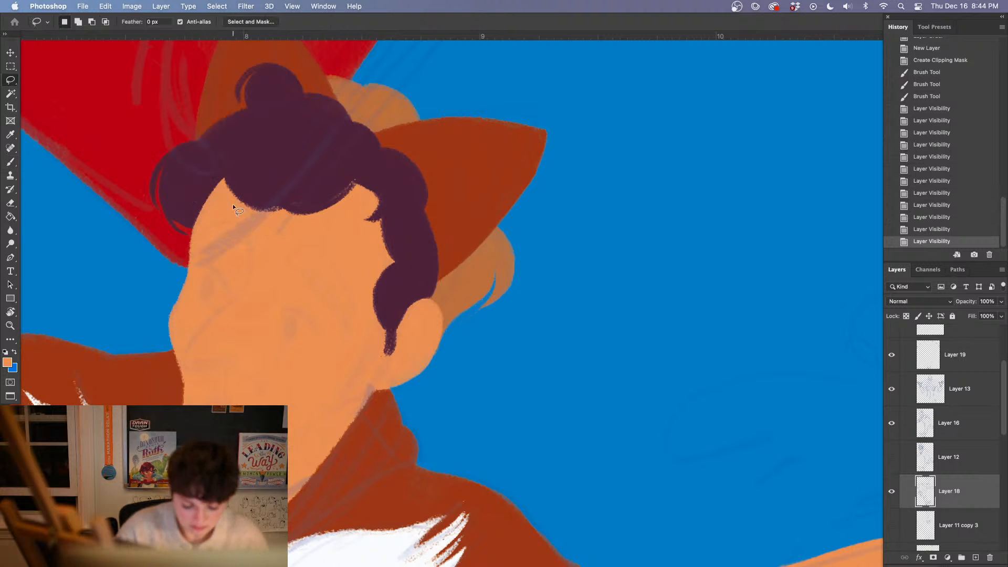
mouse_move(234, 203)
left_mouse_down()
mouse_move(193, 233)
mouse_move(178, 286)
left_mouse_up()
mouse_move(180, 393)
left_mouse_down()
mouse_move(329, 423)
mouse_move(387, 367)
mouse_move(393, 321)
mouse_move(357, 241)
mouse_move(238, 201)
left_mouse_up()
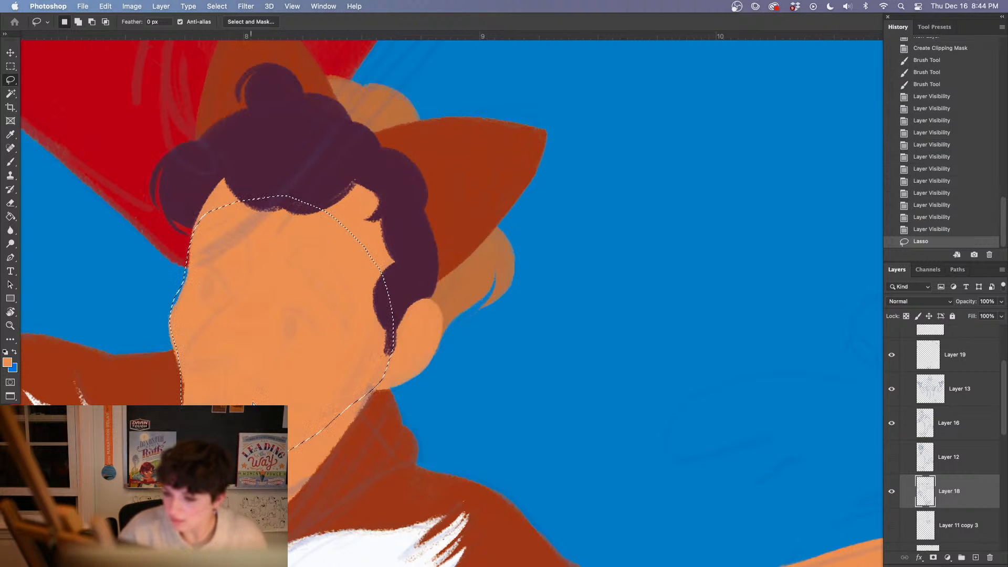
key("super+x")
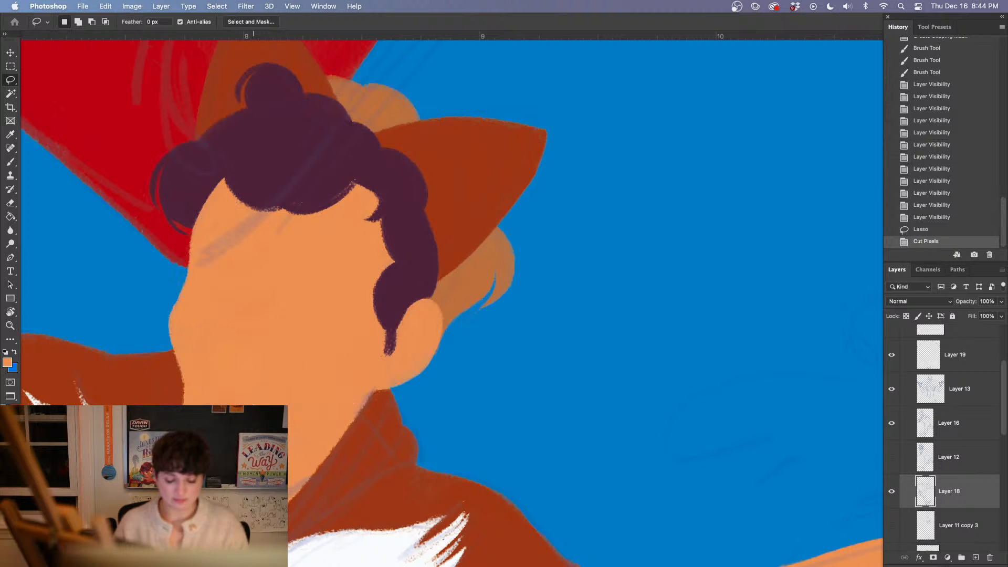
left_click(927, 230)
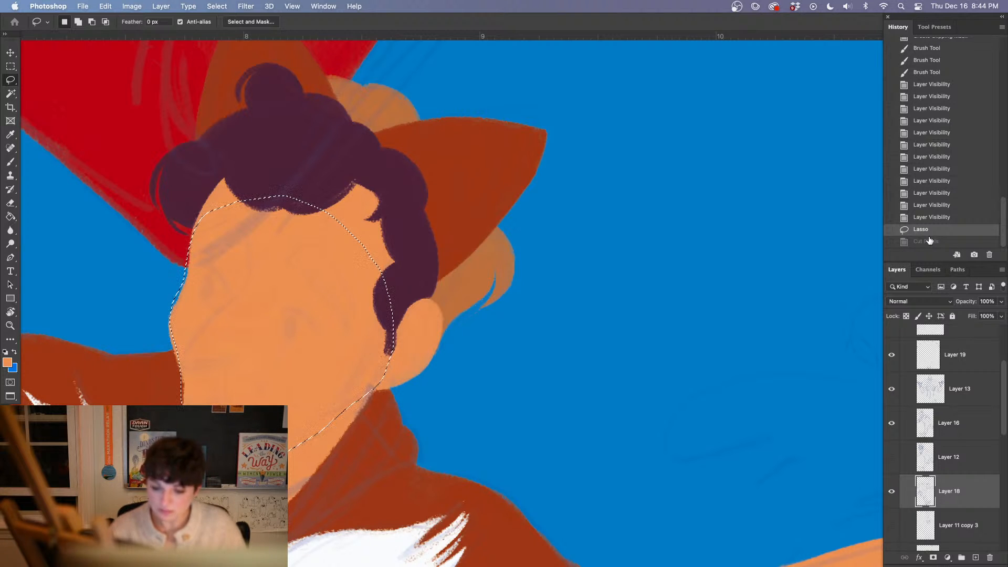
Paste the face sketch in place as a new layer above Layer 39 in the guy group
scroll(995, 339, "up", 3)
left_click(934, 365)
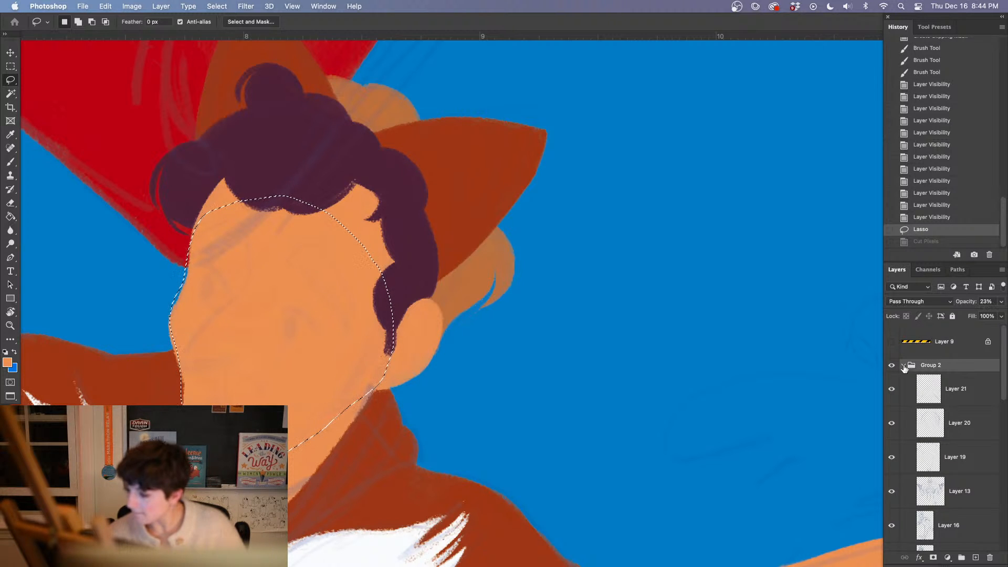
left_click(902, 365)
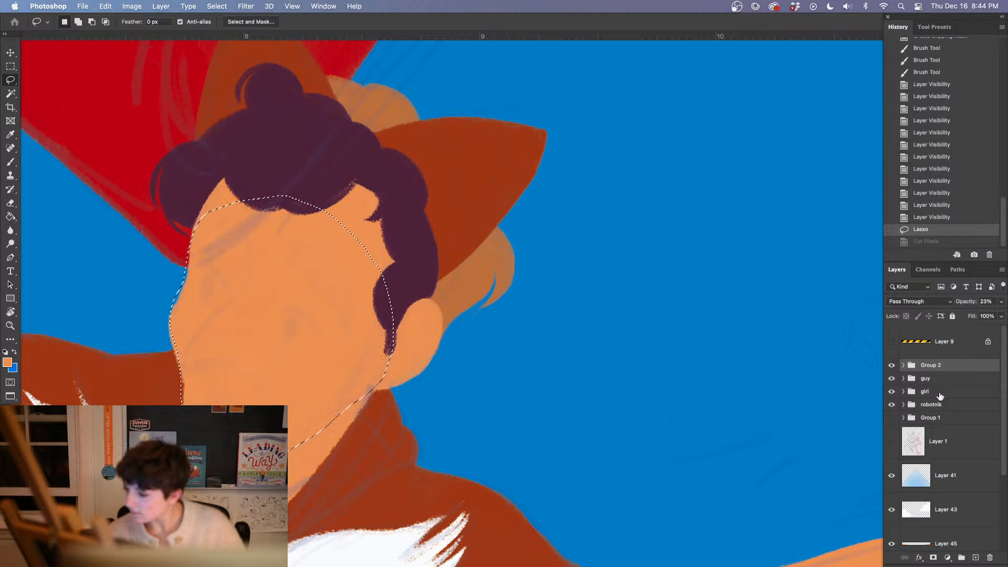
left_click(937, 393)
left_click(903, 379)
left_click(950, 404)
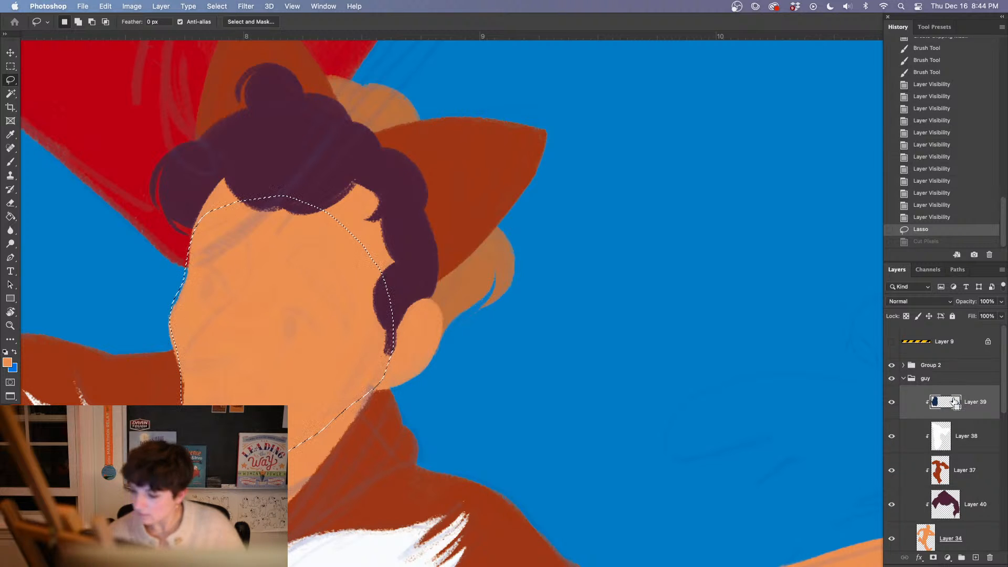
key("super+shift+v")
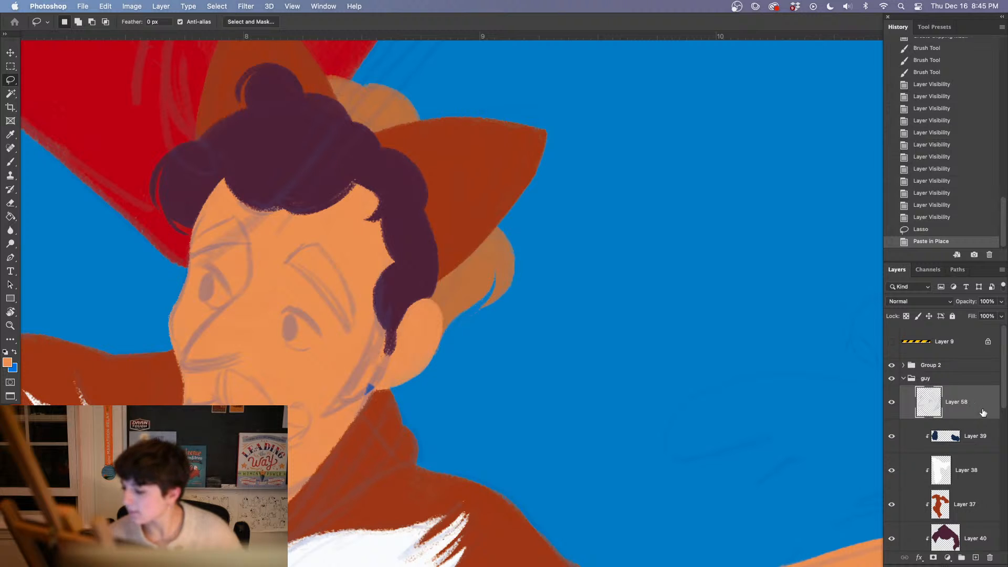
left_click(928, 270)
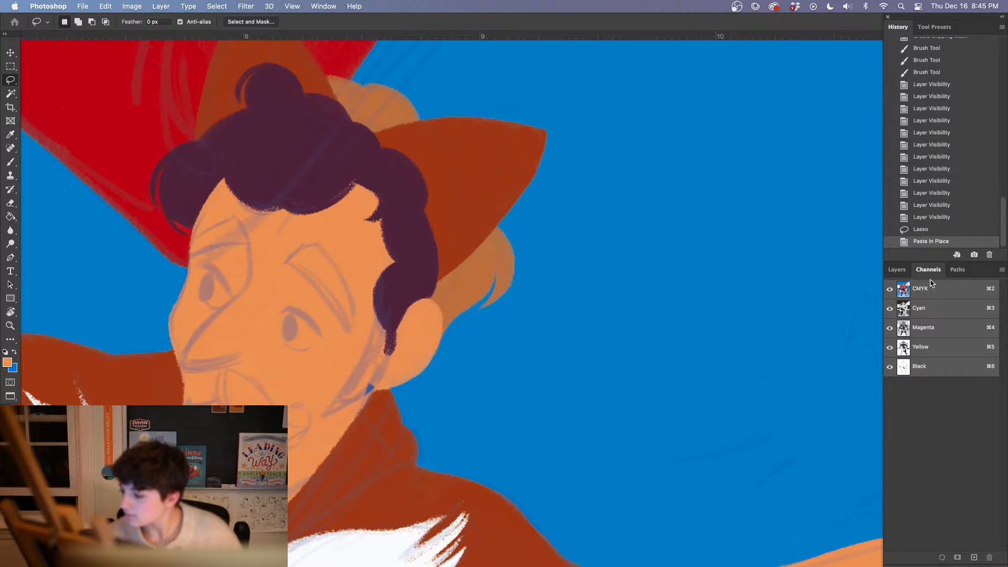
Check the pasted face sketch on Layer 58 by toggling its visibility off and on
left_click(897, 270)
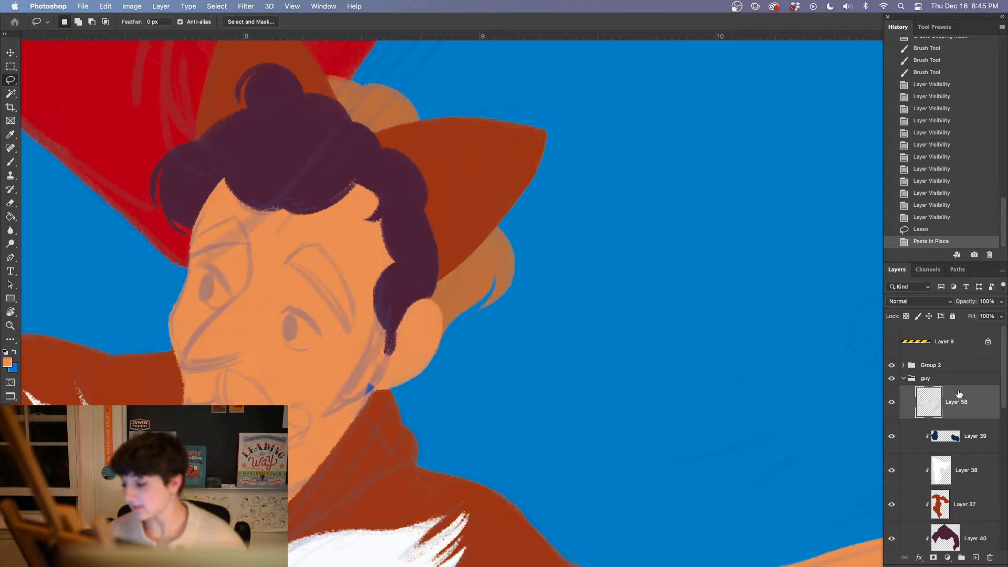
left_click(891, 402)
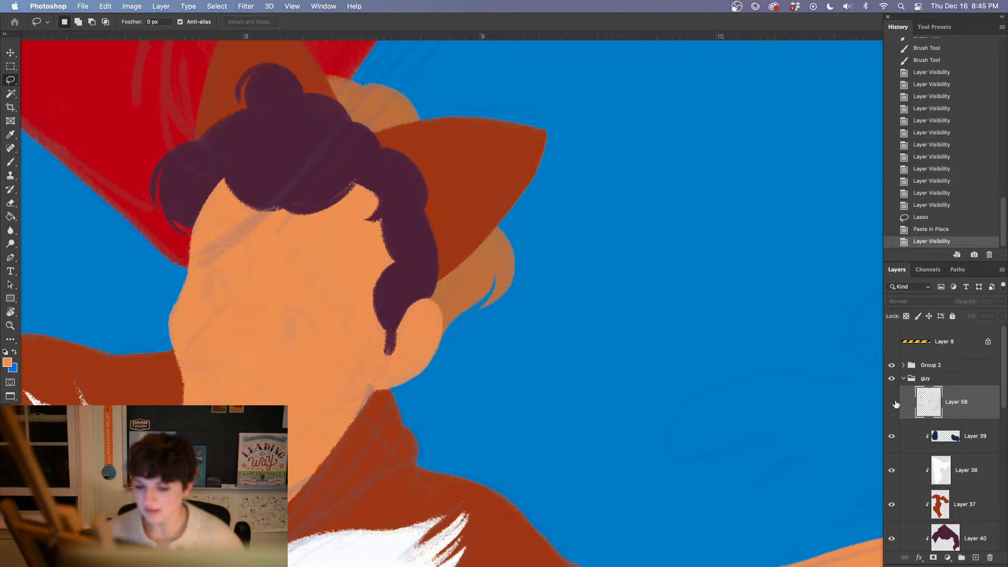
left_click(891, 402)
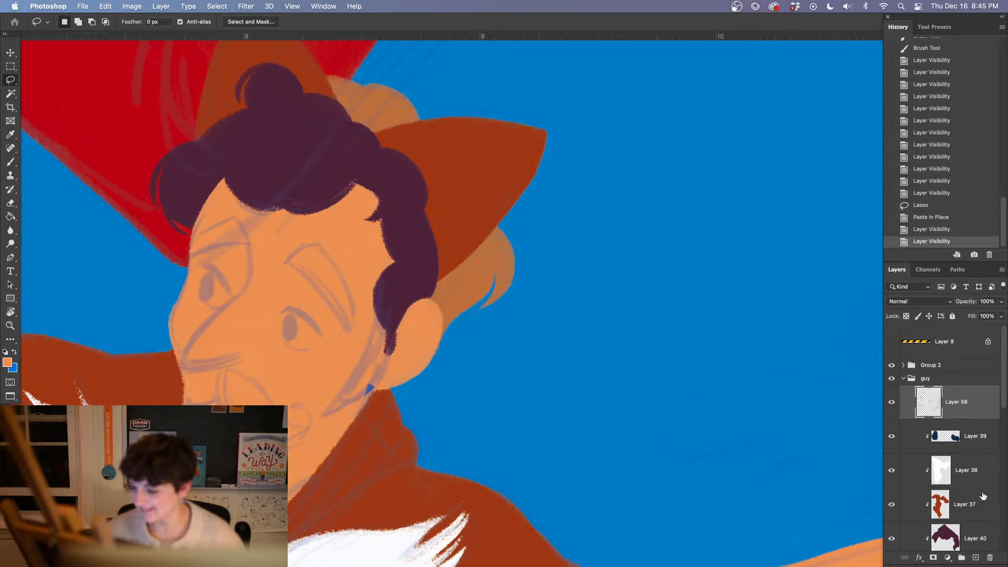
Add a new layer above the pasted sketch and choose Kyle's Drawing Box - Animator Pencil 2016 brush at 7 px
left_click(977, 558)
key("b")
key("super+plus")
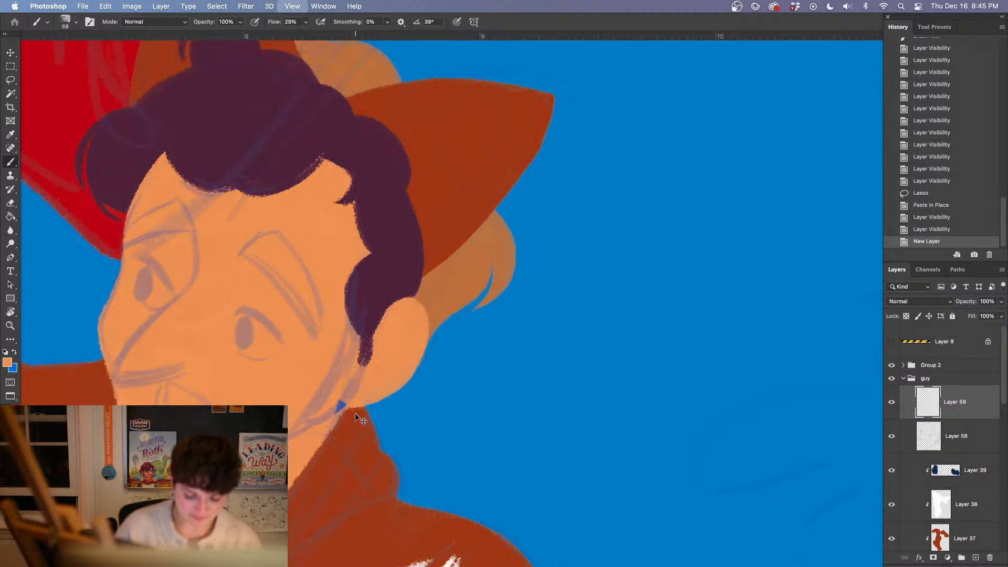
mouse_move(283, 462)
left_mouse_down()
mouse_move(392, 426)
mouse_move(415, 432)
left_mouse_up()
right_click(415, 432)
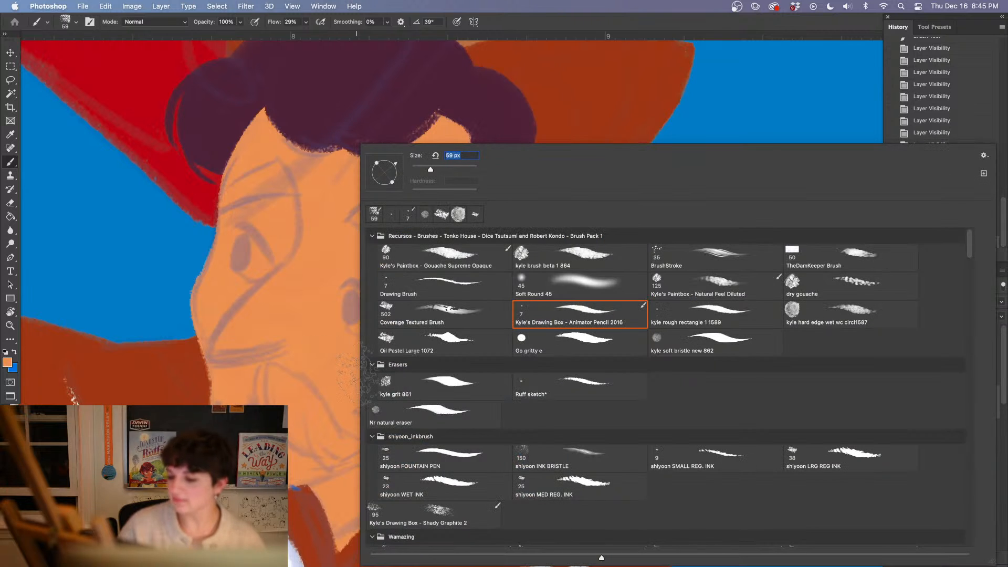
left_click(672, 326)
left_click(609, 314)
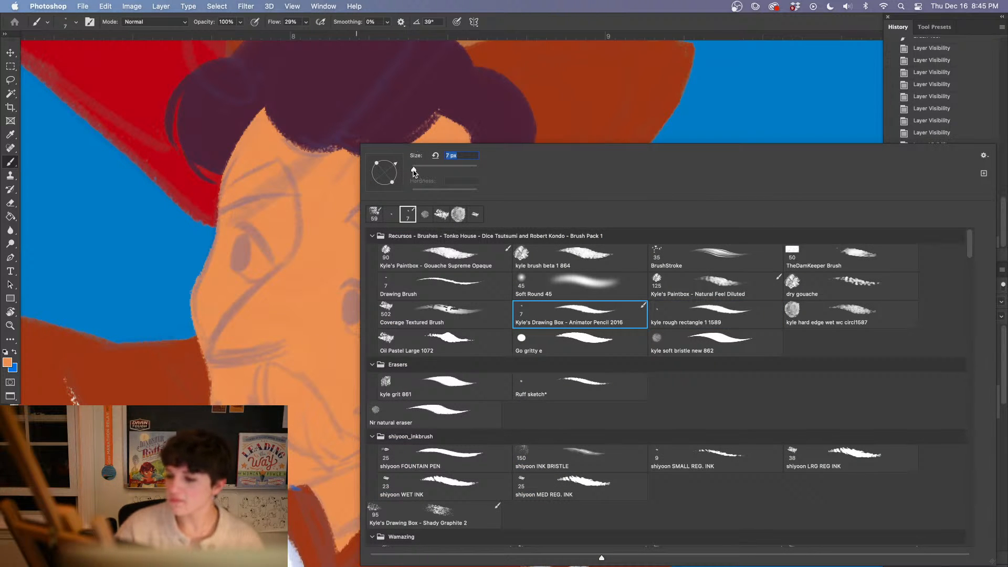
Set the foreground color to a very dark purple, starting from the color of the guy's hair
left_click(8, 362)
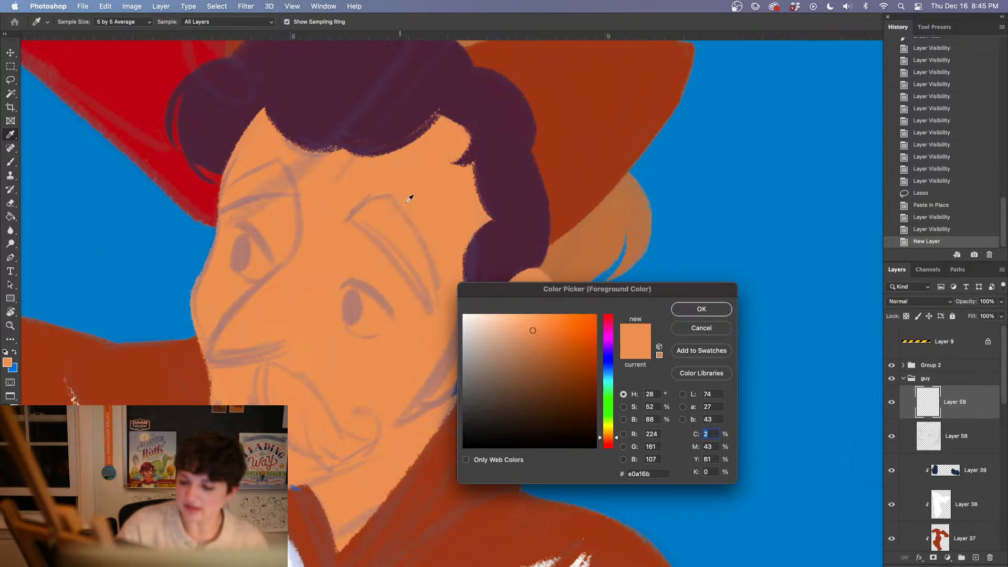
left_click(407, 114)
left_click(682, 313)
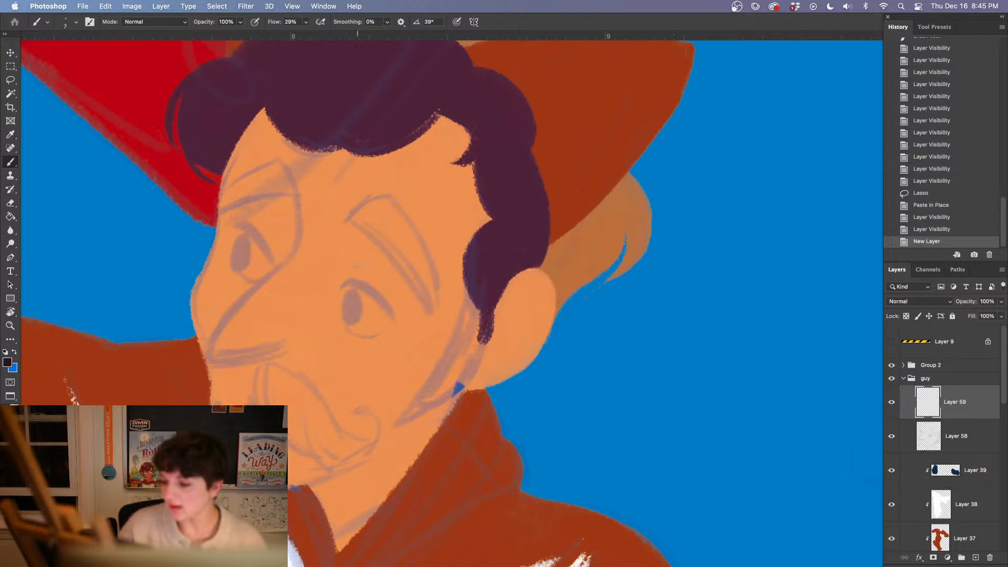
Draw thick upper lash lines and thin lower lid lines on both of the guy's eyes, following the sketch
left_click_drag(343, 285, 398, 324)
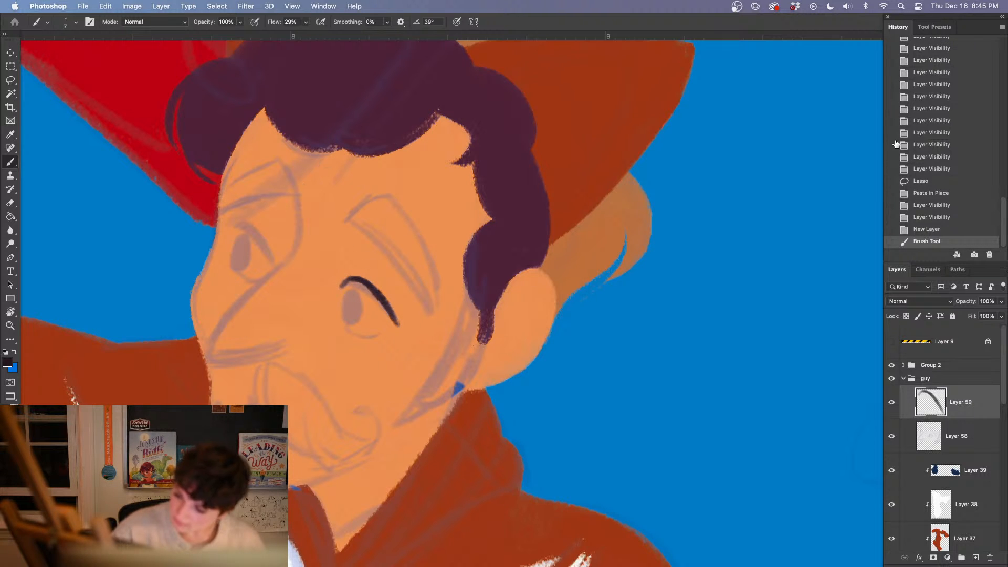
key("super+z")
left_click_drag(341, 286, 399, 323)
mouse_move(382, 298)
left_mouse_down()
mouse_move(395, 321)
mouse_move(357, 283)
mouse_move(388, 304)
left_mouse_up()
left_click_drag(235, 221, 278, 267)
mouse_move(247, 228)
left_mouse_down()
mouse_move(273, 263)
mouse_move(255, 277)
left_mouse_up()
left_click_drag(345, 327, 378, 337)
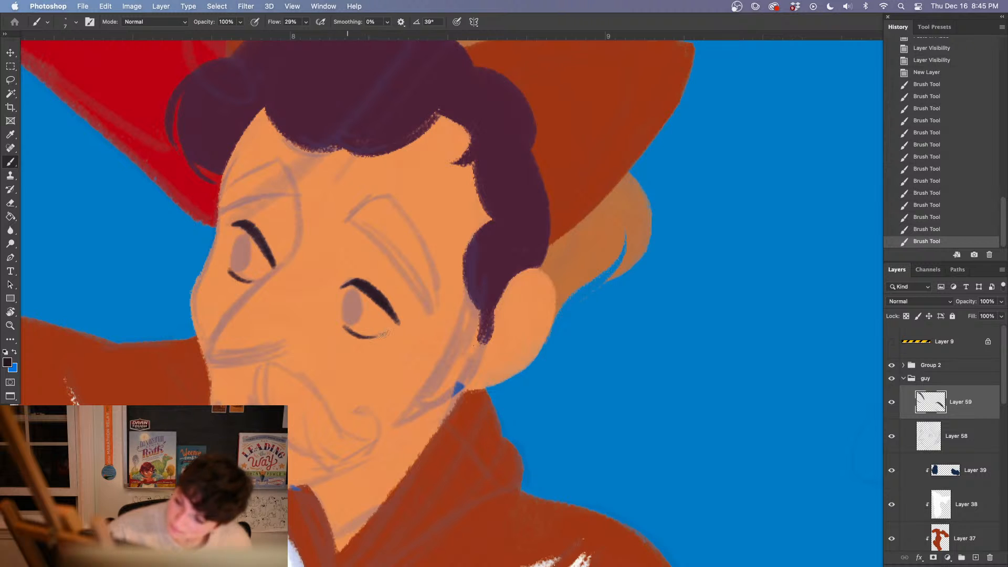
left_click_drag(252, 227, 274, 263)
Outline the guy's far eyebrow over the sketch and fill it with the dark color
mouse_move(277, 159)
left_mouse_down()
mouse_move(293, 197)
mouse_move(272, 165)
mouse_move(289, 194)
mouse_move(218, 211)
left_mouse_up()
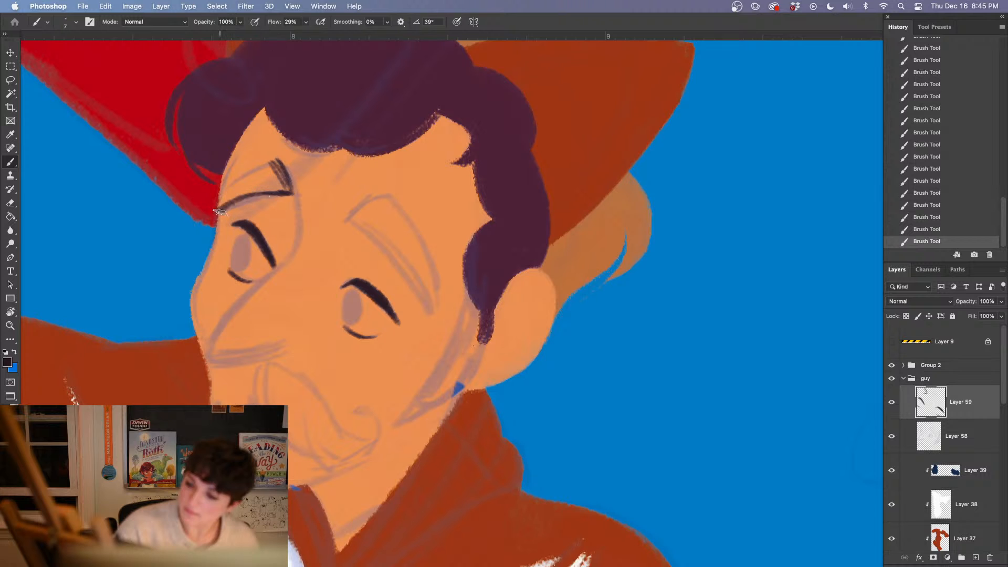
mouse_move(248, 180)
left_mouse_down()
mouse_move(220, 200)
mouse_move(281, 165)
mouse_move(258, 173)
left_mouse_up()
mouse_move(218, 207)
left_mouse_down()
mouse_move(267, 183)
mouse_move(277, 189)
mouse_move(263, 178)
mouse_move(283, 176)
mouse_move(286, 189)
mouse_move(266, 185)
mouse_move(218, 211)
mouse_move(278, 189)
left_mouse_up()
mouse_move(278, 189)
left_mouse_down()
mouse_move(227, 207)
mouse_move(289, 193)
left_mouse_up()
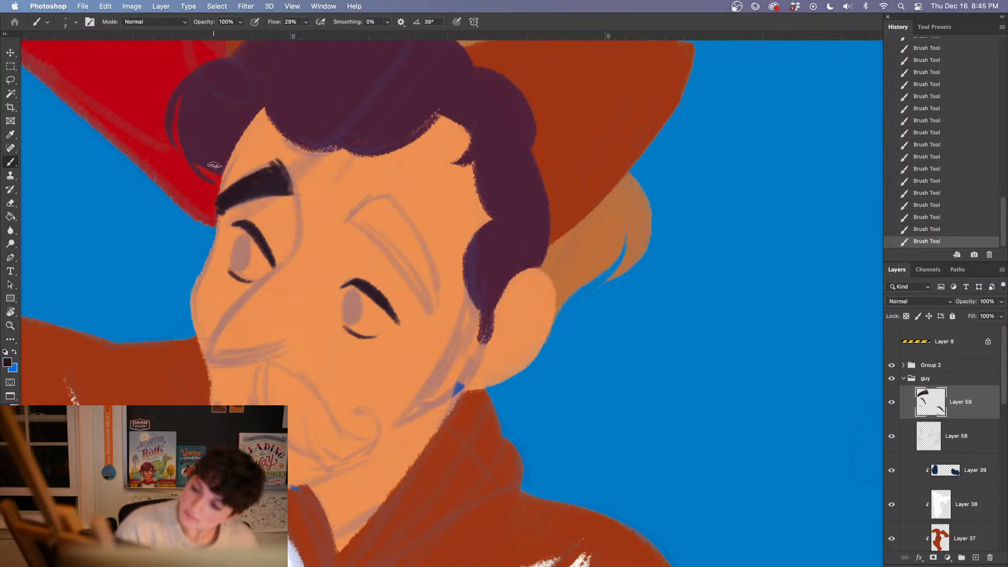
Clean the far eyebrow's outer edge and carve thin hair strokes into its inner end with a 3 px eraser
key("e")
mouse_move(215, 167)
left_mouse_down()
mouse_move(231, 209)
mouse_move(218, 204)
left_mouse_up()
key("b")
key("e")
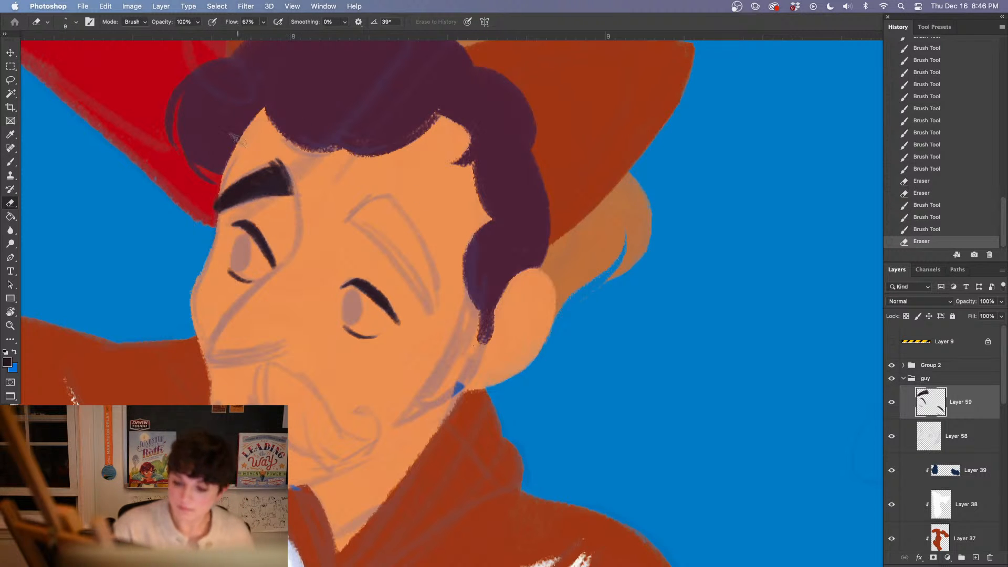
right_click(256, 201)
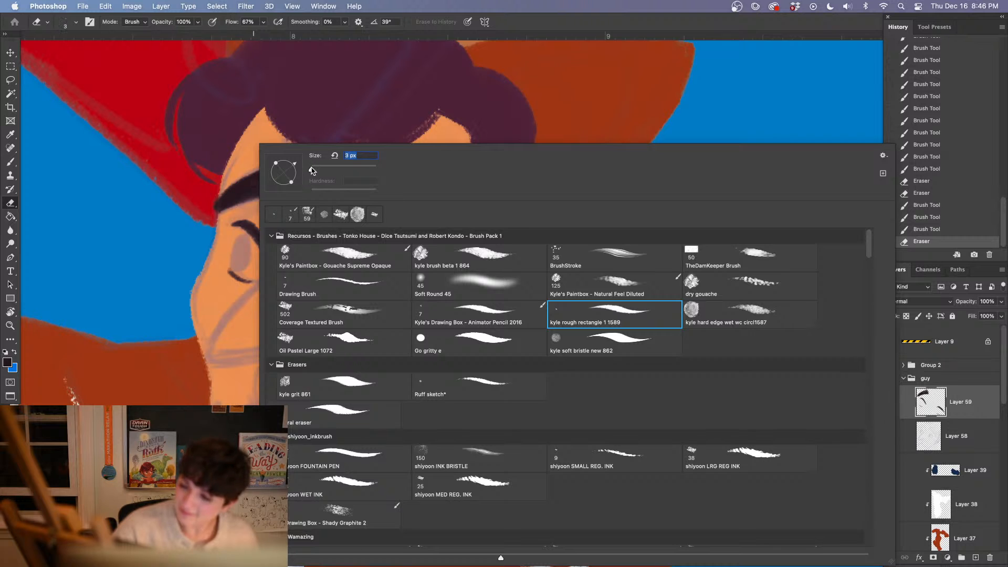
left_click(283, 135)
left_click_drag(278, 160, 288, 194)
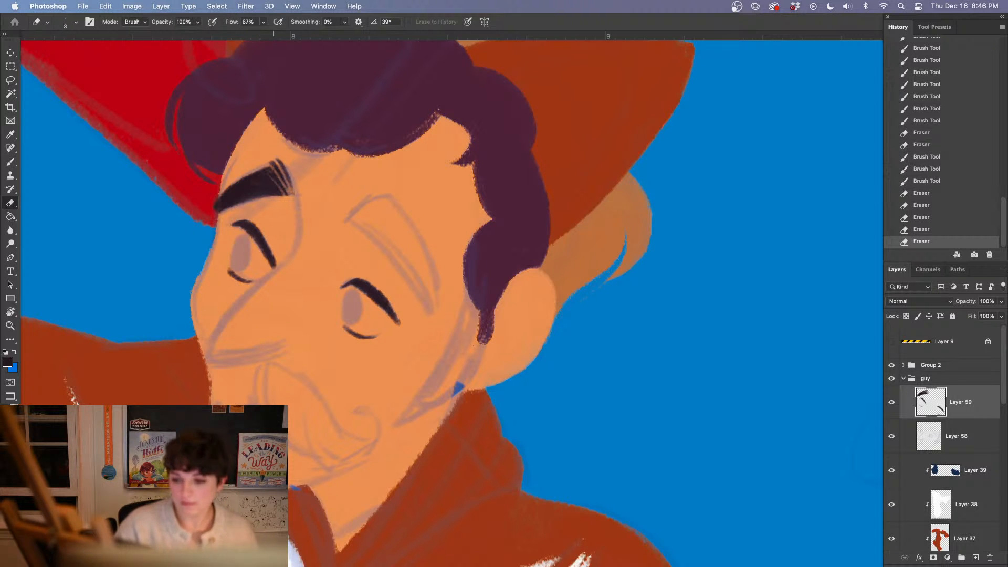
Outline and fill the guy's near eyebrow with the brush, and trim its outer edge with the Eraser
key("b")
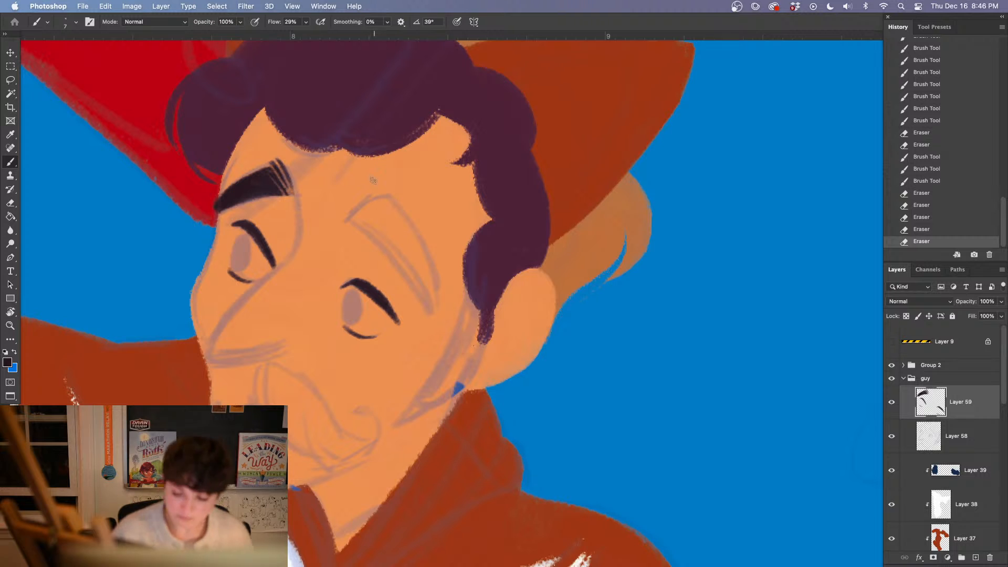
mouse_move(351, 222)
left_mouse_down()
mouse_move(402, 193)
mouse_move(371, 227)
mouse_move(431, 311)
left_mouse_up()
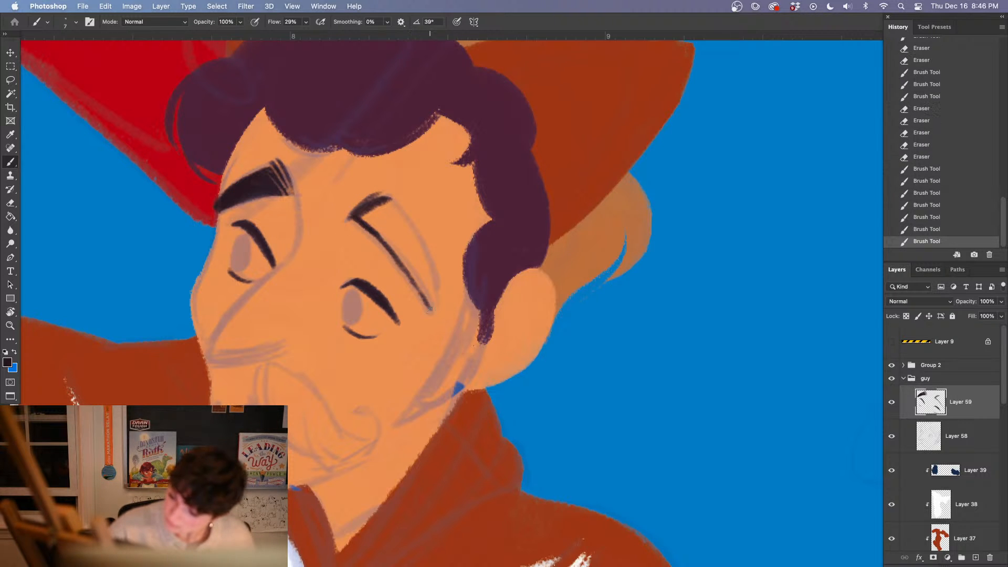
mouse_move(388, 198)
left_mouse_down()
mouse_move(430, 269)
mouse_move(434, 314)
left_mouse_up()
left_click_drag(430, 293, 434, 315)
mouse_move(359, 213)
left_mouse_down()
mouse_move(391, 242)
mouse_move(382, 222)
mouse_move(397, 206)
mouse_move(404, 234)
mouse_move(367, 214)
mouse_move(415, 268)
mouse_move(422, 263)
mouse_move(409, 266)
mouse_move(423, 299)
mouse_move(405, 265)
mouse_move(422, 294)
left_mouse_up()
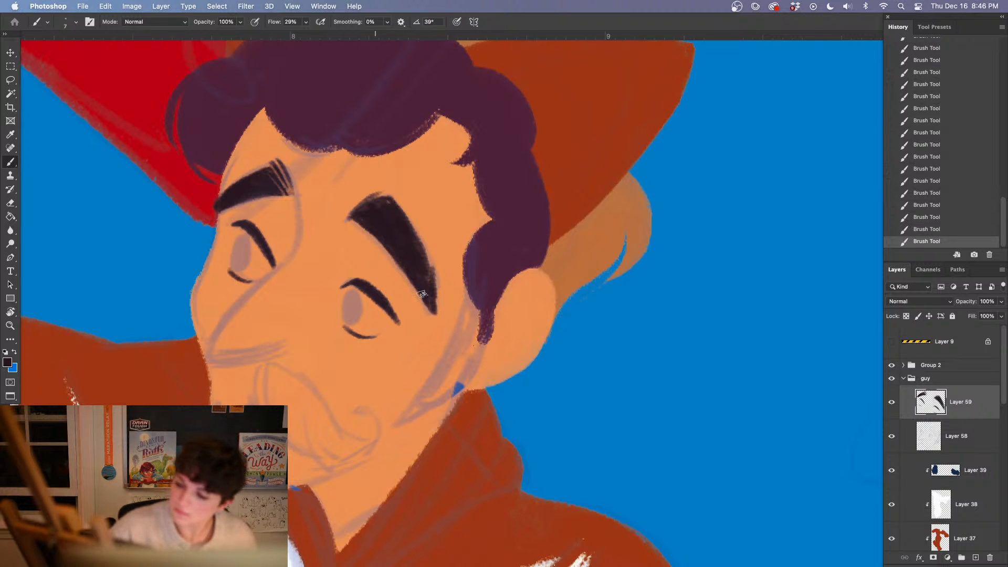
mouse_move(399, 211)
left_mouse_down()
mouse_move(371, 208)
mouse_move(395, 209)
mouse_move(420, 266)
mouse_move(418, 236)
mouse_move(434, 299)
left_mouse_up()
key("e")
left_click_drag(428, 265, 436, 308)
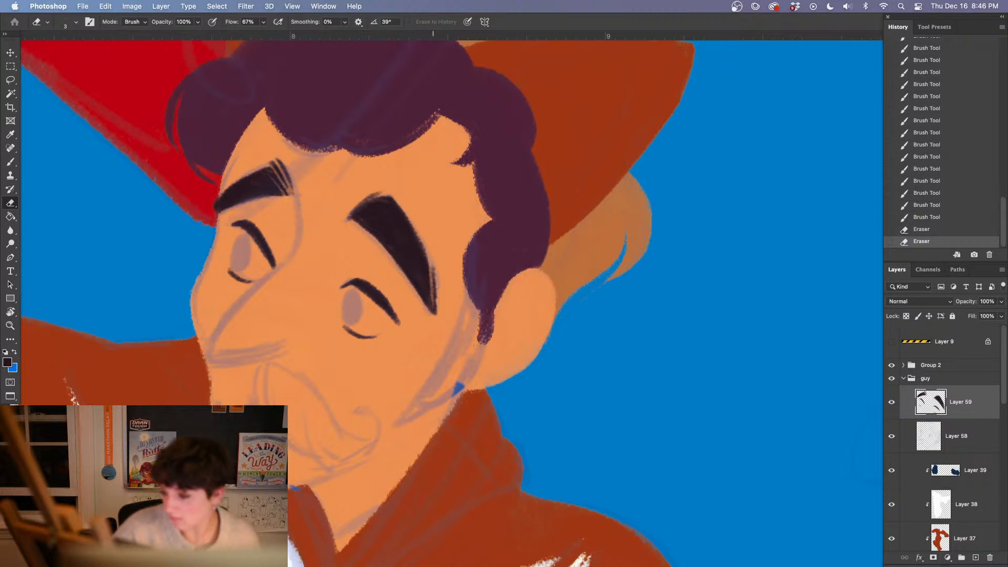
Try carving thin hair strokes into the near eyebrow's inner end with the Eraser, and step back through the history to remove them
left_click_drag(376, 216, 395, 203)
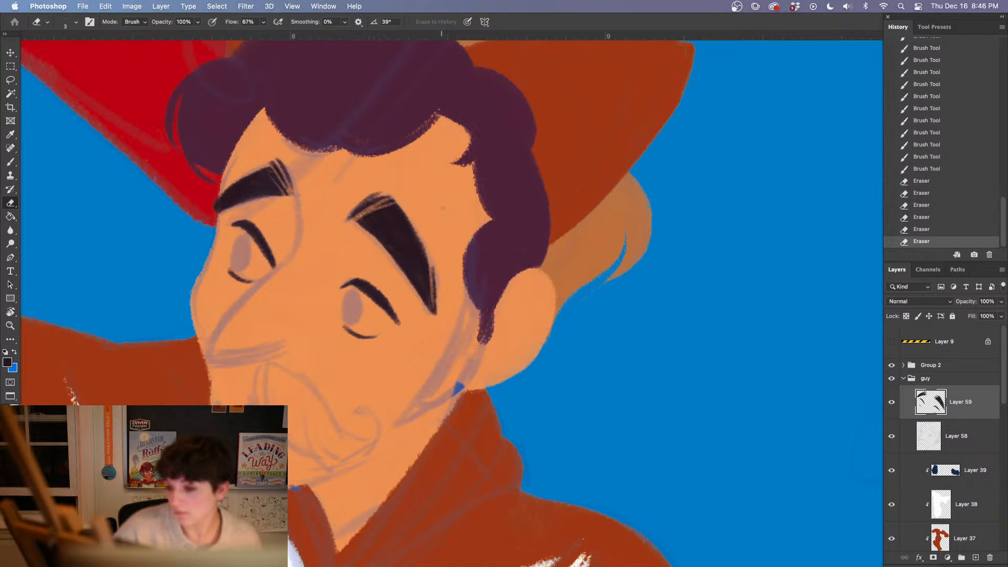
left_click(935, 233)
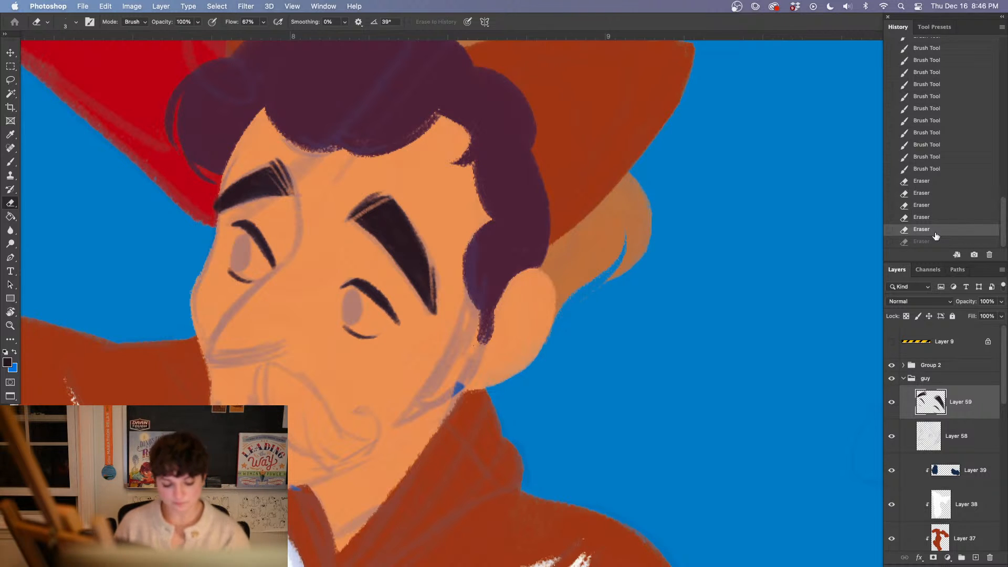
left_click_drag(362, 222, 382, 211)
left_click(924, 229)
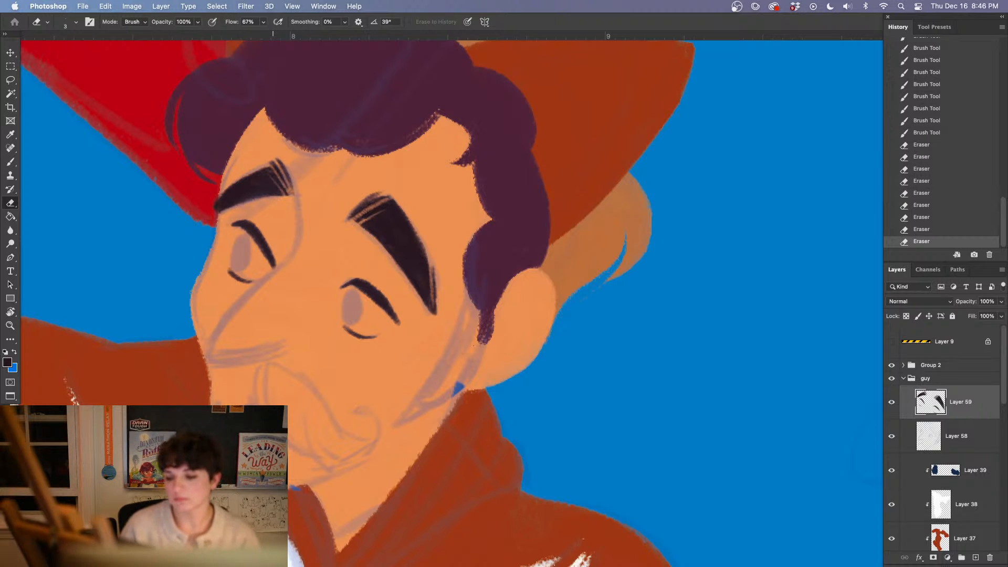
left_click(940, 217)
left_click(942, 206)
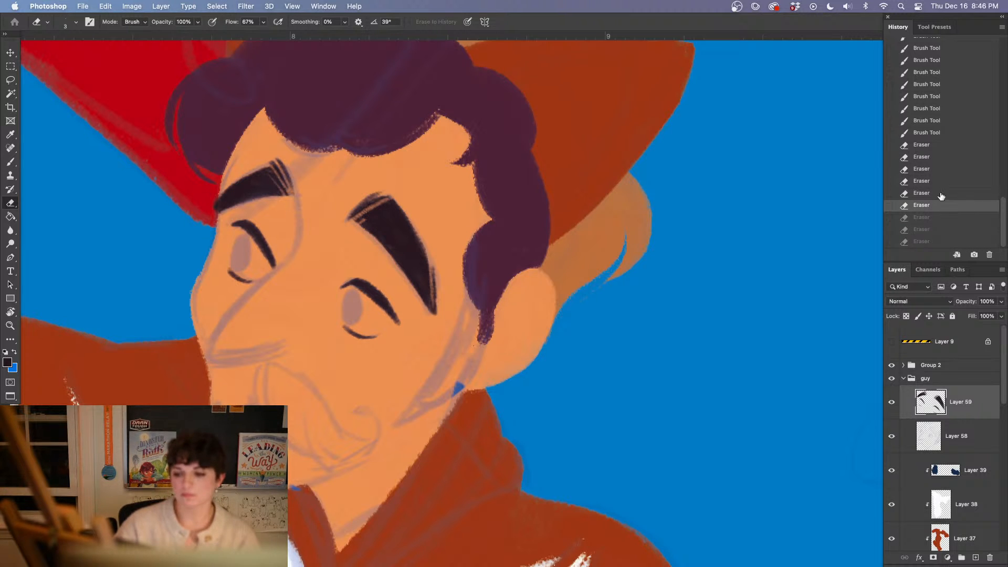
left_click(940, 194)
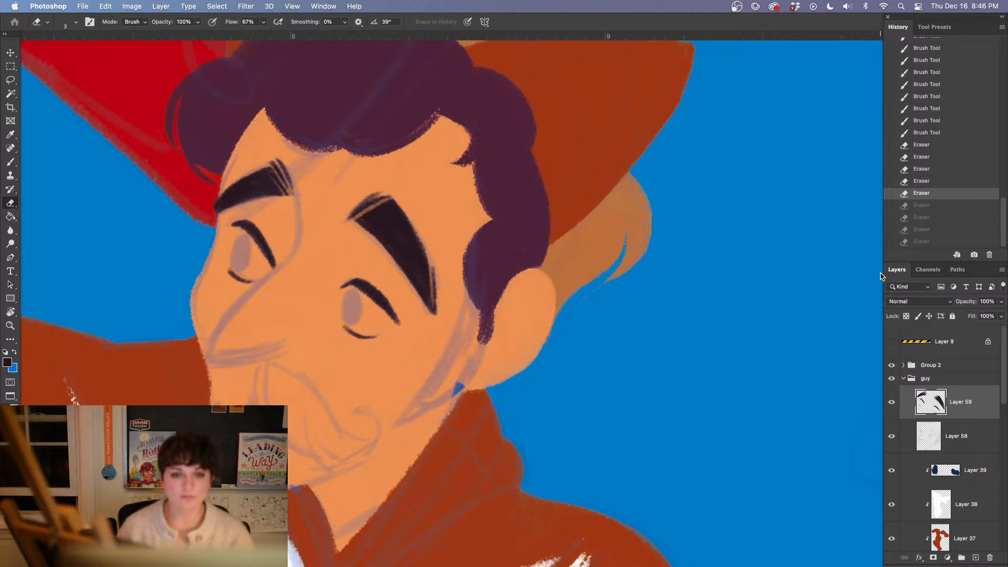
left_click(931, 181)
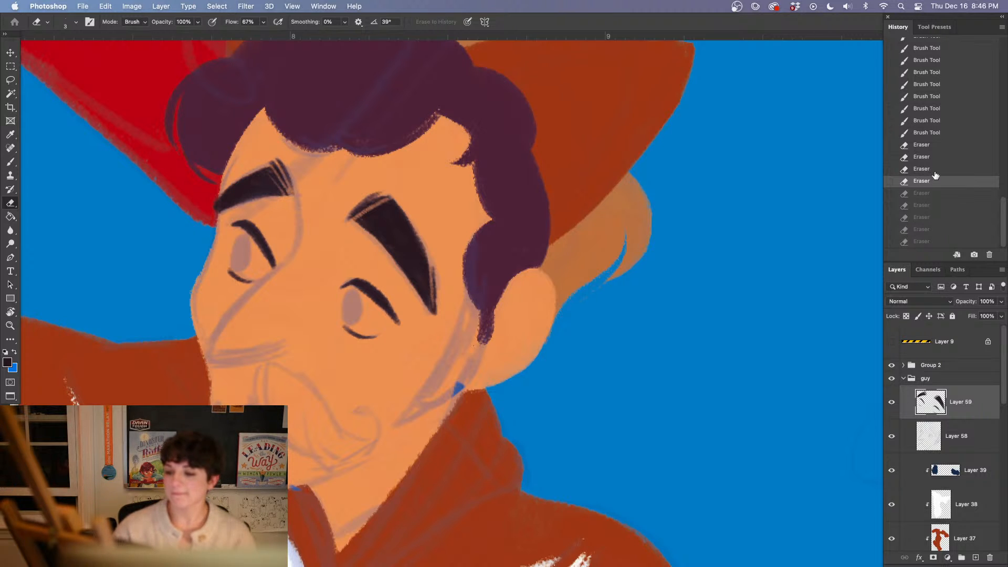
left_click(930, 170)
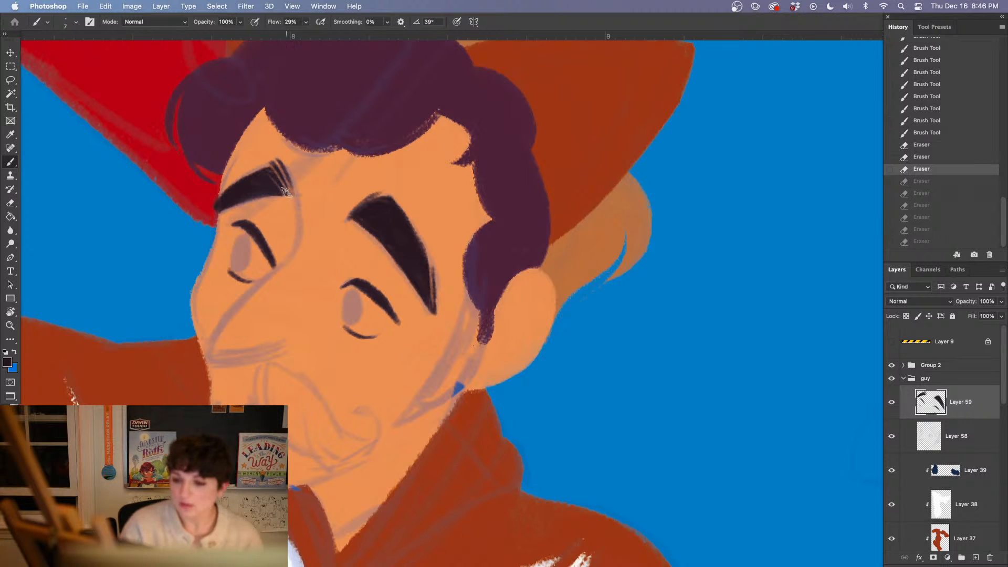
Thicken the far eyebrow along its lower edge toward the outer tip, and erase the excess beyond the face
left_click_drag(288, 192, 274, 195)
left_click_drag(286, 194, 255, 200)
mouse_move(283, 196)
left_mouse_down()
mouse_move(233, 204)
mouse_move(207, 222)
left_mouse_up()
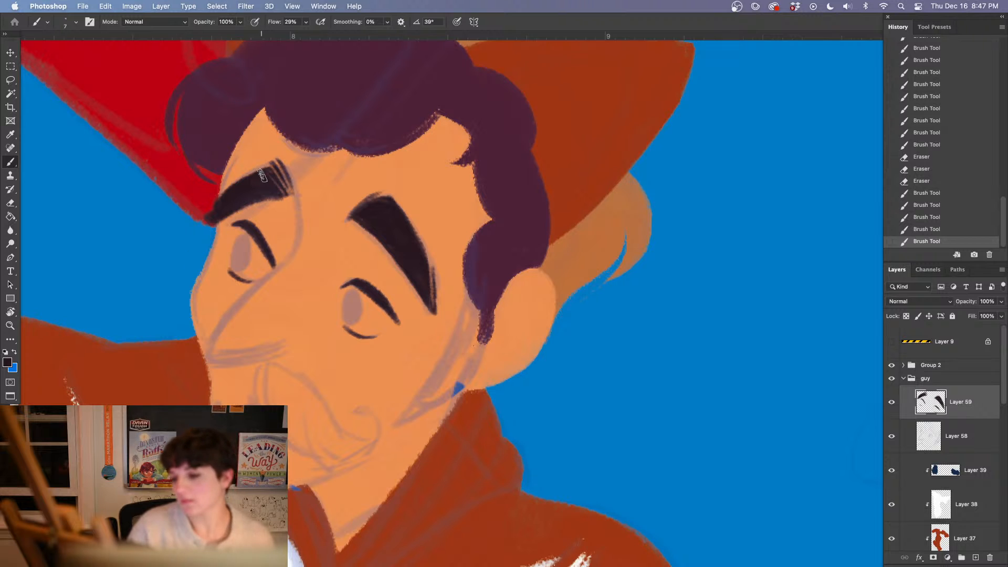
left_click_drag(266, 176, 257, 178)
key("e")
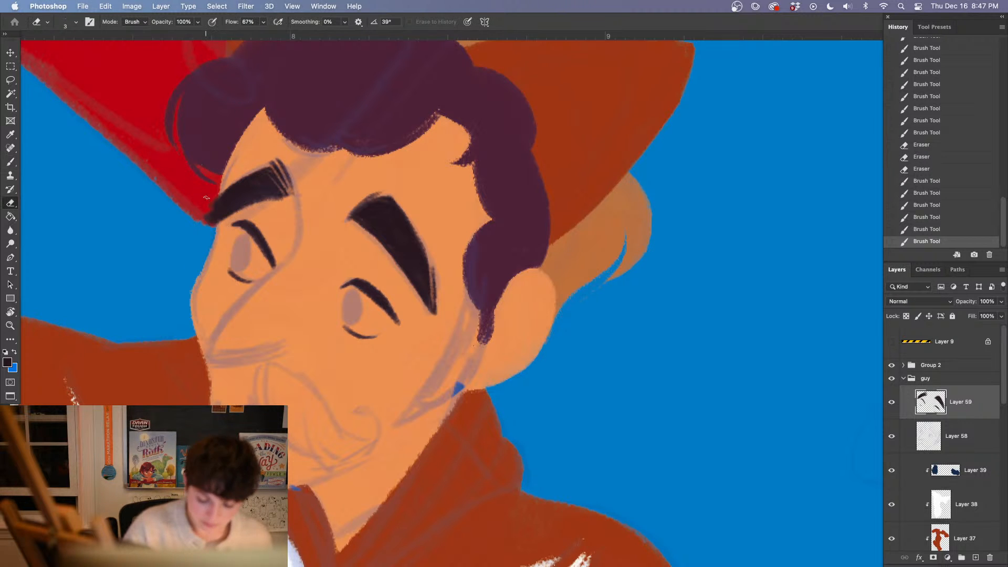
left_click_drag(214, 192, 207, 224)
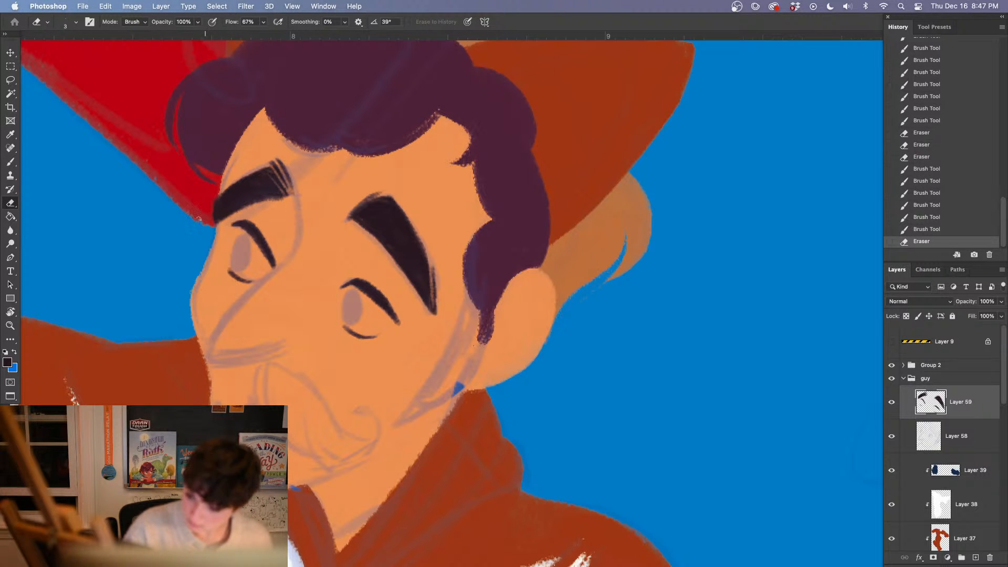
left_click(199, 218)
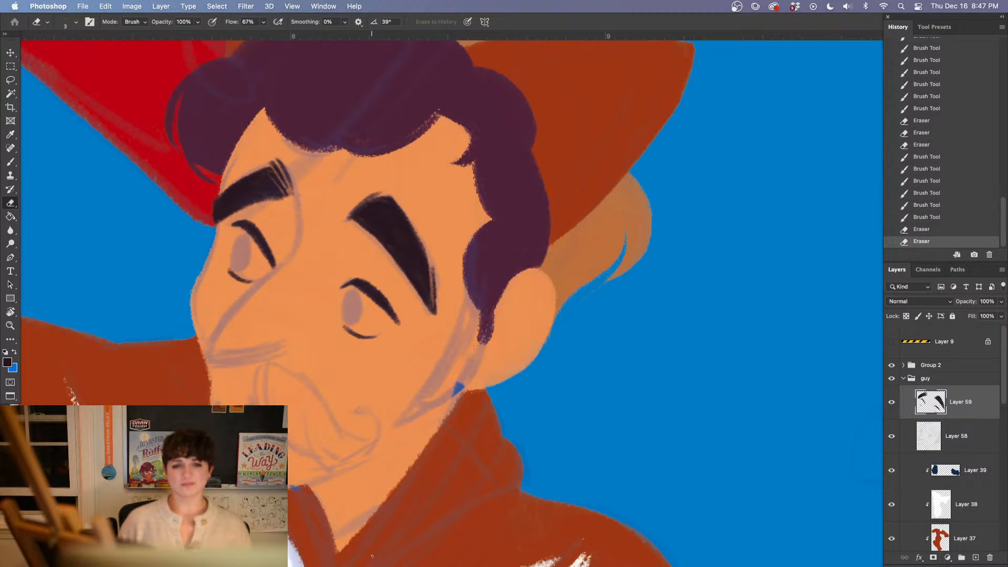
Lasso the far eyebrow and free transform it, rotating it 6.91° and scaling its height to 112.78%
key("l")
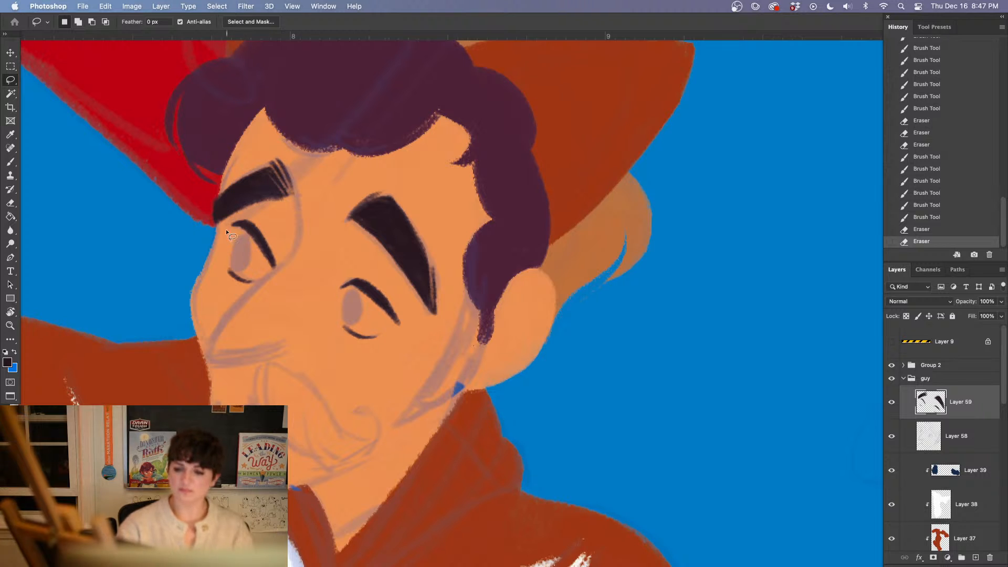
mouse_move(208, 231)
left_mouse_down()
mouse_move(241, 217)
mouse_move(301, 161)
mouse_move(206, 228)
left_mouse_up()
key("super+t")
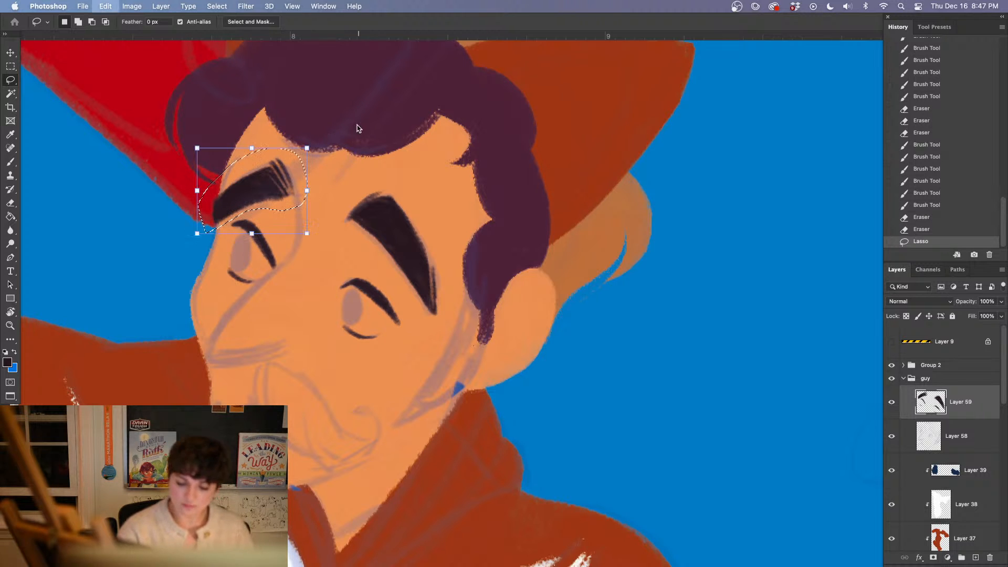
left_click_drag(286, 193, 272, 193)
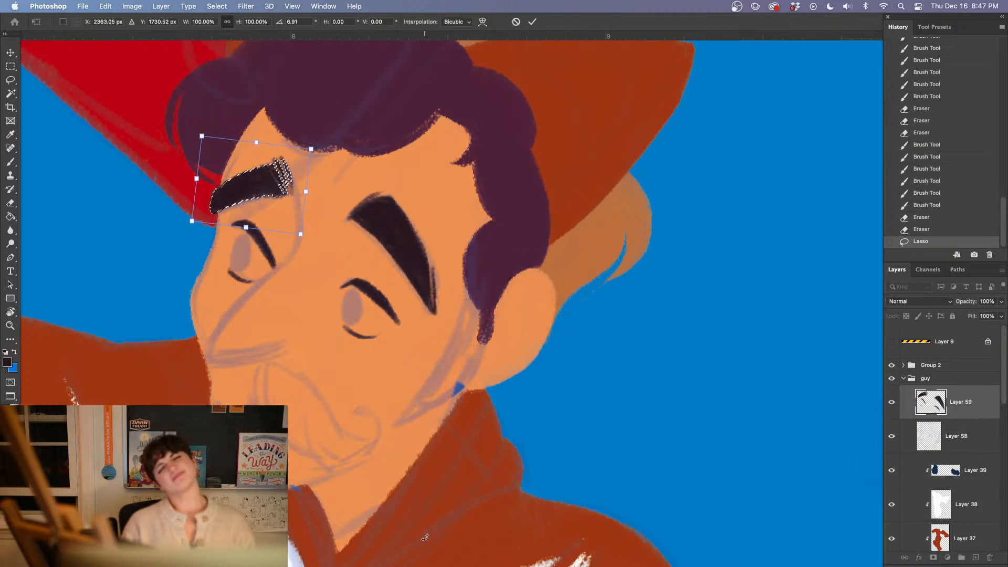
left_click_drag(246, 227, 246, 238)
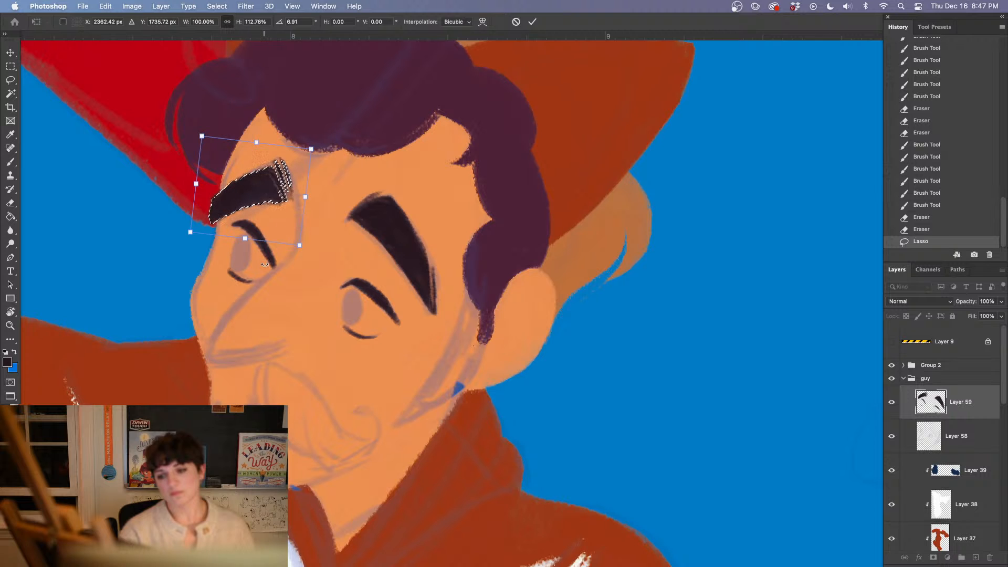
key("Return")
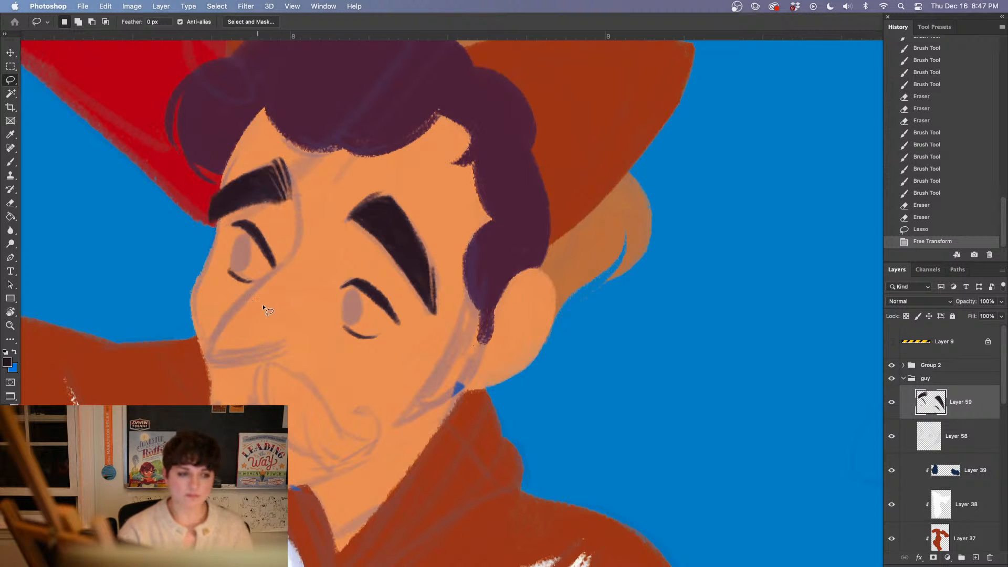
Clear the selection and refine the far eyebrow's outer end and edges with short brush strokes and the Eraser
key("ctrl+d")
key("e")
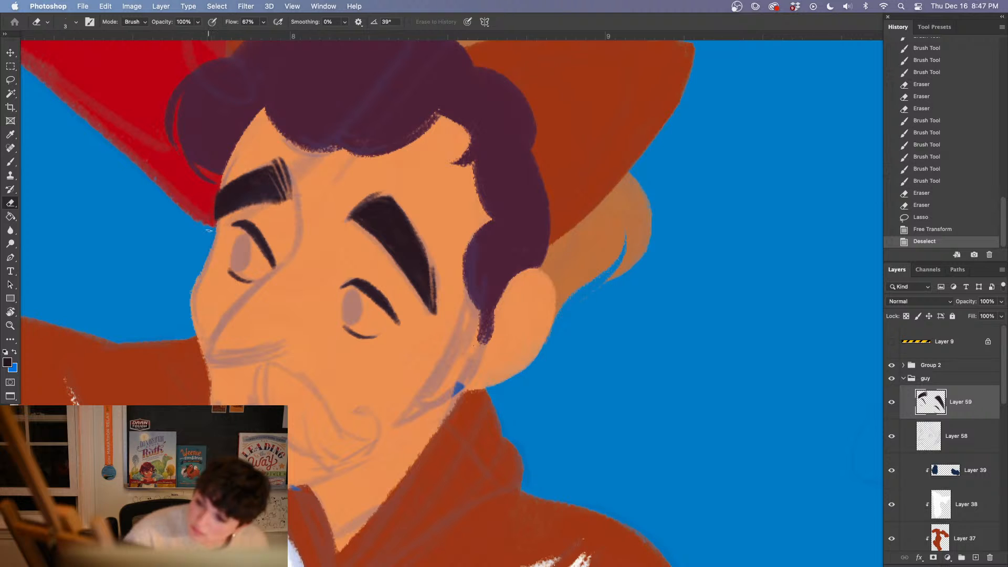
left_click_drag(209, 230, 212, 232)
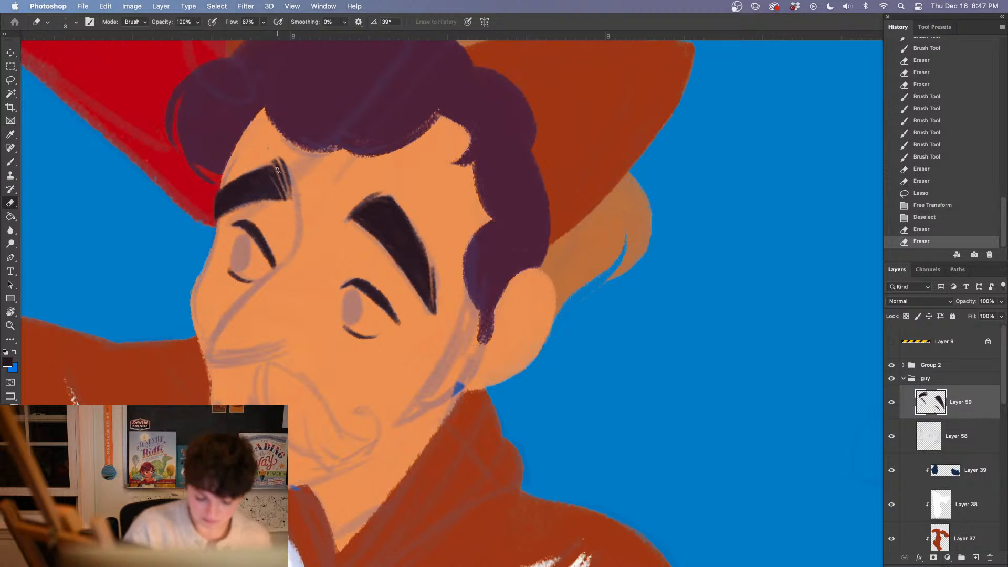
key("b")
left_click_drag(211, 204, 209, 211)
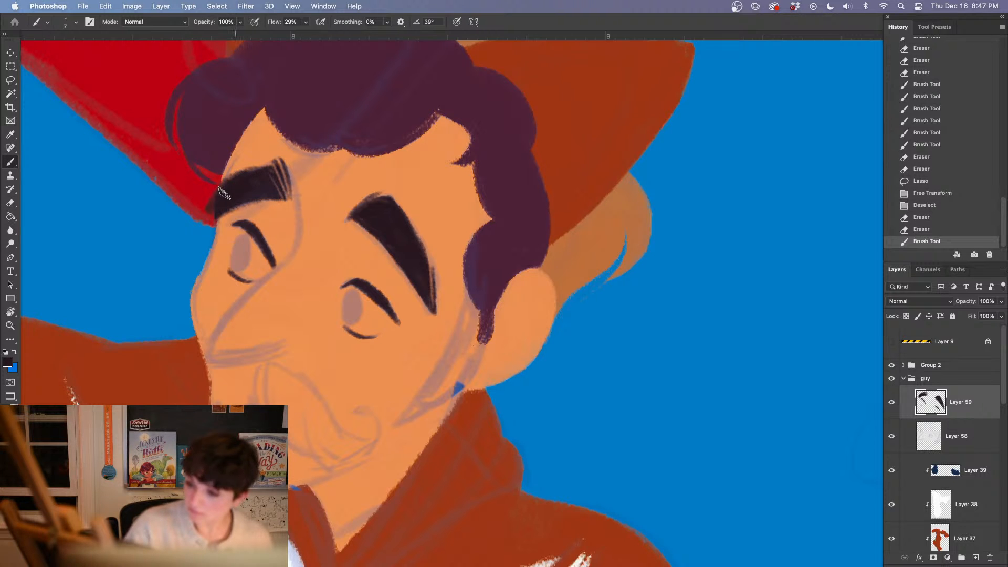
left_click_drag(235, 176, 209, 209)
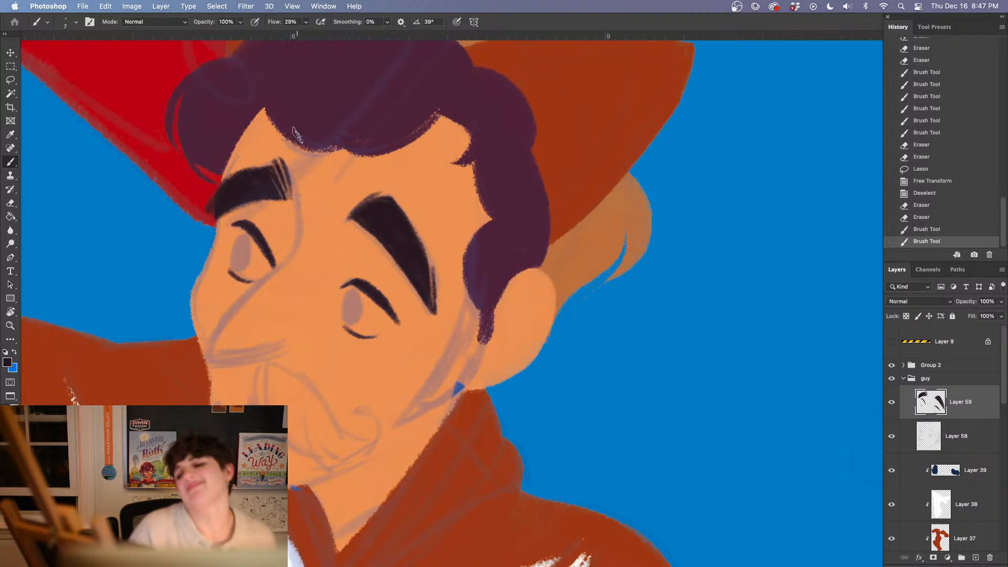
key("e")
mouse_move(212, 190)
left_mouse_down()
mouse_move(235, 172)
mouse_move(288, 192)
left_mouse_up()
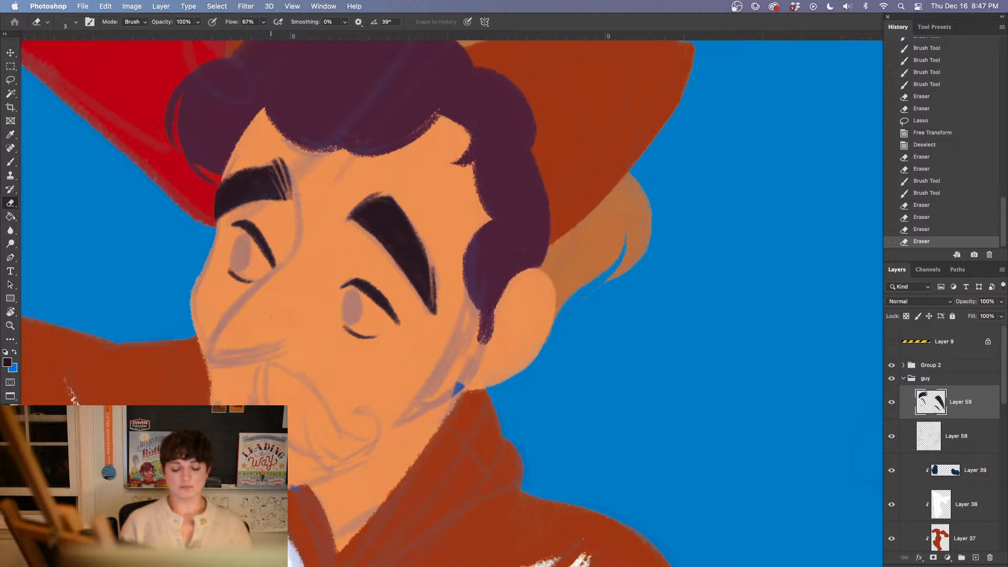
Sample the guy's skin tone and try to paint over the blue gap along his jaw below the ear on Layer 34
key("b")
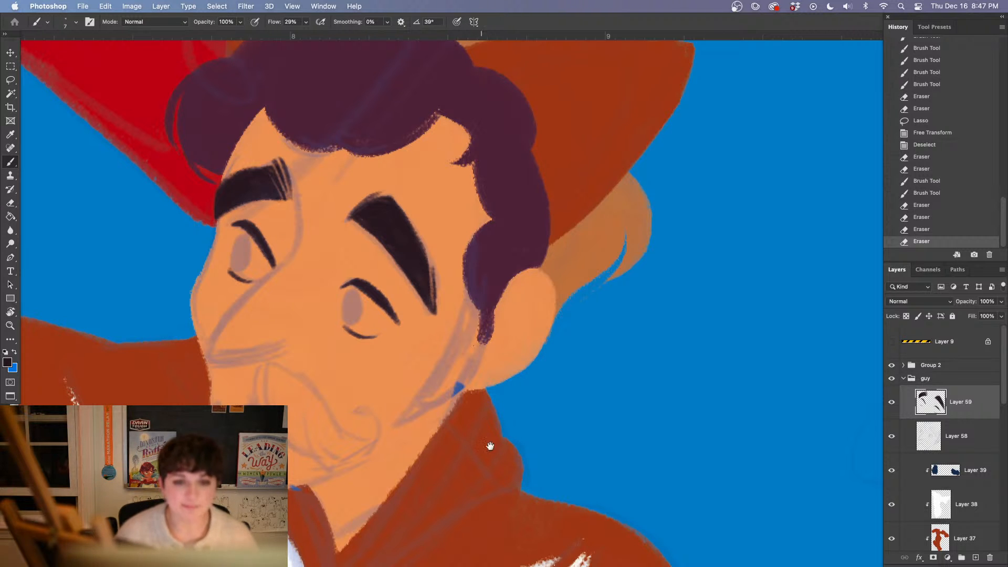
left_click_drag(486, 507, 397, 468)
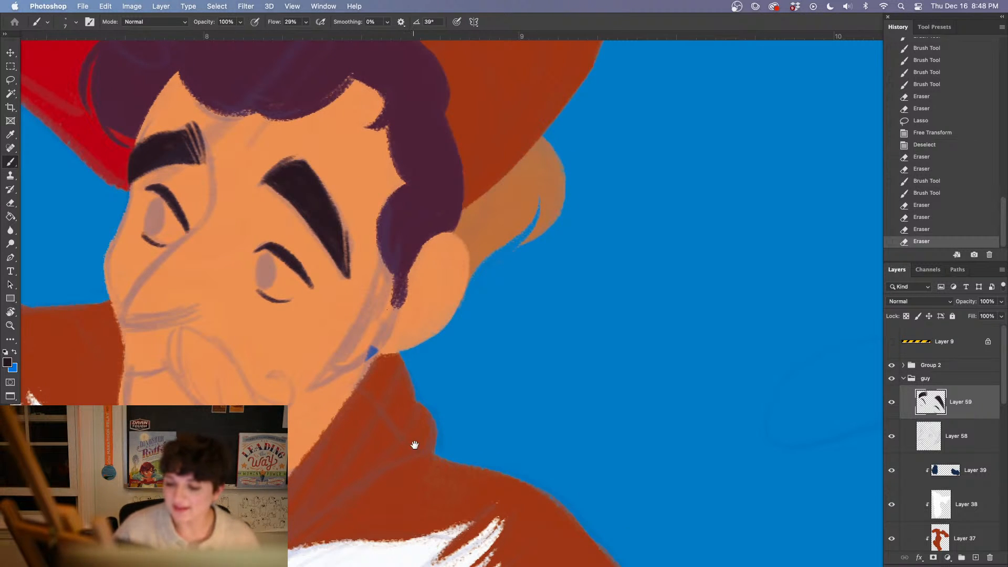
key("u")
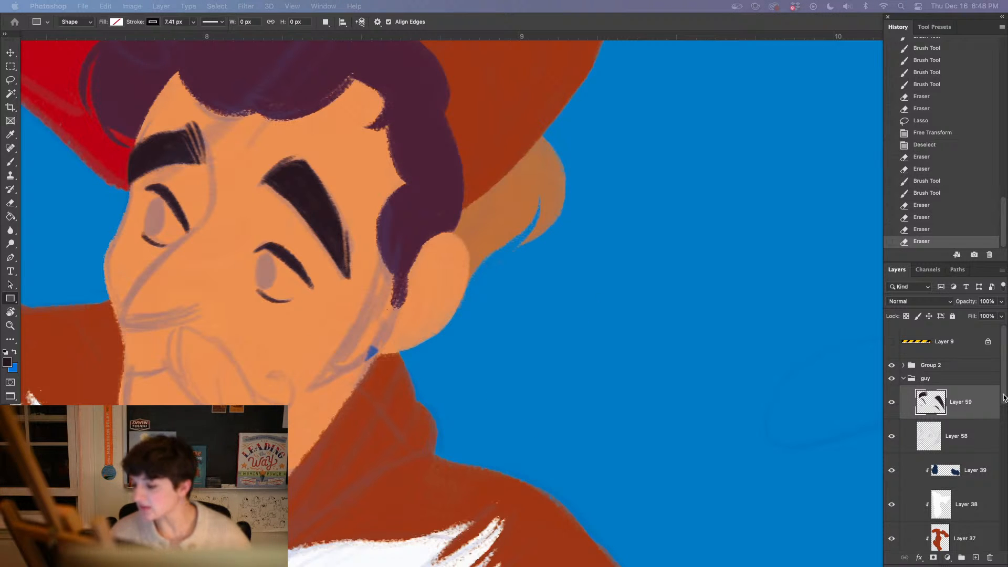
key("b")
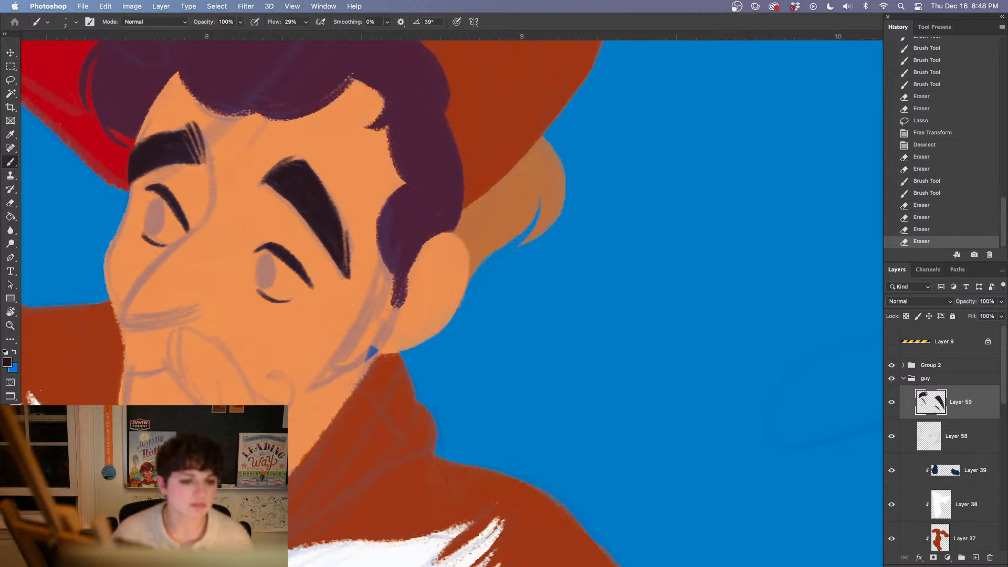
left_click(270, 338, "alt")
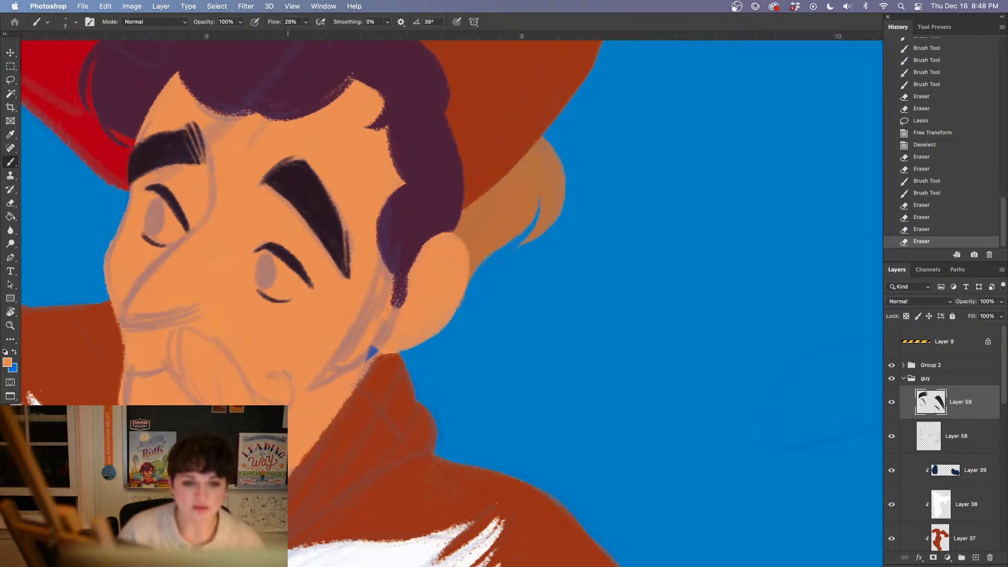
scroll(353, 398, "down", 3)
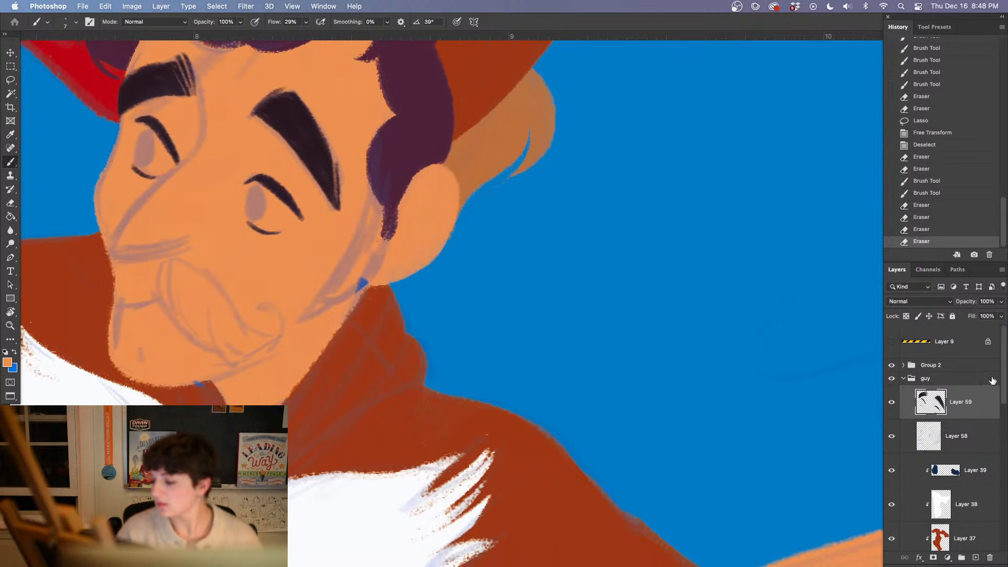
left_click_drag(1006, 383, 992, 454)
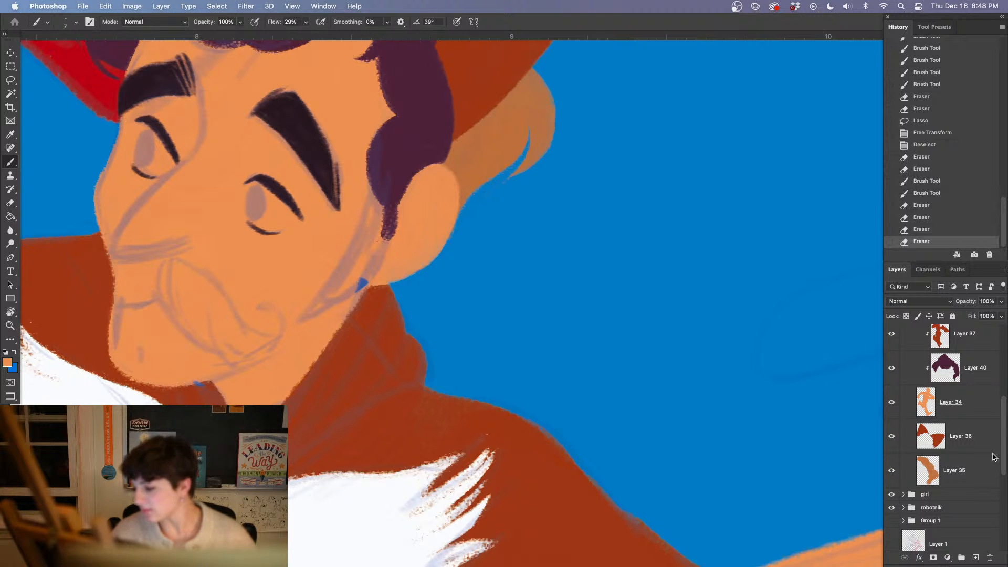
left_click(973, 411)
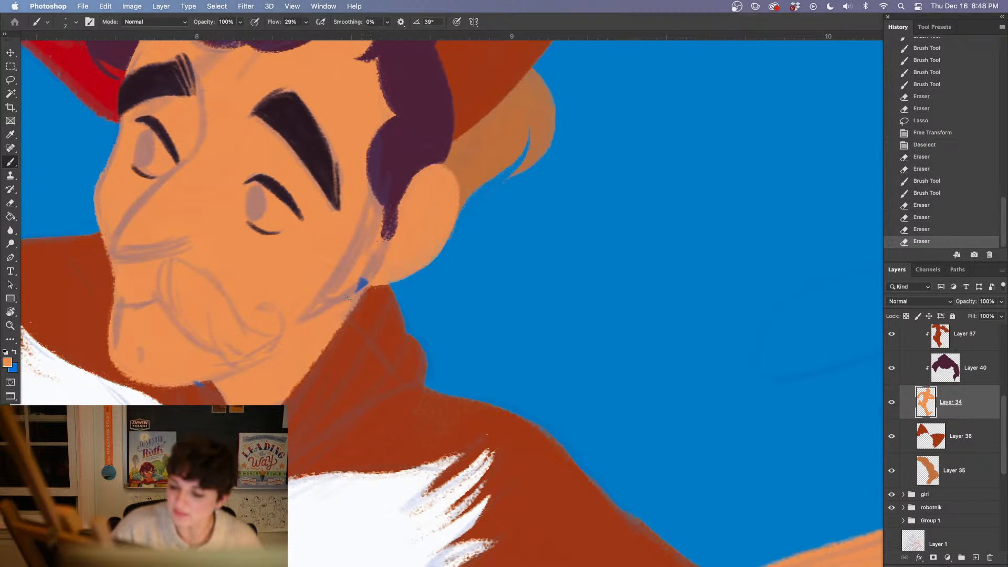
left_click_drag(346, 297, 324, 355)
left_click_drag(341, 311, 362, 338)
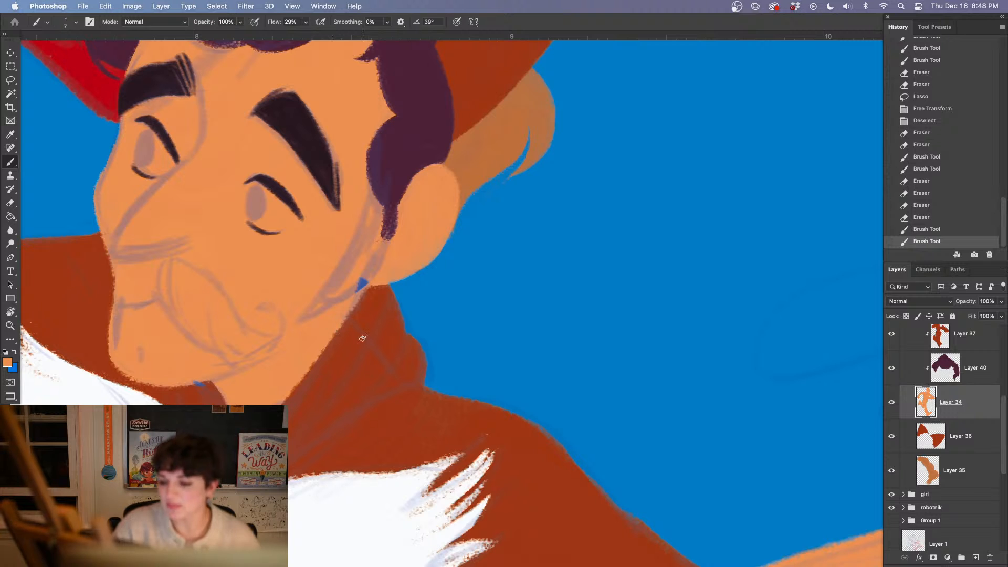
Collapse the guy group and toggle its visibility to check which artwork belongs to it
left_click_drag(1004, 426, 1001, 344)
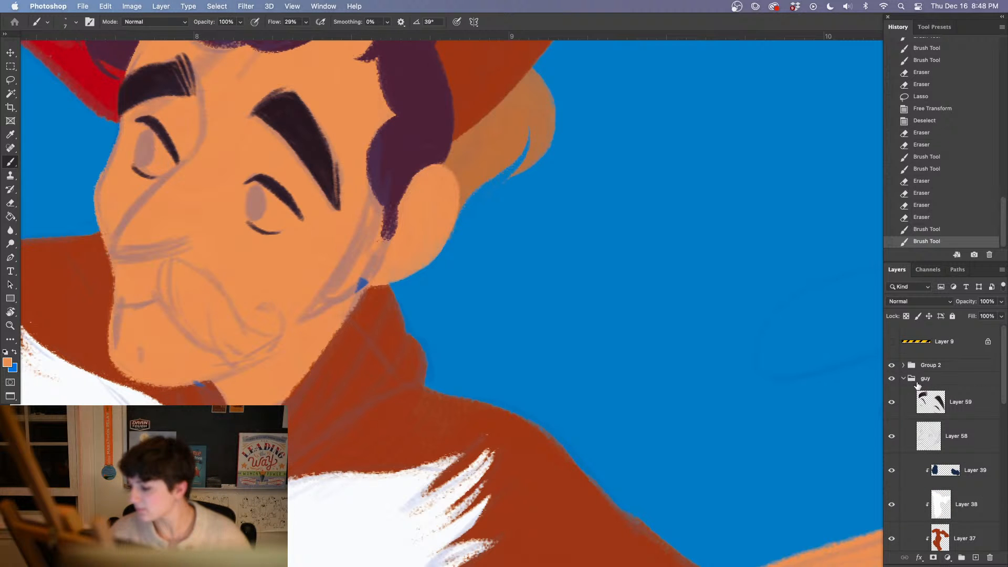
left_click(903, 378)
left_click(892, 379)
left_click(892, 378)
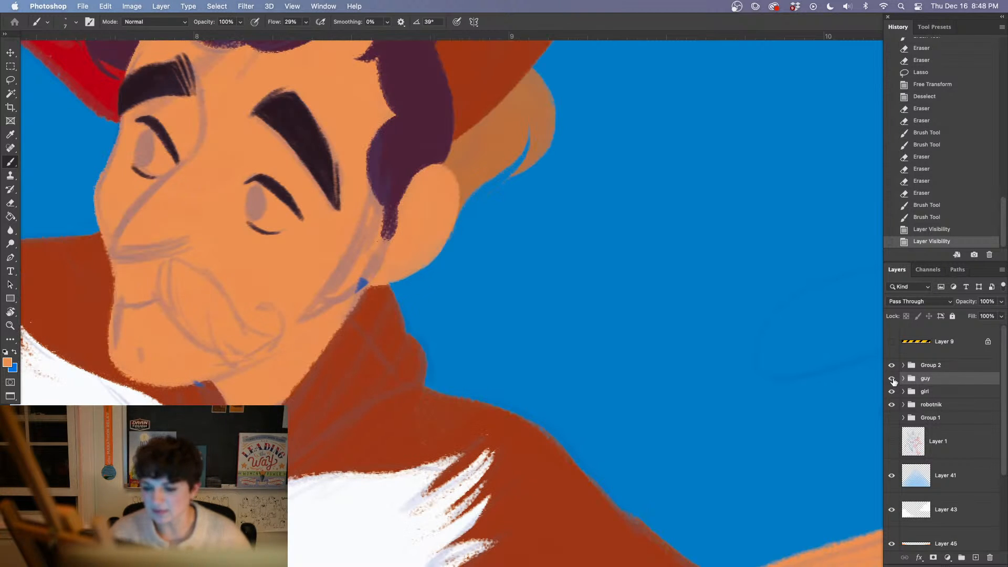
Reselect Layer 34 in the guy group, resample the skin tone, and brush along the jaw edge below the ear
left_click(904, 378)
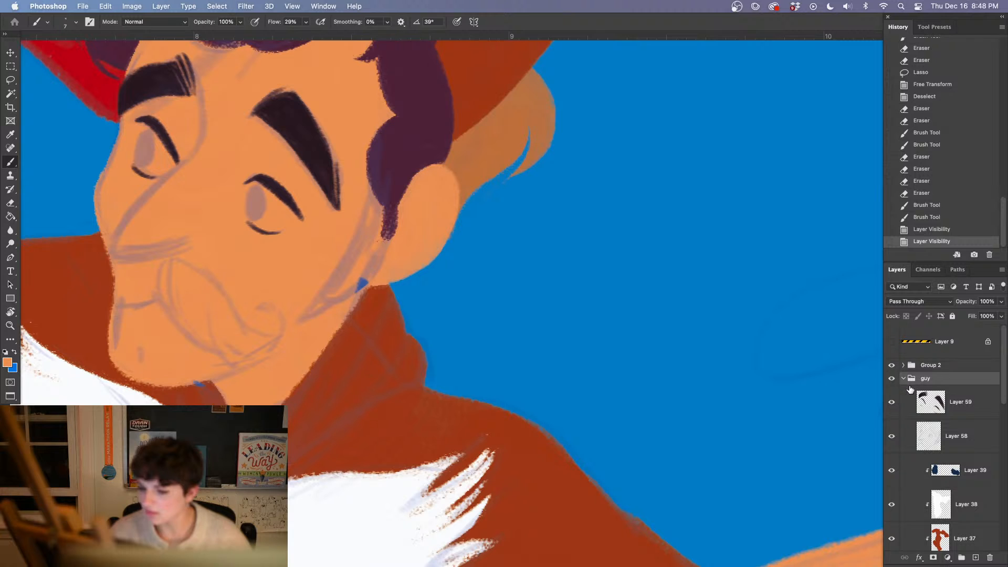
left_click_drag(1004, 395, 1003, 452)
left_click(913, 415)
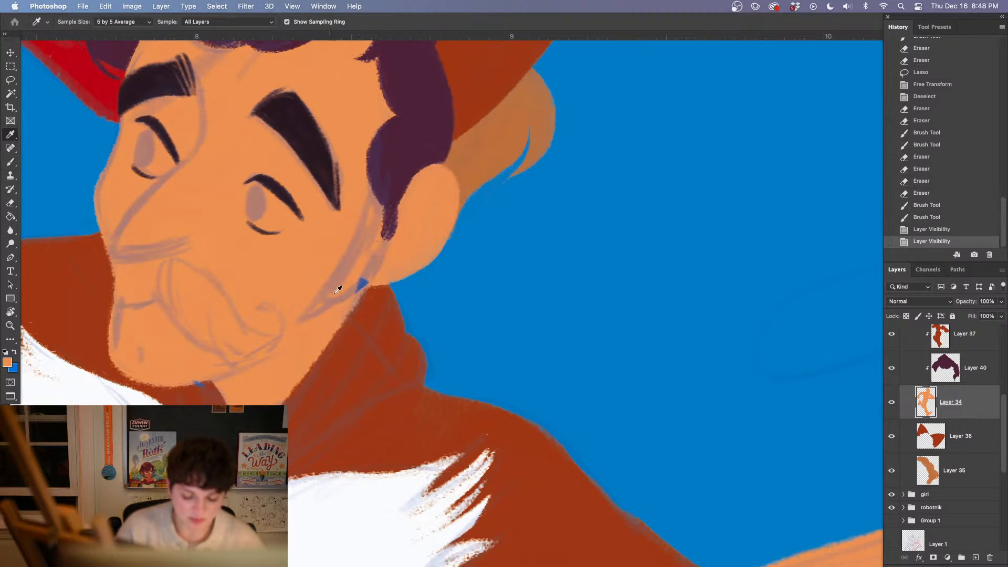
left_click(291, 282, "alt")
left_click(312, 295)
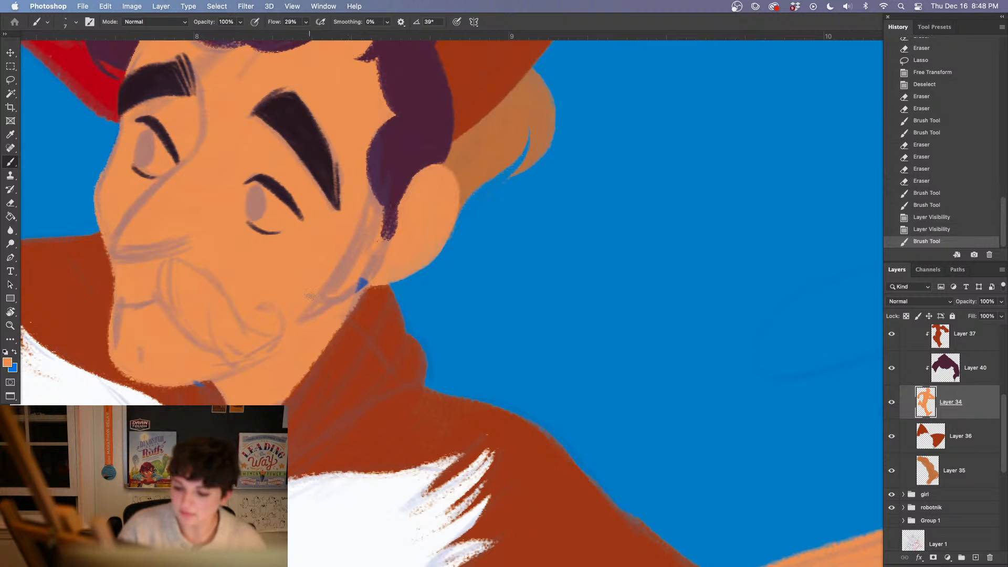
left_click_drag(354, 300, 343, 317)
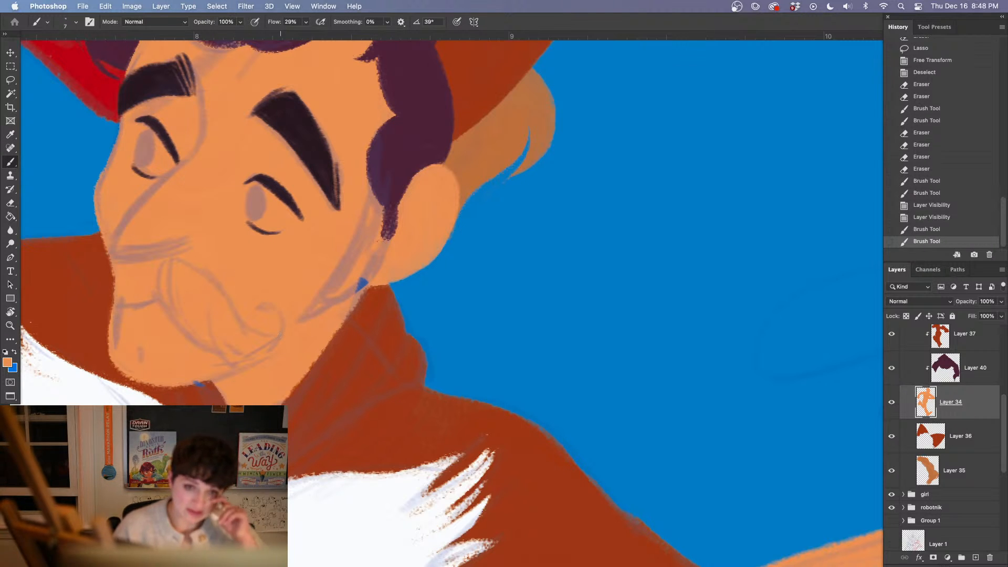
Review the guy's face against the whole illustration, and toggle the sketch on Layer 58 to compare the face with and without it
key("super+minus")
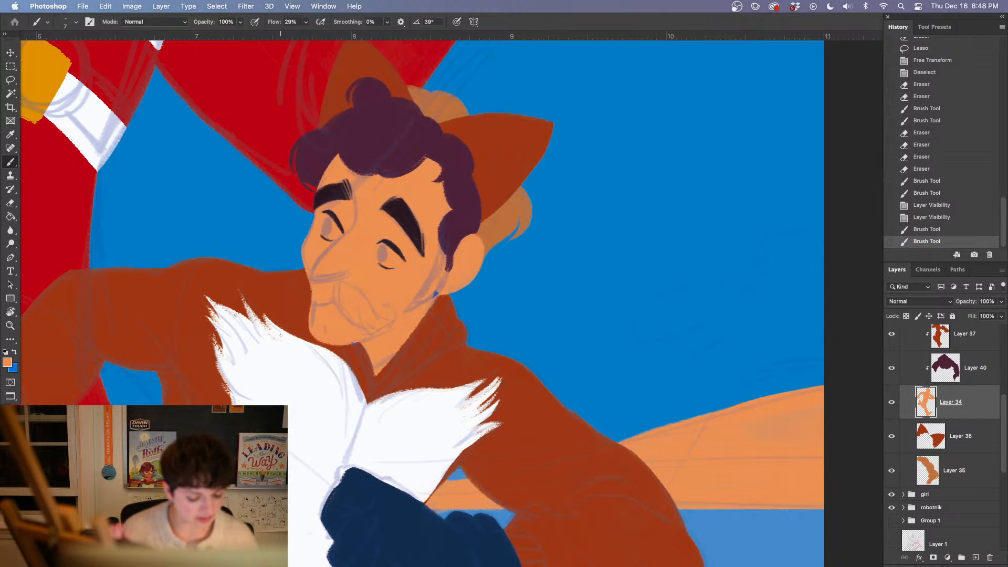
key("super+minus")
key("super+minus")
key("super+minus")
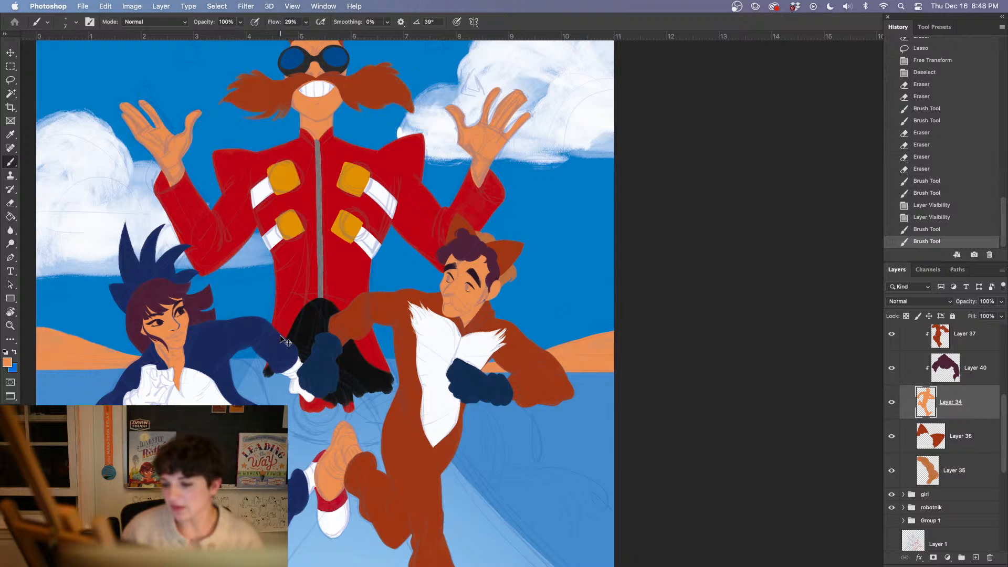
key("super+plus")
key("super+plus")
key("super+plus")
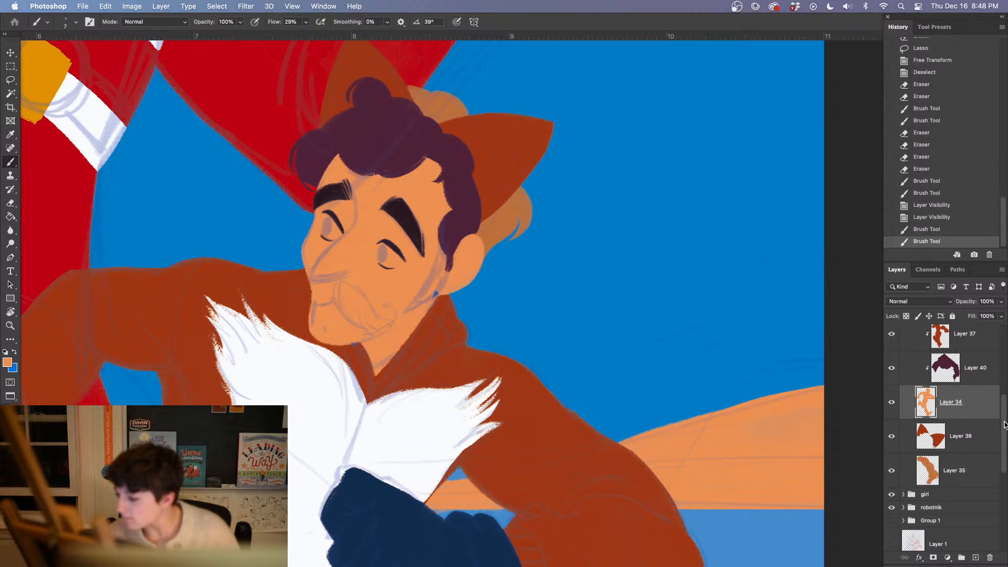
scroll(1004, 426, "up", 5)
left_click(891, 443)
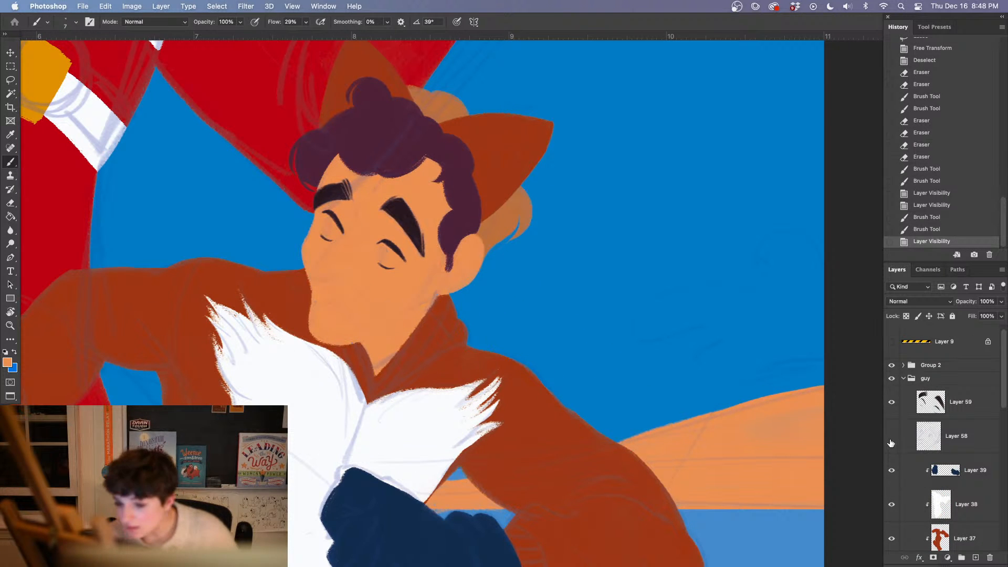
left_click(891, 443)
left_click(887, 443)
left_click(887, 442)
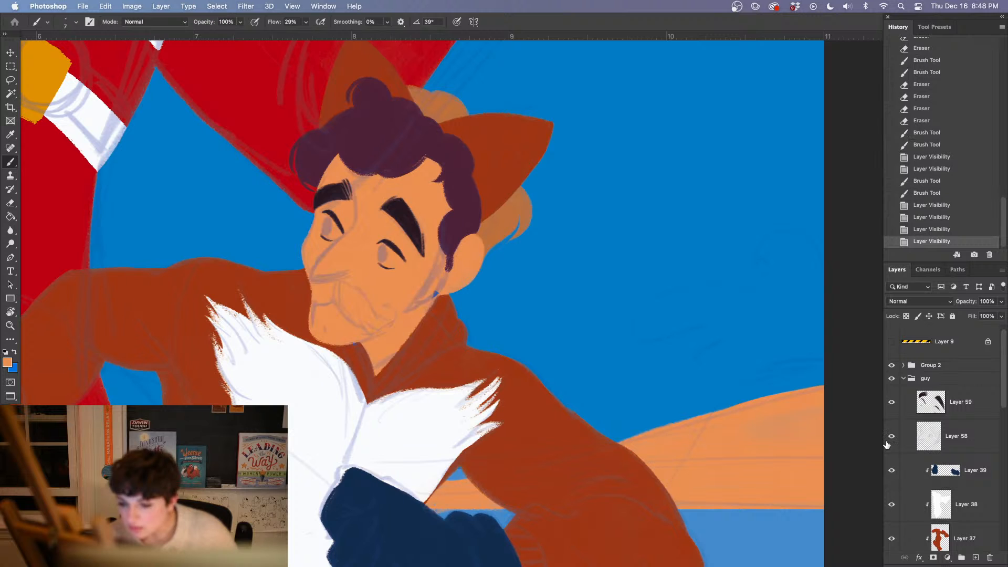
Collapse the guy group and set the opacity of Group 2 to 29%
left_click(904, 379)
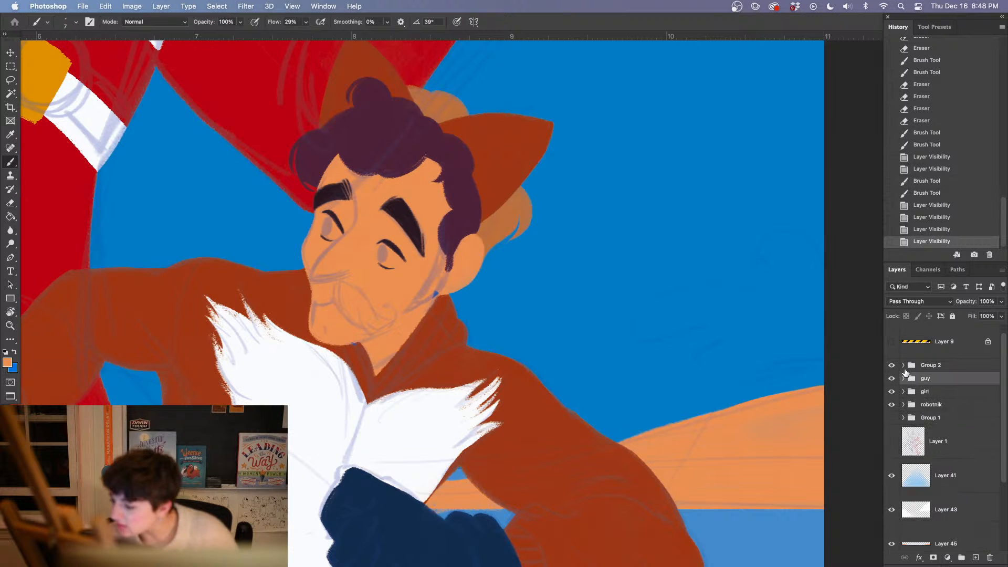
left_click(903, 366)
left_click(903, 366)
left_click(932, 365)
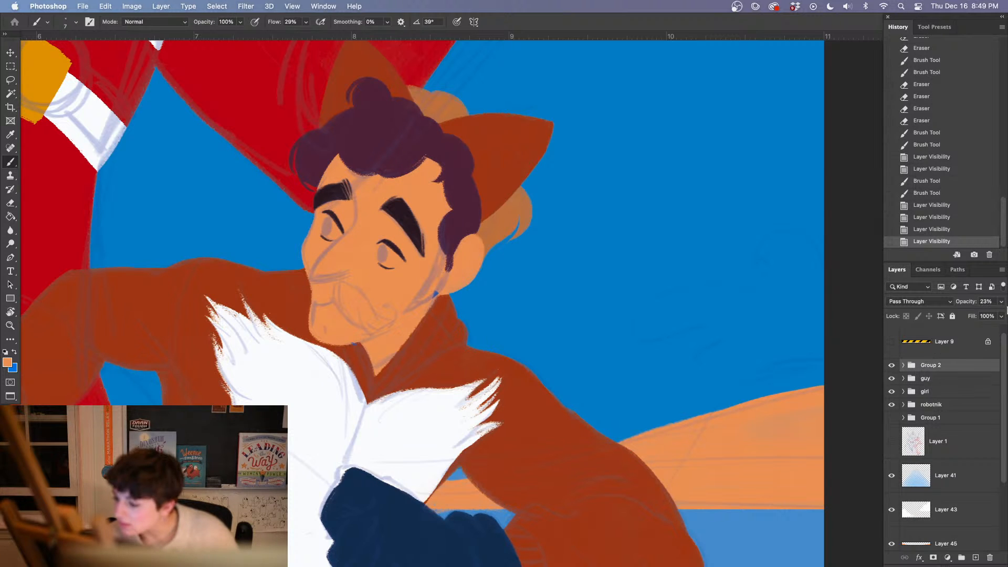
left_click(1001, 301)
left_click_drag(969, 315, 965, 318)
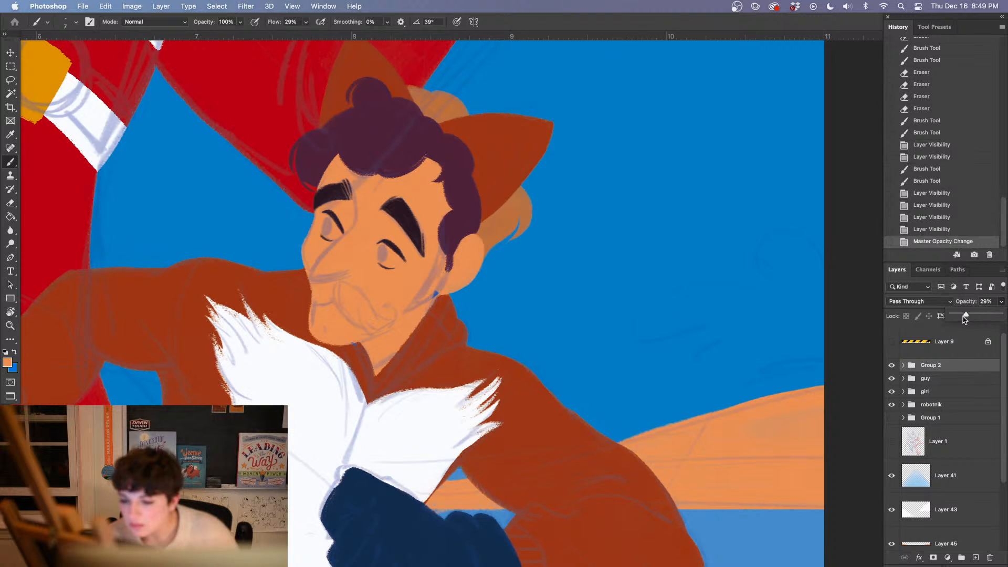
Toggle the visibility of Group 2 and the guy group to compare the sketch lines with the flat colors
left_click(892, 364)
left_click(891, 365)
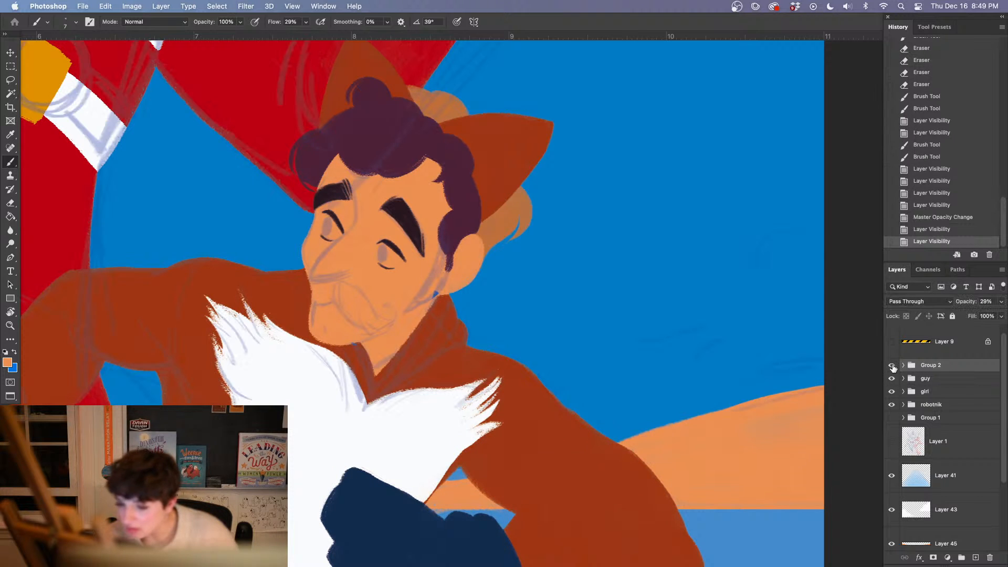
left_click(892, 379)
left_click(892, 379)
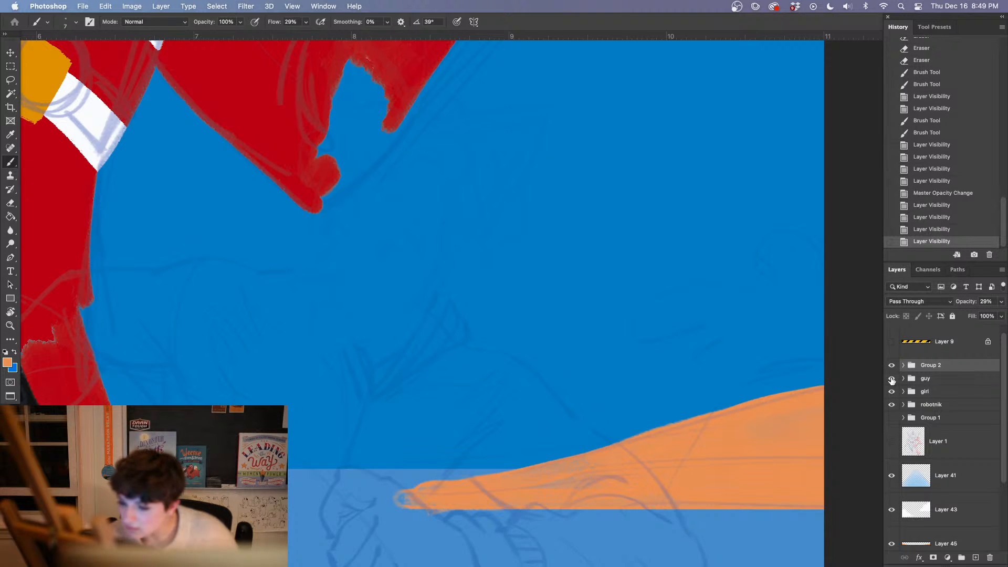
left_click(893, 366)
left_click(893, 366)
left_click(893, 367)
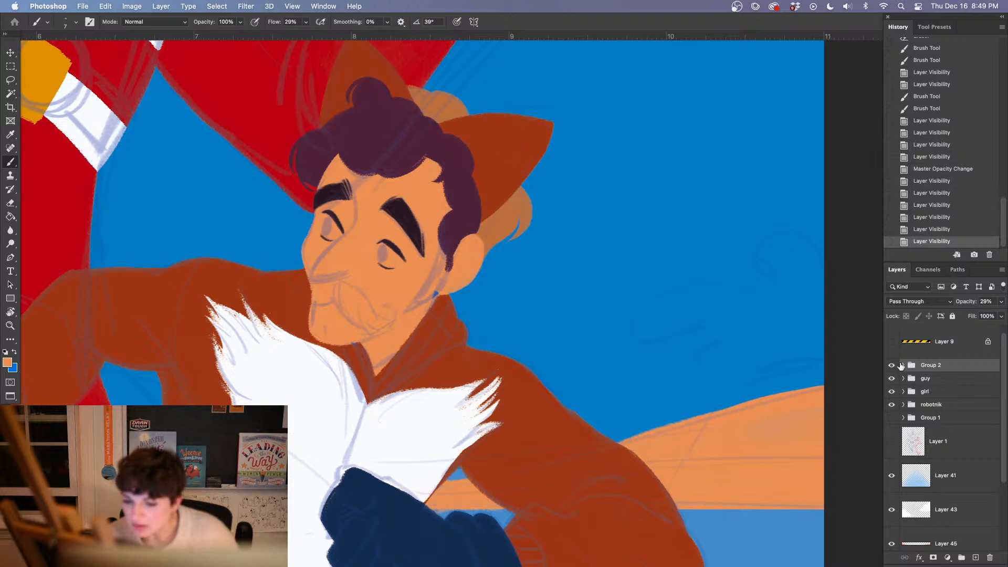
Check the full illustration, return to the guy's face, and hide Group 2 with the overall sketch lines
key("super+minus")
key("super+minus")
key("super+plus")
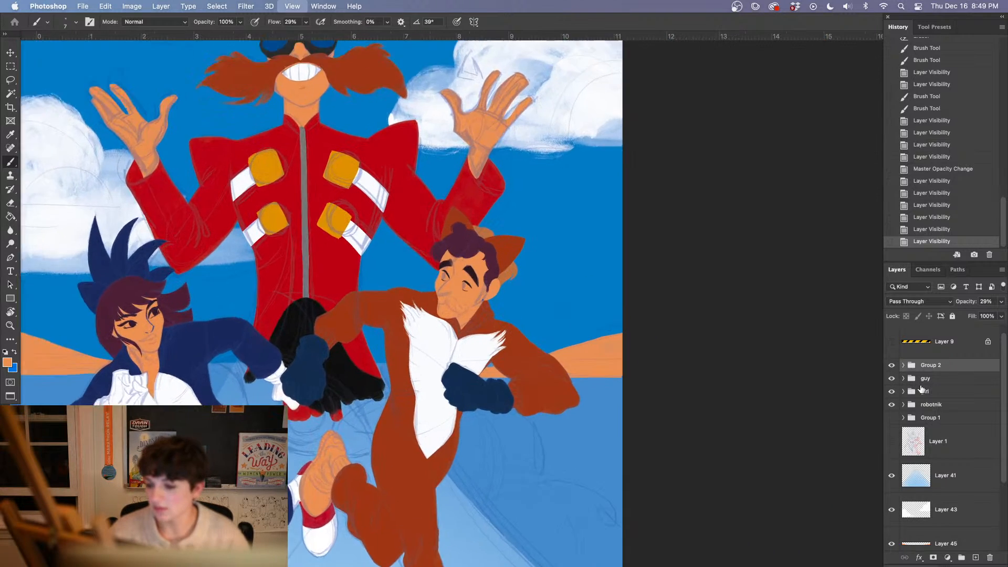
key("super+plus")
key("super+plus")
key("super+plus")
key("super+plus")
key("super+plus")
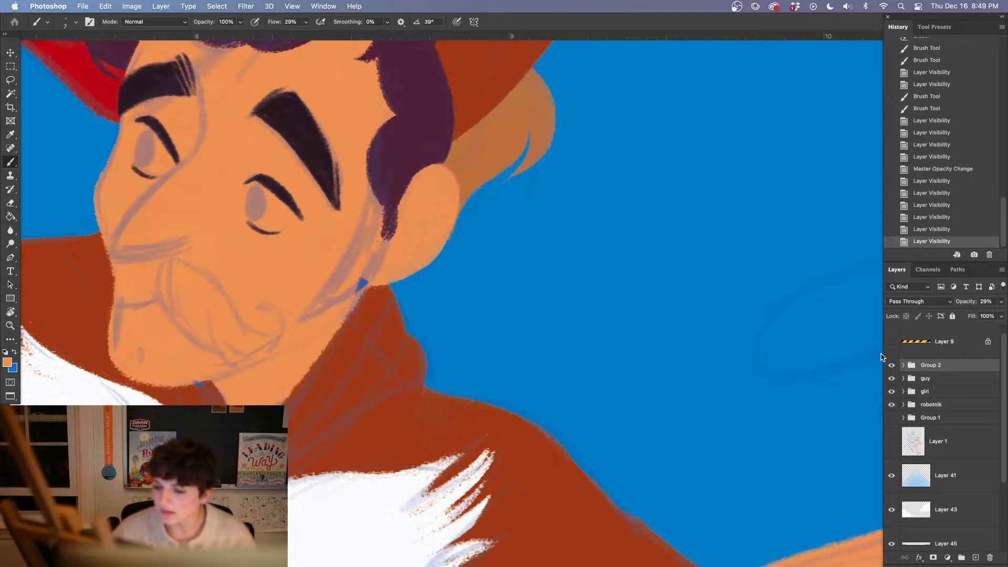
left_click(891, 365)
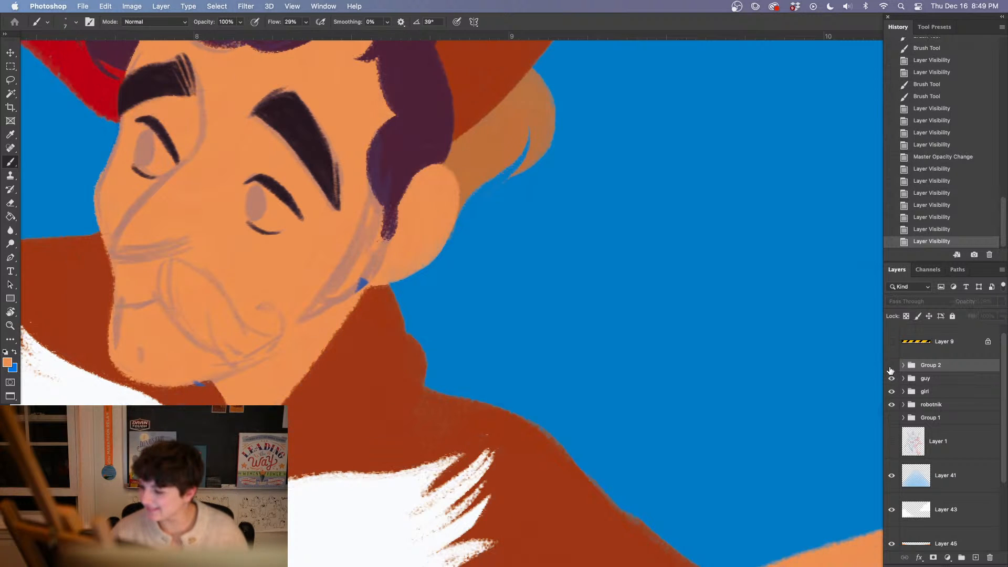
left_click(891, 366)
left_click(892, 365)
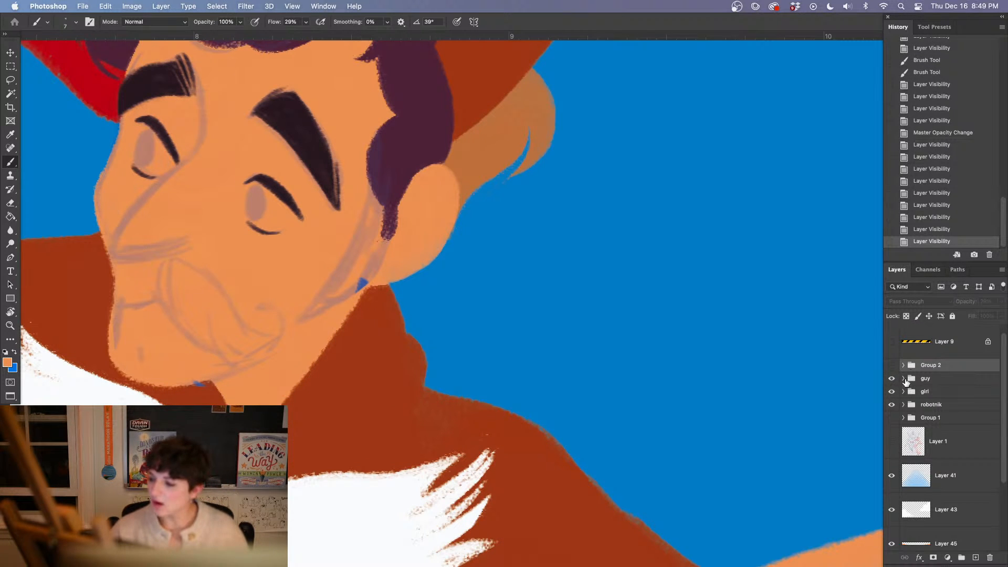
Expand the guy group to reach its face layers
left_click(909, 379)
left_click(903, 379)
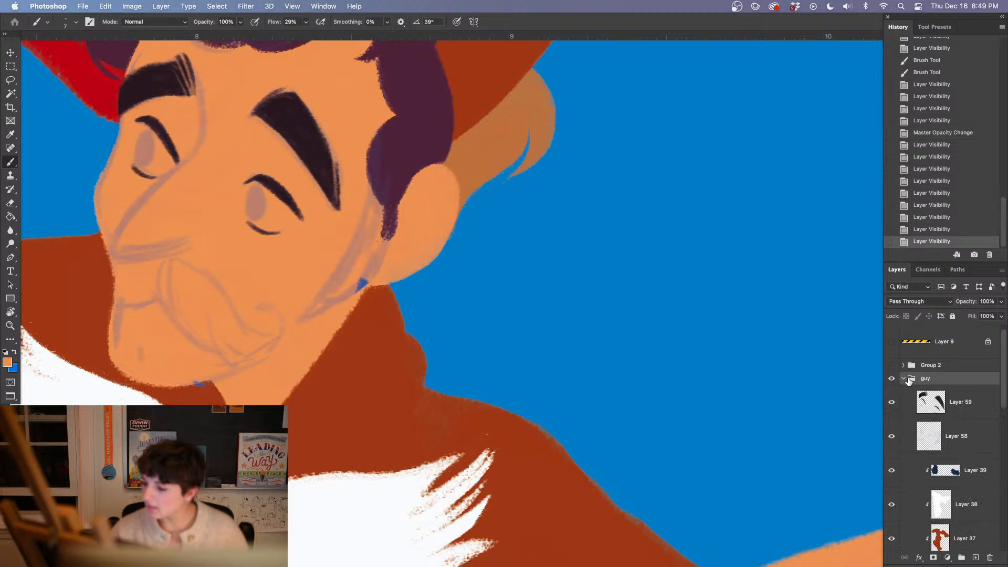
left_click(891, 436)
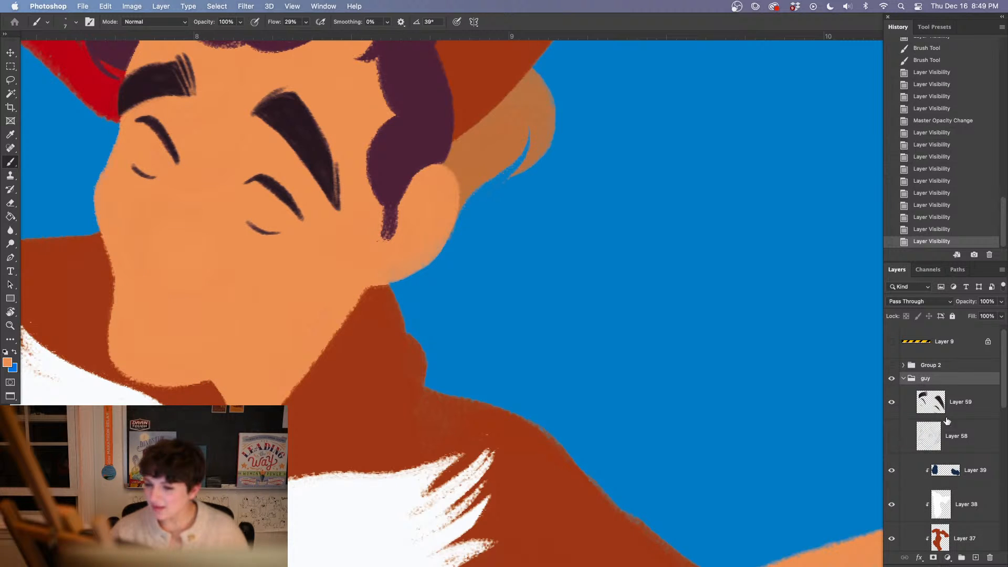
left_click_drag(946, 423, 951, 367)
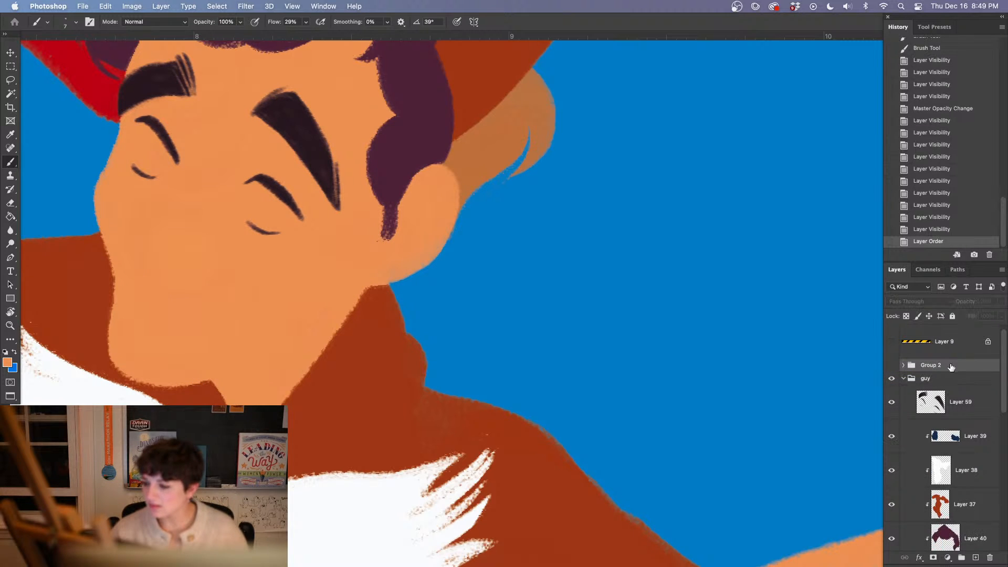
left_click(939, 229)
left_click(892, 437)
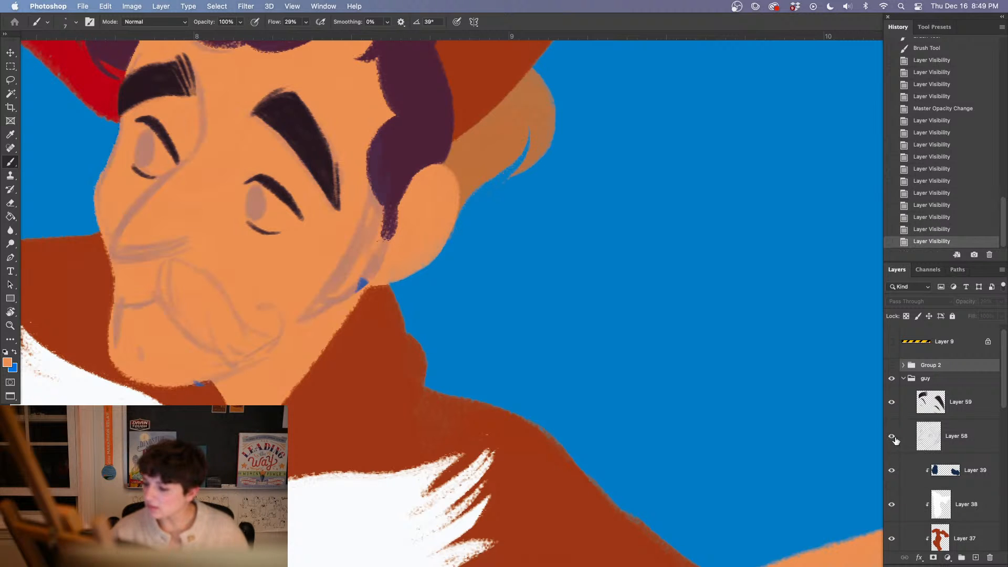
Paint both of the guy's pupils as solid ovals on Layer 59, using the dark color sampled from his eyebrow
left_click(970, 413)
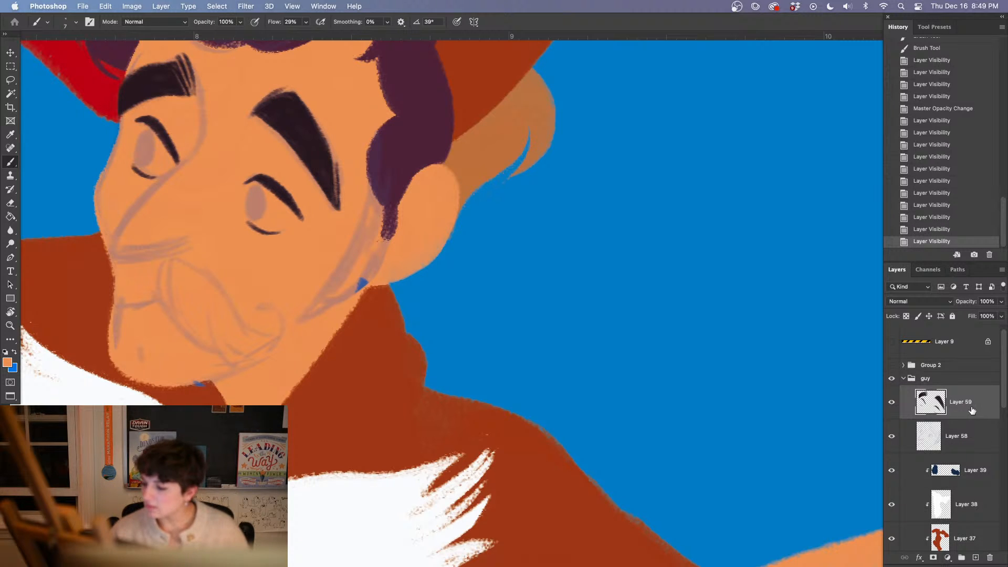
left_click(309, 118, "alt")
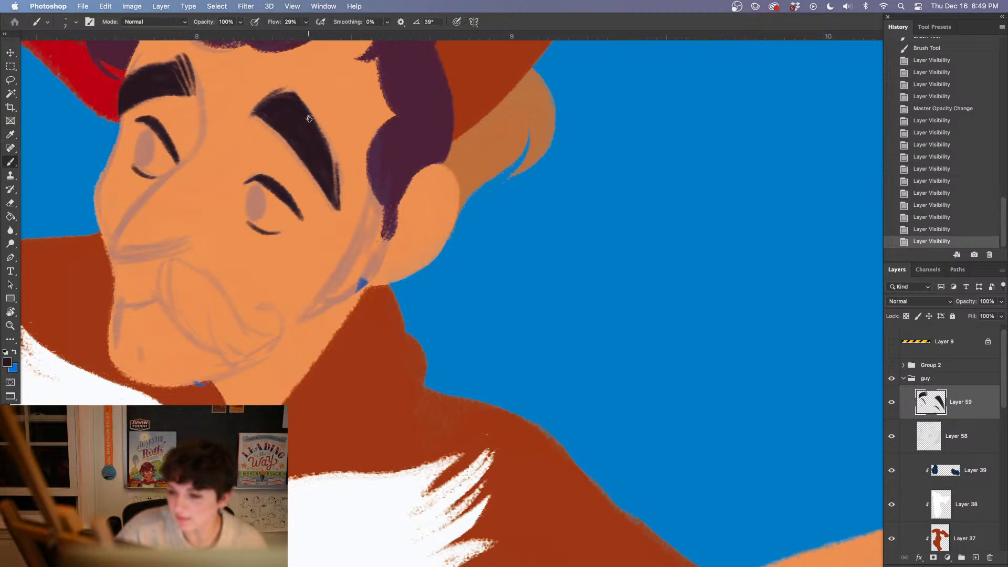
left_click_drag(443, 385, 519, 399)
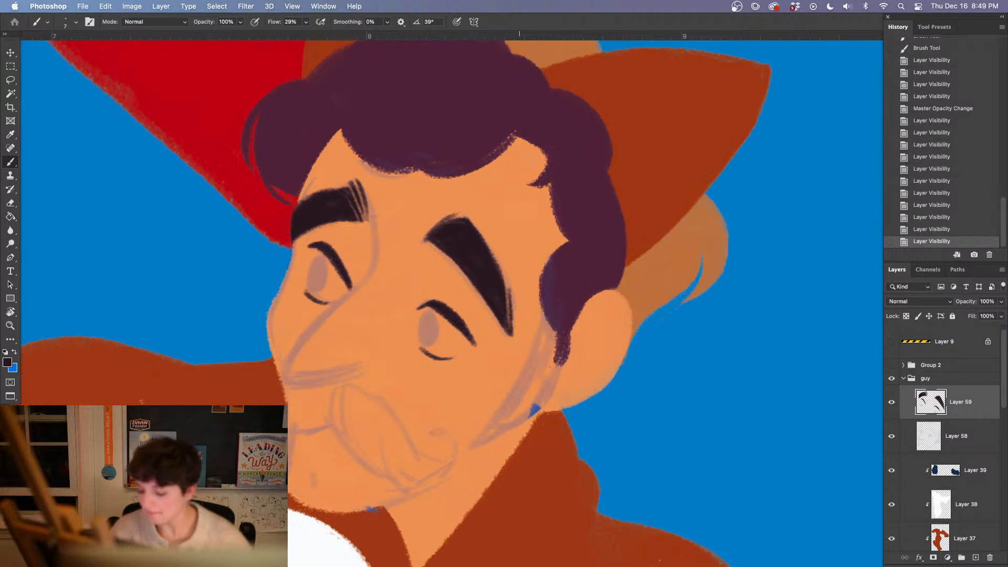
key("super+plus")
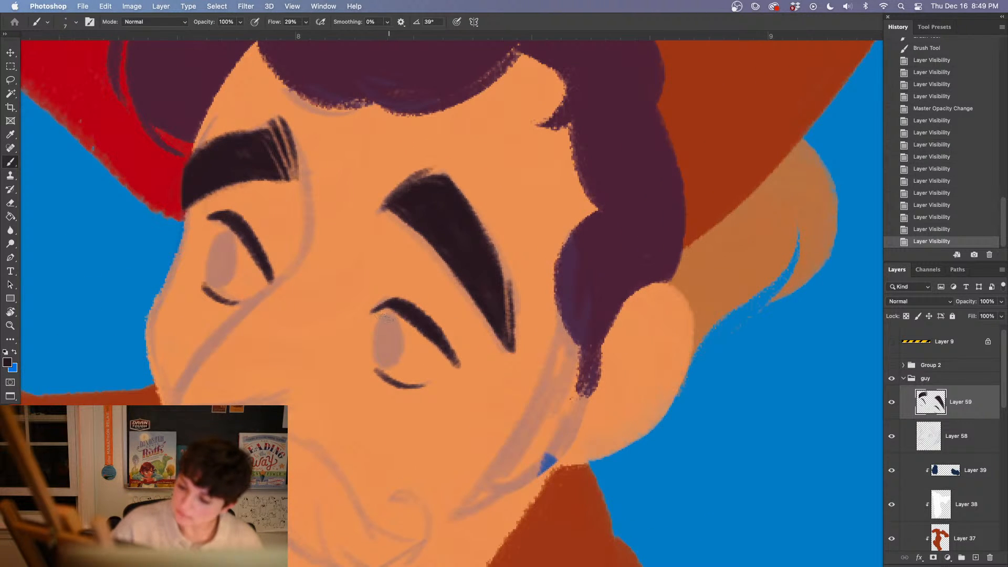
mouse_move(386, 318)
left_mouse_down()
mouse_move(396, 358)
mouse_move(376, 338)
mouse_move(402, 342)
mouse_move(386, 363)
mouse_move(387, 349)
left_mouse_up()
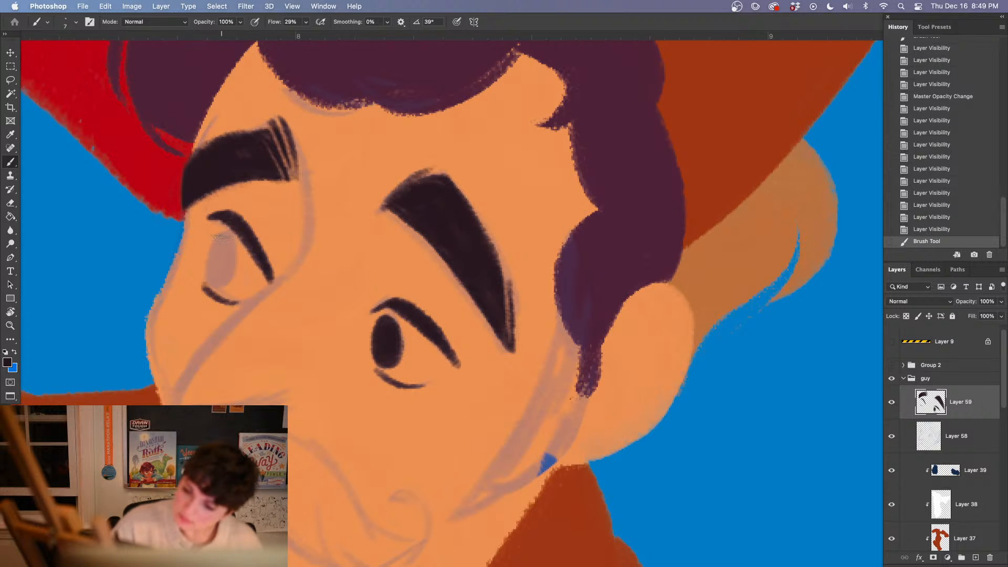
mouse_move(220, 238)
left_mouse_down()
mouse_move(210, 255)
mouse_move(231, 264)
mouse_move(222, 239)
mouse_move(220, 278)
mouse_move(225, 238)
mouse_move(221, 277)
mouse_move(215, 236)
mouse_move(231, 252)
left_mouse_up()
left_click_drag(226, 247, 219, 282)
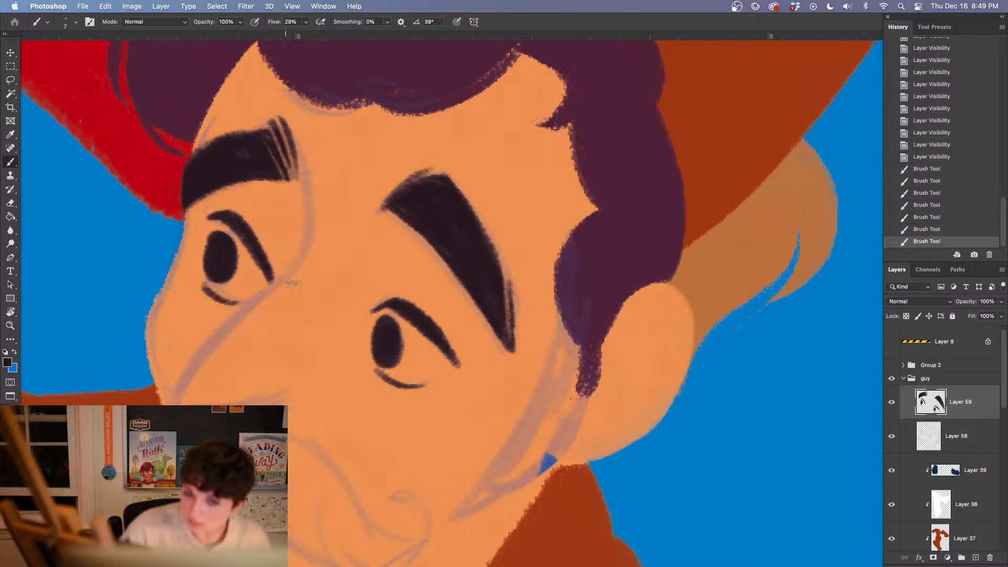
Touch up the shape of the pupil in the guy's right-hand eye with a few small brush strokes
left_click_drag(370, 461, 395, 381)
scroll(404, 404, "down", 3)
scroll(431, 435, "right", 3)
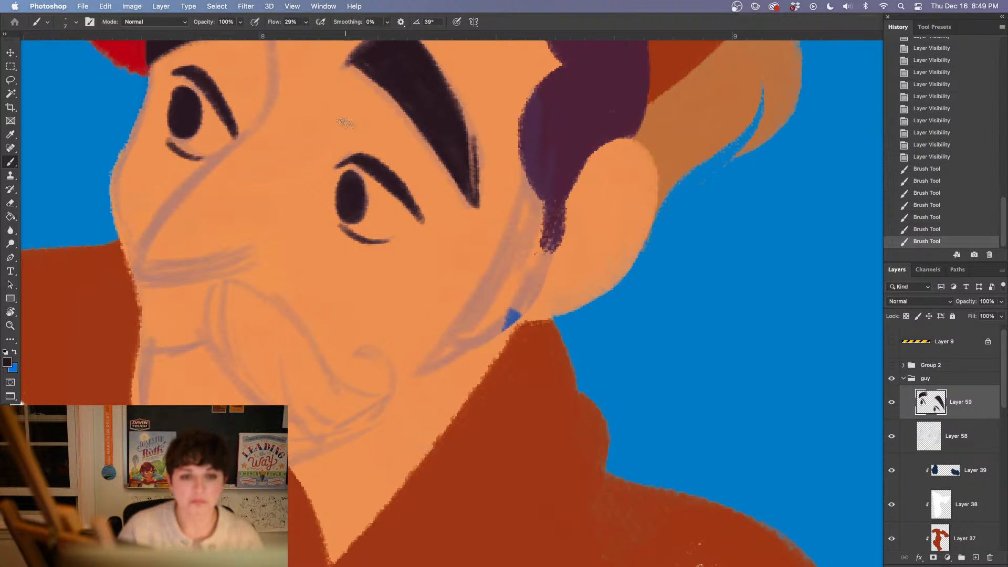
left_click_drag(354, 177, 359, 207)
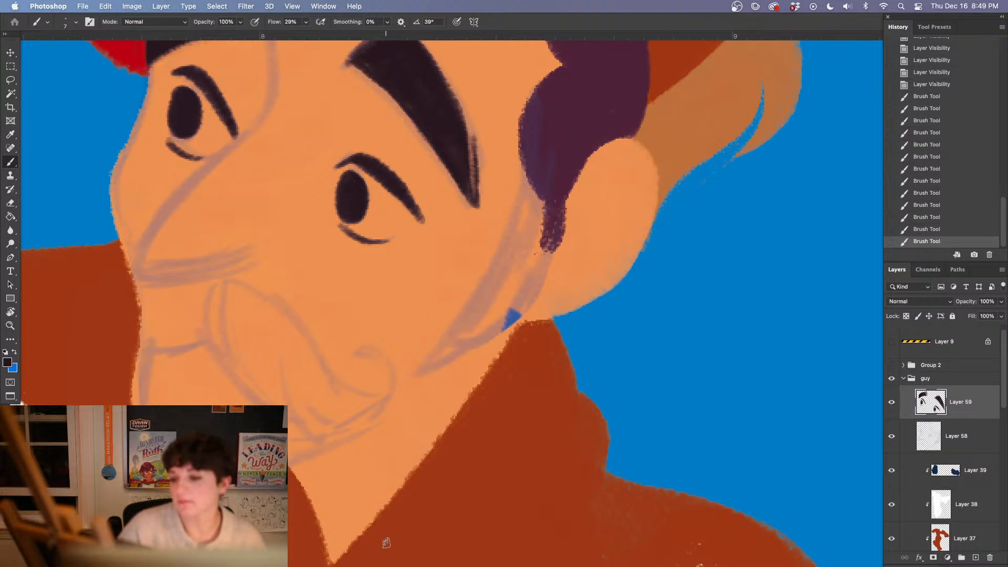
Sample the purple hair color, add a new layer above Layer 58, and choose the Oil Pastel Large 1072 brush at 7 px
key("super+minus")
key("super+minus")
key("super+minus")
key("super+minus")
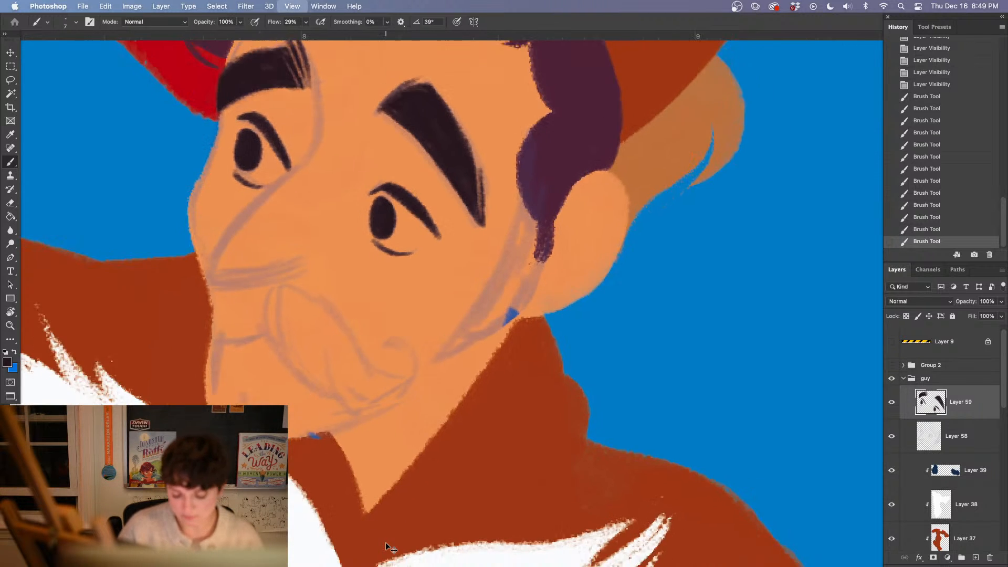
key("super+equal")
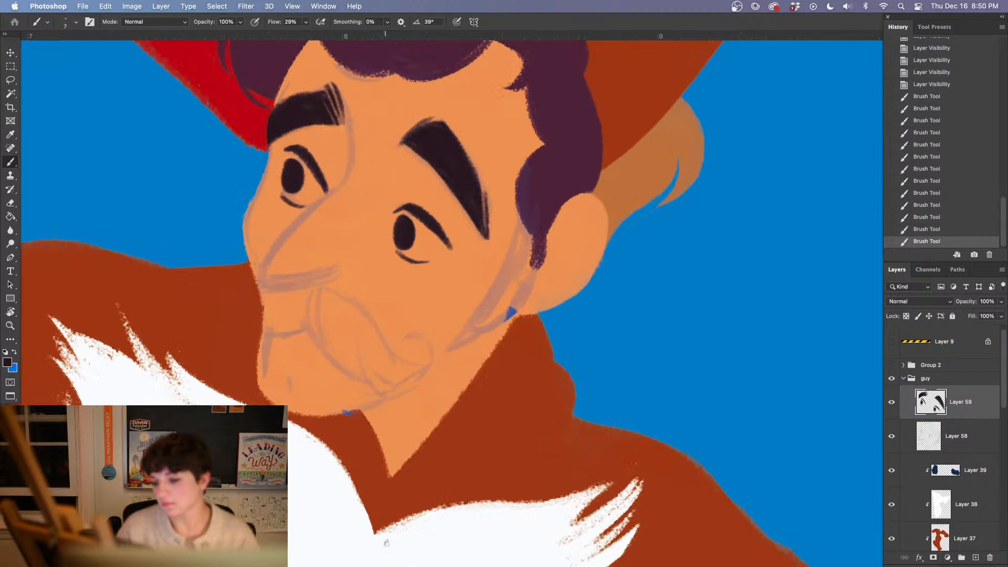
key("super+equal")
left_click(548, 96, "alt")
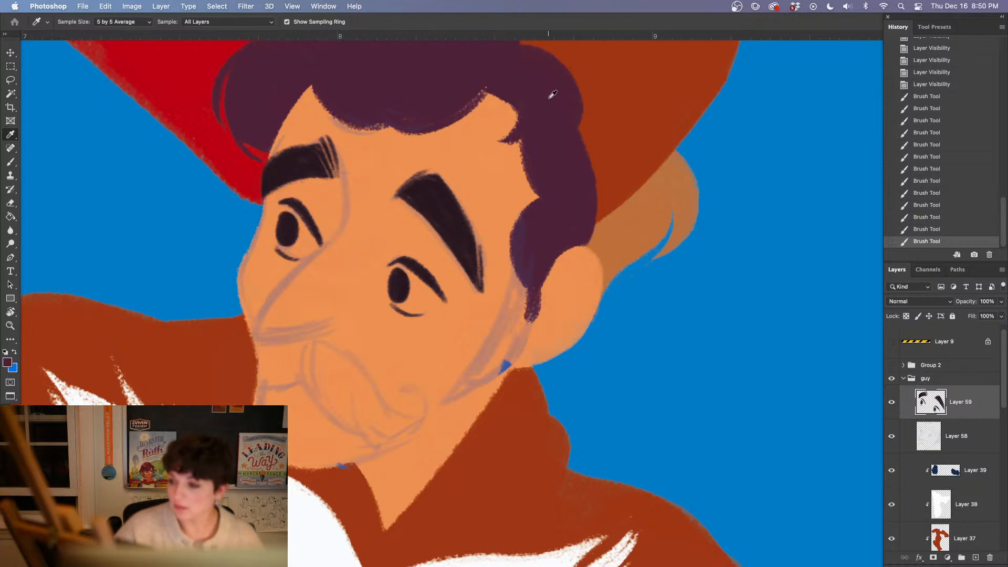
left_click(967, 445)
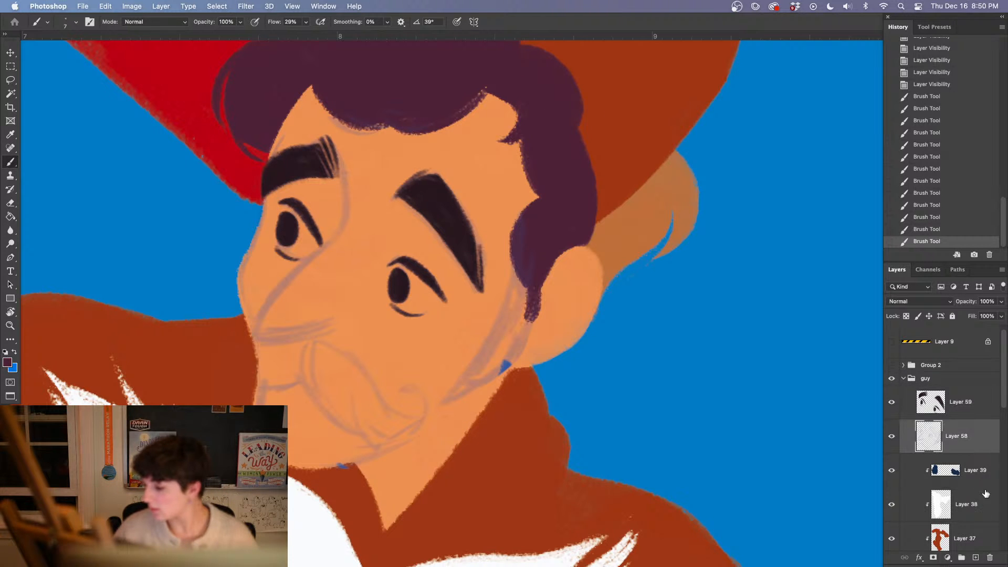
left_click(975, 558)
right_click(386, 373)
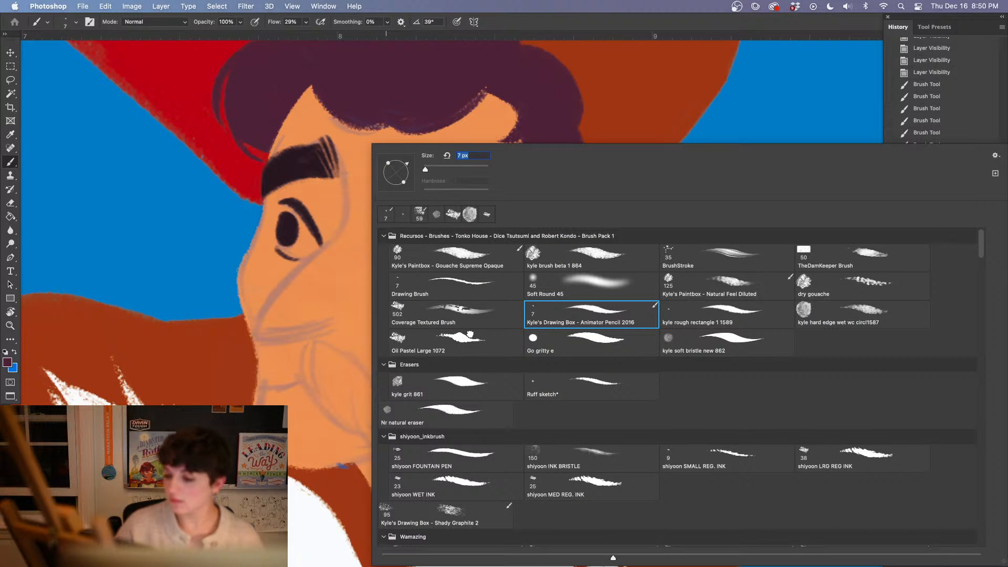
Outline the guy's curled moustache in purple on the new layer, showing the Group 2 sketch as a guide
mouse_move(280, 342)
left_mouse_down()
mouse_move(226, 363)
mouse_move(254, 345)
left_mouse_up()
left_click(958, 366)
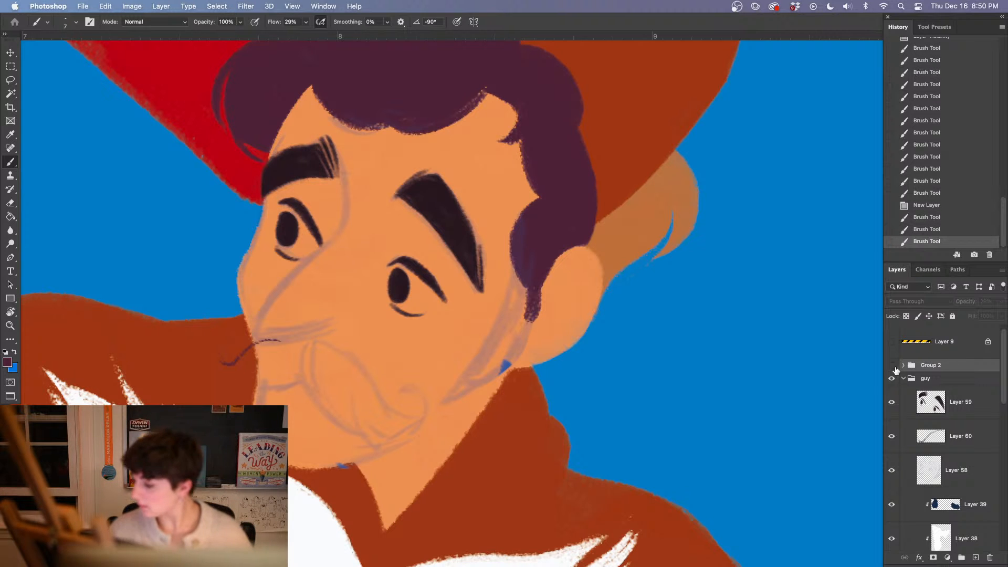
left_click(892, 365)
left_click(224, 360)
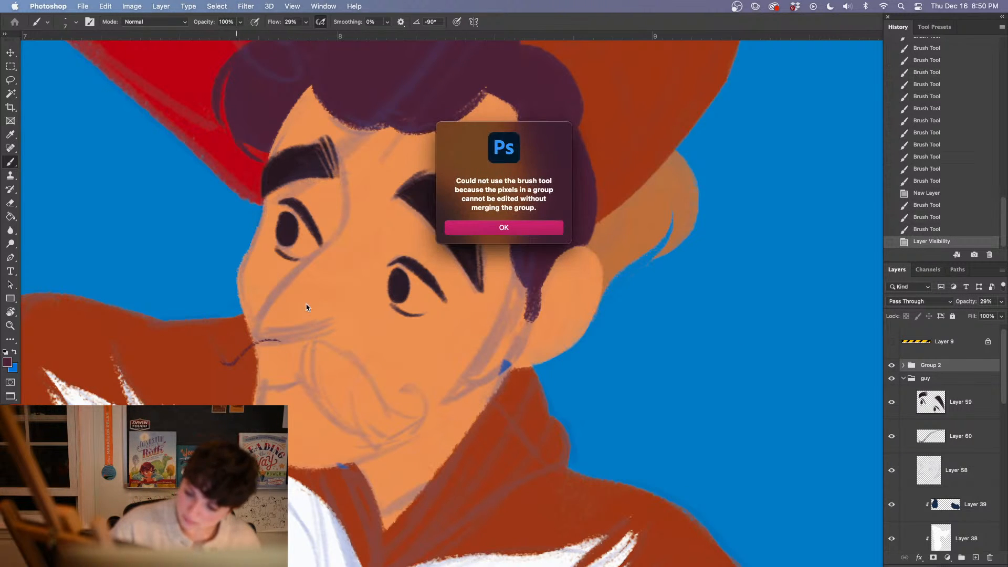
left_click(499, 225)
left_click(960, 440)
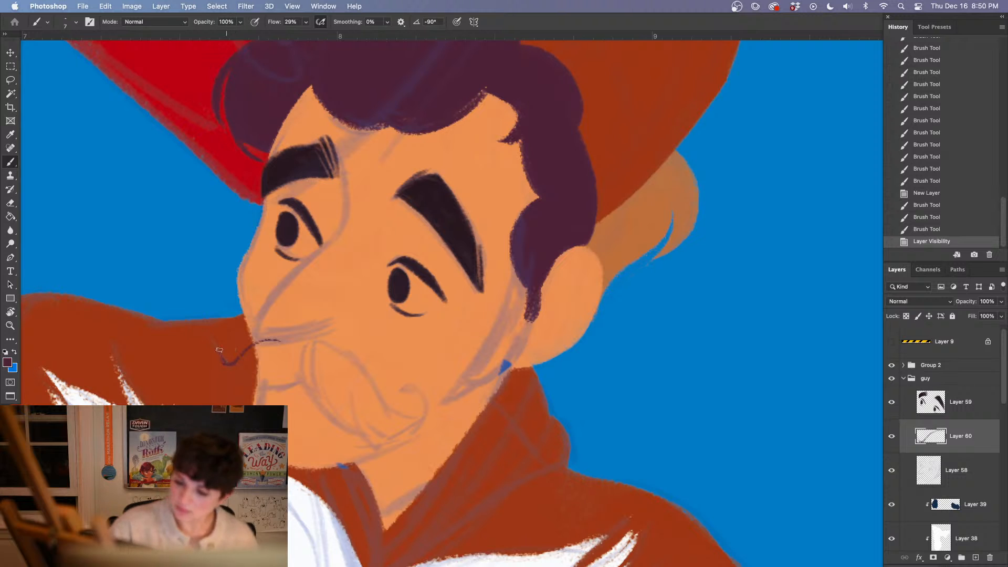
mouse_move(220, 350)
left_mouse_down()
mouse_move(239, 342)
mouse_move(222, 343)
mouse_move(245, 383)
mouse_move(222, 359)
mouse_move(252, 385)
mouse_move(307, 373)
left_mouse_up()
mouse_move(244, 378)
left_mouse_down()
mouse_move(304, 375)
mouse_move(314, 399)
mouse_move(407, 428)
left_mouse_up()
mouse_move(311, 341)
left_mouse_down()
mouse_move(340, 350)
mouse_move(391, 413)
mouse_move(423, 420)
mouse_move(408, 387)
left_mouse_up()
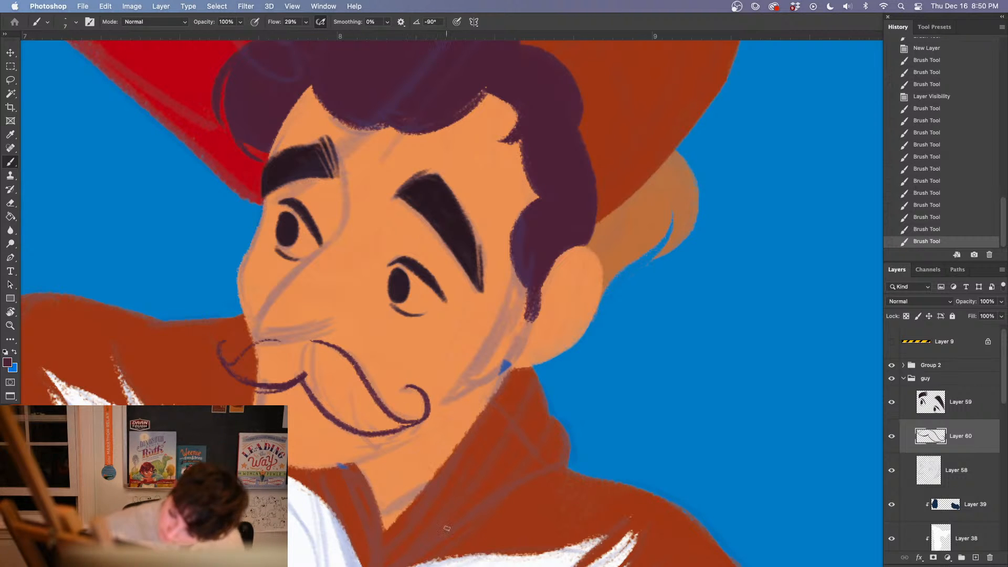
Undo the moustache's right curl stroke and thicken the lower outline of its left half
left_click_drag(657, 414, 671, 332)
key("super+z")
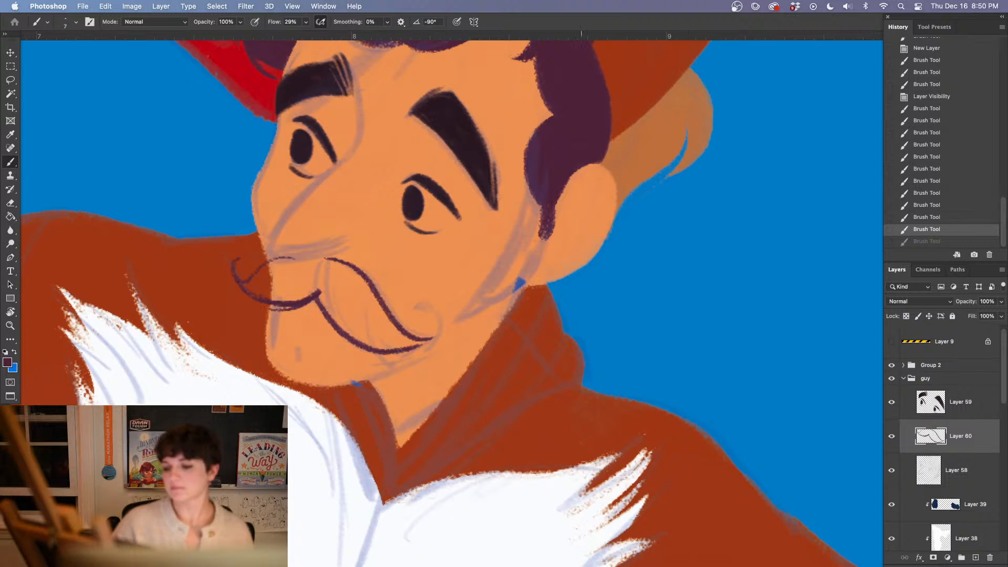
left_click_drag(369, 348, 372, 350)
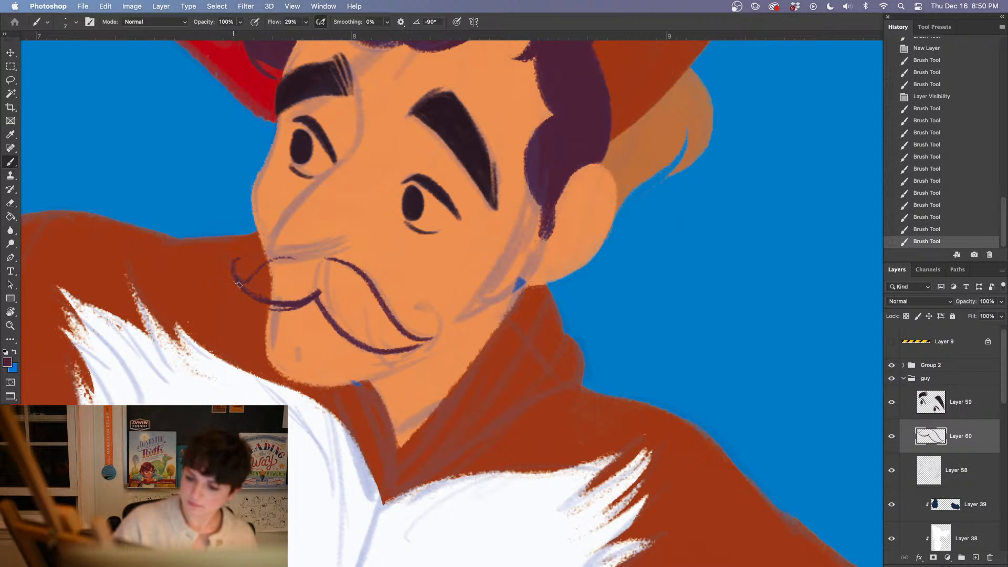
mouse_move(239, 285)
left_mouse_down()
mouse_move(273, 310)
mouse_move(310, 293)
mouse_move(260, 305)
mouse_move(318, 292)
left_mouse_up()
left_click_drag(270, 312, 318, 294)
left_click_drag(233, 274, 275, 311)
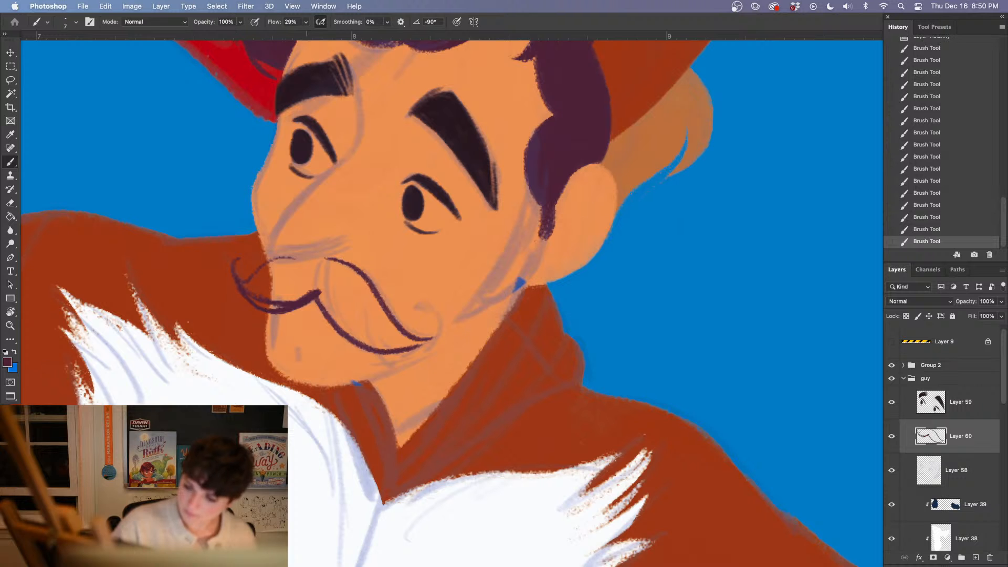
Paint a thick band along the top of the moustache's left half at 25 px, and clean its upper edge with the Eraser
right_click(317, 298)
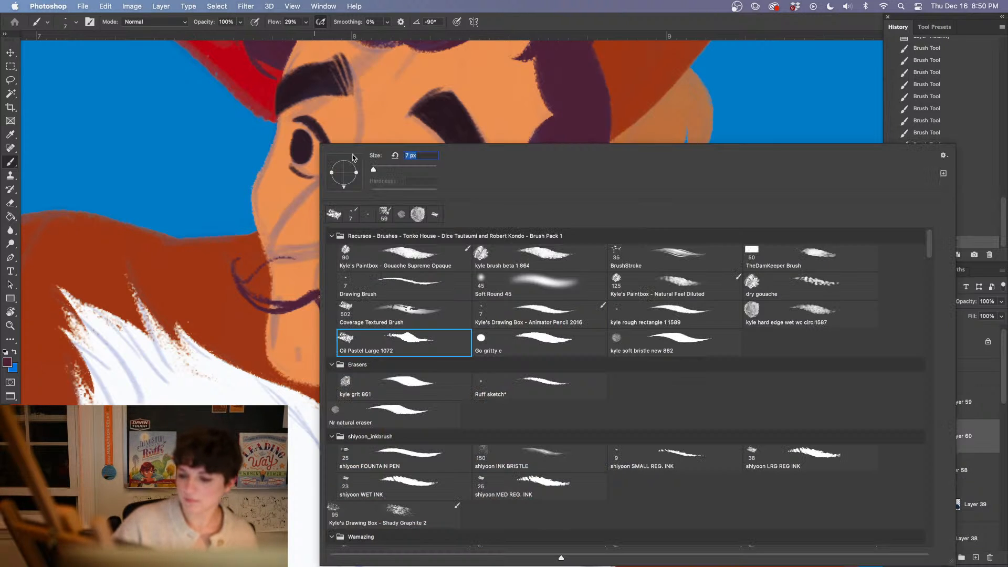
left_click_drag(373, 172, 379, 172)
mouse_move(257, 289)
left_mouse_down()
mouse_move(247, 285)
mouse_move(278, 267)
mouse_move(315, 265)
mouse_move(315, 277)
left_mouse_up()
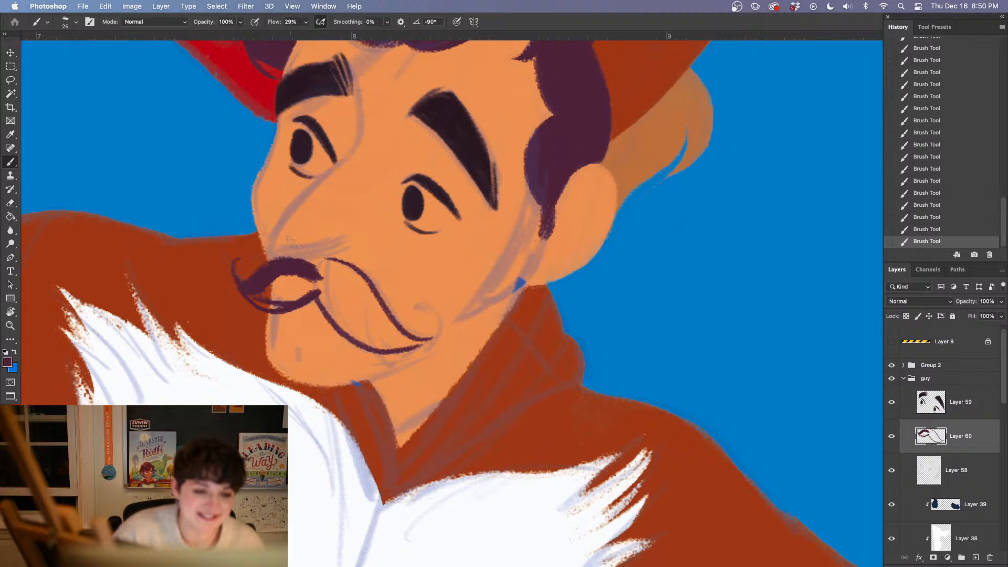
mouse_move(297, 268)
left_mouse_down()
mouse_move(327, 270)
mouse_move(305, 263)
left_mouse_up()
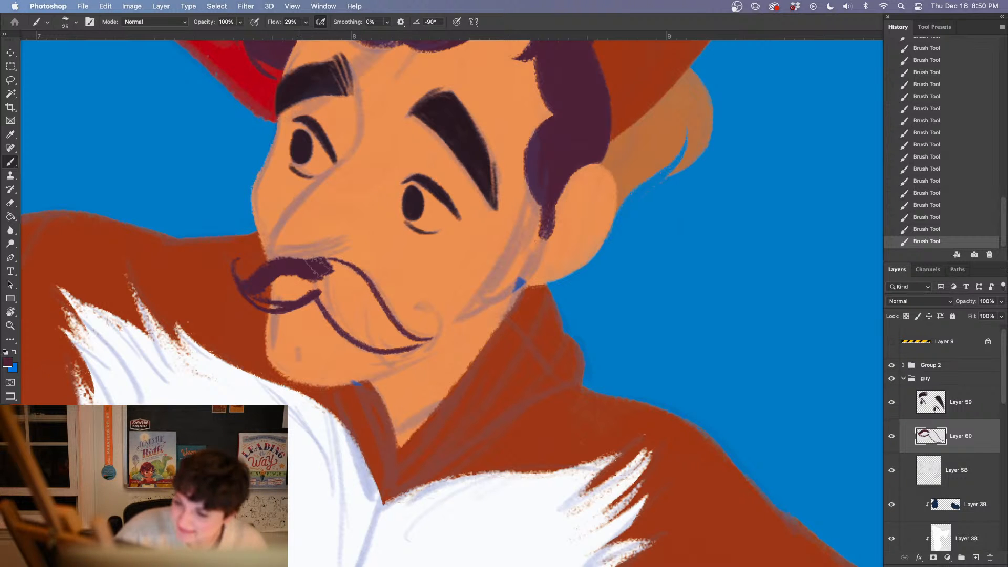
key("e")
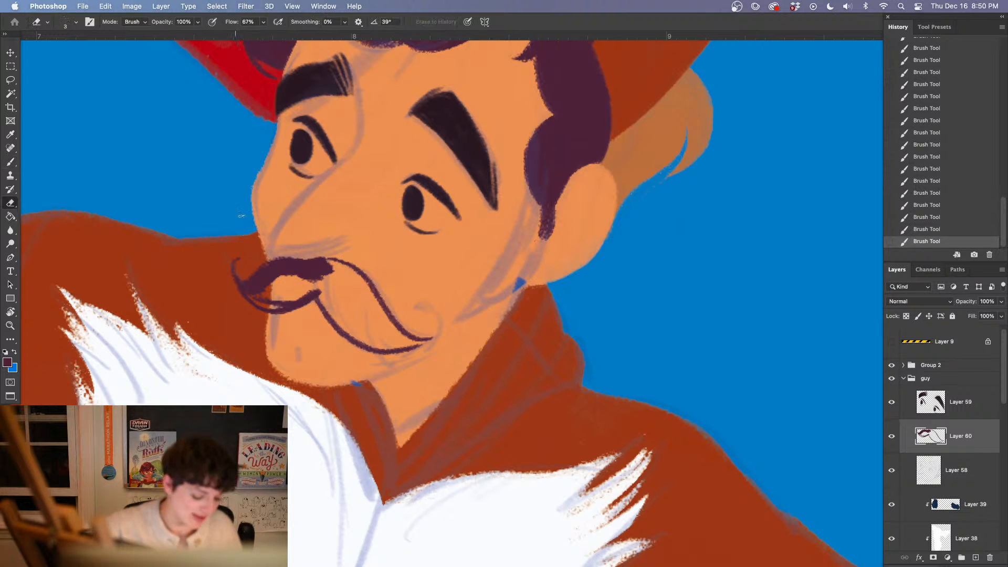
left_click_drag(268, 259, 331, 259)
left_click_drag(259, 258, 292, 256)
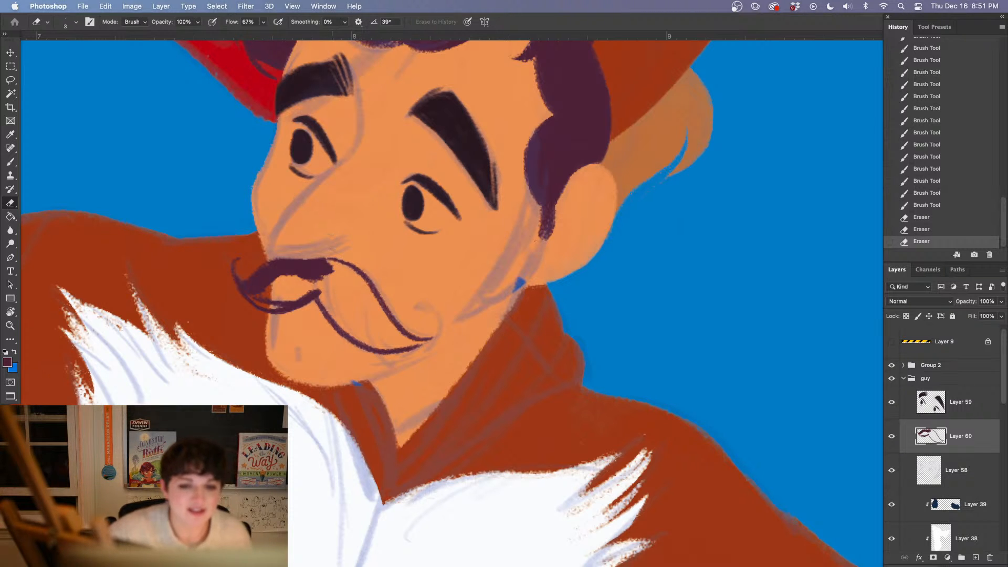
Extend the thick top band across the moustache's center and fill in the rest of its left half
key("b")
left_click_drag(321, 267, 342, 269)
left_click_drag(322, 267, 357, 274)
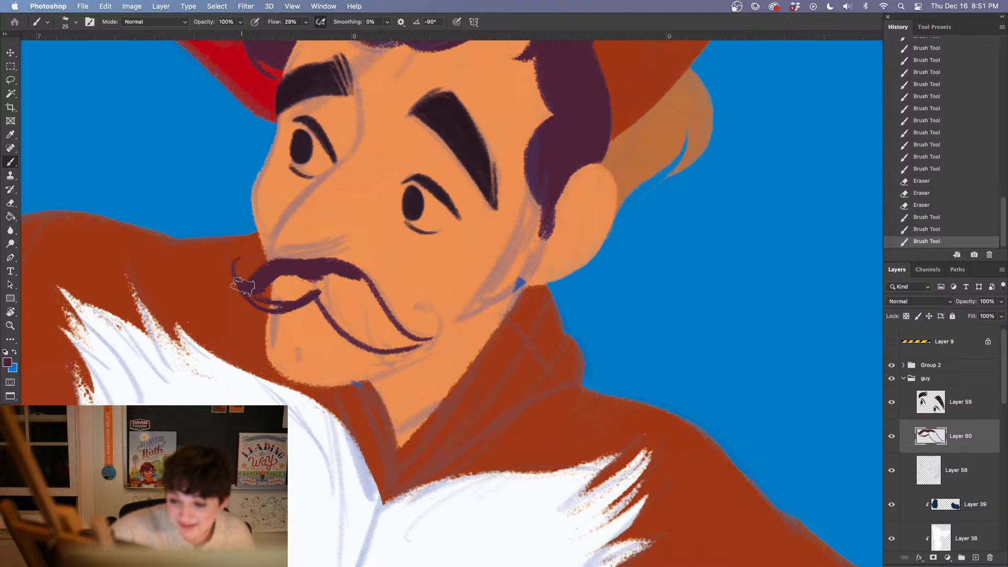
left_click_drag(242, 286, 267, 278)
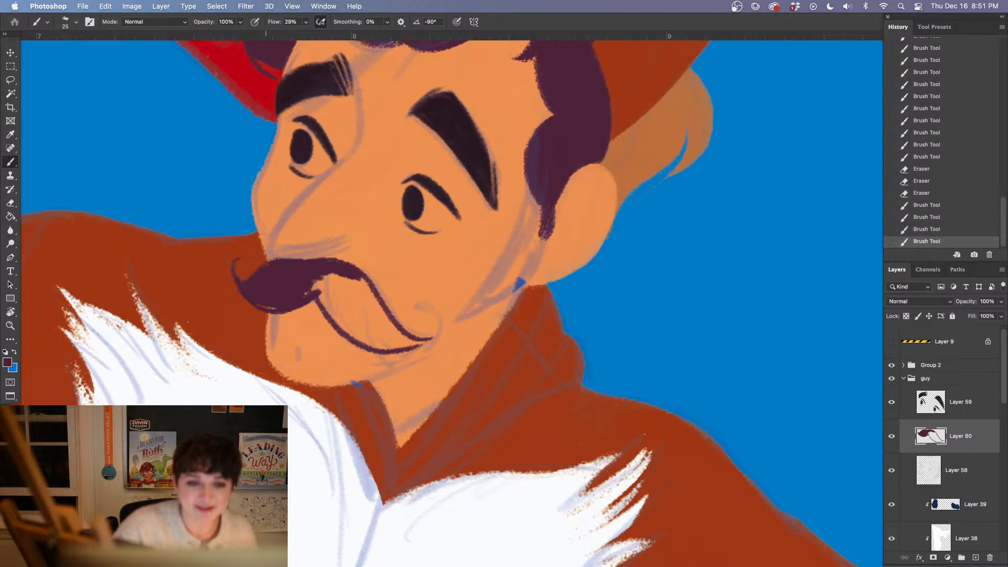
Reduce the brush to 17 px, thicken the moustache's left curl, and paint the curl at its right end
right_click(270, 293)
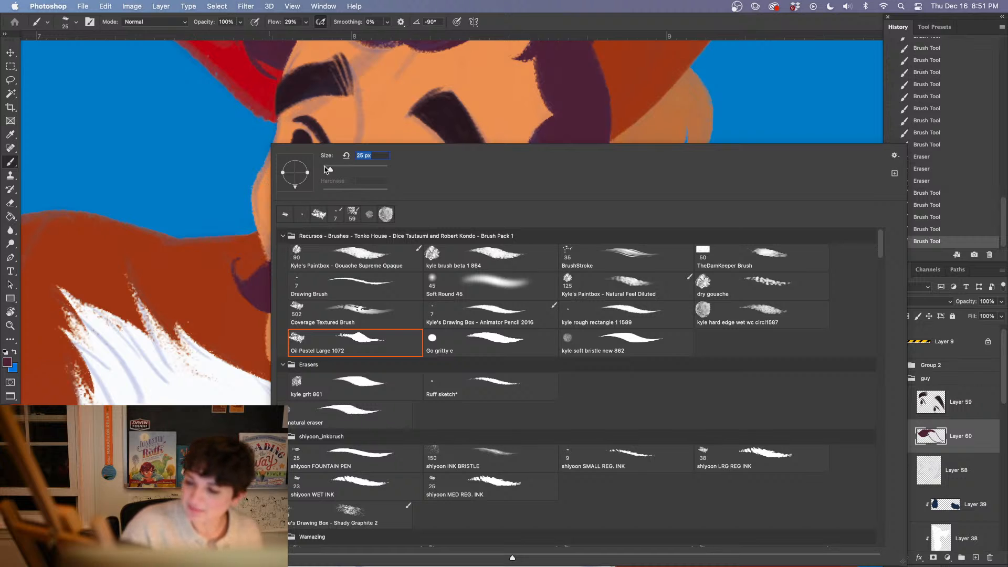
left_click_drag(326, 168, 324, 168)
mouse_move(235, 270)
left_mouse_down()
mouse_move(248, 281)
mouse_move(248, 259)
mouse_move(249, 292)
left_mouse_up()
left_click_drag(333, 303, 233, 221)
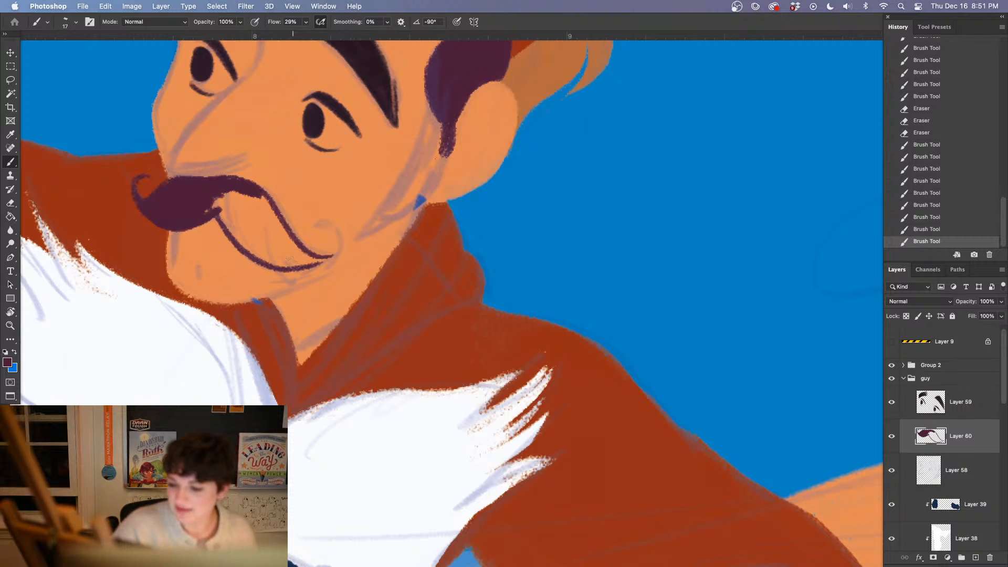
mouse_move(286, 265)
left_mouse_down()
mouse_move(328, 244)
mouse_move(331, 253)
mouse_move(315, 221)
left_mouse_up()
Fill the right half of the moustache with solid purple from the center to the curled tip
key("e")
left_click_drag(391, 310, 469, 422)
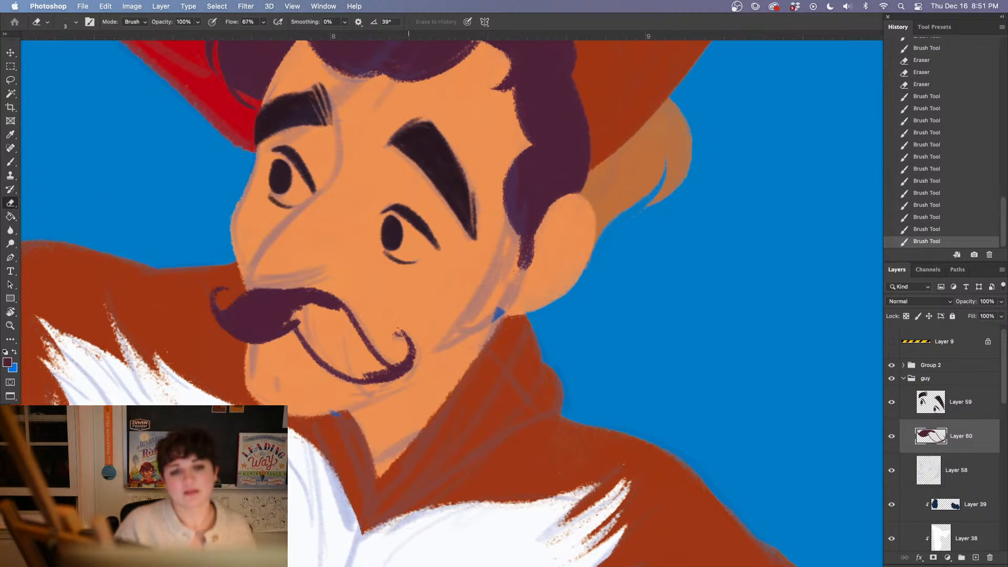
key("b")
mouse_move(278, 318)
left_mouse_down()
mouse_move(343, 369)
mouse_move(356, 369)
mouse_move(340, 346)
mouse_move(359, 363)
left_mouse_up()
mouse_move(336, 312)
left_mouse_down()
mouse_move(365, 350)
mouse_move(346, 369)
mouse_move(366, 373)
left_mouse_up()
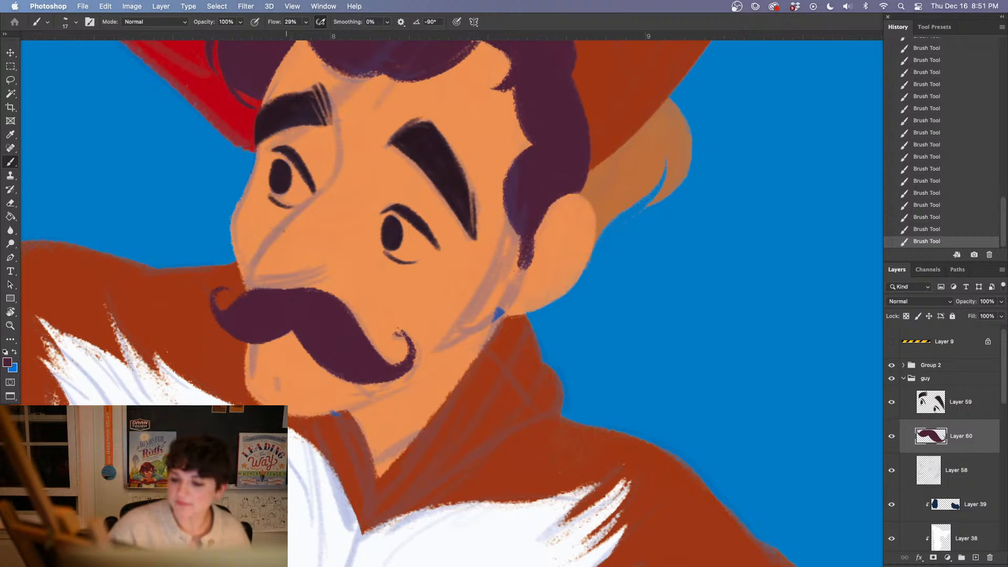
Clean the edges of the moustache's left and right curls with the Eraser, and return to the Brush tool
key("e")
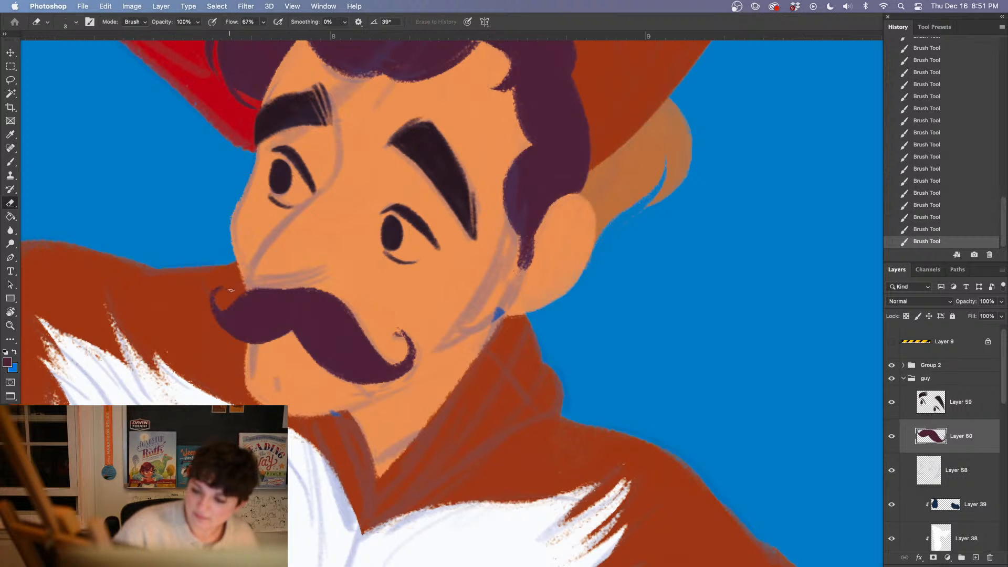
left_click_drag(226, 294, 229, 290)
left_click_drag(393, 335, 402, 338)
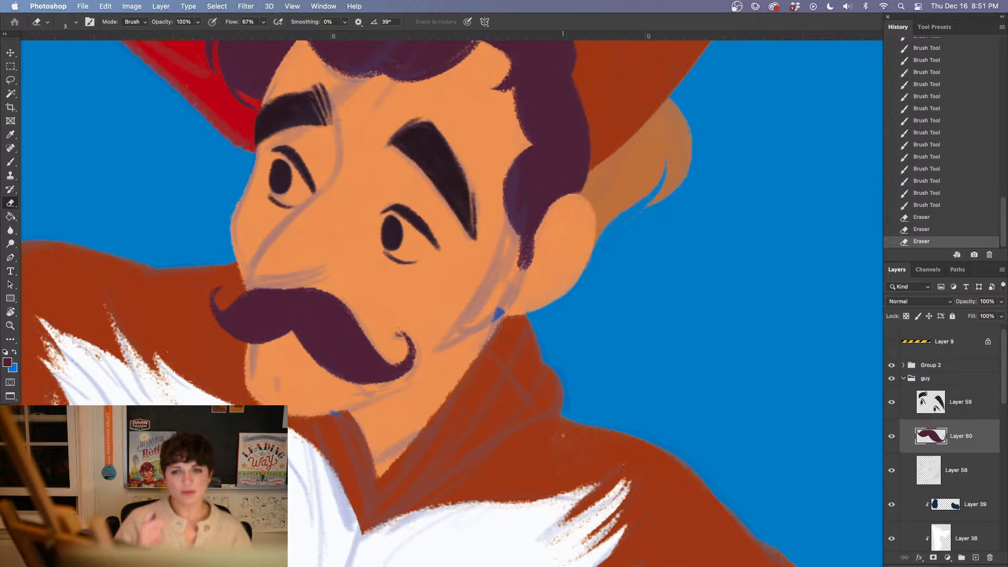
key("b")
scroll(563, 435, "down", 3)
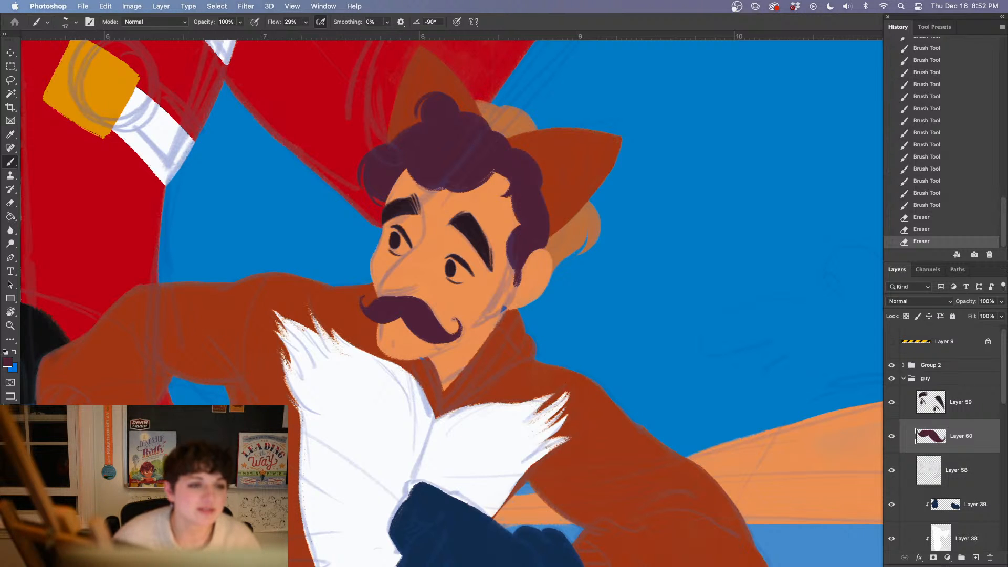
key("Tab")
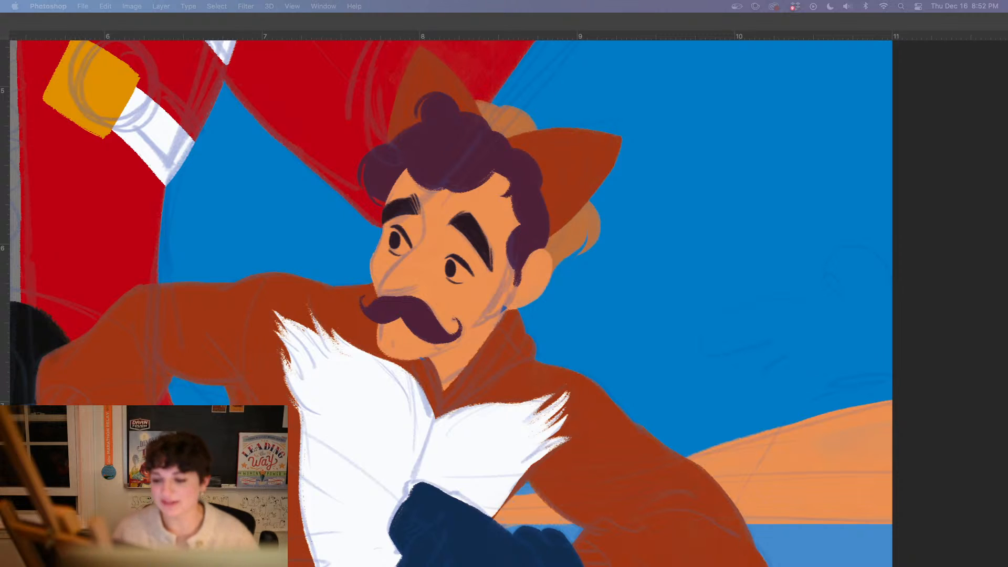
key("Tab")
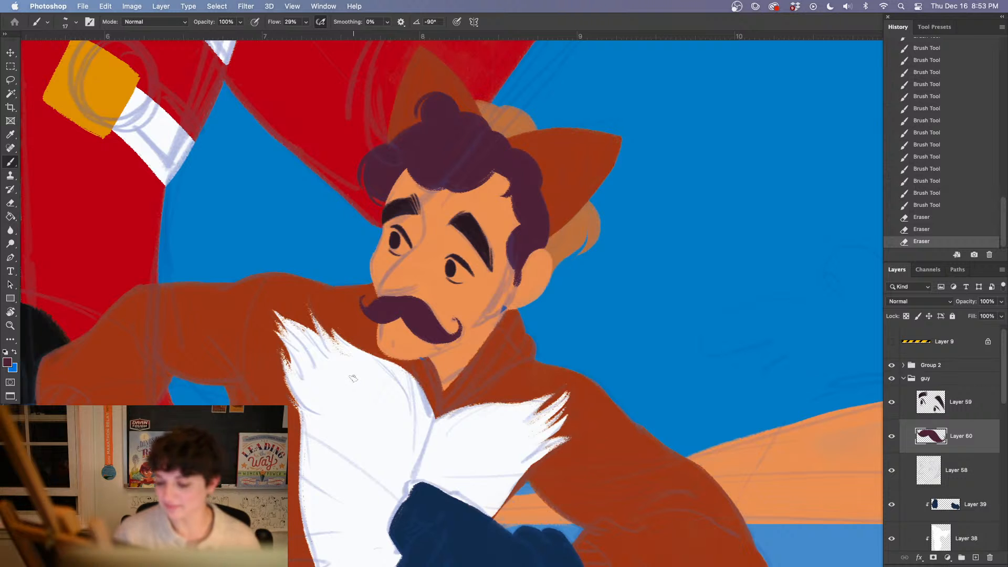
Select the dark blue glove layer, Layer 39, and sample the white of the guy's chest fur as the painting color
left_click_drag(440, 378, 372, 337)
left_click_drag(424, 403, 588, 249)
left_click_drag(446, 298, 538, 349)
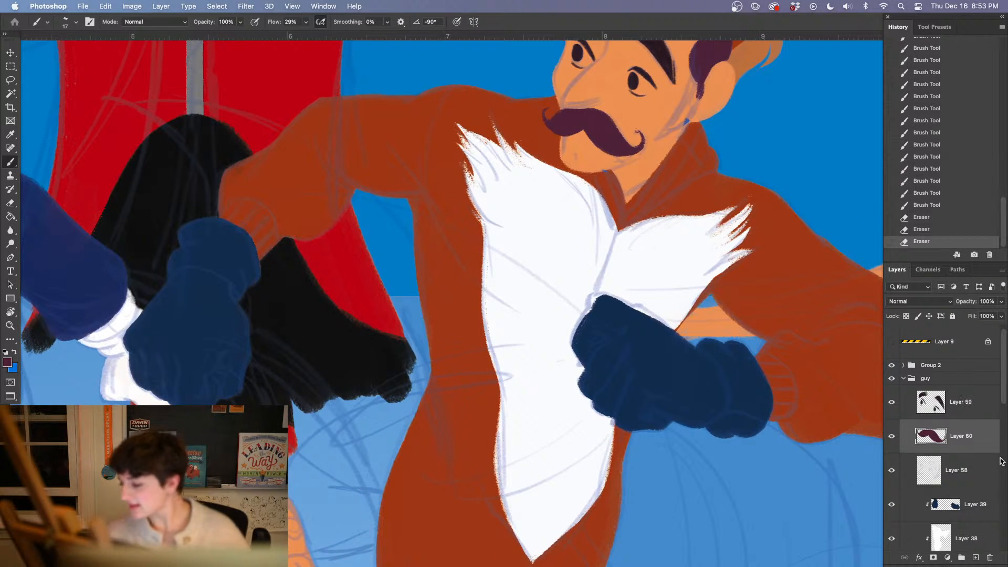
left_click(961, 509)
left_click(542, 362, "alt")
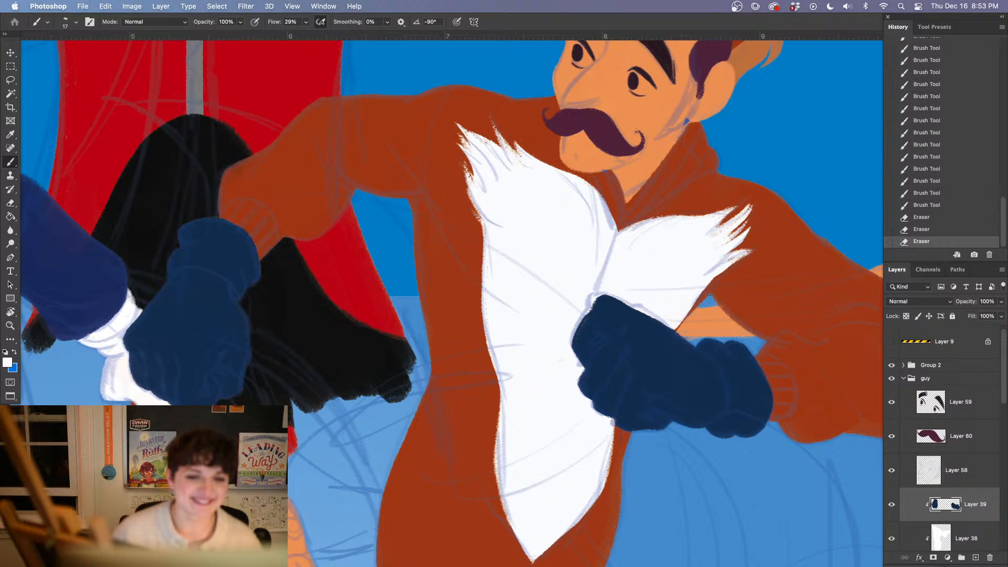
Switch to Safari, look at the Google image result of a famous moustache, and return to the Photoshop illustration
key("Tab")
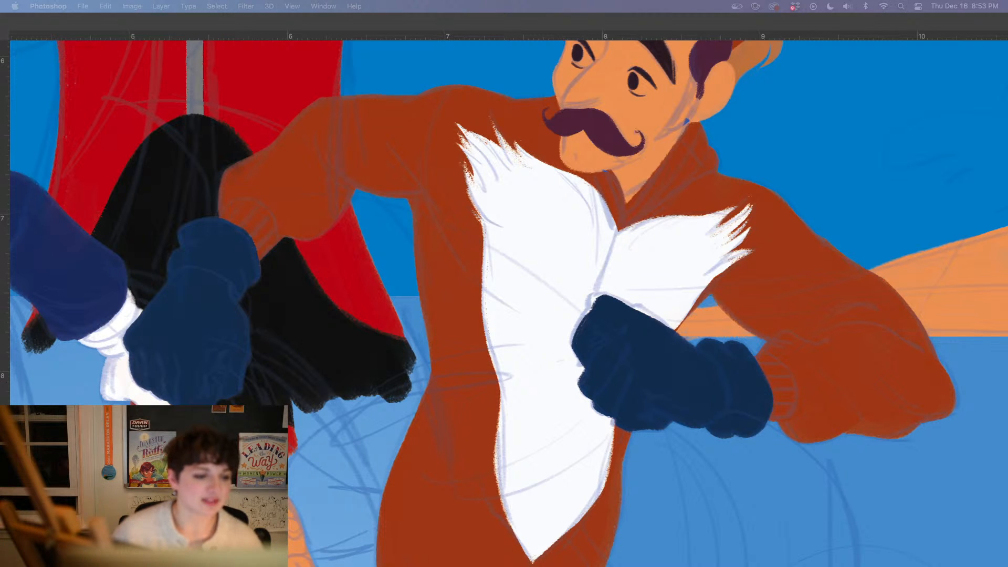
left_click_drag(687, 1, 665, 86)
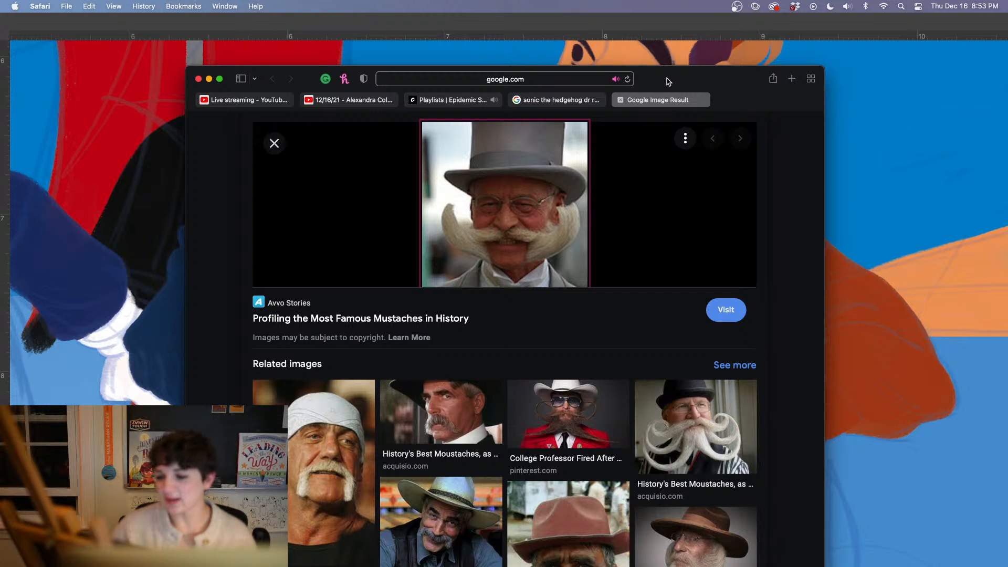
key("super+m")
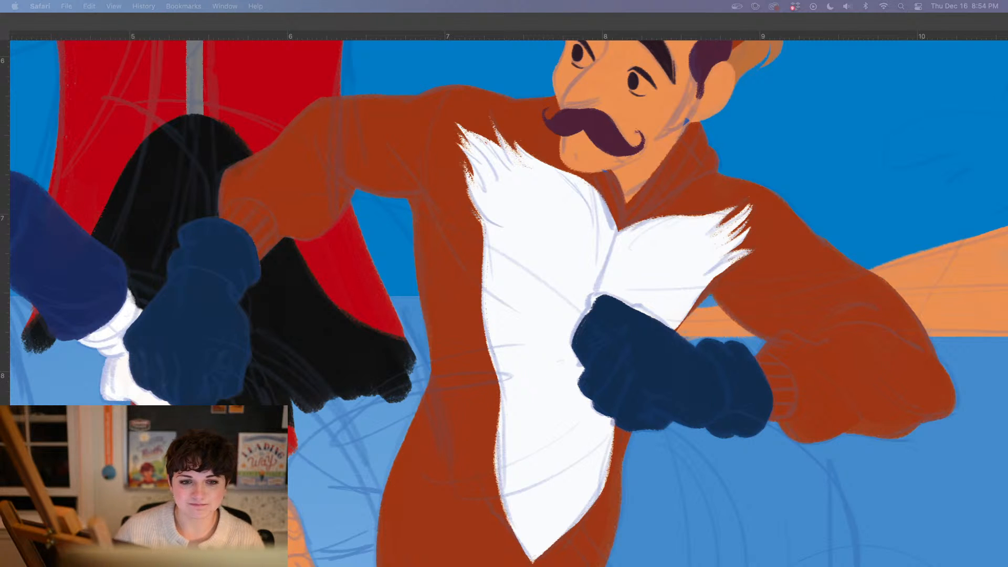
left_click(540, 417)
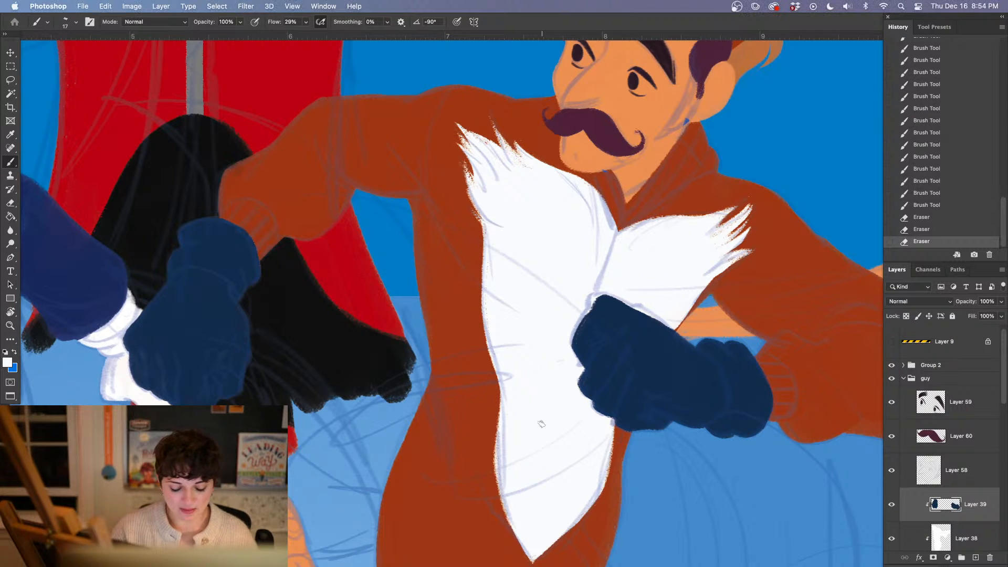
Examine the whole illustration to judge how all three characters read together against the background
key("super+minus")
key("super+minus")
key("super+minus")
key("super+minus")
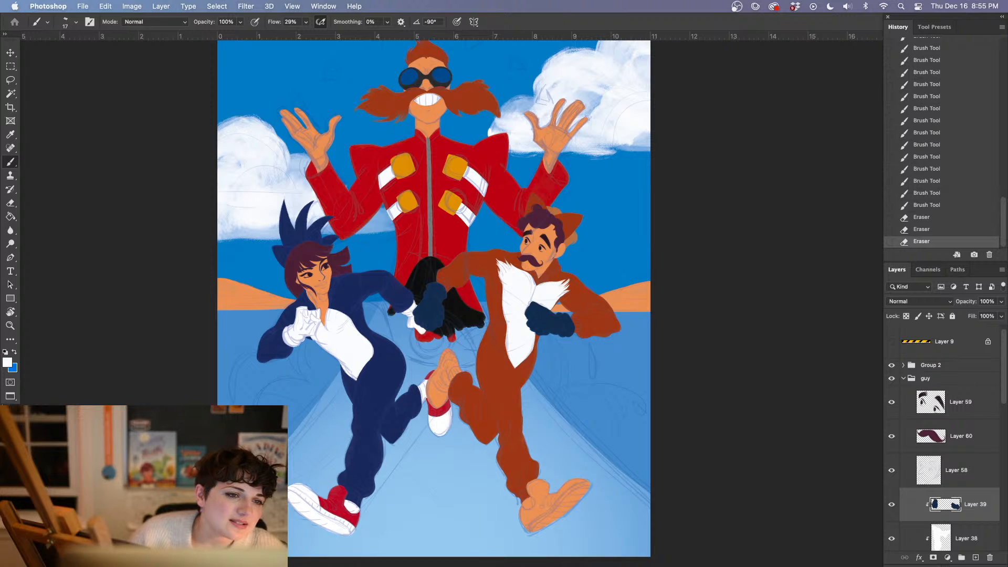
key("Tab")
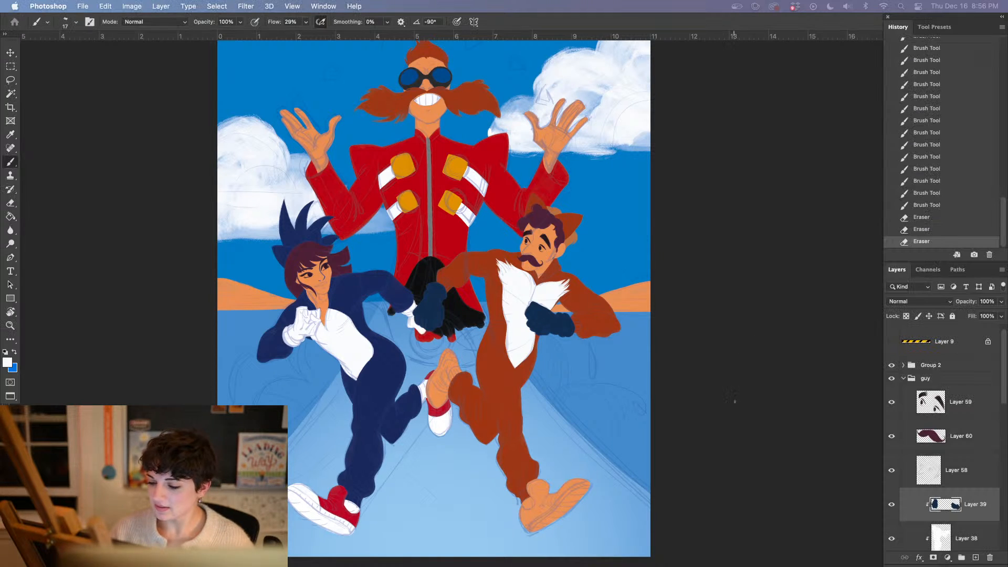
key("Tab")
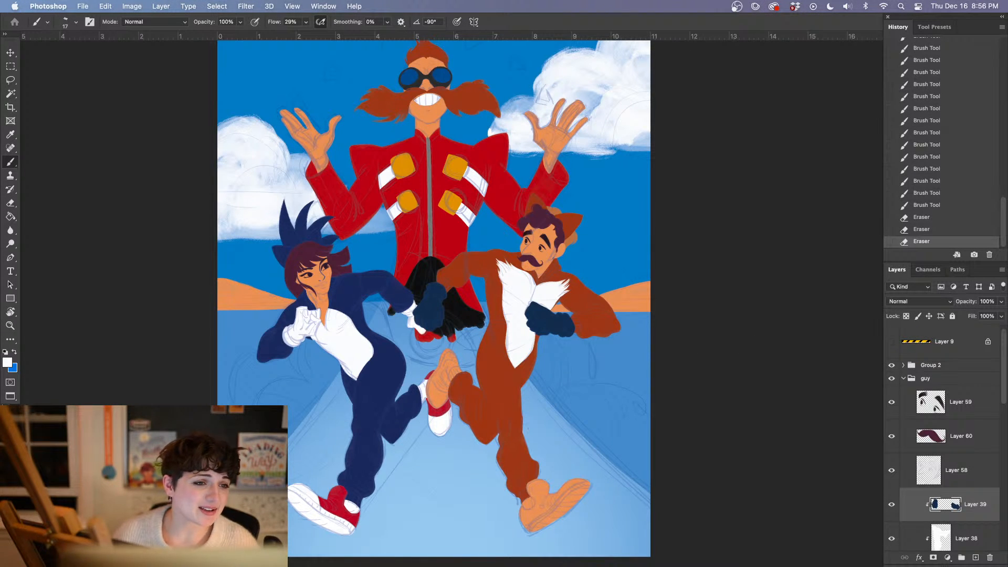
key("Tab")
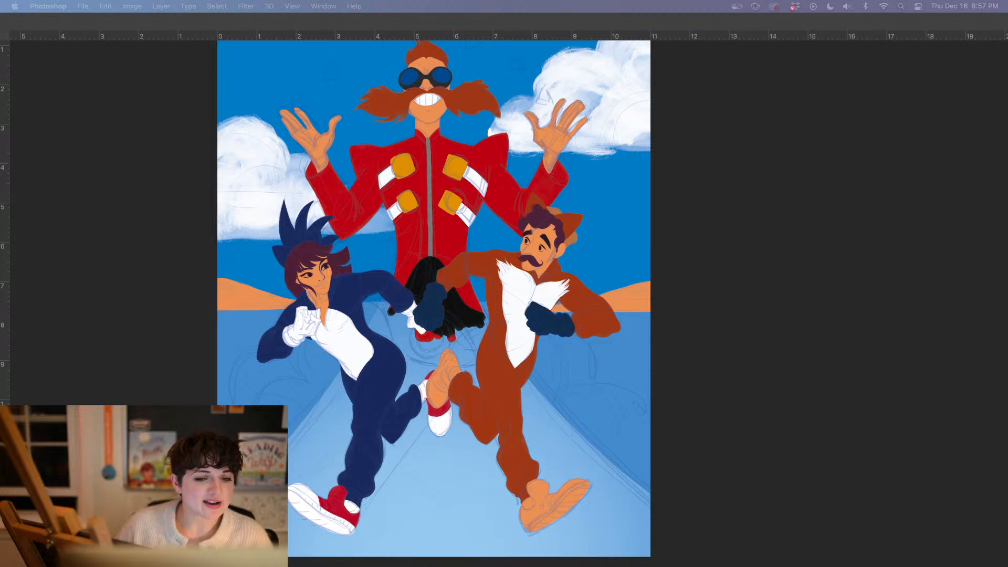
key("Tab")
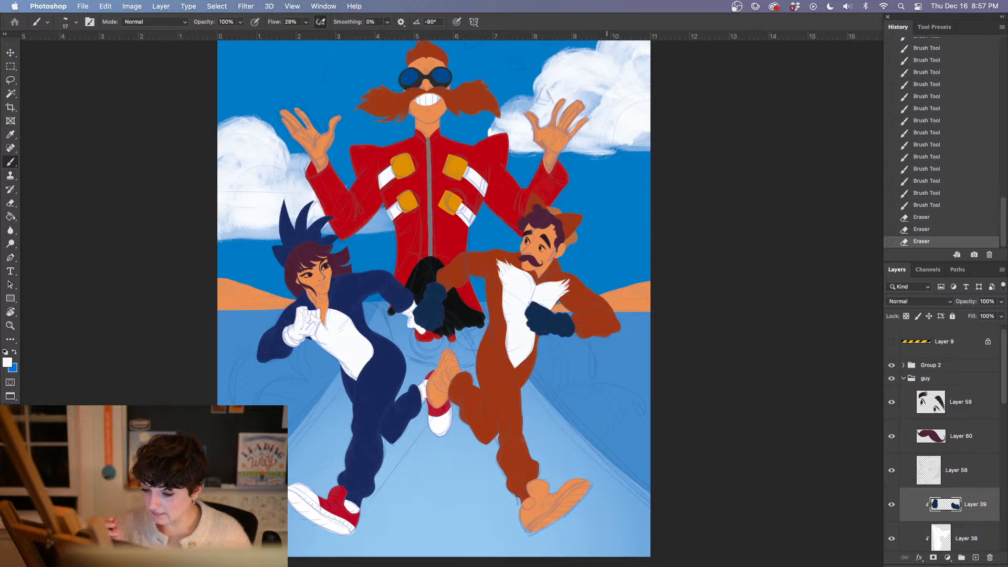
Collapse the guy group, create a new layer, and place it directly below Layer 23, above the robotnik group
left_click_drag(1003, 382, 998, 487)
left_click(903, 426)
left_click_drag(1000, 433, 948, 458)
left_click(975, 558)
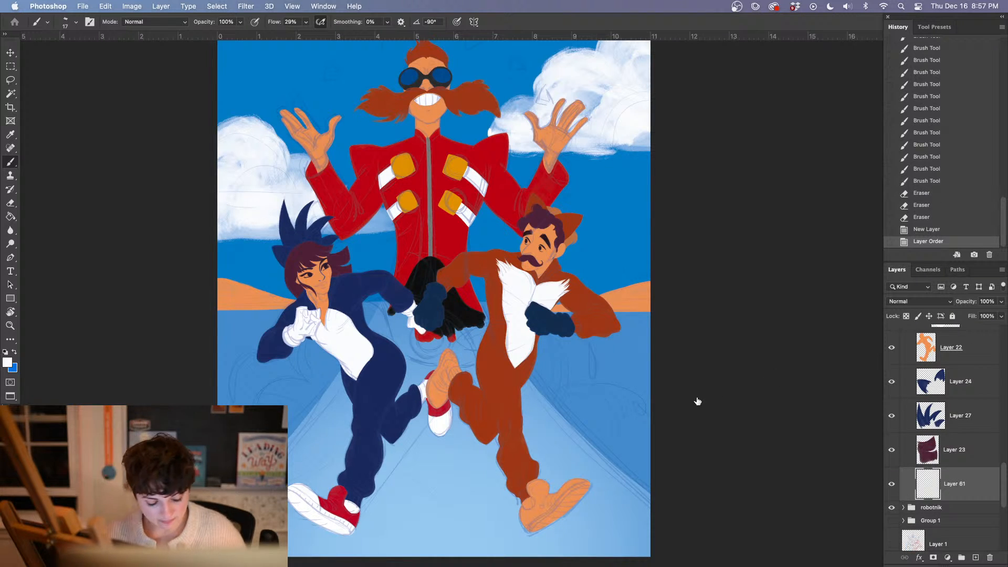
key("l")
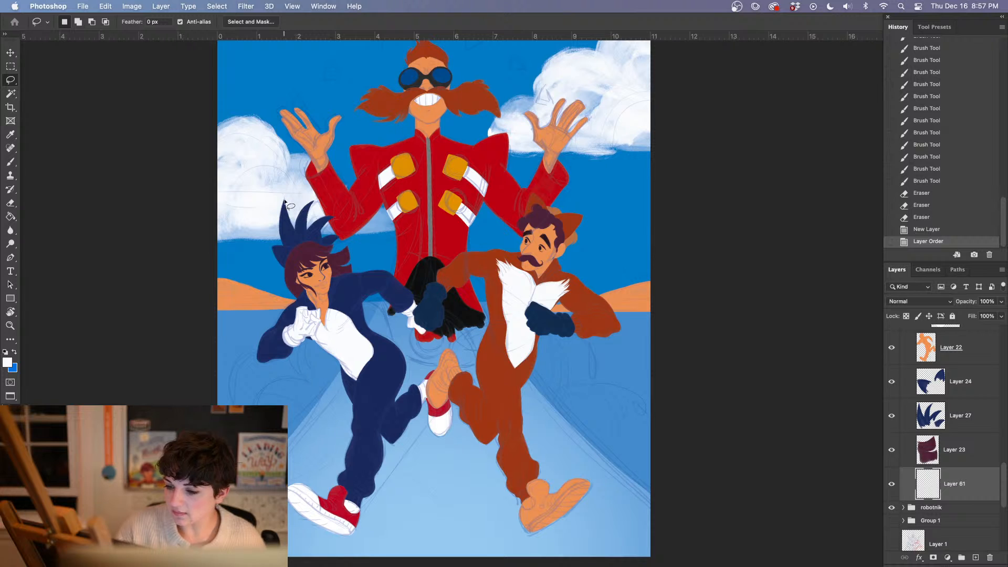
mouse_move(284, 202)
left_mouse_down()
mouse_move(329, 206)
mouse_move(428, 159)
mouse_move(417, 387)
left_mouse_up()
left_click(724, 272)
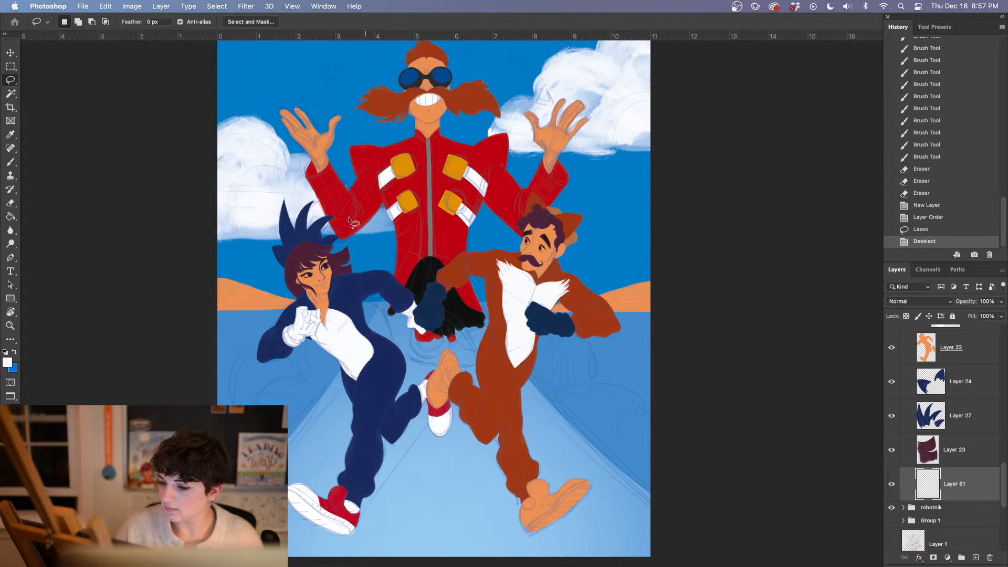
mouse_move(284, 201)
left_mouse_down()
mouse_move(420, 186)
mouse_move(465, 157)
mouse_move(468, 320)
mouse_move(451, 426)
mouse_move(433, 441)
left_mouse_up()
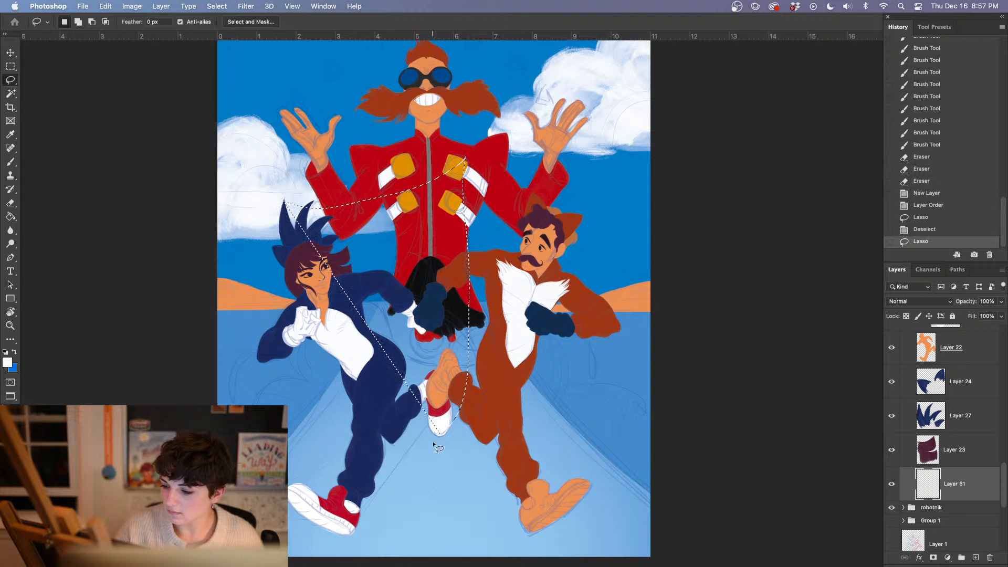
left_click_drag(369, 292, 367, 292)
left_click(392, 497)
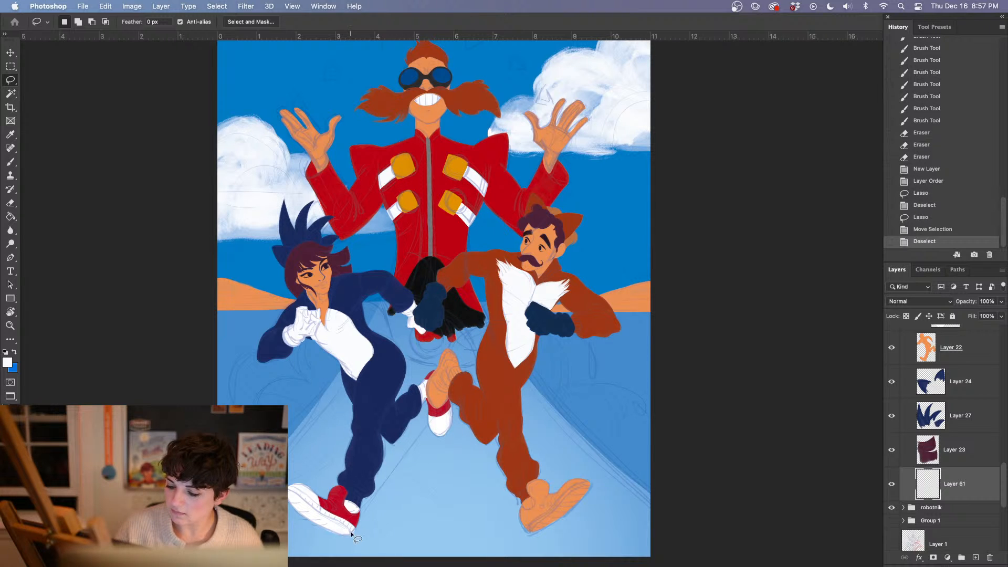
mouse_move(349, 536)
left_mouse_down()
mouse_move(452, 415)
mouse_move(476, 210)
mouse_move(469, 171)
mouse_move(360, 200)
mouse_move(284, 198)
mouse_move(298, 272)
mouse_move(295, 257)
mouse_move(352, 360)
mouse_move(362, 448)
mouse_move(348, 528)
left_mouse_up()
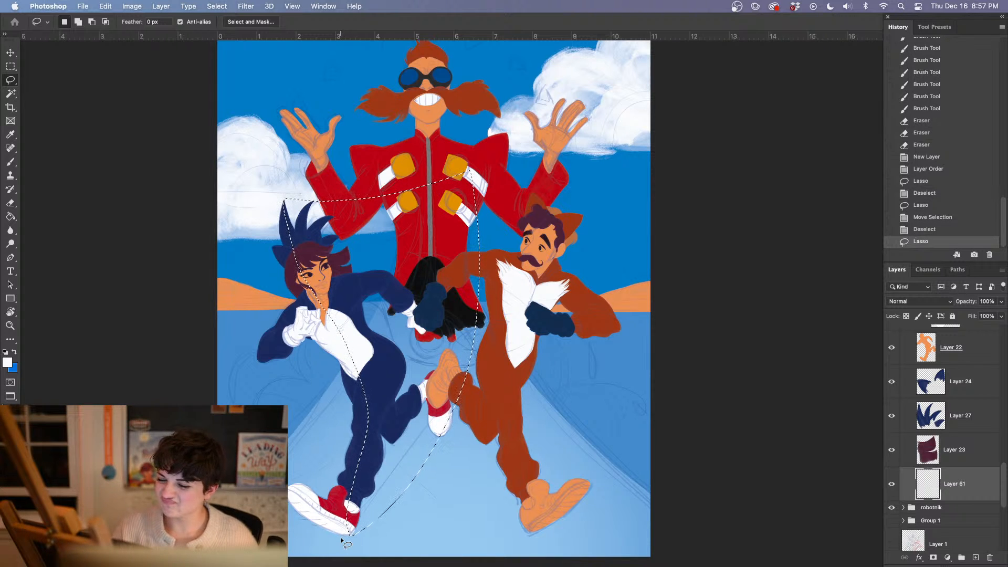
left_click(916, 230)
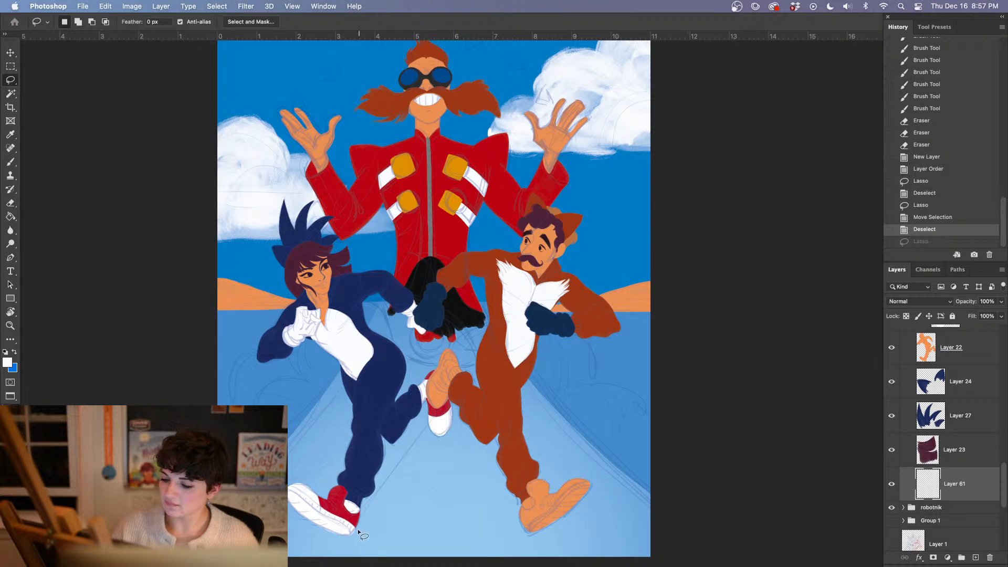
mouse_move(351, 536)
left_mouse_down()
mouse_move(386, 497)
mouse_move(427, 297)
mouse_move(421, 165)
mouse_move(420, 187)
mouse_move(329, 241)
left_mouse_up()
left_click_drag(285, 201, 286, 197)
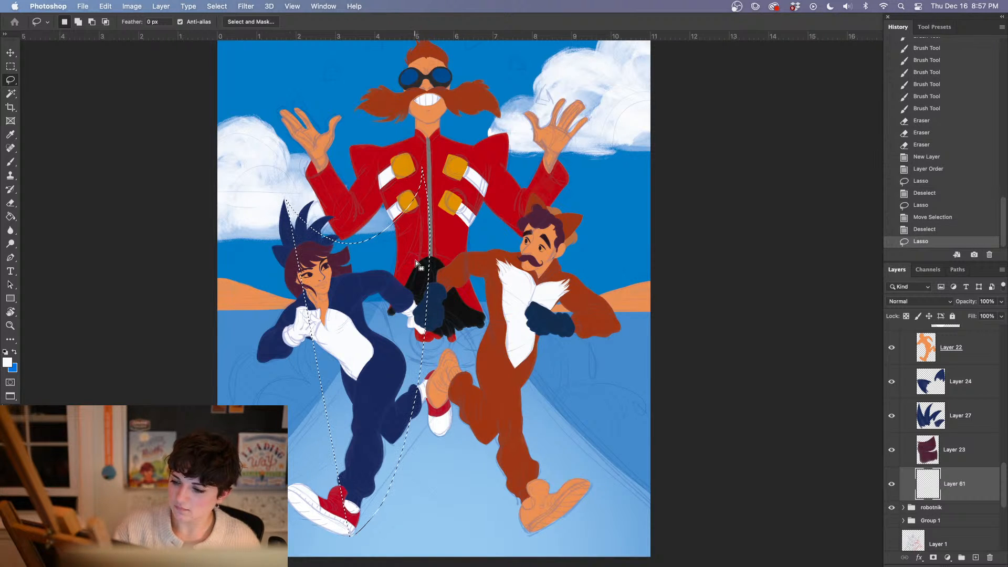
key("super+d")
mouse_move(331, 226)
left_mouse_down()
mouse_move(389, 217)
mouse_move(424, 167)
left_mouse_up()
key("super+z")
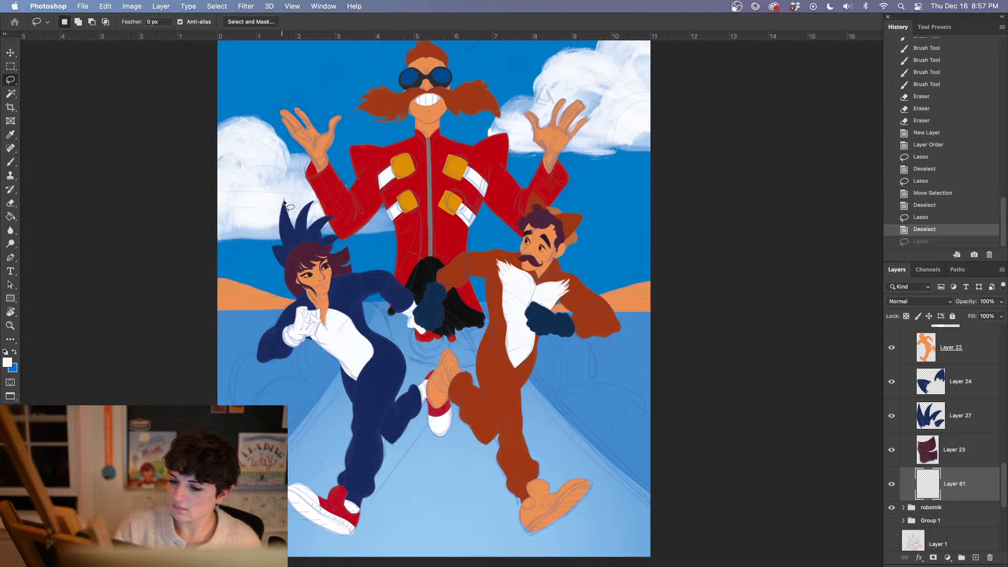
Lasso a curved shape from the girl's tallest hair spike across to the villain's zipper and down to her front shoe, and sample the sky's blue
mouse_move(285, 201)
left_mouse_down()
mouse_move(322, 233)
mouse_move(436, 175)
mouse_move(432, 276)
mouse_move(403, 430)
left_mouse_up()
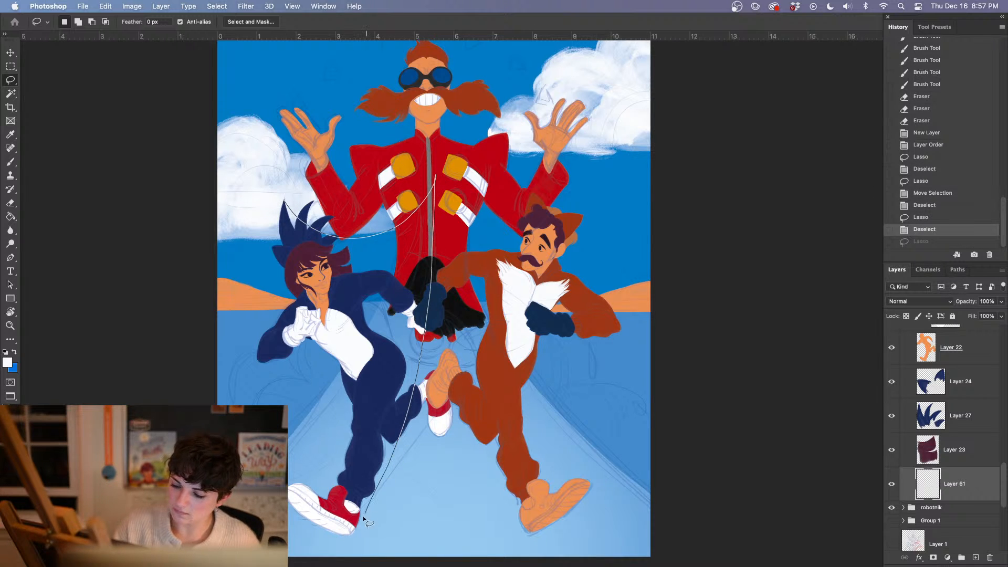
mouse_move(354, 534)
left_mouse_down()
mouse_move(380, 417)
mouse_move(369, 344)
mouse_move(280, 230)
mouse_move(285, 202)
left_mouse_up()
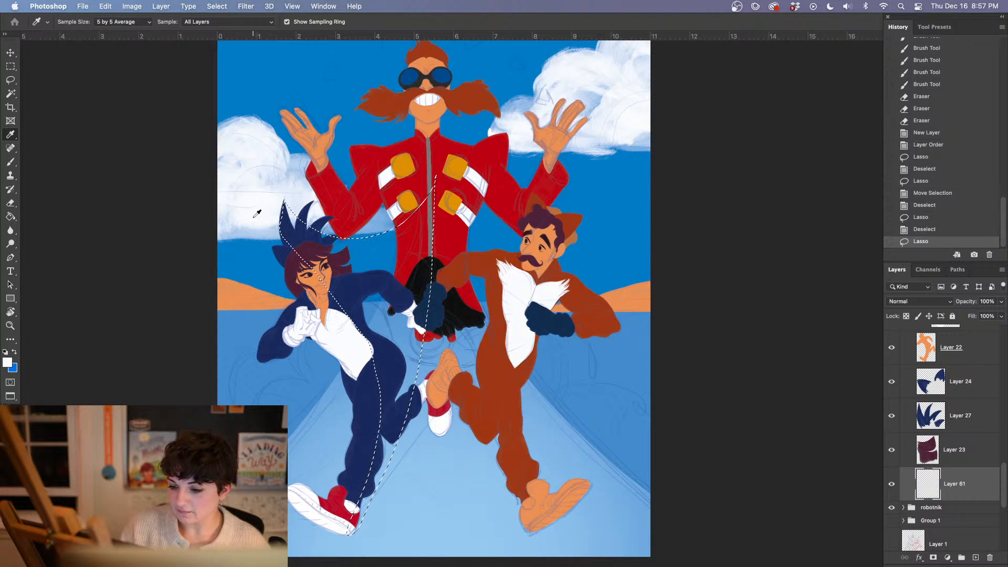
key("i")
left_click(250, 261)
key("l")
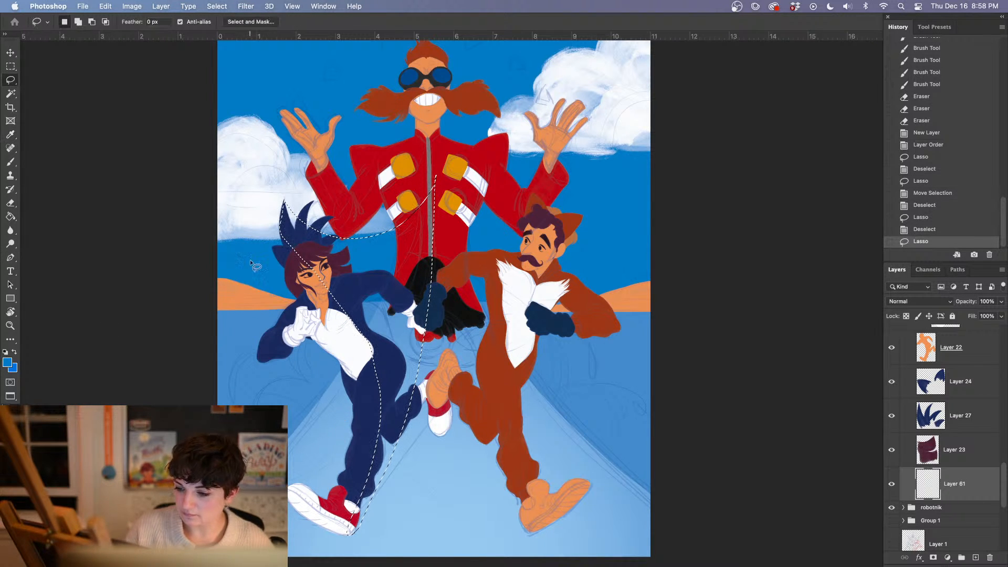
Fill the lassoed shape on the new layer with repeated linear gradients of the sampled blue, using the Gradient tool at 70% opacity
key("g")
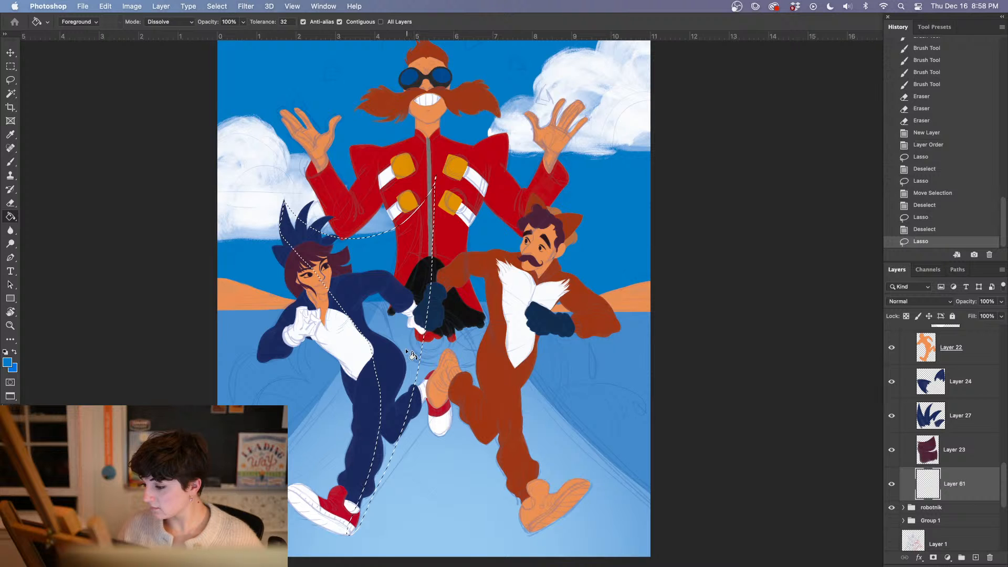
right_click(11, 217)
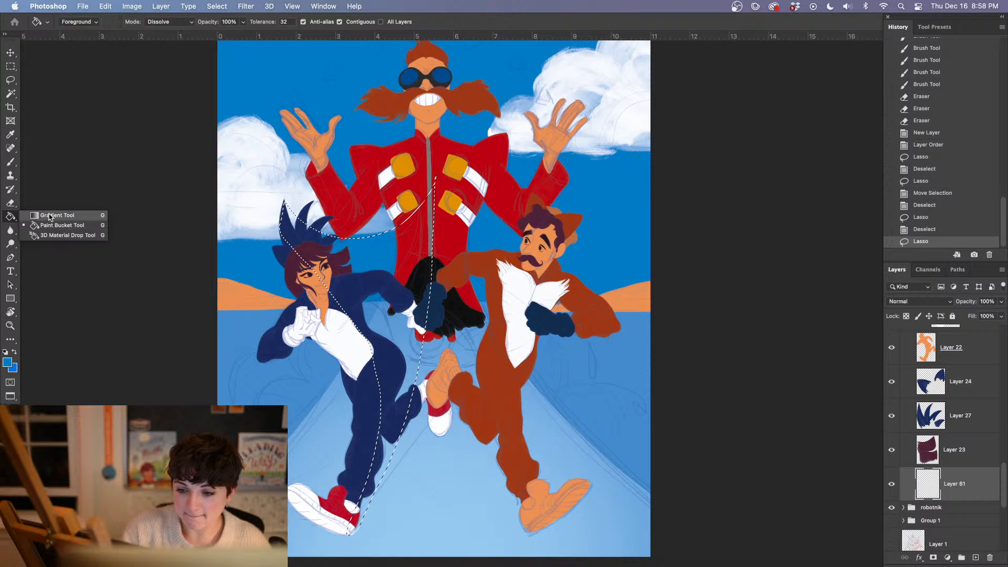
left_click(52, 217)
left_click_drag(363, 473, 400, 226)
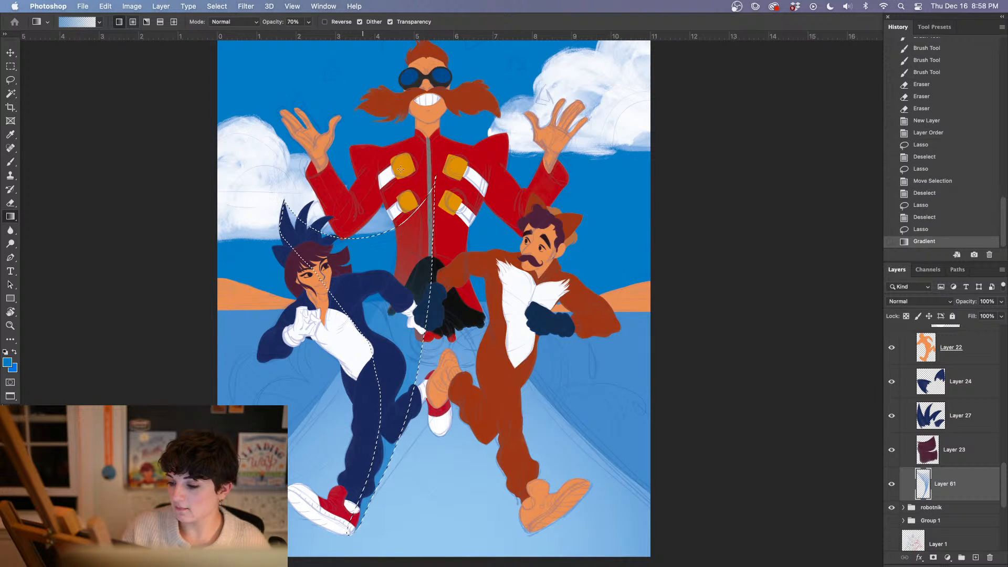
mouse_move(363, 488)
left_mouse_down()
mouse_move(391, 294)
mouse_move(382, 244)
left_mouse_up()
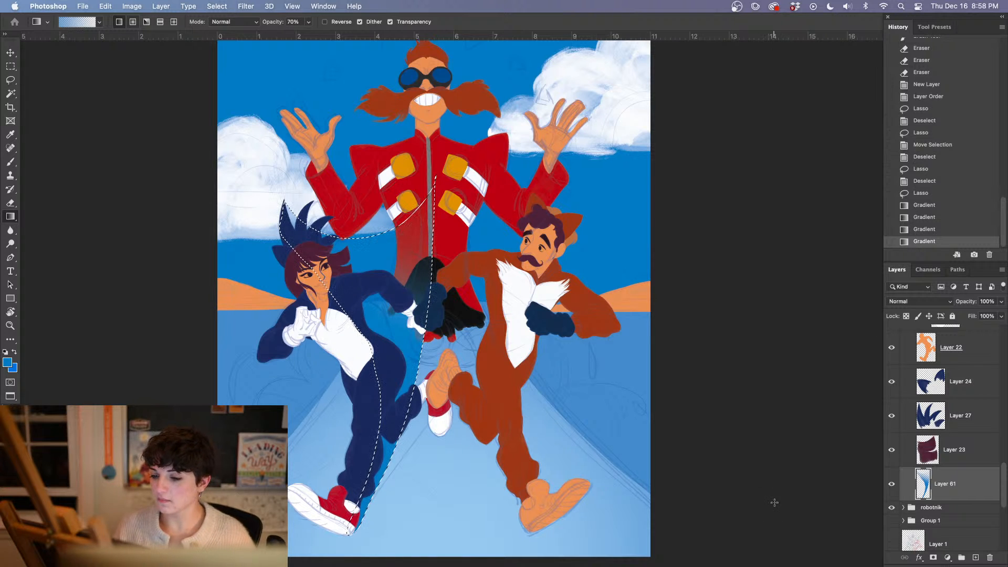
left_click_drag(357, 494, 386, 315)
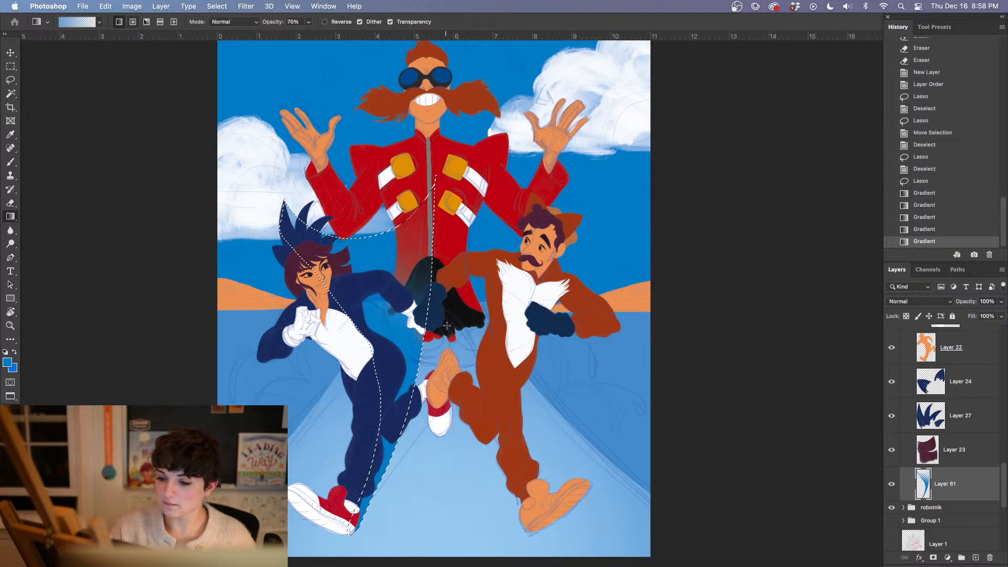
left_click_drag(274, 267, 336, 252)
Set the gradient layer's blend mode to Screen and clear the selection
left_click(909, 303)
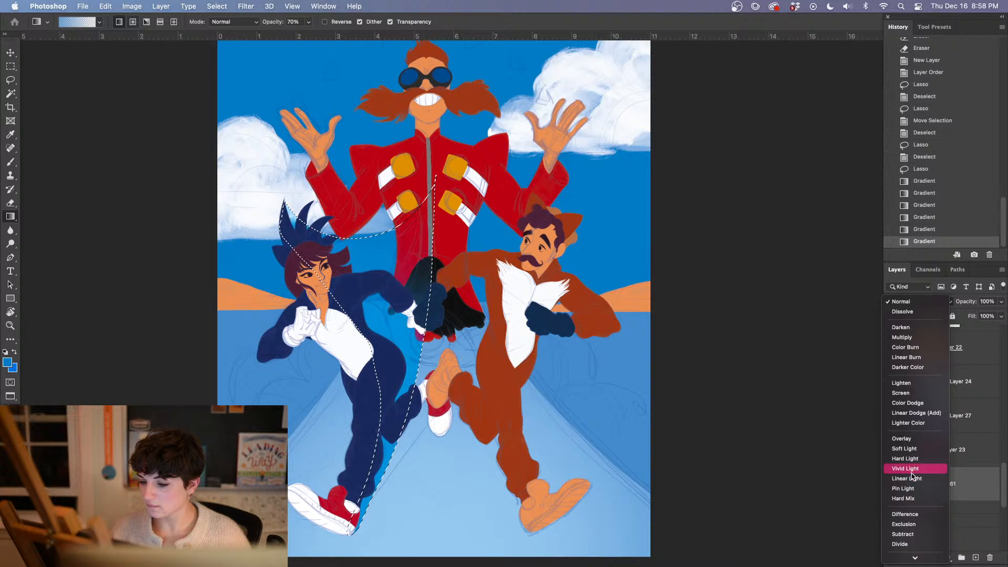
left_click(903, 393)
key("super+d")
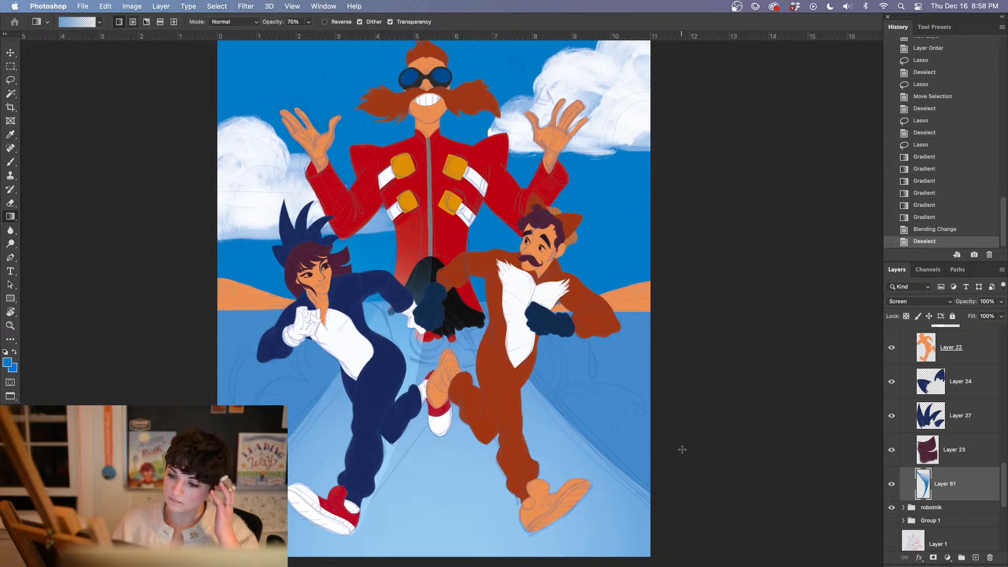
Create a new layer above the gradient trail layer, Layer 61, and clip it to that layer
left_click(975, 557)
right_click(943, 482)
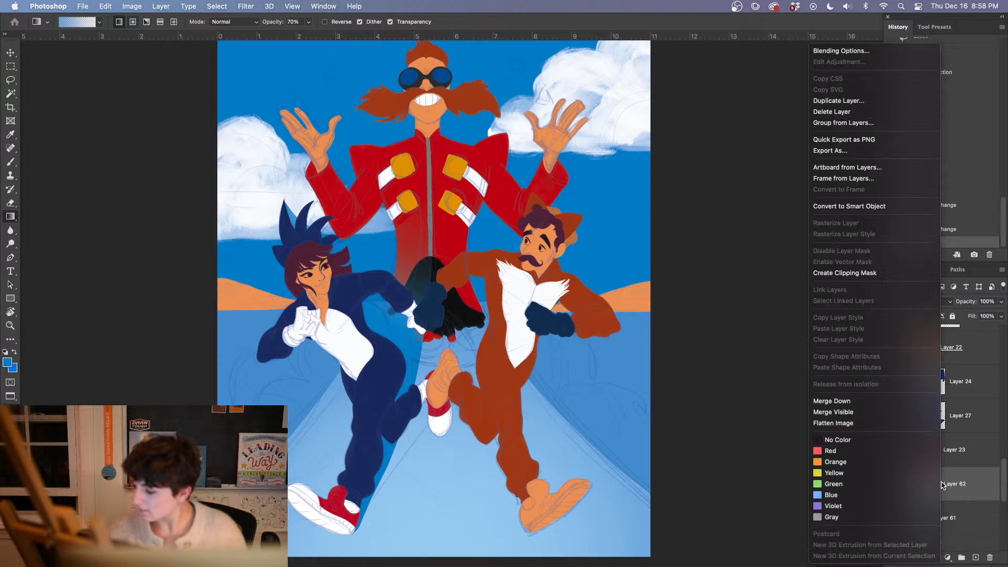
left_click(840, 274)
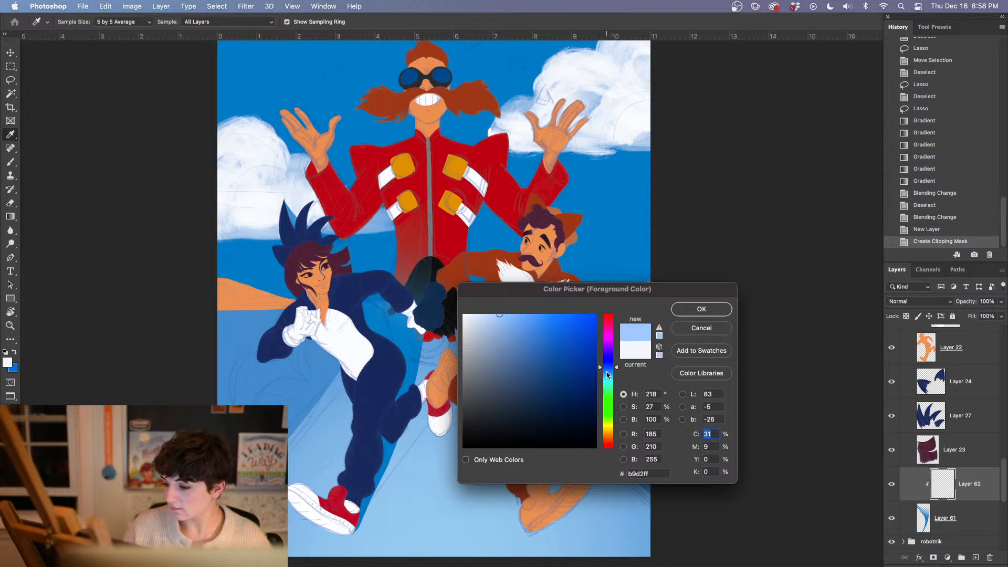
Shift the foreground colour's hue to a light cyan and fill the clipped layer with it using the Paint Bucket tool
left_click_drag(604, 367, 603, 378)
left_click(701, 308)
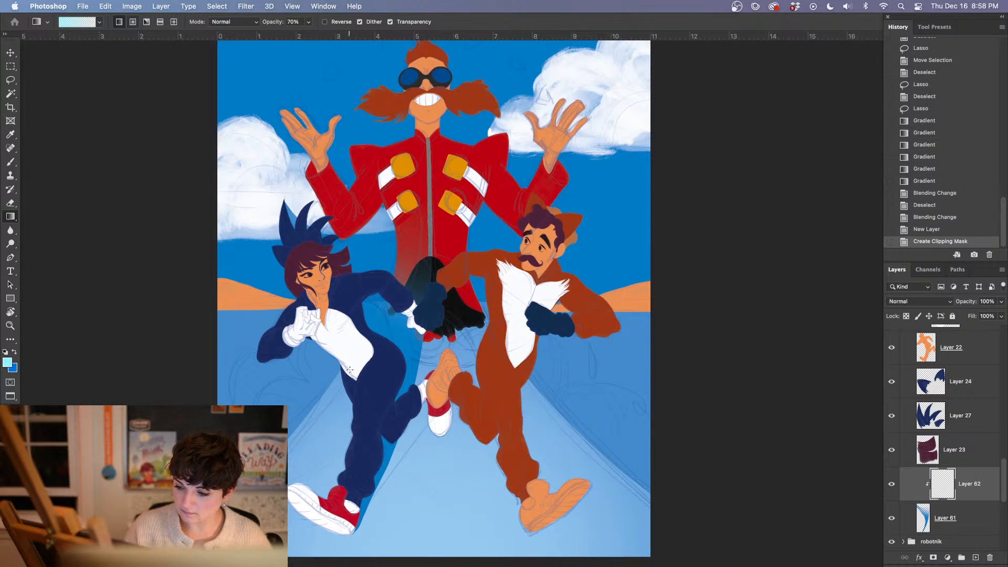
right_click(10, 217)
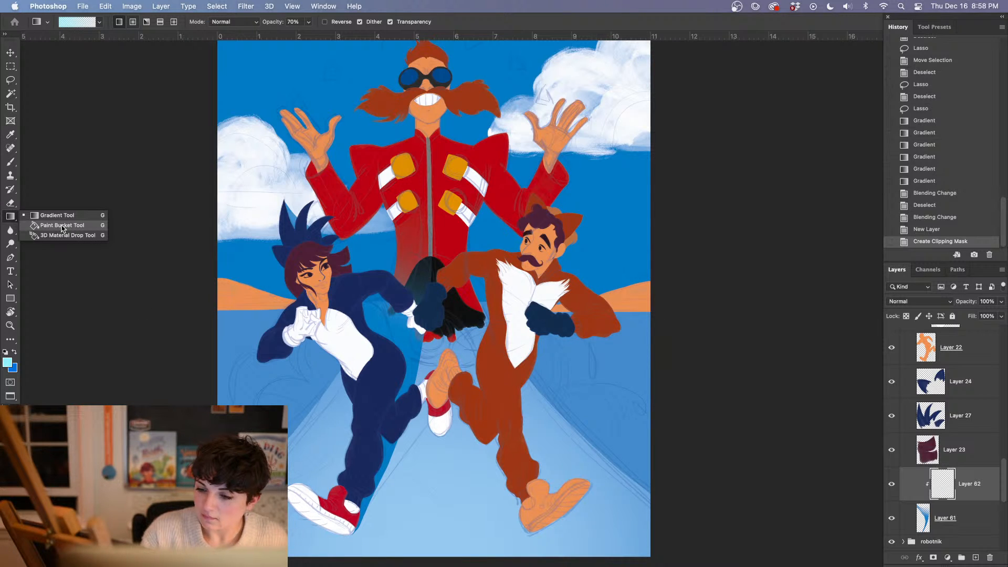
left_click(62, 225)
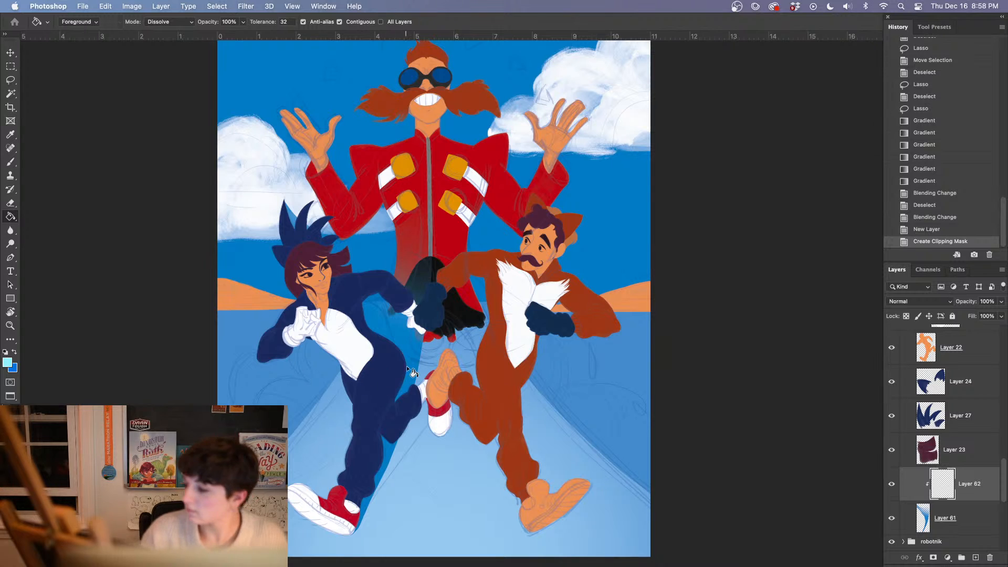
left_click(408, 366)
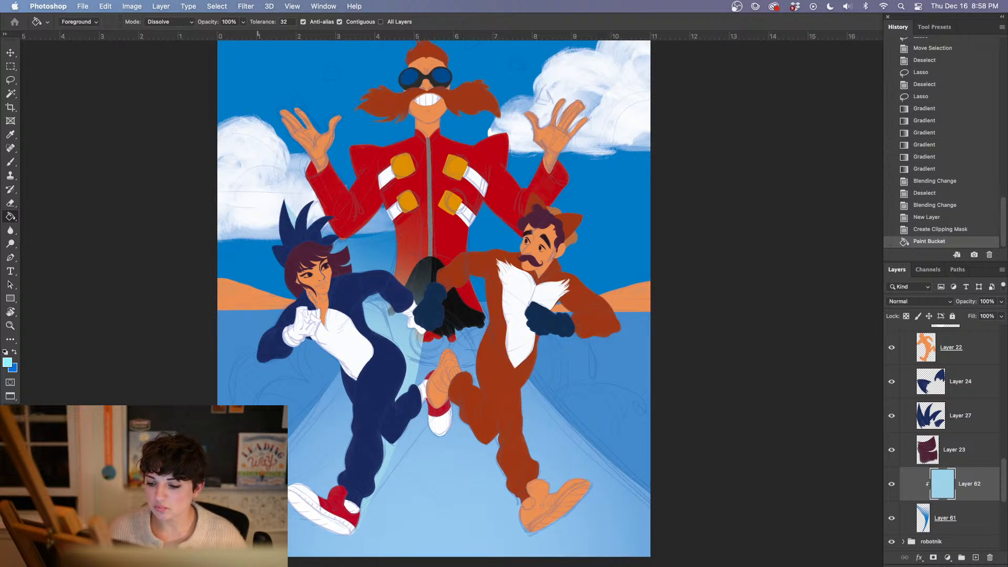
Lasso a second curved trail shape from the girl's raised back shoe up to the villain's lower jacket buckle and back past her hip
key("l")
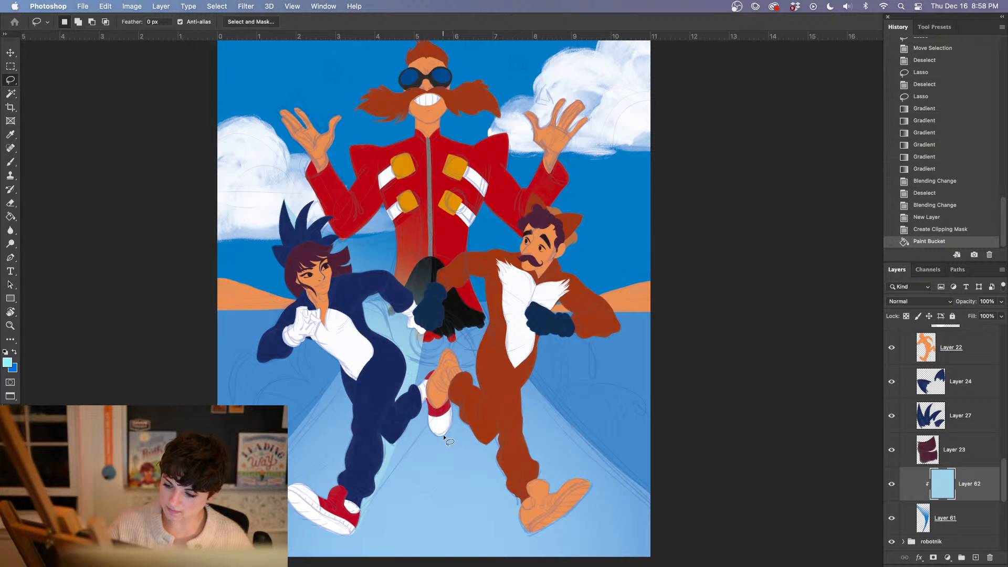
mouse_move(443, 434)
left_mouse_down()
mouse_move(477, 298)
mouse_move(467, 241)
left_mouse_up()
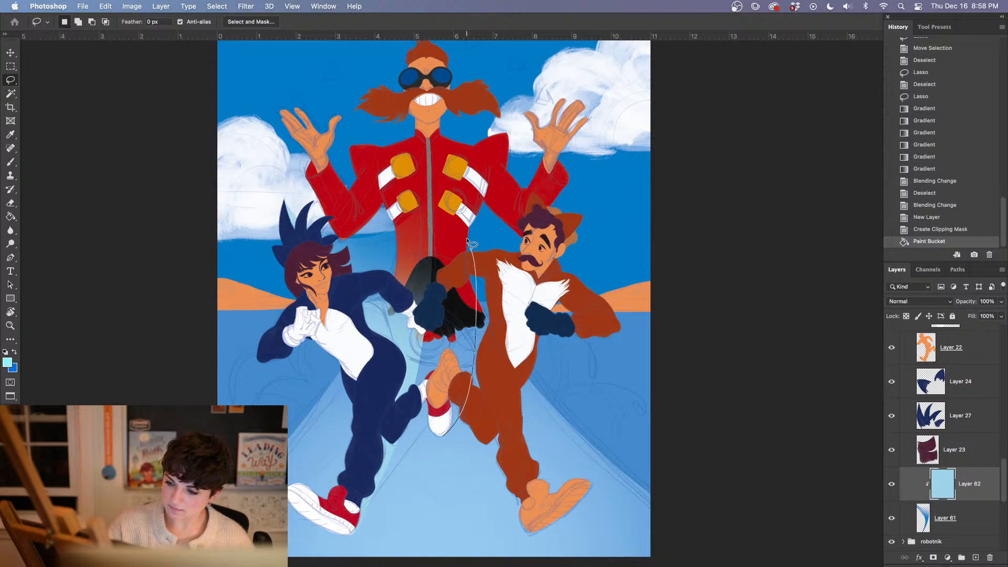
left_click_drag(466, 240, 437, 390)
key("g")
left_click(439, 285)
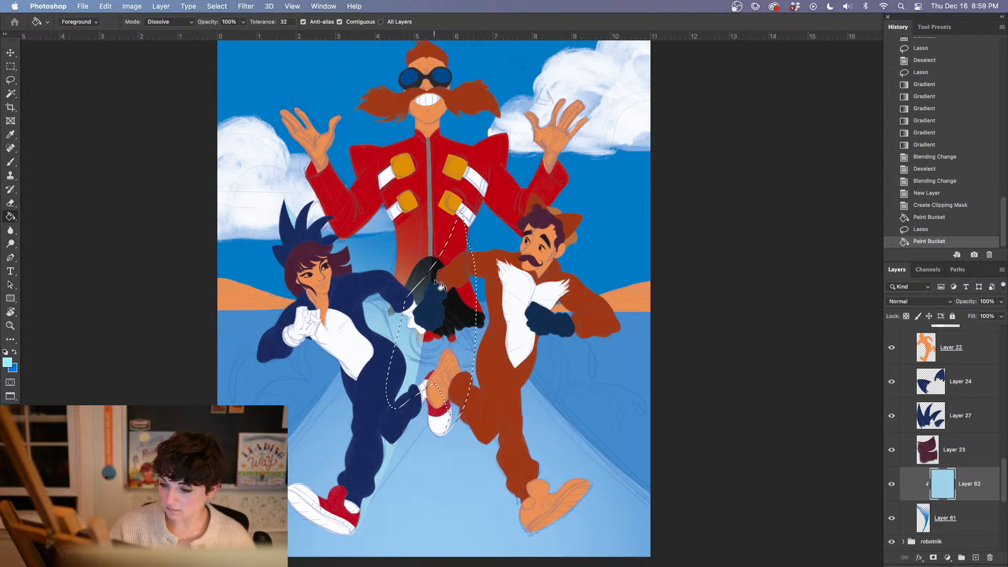
key("super+z")
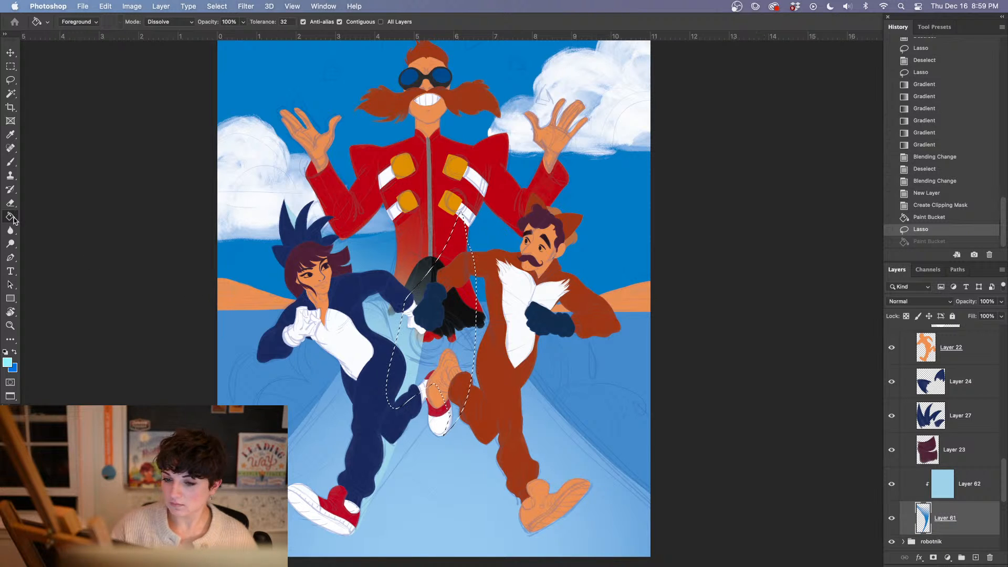
Fill the second trail shape on Layer 61 with repeated linear gradients at 70% opacity, rising from the raised shoe, and clear the selection
right_click(10, 216)
left_click(54, 216)
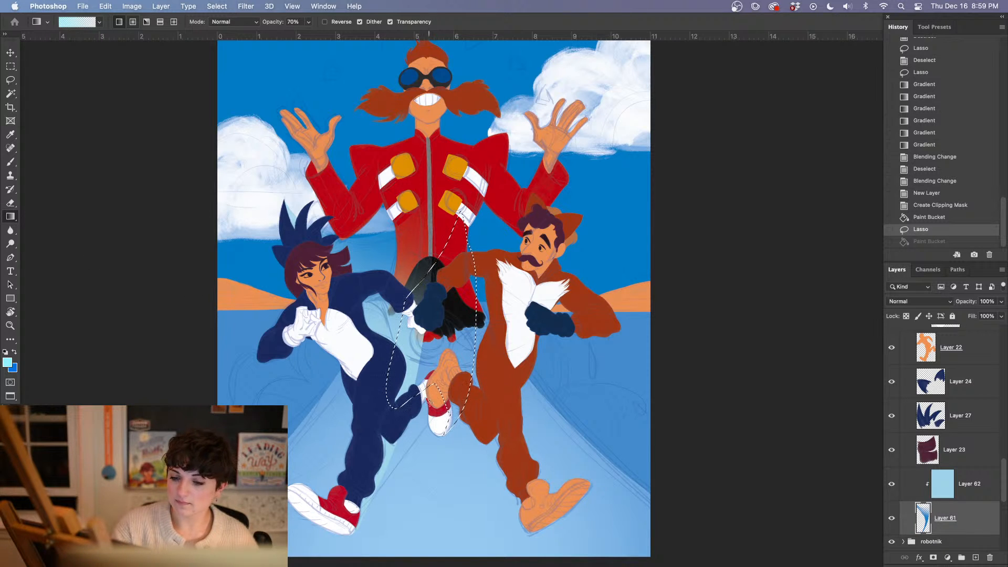
mouse_move(431, 405)
left_mouse_down()
mouse_move(439, 310)
mouse_move(422, 279)
left_mouse_up()
mouse_move(437, 386)
left_mouse_down()
mouse_move(442, 258)
mouse_move(420, 320)
left_mouse_up()
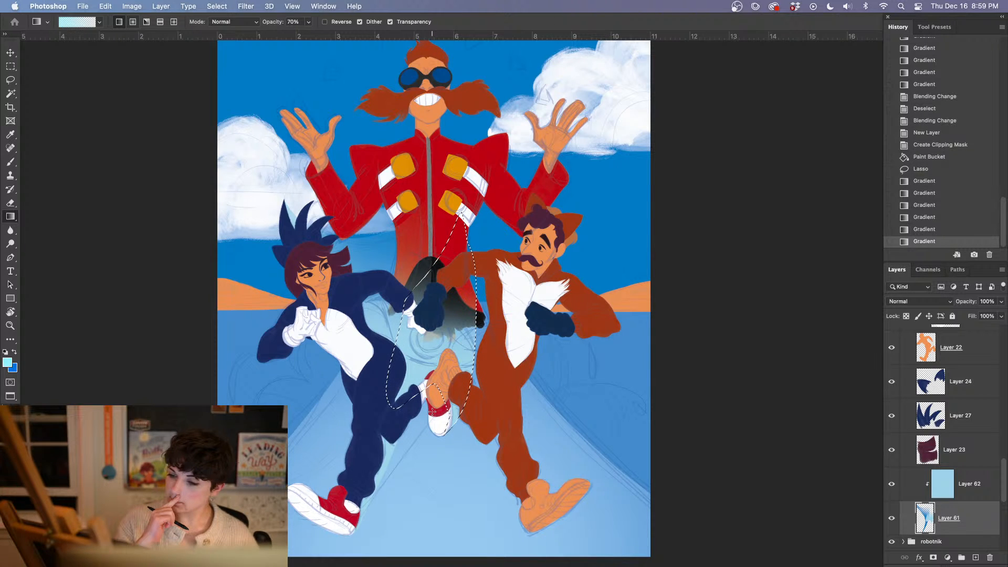
key("super+d")
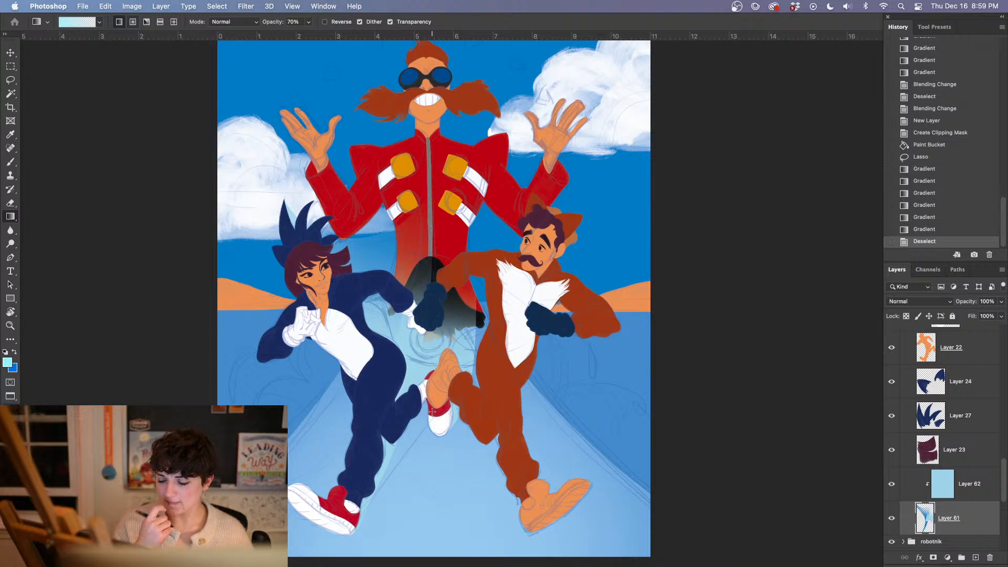
Collapse the girl group and hide the interface panels to review the whole painting
left_click_drag(1005, 480, 1006, 395)
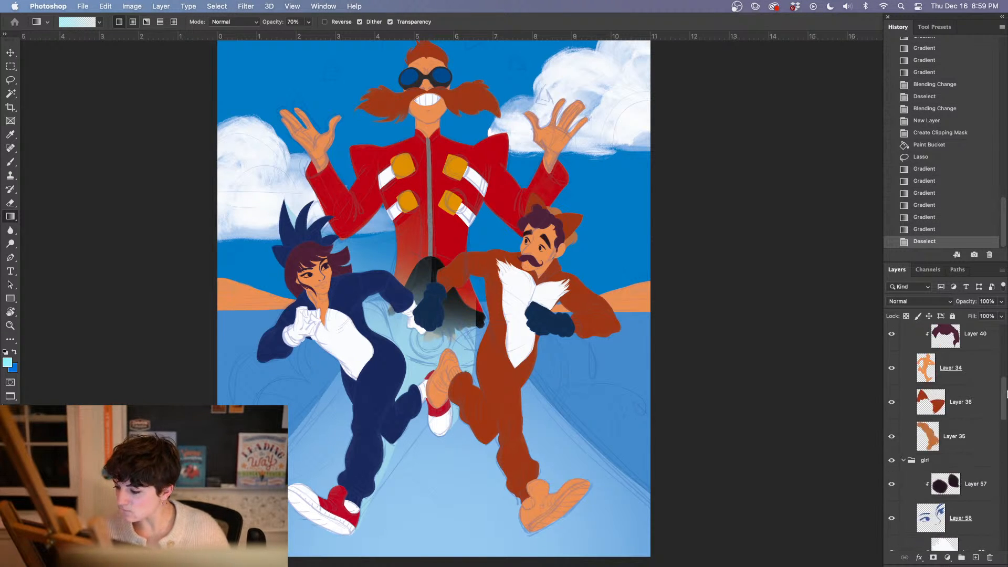
left_click(902, 460)
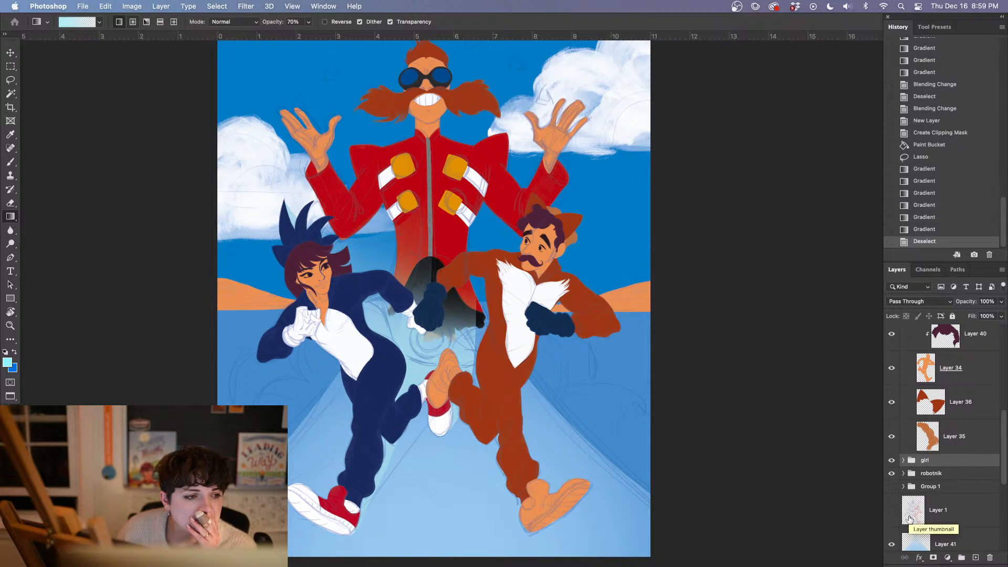
left_click_drag(1003, 442, 1000, 471)
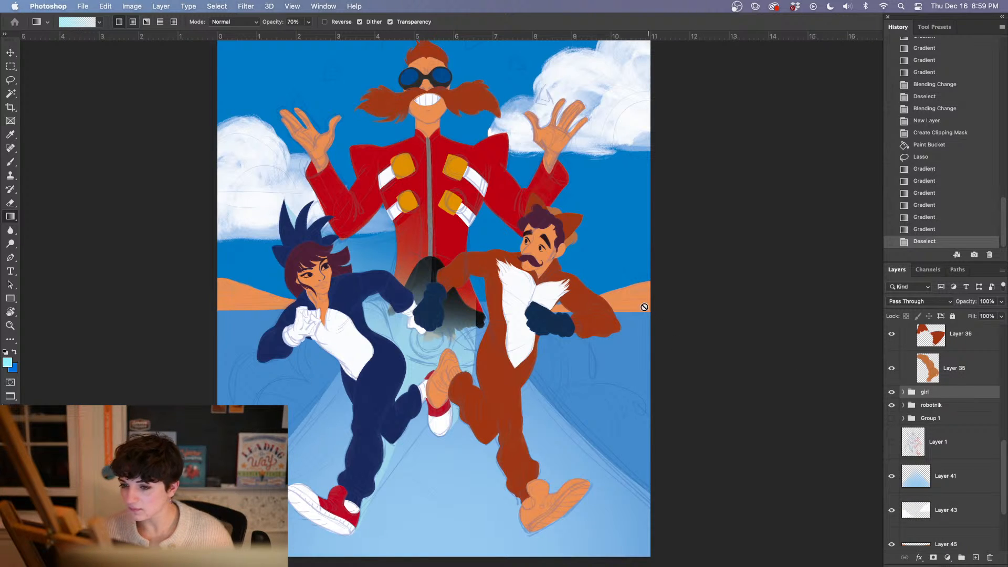
left_click_drag(669, 362, 707, 313)
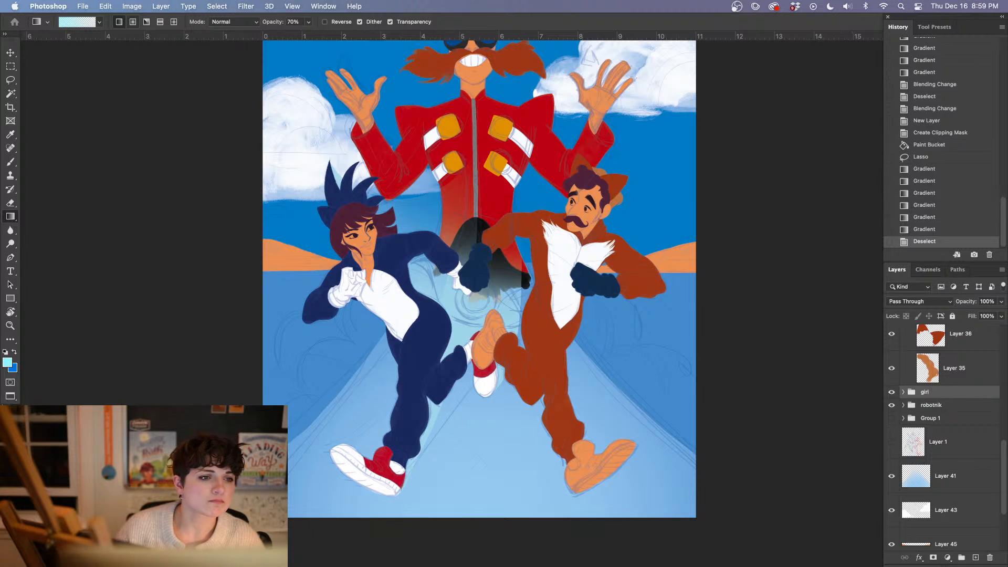
key("Tab")
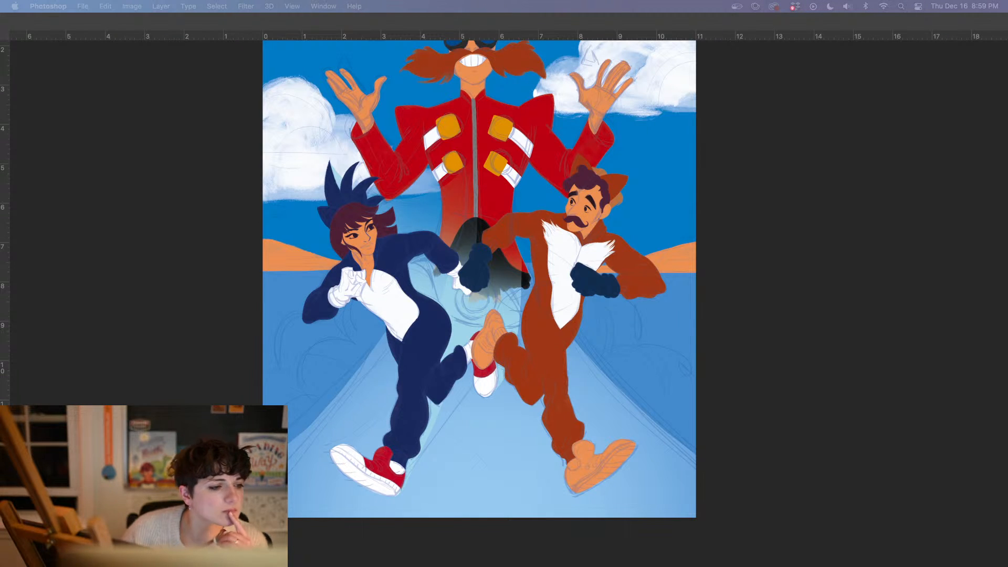
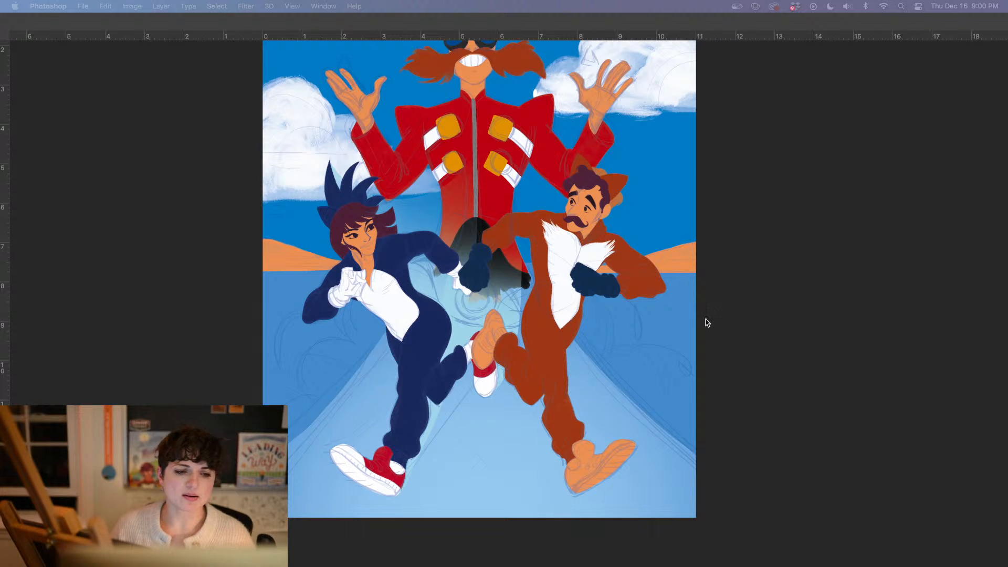
Sample the white of the girl's chest and add a new layer directly above the robotnik group
key("Tab")
key("i")
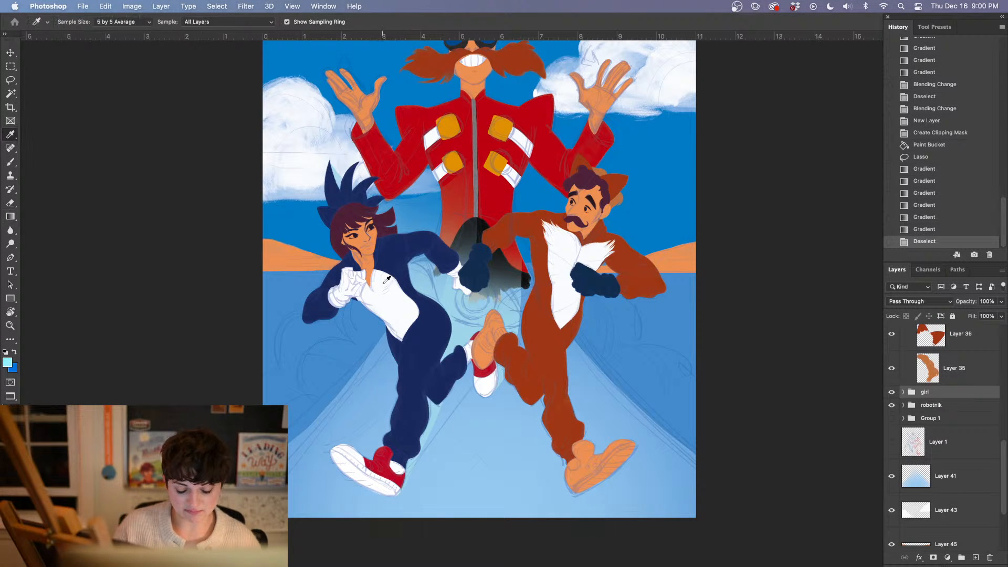
left_click(387, 280)
key("g")
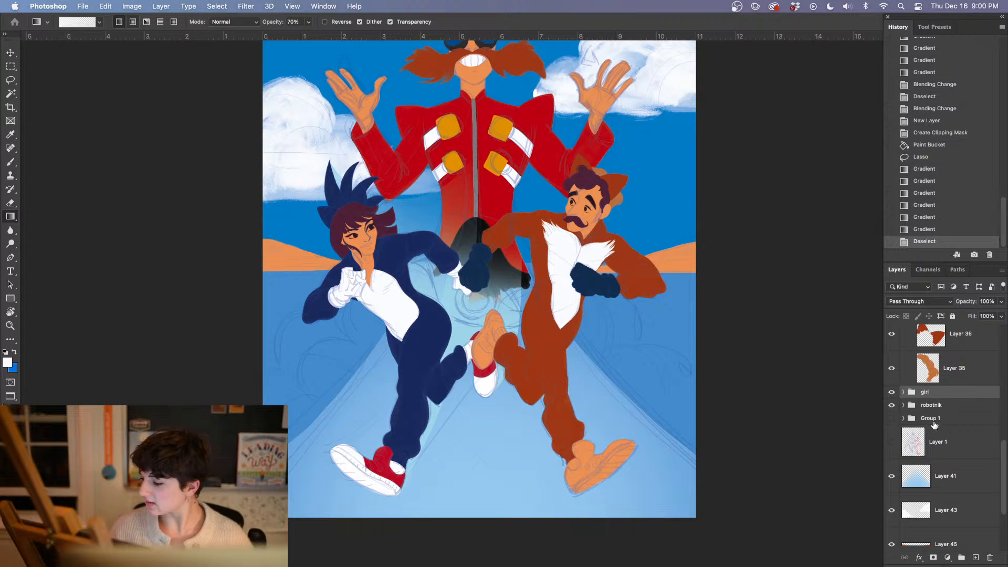
scroll(1006, 442, "up", 2)
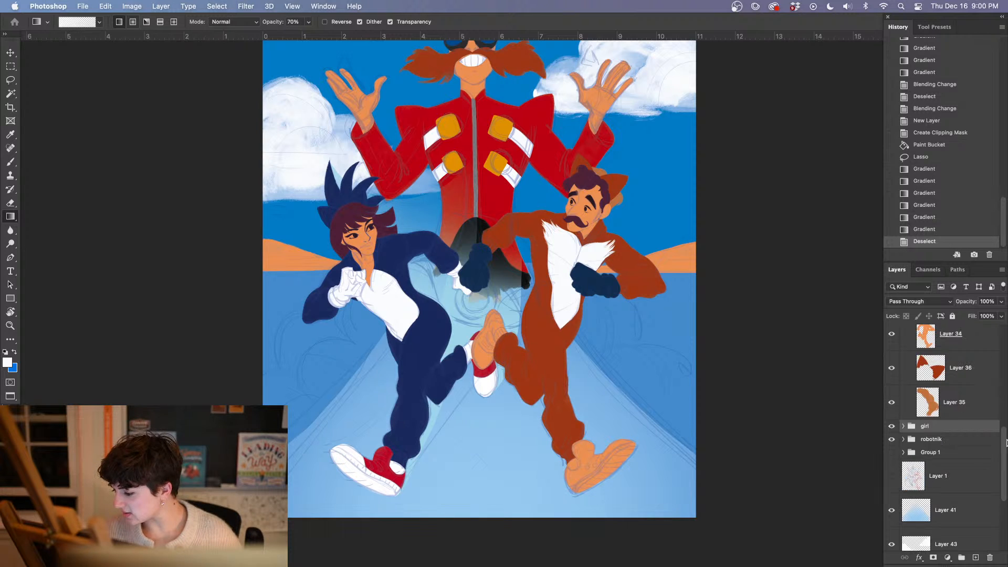
scroll(1006, 443, "up", 1)
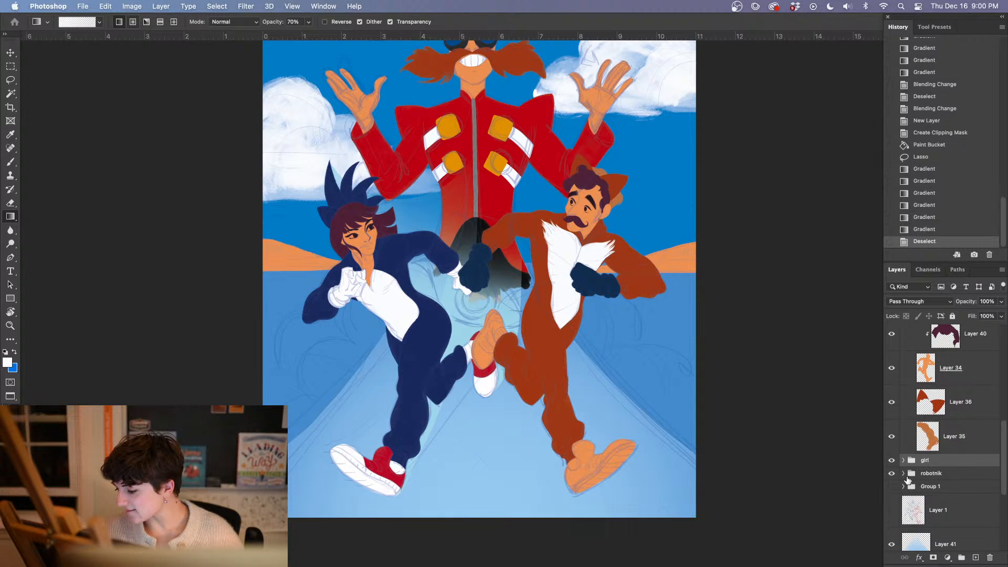
left_click(907, 478)
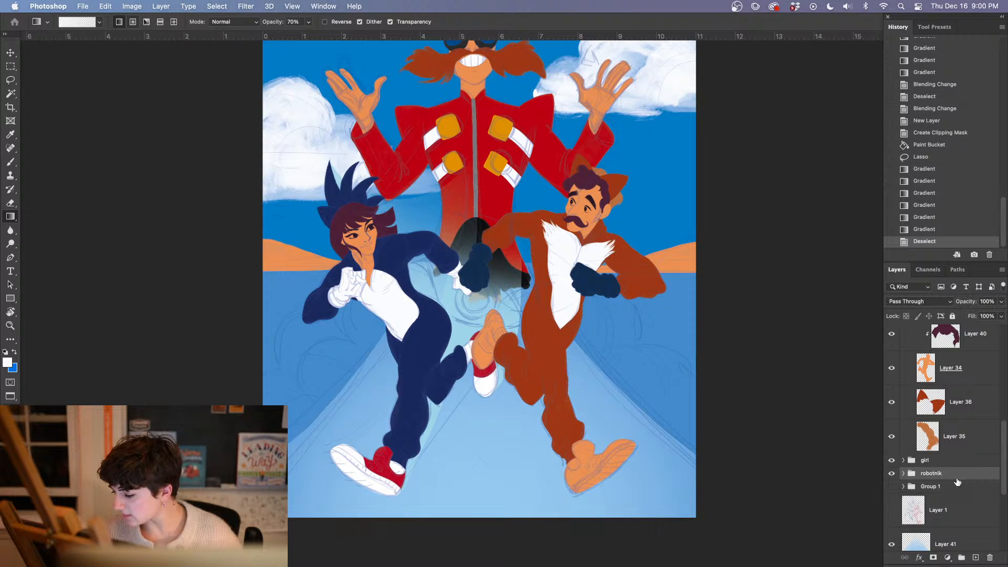
left_click(976, 556)
Paint billowing white clouds across the ground behind both runners with the Kyle's Paintbox - Natural Feel Diluted brush at 396 px
key("b")
right_click(329, 262)
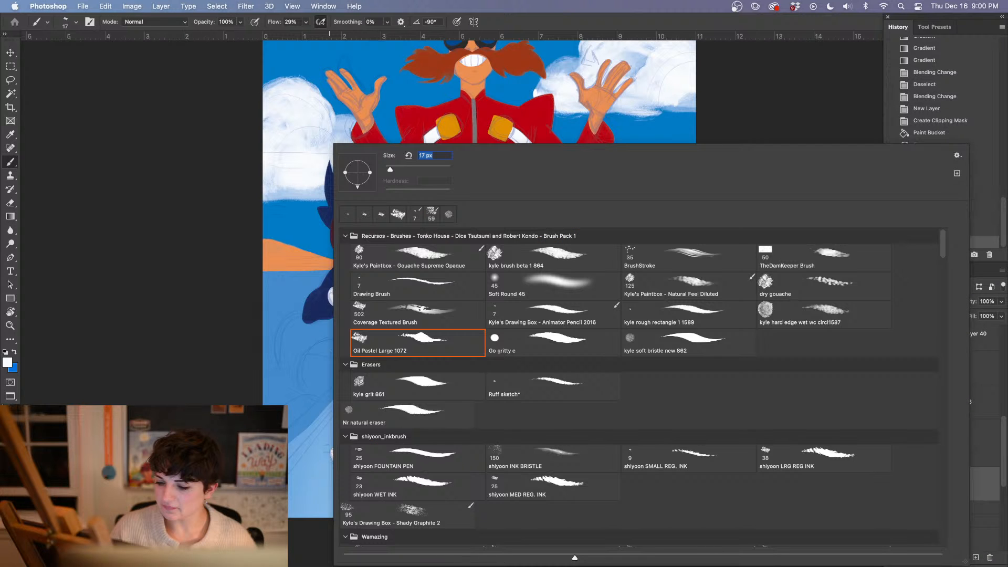
left_click(688, 286)
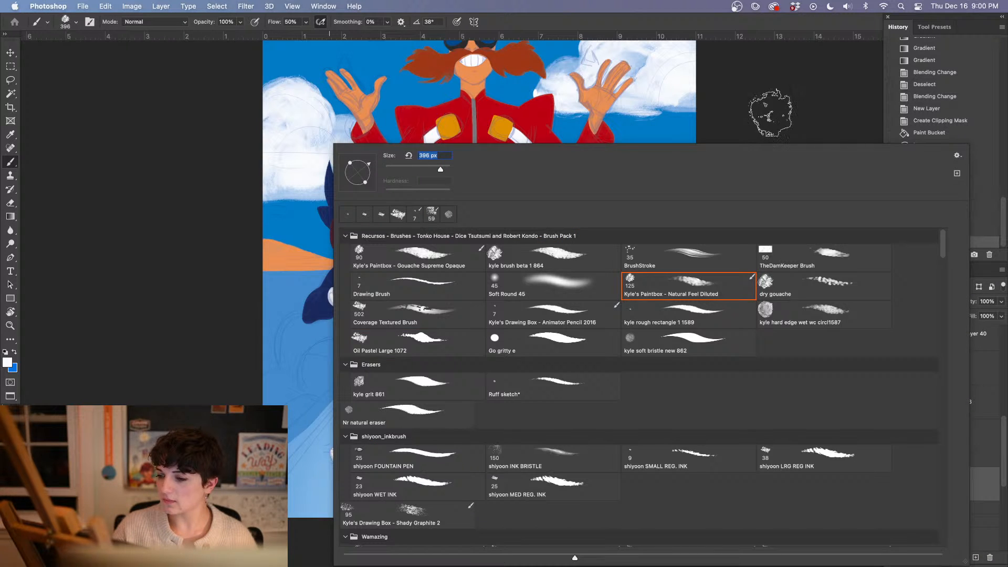
left_click(765, 114)
mouse_move(359, 299)
left_mouse_down()
mouse_move(364, 344)
mouse_move(392, 339)
mouse_move(391, 312)
mouse_move(369, 349)
mouse_move(320, 320)
mouse_move(291, 351)
mouse_move(305, 368)
mouse_move(320, 346)
mouse_move(318, 367)
mouse_move(265, 396)
mouse_move(322, 393)
mouse_move(341, 405)
mouse_move(370, 361)
mouse_move(310, 466)
mouse_move(378, 397)
mouse_move(391, 352)
mouse_move(404, 347)
mouse_move(341, 425)
mouse_move(378, 357)
mouse_move(321, 393)
mouse_move(328, 439)
mouse_move(305, 459)
mouse_move(333, 412)
mouse_move(383, 428)
mouse_move(412, 407)
mouse_move(383, 420)
mouse_move(380, 478)
mouse_move(360, 519)
mouse_move(388, 507)
mouse_move(420, 512)
mouse_move(436, 457)
mouse_move(482, 399)
mouse_move(458, 412)
mouse_move(474, 475)
mouse_move(468, 399)
mouse_move(479, 415)
mouse_move(467, 388)
mouse_move(449, 407)
mouse_move(455, 415)
mouse_move(452, 367)
mouse_move(430, 320)
mouse_move(491, 310)
left_mouse_up()
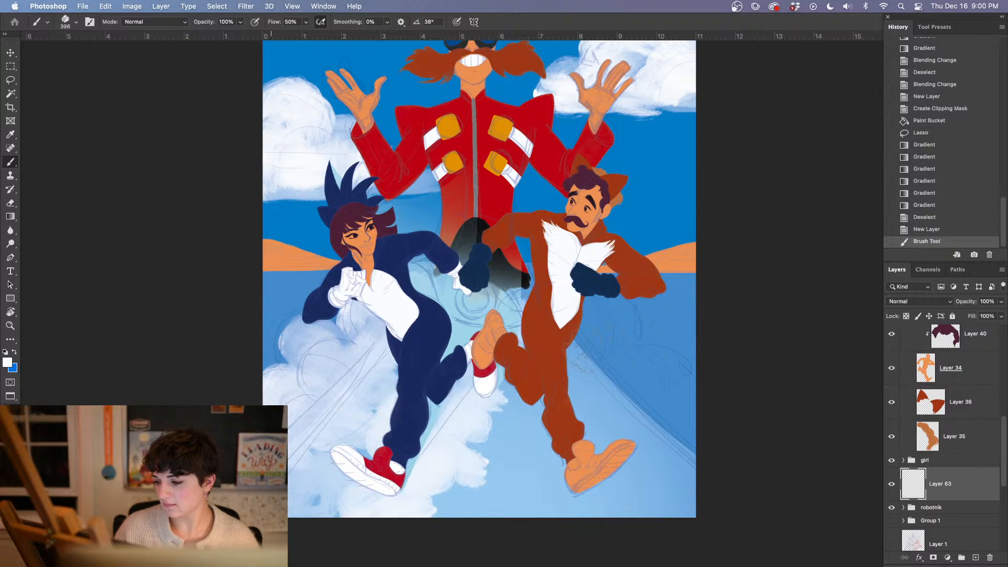
mouse_move(580, 362)
left_mouse_down()
mouse_move(594, 315)
mouse_move(596, 357)
mouse_move(628, 362)
mouse_move(632, 375)
mouse_move(687, 370)
mouse_move(693, 409)
mouse_move(575, 397)
mouse_move(517, 409)
mouse_move(513, 421)
mouse_move(523, 391)
mouse_move(488, 484)
mouse_move(461, 506)
mouse_move(540, 481)
mouse_move(557, 493)
mouse_move(567, 477)
mouse_move(548, 433)
mouse_move(557, 415)
mouse_move(583, 420)
mouse_move(590, 496)
mouse_move(614, 504)
mouse_move(698, 487)
mouse_move(706, 463)
mouse_move(672, 451)
mouse_move(670, 405)
mouse_move(609, 409)
mouse_move(641, 429)
mouse_move(650, 442)
mouse_move(640, 446)
mouse_move(582, 404)
mouse_move(630, 446)
mouse_move(666, 386)
left_mouse_up()
mouse_move(667, 458)
left_mouse_down()
mouse_move(664, 448)
mouse_move(701, 499)
mouse_move(682, 499)
mouse_move(676, 515)
mouse_move(674, 507)
left_mouse_up()
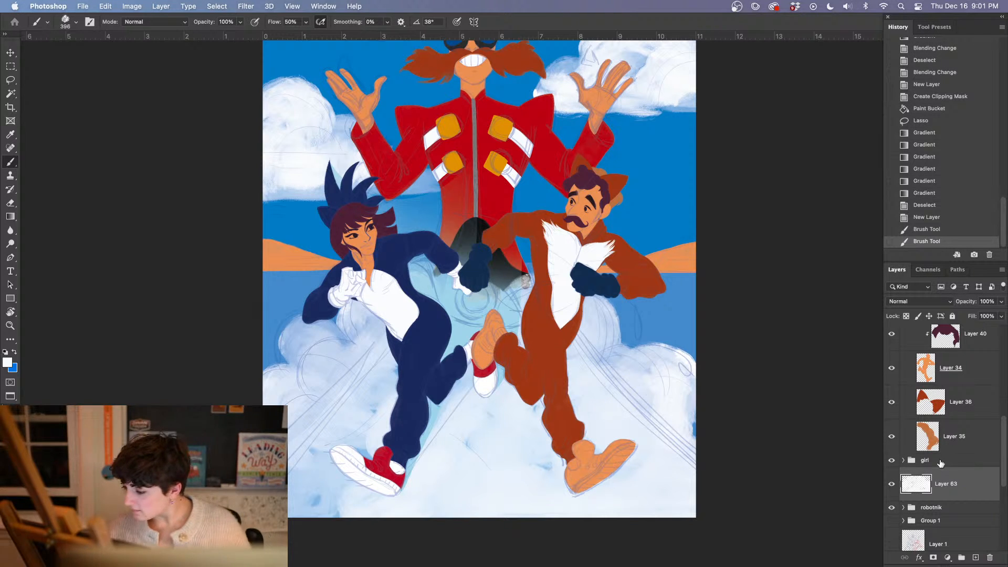
Toggle Layer 41's visibility to compare the road glow and preview its blending modes, keeping Normal
left_click_drag(1003, 440, 1004, 519)
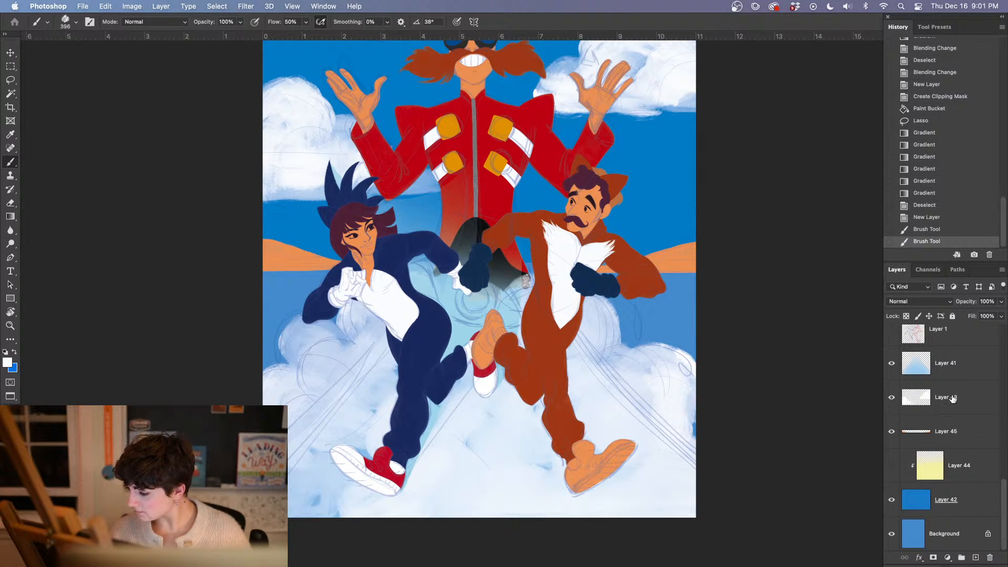
left_click(891, 364)
left_click(891, 365)
left_click(891, 365)
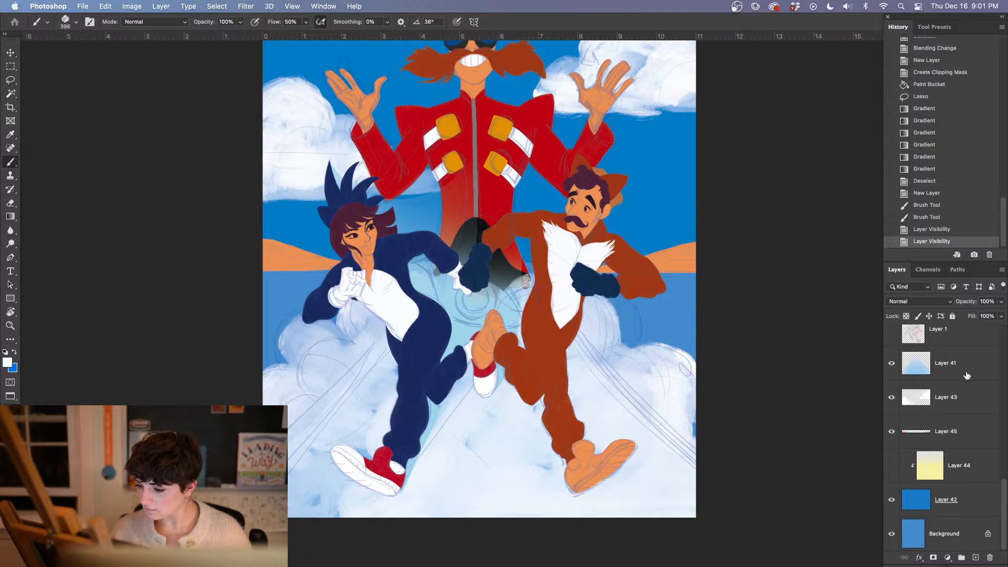
left_click(957, 374)
left_click(932, 303)
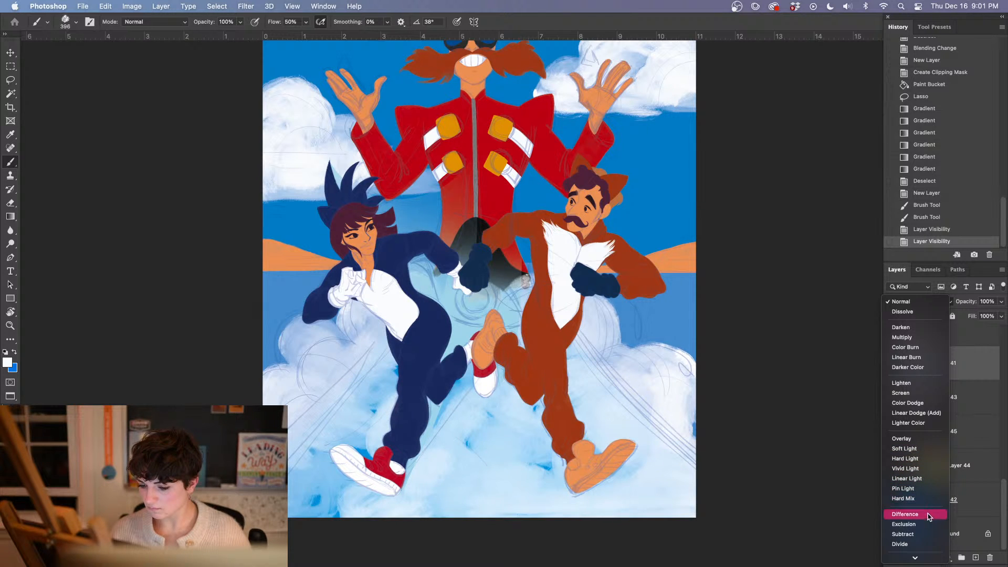
left_click(913, 304)
Add a new layer clipped to Layer 41 and make the background blue the foreground colour
left_click(975, 558)
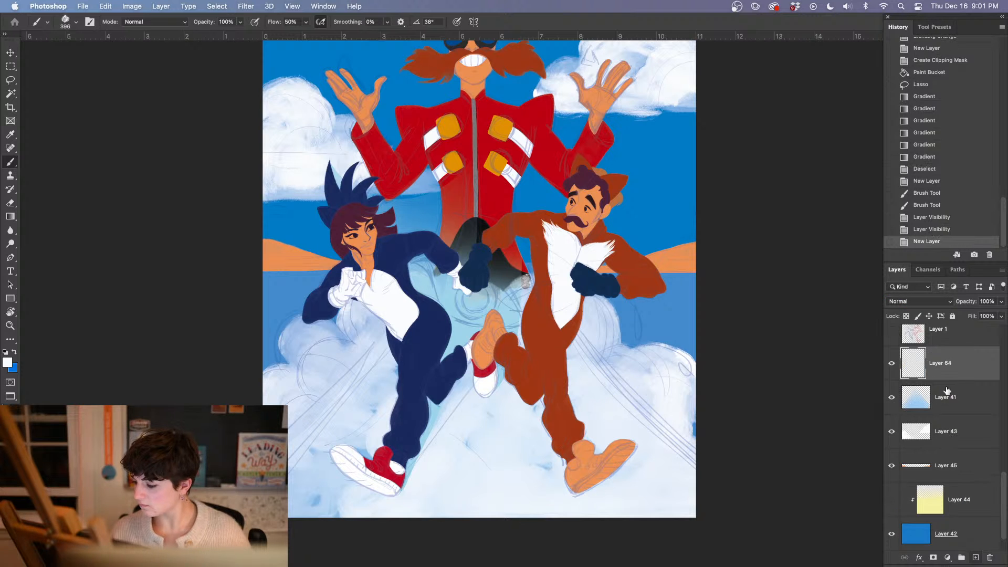
right_click(948, 363)
left_click(862, 271)
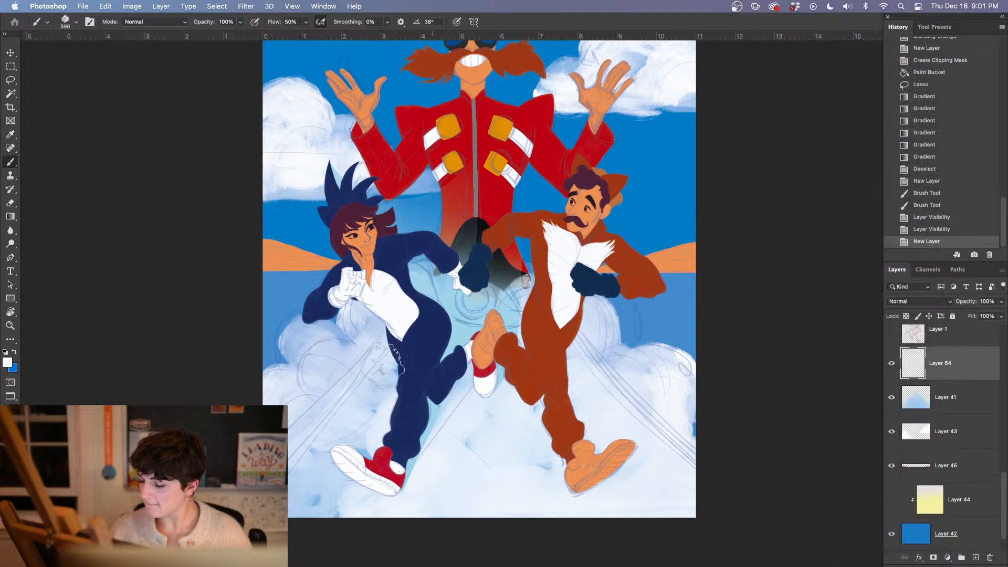
left_click(14, 351)
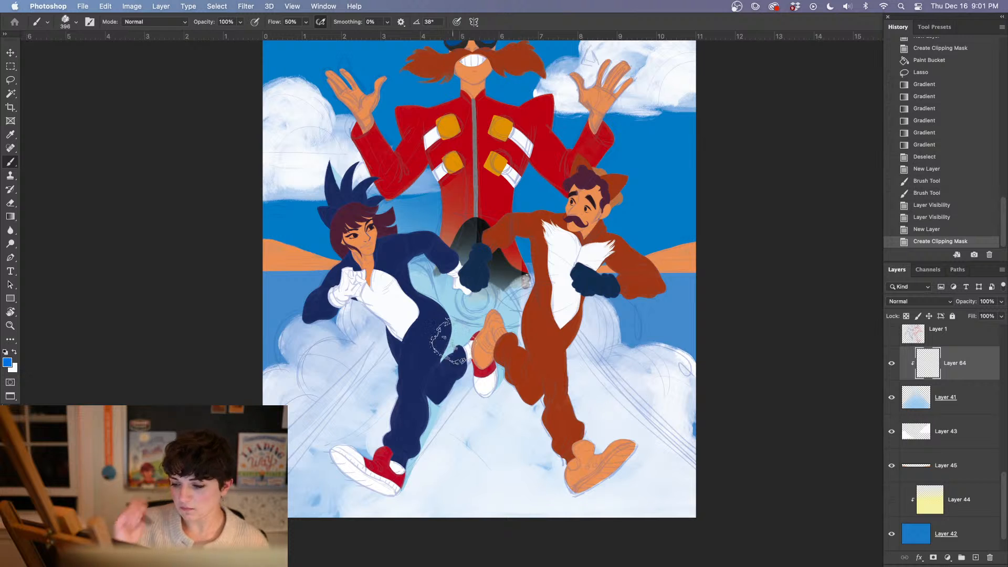
Try a diagonal blue-to-white gradient at 70% opacity on the clipped layer and revert it
key("g")
left_click_drag(455, 367, 479, 416)
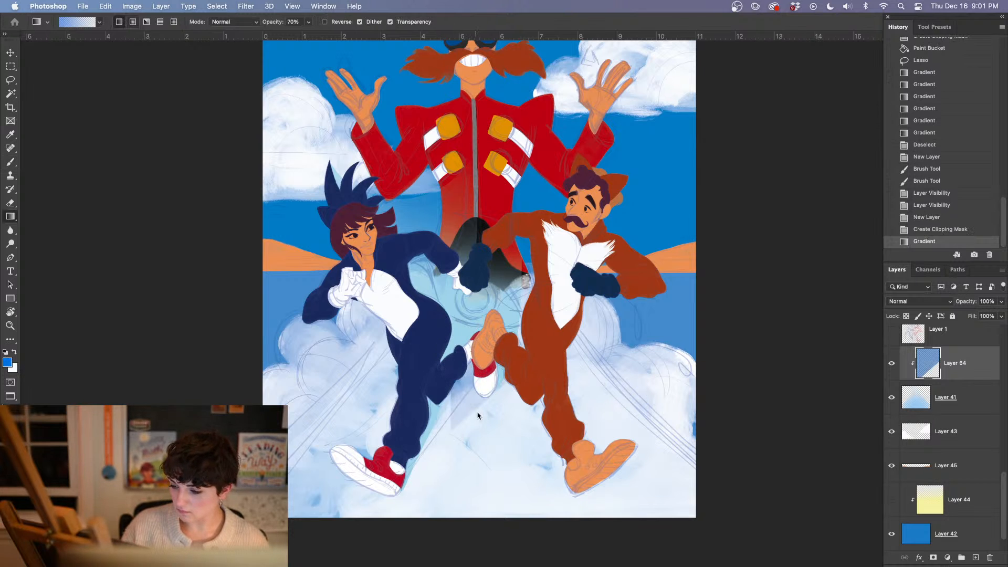
left_click(929, 232)
Fill the clipped layer above Layer 41 with the blue foreground colour using the Paint Bucket tool
right_click(11, 221)
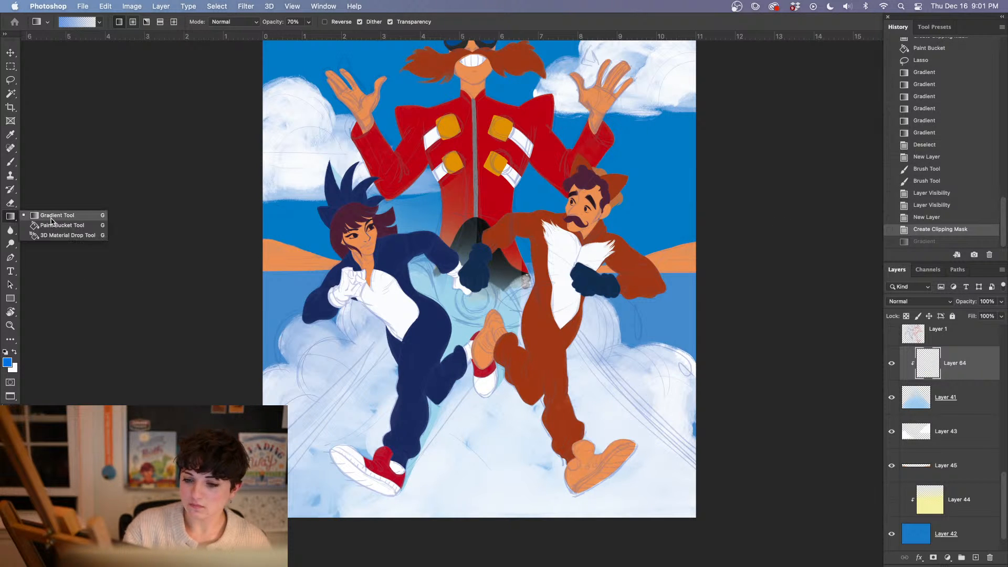
left_click(60, 228)
left_click(468, 460)
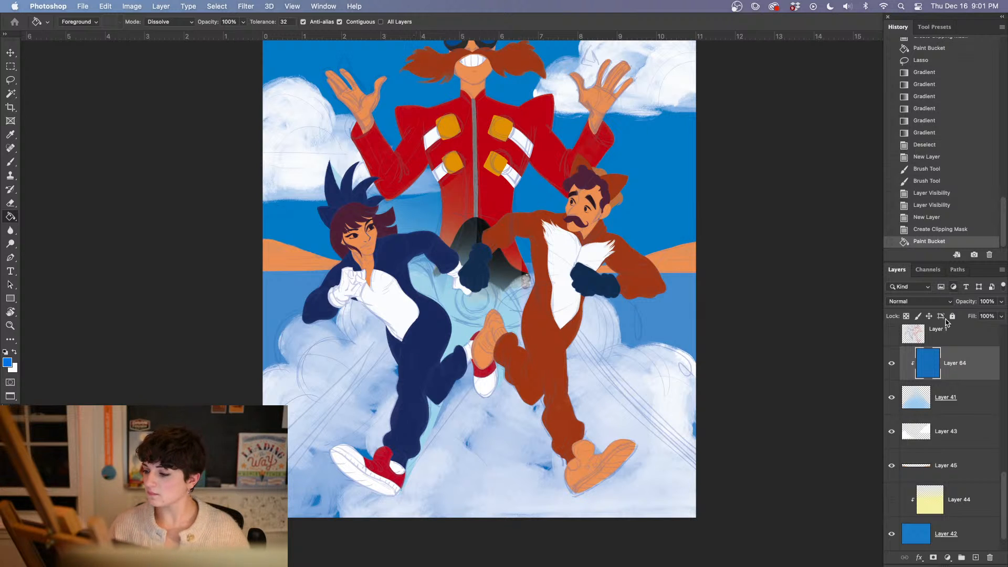
Try merging the blue layer down into Layer 41 and previewing blending modes, and revert the merge
right_click(955, 367)
left_click(858, 401)
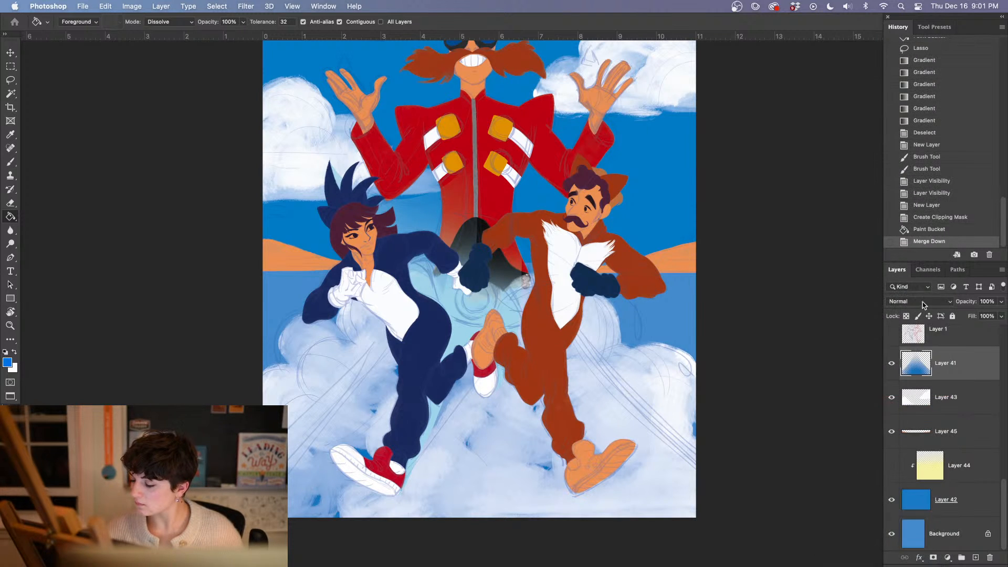
left_click(919, 303)
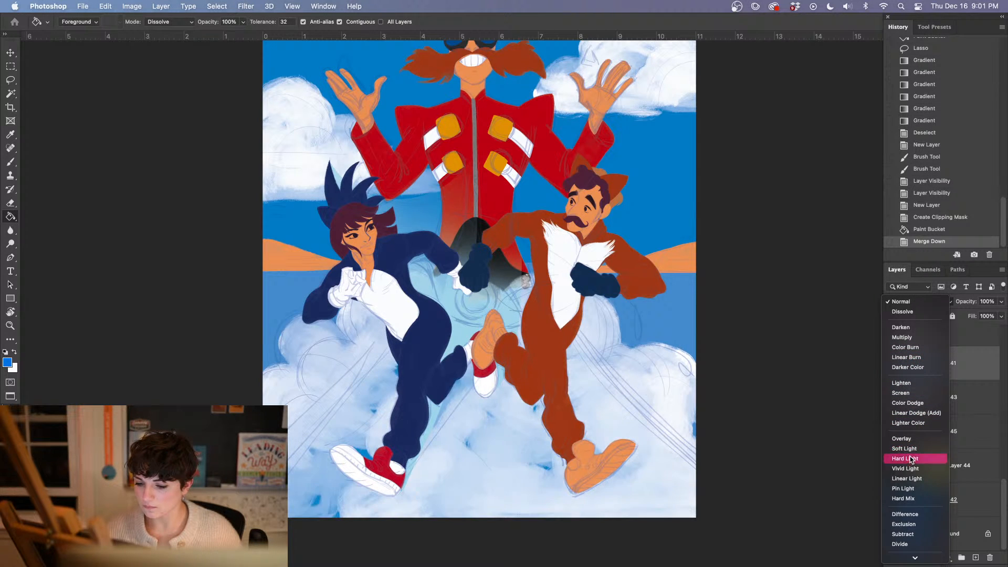
left_click(901, 302)
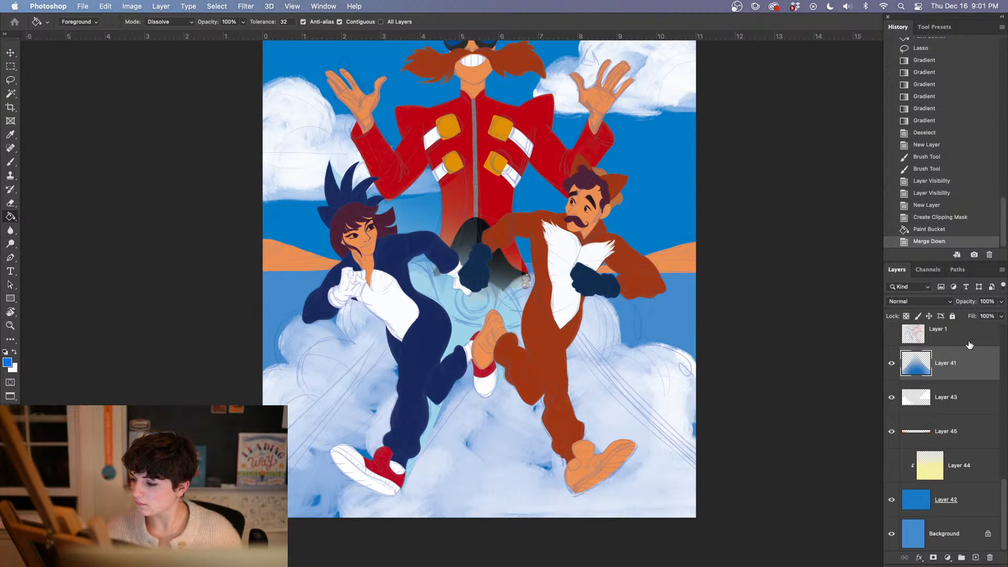
left_click(961, 231)
Select Layer 41 and hide the interface panels to review the painting with its new clouds
left_click(943, 400)
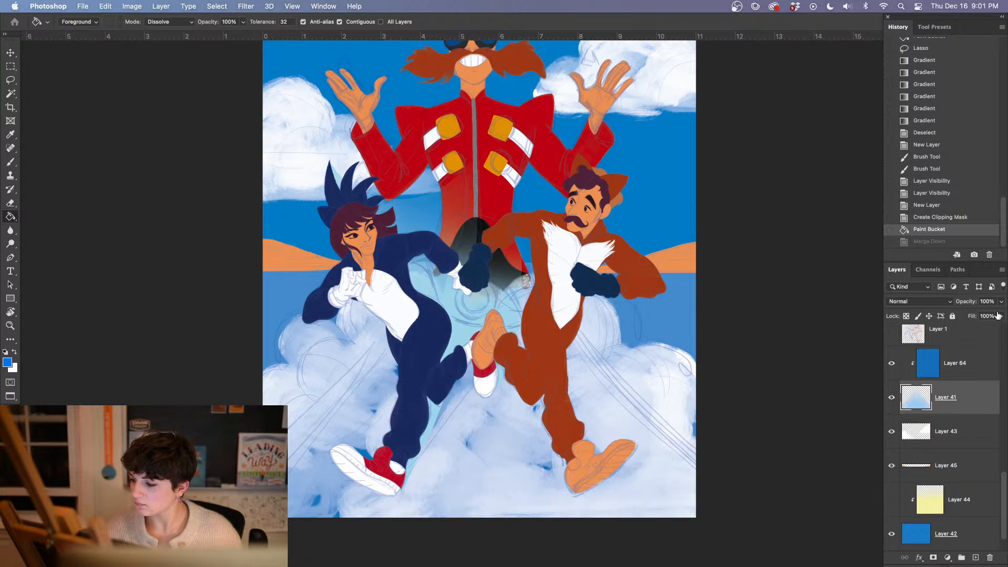
left_click(960, 373)
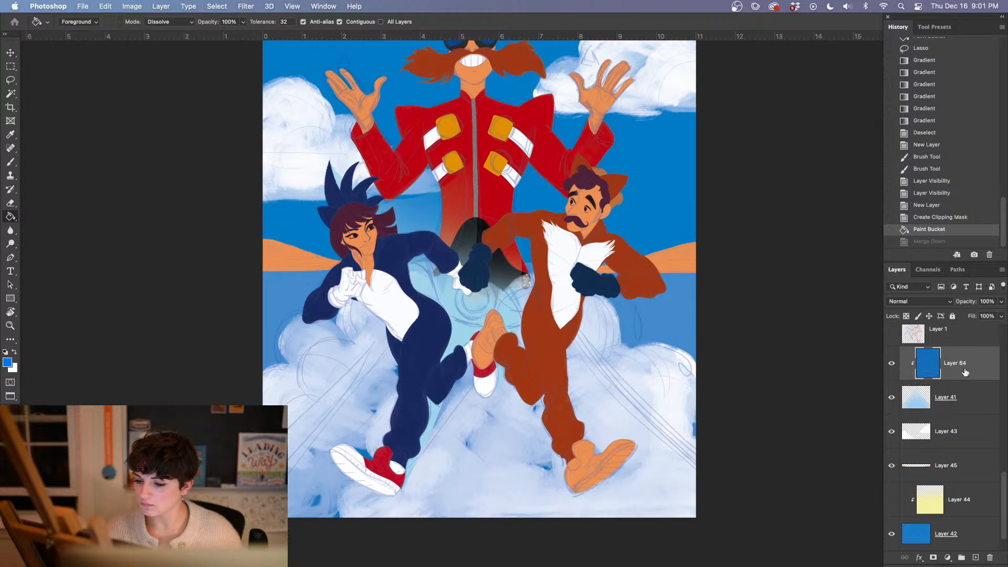
left_click(953, 403)
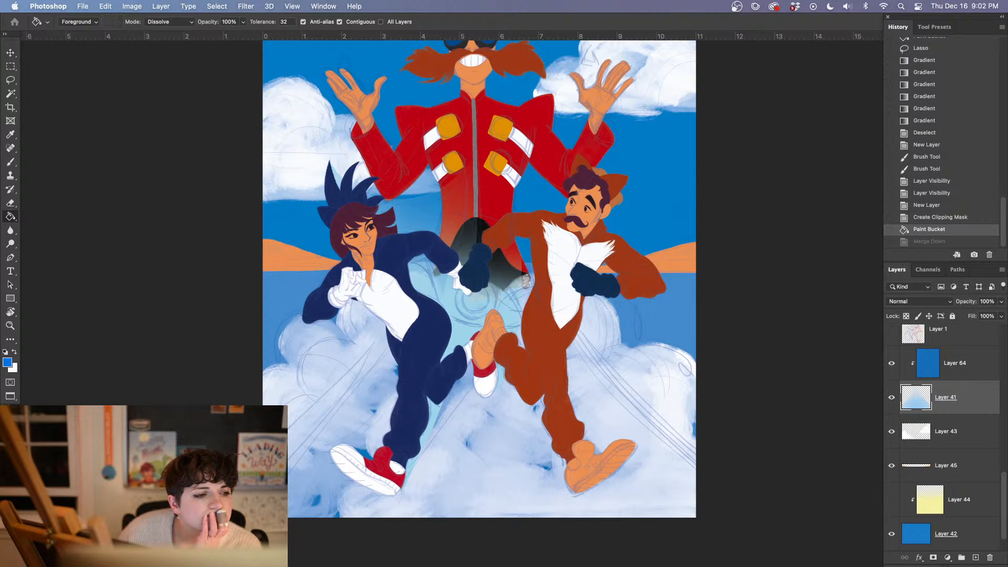
key("Tab")
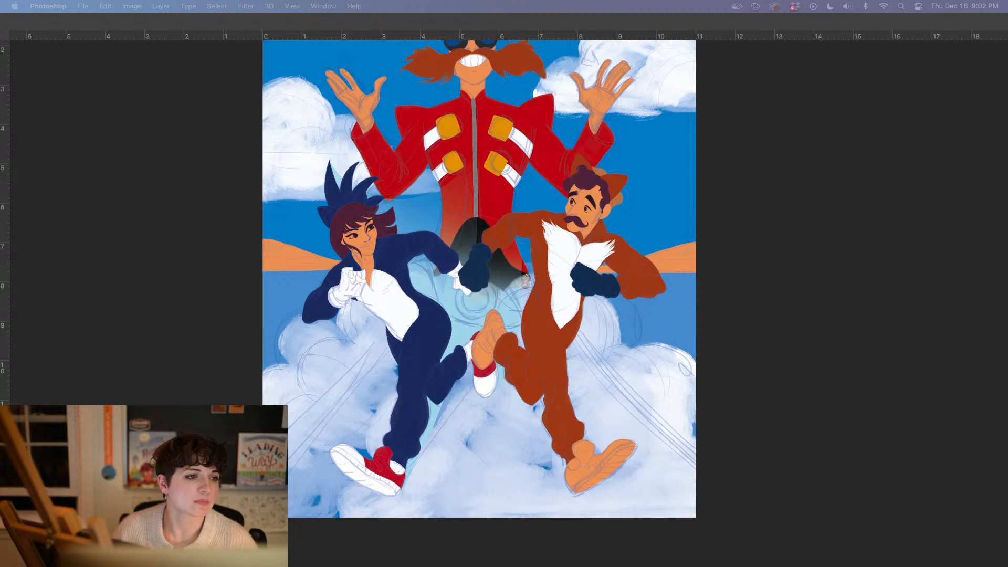
left_click(800, 418)
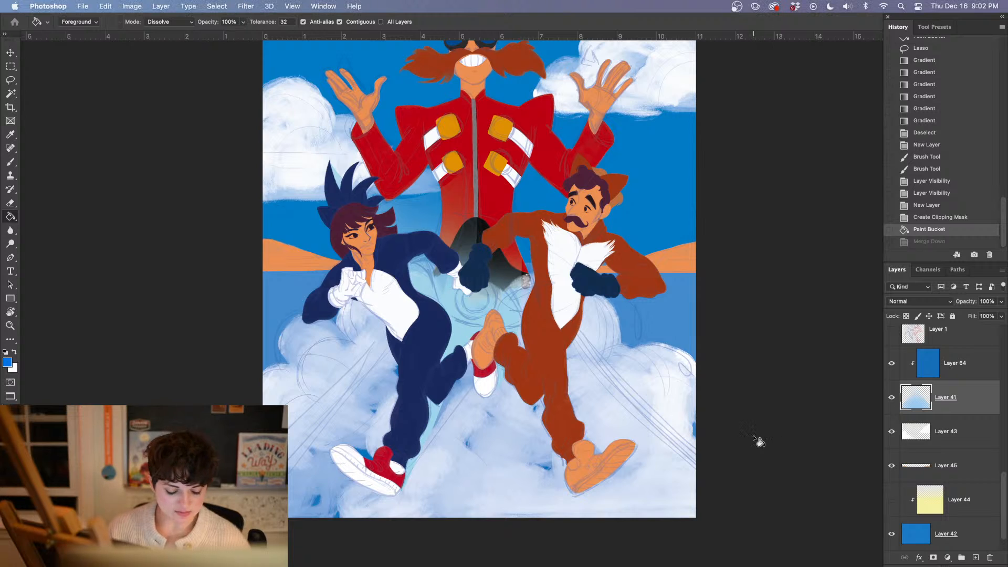
Sample the red of the girl's raised back shoe and add a new clipped layer directly above Layer 34
key("super+equal")
key("super+equal")
key("super+equal")
left_click_drag(709, 480, 563, 329)
scroll(563, 329, "down", 5)
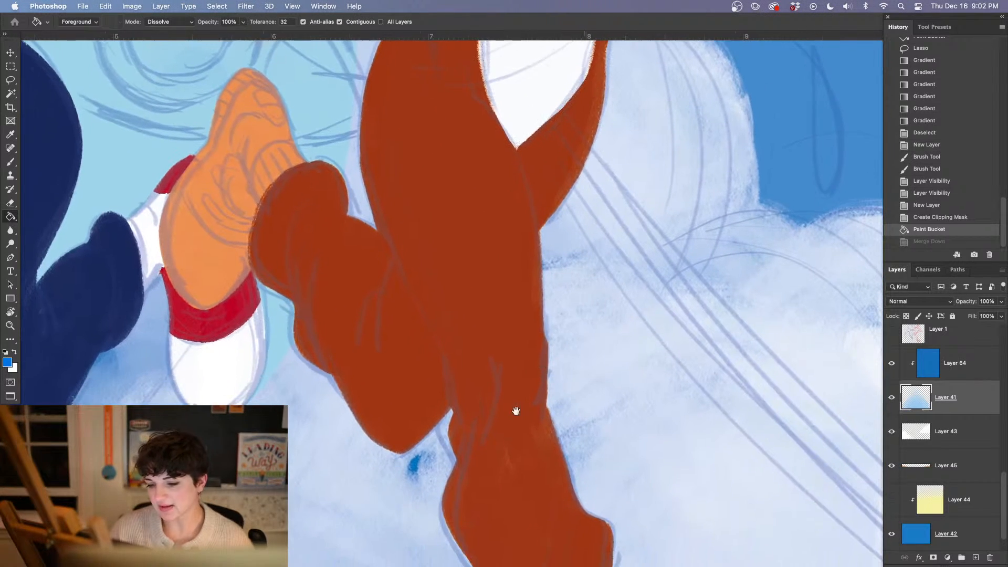
left_click(226, 320, "alt")
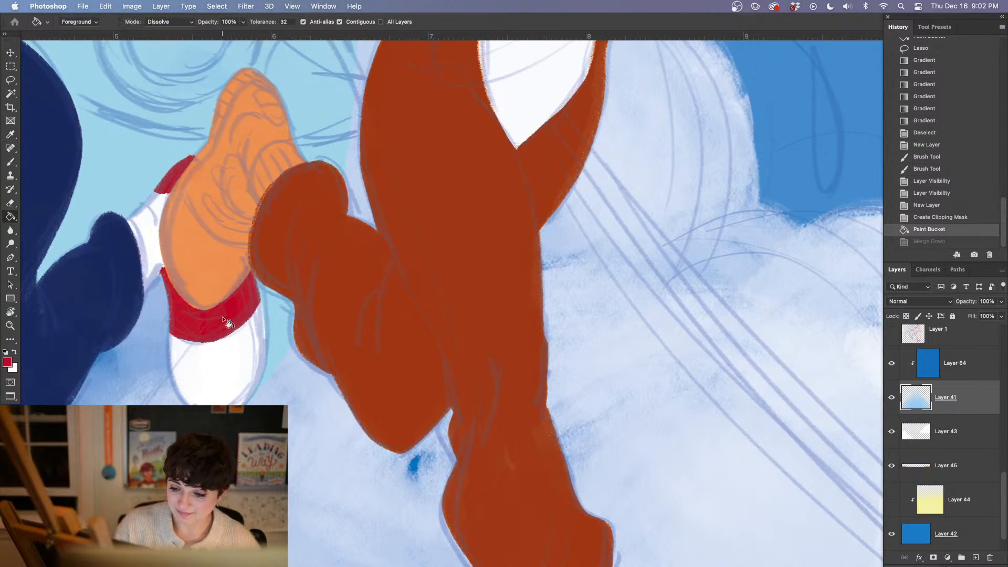
left_click_drag(1004, 492, 1002, 410)
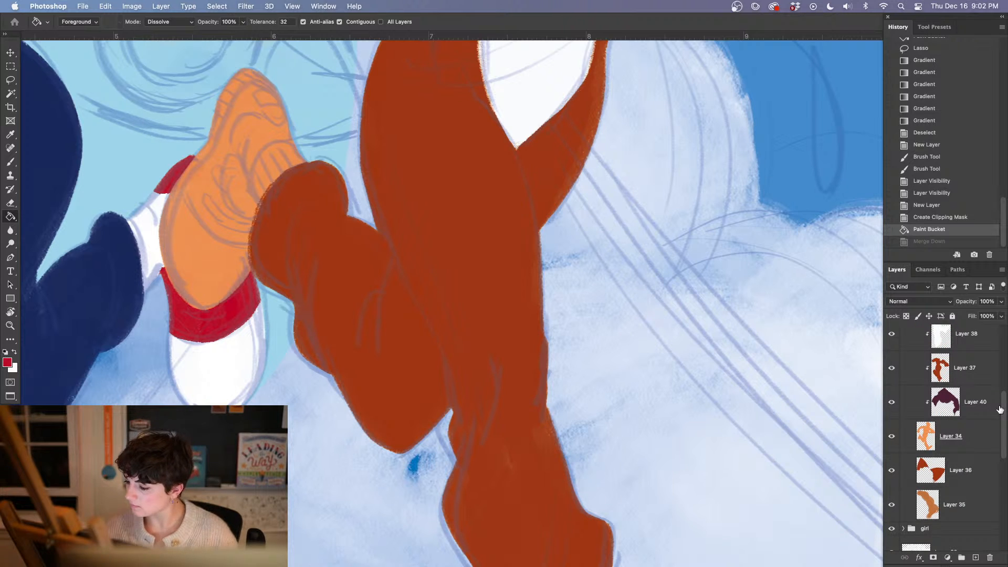
left_click(956, 443)
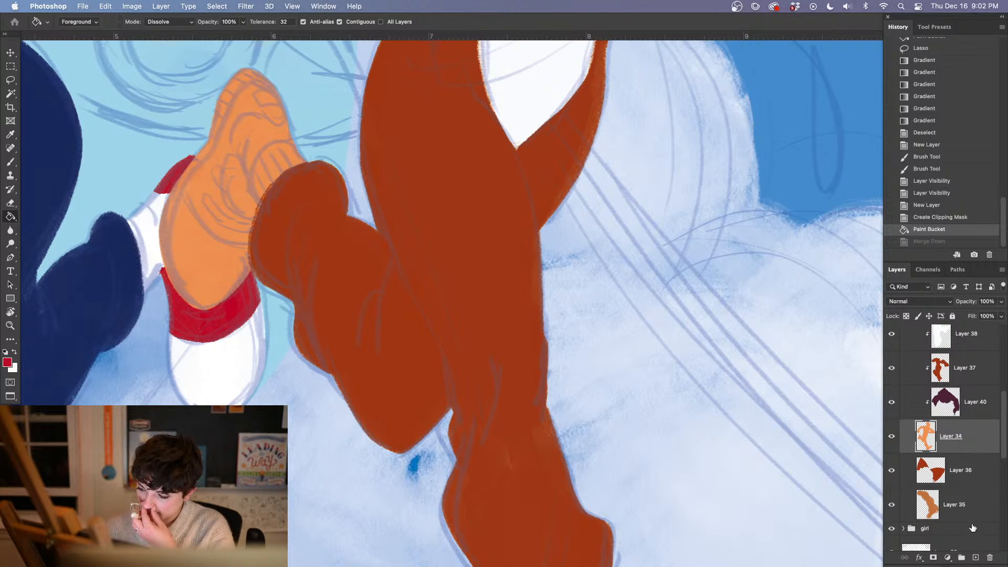
left_click(974, 556)
Paint the man's raised shoe red around a narrow central strip using the Oil Pastel Large 1072 brush at 51 px
key("b")
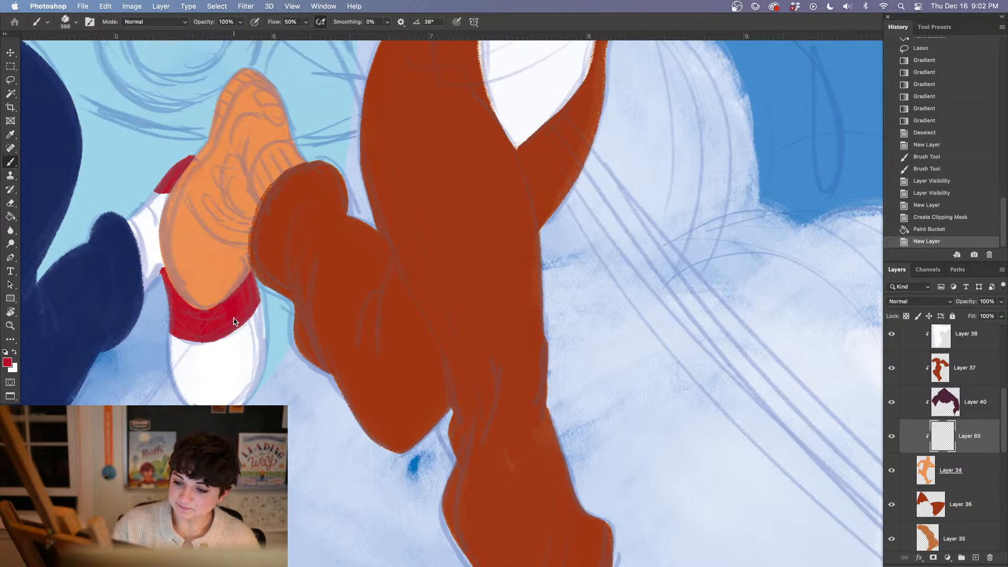
right_click(234, 318)
left_click(332, 342)
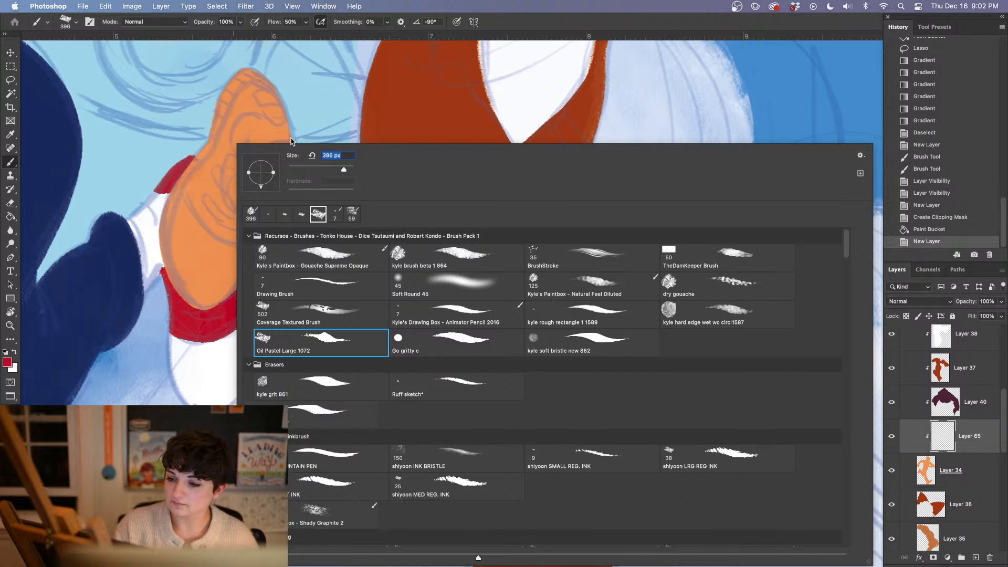
left_click(310, 169)
mouse_move(216, 126)
left_mouse_down()
mouse_move(261, 70)
mouse_move(277, 113)
mouse_move(244, 205)
left_mouse_up()
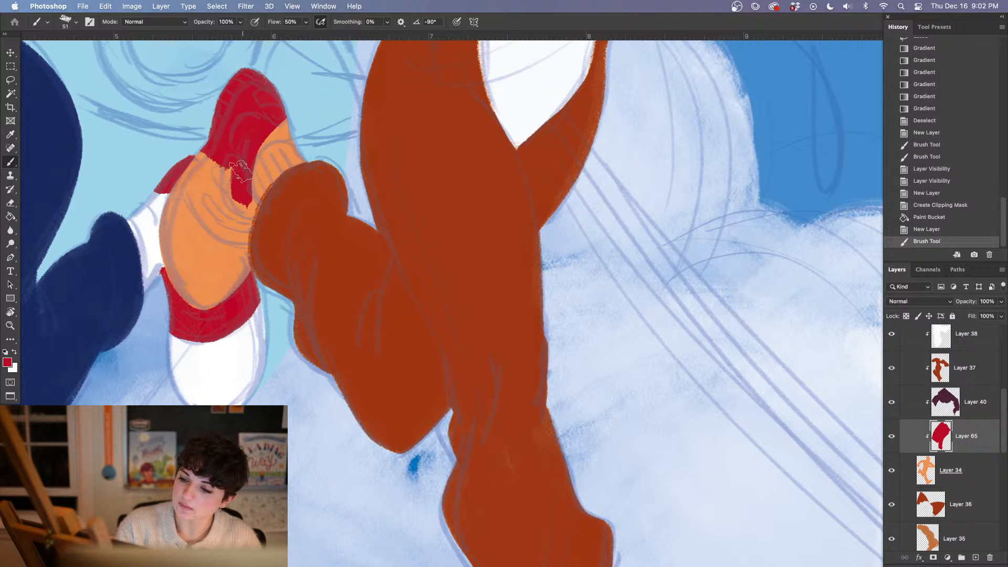
mouse_move(240, 171)
left_mouse_down()
mouse_move(260, 141)
mouse_move(295, 128)
mouse_move(247, 149)
mouse_move(273, 126)
left_mouse_up()
mouse_move(244, 162)
left_mouse_down()
mouse_move(263, 212)
mouse_move(242, 183)
mouse_move(268, 236)
mouse_move(256, 231)
mouse_move(247, 243)
mouse_move(207, 312)
left_mouse_up()
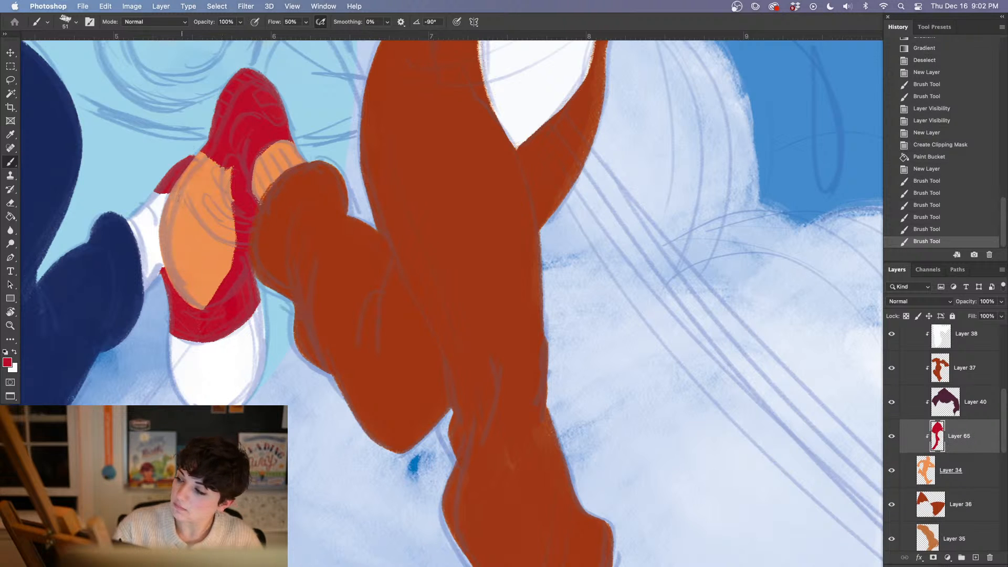
mouse_move(220, 135)
left_mouse_down()
mouse_move(173, 294)
mouse_move(202, 304)
mouse_move(194, 307)
mouse_move(189, 268)
left_mouse_up()
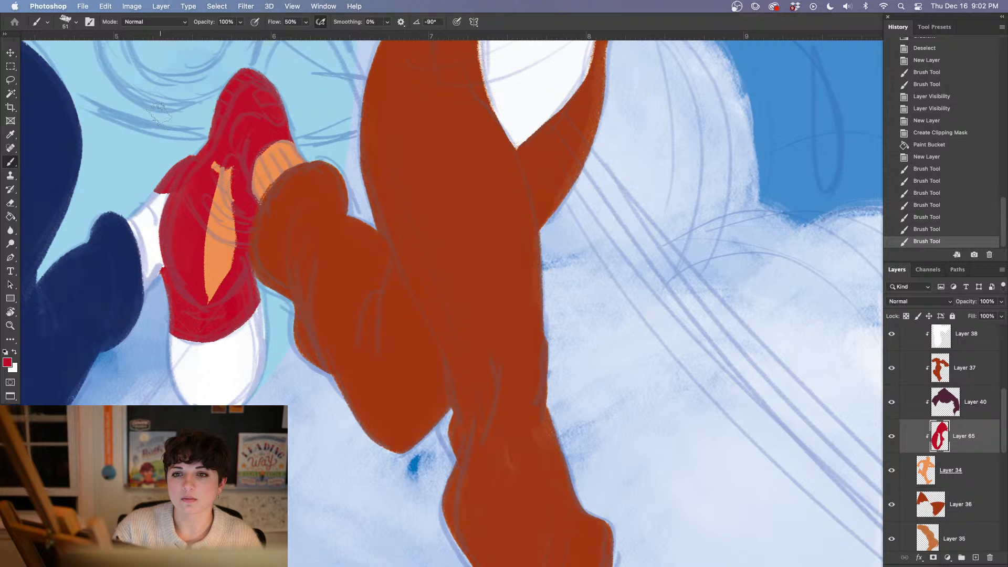
Fill the remaining strip of the man's raised shoe with red and erase the red around its ankle cuff with a 25 px eraser
mouse_move(227, 166)
left_mouse_down()
mouse_move(197, 219)
mouse_move(239, 268)
left_mouse_up()
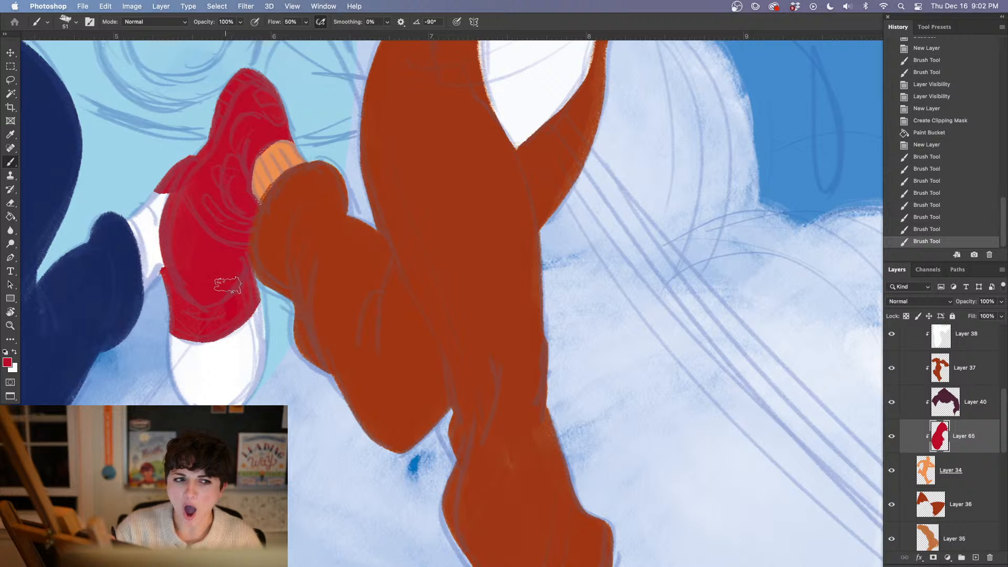
mouse_move(218, 236)
left_mouse_down()
mouse_move(228, 315)
mouse_move(187, 244)
mouse_move(194, 240)
mouse_move(221, 327)
left_mouse_up()
key("e")
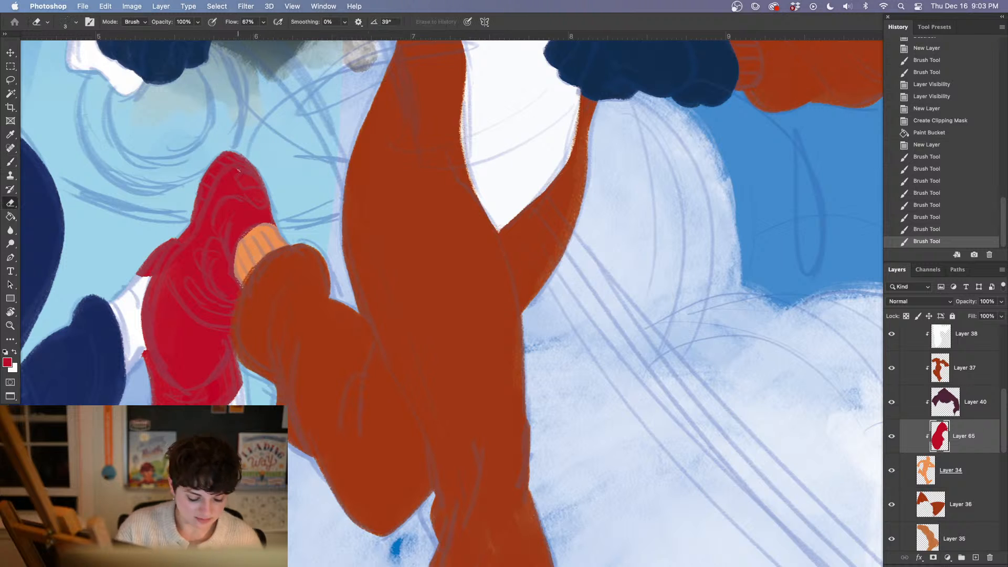
right_click(265, 236)
left_click_drag(318, 172, 324, 172)
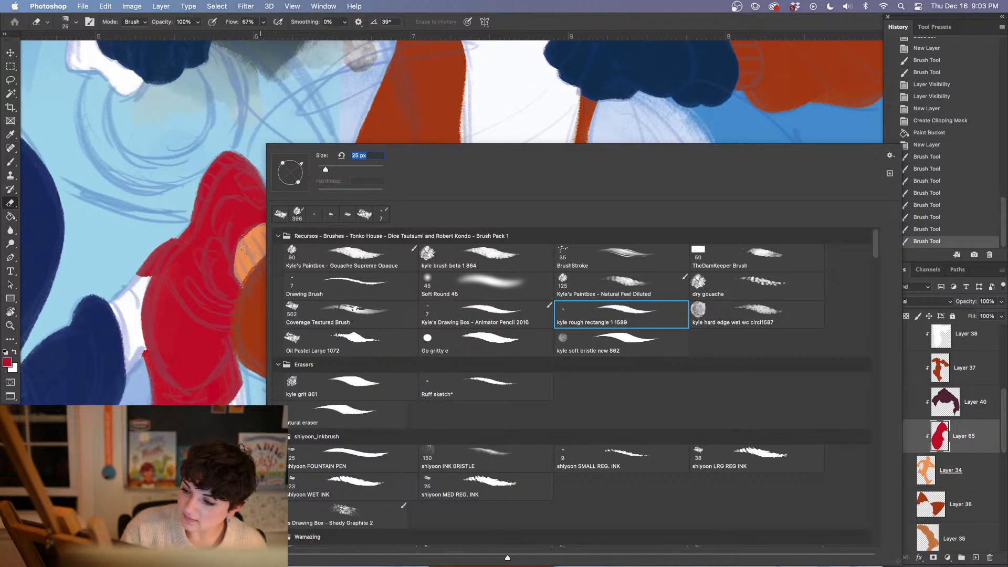
left_click(245, 251)
mouse_move(266, 228)
left_mouse_down()
mouse_move(246, 244)
mouse_move(252, 224)
mouse_move(245, 251)
mouse_move(248, 228)
mouse_move(241, 272)
mouse_move(250, 246)
mouse_move(254, 286)
left_mouse_up()
left_click_drag(249, 280, 260, 286)
Outline the man's planted shoe in red along the tongue, heel, sole and toe, leaving the round ankle area unpainted
key("b")
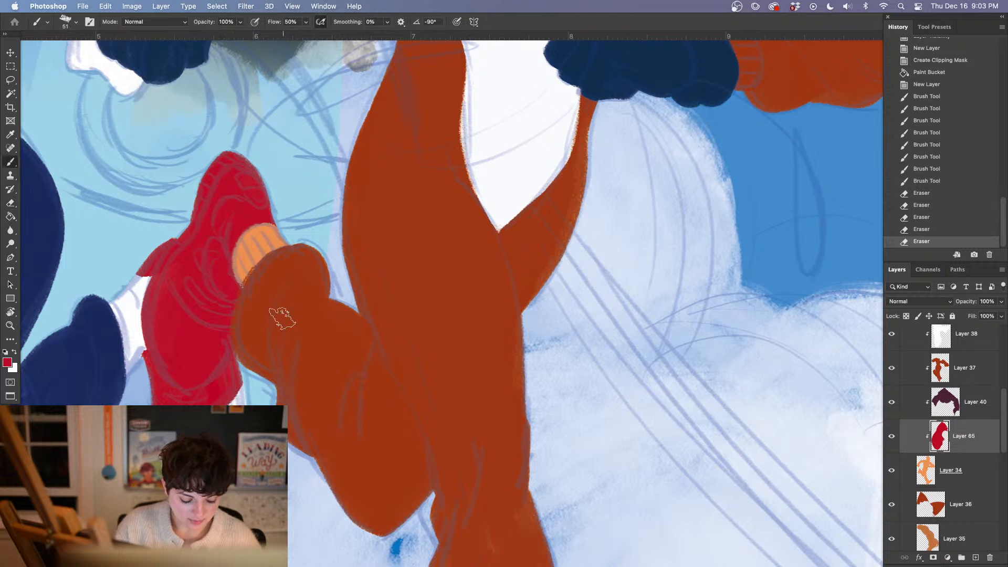
left_click_drag(367, 287, 197, 386)
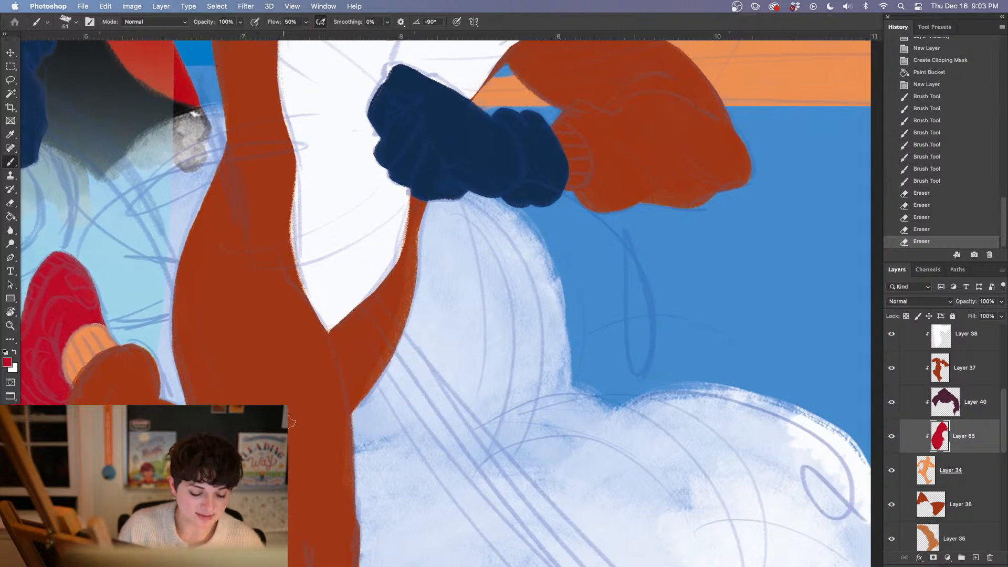
left_click_drag(493, 458, 463, 266)
mouse_move(340, 348)
left_mouse_down()
mouse_move(363, 375)
mouse_move(404, 361)
mouse_move(414, 346)
mouse_move(374, 376)
left_mouse_up()
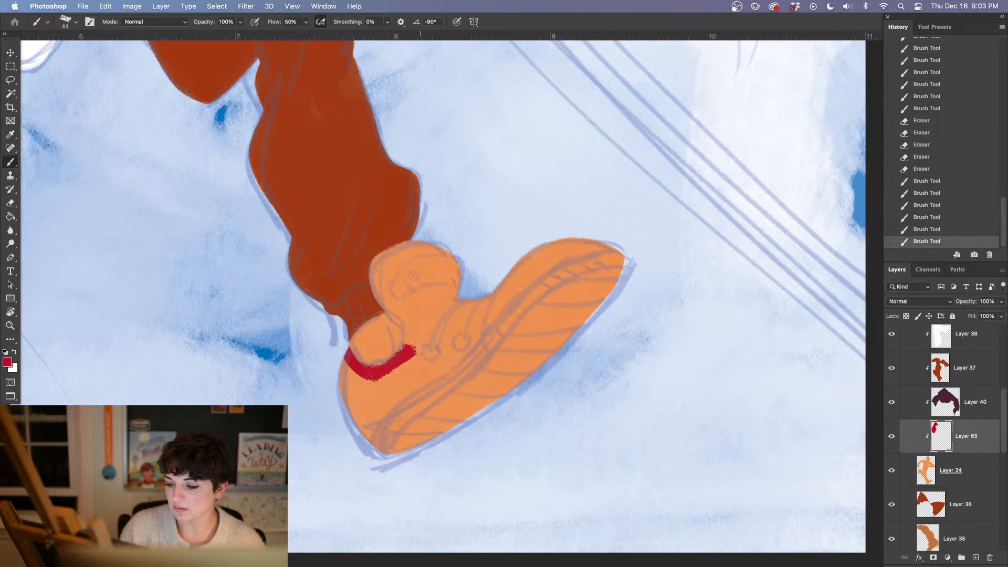
left_click_drag(408, 314, 409, 380)
mouse_move(373, 290)
left_mouse_down()
mouse_move(423, 326)
mouse_move(379, 260)
mouse_move(433, 242)
mouse_move(462, 286)
mouse_move(452, 315)
left_mouse_up()
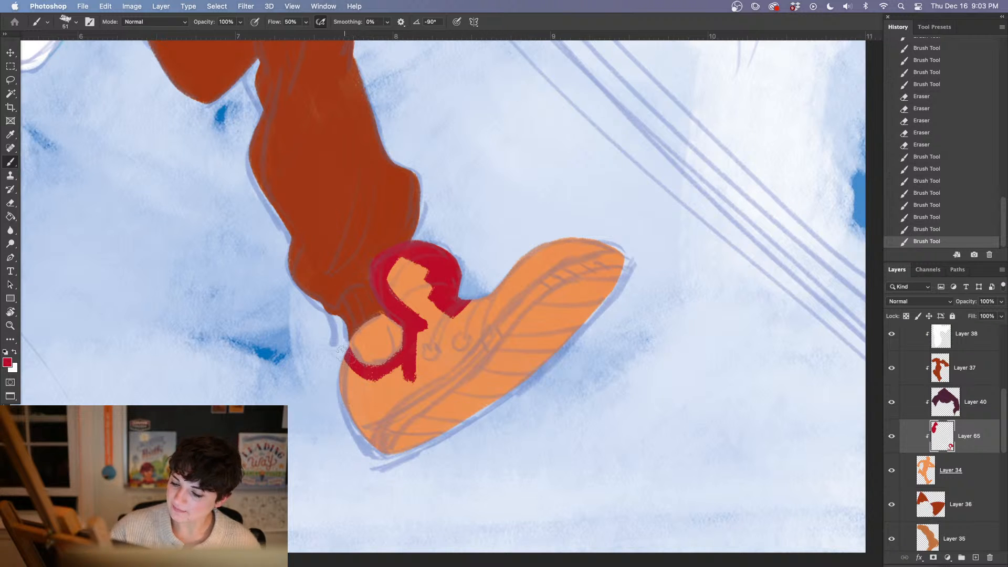
mouse_move(340, 349)
left_mouse_down()
mouse_move(370, 433)
mouse_move(390, 456)
mouse_move(466, 416)
mouse_move(606, 294)
mouse_move(634, 249)
mouse_move(562, 241)
mouse_move(462, 313)
mouse_move(620, 243)
mouse_move(608, 256)
mouse_move(627, 265)
left_mouse_up()
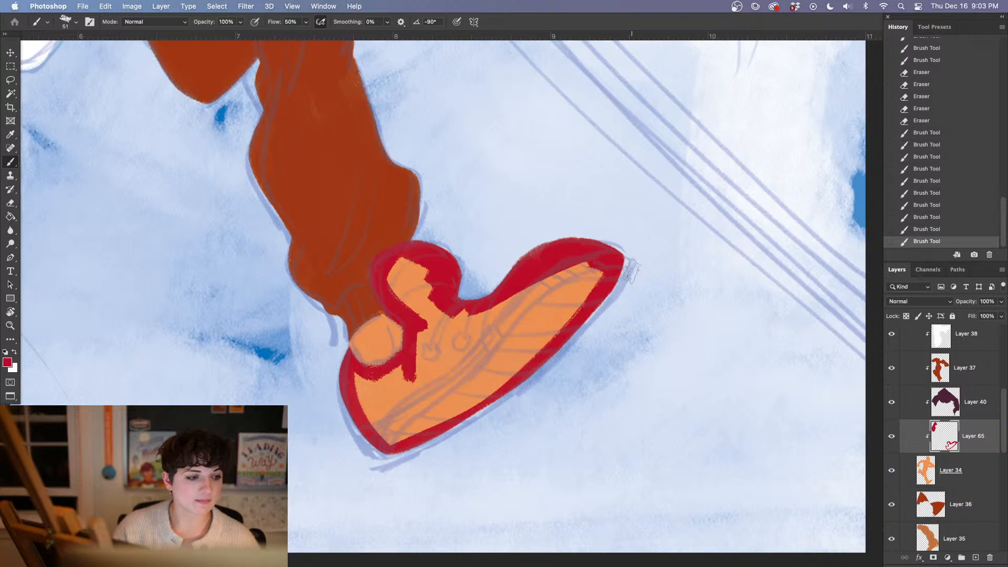
Fill the outlined planted shoe with red using the Paint Bucket and brush over the gaps along the seams
key("g")
left_click(539, 319)
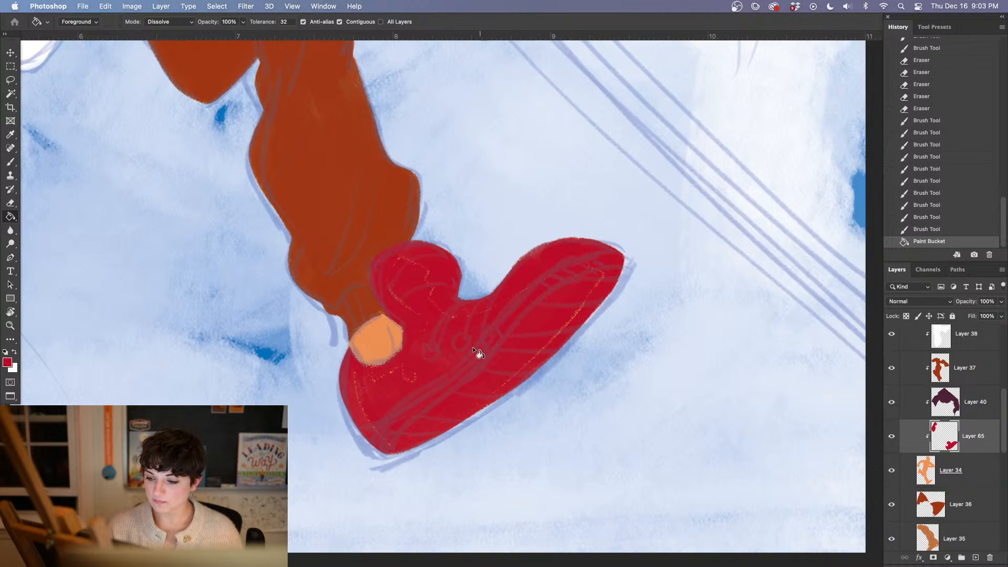
key("b")
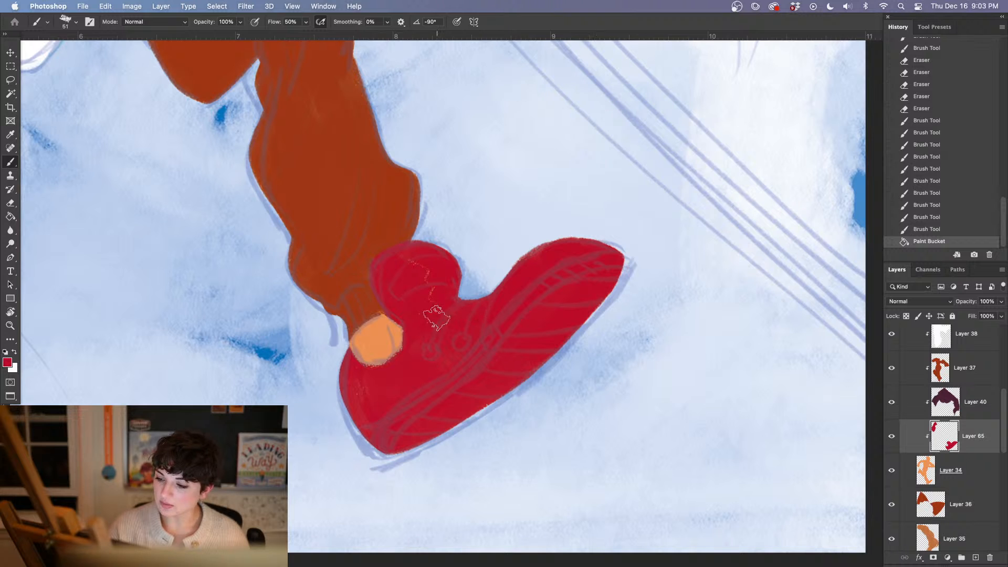
left_click_drag(425, 289, 411, 258)
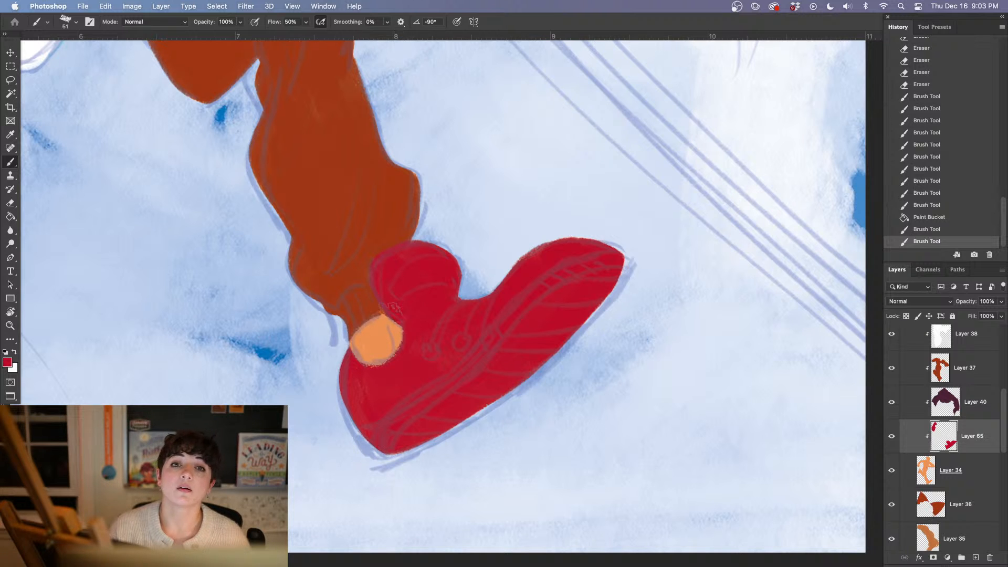
left_click_drag(498, 352, 491, 462)
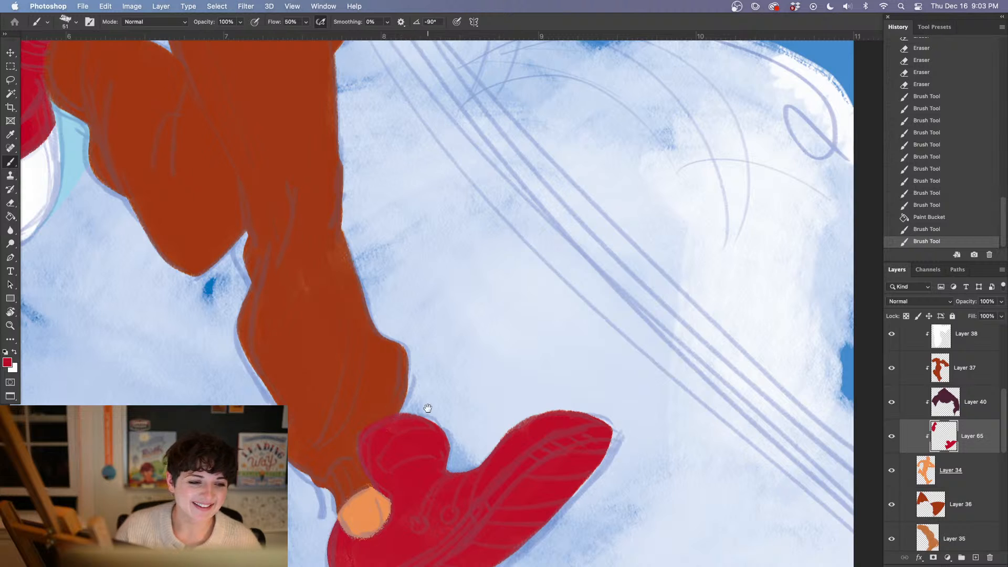
left_click_drag(427, 409, 443, 363)
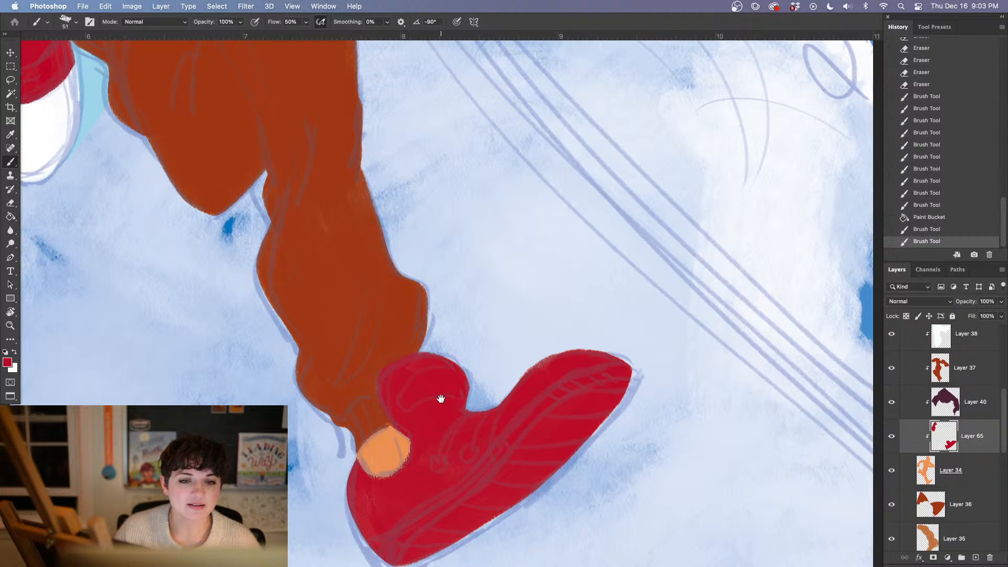
left_click_drag(441, 398, 432, 415)
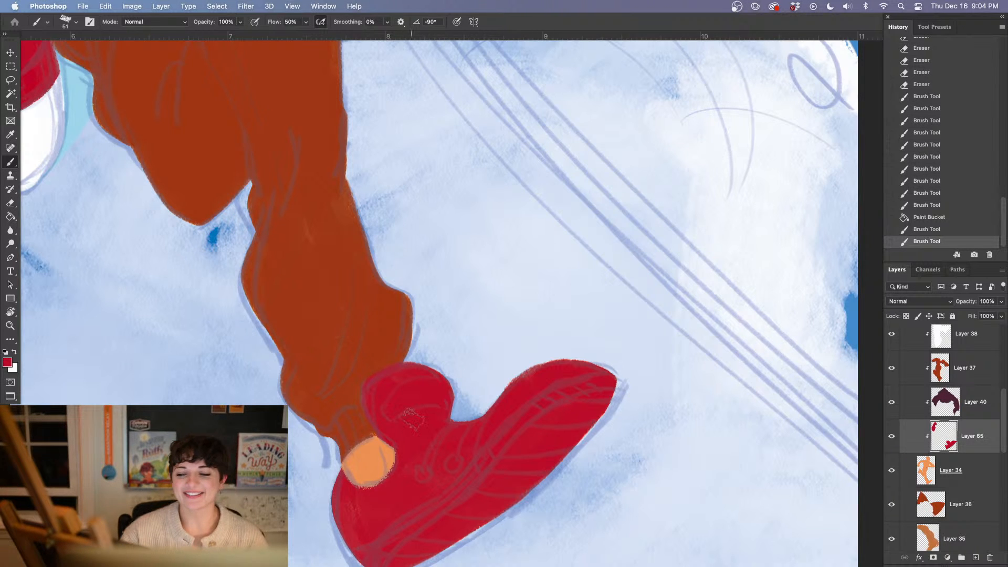
left_click_drag(414, 421, 407, 391)
left_click_drag(402, 381, 392, 370)
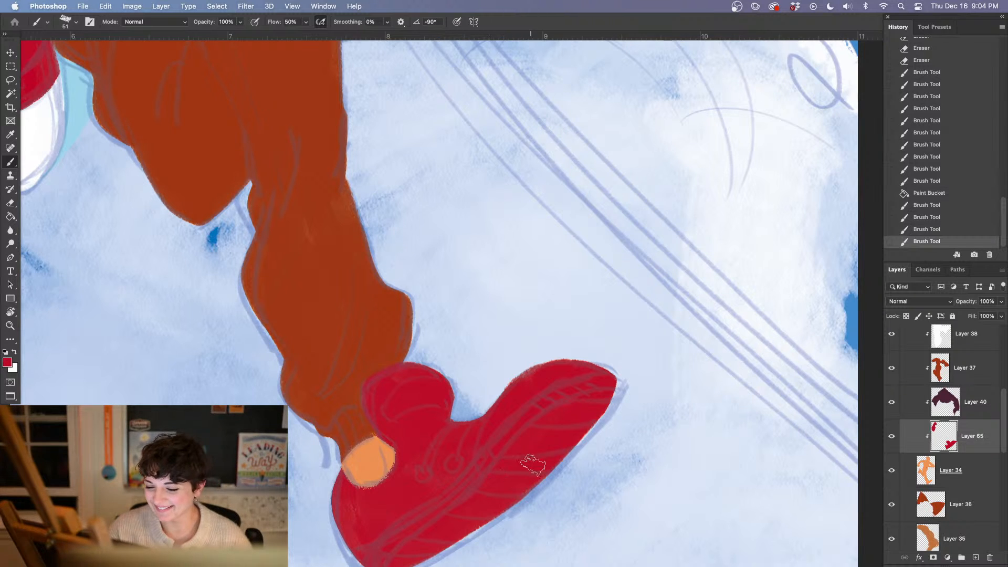
mouse_move(521, 466)
left_mouse_down()
mouse_move(523, 383)
mouse_move(562, 416)
mouse_move(560, 477)
mouse_move(540, 443)
left_mouse_up()
Sample the white of the girl's raised shoe, add a new layer above Layer 65 and paint a broad white band across the man's raised shoe
key("super+minus")
key("super+minus")
key("super+minus")
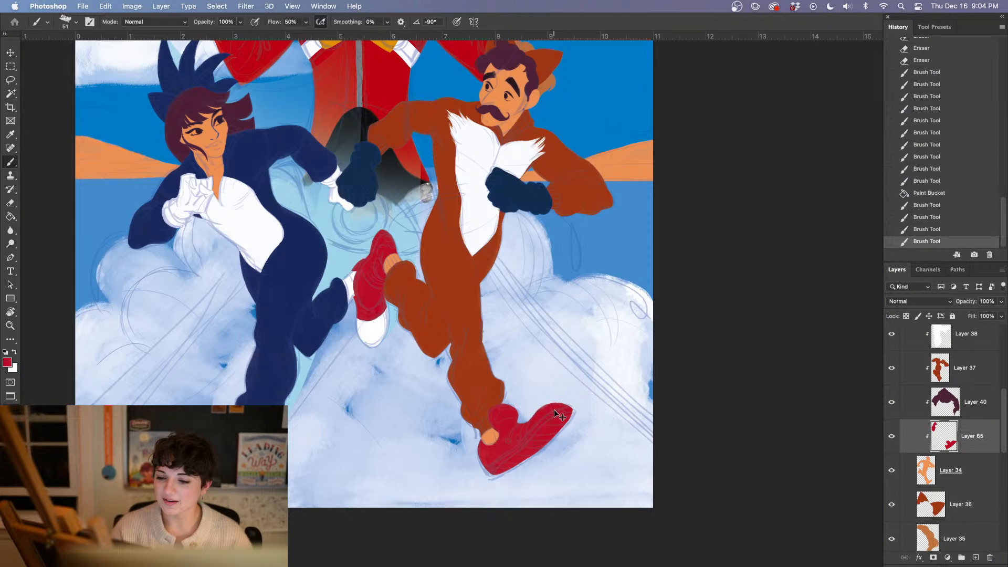
key("super+plus")
key("super+plus")
left_click(326, 420, "alt")
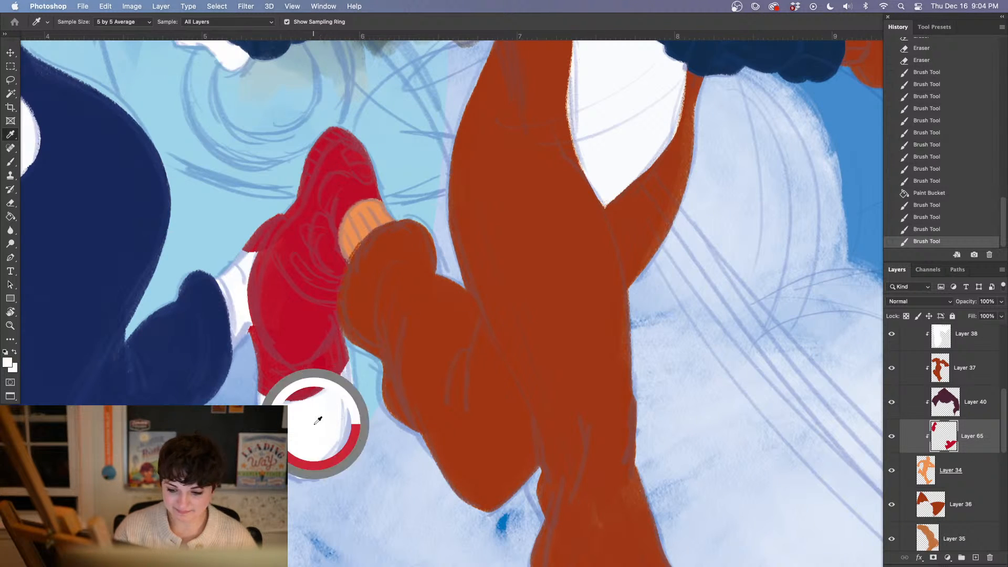
key("super+plus")
left_click_drag(365, 428, 506, 468)
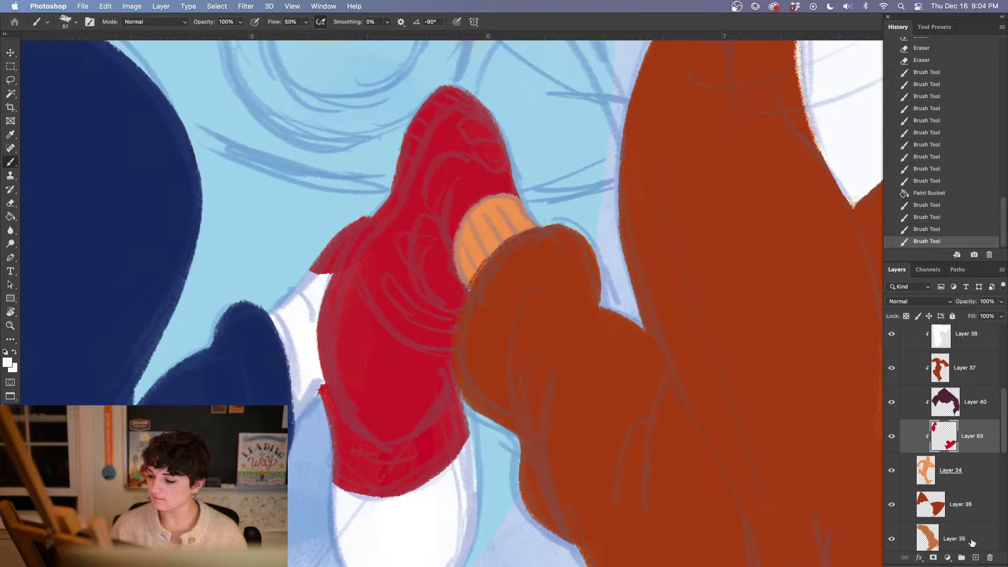
left_click(975, 558)
mouse_move(343, 265)
left_mouse_down()
mouse_move(371, 330)
mouse_move(483, 352)
mouse_move(362, 426)
mouse_move(404, 449)
mouse_move(412, 425)
mouse_move(378, 387)
mouse_move(330, 271)
mouse_move(420, 380)
mouse_move(459, 375)
mouse_move(385, 396)
mouse_move(414, 420)
left_mouse_up()
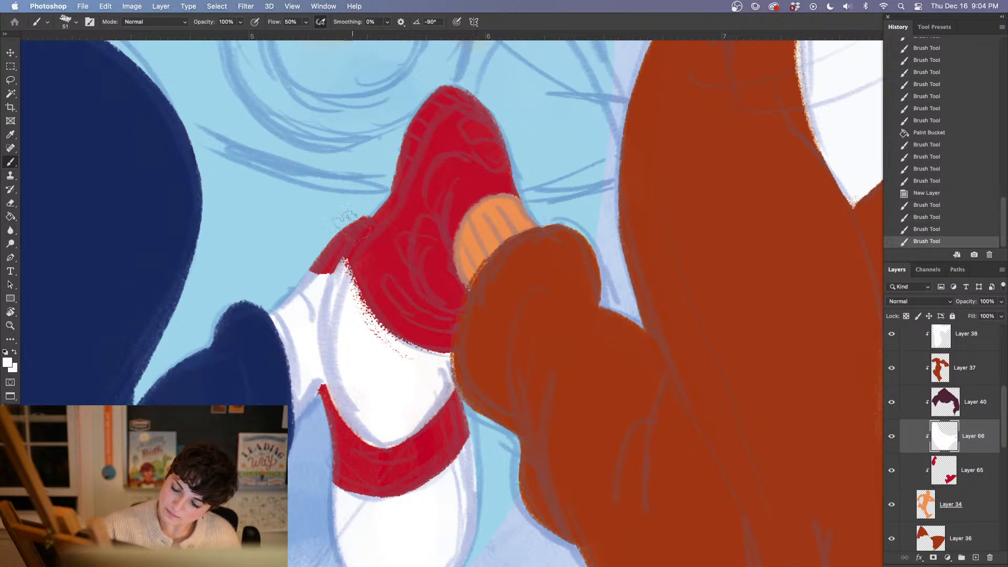
Paint a white strip along the raised shoe's sole up to the toe with a 36 px brush and trim its edge with the eraser
right_click(352, 326)
left_click_drag(413, 168, 409, 169)
mouse_move(353, 244)
left_mouse_down()
mouse_move(366, 244)
mouse_move(341, 262)
mouse_move(387, 204)
mouse_move(404, 139)
mouse_move(442, 88)
mouse_move(442, 100)
left_mouse_up()
right_click(352, 252)
left_click(415, 167)
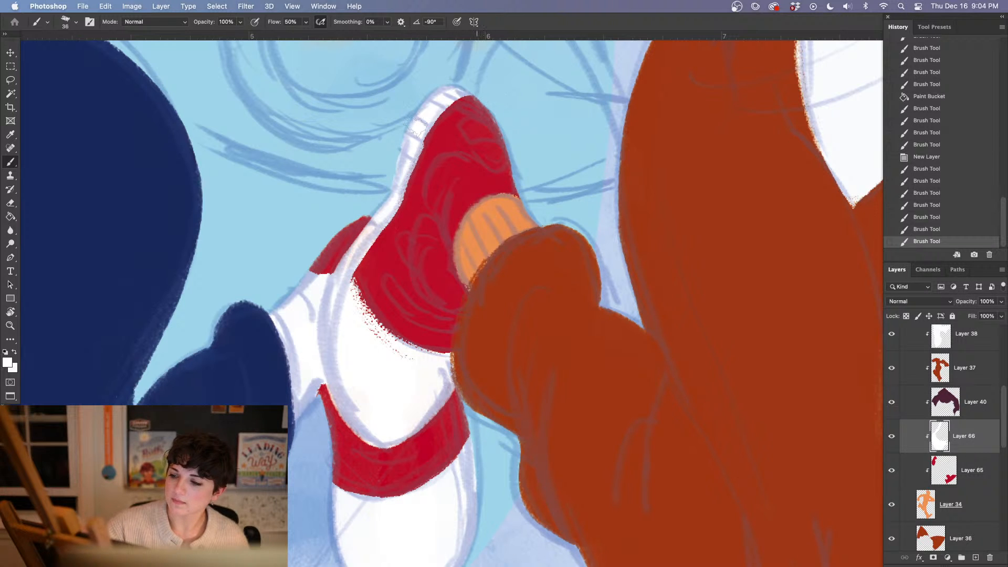
key("e")
mouse_move(411, 216)
left_mouse_down()
mouse_move(434, 144)
mouse_move(417, 214)
mouse_move(429, 158)
mouse_move(475, 106)
left_mouse_up()
Refine the white sole strip and paint a white patch near the raised shoe's toe and a white tongue beside the ankle
key("b")
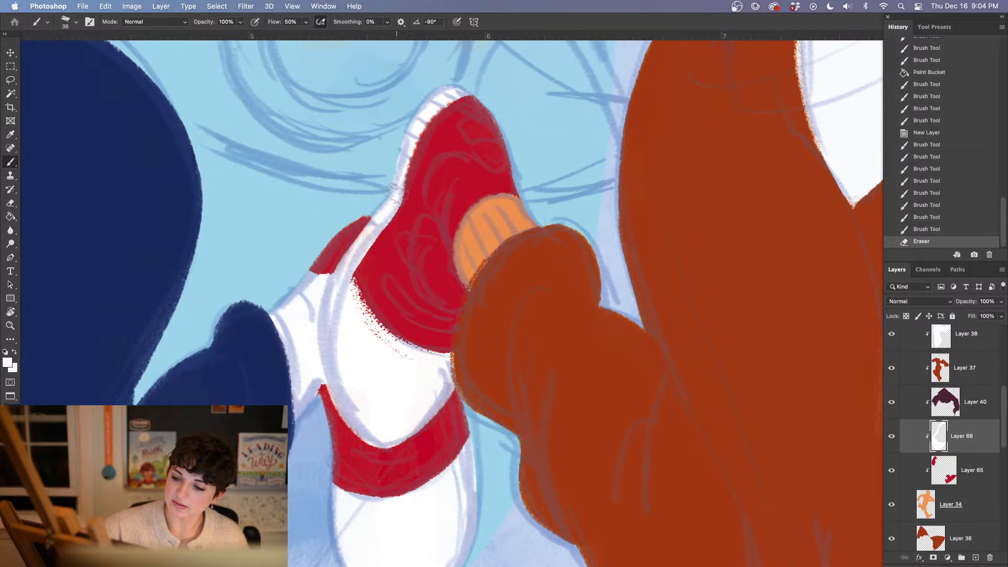
left_click_drag(401, 184, 392, 207)
mouse_move(414, 123)
left_mouse_down()
mouse_move(407, 141)
mouse_move(480, 93)
mouse_move(443, 153)
left_mouse_up()
mouse_move(478, 111)
left_mouse_down()
mouse_move(456, 129)
mouse_move(472, 125)
left_mouse_up()
left_click_drag(473, 124, 483, 125)
left_click_drag(541, 297, 462, 284)
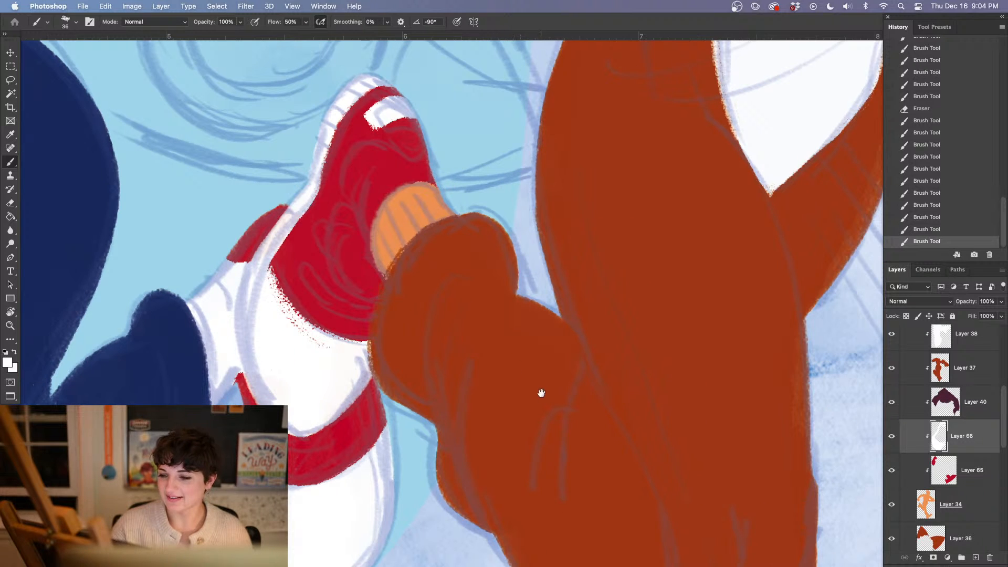
left_click_drag(540, 393, 553, 412)
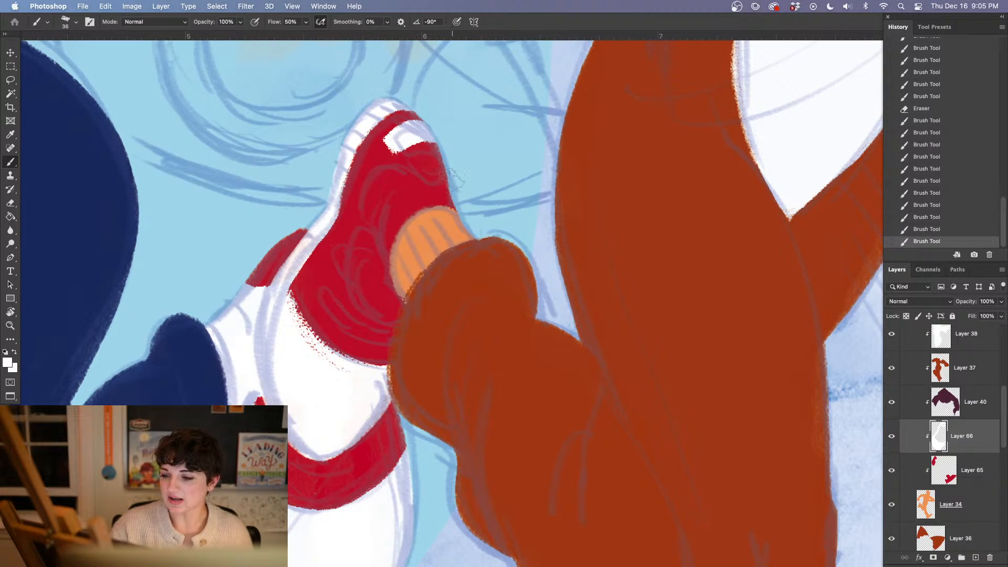
mouse_move(448, 189)
left_mouse_down()
mouse_move(429, 183)
mouse_move(391, 169)
mouse_move(367, 186)
mouse_move(374, 223)
mouse_move(393, 246)
mouse_move(378, 212)
mouse_move(390, 186)
mouse_move(420, 196)
mouse_move(404, 207)
mouse_move(459, 205)
mouse_move(404, 197)
mouse_move(441, 190)
mouse_move(441, 158)
mouse_move(423, 166)
mouse_move(427, 173)
mouse_move(446, 153)
left_mouse_up()
Undo the last erasing and erase the white overlapping the man's raised ankle cuff with a smaller 17 px eraser
key("e")
left_click(922, 228)
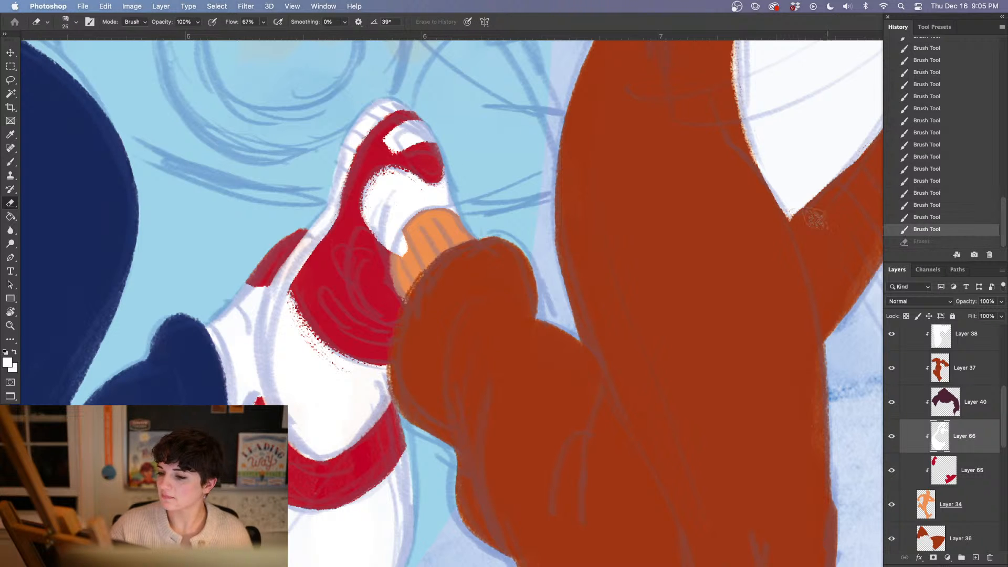
right_click(467, 268)
left_click(457, 341)
mouse_move(431, 169)
left_mouse_down()
mouse_move(424, 179)
mouse_move(443, 164)
mouse_move(428, 173)
left_mouse_up()
left_click(465, 117)
left_click_drag(400, 235, 415, 257)
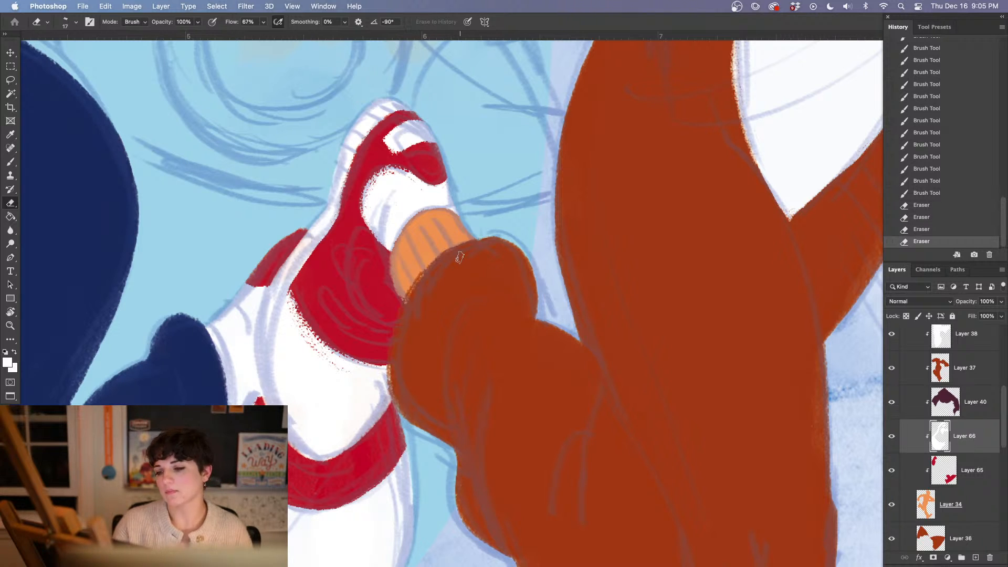
Sample the rust brown of the man's leg and paint the raised ankle cuff with it on Layer 37
key("i")
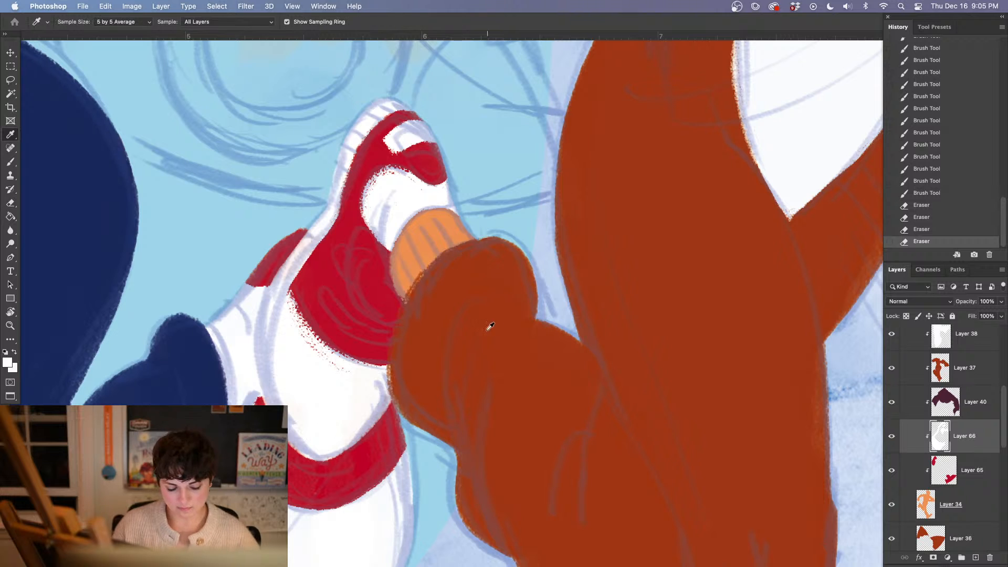
left_click(489, 325)
left_click(970, 373)
key("b")
mouse_move(452, 210)
left_mouse_down()
mouse_move(427, 205)
mouse_move(396, 224)
mouse_move(389, 257)
mouse_move(418, 317)
mouse_move(406, 265)
mouse_move(476, 235)
mouse_move(486, 247)
mouse_move(452, 260)
mouse_move(499, 225)
left_mouse_up()
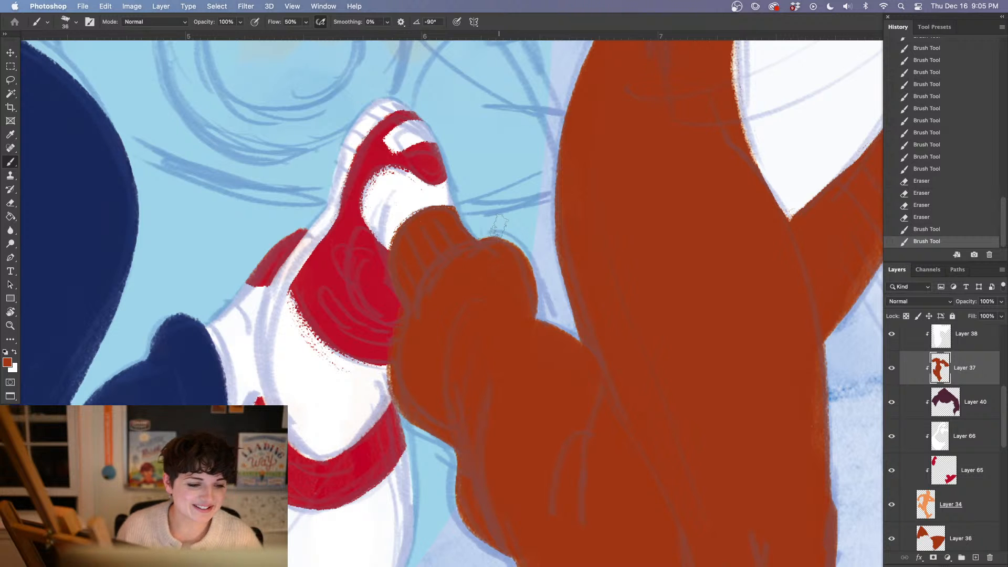
Add a new clipped layer directly above Layer 34 and paint the round ankle area of the man's planted foot white
scroll(498, 226, "down", 10)
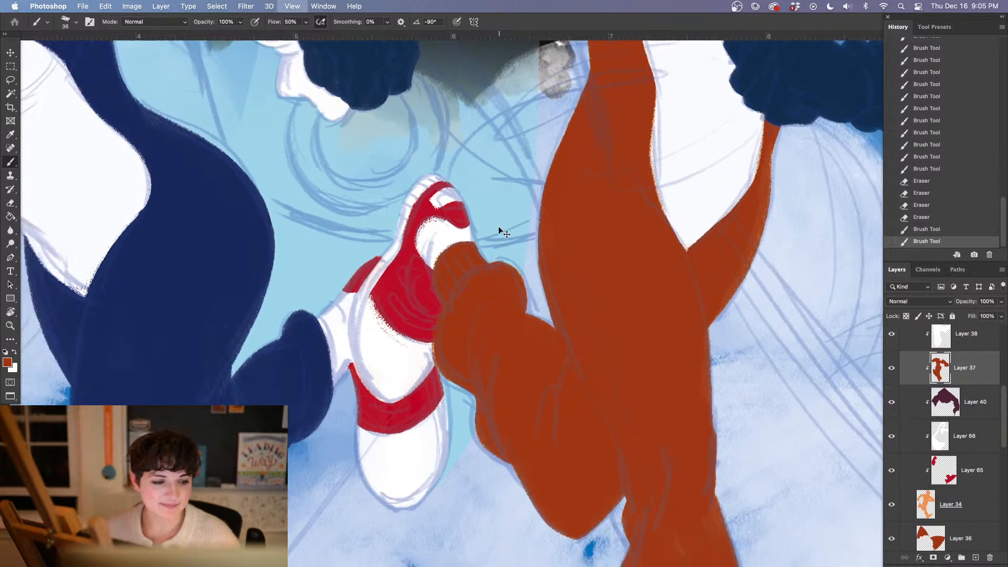
key("super+plus")
key("super+plus")
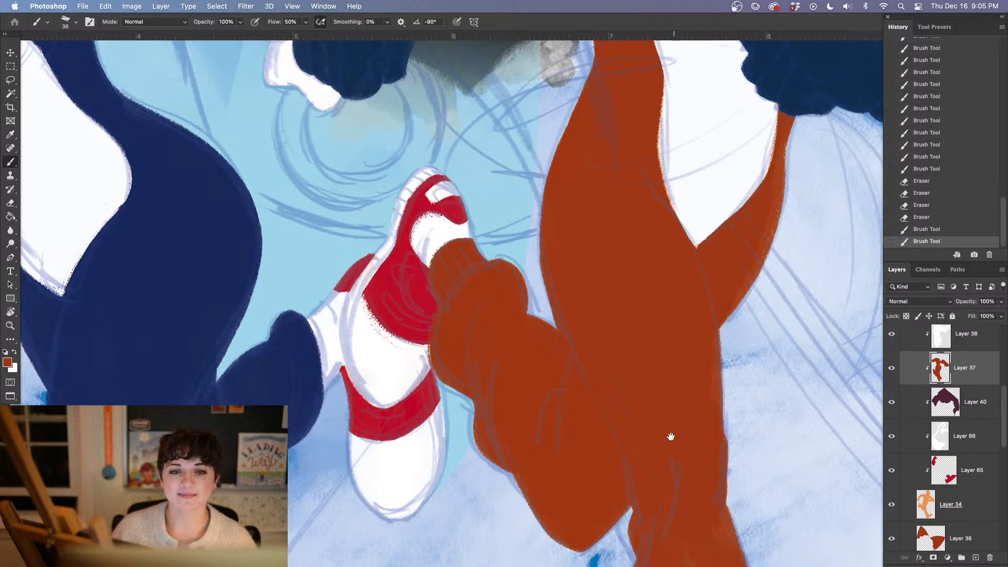
left_click_drag(670, 436, 434, 292)
left_click_drag(583, 435, 553, 206)
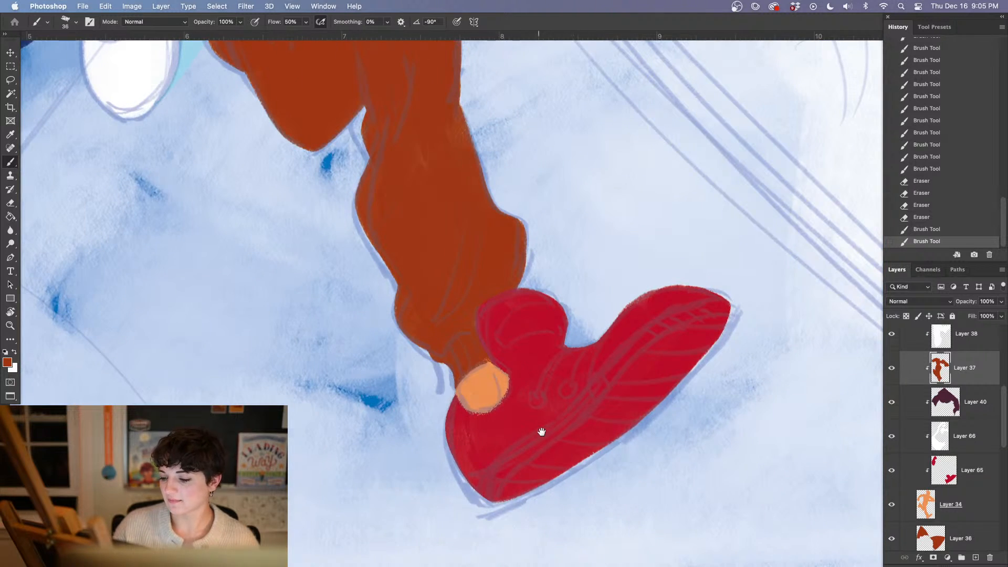
left_click_drag(540, 412, 639, 557)
left_click_drag(578, 449, 465, 329)
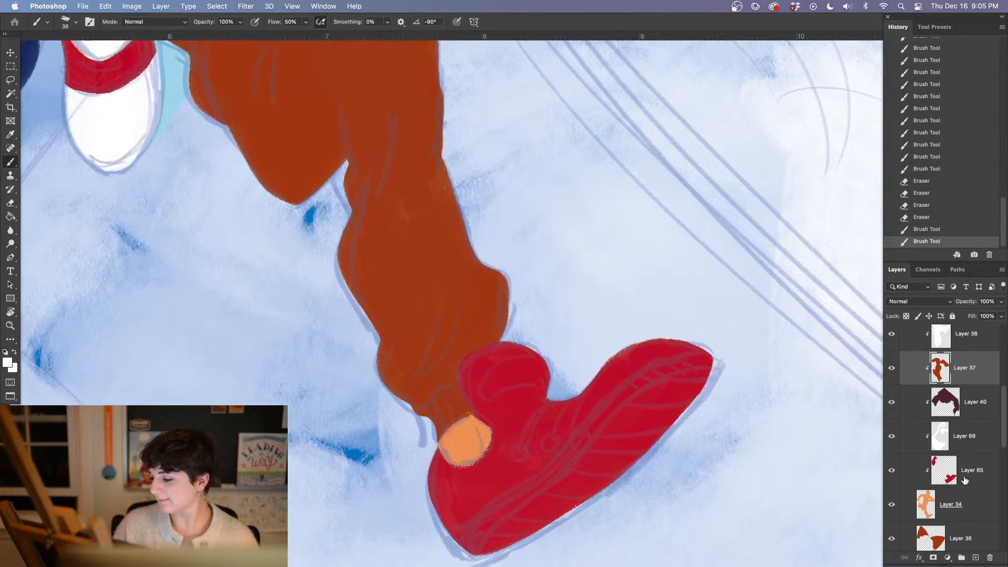
left_click(977, 475)
left_click(975, 505)
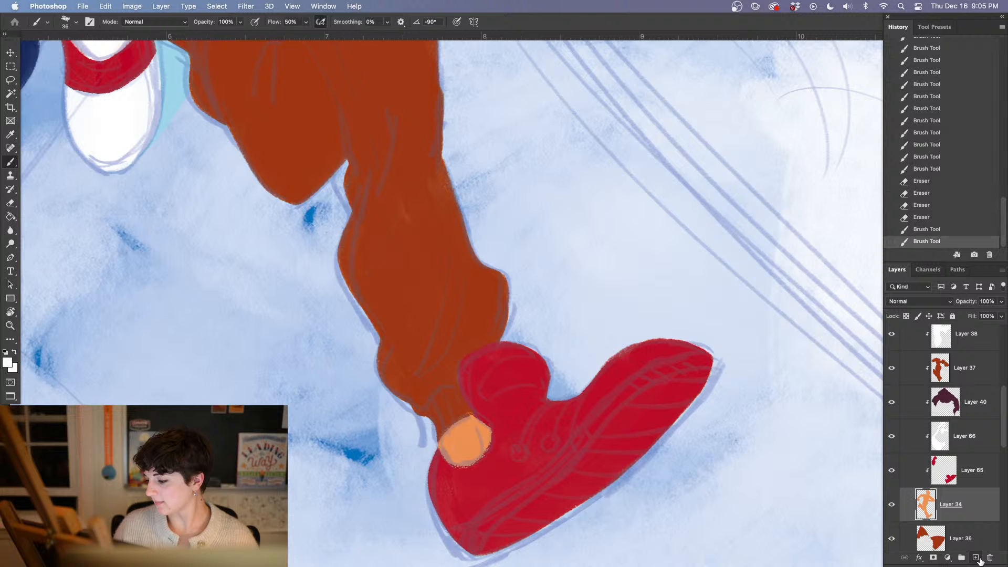
left_click(975, 557)
left_click_drag(456, 439, 477, 462)
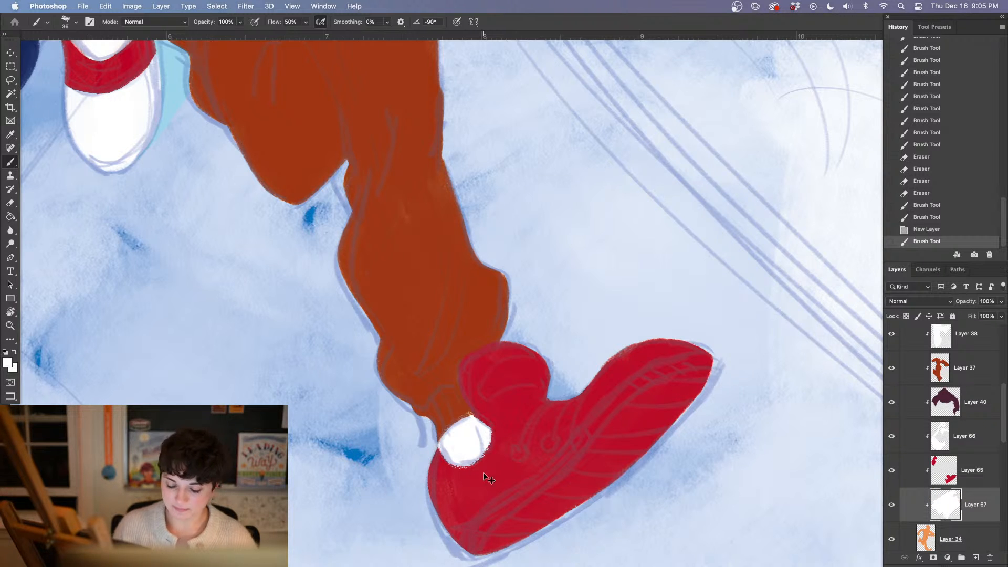
scroll(486, 477, "down", 10)
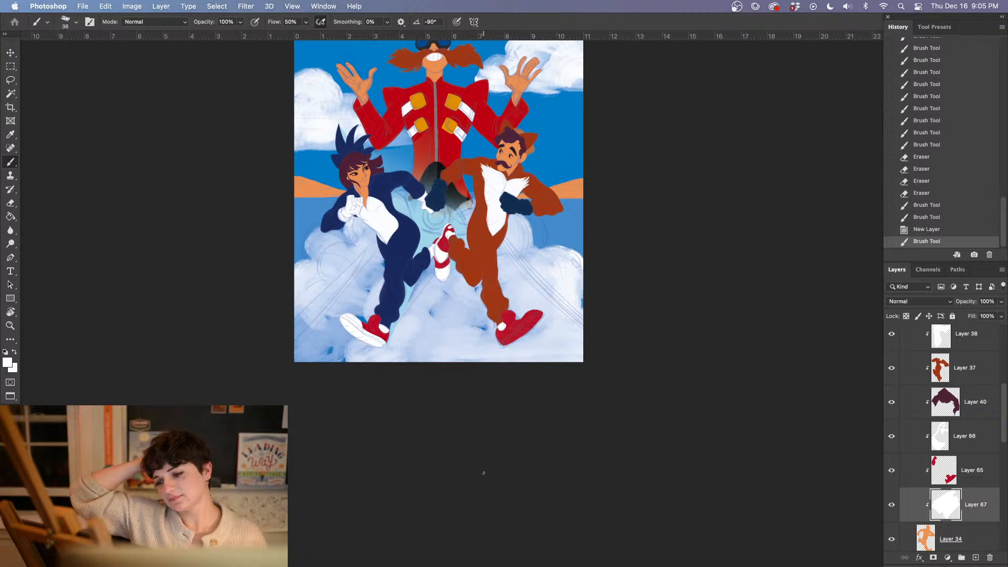
left_click_drag(656, 320, 627, 343)
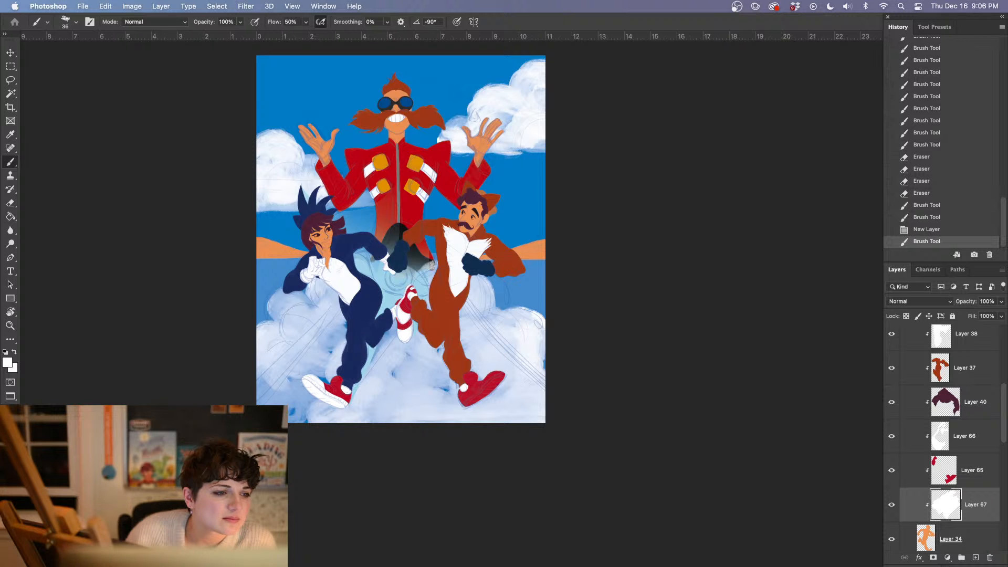
Switch to Safari to examine Sonic movie poster images as composition references, and return to the painting in Photoshop
key("Tab")
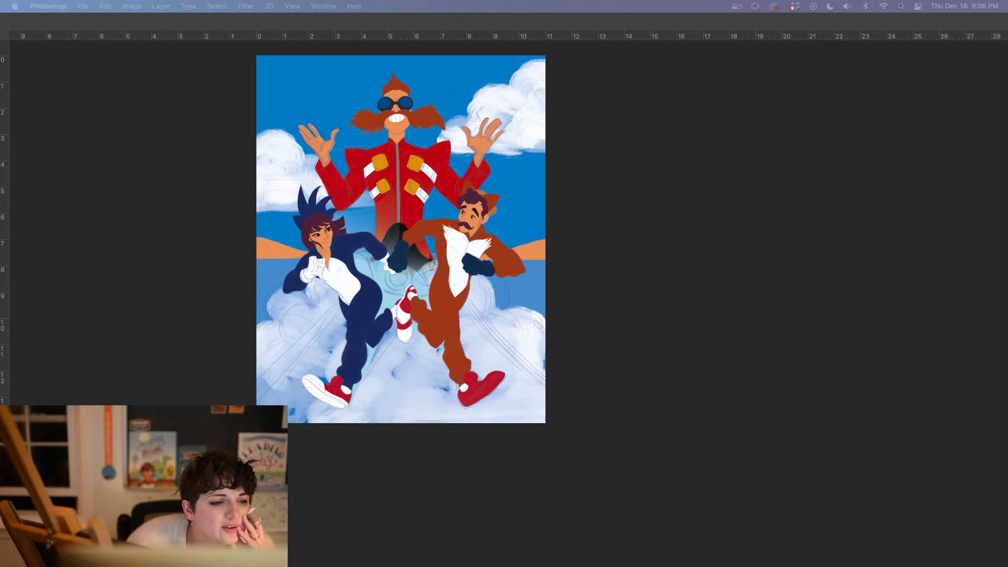
left_click_drag(526, 2, 493, 26)
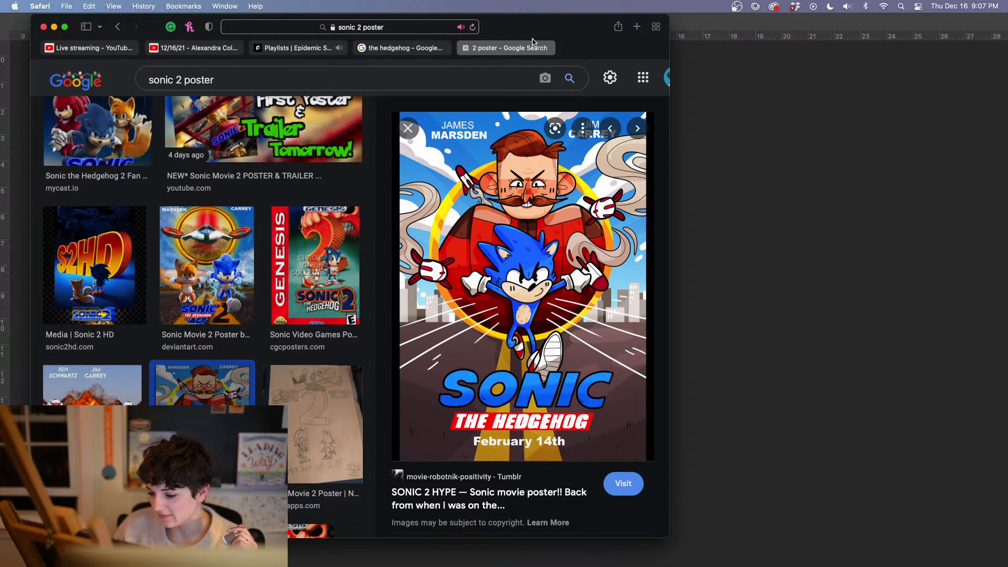
double_click(589, 35)
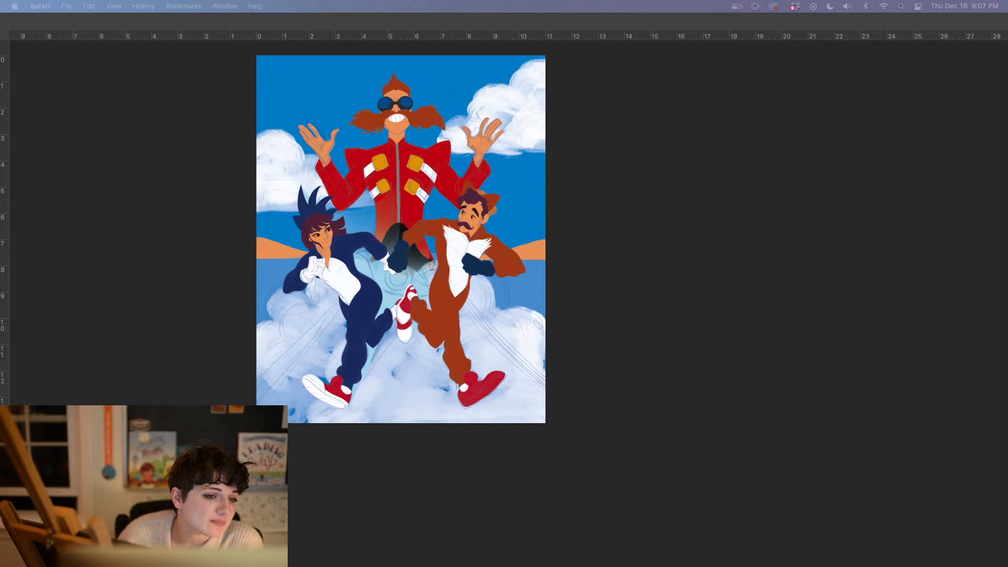
left_click_drag(0, 67, 362, 67)
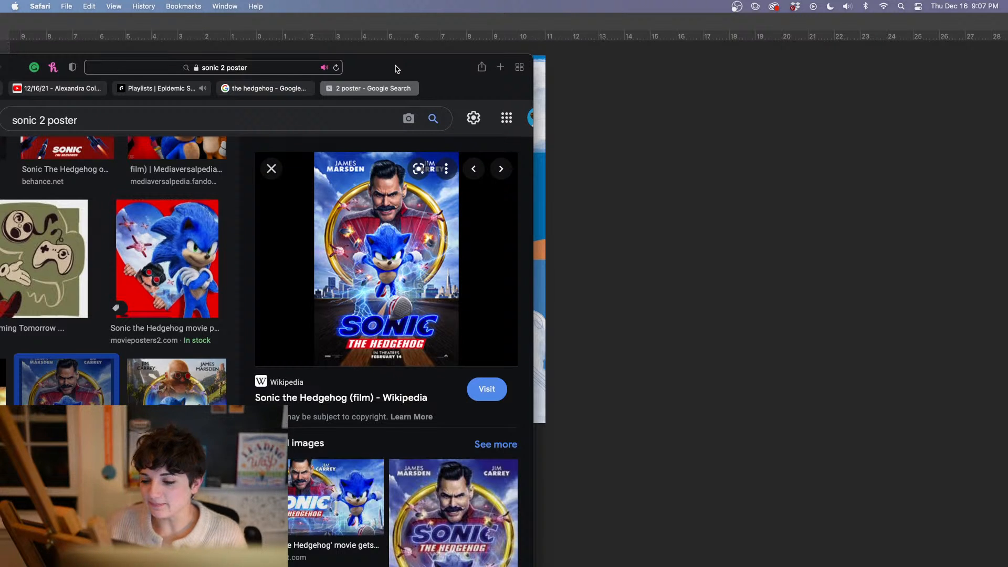
left_click_drag(397, 69, 0, 67)
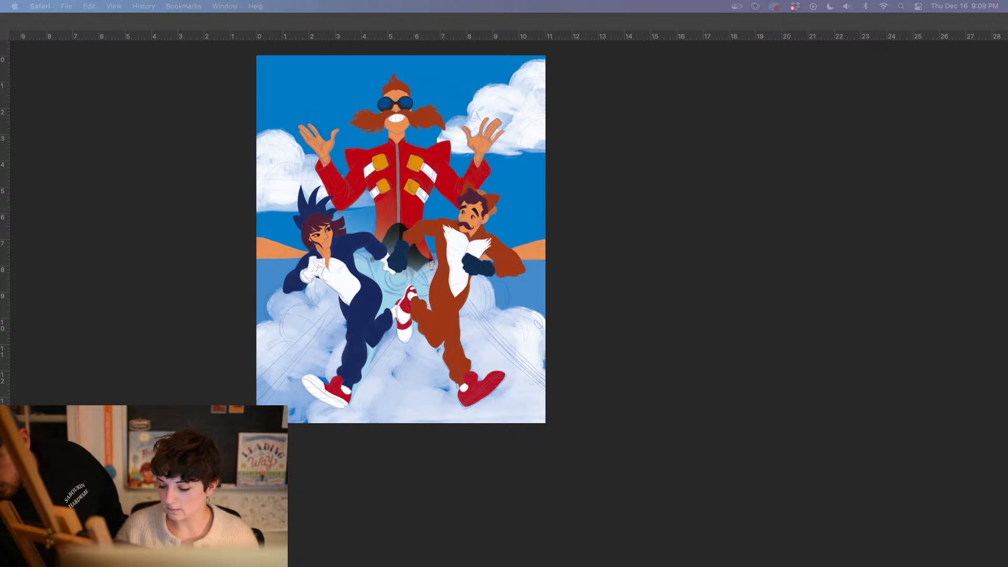
left_click(642, 365)
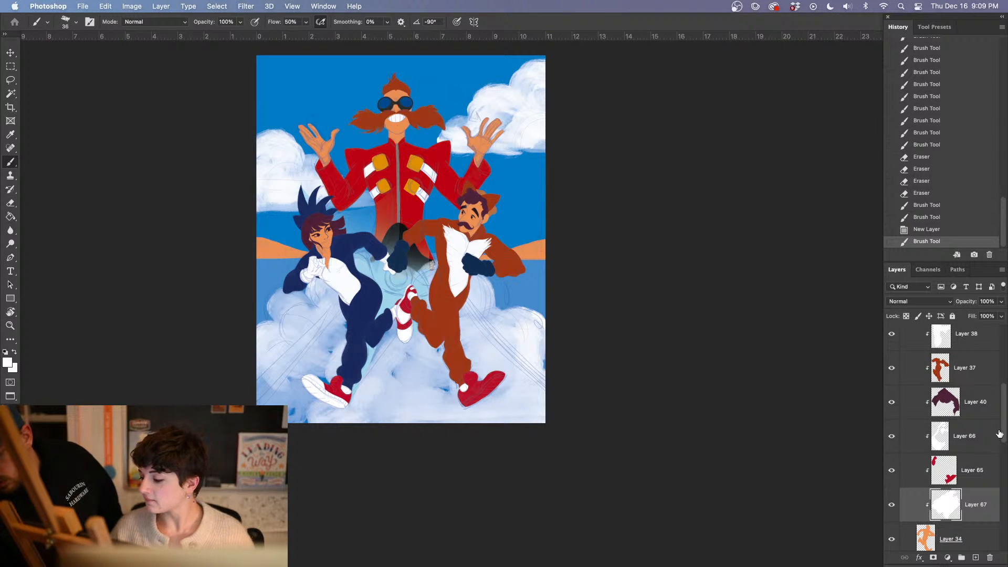
Hide Layer 41 and check Group 2's contribution to the artwork by switching its visibility off and back on
scroll(896, 451, "down", 10)
left_click(891, 444)
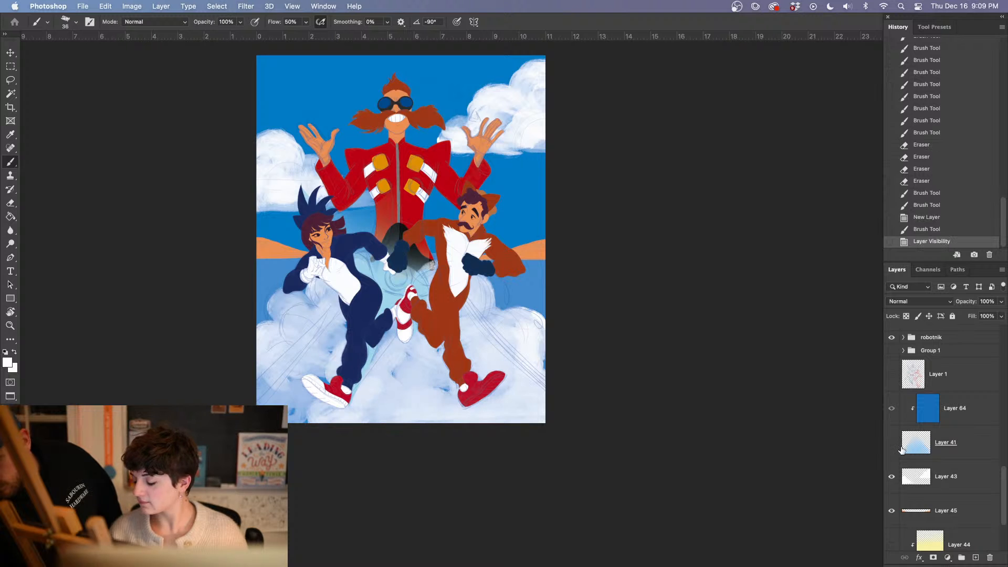
scroll(679, 368, "up", 3)
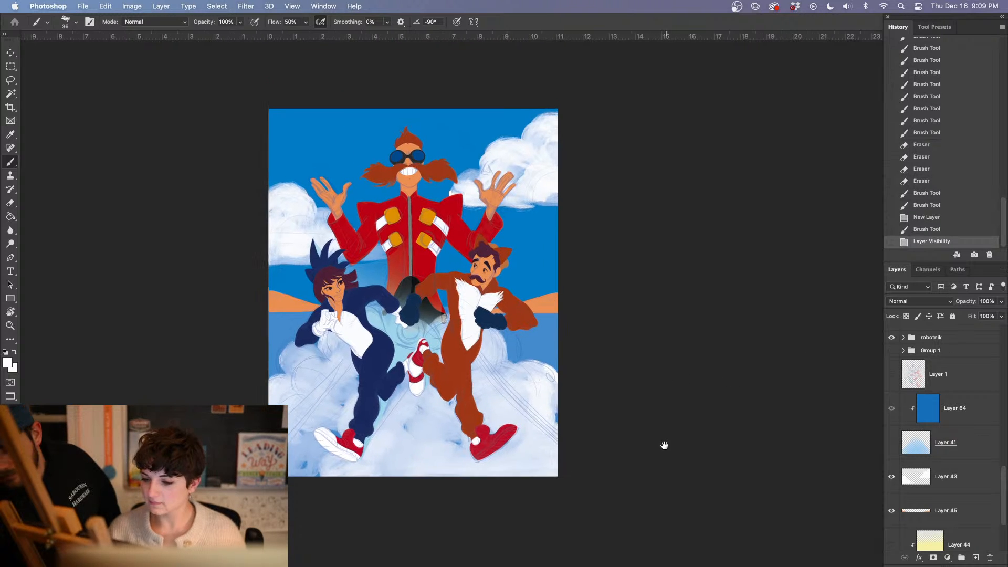
scroll(1003, 464, "up", 5)
left_click_drag(1002, 464, 1000, 359)
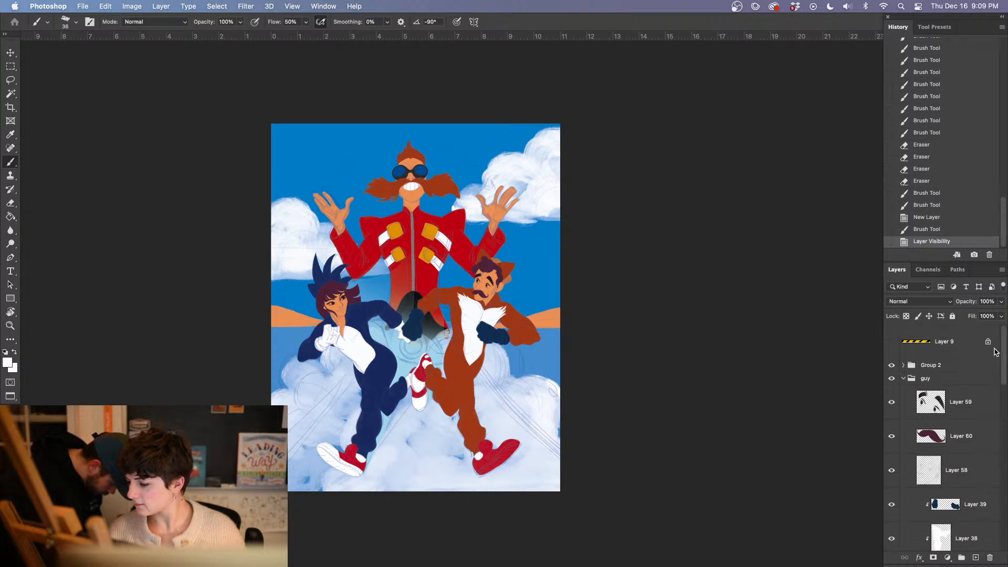
left_click(892, 365)
left_click(891, 365)
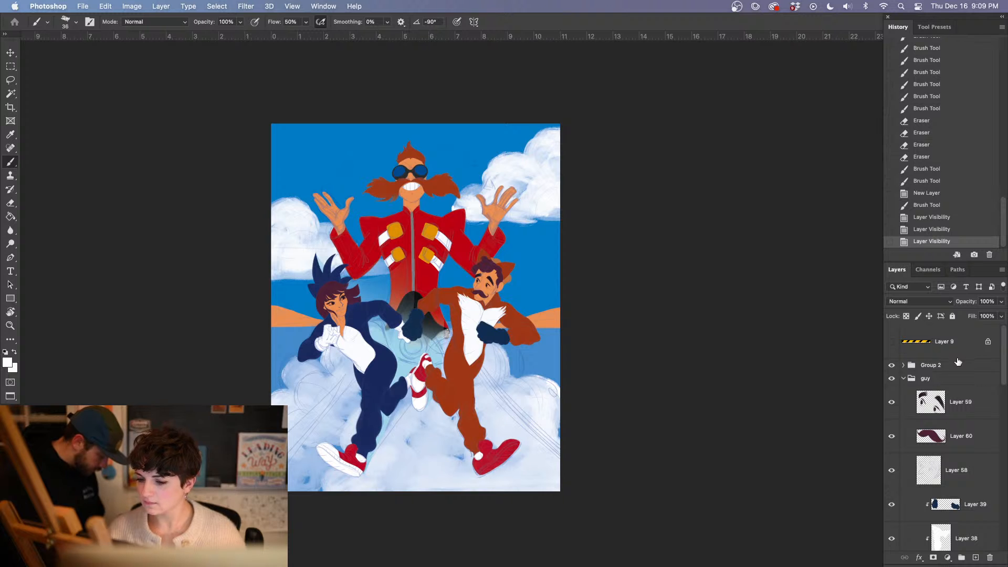
Examine the moustached villain's face, hands and red jacket up close and in the context of the whole poster
key("super+plus")
key("super+plus")
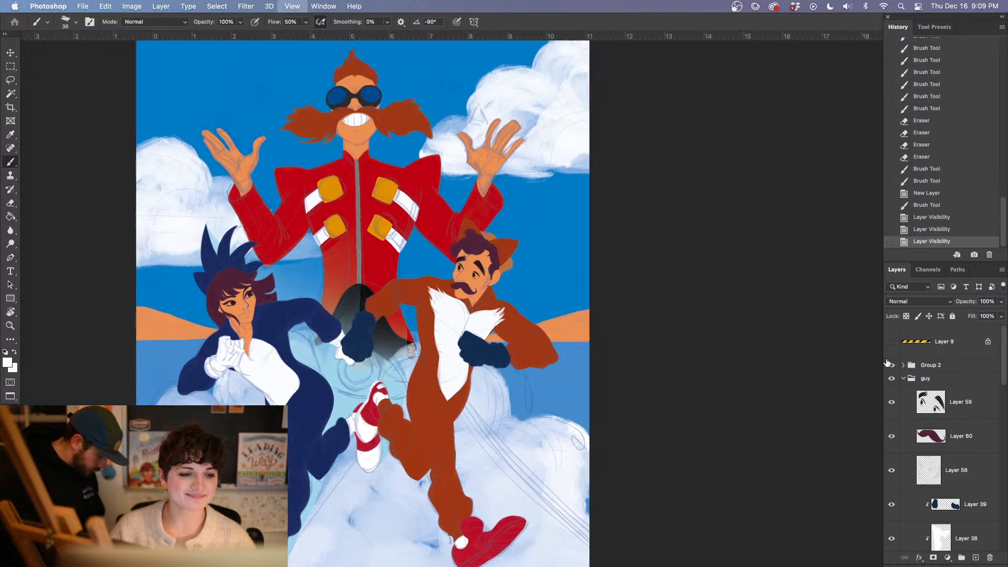
left_click_drag(432, 312, 603, 460)
left_click_drag(449, 426, 427, 525)
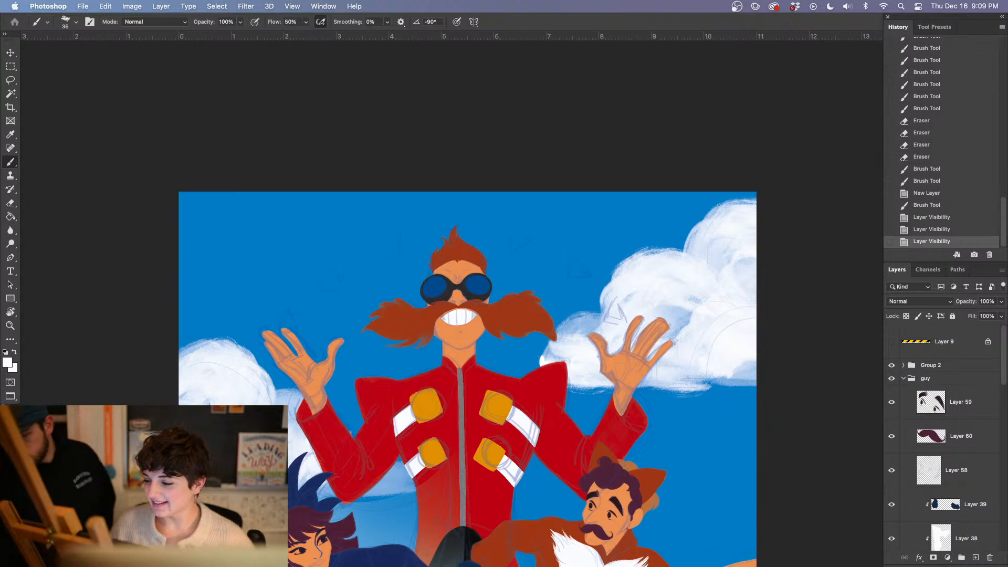
left_click(800, 456)
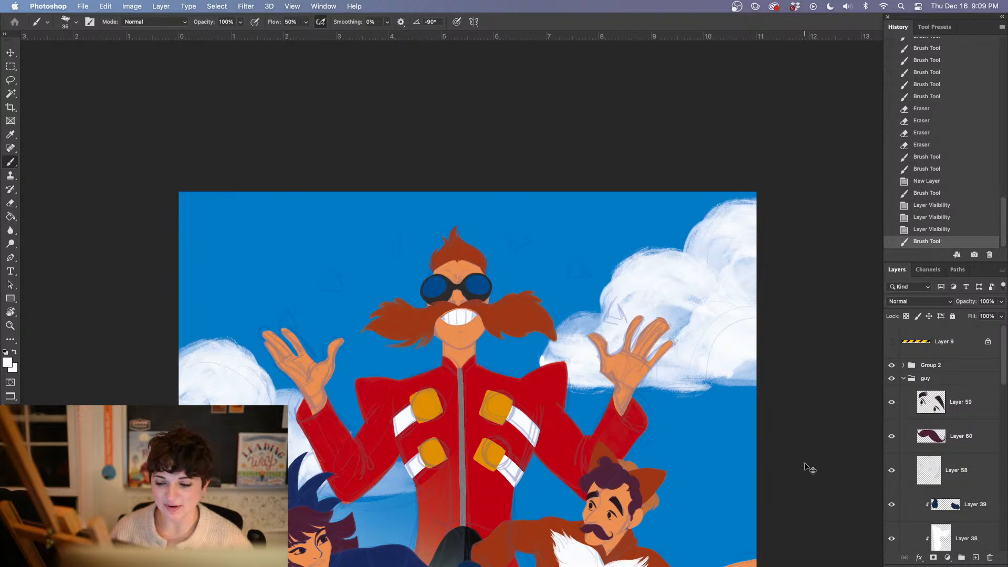
key("super+minus")
key("super+minus")
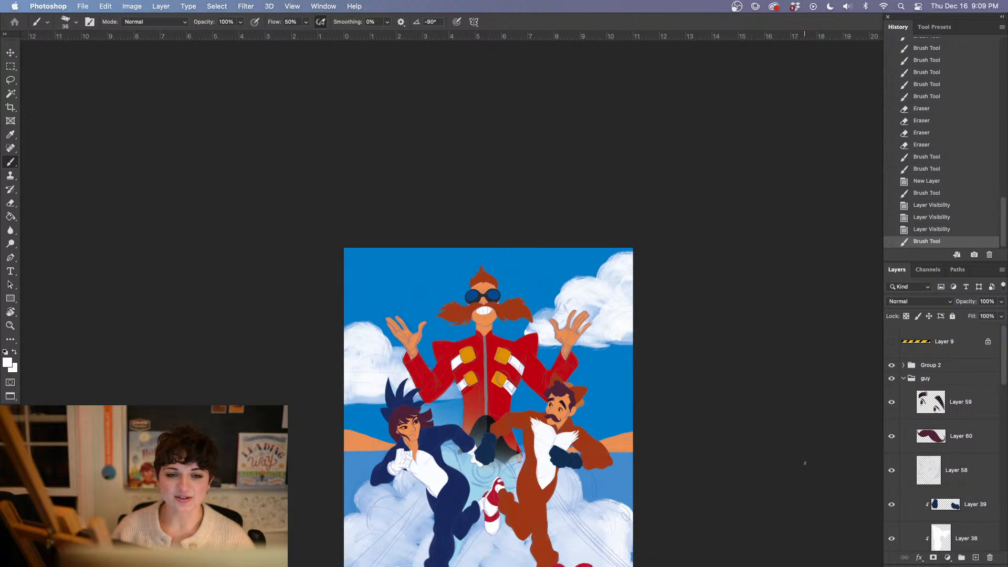
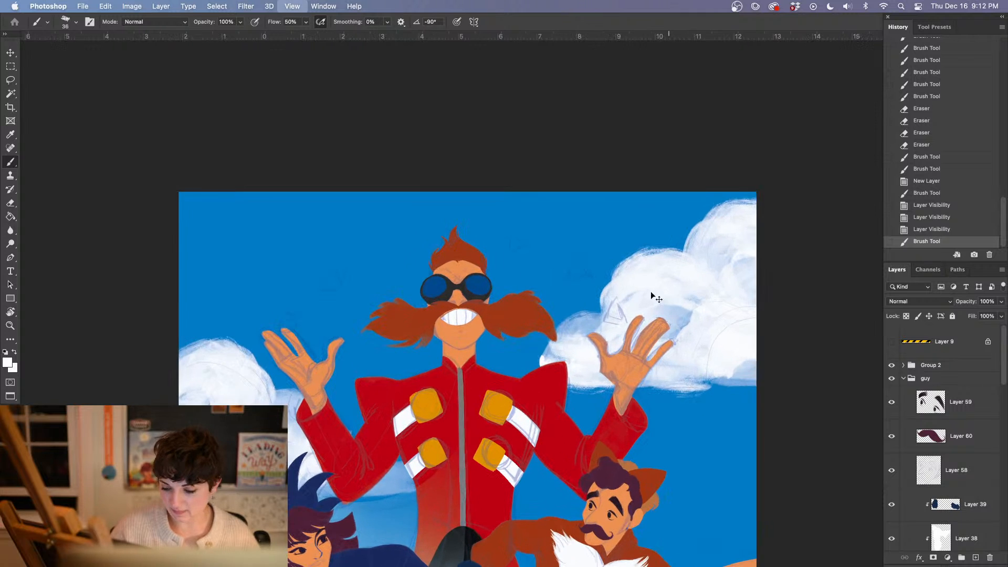
Review the poster's composition from the moustached villain and sky down to the two running figures and their shoes
left_click_drag(467, 436, 460, 271)
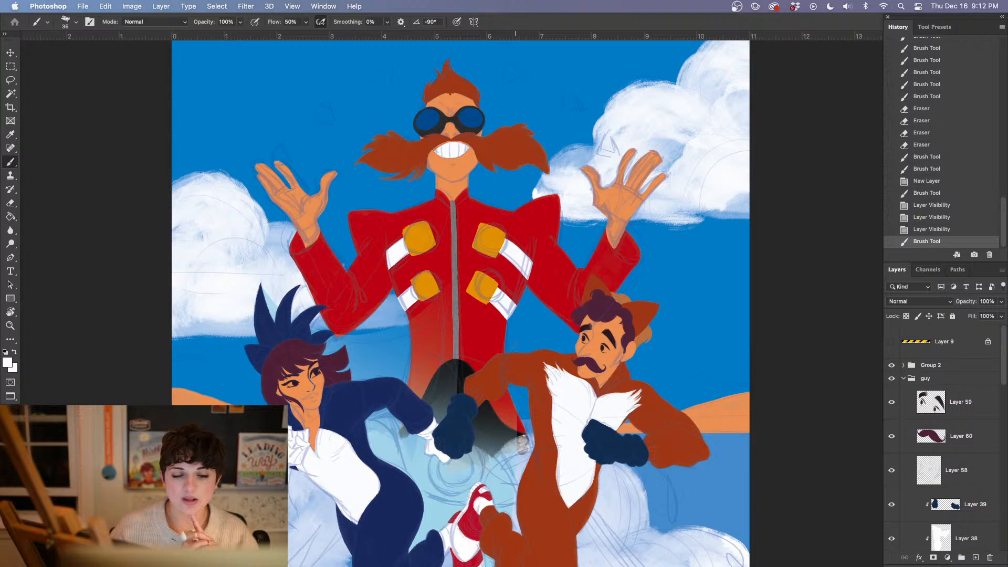
scroll(335, 301, "down", 5)
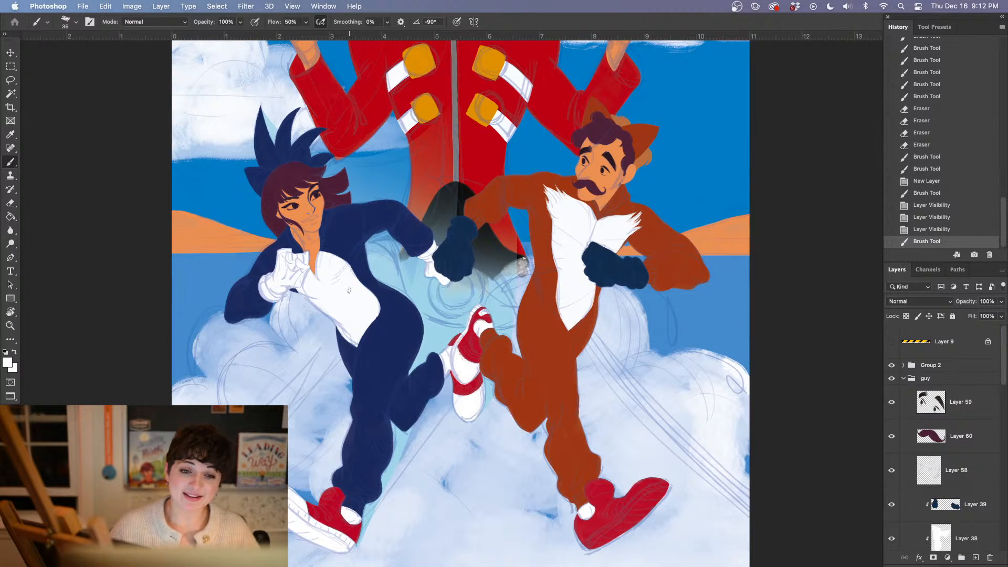
key("super+minus")
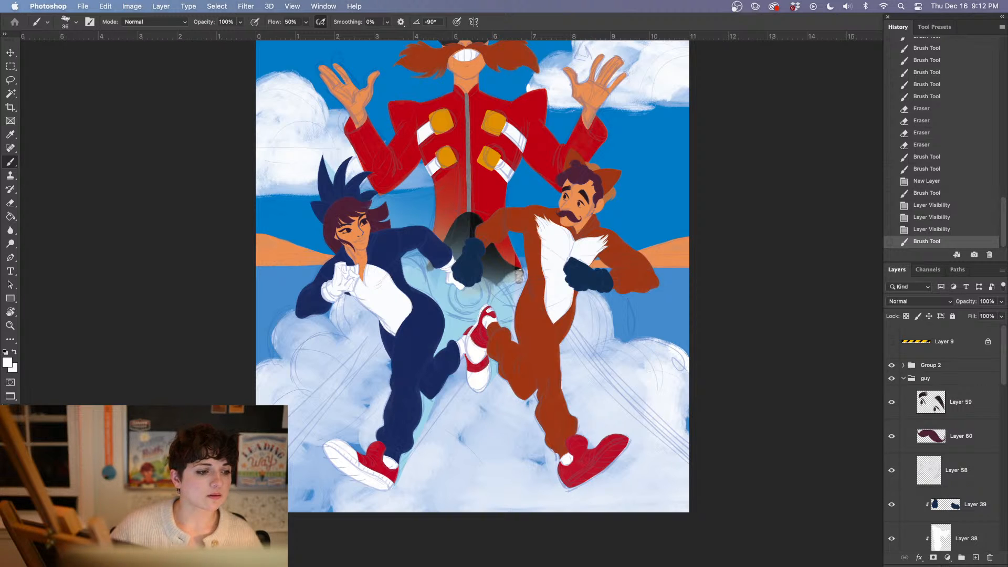
key("Tab")
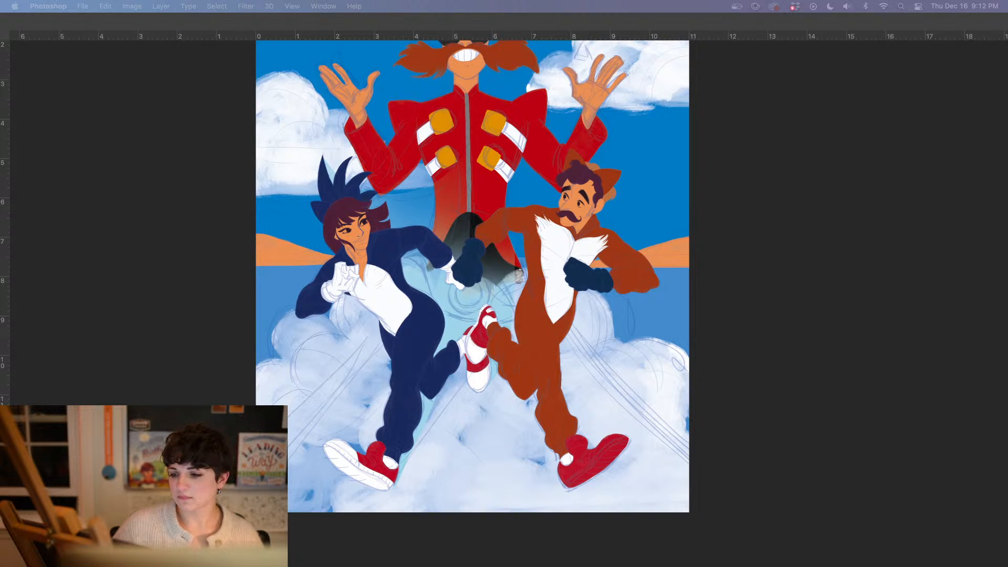
left_click(751, 421)
mouse_move(780, 236)
left_mouse_down()
mouse_move(541, 416)
mouse_move(571, 377)
mouse_move(588, 411)
mouse_move(580, 409)
left_mouse_up()
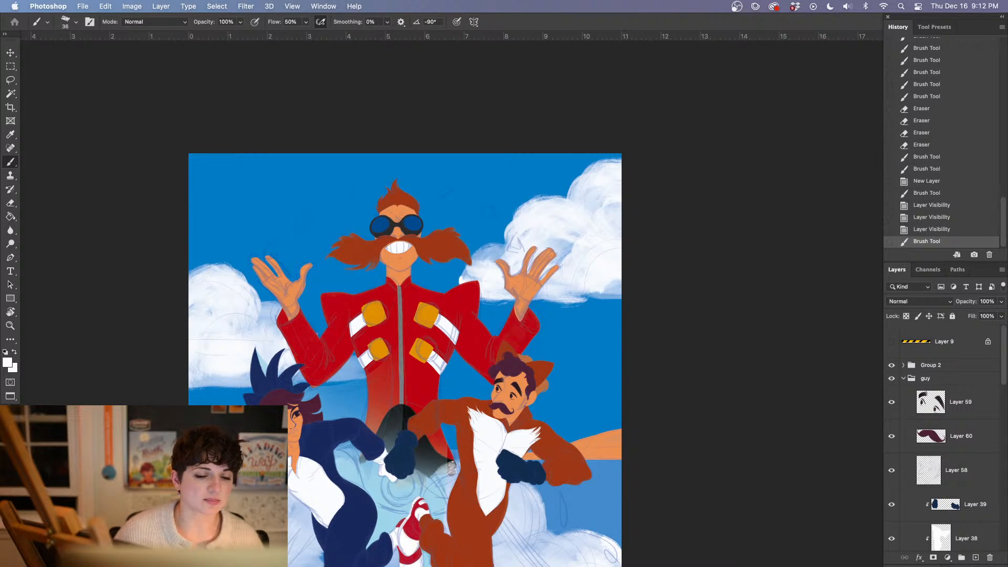
key("super+Tab")
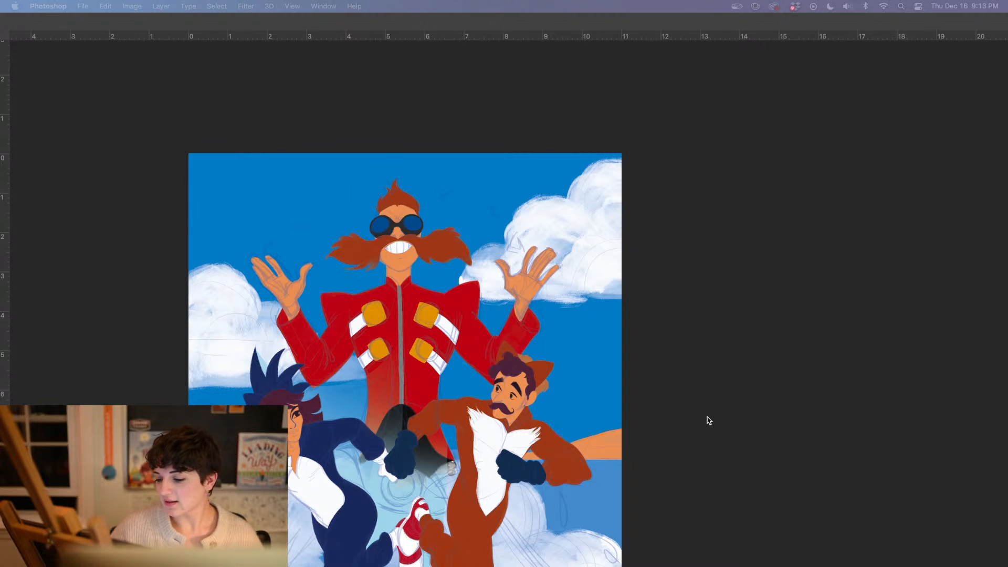
key("Tab")
Sample the sky colour, add a new layer clipped to Layer 42, and choose a deeper blue as the foreground colour
left_click(272, 173, "alt")
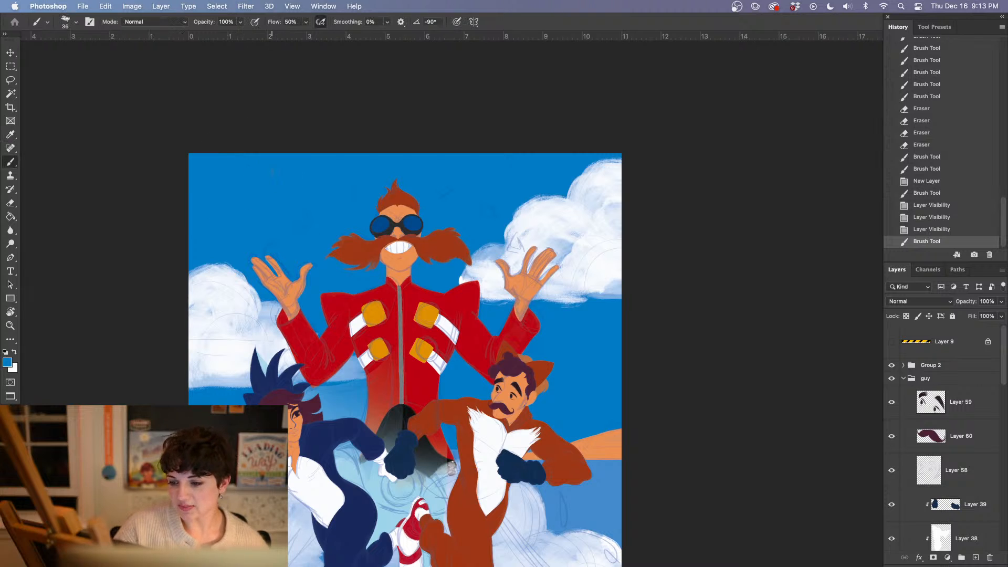
scroll(959, 377, "down", 10)
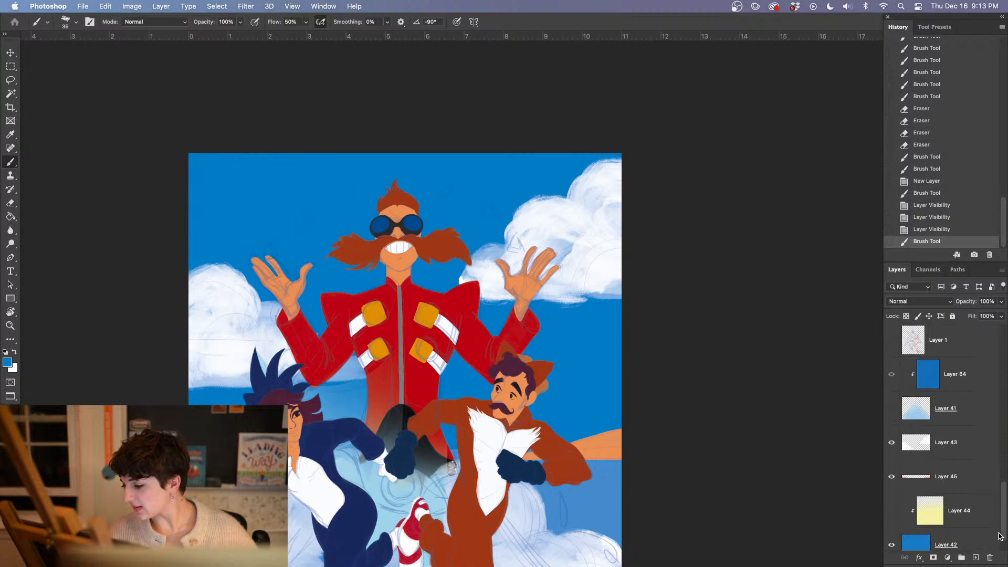
left_click(958, 542)
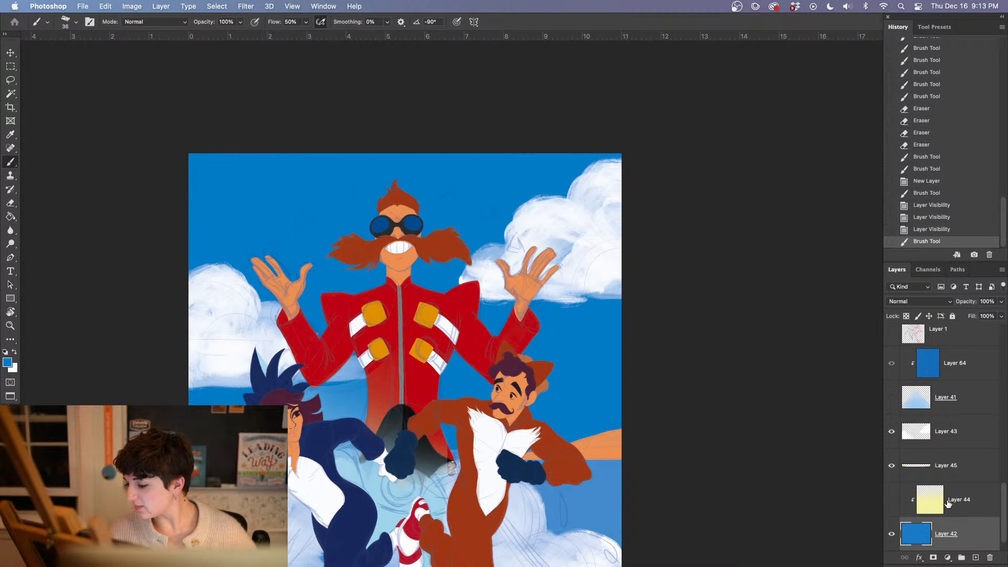
left_click(976, 557)
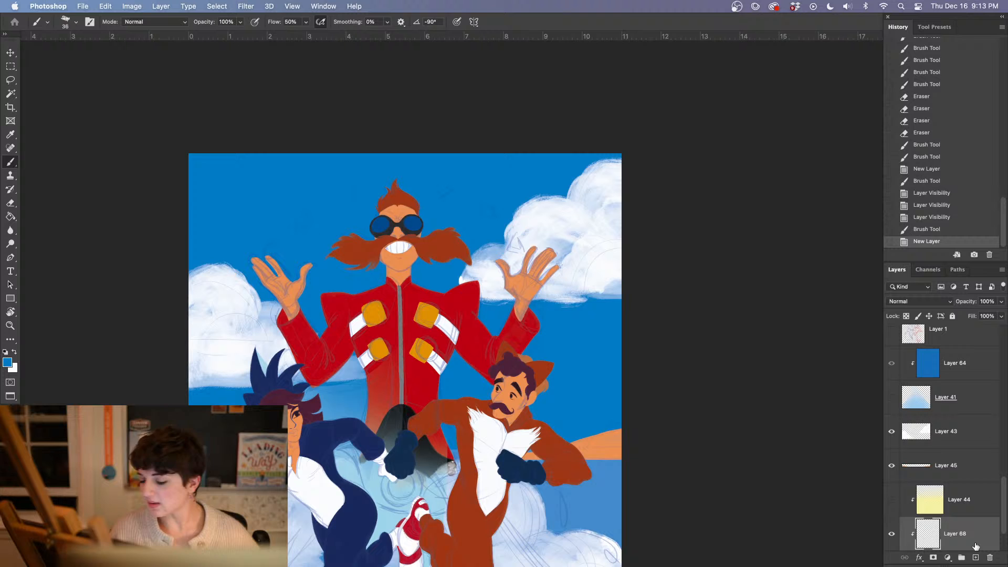
left_click(8, 362)
left_click_drag(604, 369, 608, 367)
left_click_drag(567, 339, 562, 342)
left_click(689, 315)
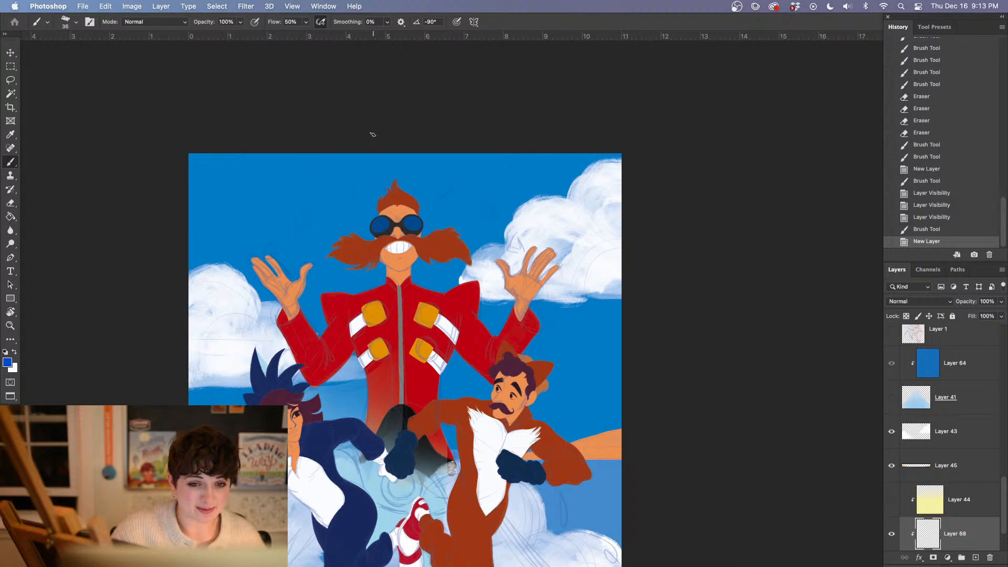
Fade the deeper blue downward from the top of the sky on the new clipped layer with a 70% opacity linear gradient
key("g")
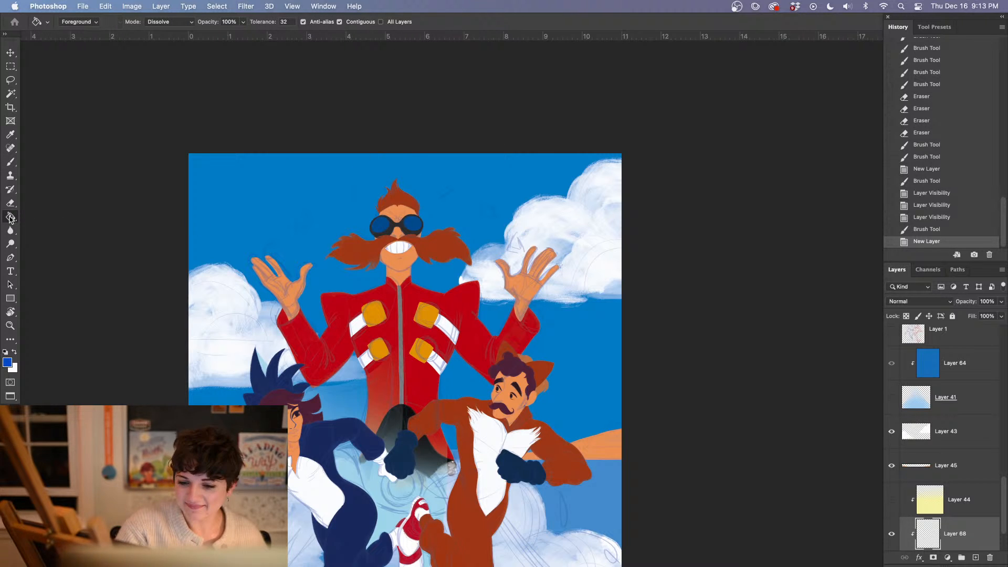
right_click(10, 218)
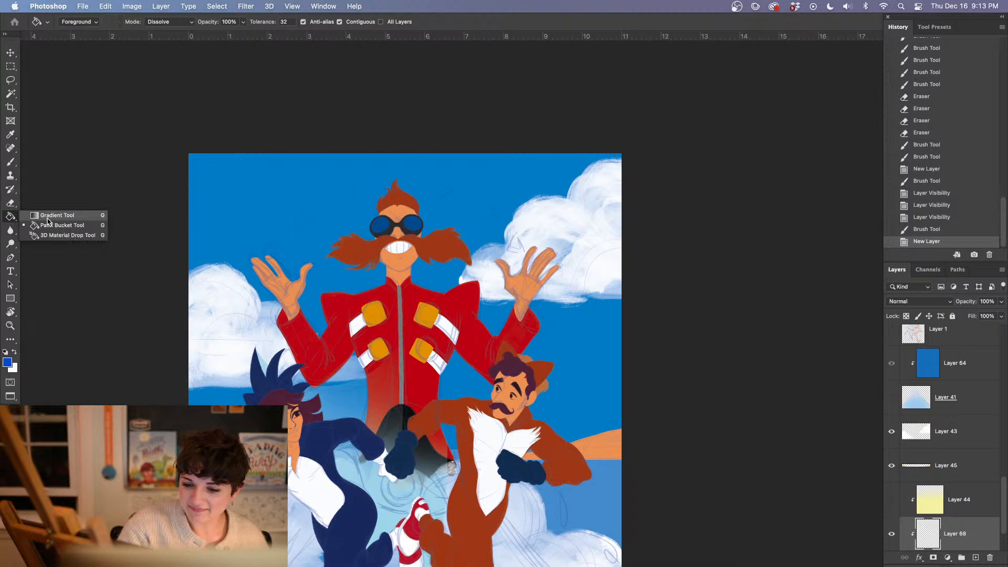
left_click(49, 213)
left_click_drag(439, 456, 439, 459)
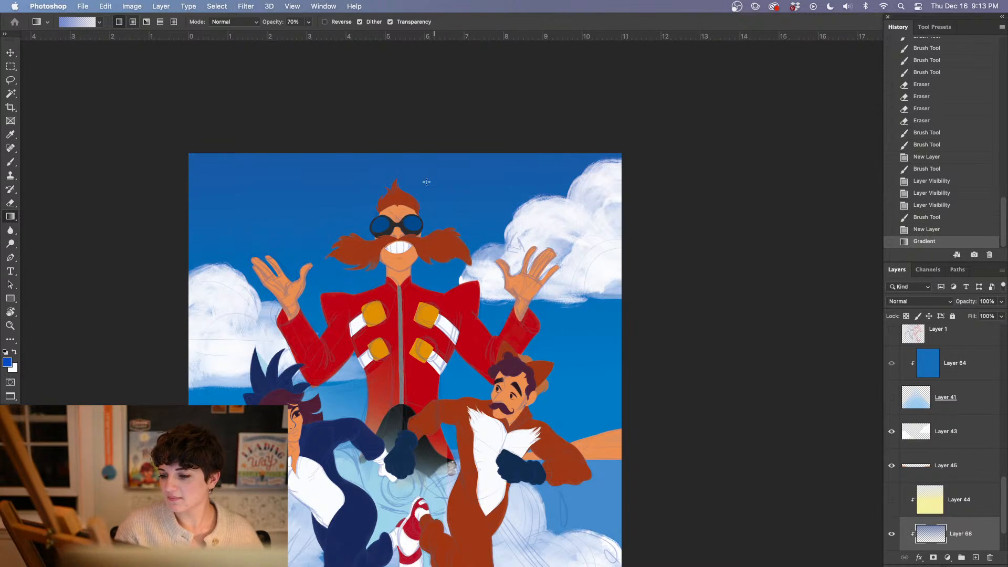
left_click(941, 230)
left_click_drag(424, 133, 430, 325)
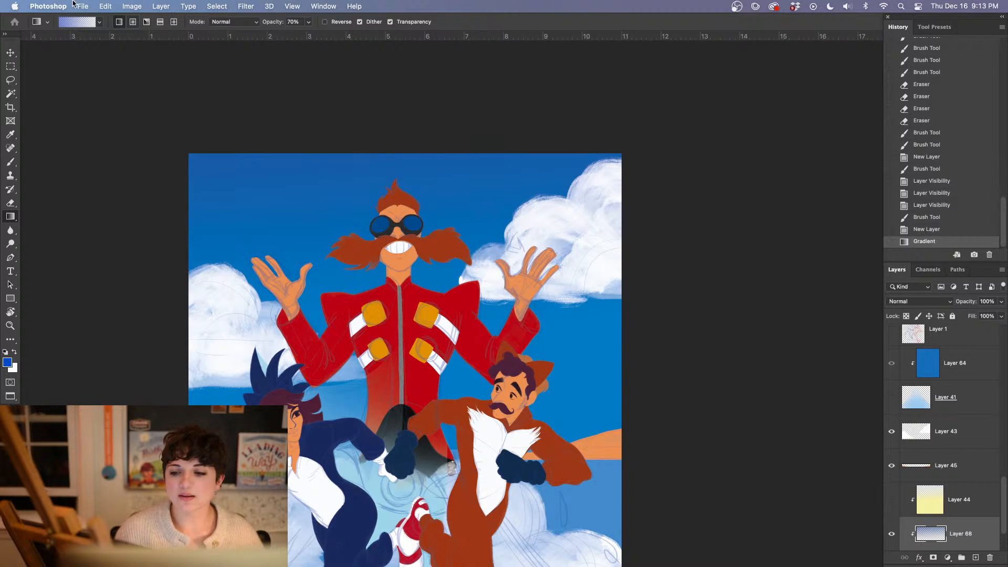
Convert the document's colour mode from CMYK to RGB Color without flattening the layers
left_click(87, 7)
mouse_move(102, 147)
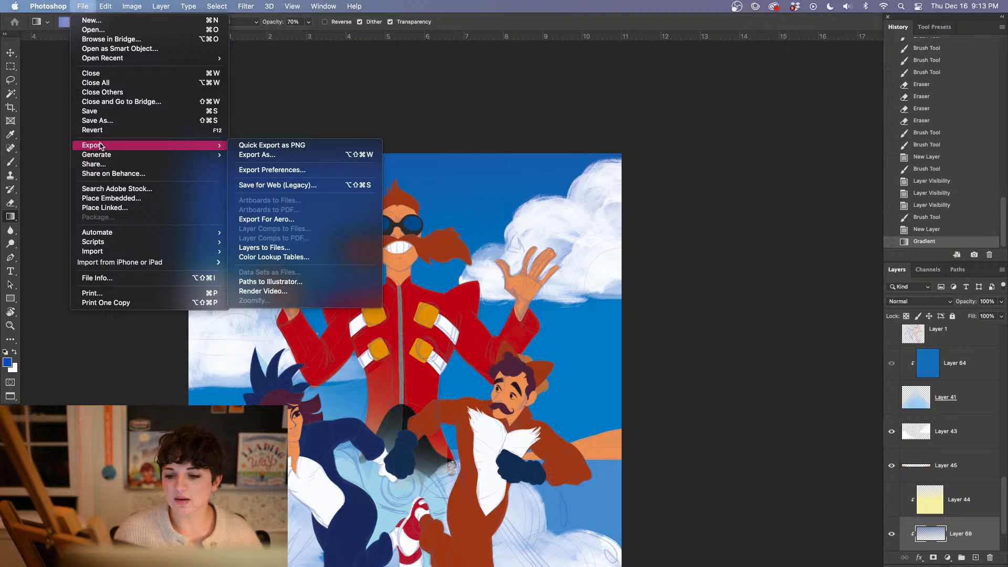
mouse_move(131, 7)
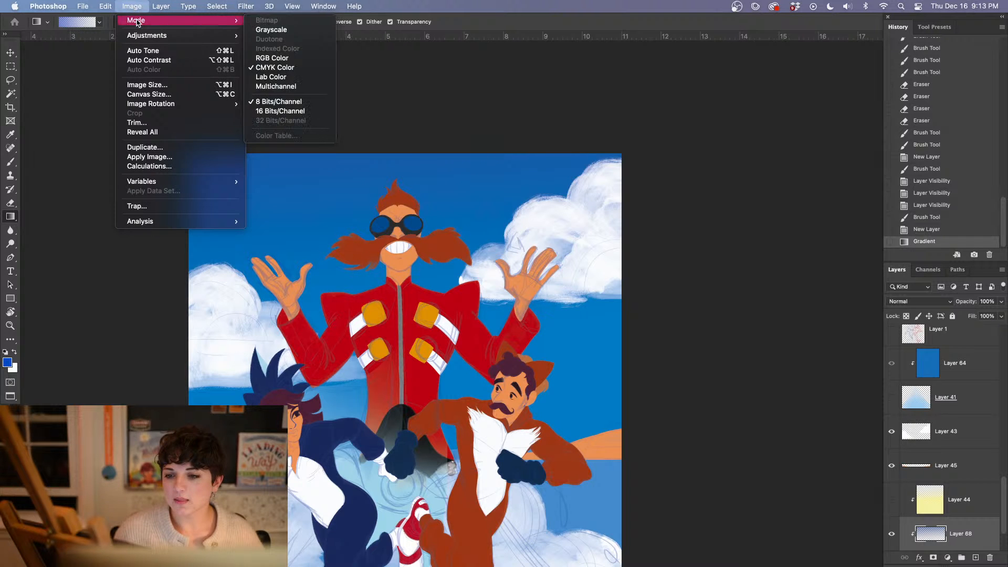
left_click(275, 58)
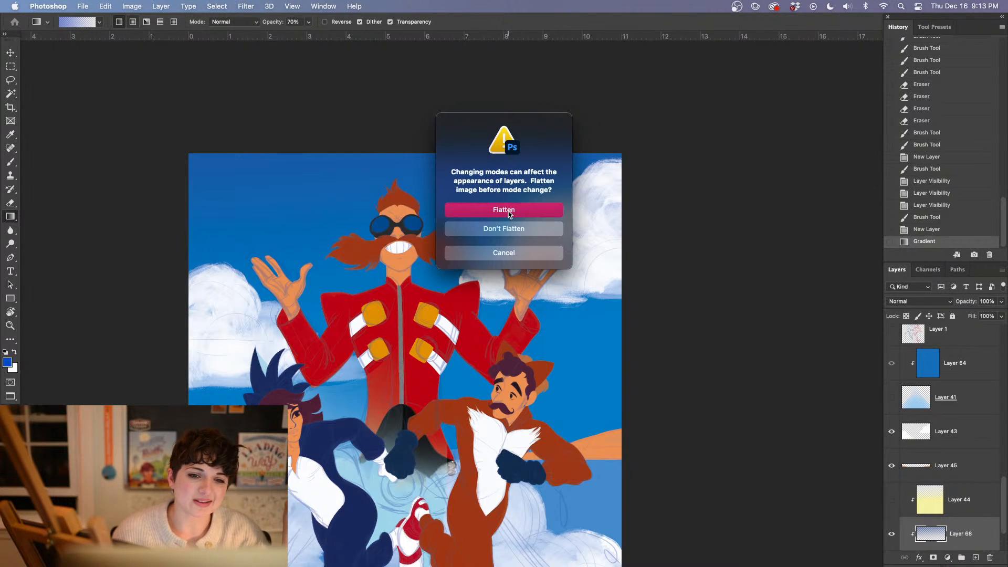
left_click(510, 231)
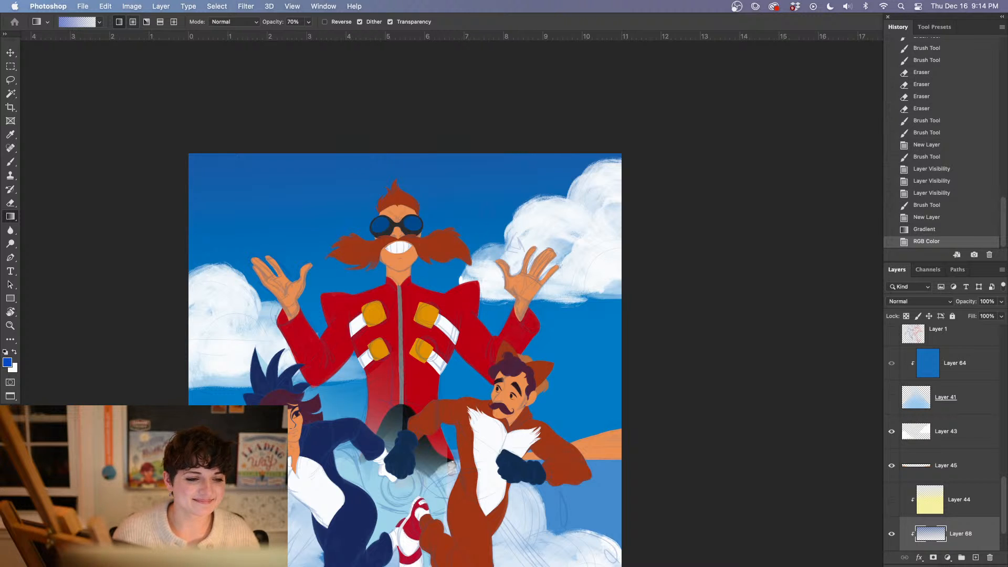
key("Tab")
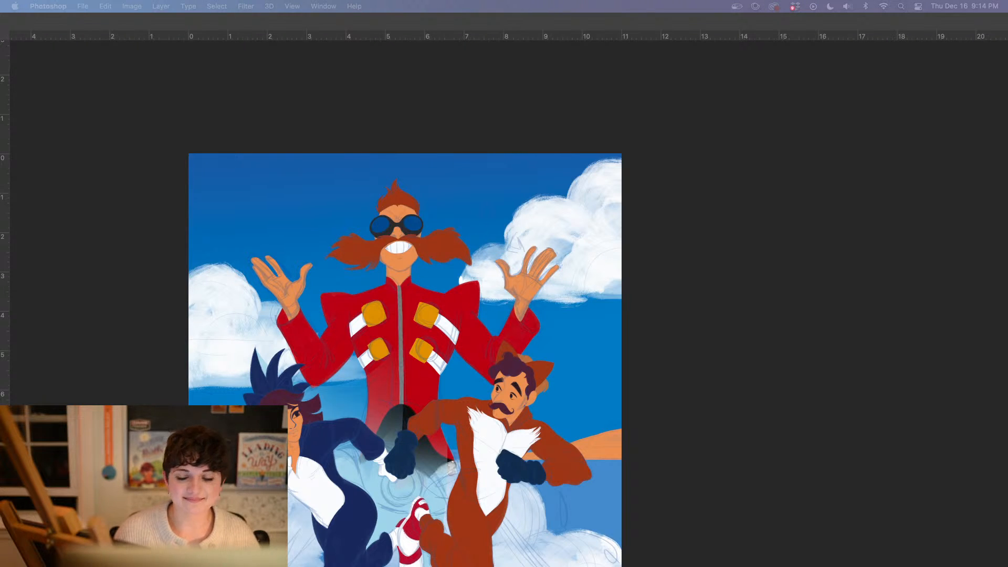
key("Tab")
left_click_drag(551, 119, 561, 201)
left_click_drag(584, 119, 578, 321)
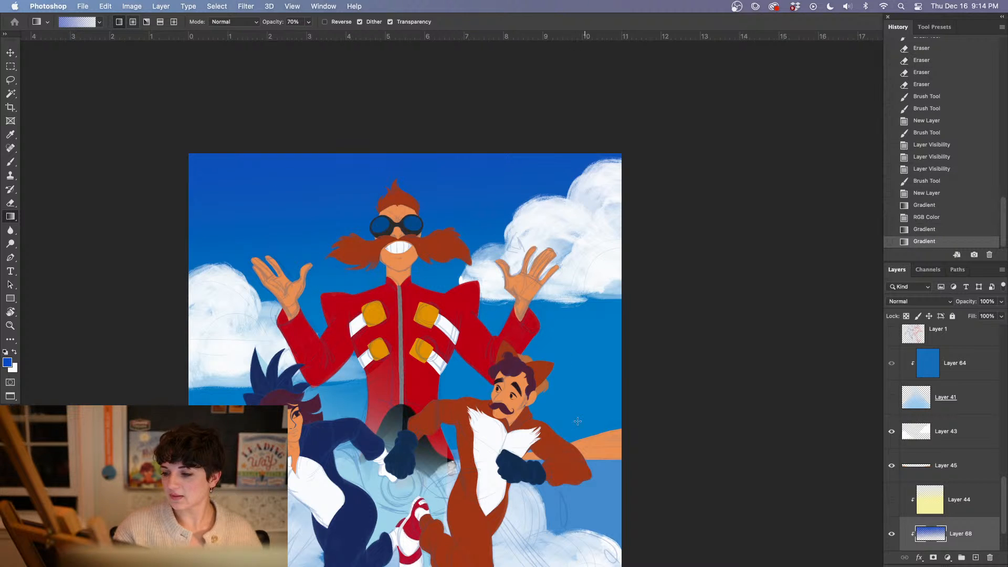
left_click(932, 230)
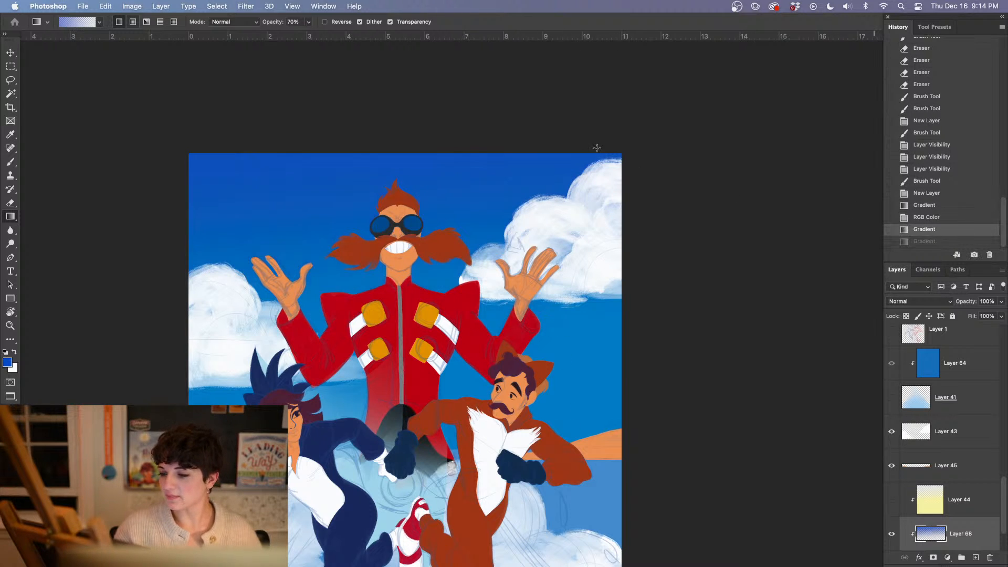
left_click(925, 218)
Deepen the blue of the upper sky on Layer 68 with three more downward linear gradients
left_click_drag(513, 119, 513, 277)
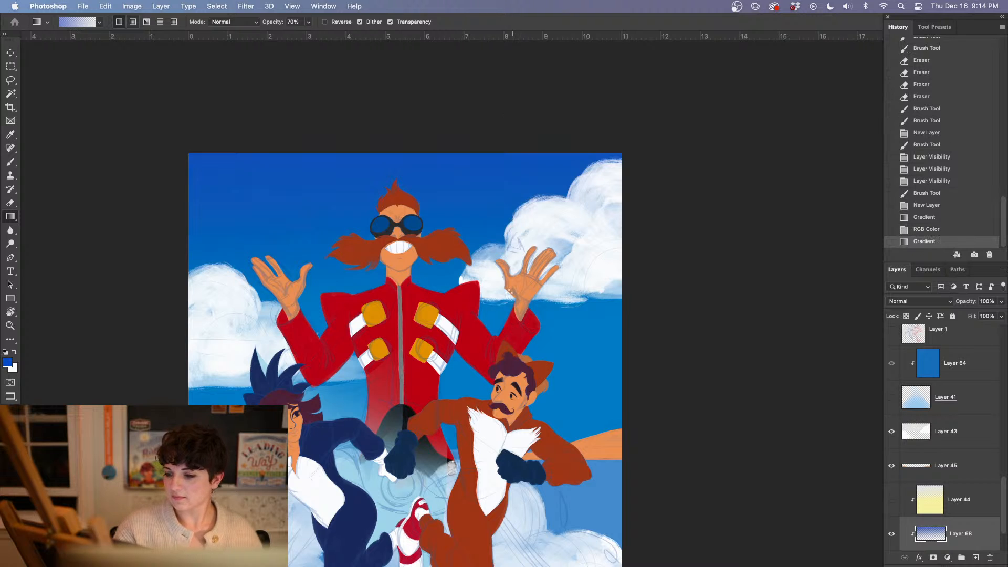
left_click_drag(434, 104, 440, 186)
left_click_drag(231, 127, 219, 375)
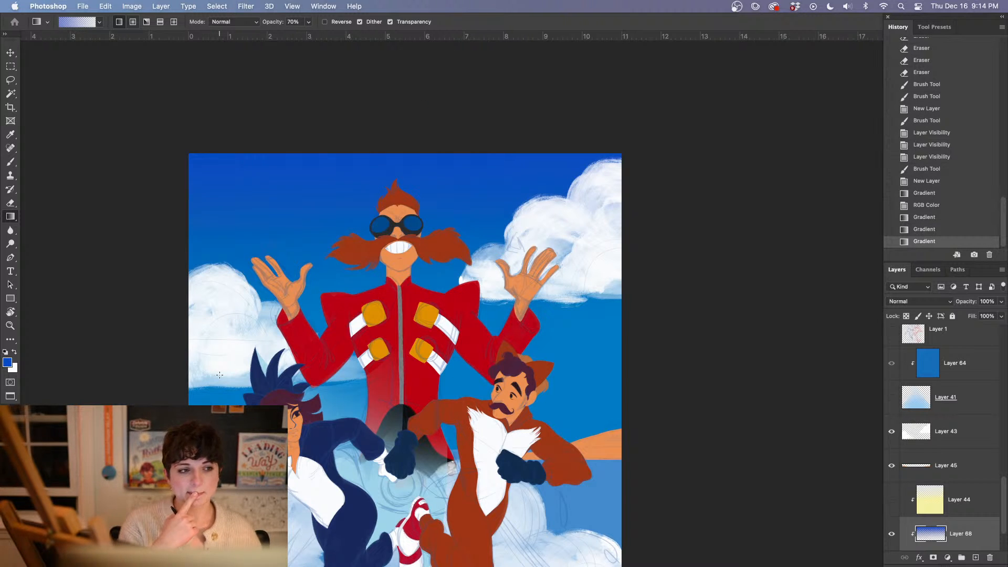
Reduce the opacity of the sky gradient on Layer 68 to 74% and check it against the whole poster
left_click(1001, 302)
left_click_drag(1001, 314, 990, 317)
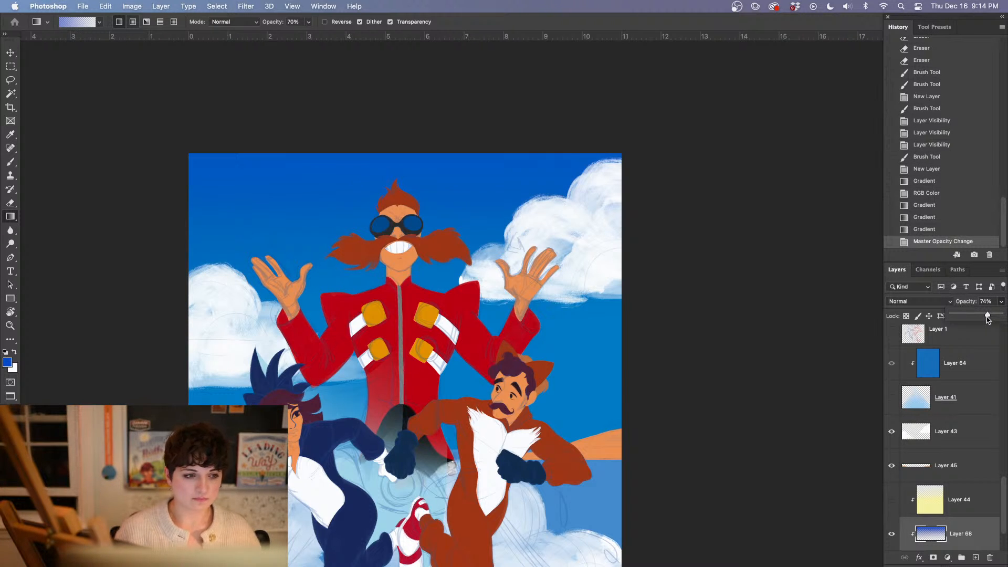
key("super+minus")
key("super+minus")
key("super+equal")
key("super+equal")
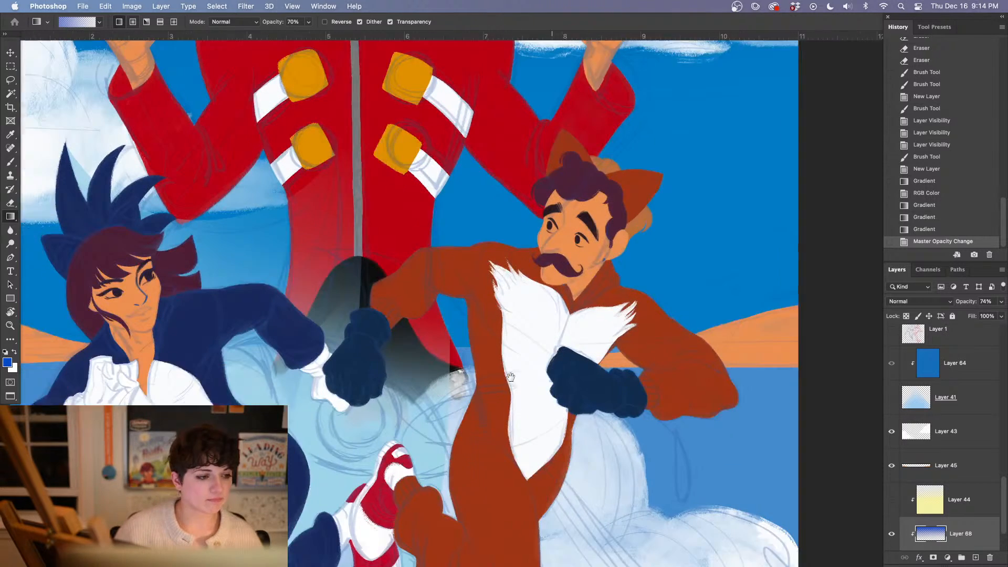
Select Layer 22 with the woman's skin, sample its colour, and shift the foreground colour to a redder orange with hue 20°
left_click_drag(430, 411, 517, 365)
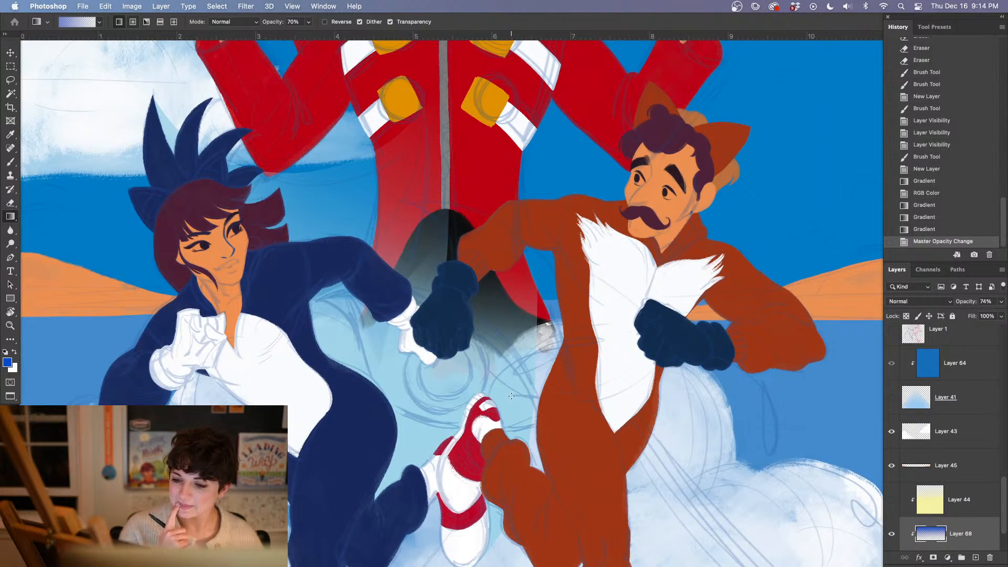
left_click(210, 258, "alt")
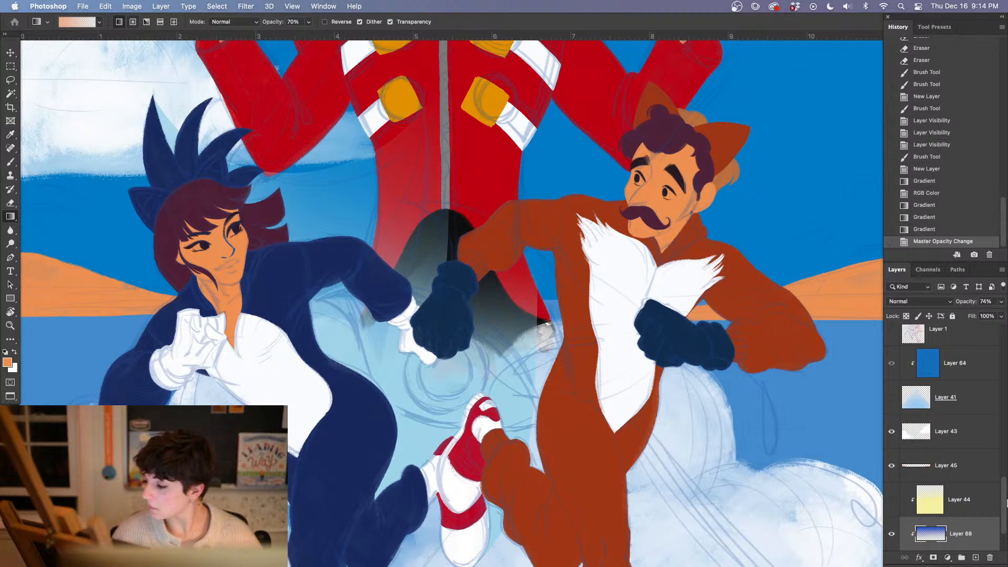
left_click_drag(1006, 503, 1000, 470)
left_click(971, 416)
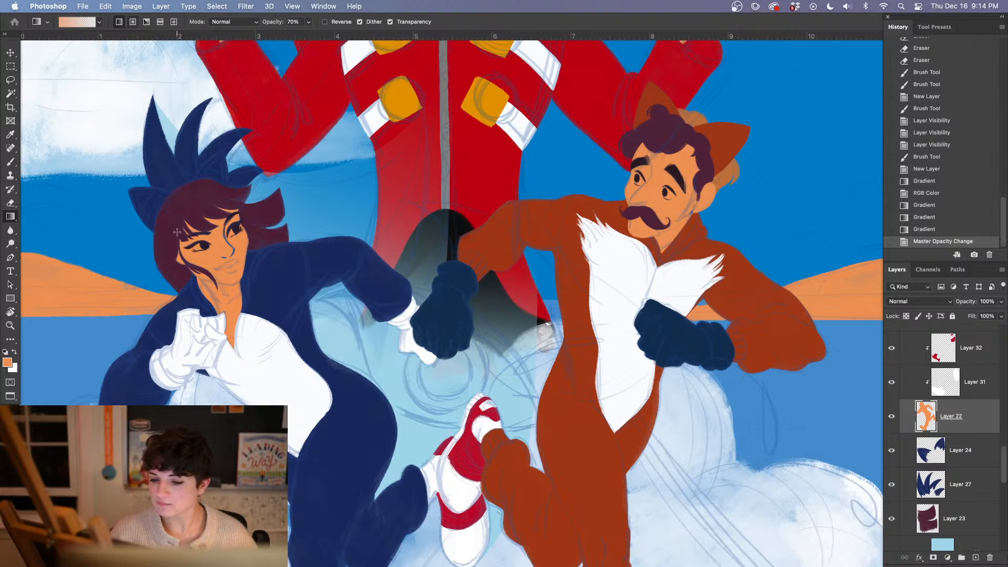
left_click(207, 249, "alt")
left_click(8, 362)
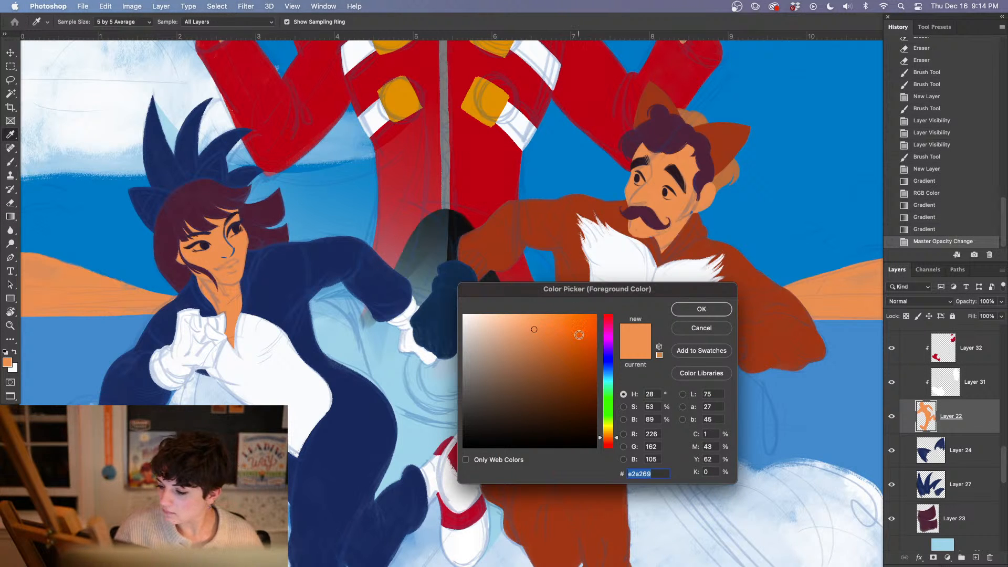
left_click(598, 440)
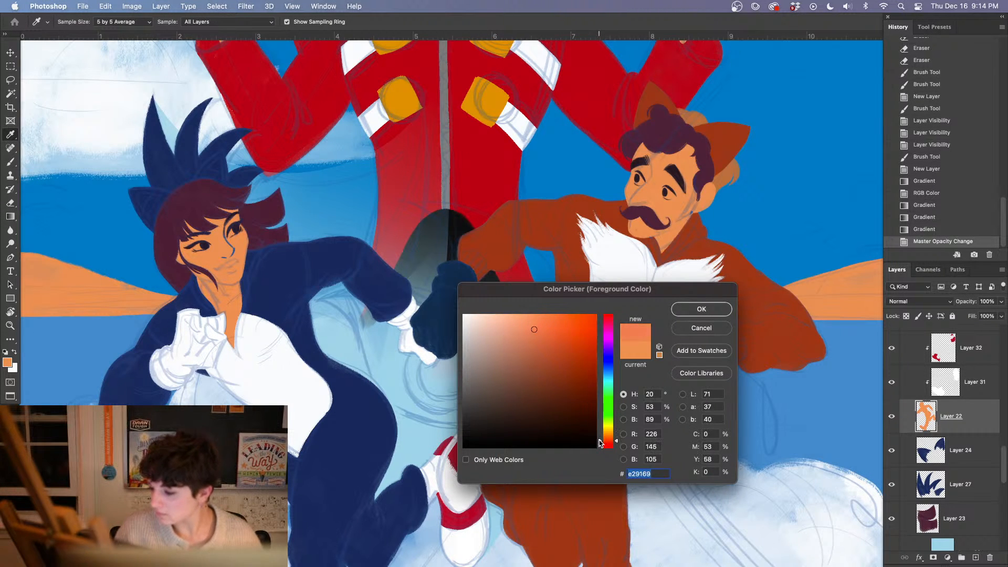
left_click(530, 325)
left_click(698, 311)
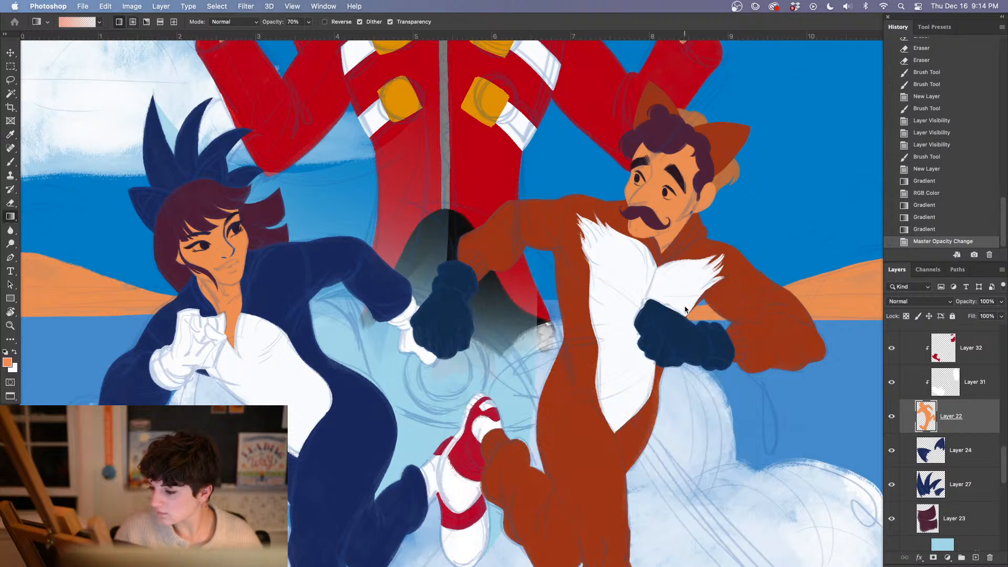
Try filling the woman's skin with the redder orange using the Paint Bucket, undo the fill, and lock Layer 22's transparent pixels
left_click(11, 217)
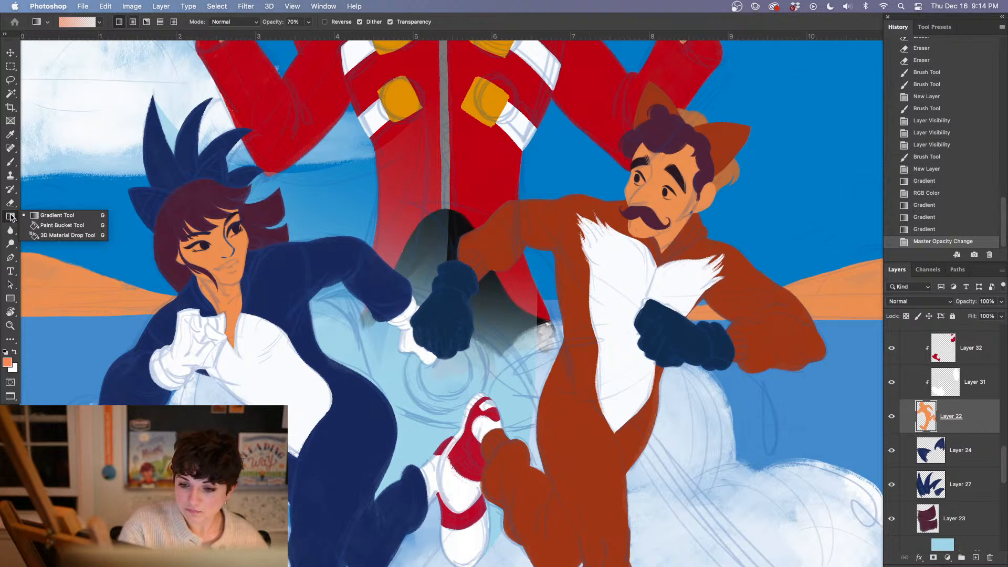
left_click(61, 226)
left_click(222, 280)
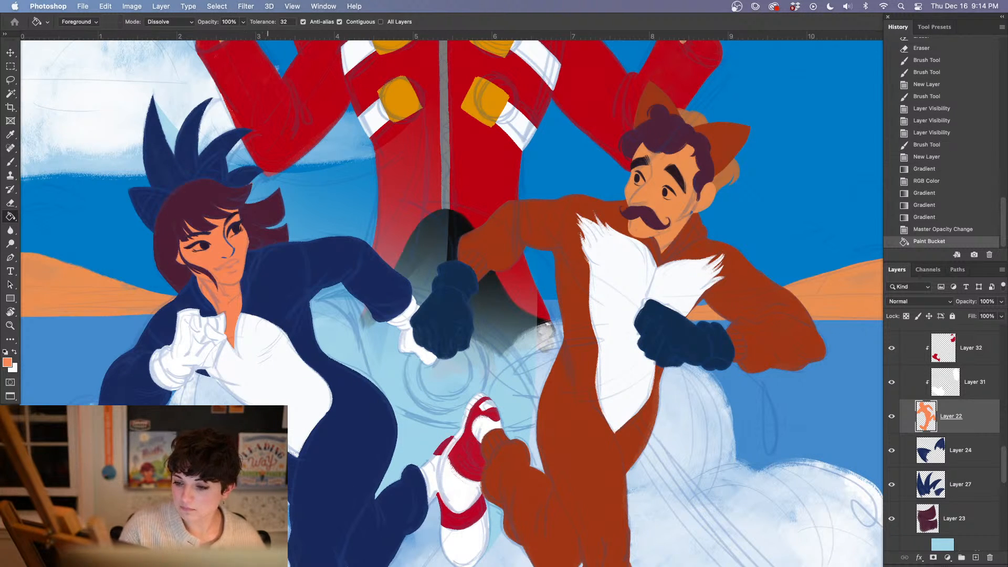
left_click(929, 229)
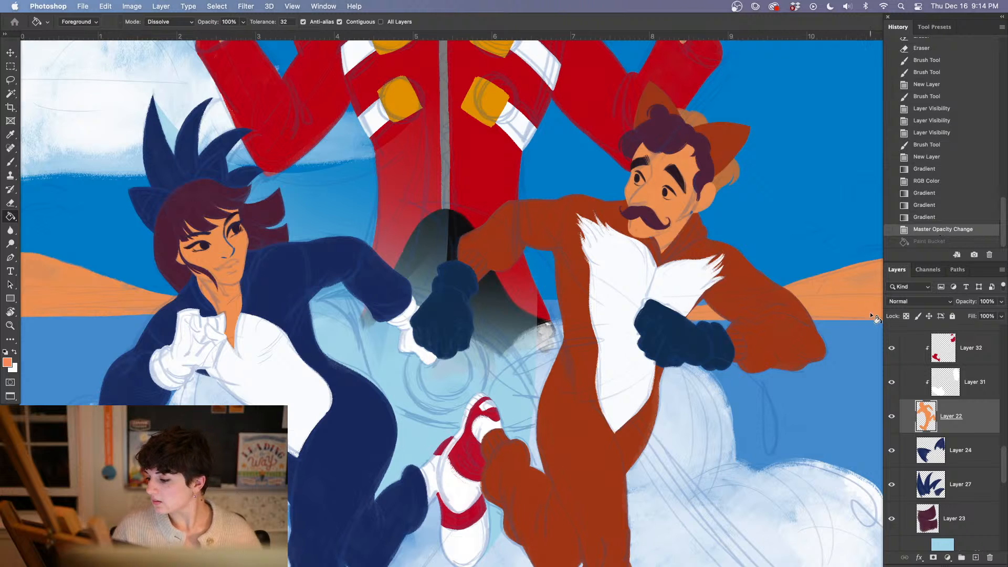
left_click(906, 316)
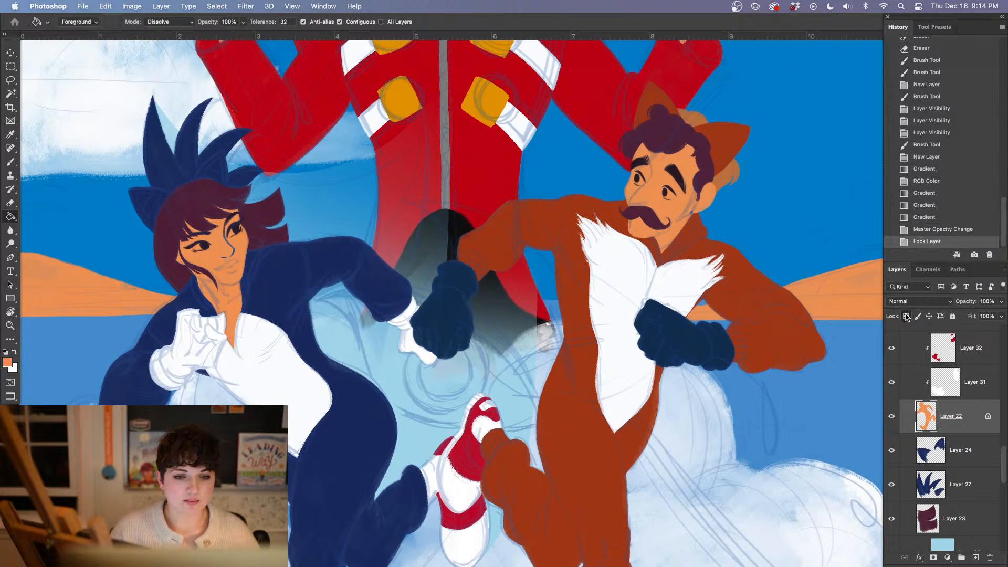
Shift the hue of the woman's skin on Layer 22 by -6 with a Hue/Saturation adjustment
left_click(239, 279)
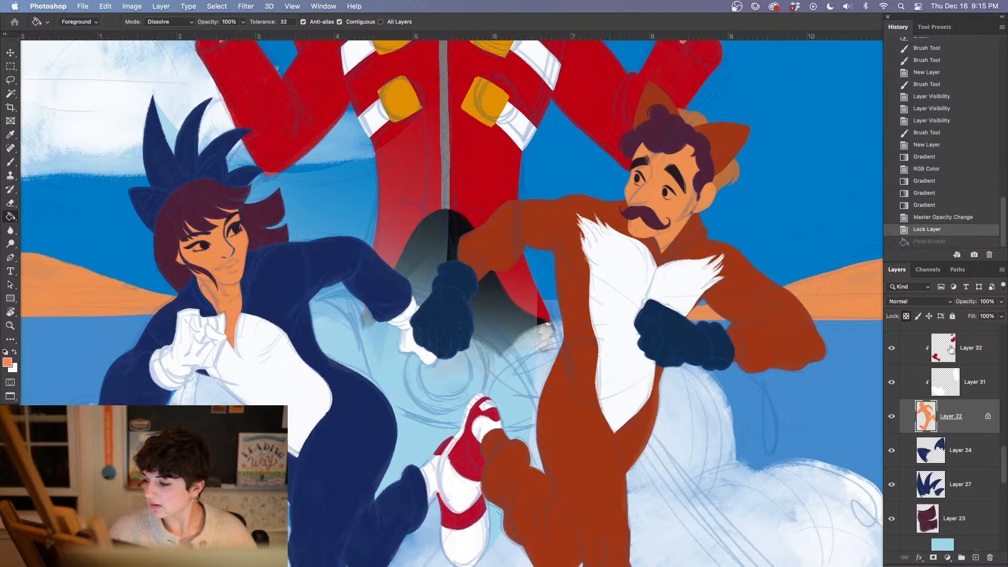
key("super+z")
key("super+u")
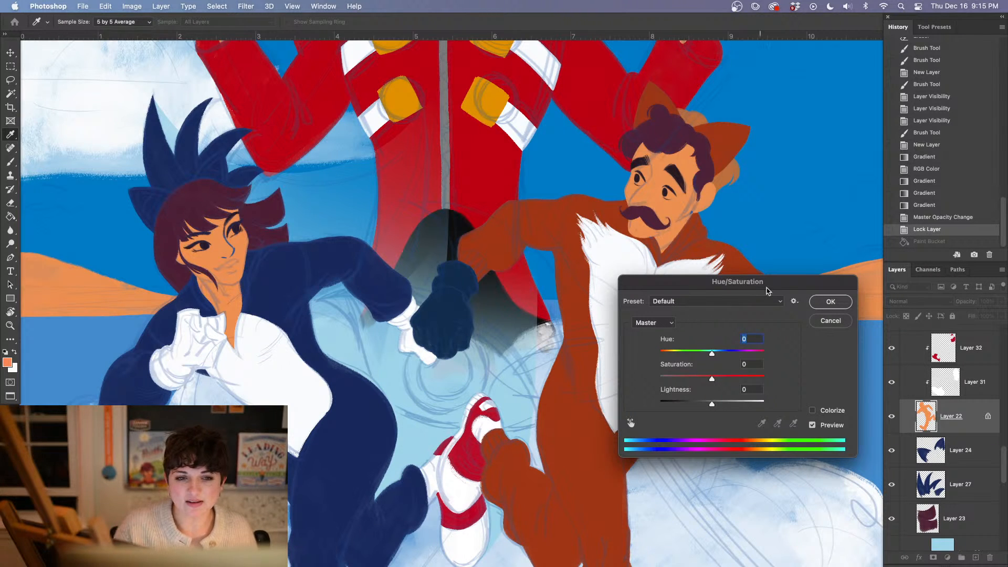
left_click_drag(711, 355, 708, 354)
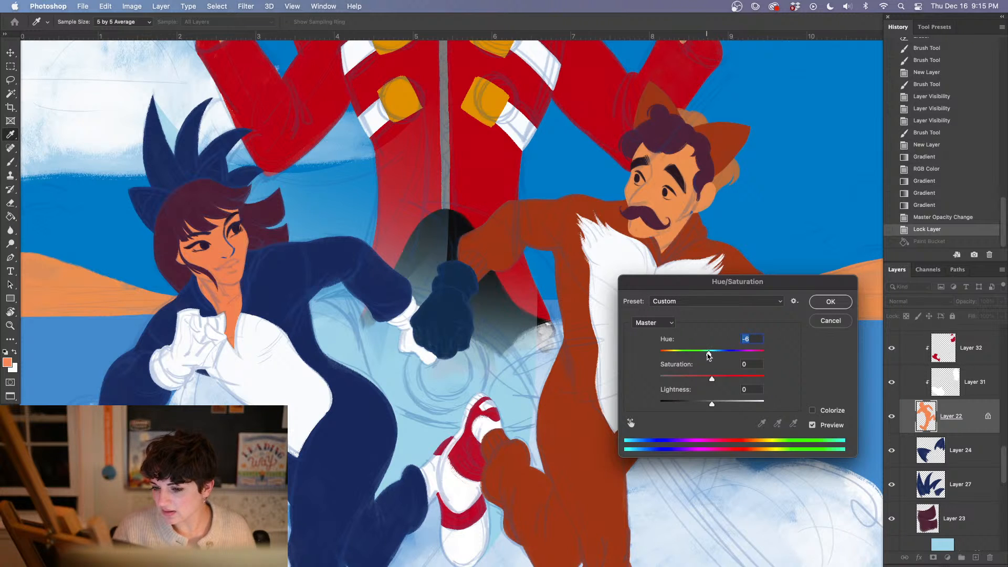
left_click_drag(713, 406, 718, 376)
left_click(826, 299)
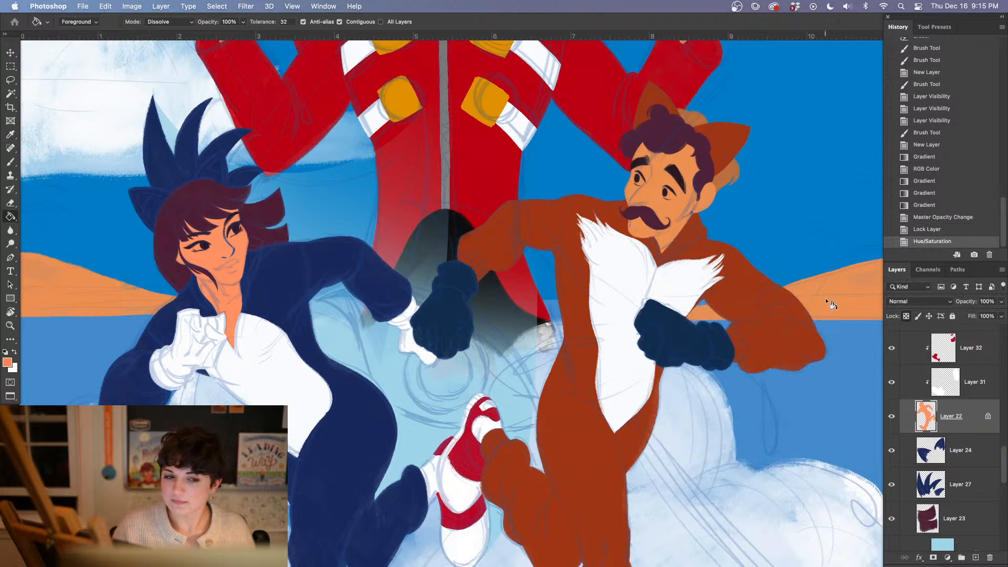
Raise the lightness of the woman's skin by +4 and set its Levels white input to 242
key("super+u")
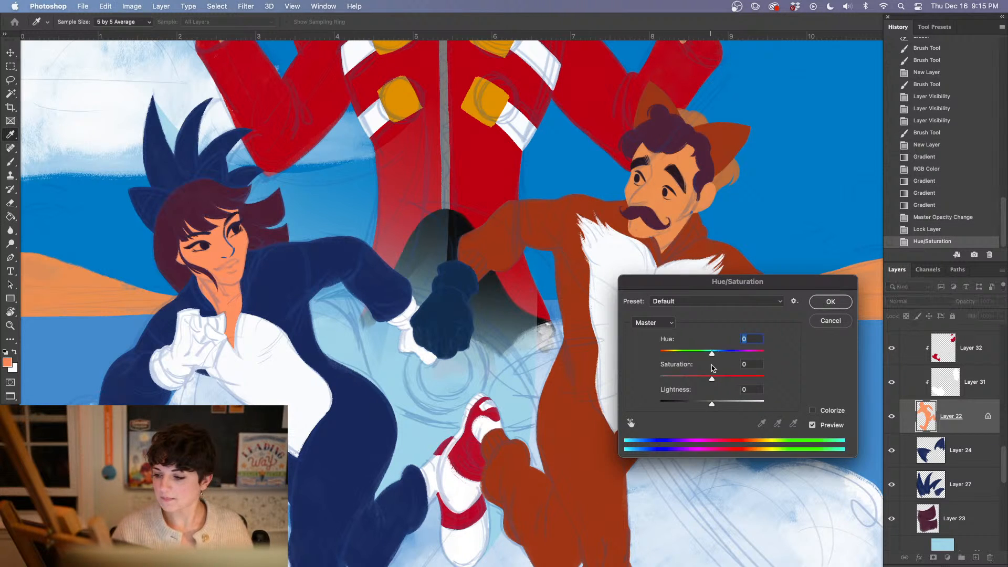
left_click_drag(712, 403, 714, 404)
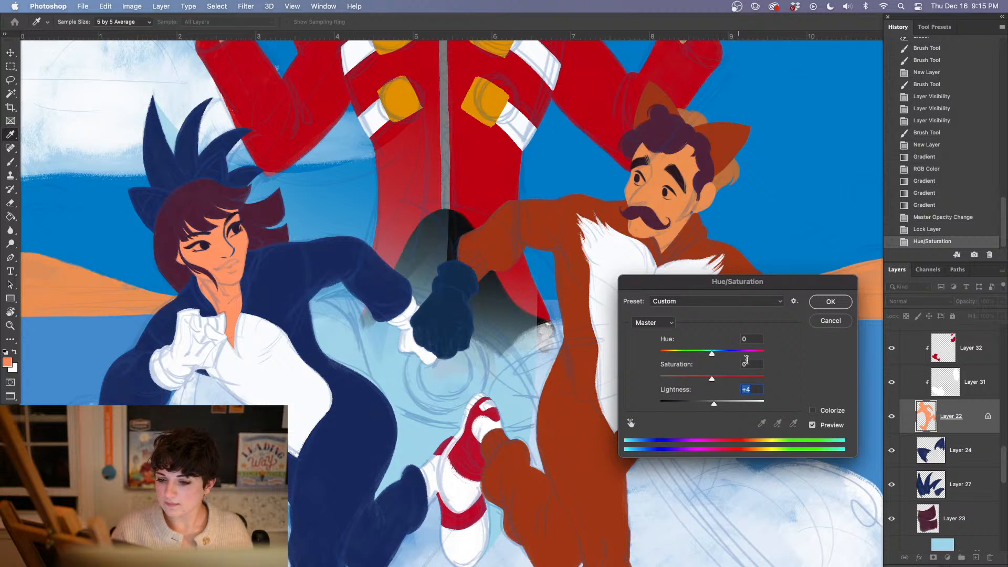
left_click(822, 304)
key("super+l")
left_click_drag(749, 393, 744, 392)
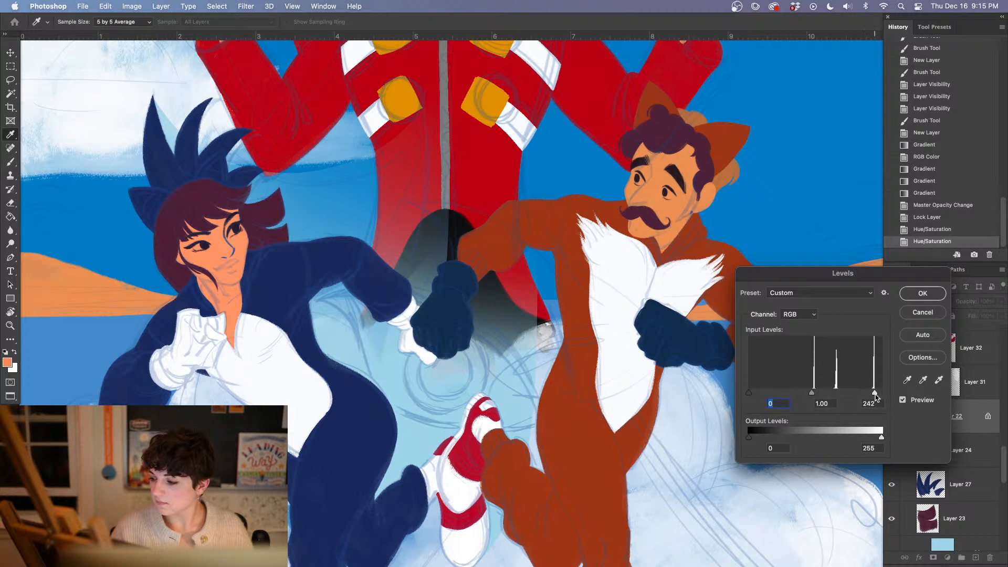
left_click_drag(875, 397, 874, 395)
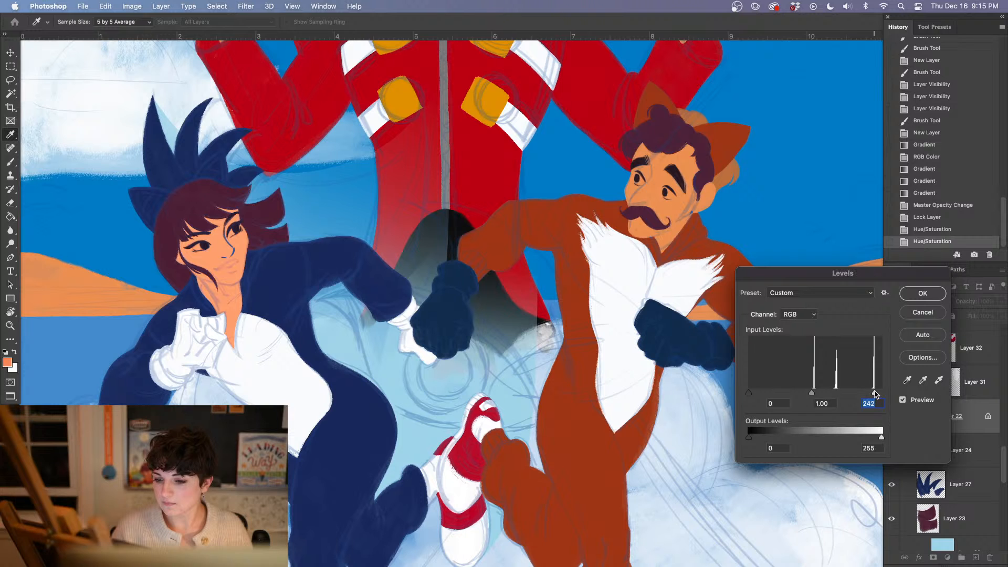
left_click(923, 293)
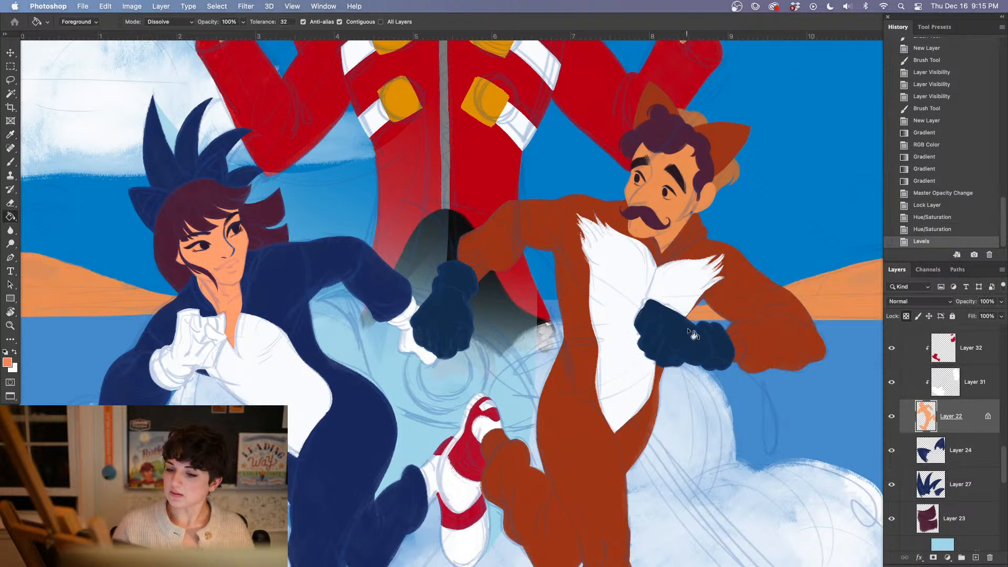
Sample the dark colour of the woman's eye, lock Layer 29's transparent pixels, and fill her front hair with that colour
left_click(238, 229)
key("g")
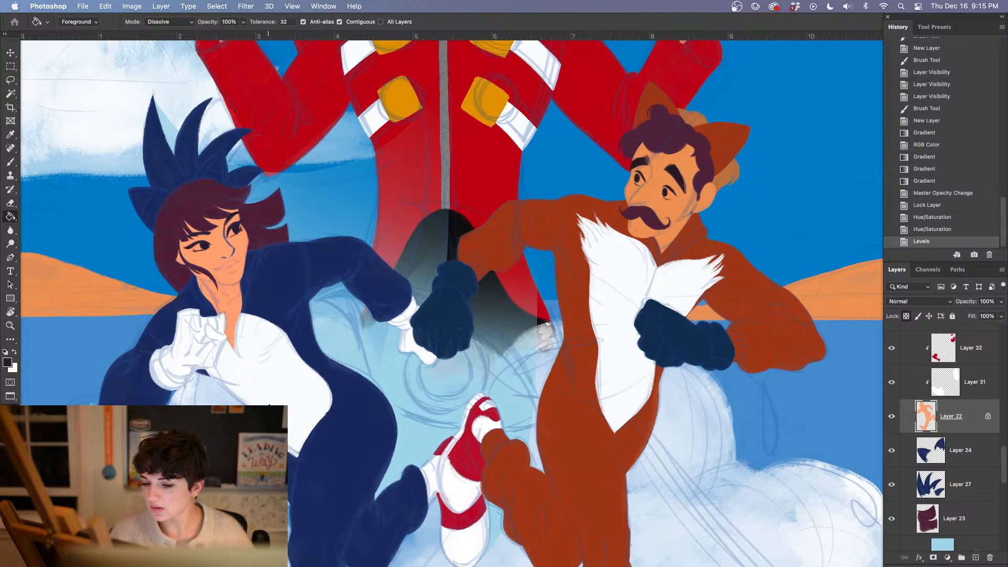
left_click_drag(1003, 462, 1004, 436)
left_click(971, 415)
left_click(906, 316)
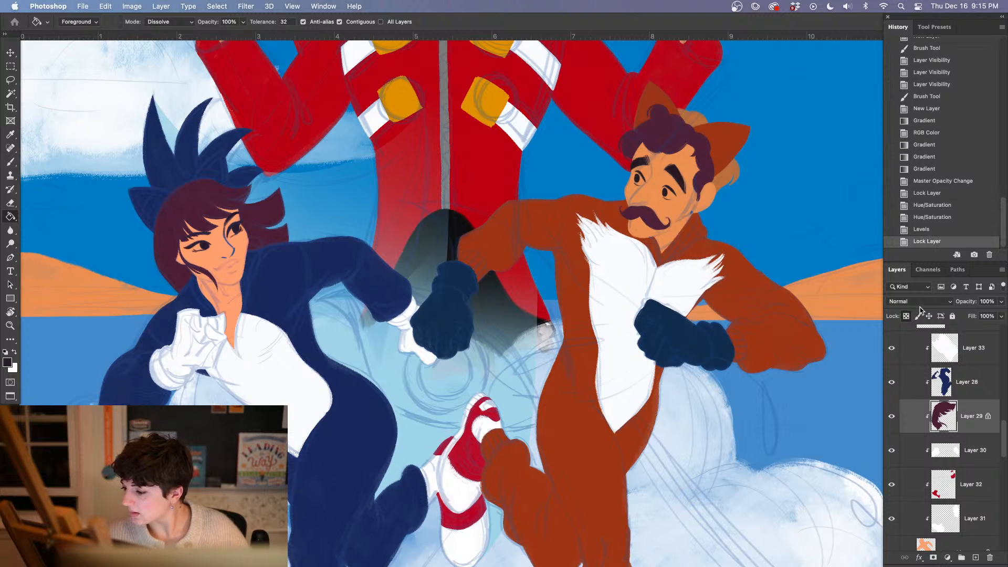
left_click(201, 222)
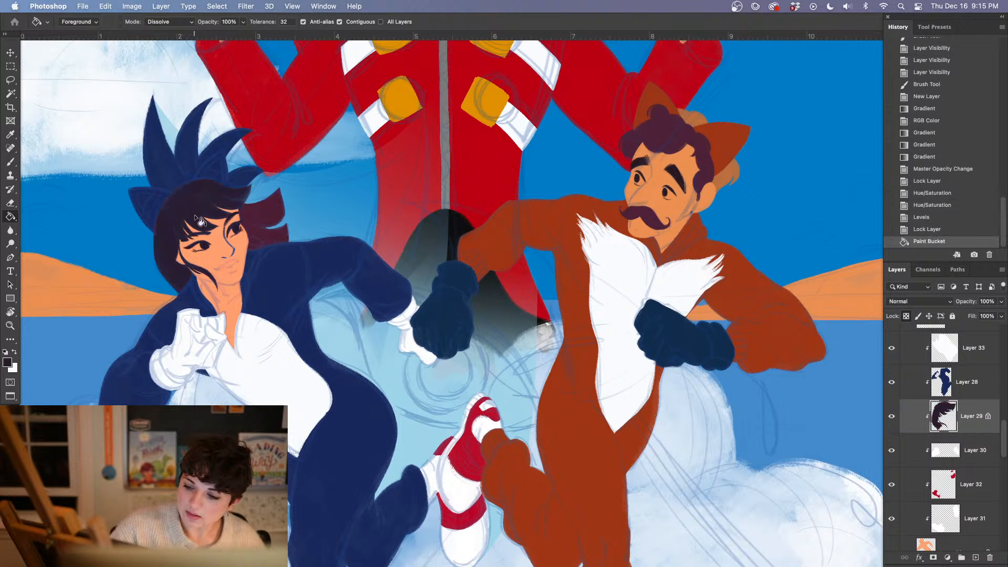
left_click(265, 233)
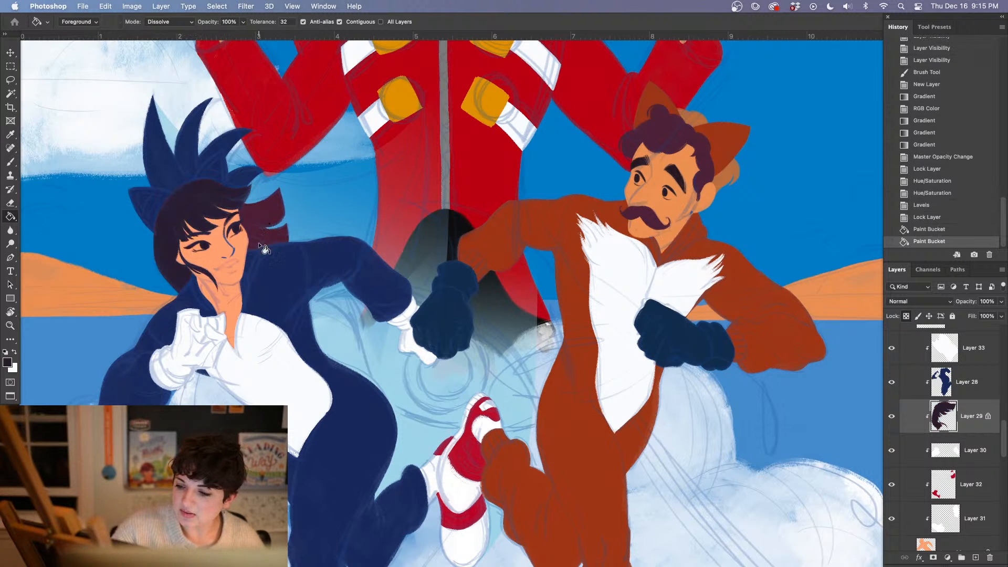
Try a near-black fill of #1b1620 on the woman's front hair
left_click(7, 362)
left_click(504, 432)
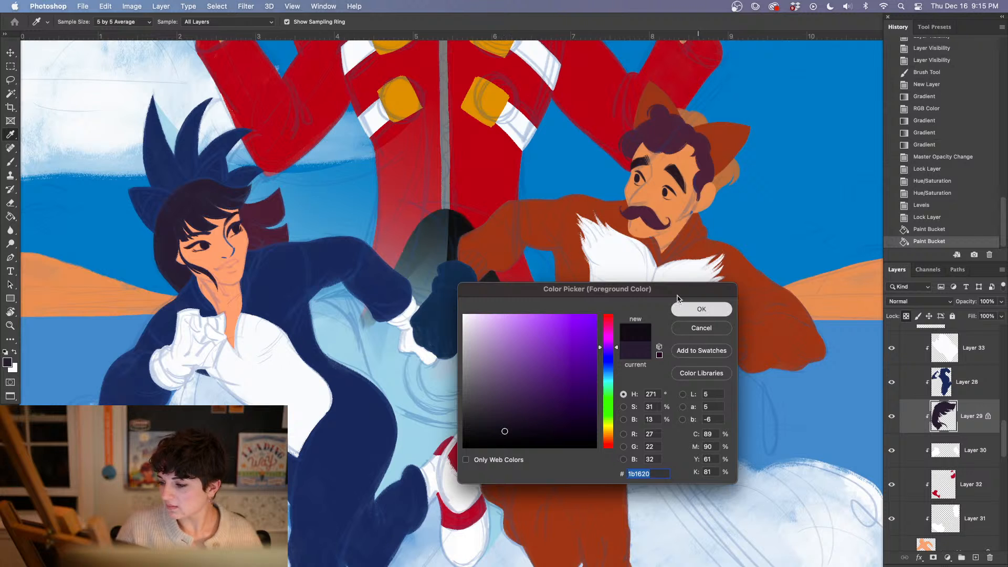
left_click(701, 309)
left_click(186, 251)
Try a lighter, bluer fill of #28223b on the woman's front hair
left_click(7, 362)
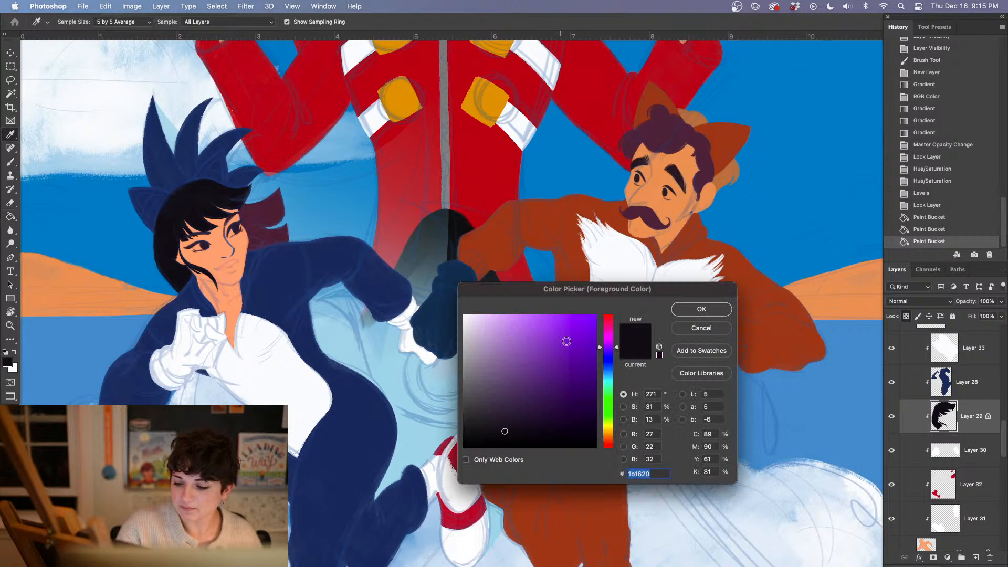
left_click_drag(514, 423, 520, 409)
left_click(607, 354)
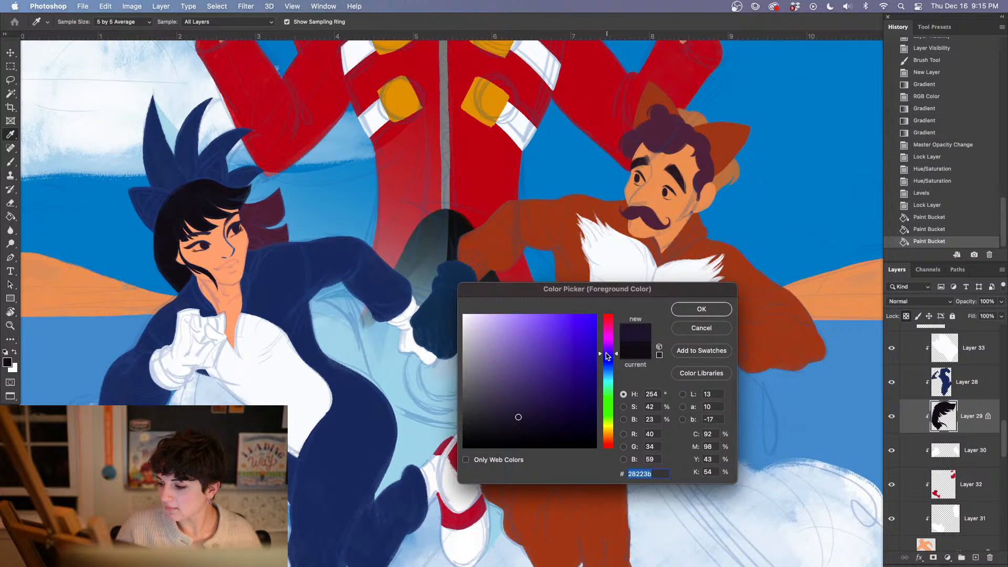
left_click(698, 310)
left_click(206, 221)
Try a slightly darker fill of #221d34 on the woman's front hair
left_click(8, 360)
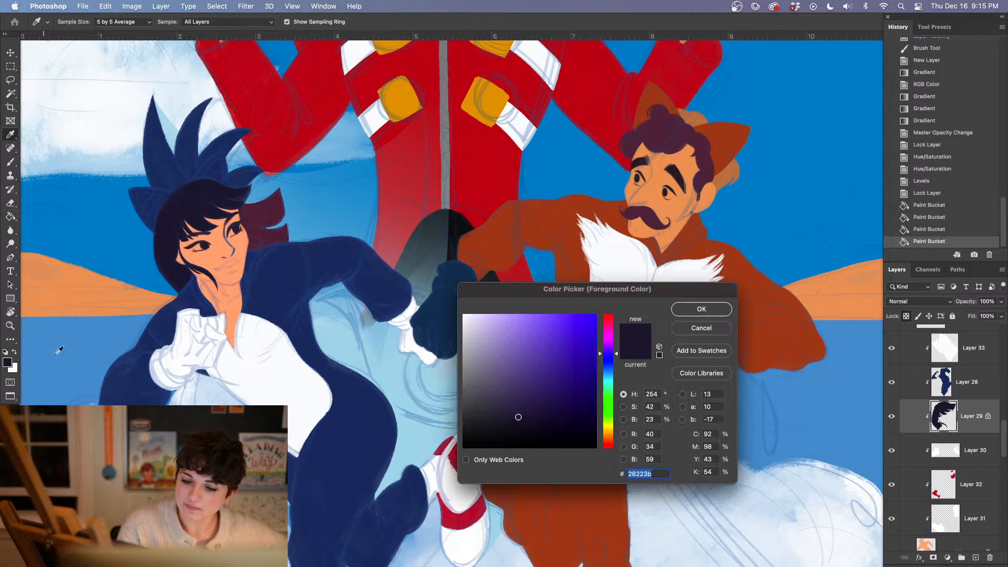
left_click_drag(530, 405, 521, 419)
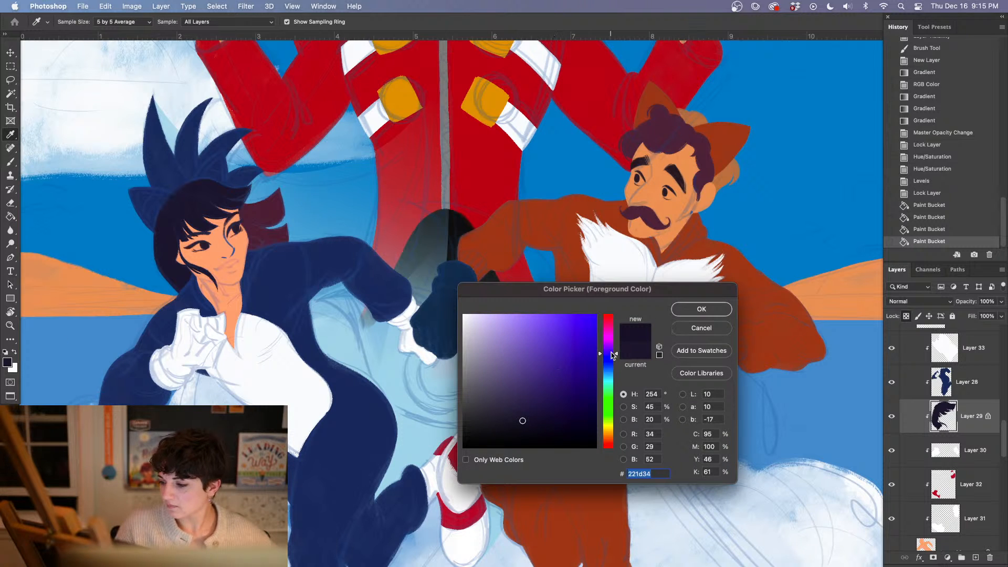
left_click(706, 309)
left_click(193, 262)
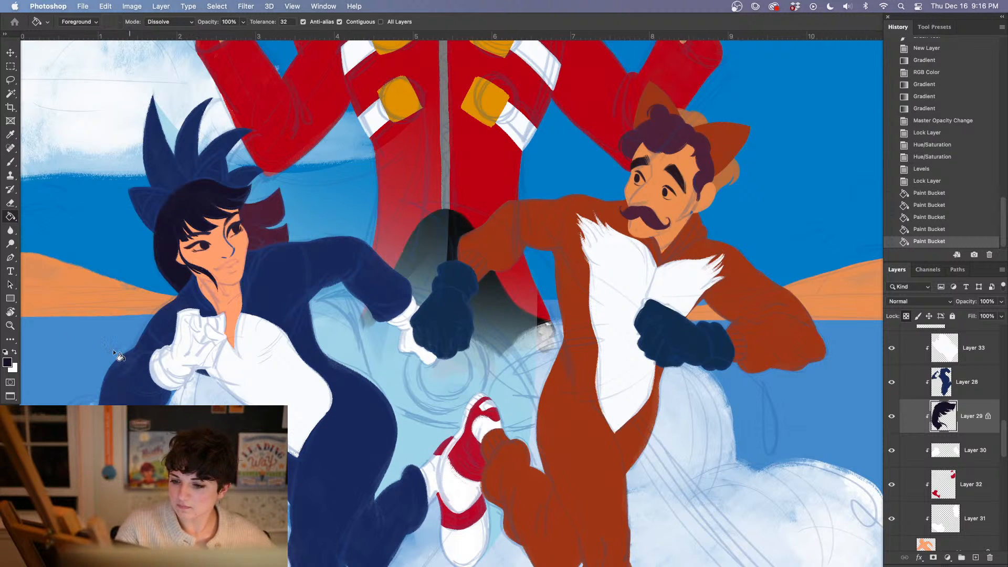
Darken the foreground colour to #1d182c and fill the woman's front hair on Layer 29 with it
left_click(8, 360)
left_click(522, 424)
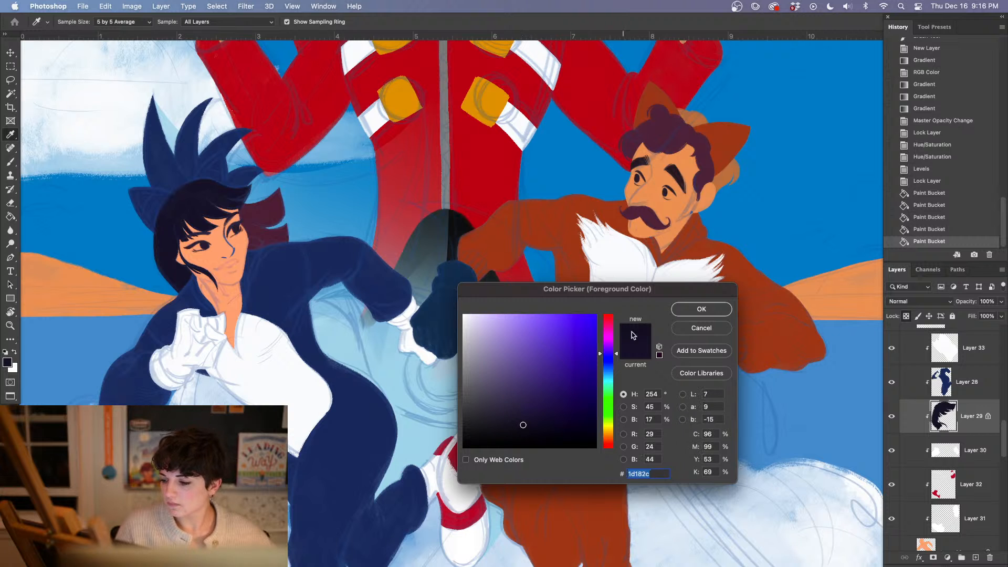
left_click(701, 308)
left_click(221, 263)
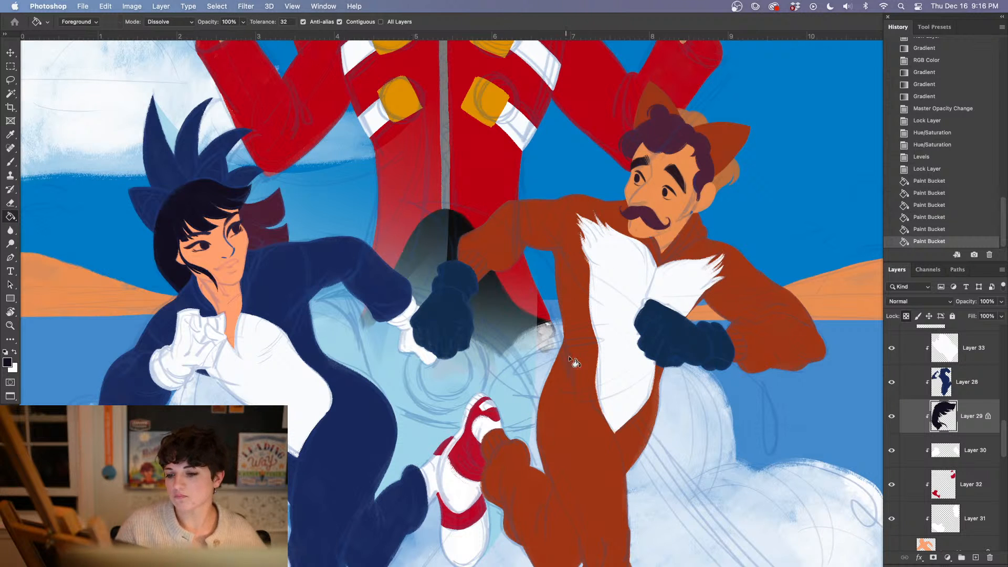
Lock the transparent pixels of Layer 23 and fill the woman's back hair with the same dark colour
scroll(568, 355, "right", 3)
scroll(569, 355, "up", 1)
scroll(1000, 442, "down", 5)
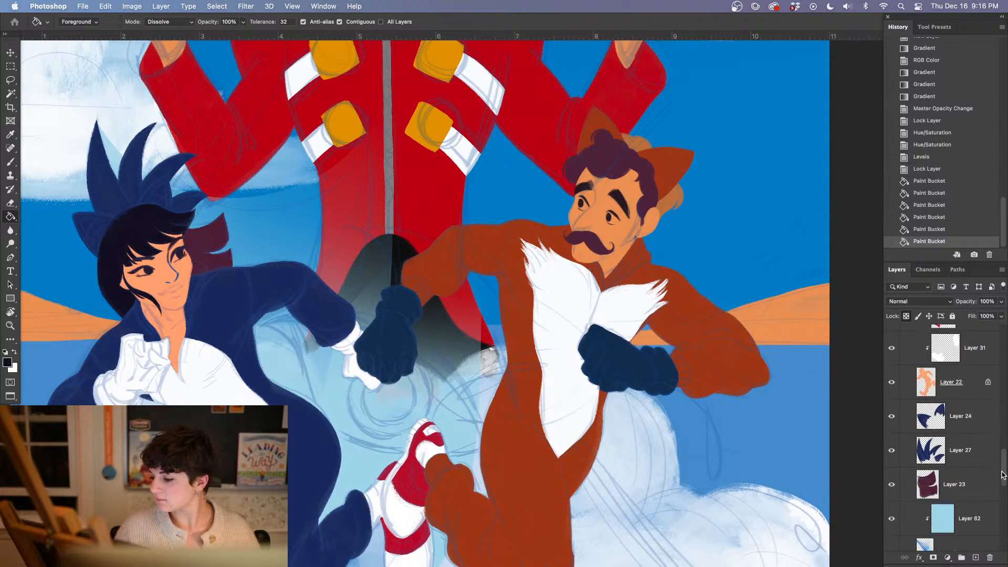
left_click(975, 477)
left_click(906, 316)
left_click(207, 251)
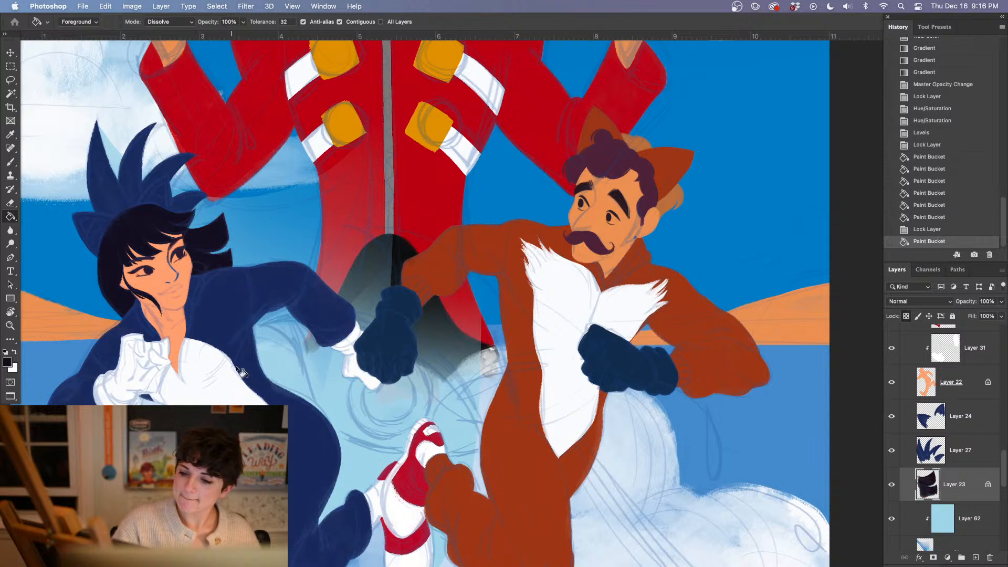
Sample the man's purple hair colour and shift the foreground colour to the reddish brown #664035
left_click_drag(589, 402, 528, 465)
scroll(528, 465, "right", 5)
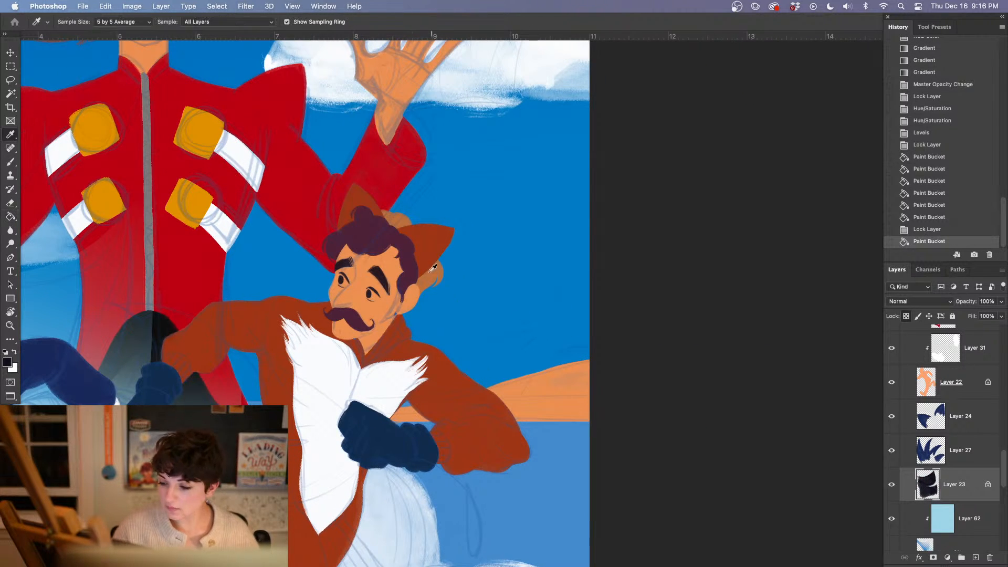
left_click(366, 232, "alt")
left_click(7, 362)
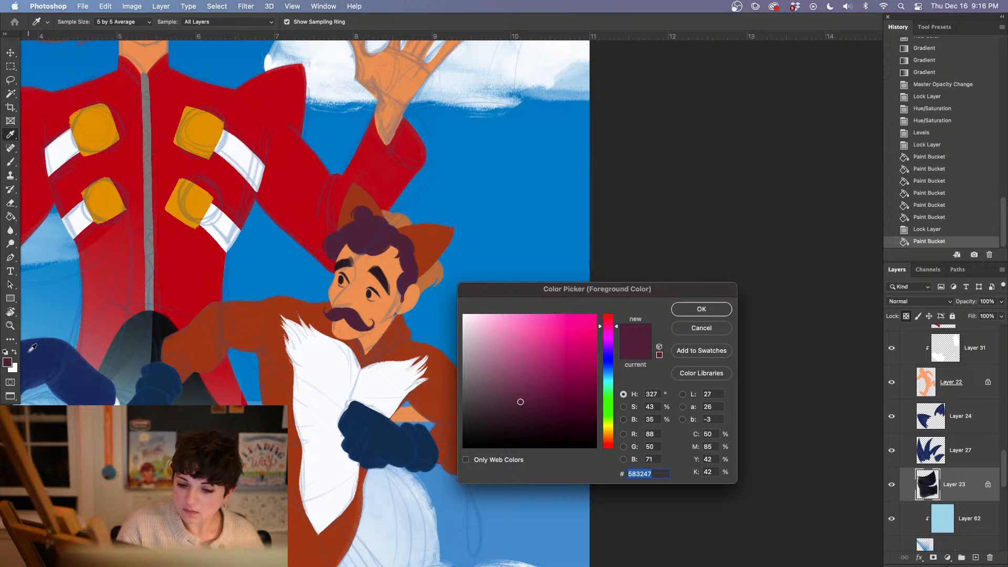
left_click(518, 409)
left_click(603, 322)
mouse_move(515, 408)
left_mouse_down()
mouse_move(505, 407)
mouse_move(525, 397)
left_mouse_up()
left_click(610, 317)
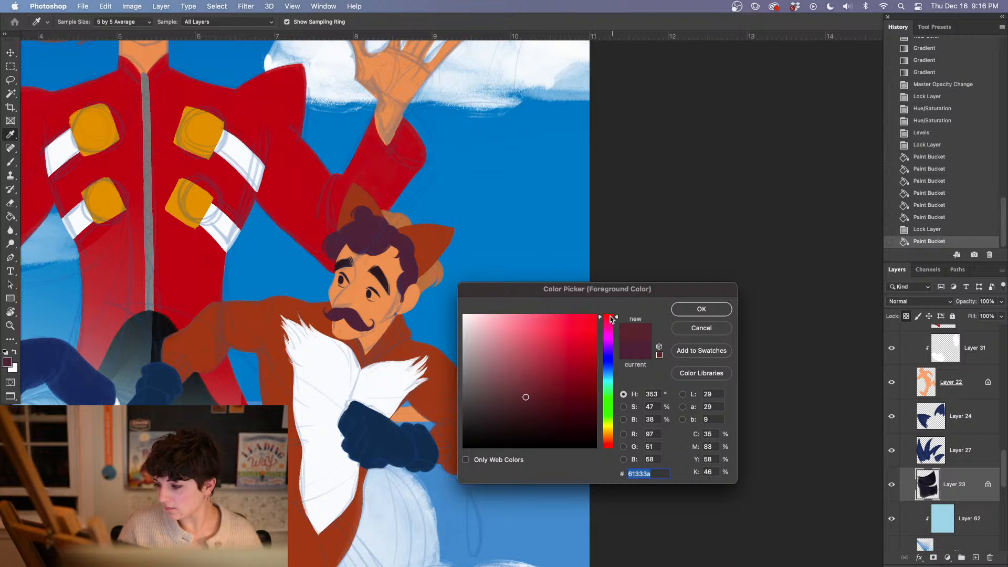
left_click(526, 392)
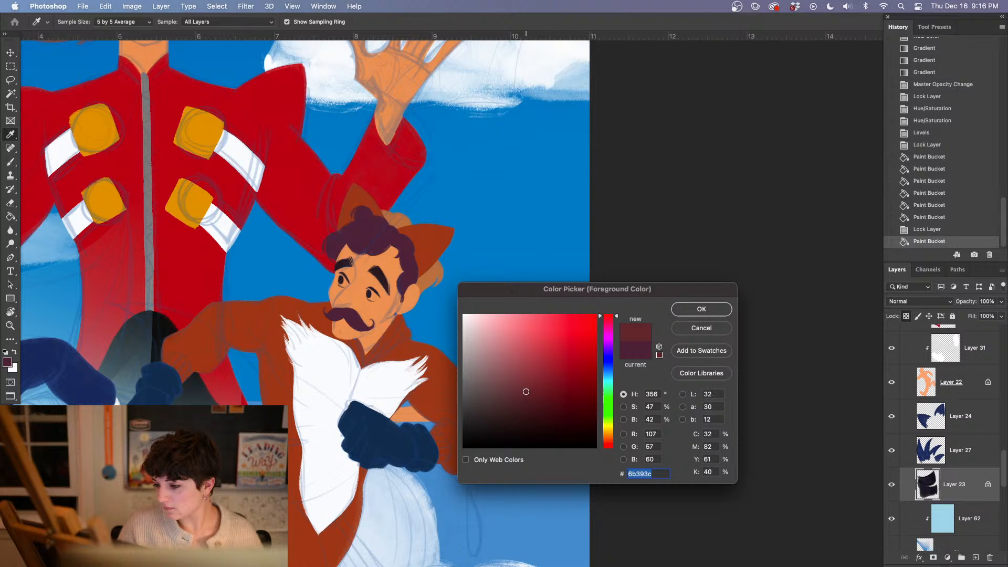
left_click(526, 394)
left_click(609, 445)
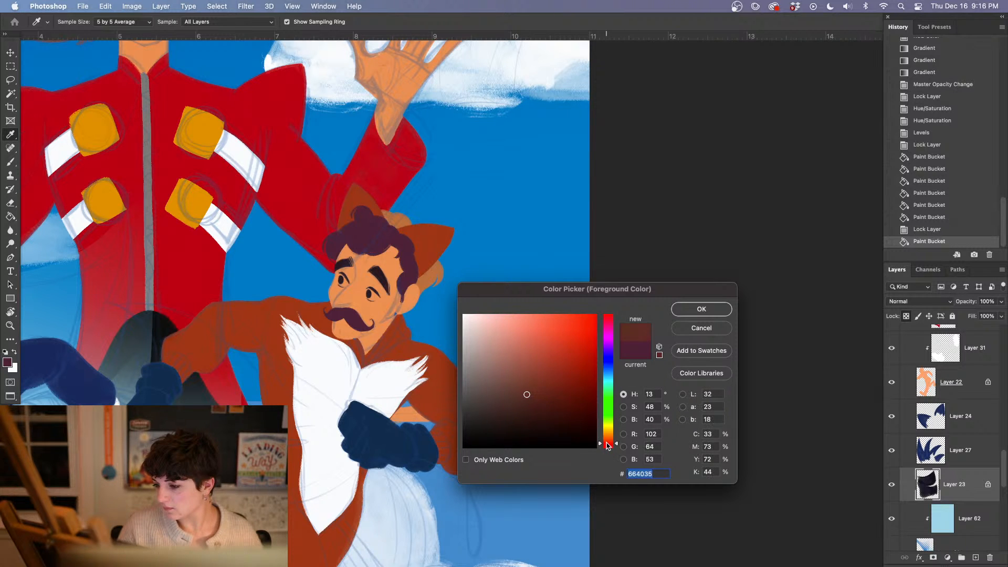
left_click(689, 313)
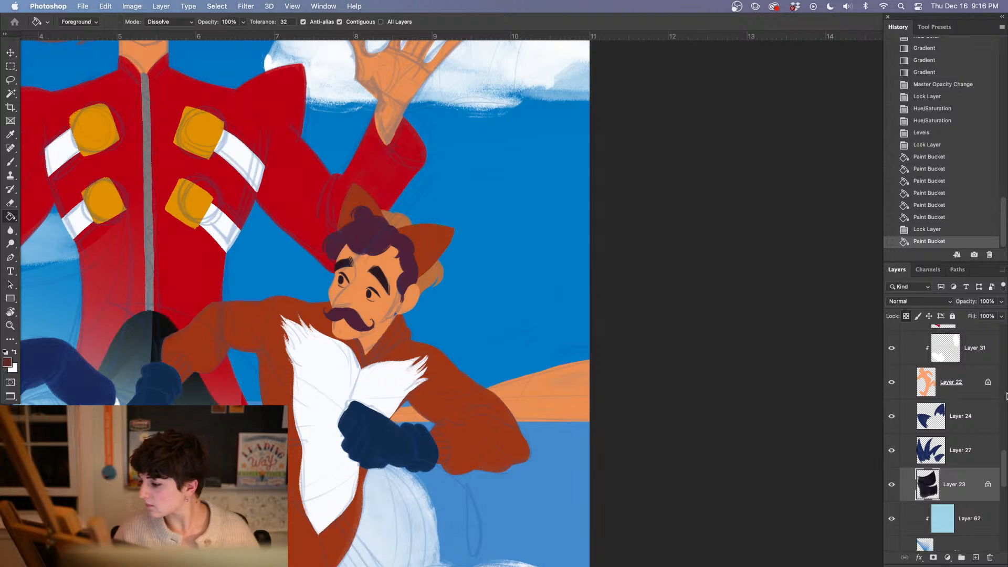
Lock the transparent pixels of Layer 40 and fill the man's hair with the reddish brown
scroll(966, 487, "up", 10)
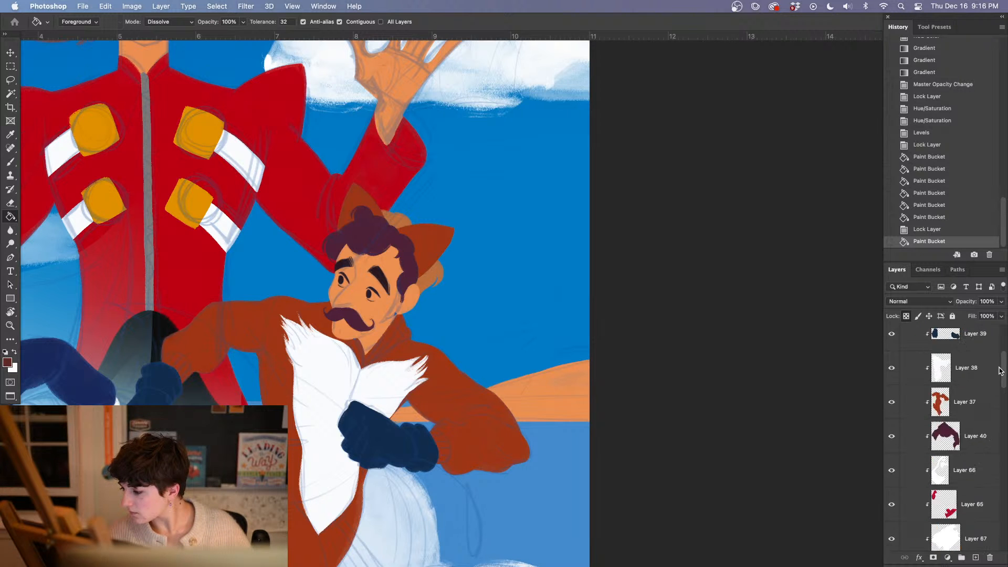
left_click(966, 505)
left_click(905, 317)
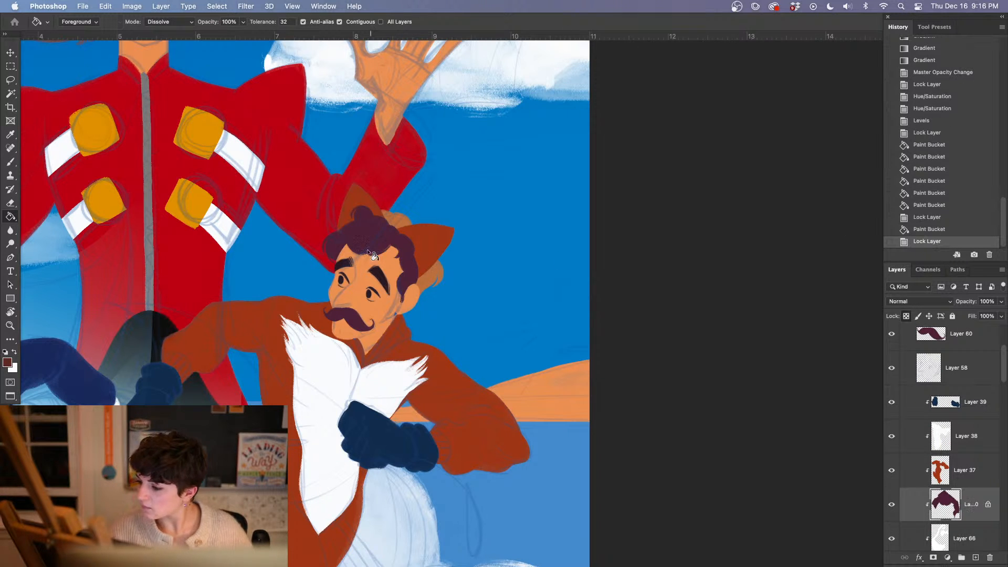
left_click(372, 247)
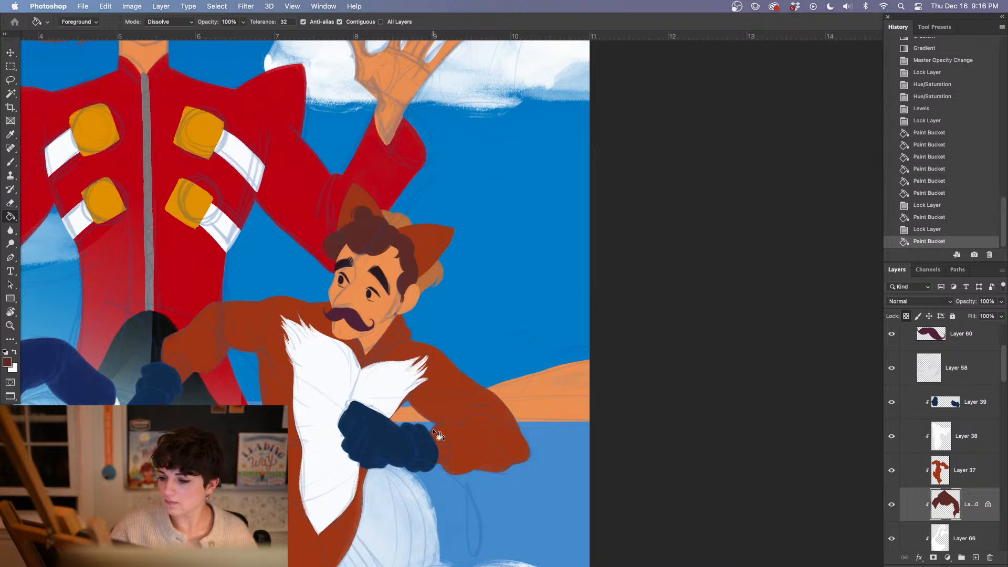
Lock the transparent pixels of Layer 60 and fill the man's moustache with the reddish brown
left_click(948, 350)
left_click(906, 317)
left_click(358, 323)
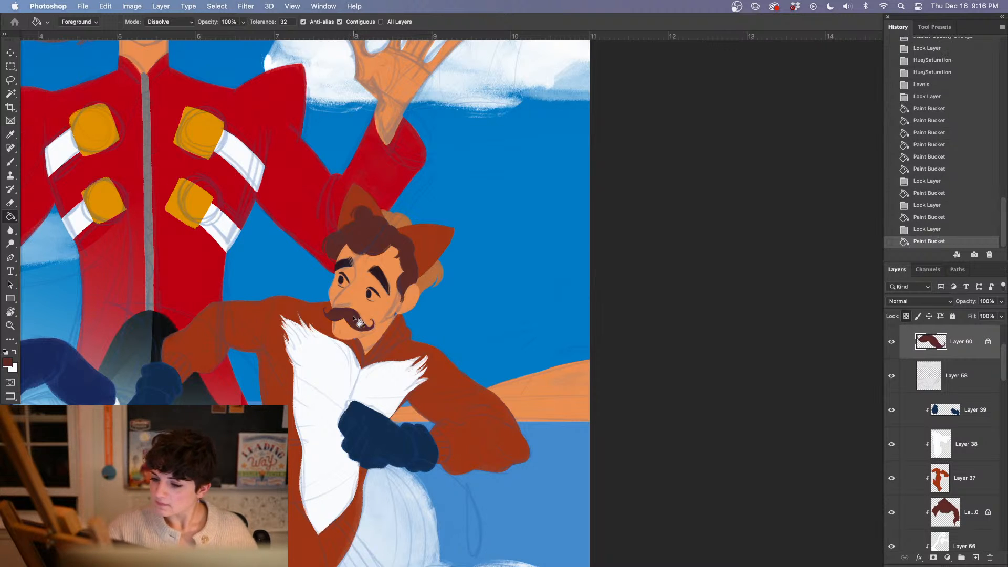
Lock the transparent pixels of Layer 35 and fill the hair at the back of the man's head with the reddish brown
left_click_drag(558, 369, 628, 382)
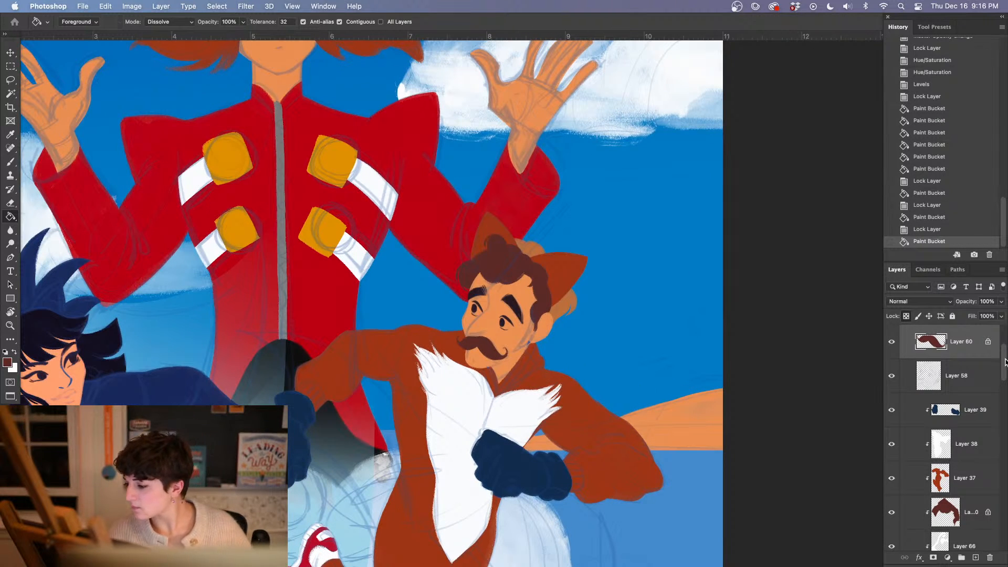
left_click_drag(1003, 365, 993, 409)
left_click(966, 437)
left_click(906, 317)
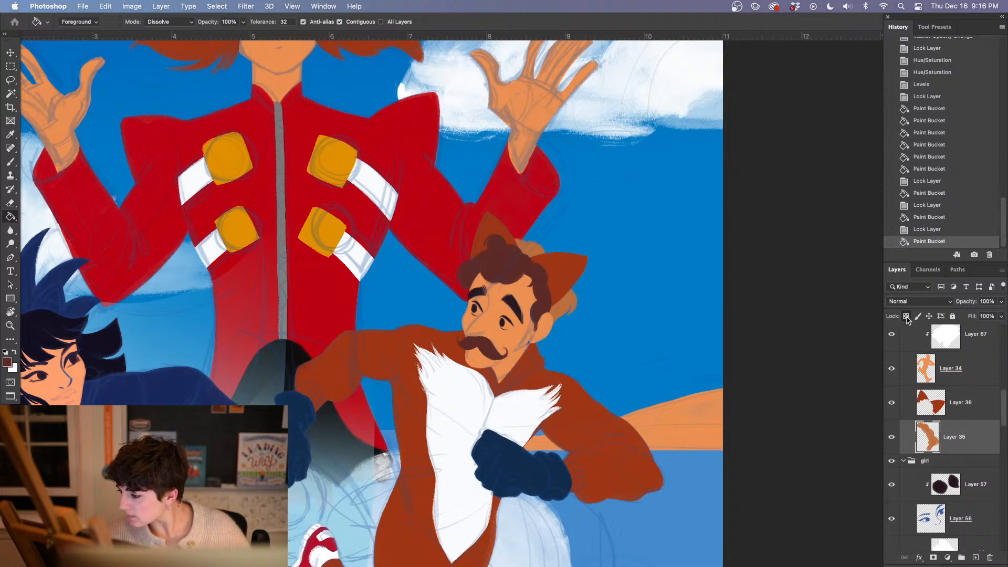
left_click(569, 307)
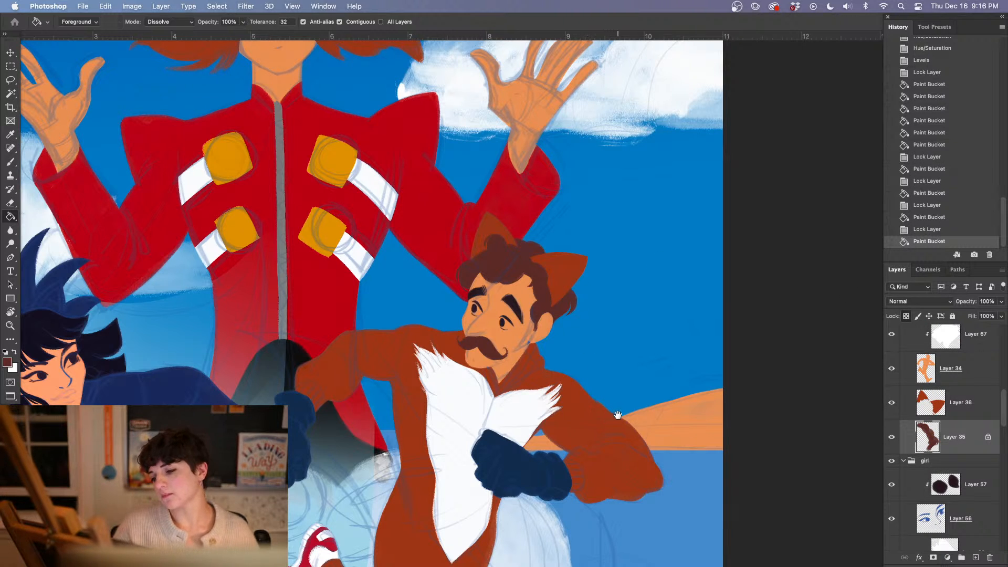
Hide Layer 61, the pale blue fade over the tall red-coated man's lower body
left_click_drag(618, 415, 646, 327)
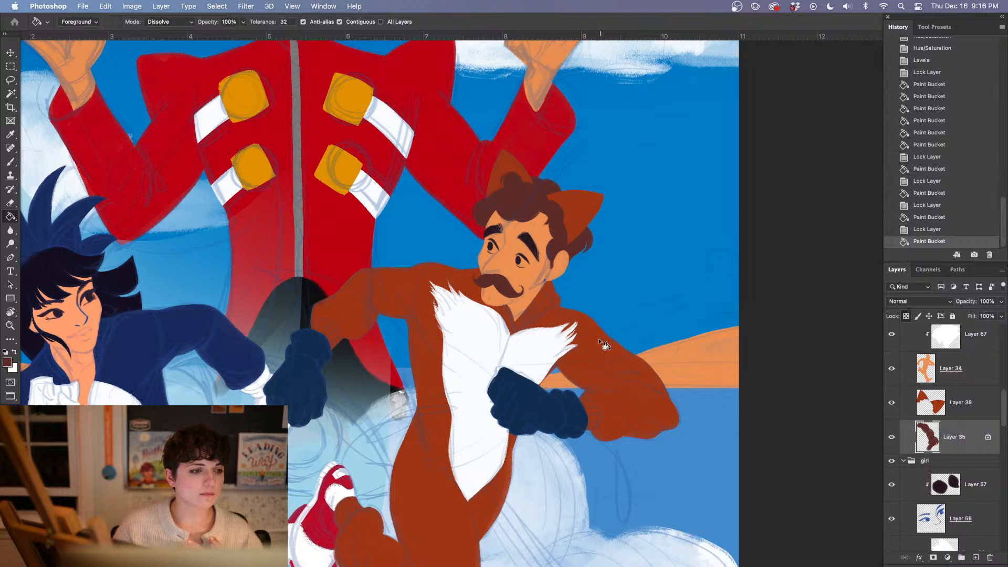
scroll(537, 356, "right", 5)
scroll(537, 357, "down", 1)
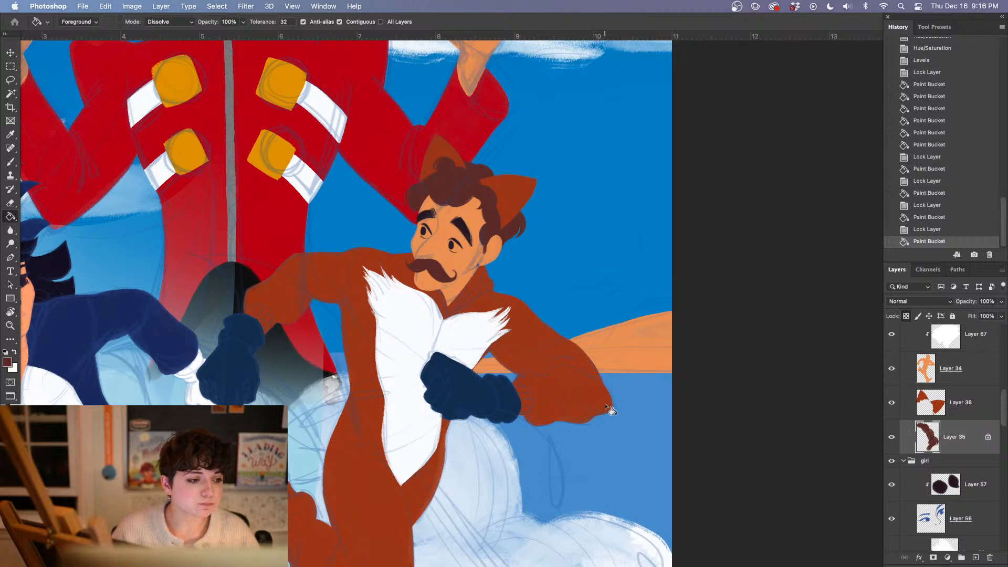
key("b")
key("super+minus")
key("super+minus")
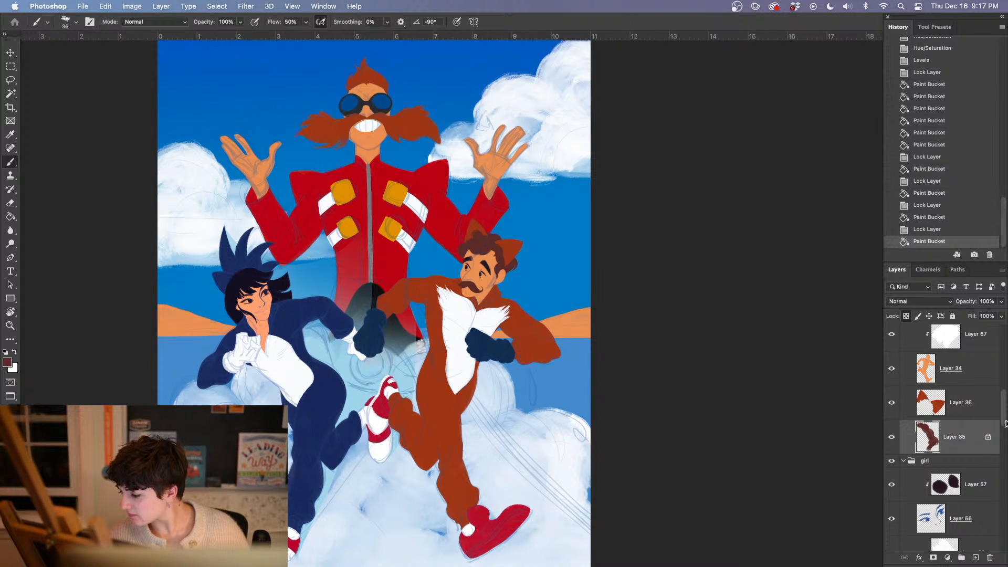
scroll(945, 435, "down", 10)
left_click(892, 485)
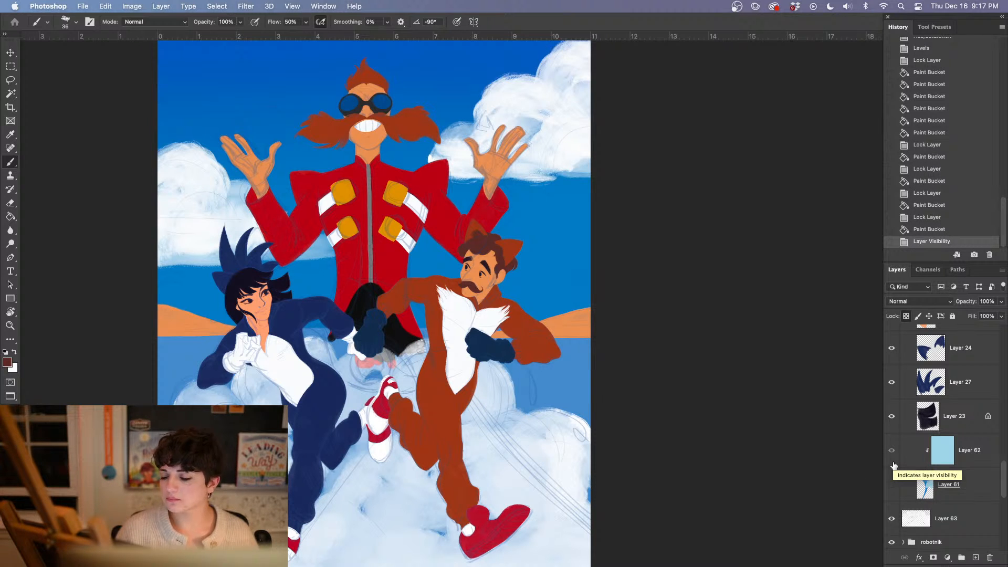
Collapse the girl group and add a new layer directly above Group 1, beneath the robotnik group
scroll(989, 464, "up", 5)
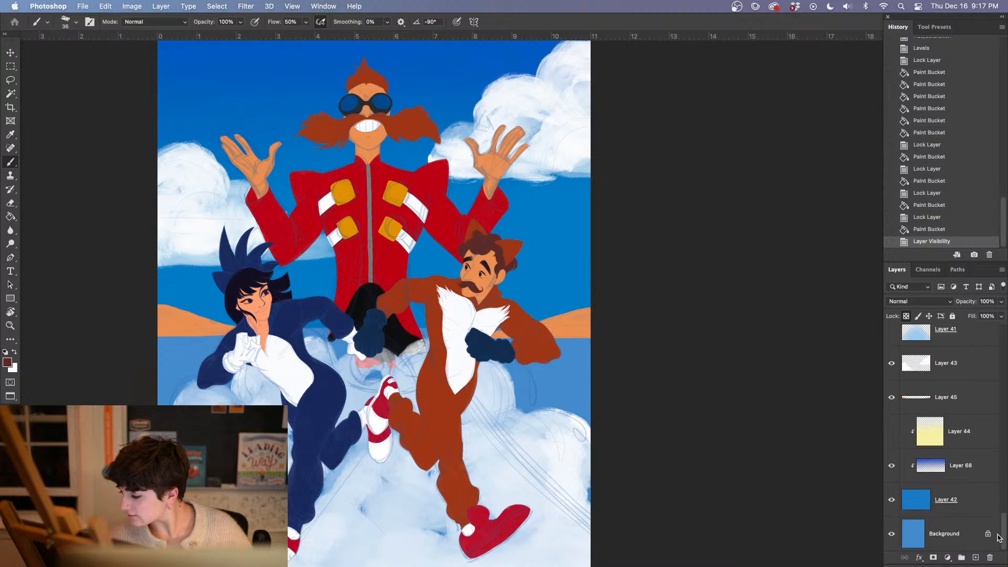
scroll(989, 464, "up", 6)
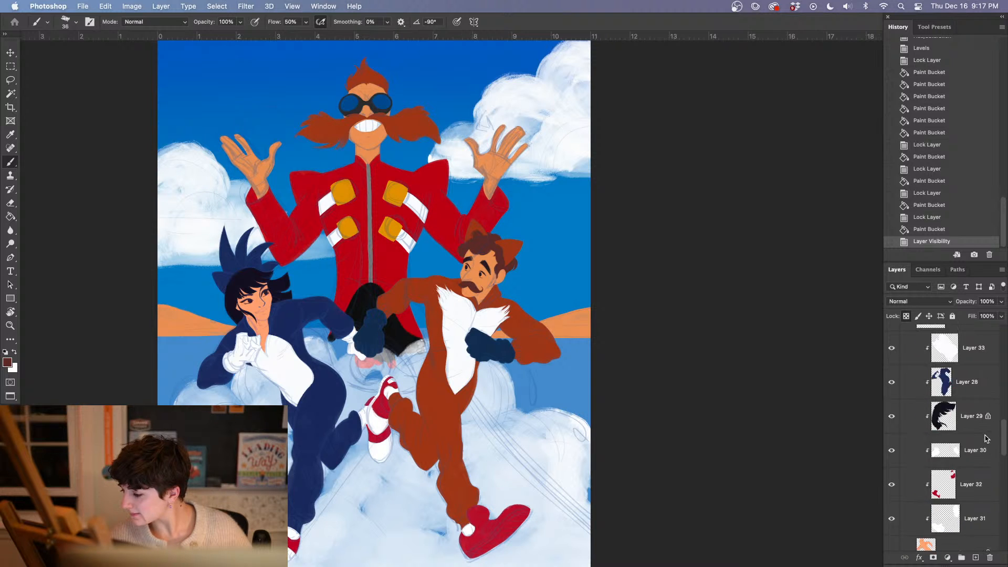
left_click(903, 392)
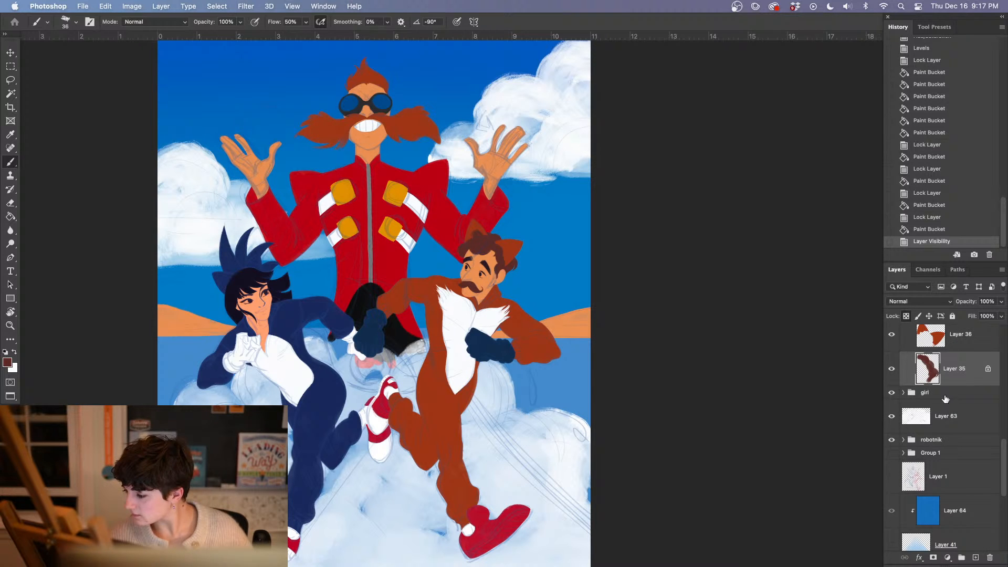
left_click(949, 451)
left_click(976, 558)
scroll(388, 420, "up", 5)
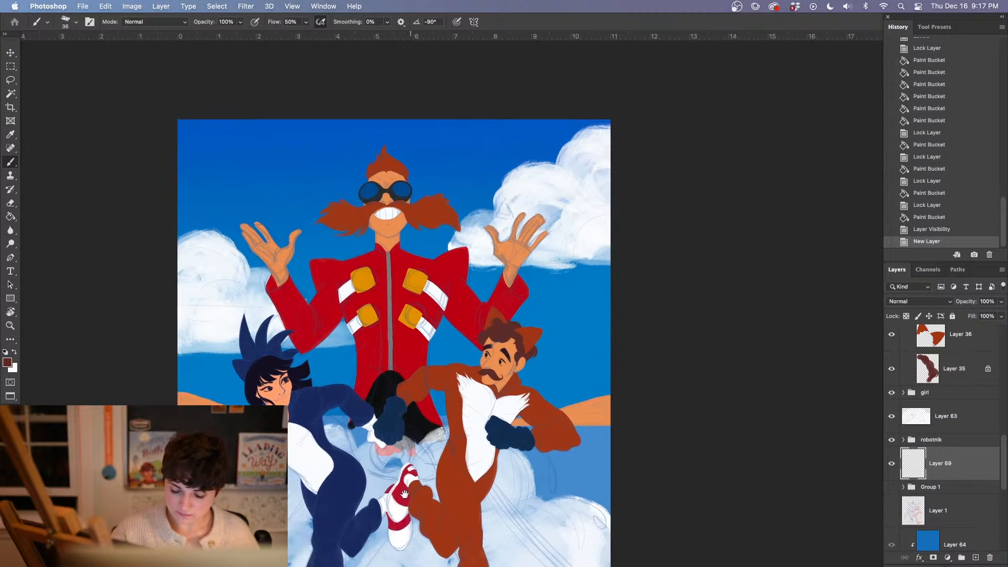
Set the foreground colour to a dark golden orange, about #BD7C0B
left_click(7, 363)
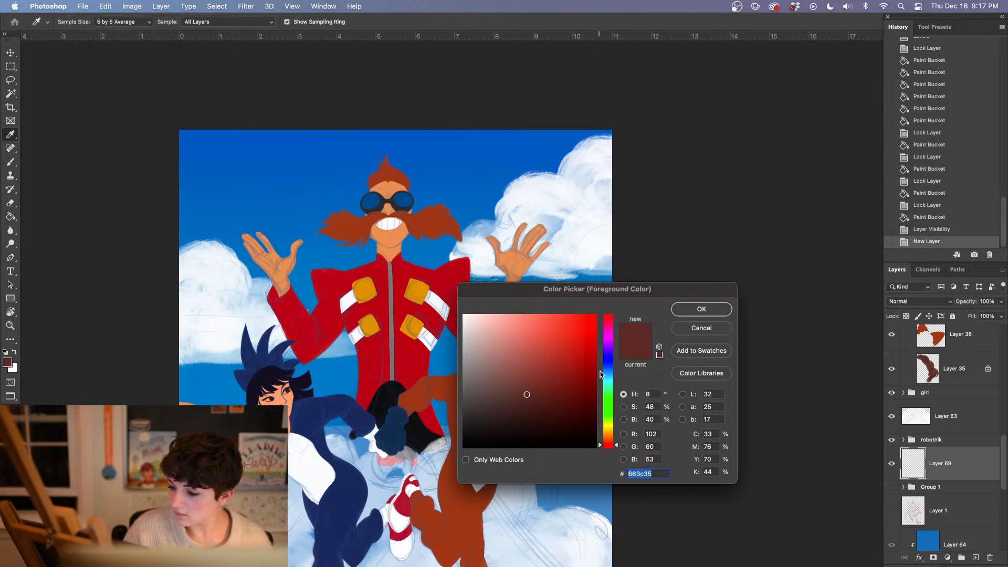
left_click(608, 434)
left_click(587, 364)
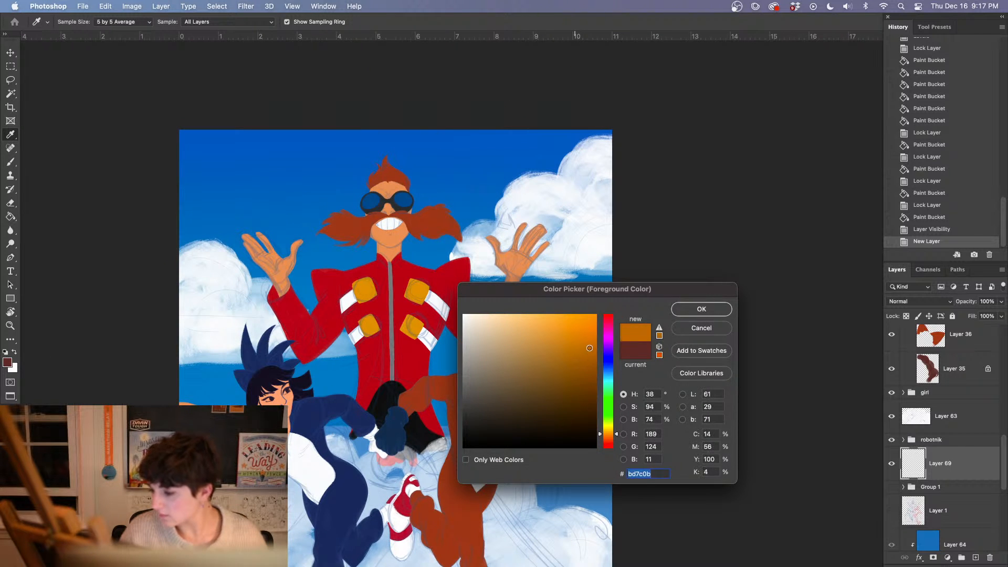
left_click(701, 308)
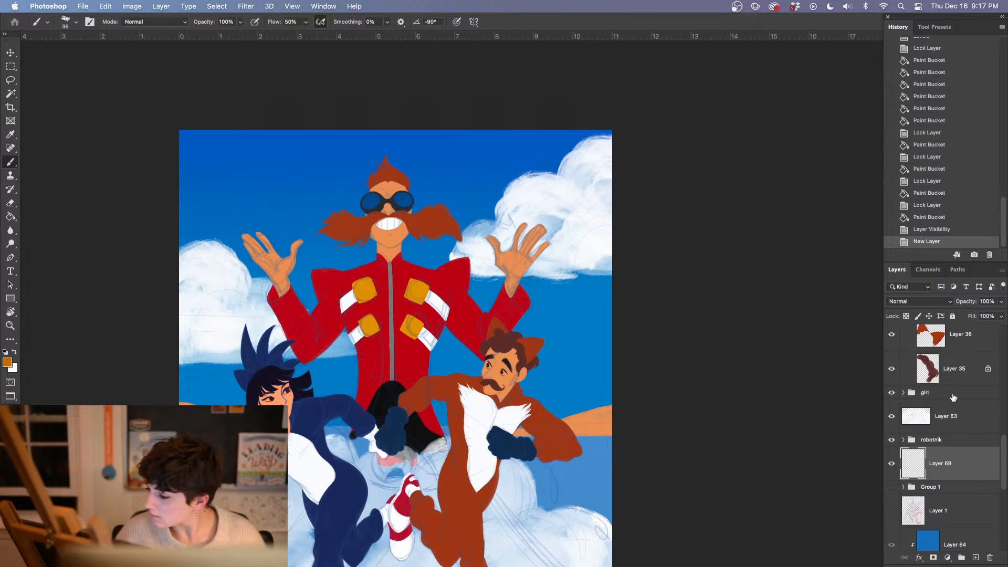
Lower the opacity of Group 2 to 9% to fade the sketch lines over the characters
mouse_move(1005, 451)
left_mouse_down()
mouse_move(998, 322)
mouse_move(978, 316)
mouse_move(998, 319)
mouse_move(960, 318)
mouse_move(968, 319)
left_mouse_up()
left_click(940, 365)
left_click(1001, 301)
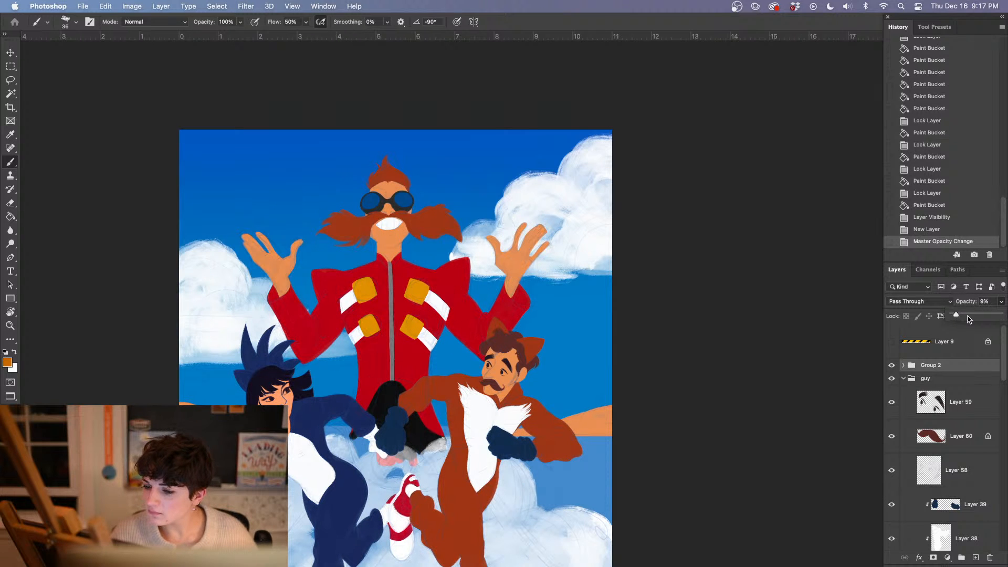
Make Layer 69 the active layer and choose the kyle brush beta 1 brush for painting
left_click_drag(1001, 363, 989, 552)
scroll(992, 488, "up", 5)
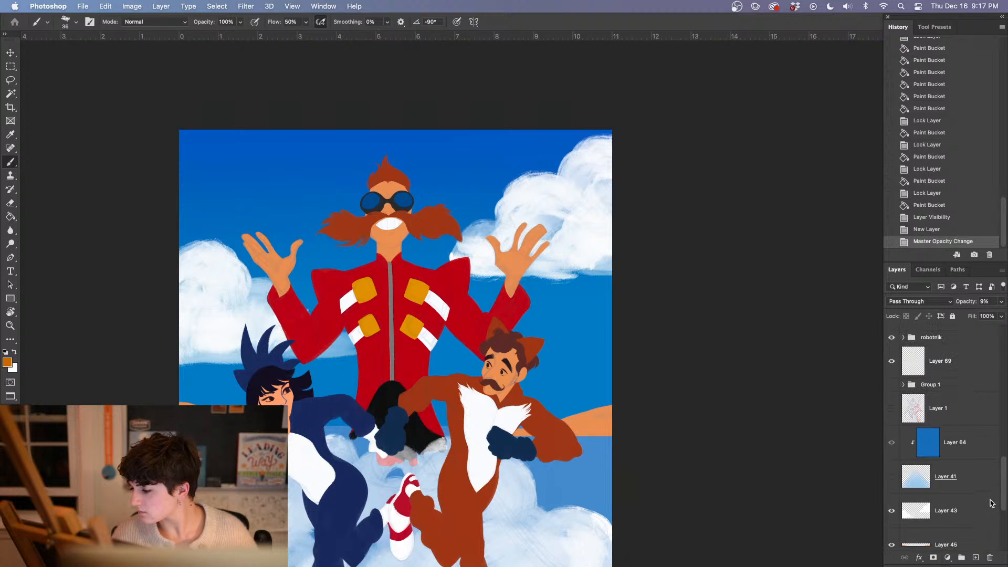
left_click(953, 408)
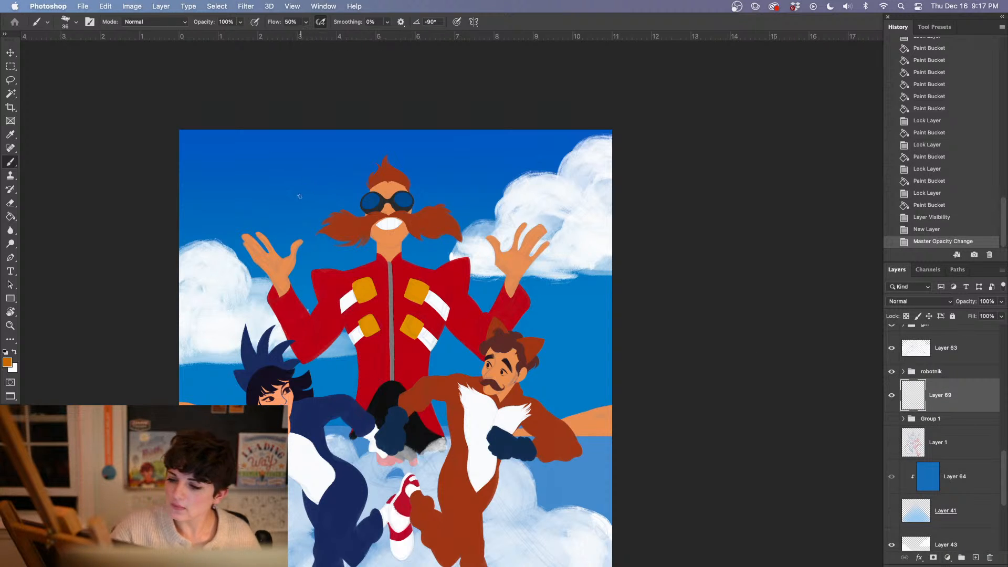
right_click(221, 280)
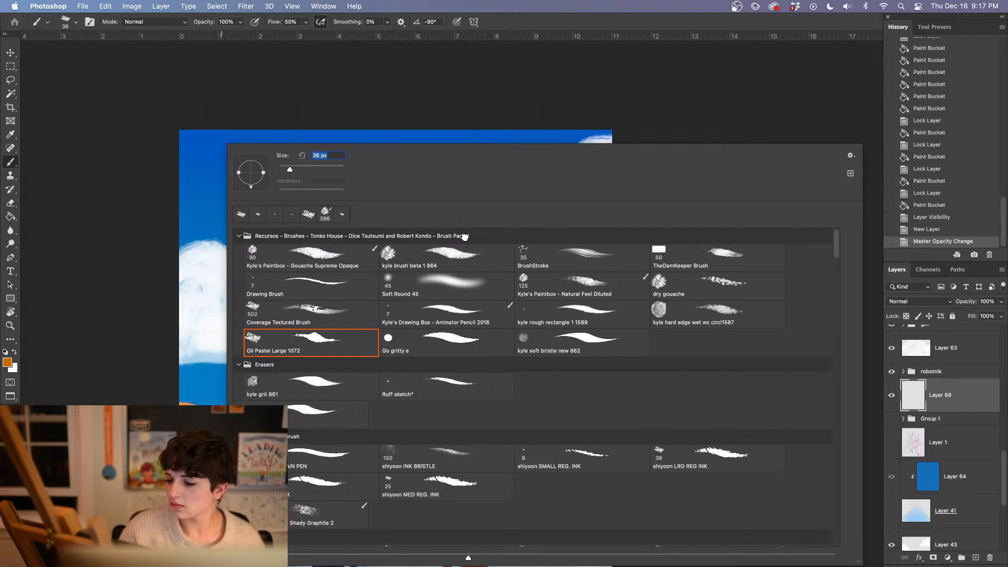
left_click(449, 254)
left_click(360, 99)
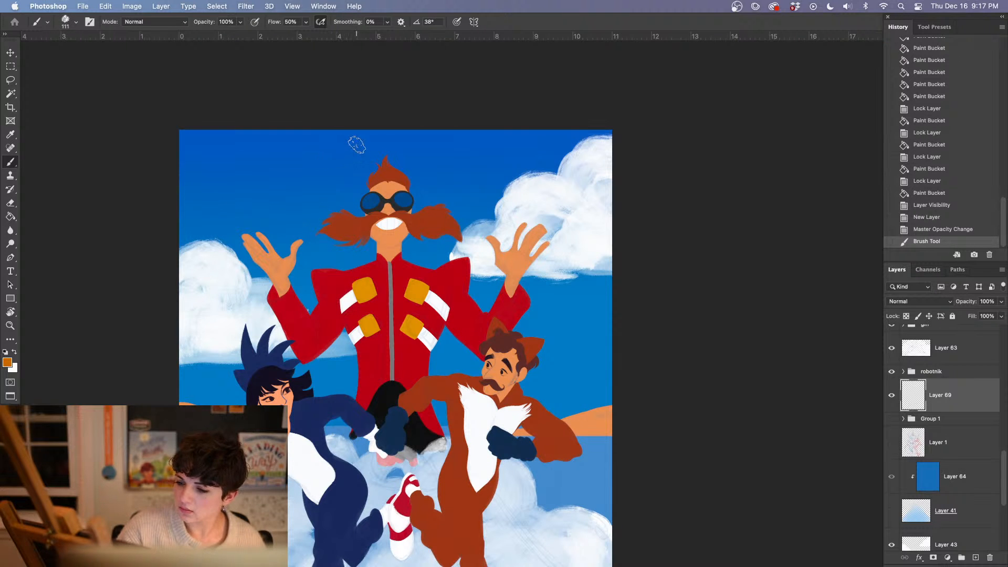
Paint the outline of a large golden ring around the tall red-coated man, behind the characters
mouse_move(356, 145)
left_mouse_down()
mouse_move(310, 168)
mouse_move(273, 236)
mouse_move(257, 341)
left_mouse_up()
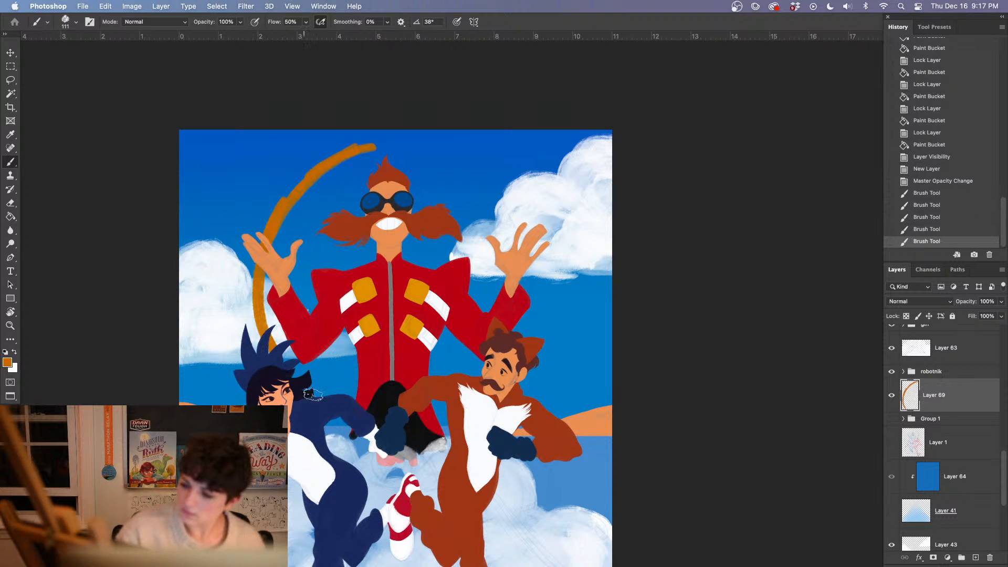
left_click_drag(313, 395, 351, 433)
mouse_move(363, 148)
left_mouse_down()
mouse_move(454, 159)
mouse_move(507, 194)
left_mouse_up()
mouse_move(462, 165)
left_mouse_down()
mouse_move(508, 193)
mouse_move(535, 334)
left_mouse_up()
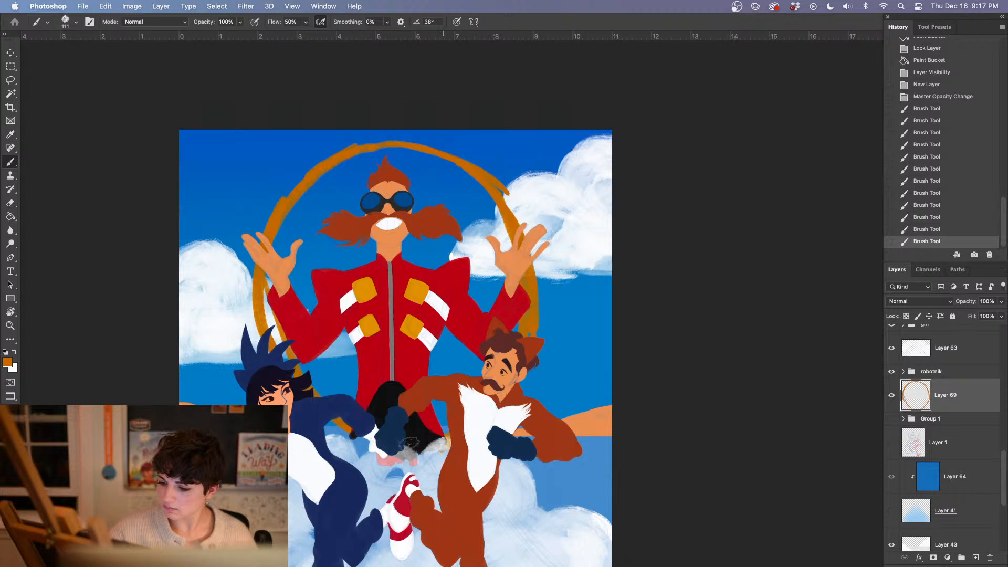
Thicken the golden ring inward along its sides, top and lower arc to form a solid wide band
mouse_move(276, 326)
left_mouse_down()
mouse_move(321, 181)
mouse_move(377, 153)
mouse_move(423, 161)
mouse_move(325, 194)
mouse_move(367, 176)
mouse_move(310, 405)
left_mouse_up()
mouse_move(394, 160)
left_mouse_down()
mouse_move(489, 231)
mouse_move(520, 291)
mouse_move(504, 247)
left_mouse_up()
mouse_move(402, 447)
left_mouse_down()
mouse_move(334, 455)
mouse_move(388, 451)
left_mouse_up()
mouse_move(407, 149)
left_mouse_down()
mouse_move(458, 181)
mouse_move(452, 167)
mouse_move(383, 153)
mouse_move(428, 171)
mouse_move(371, 168)
mouse_move(475, 207)
left_mouse_up()
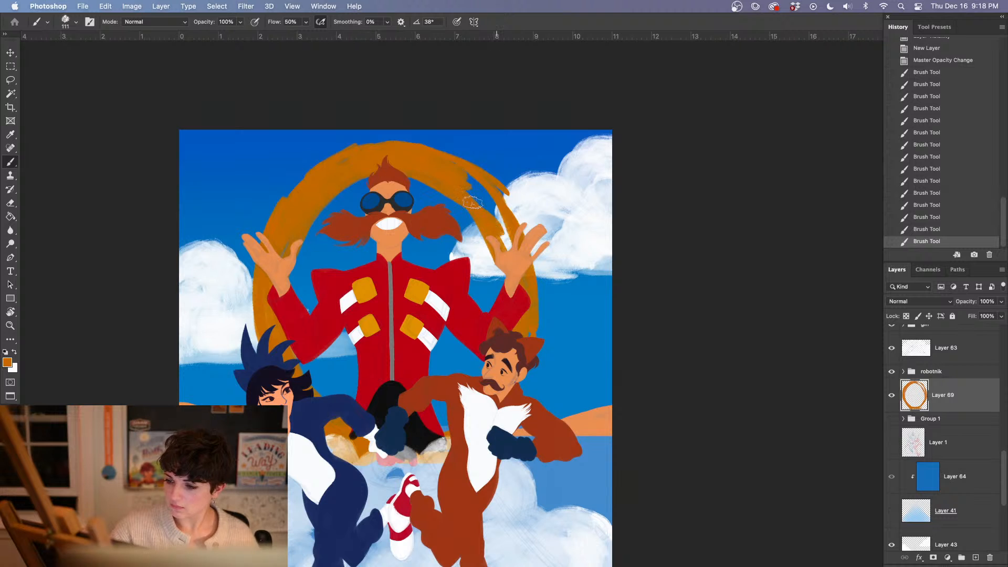
left_click_drag(516, 323, 520, 226)
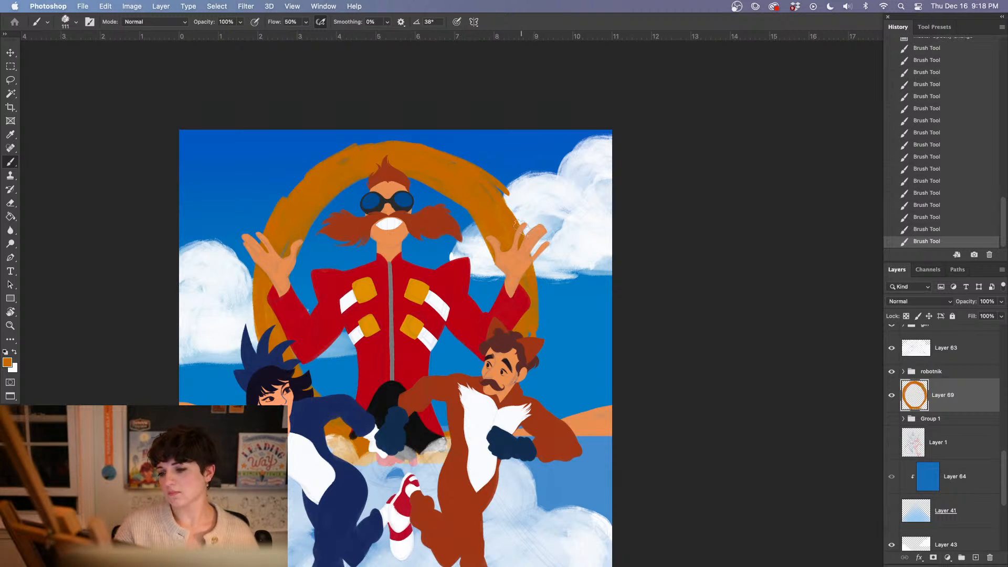
Scale the golden ring to about 89% width and 85% height and lower it behind the tall man's shoulders
key("ctrl+t")
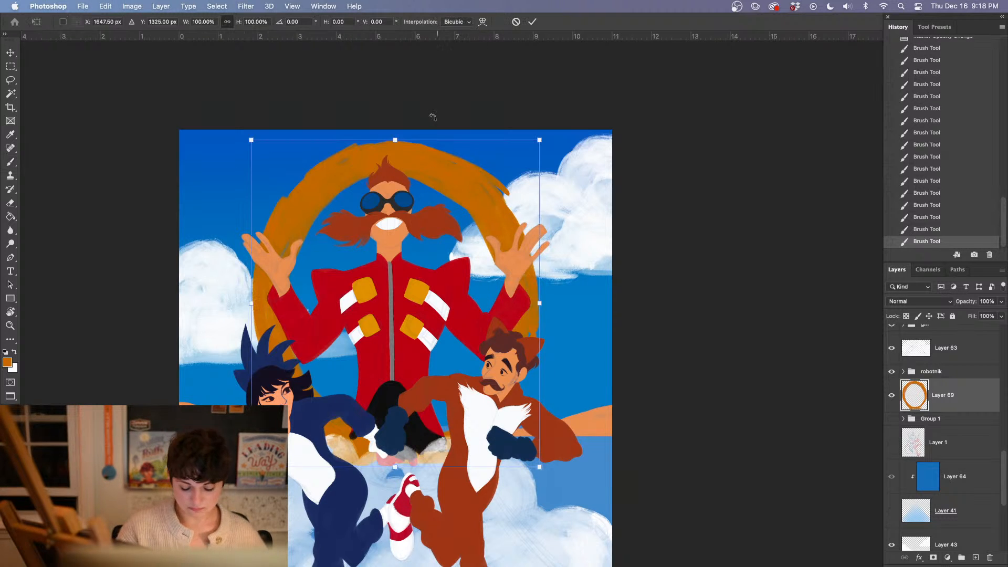
left_click_drag(395, 139, 394, 187)
left_click_drag(484, 259, 472, 269)
left_click_drag(505, 338, 494, 308)
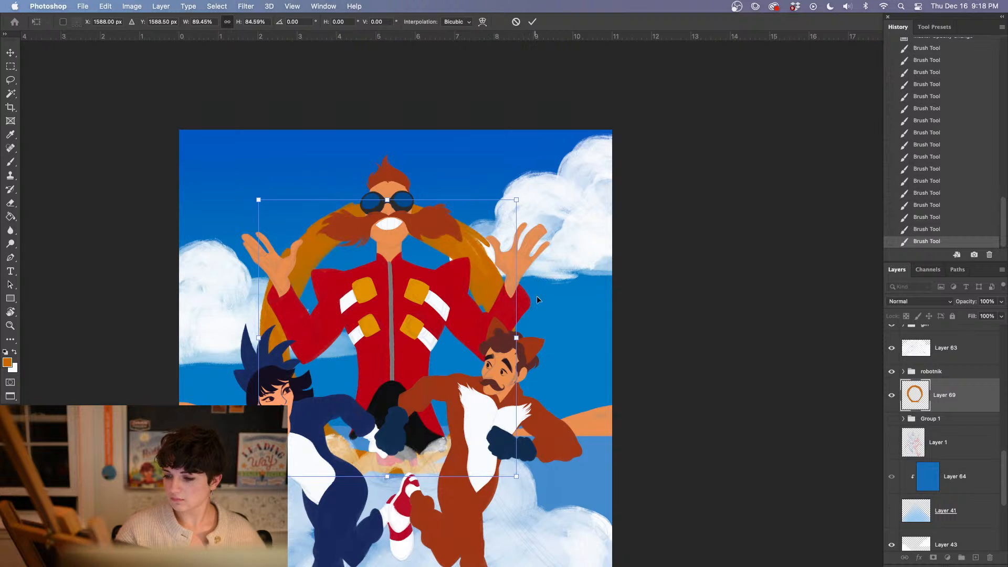
key("Return")
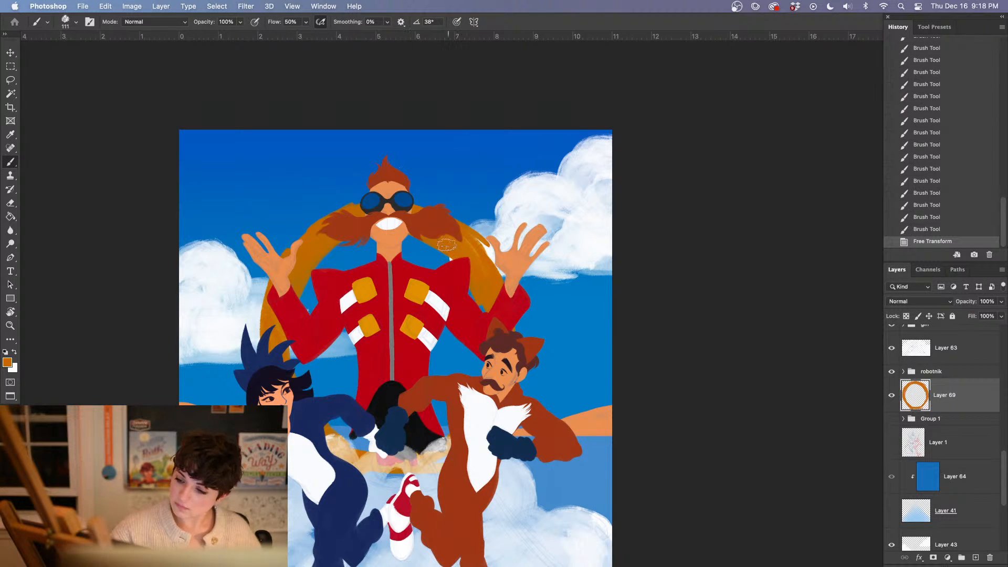
Paint over the shrunken ring's inner and outer edges on both sides to even out its band
left_click_drag(446, 244, 475, 288)
left_click_drag(489, 323, 493, 330)
left_click_drag(441, 248, 472, 288)
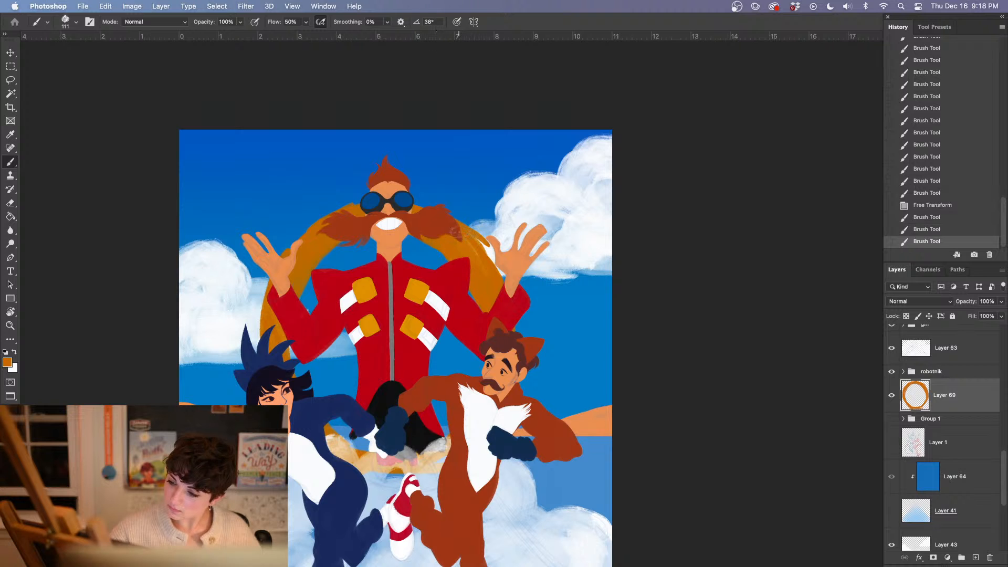
mouse_move(471, 228)
left_mouse_down()
mouse_move(495, 268)
mouse_move(491, 284)
left_mouse_up()
mouse_move(374, 202)
left_mouse_down()
mouse_move(324, 221)
mouse_move(279, 276)
mouse_move(330, 221)
mouse_move(378, 202)
mouse_move(353, 200)
mouse_move(301, 235)
left_mouse_up()
mouse_move(274, 310)
left_mouse_down()
mouse_move(270, 328)
mouse_move(267, 319)
left_mouse_up()
mouse_move(292, 358)
left_mouse_down()
mouse_move(289, 342)
mouse_move(292, 367)
left_mouse_up()
left_click_drag(288, 374, 297, 383)
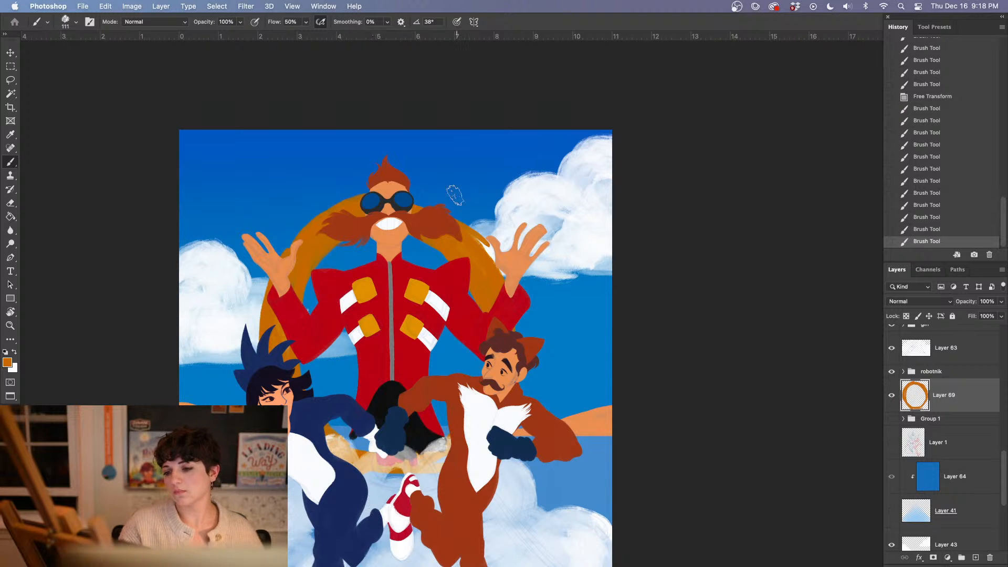
Trim the ring's edge beside the goggles and repaint its arc from the goggles to the tall man's raised hand
key("e")
left_click_drag(360, 196, 344, 199)
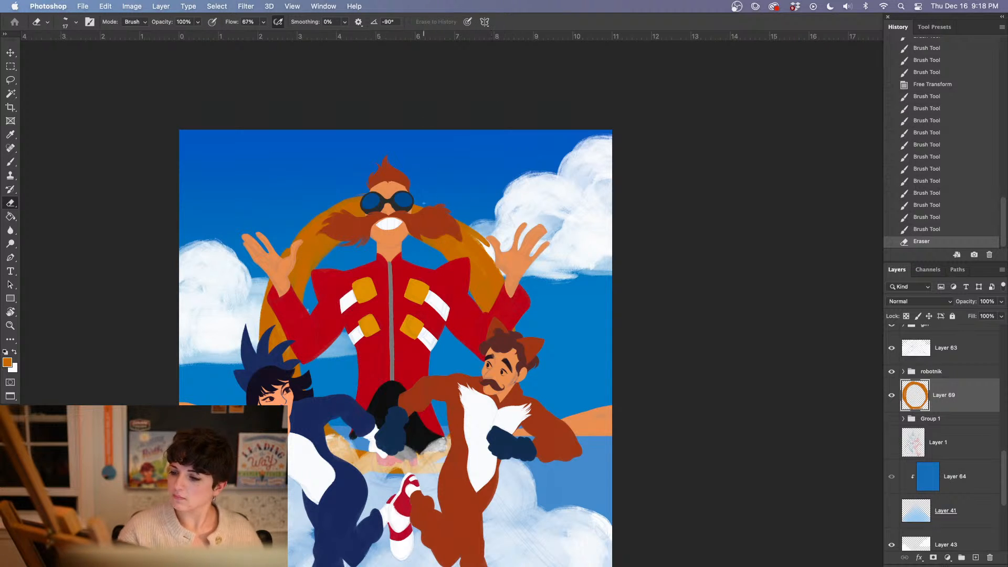
key("b")
mouse_move(412, 199)
left_mouse_down()
mouse_move(462, 234)
mouse_move(398, 196)
mouse_move(439, 214)
mouse_move(477, 254)
mouse_move(419, 204)
mouse_move(485, 259)
left_mouse_up()
left_click_drag(440, 213, 495, 275)
Switch the eraser to the kyle brush beta 1 tip, enlarge it to 108 px, and trim the ring's outer upper edge
key("e")
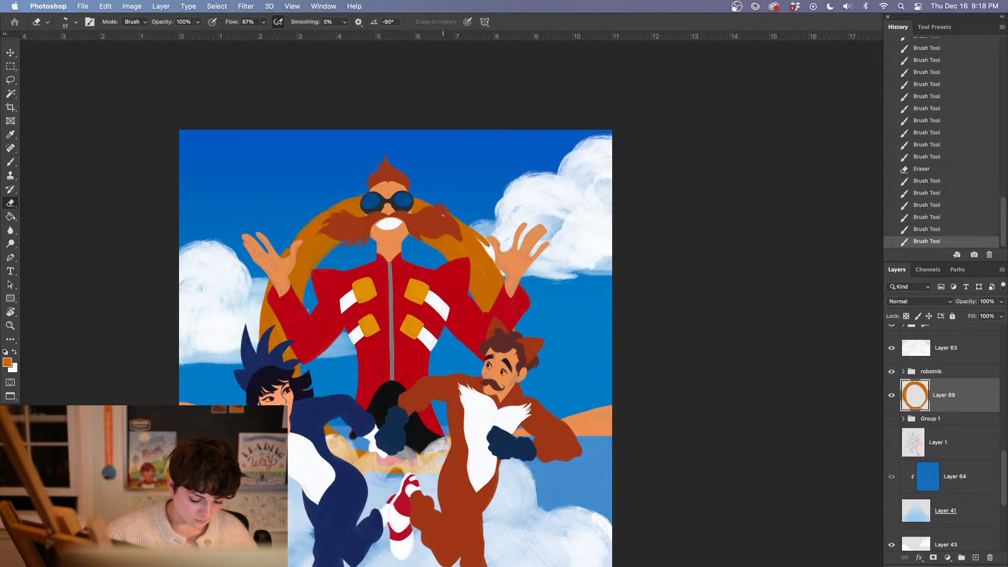
right_click(443, 216)
left_click(608, 263)
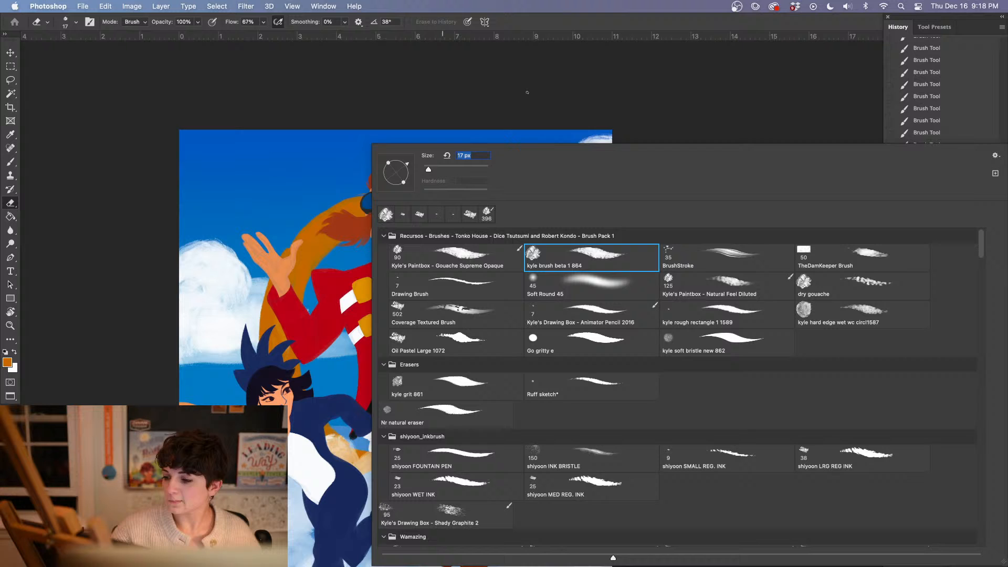
left_click(452, 168)
left_click(469, 82)
left_click_drag(436, 195, 495, 258)
left_click_drag(447, 207, 507, 274)
mouse_move(360, 188)
left_mouse_down()
mouse_move(309, 220)
mouse_move(336, 202)
mouse_move(329, 215)
left_mouse_up()
Touch up the ring's top near the goggles with orange and erase the excess along its outer upper curve
key("b")
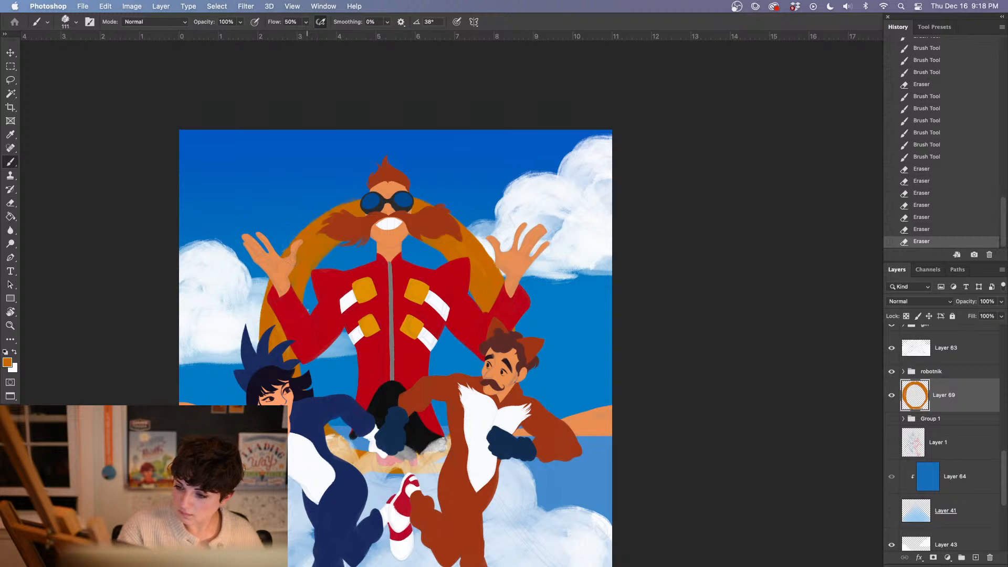
left_click_drag(348, 206, 379, 200)
key("e")
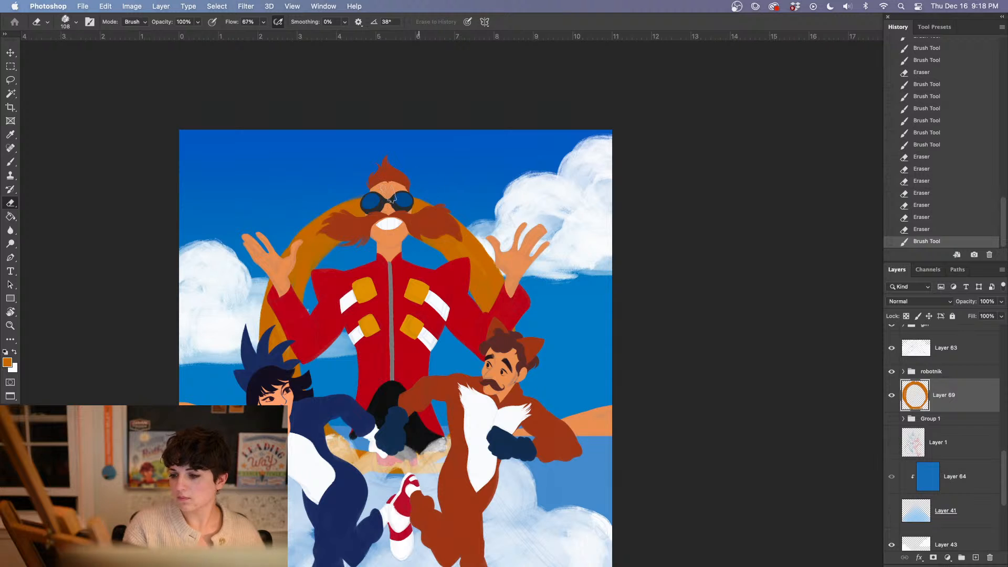
mouse_move(301, 220)
left_mouse_down()
mouse_move(400, 197)
mouse_move(437, 197)
mouse_move(466, 216)
left_mouse_up()
left_click_drag(402, 187, 502, 233)
Paint more orange along the ring's inner edge on both sides of the tall man's moustache
key("b")
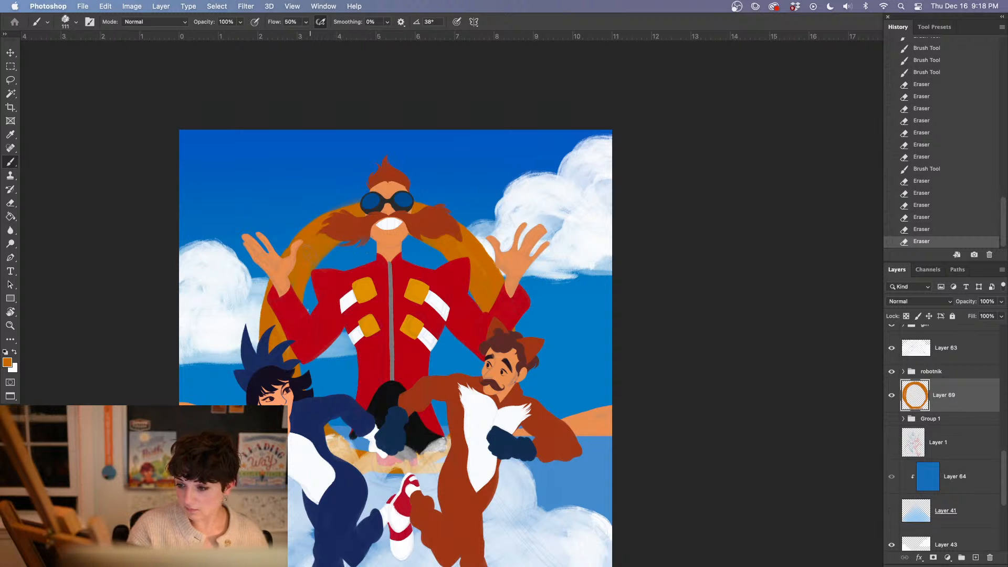
left_click(319, 234)
left_click_drag(410, 233, 445, 252)
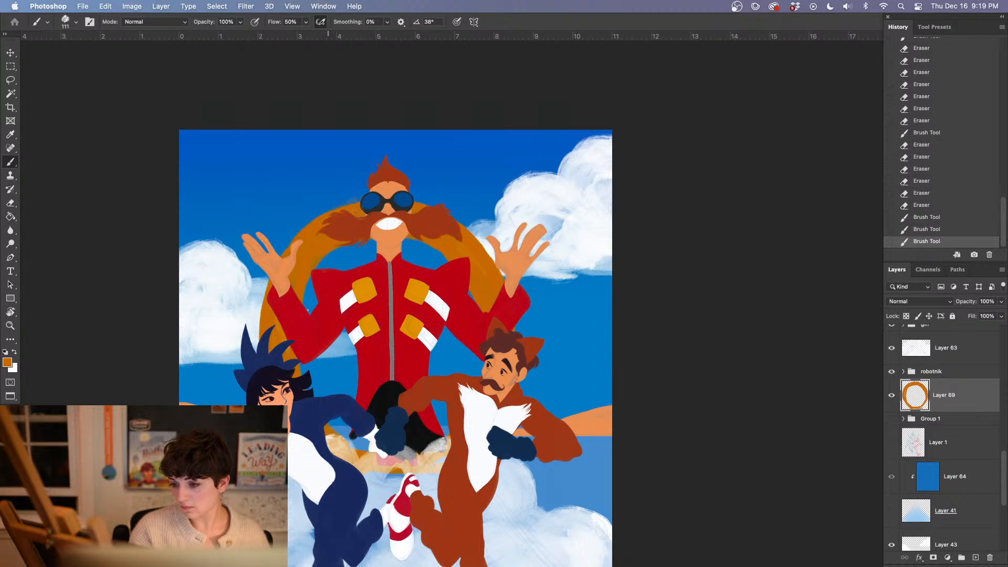
Fill the ring's top beside the goggles with orange and thicken its band inward on both sides, behind the tall man's shoulders and arms
left_click_drag(351, 205, 379, 204)
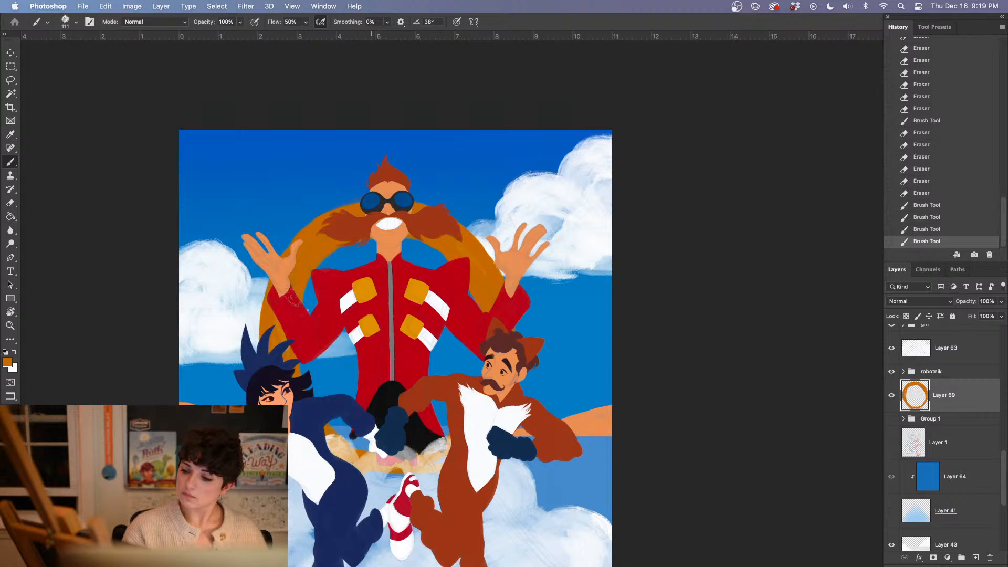
mouse_move(315, 269)
left_mouse_down()
mouse_move(359, 231)
mouse_move(341, 245)
mouse_move(365, 243)
left_mouse_up()
left_click_drag(366, 243, 348, 245)
mouse_move(411, 241)
left_mouse_down()
mouse_move(470, 304)
mouse_move(465, 278)
left_mouse_up()
left_click_drag(465, 279, 483, 370)
left_click_drag(483, 329, 476, 373)
left_click_drag(476, 308, 473, 376)
left_click_drag(403, 230, 452, 259)
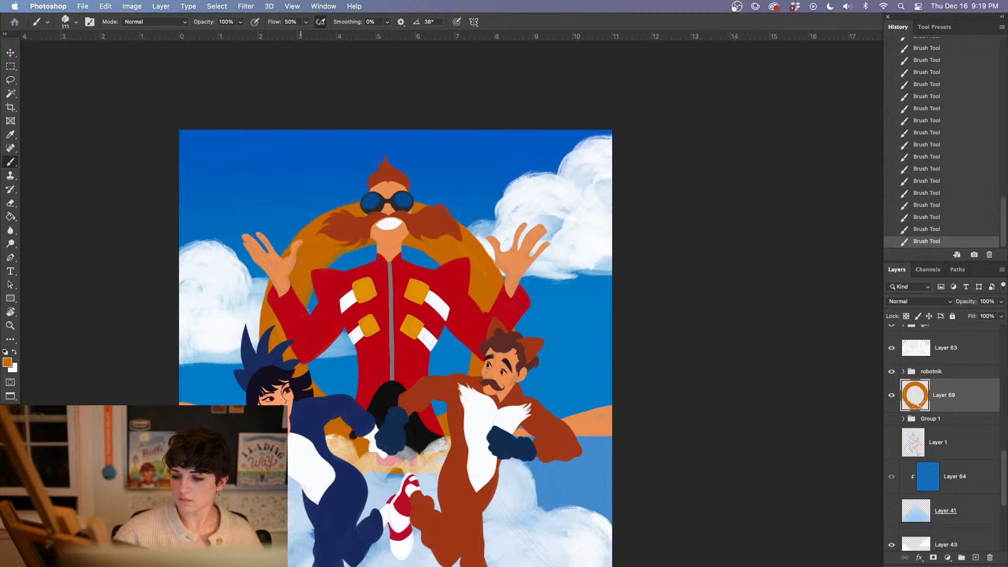
left_click_drag(514, 345, 467, 288)
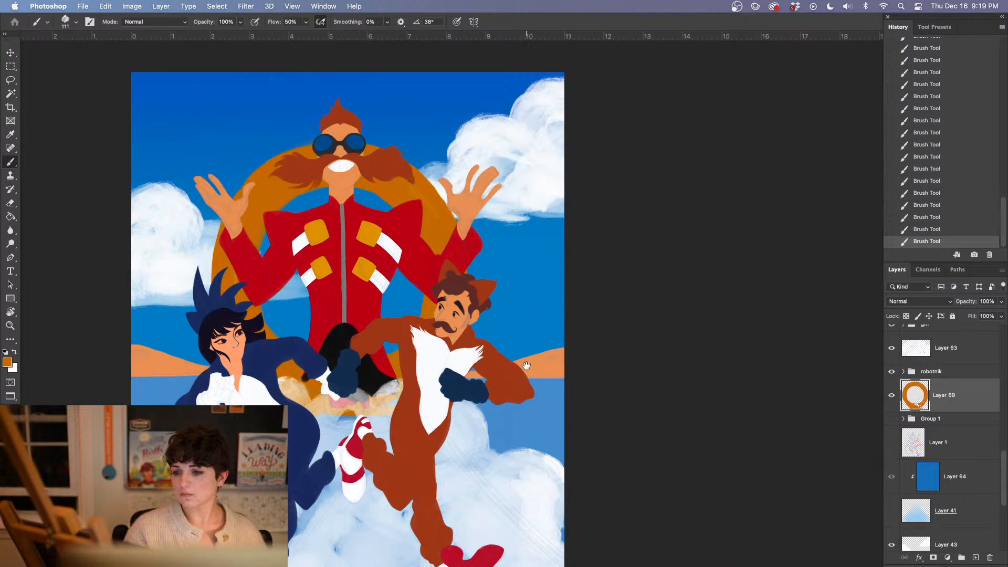
left_click_drag(515, 382, 521, 422)
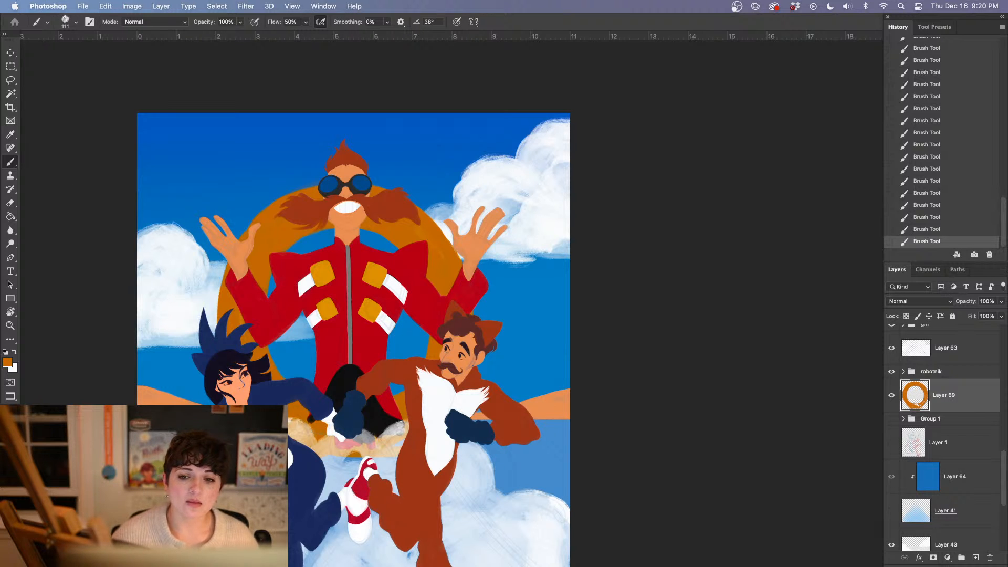
key("Tab")
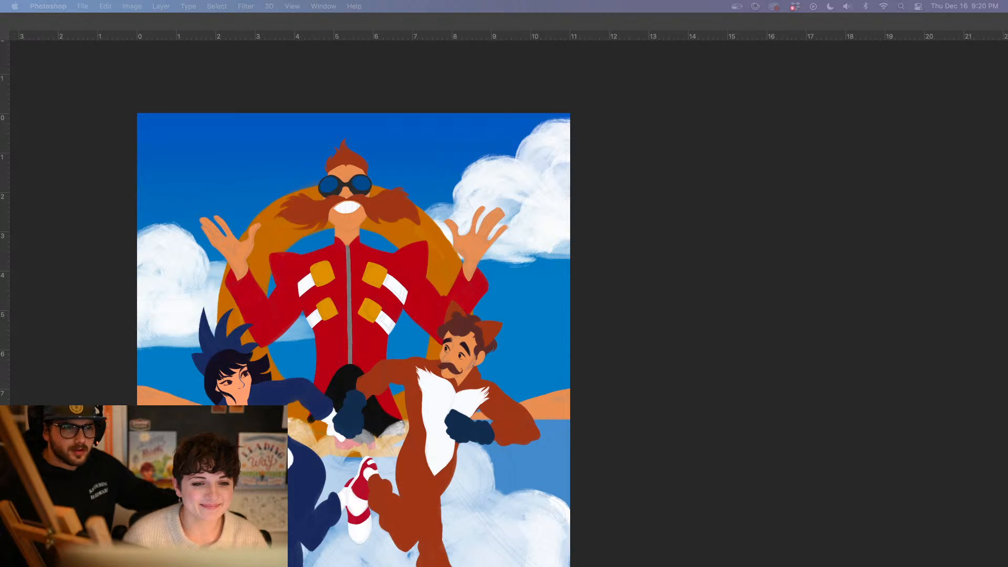
key("ctrl+Up")
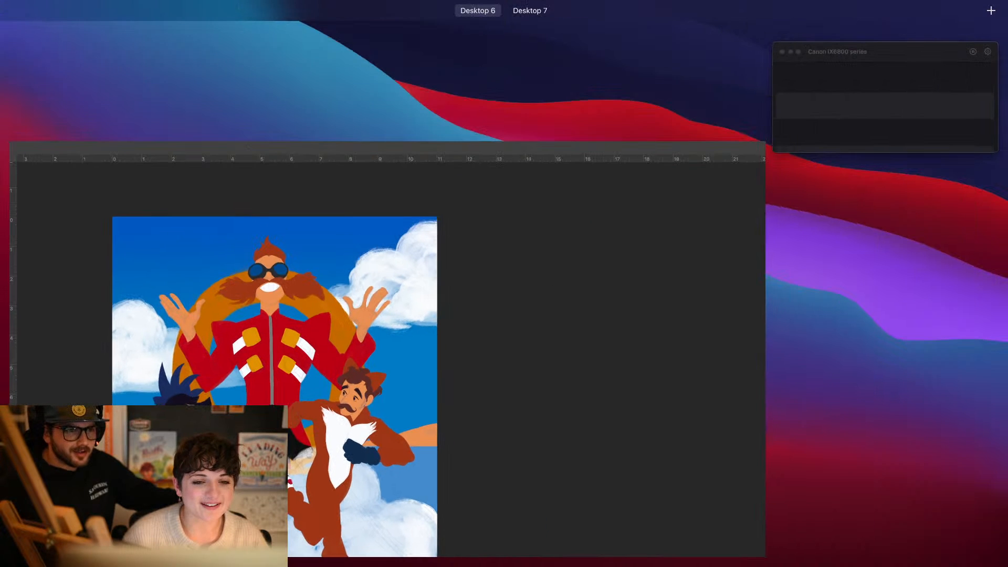
key("ctrl+Up")
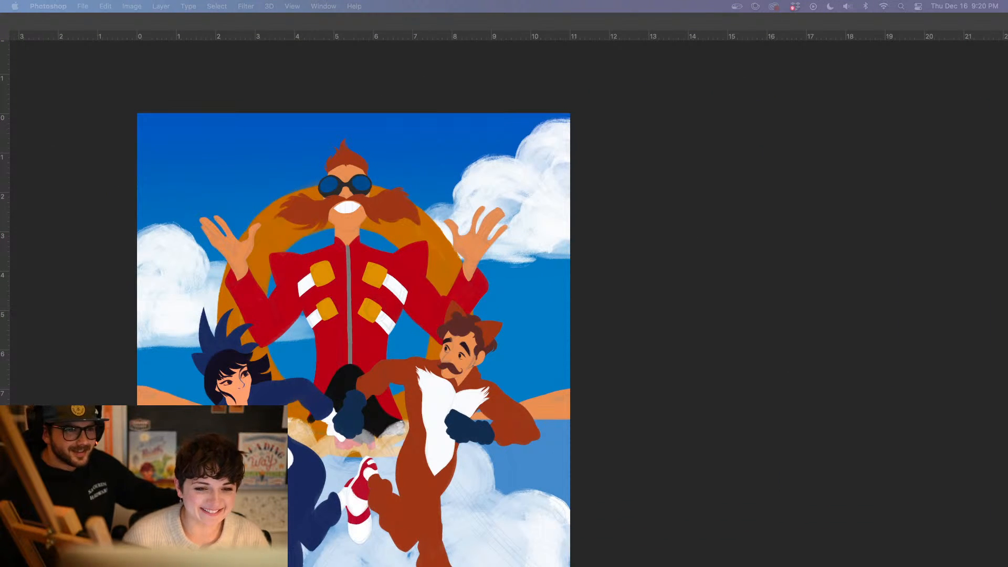